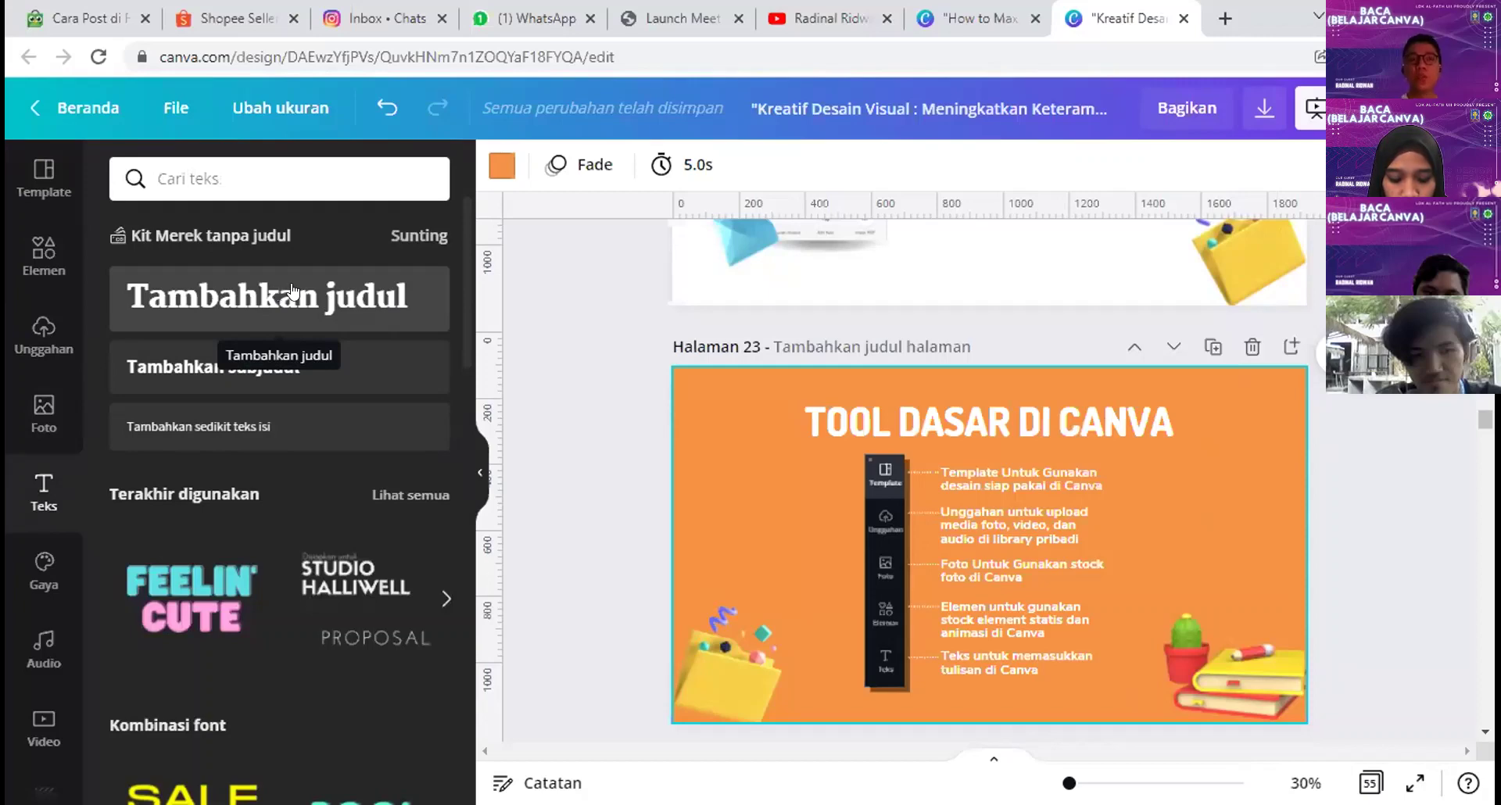
Step: Add a 'Tambahkan judul' heading (Martel Heavy, size 72) to slide 23, centre it, then open a new tab
click(276, 291)
drag(960, 547, 751, 480)
click(735, 166)
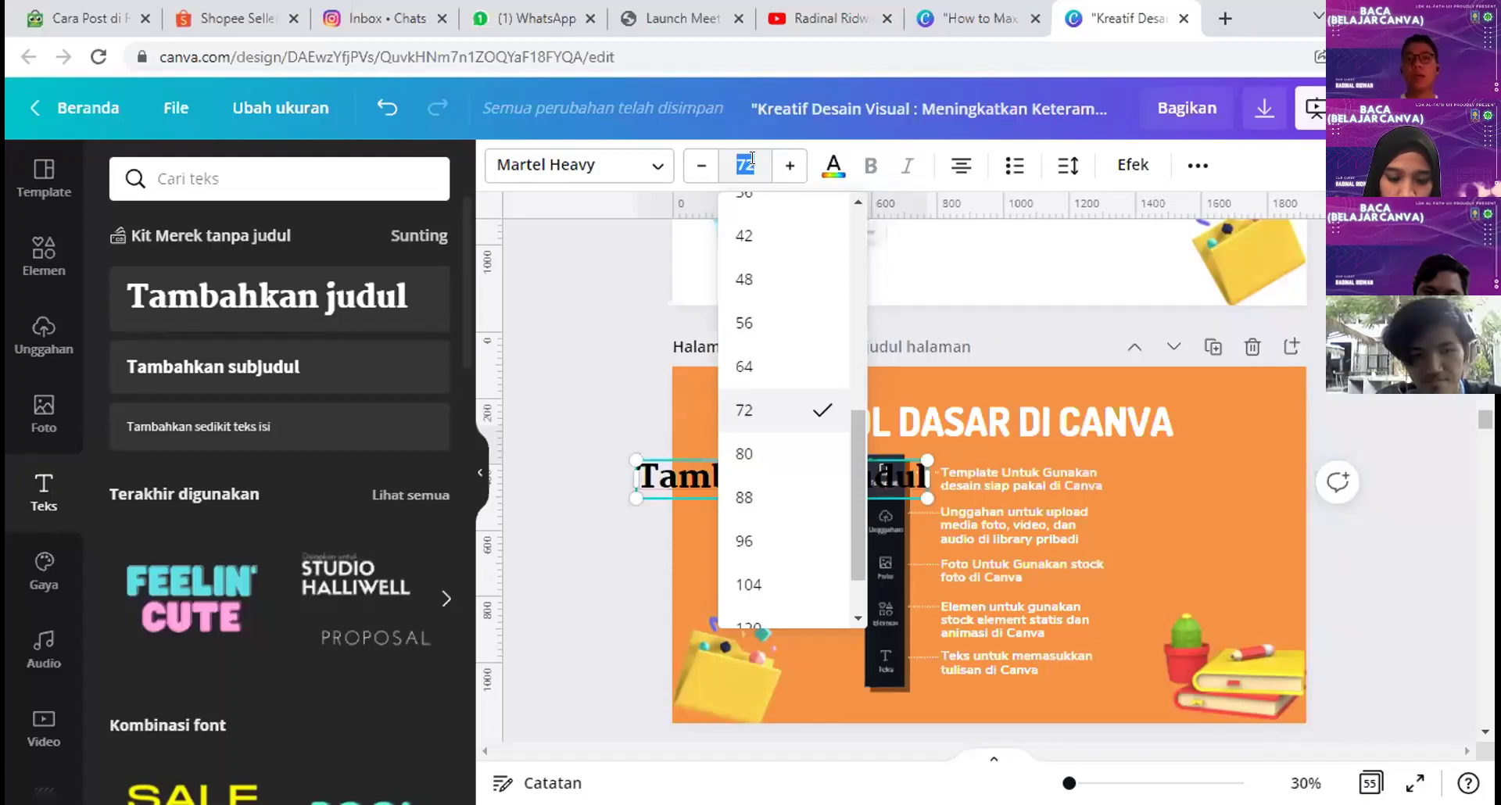
click(669, 566)
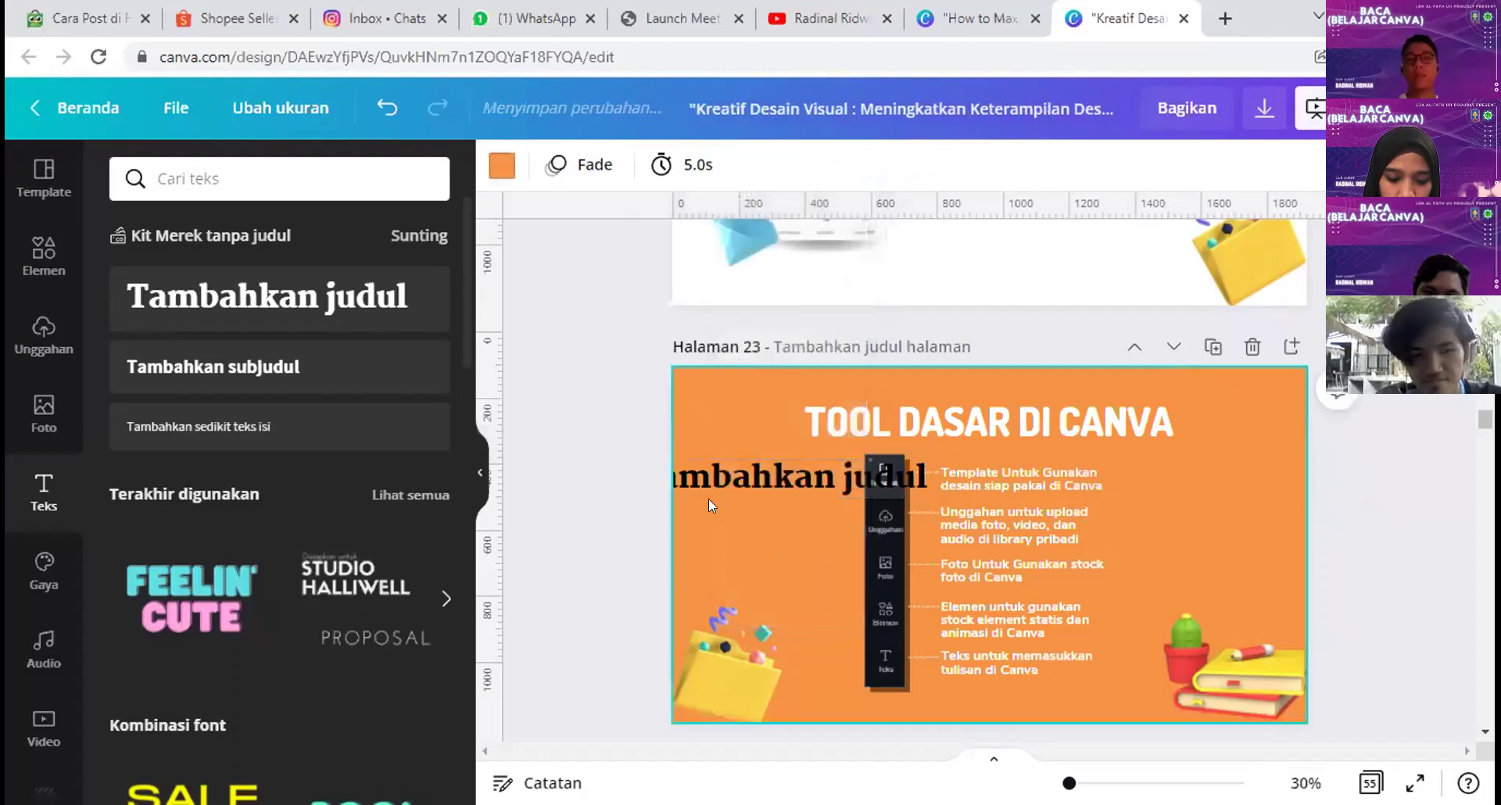
drag(737, 491, 840, 535)
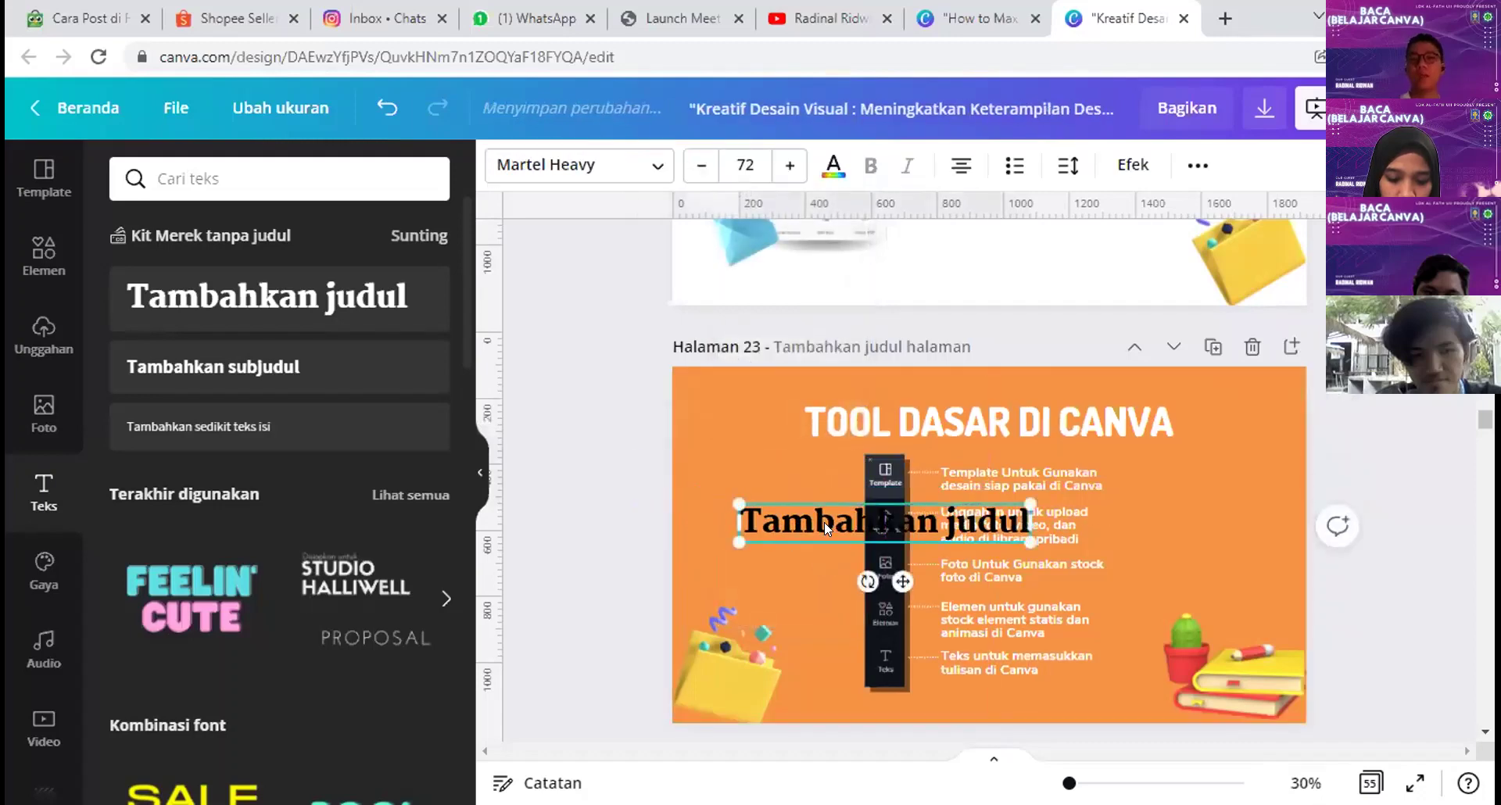
click(1225, 18)
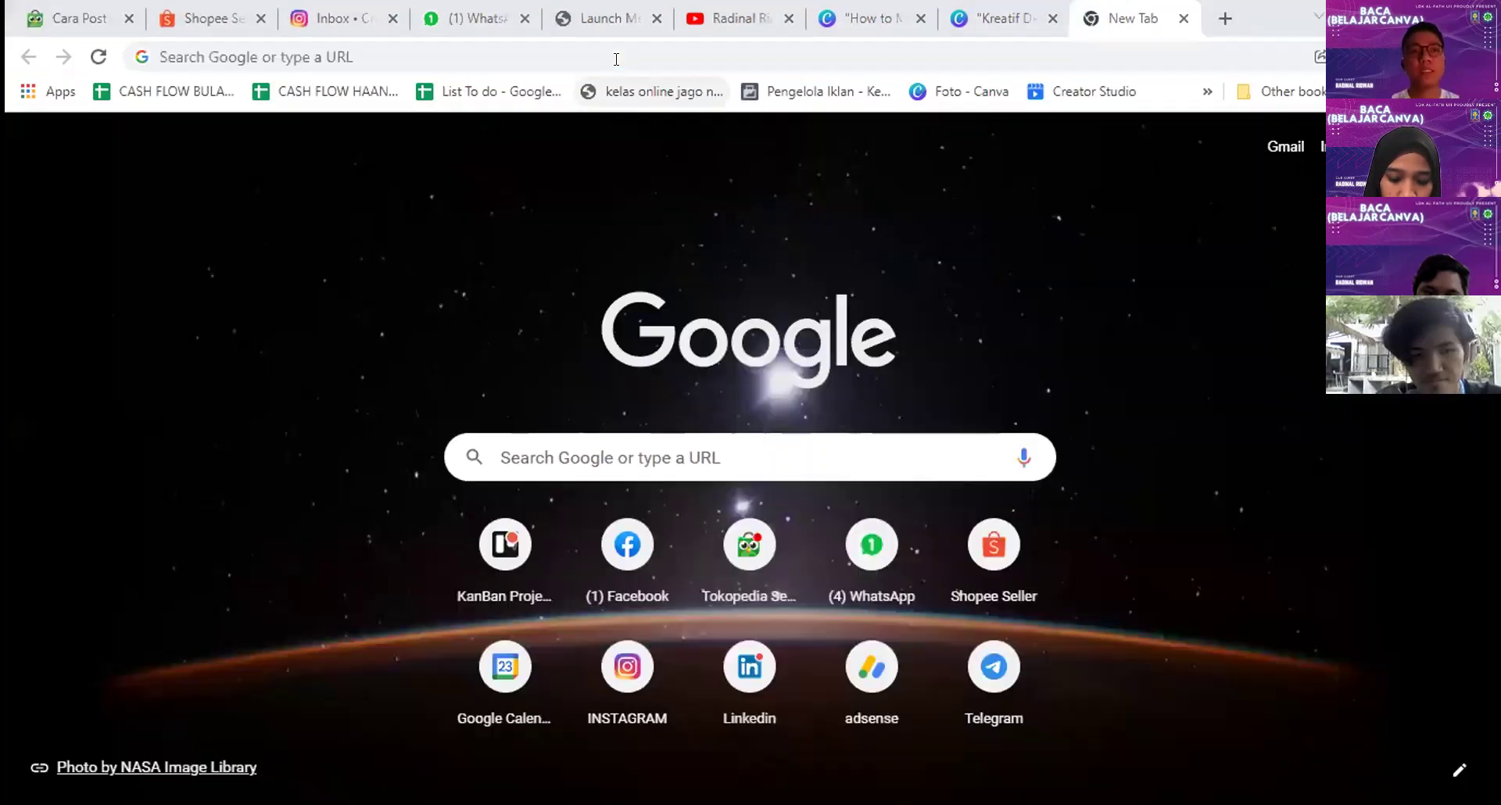
Step: Search Google for 'golden ratio' and highlight its value 1.61803398875
click(616, 53)
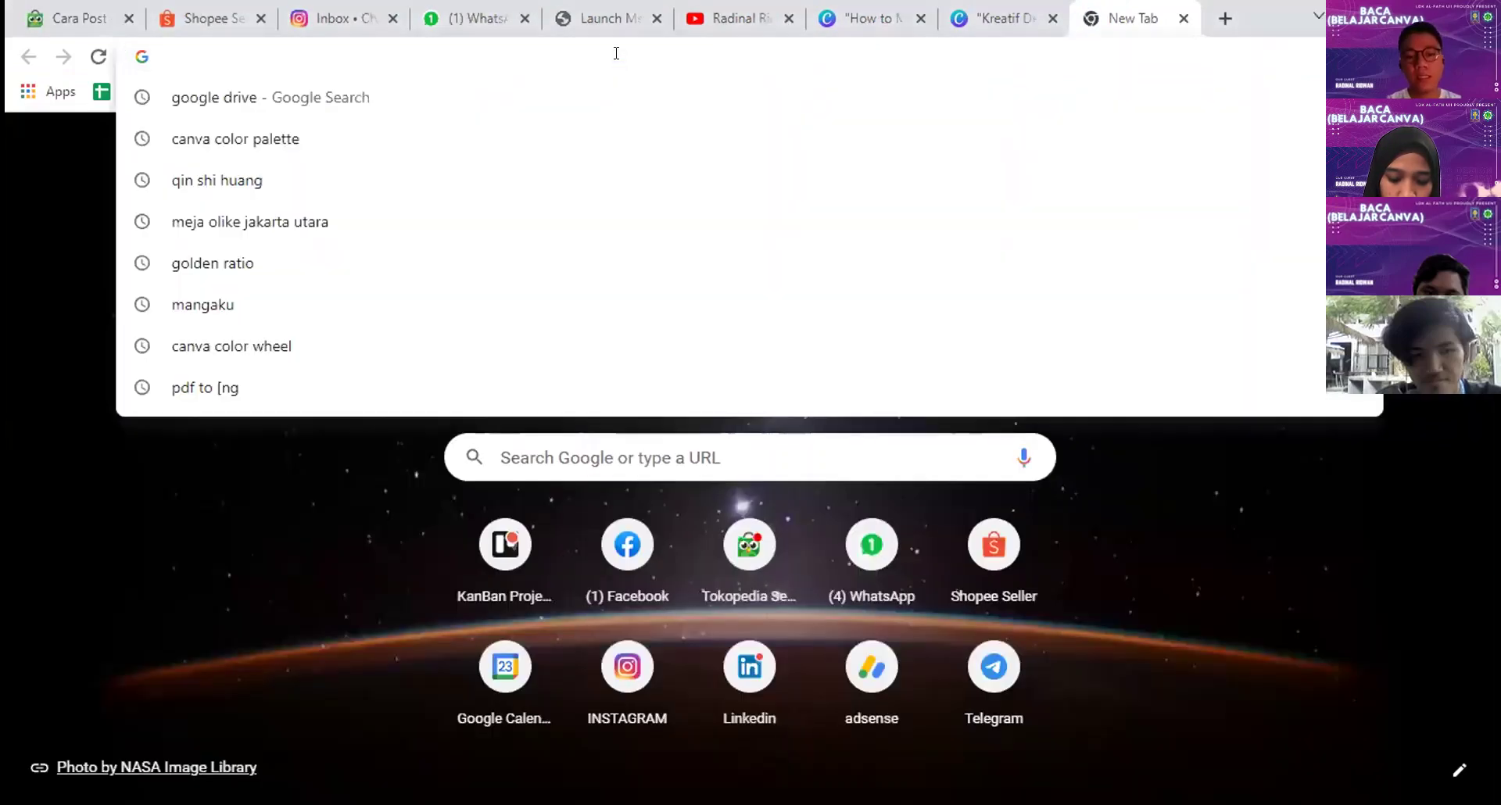
text(golden ratio)
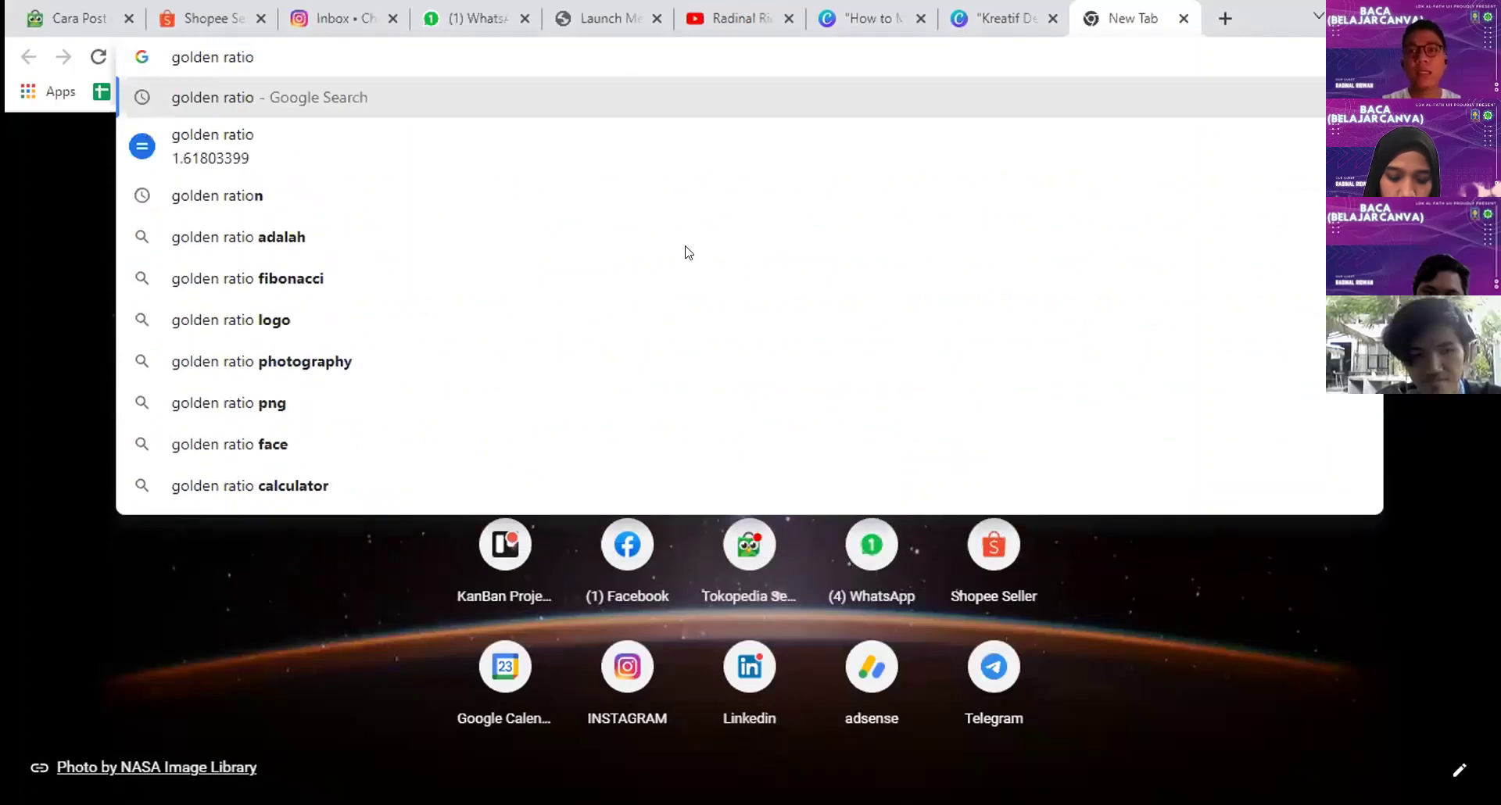
key(Return)
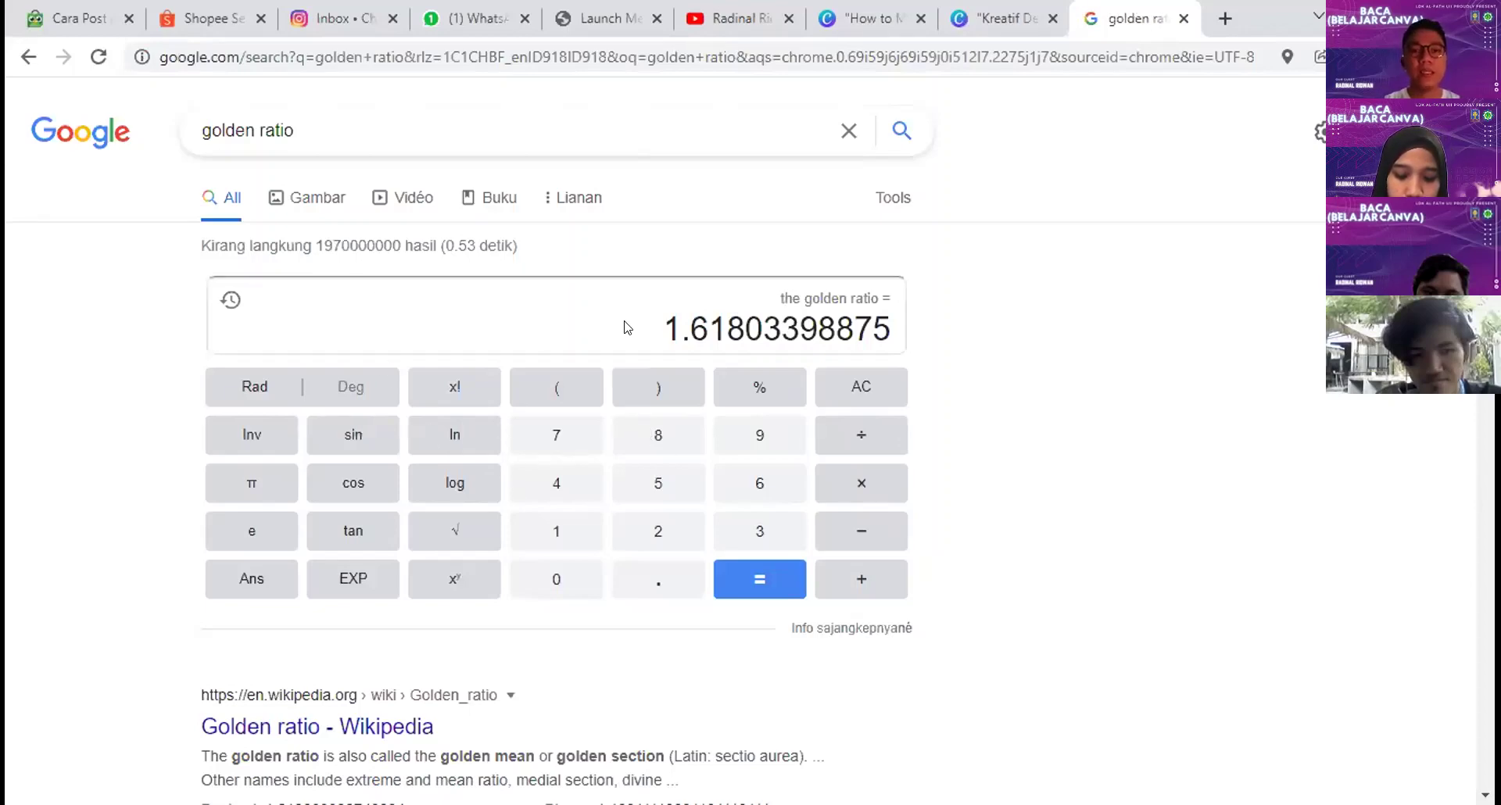
click(750, 325)
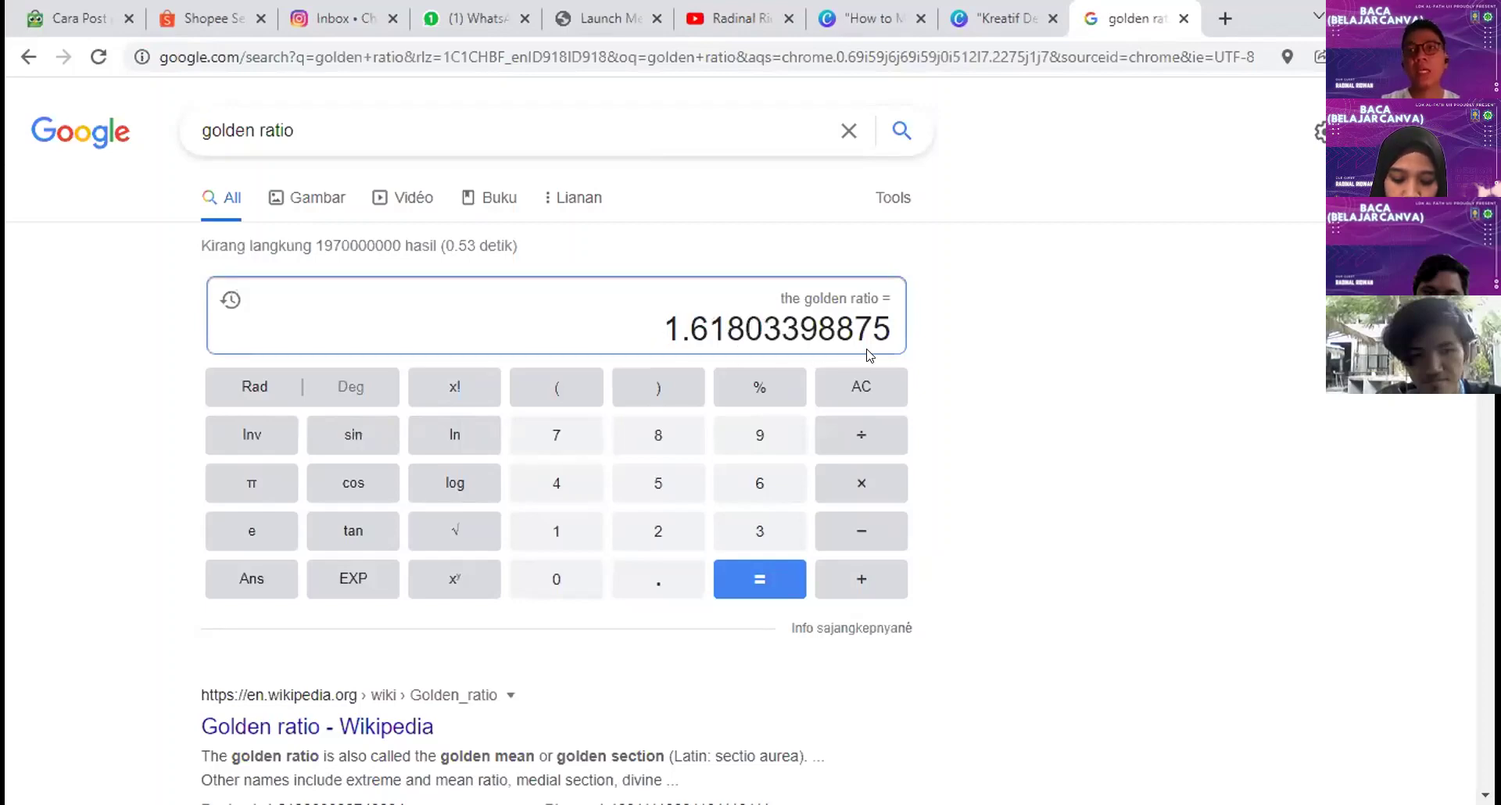
drag(603, 343, 883, 329)
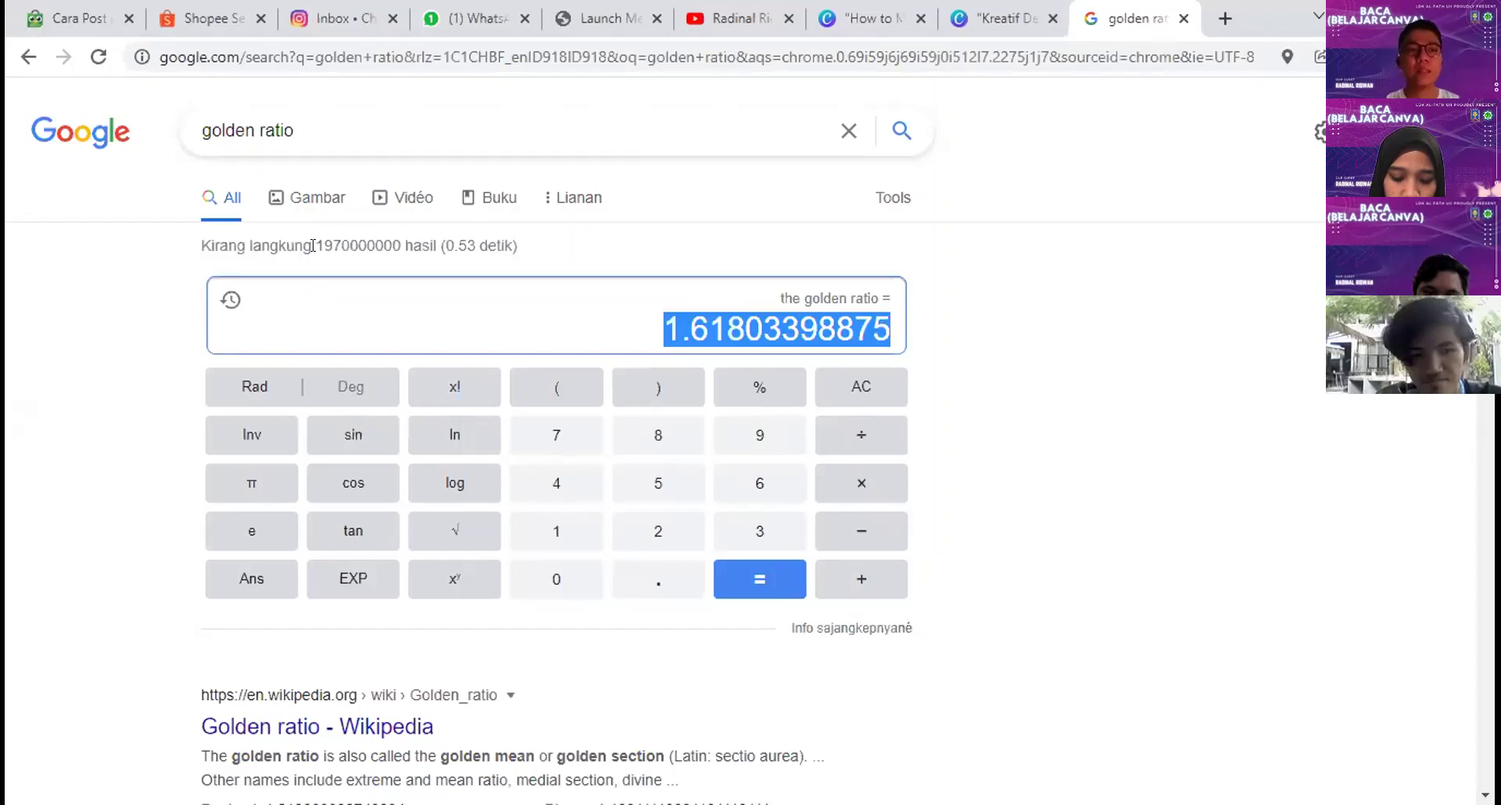
Step: Browse the golden ratio image results, then close that tab
click(297, 199)
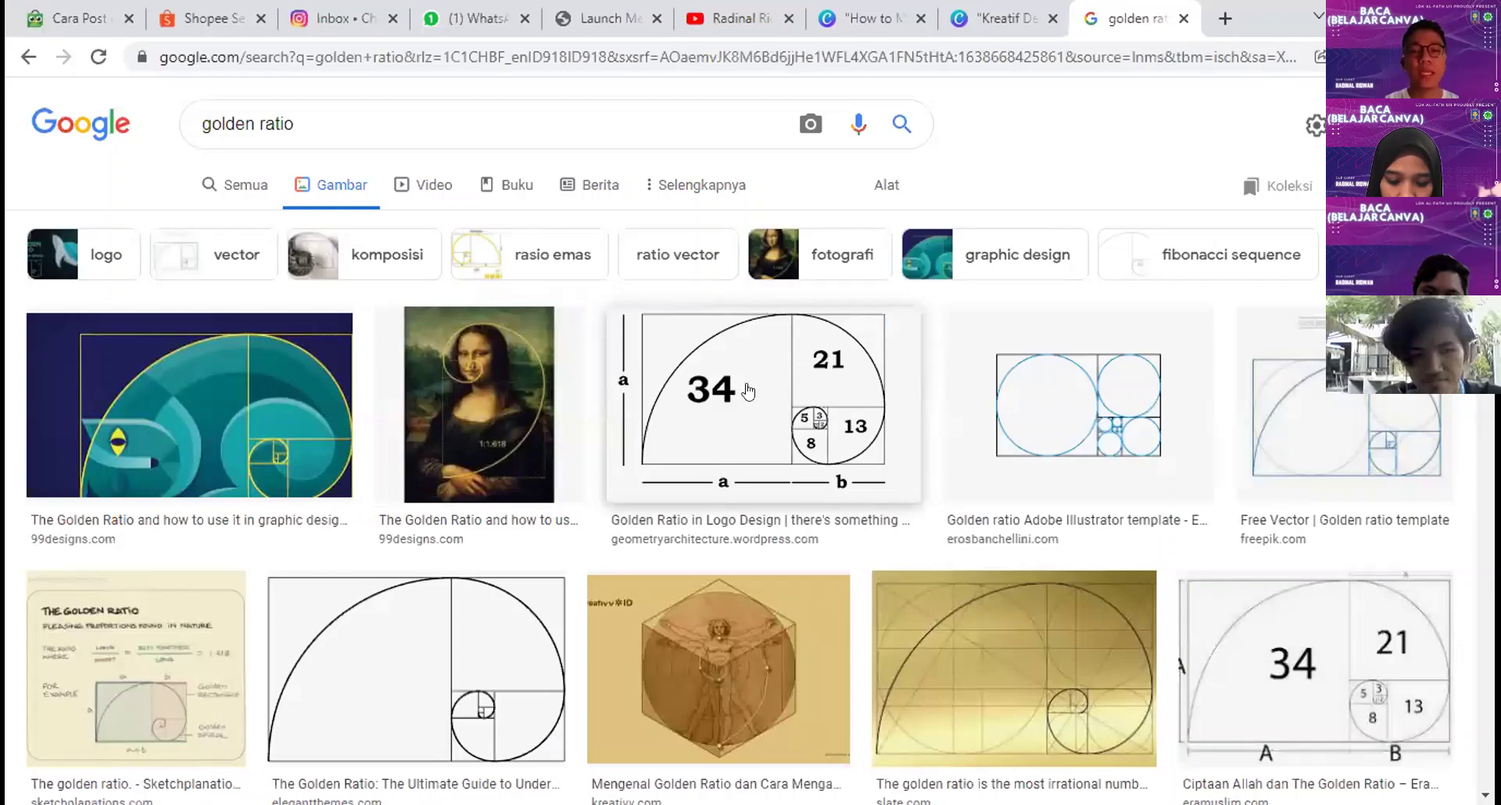
scroll(813, 391, down, 1)
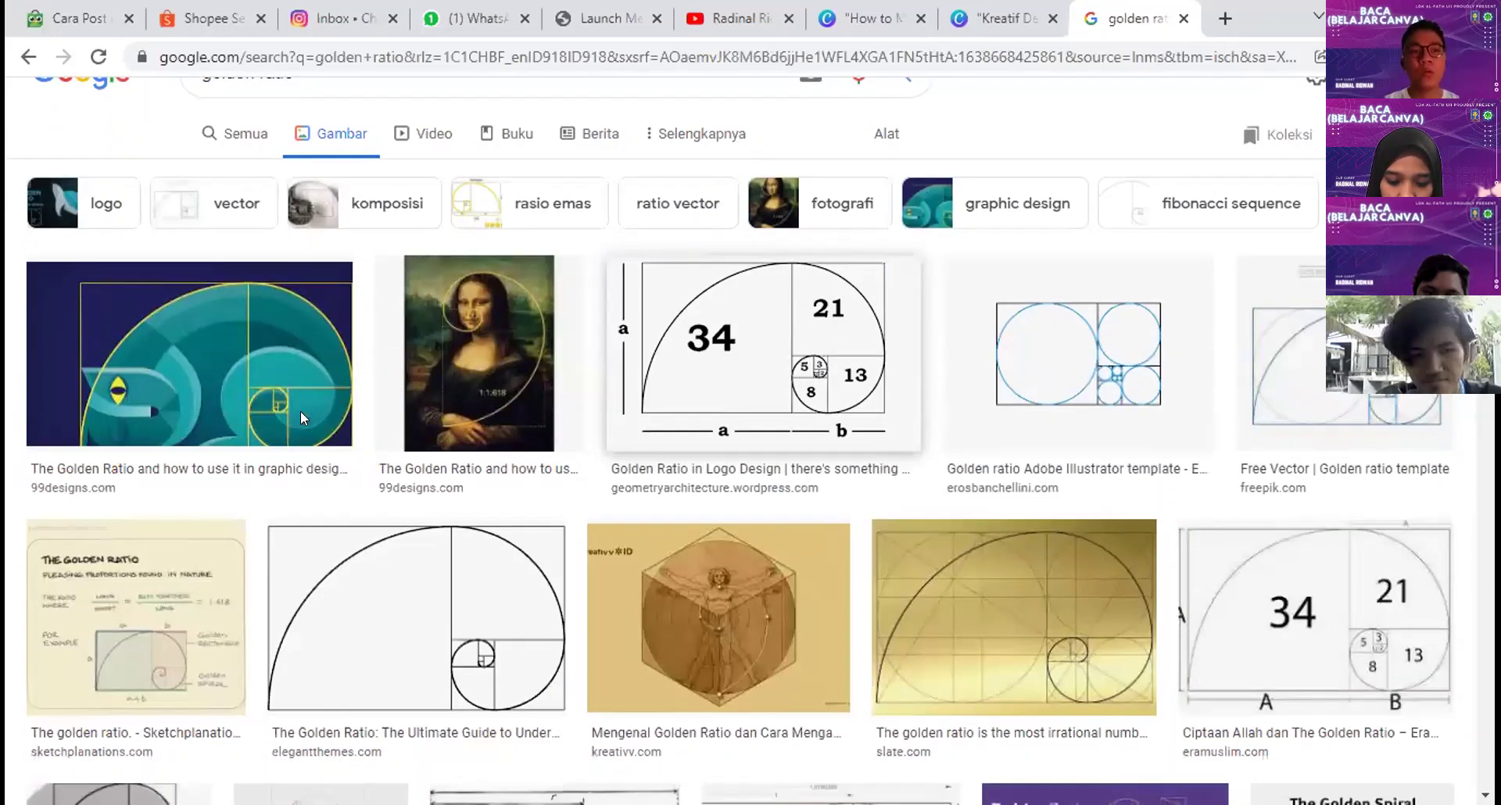
scroll(169, 269, down, 3)
scroll(169, 270, down, 1)
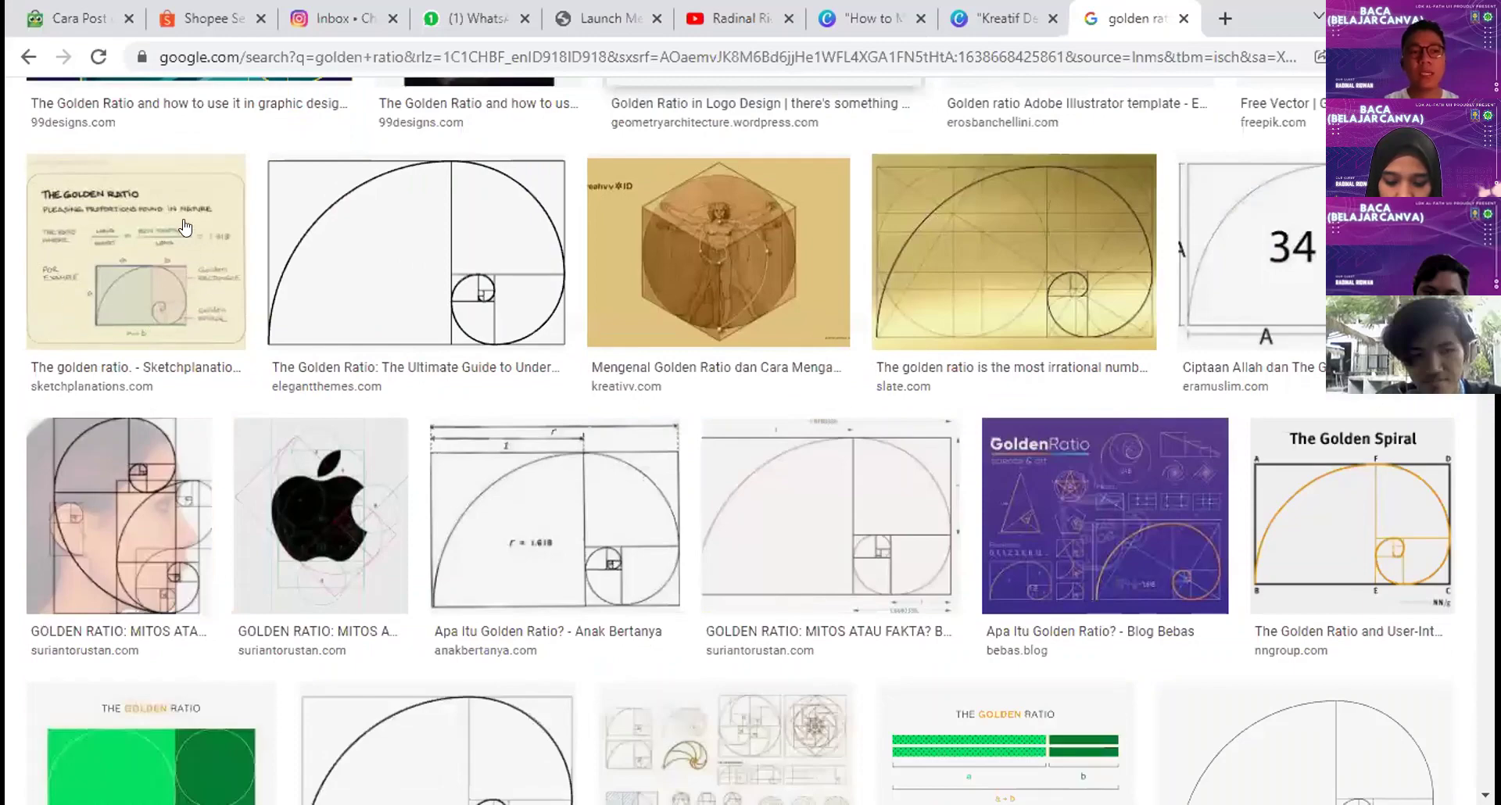
scroll(141, 336, down, 3)
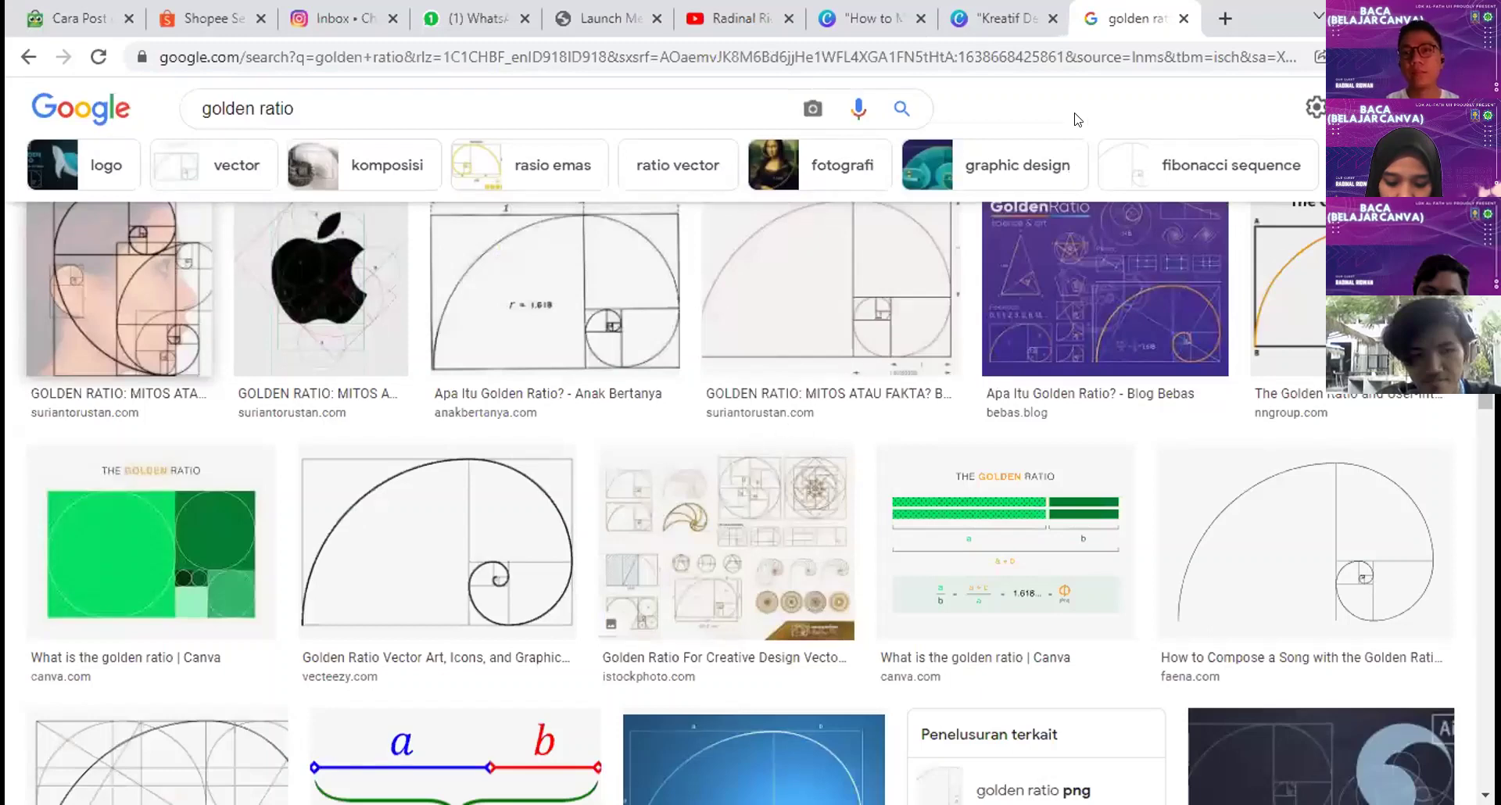
scroll(887, 571, down, 5)
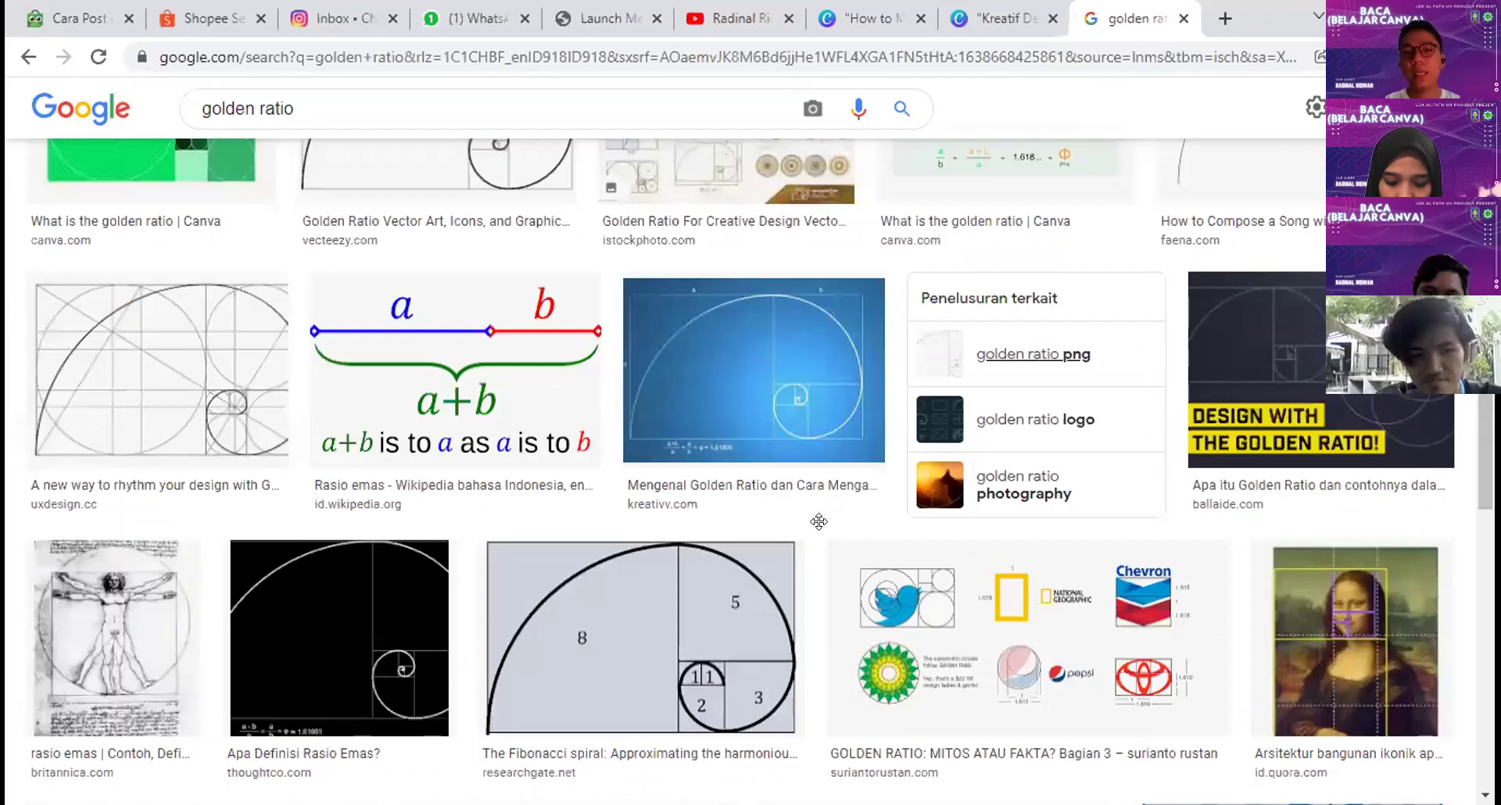
scroll(815, 516, up, 7)
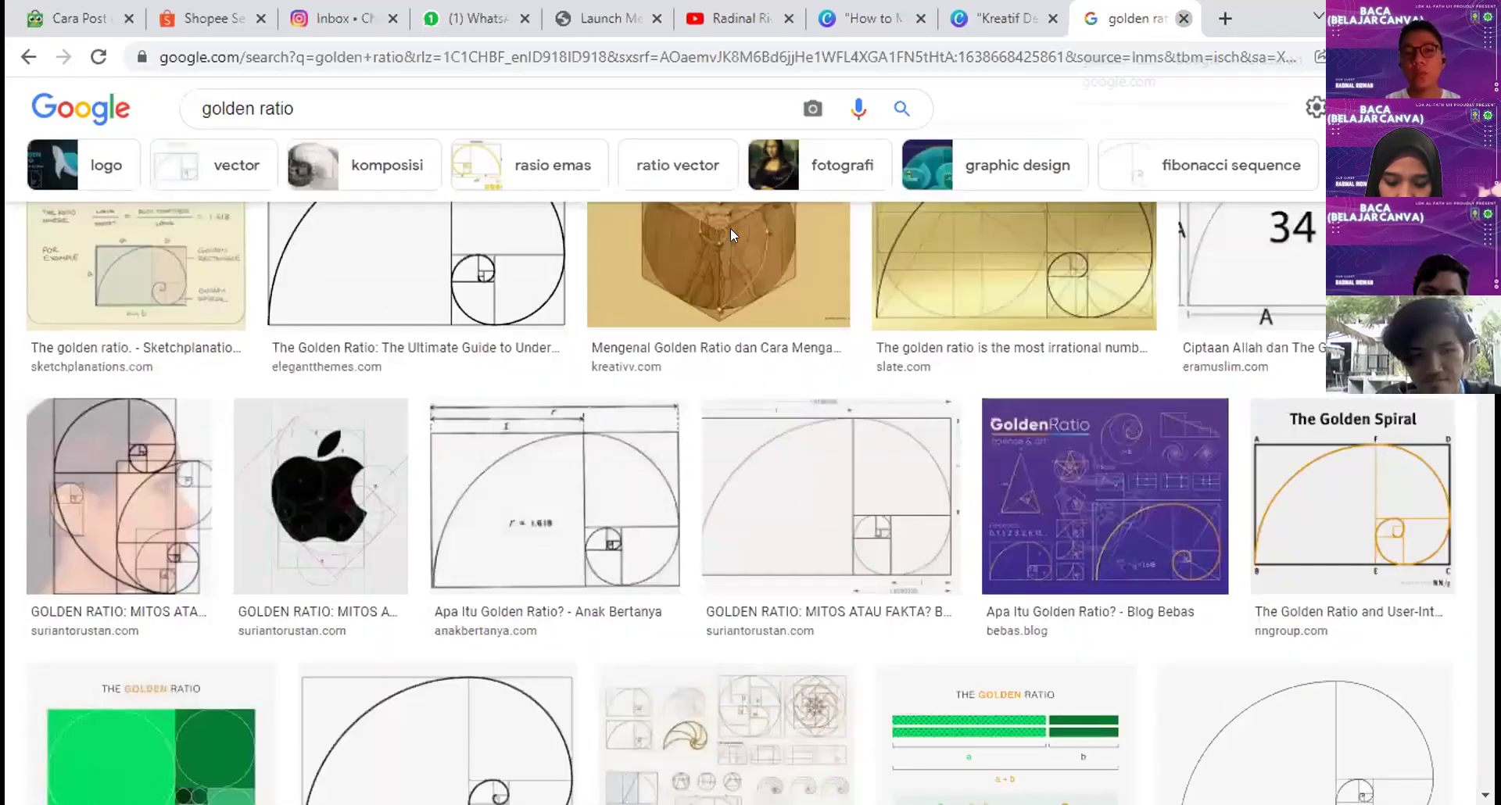
key(ctrl+w)
click(753, 171)
Step: In a new tab, bring up Google's calculator with 'kalkulator' and compute 72 ÷ 1.618
click(1218, 14)
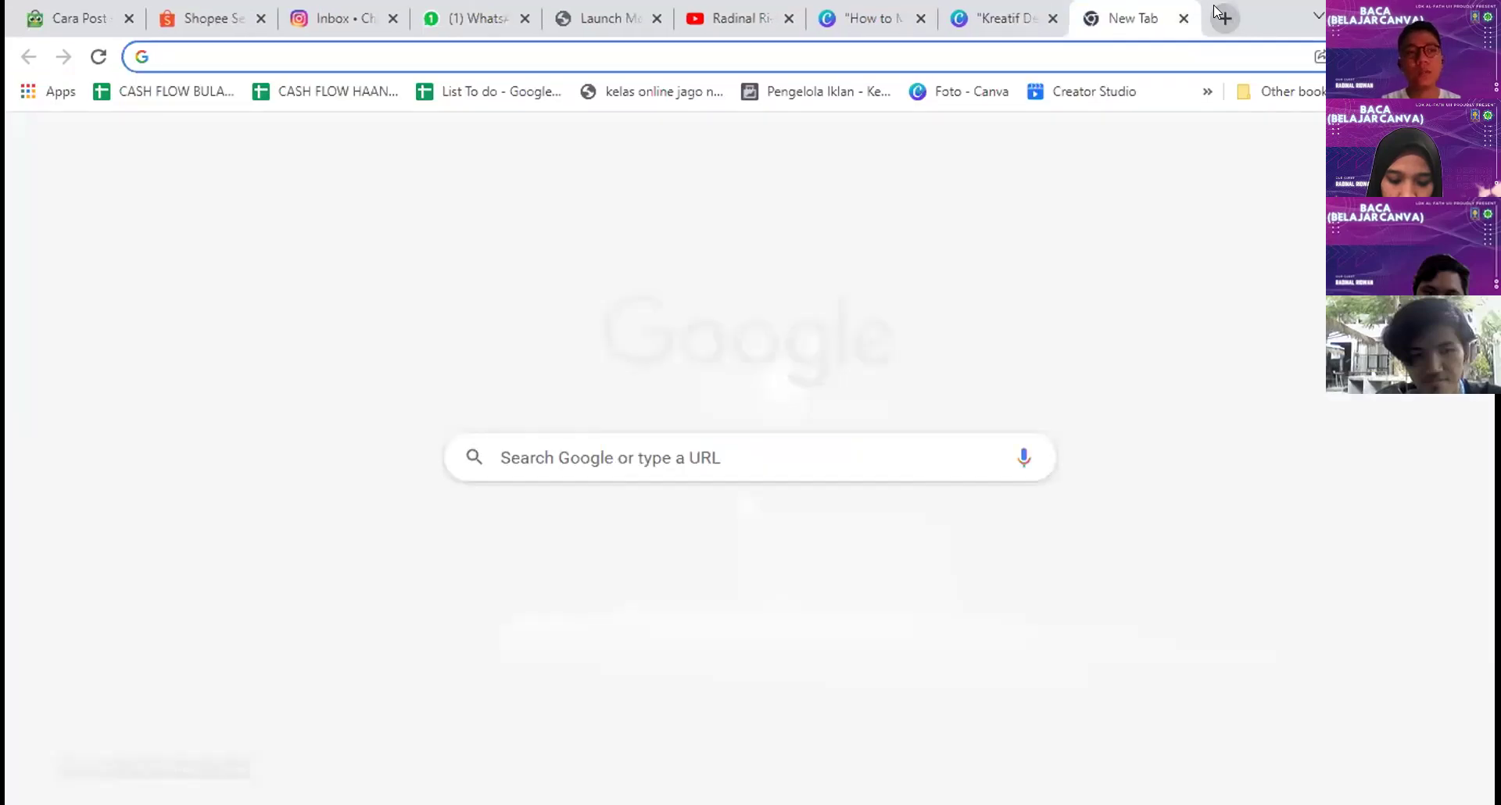
text(kalkulator)
key(Return)
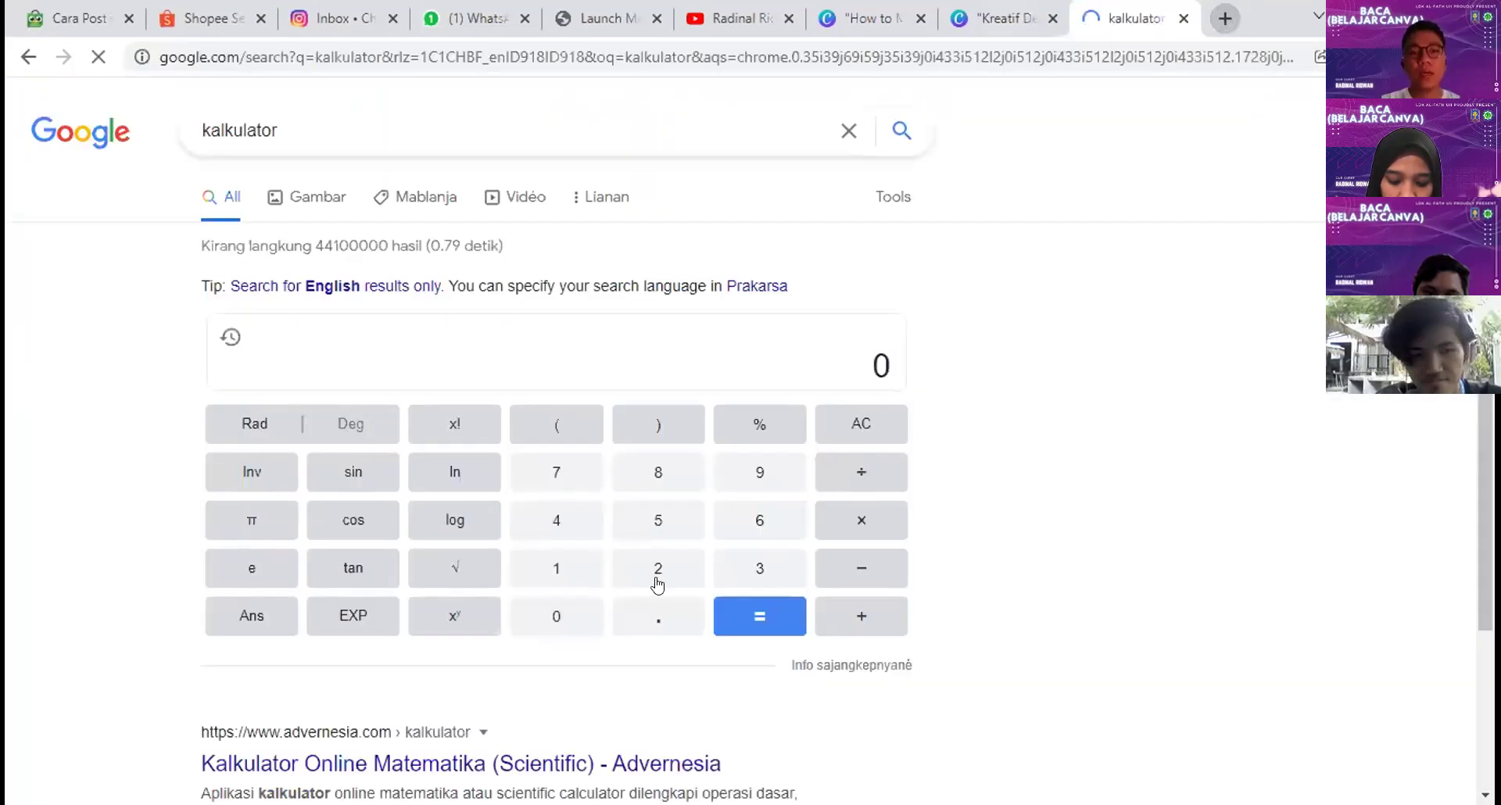
text(72)
double_click(888, 372)
click(861, 472)
click(559, 571)
click(645, 607)
click(754, 524)
click(573, 573)
click(679, 480)
click(758, 617)
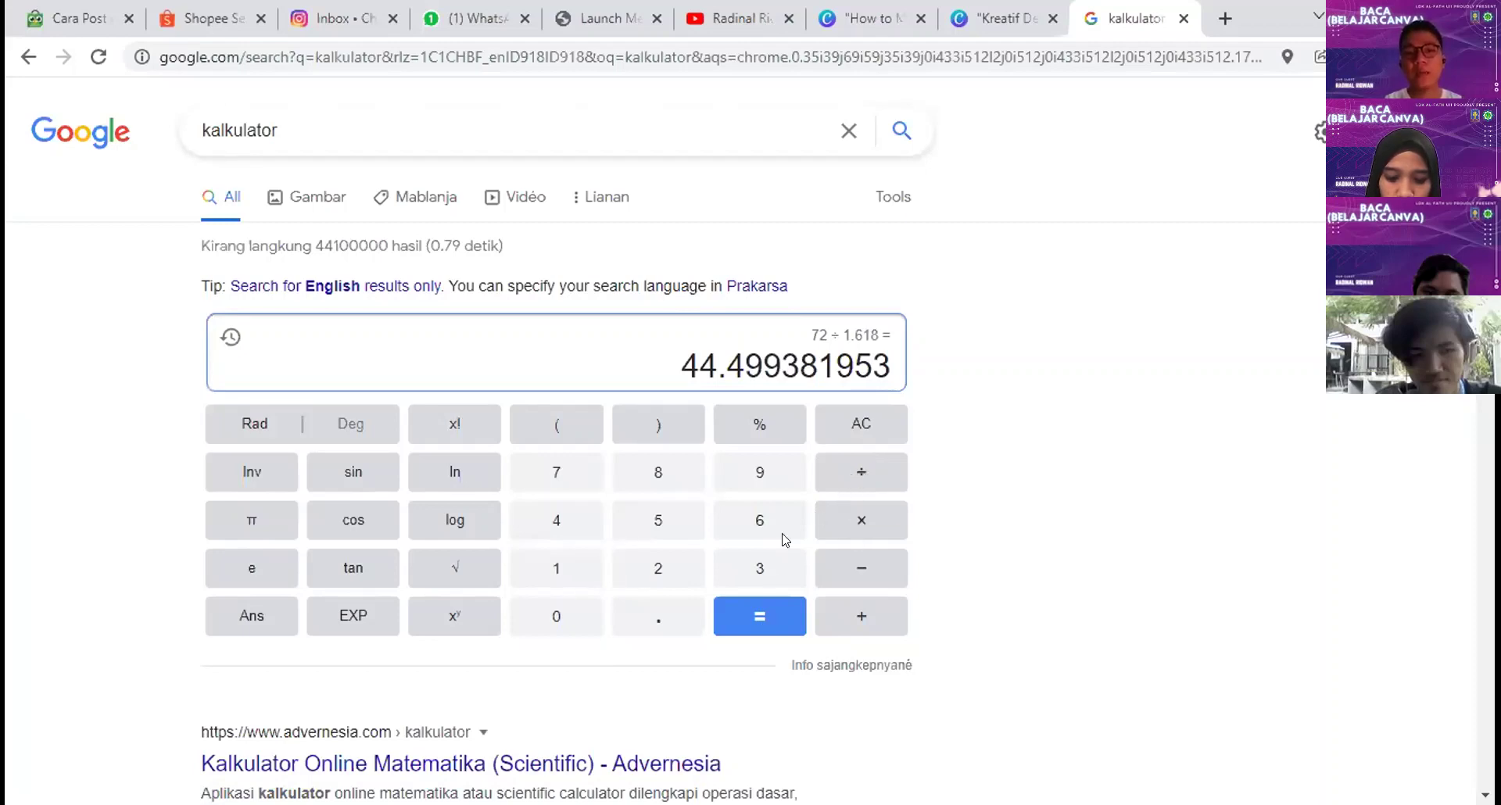
Step: Divide the result by 1.618 again, highlight the 27.5, and return to the Canva design
key(slash)
click(556, 567)
click(659, 606)
click(751, 516)
click(556, 565)
click(659, 472)
click(798, 623)
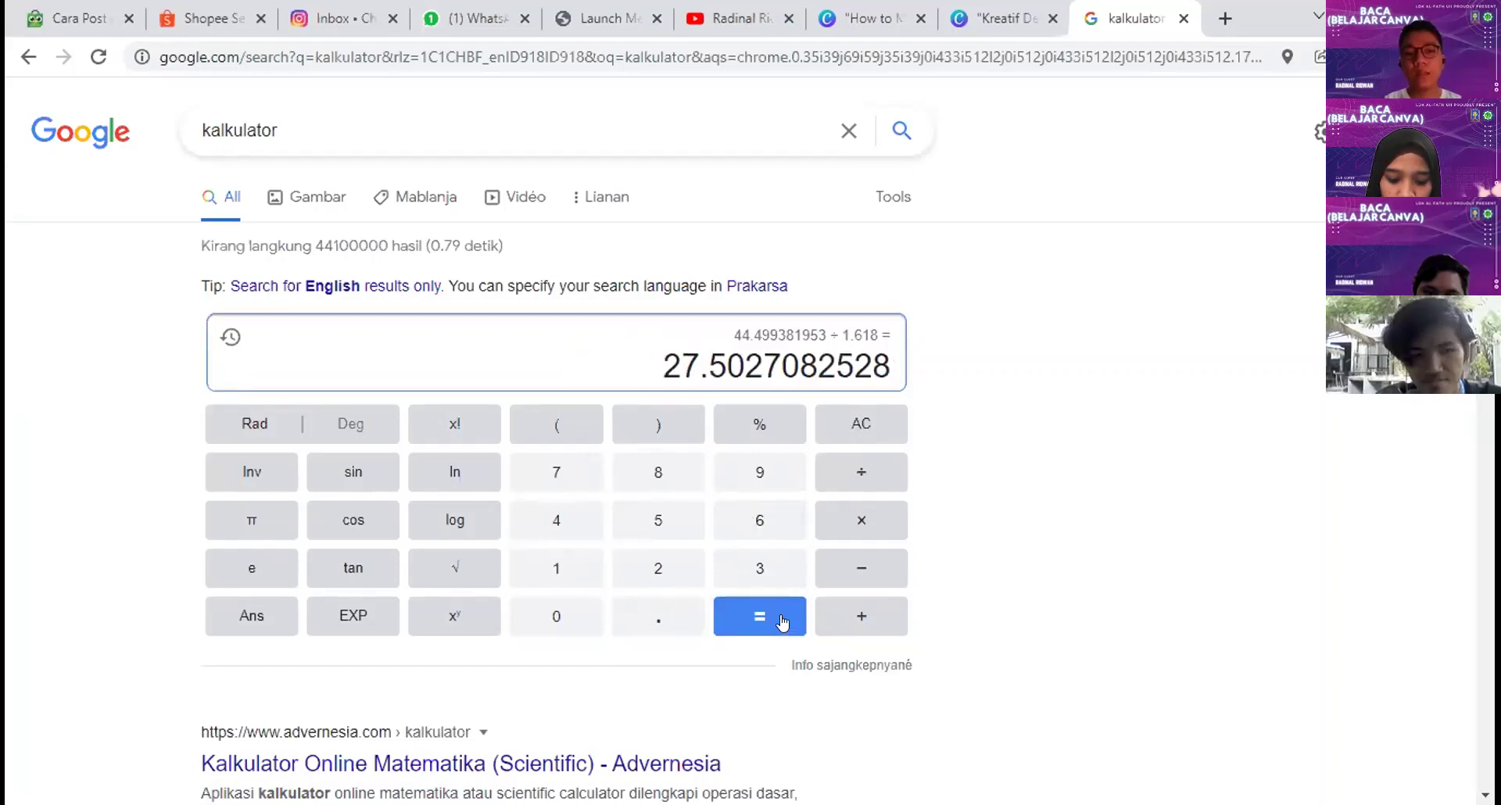
drag(657, 367, 719, 364)
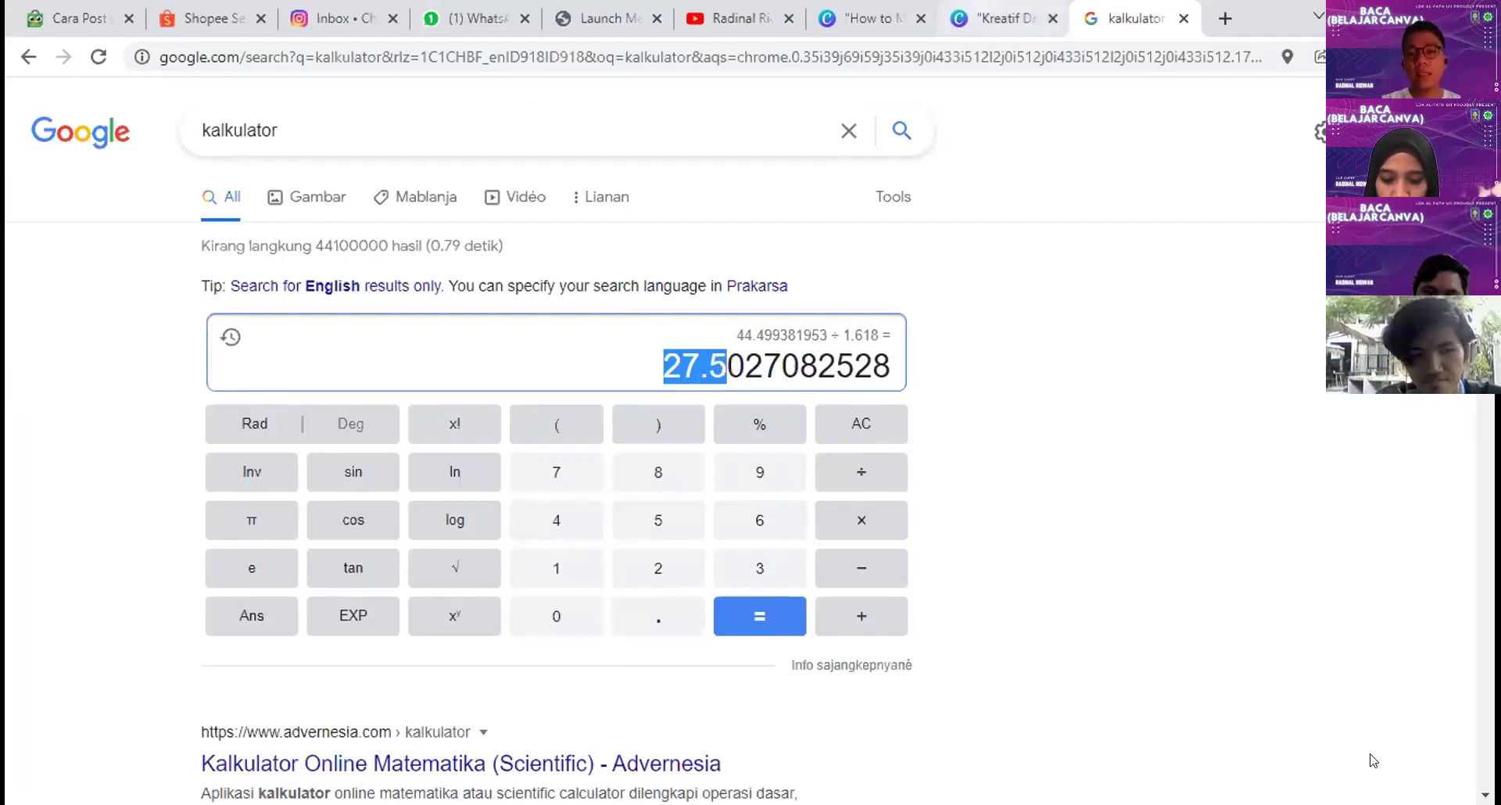
key(ctrl+shift+Tab)
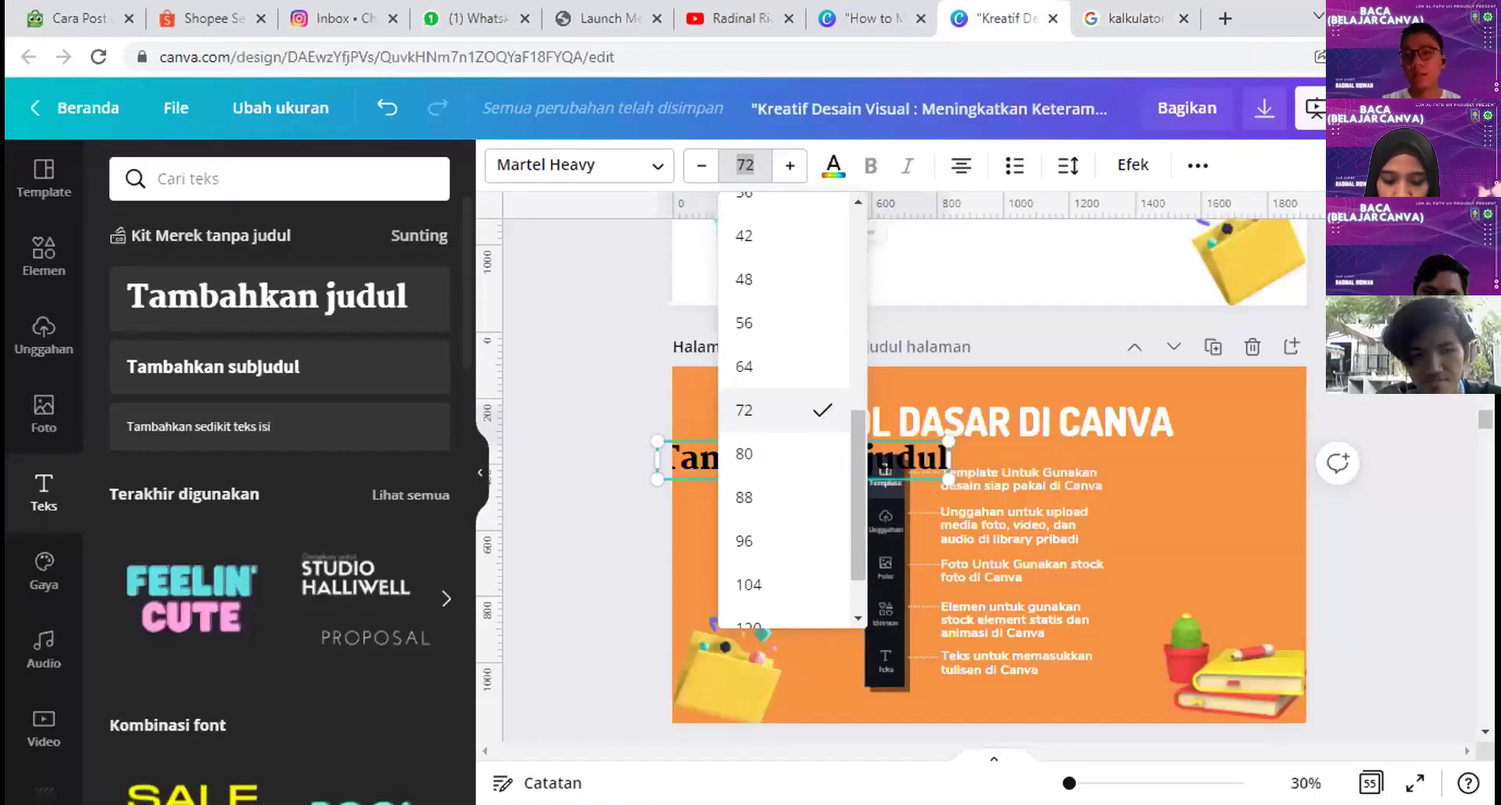
Step: Jump to page 1 and select the title, author subtitle and page 2 headings in turn
key(Escape)
scroll(988, 469, up, 2)
scroll(989, 469, up, 3)
key(Home)
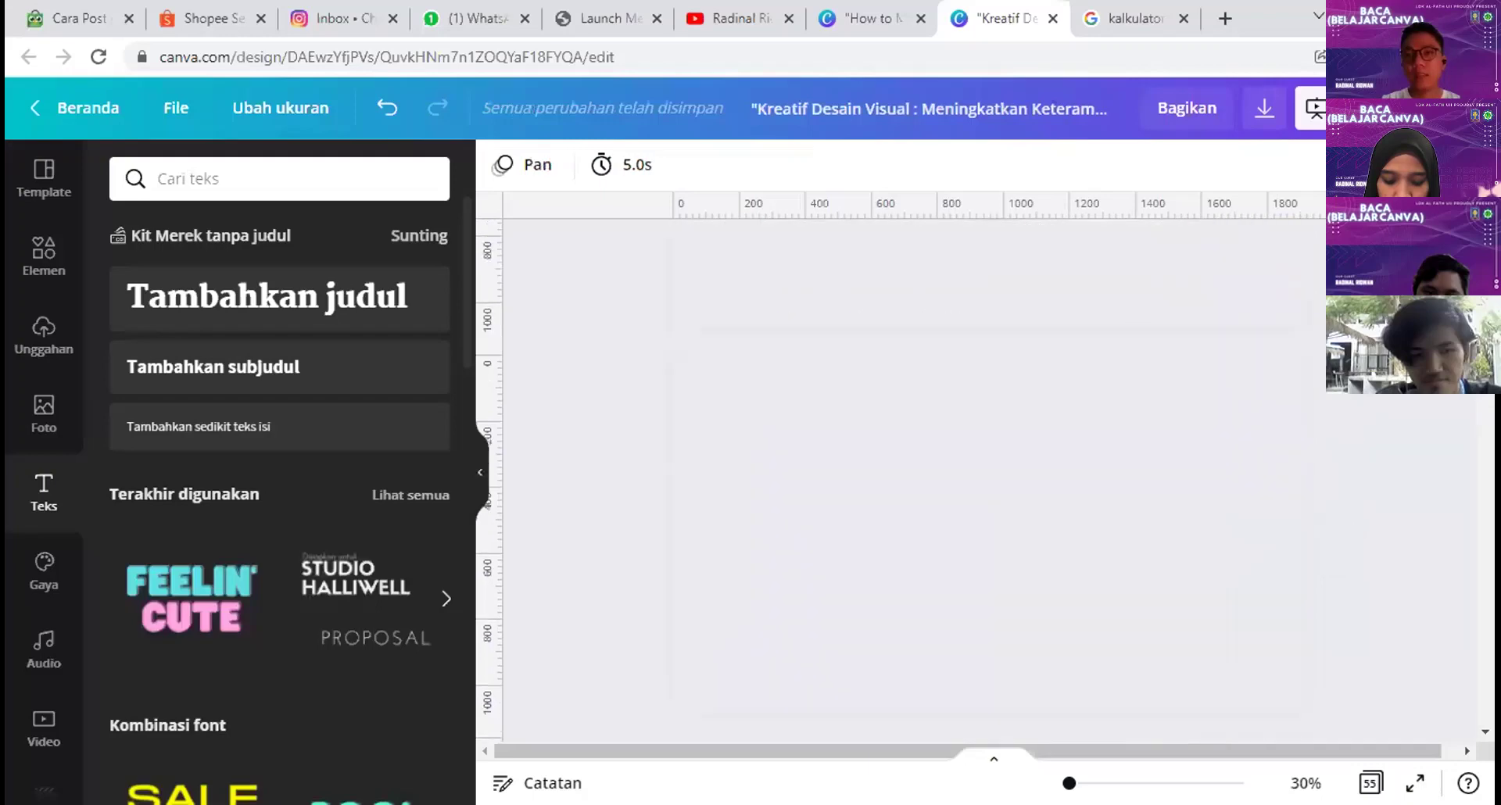
click(810, 406)
click(746, 526)
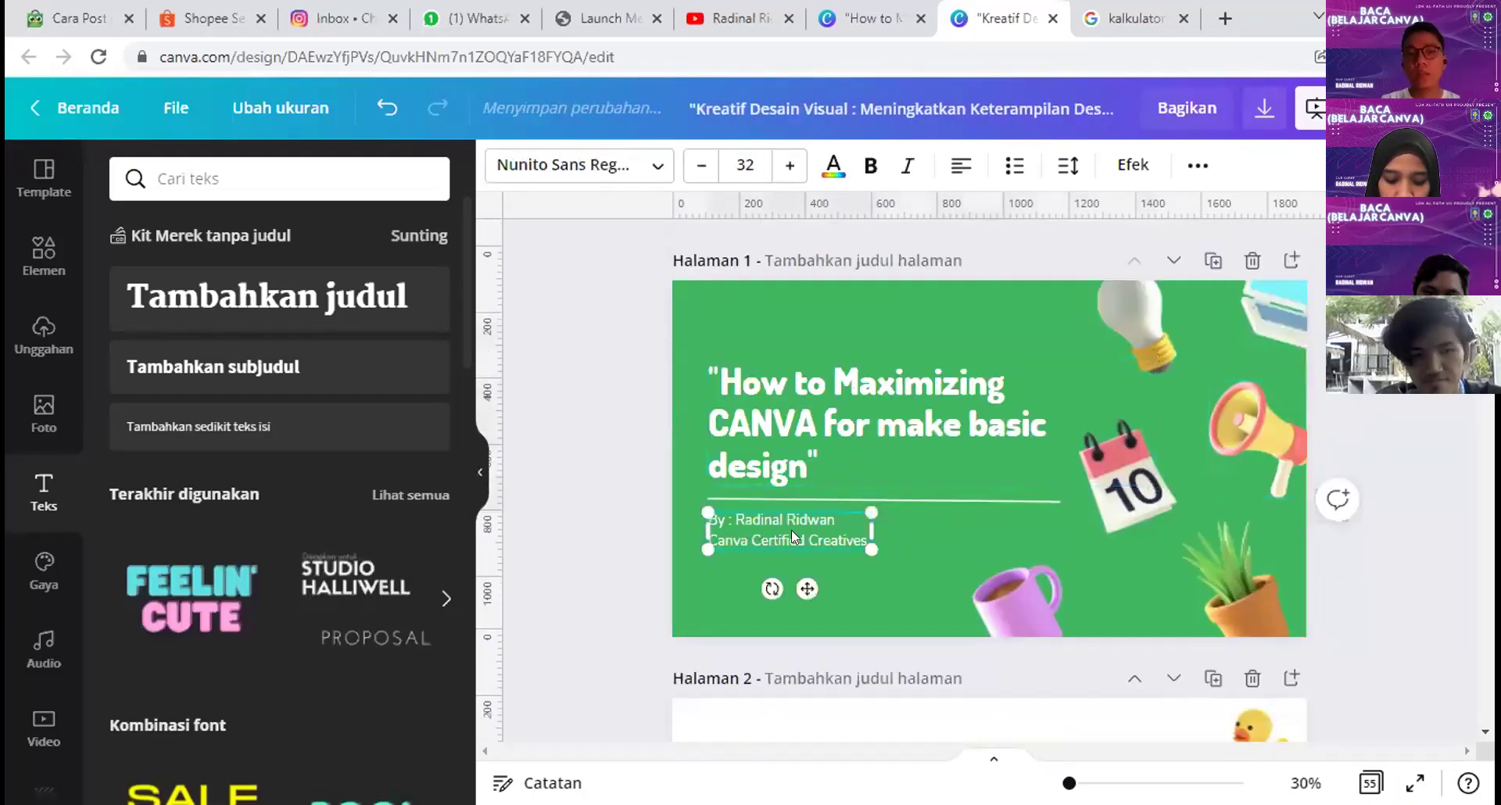
scroll(752, 545, down, 1)
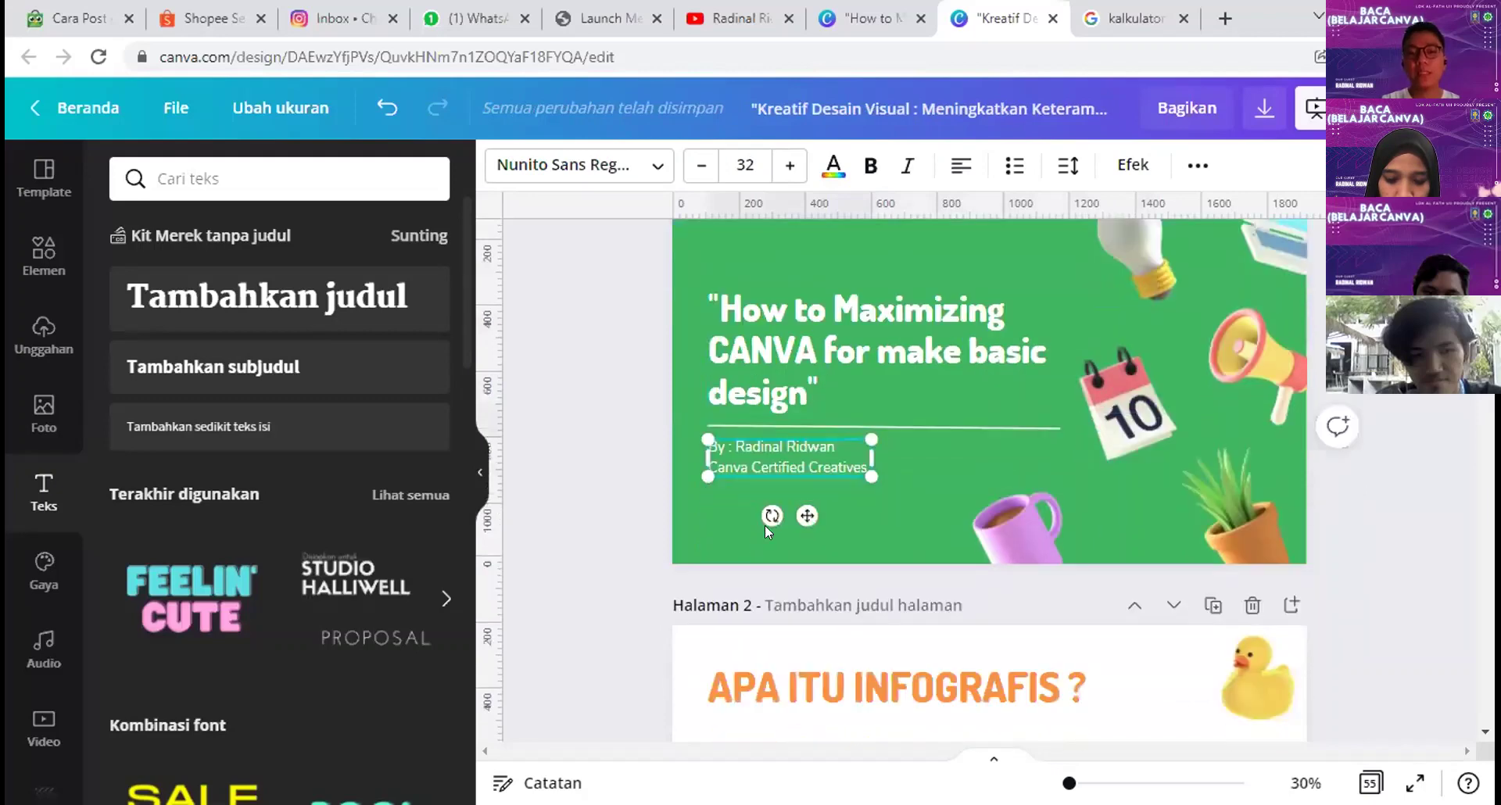
scroll(782, 368, down, 3)
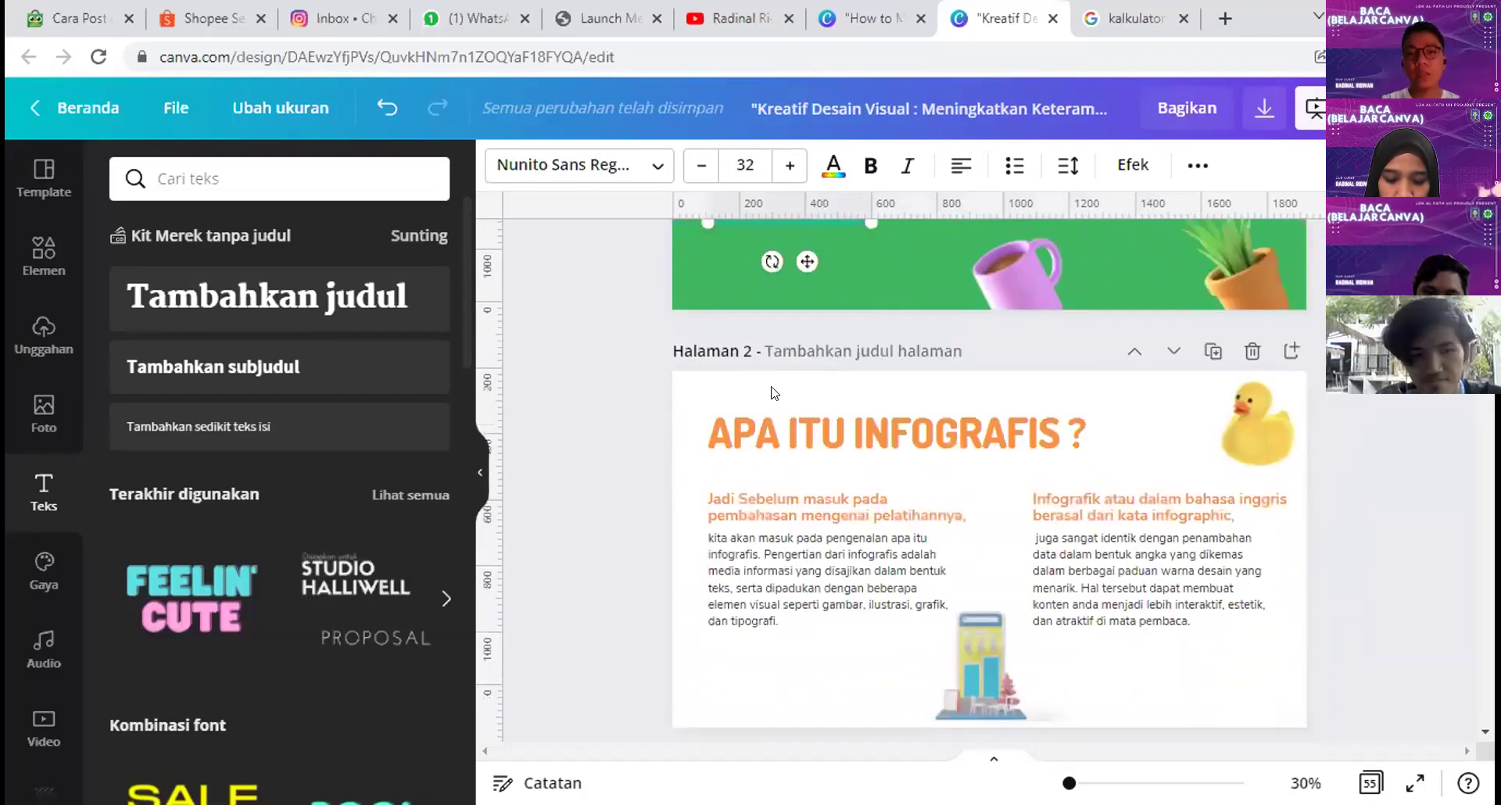
click(844, 414)
scroll(844, 409, down, 1)
click(846, 410)
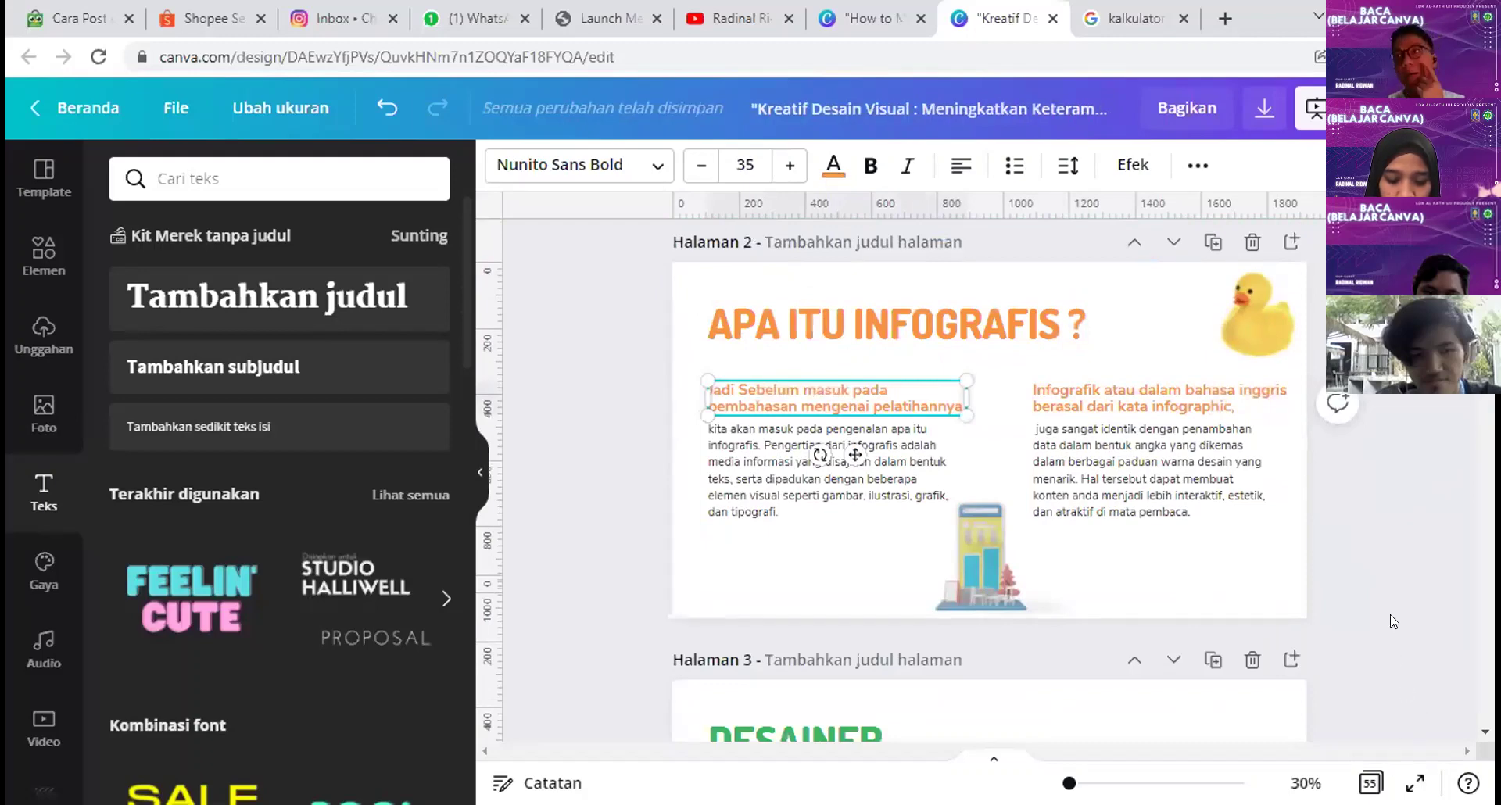
Step: Select the 'Teks untuk memasukkan' caption on slide 23 and preview the presentation full screen
scroll(1391, 623, down, 15)
scroll(1391, 619, down, 10)
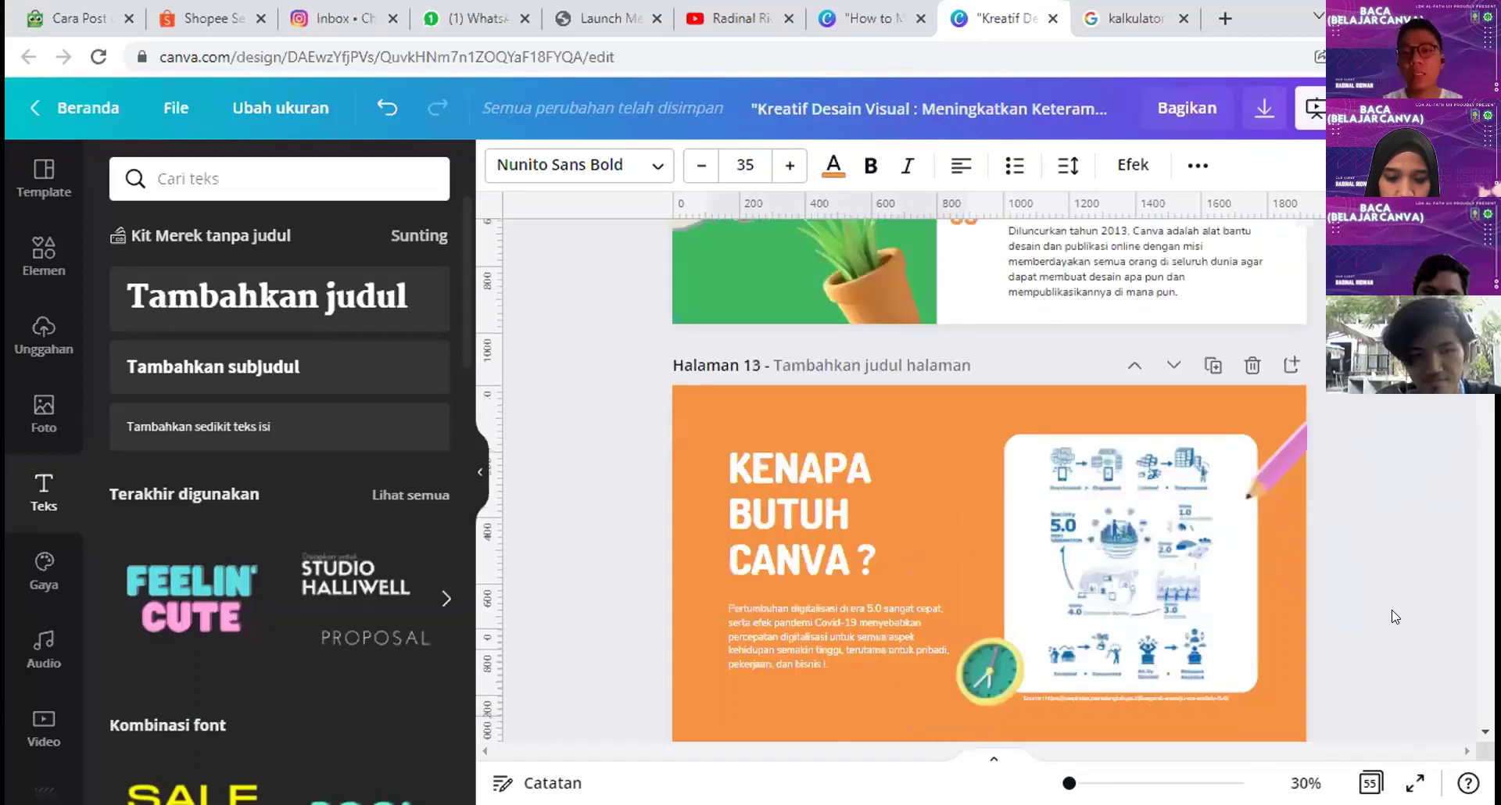
scroll(1392, 617, down, 20)
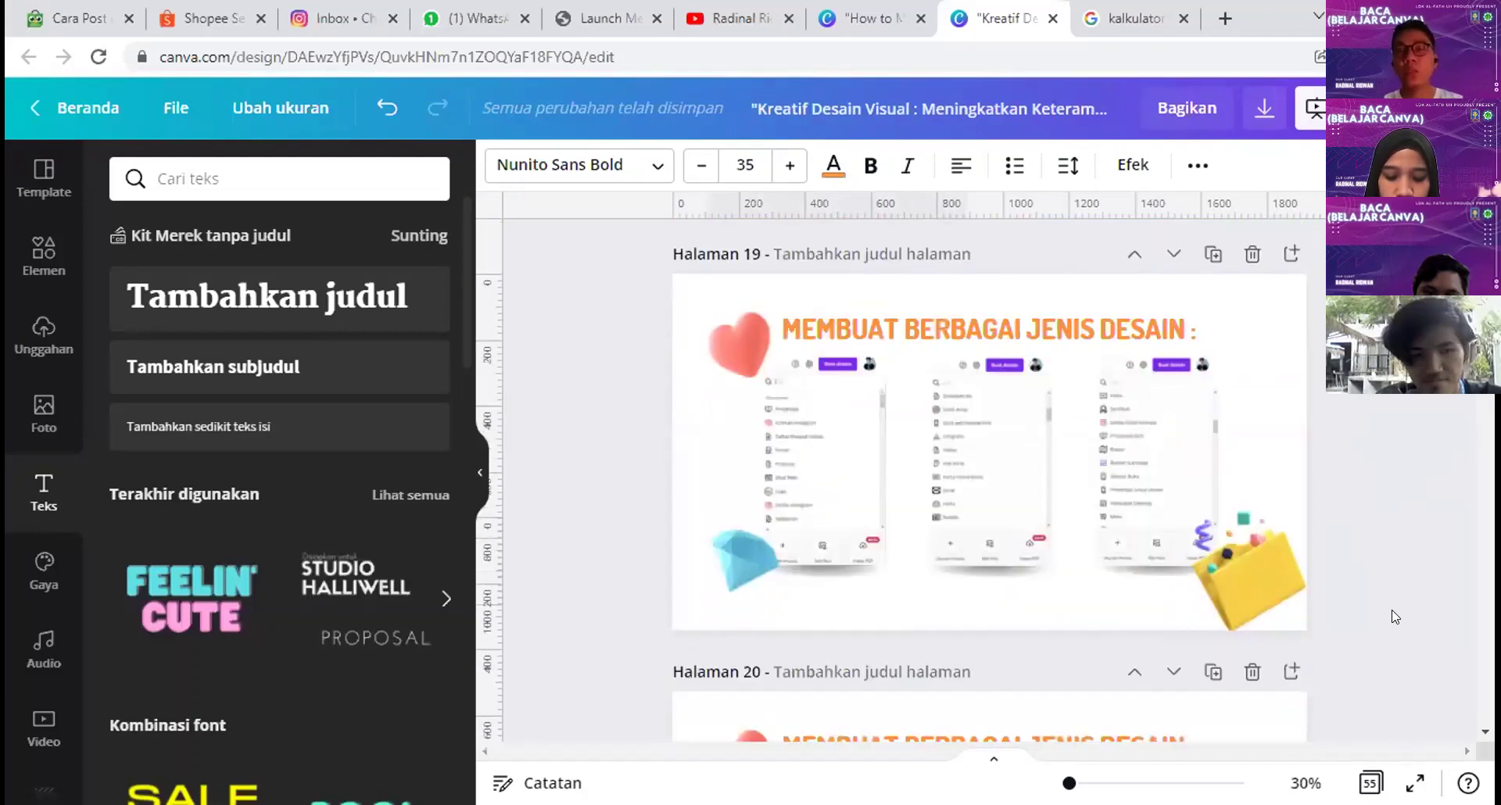
scroll(1394, 617, down, 7)
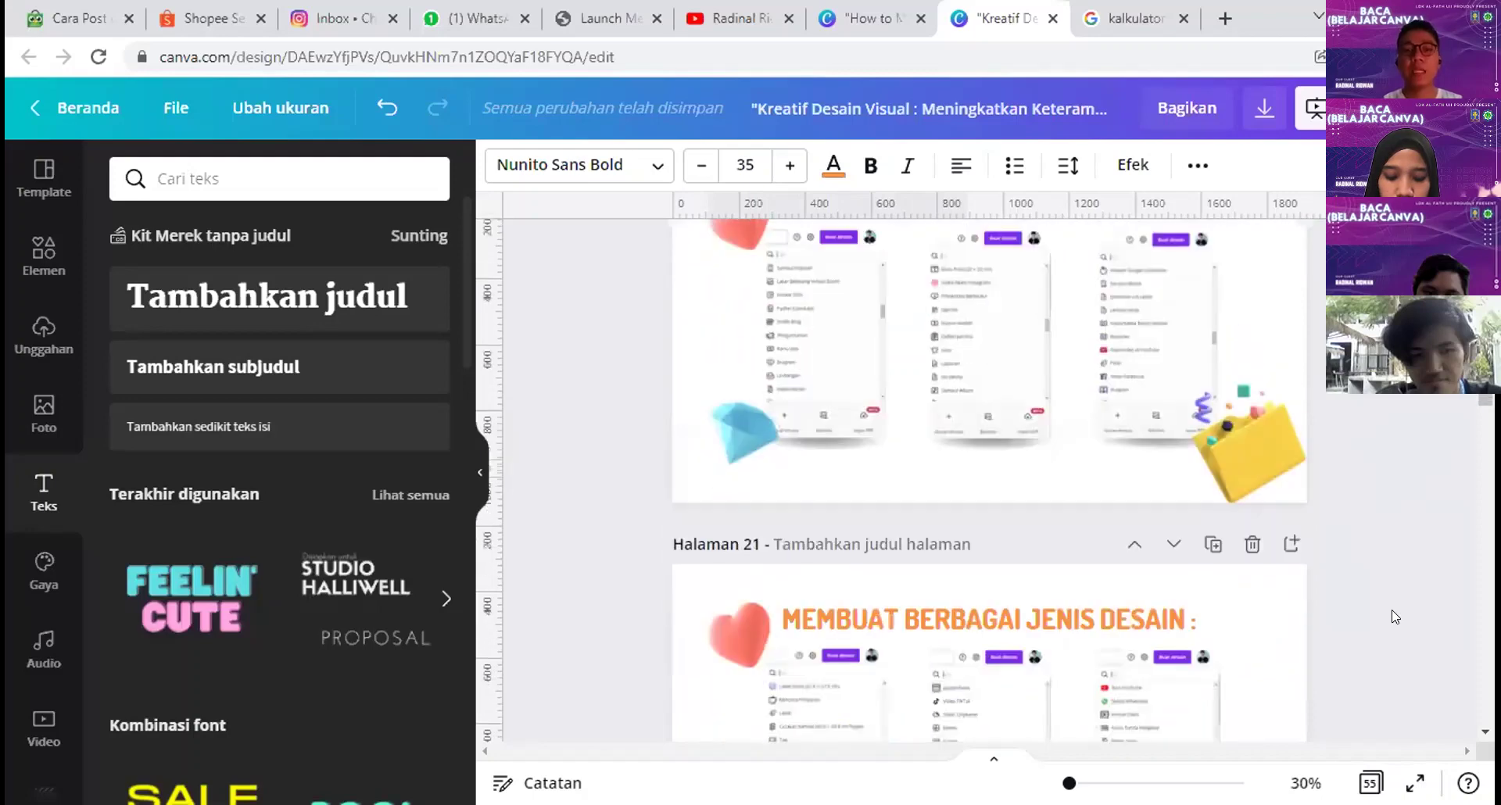
scroll(1396, 617, down, 10)
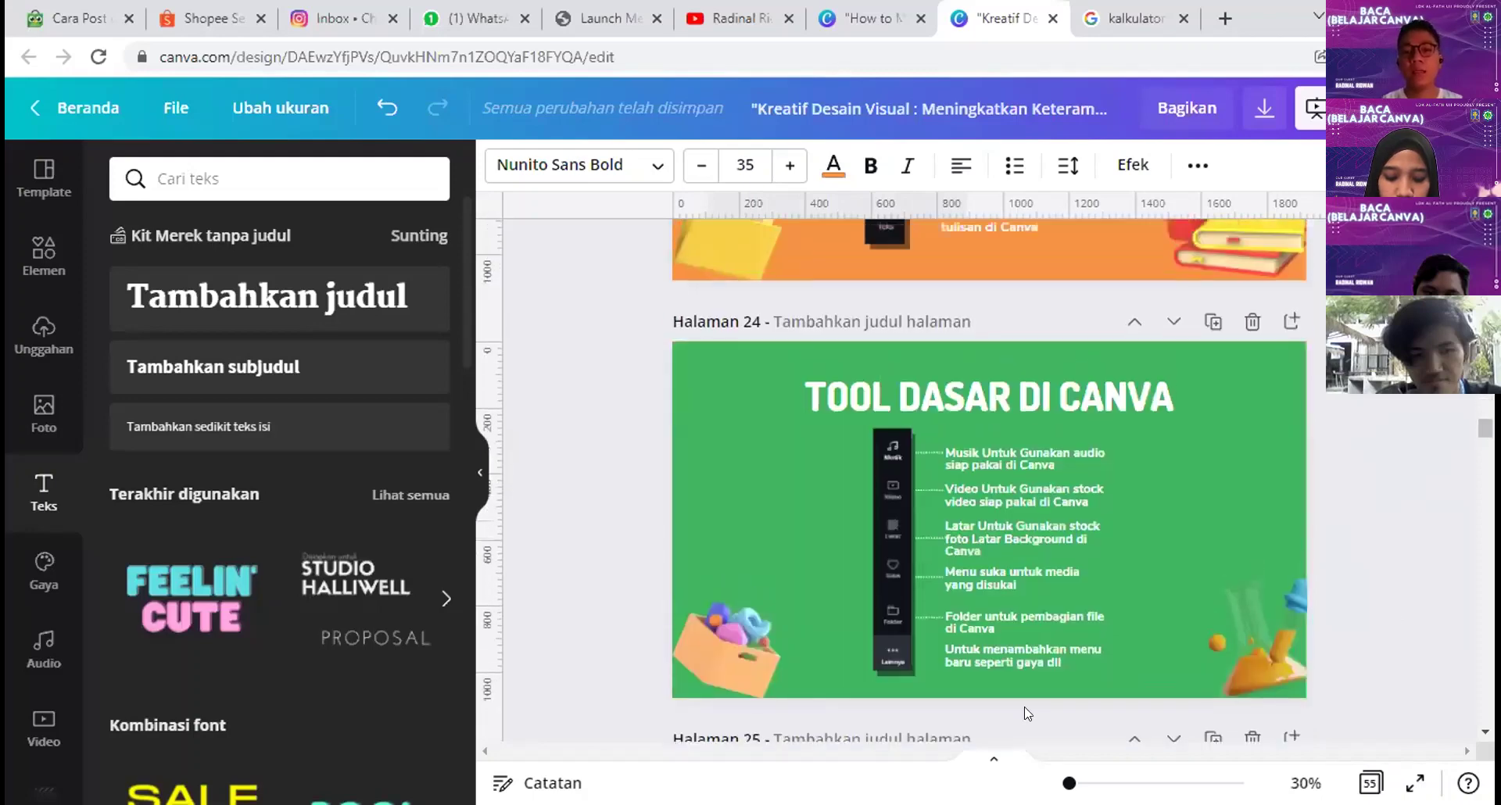
scroll(992, 488, down, 3)
click(991, 485)
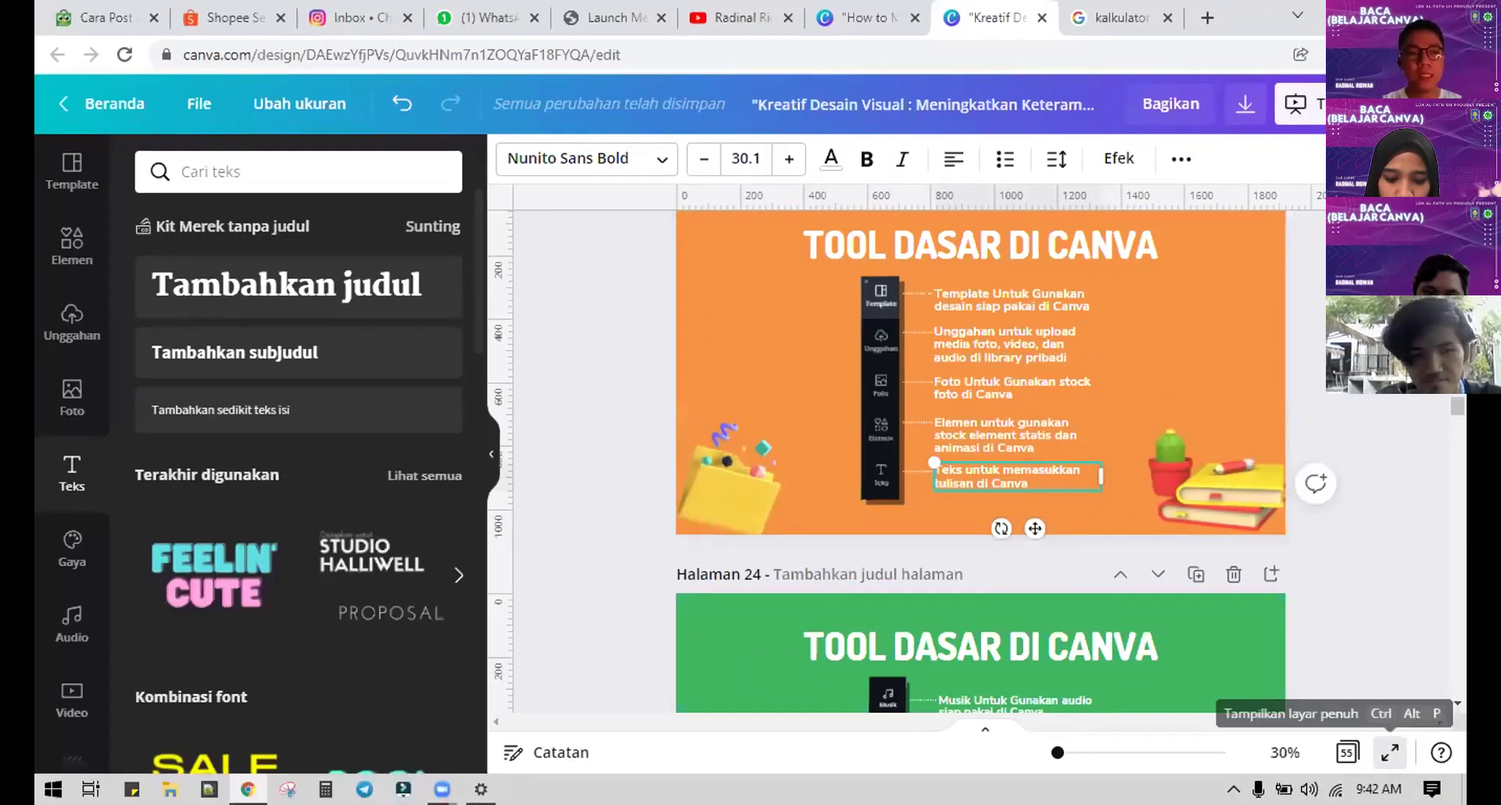
click(1389, 752)
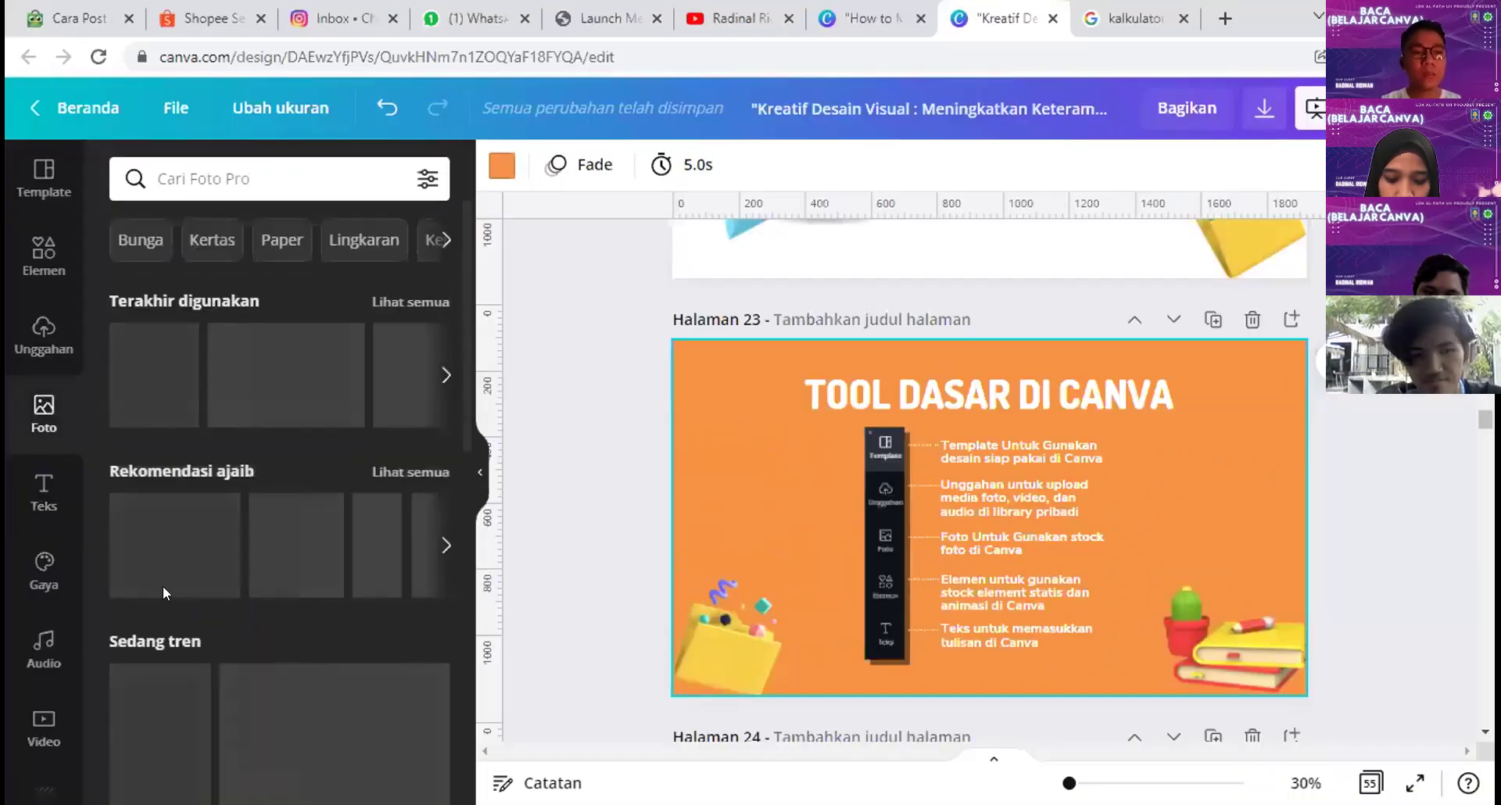
Step: Search stock photos for 'islami', then switch to the Uploads panel of your own images
click(285, 180)
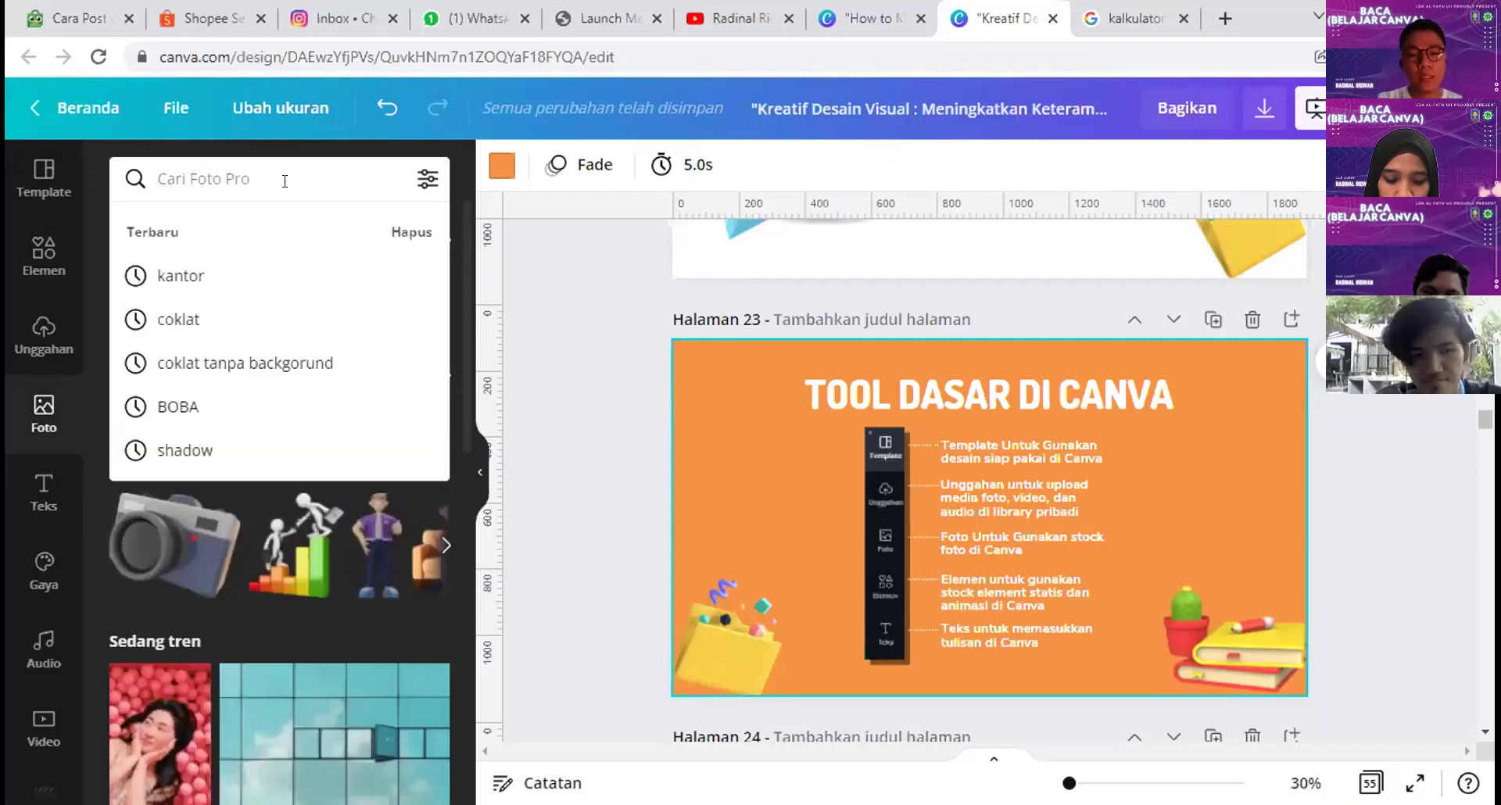
text(islami)
key(Return)
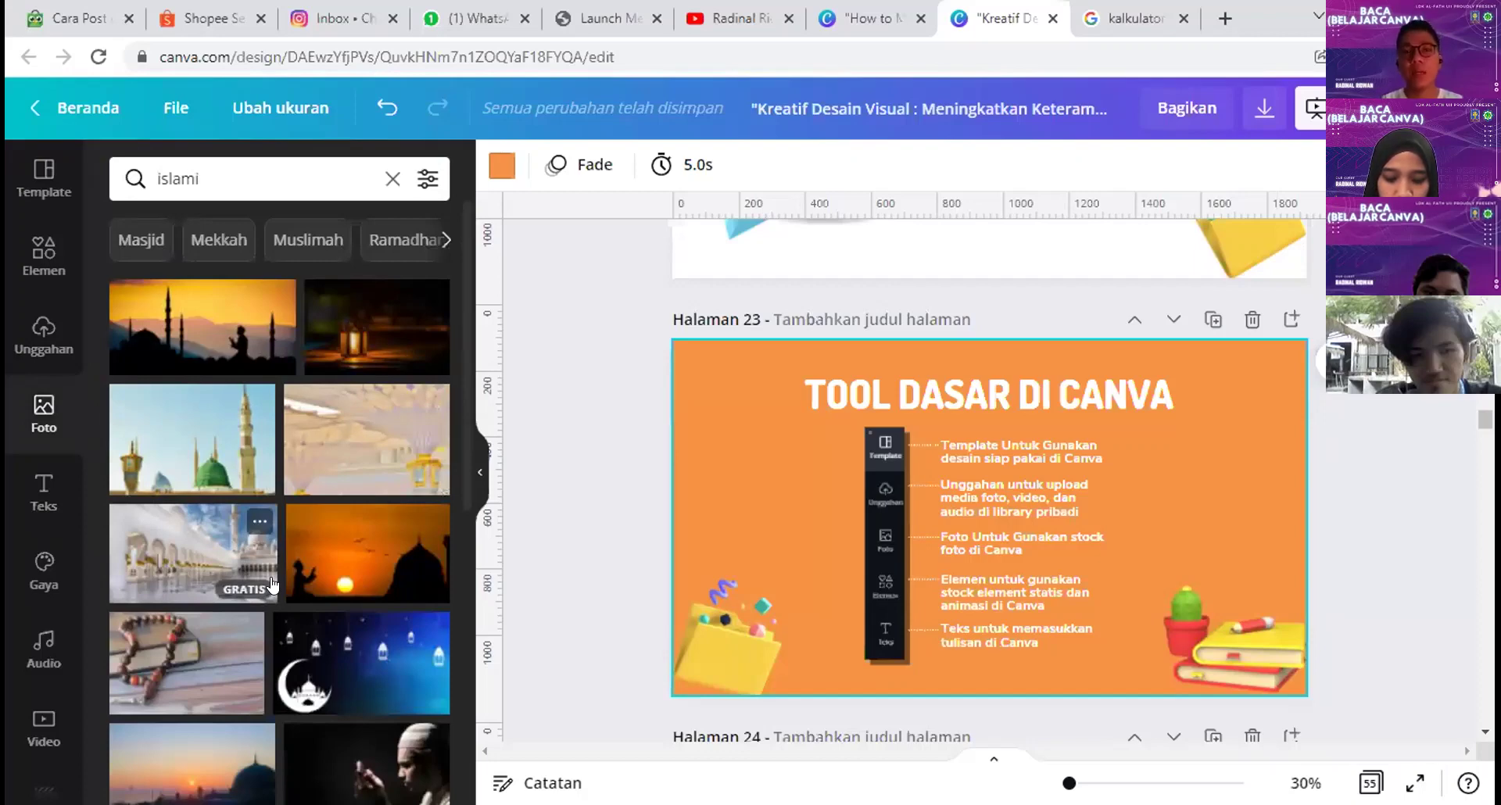
click(184, 177)
double_click(123, 172)
key(Return)
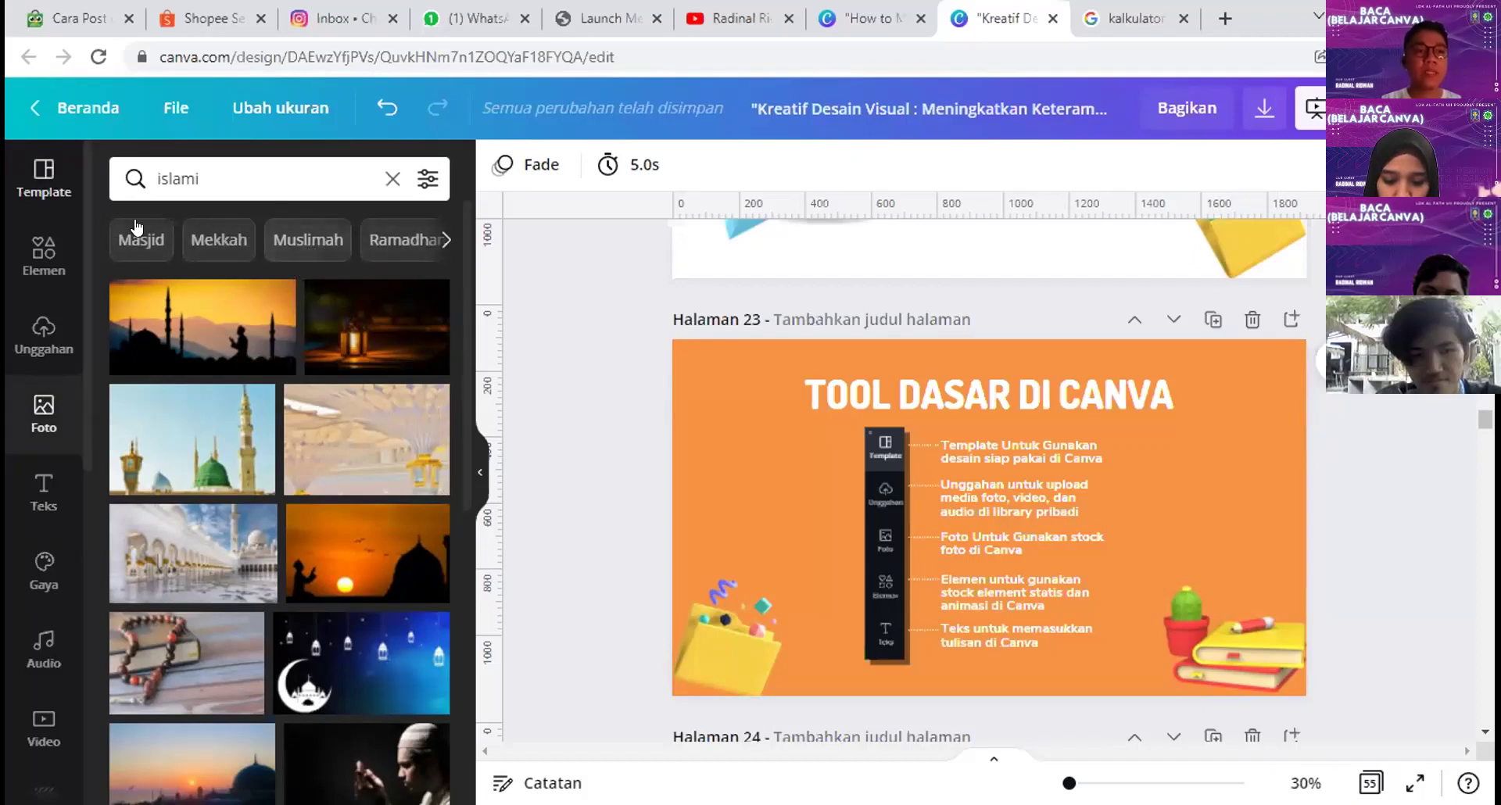
scroll(51, 348, up, 1)
click(48, 346)
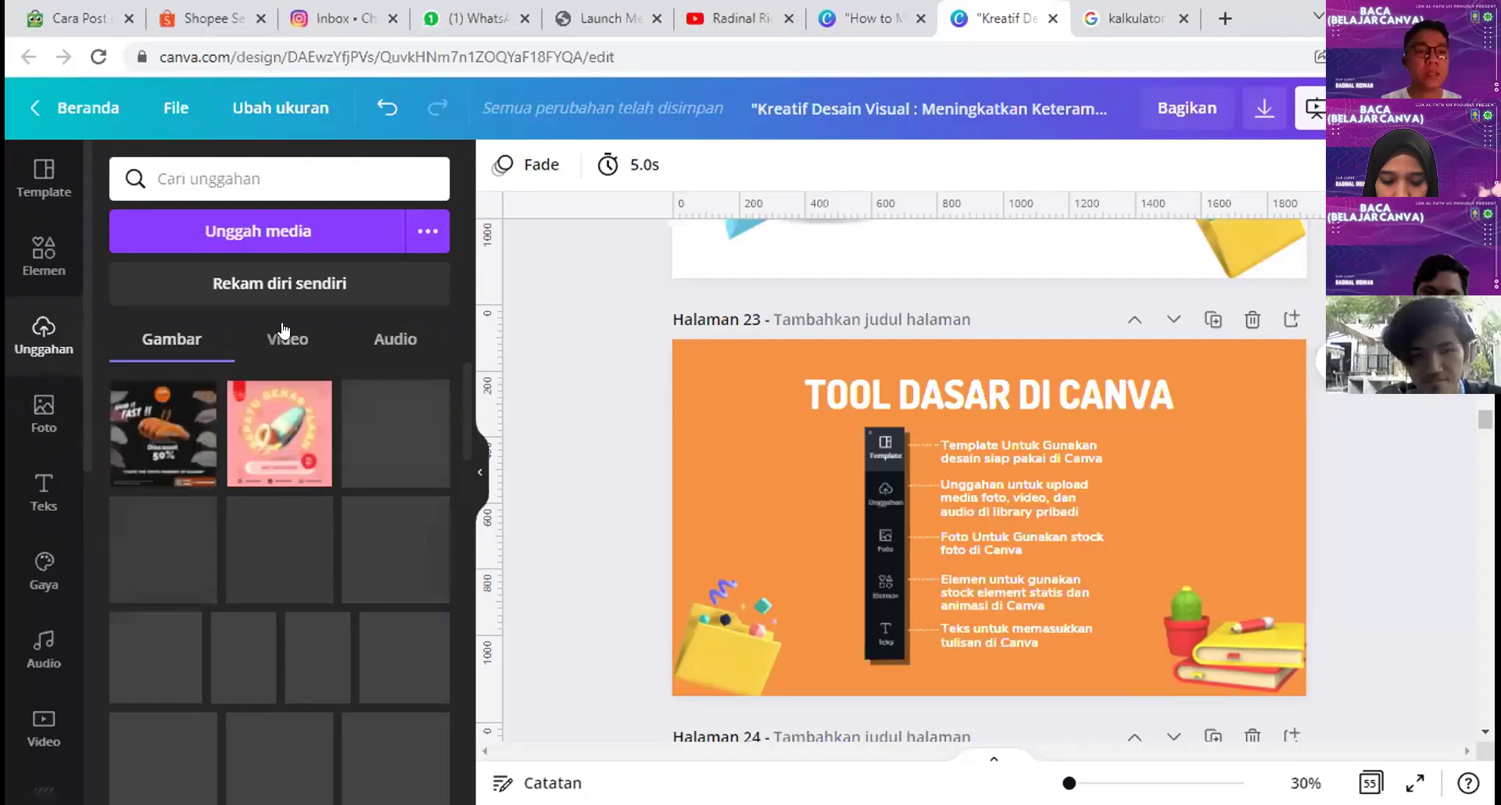
Step: Browse templates and open the 18 pages of the recently used green-and-yellow 3D education proposal
mouse_move(274, 415)
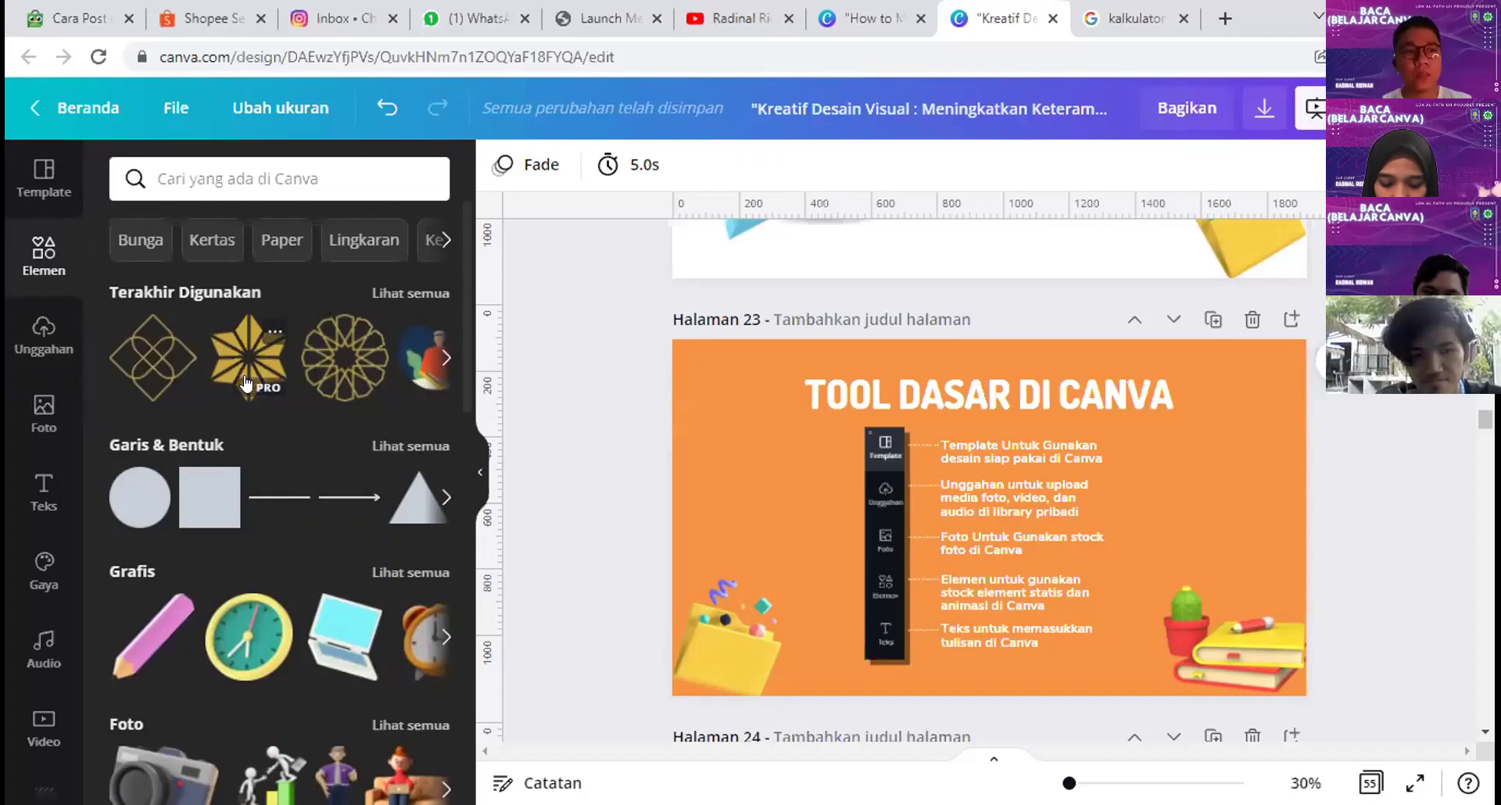
click(39, 184)
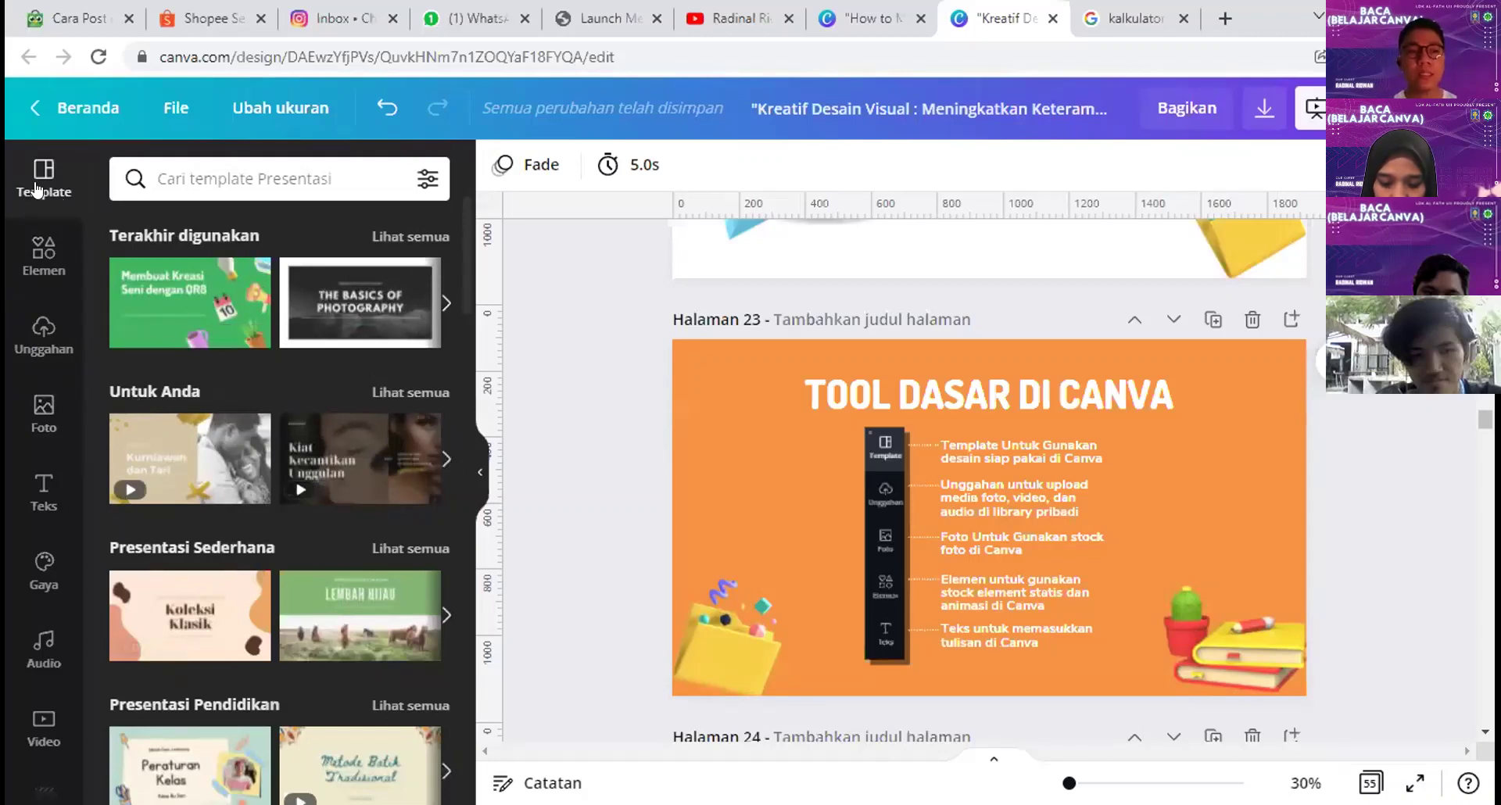
scroll(323, 312, down, 3)
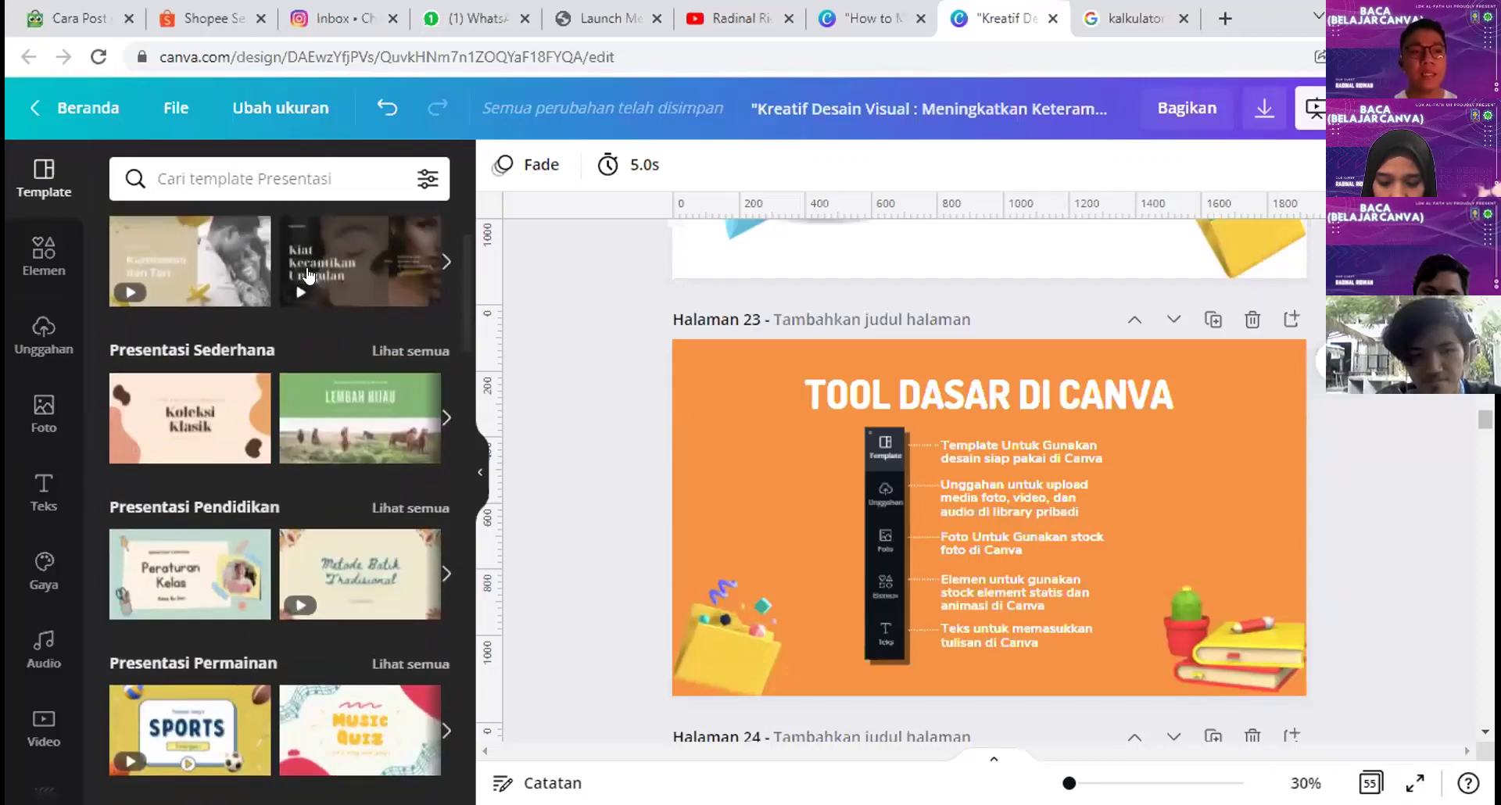
scroll(313, 266, up, 2)
scroll(301, 329, down, 4)
scroll(282, 375, down, 6)
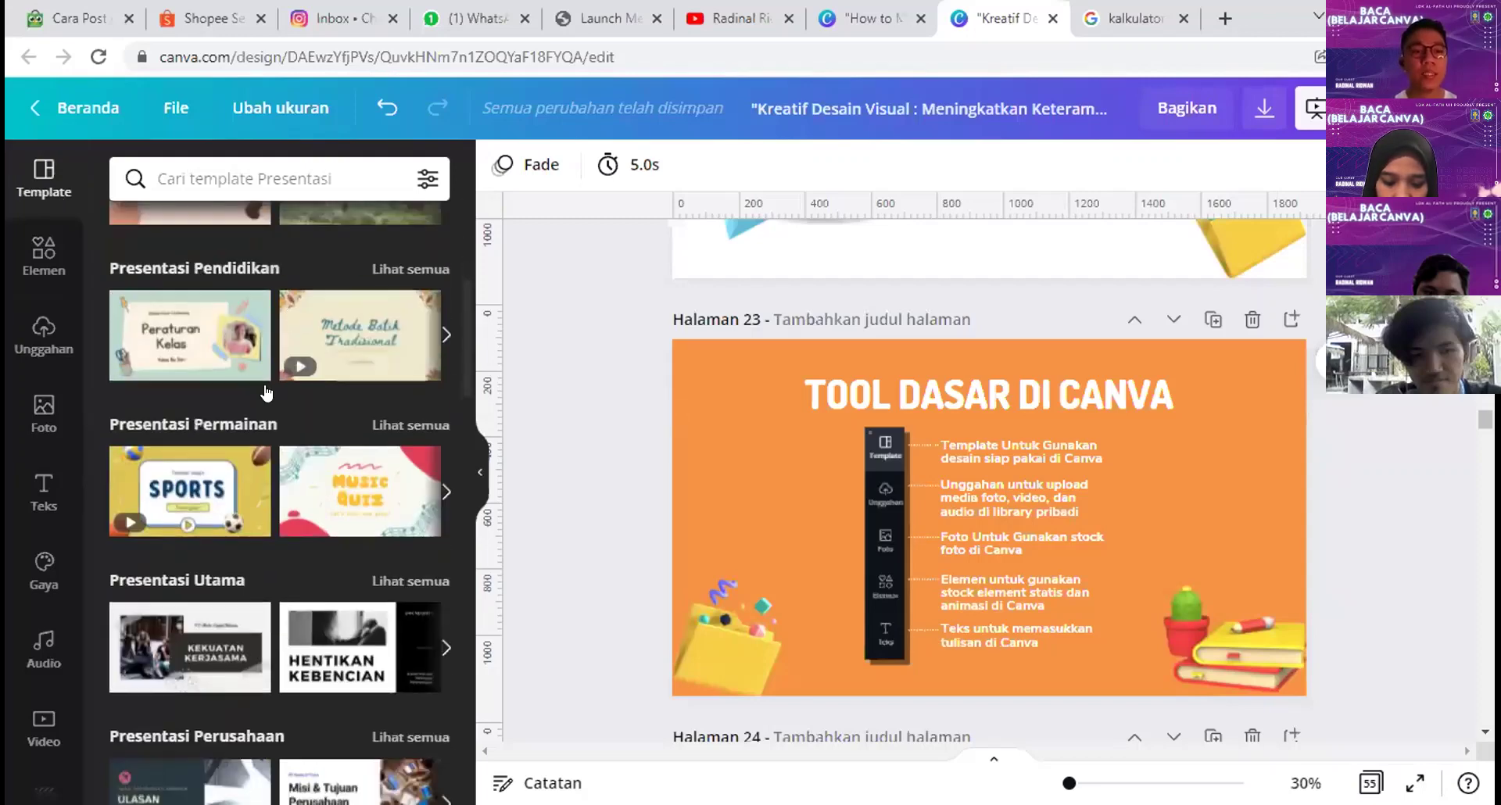
scroll(269, 438, up, 10)
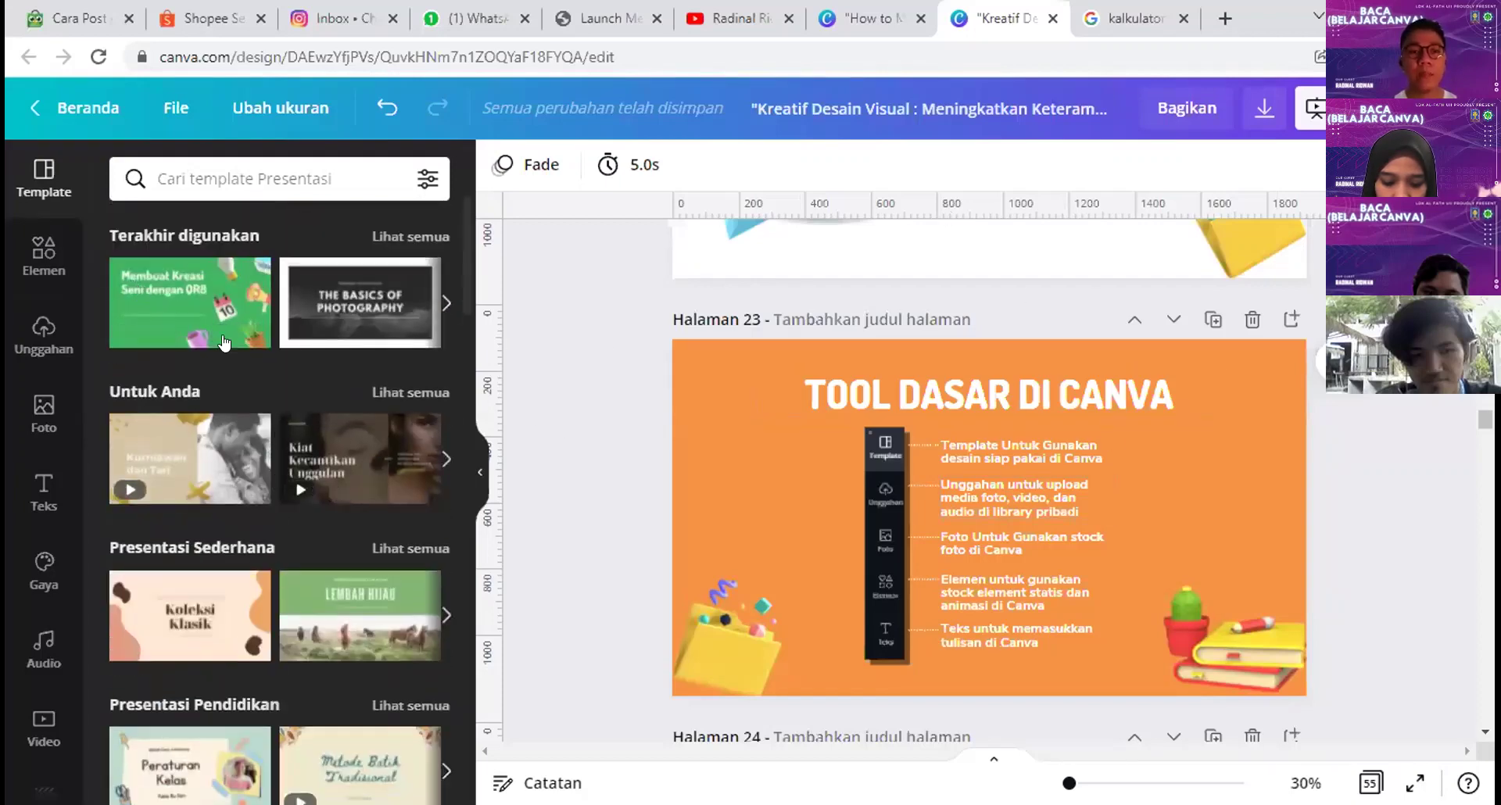
click(200, 311)
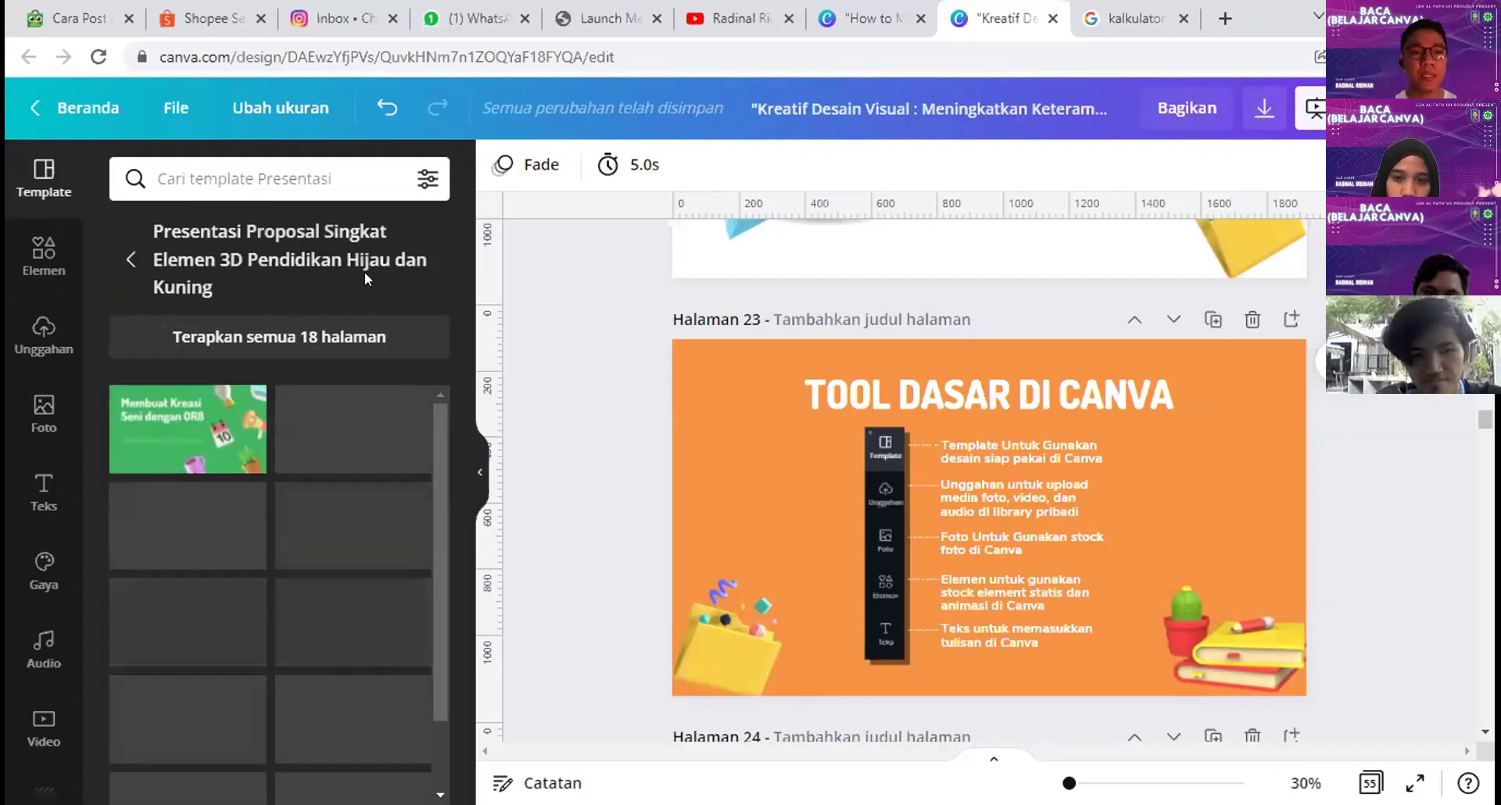
scroll(271, 457, down, 1)
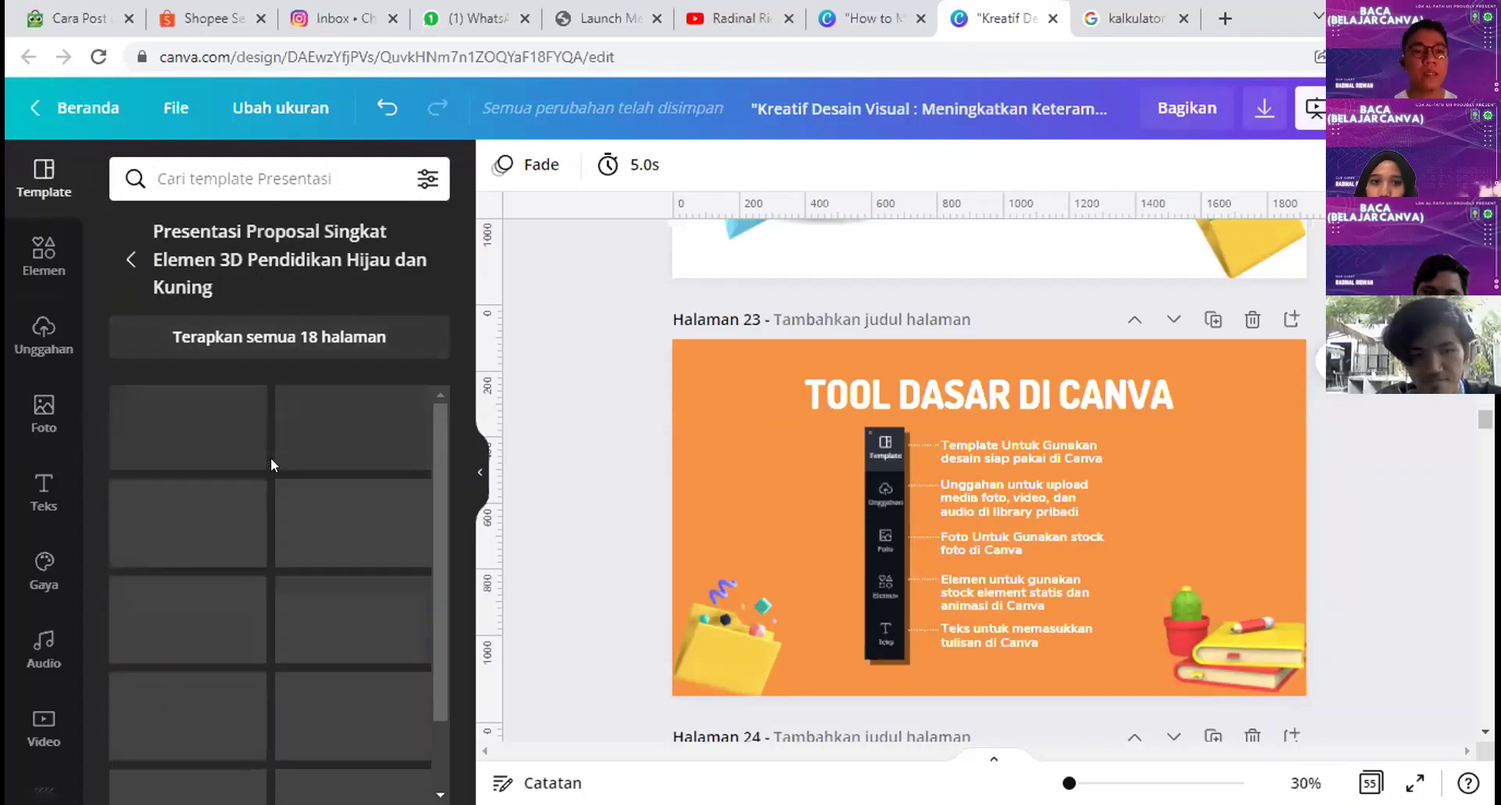
scroll(273, 466, up, 1)
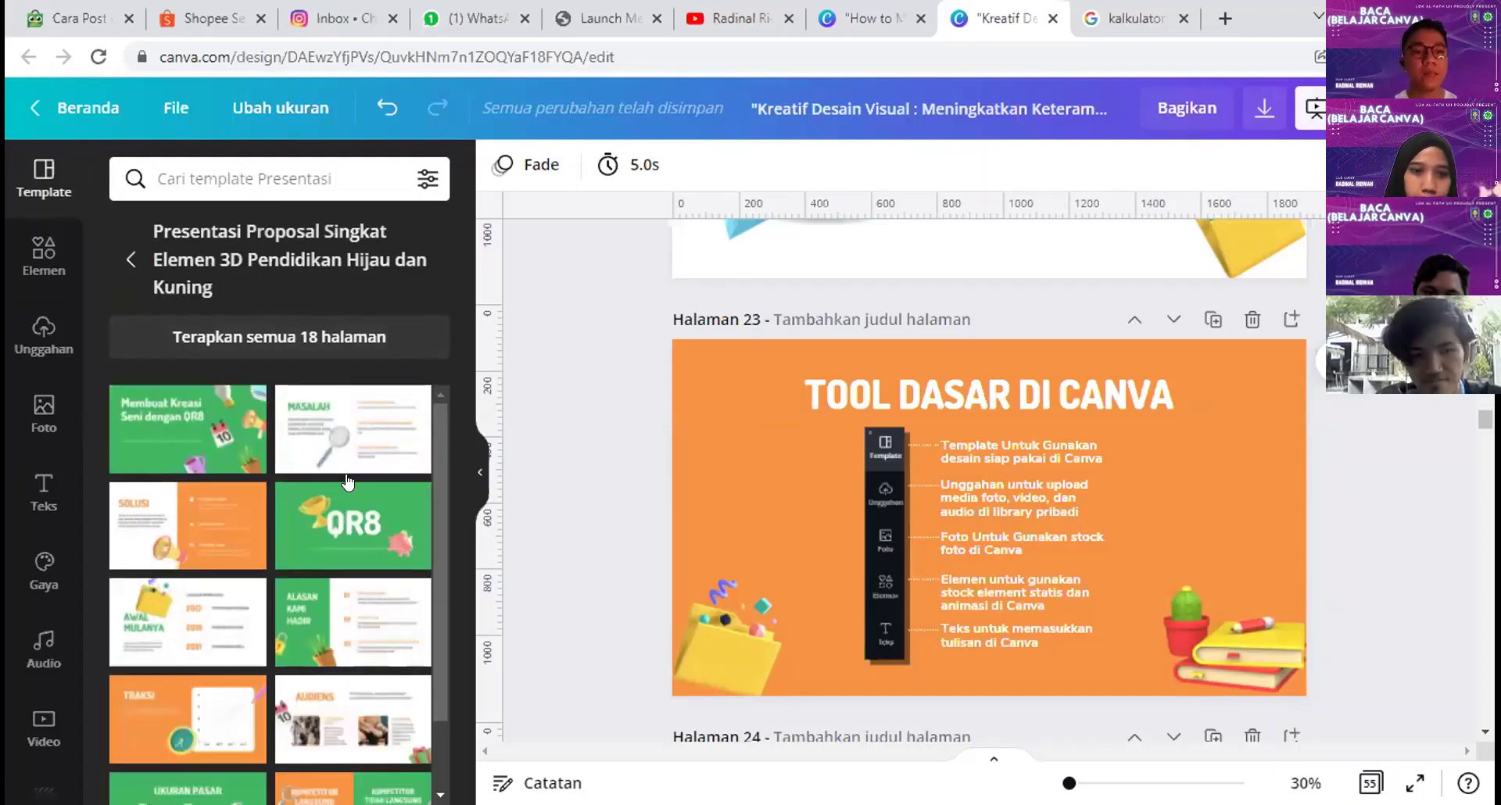
scroll(234, 477, down, 3)
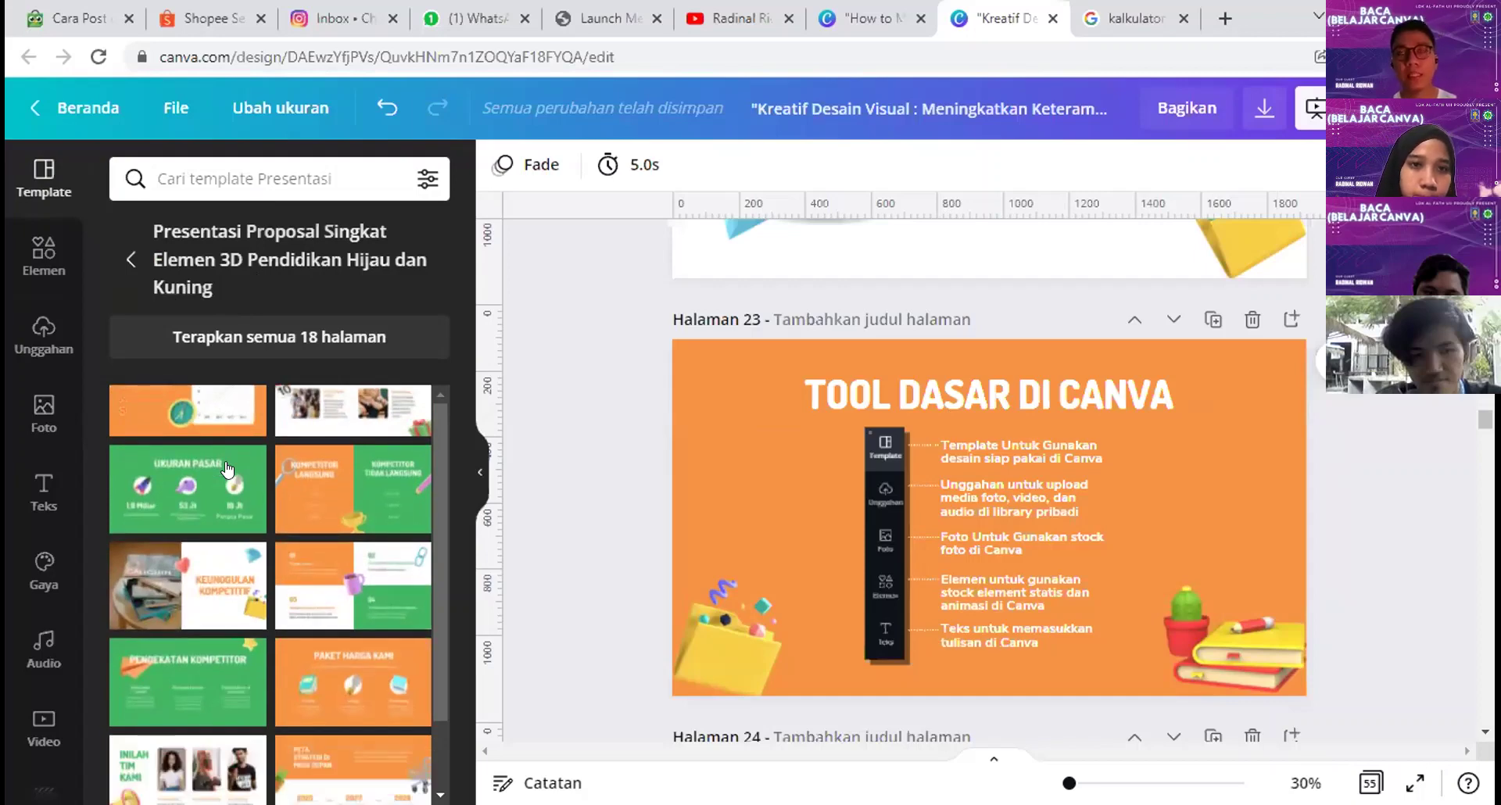
click(39, 557)
Step: Look through the style palettes and filter them to colour palettes (Warna) only
scroll(43, 501, down, 2)
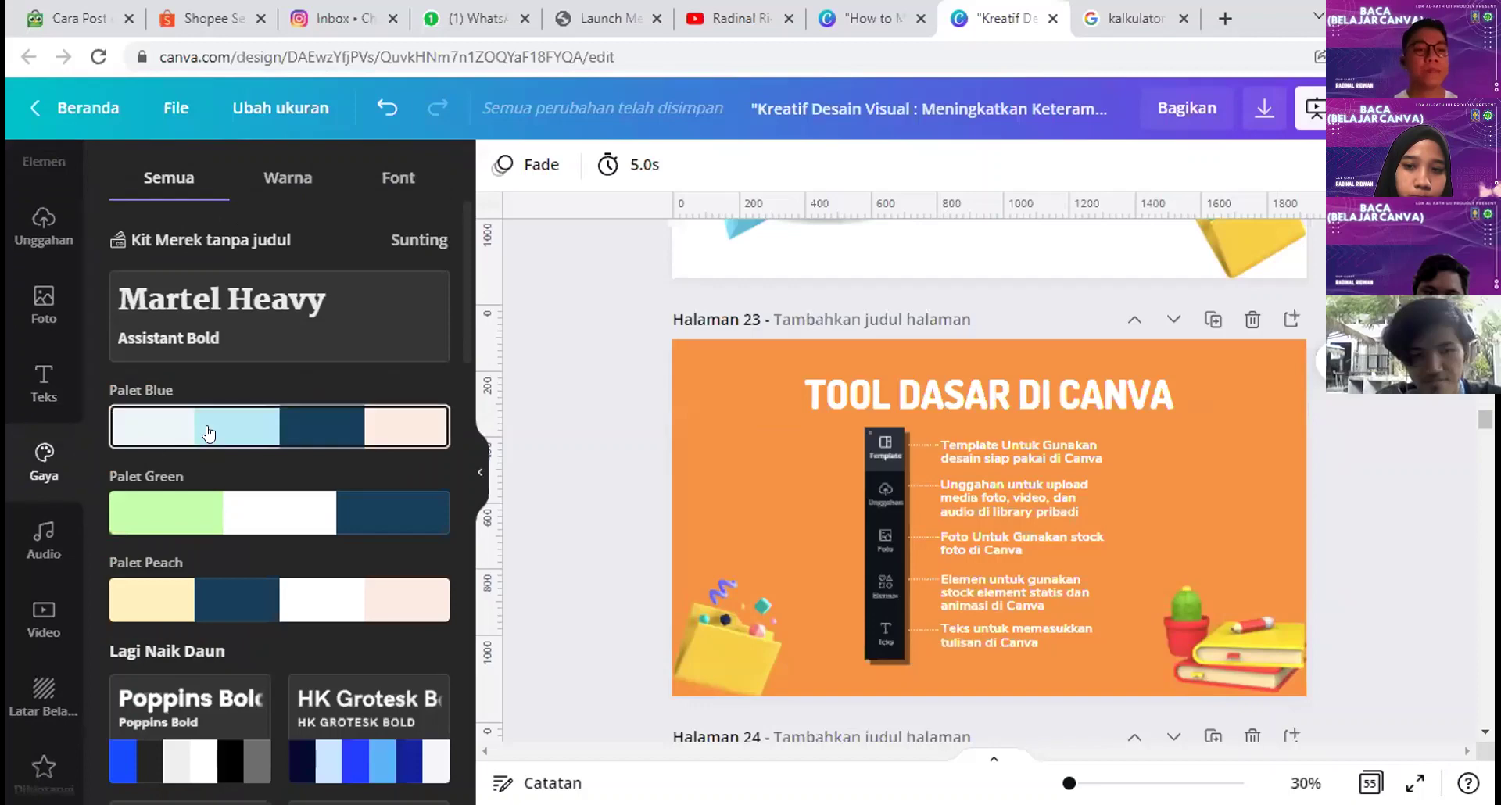
scroll(210, 428, down, 3)
scroll(199, 442, up, 2)
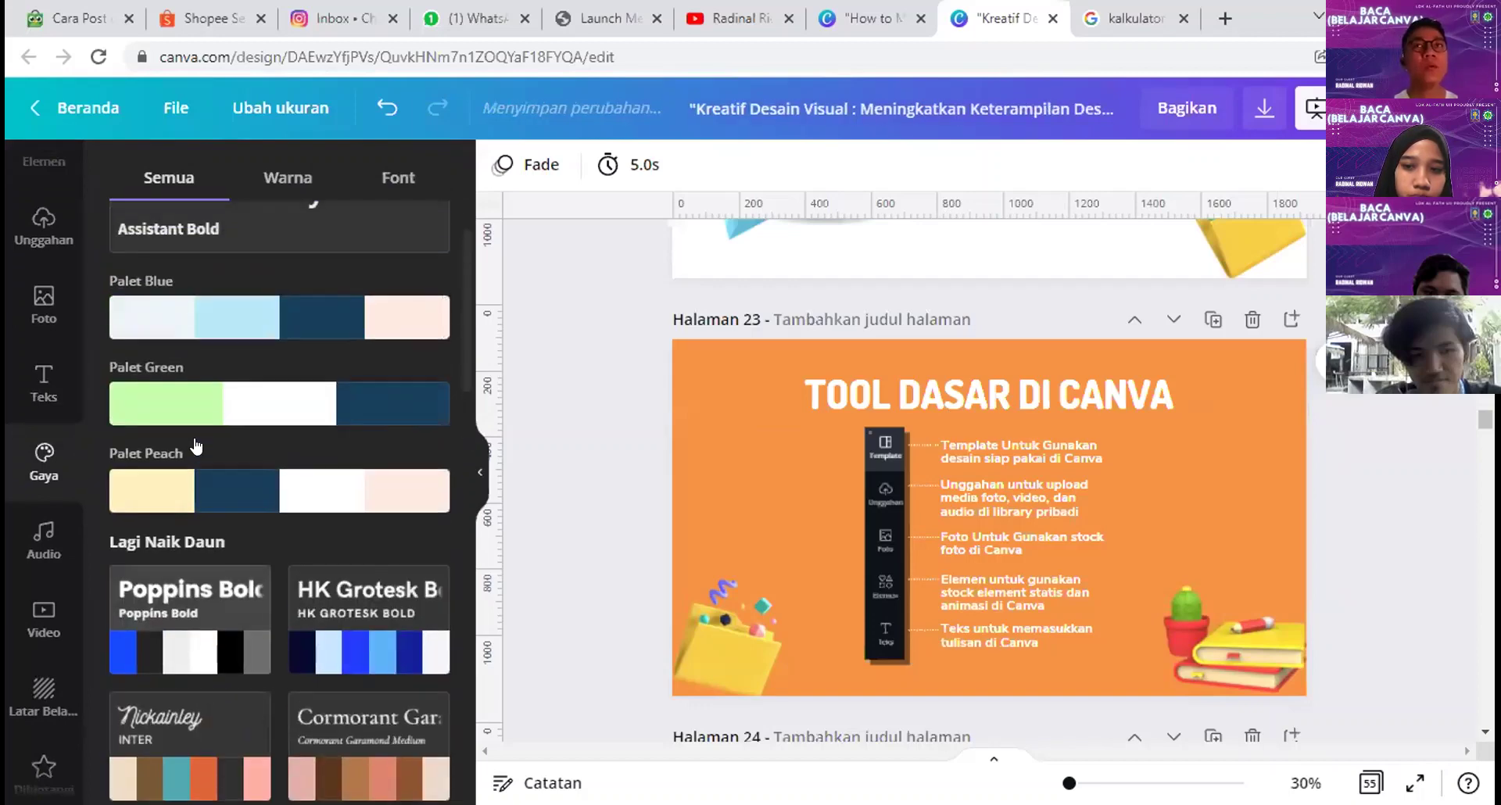
scroll(195, 445, up, 2)
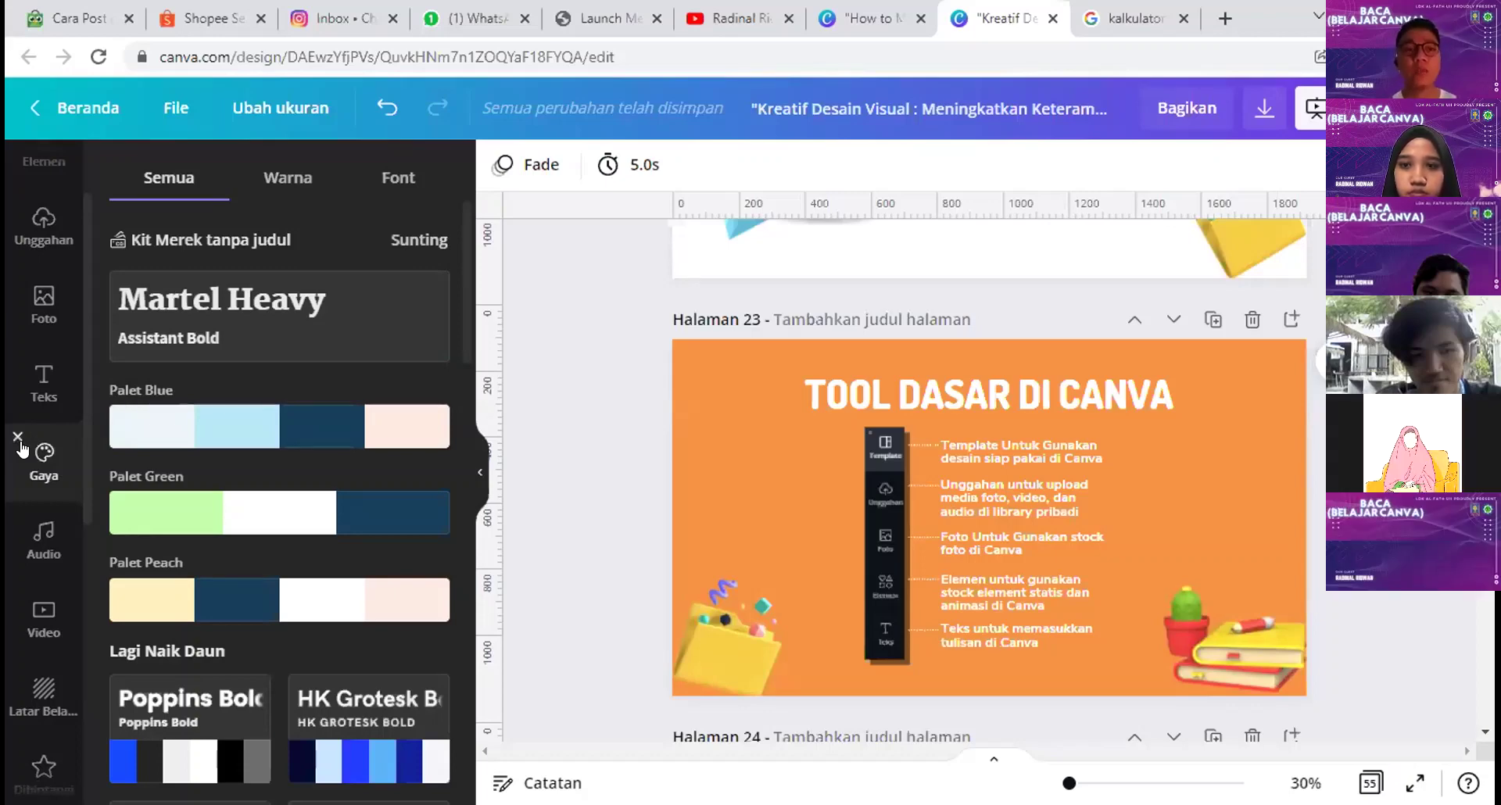
click(277, 179)
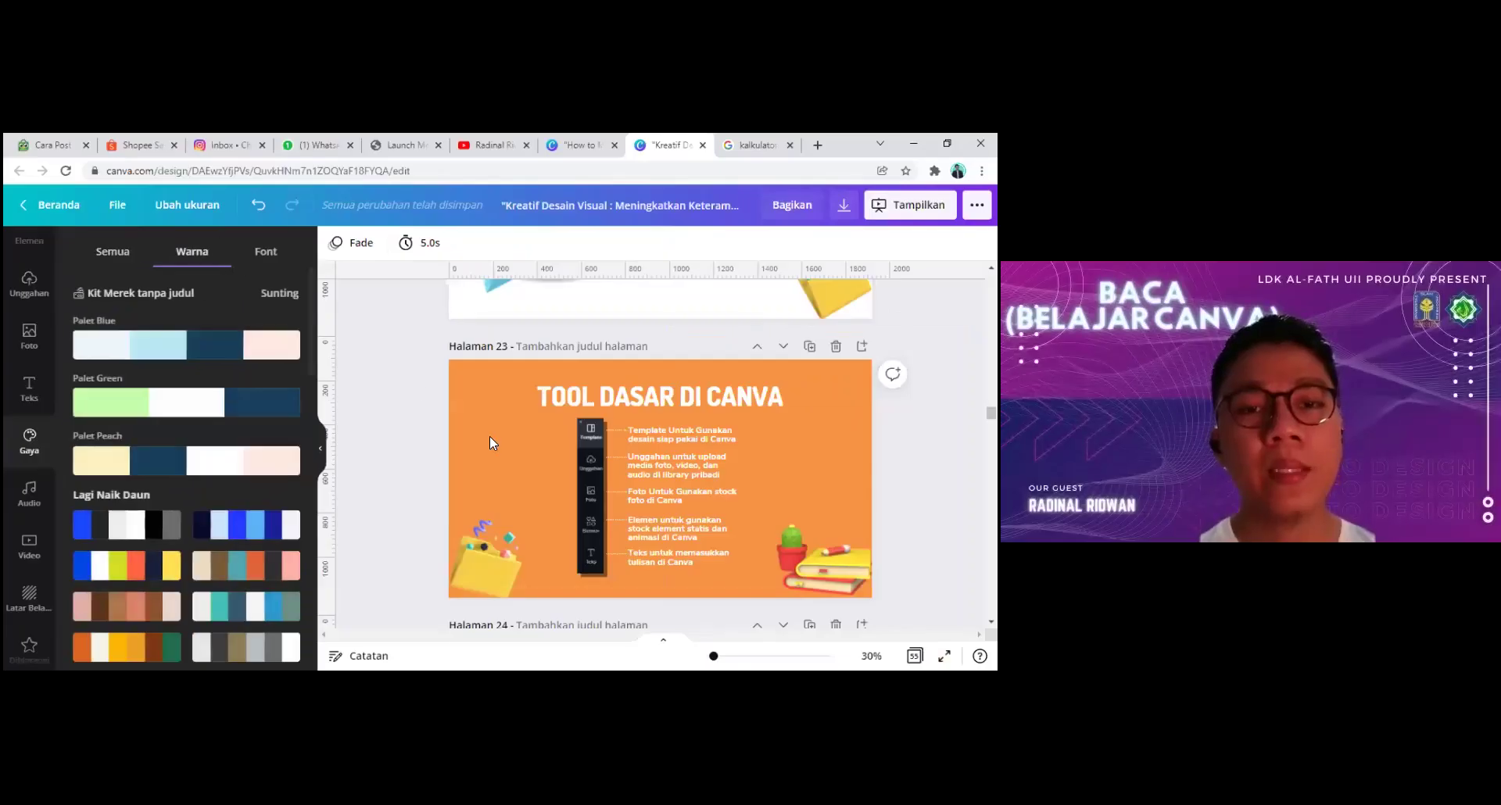
Step: Apply Palet Blue to slide 23, undo it back to orange, then show font pairings
click(734, 454)
scroll(734, 454, down, 1)
scroll(488, 439, up, 1)
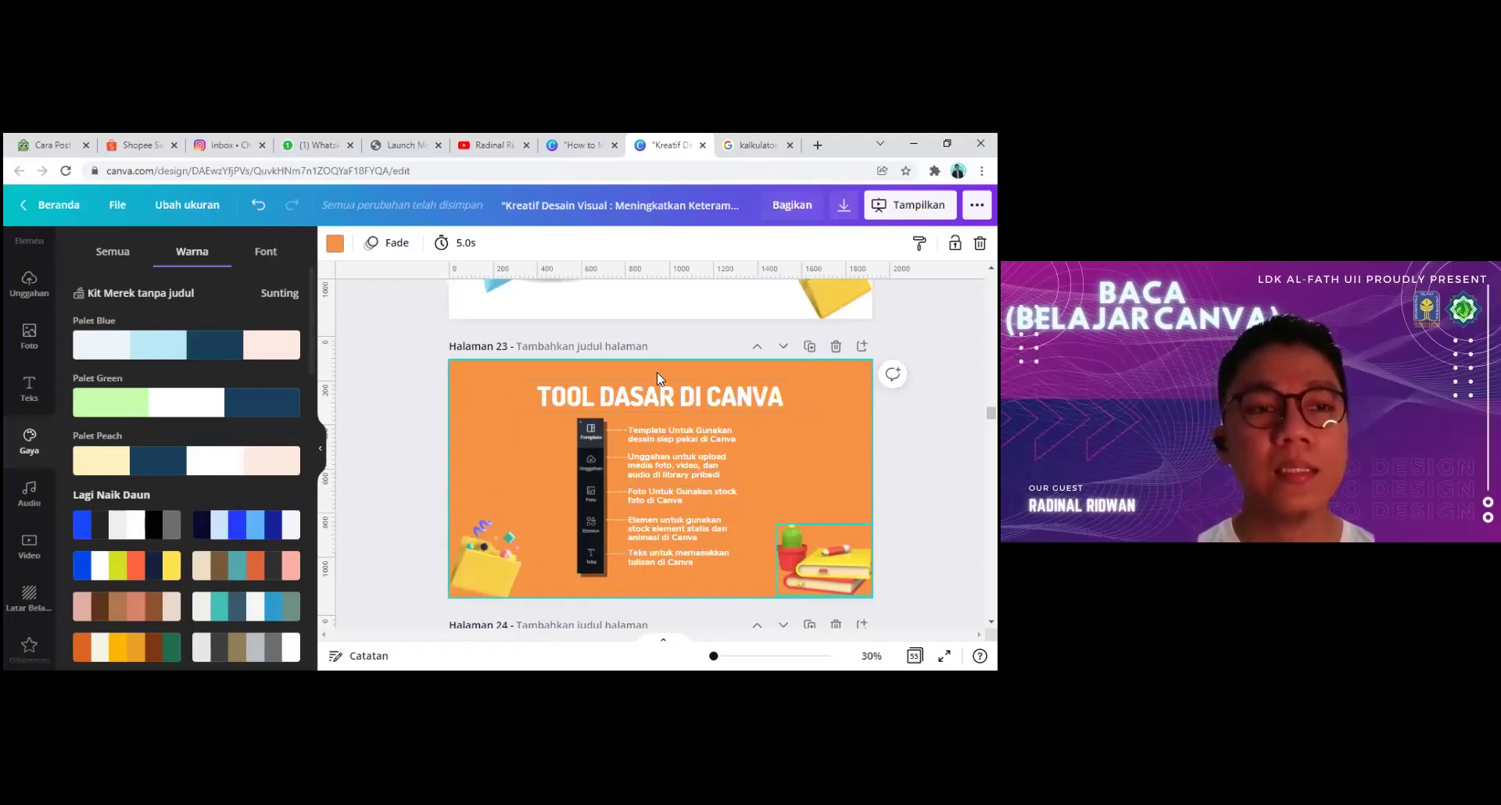
click(186, 345)
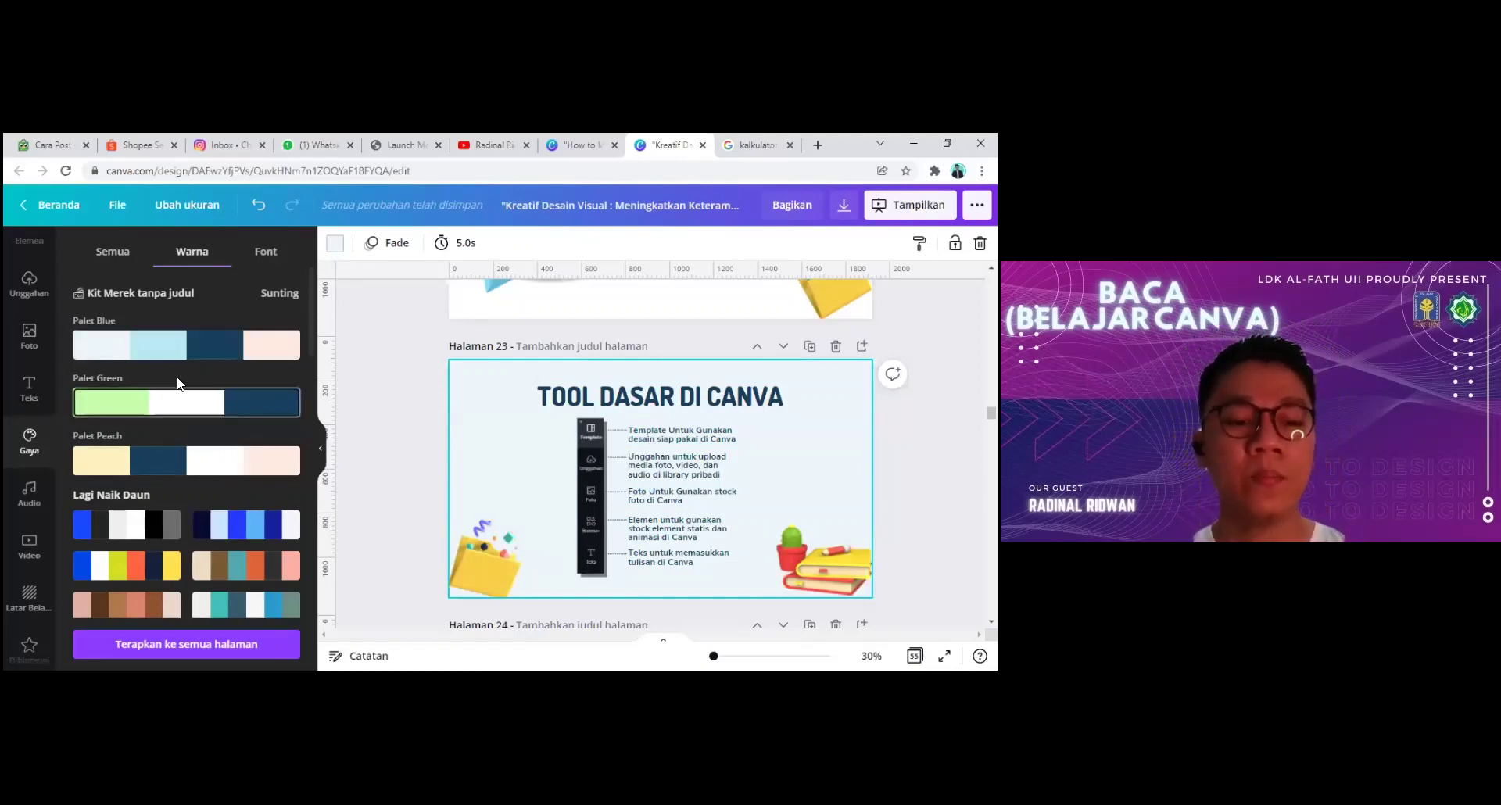
key(ctrl+z)
click(266, 252)
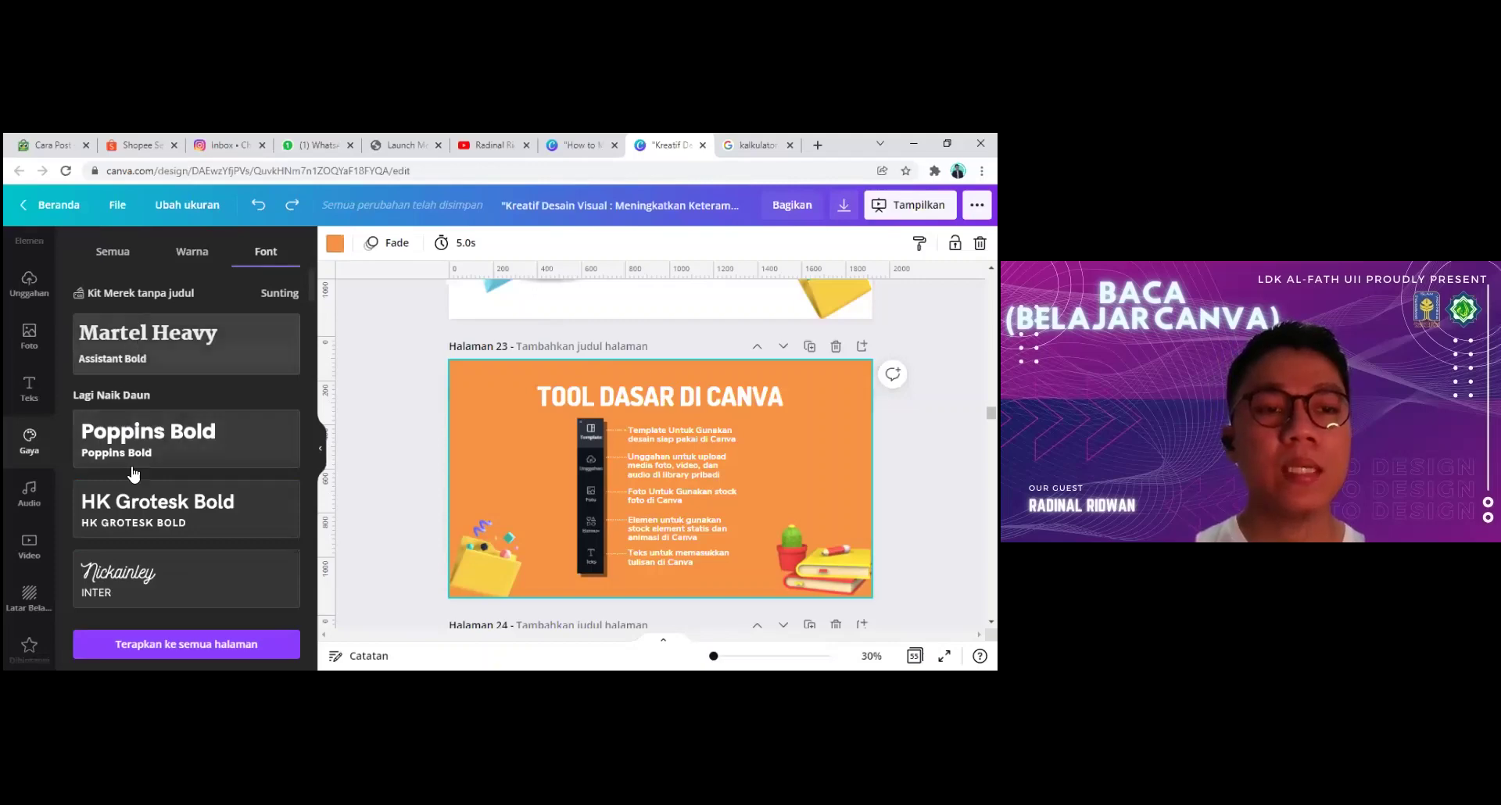
click(164, 513)
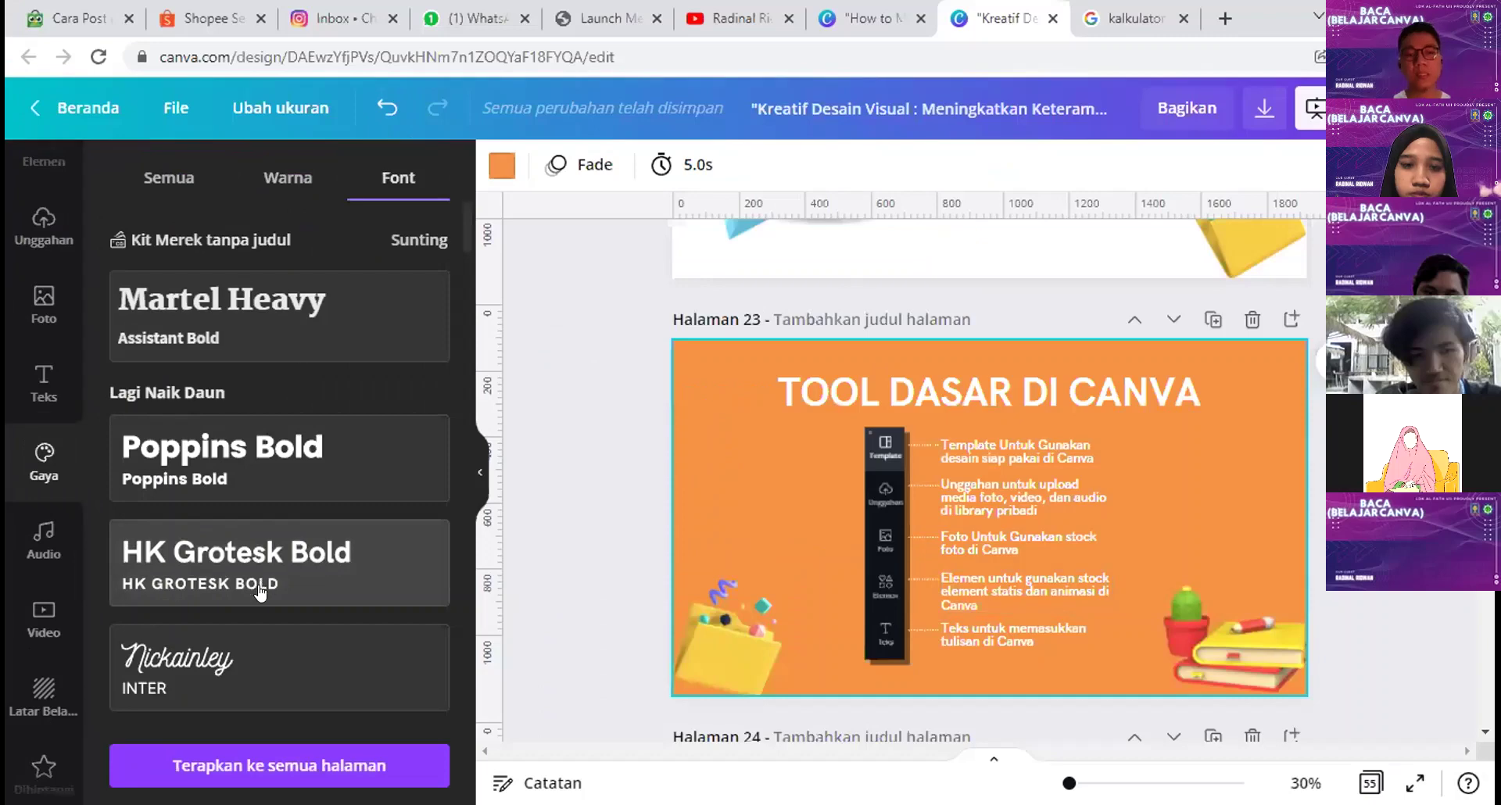
scroll(157, 500, down, 2)
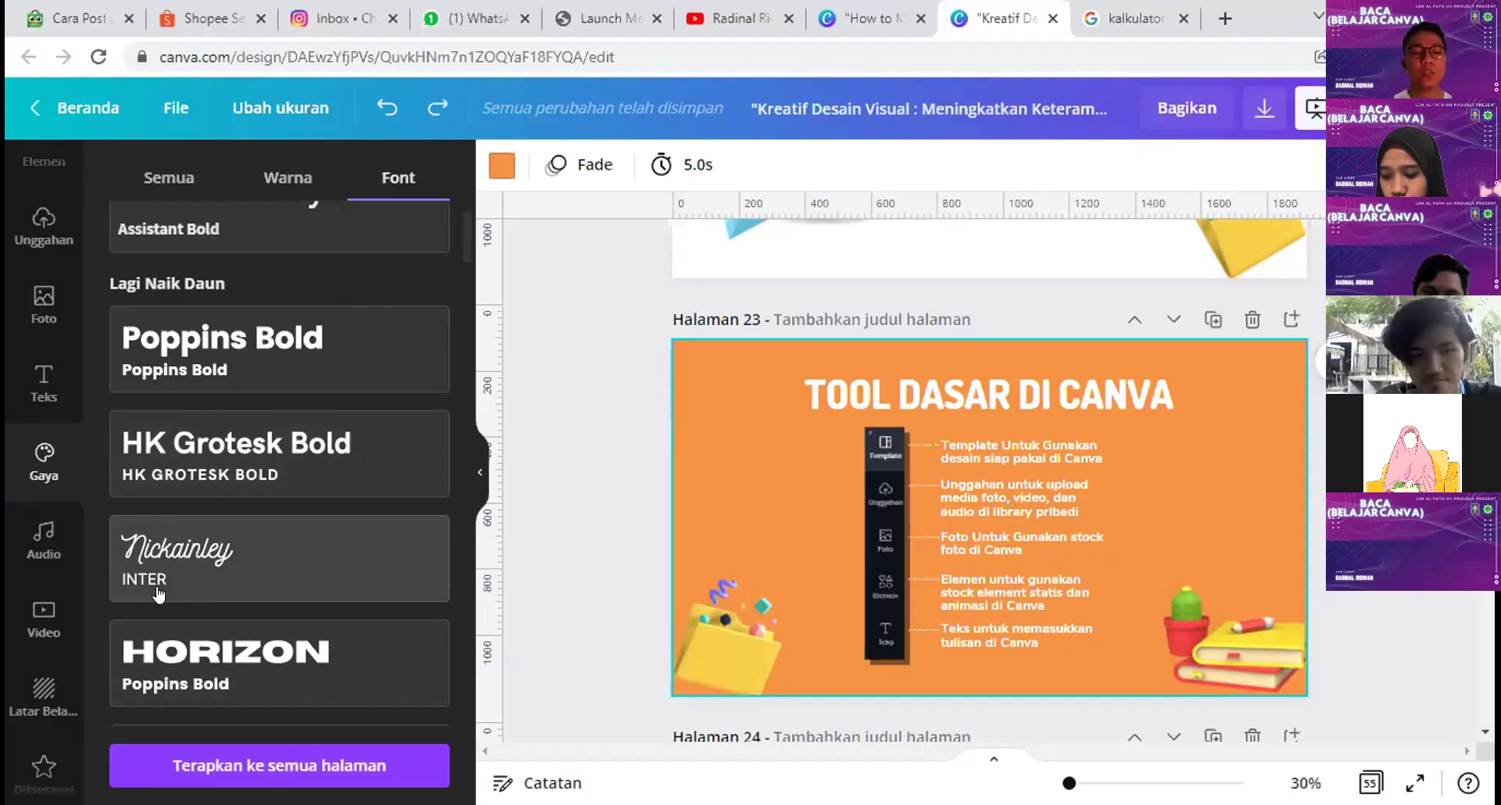
click(164, 580)
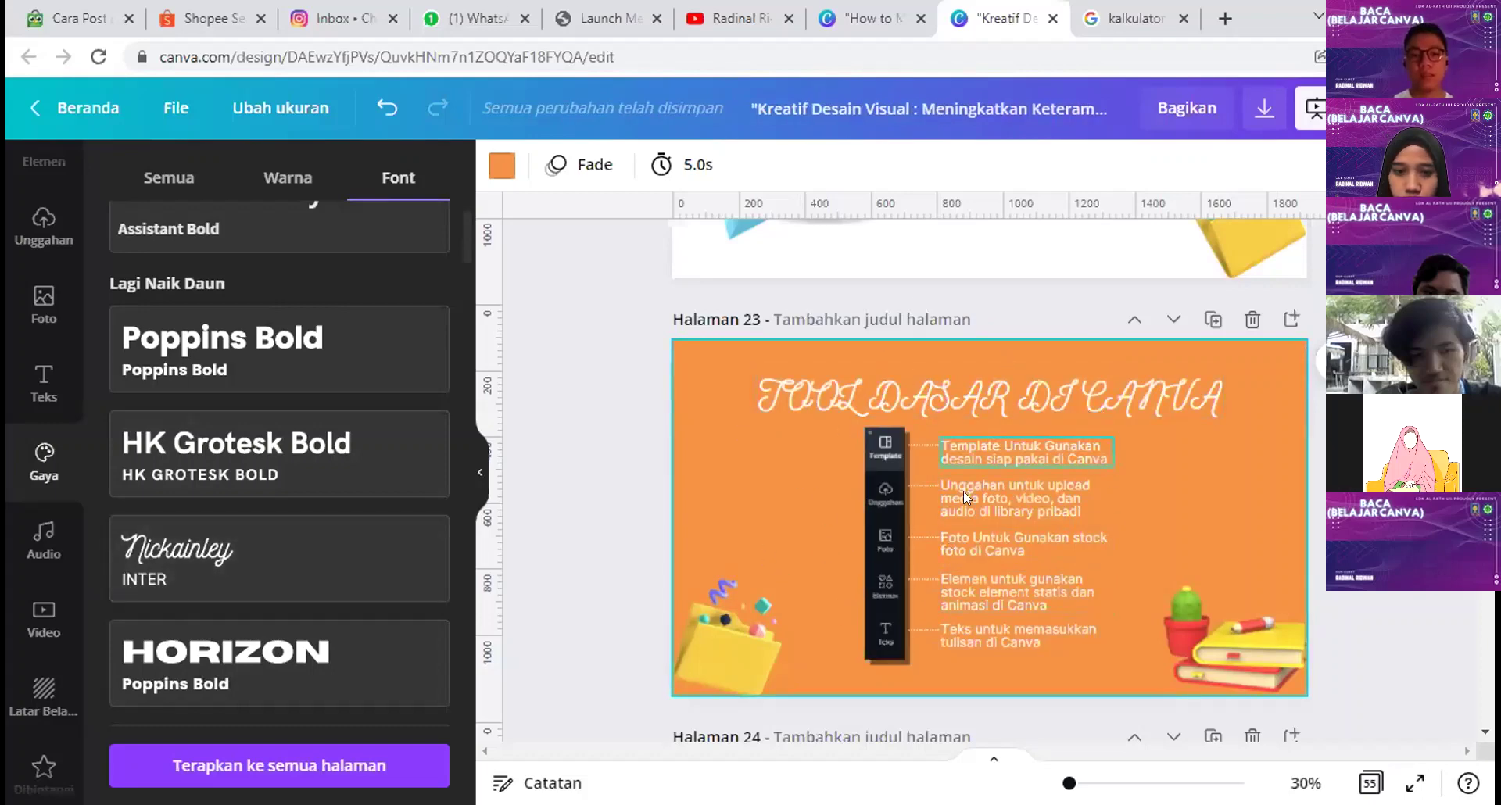
key(ctrl+z)
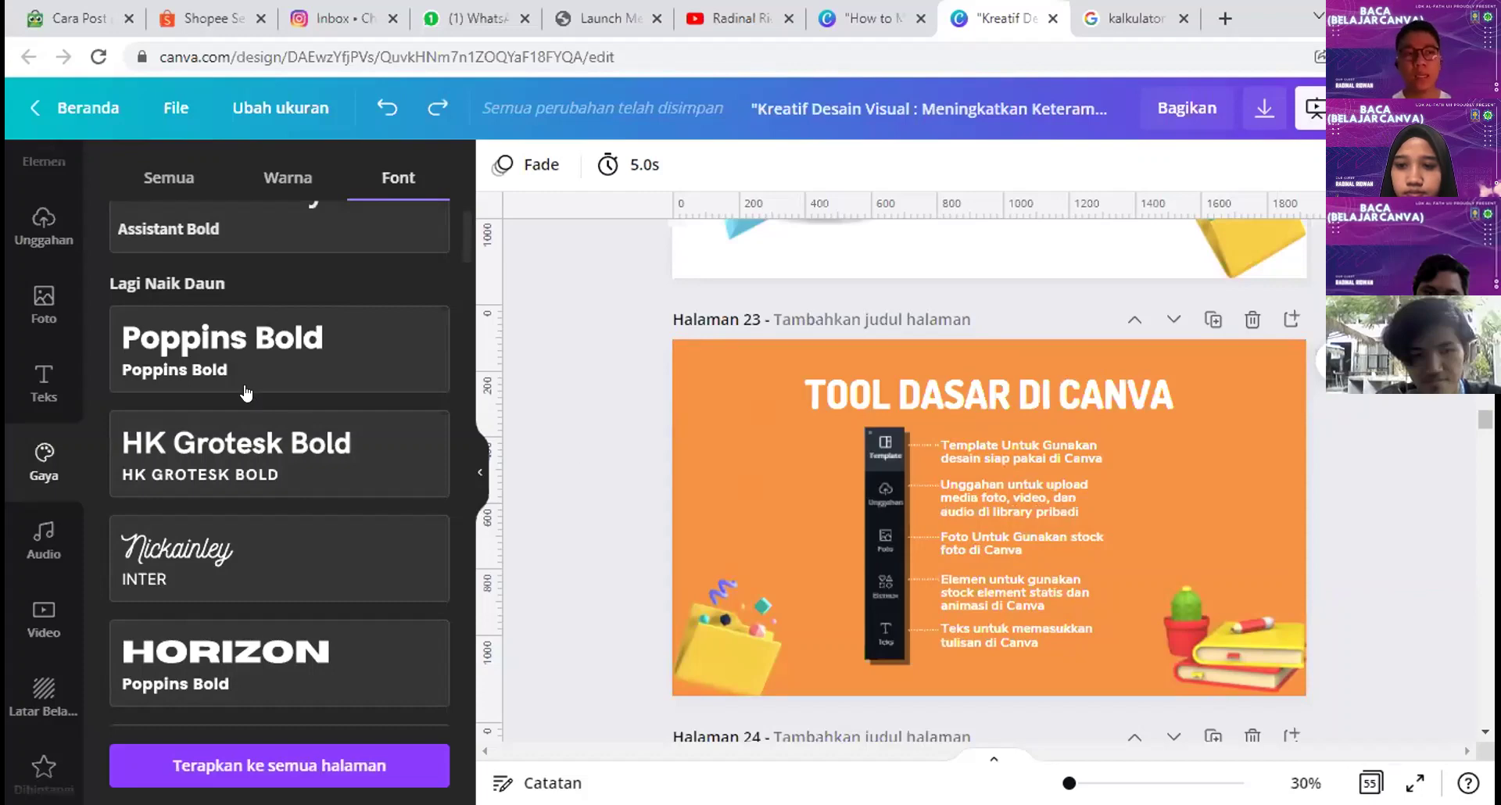
scroll(45, 454, down, 2)
Step: Open Canva's Audio library from the apps list, browse its tracks, then switch to YouTube
scroll(44, 361, up, 1)
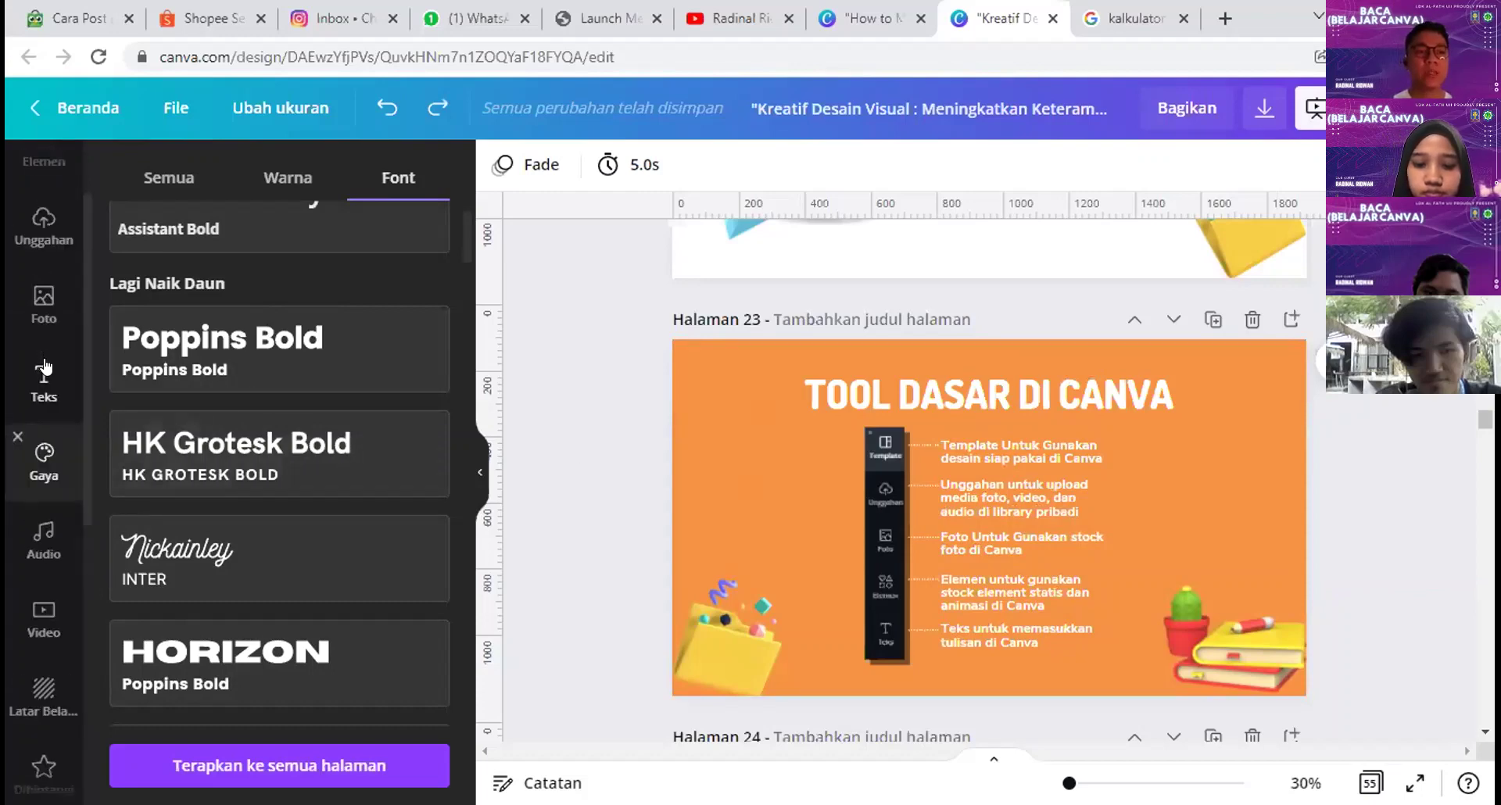
scroll(38, 626, down, 6)
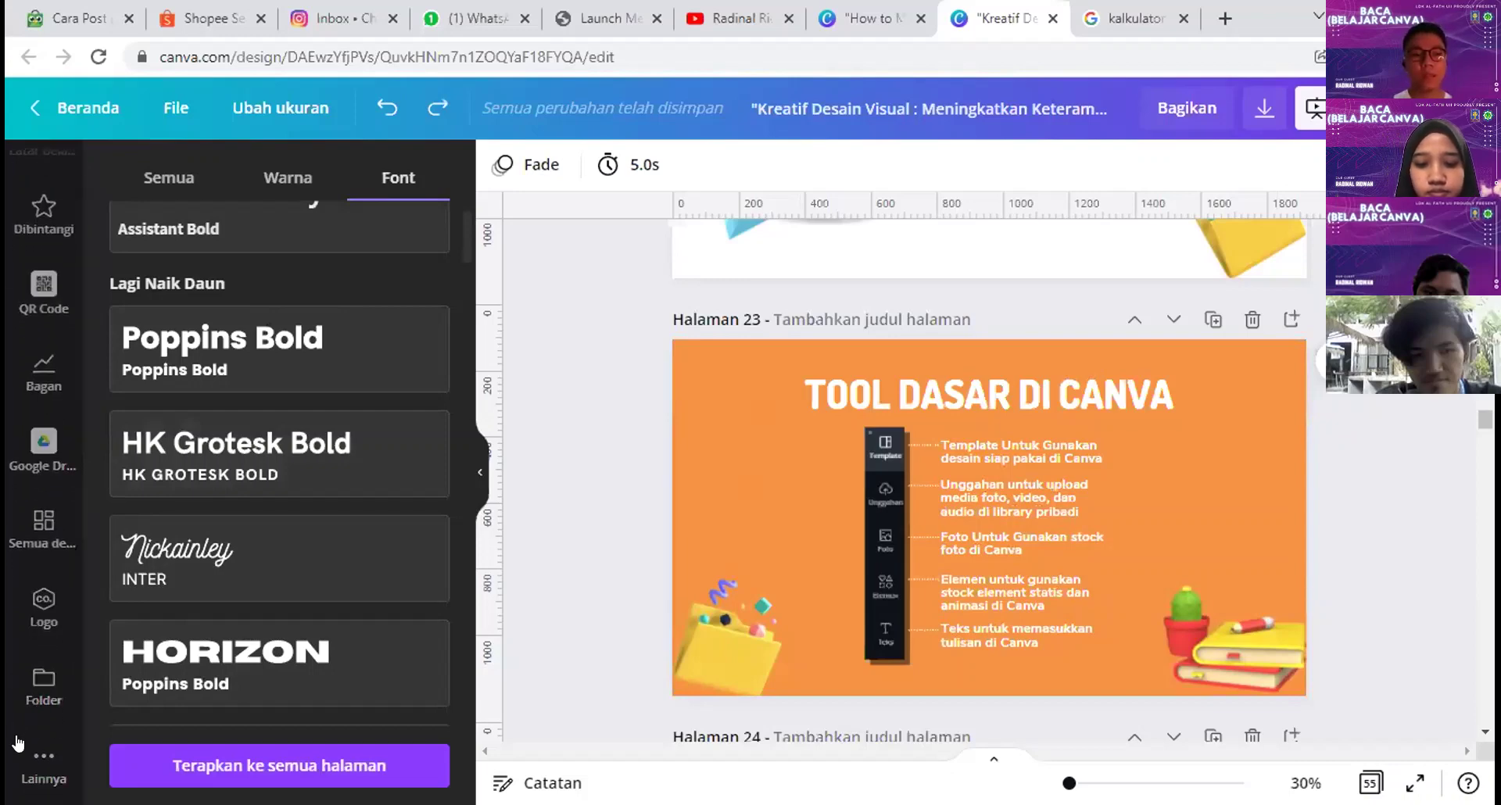
click(17, 774)
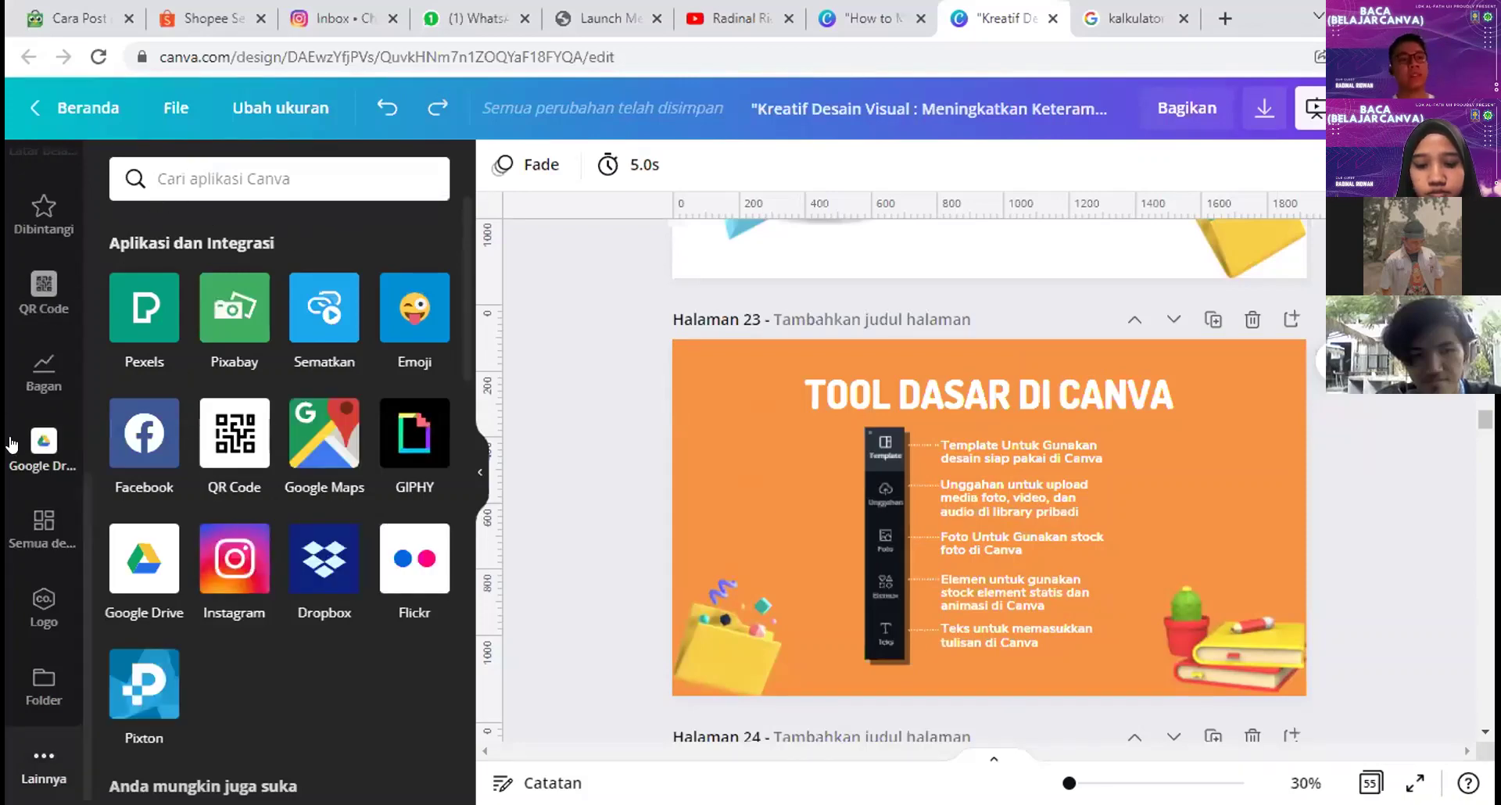
scroll(11, 444, up, 5)
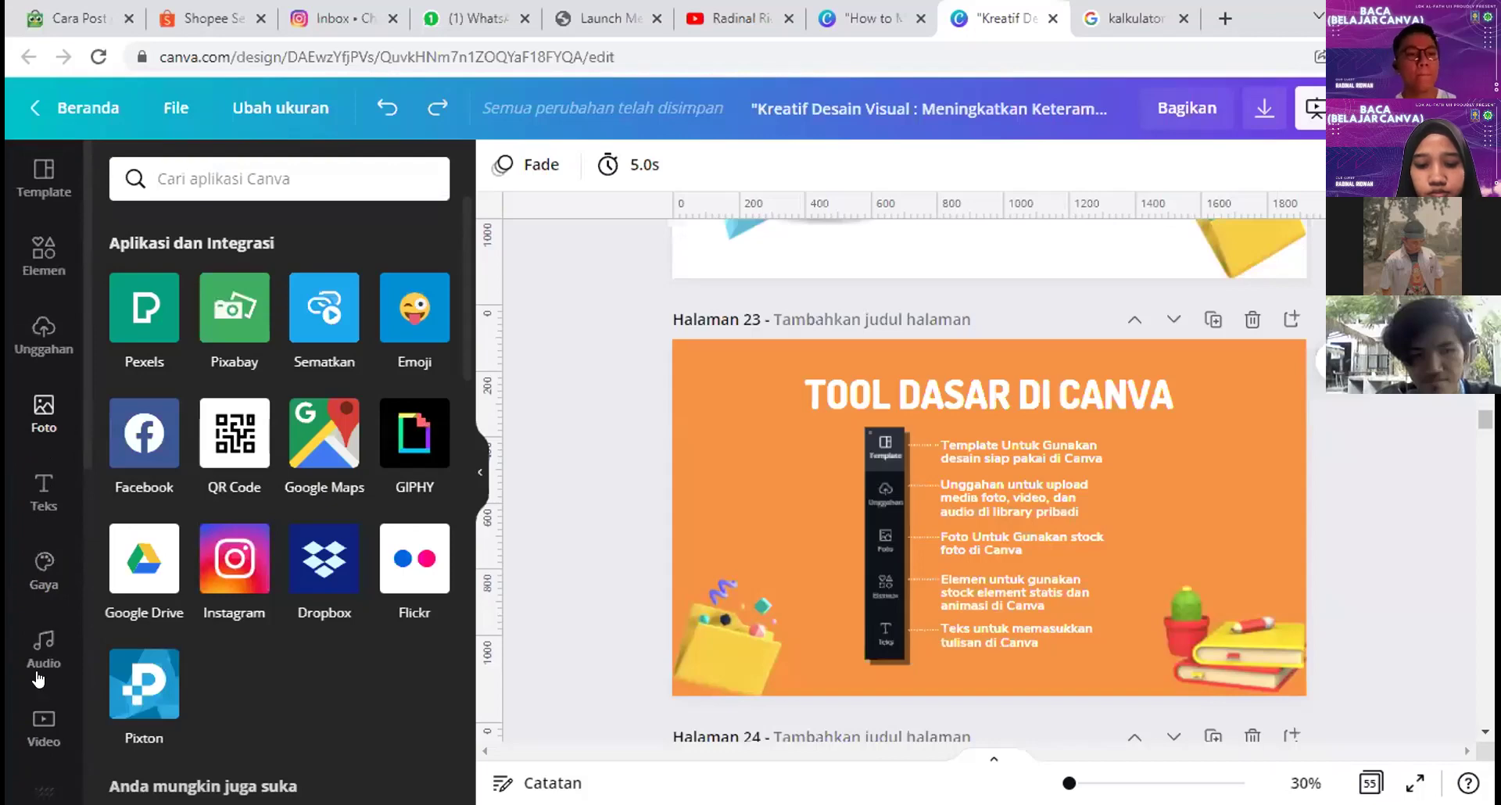
click(39, 673)
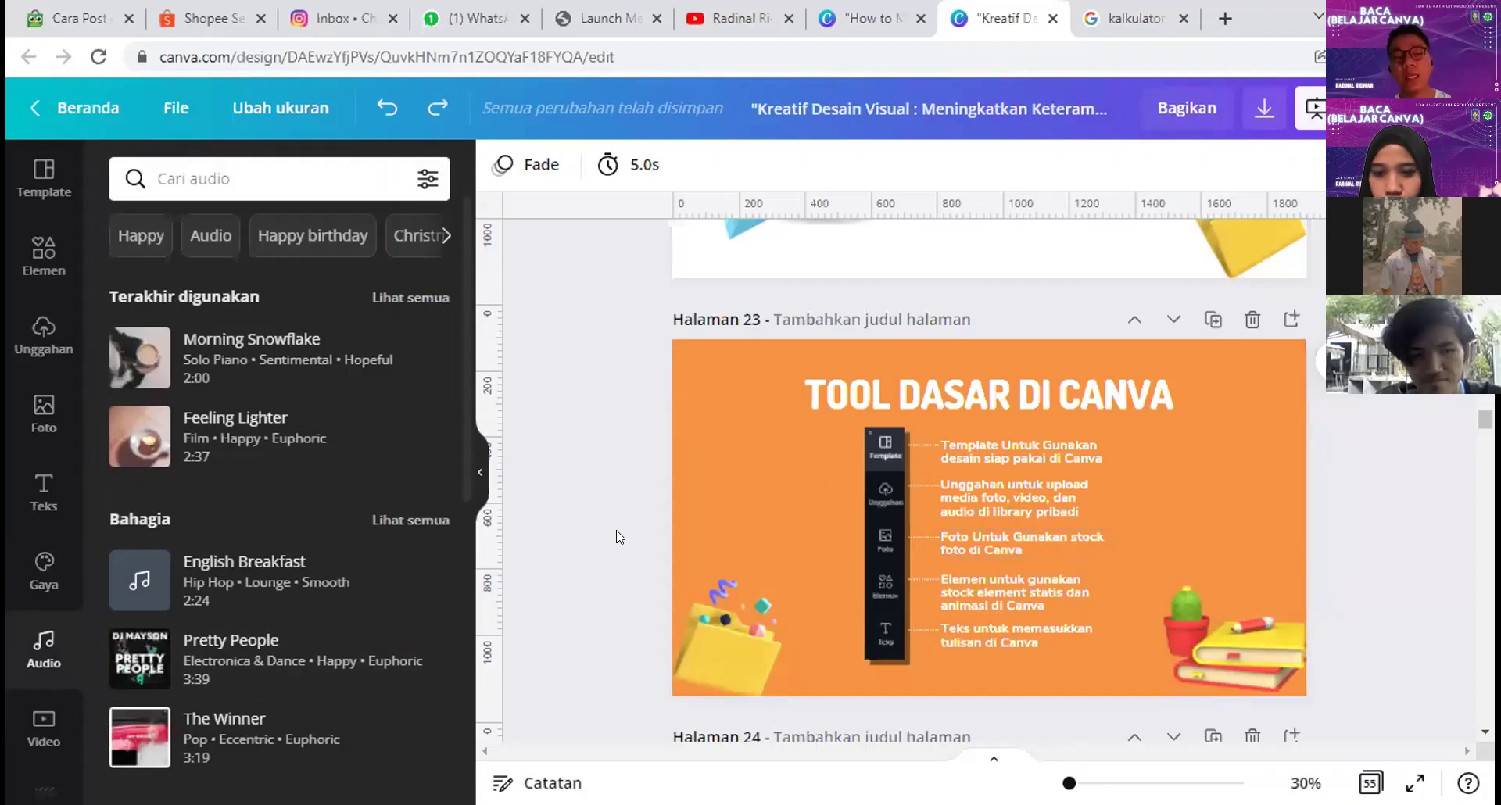
mouse_move(327, 347)
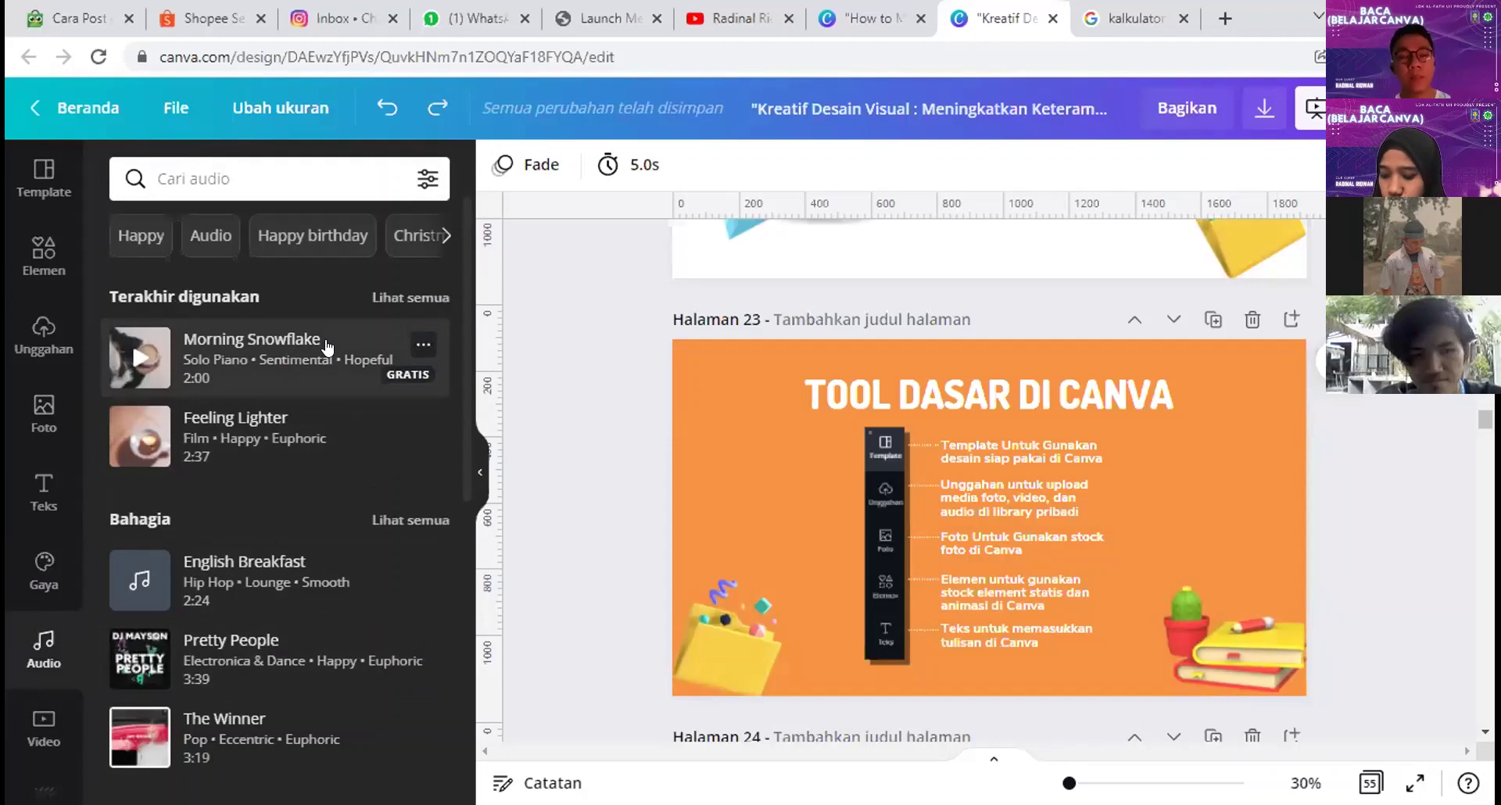
mouse_move(400, 447)
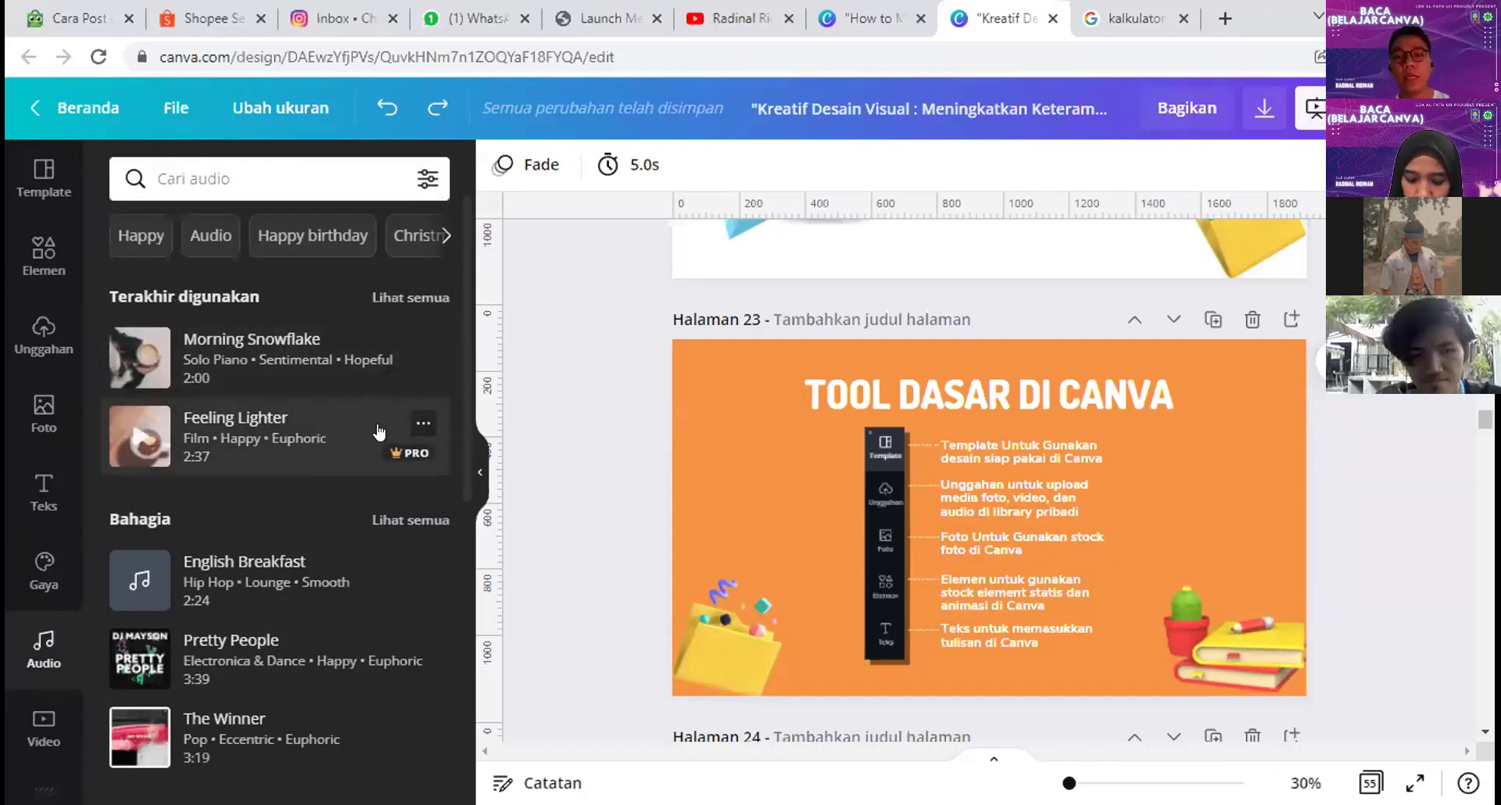
click(771, 24)
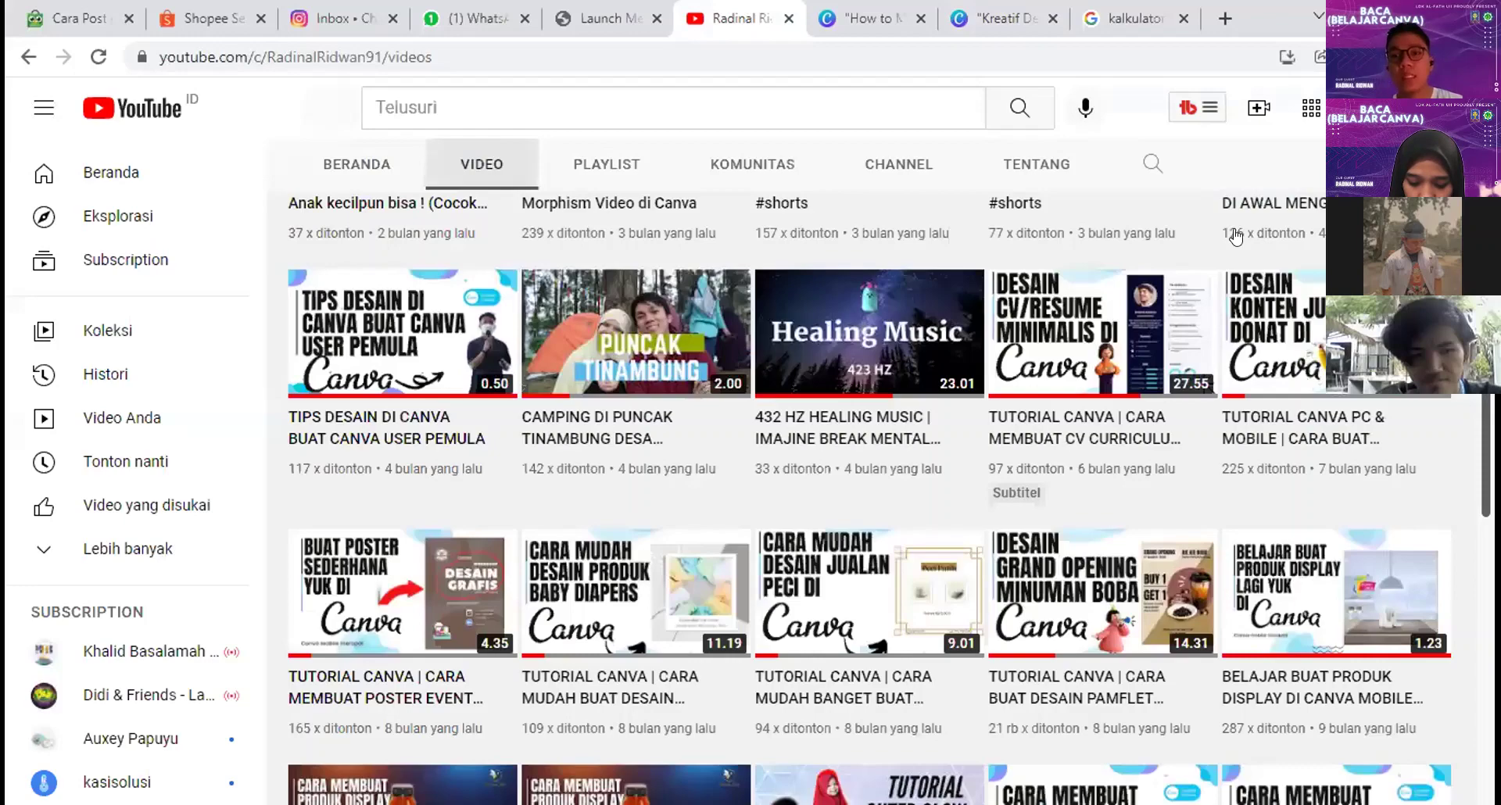
Step: Open YouTube Studio from the account menu and go to its Koleksi audio page
scroll(1183, 309, up, 5)
click(1364, 107)
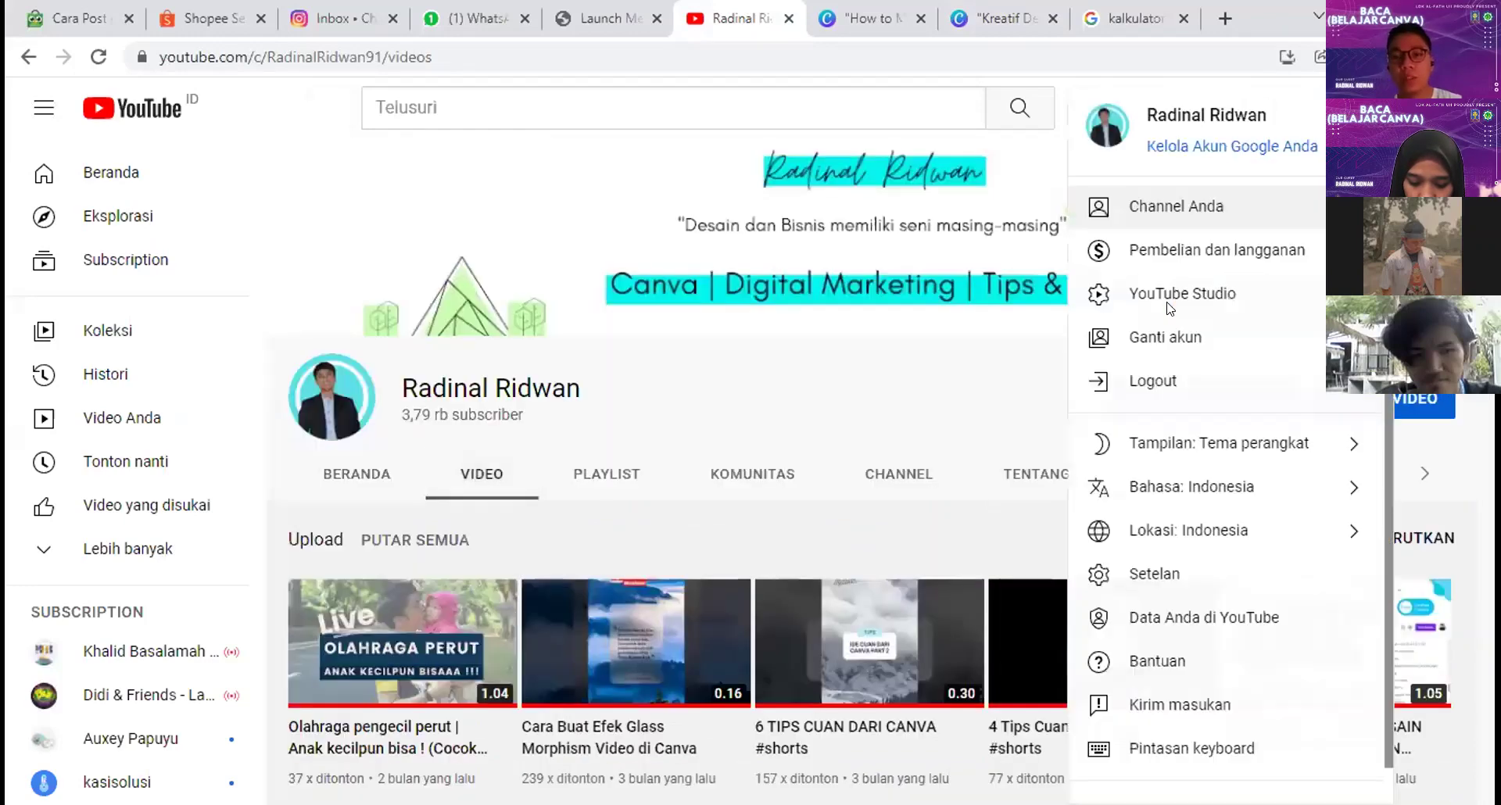
click(1176, 297)
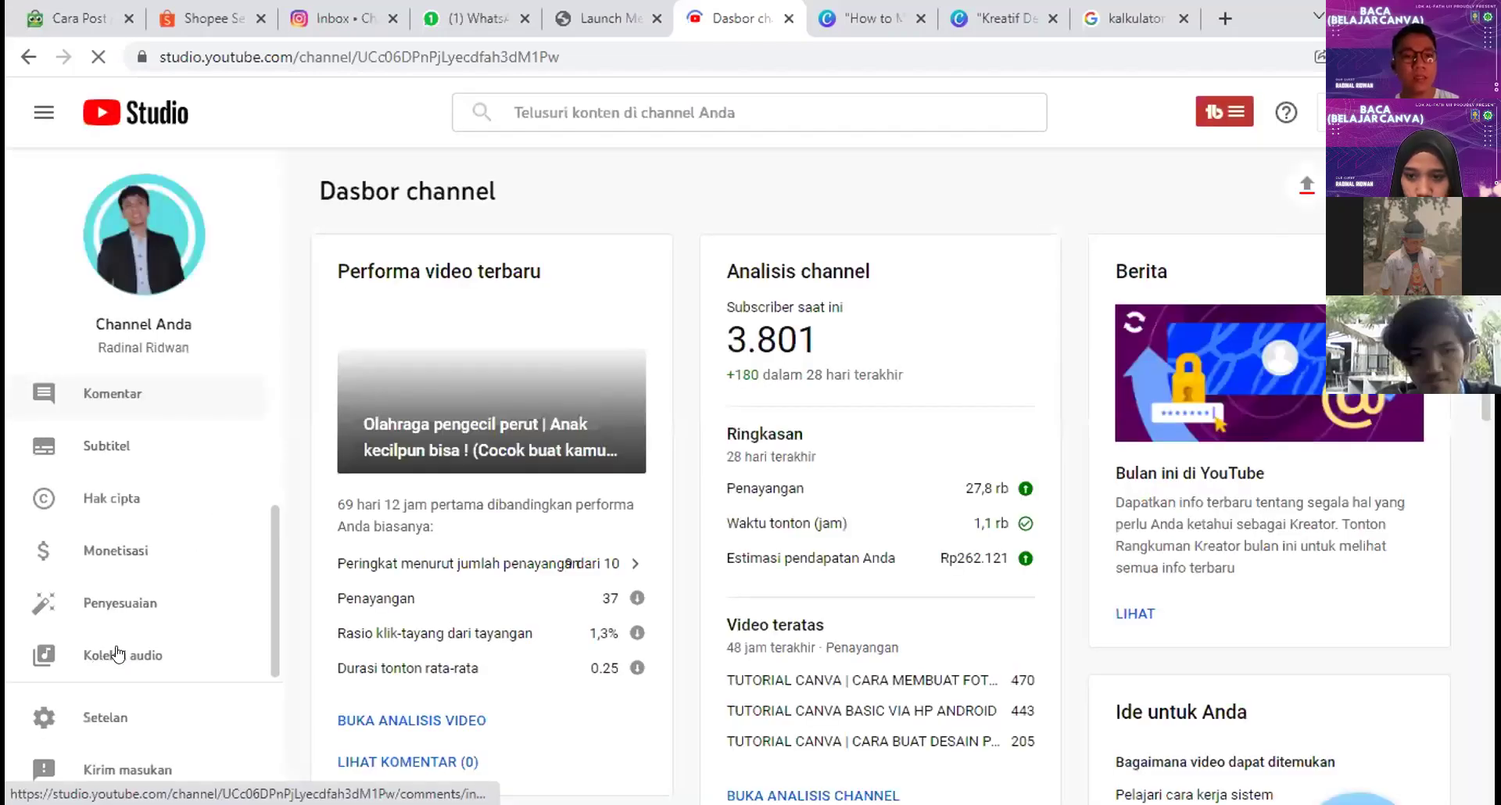
click(115, 642)
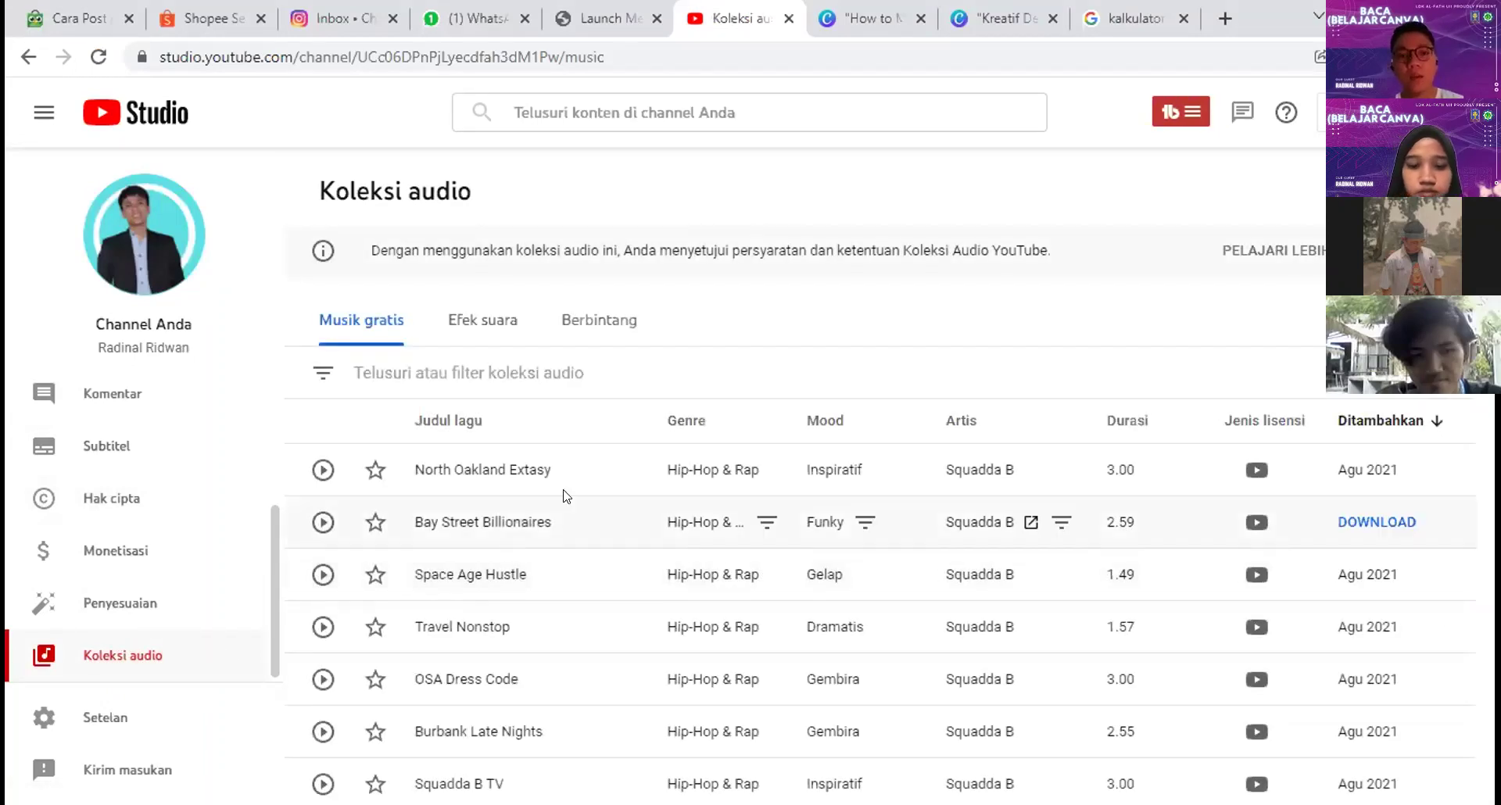
Step: Filter the YouTube audio collection to the Inspiratif mood
scroll(590, 469, down, 4)
scroll(592, 467, down, 2)
scroll(592, 467, down, 2)
scroll(592, 469, up, 8)
scroll(591, 469, down, 10)
scroll(461, 391, up, 10)
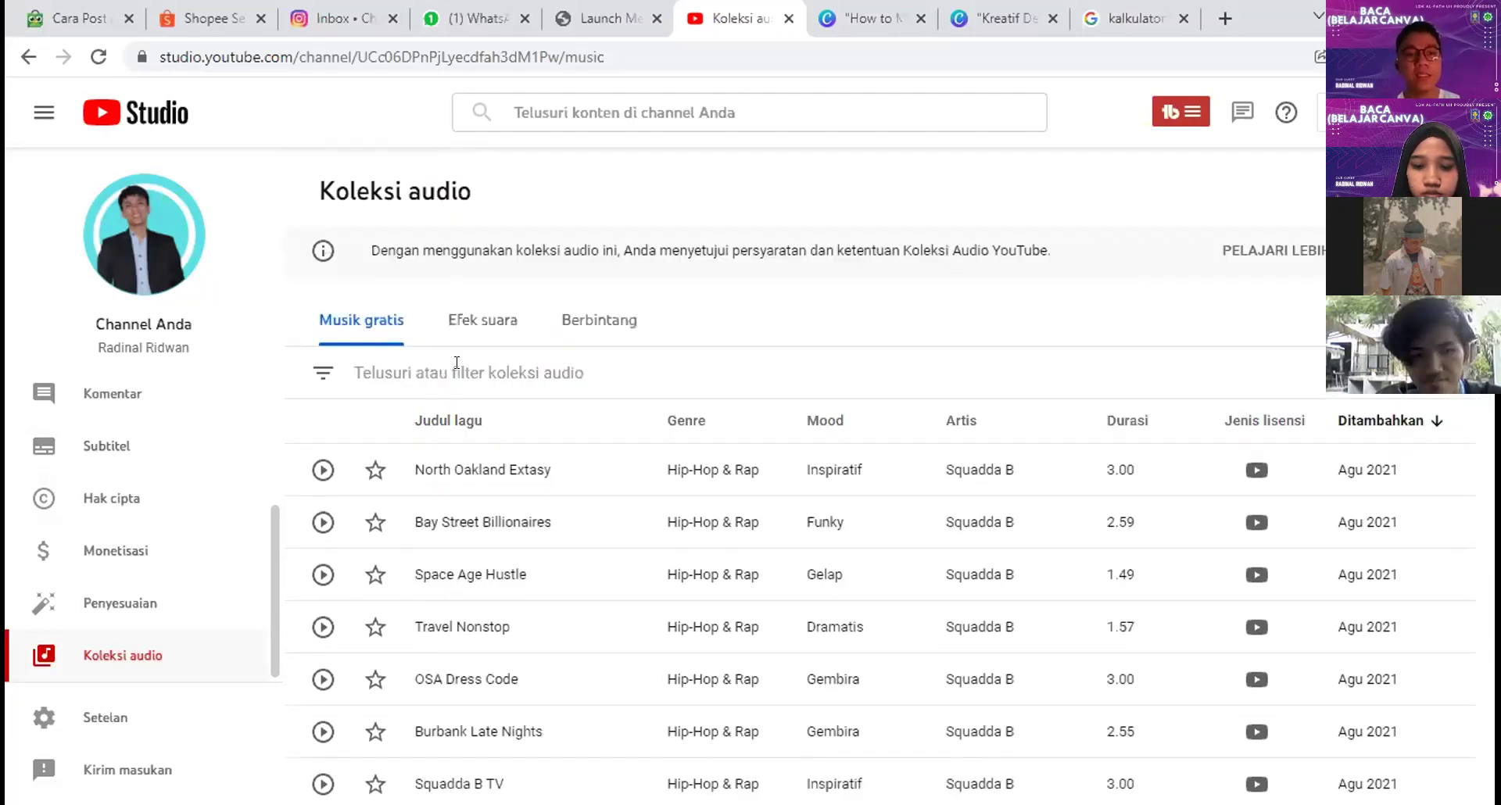
click(457, 363)
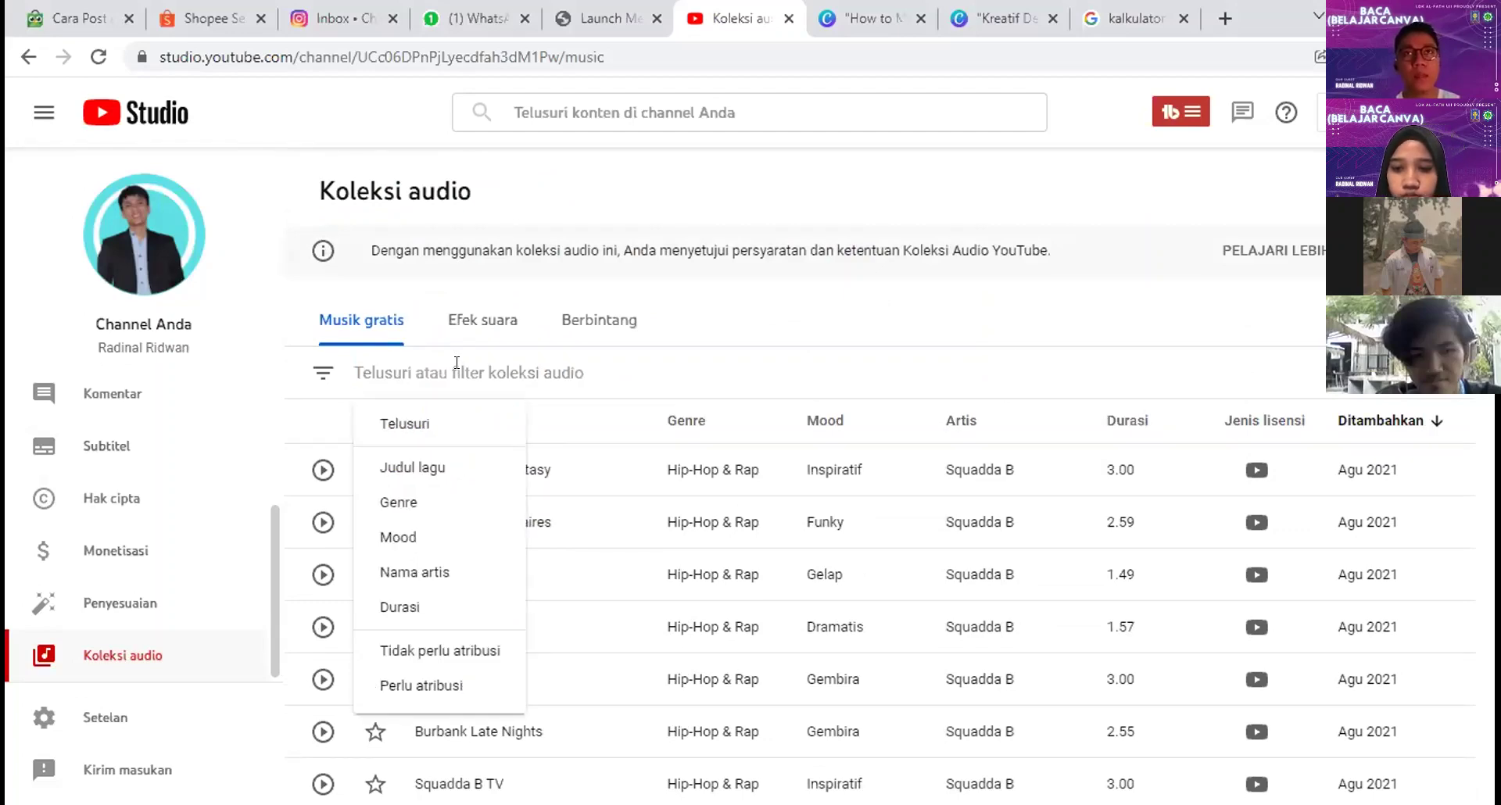
click(442, 541)
scroll(483, 544, down, 2)
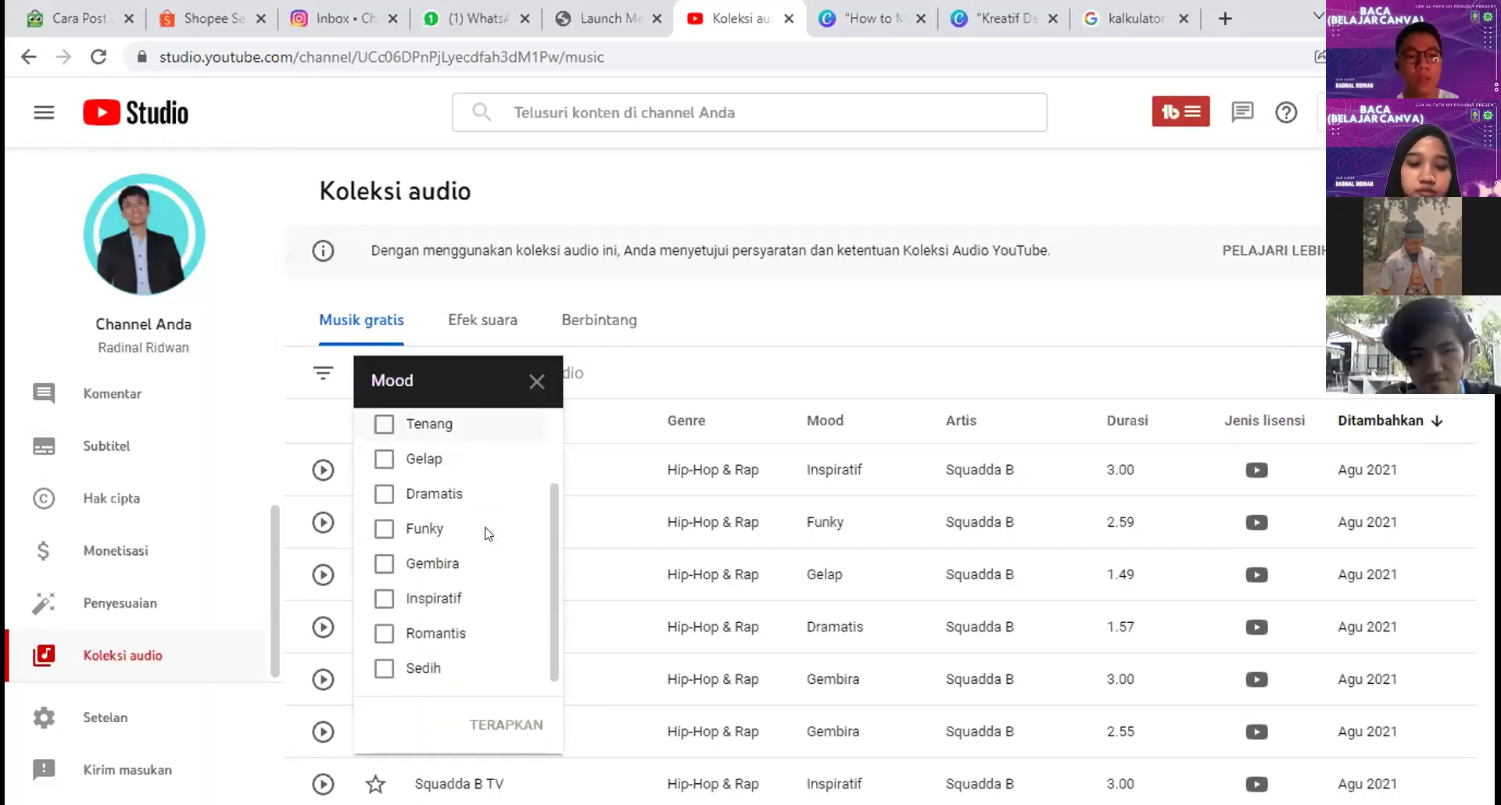
click(396, 609)
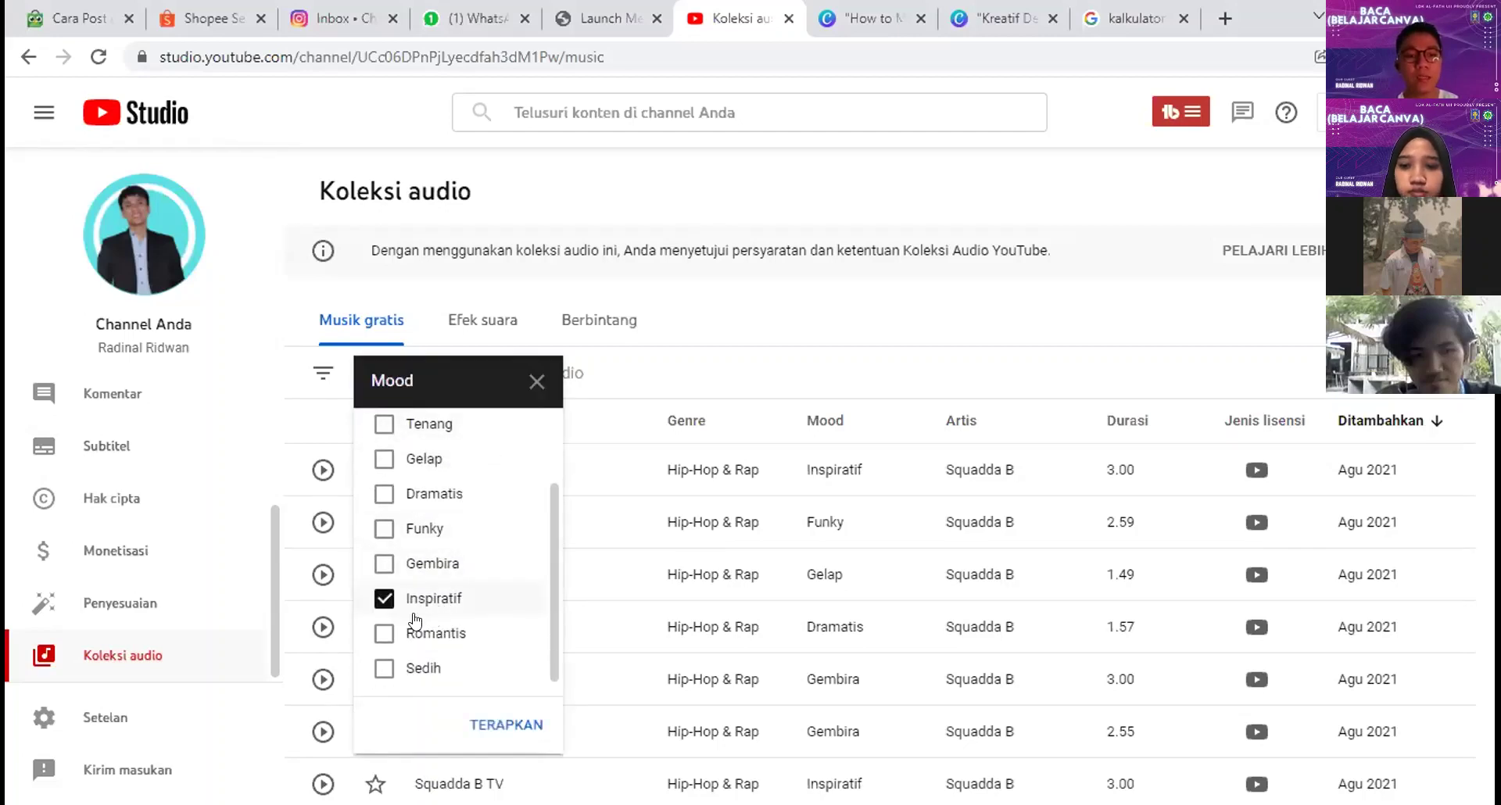
click(488, 712)
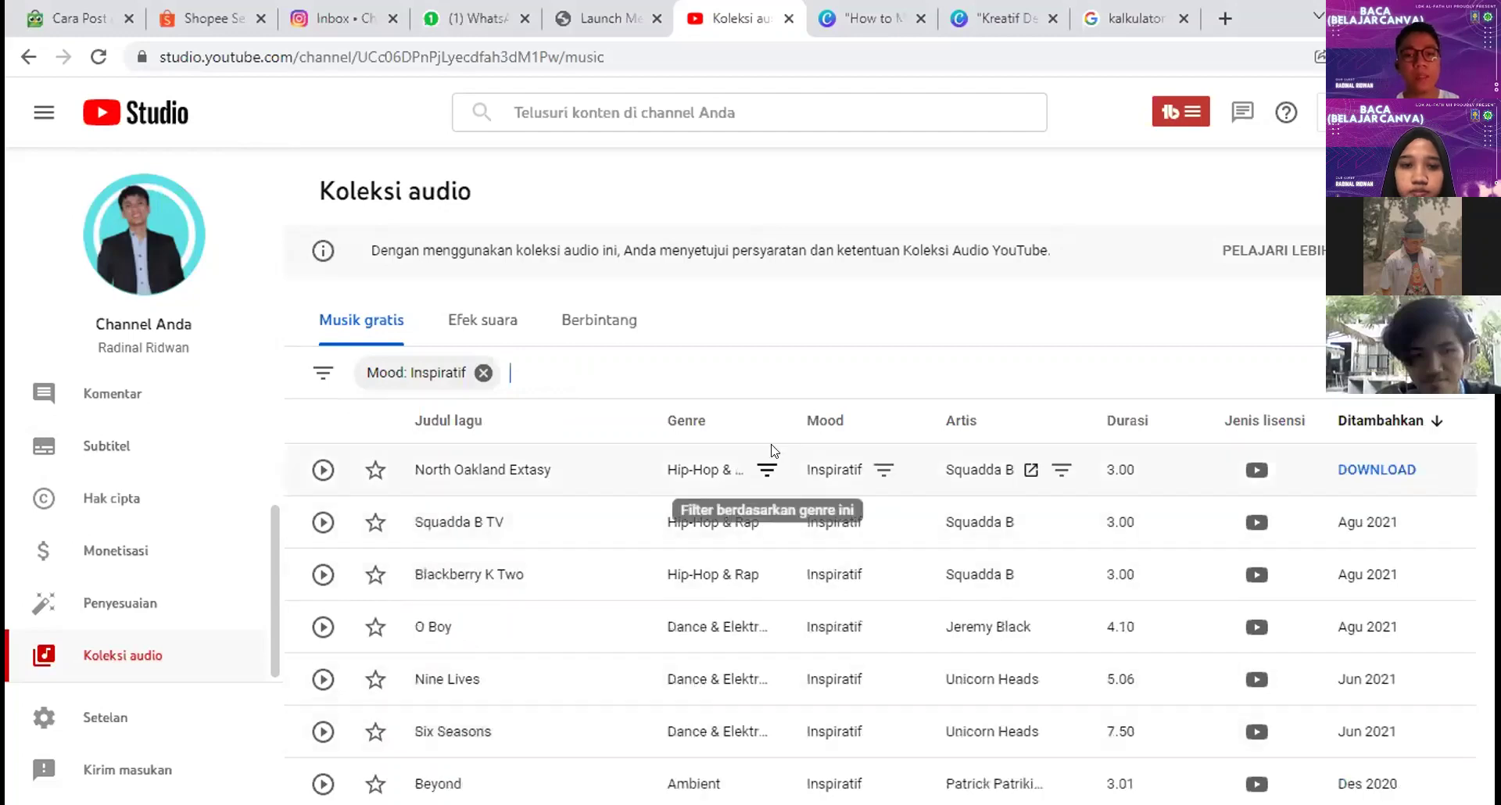
Step: Preview Koto San and Beyond, download Beyond, and go back to the Canva tab
scroll(805, 375, down, 2)
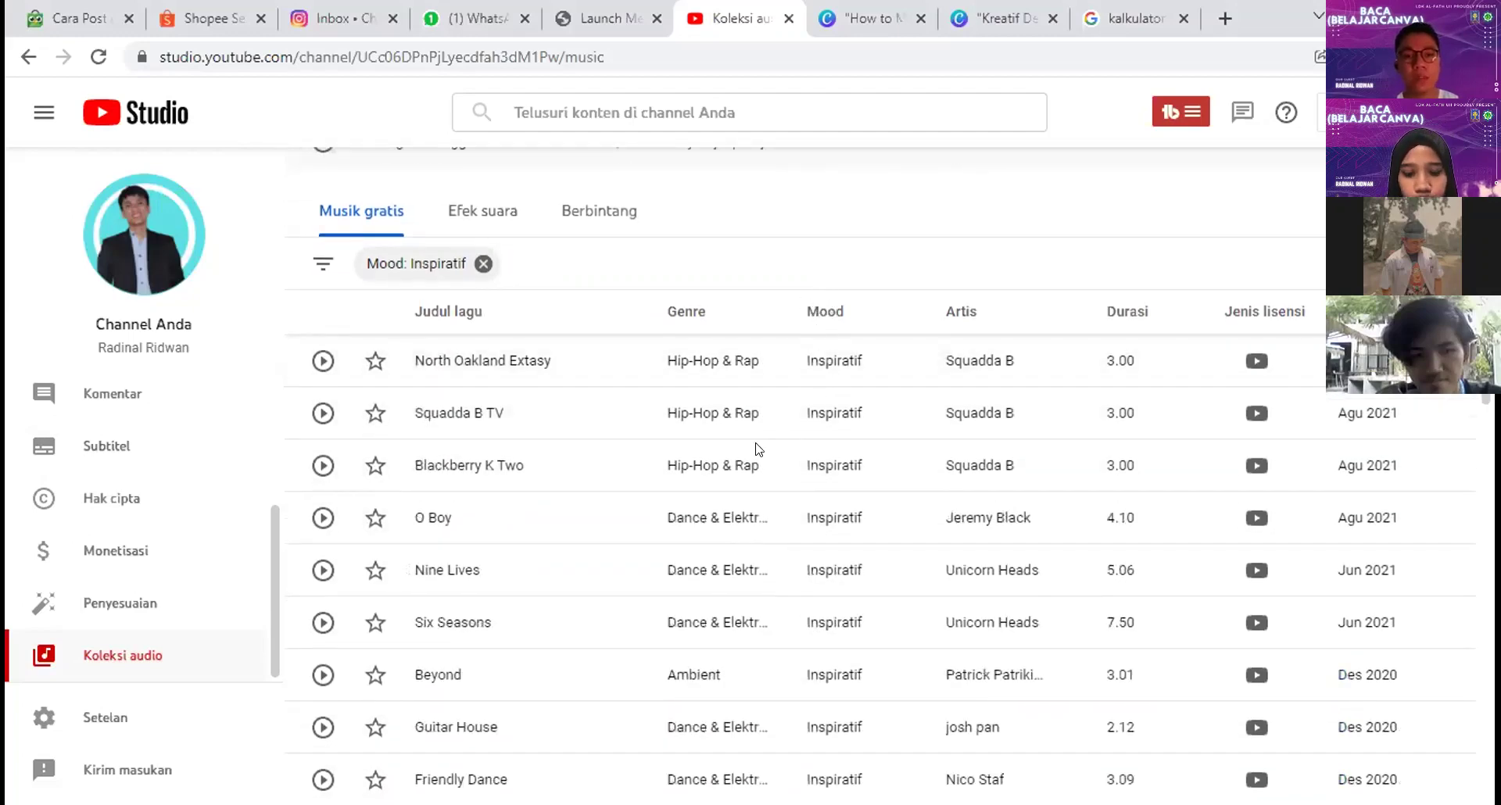
scroll(396, 530, down, 4)
scroll(383, 540, up, 2)
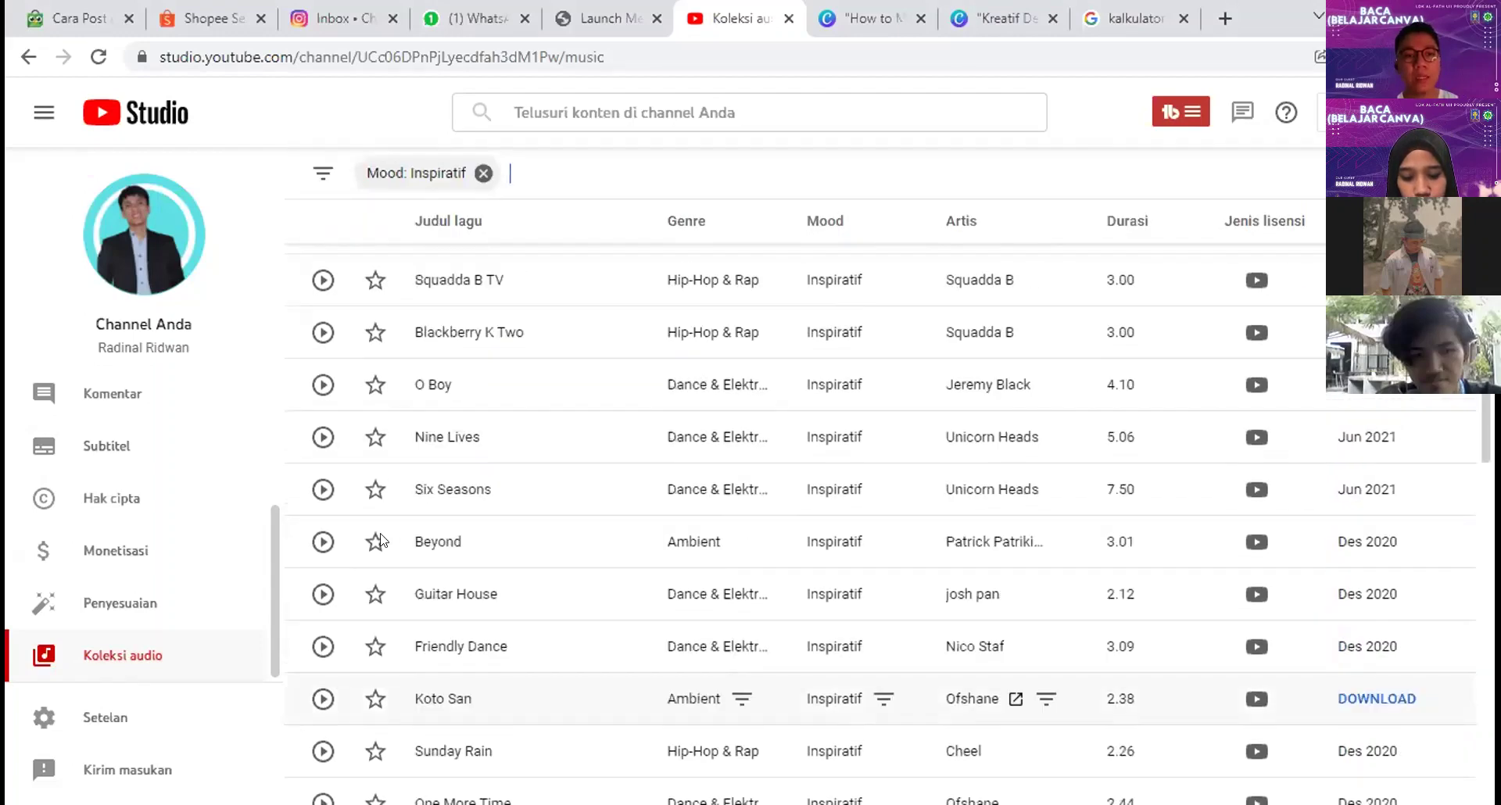
scroll(383, 540, down, 1)
click(324, 615)
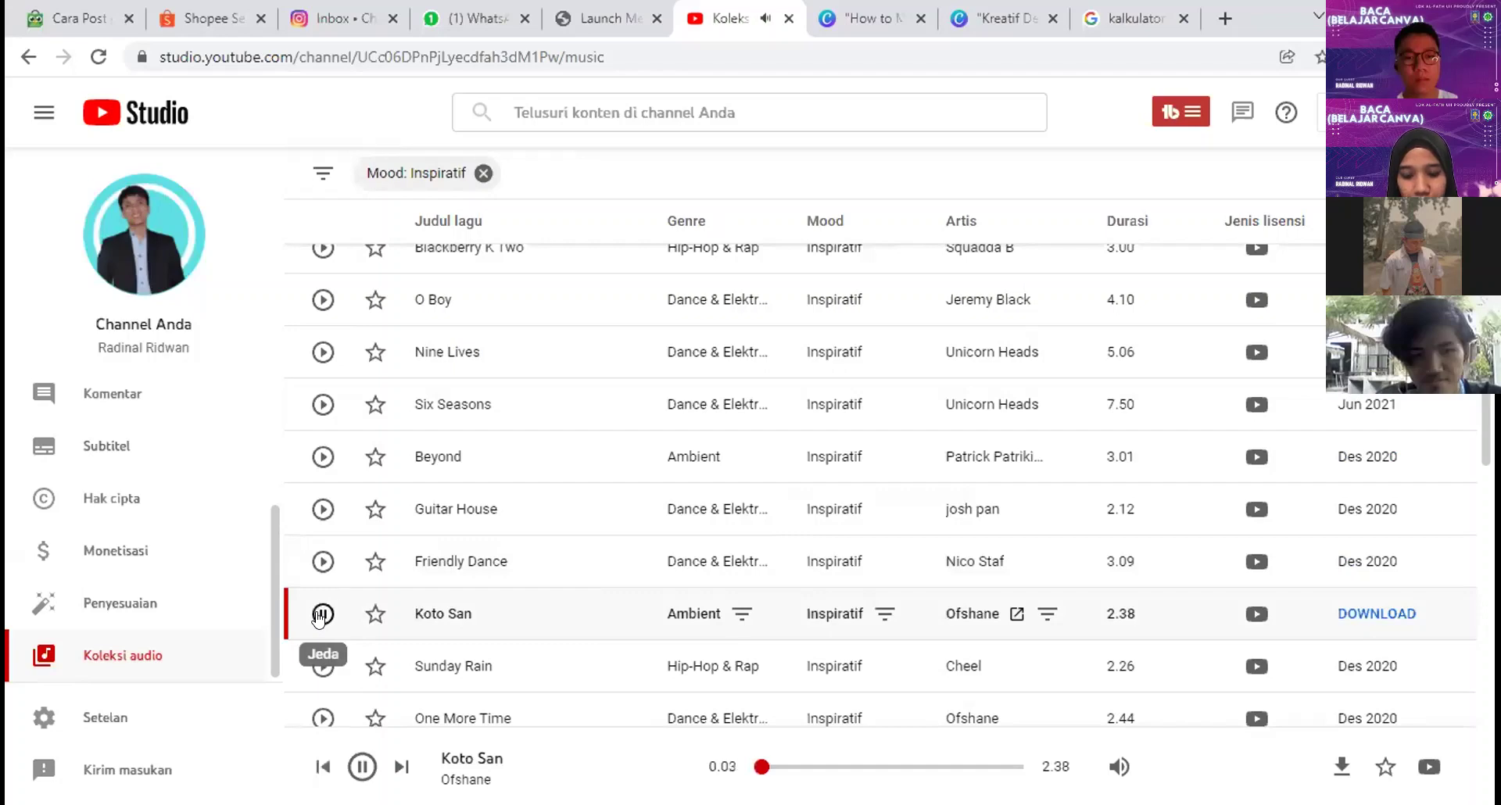
click(320, 615)
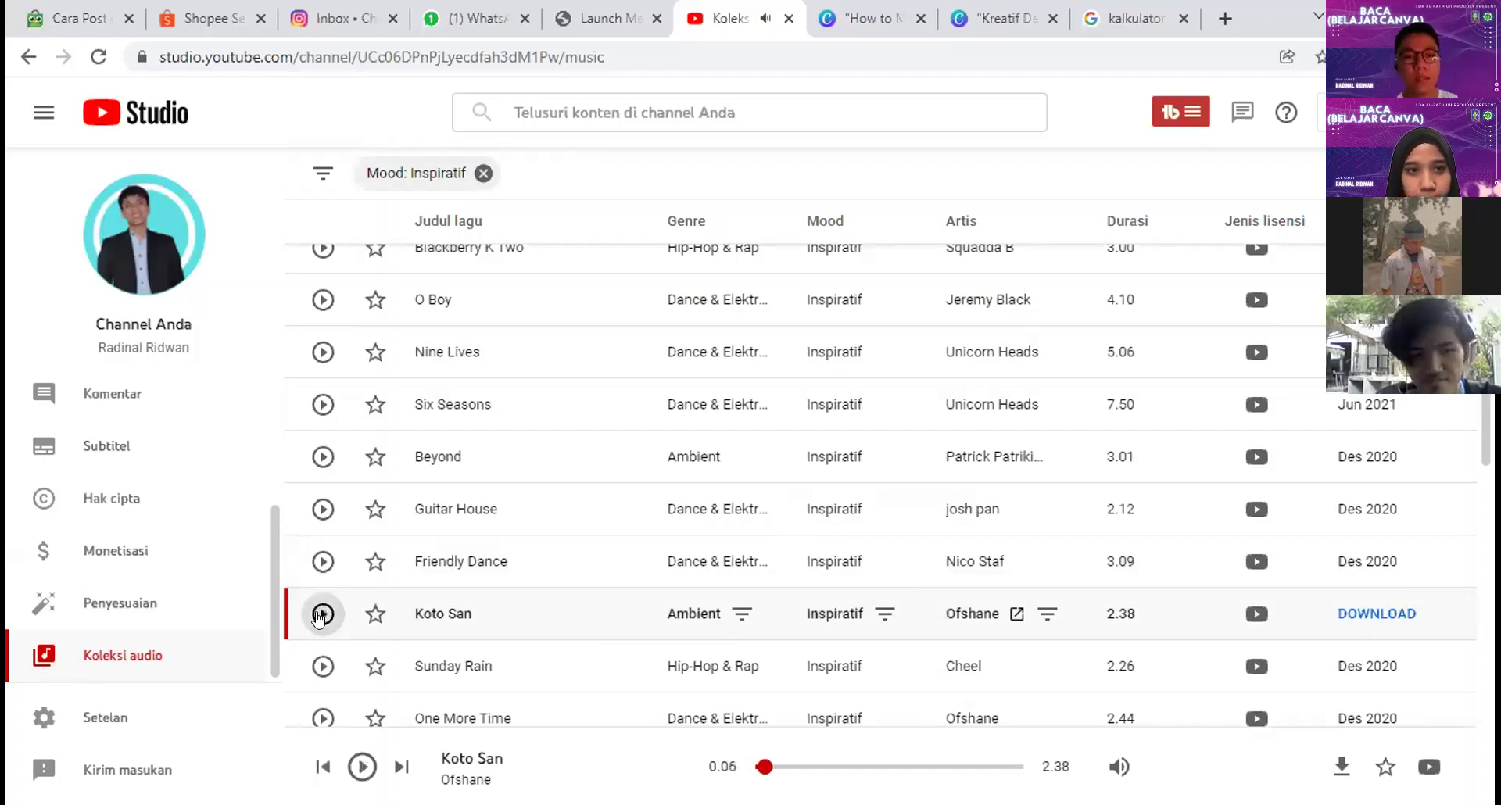
click(322, 457)
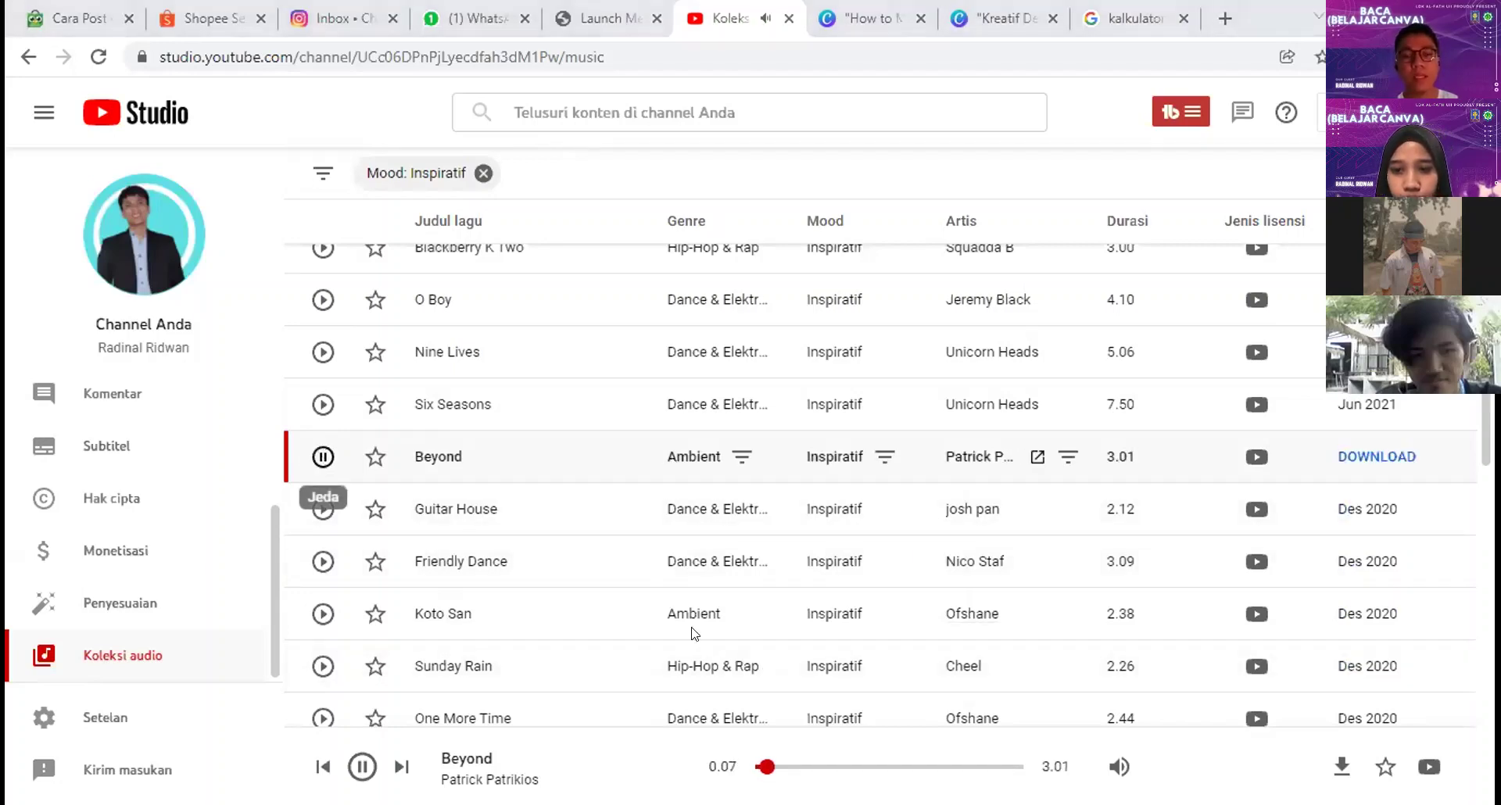
click(323, 456)
scroll(771, 579, down, 3)
scroll(911, 547, up, 5)
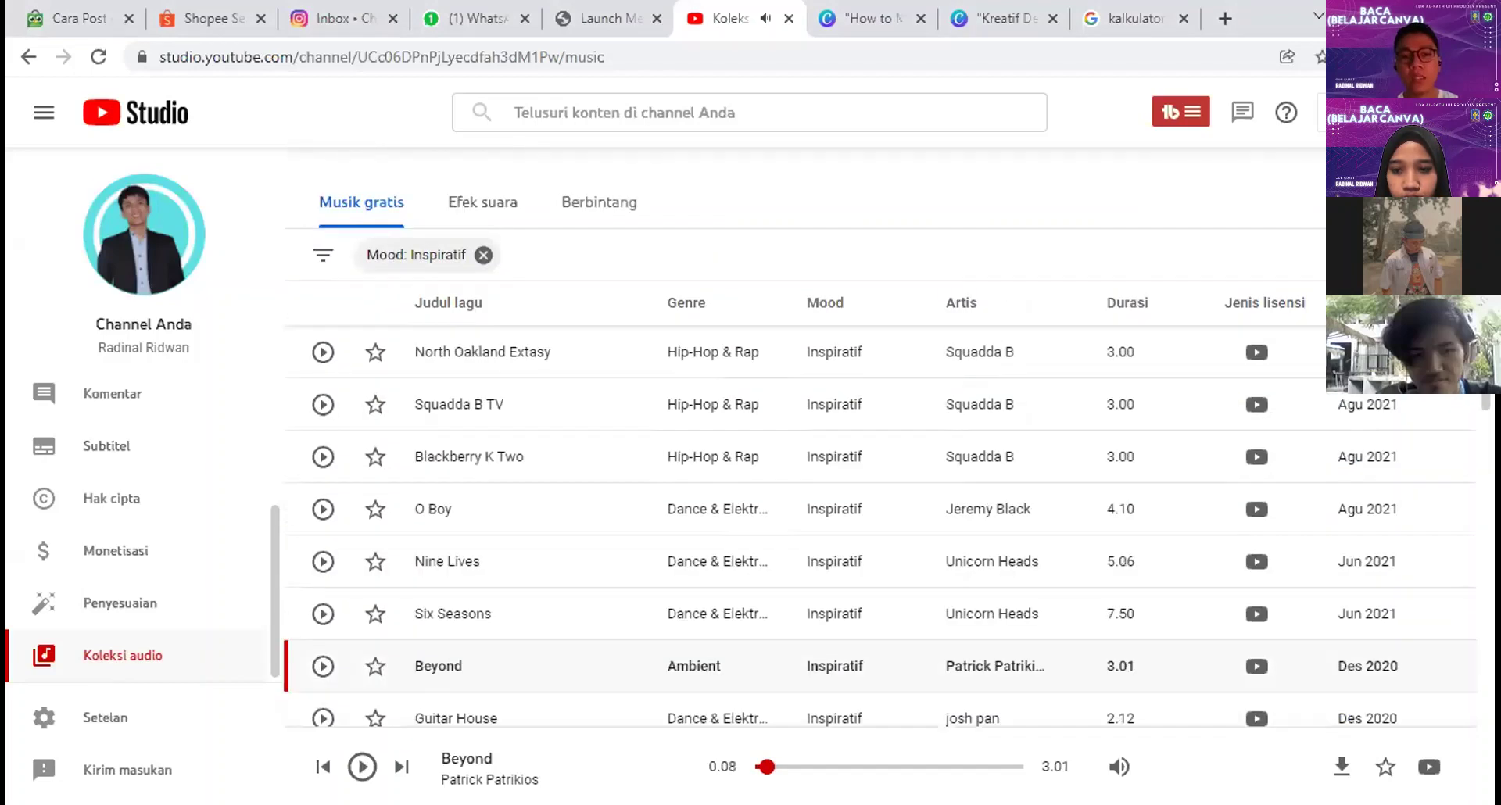
scroll(1364, 469, down, 3)
click(1362, 460)
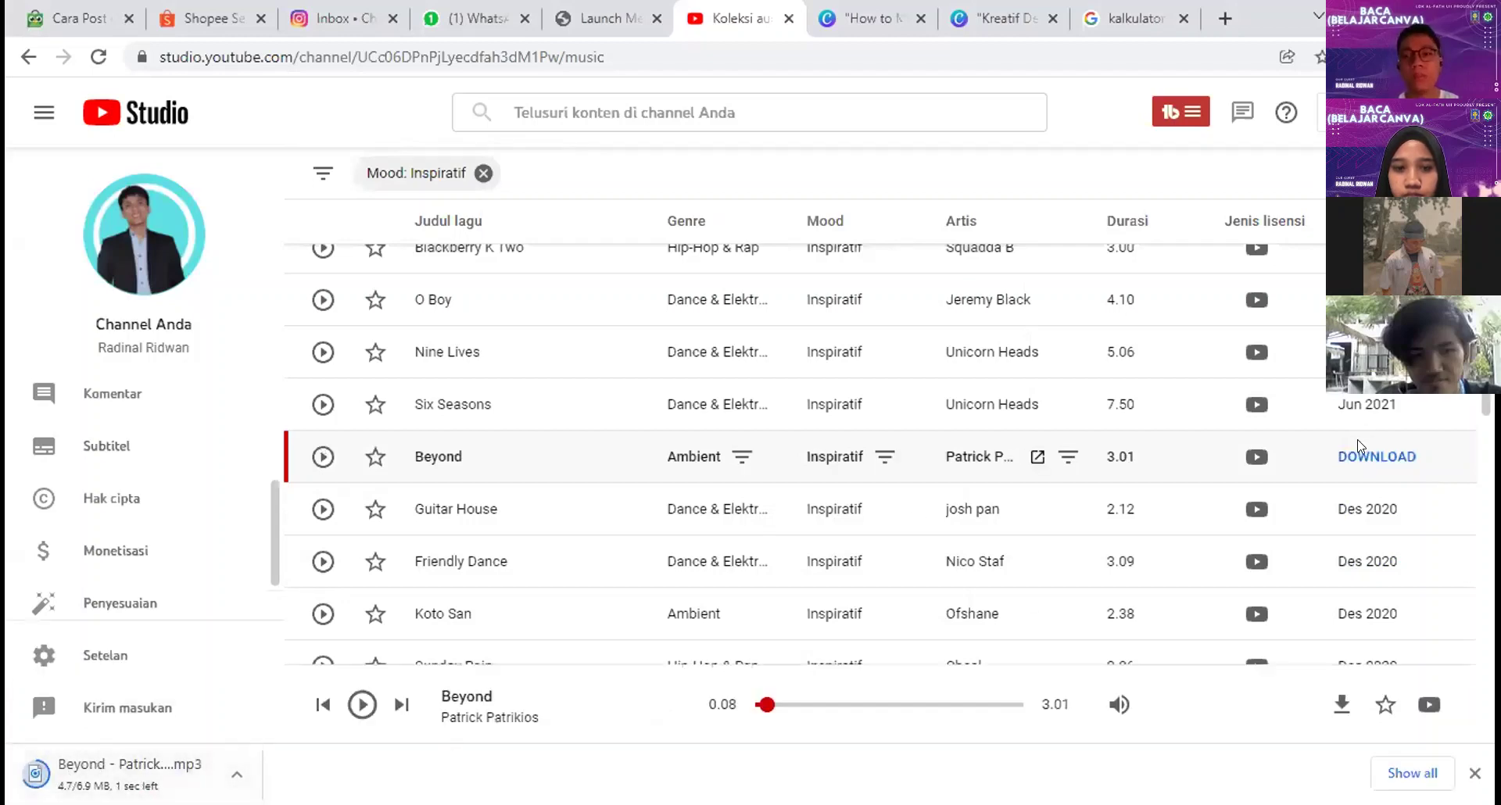
click(999, 18)
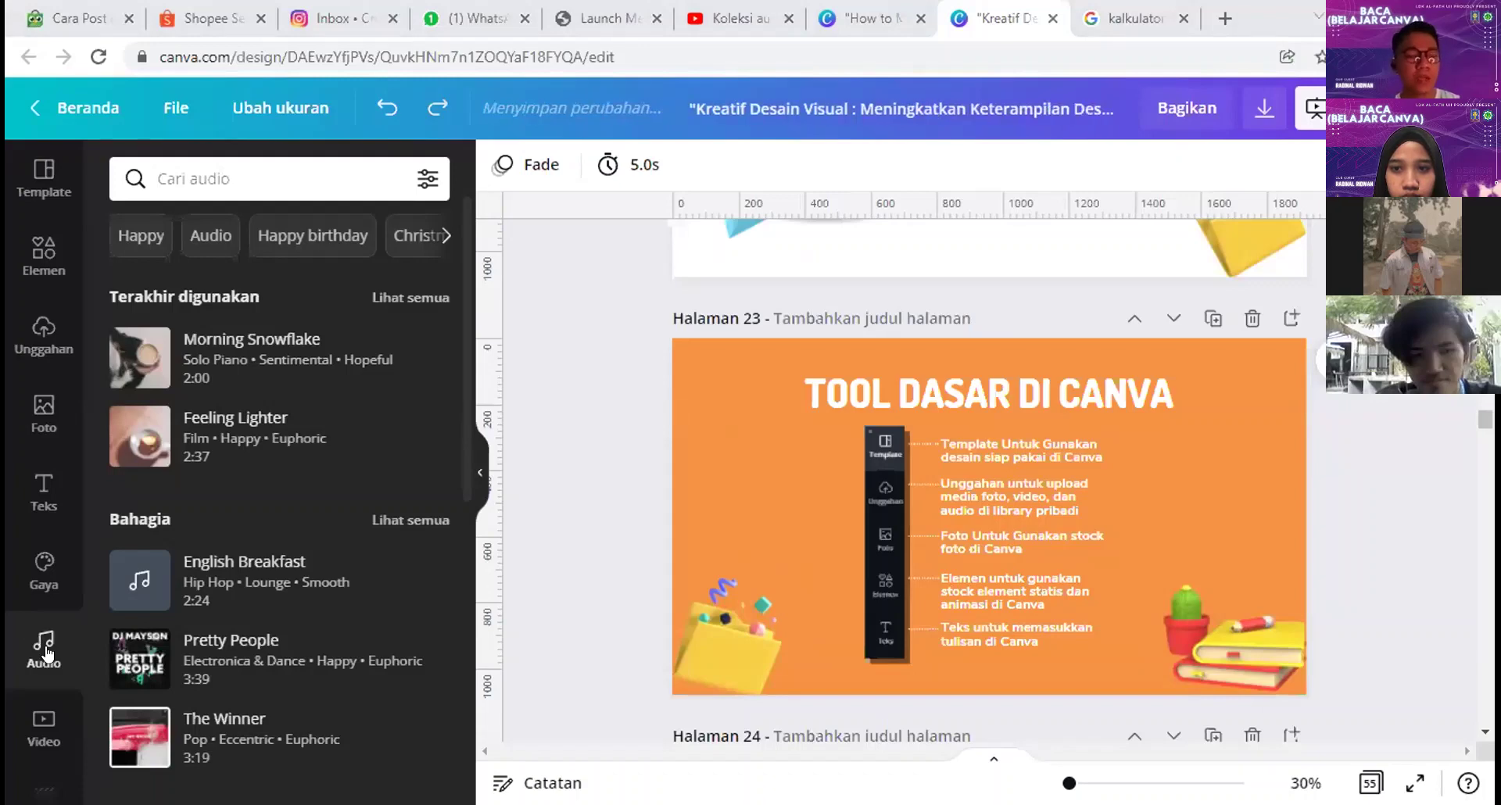
Step: Preview the Morning Snowflake track in Canva's audio library
click(139, 362)
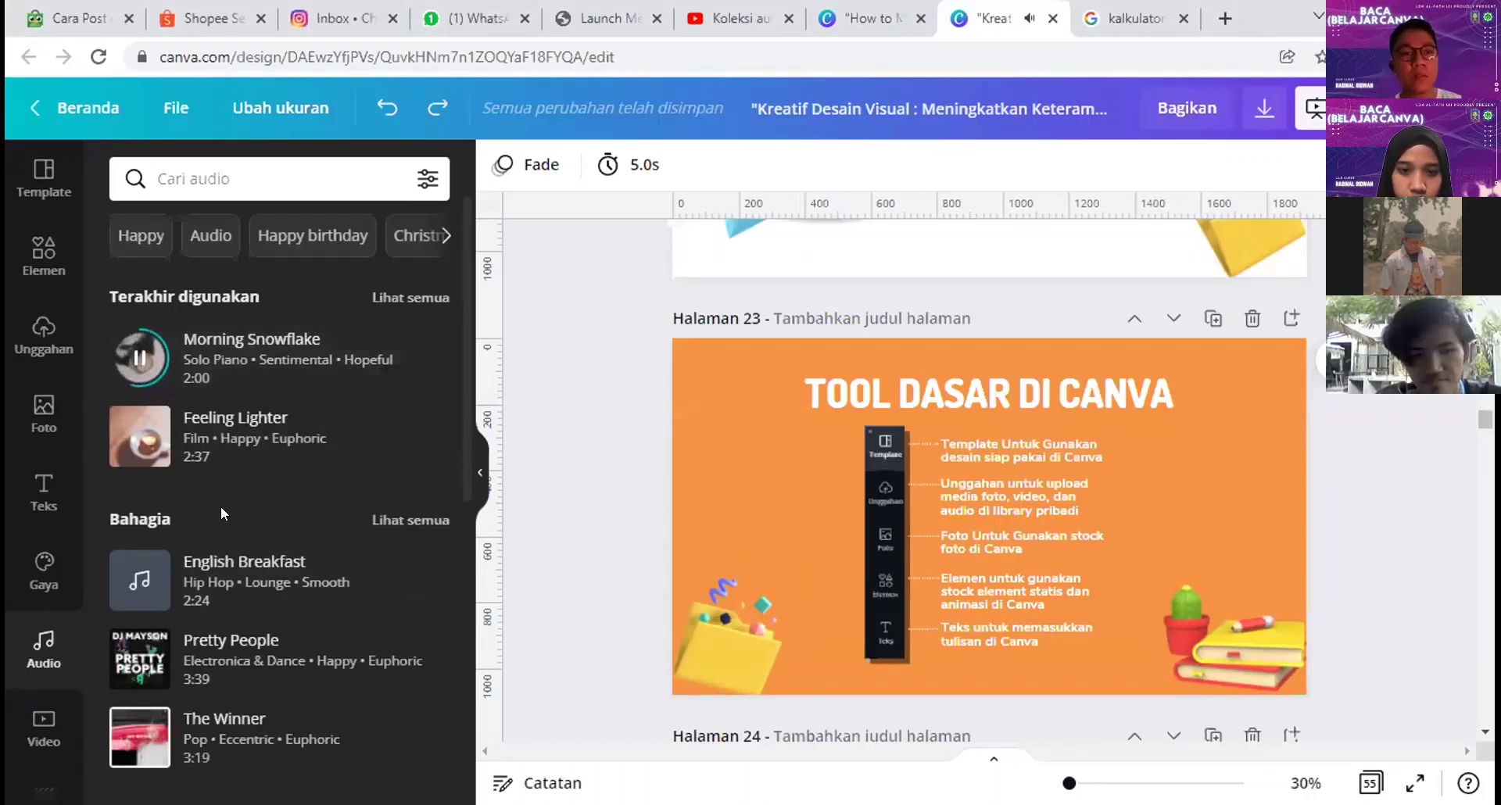
click(139, 362)
scroll(39, 395, down, 4)
Step: Search the stock video library for 'hutan' forest videos
click(34, 398)
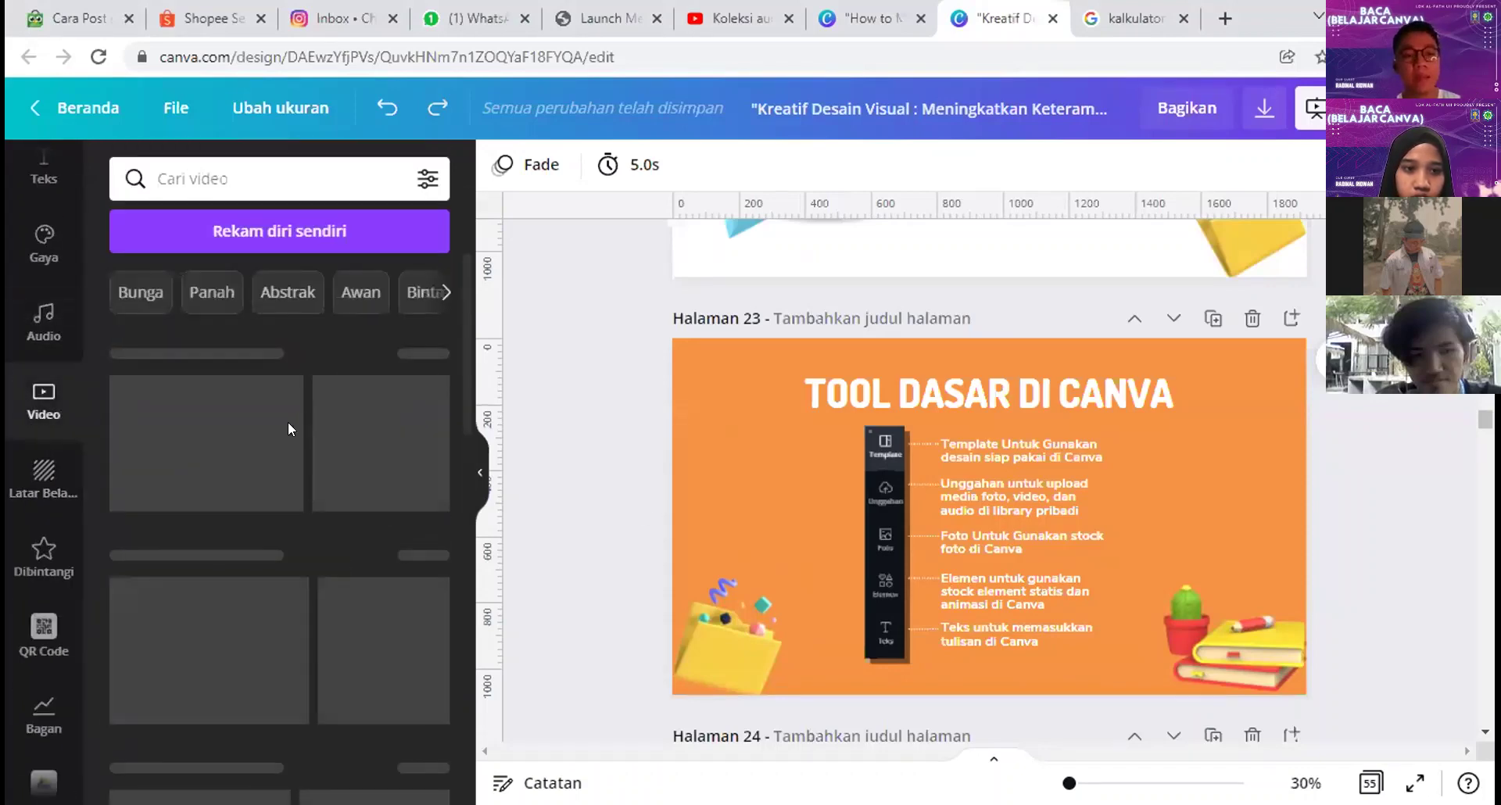
scroll(304, 447, down, 2)
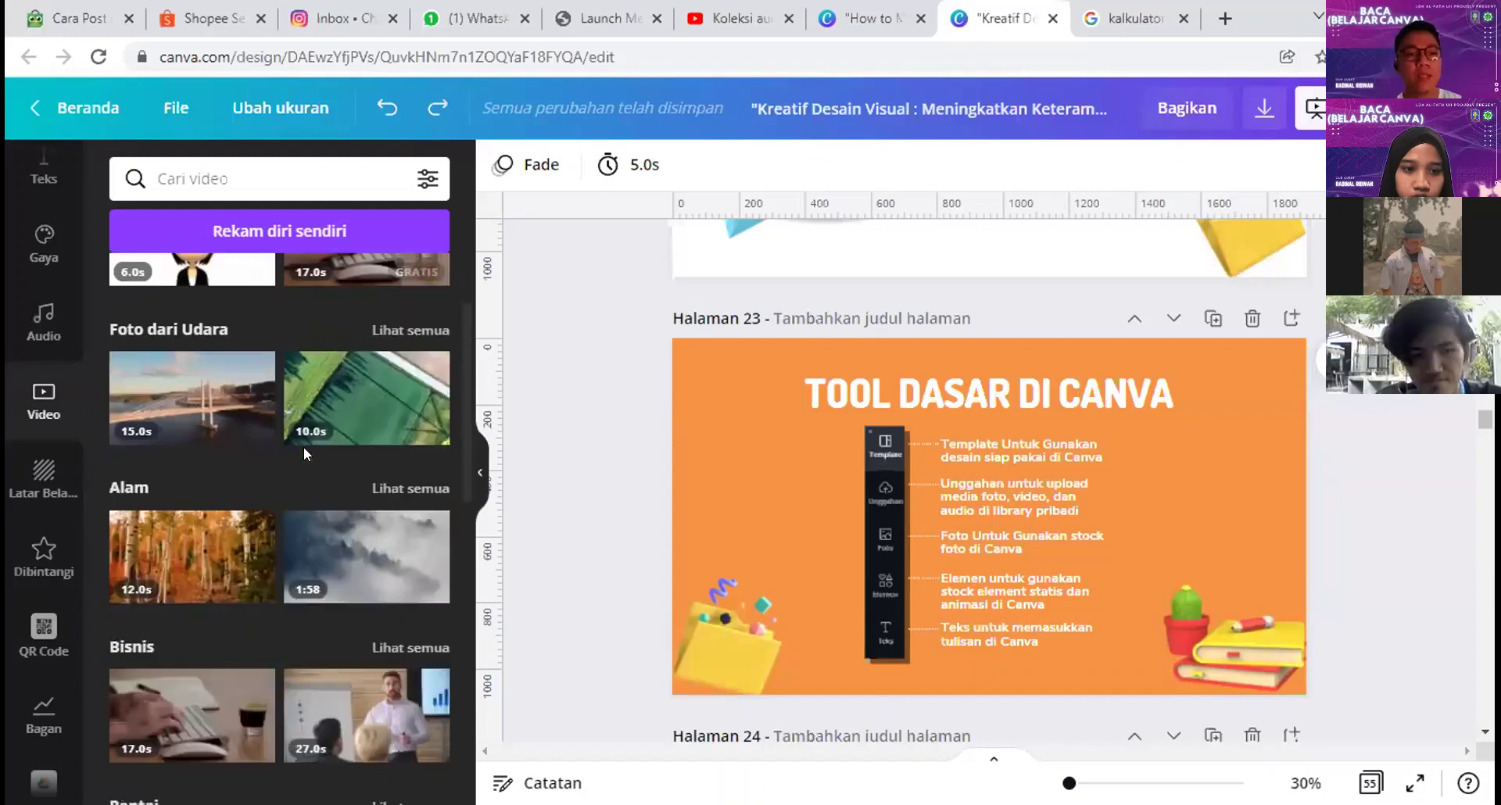
scroll(303, 454, down, 1)
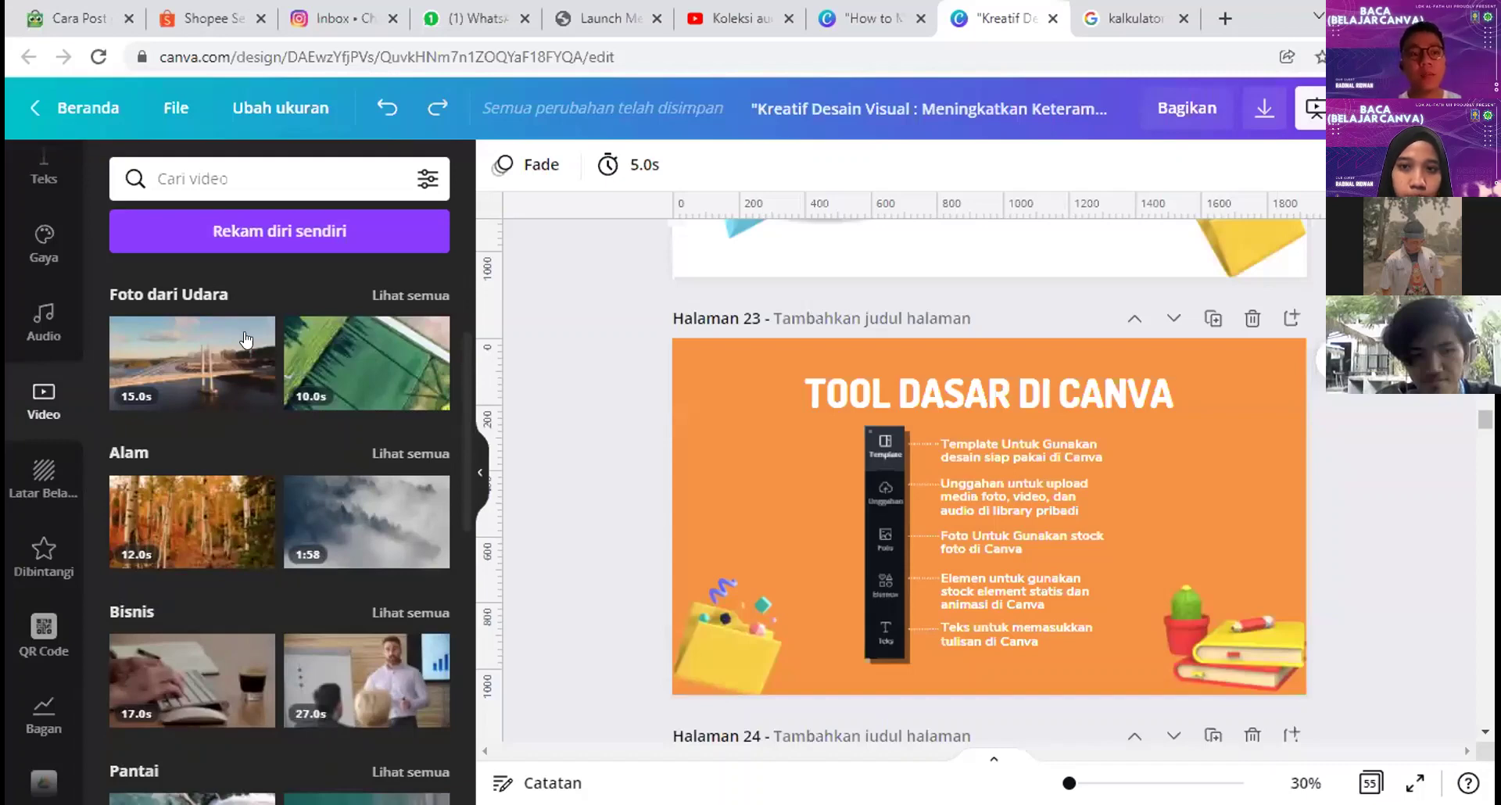
click(225, 181)
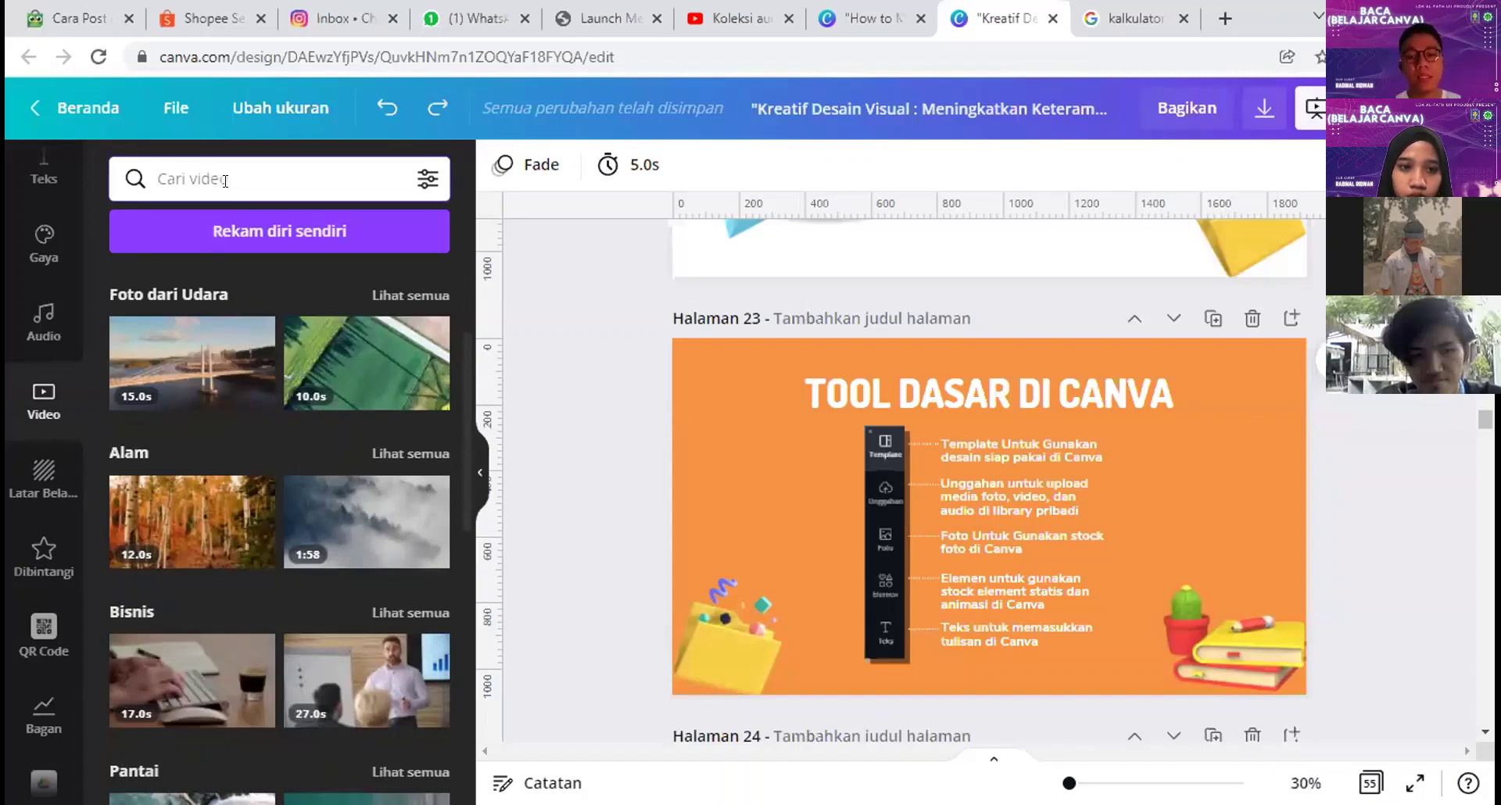
text(hutan)
key(Return)
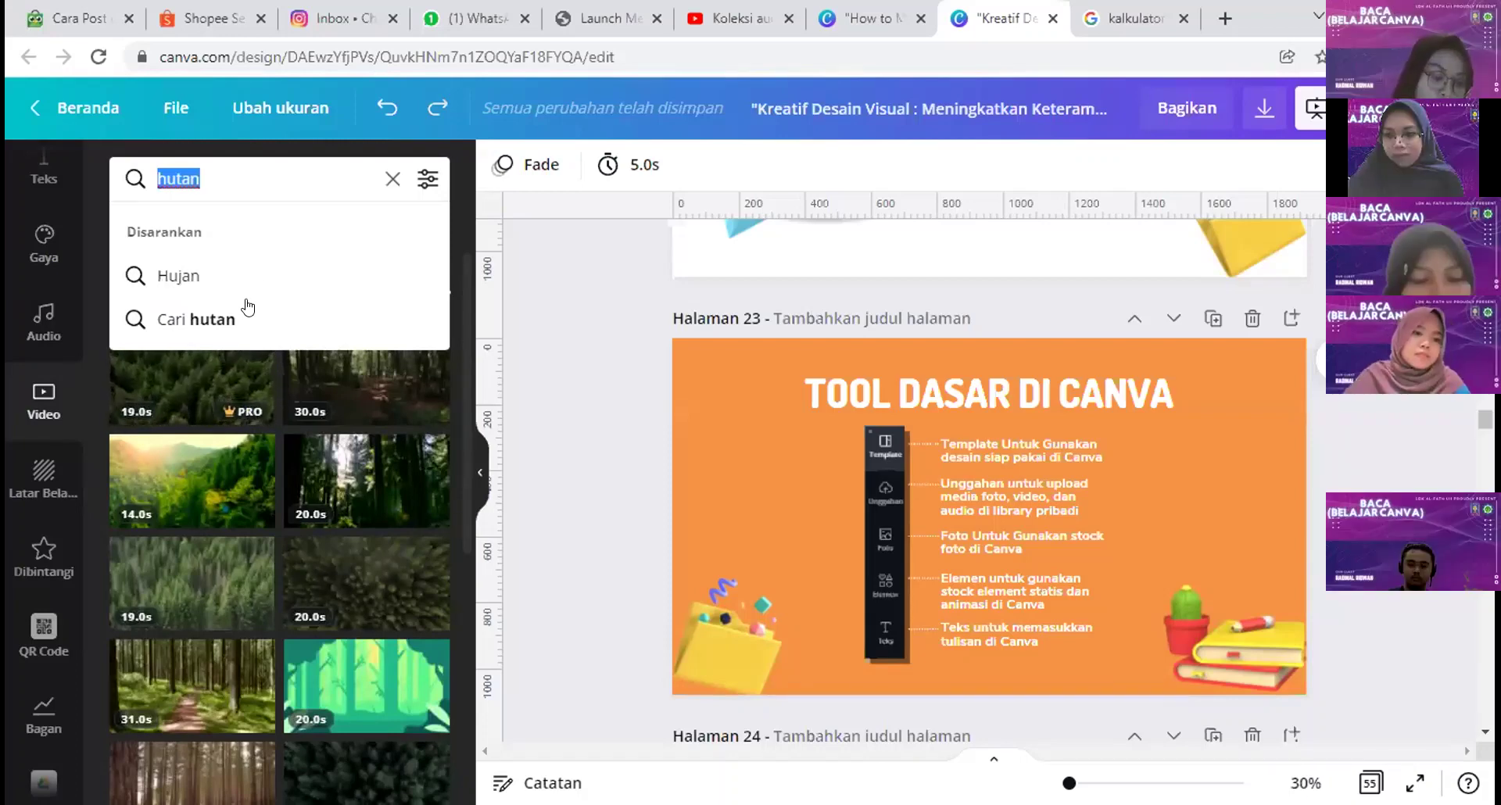
click(235, 319)
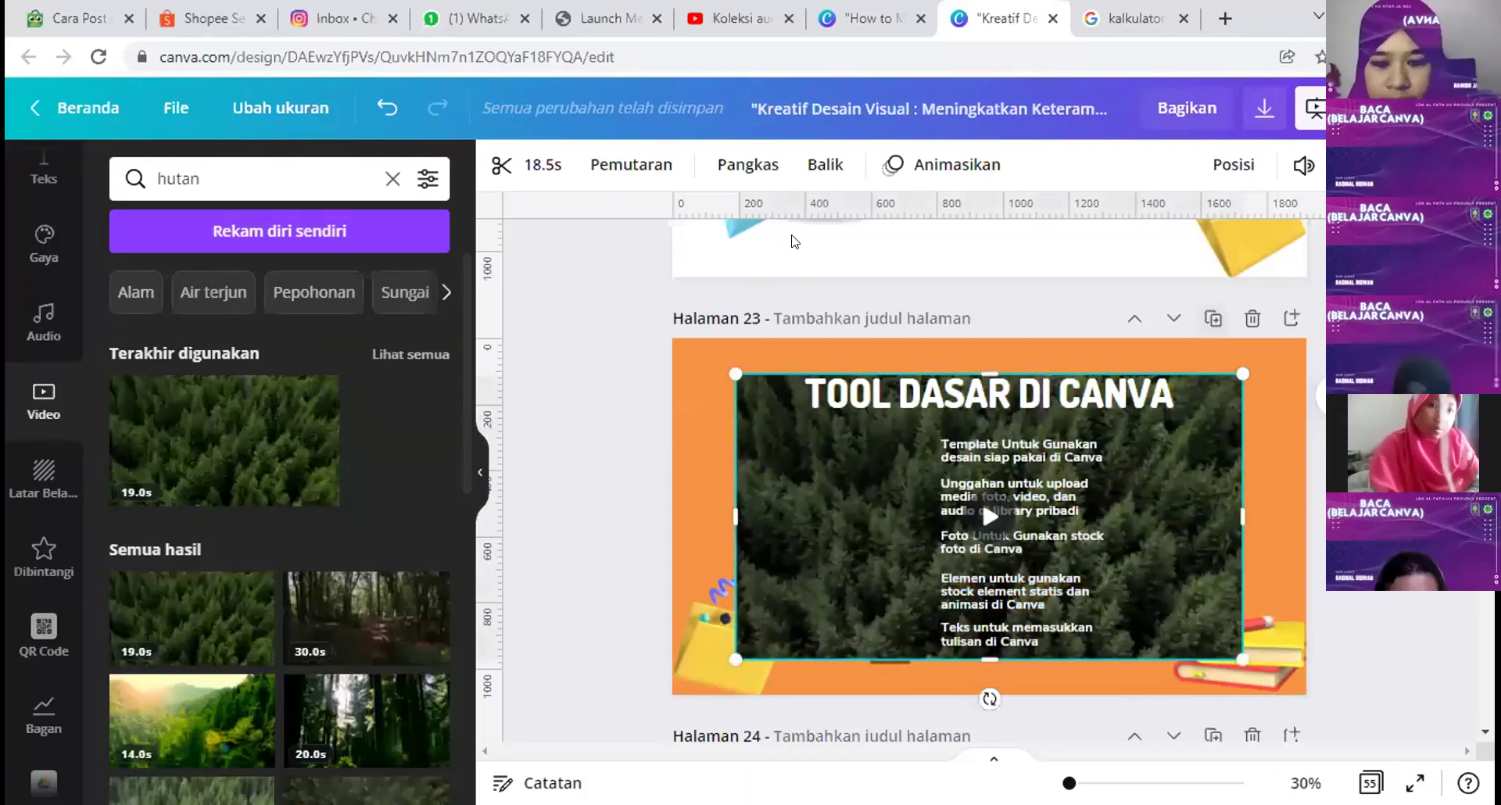
Step: Undo the quote pasted on a new page, restore the video fill, and delete the forest video page
key(ctrl+Return)
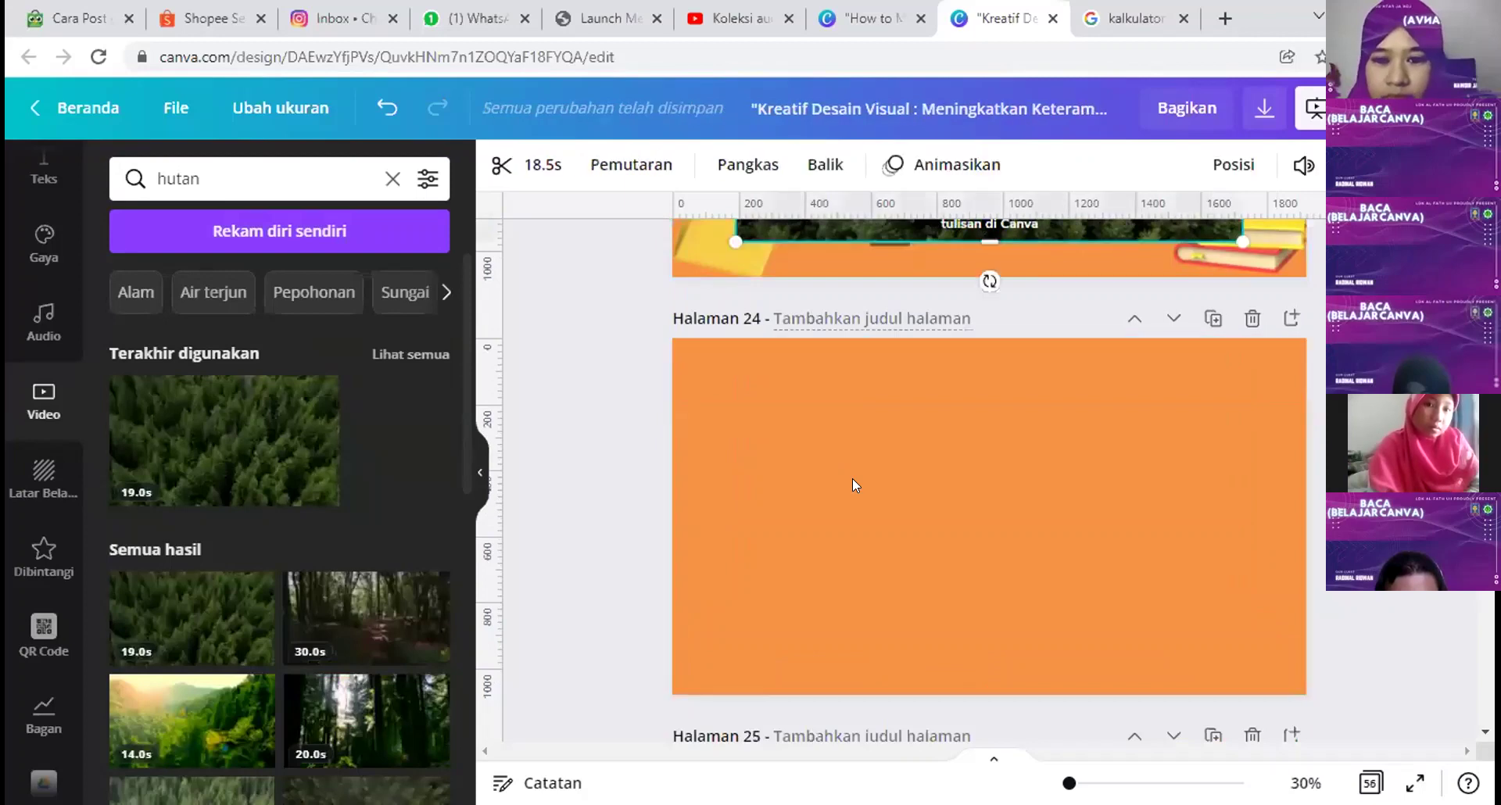
key(ctrl+v)
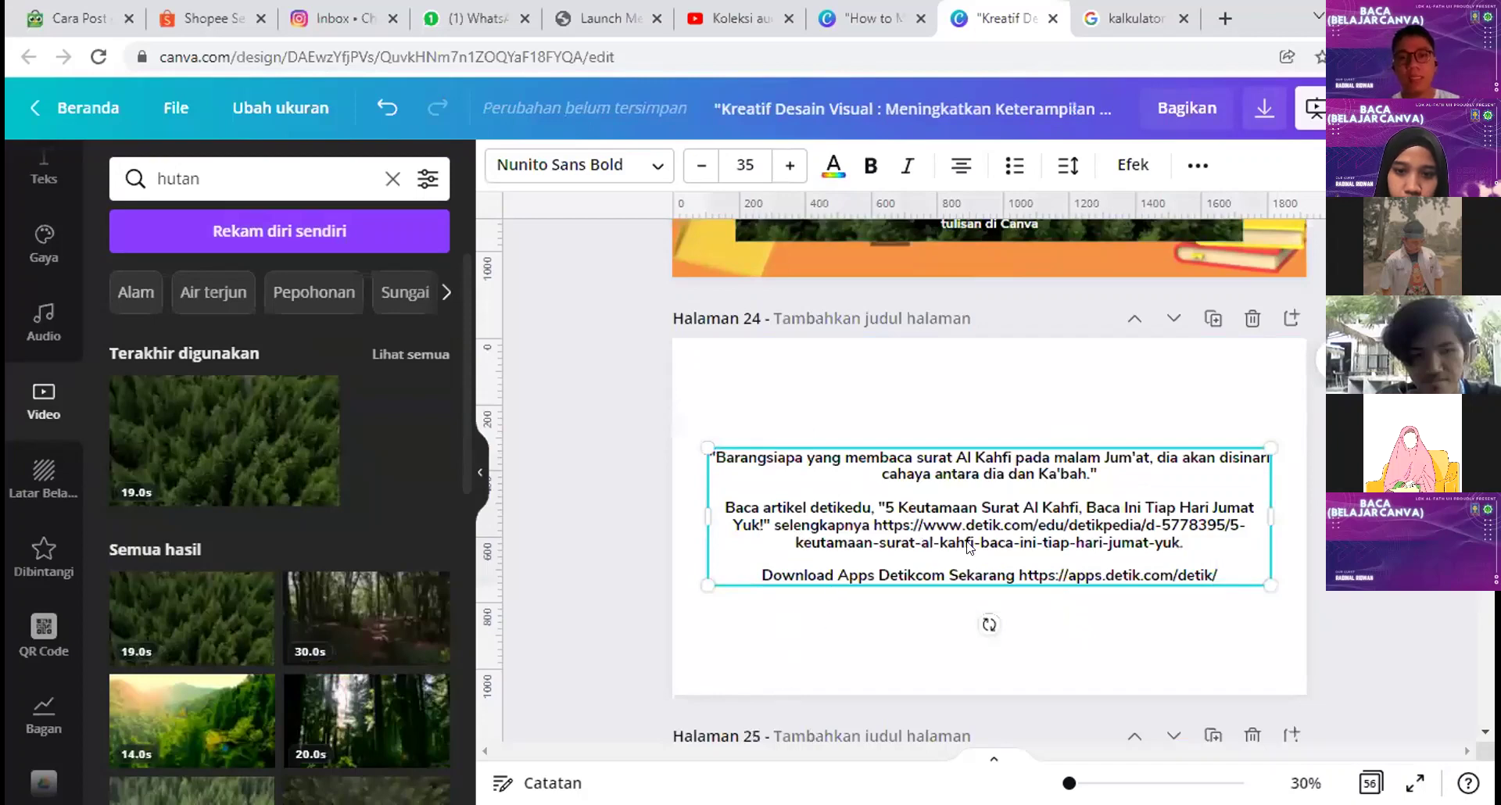
key(ctrl+z)
key(ctrl+z)
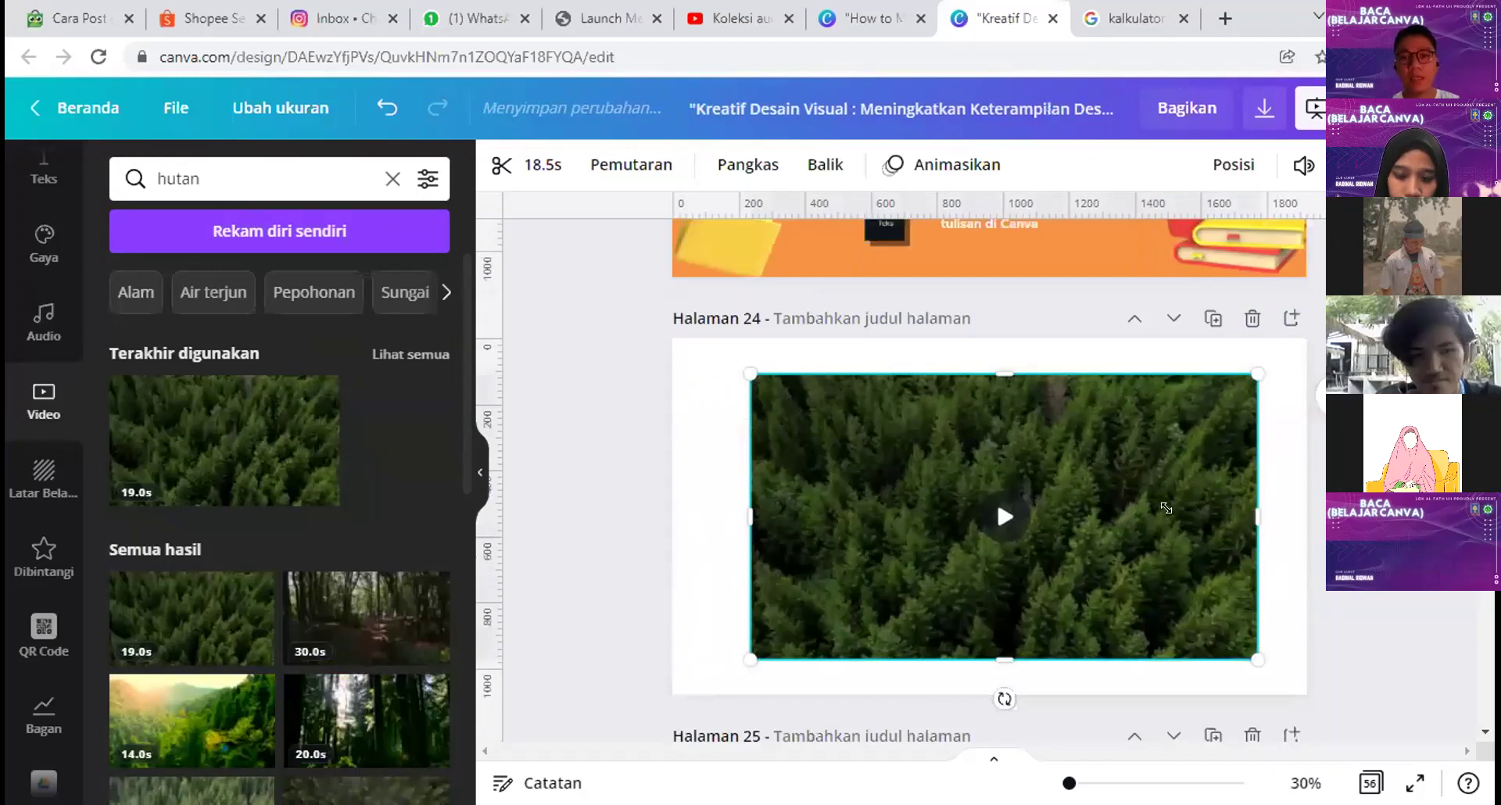
key(ctrl+z)
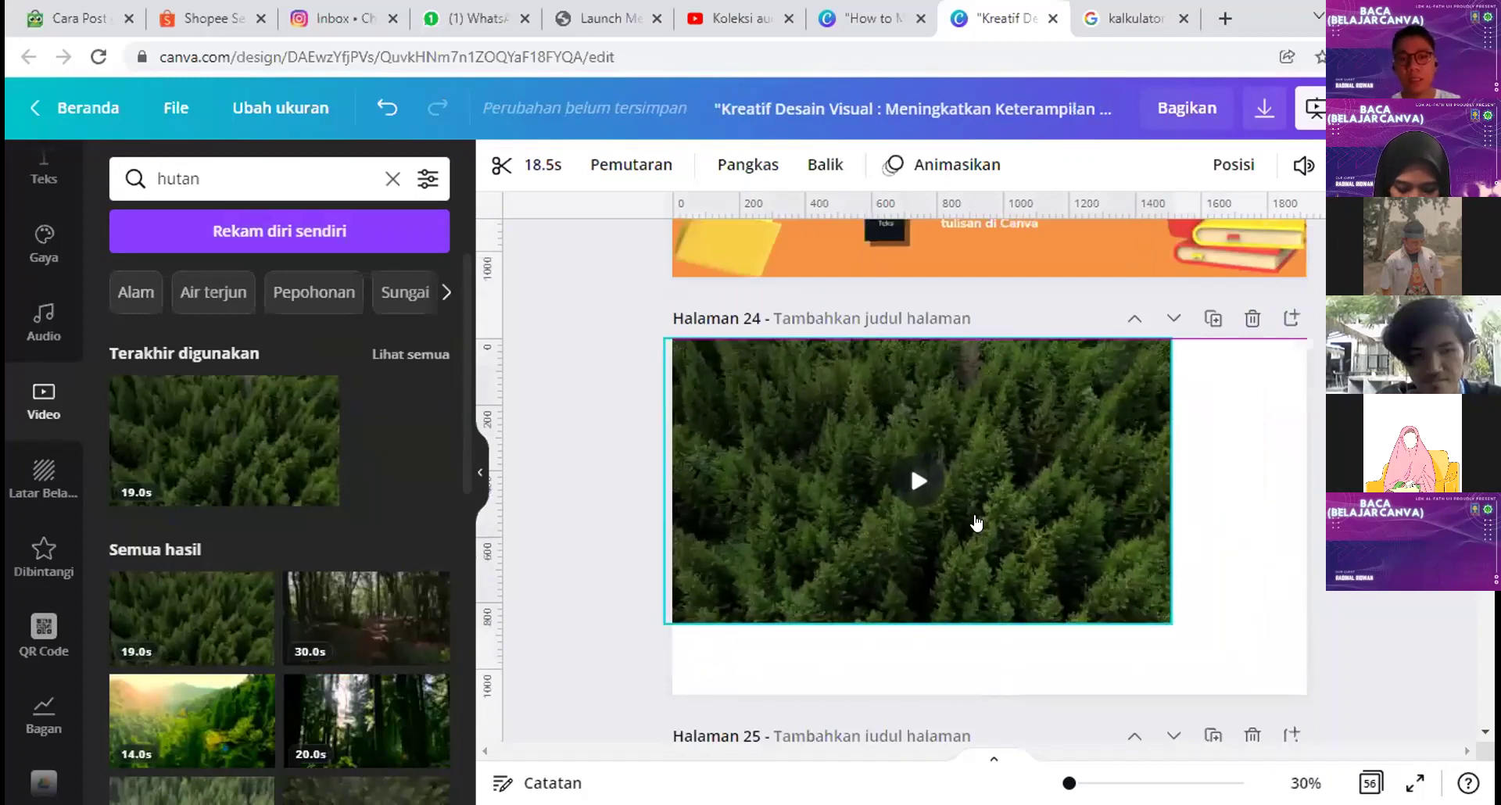
key(ctrl+y)
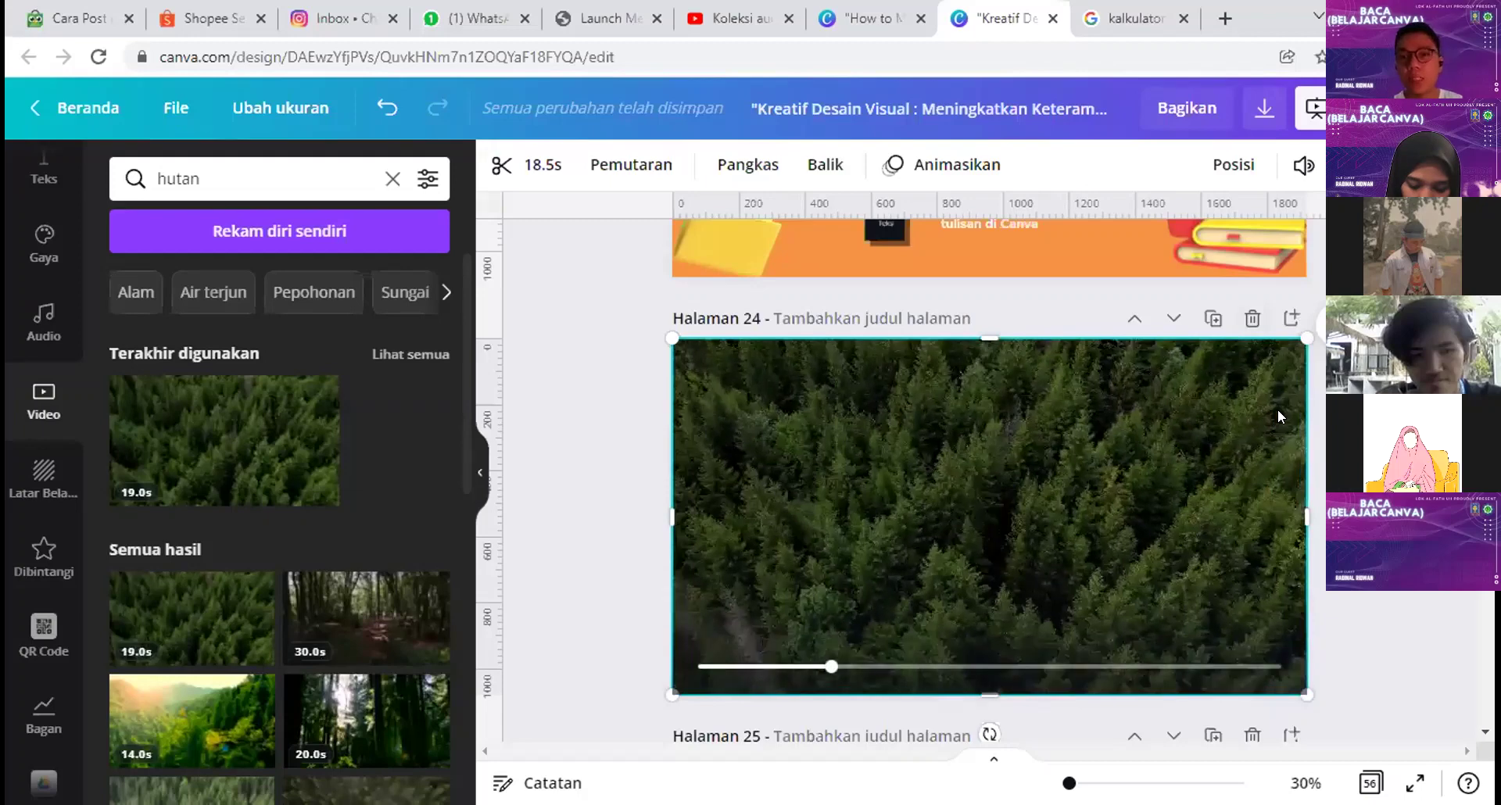
key(Delete)
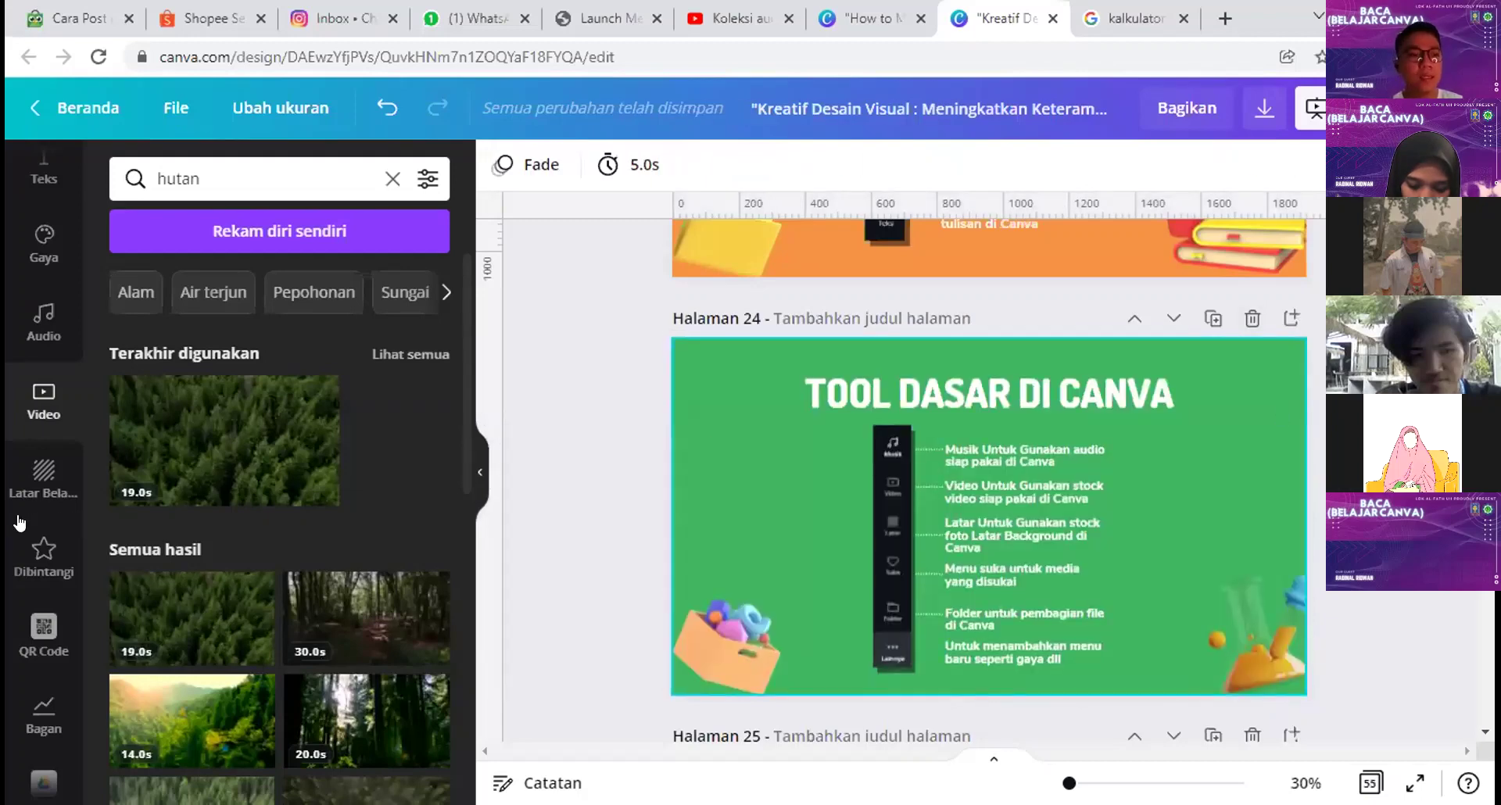
Step: Browse the Latar Belakang background library
click(41, 476)
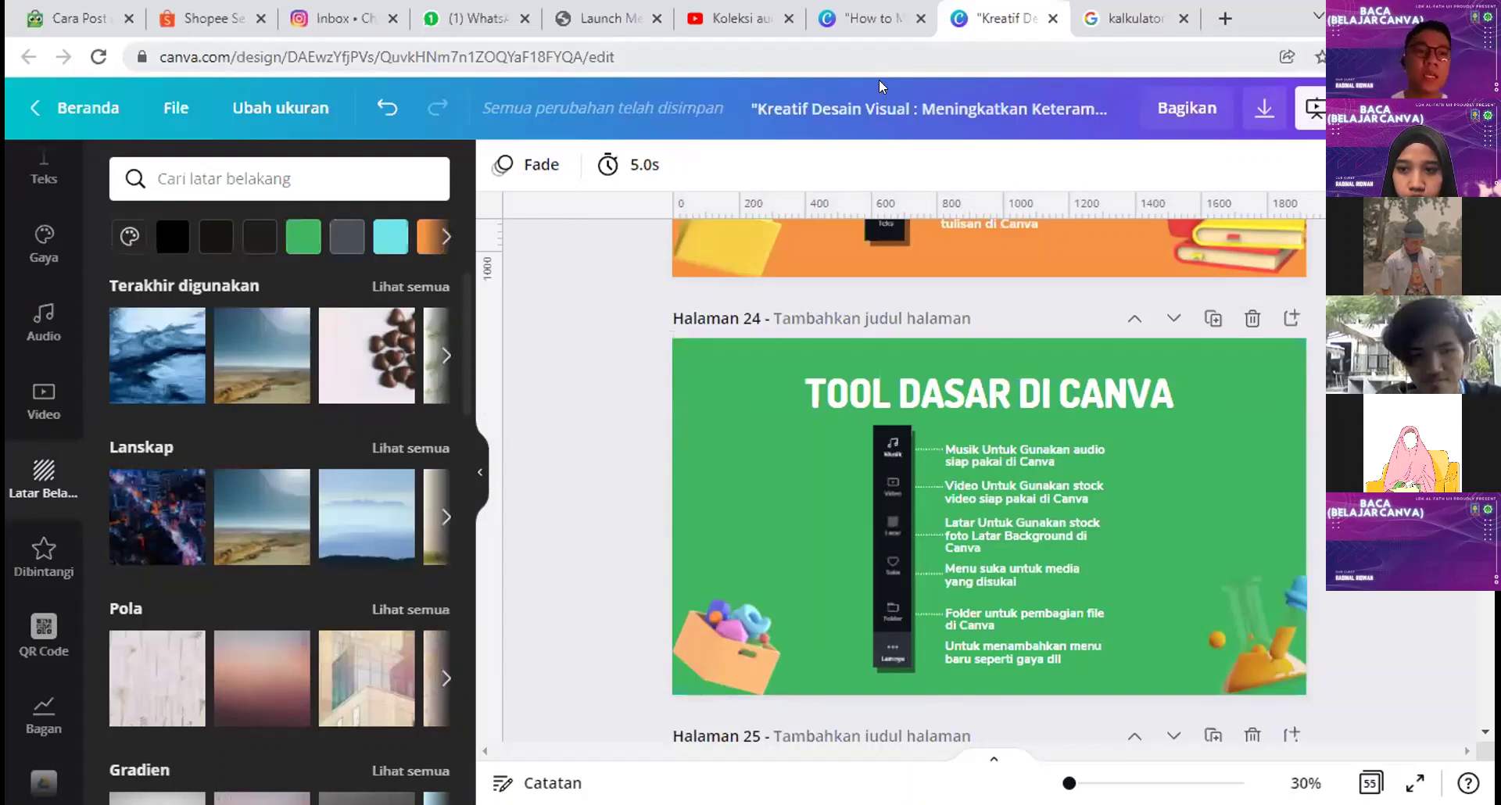
scroll(17, 297, up, 1)
scroll(18, 298, up, 2)
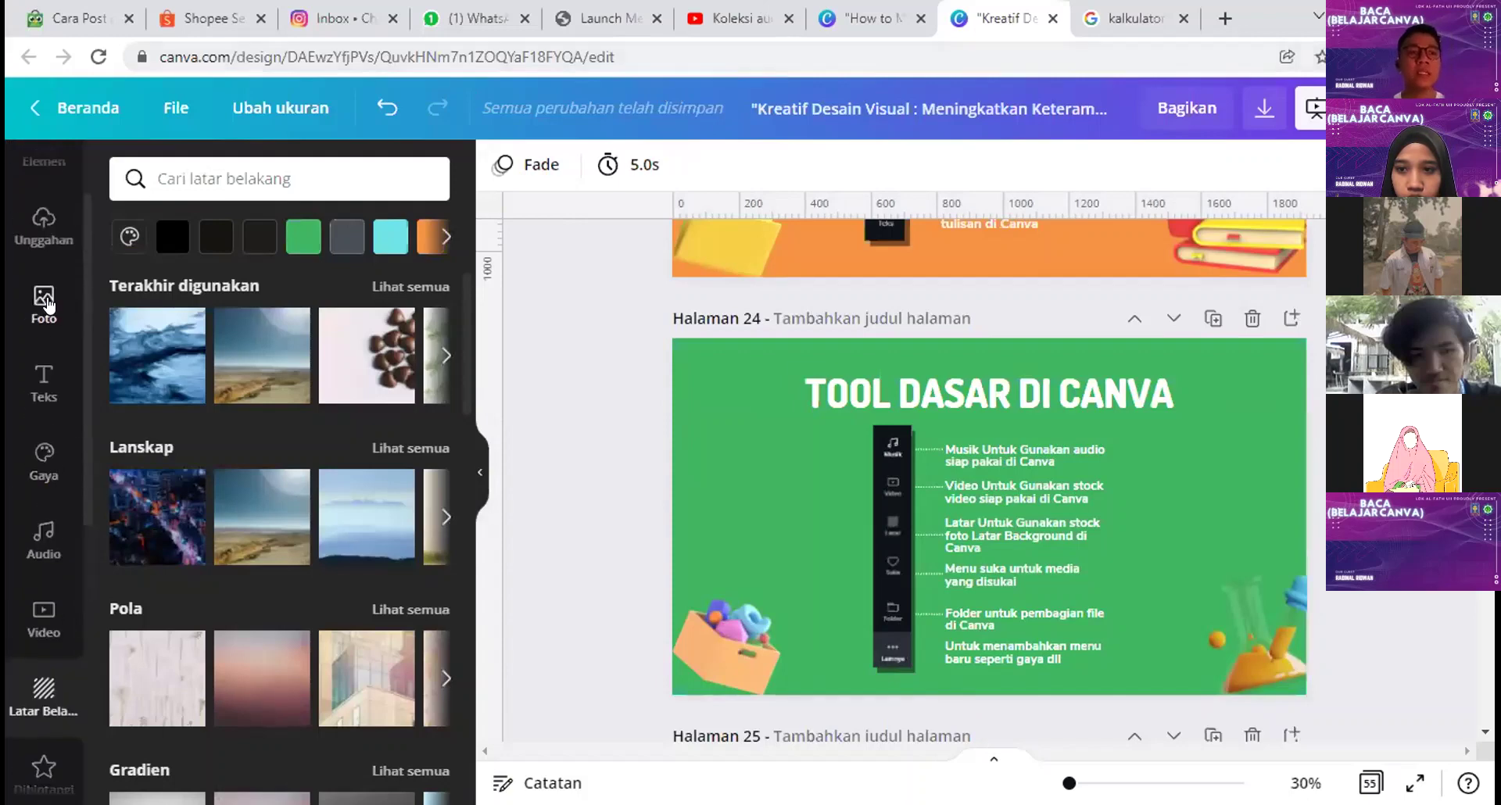
scroll(34, 286, down, 2)
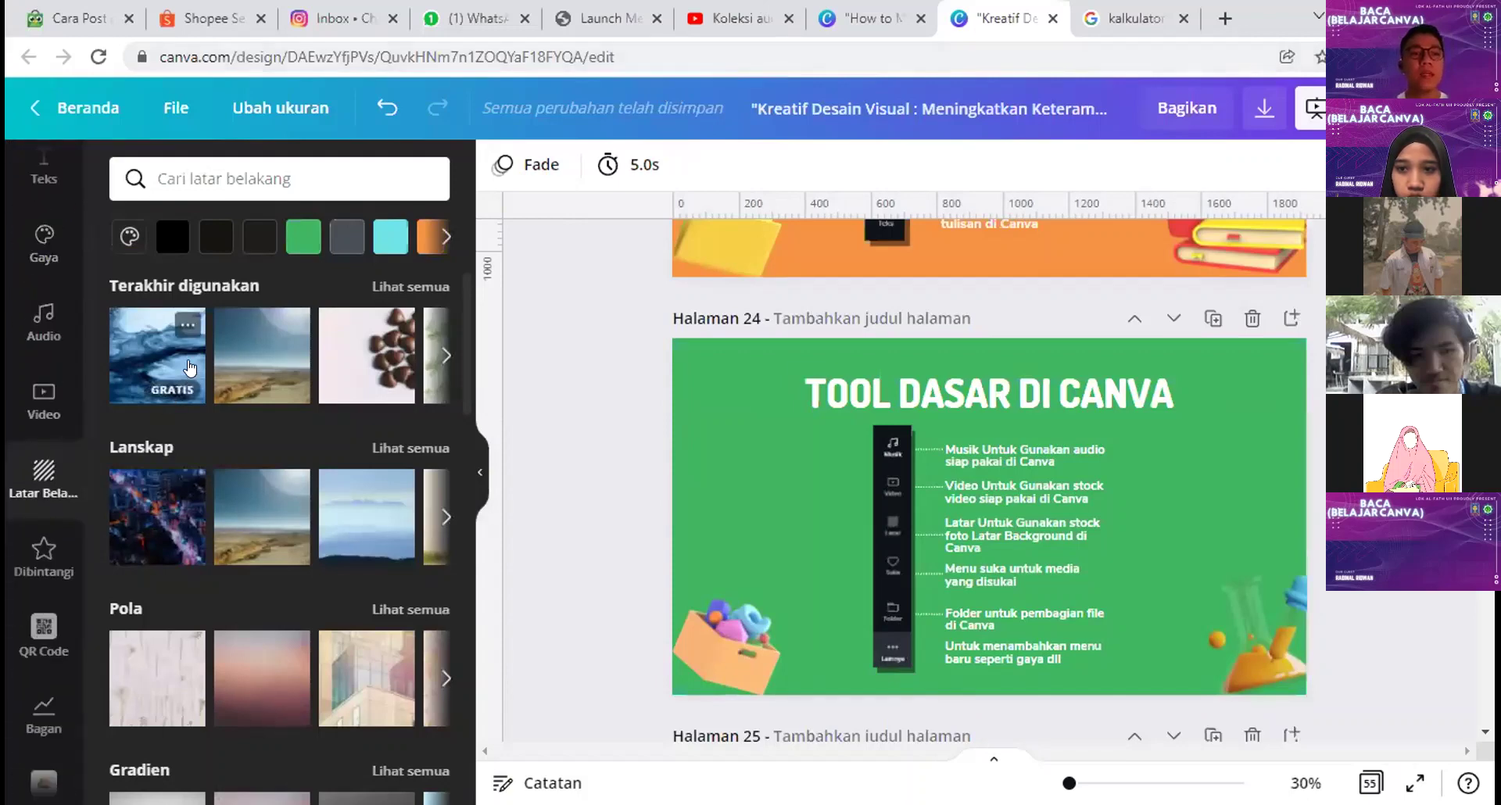
click(133, 332)
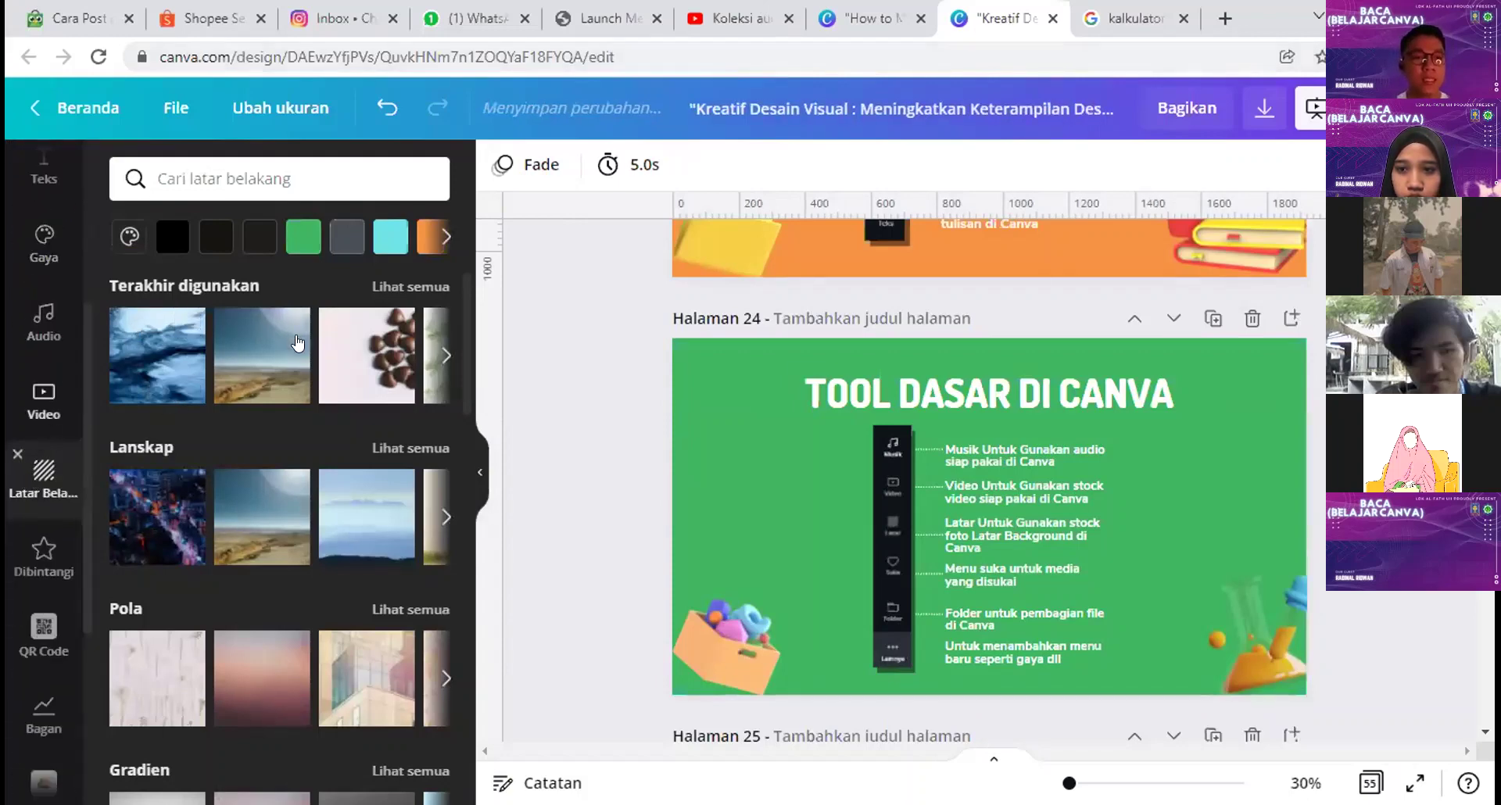
scroll(301, 381, down, 5)
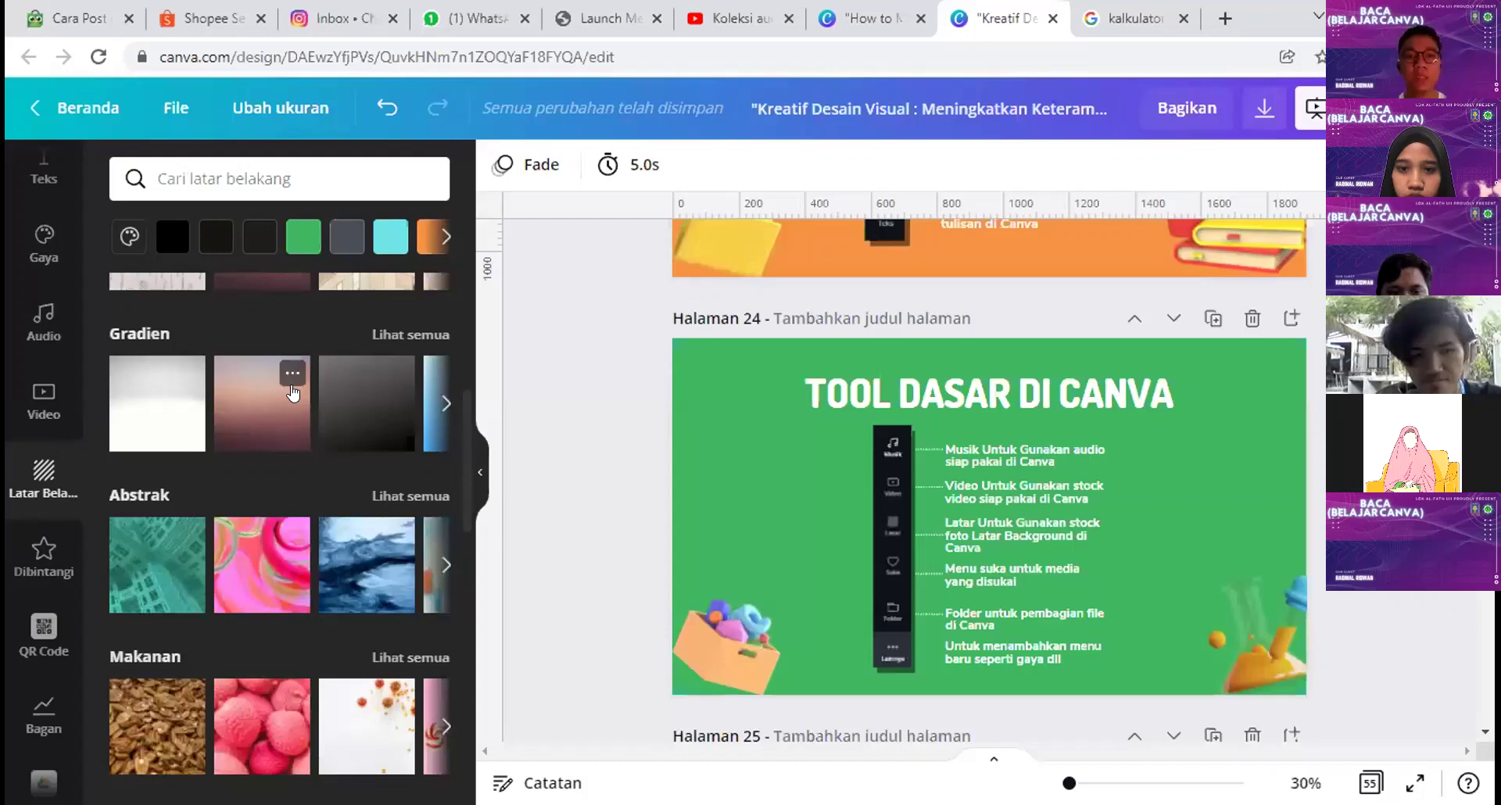
Step: Add a page with the white pumpkin background, then delete that page
click(1290, 321)
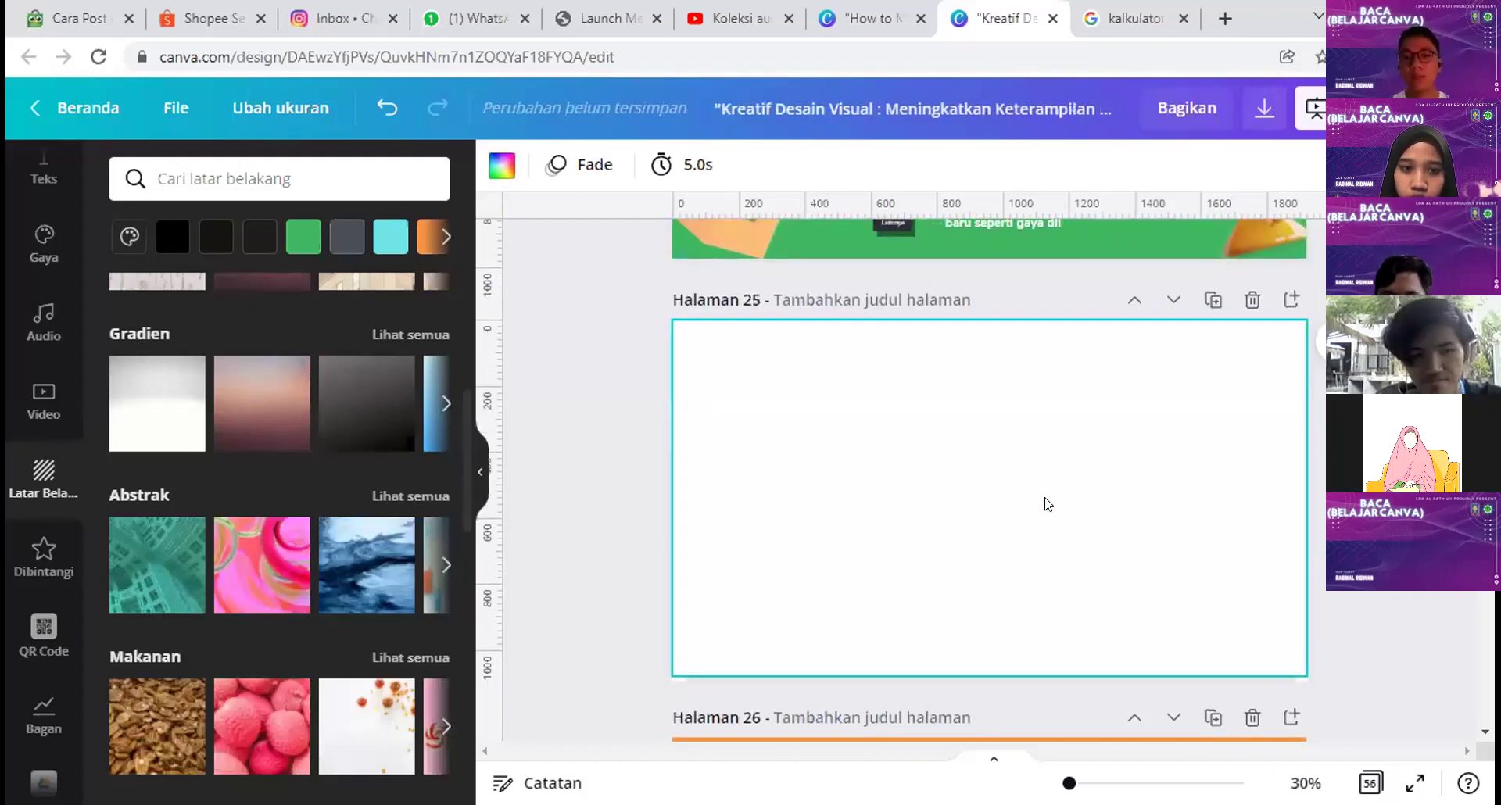
drag(385, 721, 777, 394)
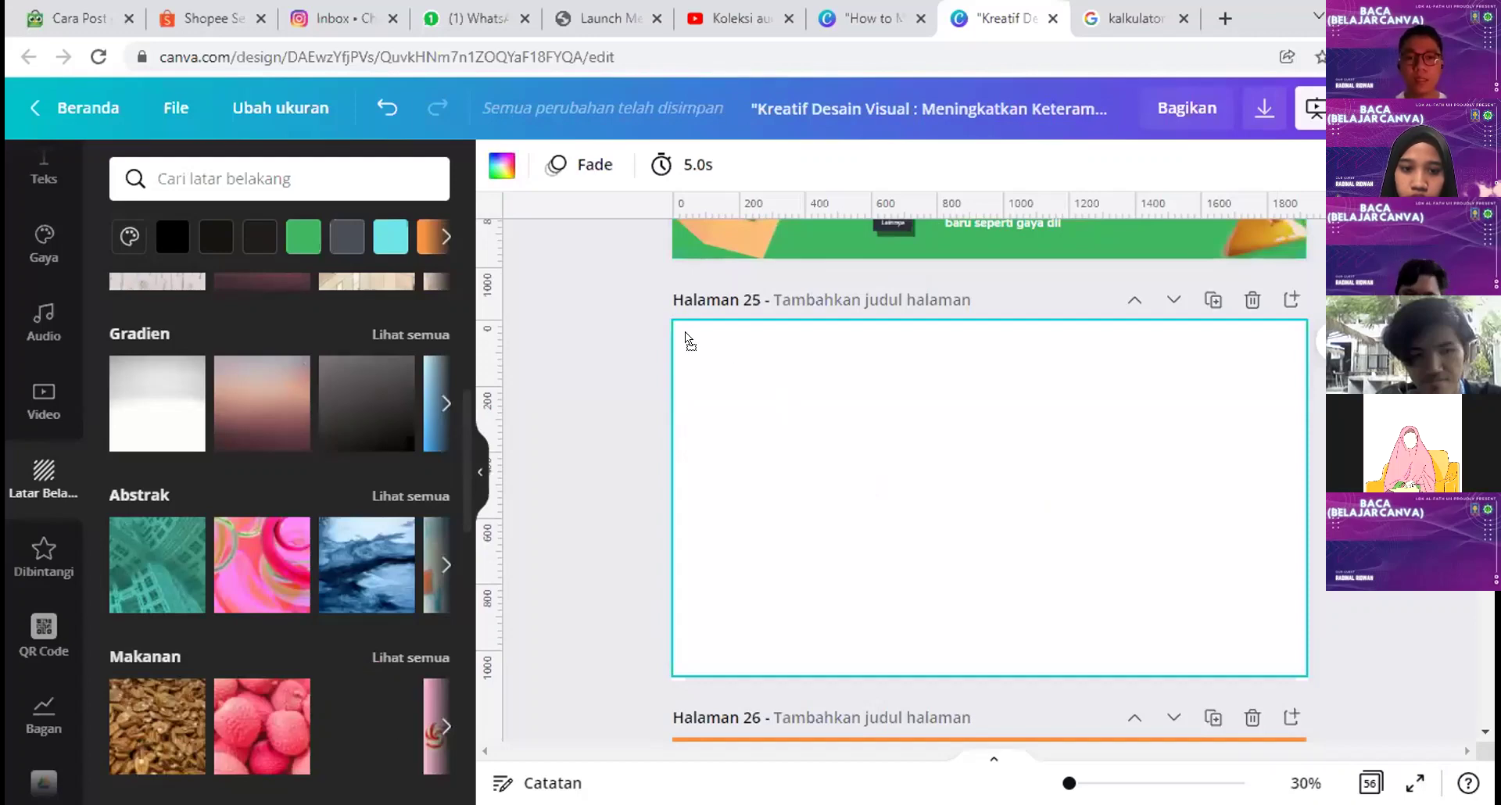
drag(700, 393, 494, 707)
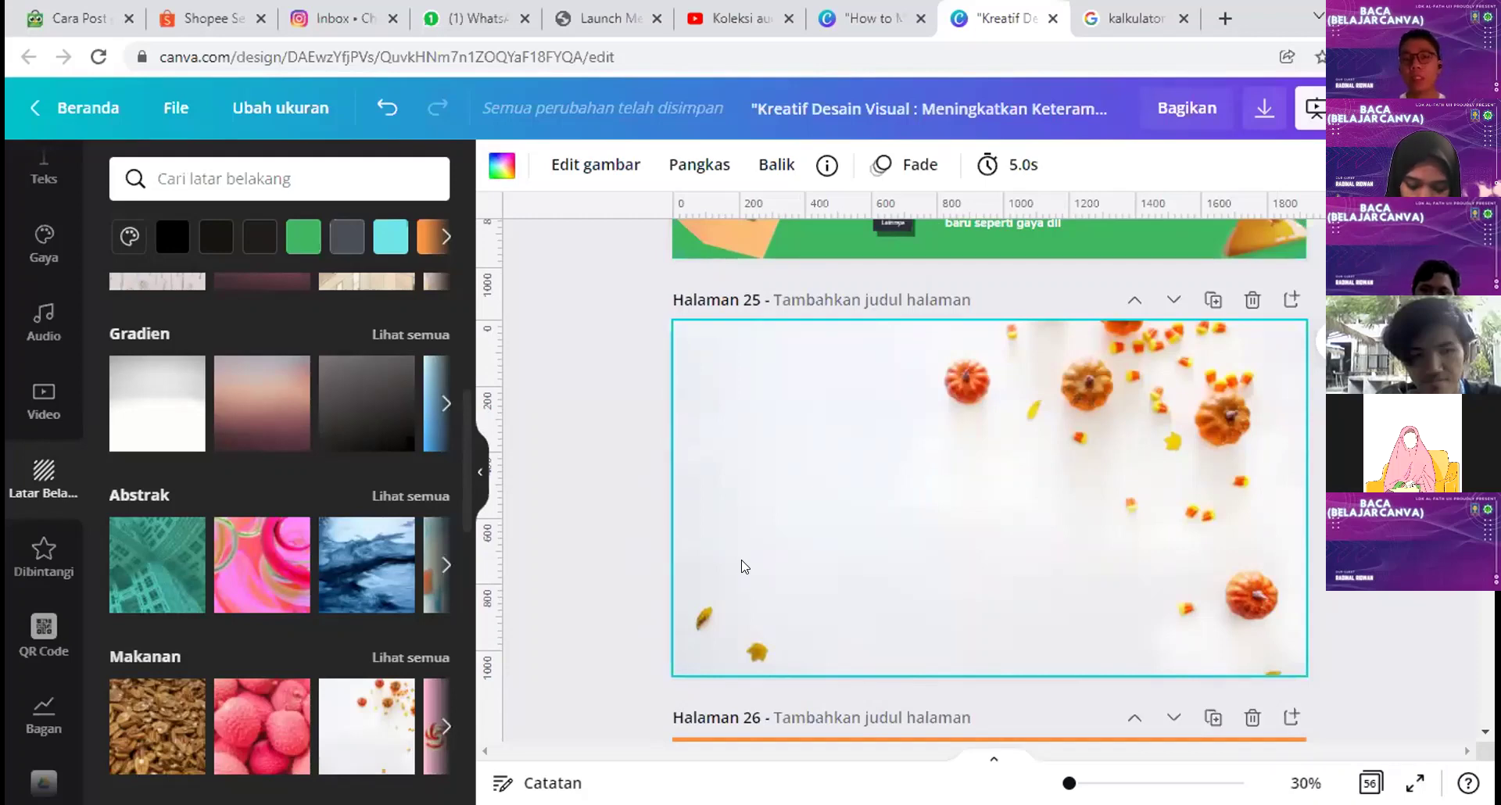
scroll(275, 546, down, 2)
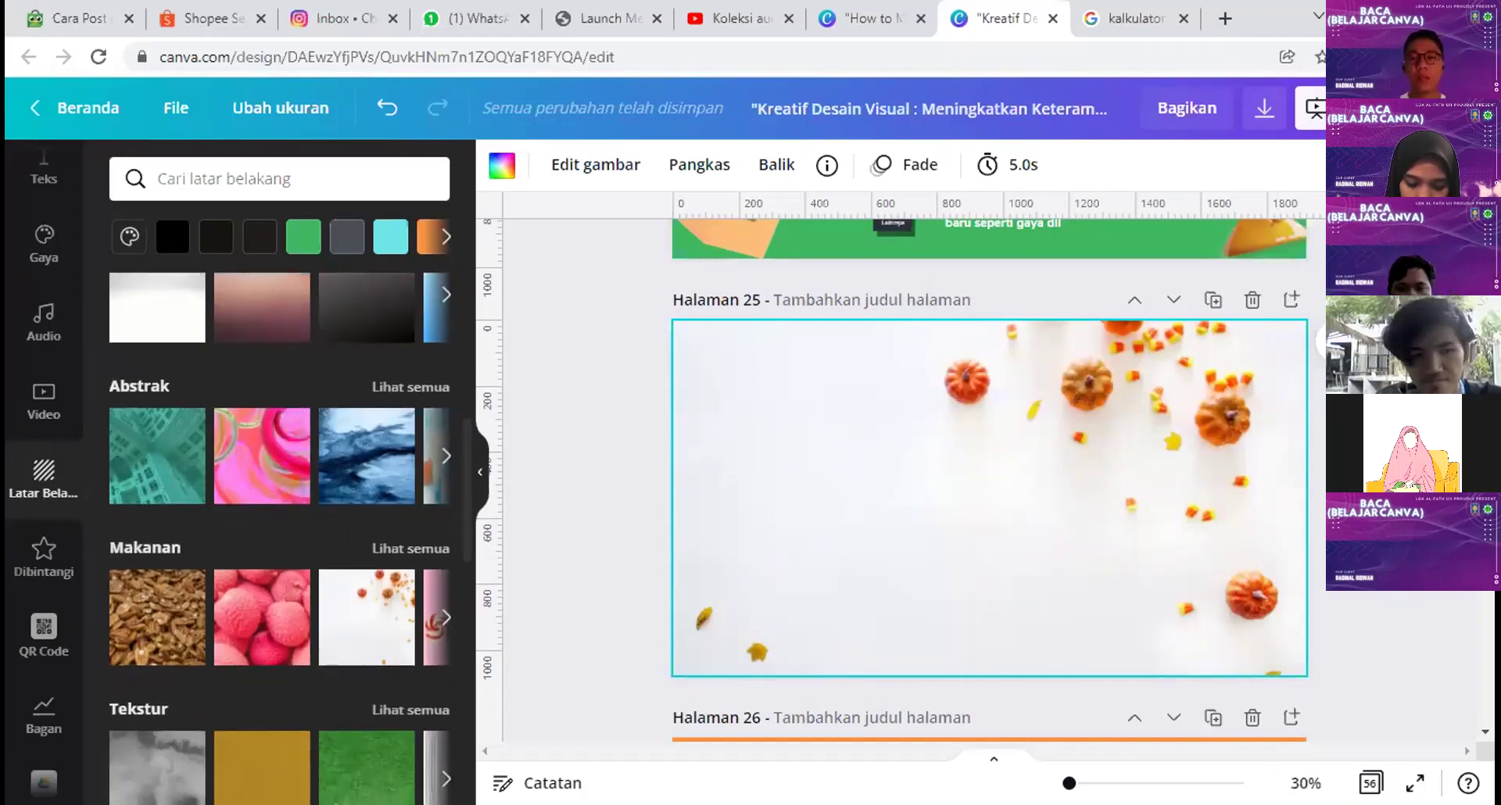
click(1251, 295)
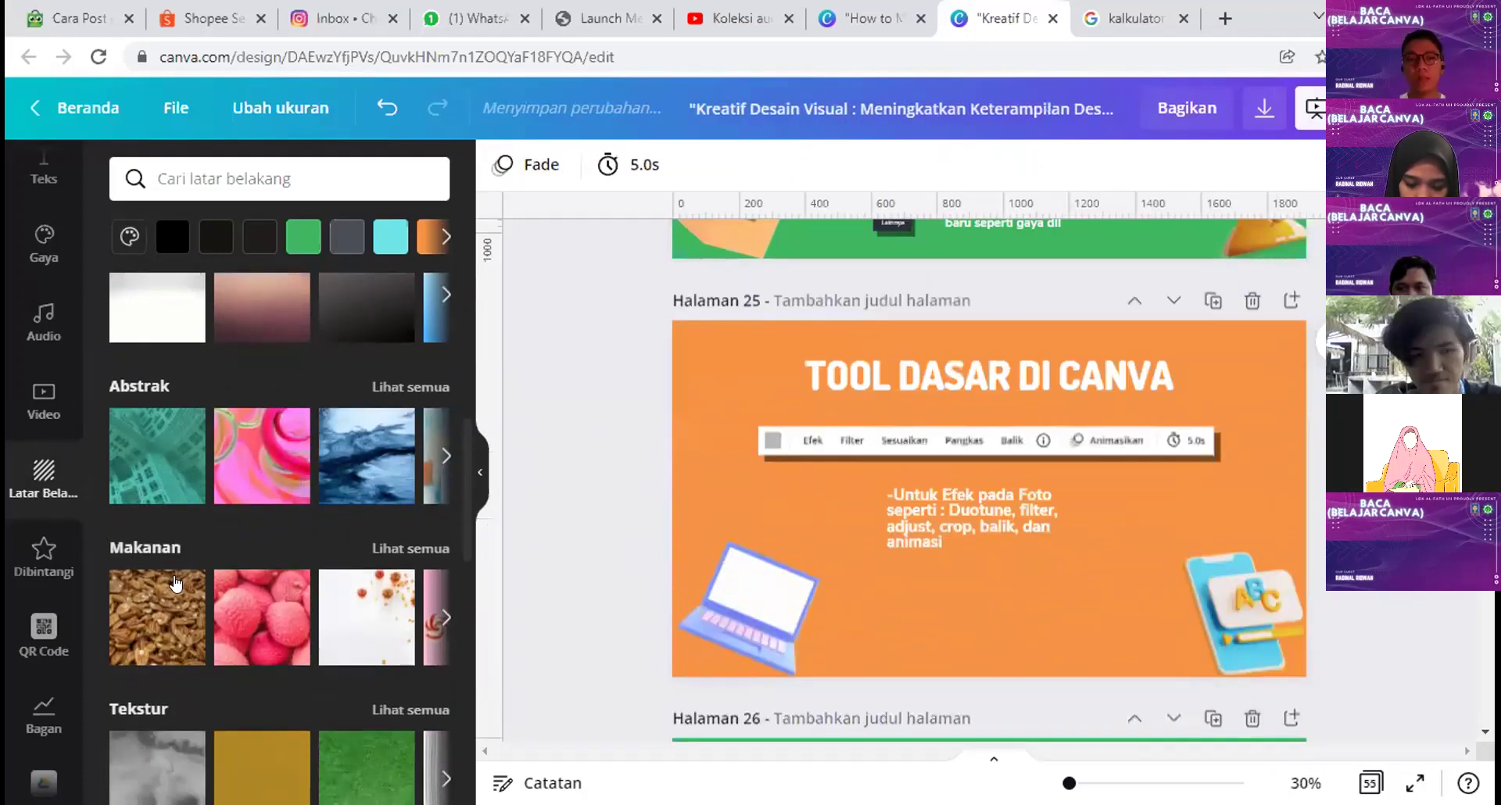
Step: Open the Sport trivia quiz template from the presentation templates list
click(39, 563)
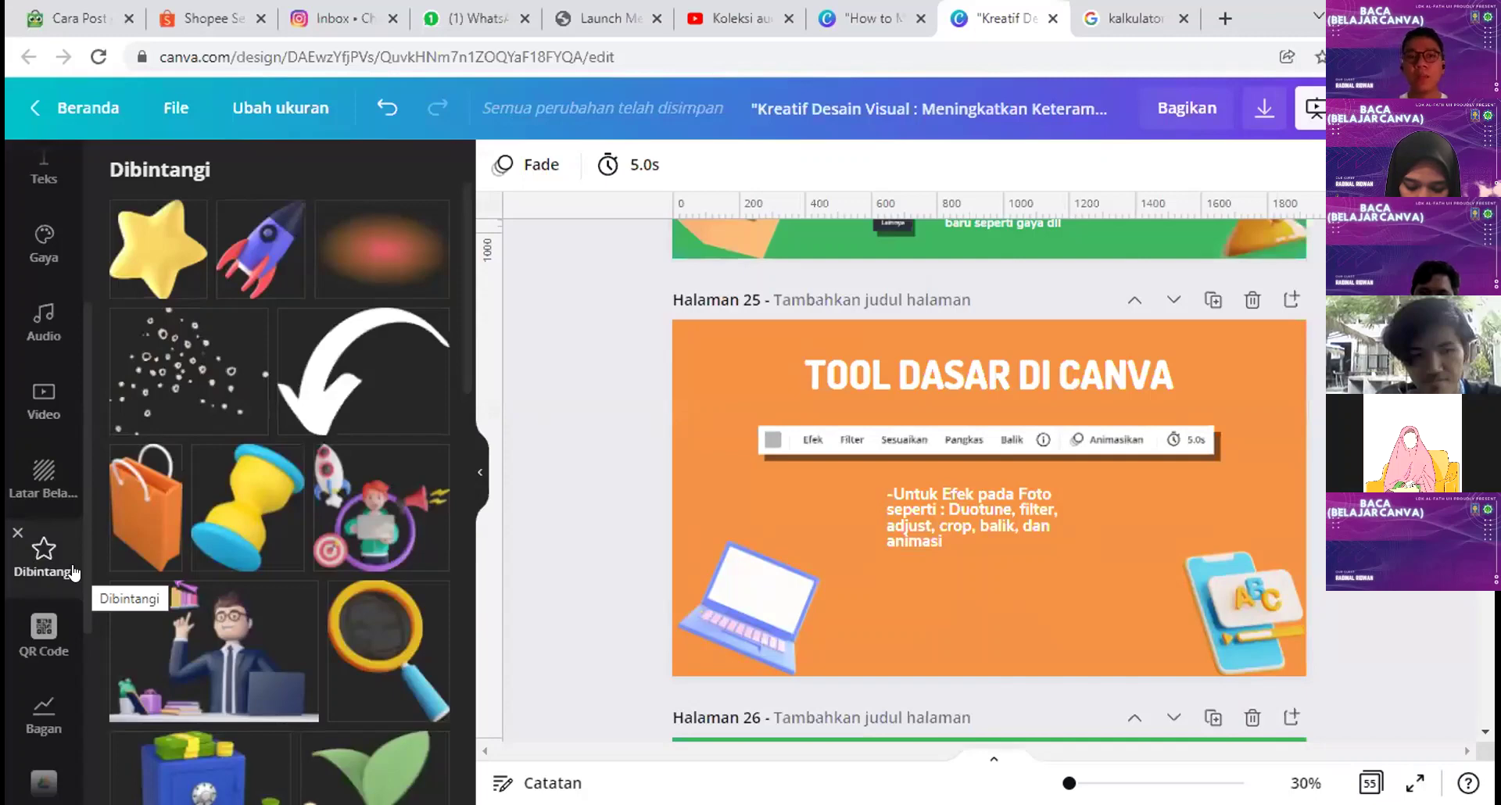
scroll(47, 547, up, 5)
click(43, 178)
click(131, 255)
scroll(310, 480, down, 3)
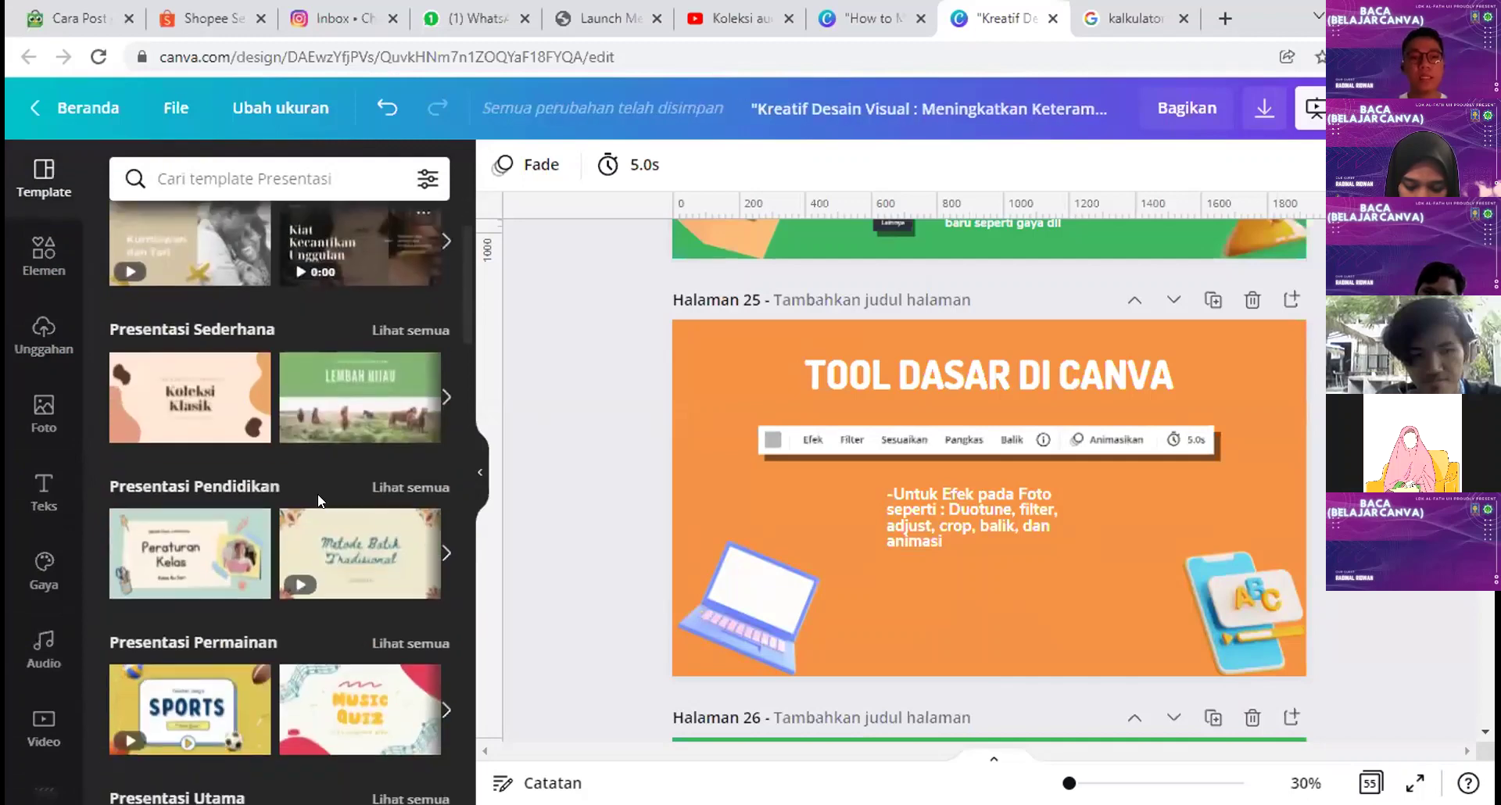
scroll(227, 625, down, 2)
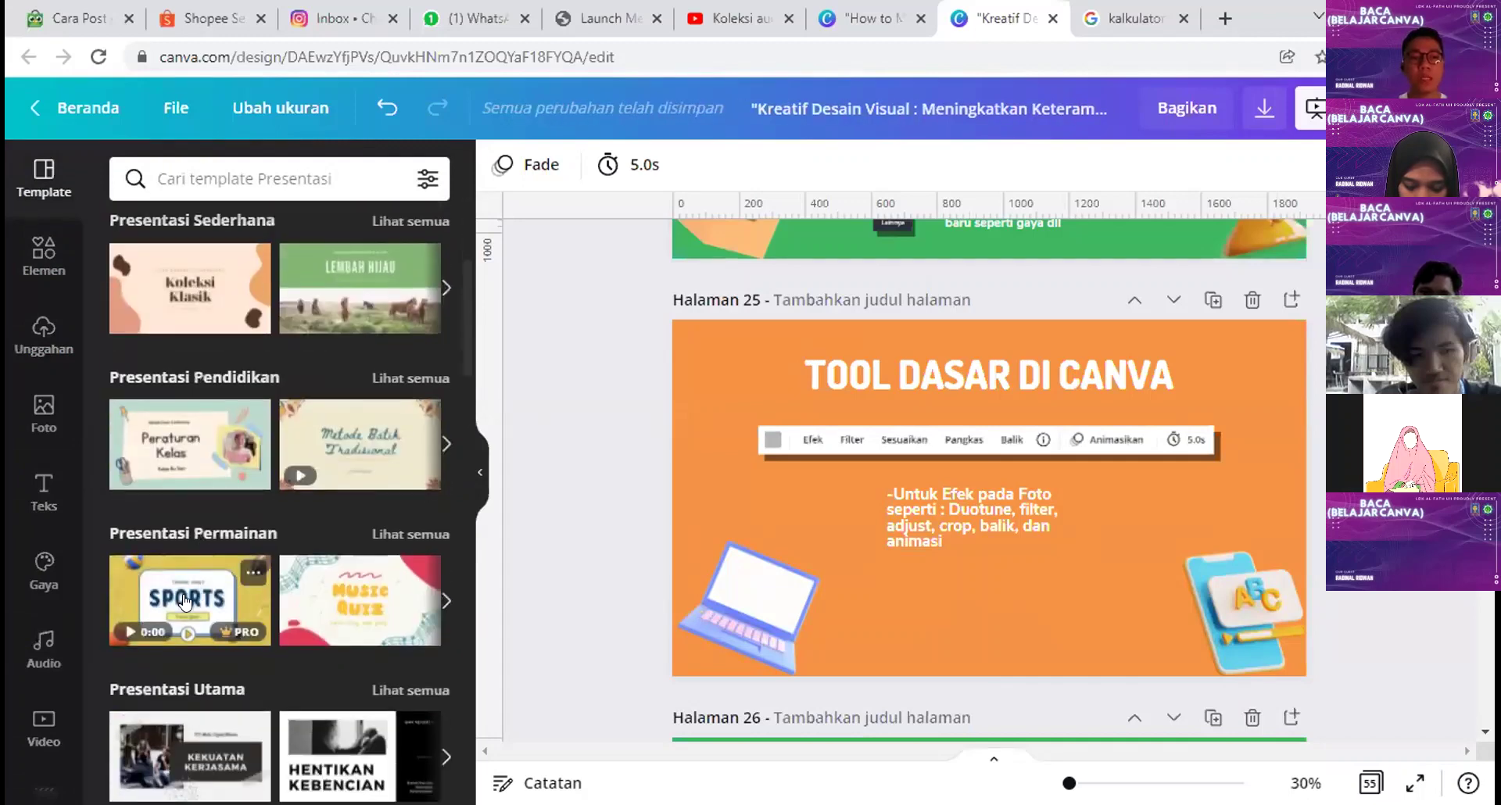
click(183, 594)
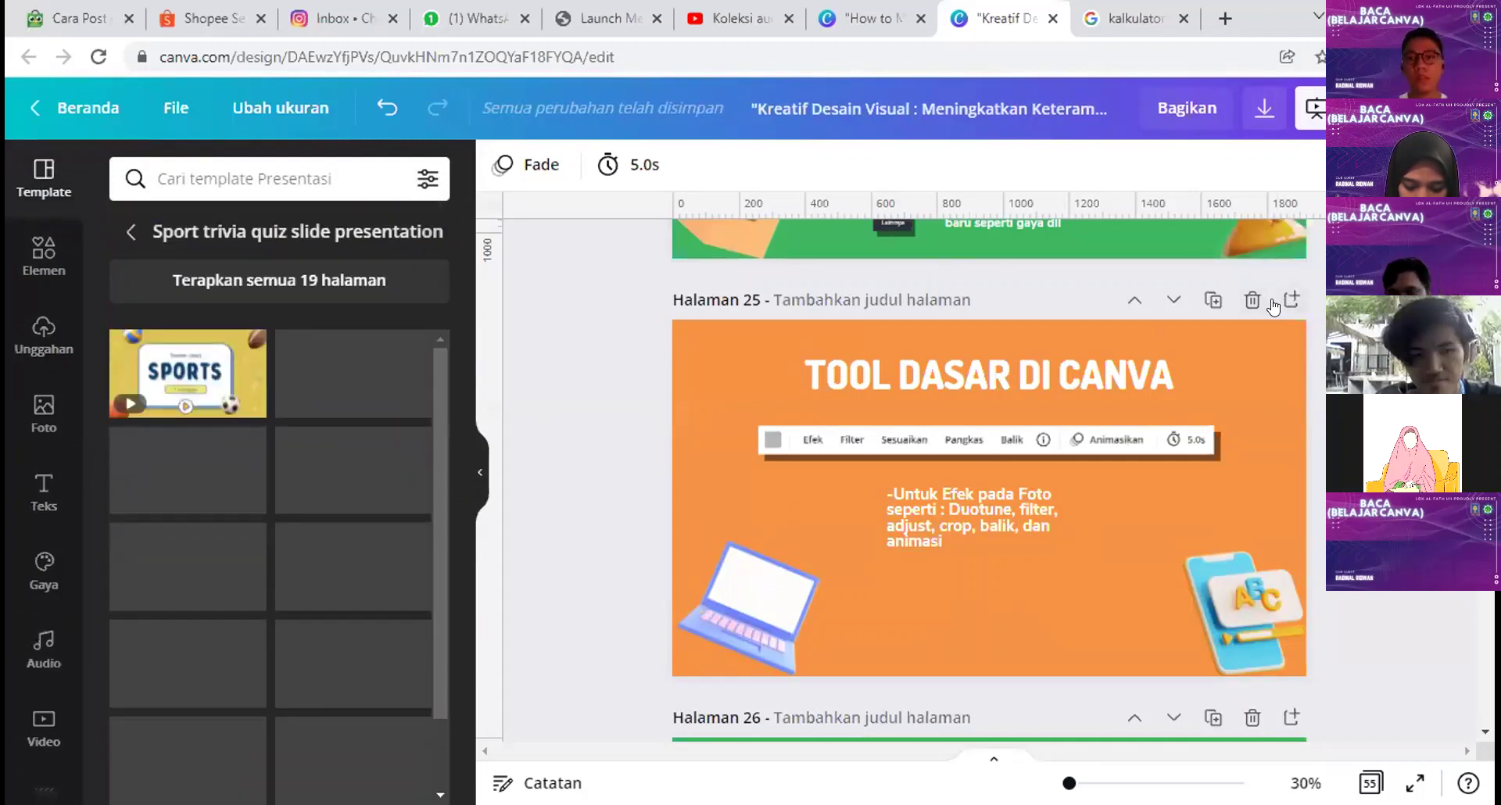
Step: Add page 26 with the SPORTS title slide and select its racket and soccer ball images
click(1291, 300)
scroll(1003, 338, down, 1)
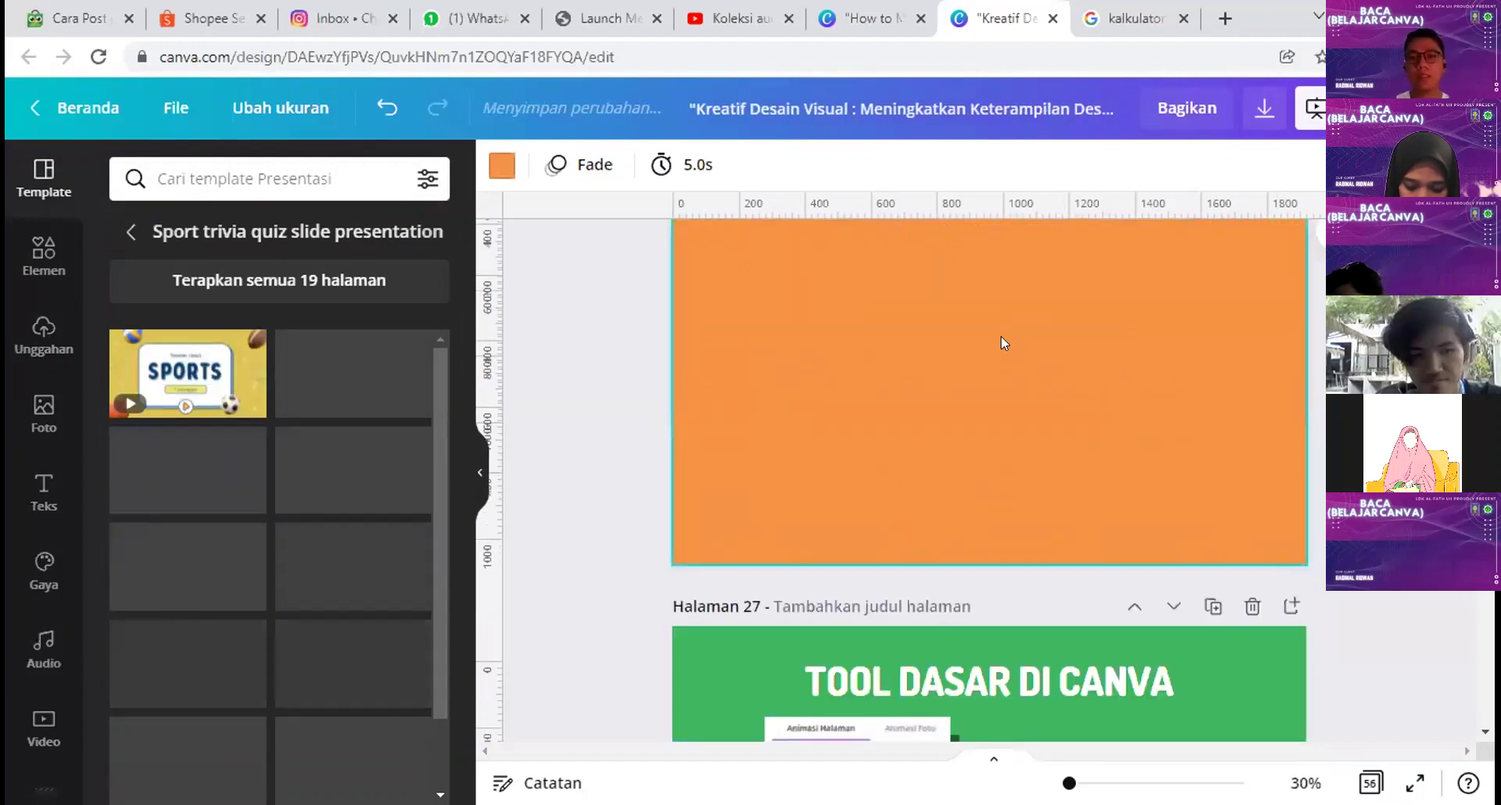
click(185, 376)
scroll(1298, 461, up, 3)
click(1177, 575)
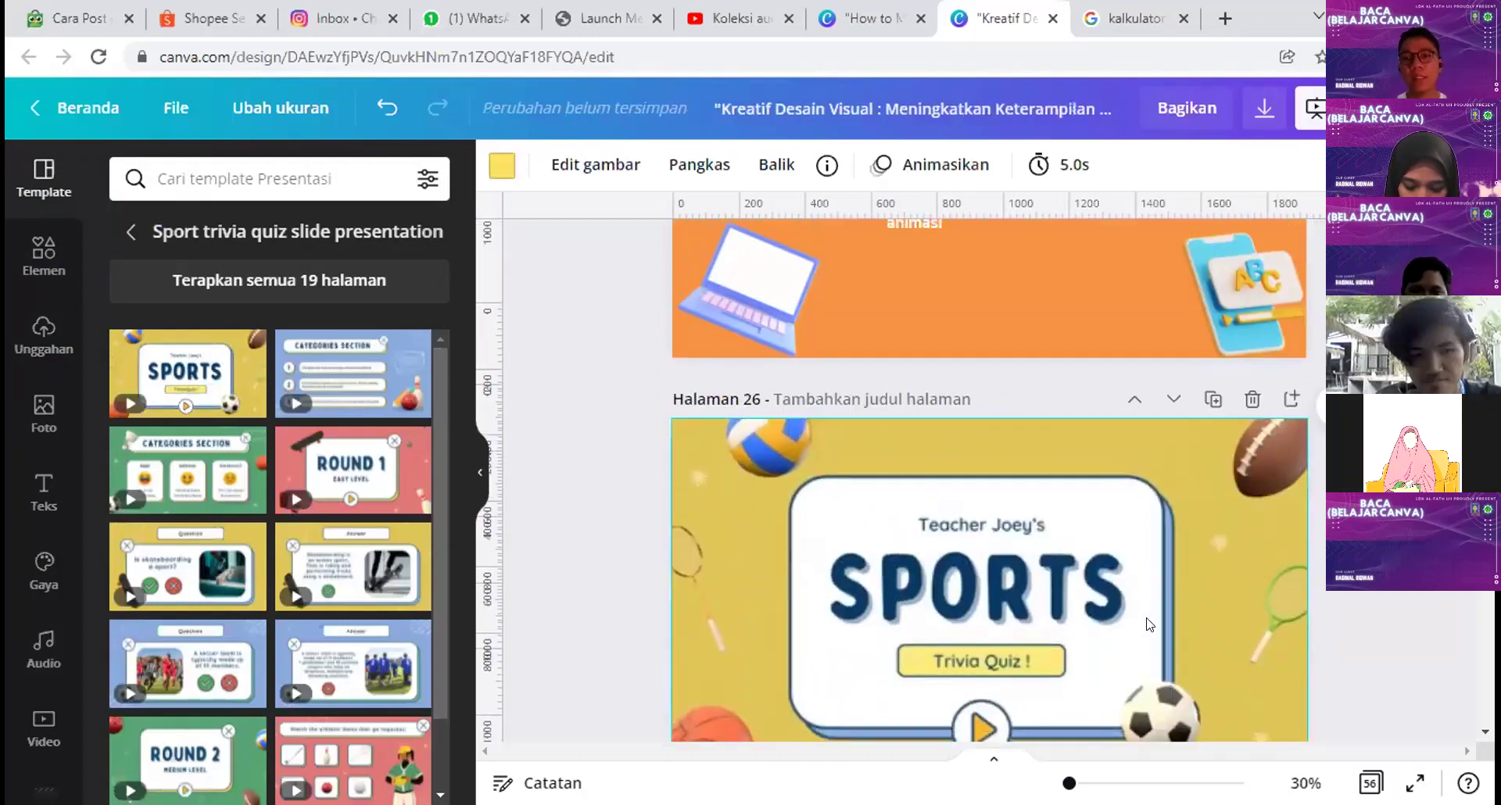
scroll(1017, 508, down, 1)
click(692, 520)
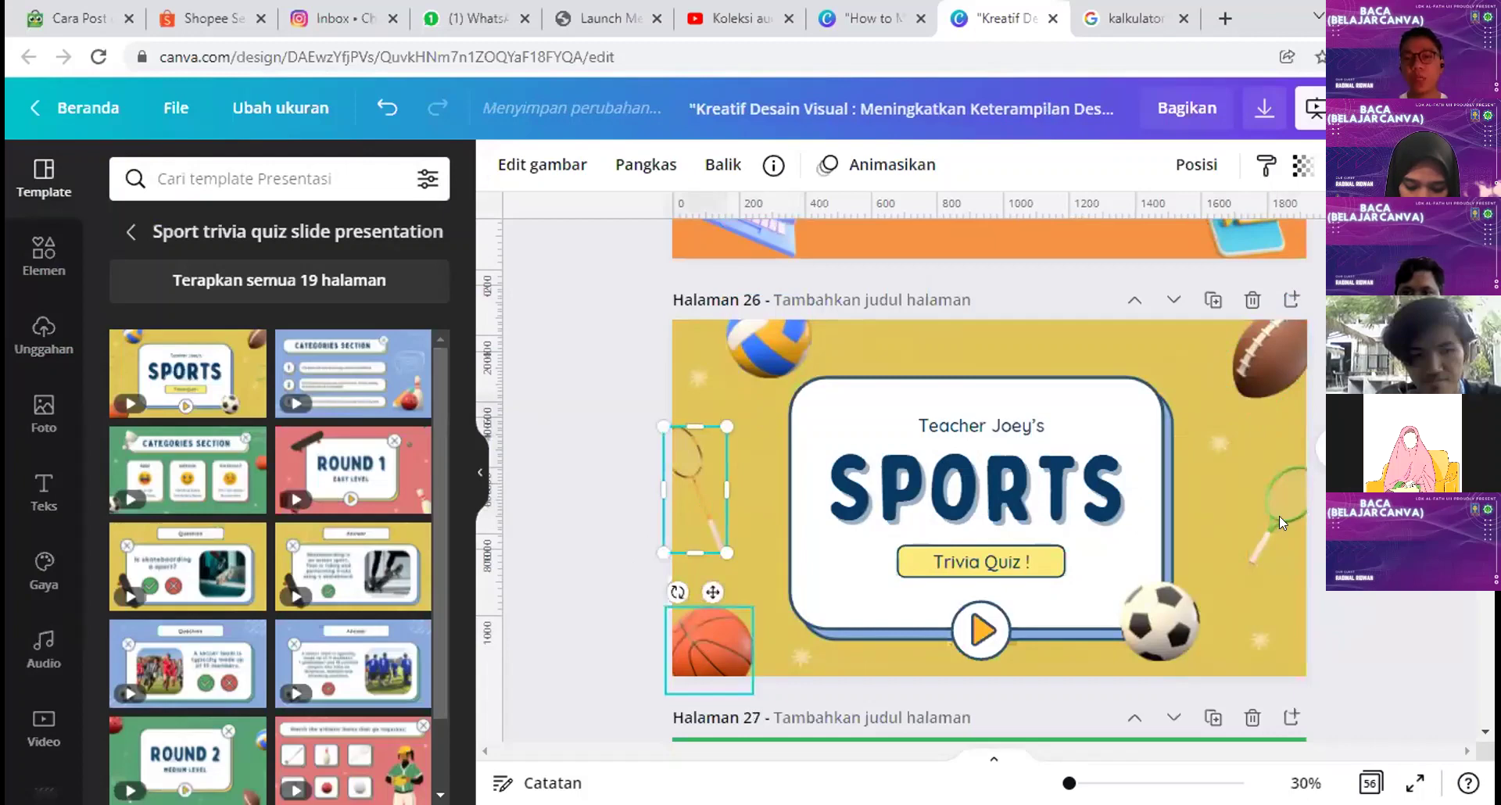
click(1145, 616)
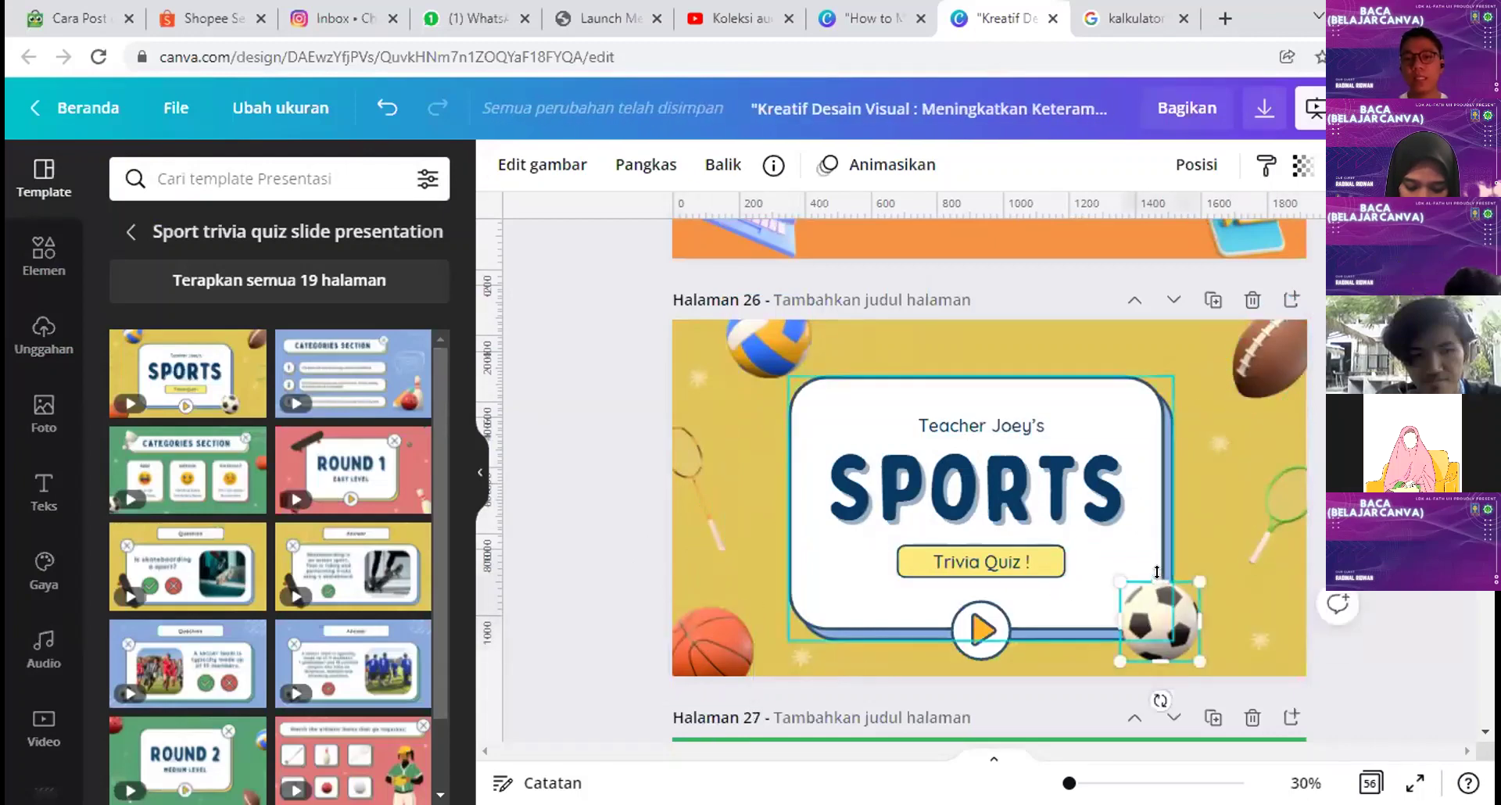
Step: Star the Football 3D soccer ball from its info panel and view the starred collection
click(774, 167)
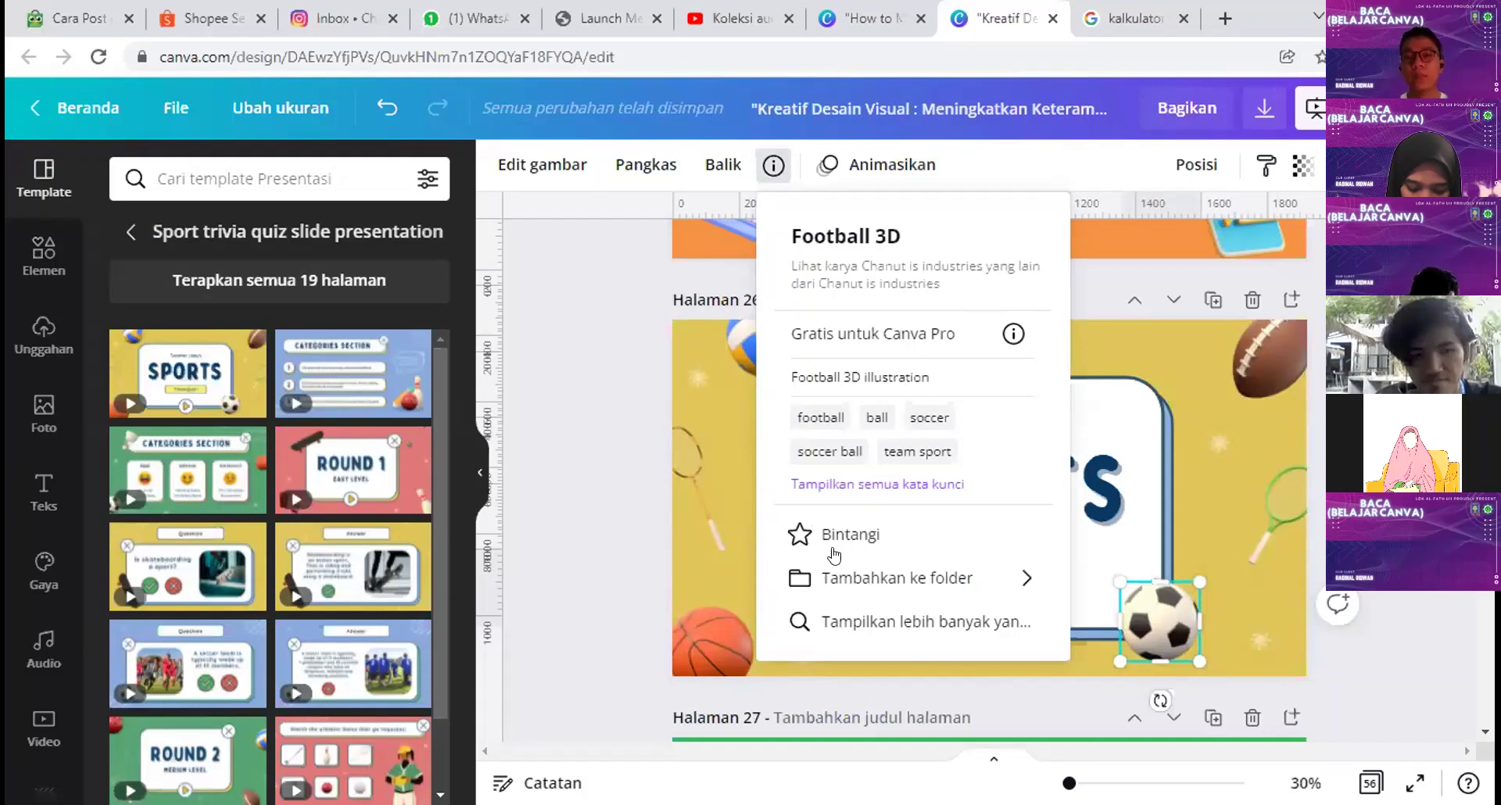
click(871, 536)
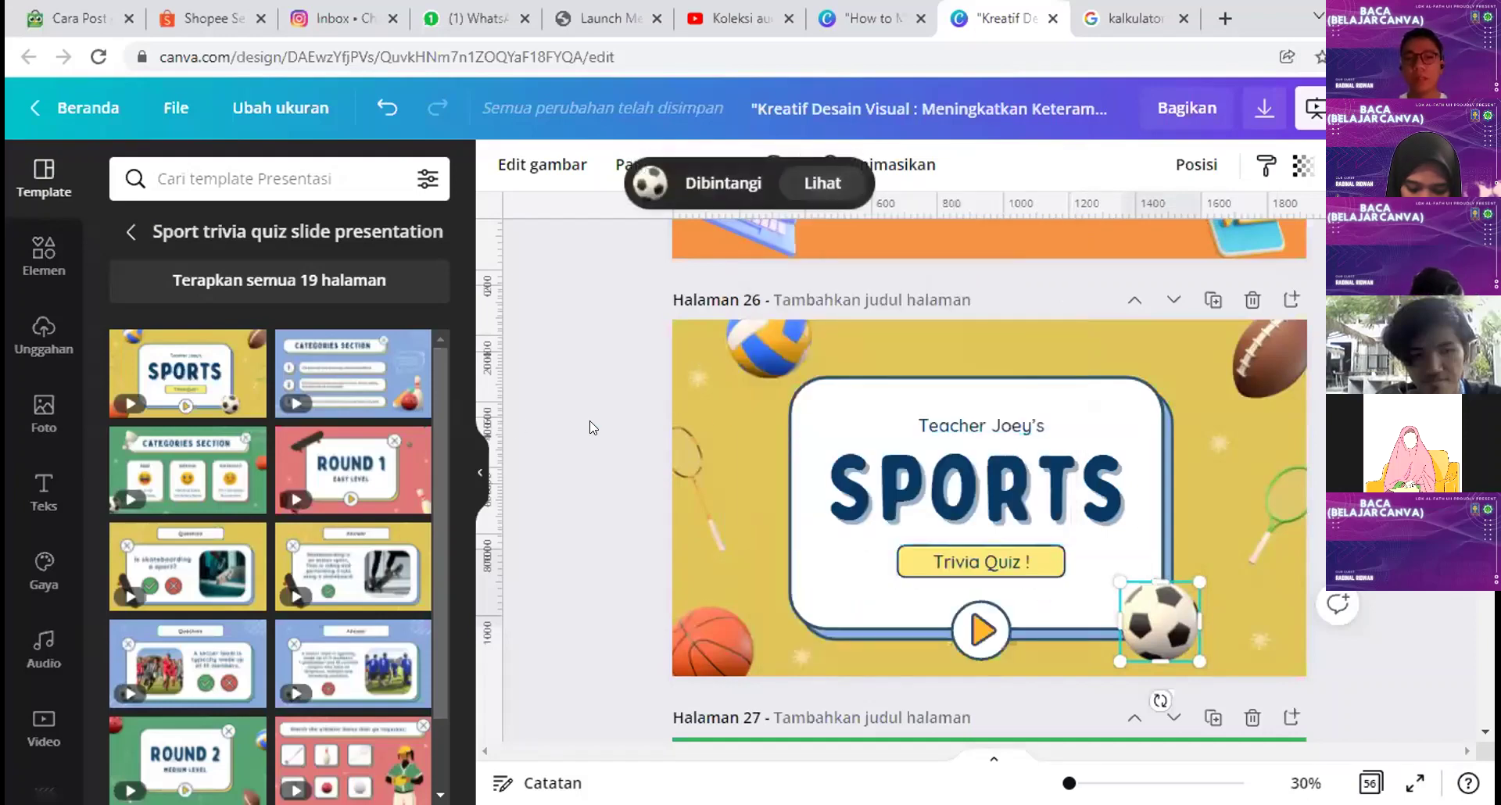
click(592, 427)
scroll(23, 446, down, 3)
click(35, 663)
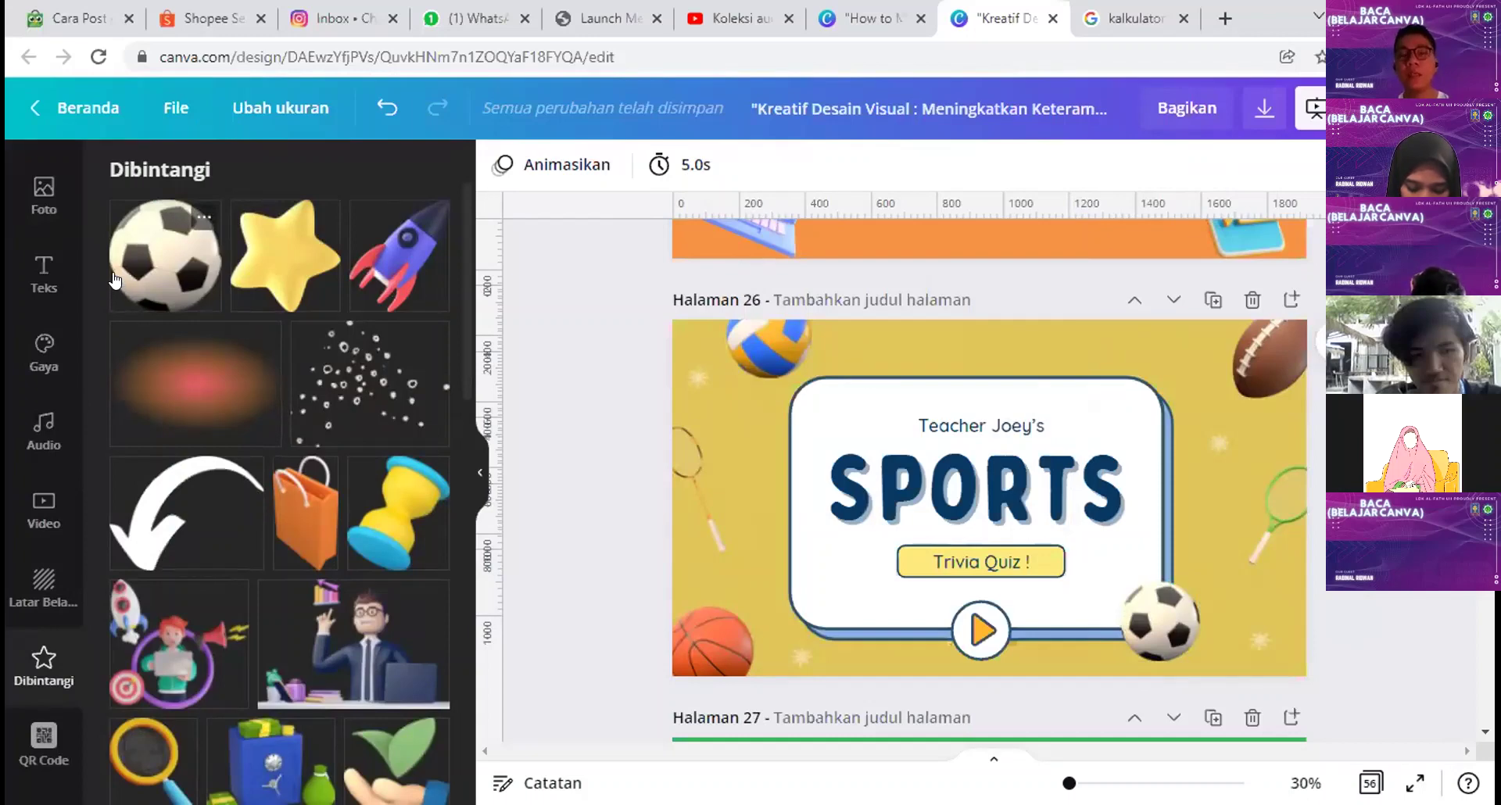
scroll(81, 552, down, 3)
Step: Delete page 26 with the SPORTS title slide and open a new blank browser tab
click(81, 552)
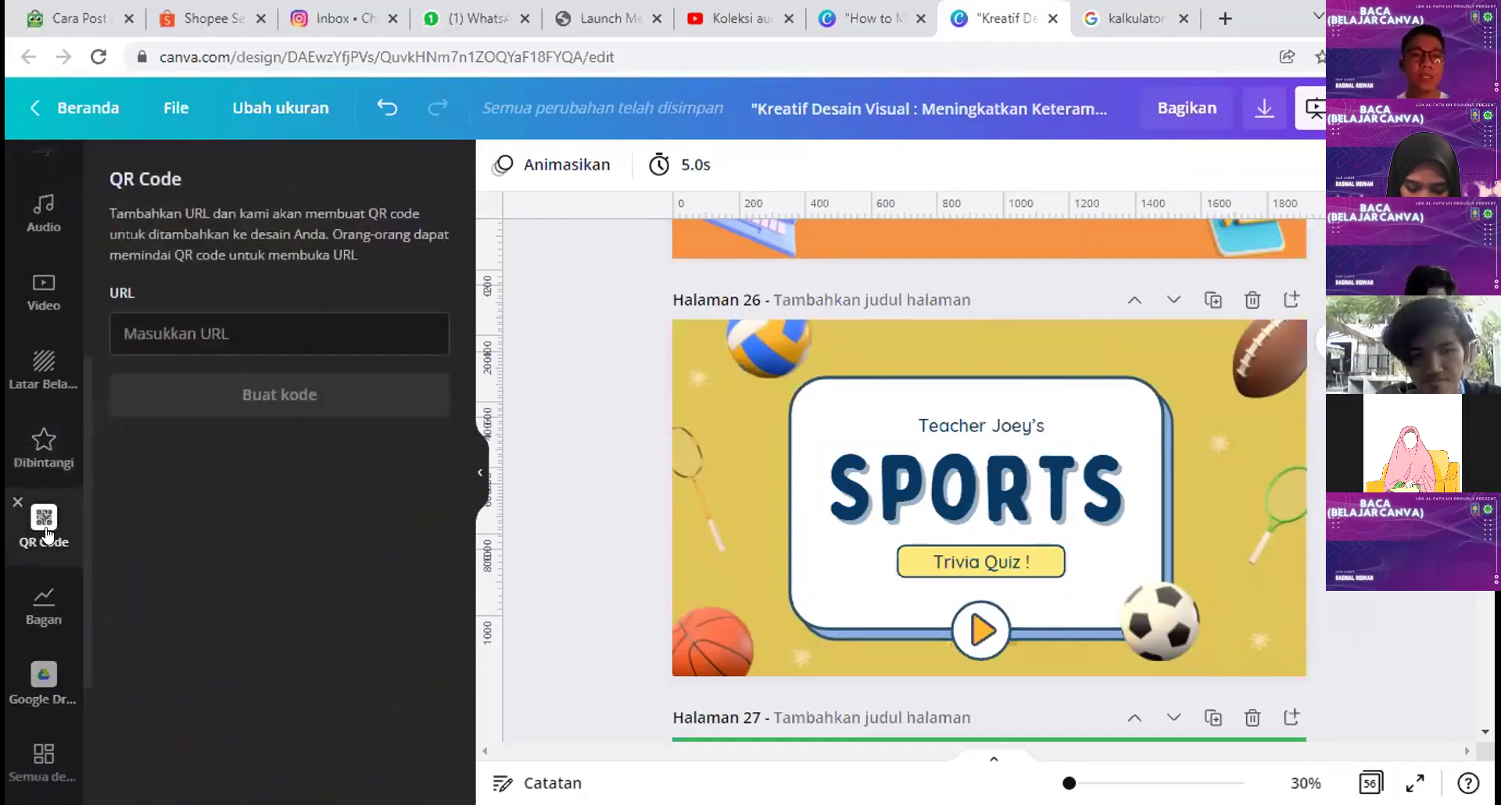
click(1254, 300)
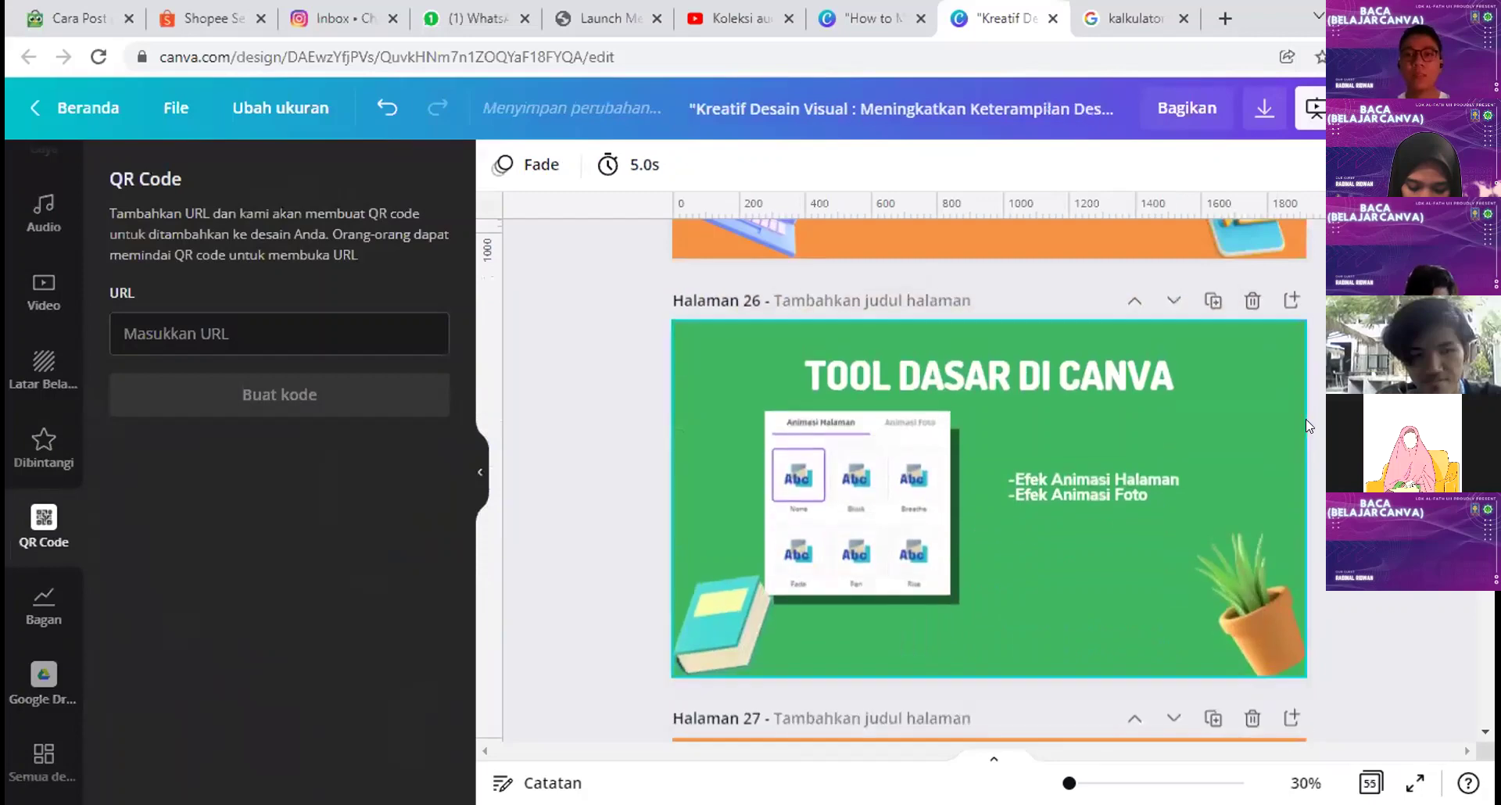
scroll(1304, 407, up, 3)
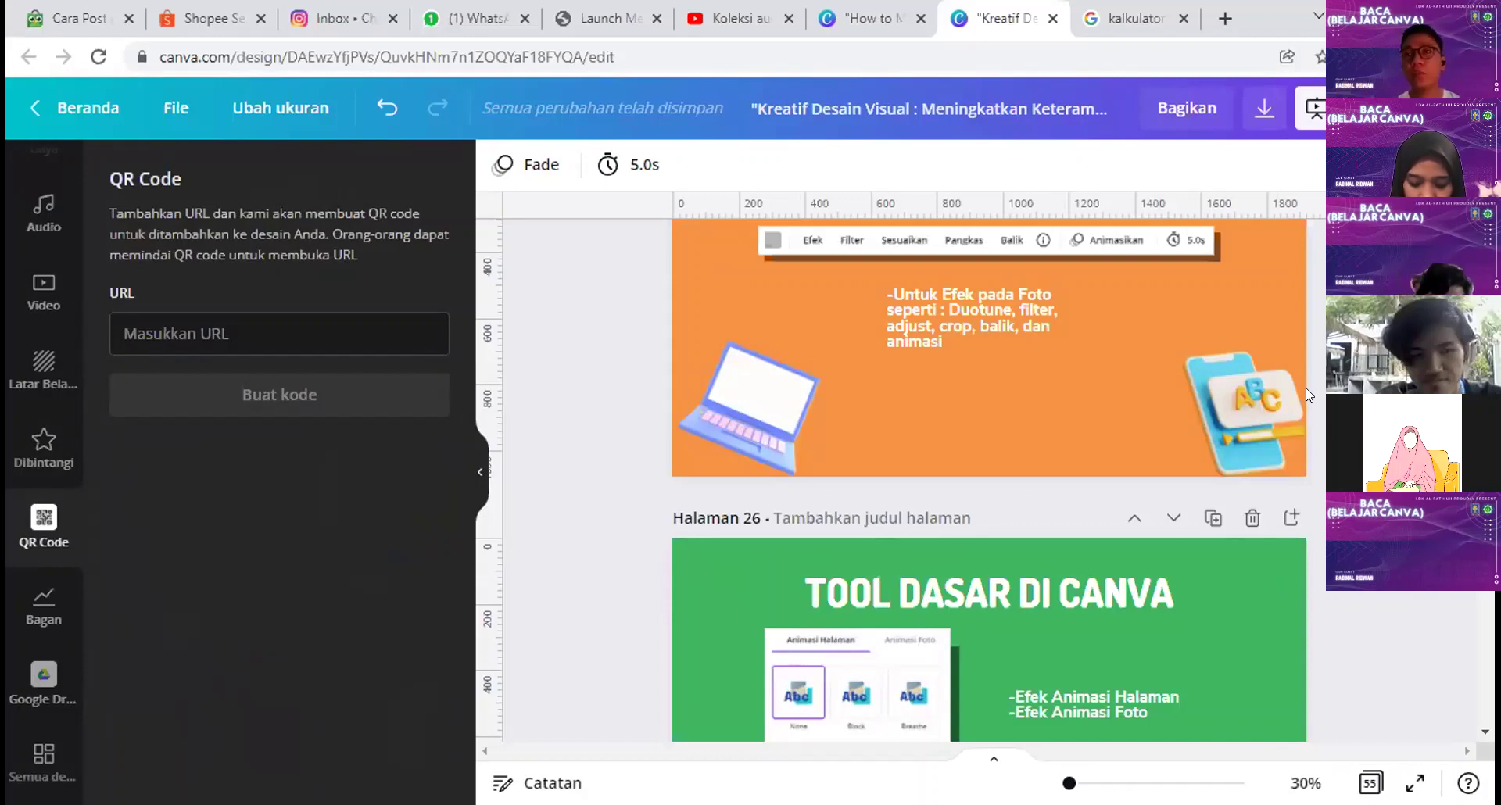
click(1225, 18)
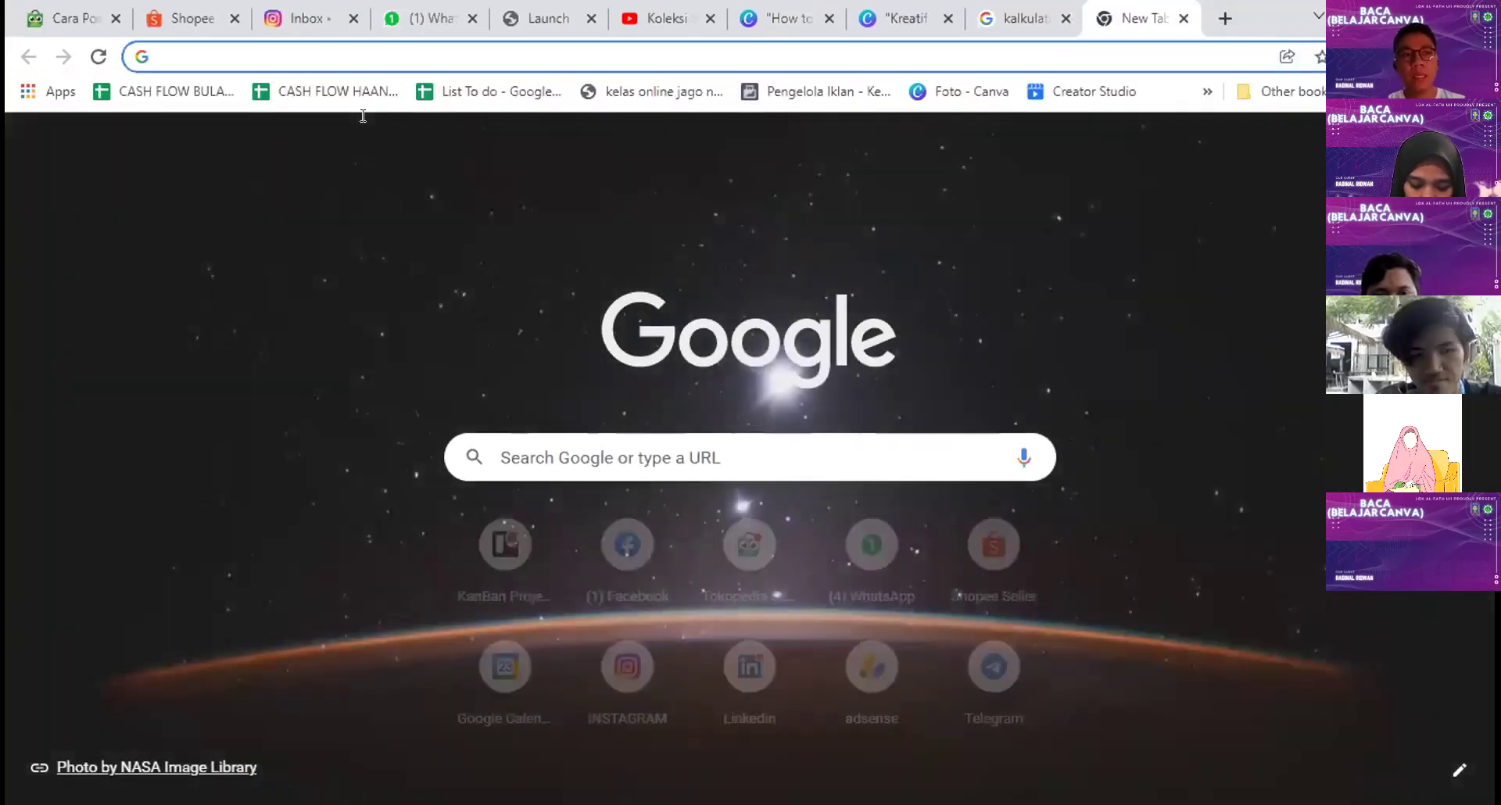
Step: Search Google for 'whatsapp link' and open the sponsored mywa.link result
text(whatsapp link)
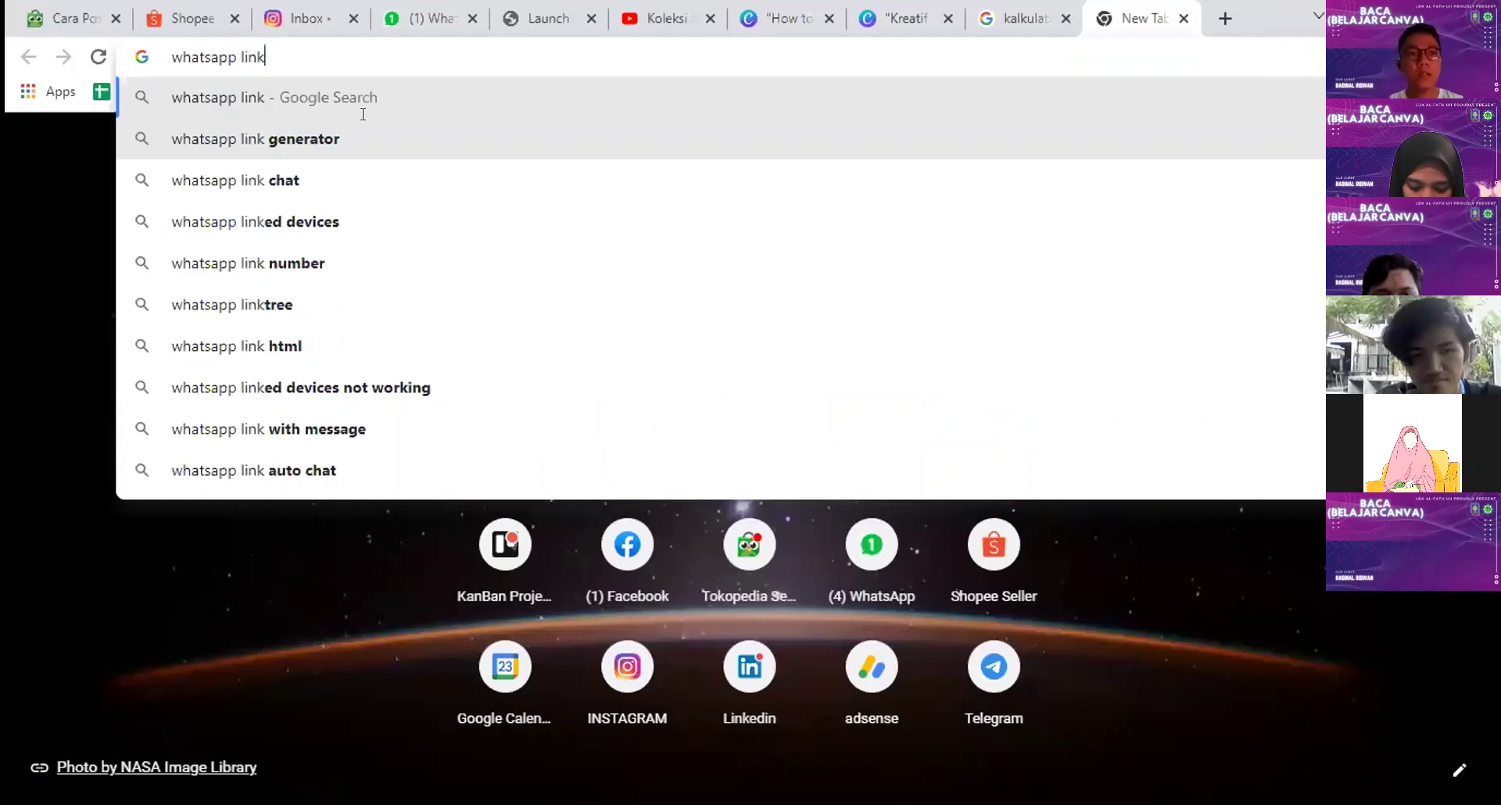
click(311, 137)
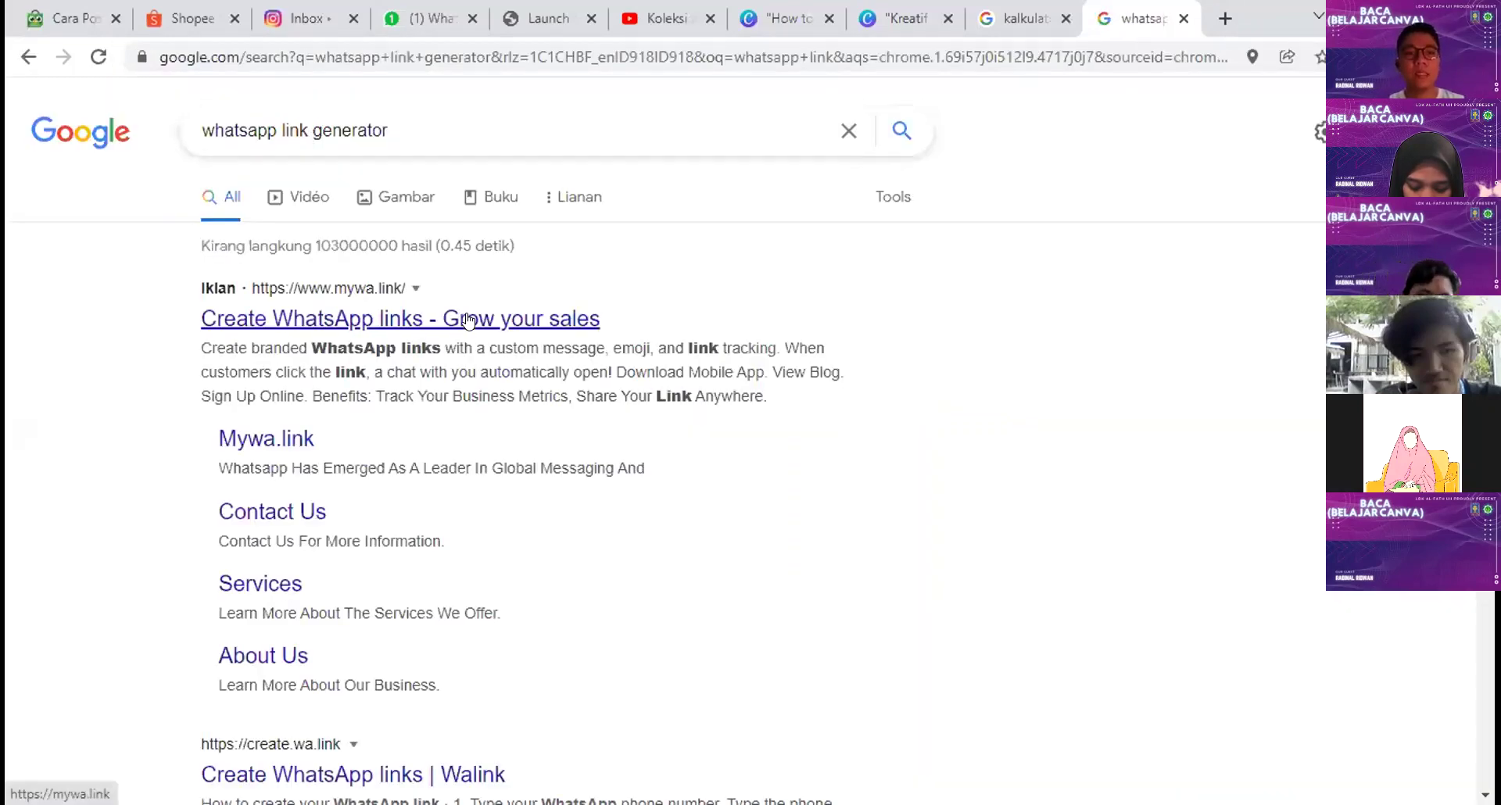
click(263, 314)
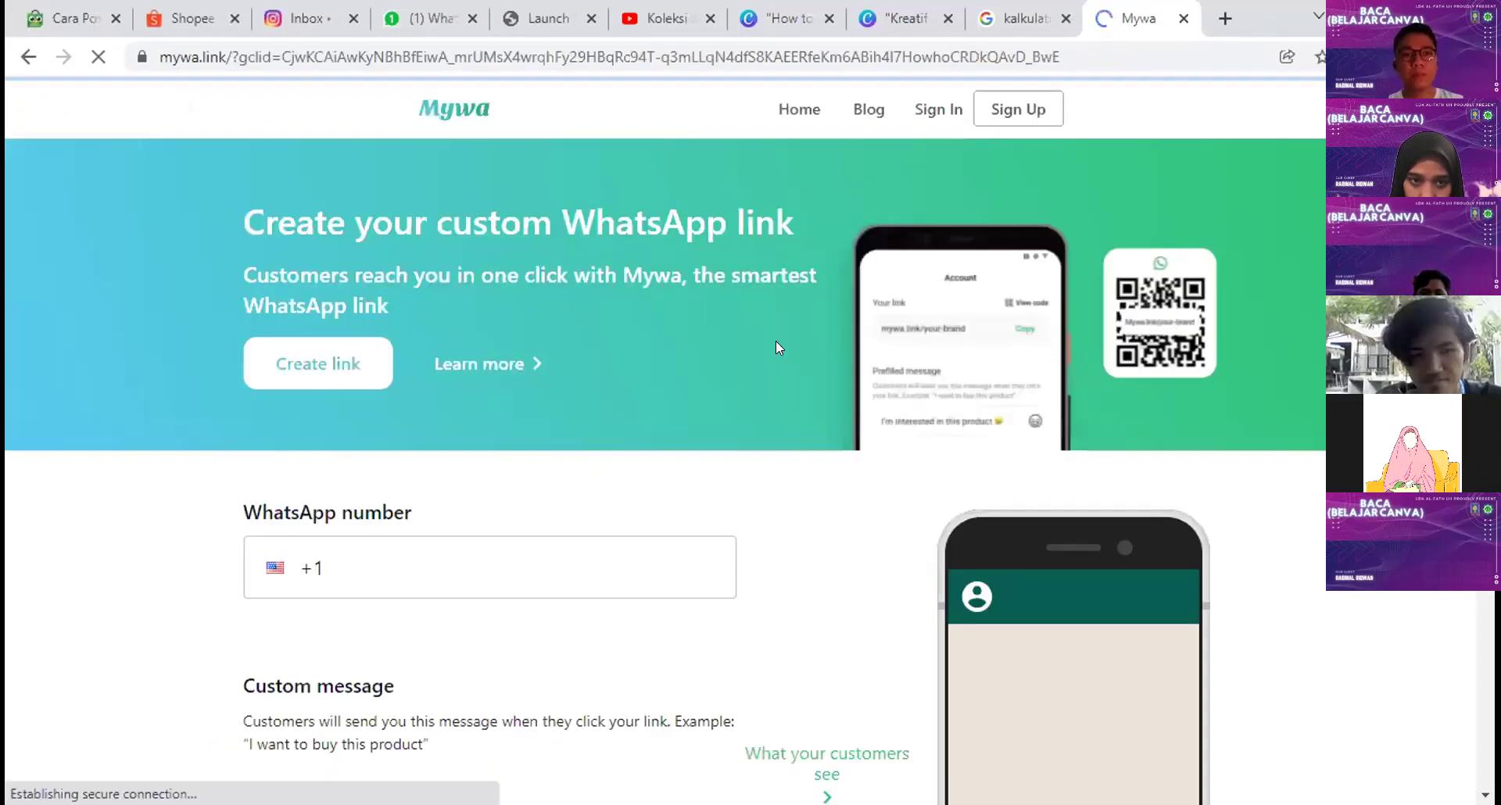
scroll(436, 329, down, 3)
Step: Enter the WhatsApp number and message 'Assalamualaikum saya ingin belajar desain', then generate and copy the link
click(437, 329)
key(BackSpace)
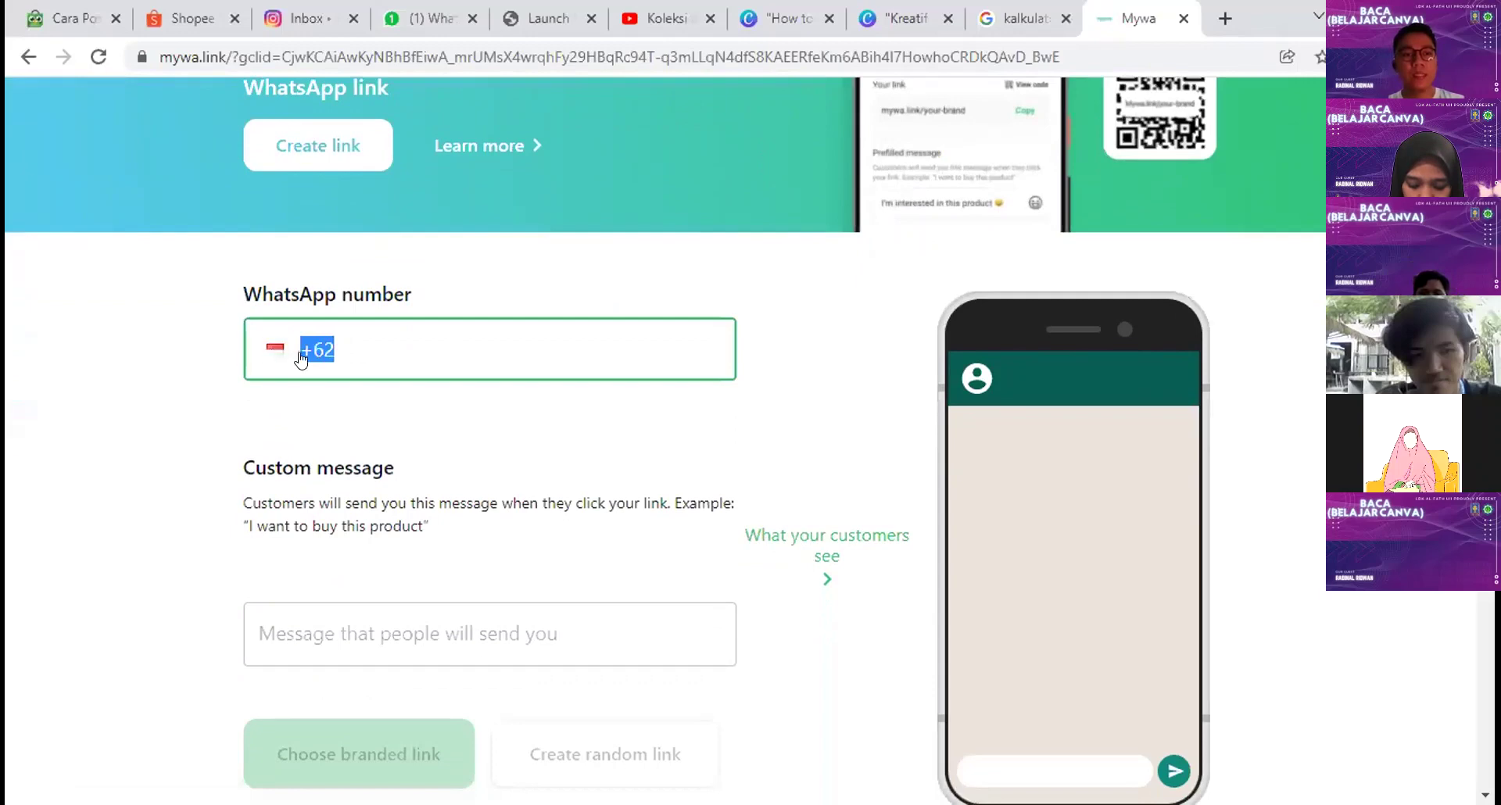
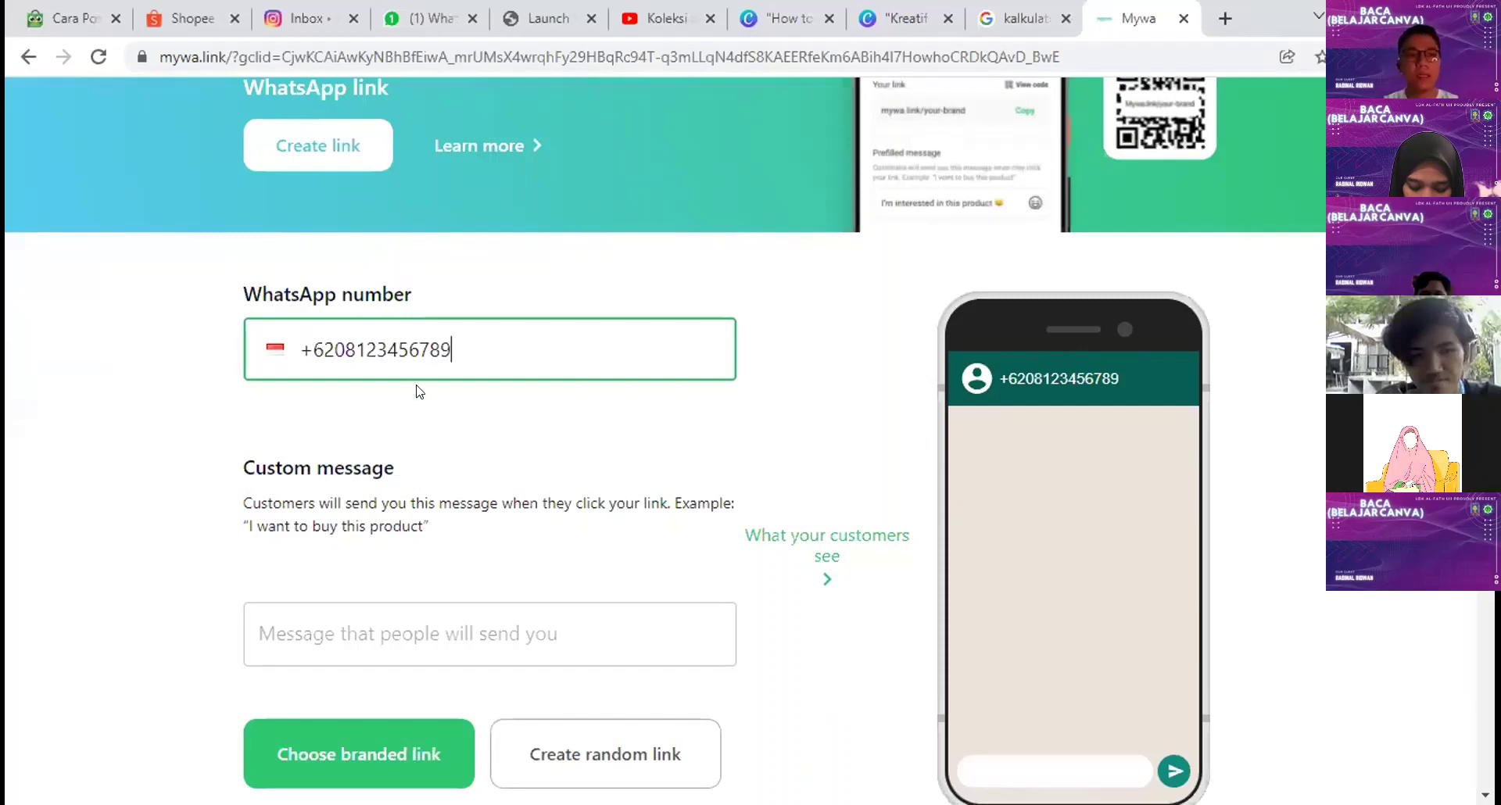
scroll(418, 391, down, 3)
click(455, 429)
text(Ass)
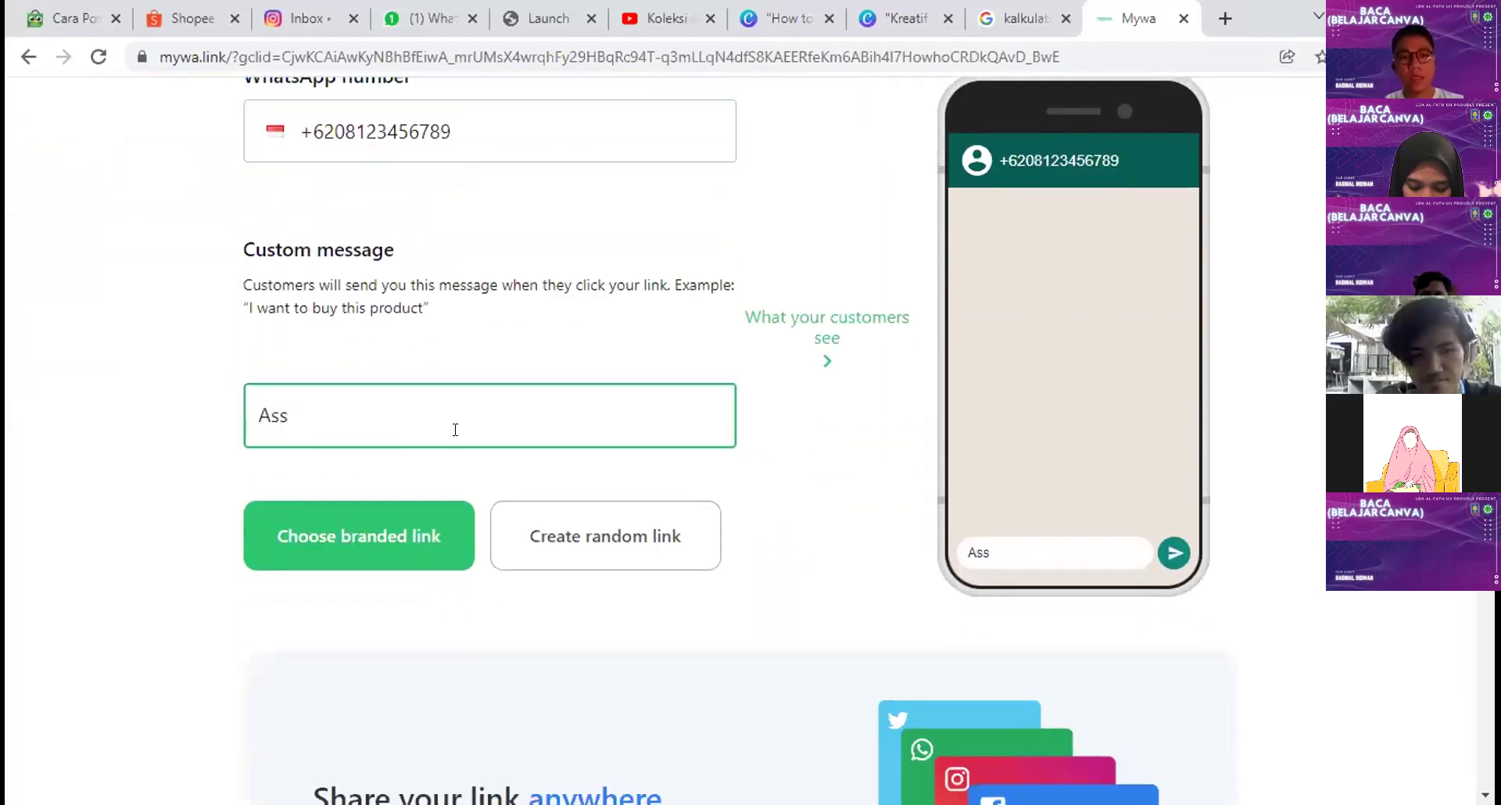
text(alamualaikum saya i)
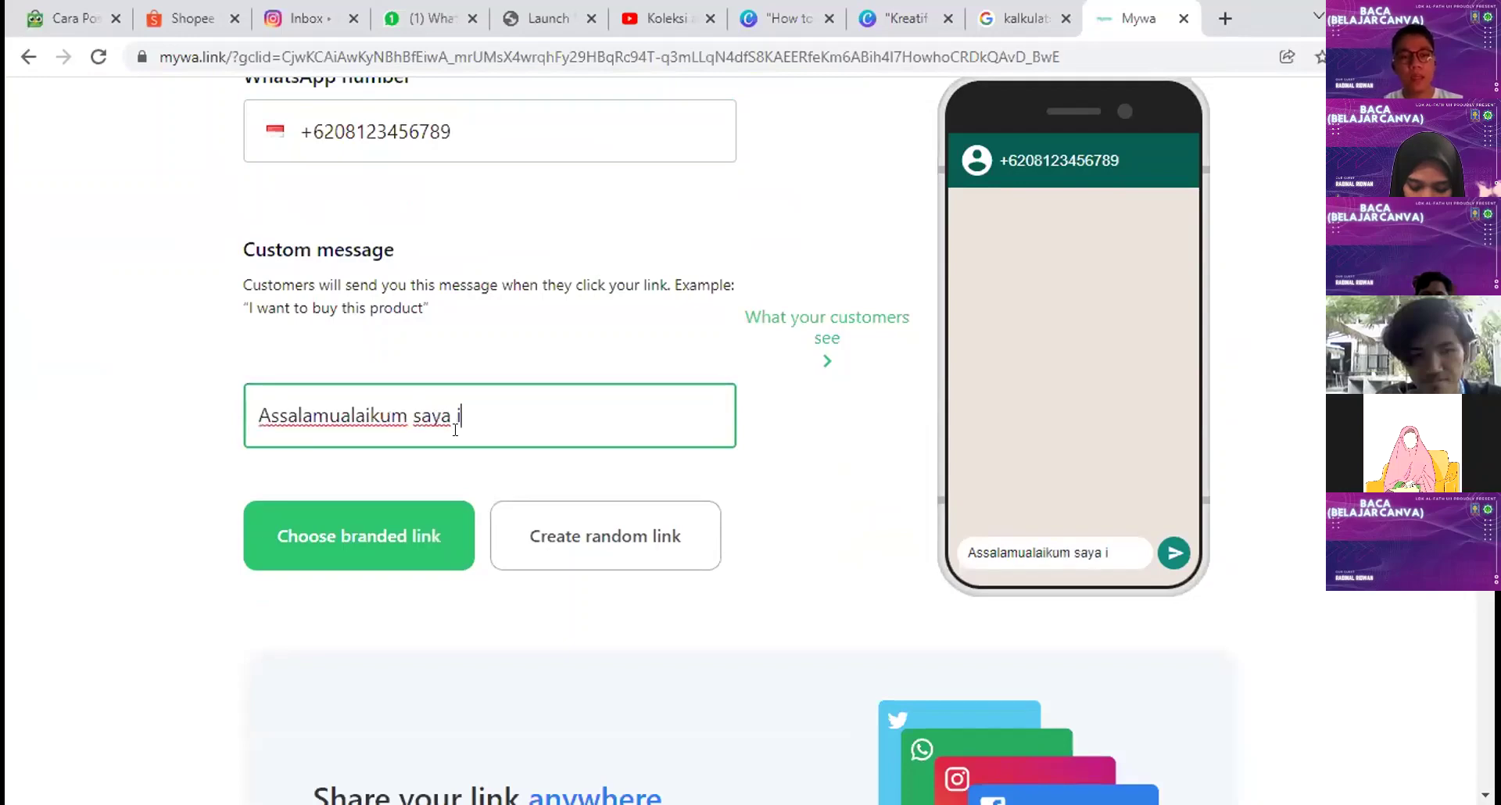
text(ngin belajar )
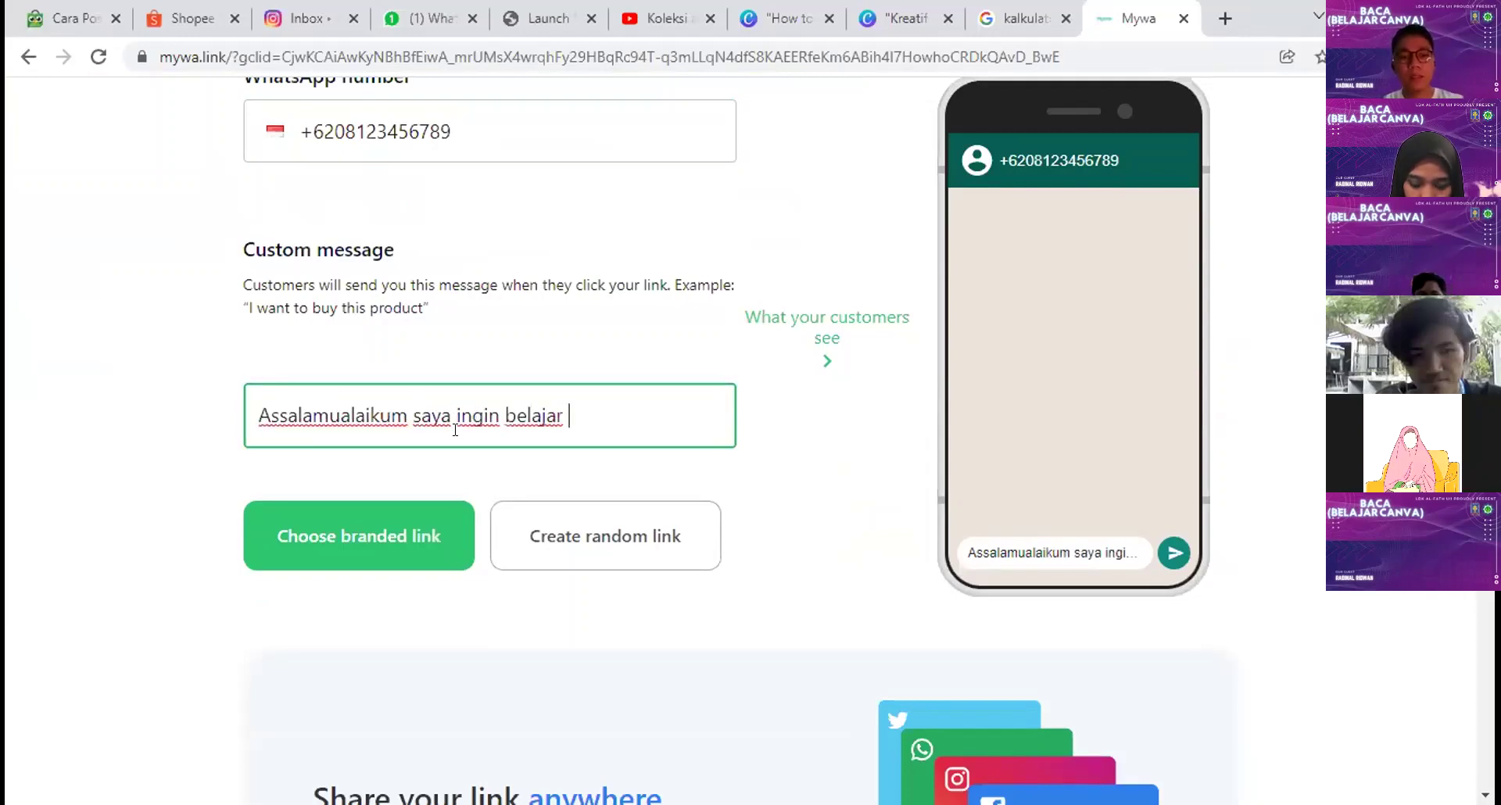
text(desain)
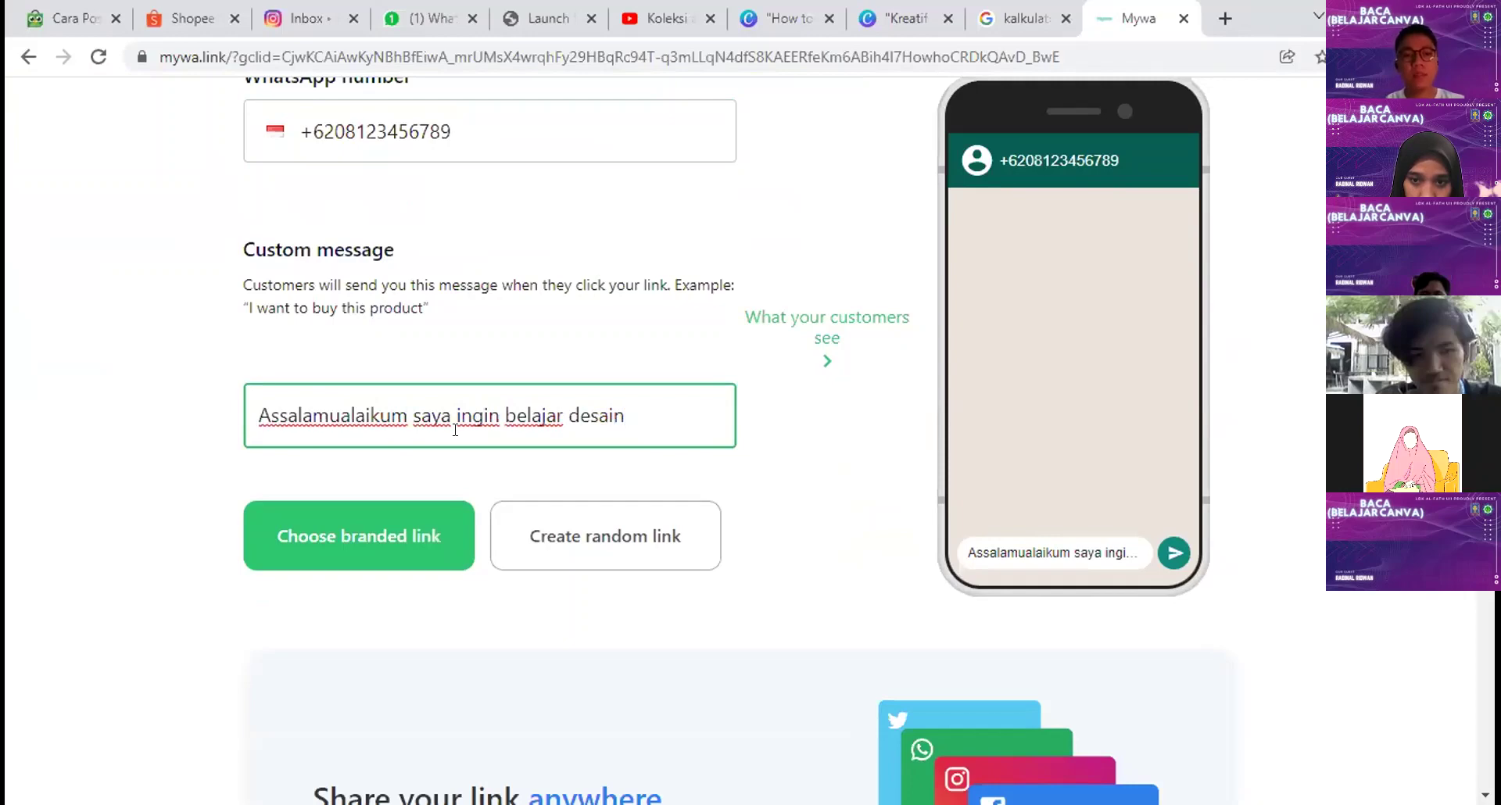
scroll(327, 500, down, 2)
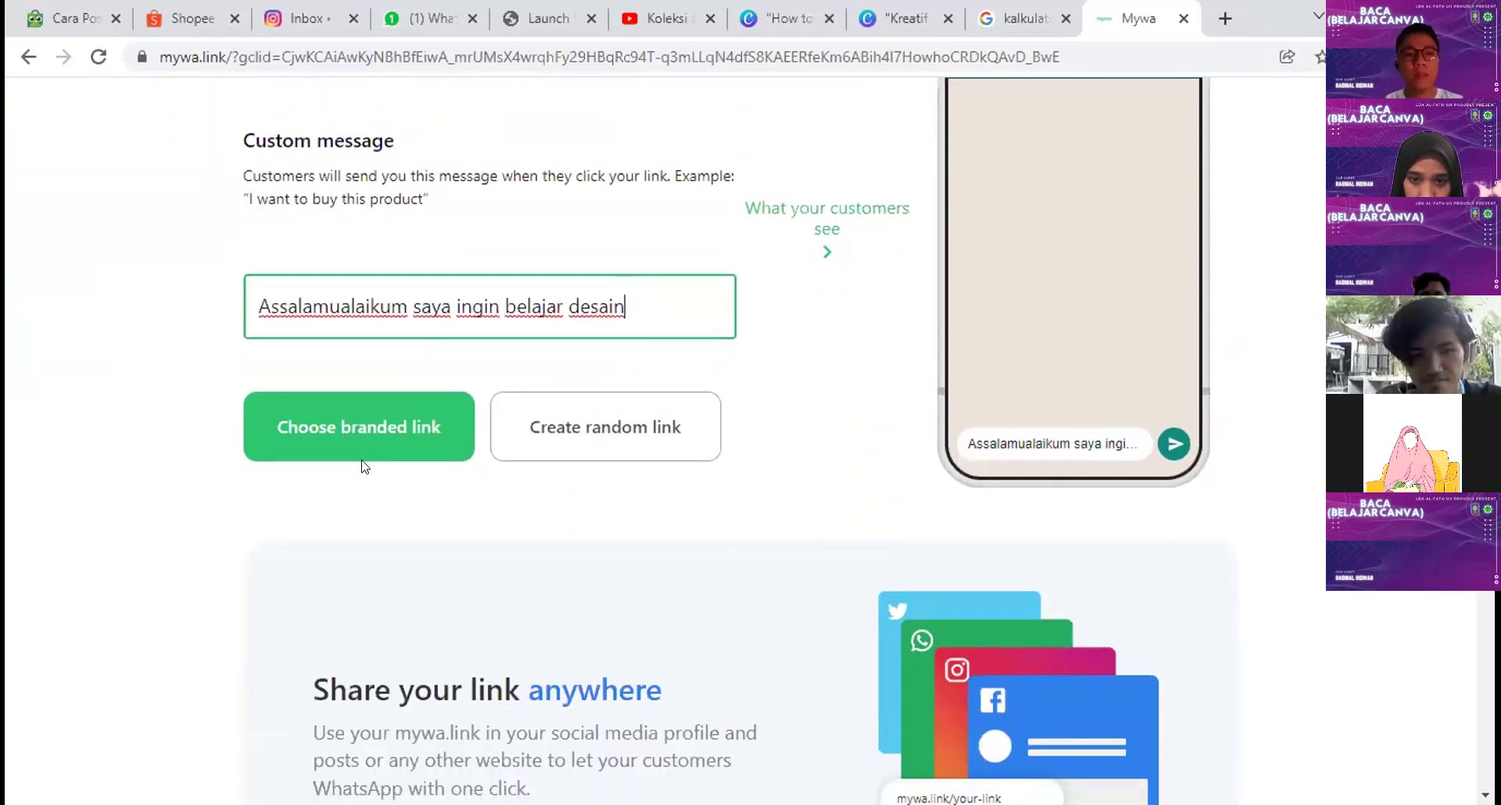
click(613, 445)
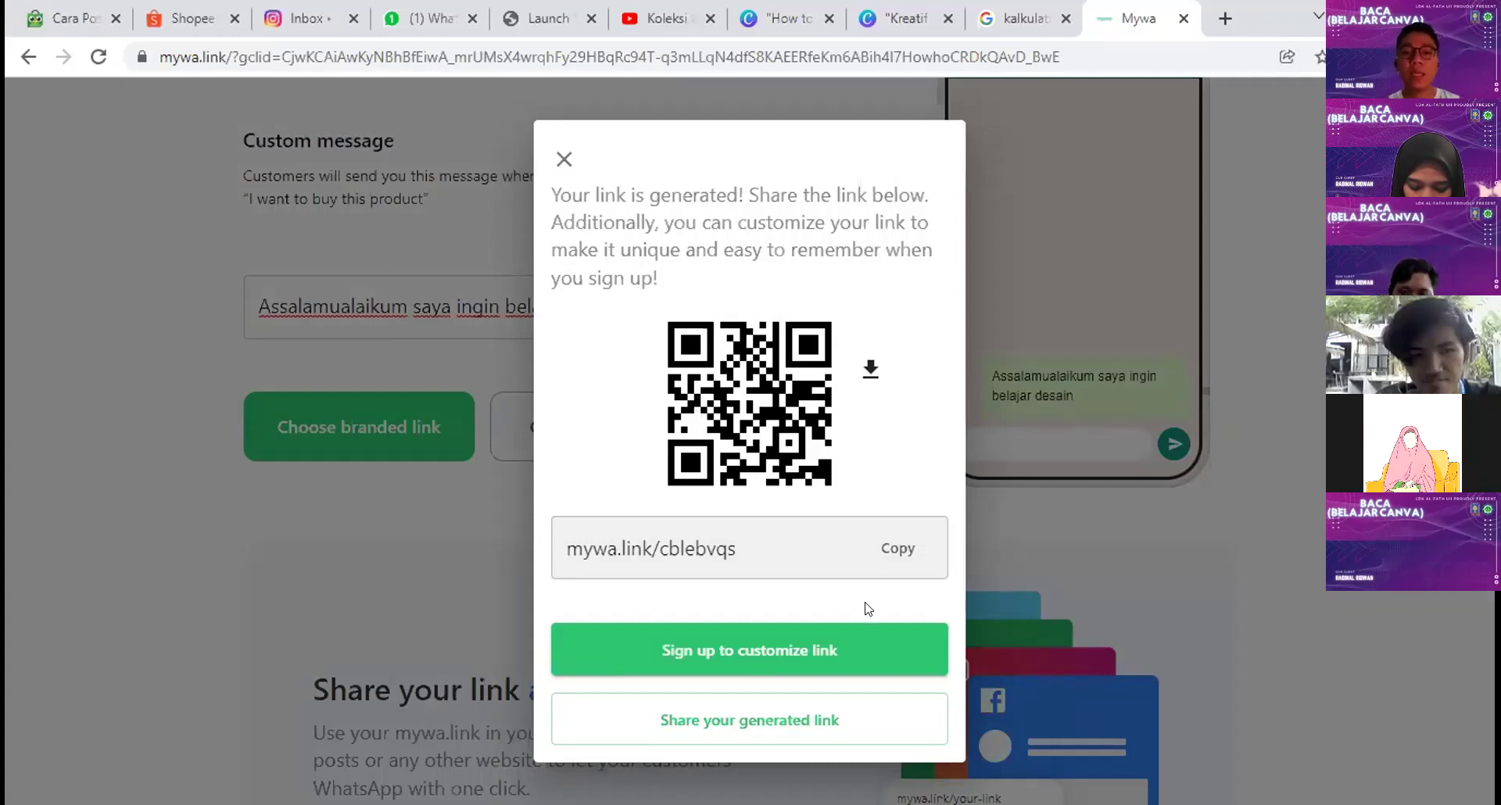
click(899, 551)
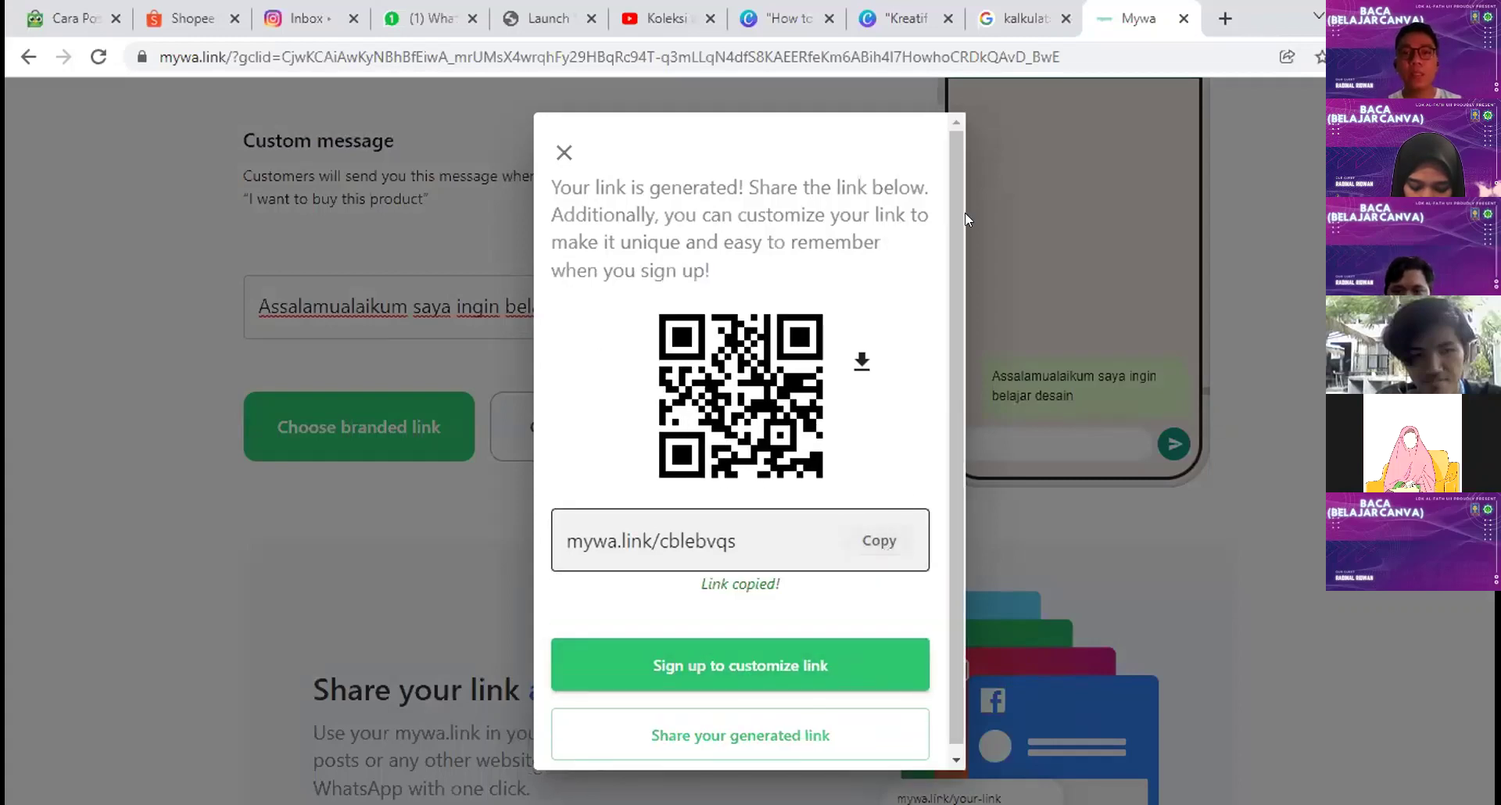
Step: Generate a QR code from the pasted Mywa link, move and enlarge it, then delete it
click(903, 17)
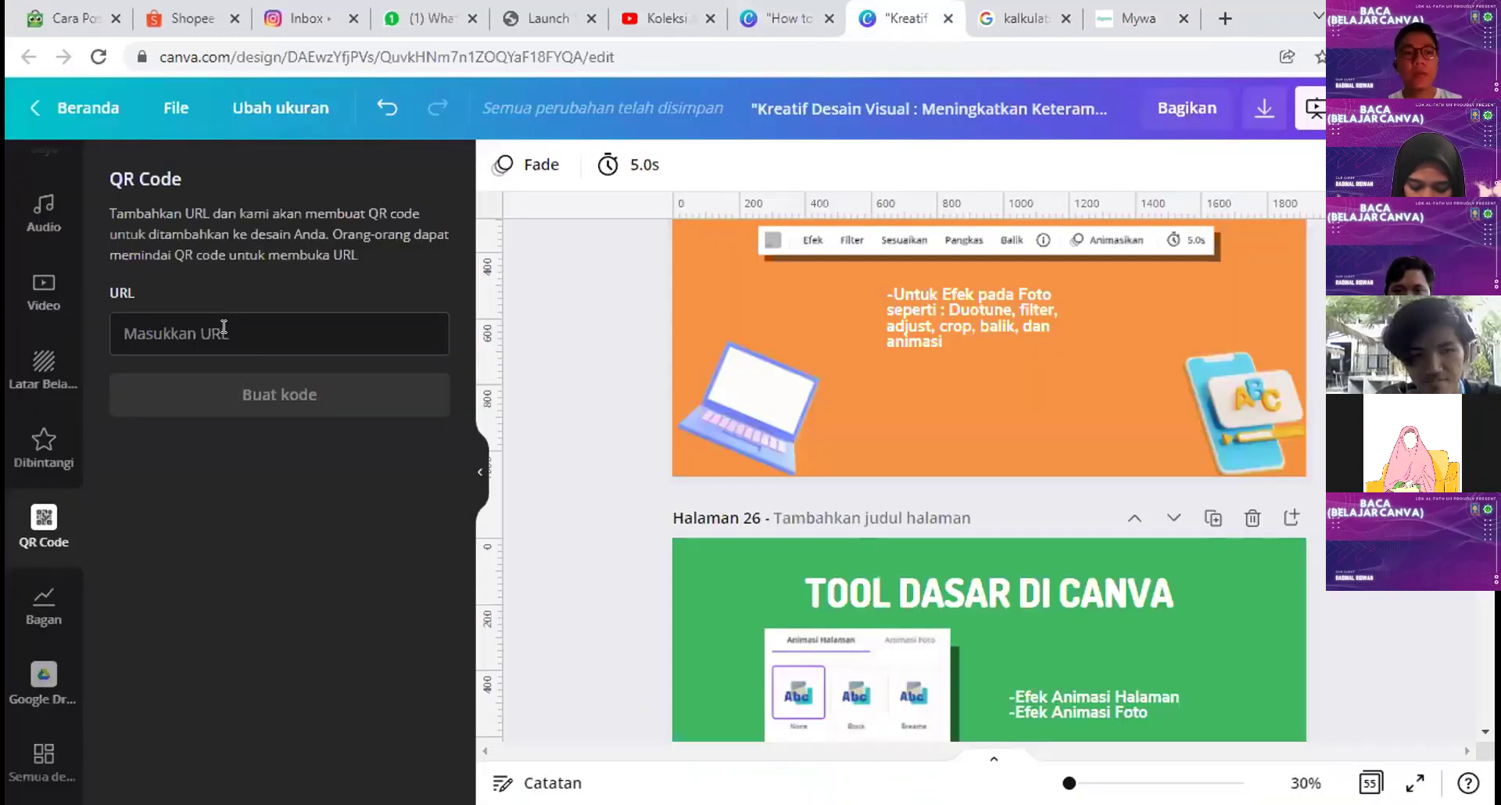
click(230, 328)
key(ctrl+v)
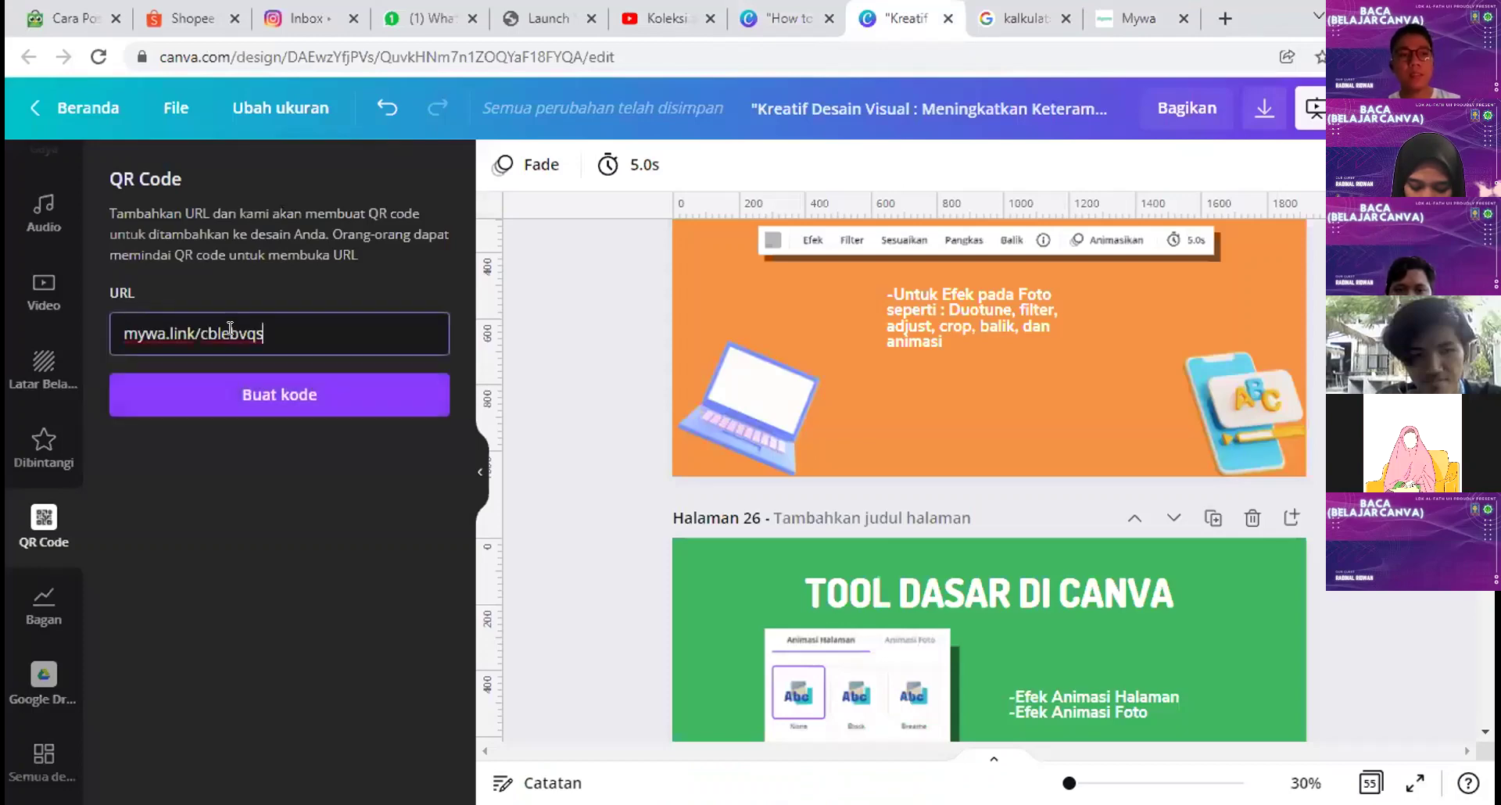
click(226, 398)
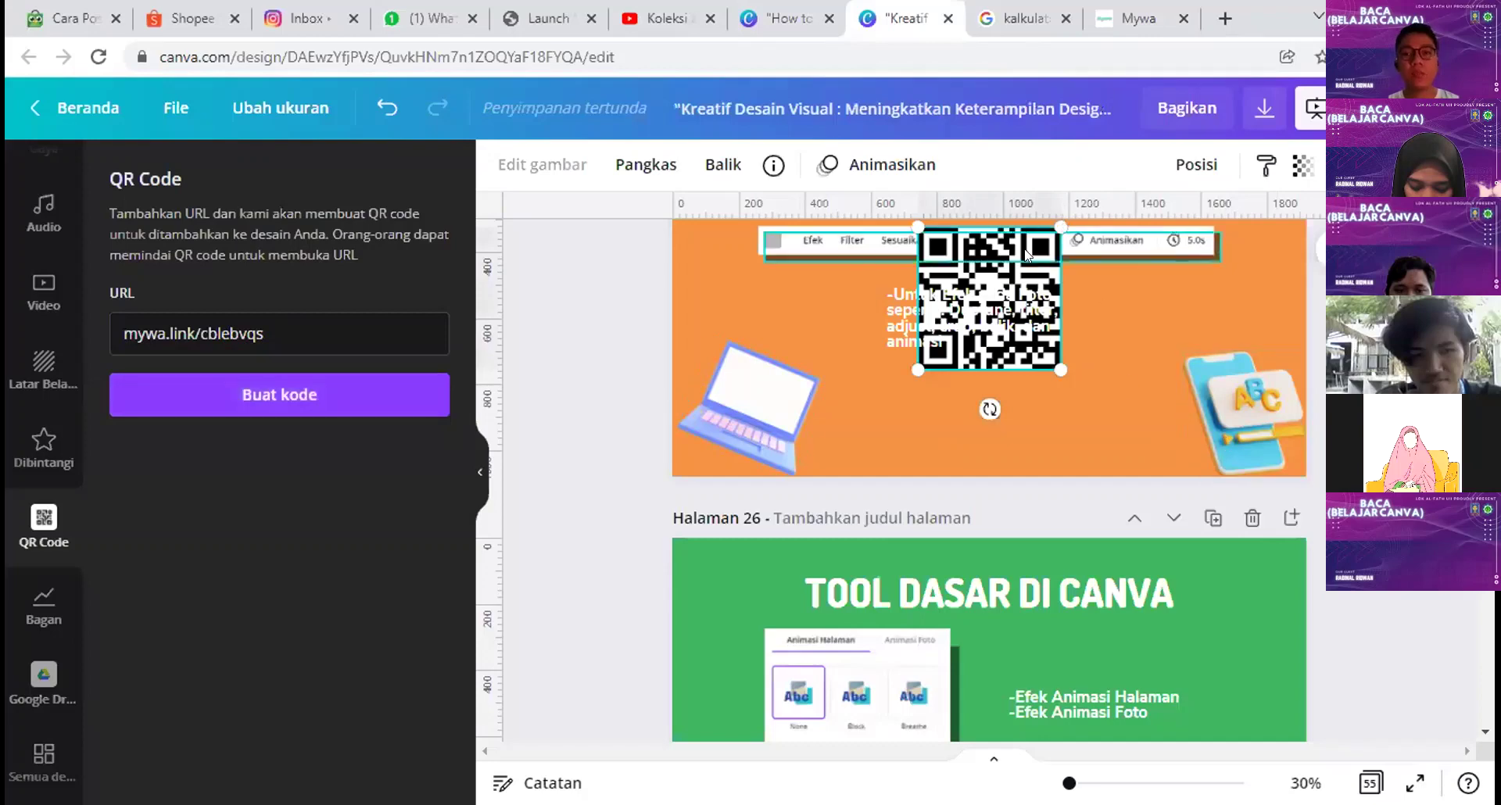
drag(1016, 297, 1106, 411)
drag(1189, 327, 1240, 270)
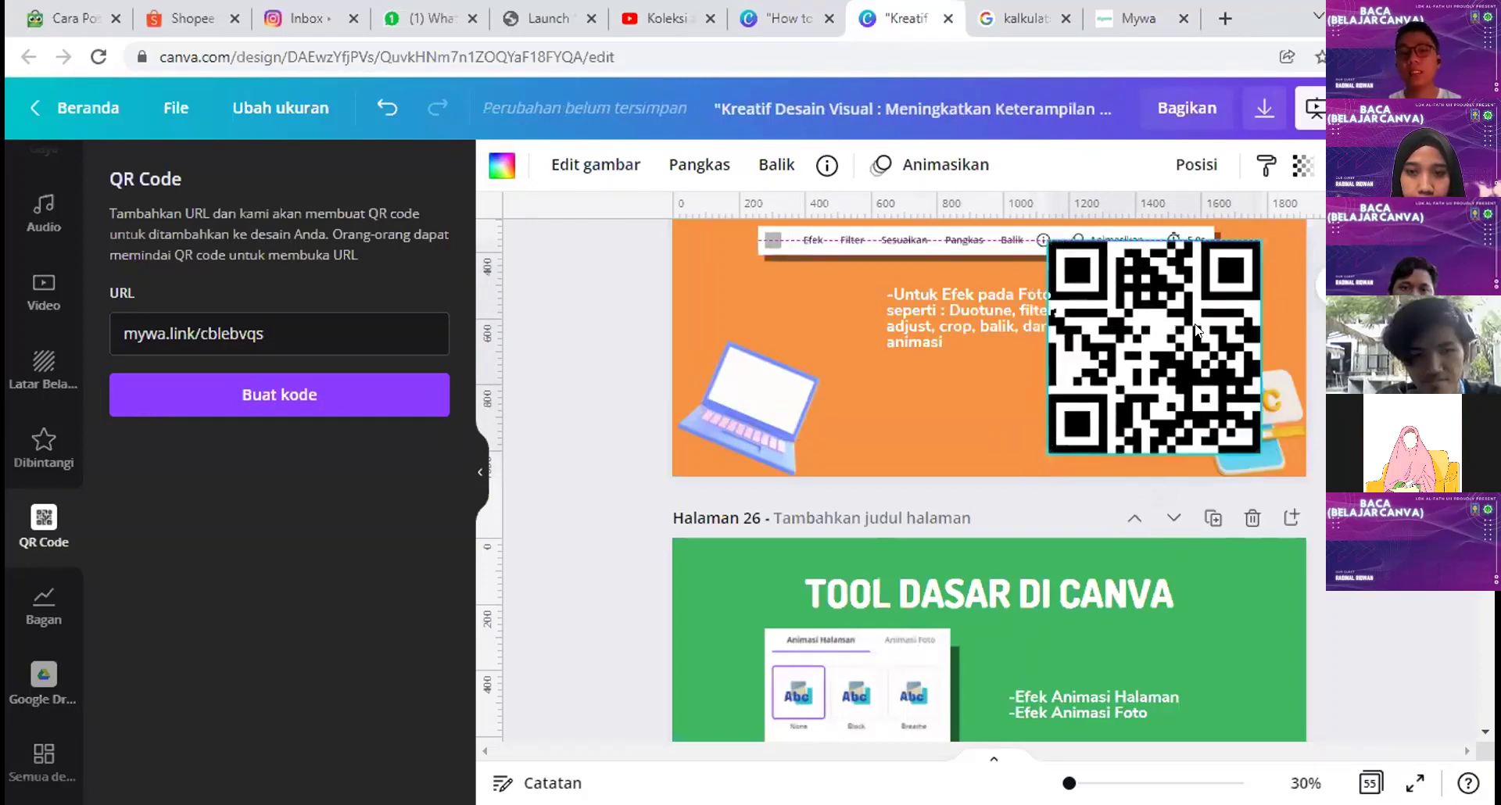
key(Delete)
scroll(1289, 571, up, 5)
Step: Add a pie chart and a scatter chart to the green slide and reposition them
click(43, 610)
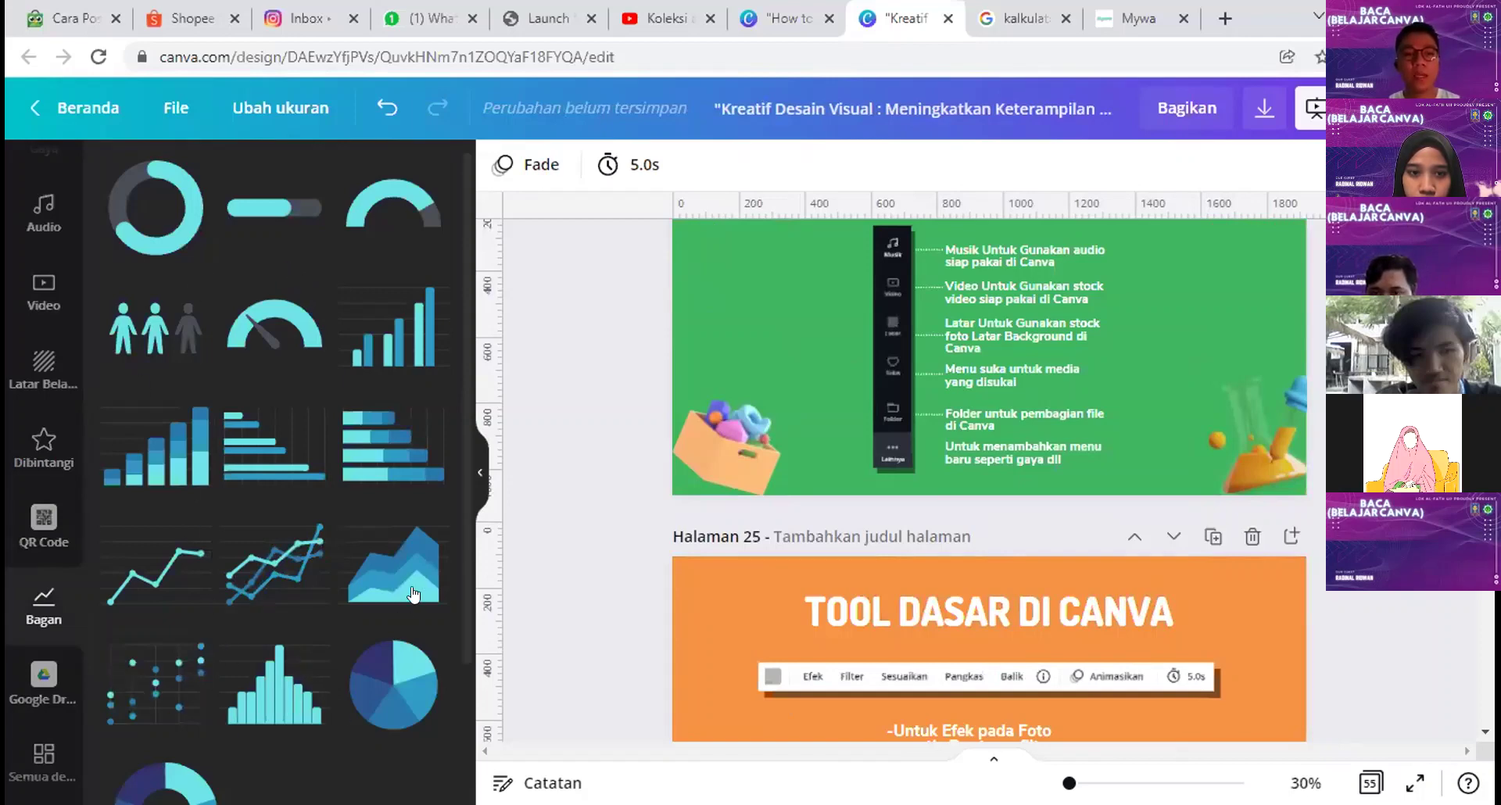
scroll(428, 514, down, 3)
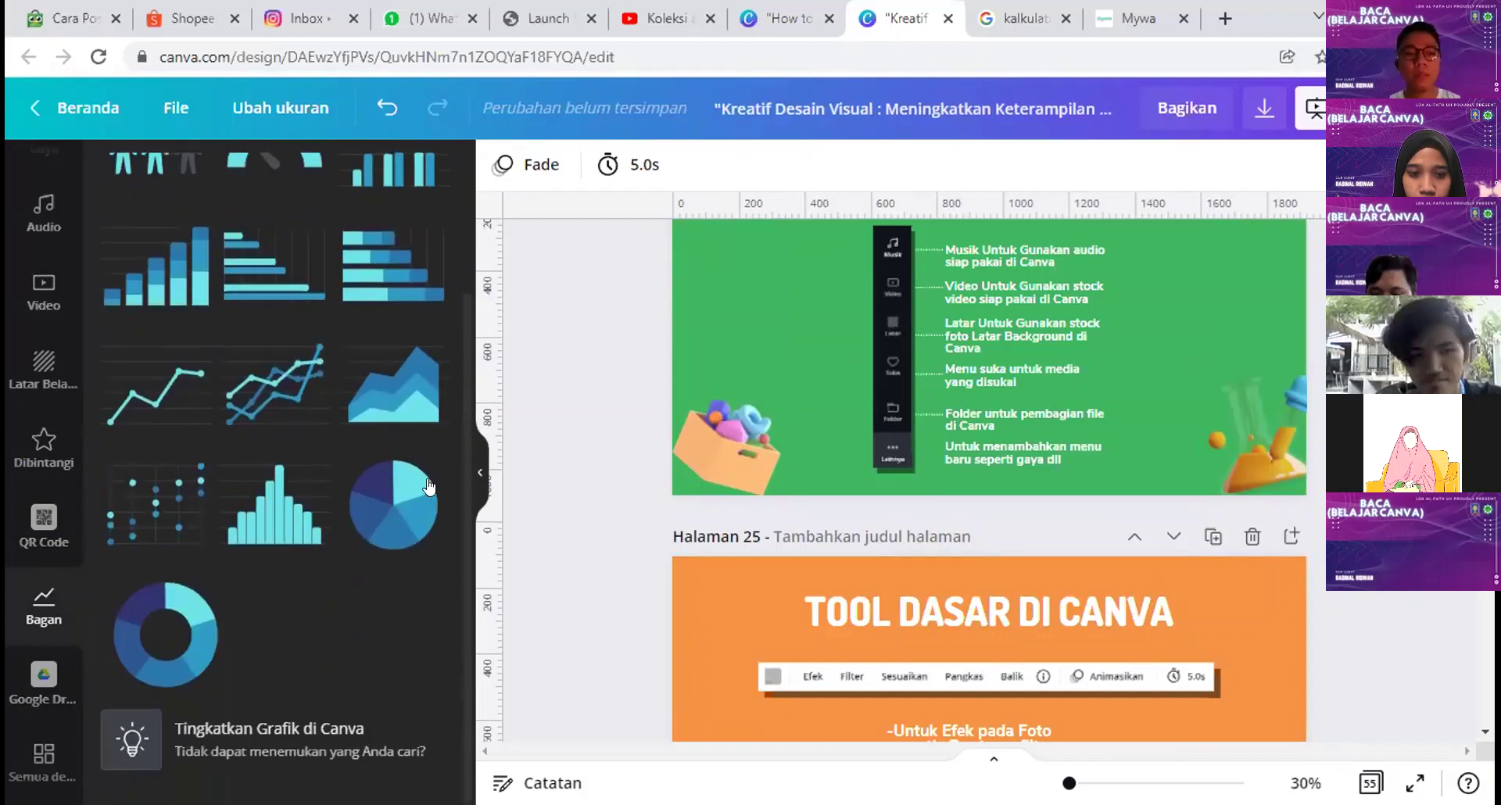
click(386, 490)
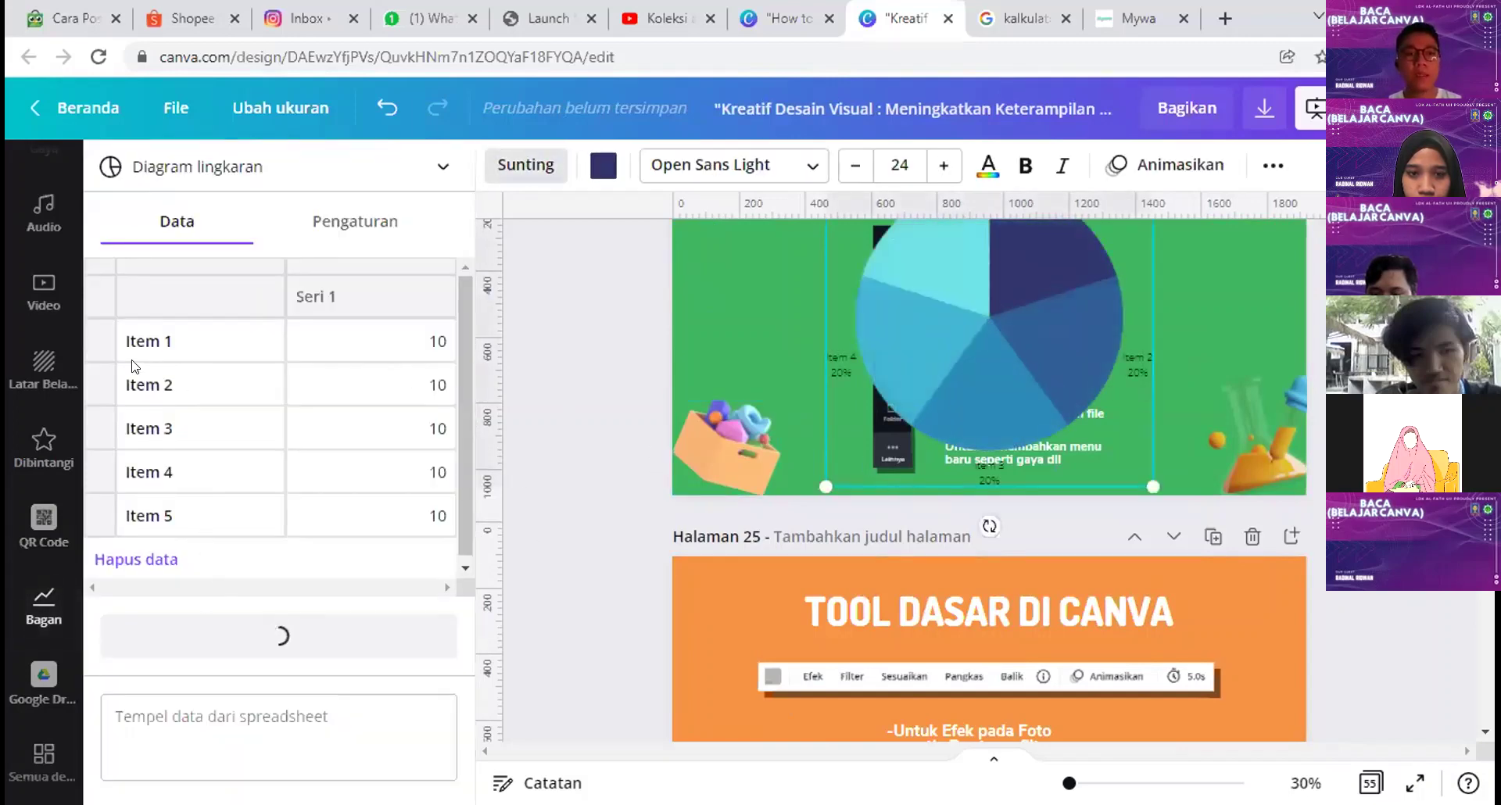
click(43, 600)
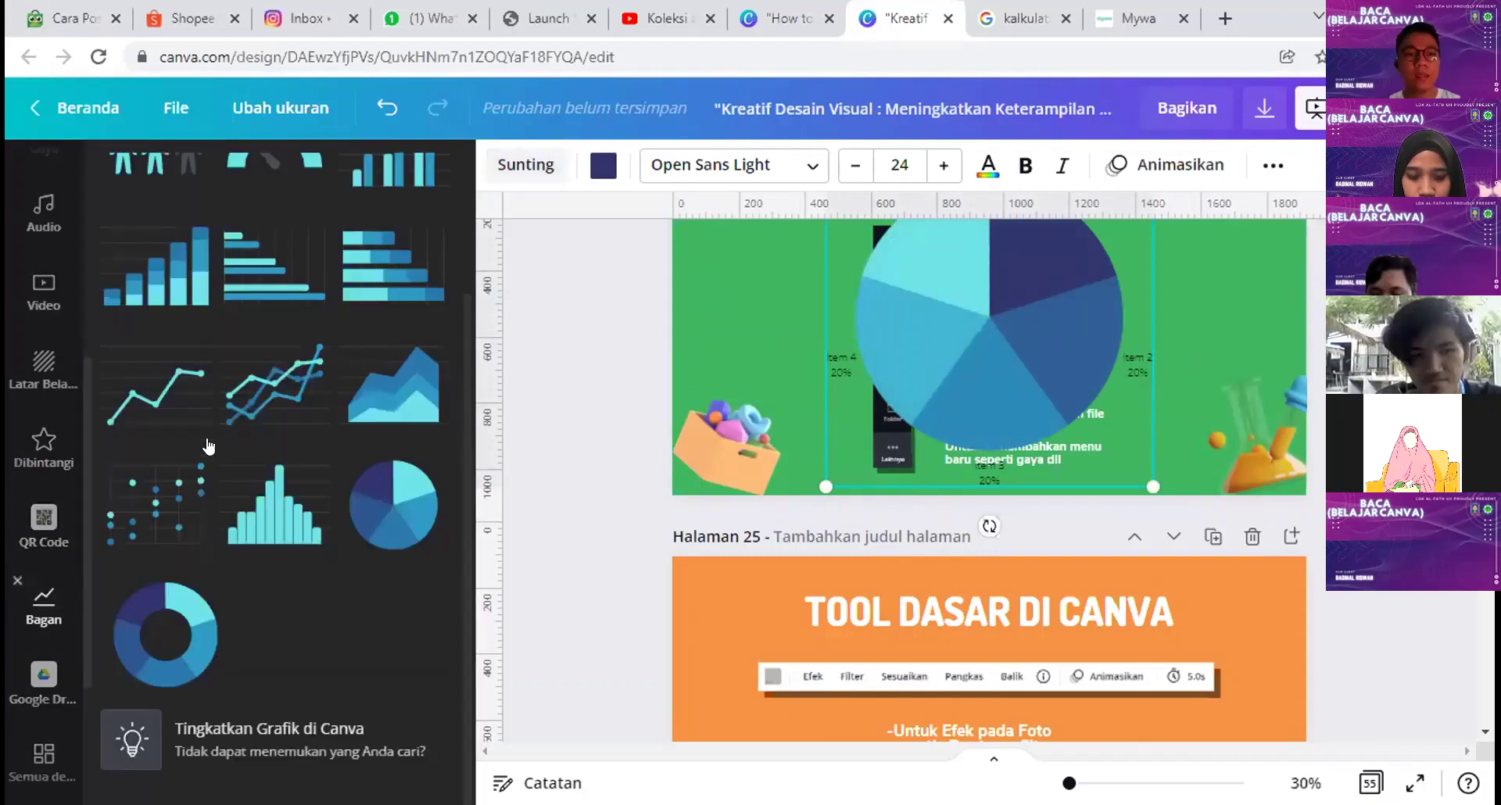
click(142, 513)
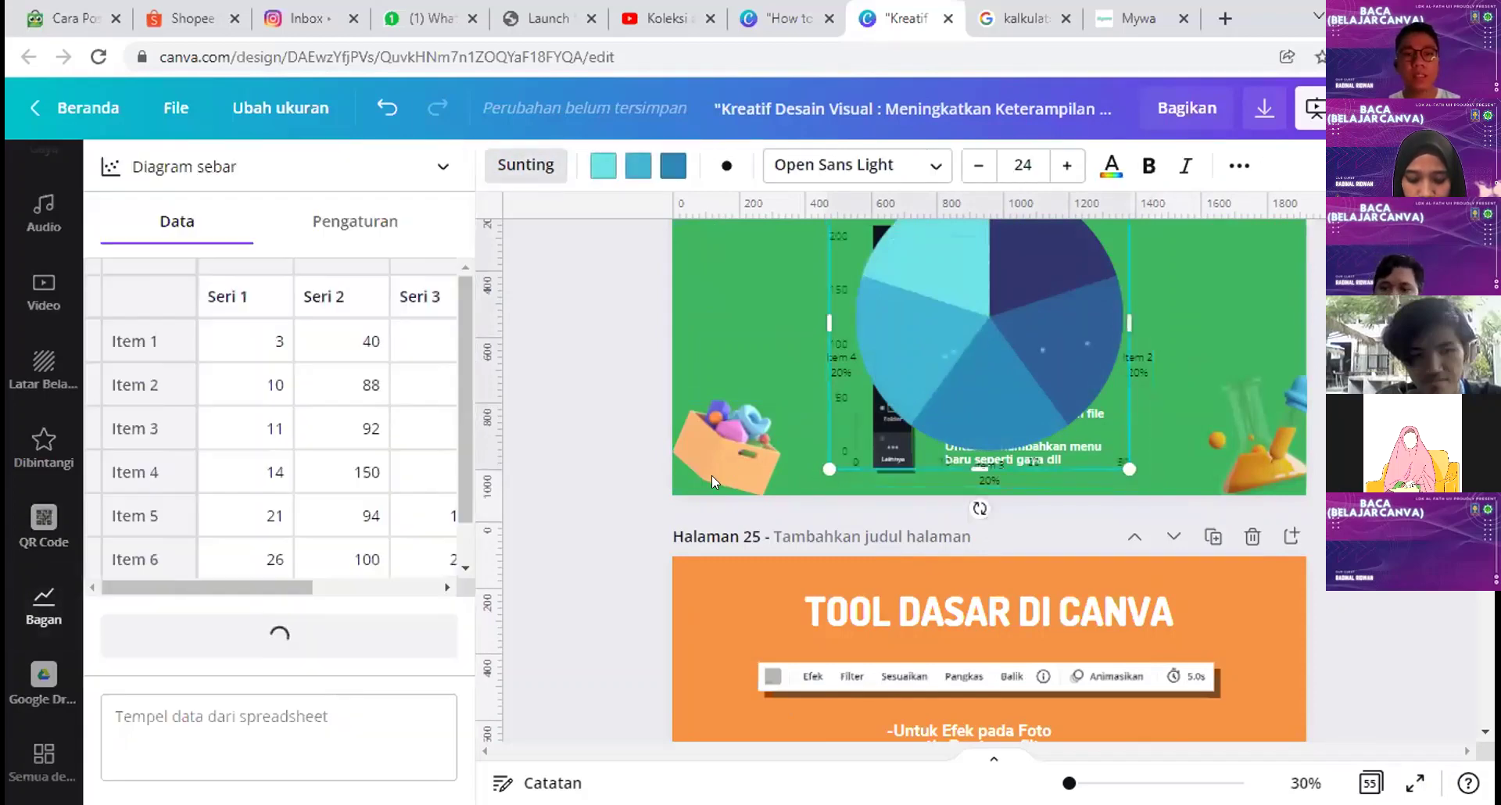
drag(875, 350, 991, 348)
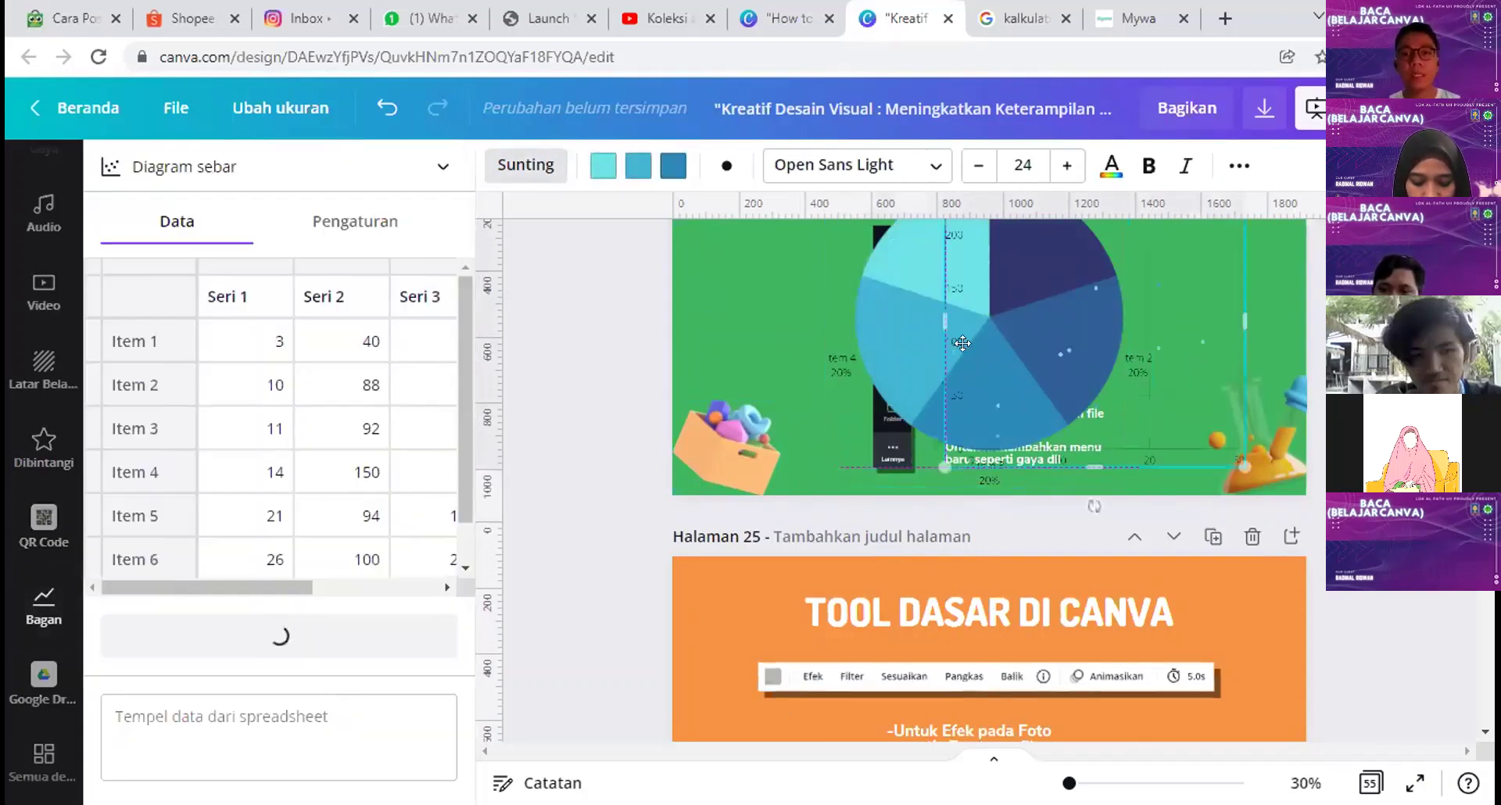
drag(887, 314, 728, 339)
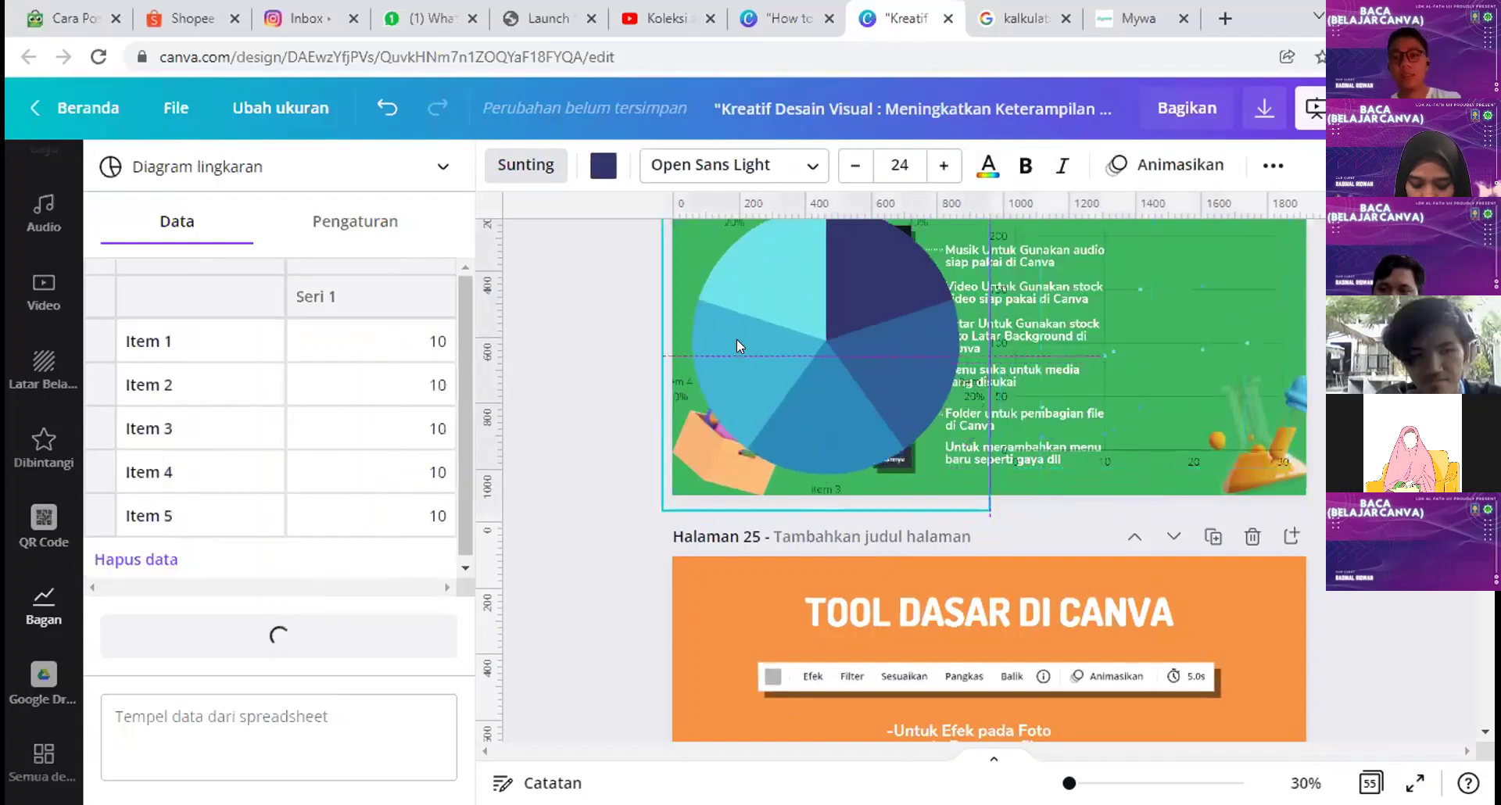
Step: Delete both the pie chart and the scatter chart
key(Delete)
click(1093, 402)
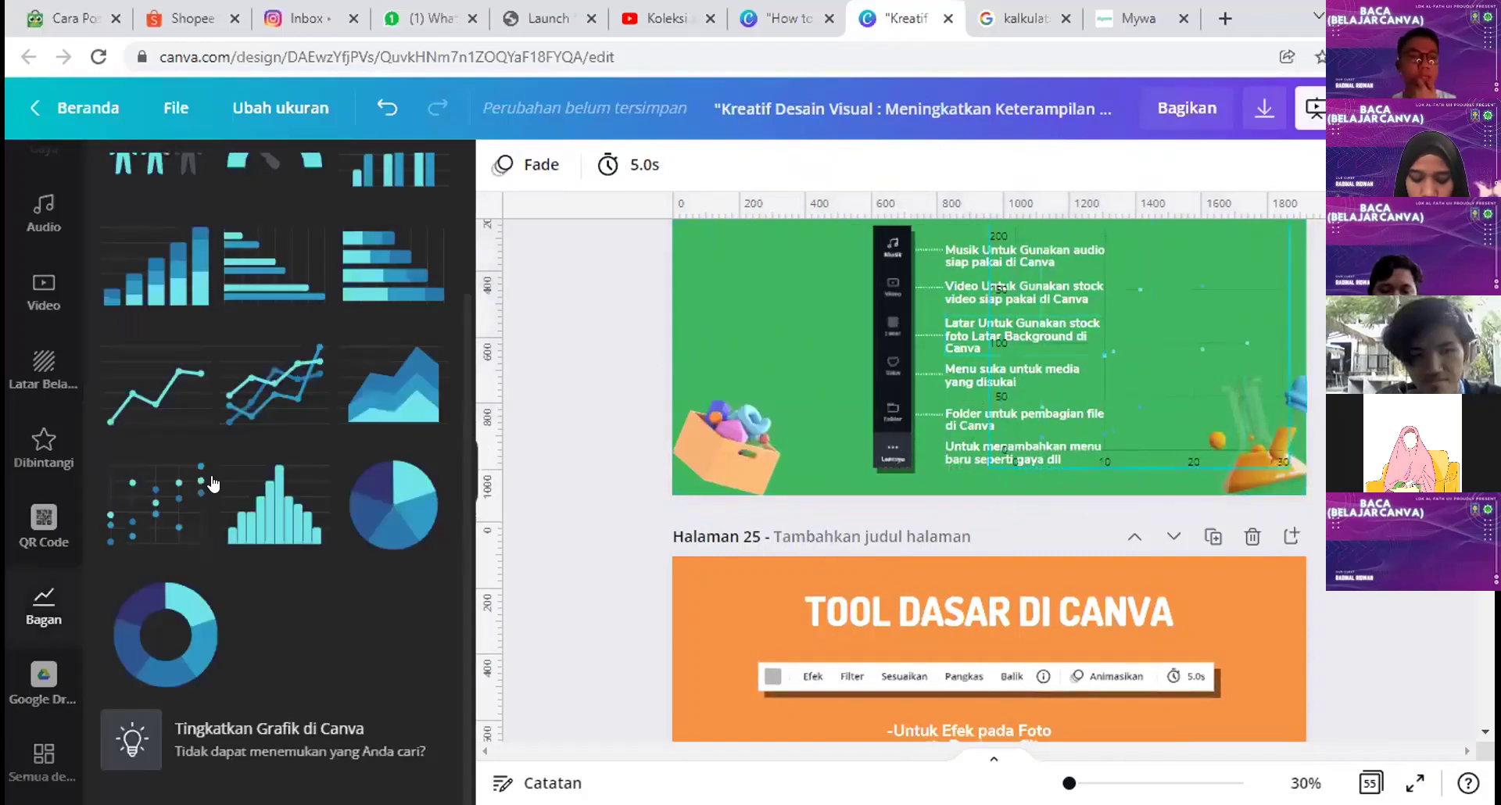
key(Delete)
scroll(43, 500, down, 3)
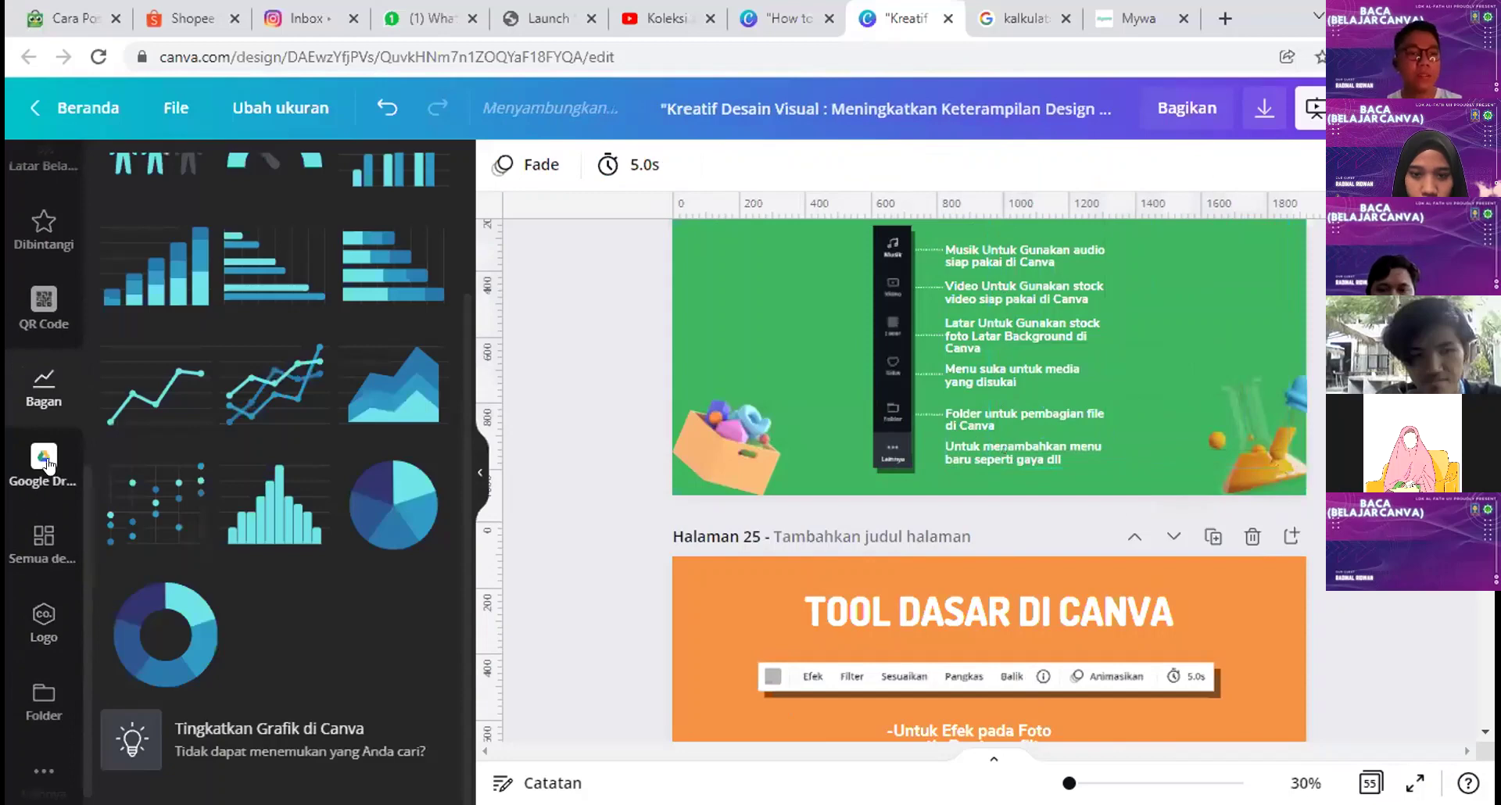
Step: Browse the Google Drive, Semua desain and Logo panels, ending on the Folder list of projects
click(37, 462)
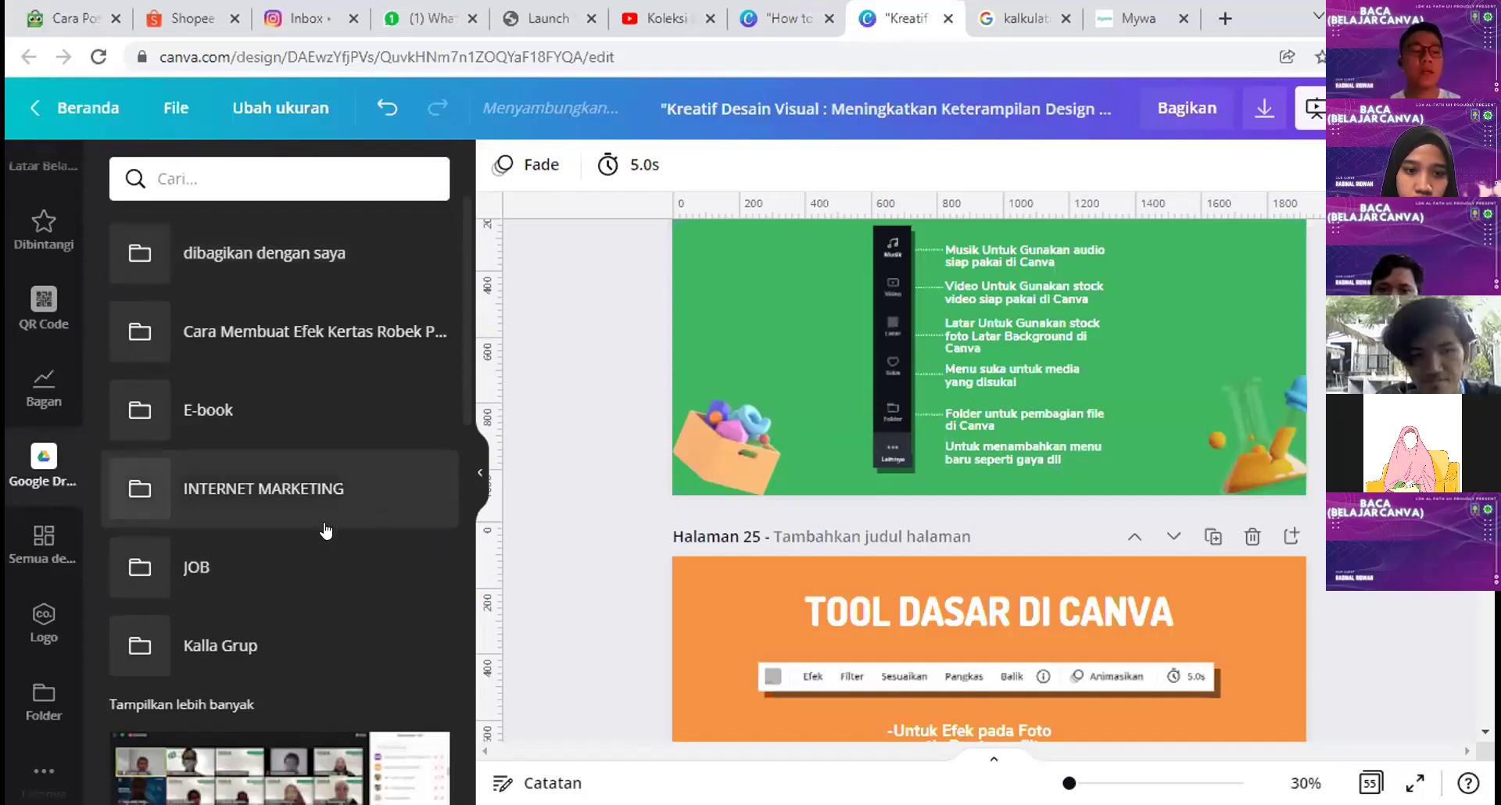
scroll(29, 574, down, 1)
click(39, 537)
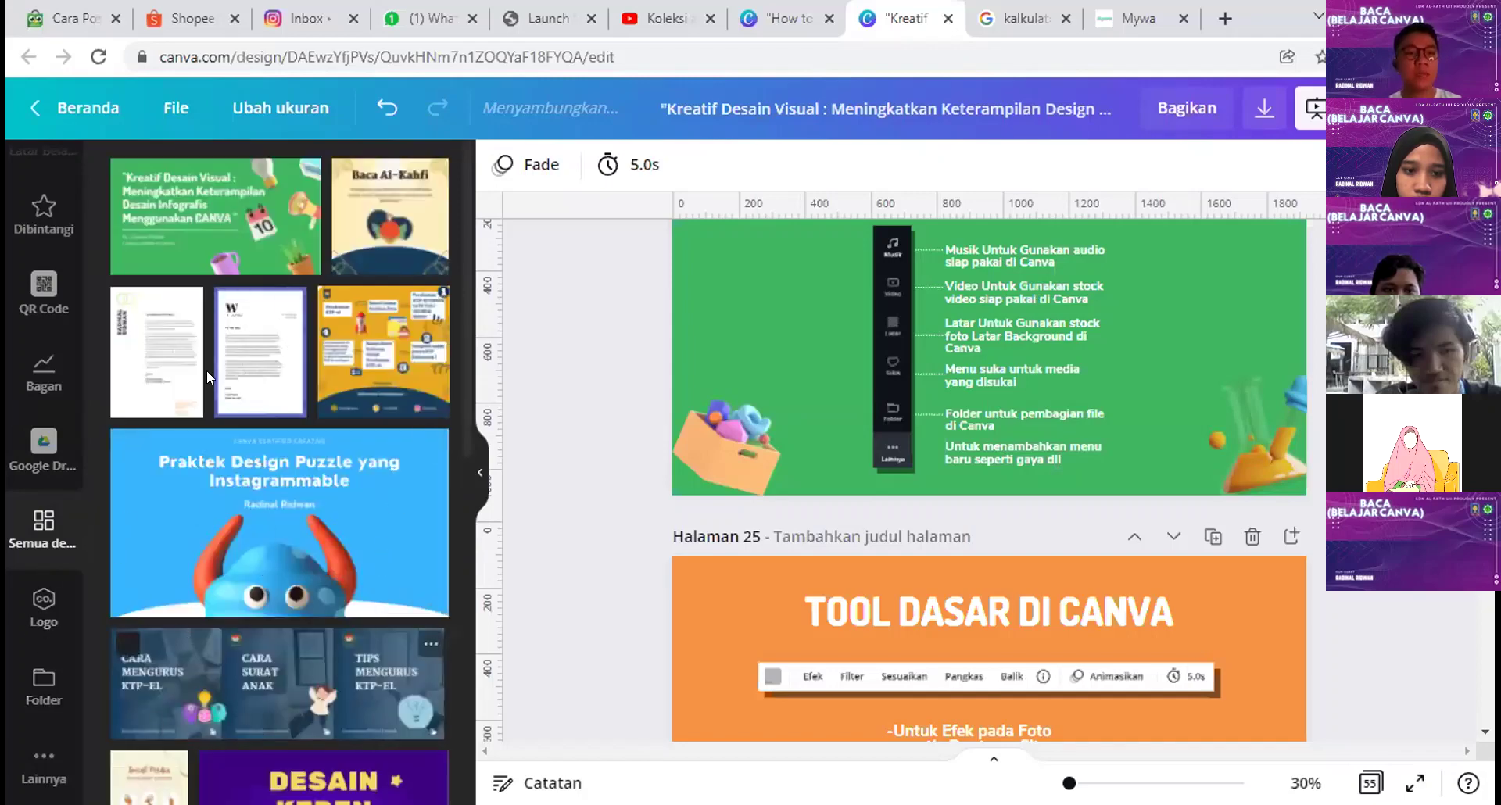
click(11, 621)
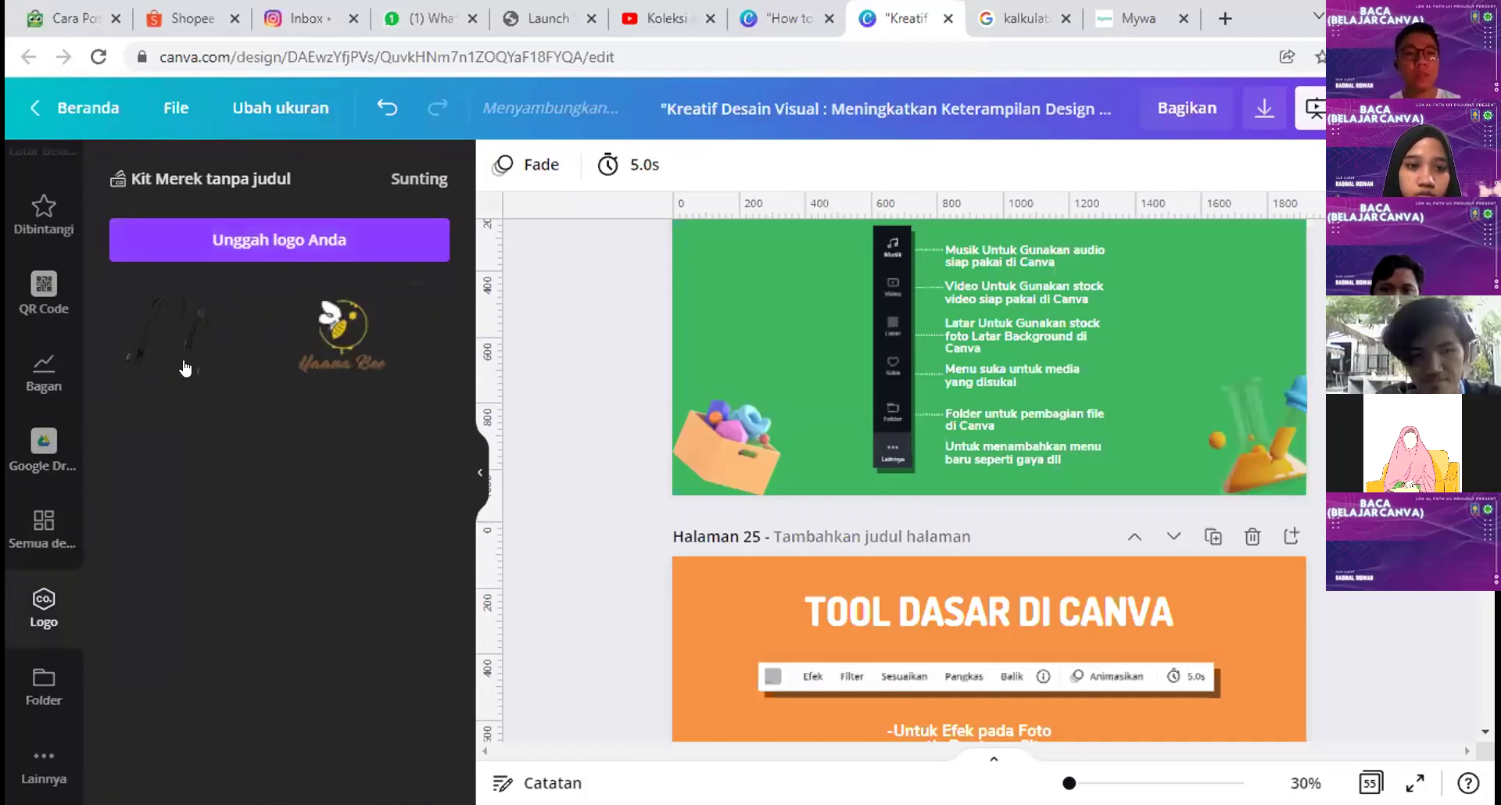
click(28, 688)
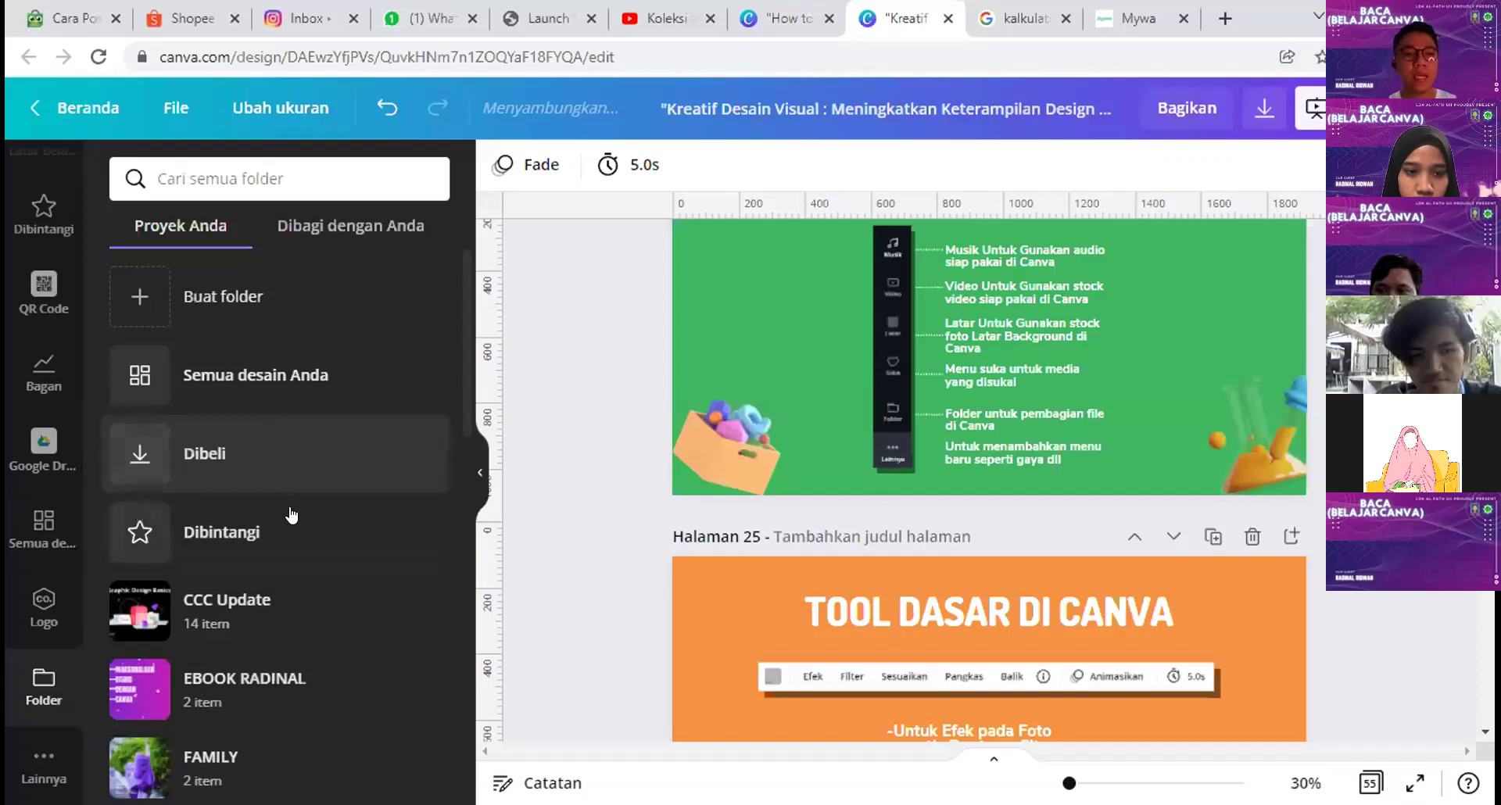
Step: Reload the design to clear the warning
scroll(291, 513, down, 4)
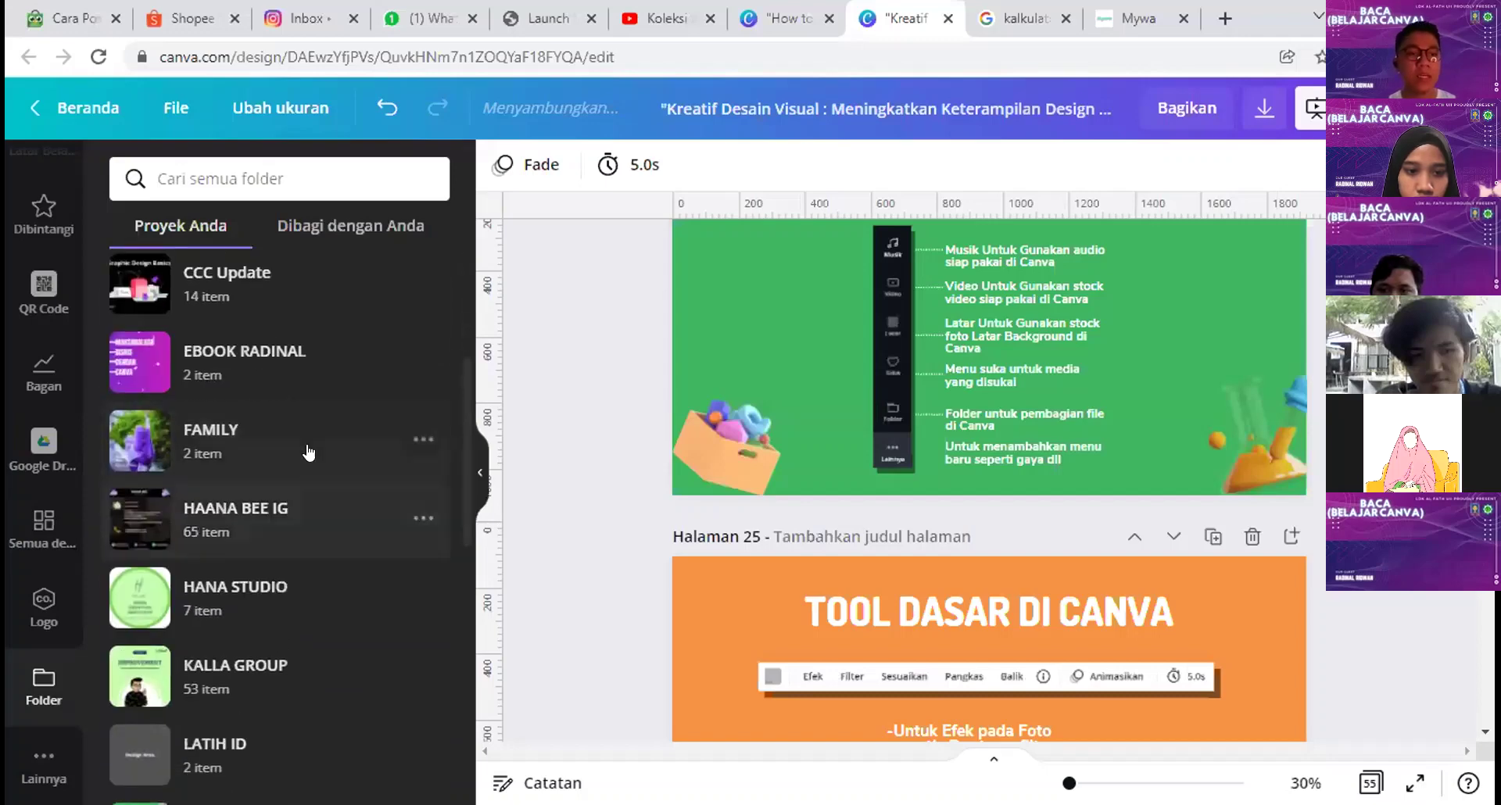
scroll(311, 446, down, 3)
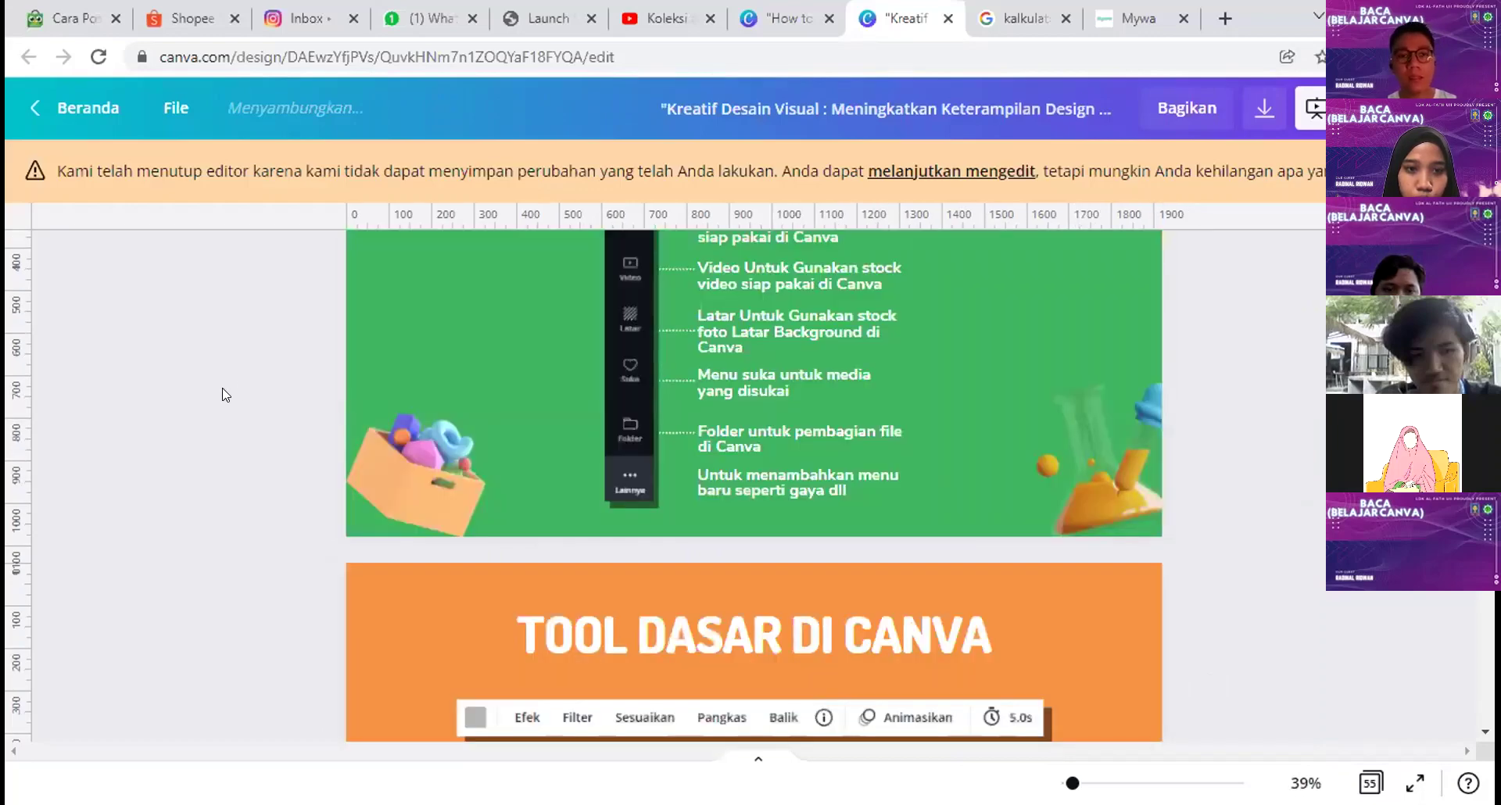
click(98, 57)
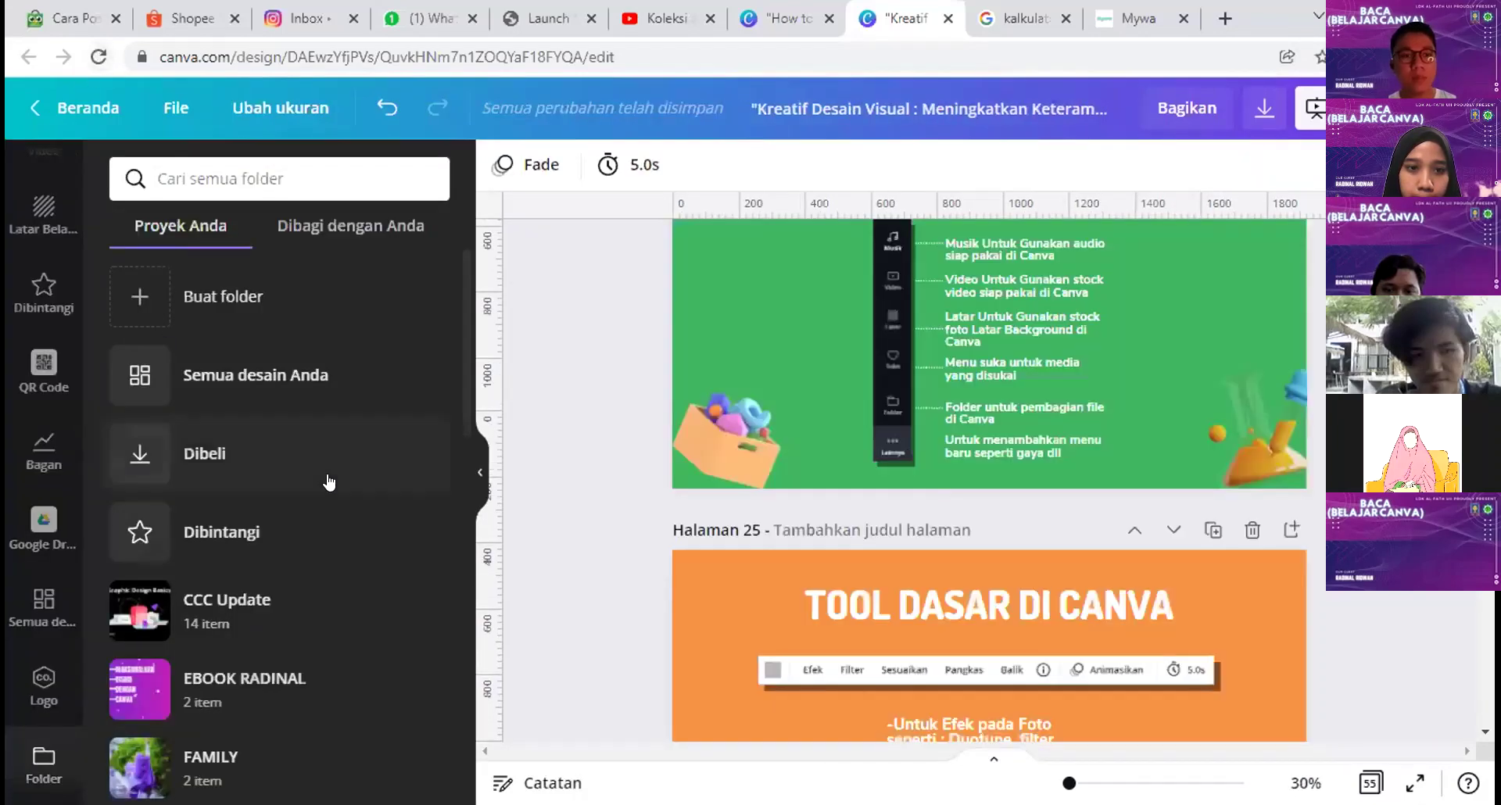
Step: Show the Aplikasi dan Integrasi panel with Pexels, Pixabay, Instagram and Dropbox
scroll(297, 516, down, 3)
scroll(260, 484, down, 5)
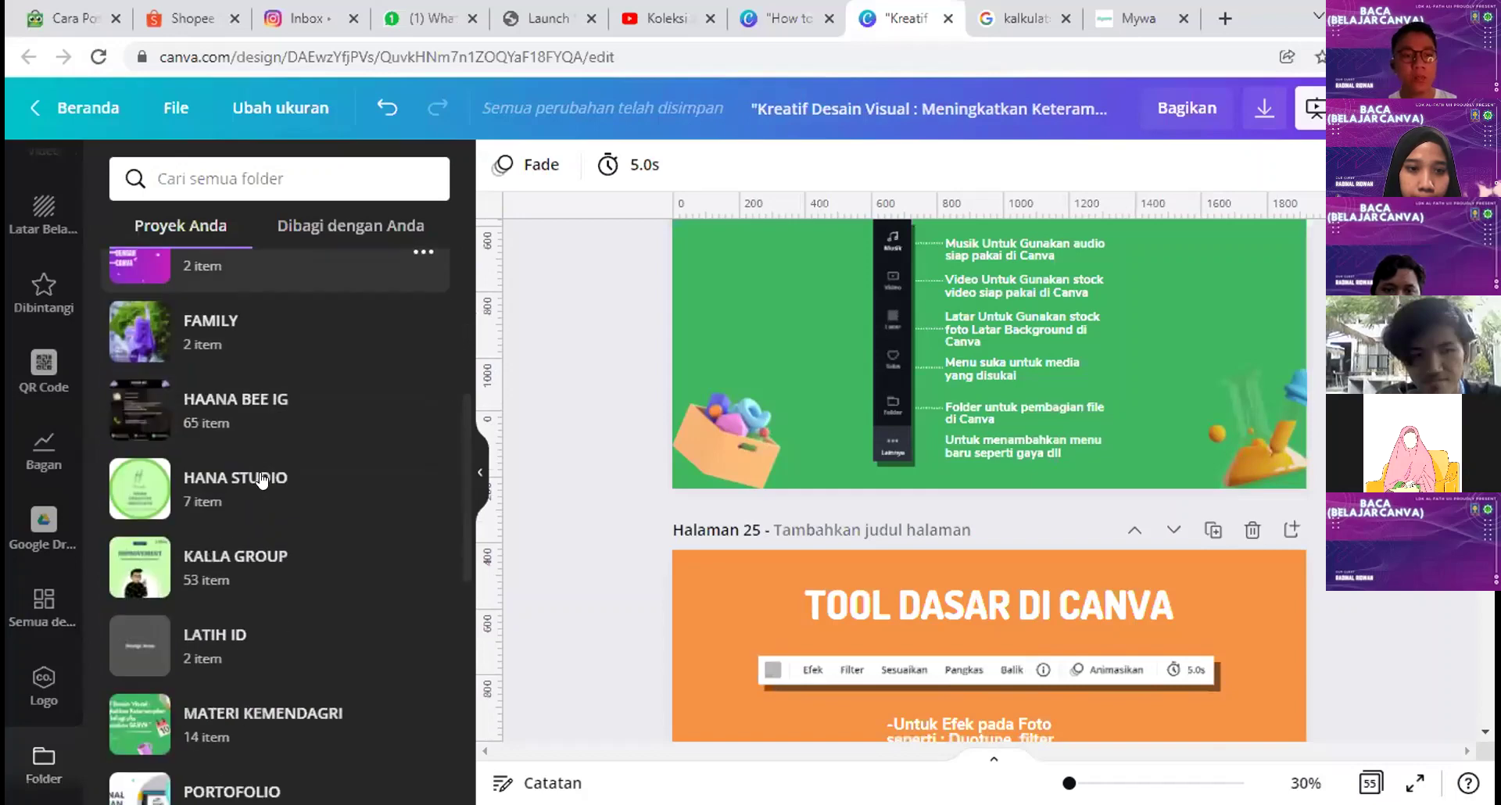
scroll(243, 396, down, 1)
scroll(326, 473, down, 4)
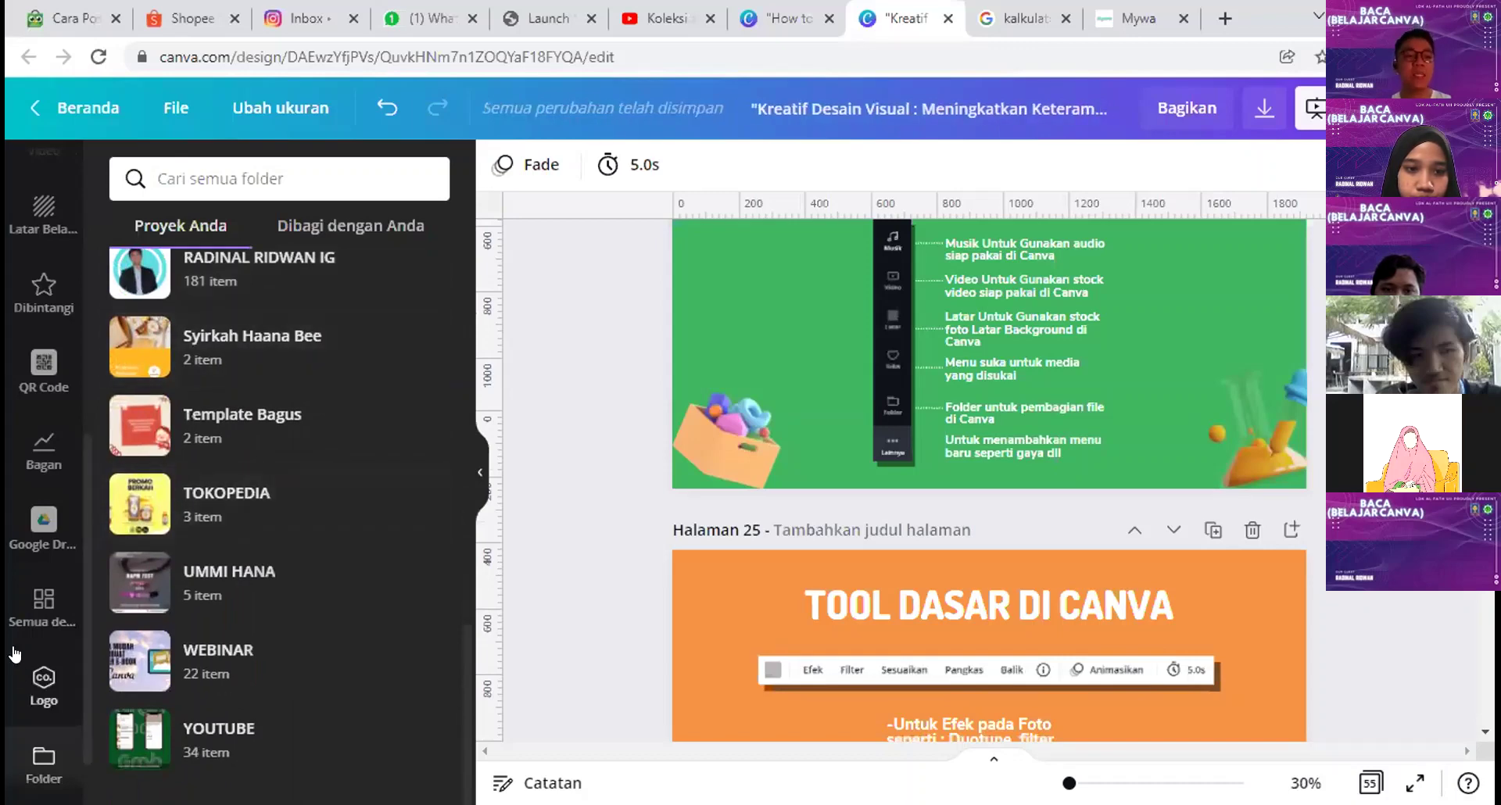
scroll(43, 704, down, 1)
click(46, 762)
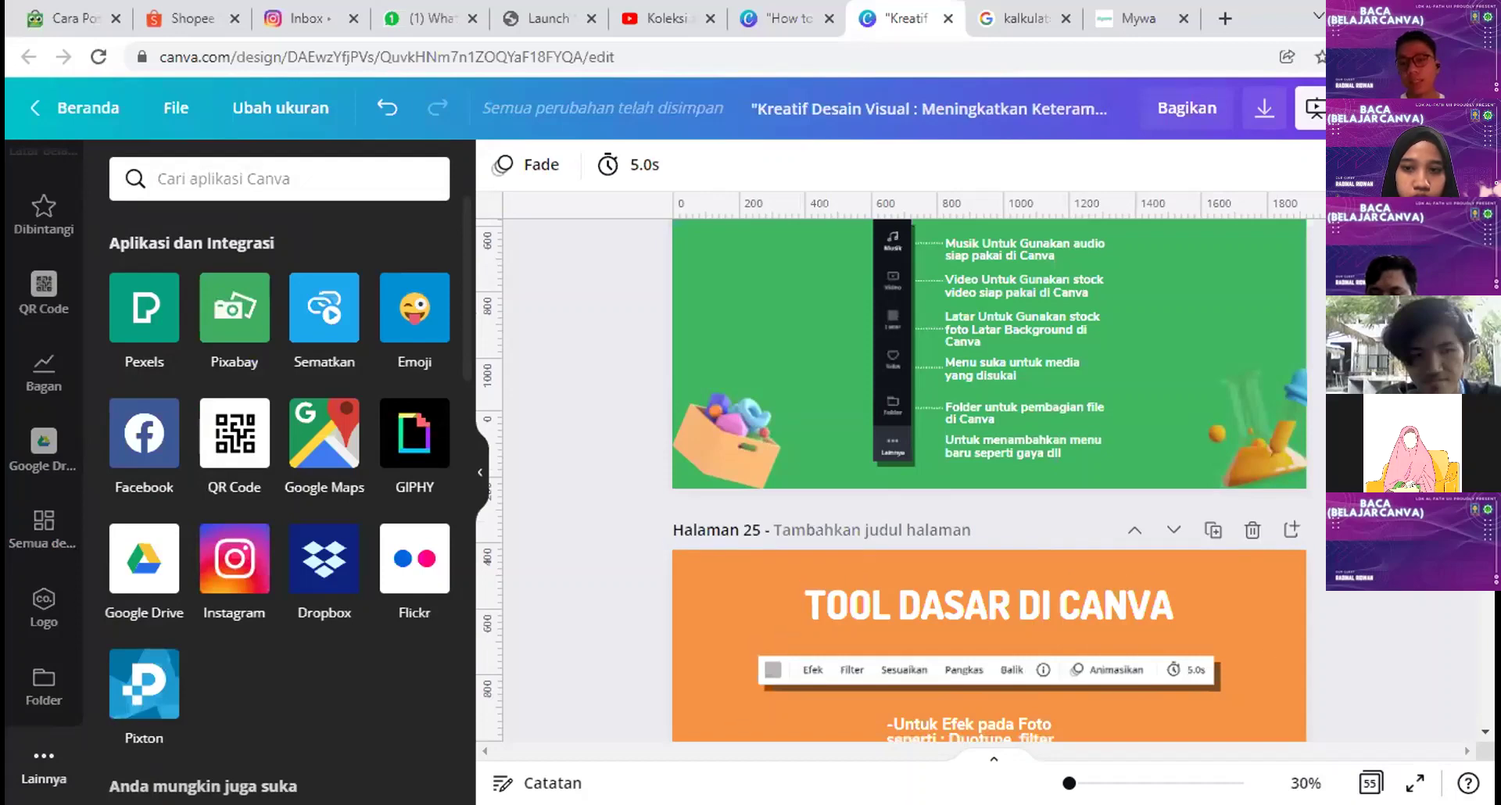
Step: Present the slideshow full screen, advance to slide 25, then exit back to the editor
key(F11)
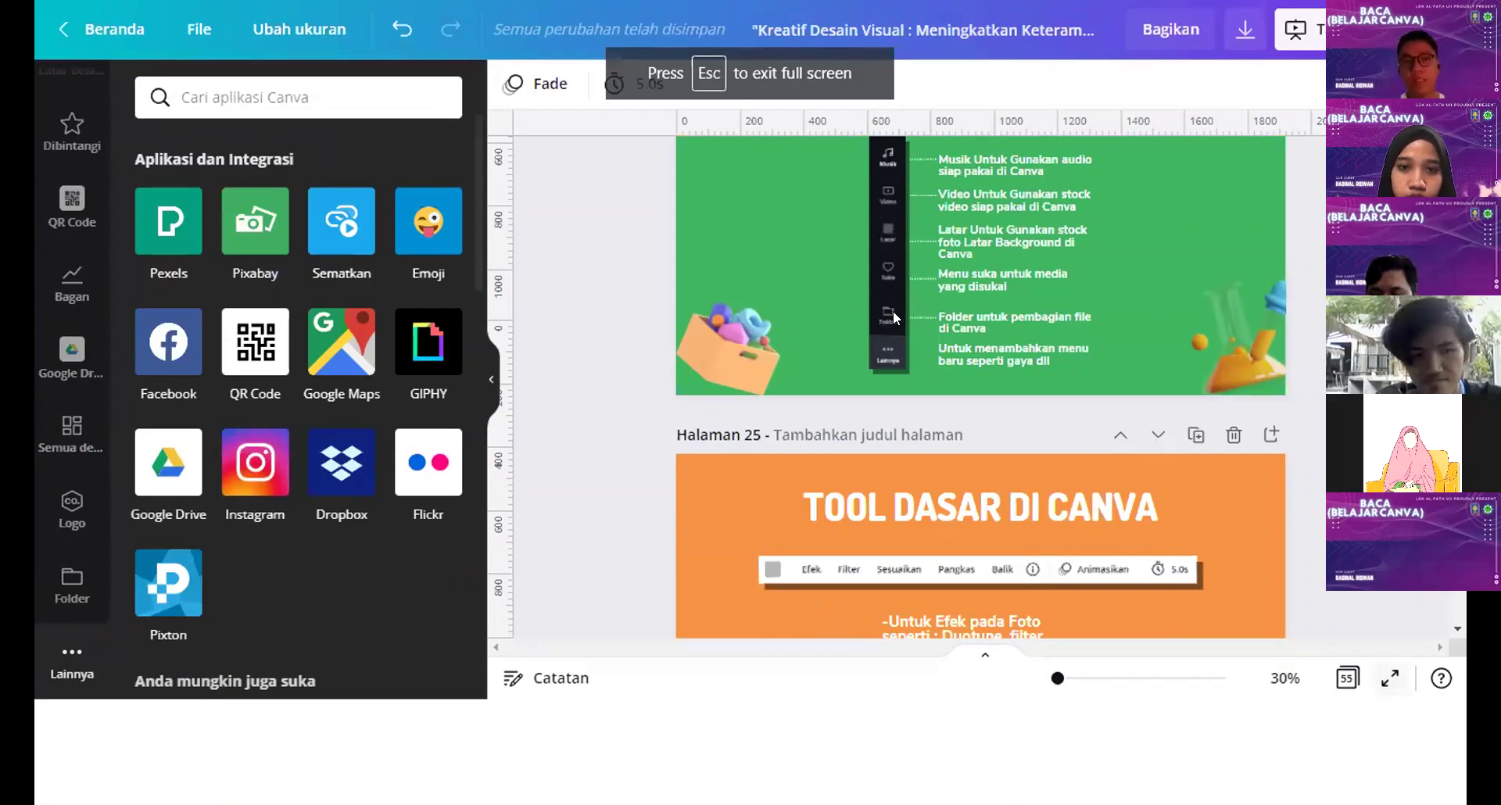
key(ctrl+alt+p)
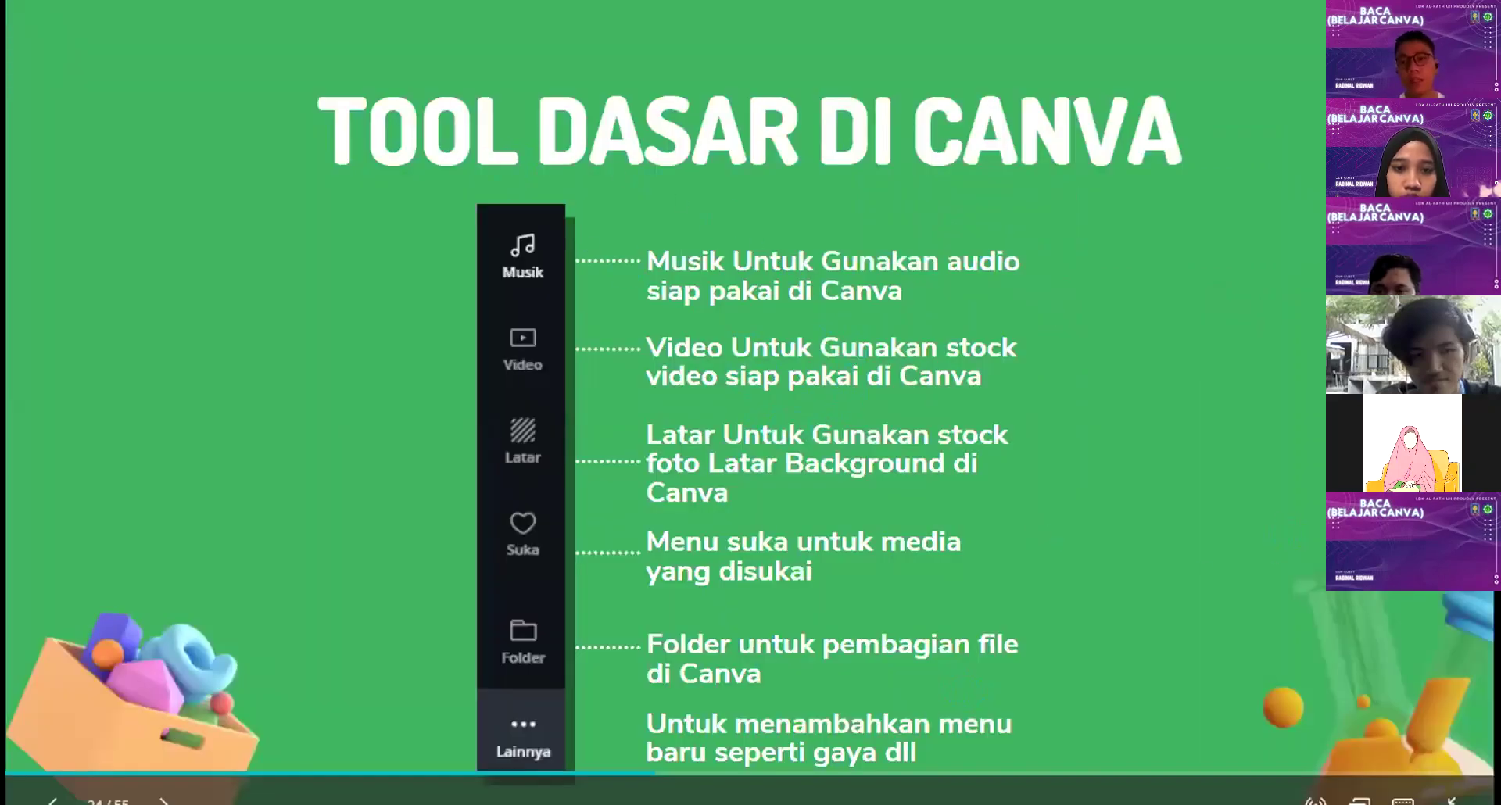
key(Right)
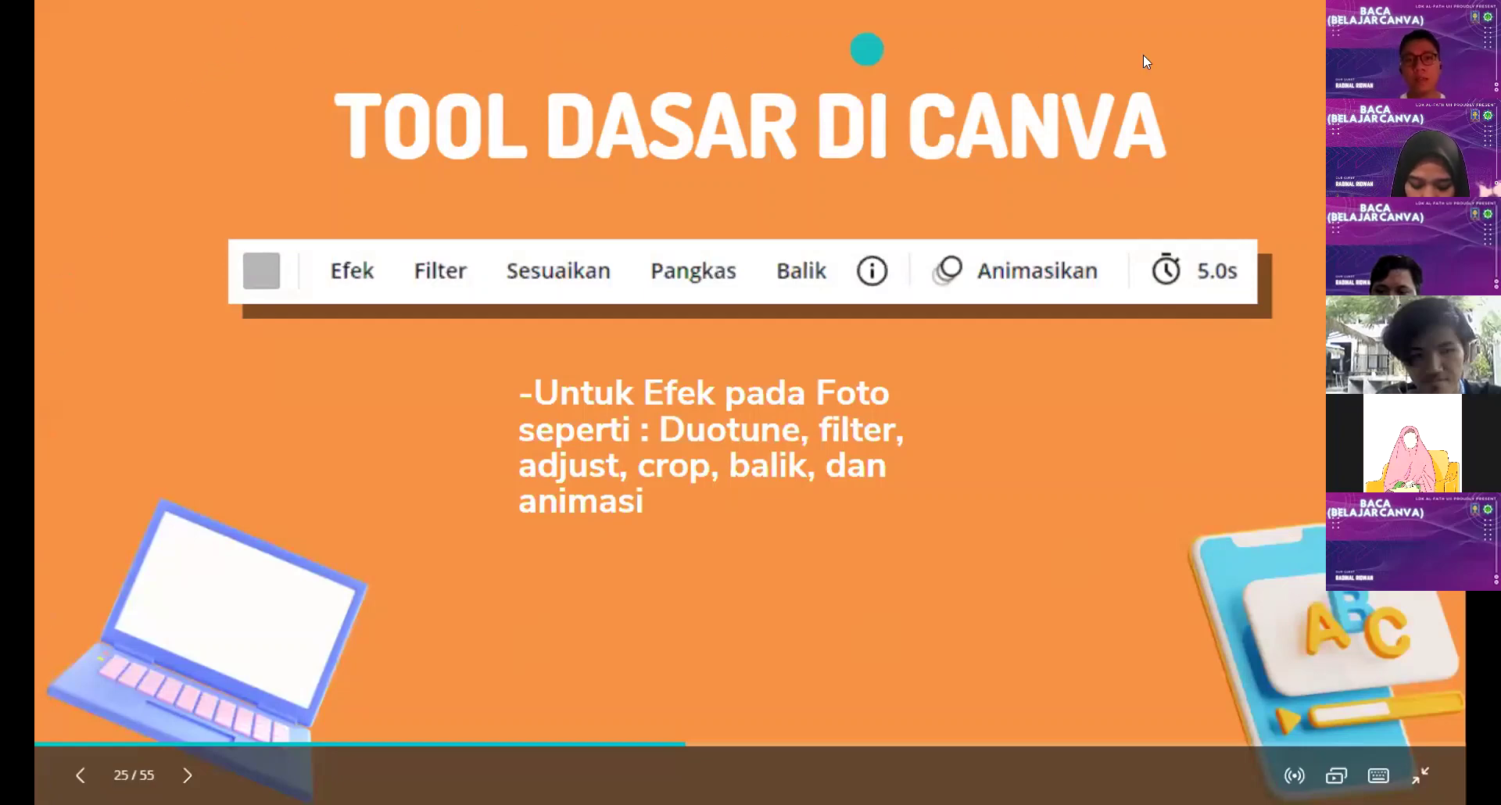
mouse_move(827, 20)
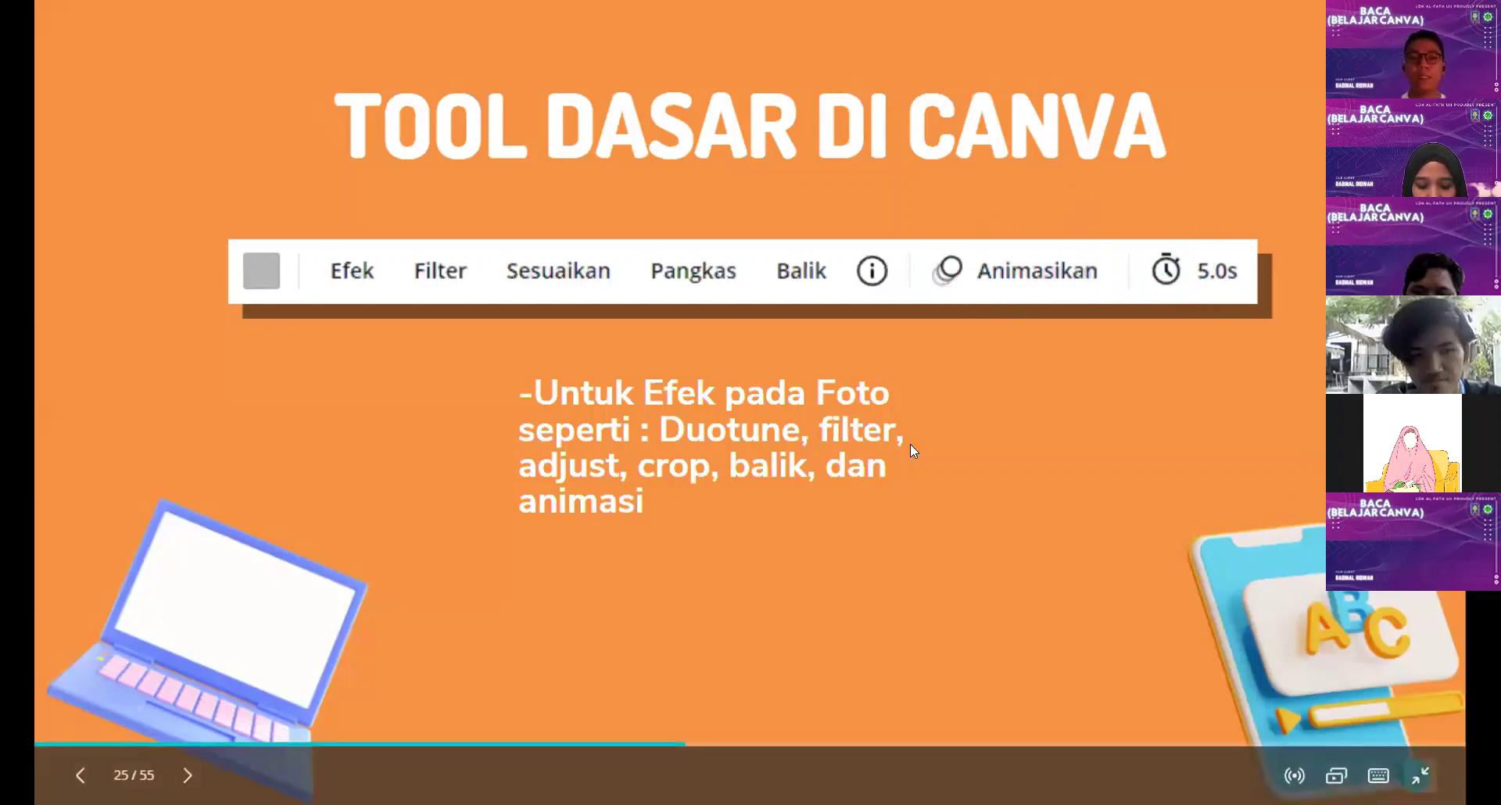
key(Escape)
Step: Select the toolbar picture on slide 25 and bring up its Edit gambar effects
click(852, 345)
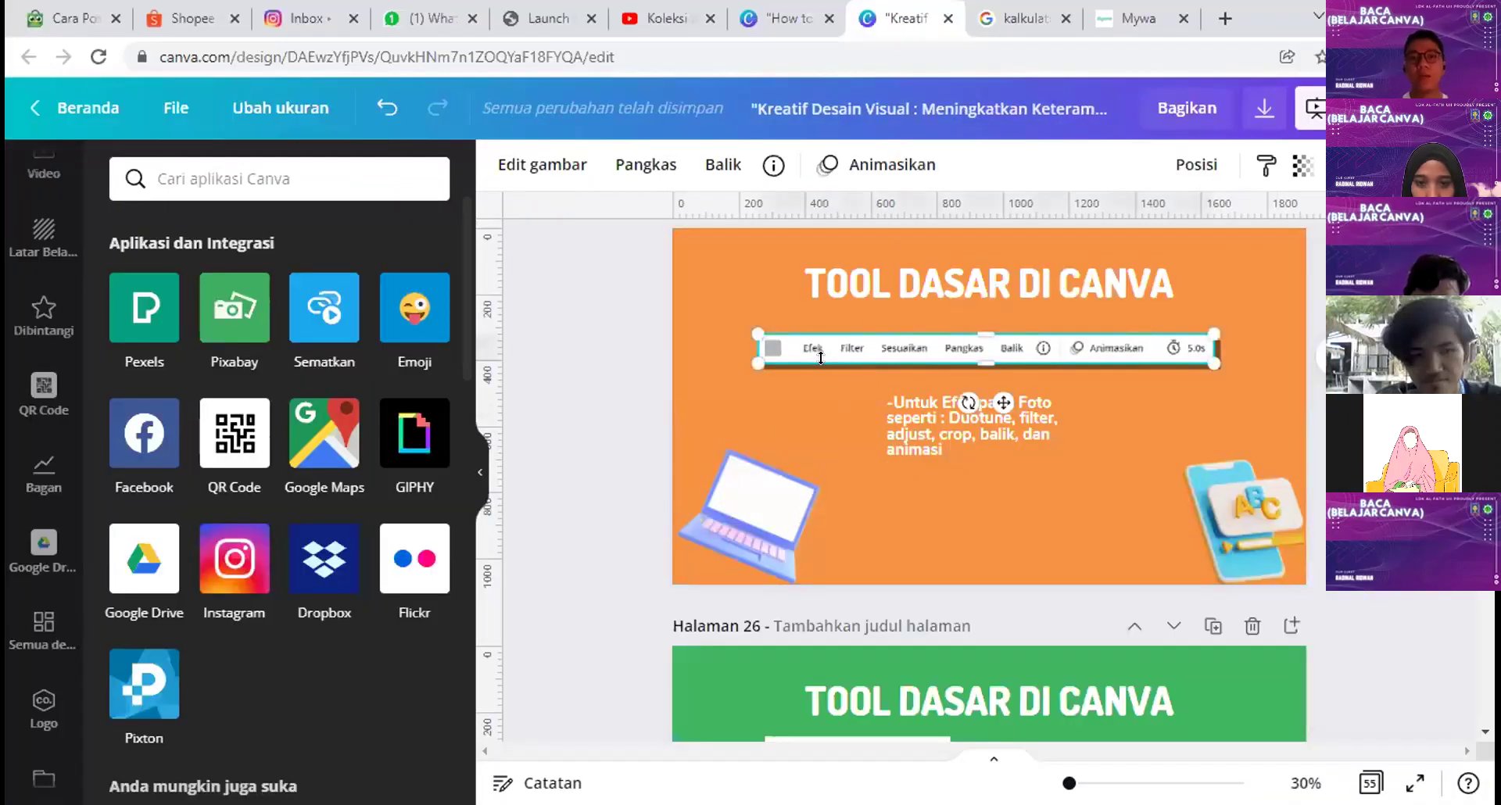
click(539, 166)
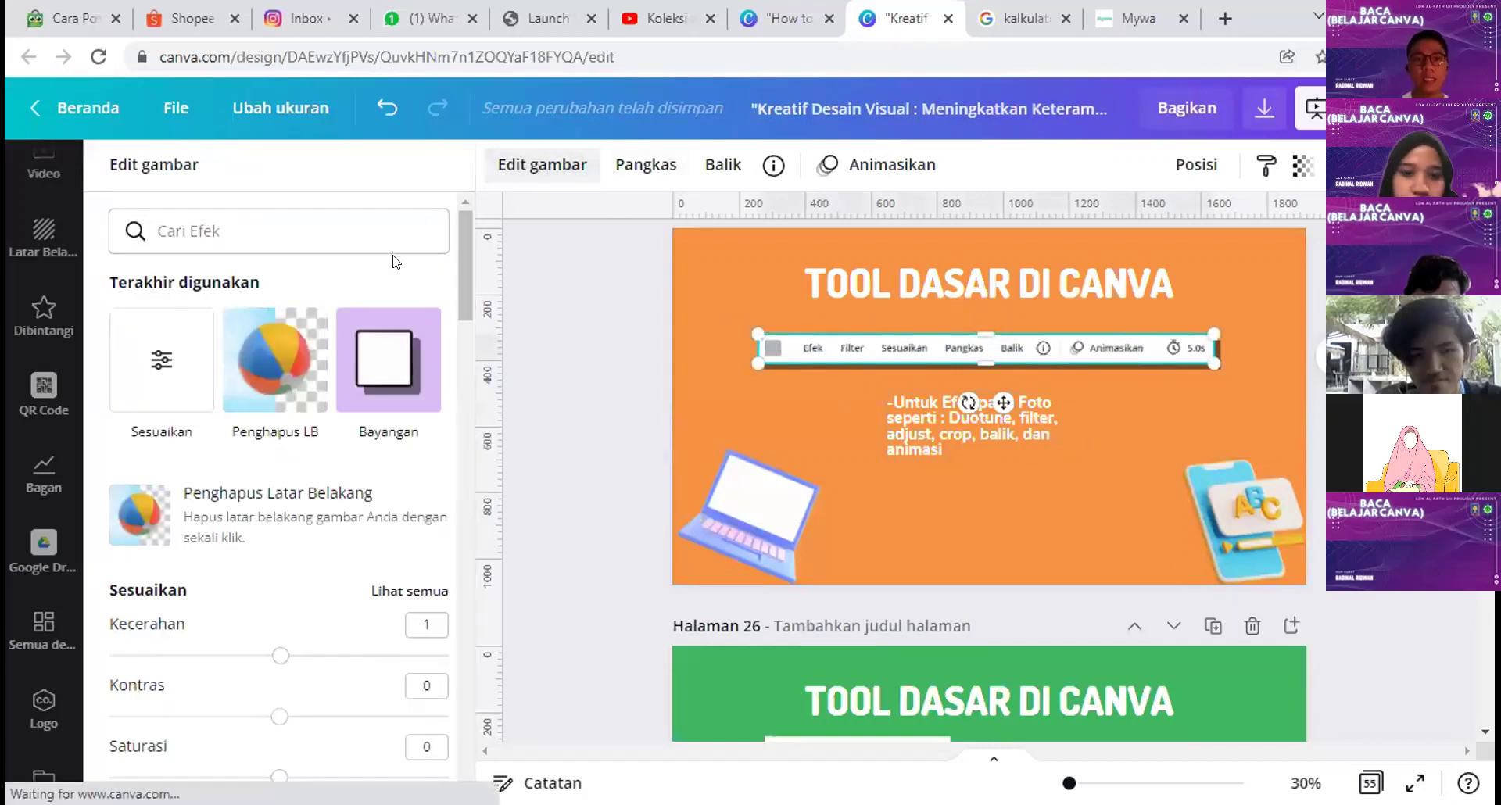
scroll(307, 321, down, 1)
scroll(250, 383, down, 1)
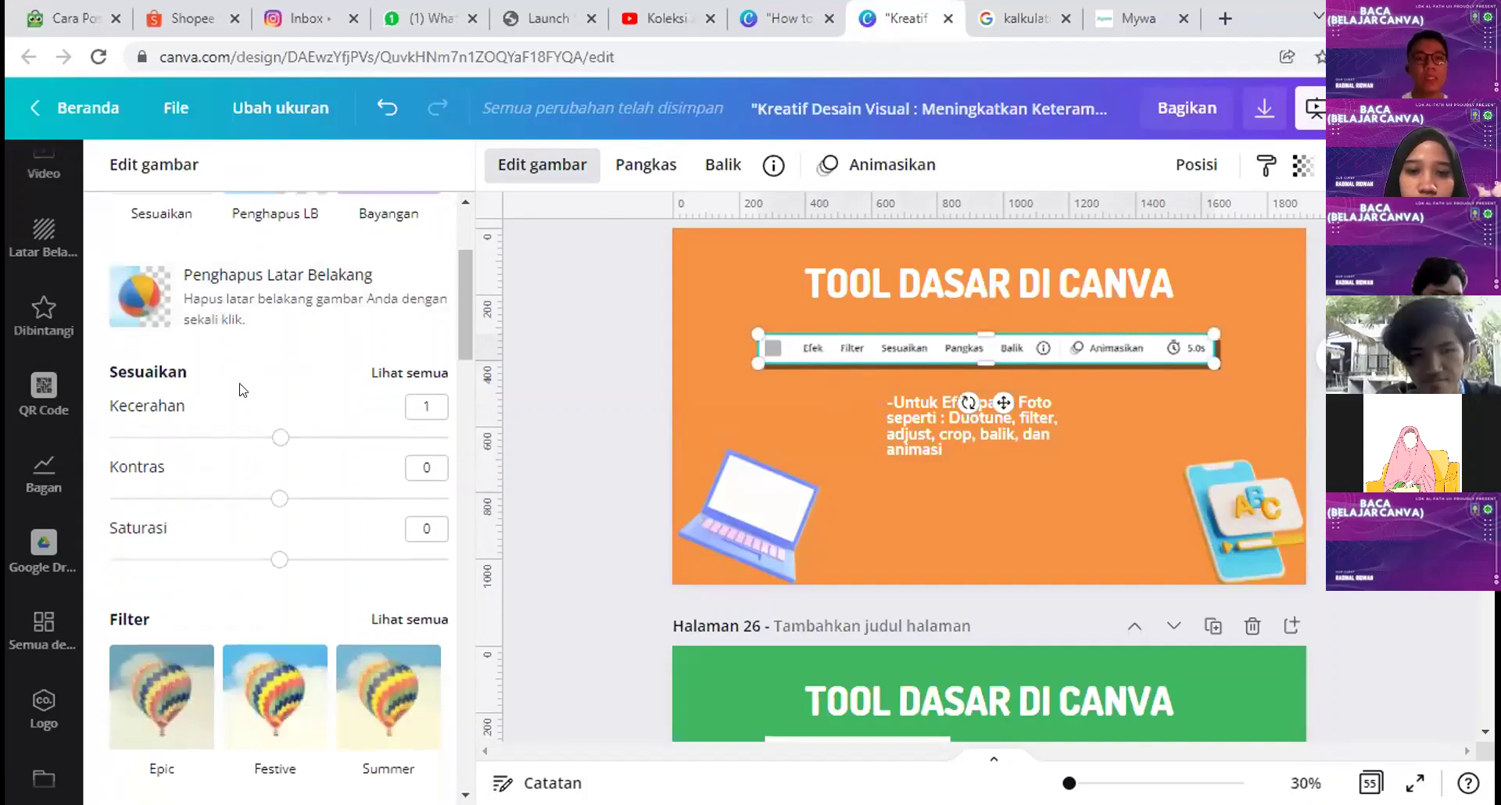
scroll(241, 391, up, 2)
scroll(242, 400, down, 3)
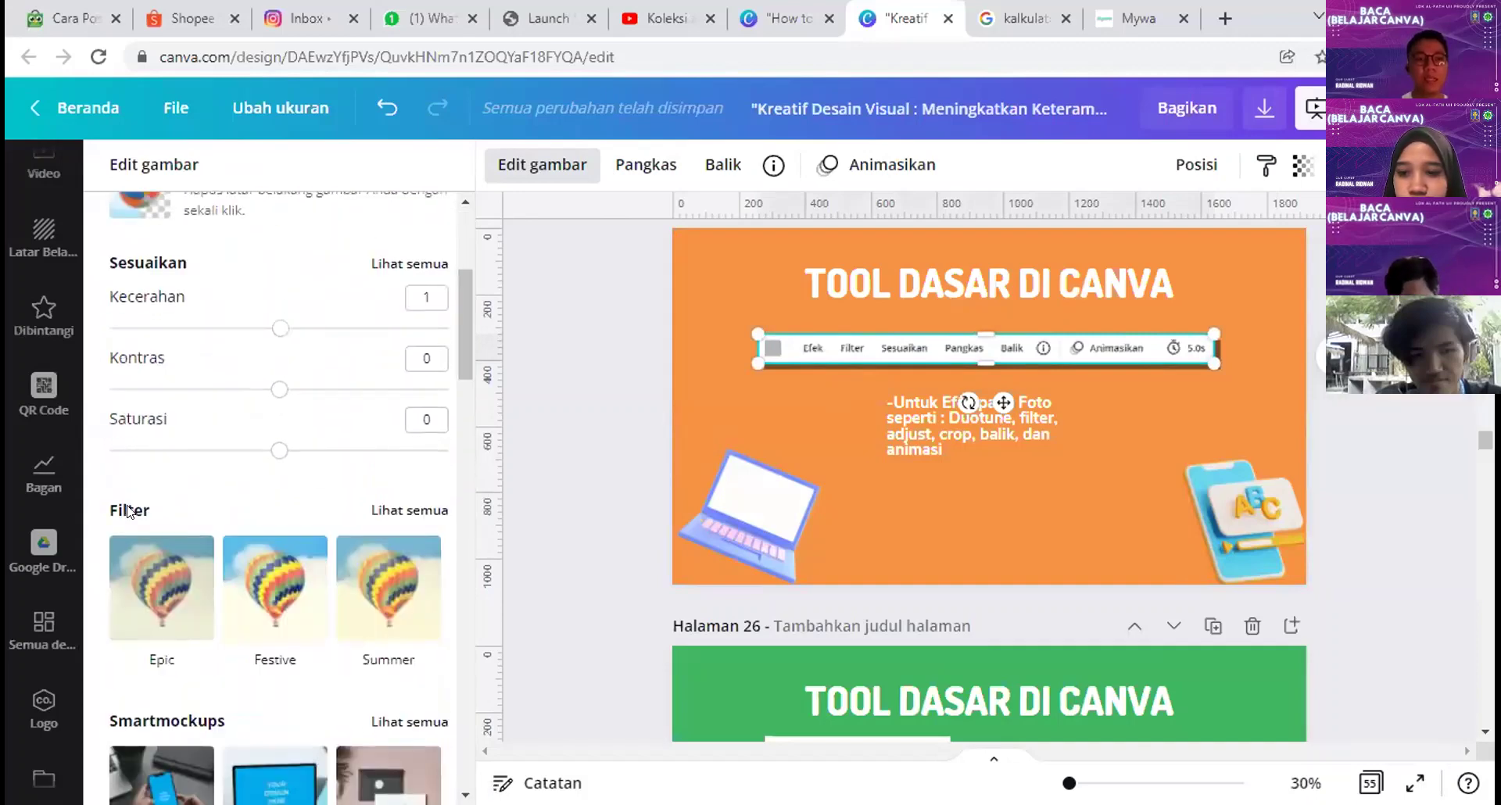
scroll(383, 332, down, 2)
Step: Preview the Epic, Drama and Street filters on the picture, then set the filter to Tidak ada
click(396, 294)
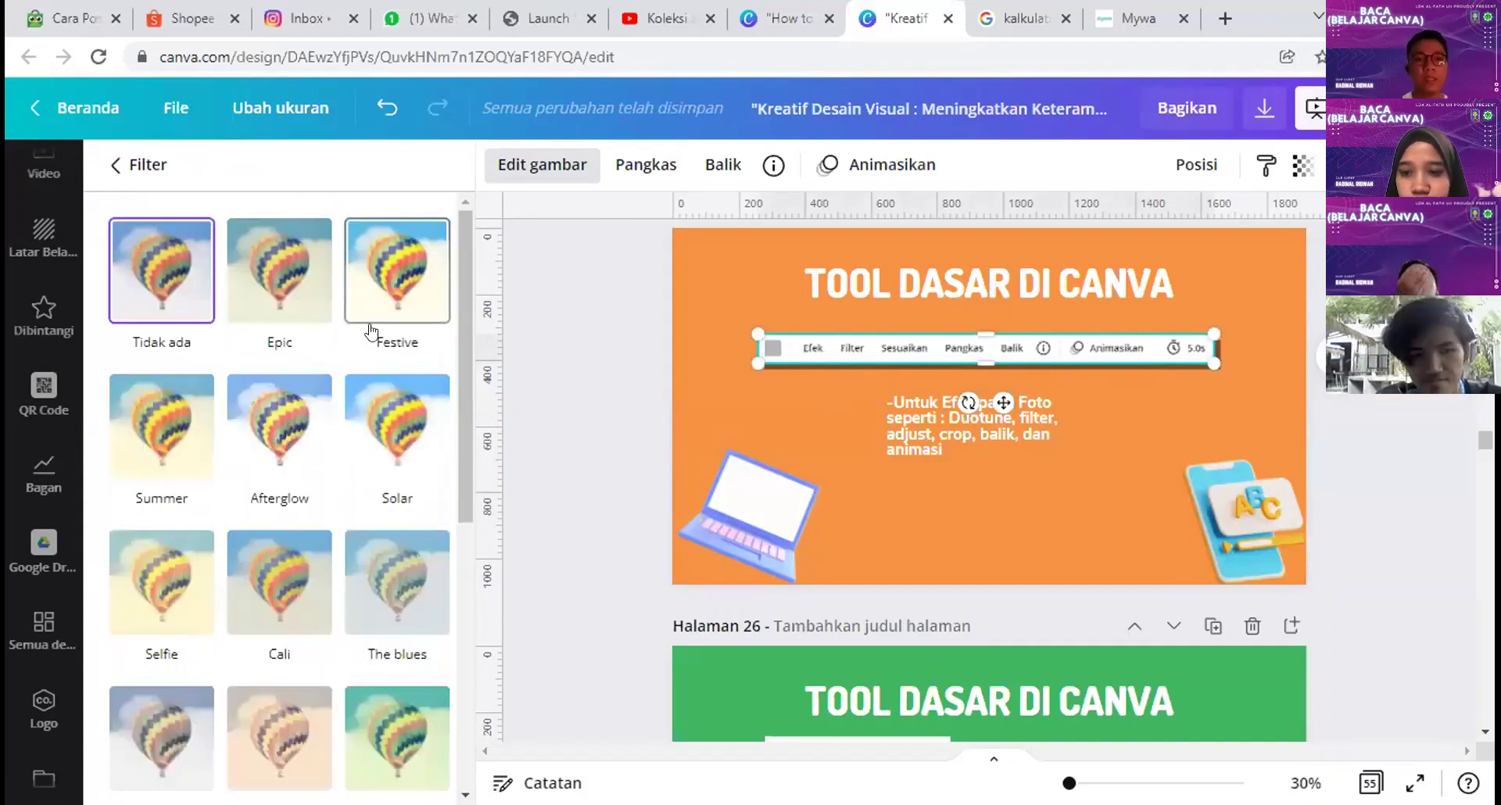
click(277, 273)
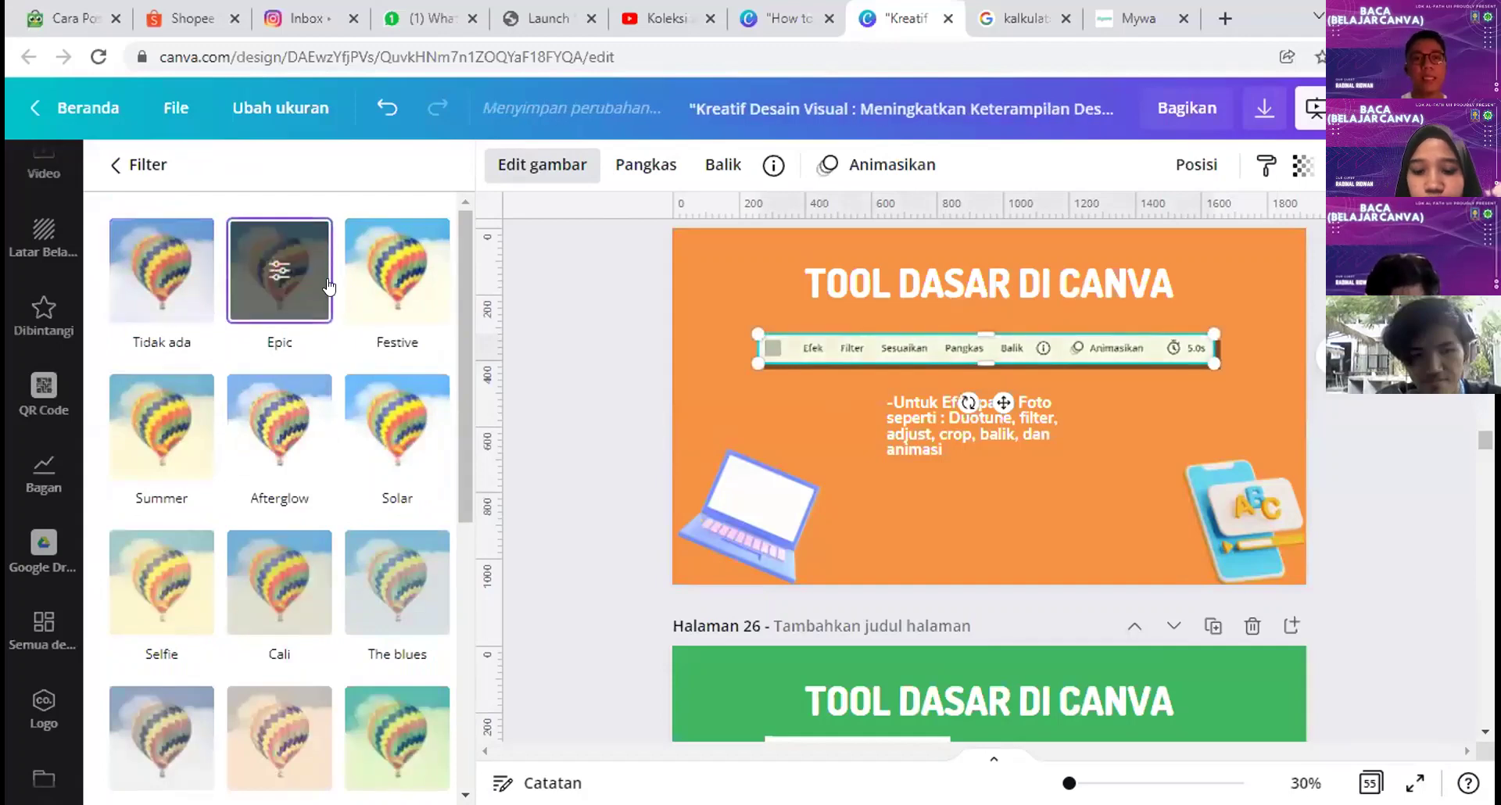
scroll(366, 322, down, 4)
scroll(344, 618, down, 2)
click(391, 618)
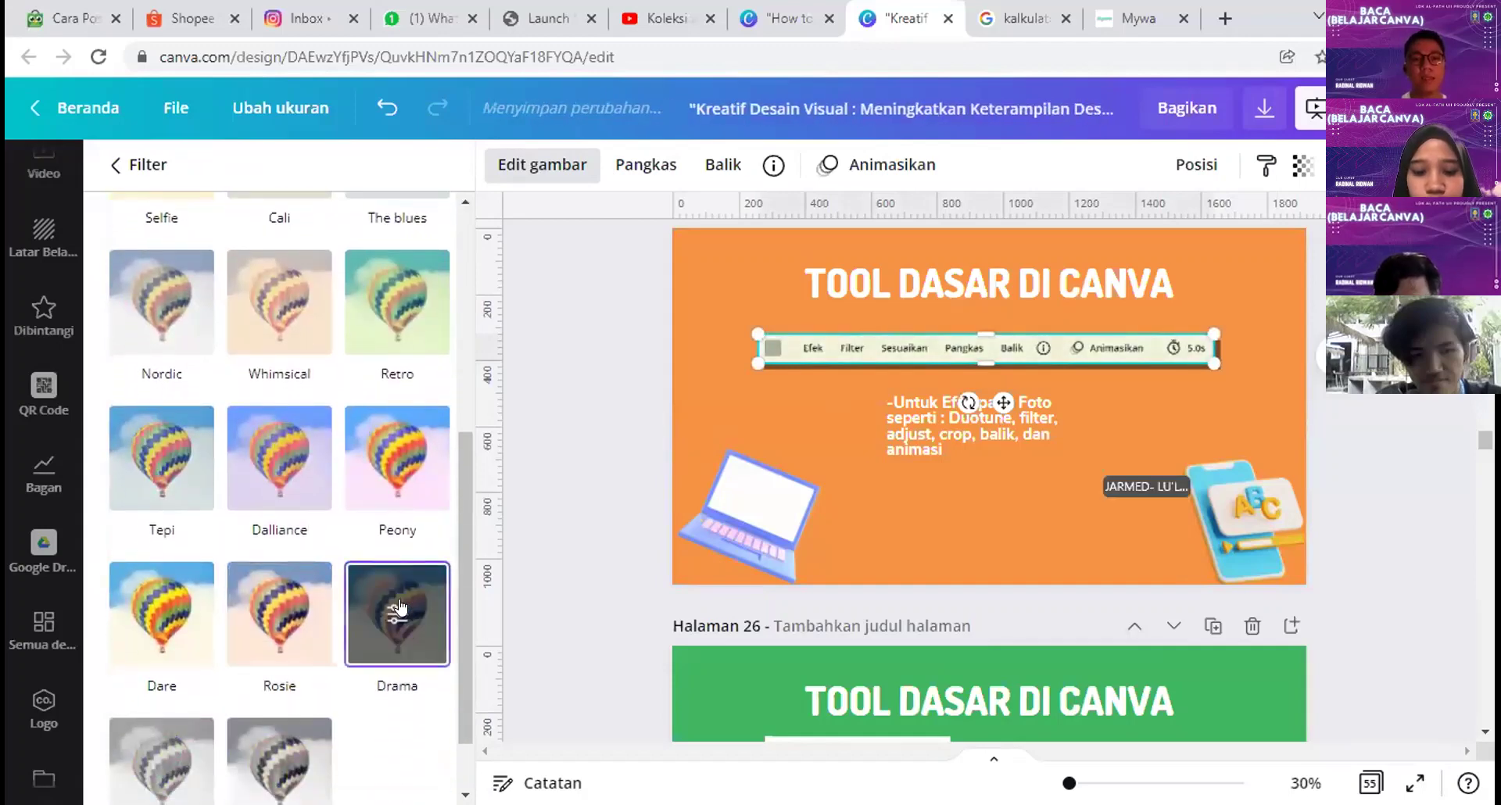
scroll(367, 626, down, 2)
click(311, 673)
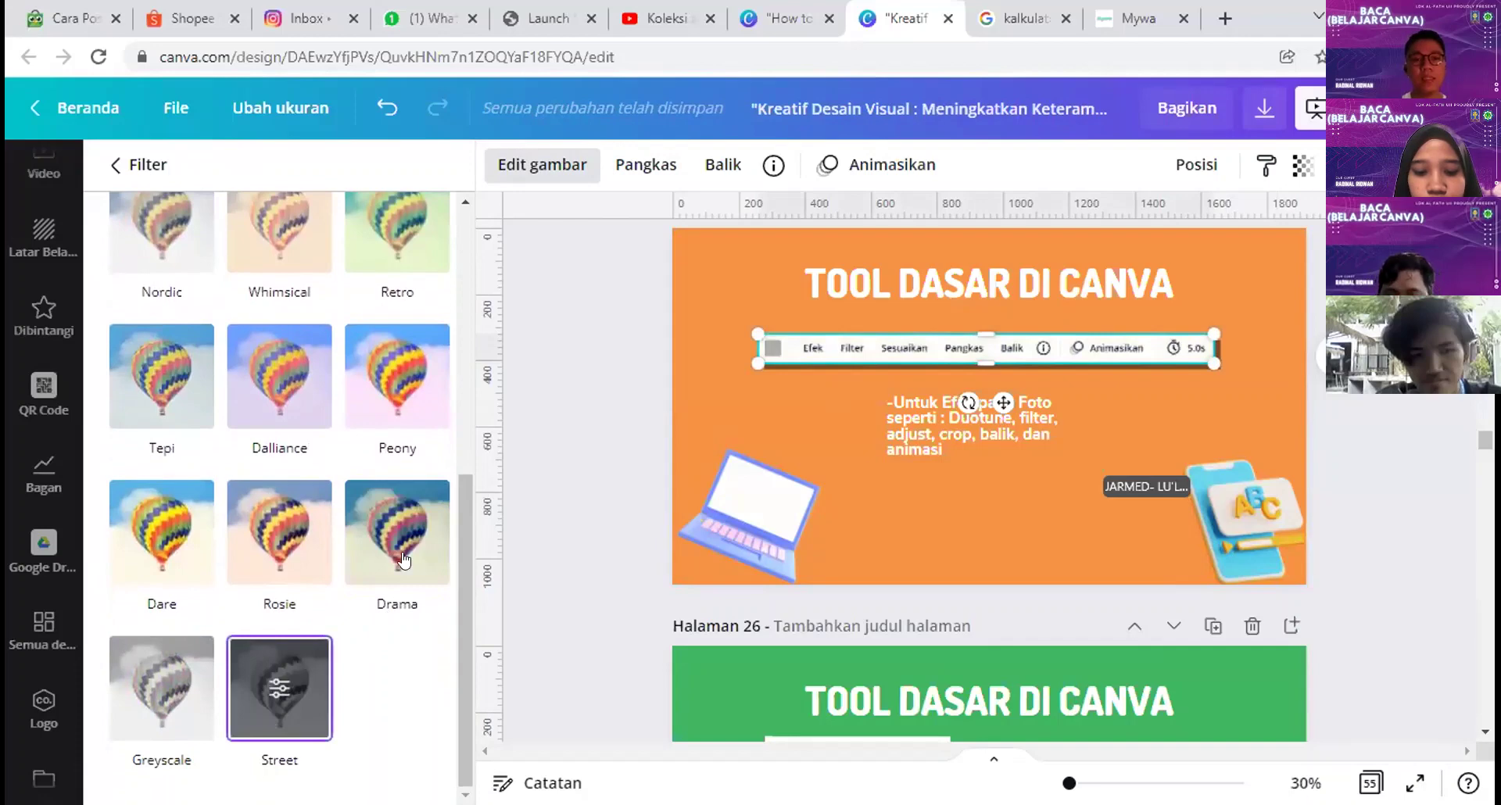
scroll(266, 390, up, 10)
click(156, 276)
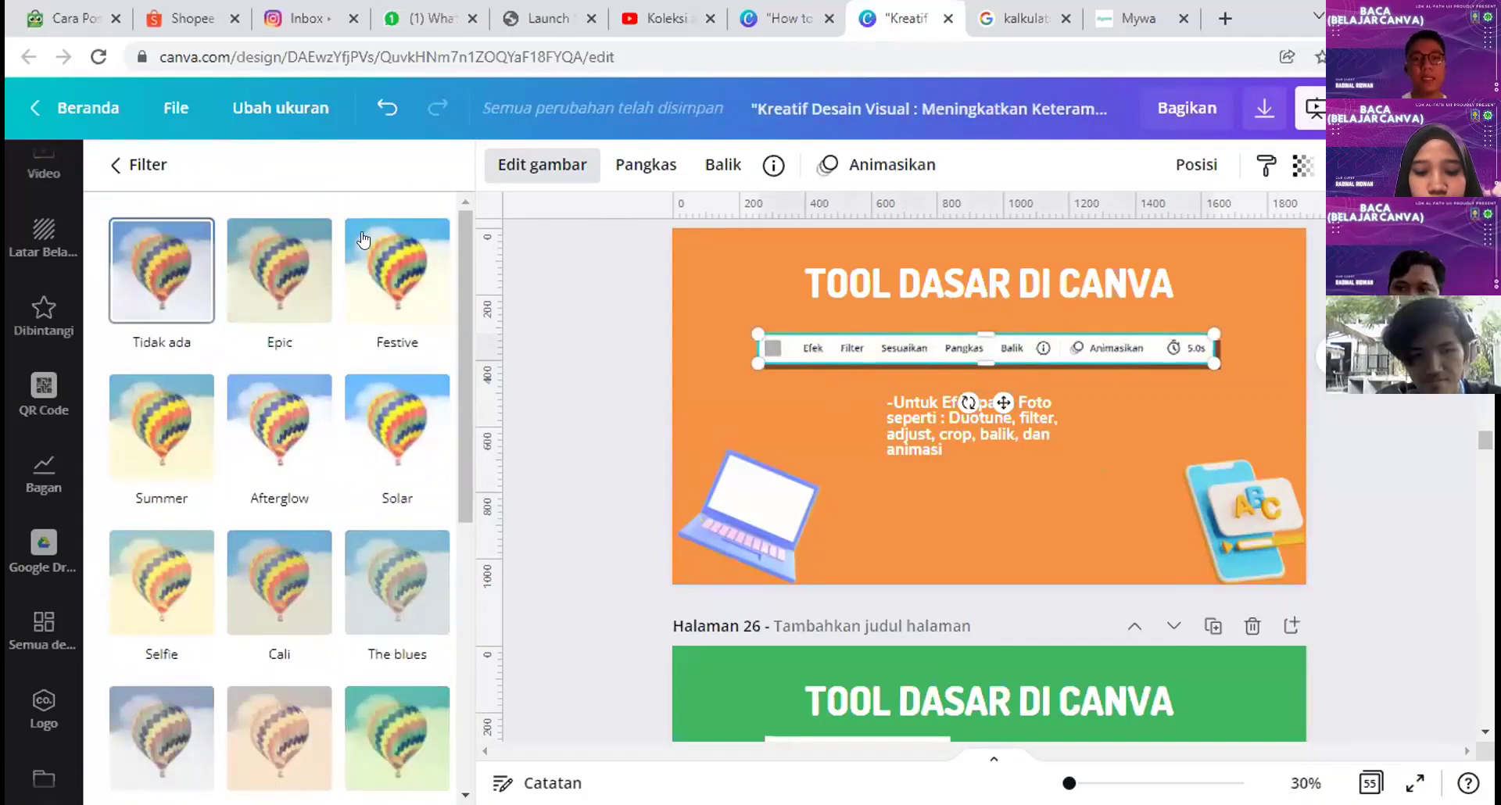
click(115, 164)
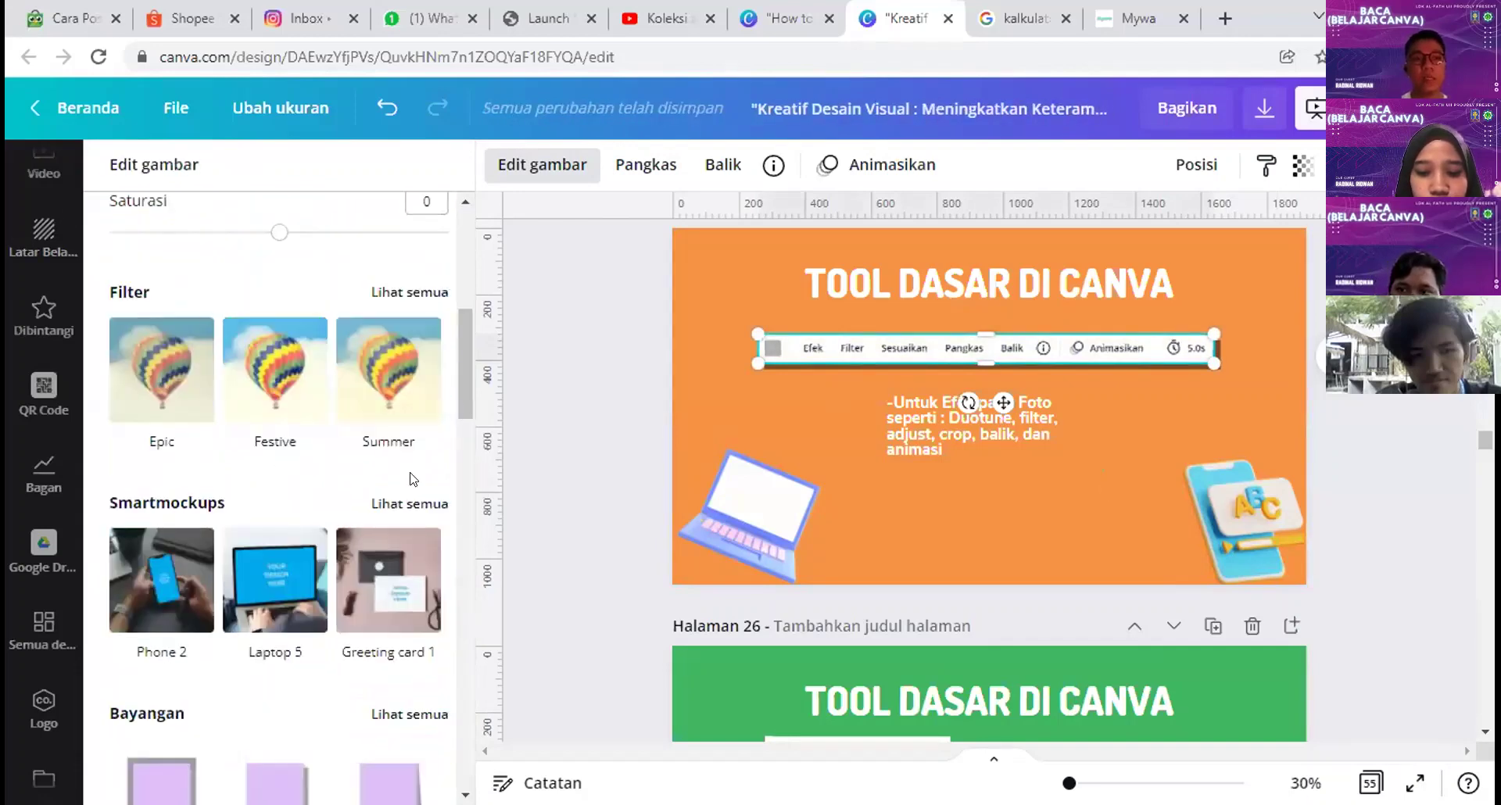
Step: Raise the picture's Kecerahan to 100 and back to 0, then deselect it
scroll(403, 481, up, 5)
scroll(399, 484, up, 1)
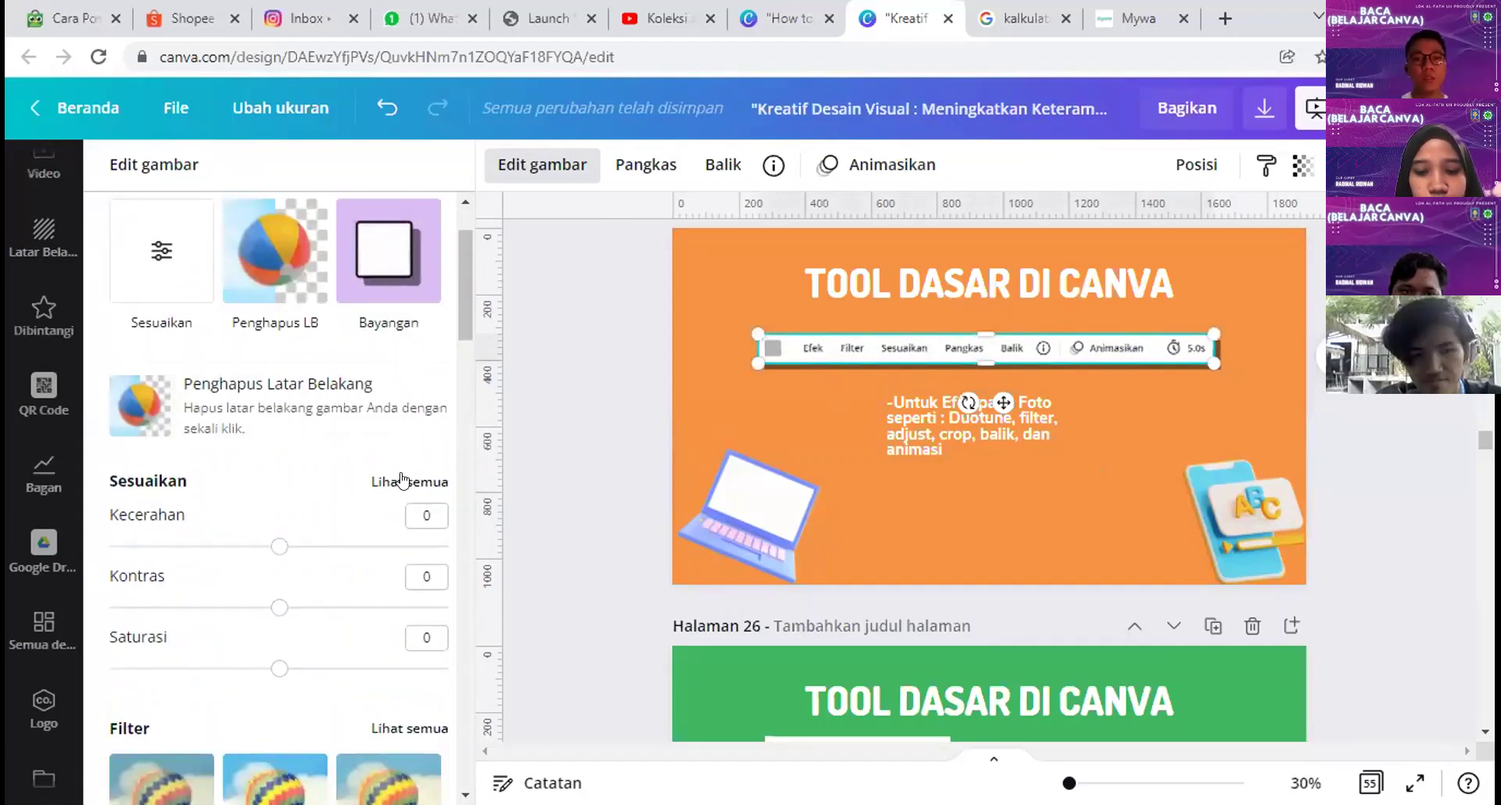
click(403, 481)
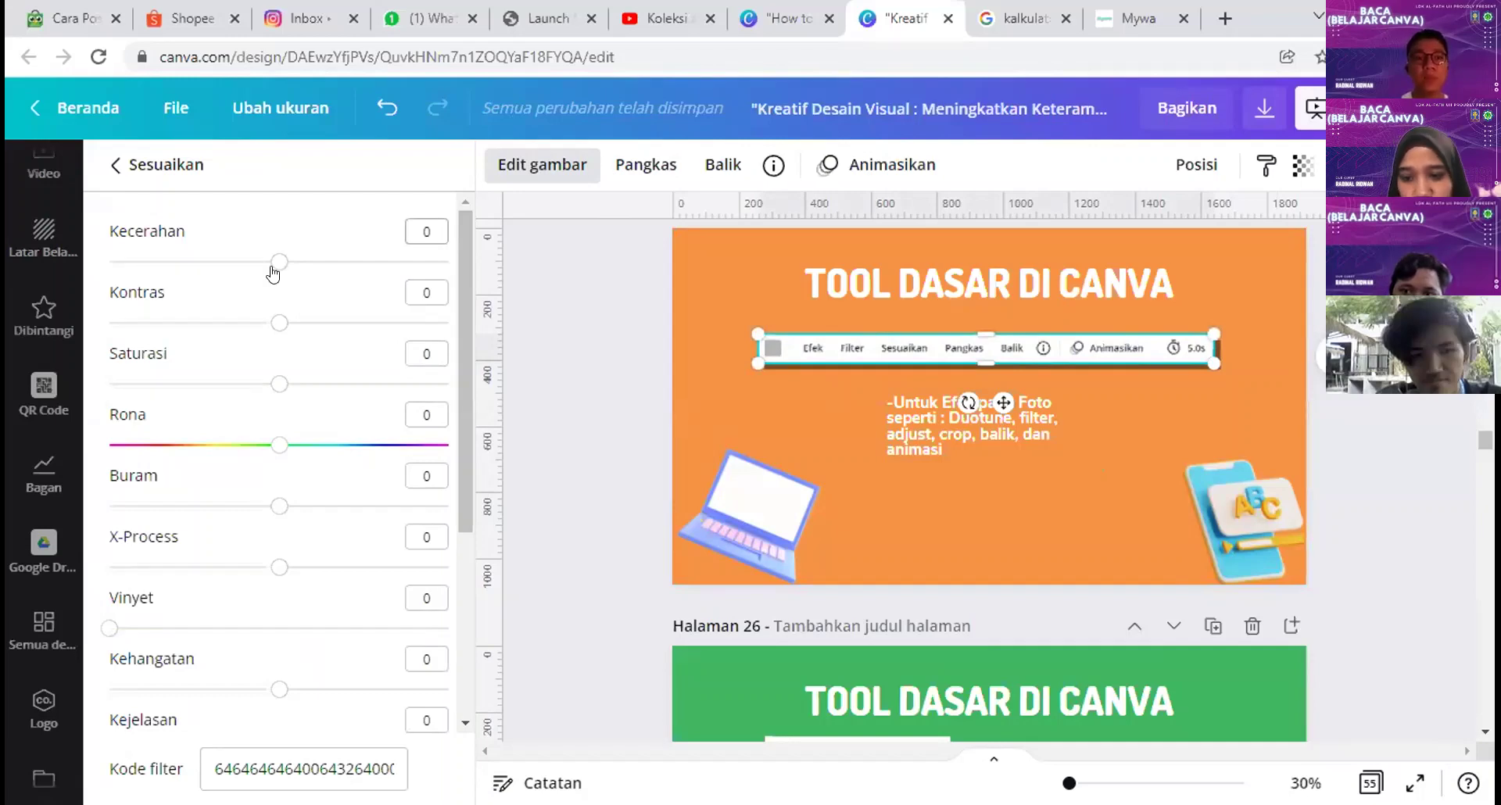
mouse_move(272, 270)
mouse_down()
mouse_move(446, 260)
mouse_move(264, 268)
mouse_up()
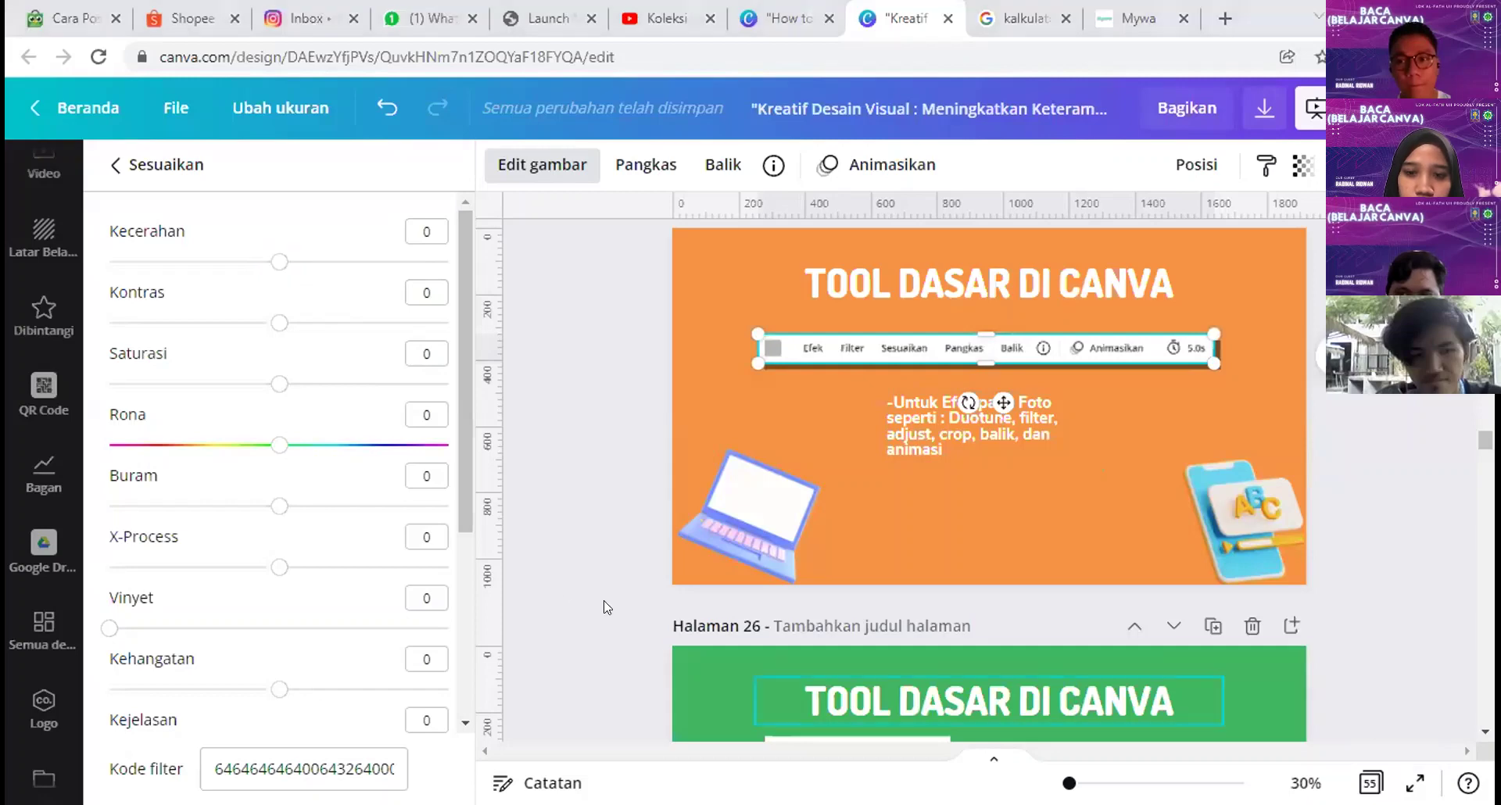
key(Escape)
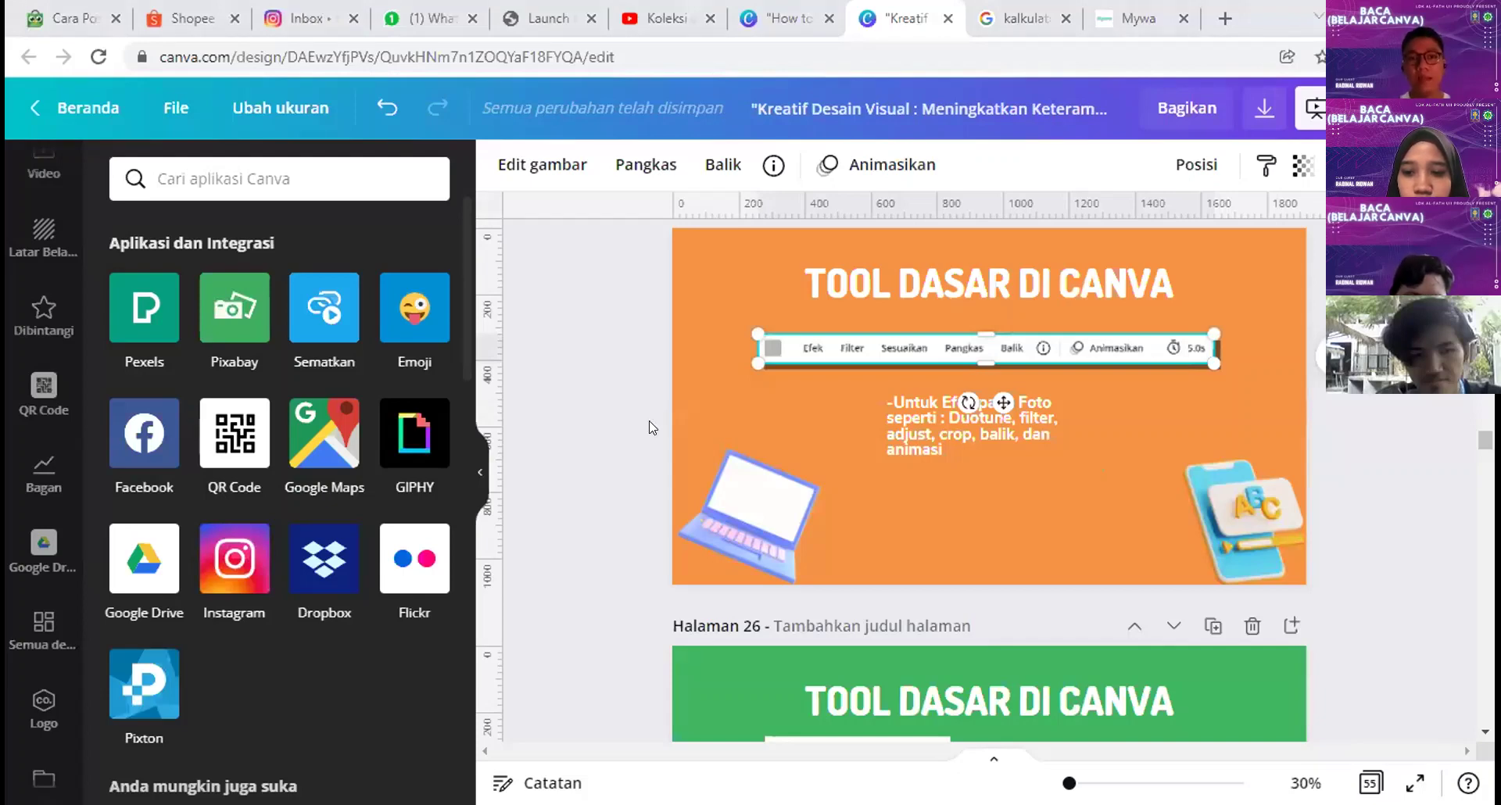
click(1244, 349)
Step: Add the green-domed mosque photo from the 'islami' Foto results to page 26
scroll(1277, 384, up, 2)
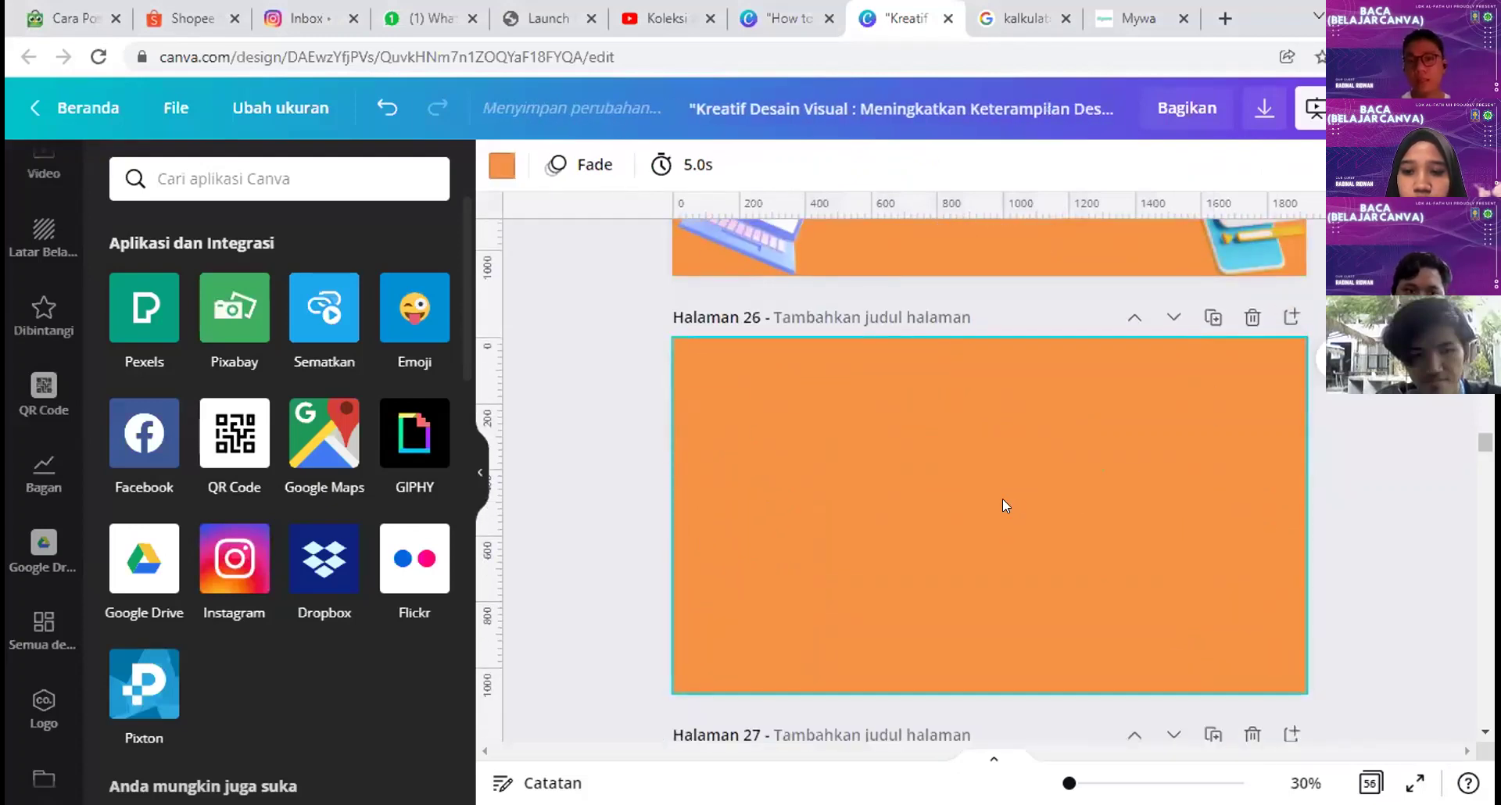
scroll(37, 478, up, 6)
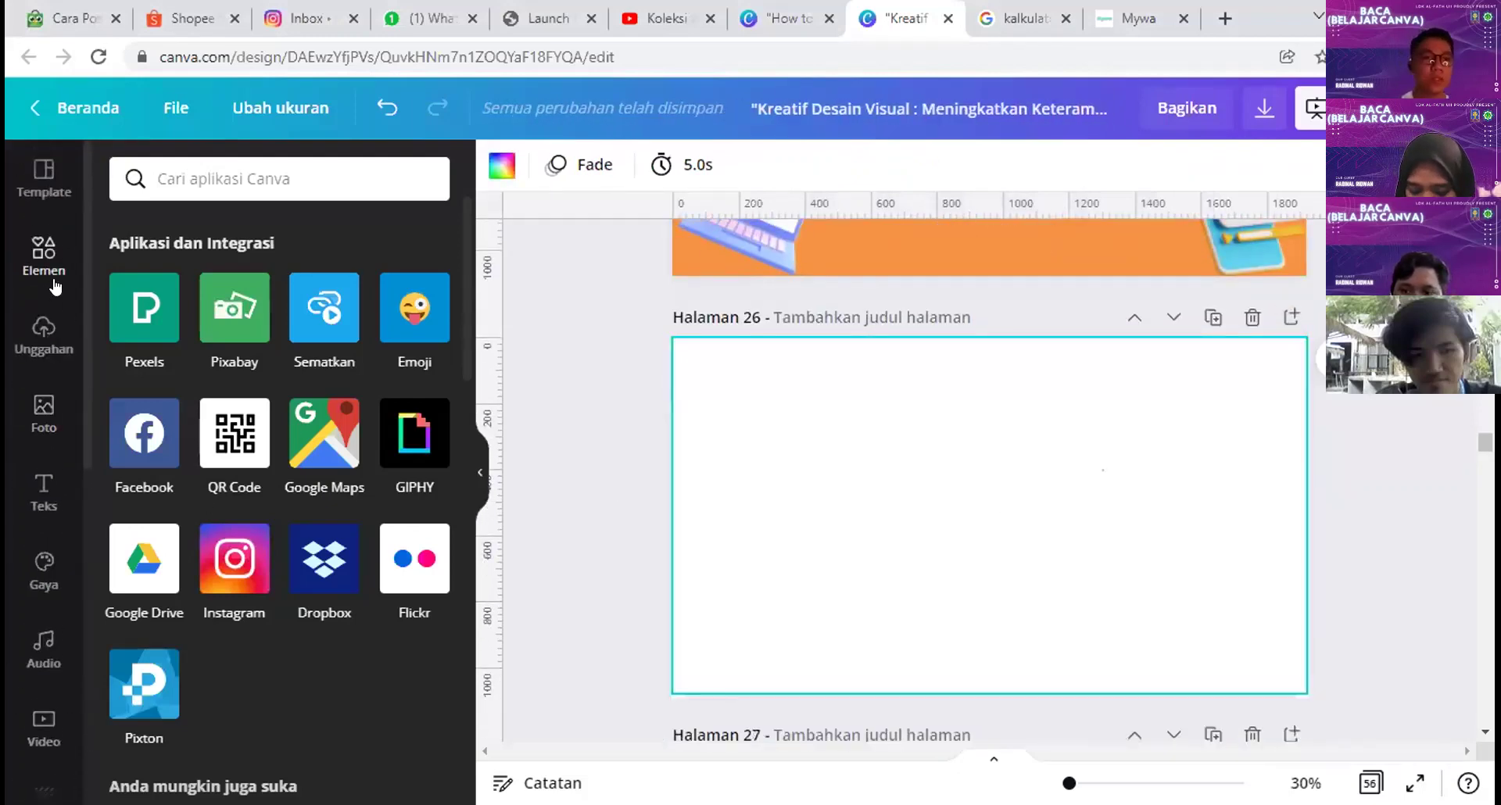
click(47, 426)
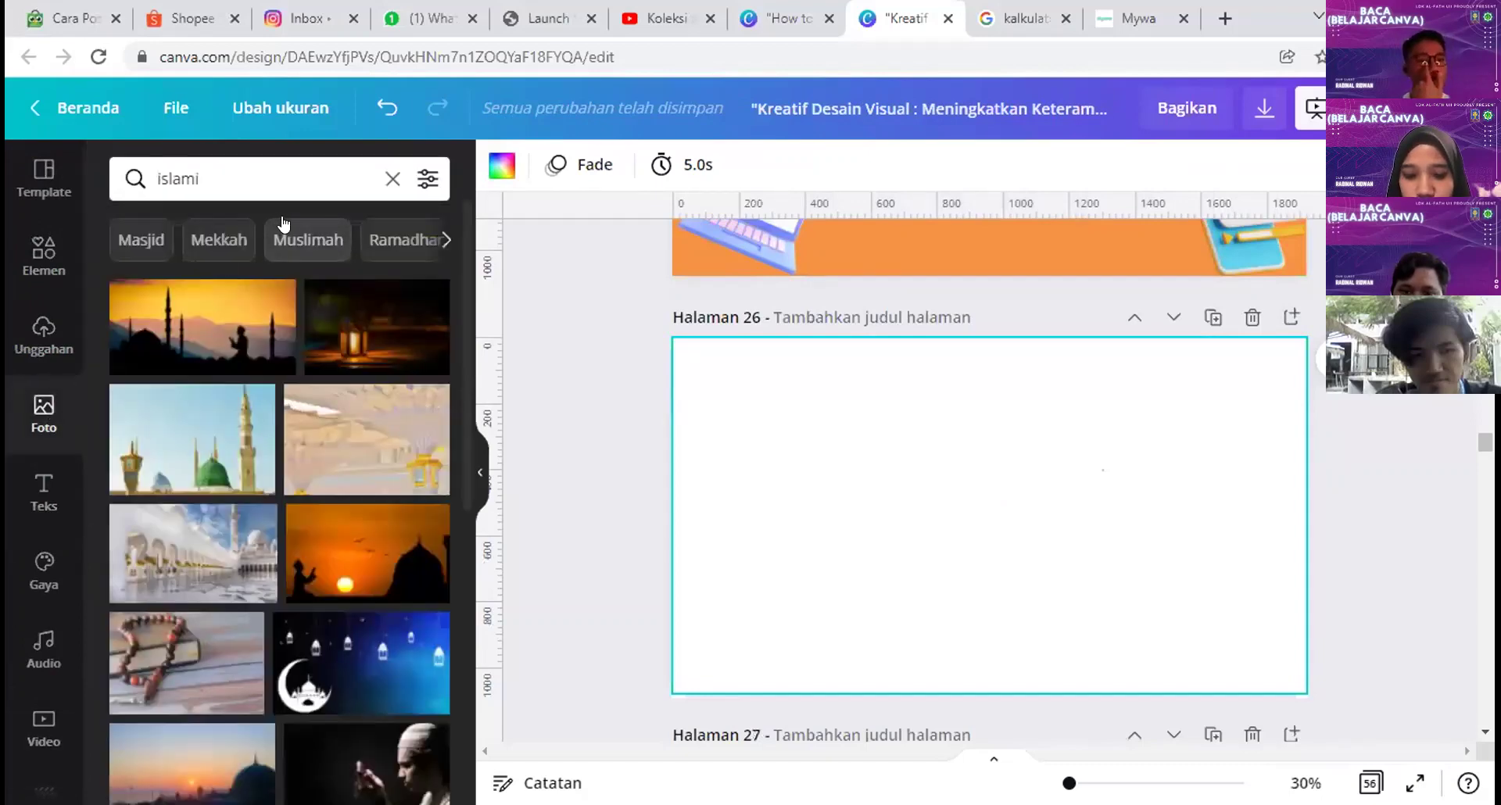
click(205, 392)
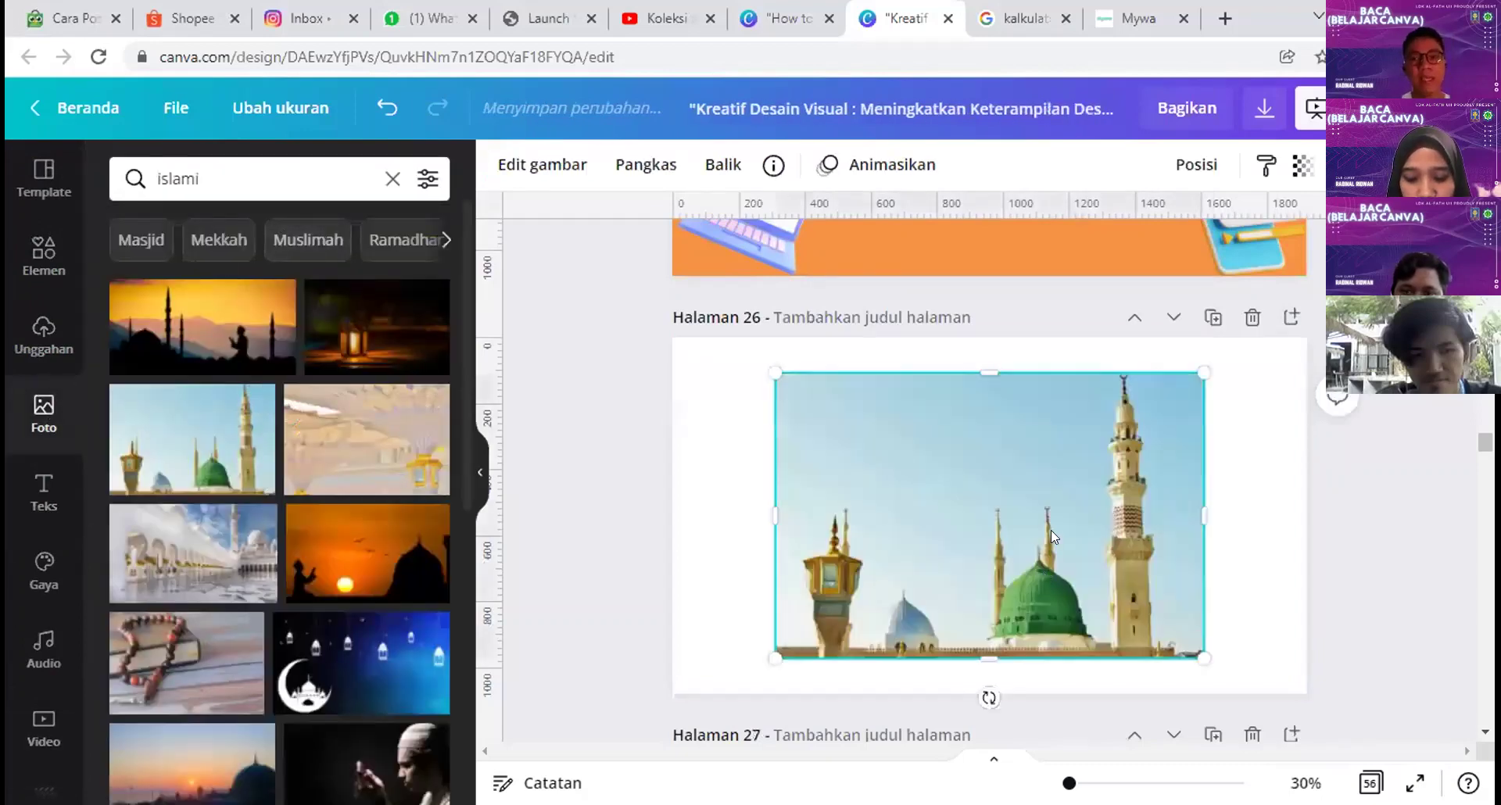
Step: Resize and crop the mosque photo so it fills page 26 edge to edge
mouse_move(731, 351)
mouse_down()
mouse_move(700, 327)
mouse_move(720, 336)
mouse_up()
drag(861, 445, 806, 435)
drag(1153, 655, 1224, 626)
drag(1210, 518, 1307, 516)
drag(1063, 524, 1062, 451)
double_click(1062, 569)
click(1345, 539)
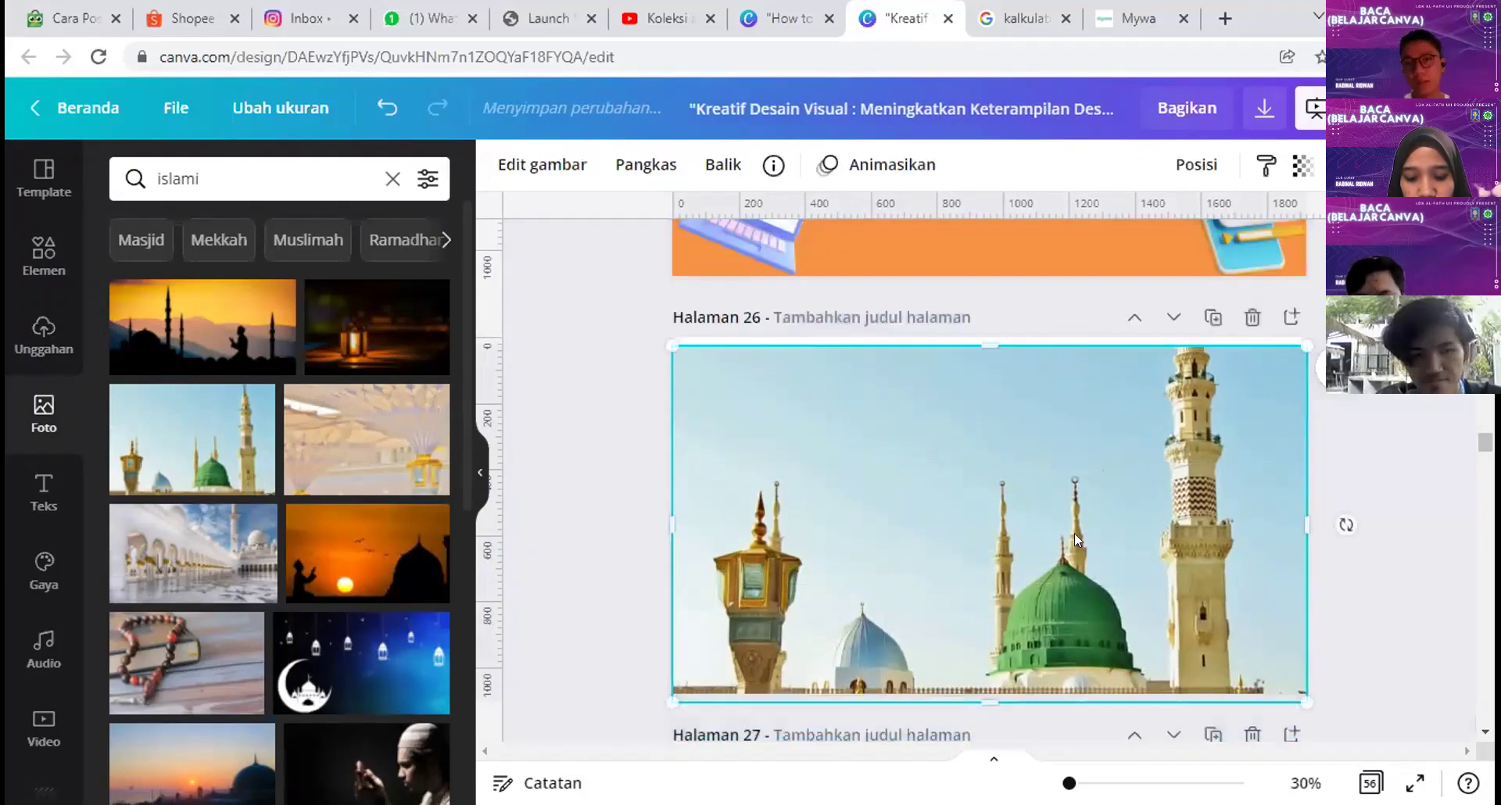
click(1279, 692)
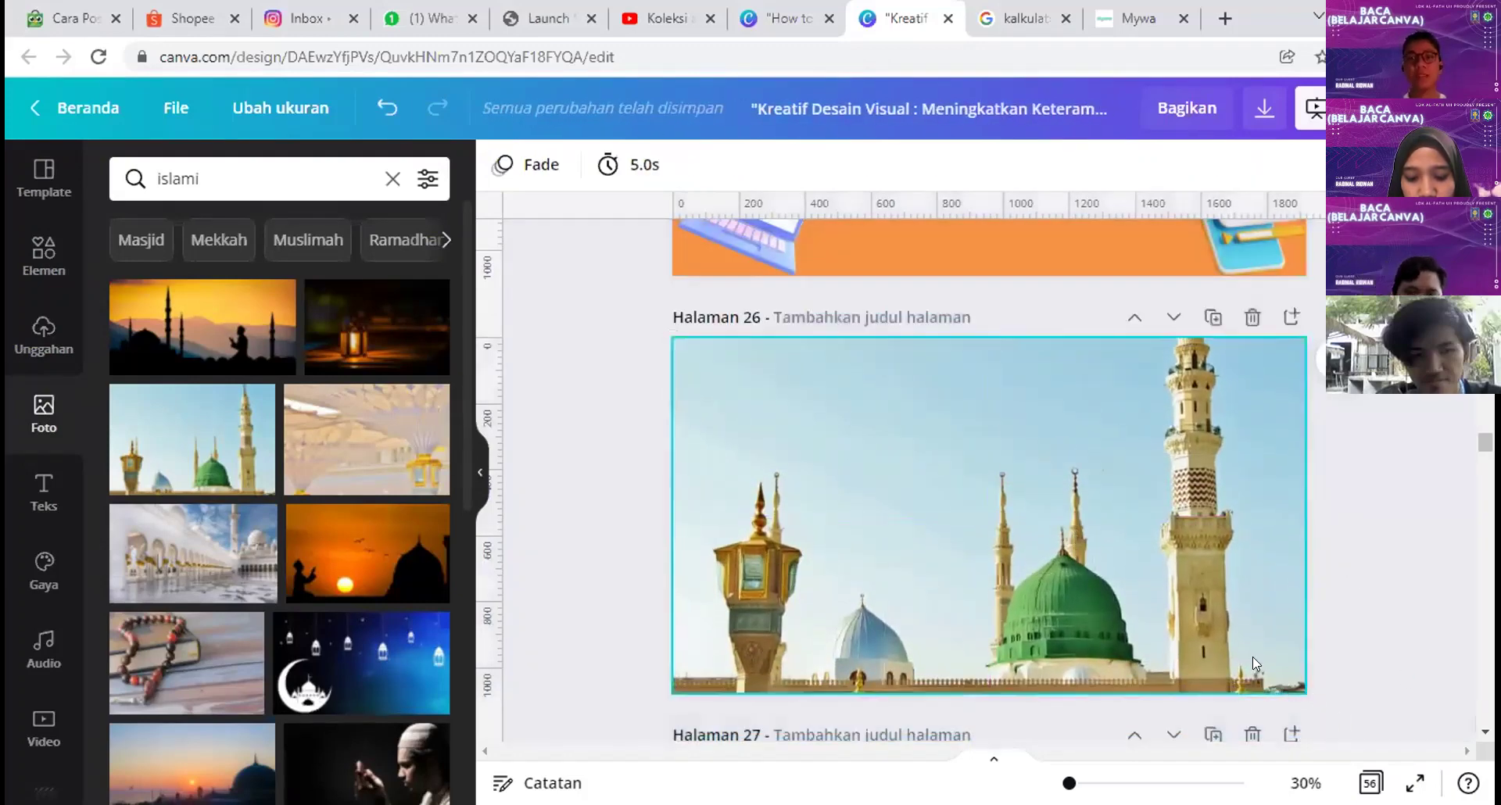
click(818, 567)
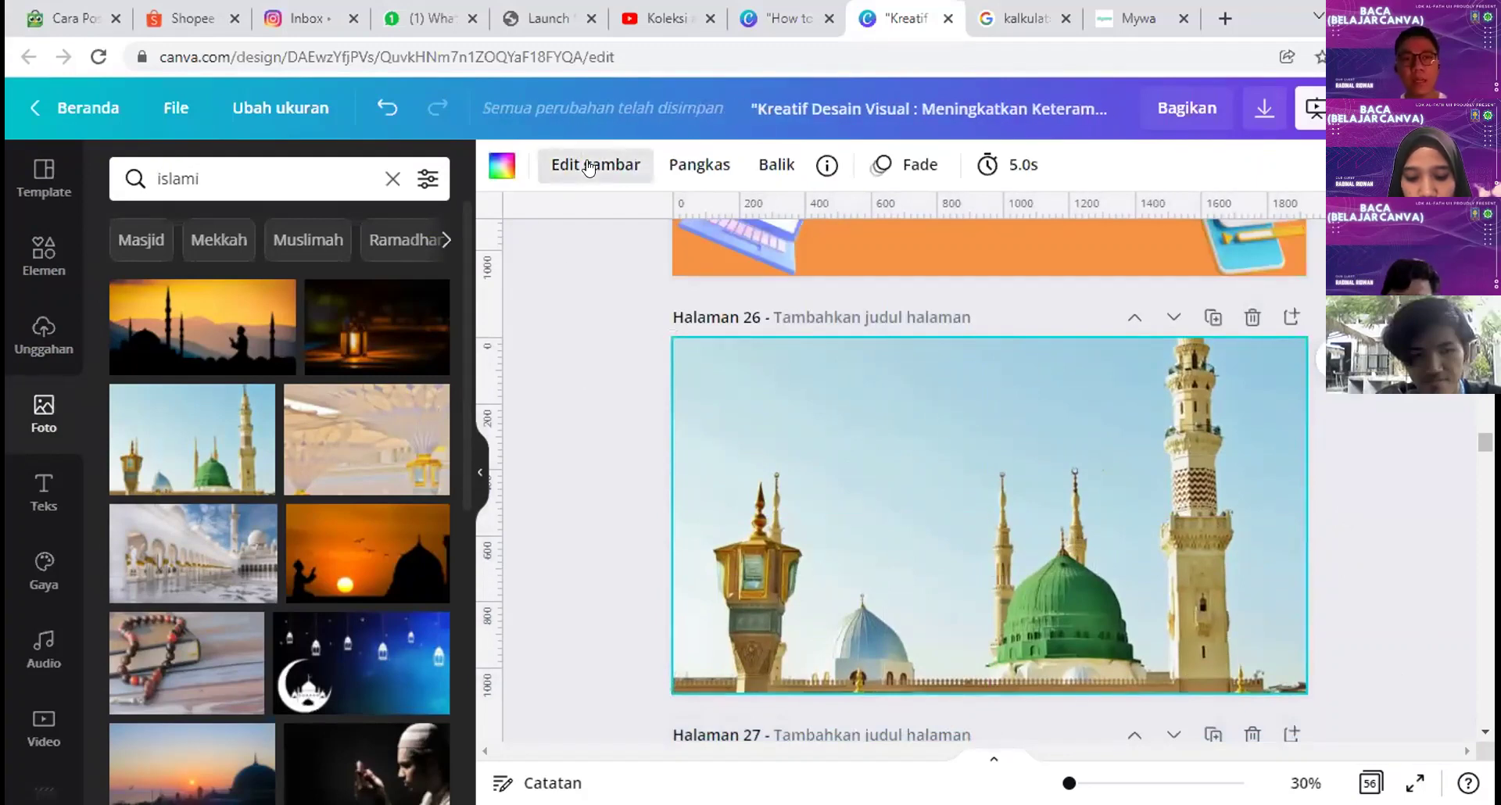
click(592, 164)
Step: Test Kecerahan, Kontras and Saturasi on the mosque photo, returning each to 0
scroll(369, 497, down, 2)
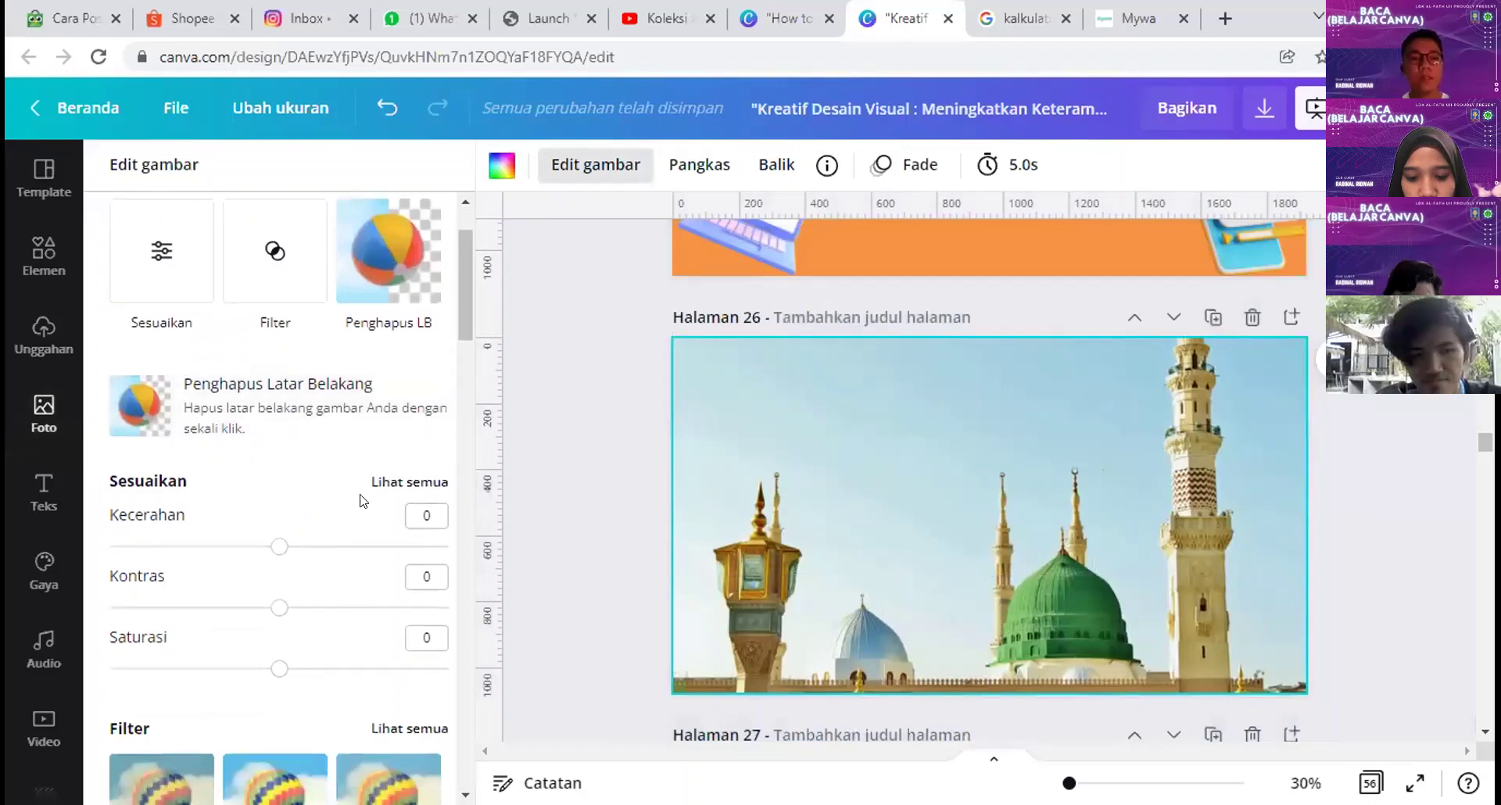
click(391, 493)
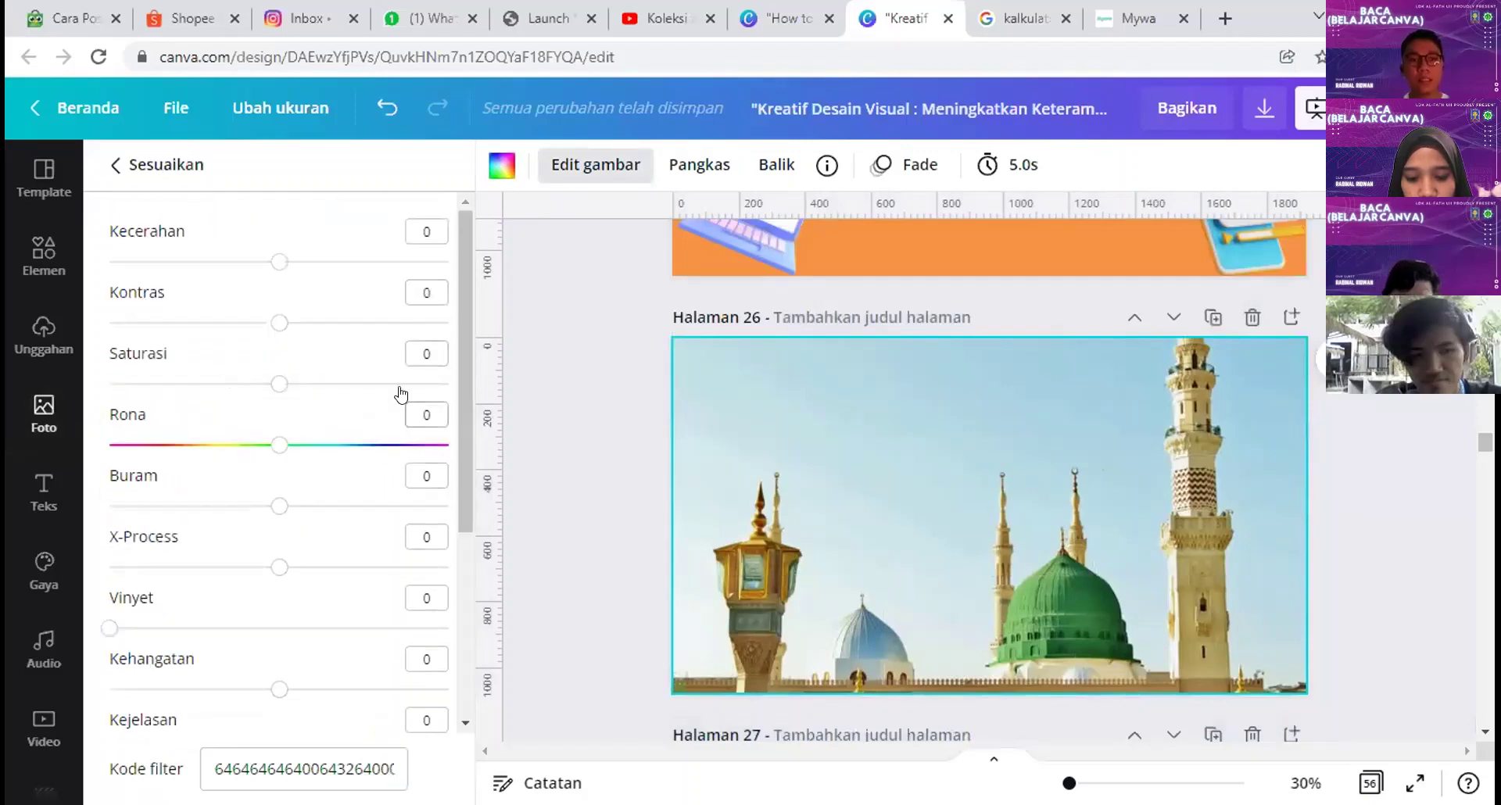
drag(334, 261, 279, 263)
mouse_move(279, 322)
mouse_down()
mouse_move(450, 322)
mouse_move(150, 324)
mouse_move(279, 326)
mouse_up()
drag(279, 383, 553, 383)
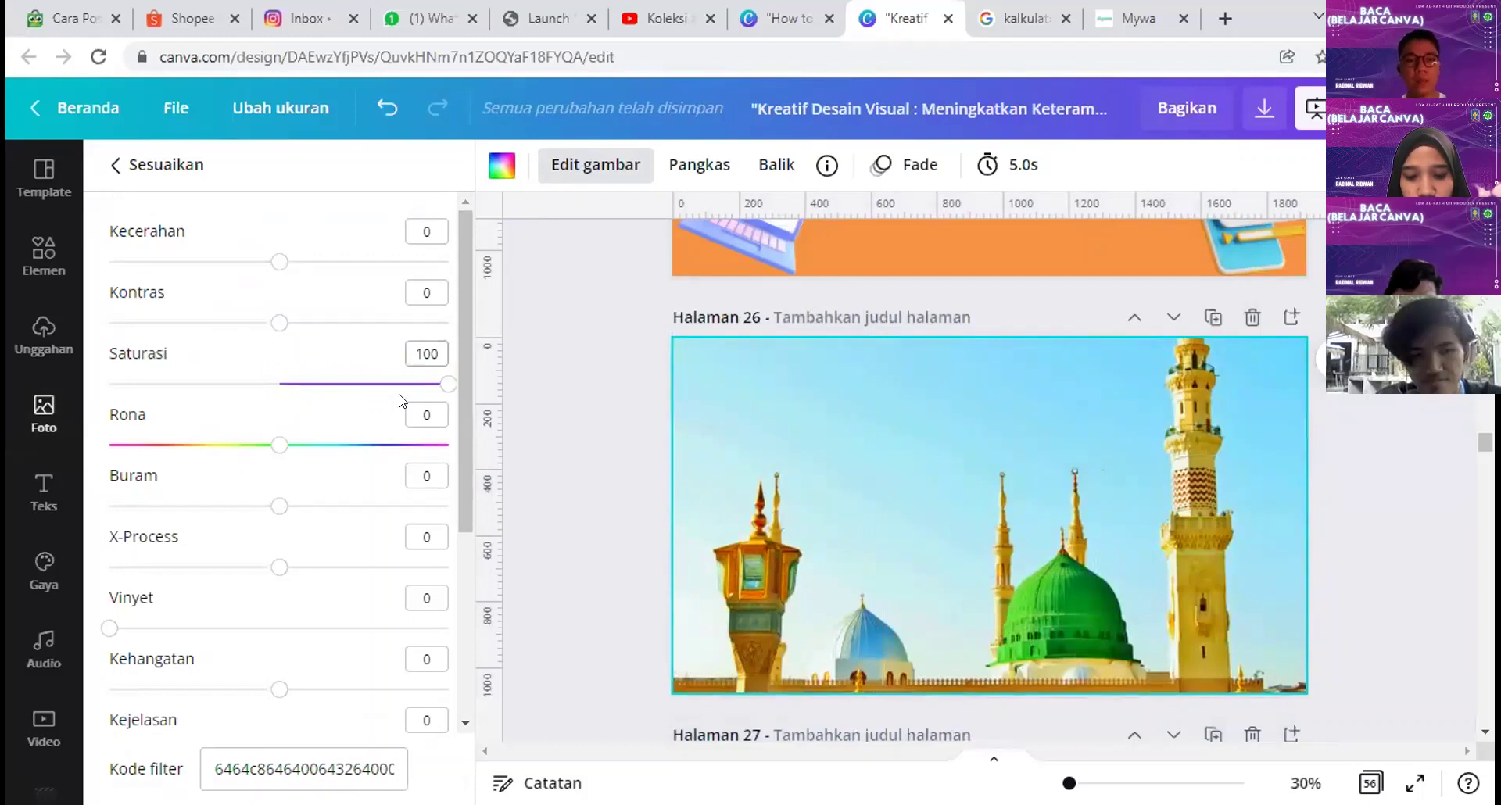
drag(446, 384, 279, 406)
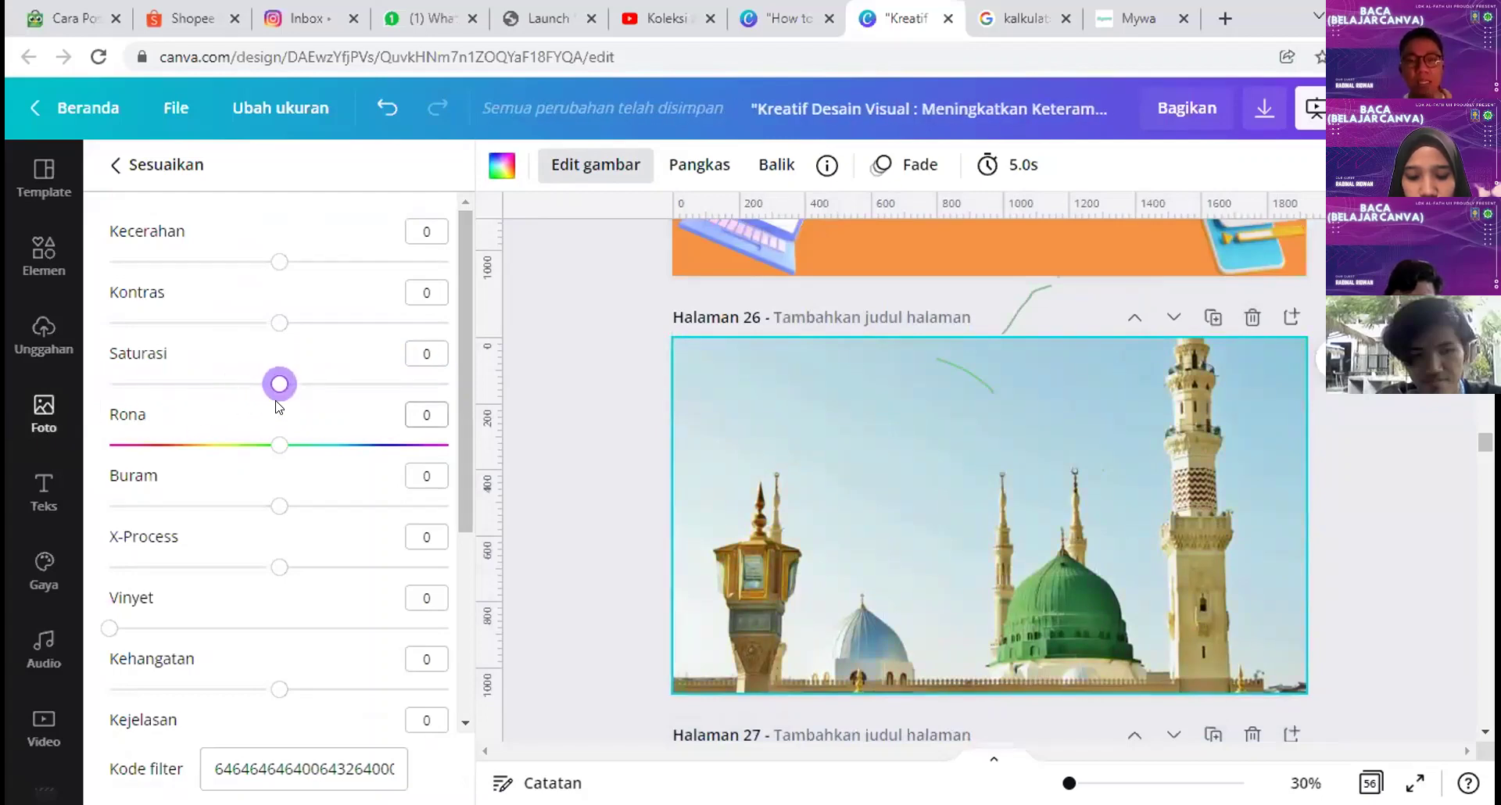
Step: Test the Rona and Buram sliders on the photo, leaving both at 0
drag(276, 452, 366, 465)
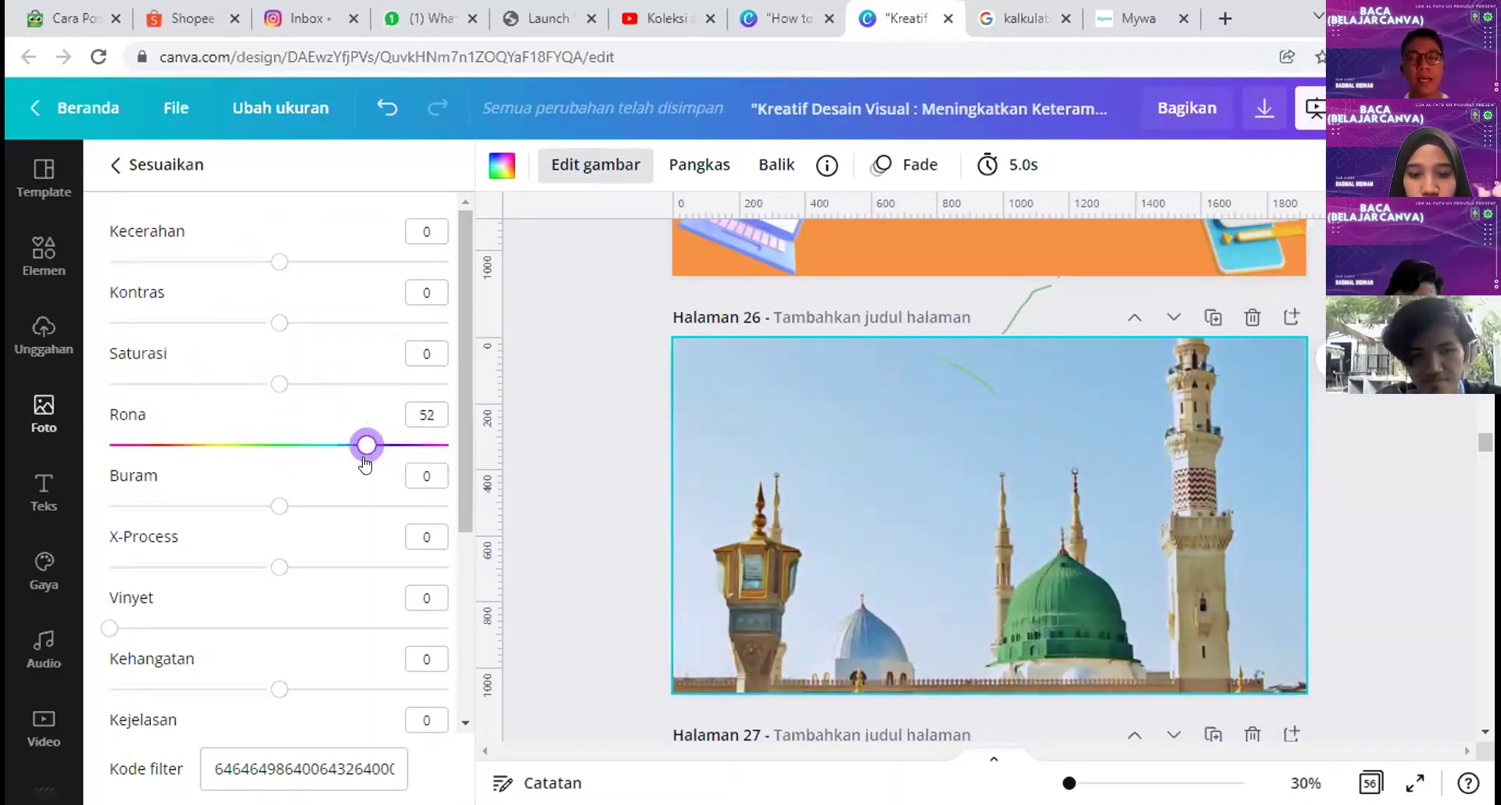
drag(365, 464, 280, 446)
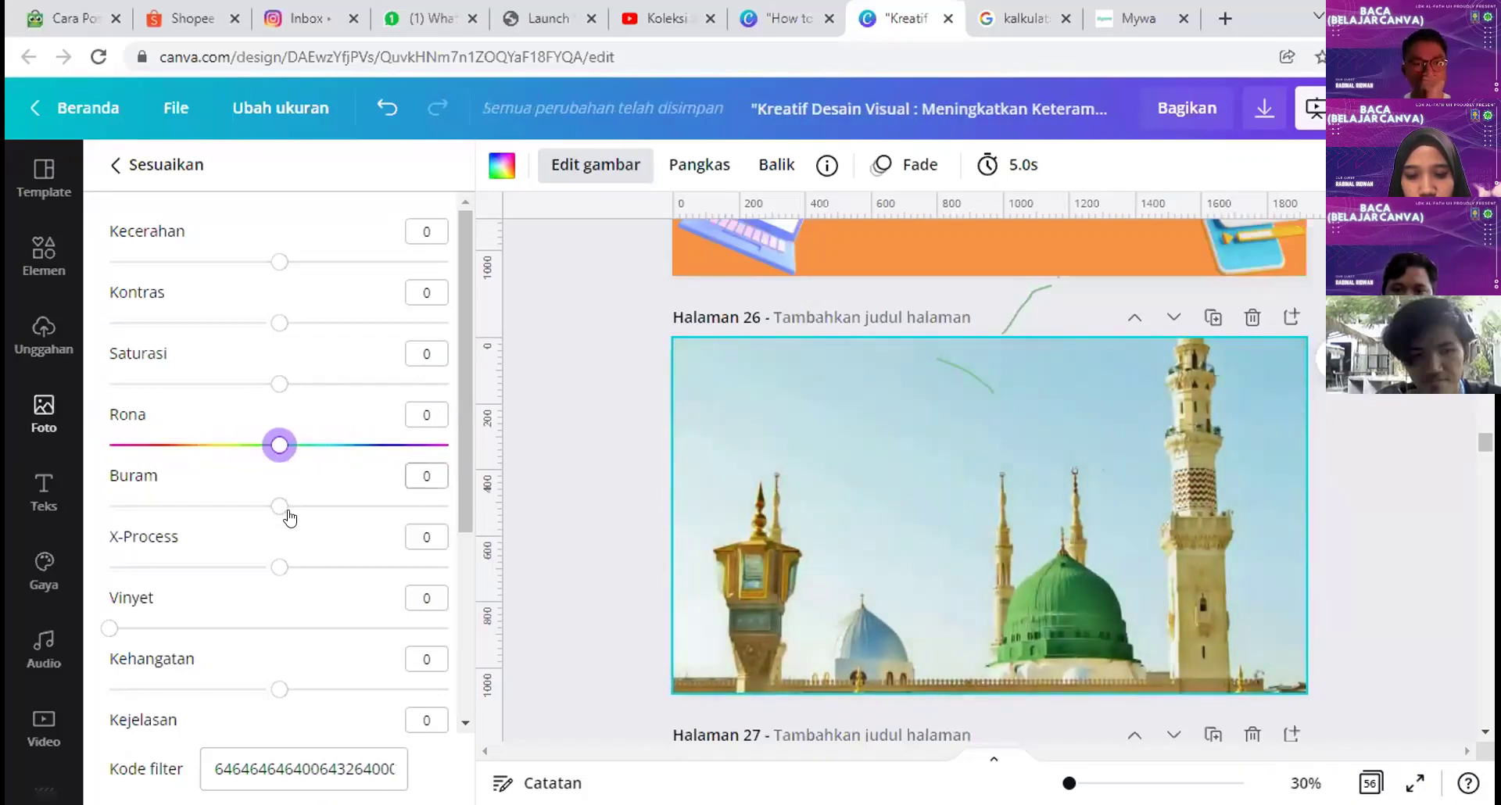
mouse_move(274, 514)
mouse_down()
mouse_move(419, 506)
mouse_move(277, 518)
mouse_up()
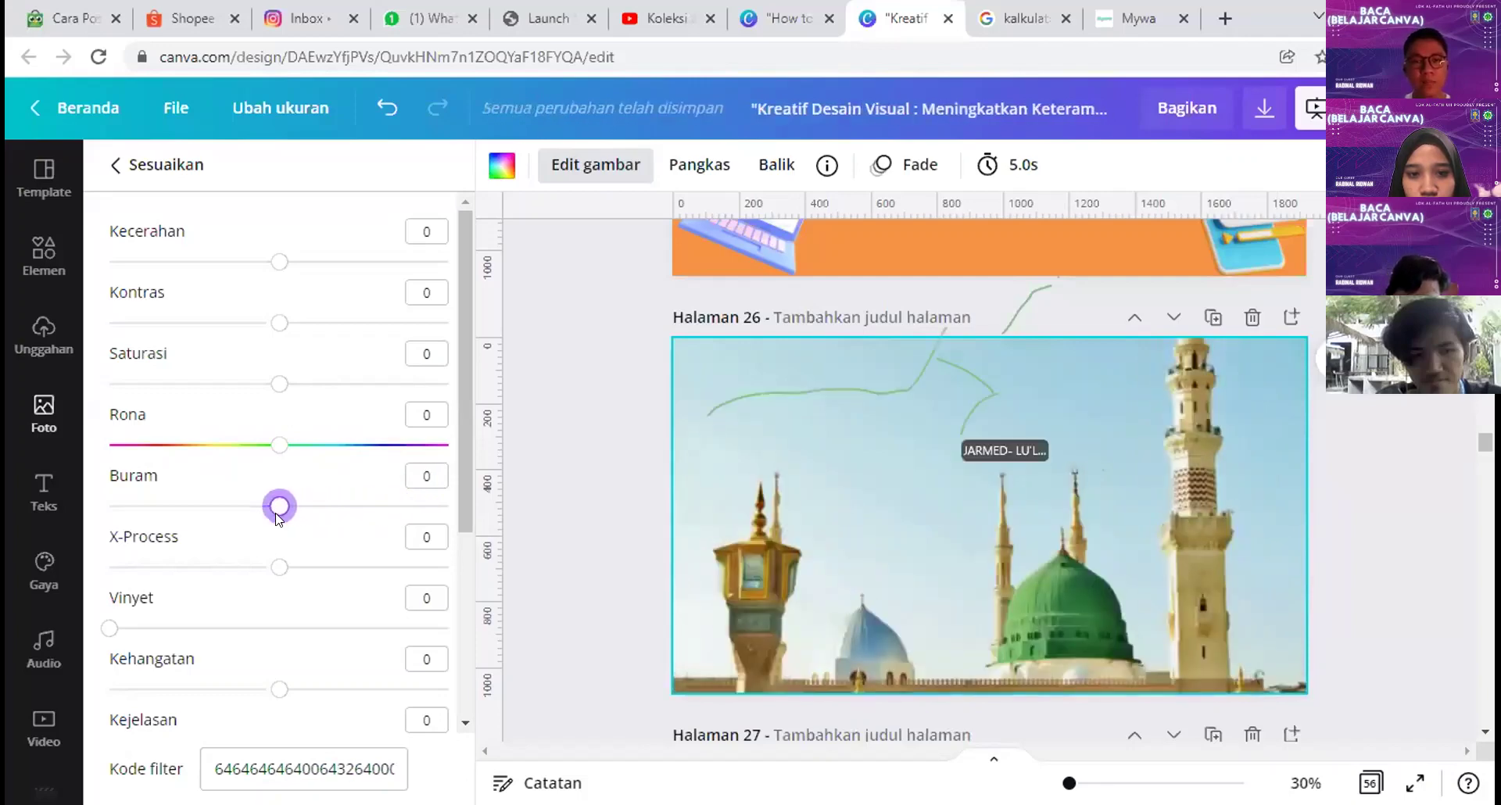
scroll(293, 514, down, 4)
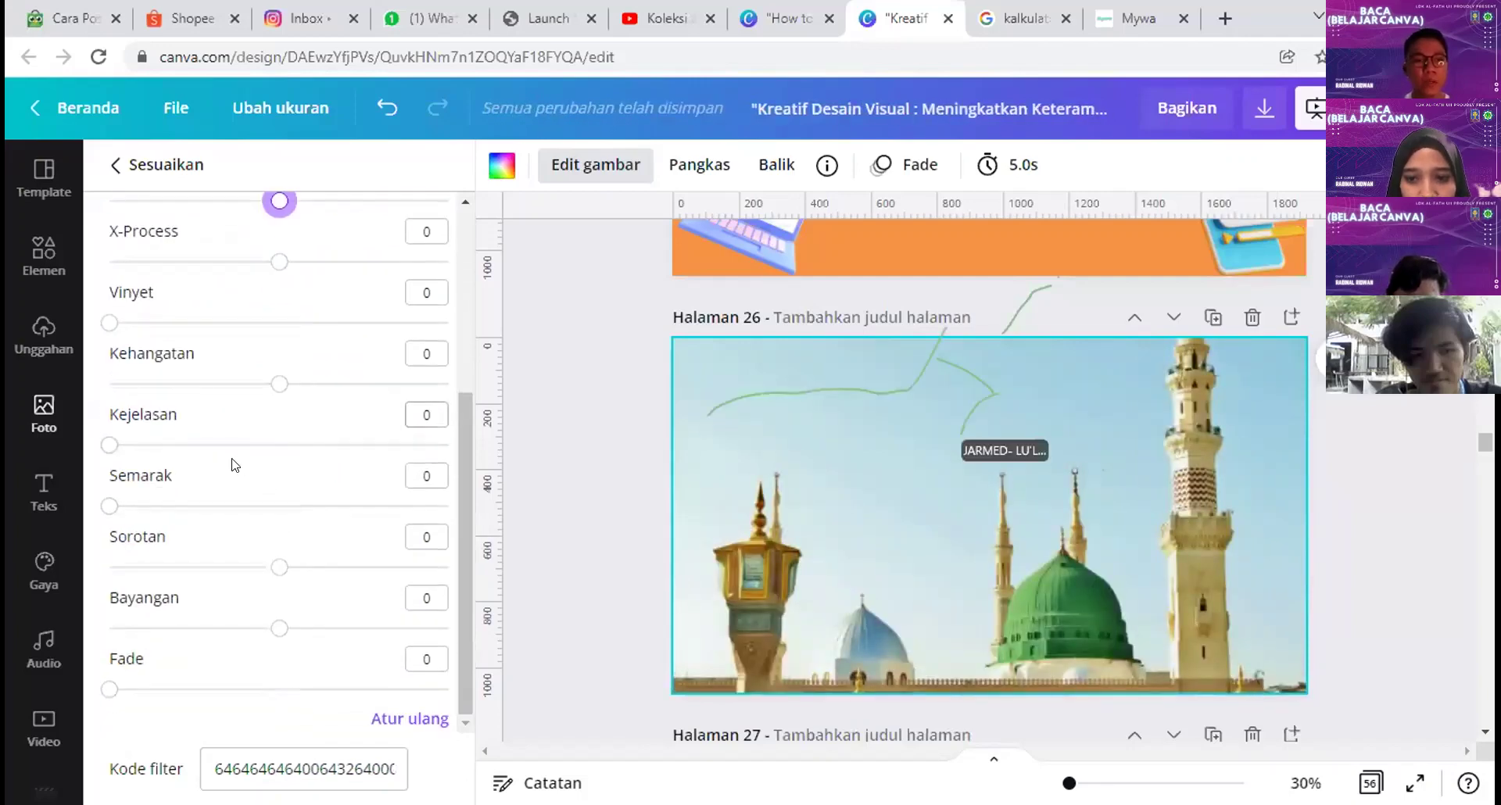
scroll(226, 570, up, 3)
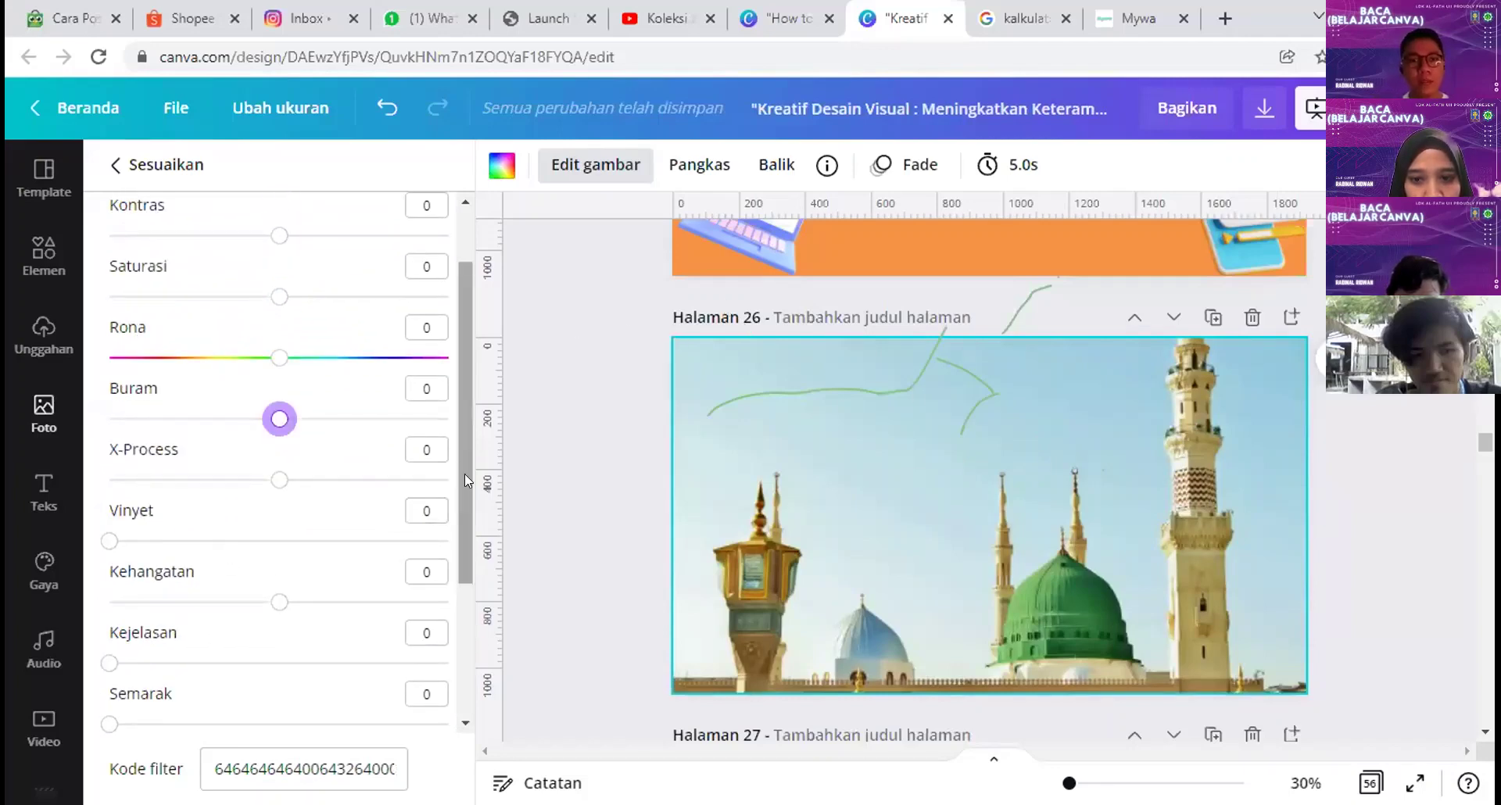
Step: Preview the Peony, Dare, Rosie, Drama and Summer filters, then set the filter to Tidak ada
click(104, 168)
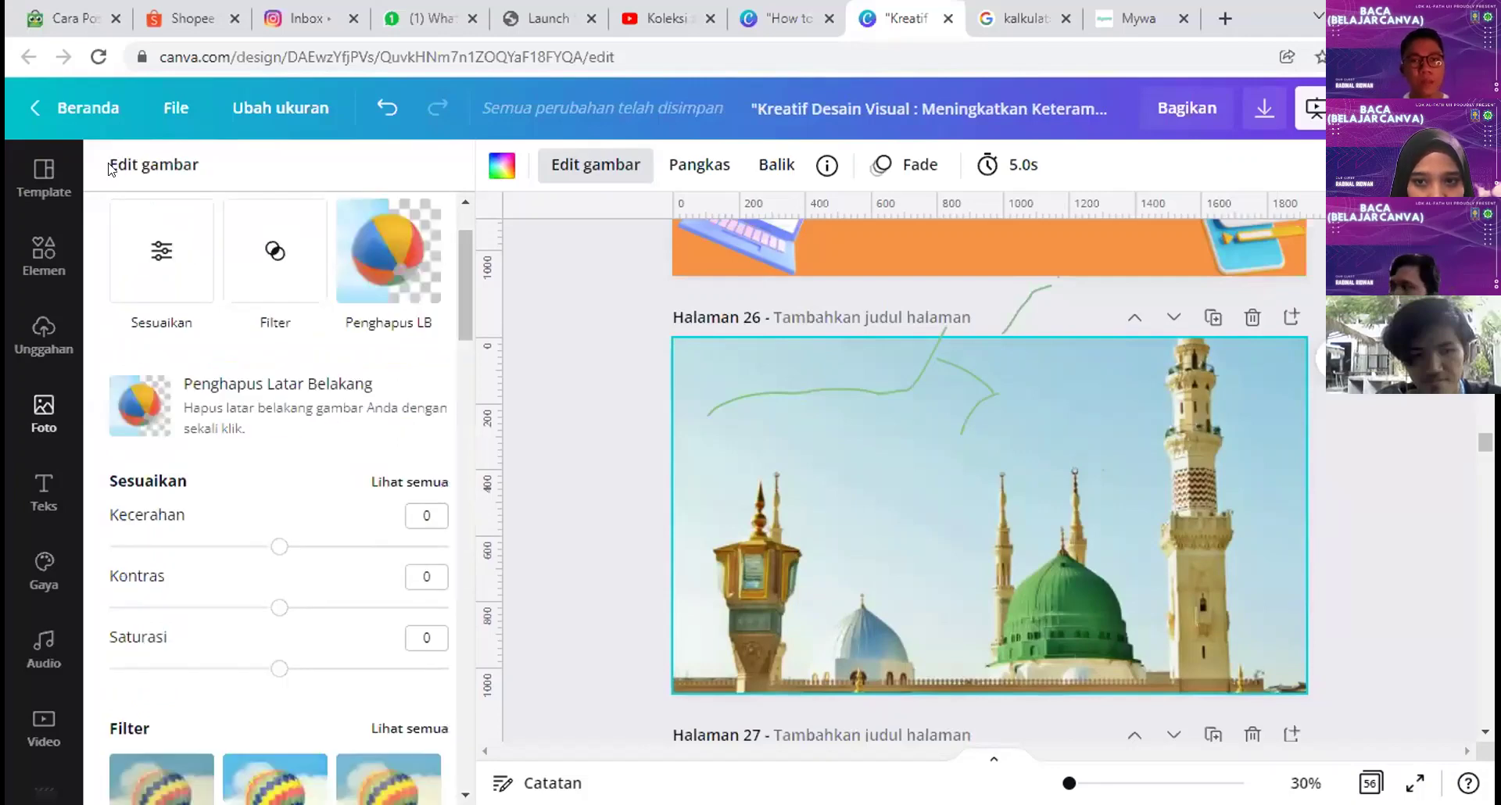
scroll(258, 395, down, 5)
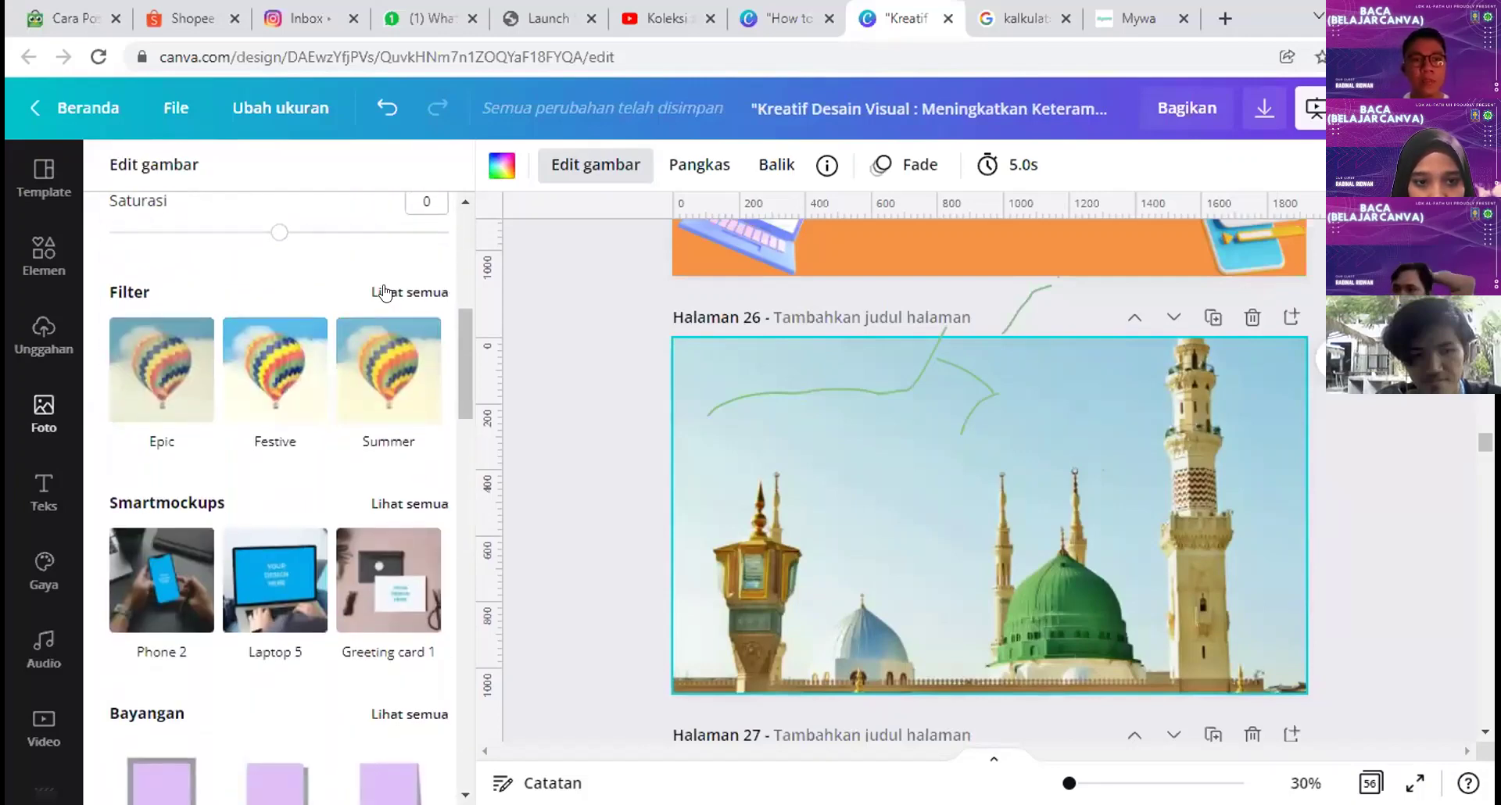
click(409, 295)
scroll(338, 521, down, 3)
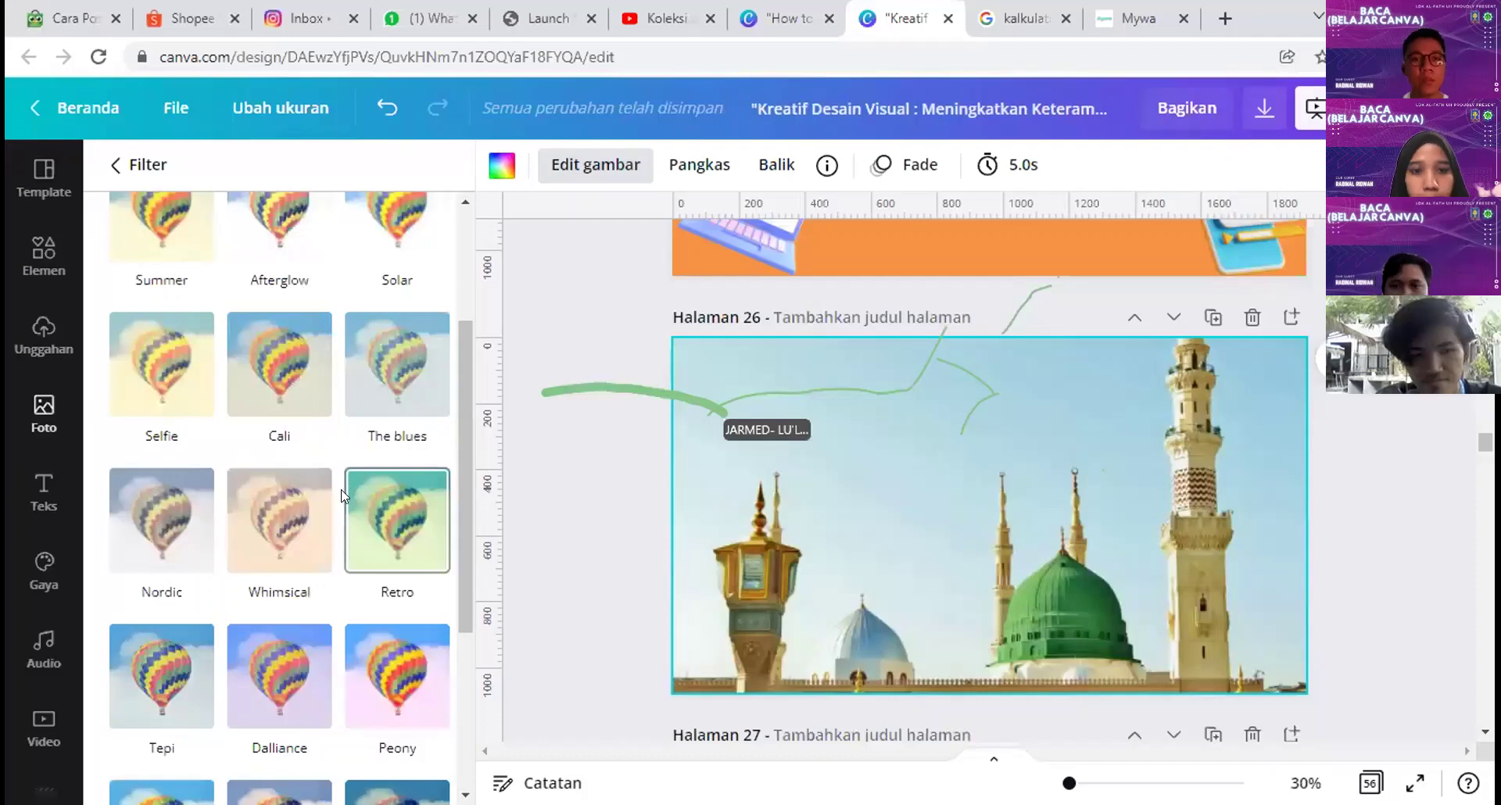
scroll(398, 618, down, 3)
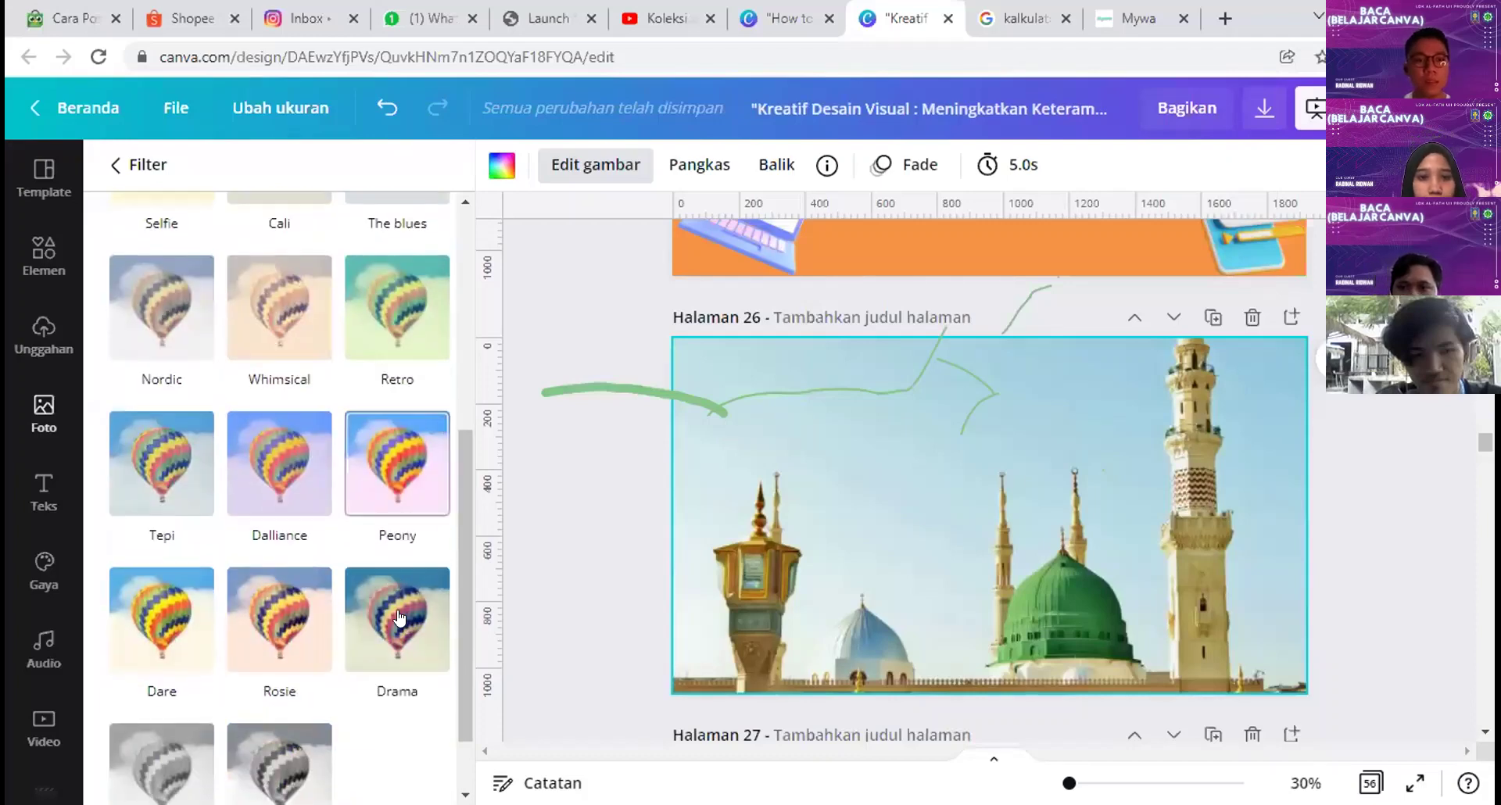
click(398, 488)
click(160, 624)
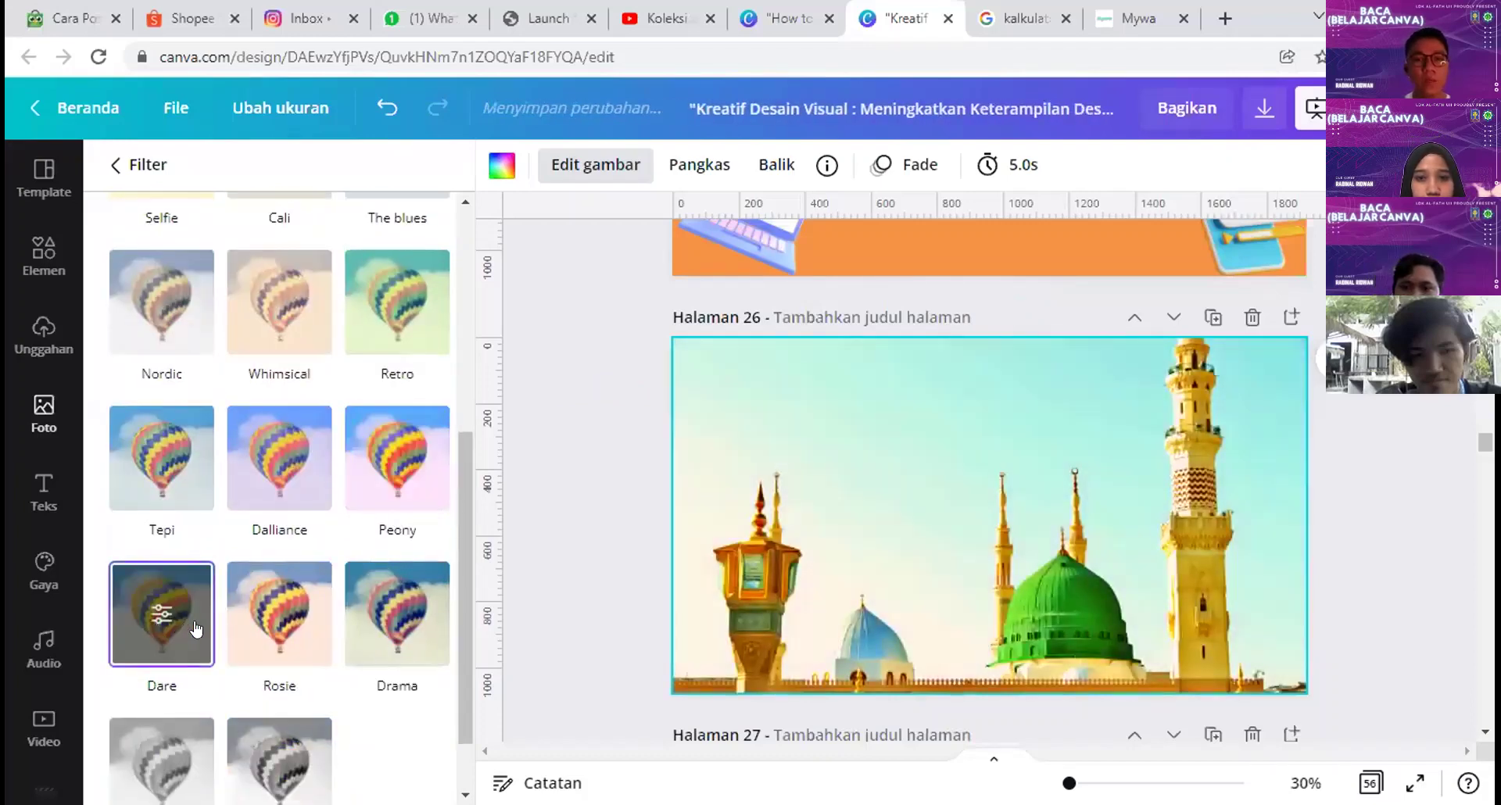
click(279, 635)
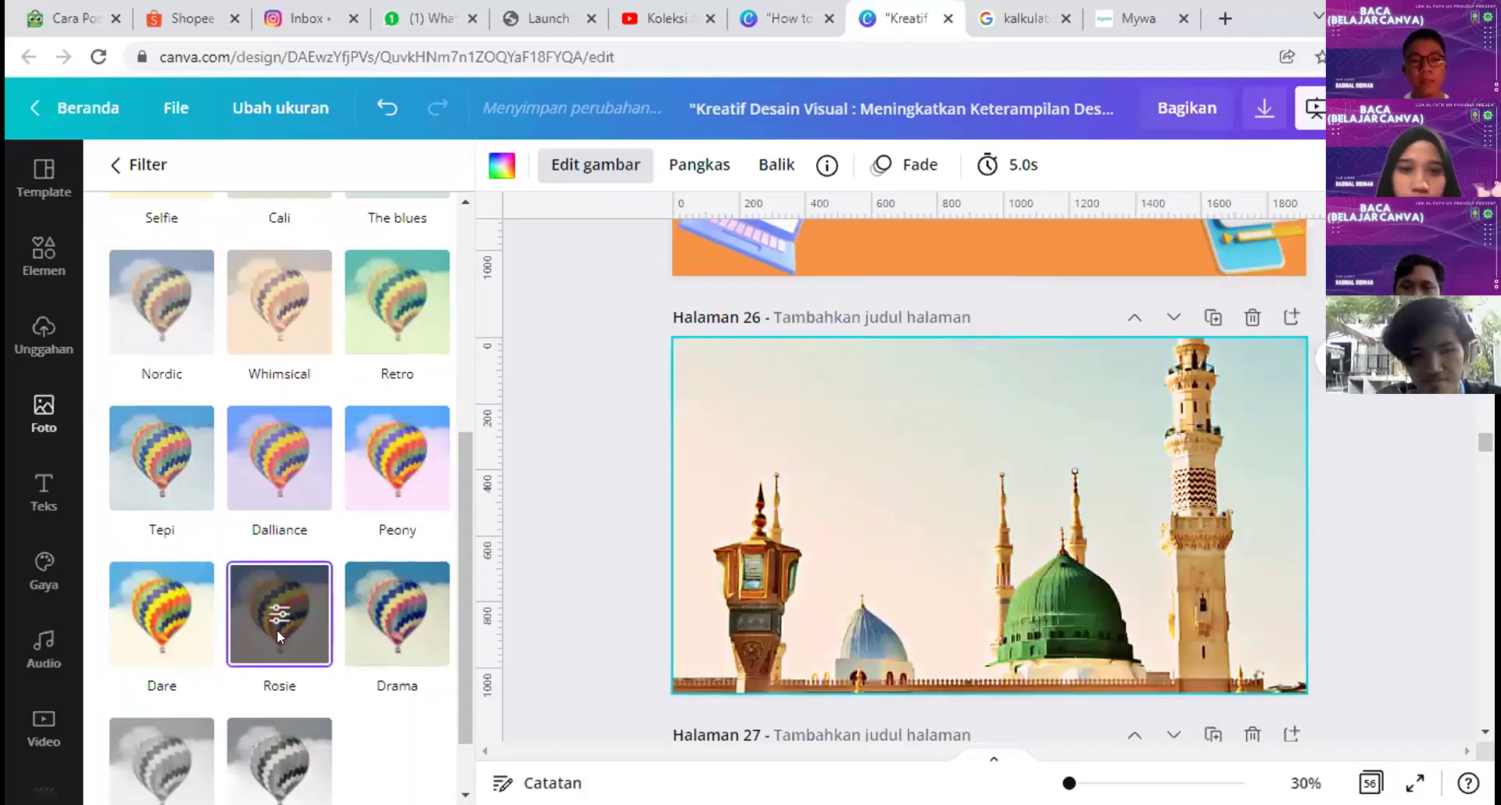
click(403, 613)
scroll(156, 508, up, 5)
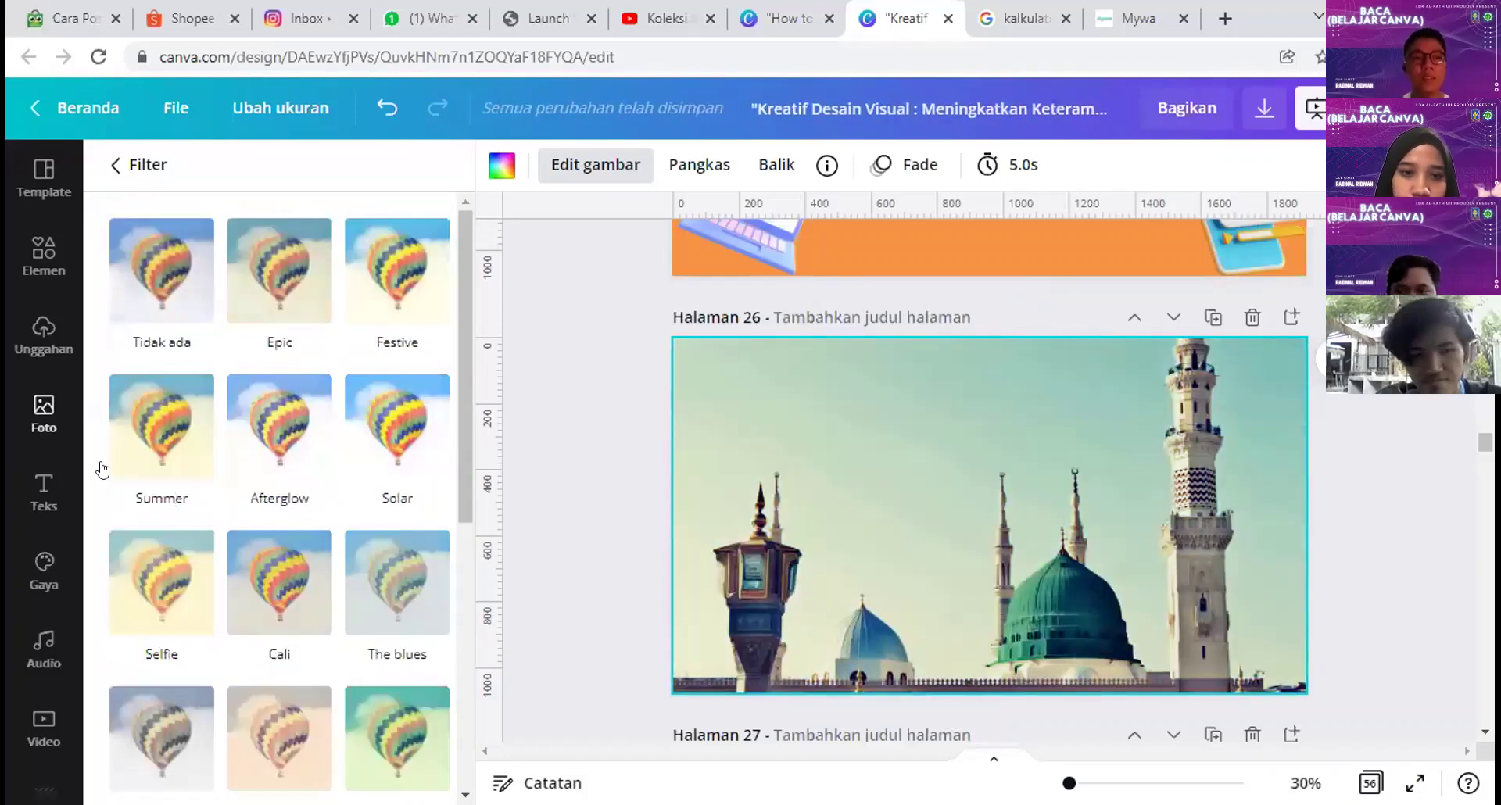
click(147, 425)
click(138, 291)
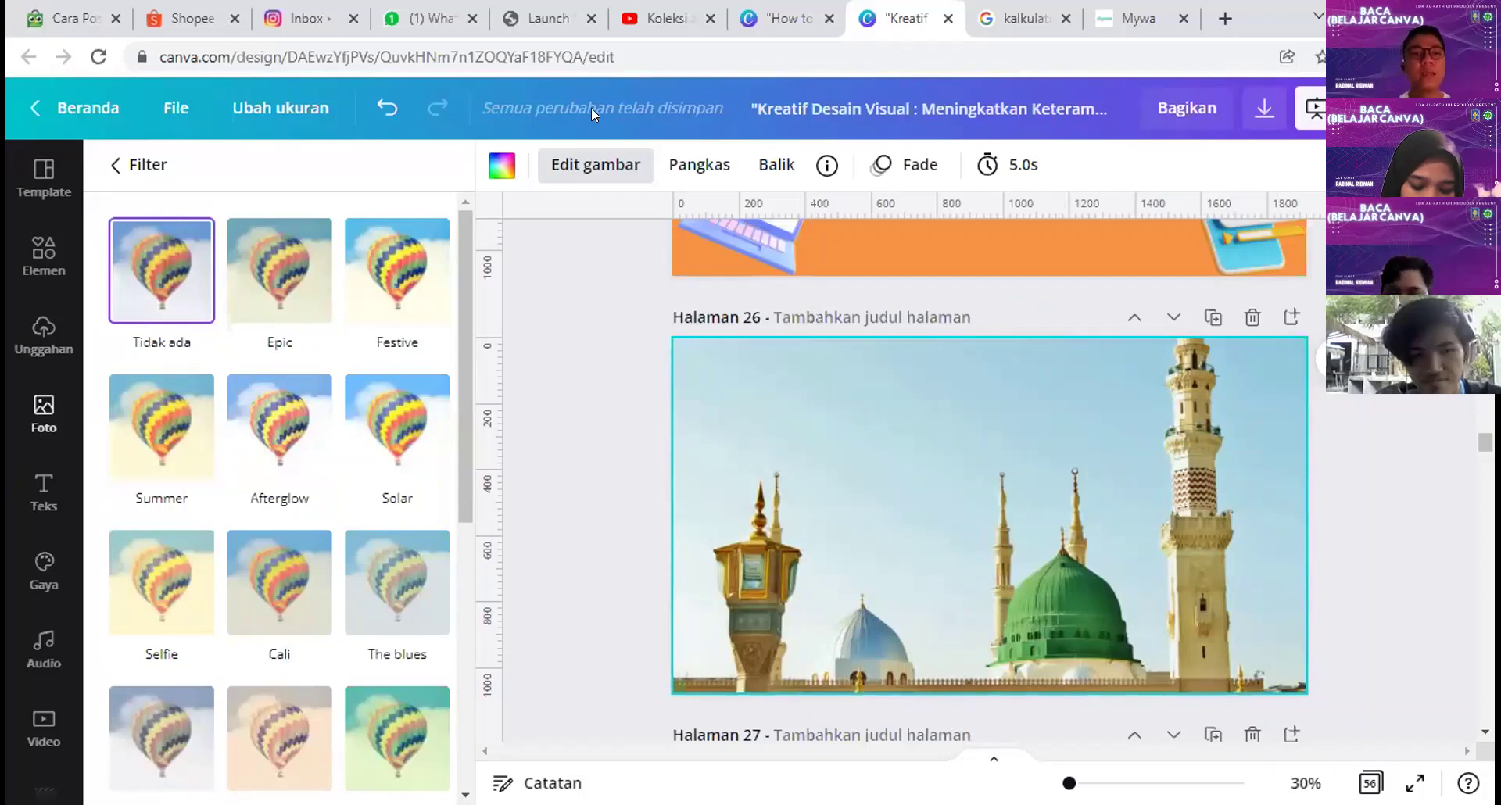
Step: Crop without changes, then try horizontal and vertical flips, leaving the photo upright
click(708, 167)
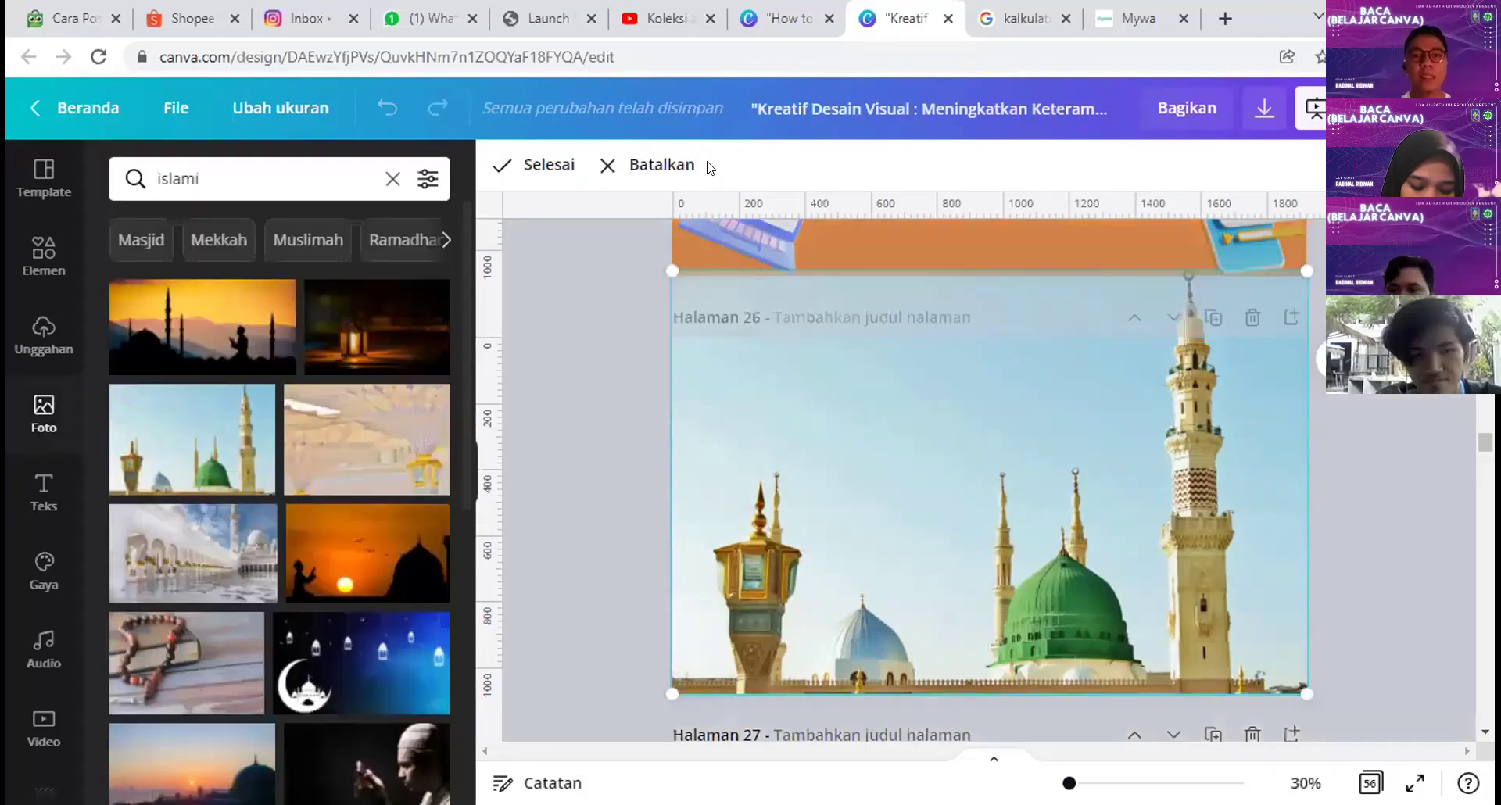
click(579, 177)
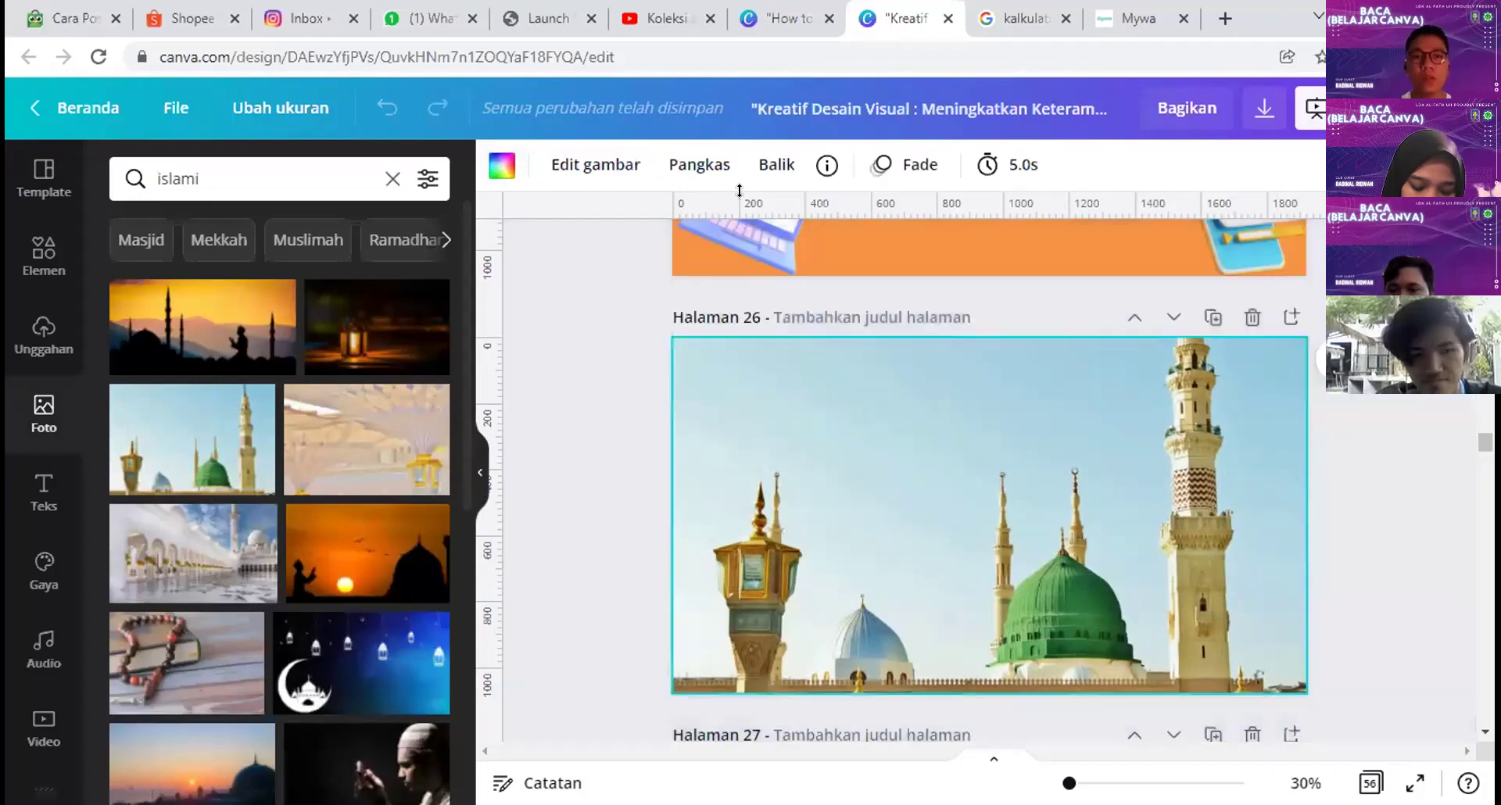
click(774, 166)
click(789, 208)
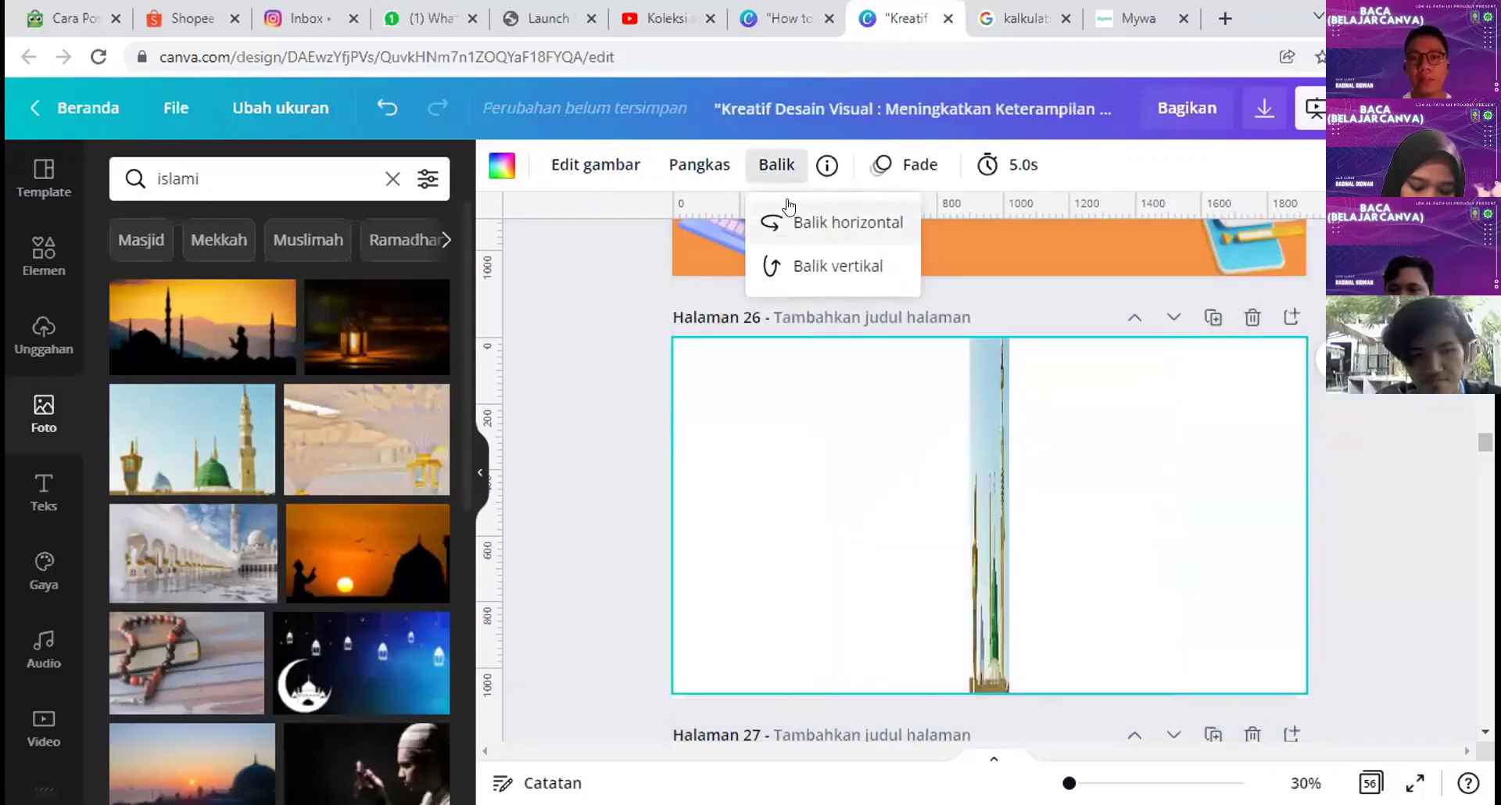
click(801, 221)
click(801, 221)
click(801, 221)
click(801, 222)
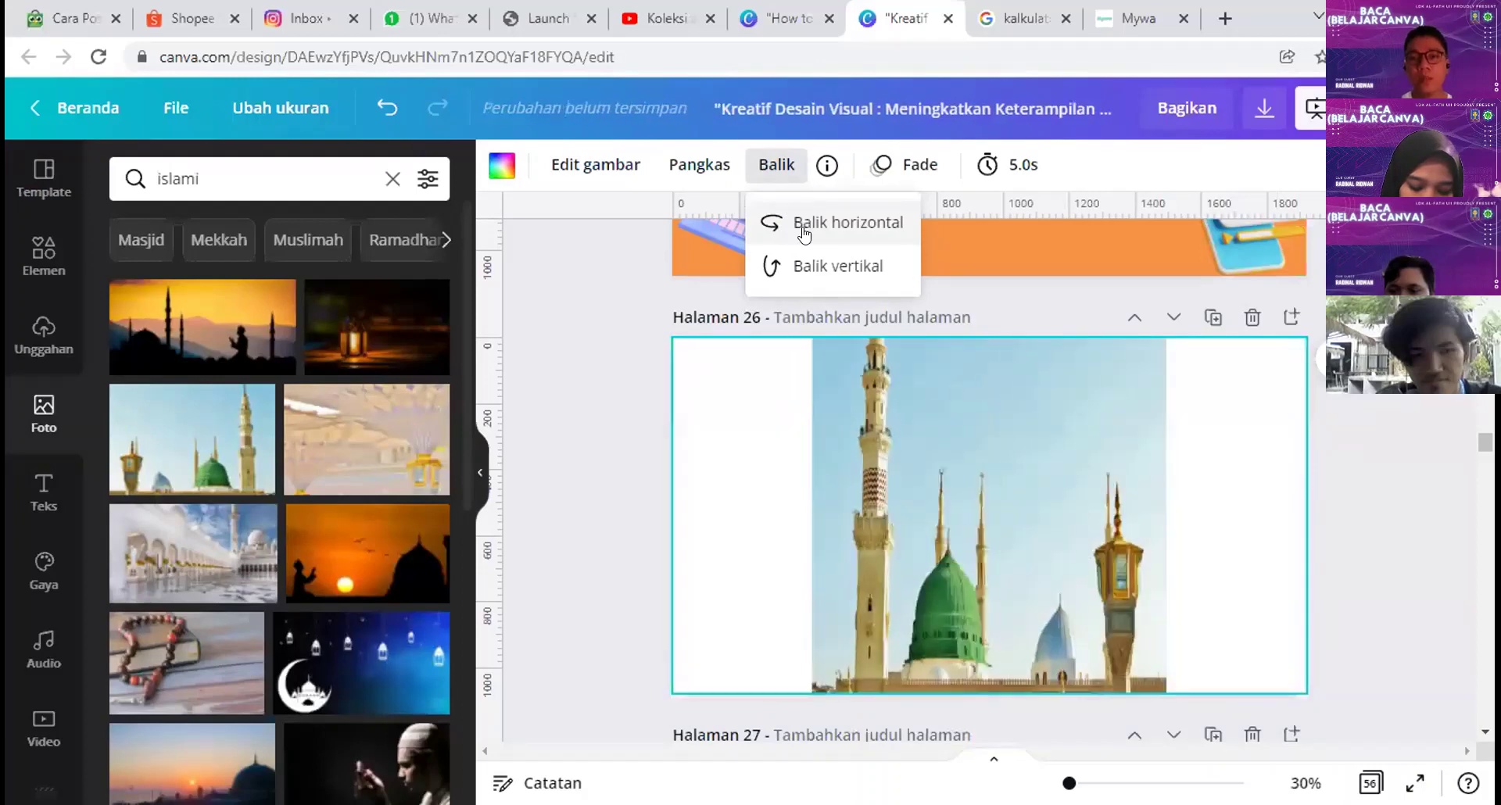
click(801, 221)
click(805, 267)
click(819, 267)
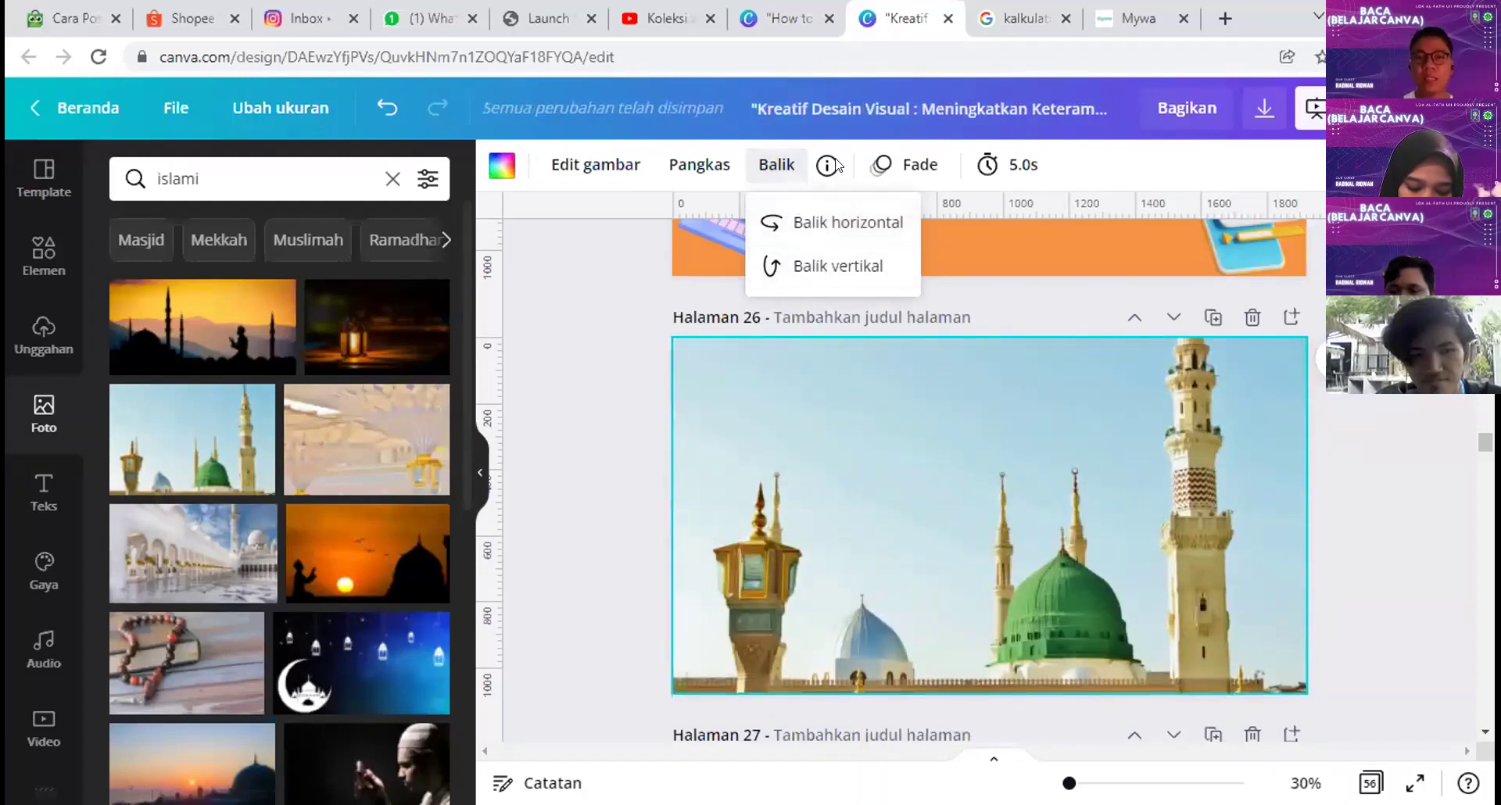
Step: Try the Menyenangkan and Sederhana page animations on page 26, then remove the animation
click(919, 165)
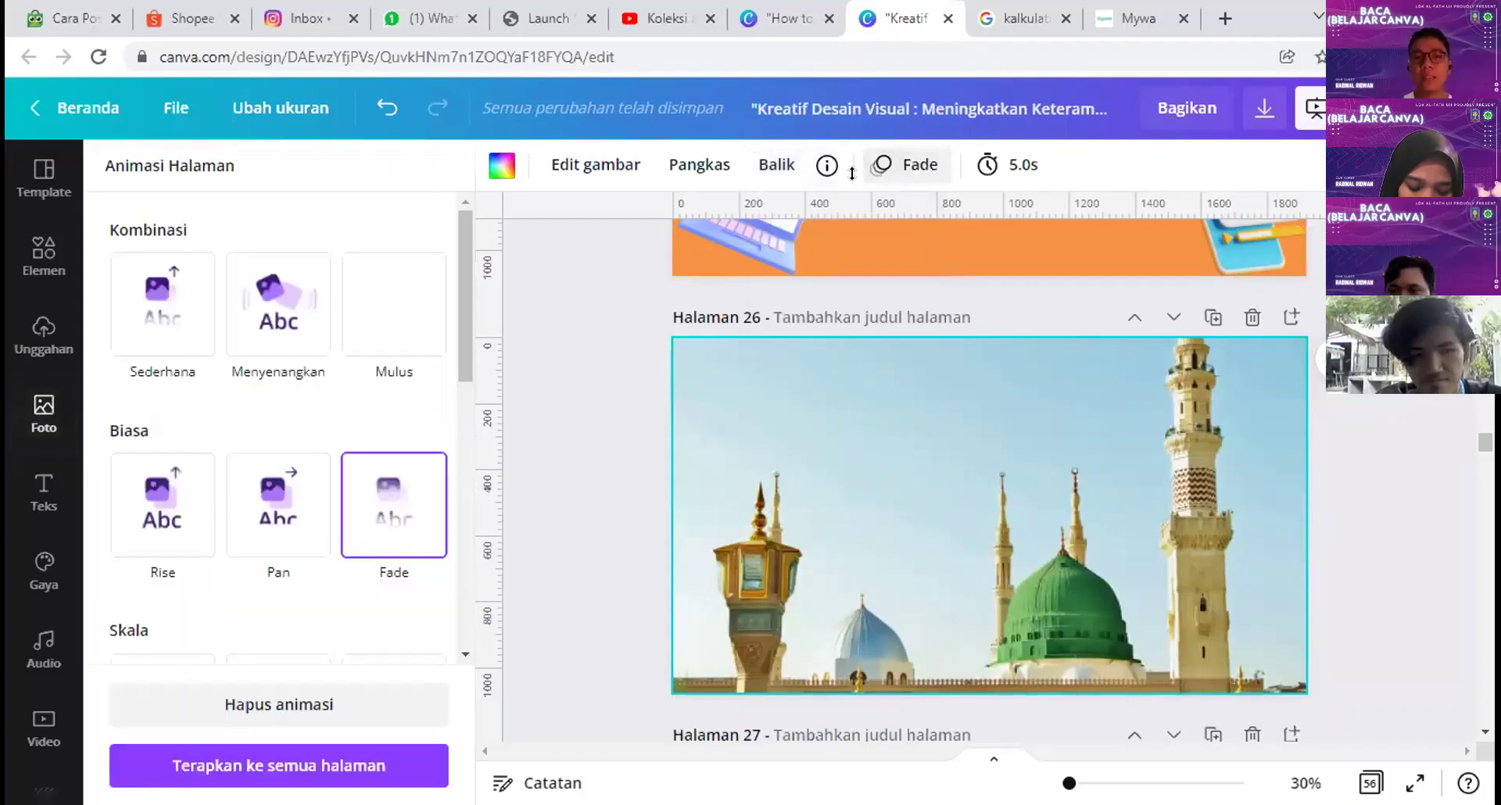
click(290, 323)
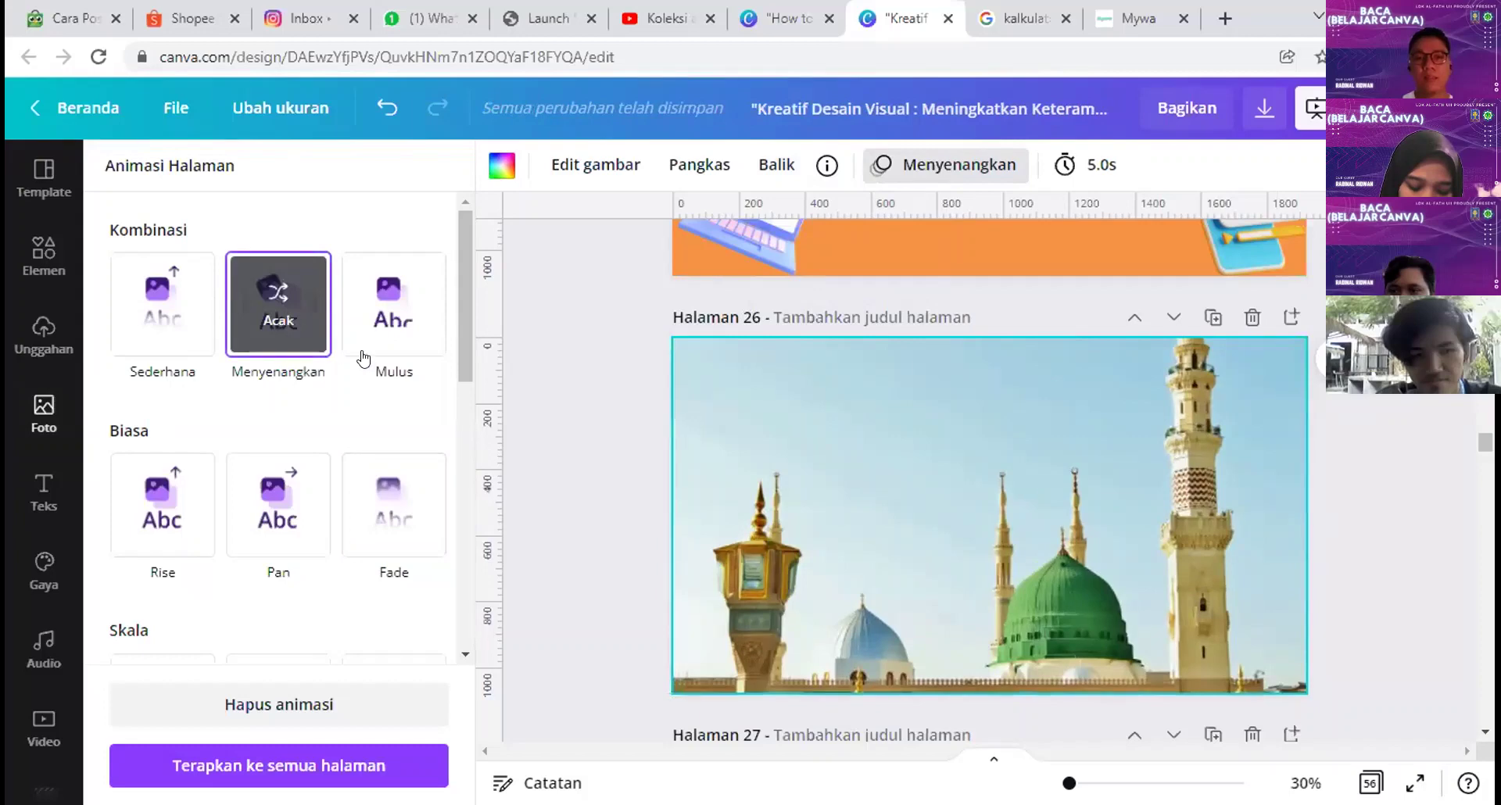
click(163, 304)
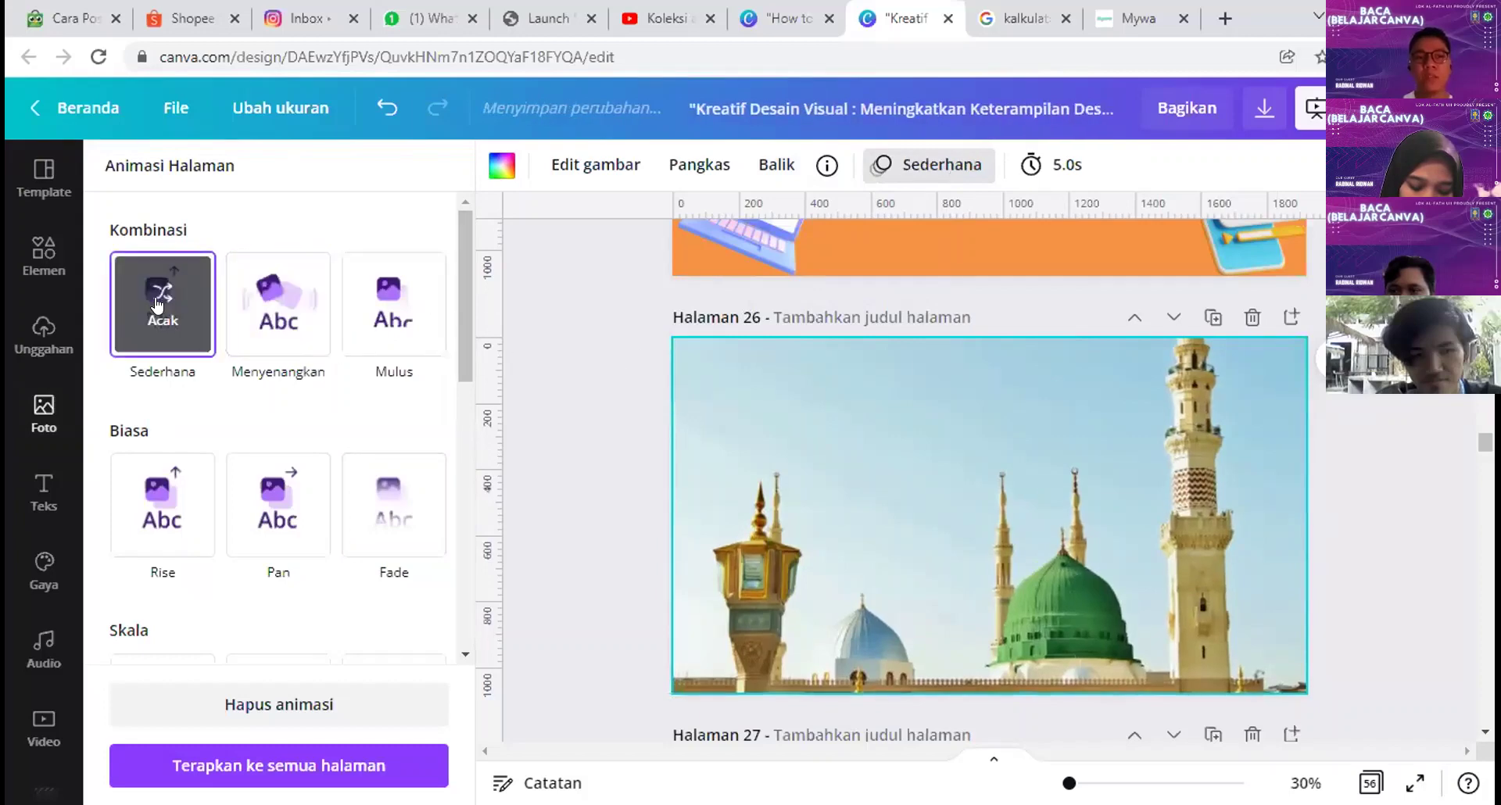
click(279, 704)
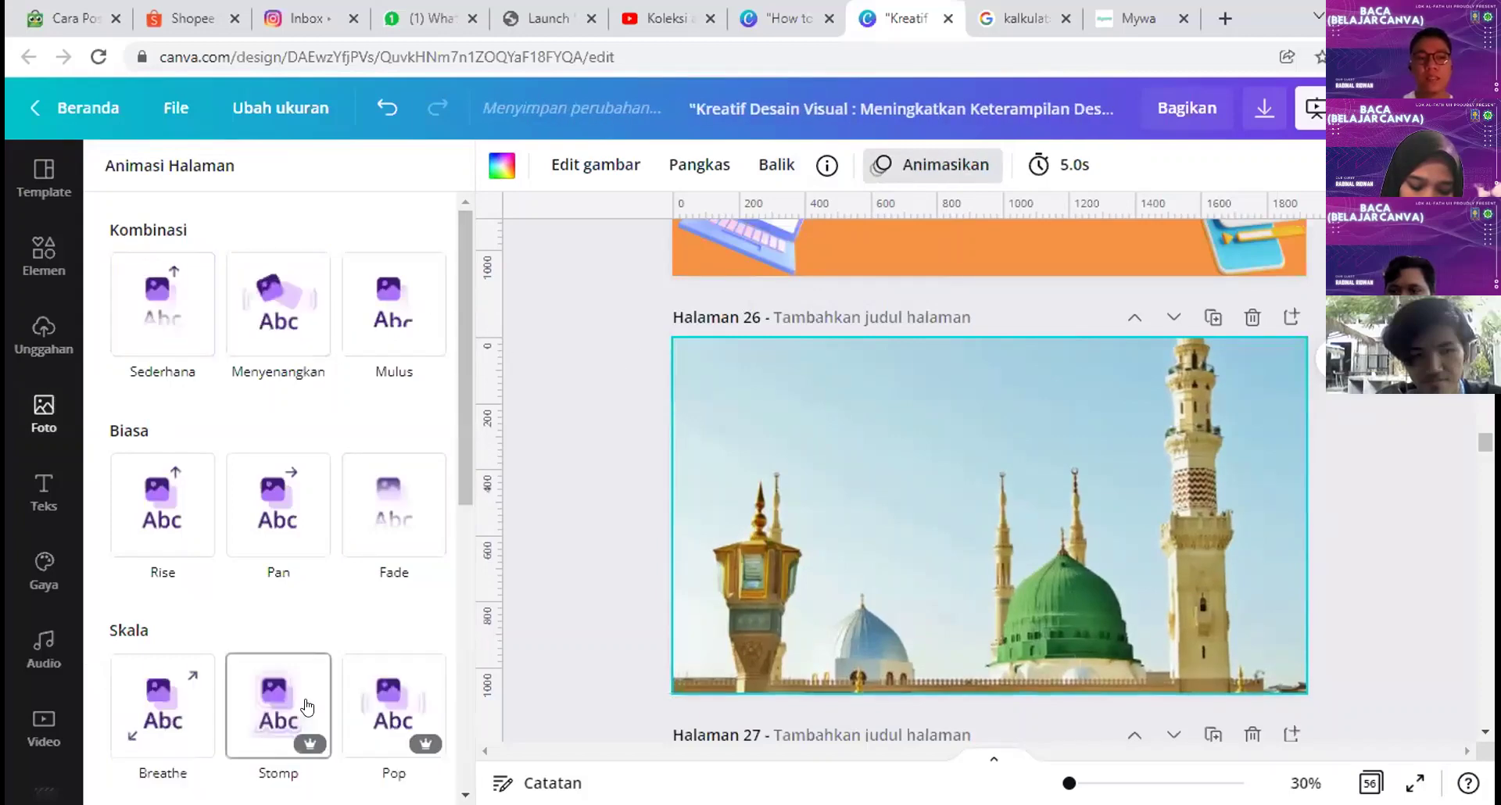
scroll(918, 340, up, 3)
scroll(1166, 478, down, 3)
scroll(1174, 453, up, 5)
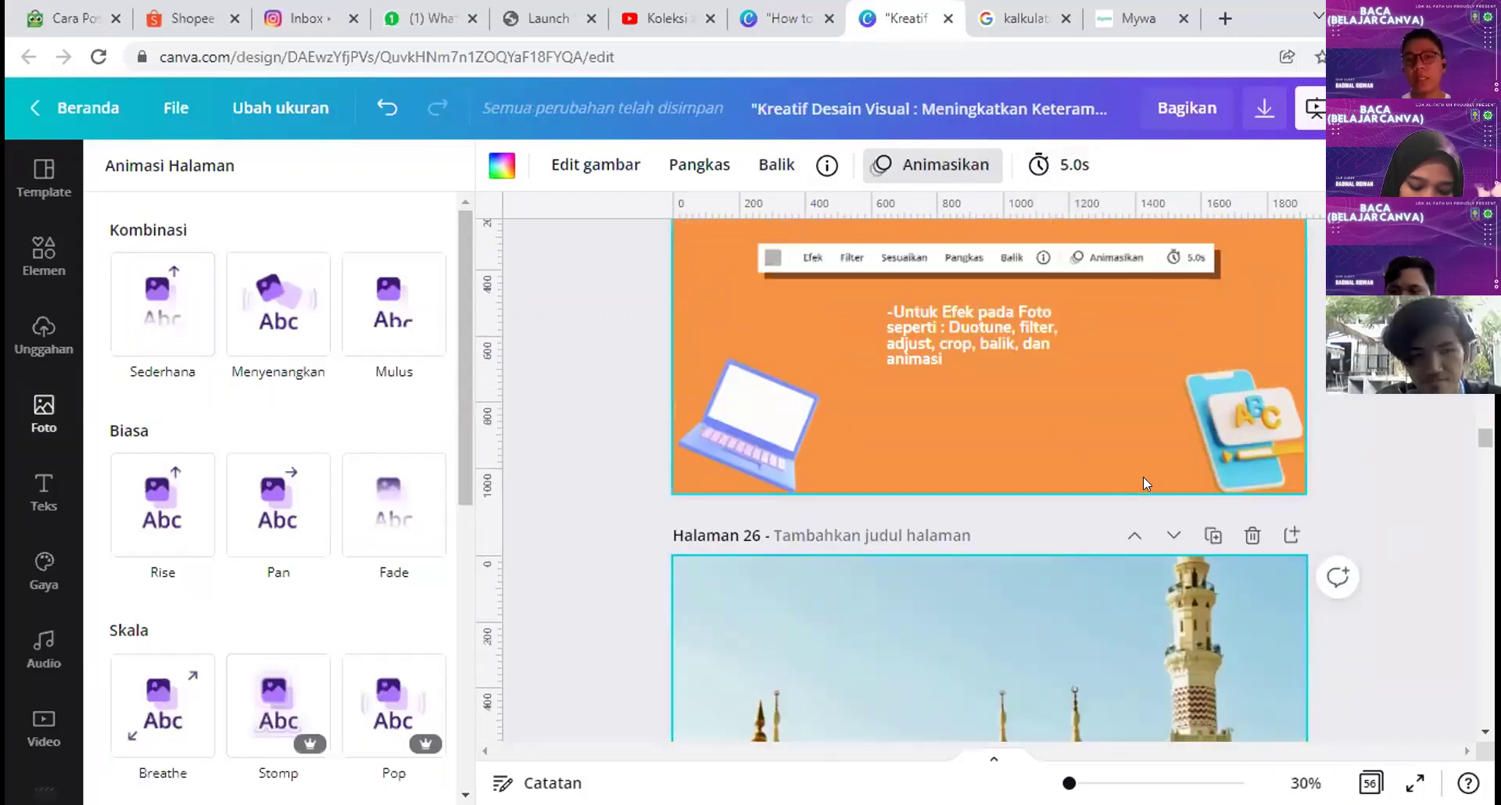
Step: Give page 25 the Menyenangkan animation with a 0.1s duration
click(1265, 422)
scroll(1265, 422, up, 1)
scroll(1260, 439, down, 3)
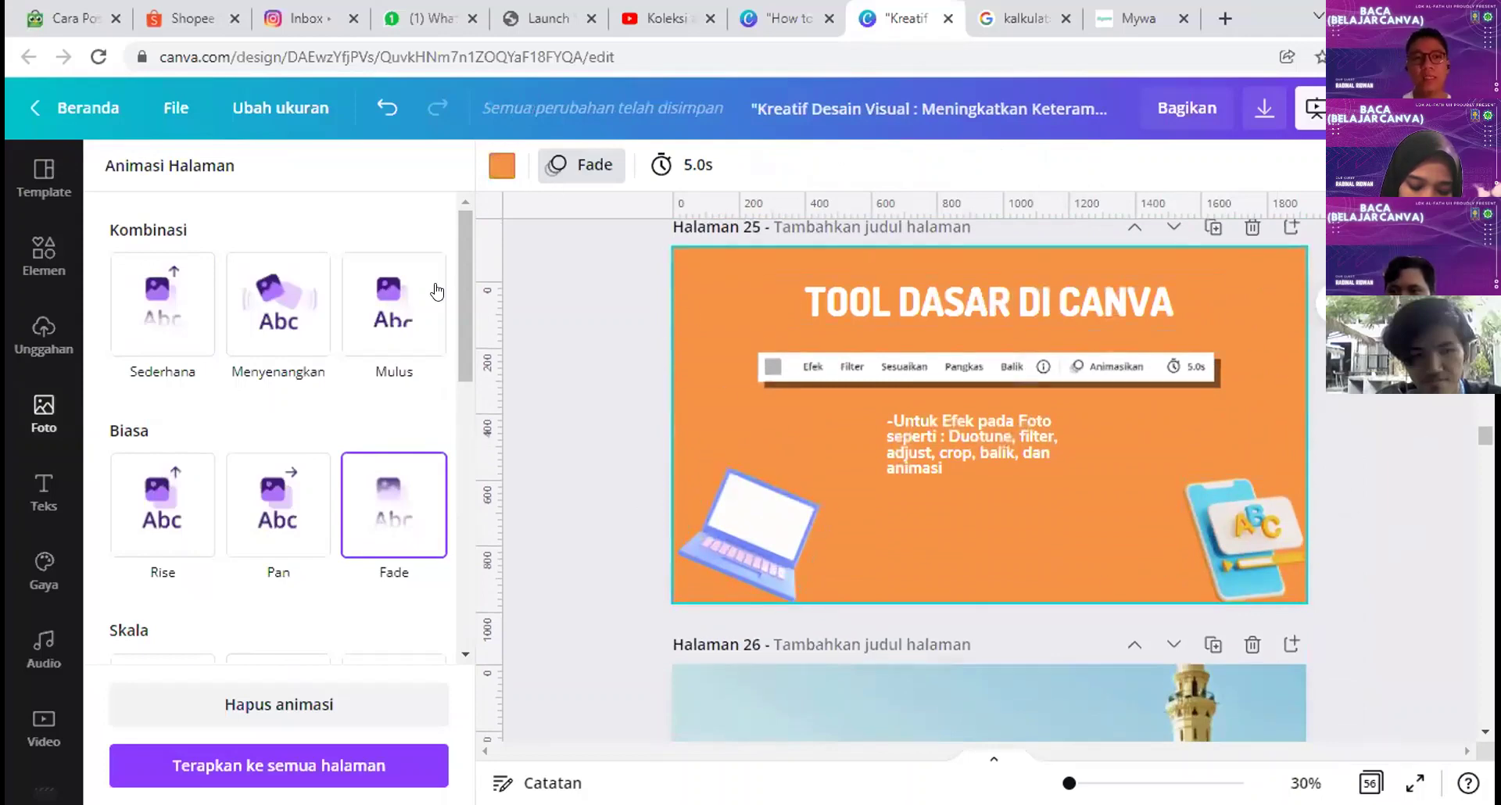
click(329, 309)
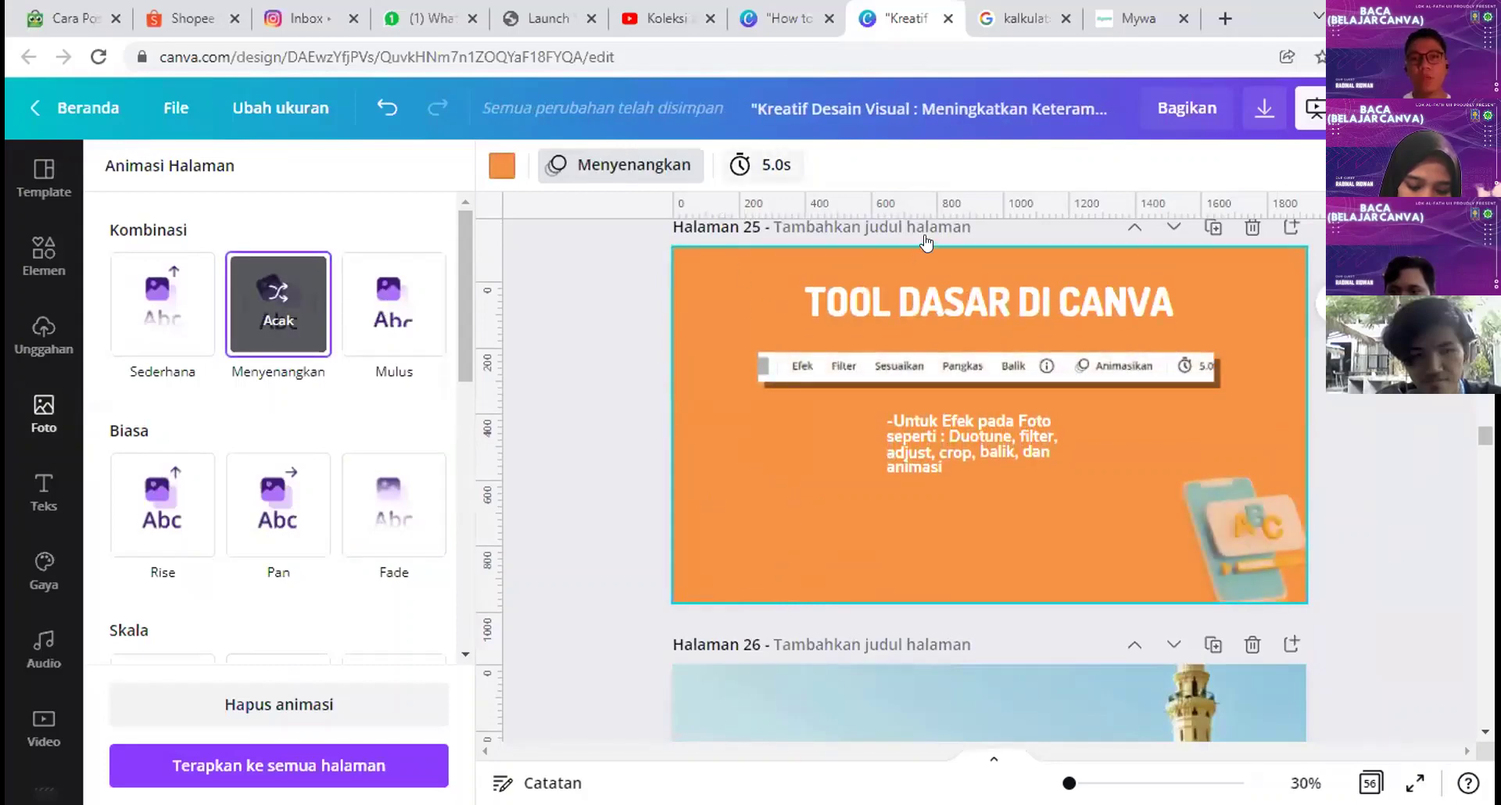
mouse_move(938, 239)
mouse_down()
mouse_move(921, 240)
mouse_move(1009, 239)
mouse_move(921, 240)
mouse_up()
click(569, 358)
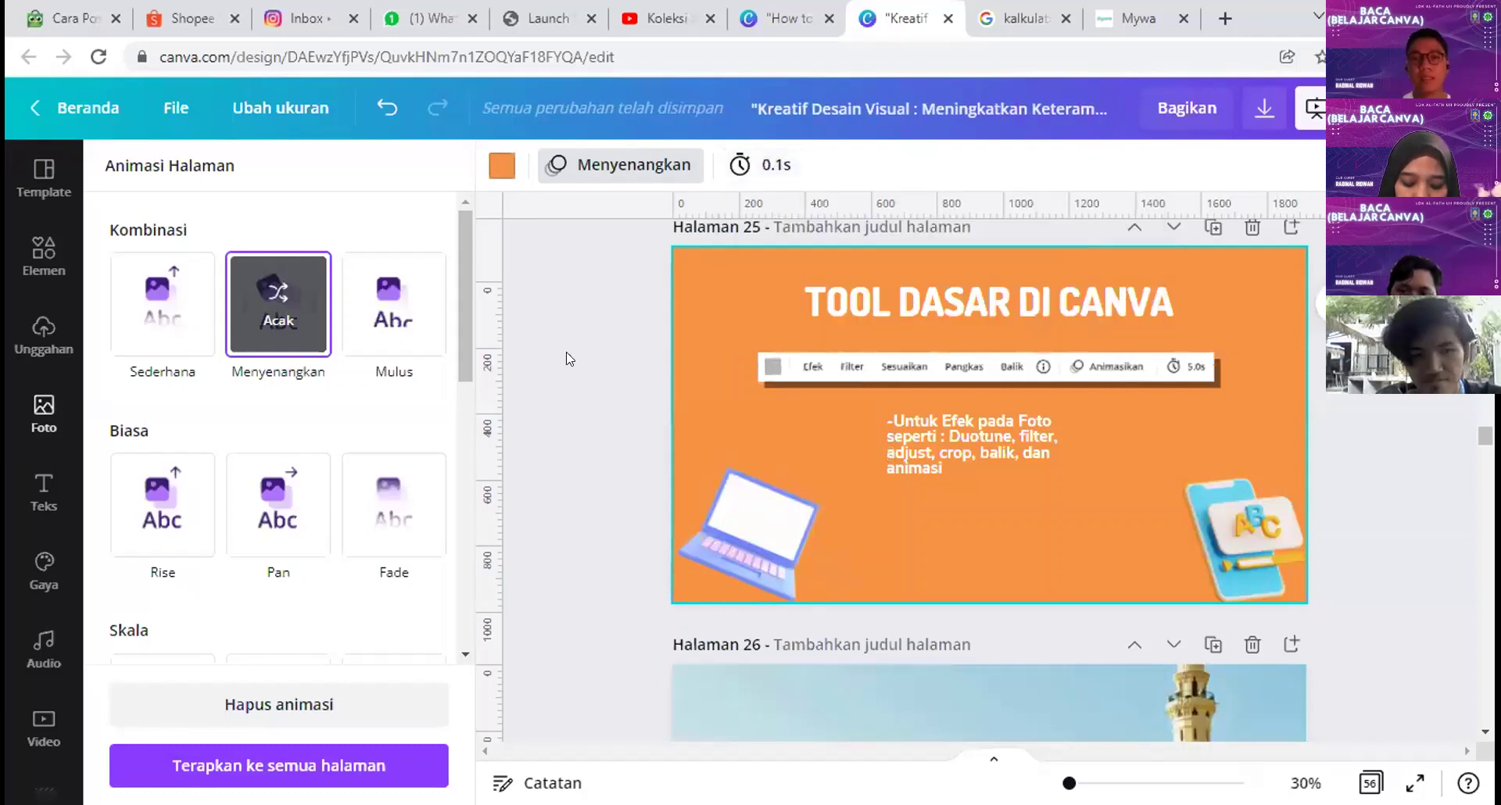
click(621, 408)
scroll(606, 248, up, 3)
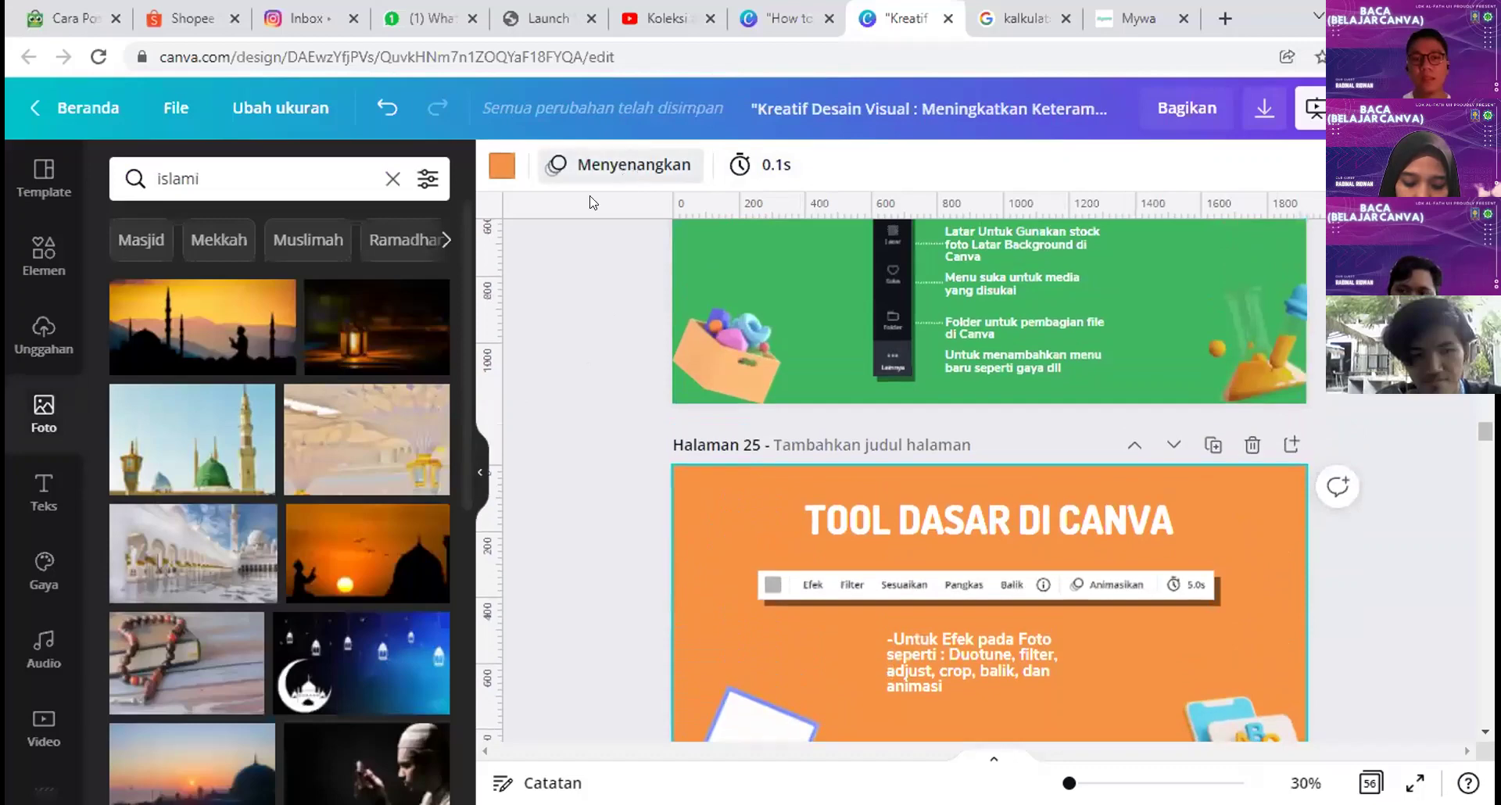
Step: Try Fade at 5.0s on page 25, remove its animation, and delete the mosque page
click(626, 164)
click(383, 279)
scroll(870, 533, down, 3)
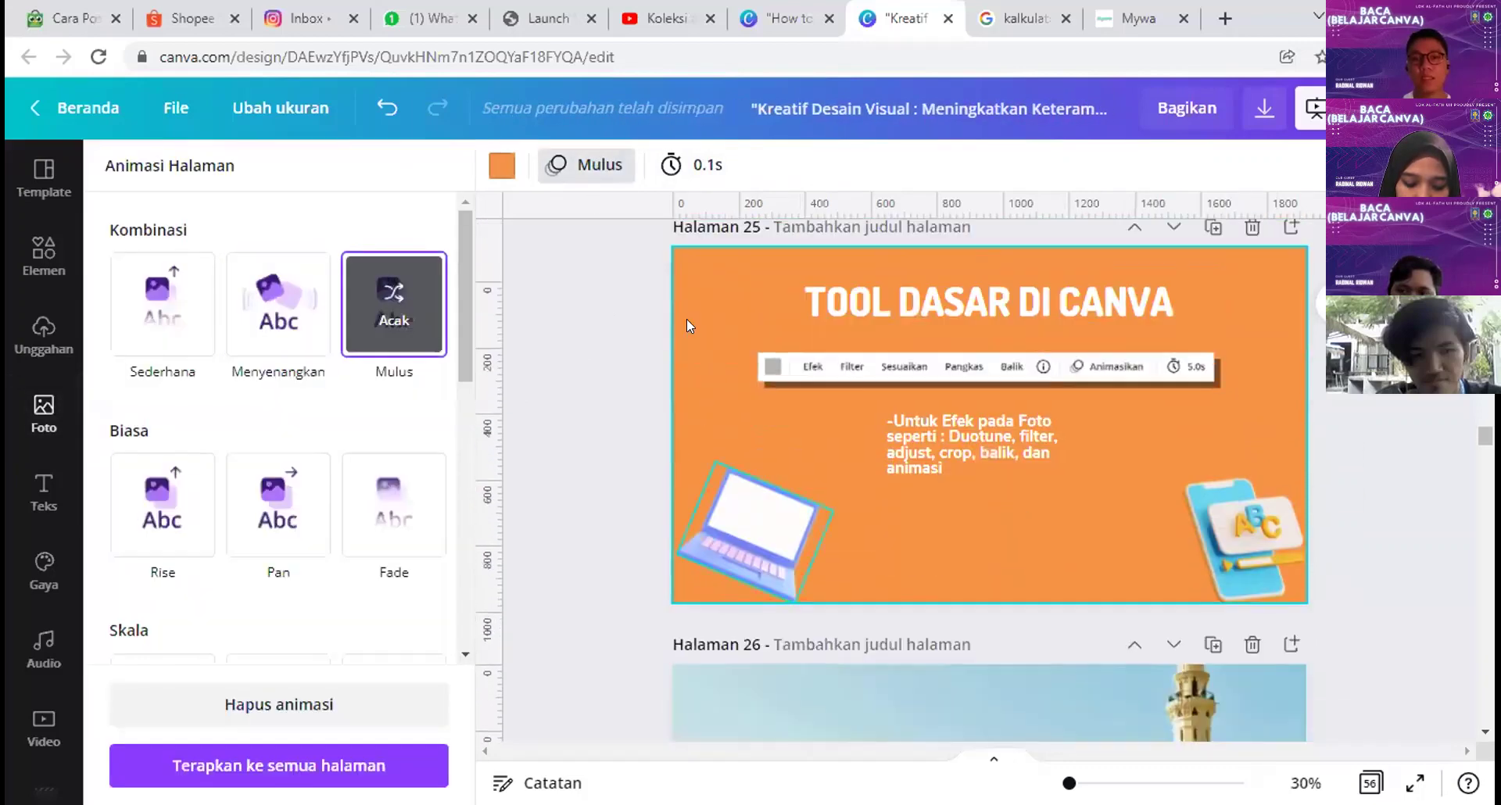
click(692, 165)
drag(853, 240, 869, 243)
click(504, 437)
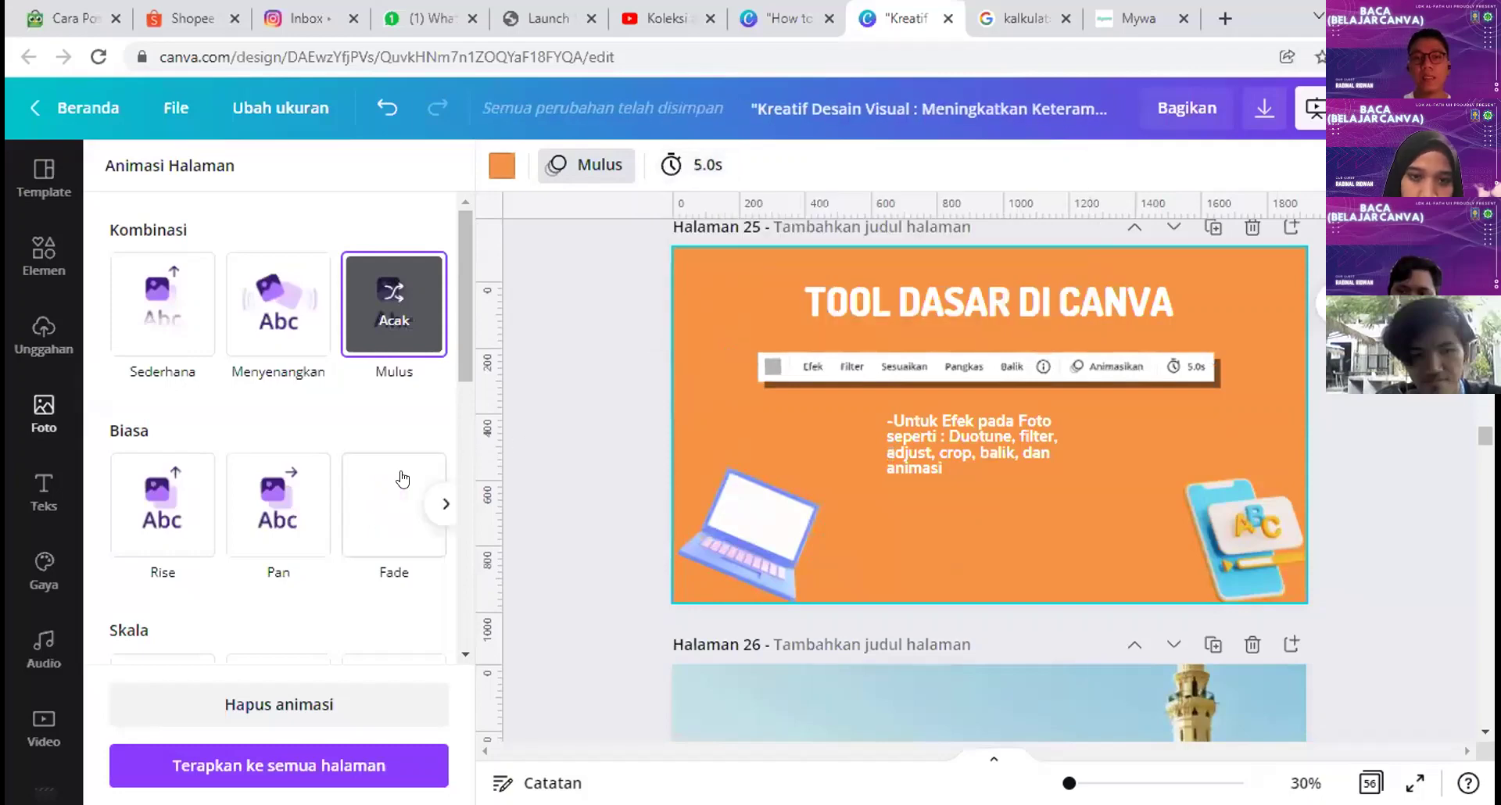
click(359, 512)
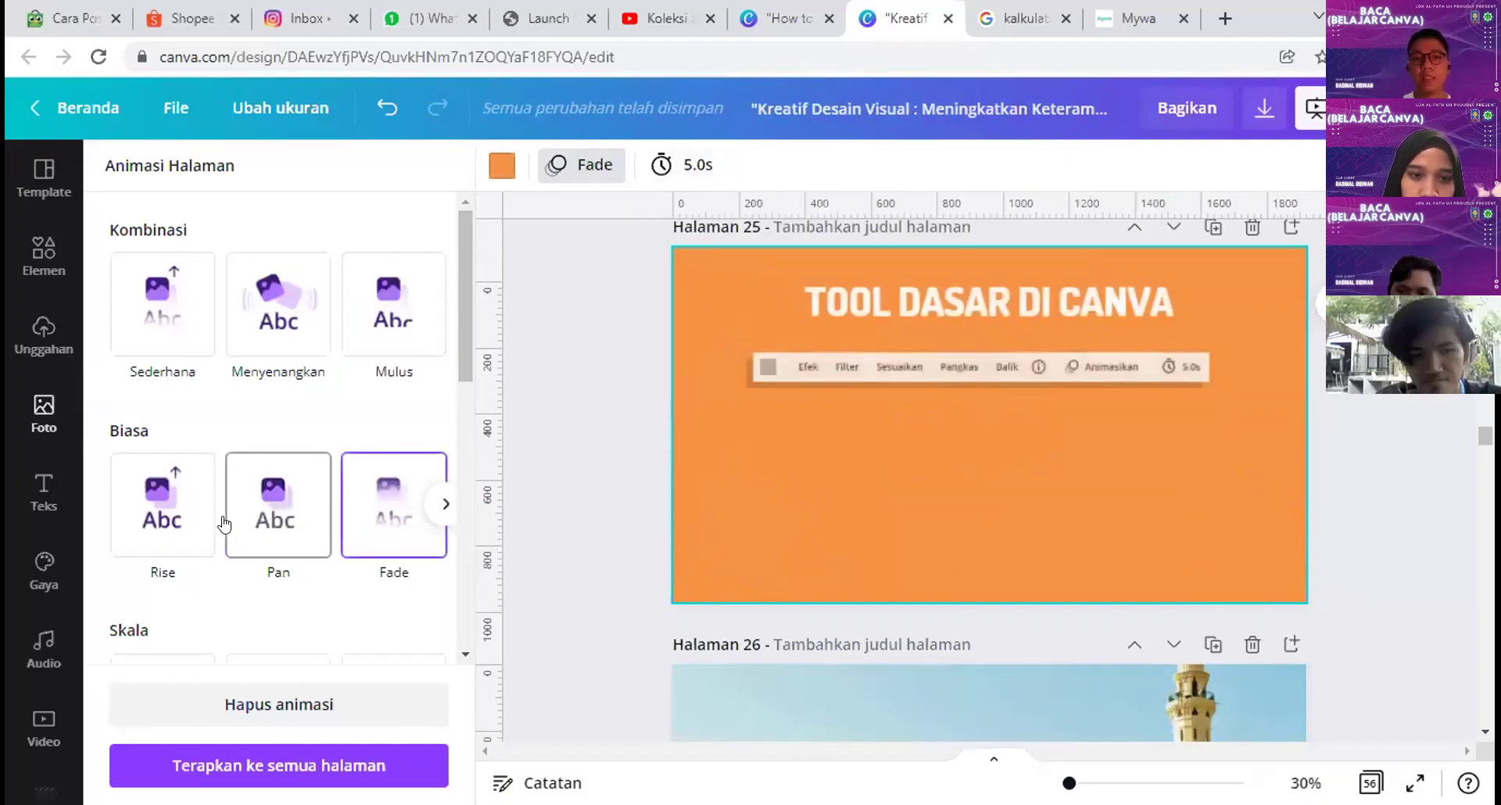
scroll(169, 532, down, 3)
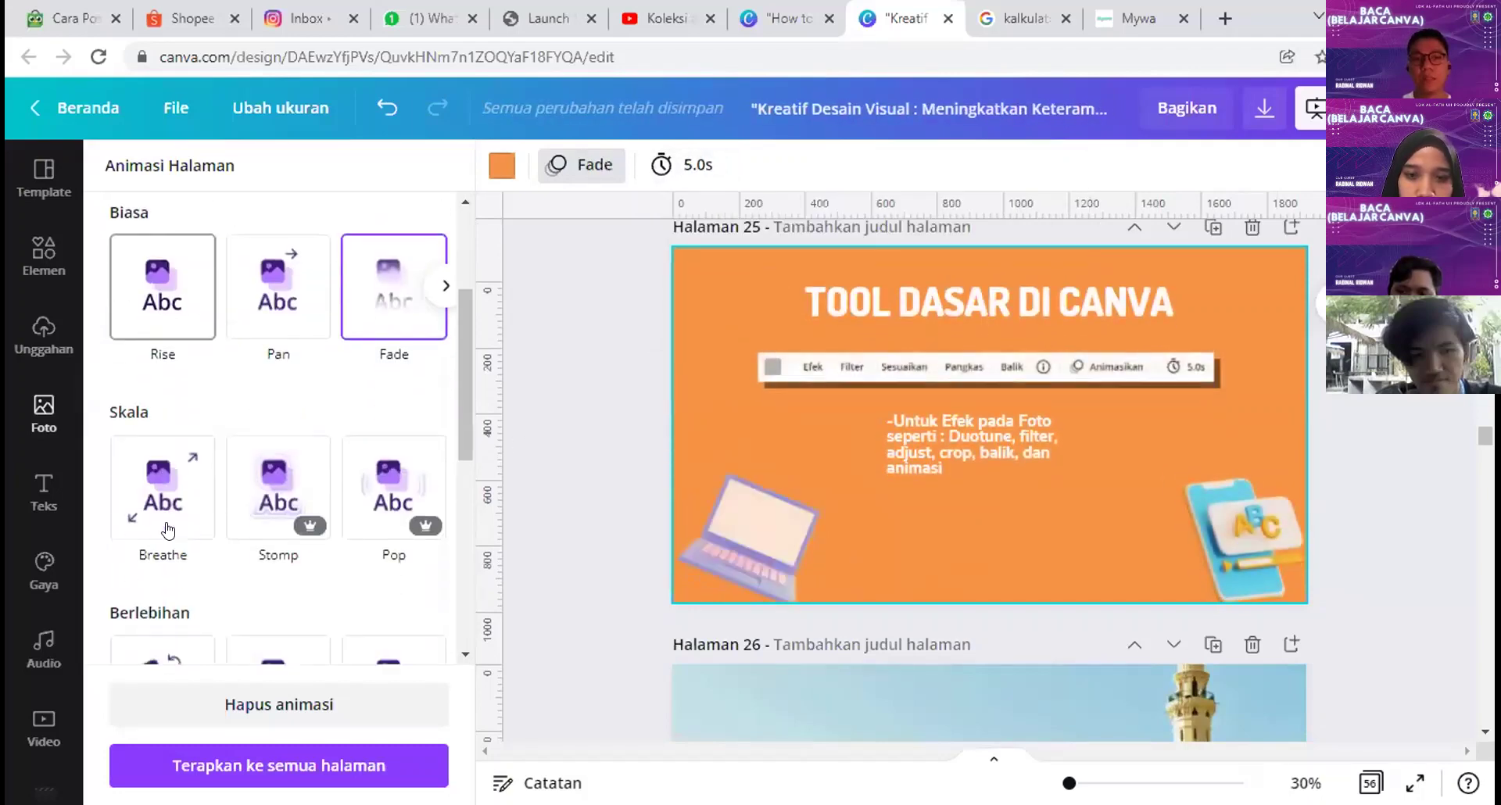
scroll(274, 500, down, 4)
scroll(274, 500, up, 6)
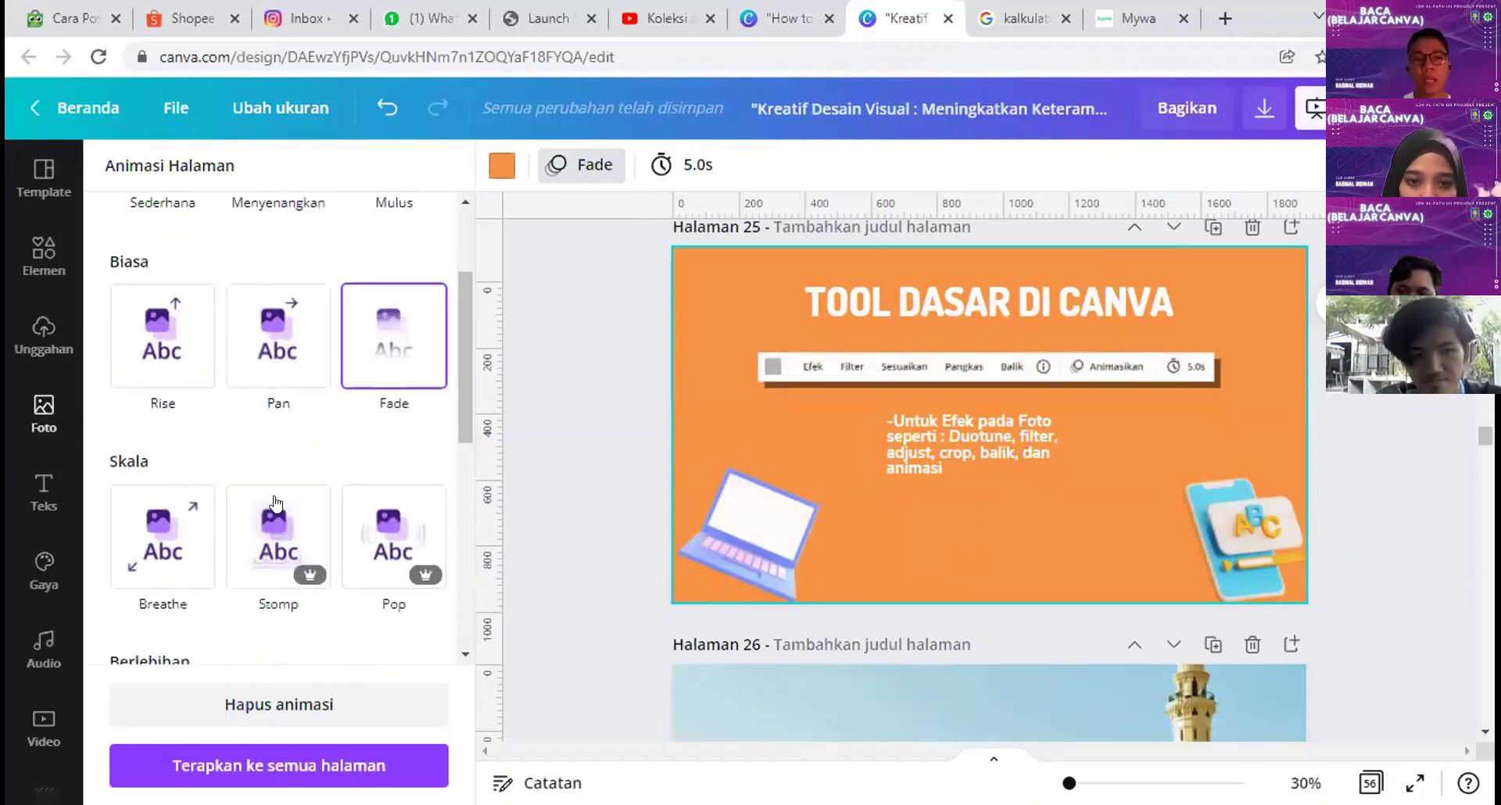
click(313, 706)
click(1343, 487)
scroll(1252, 548, down, 2)
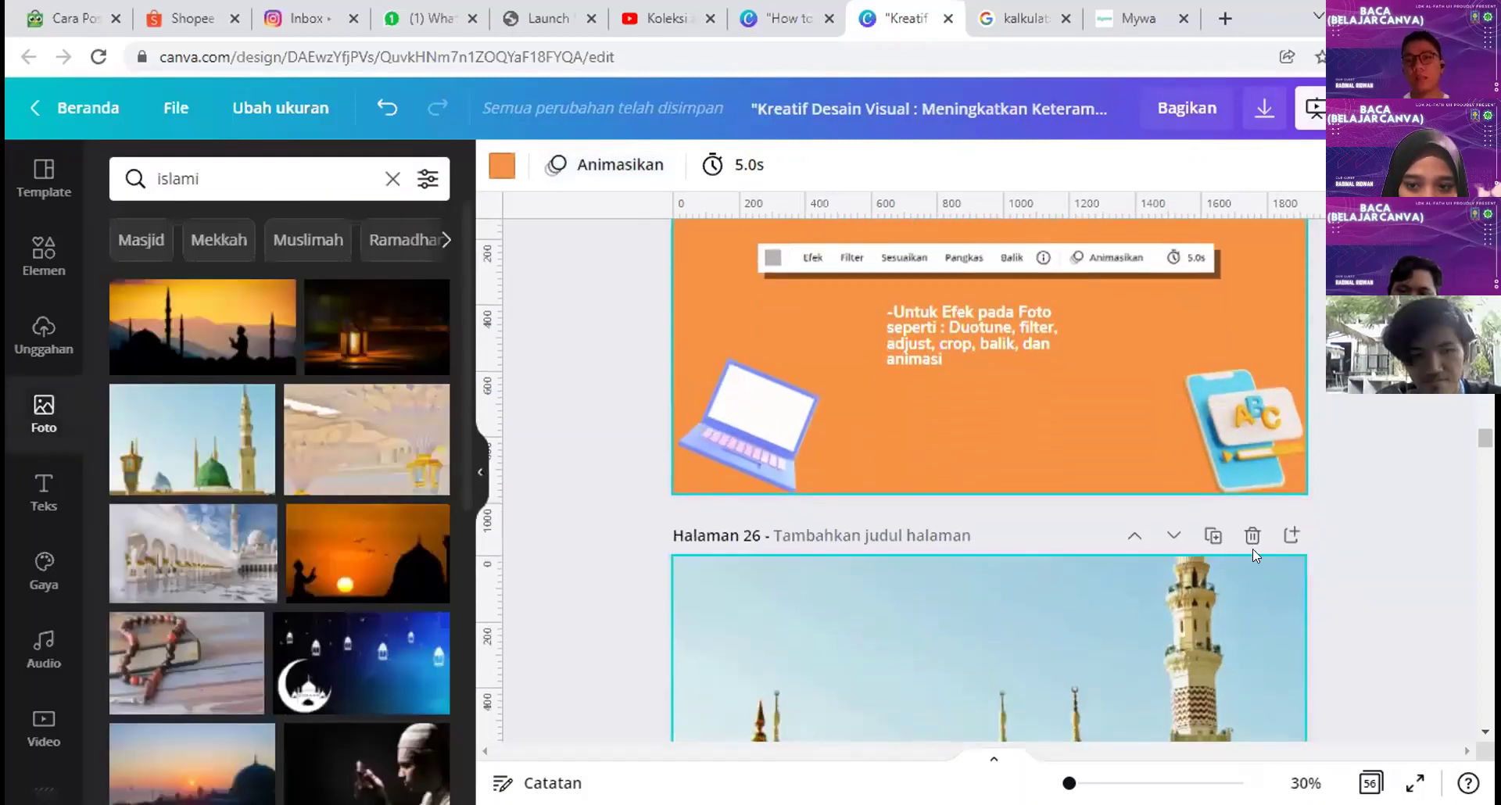
scroll(1321, 623, down, 4)
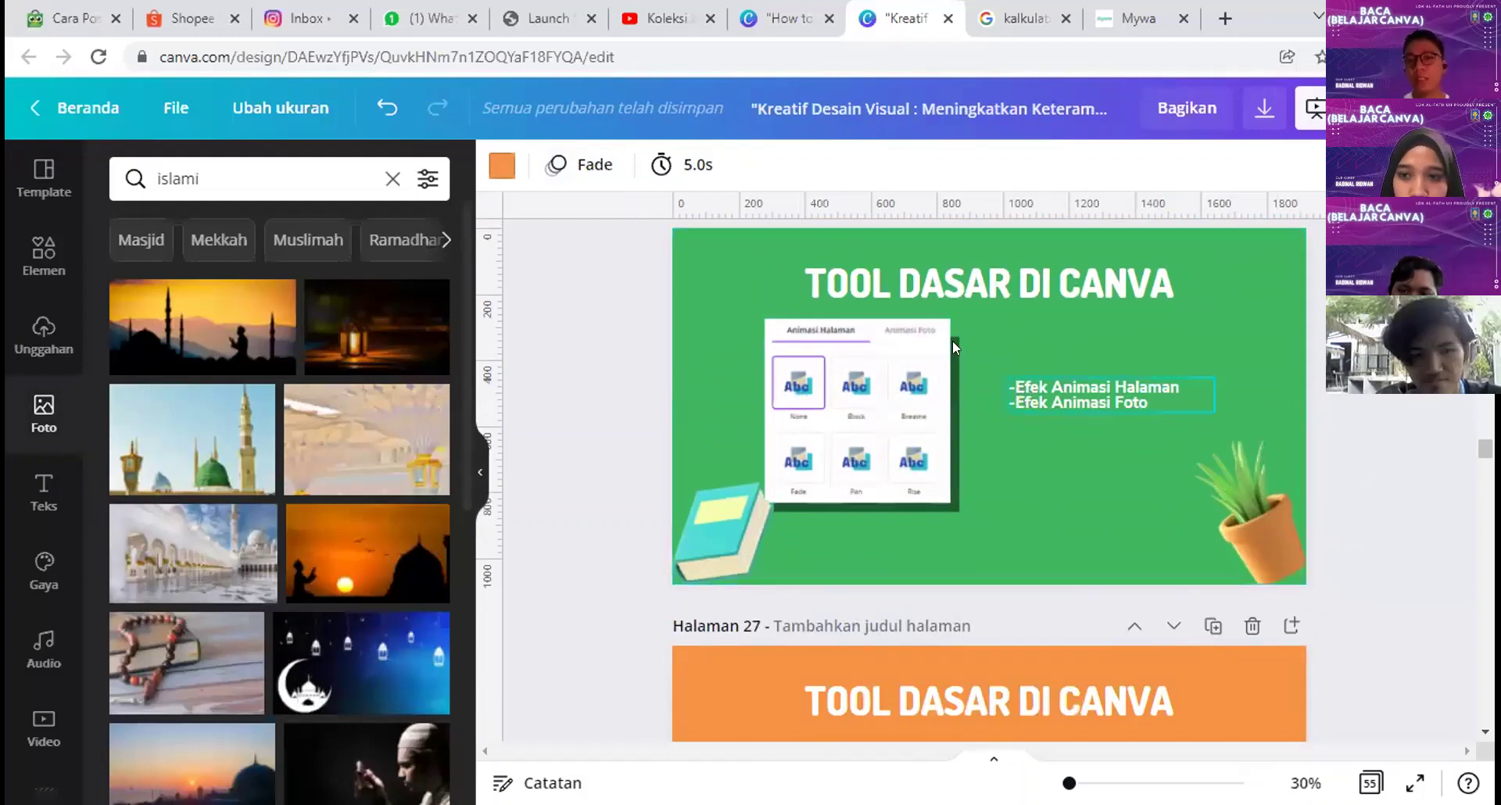
drag(572, 241, 1352, 571)
click(1243, 494)
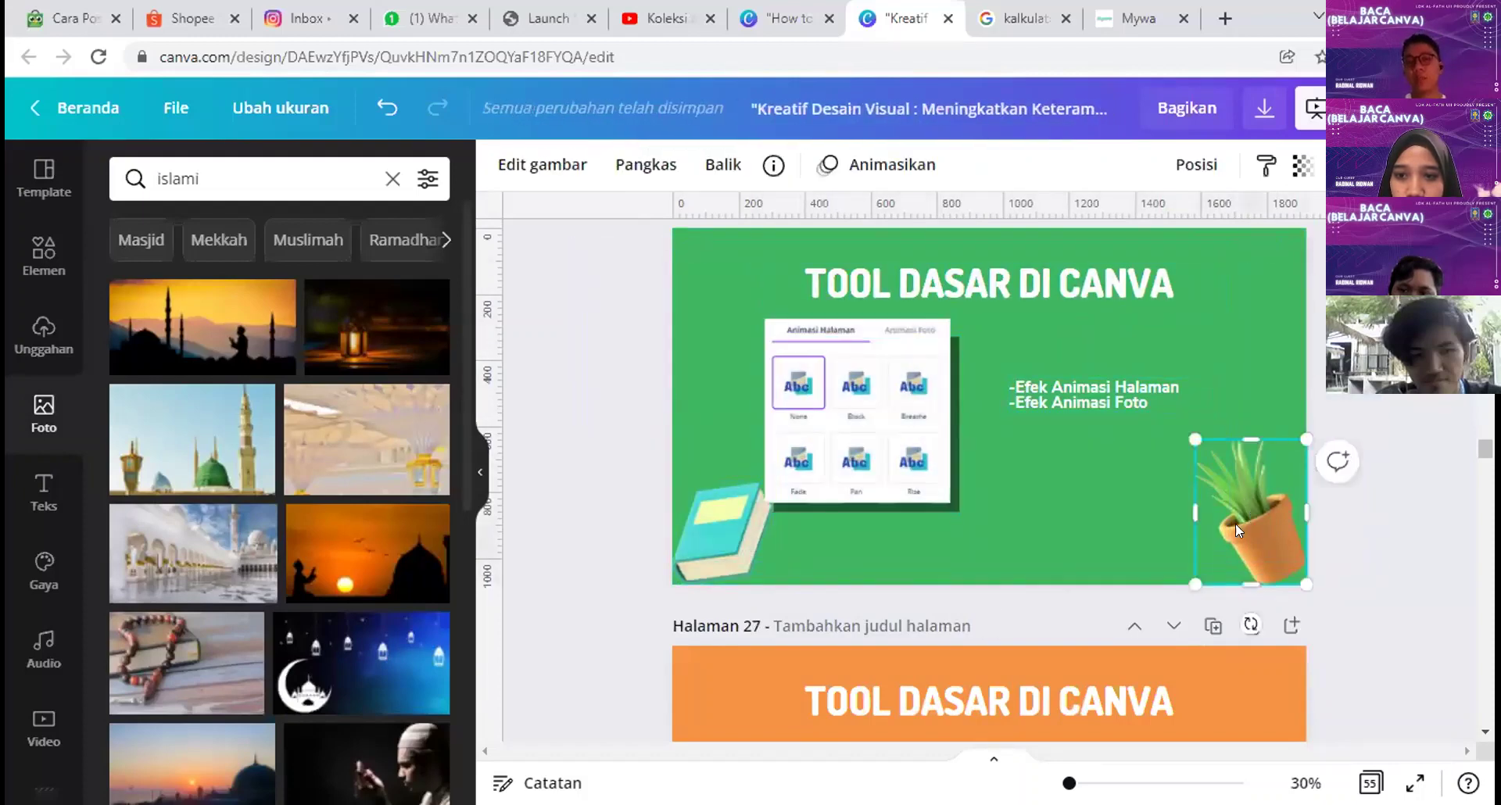
click(883, 165)
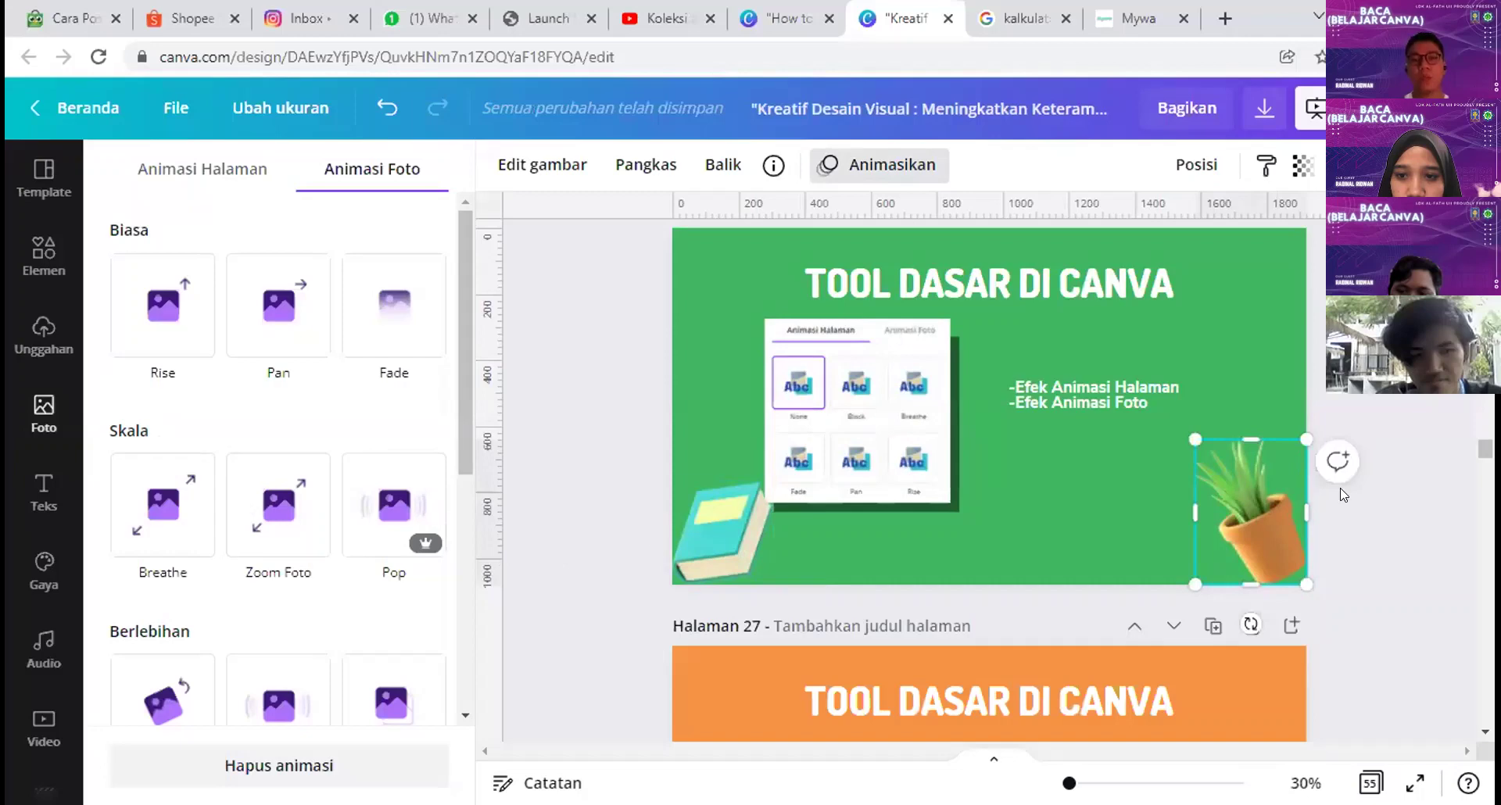
click(860, 285)
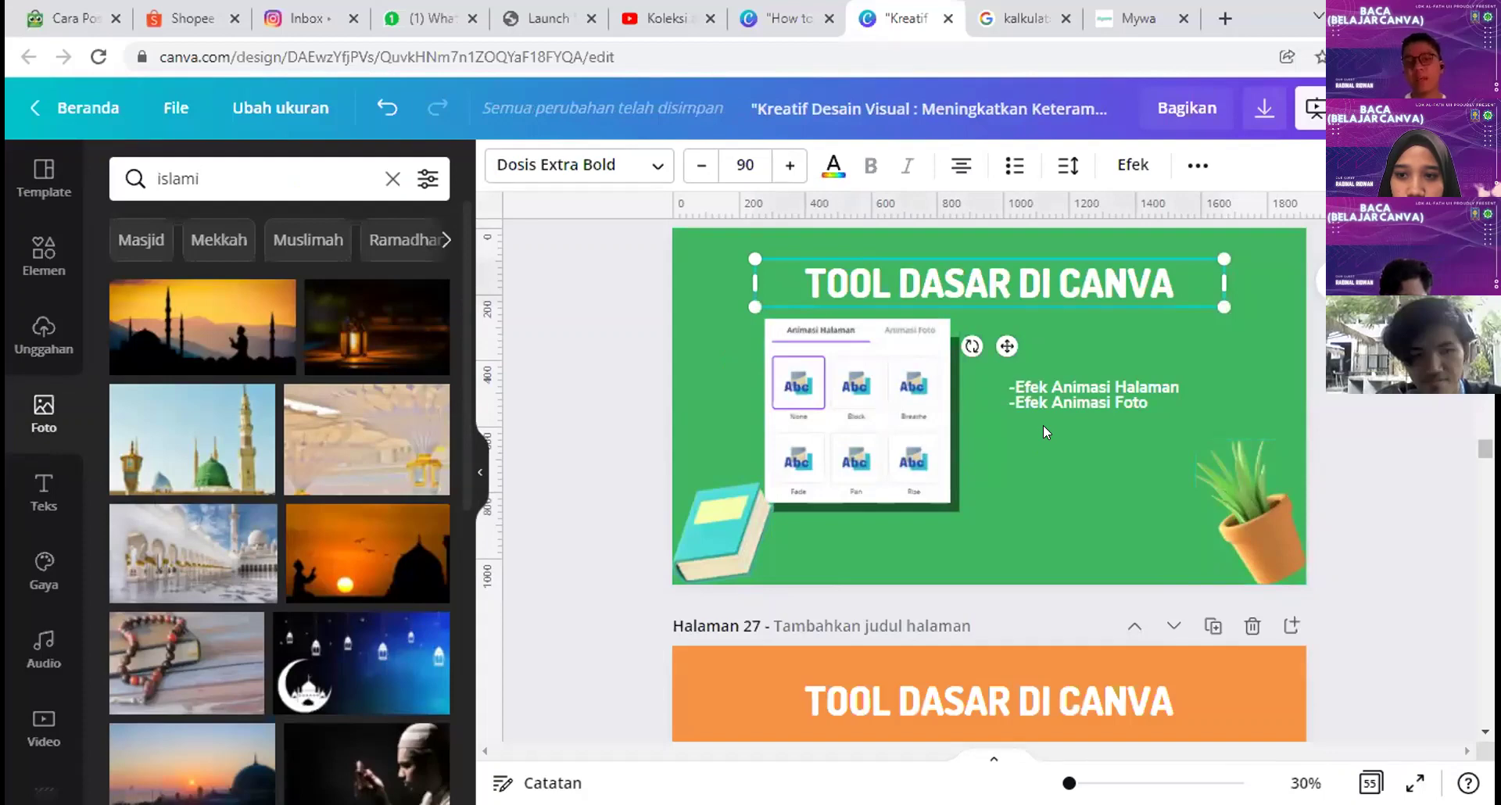
Step: Select the page 27 'TOOL DASAR DI CANVA' title, glance at fonts and colours, then show Efek styles
scroll(1042, 424, down, 5)
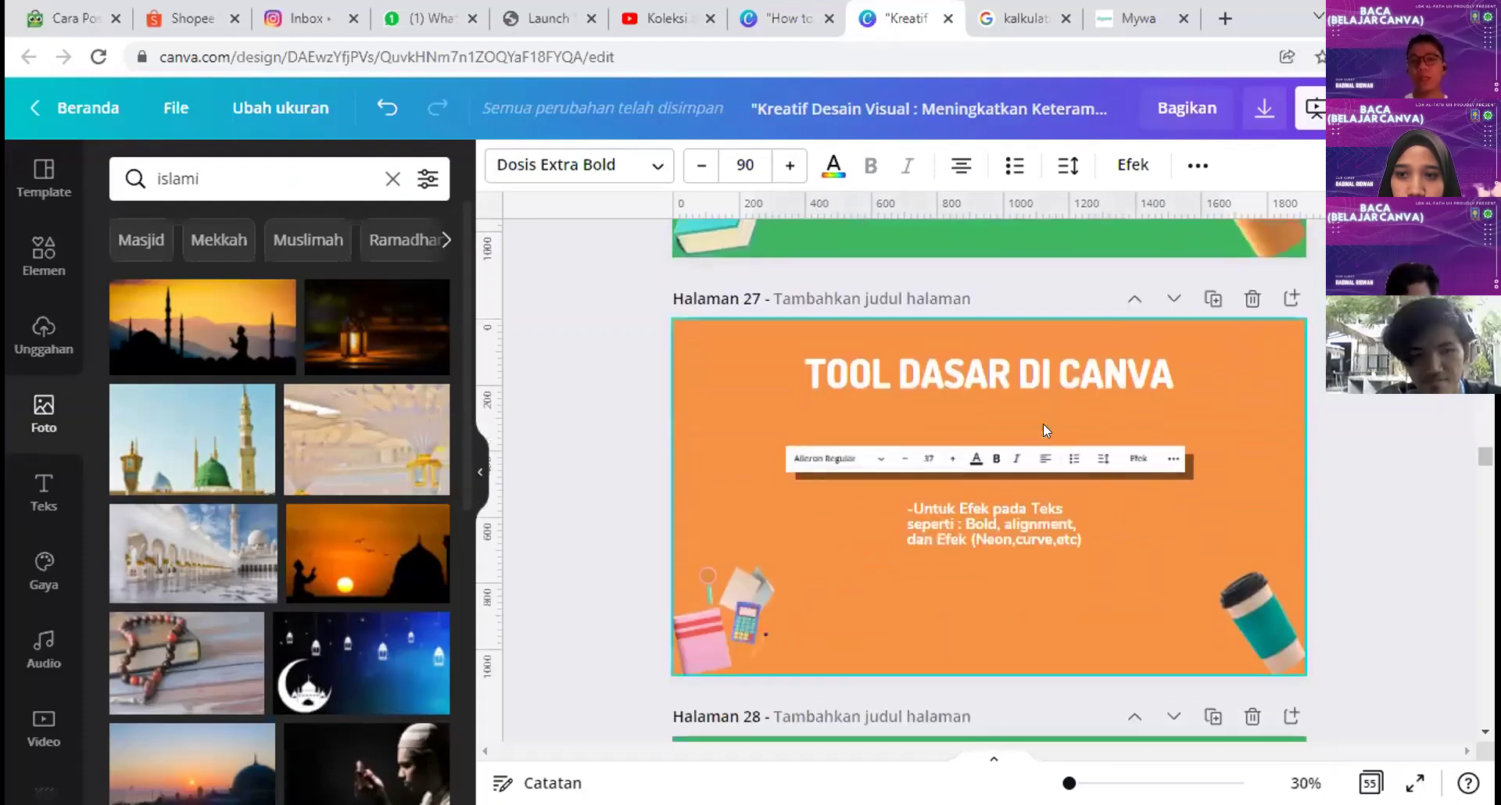
click(938, 377)
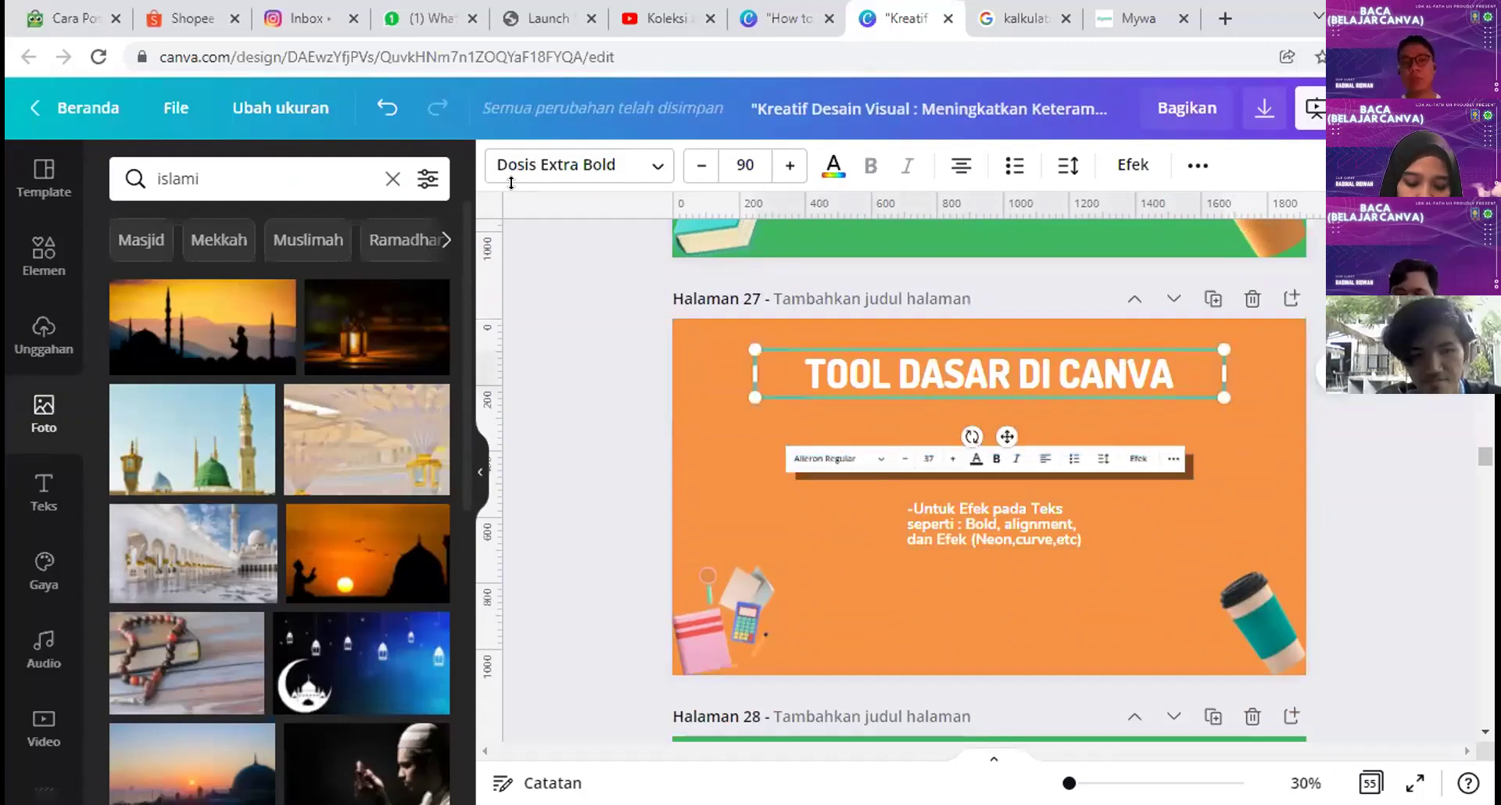
click(653, 169)
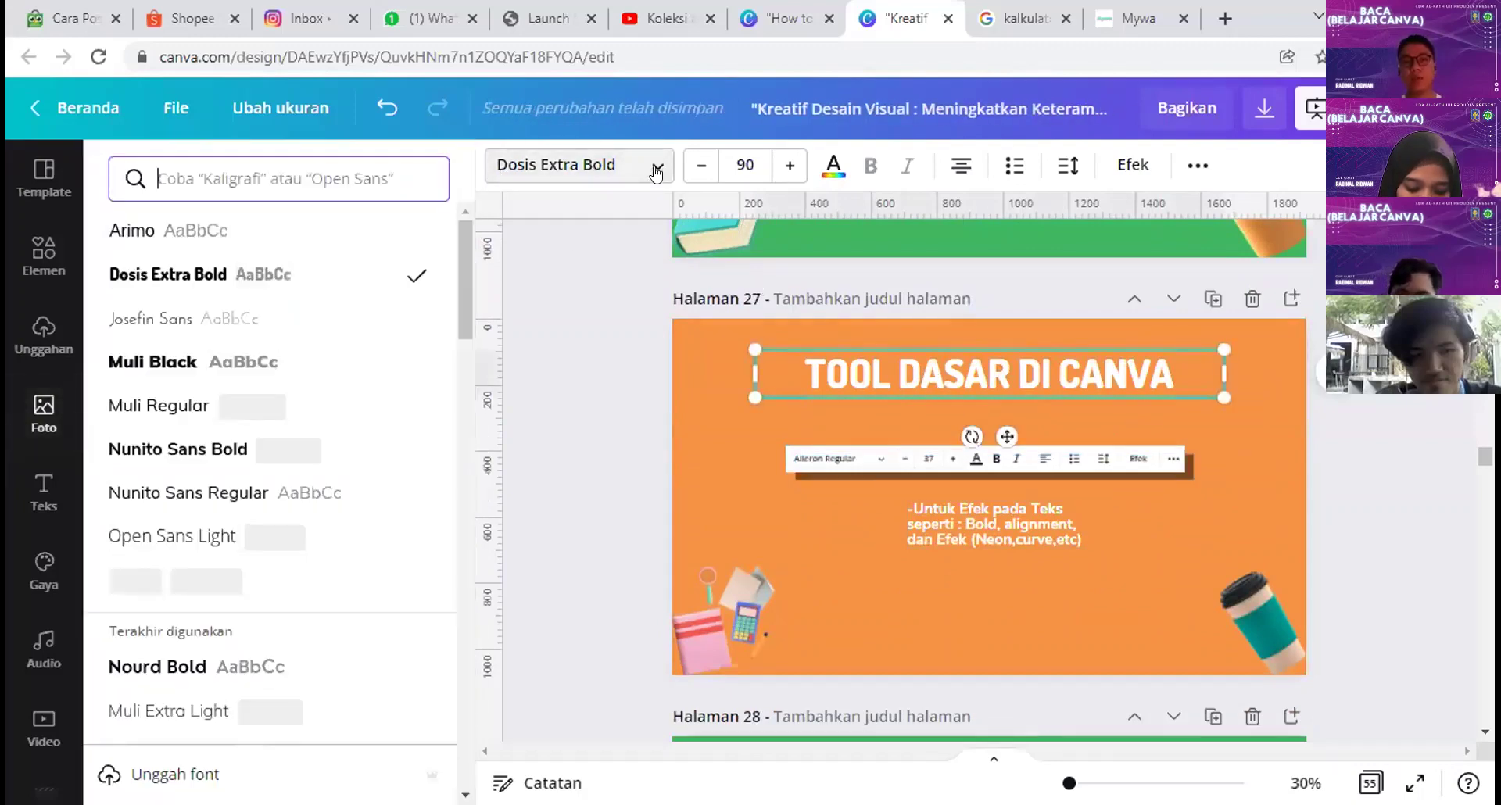
click(656, 169)
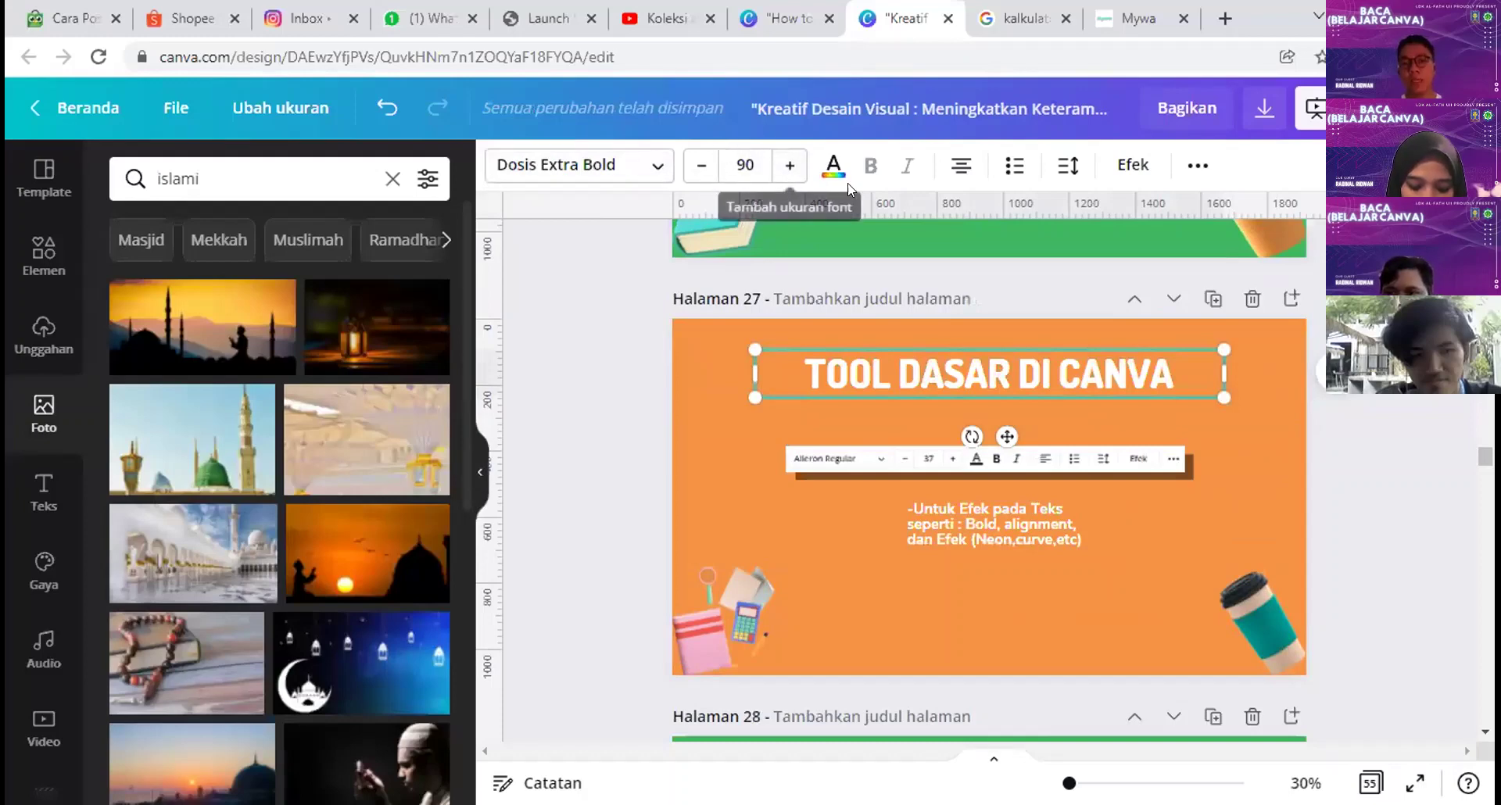
click(833, 165)
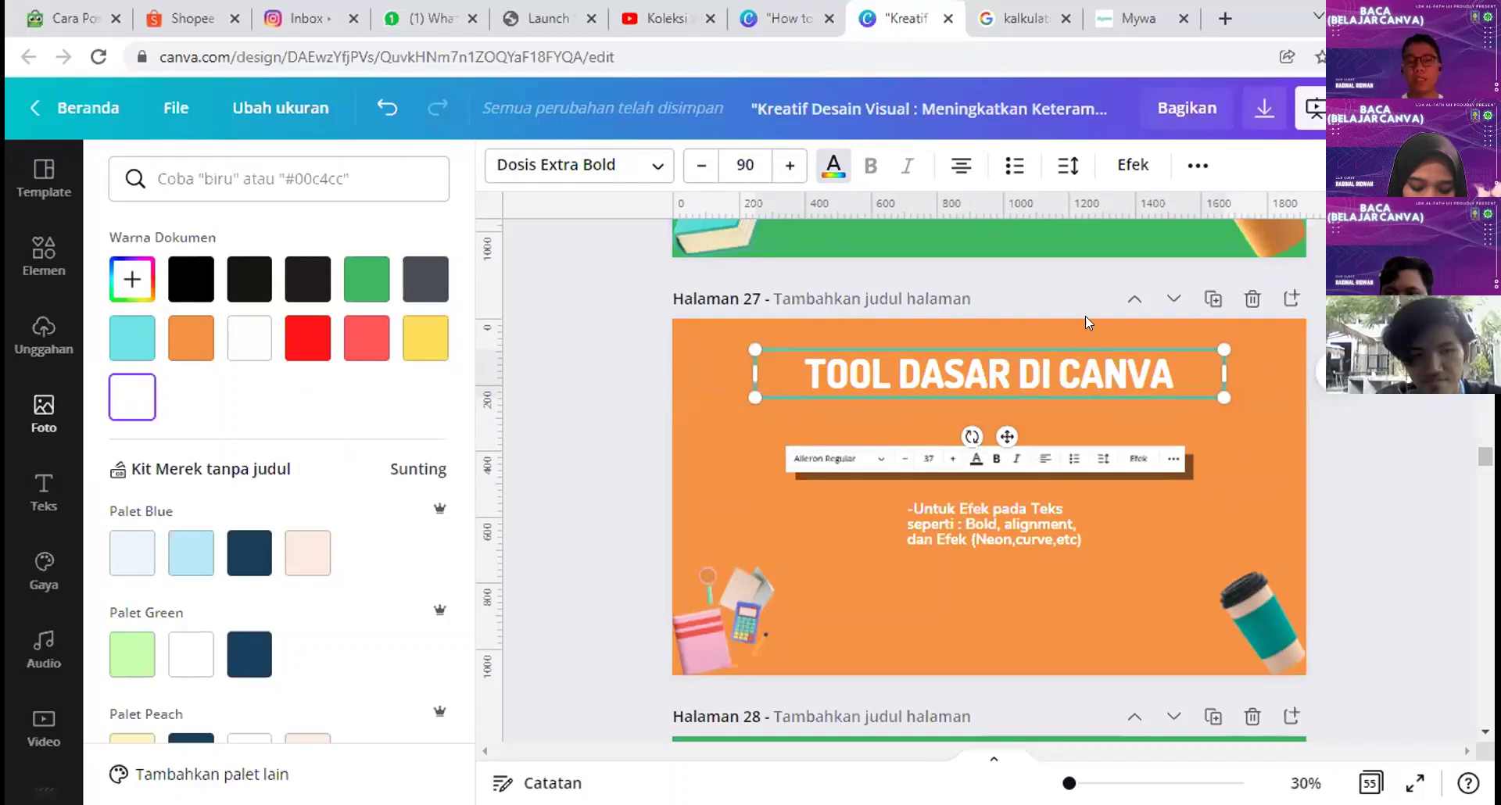
click(833, 165)
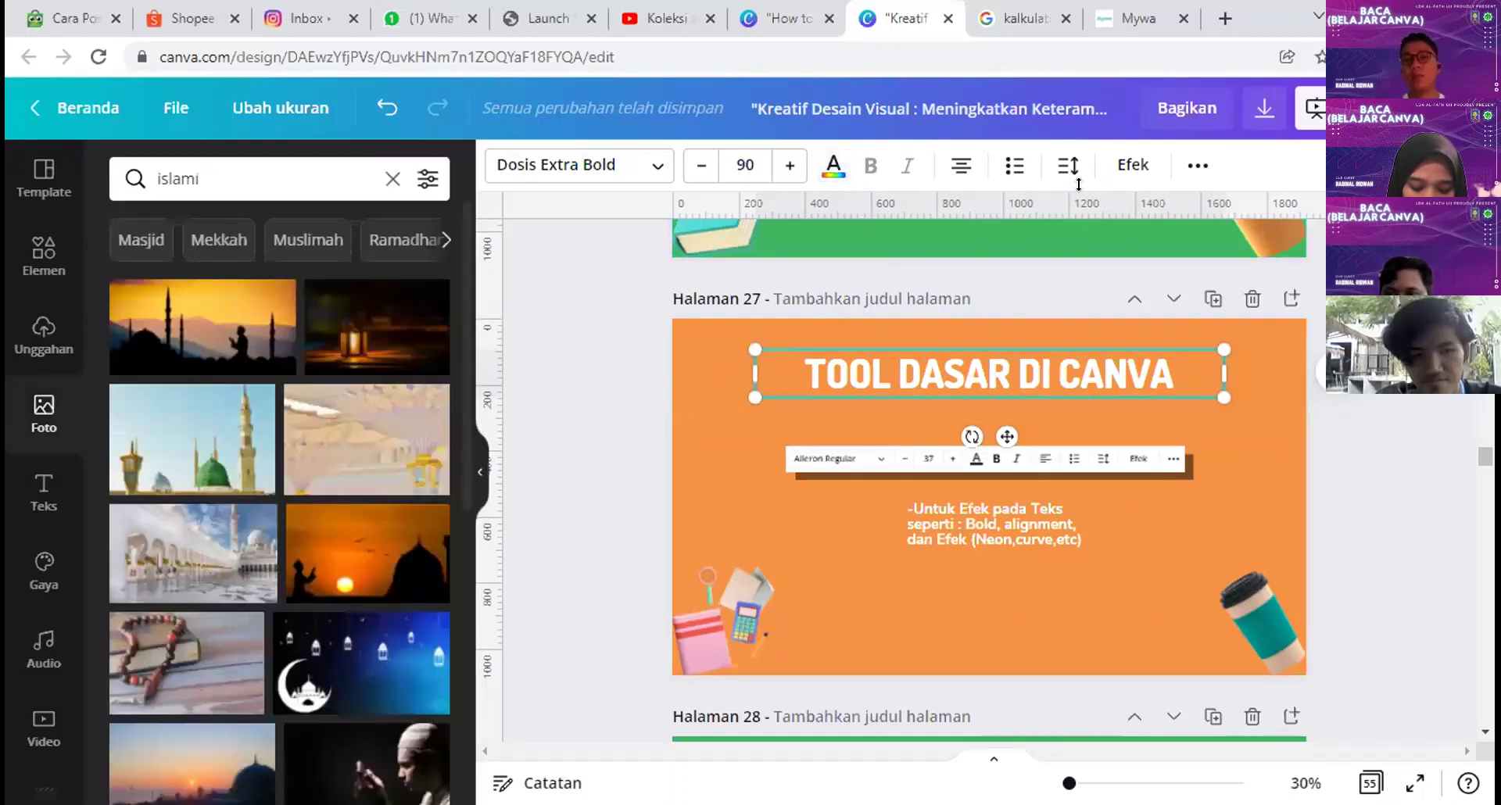
click(1120, 170)
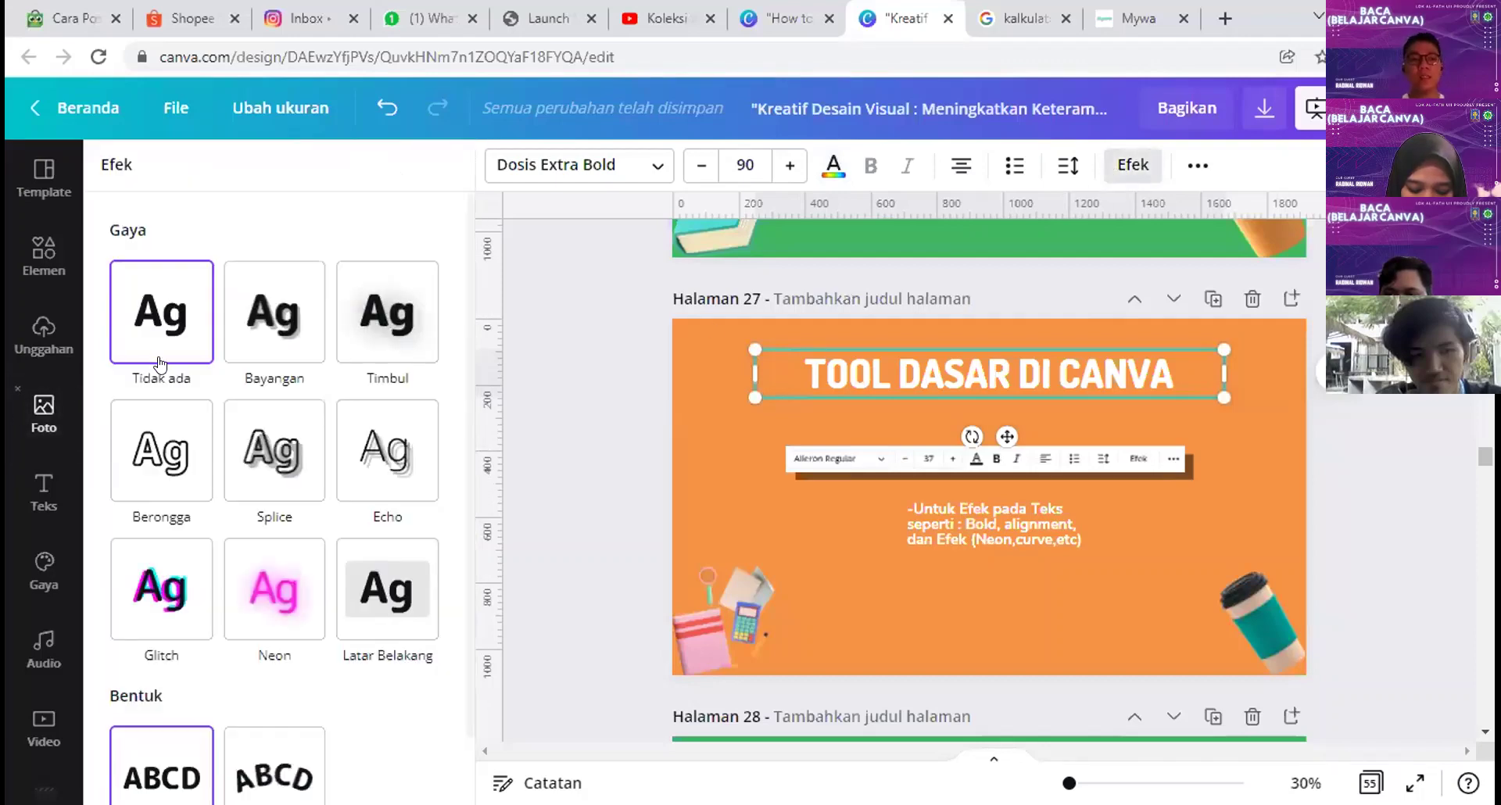
Step: Curve the TOOL DASAR DI CANVA title into a slight arc, then reset the curve to 0
scroll(164, 454, down, 1)
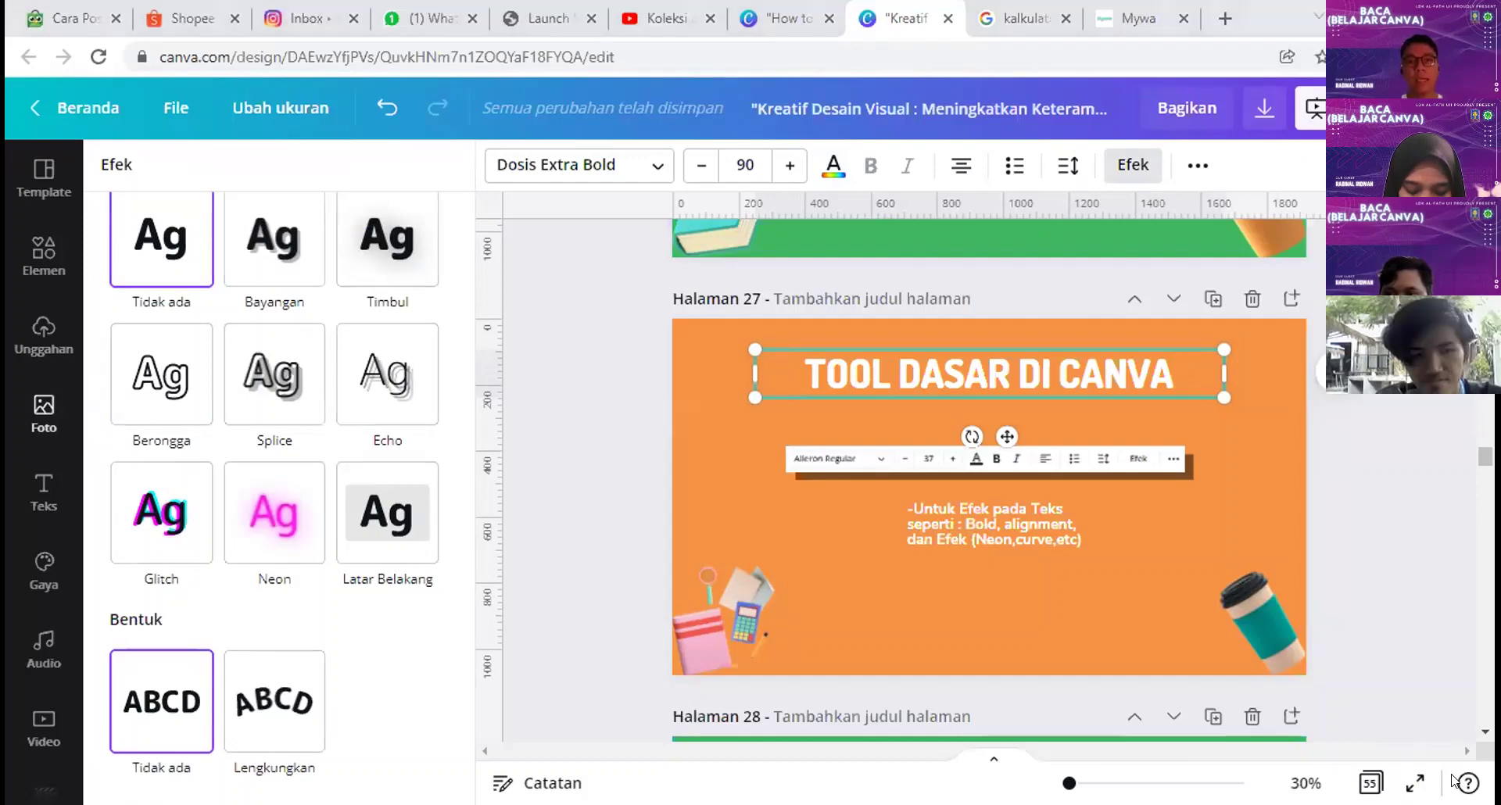
click(261, 716)
scroll(412, 713, down, 1)
drag(385, 762, 146, 761)
click(275, 760)
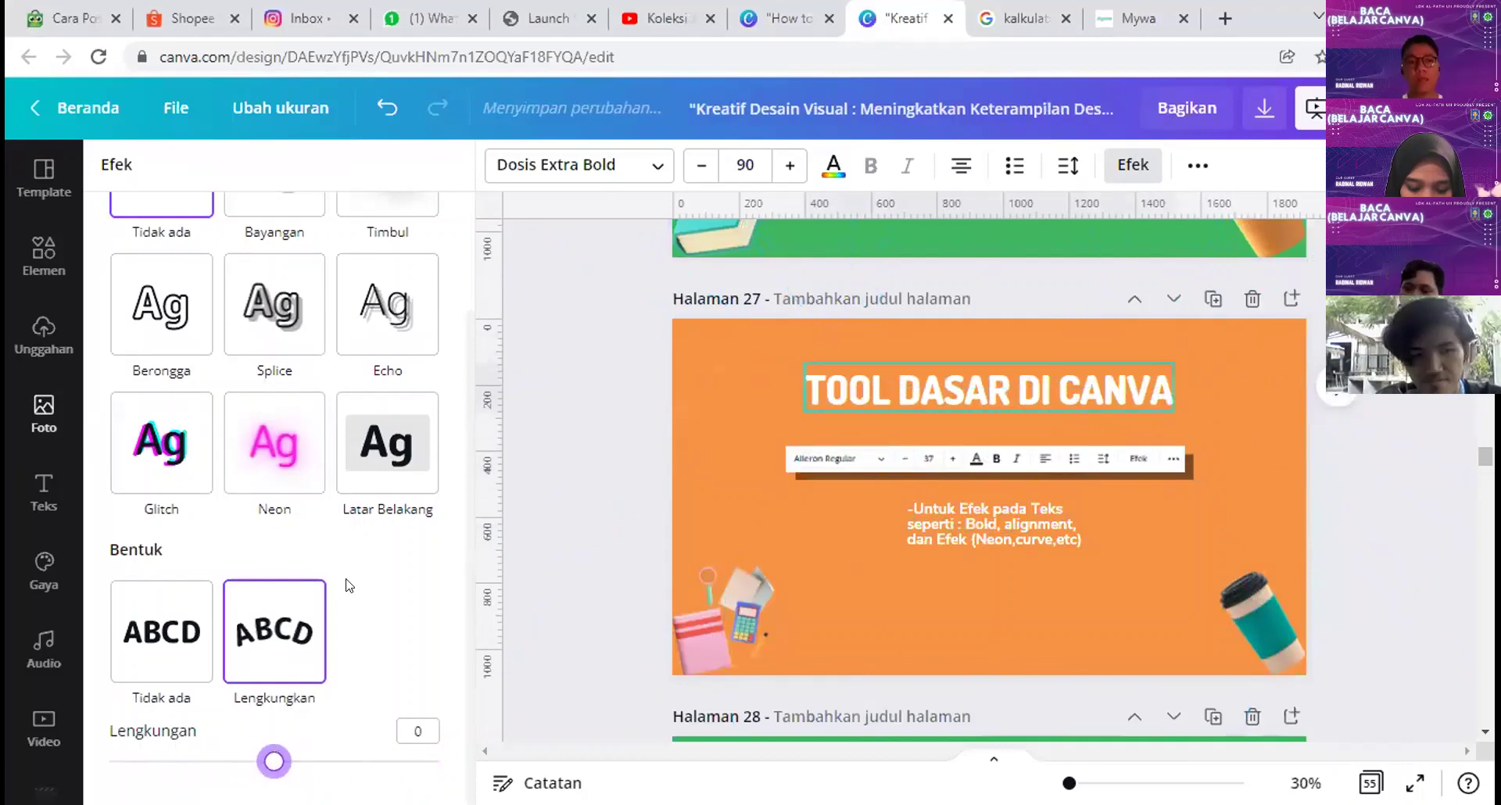
scroll(348, 582, up, 2)
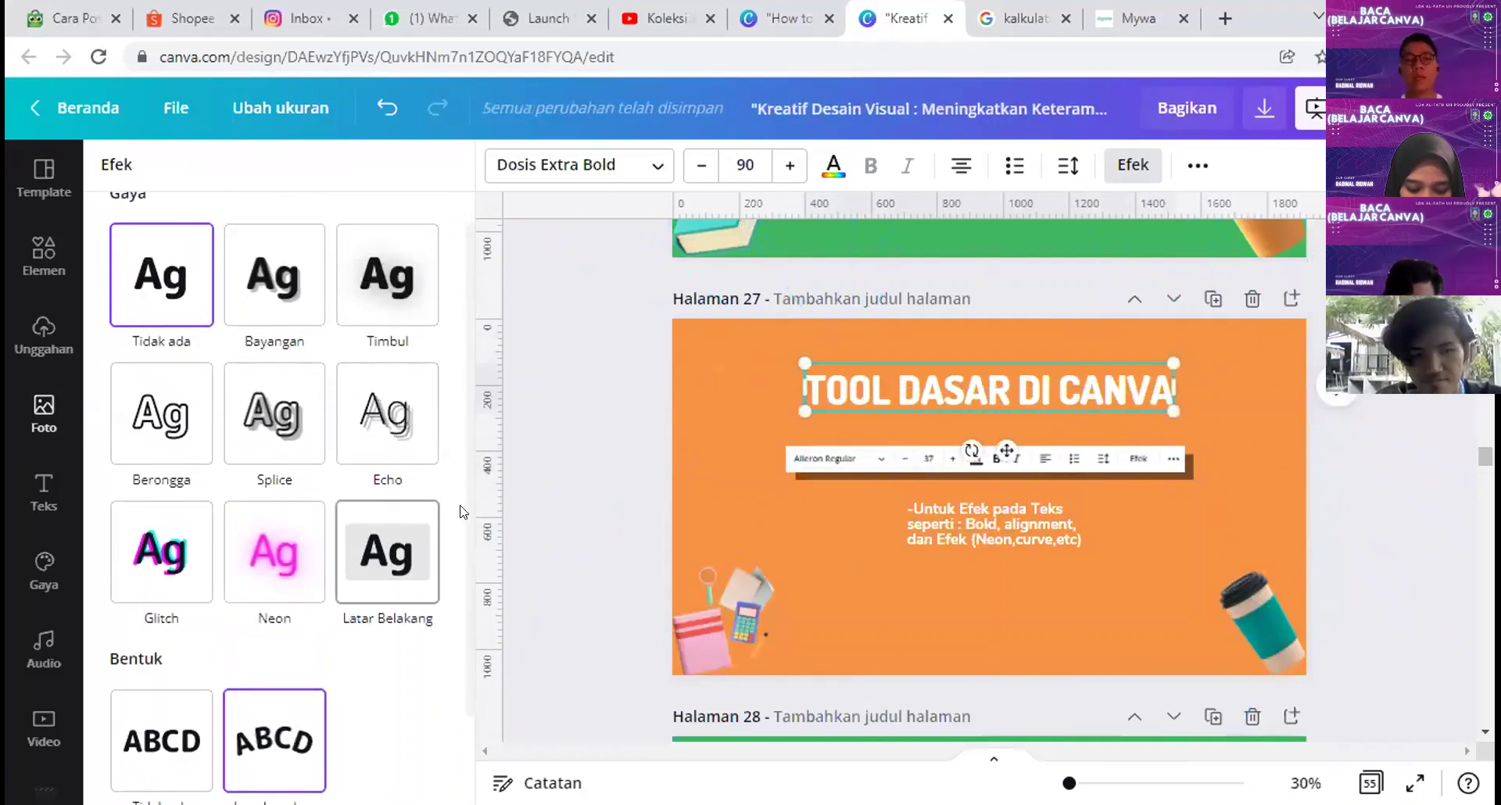
Step: Give the title a Neon glow and recolour its text pink, then yellow
click(273, 576)
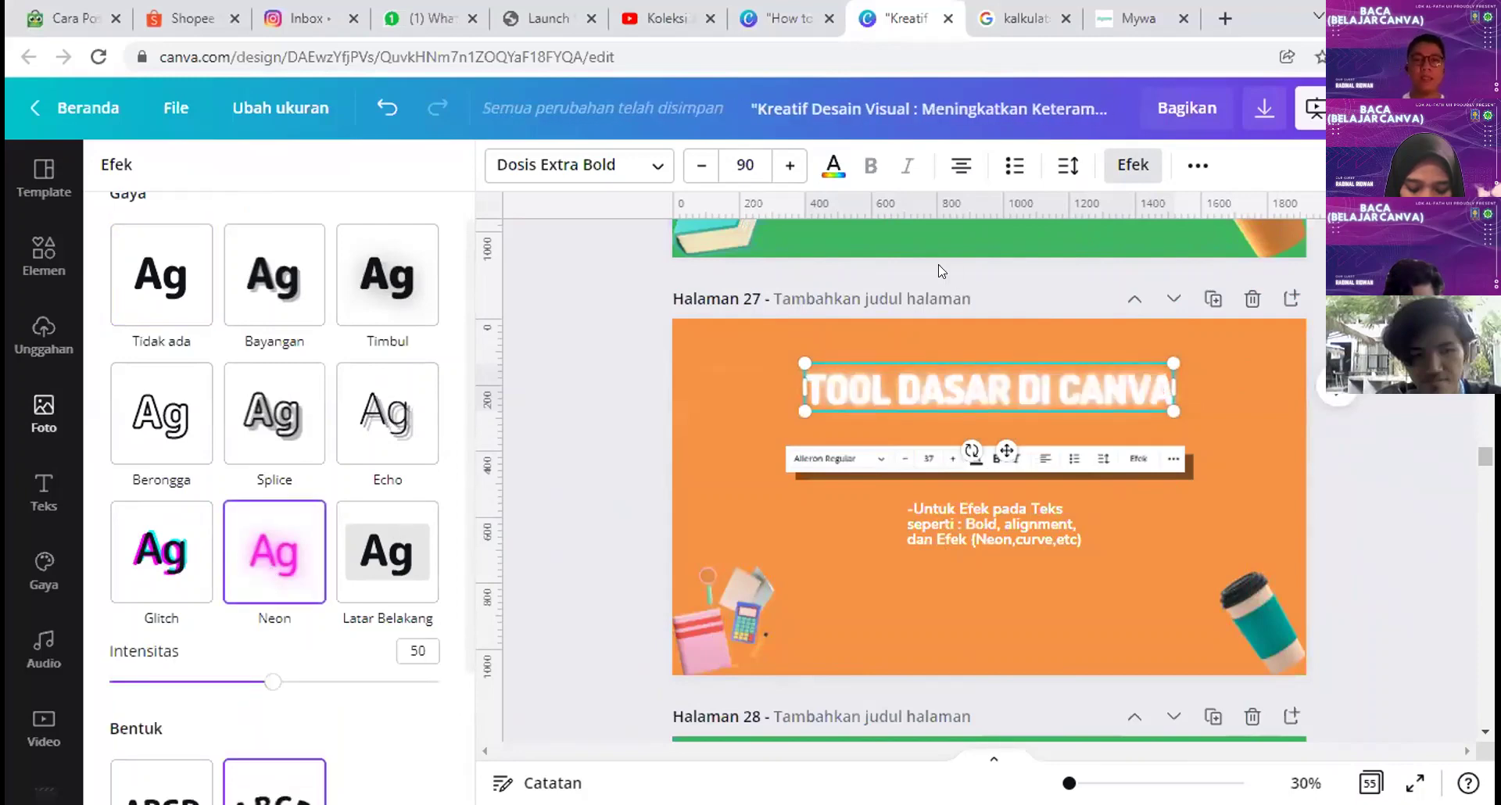
click(834, 165)
scroll(348, 553, down, 5)
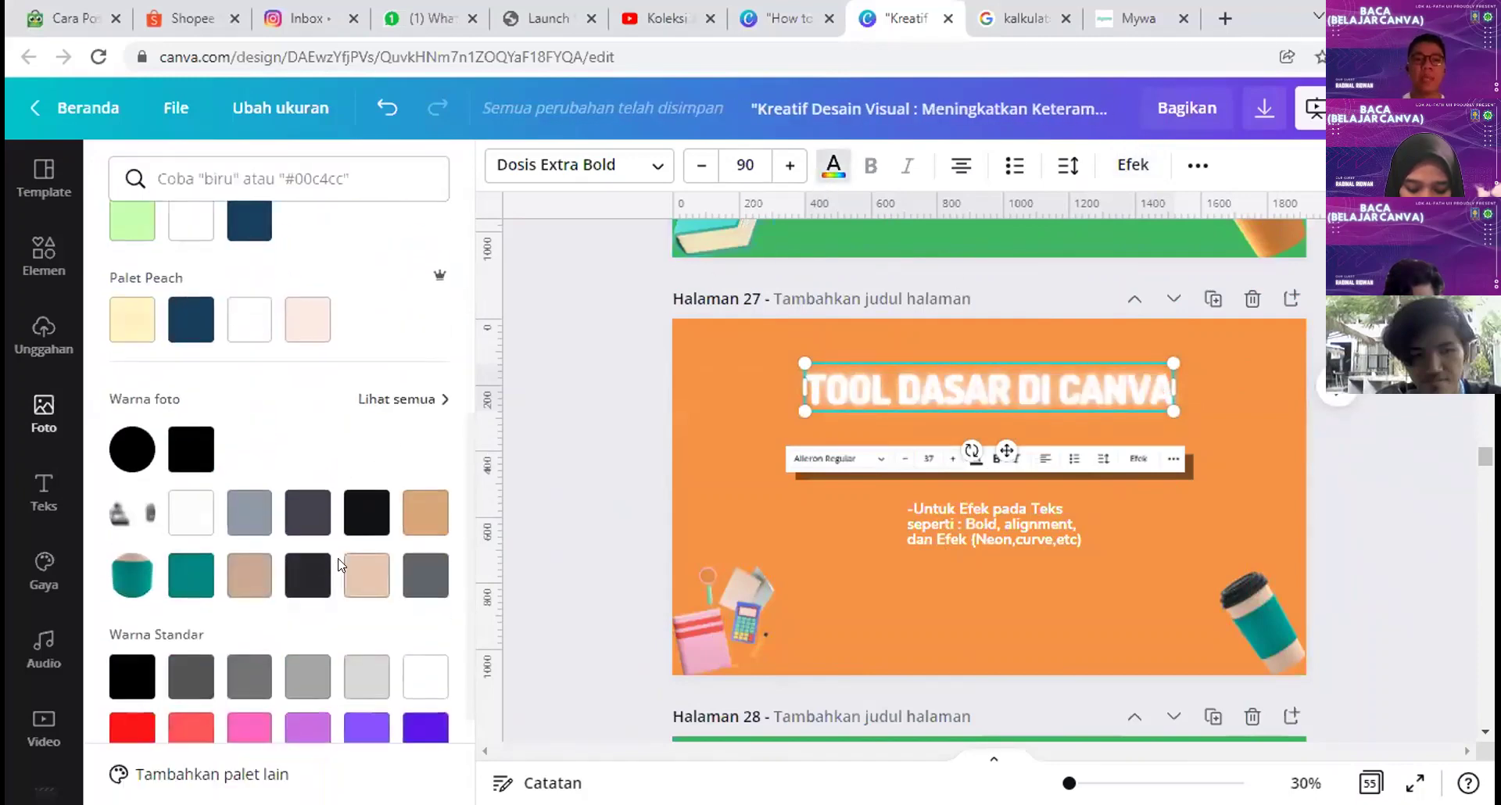
scroll(340, 559, down, 2)
click(245, 577)
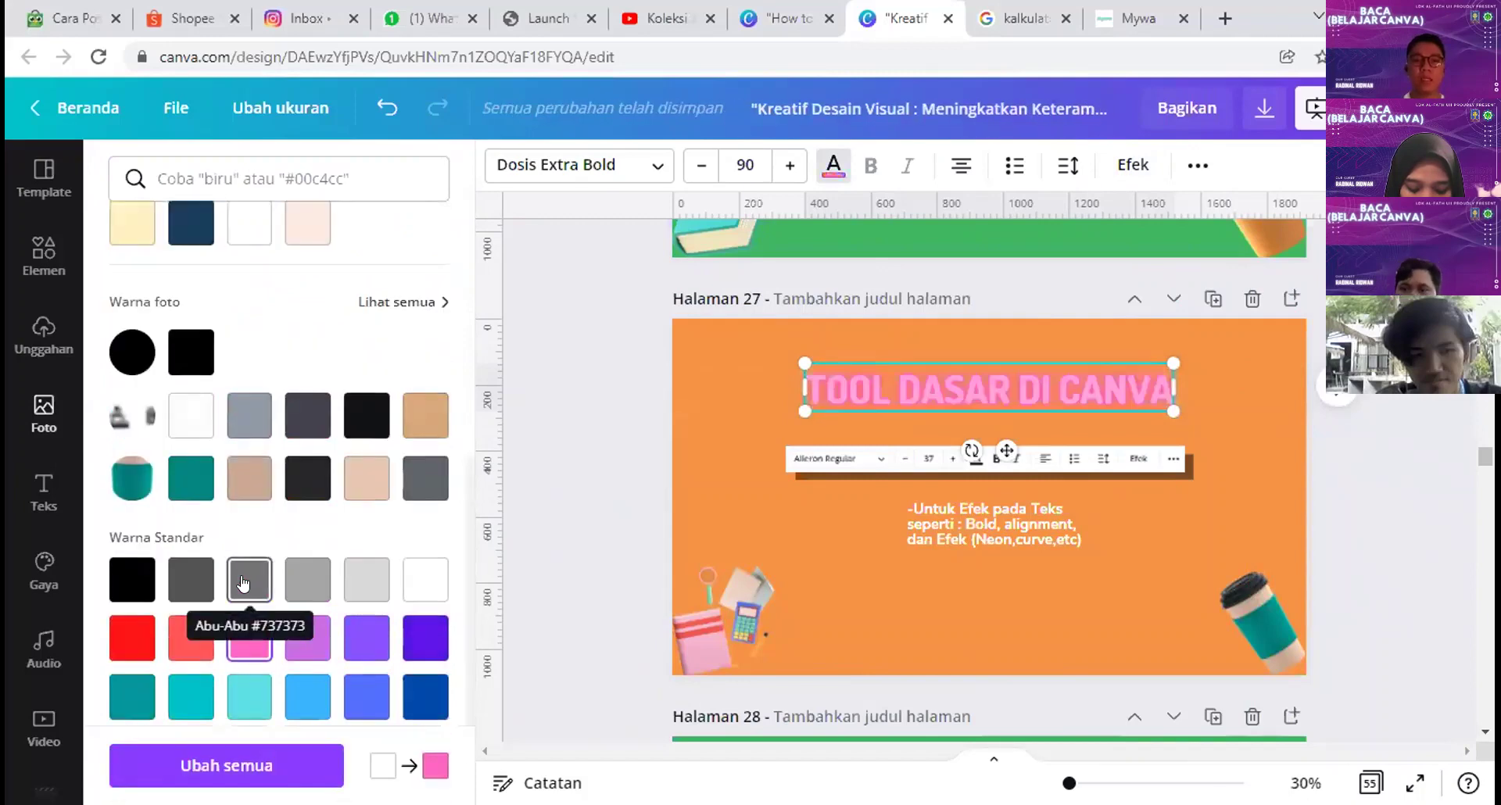
scroll(245, 577, down, 1)
click(307, 675)
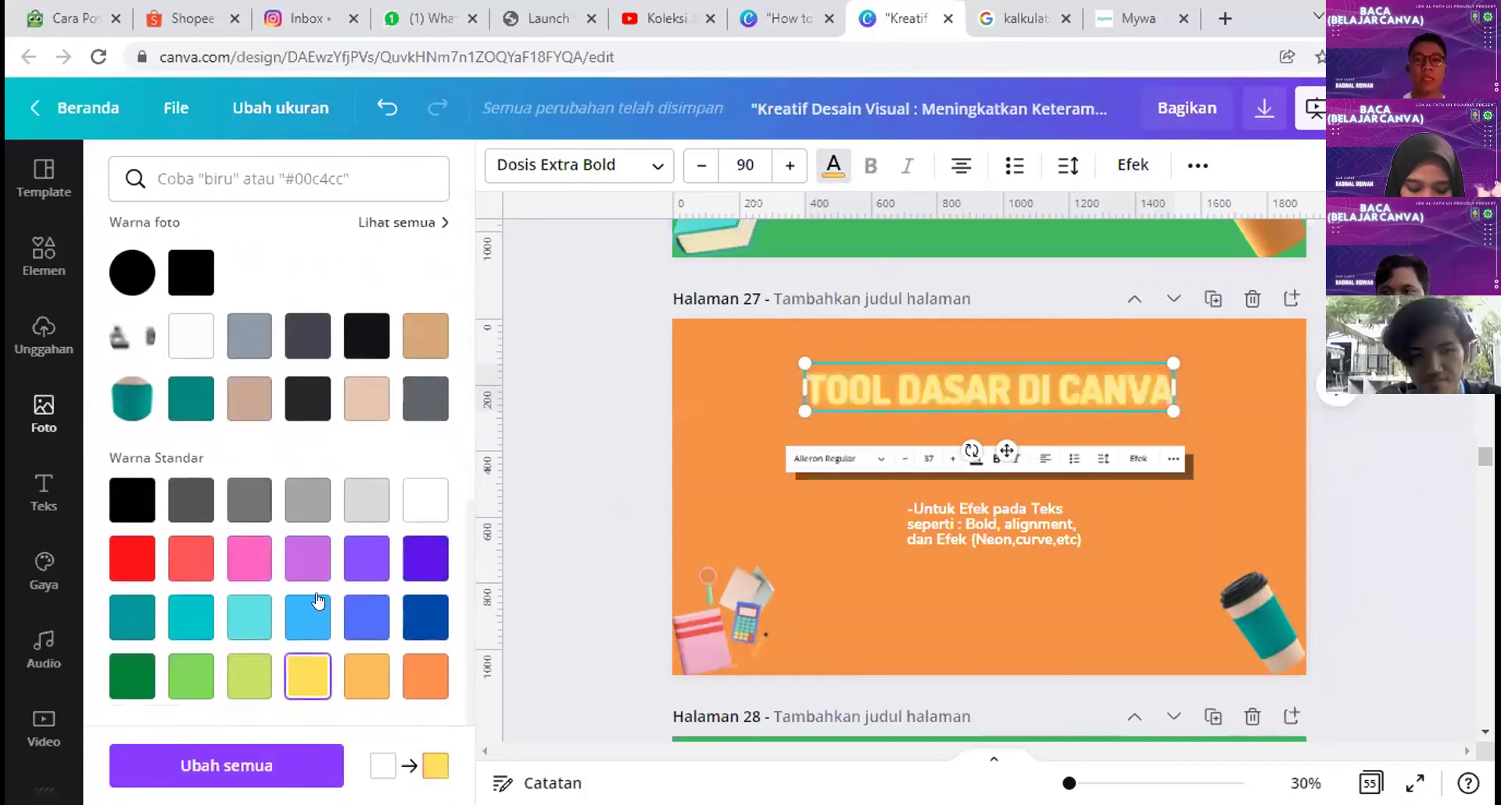
scroll(364, 613, up, 8)
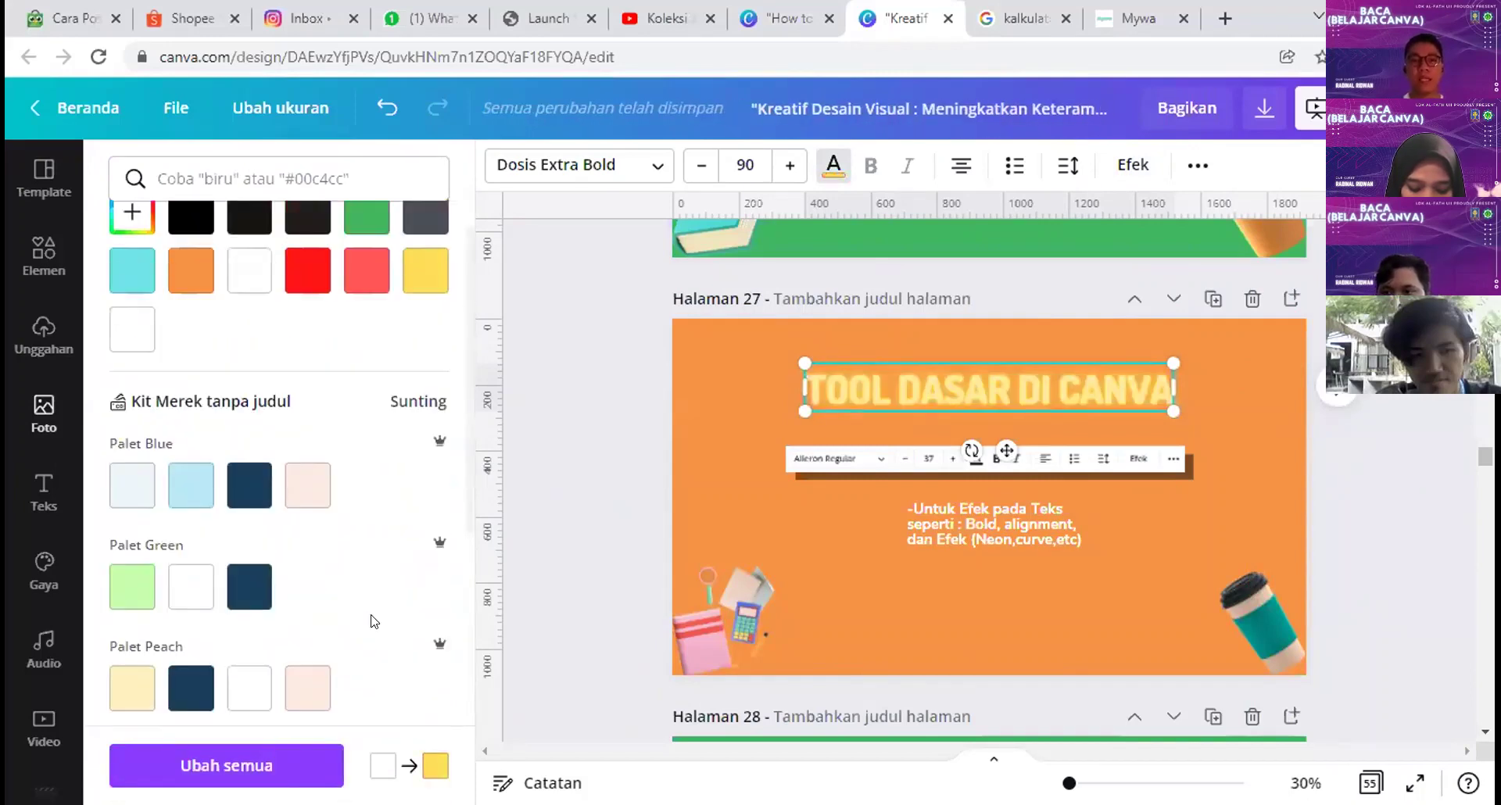
scroll(374, 621, up, 1)
Step: Remove the neon, try Hollow, Splice, Echo, Timbul and Shadow effects, then clear all effects
click(1149, 163)
scroll(258, 501, down, 3)
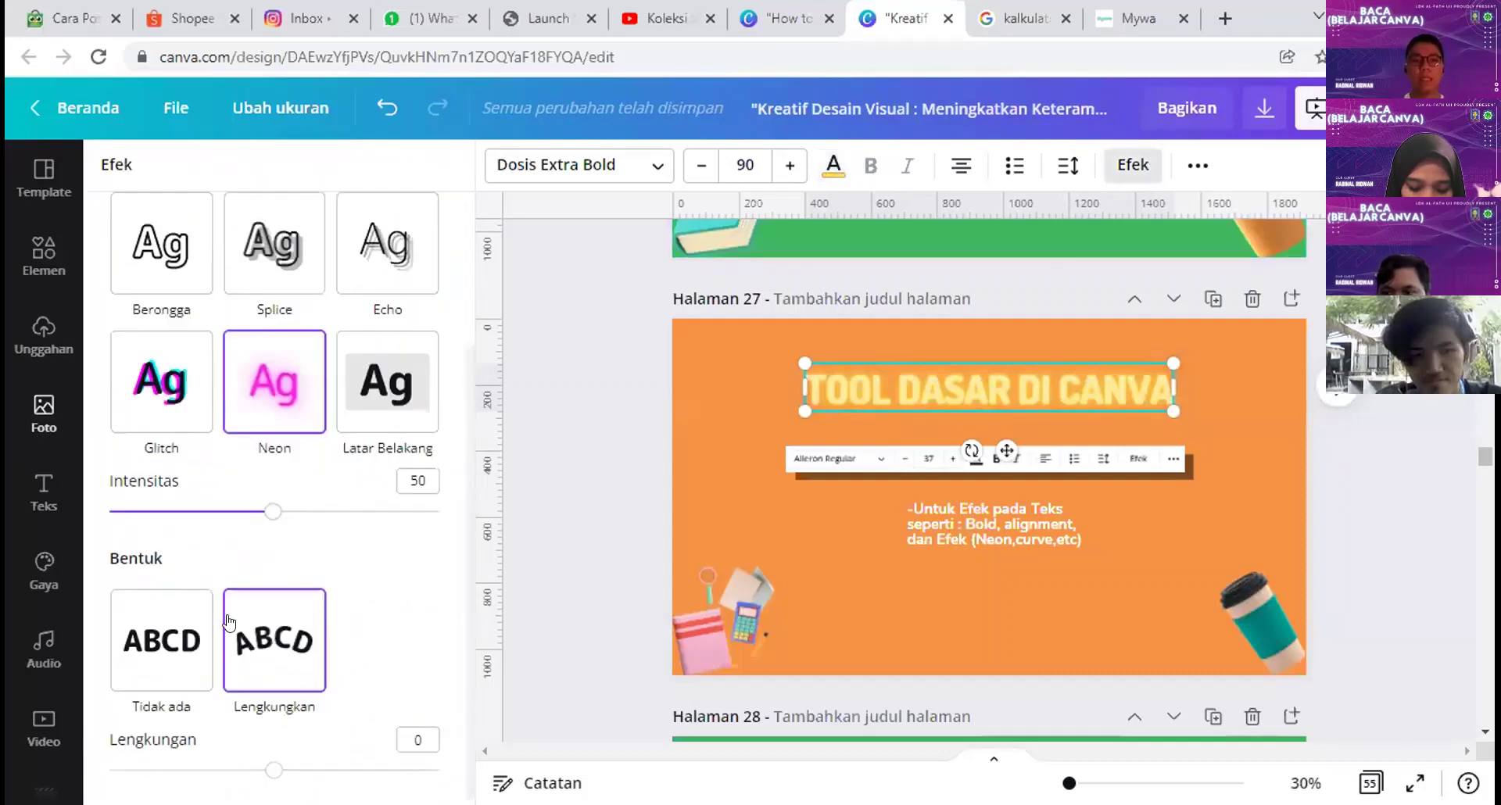
drag(266, 504, 292, 536)
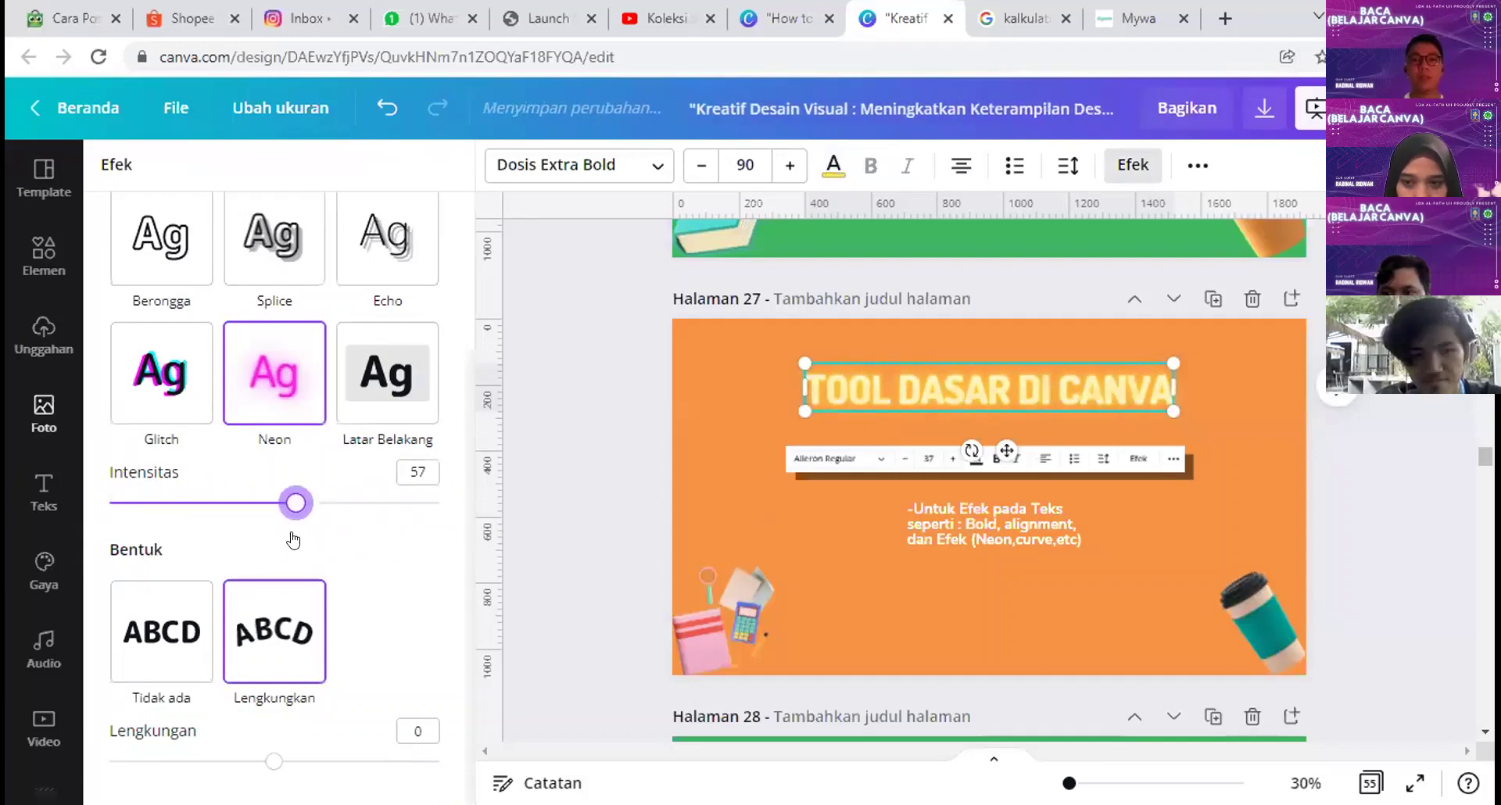
scroll(292, 536, up, 3)
click(153, 348)
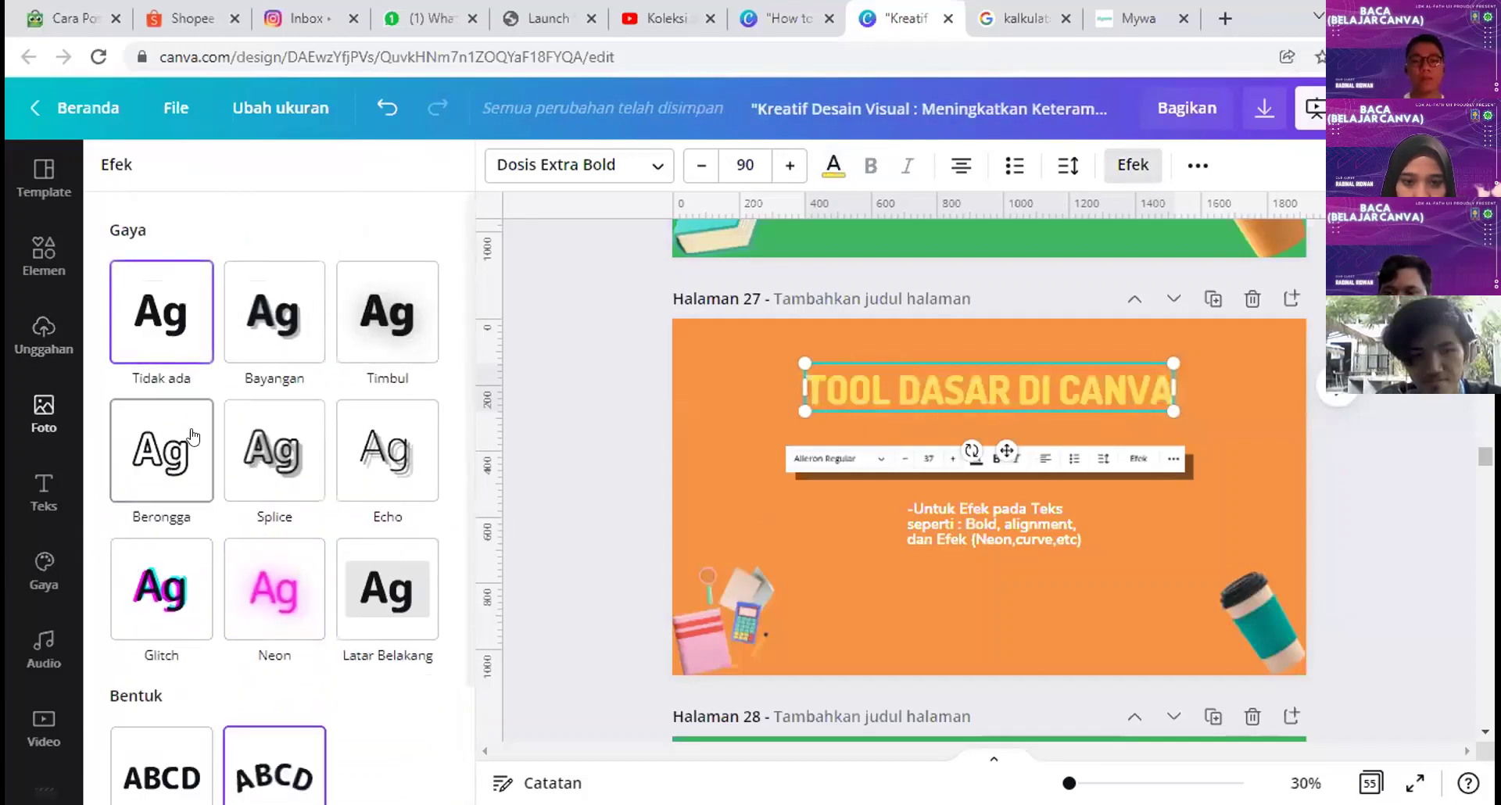
click(141, 470)
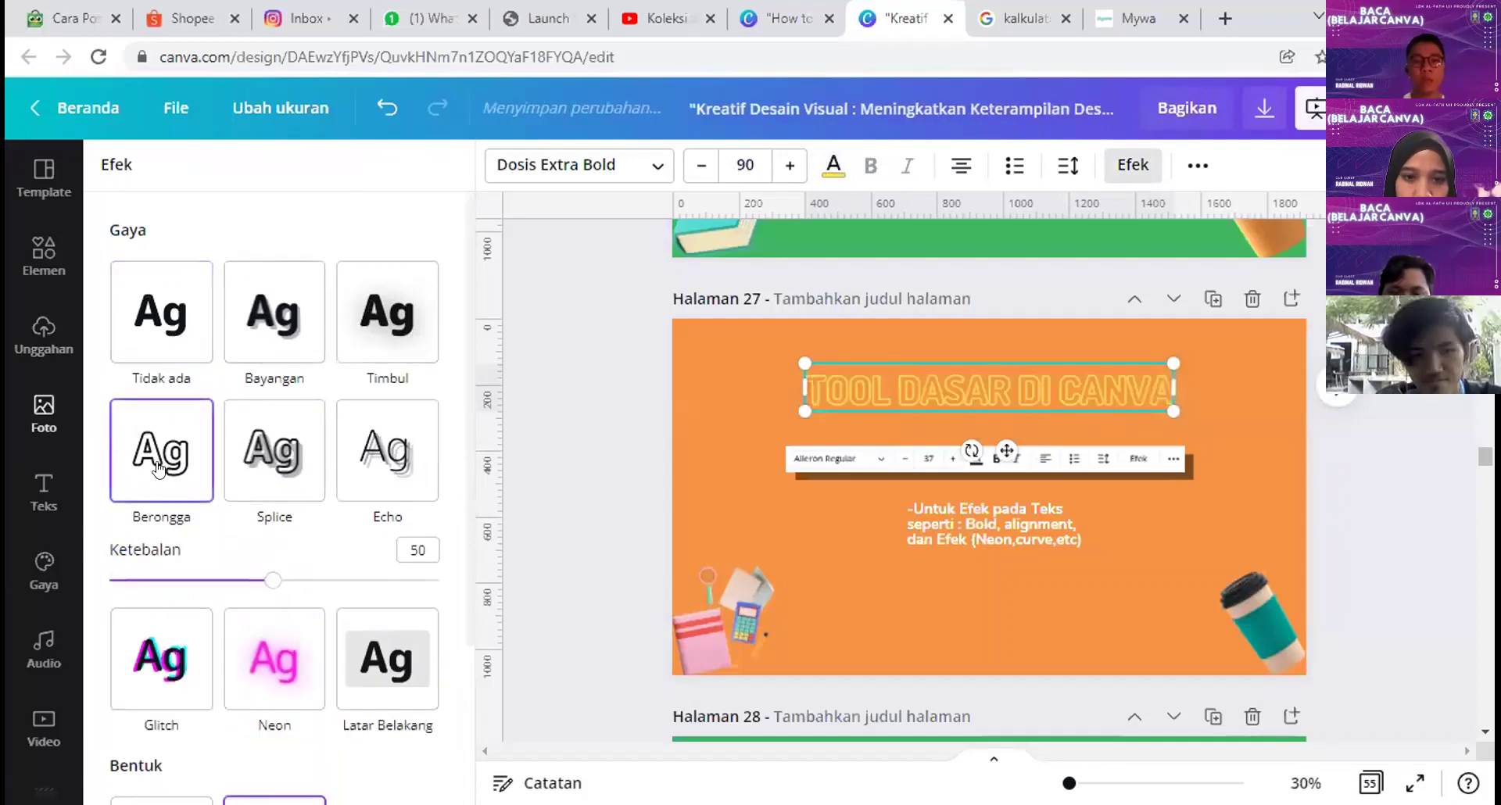
click(258, 468)
click(399, 465)
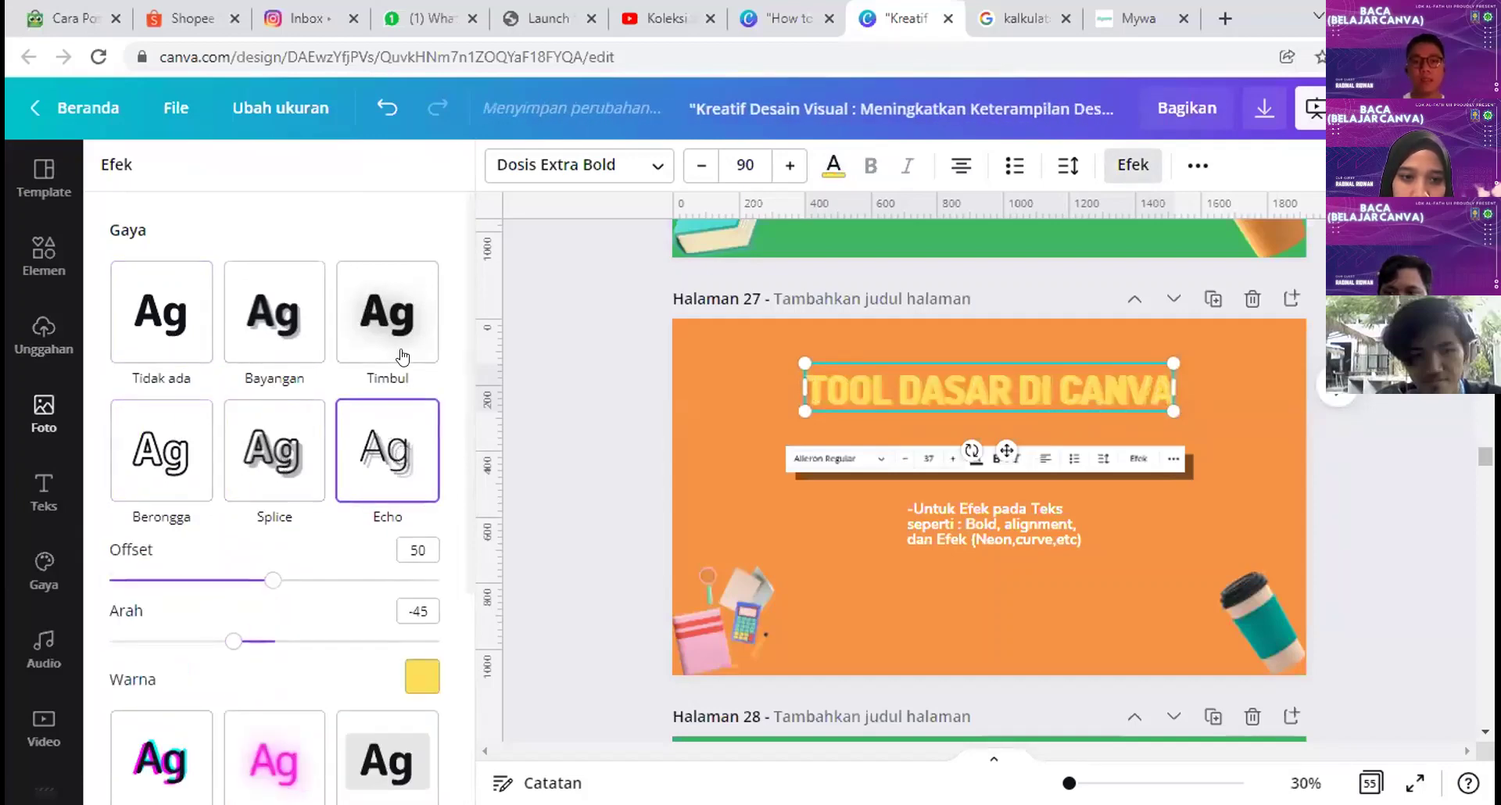
click(387, 329)
click(277, 321)
click(152, 322)
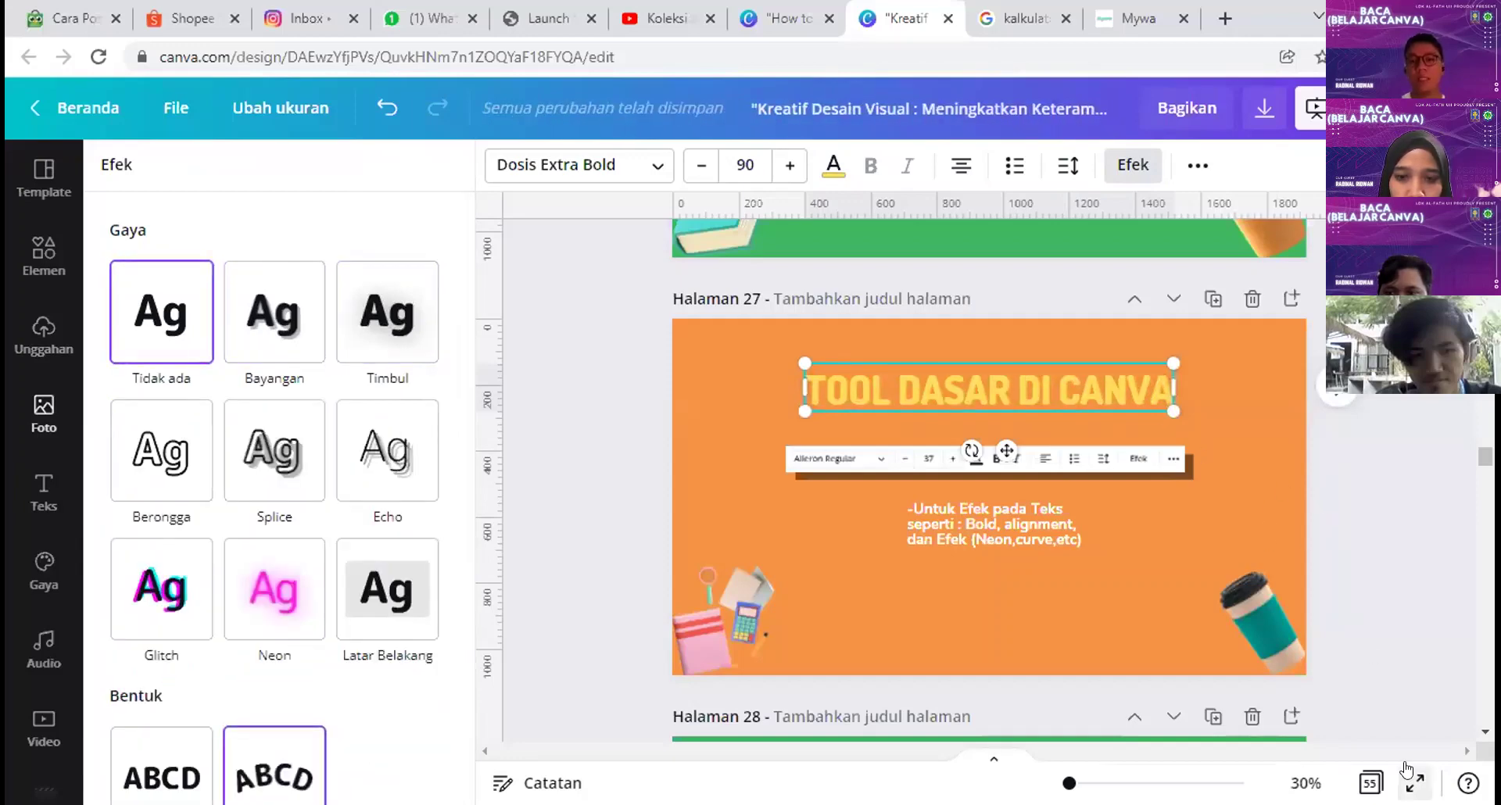
Step: Present from page 27, advance to the CONTOH EFEK TEKS slide, exit, and drag a caption copy onto it
key(ctrl+alt+p)
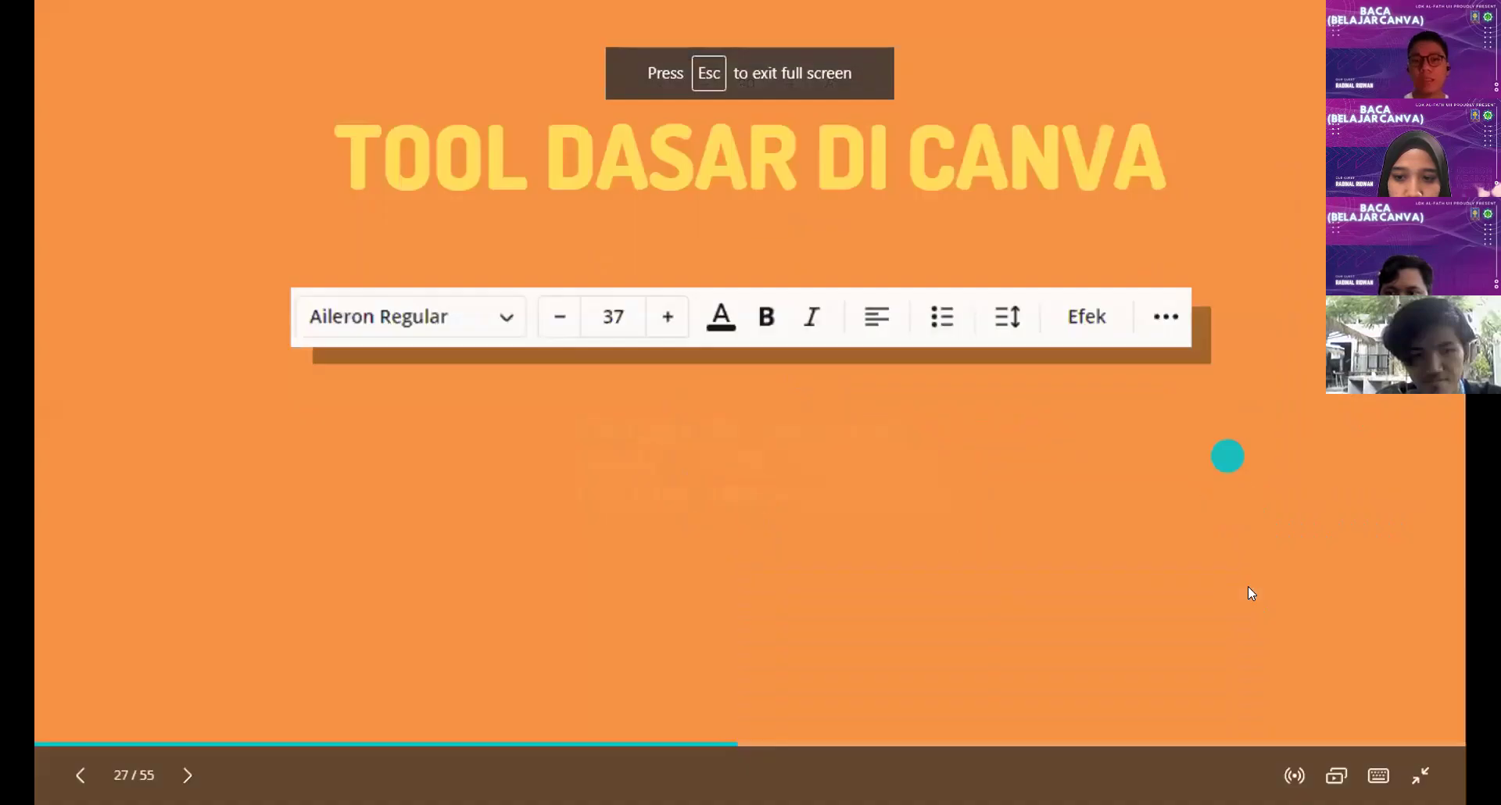
key(Right)
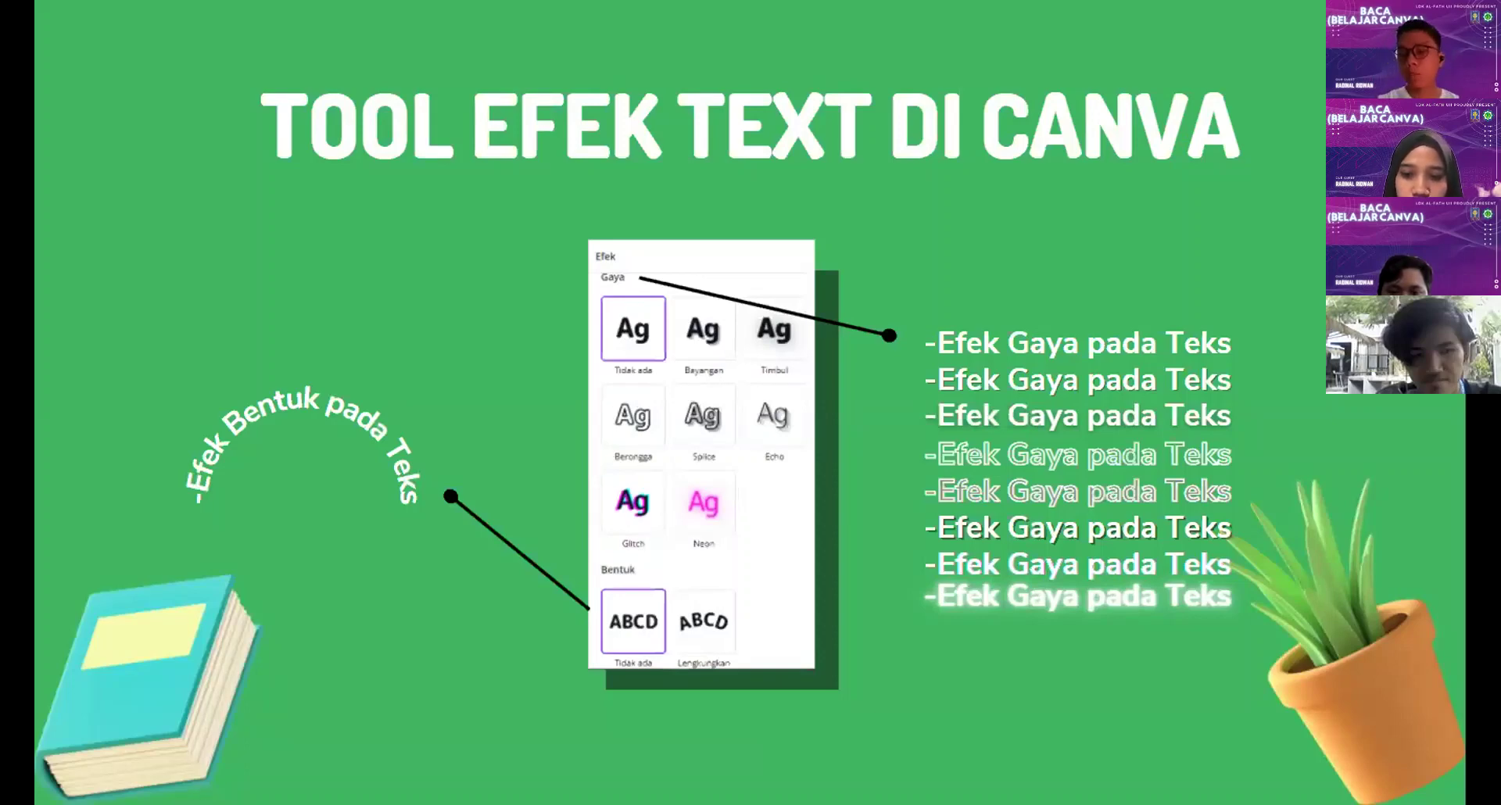
click(1218, 128)
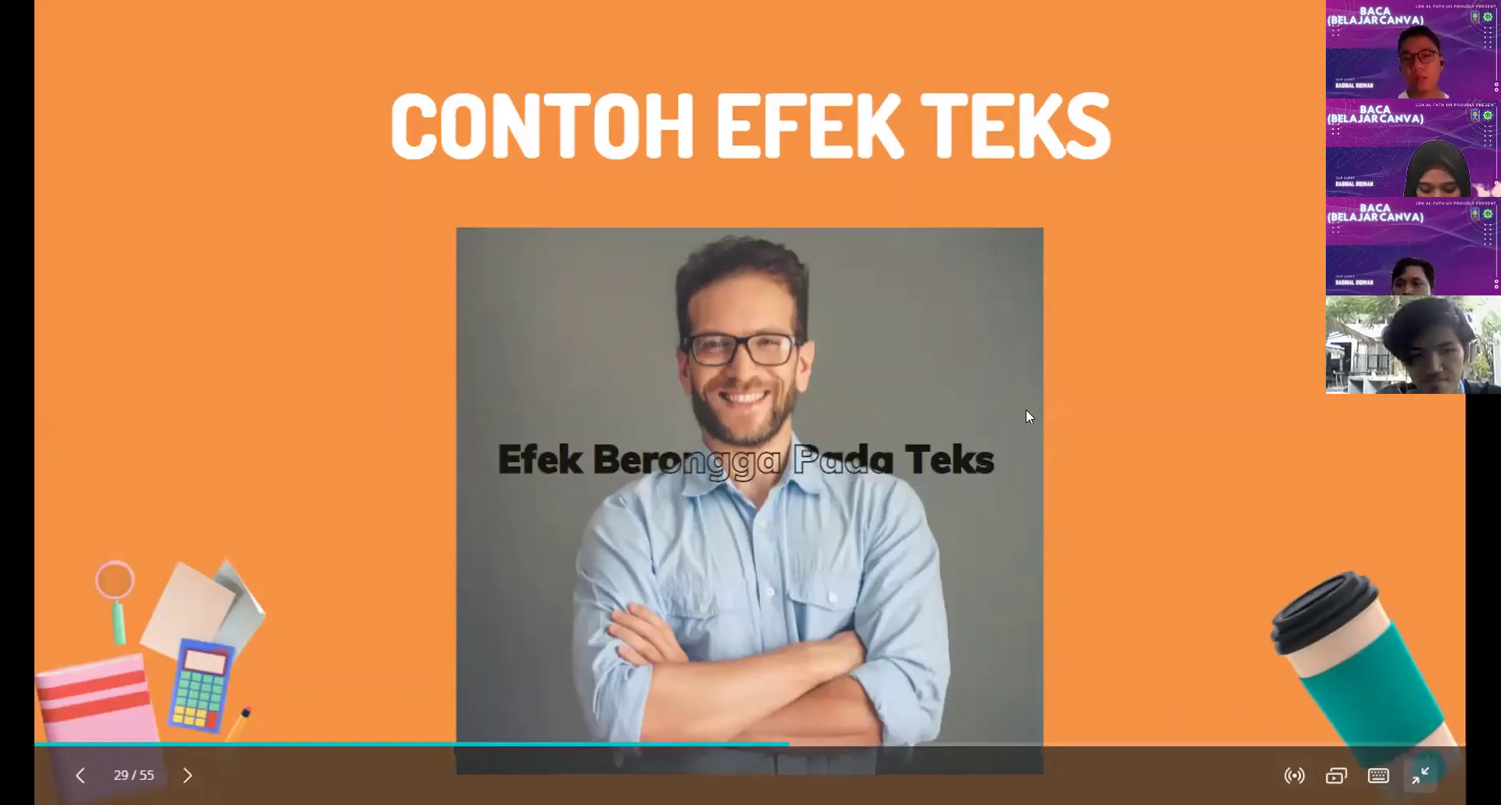
key(Escape)
drag(1026, 422, 1221, 436)
Step: Undo the caption and photo moves, removing the duplicate man photo and top-right caption copy
click(940, 426)
drag(940, 426, 753, 341)
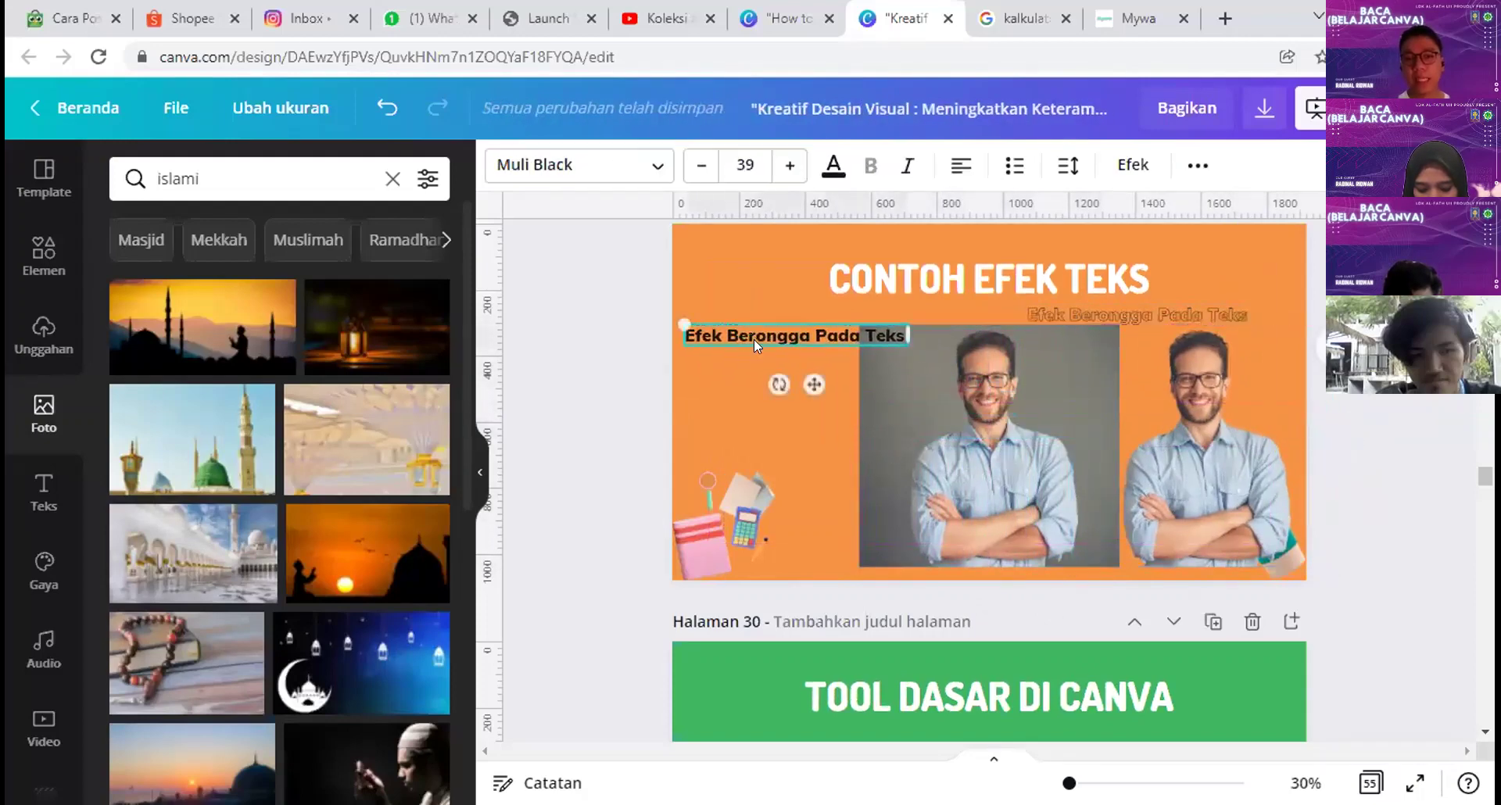
drag(954, 444, 881, 443)
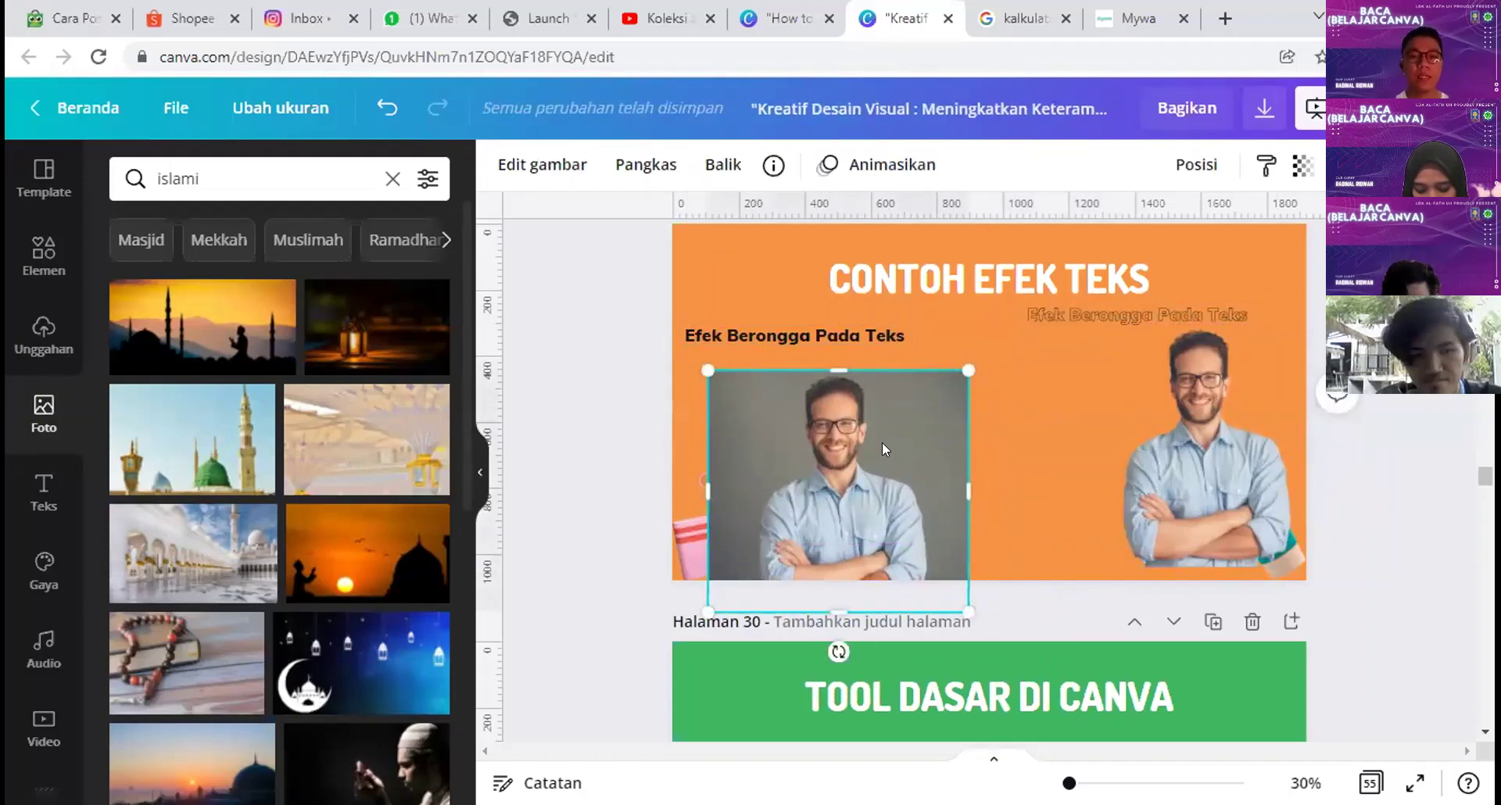
key(ctrl+z)
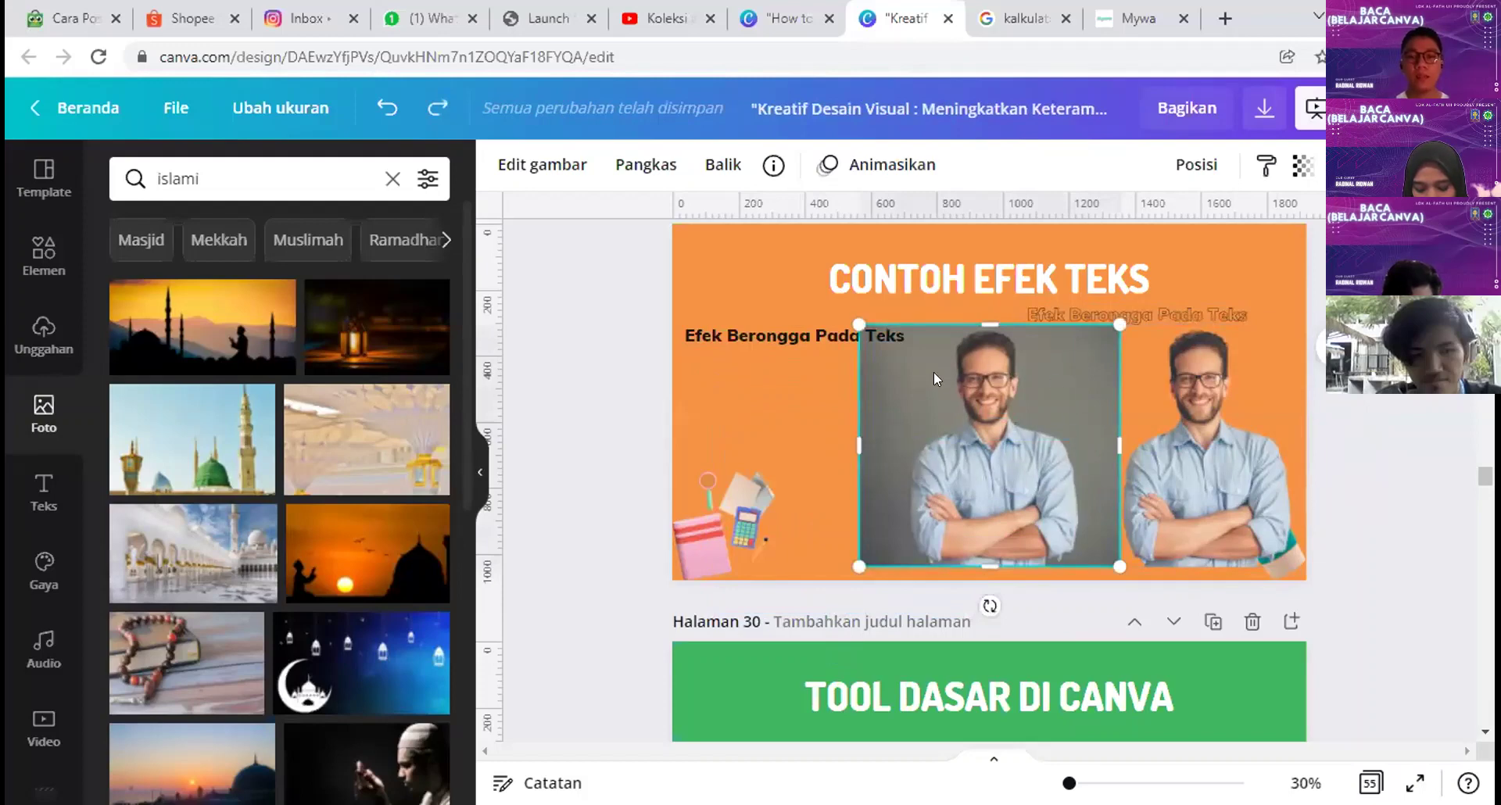
key(ctrl+z)
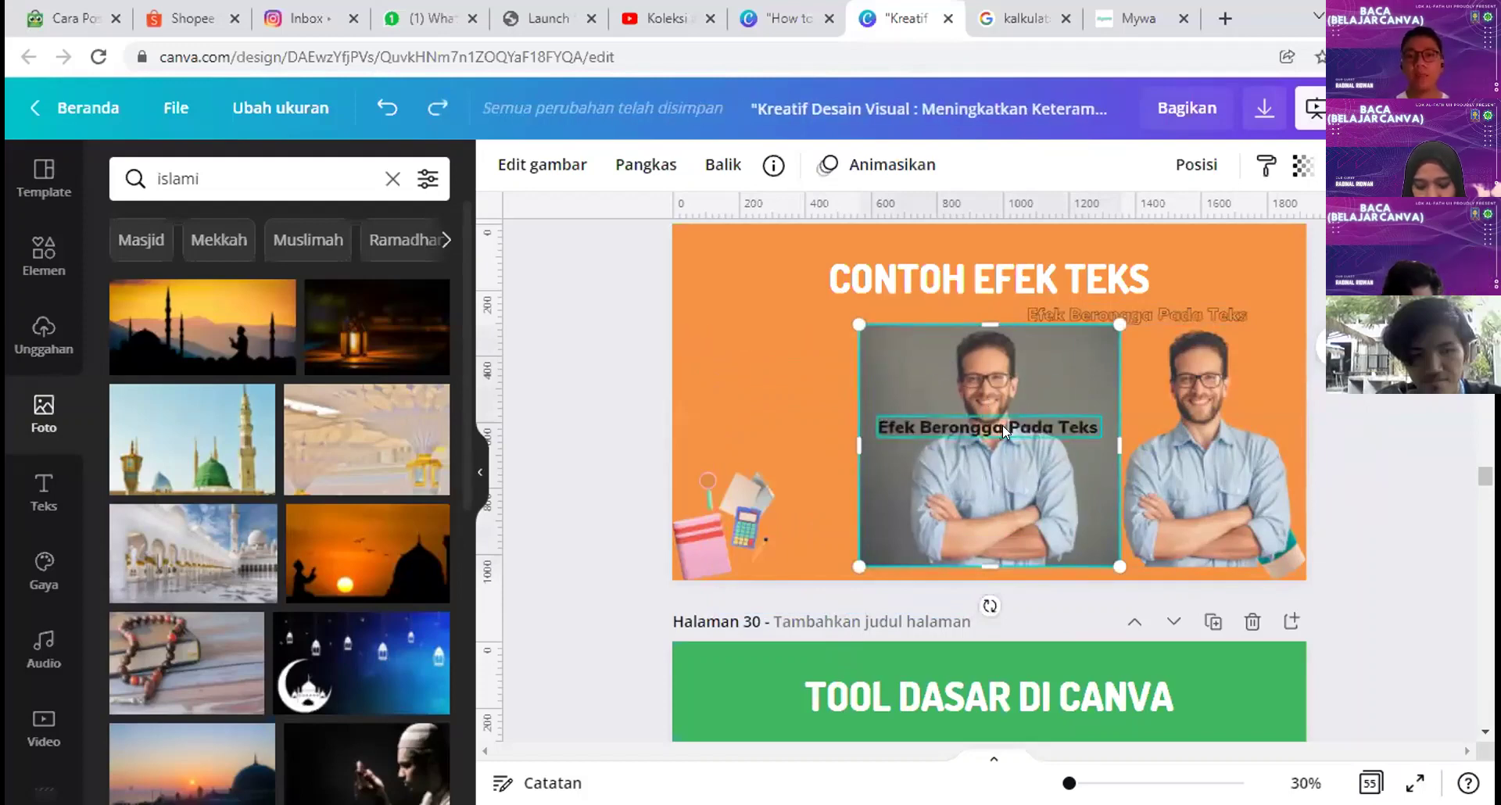
key(ctrl+z)
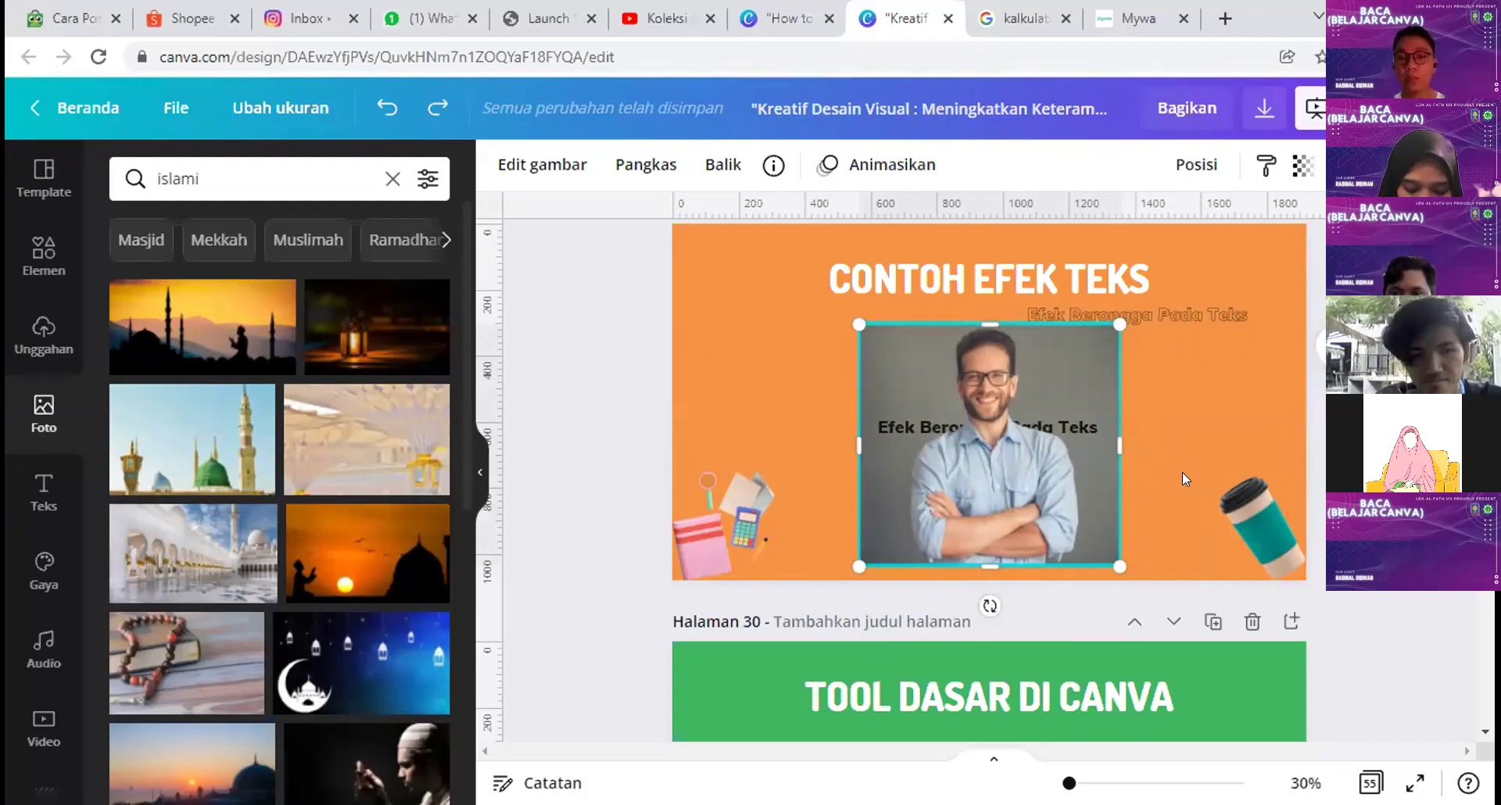
key(ctrl+z)
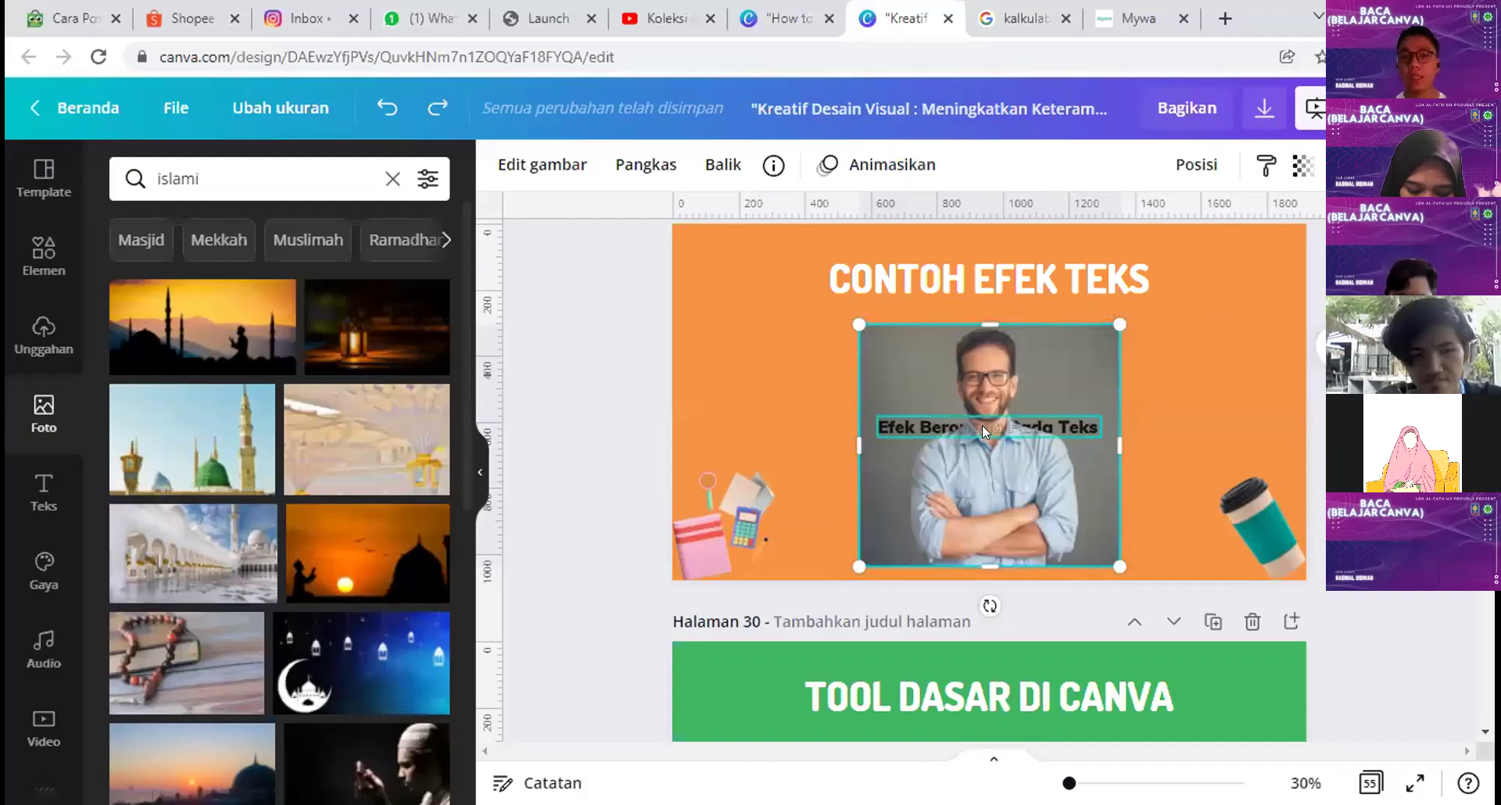
Step: Check the caption's Berongga hollow effect, then present the example slide full screen
click(982, 426)
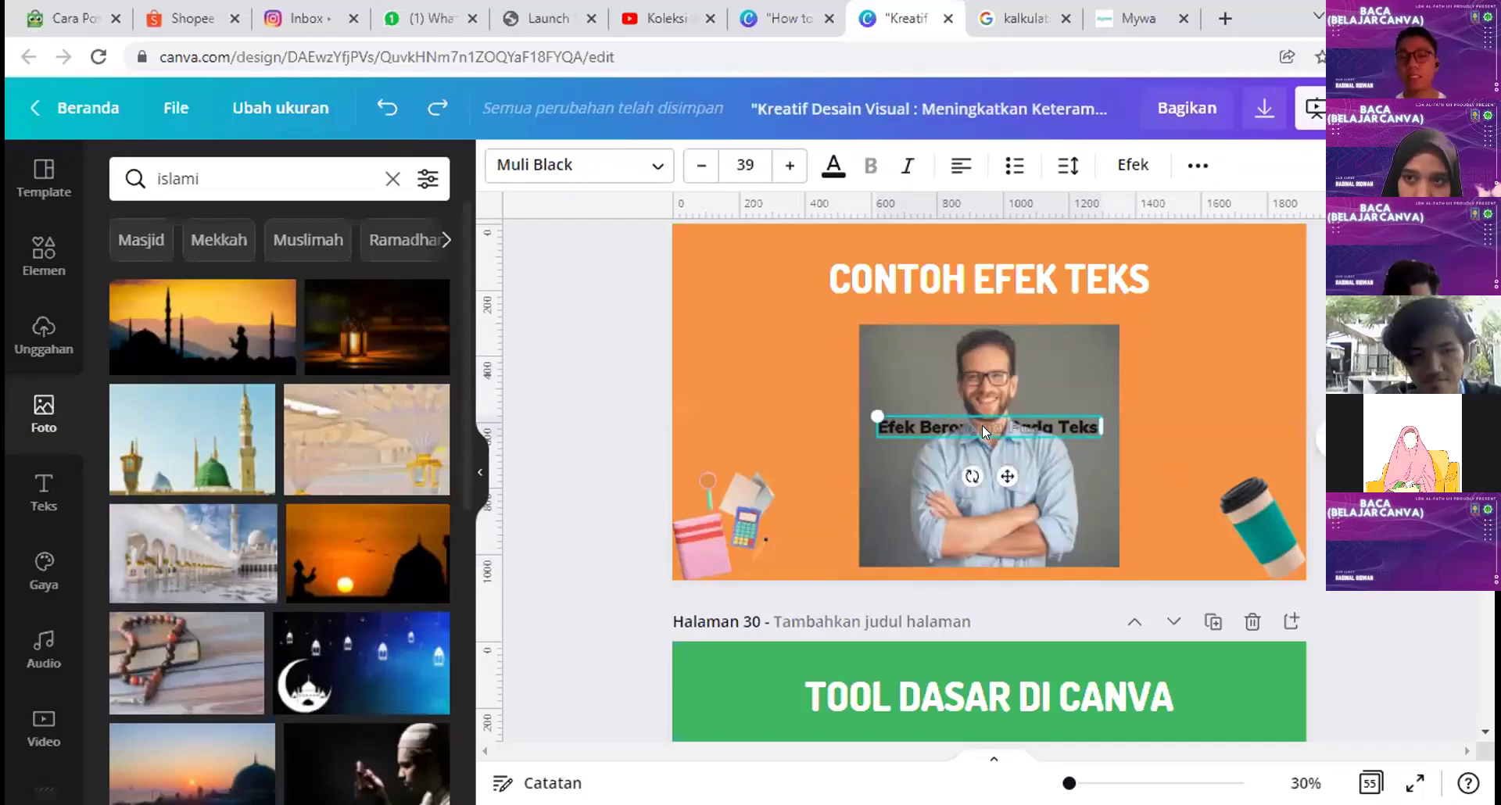
click(1113, 167)
click(1180, 383)
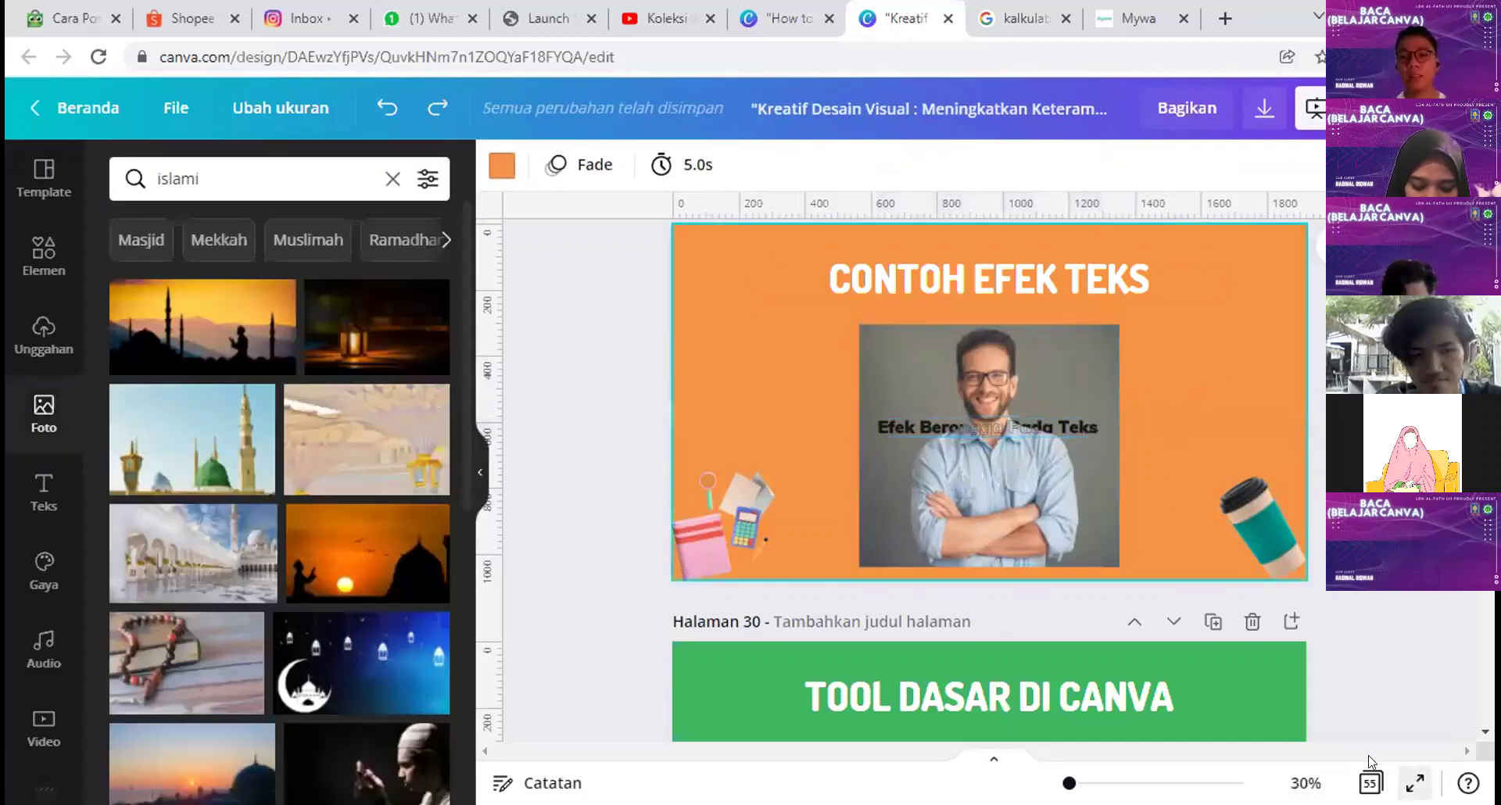
key(ctrl+alt+p)
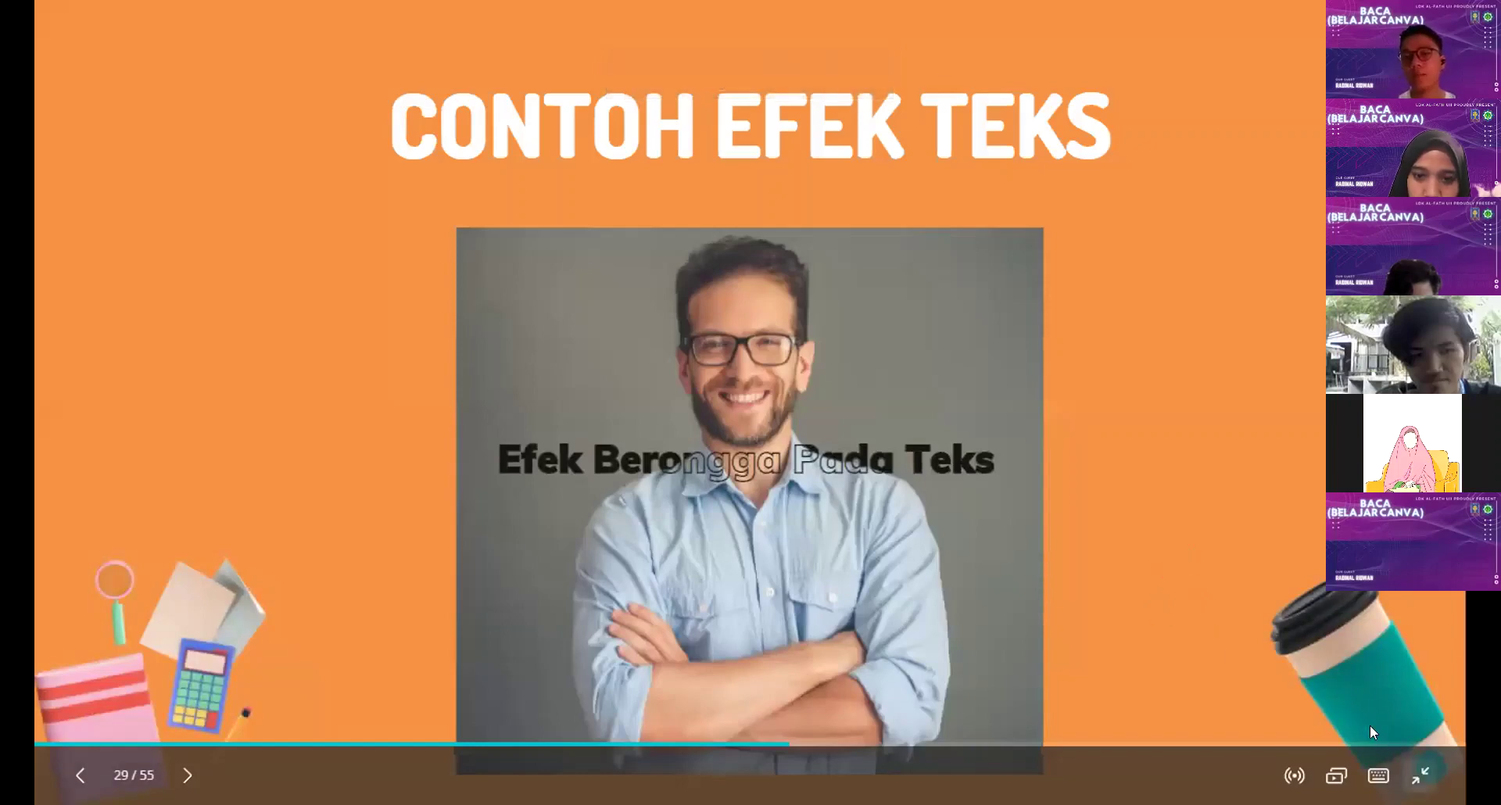
Step: Exit the presentation and add a new blank page 30 after page 29
key(Escape)
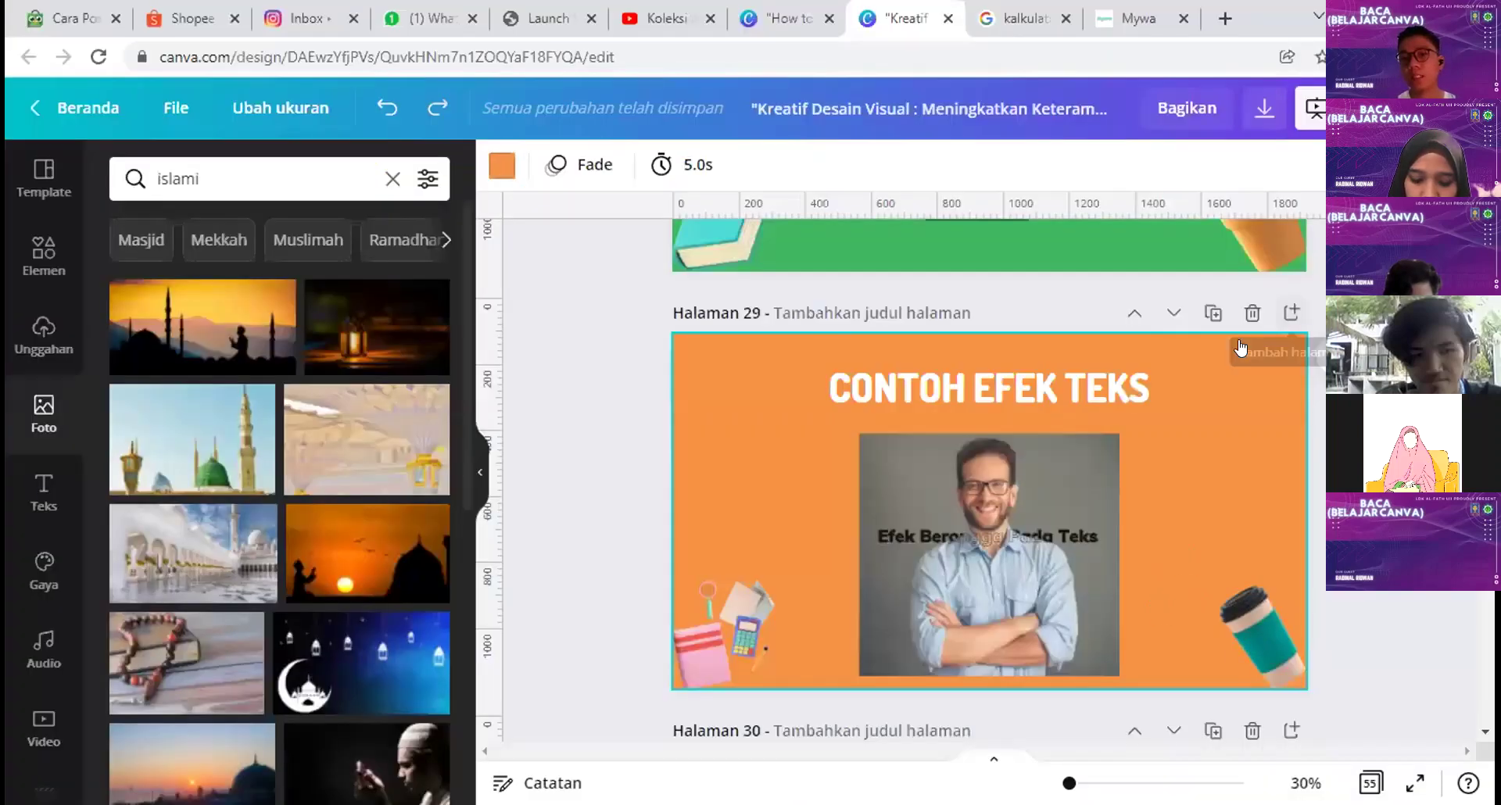
scroll(1092, 421, down, 5)
key(Delete)
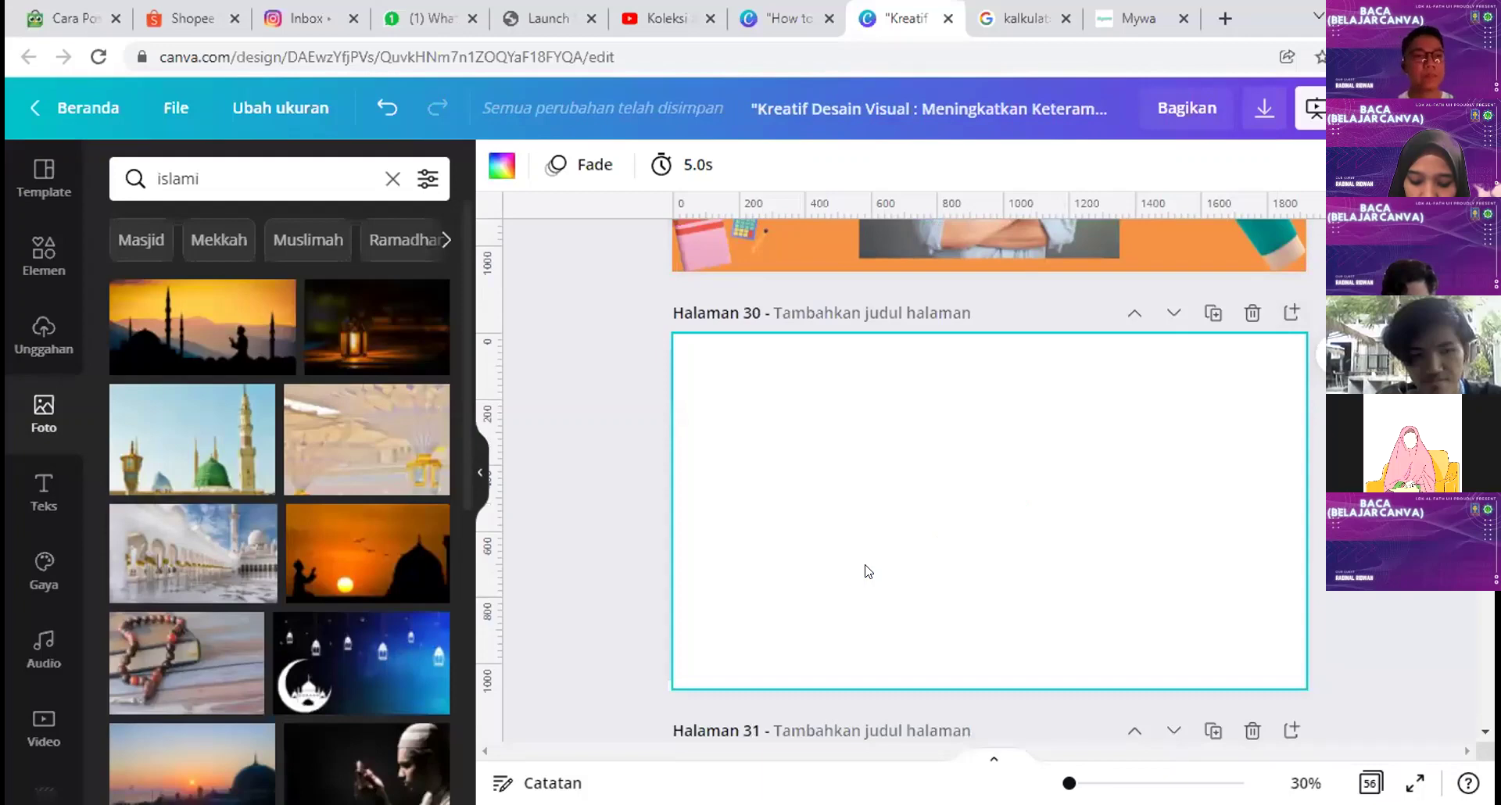
Step: Replace the photo search term 'islami' with 'mesjid' and browse the mosque photo results
drag(203, 179, 107, 183)
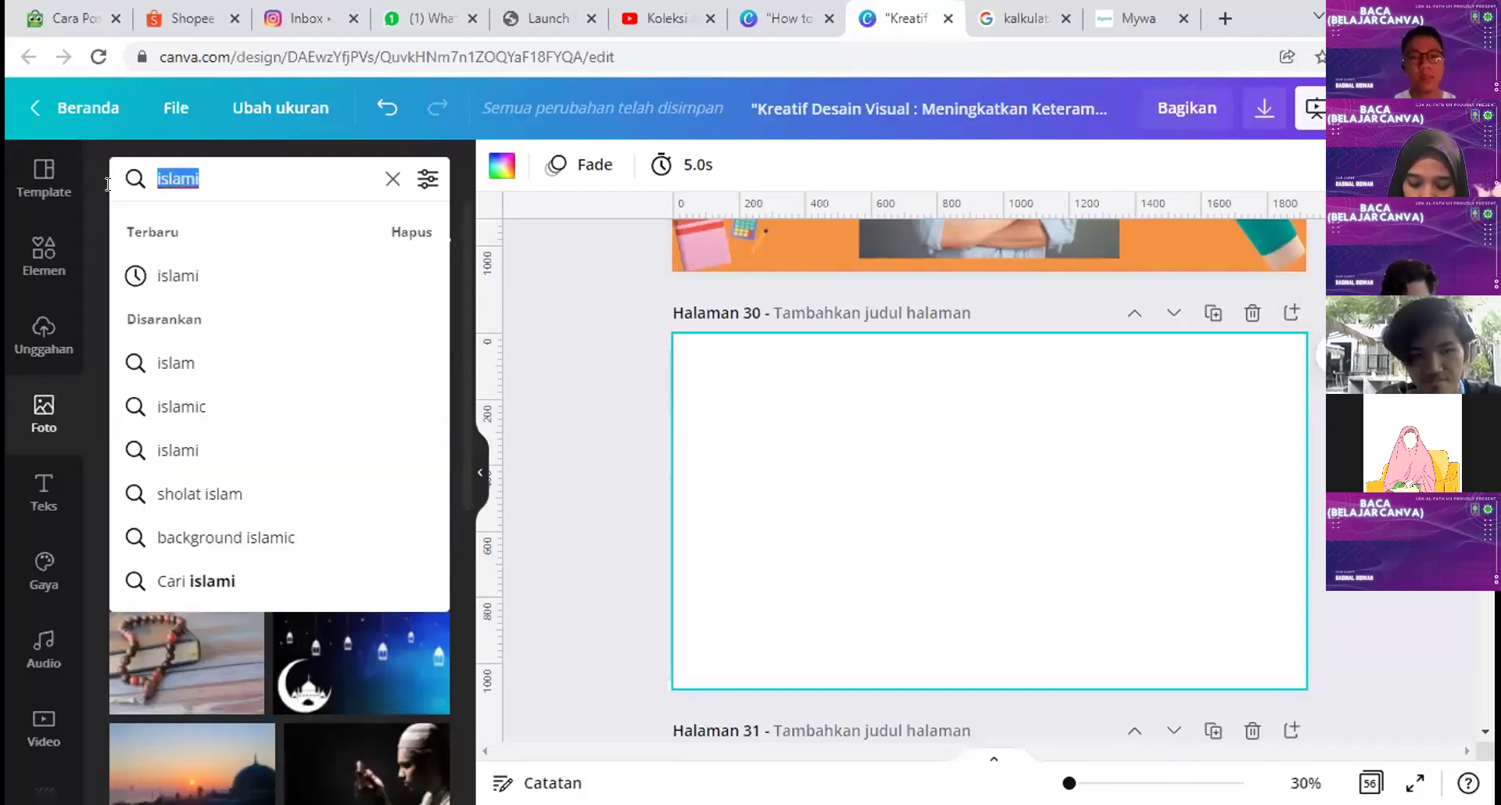
text(mesjid)
key(Return)
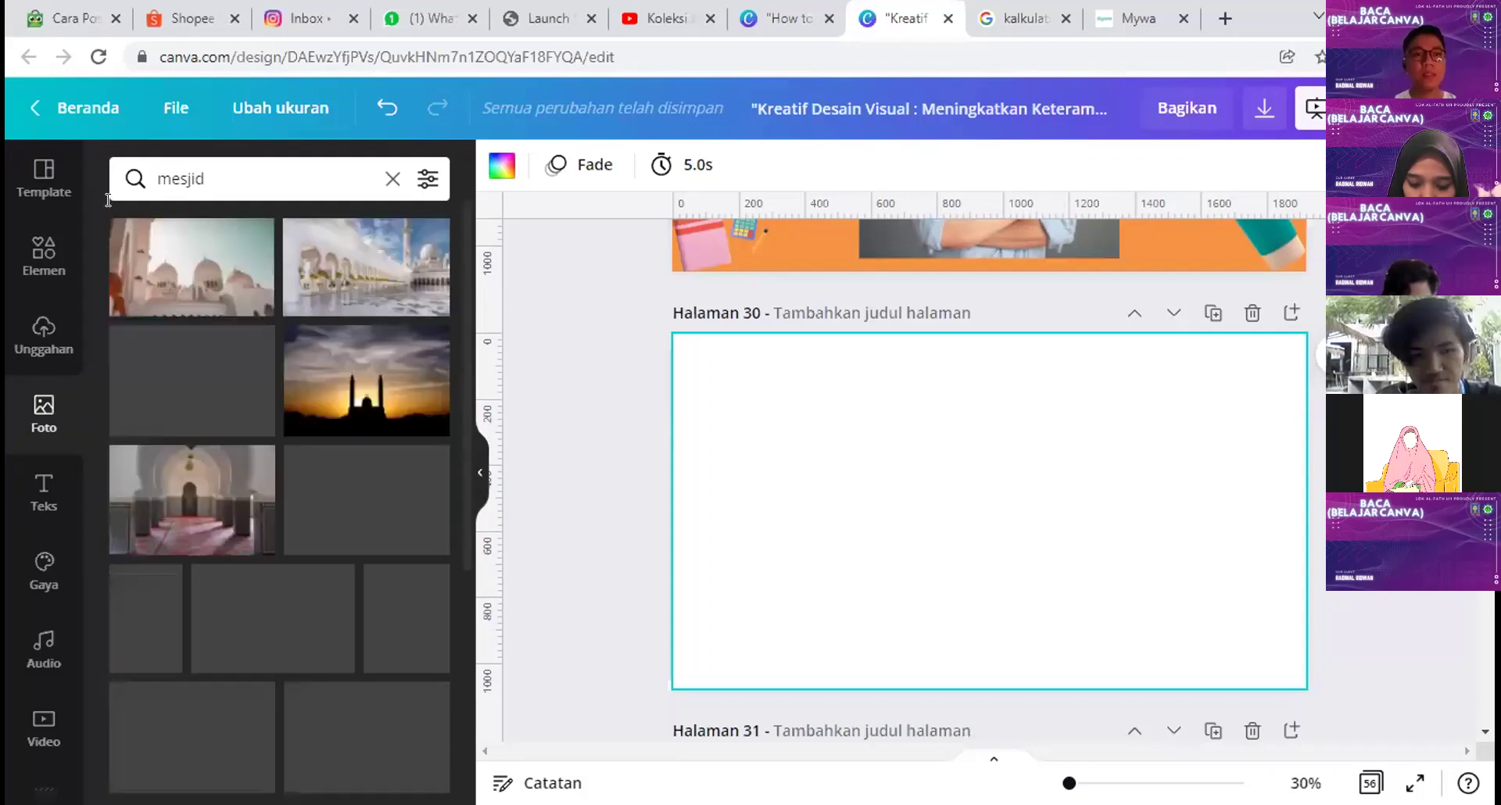
scroll(299, 429, down, 3)
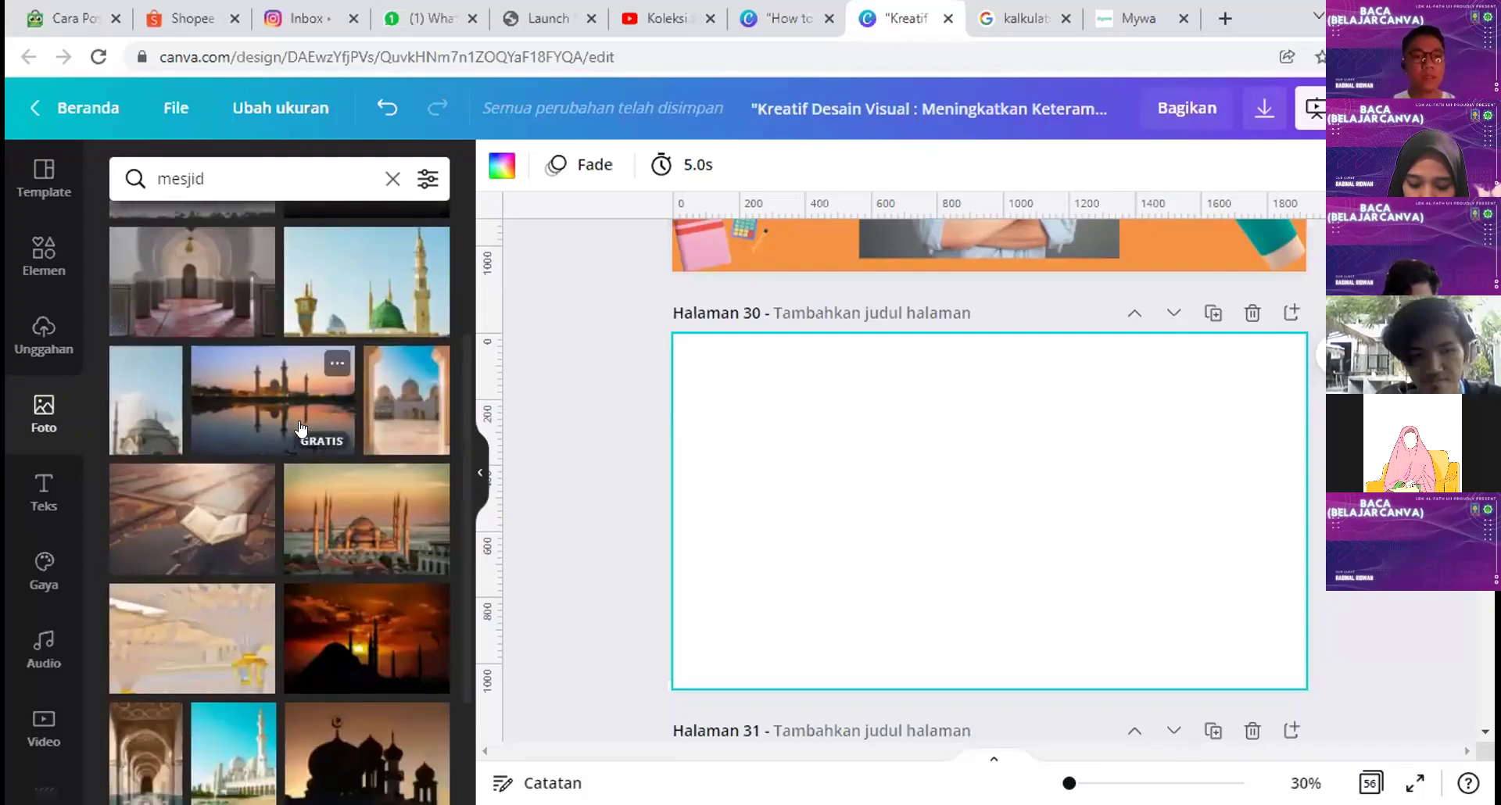
scroll(366, 429, down, 5)
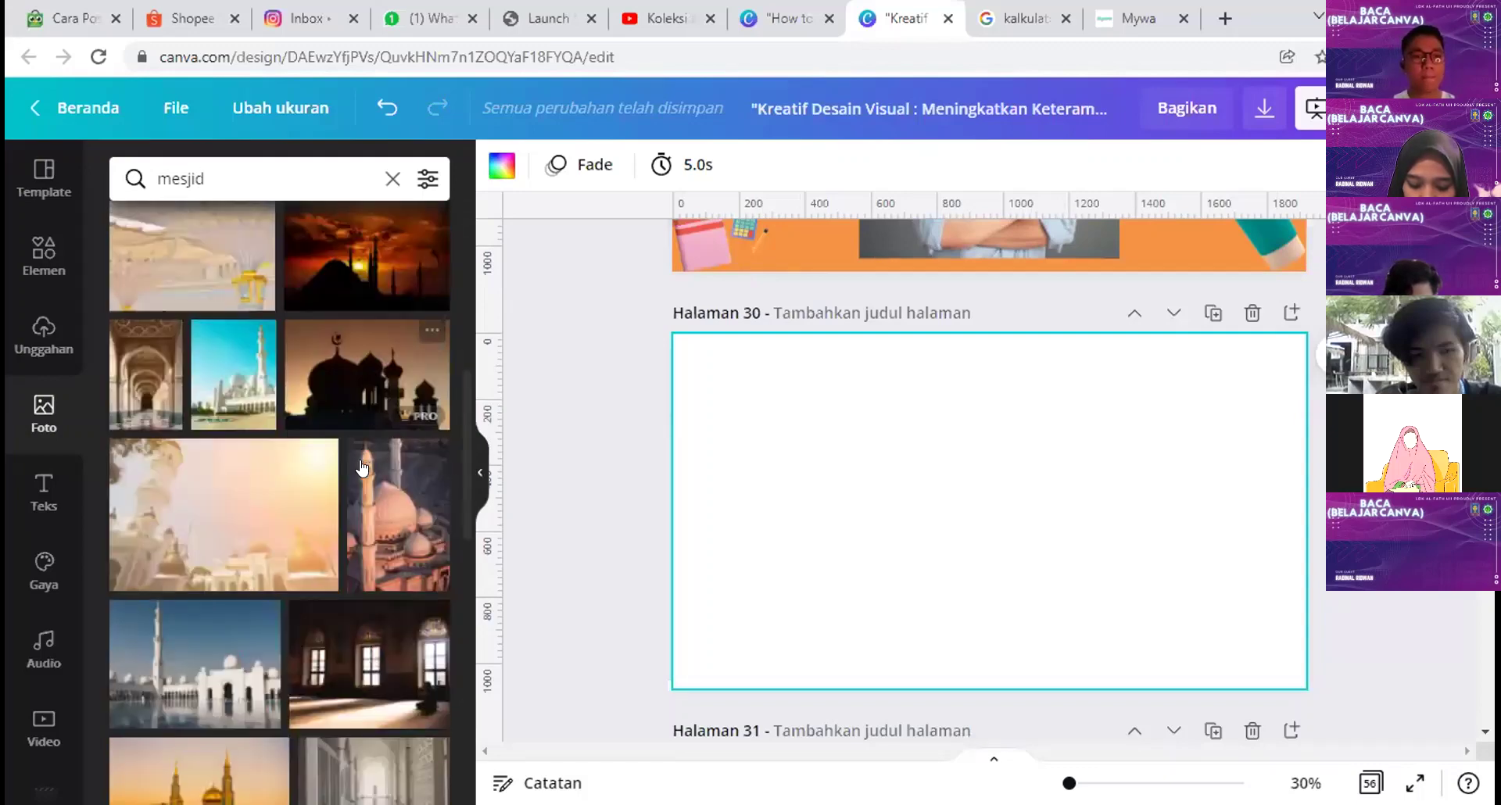
scroll(351, 506, down, 8)
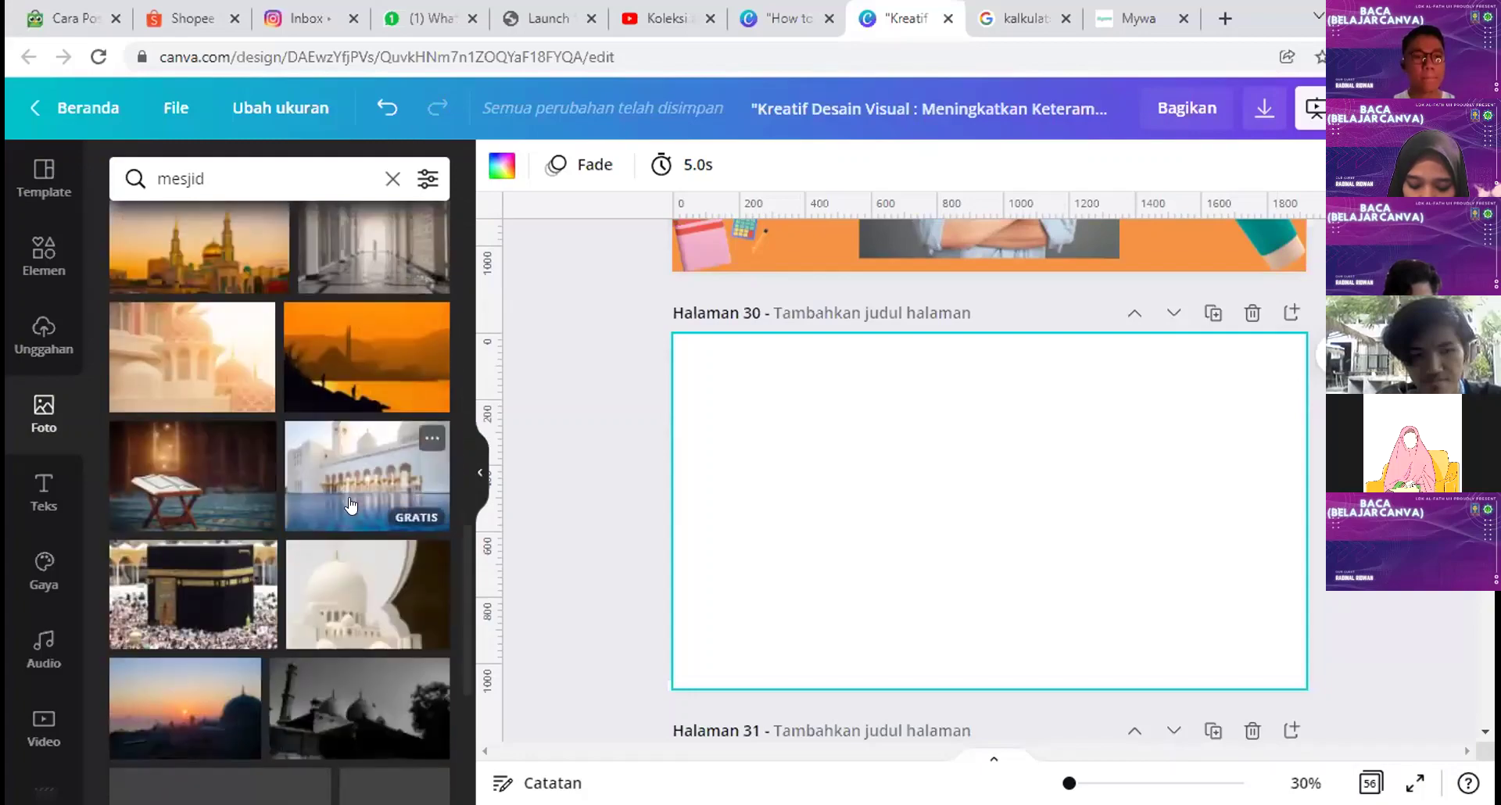
scroll(352, 547, down, 7)
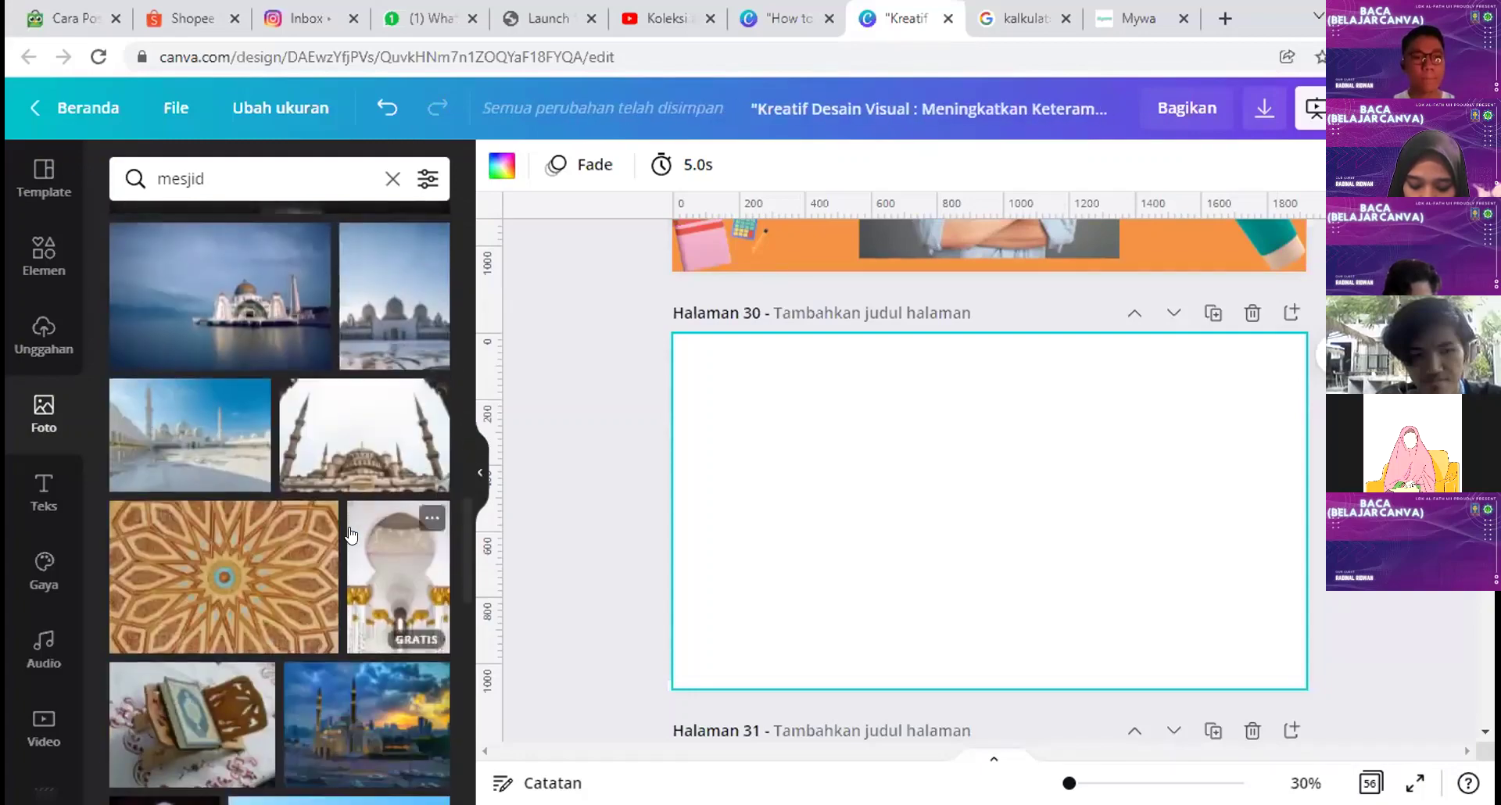
scroll(359, 586, down, 3)
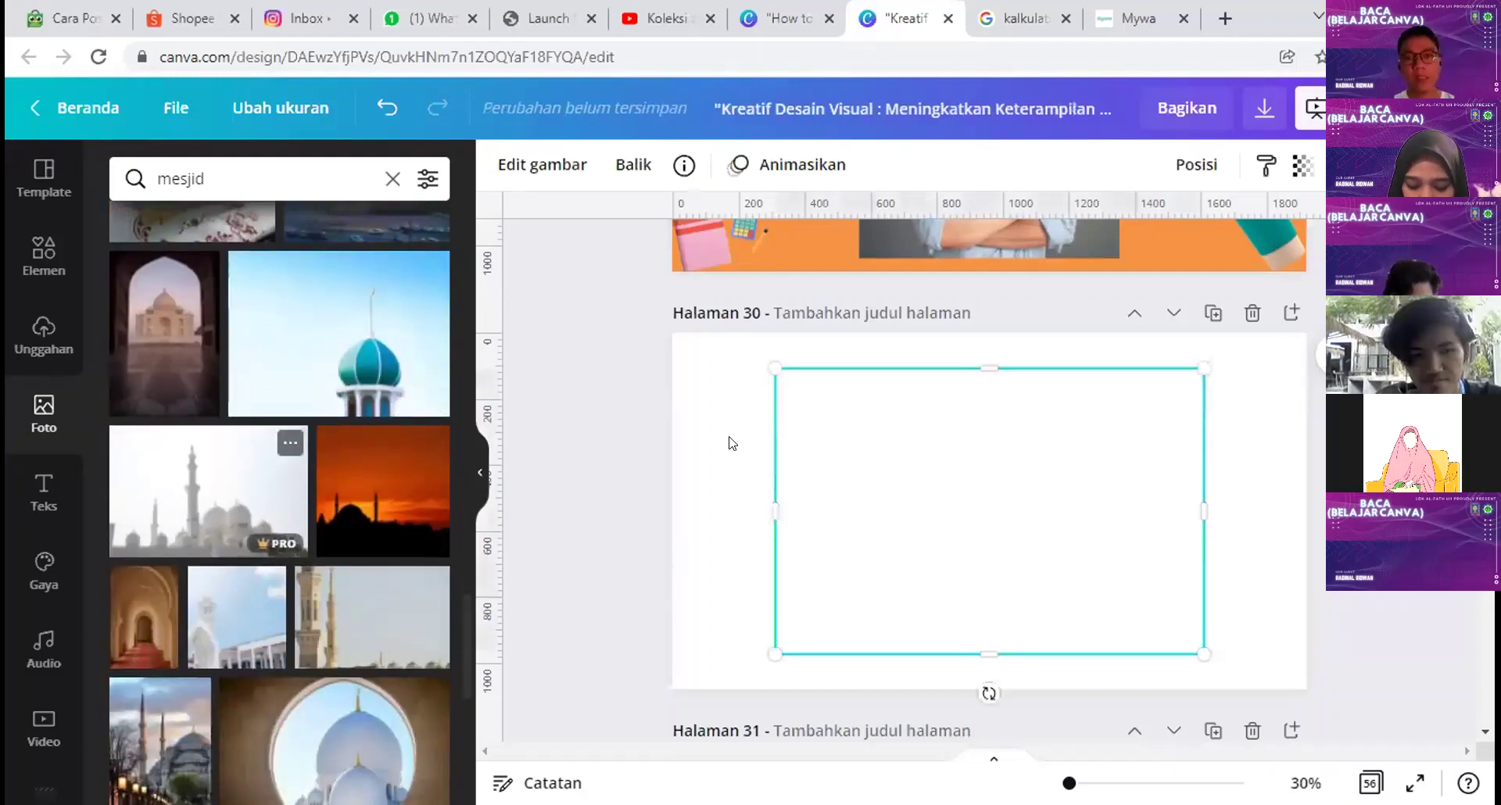
Step: Arrange the mosque photos on page 30, moving one to the top-left corner
drag(931, 438, 841, 412)
scroll(985, 524, down, 2)
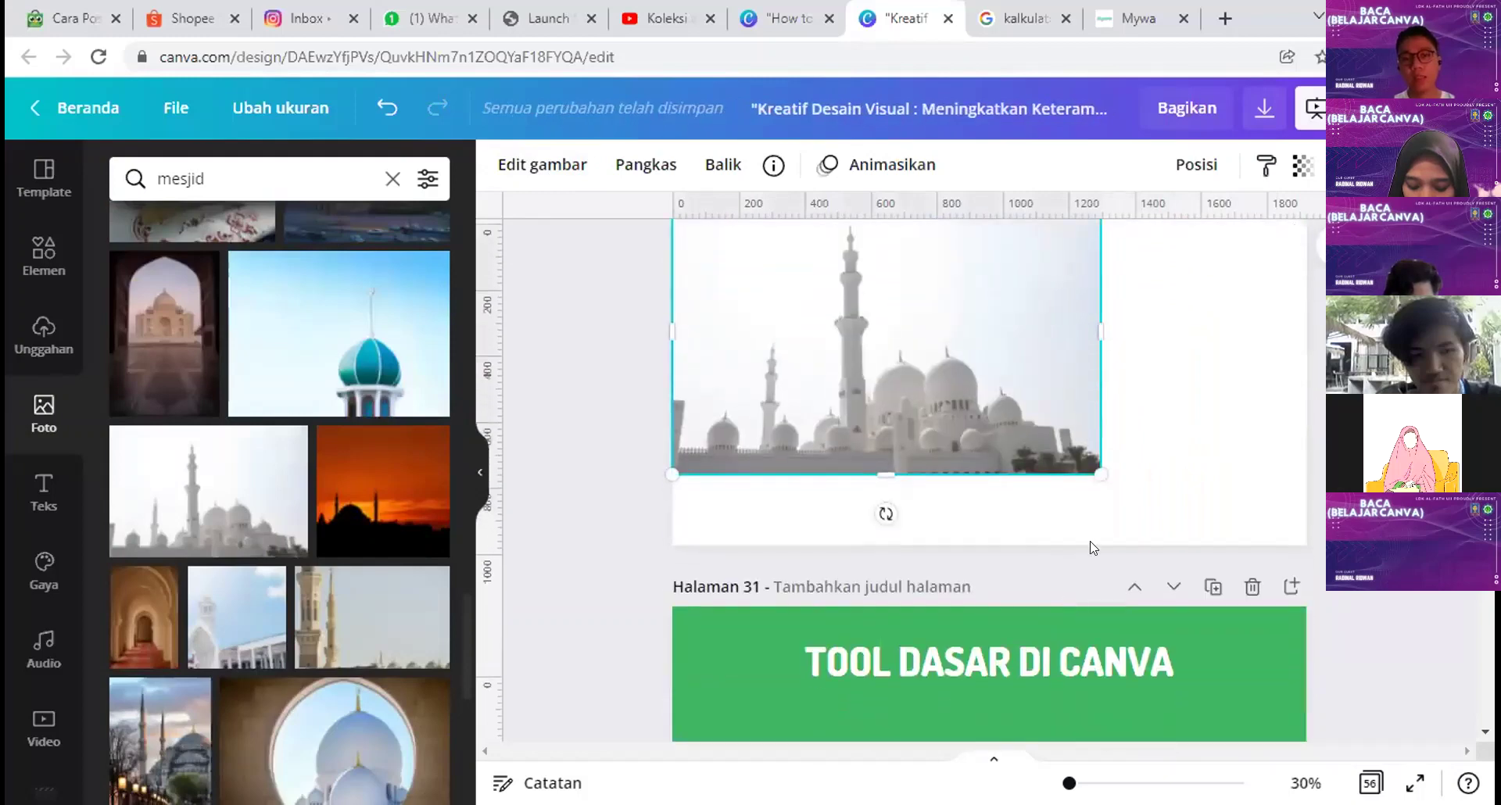
scroll(1148, 480, up, 2)
drag(976, 473, 1216, 501)
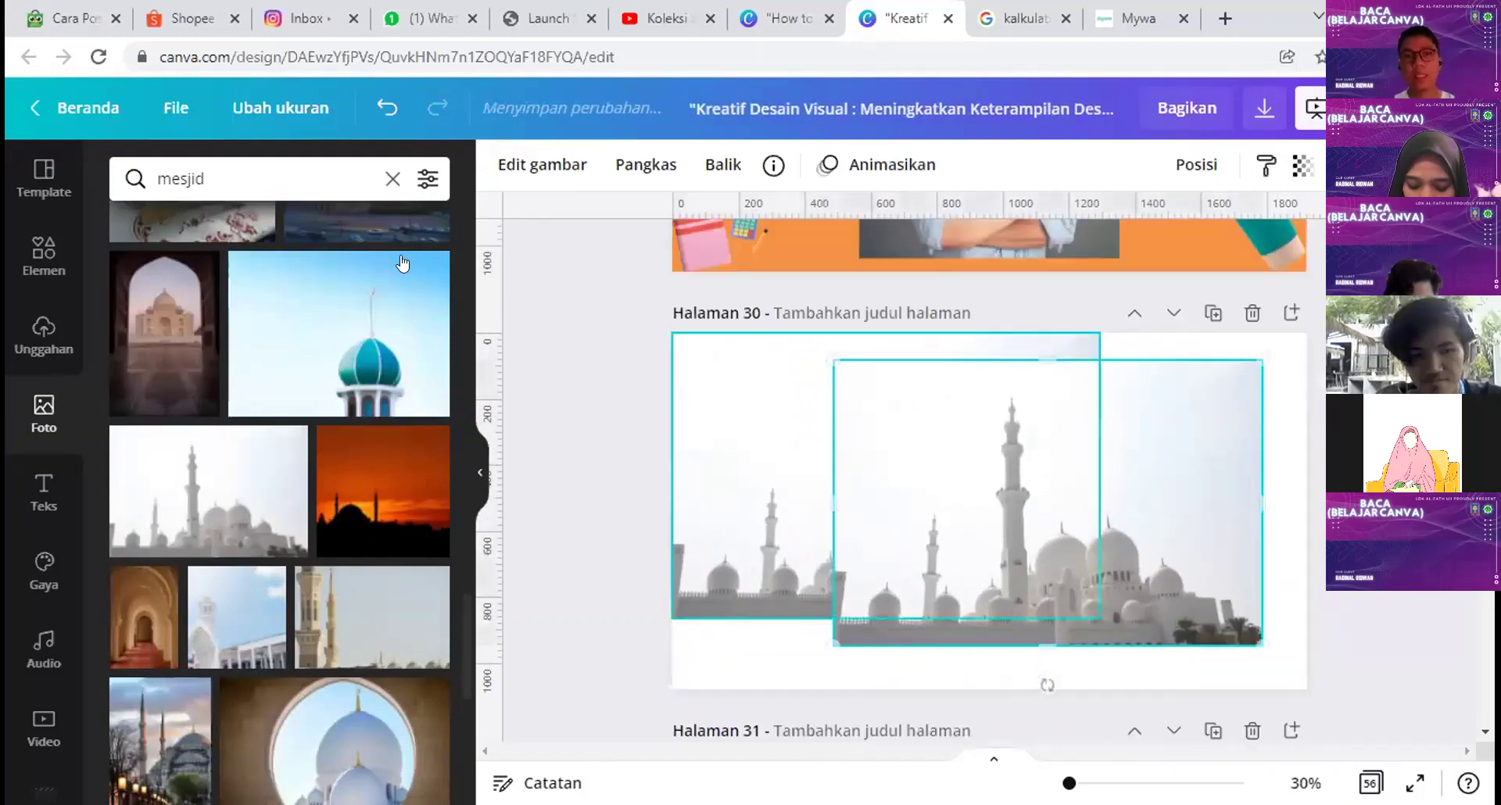
Step: Remove the mosque photo's background with Penghapus Latar Belakang and shift the cut-out down-right
click(505, 169)
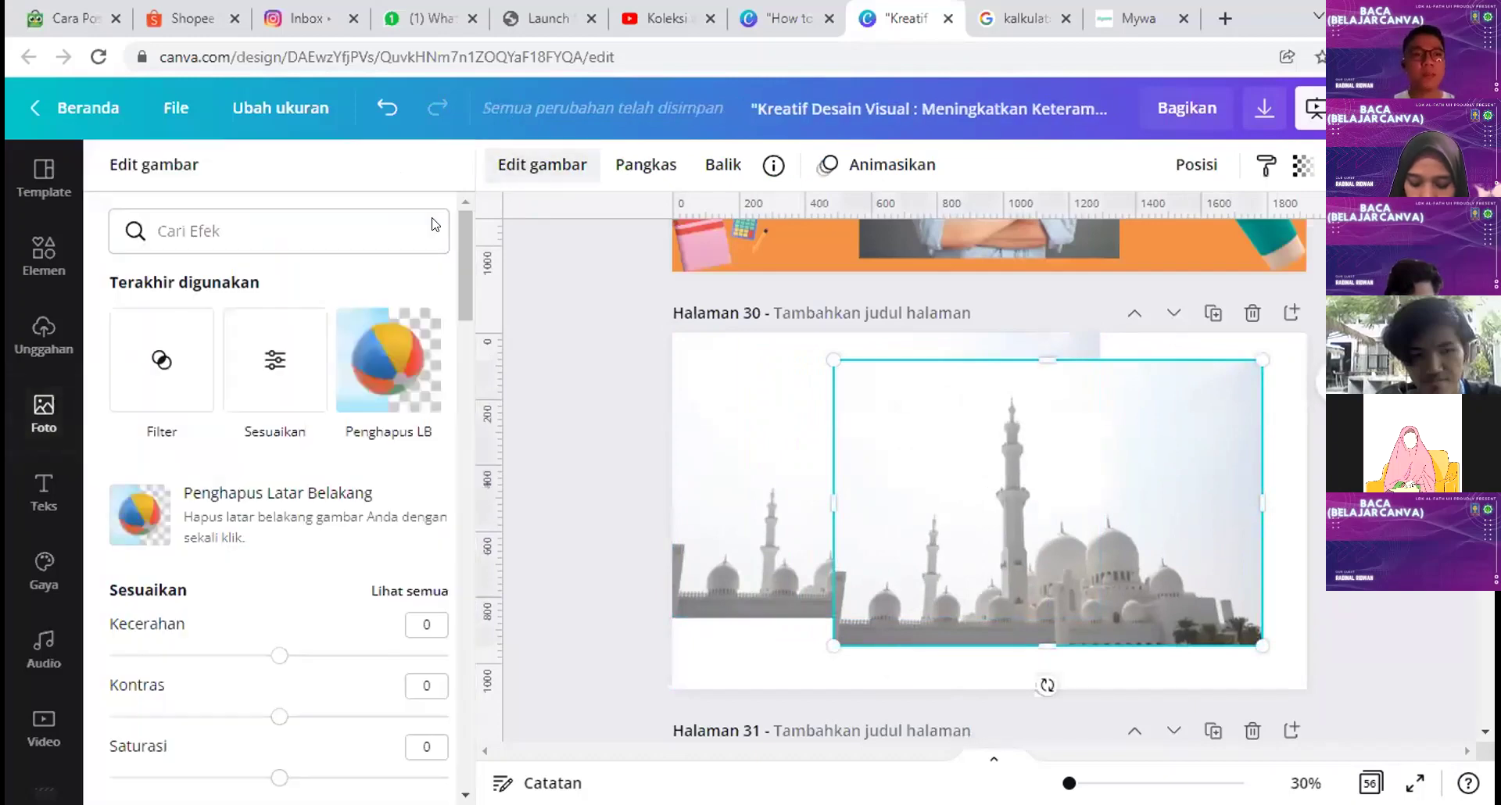
click(240, 518)
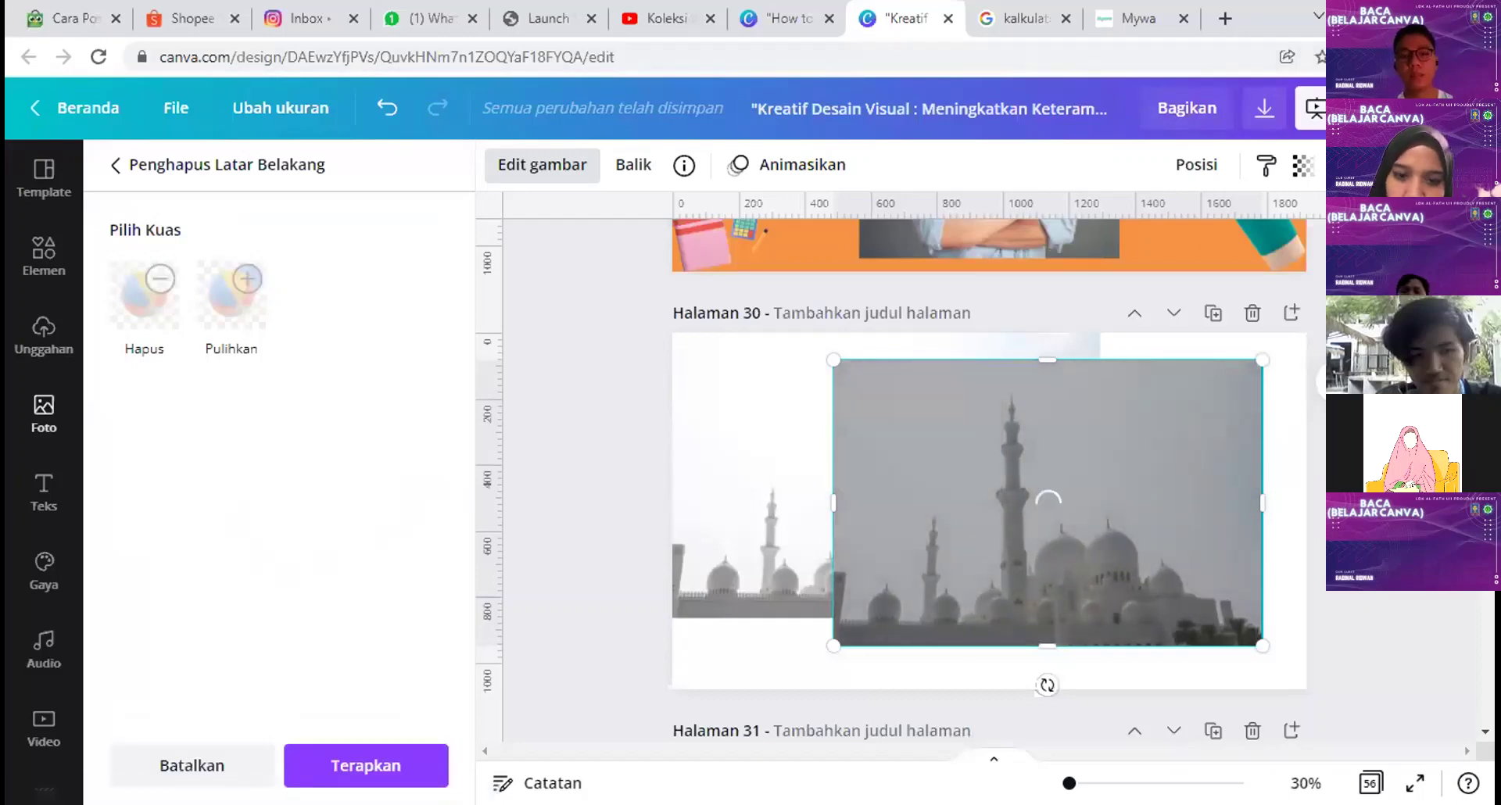
drag(1126, 598, 1156, 622)
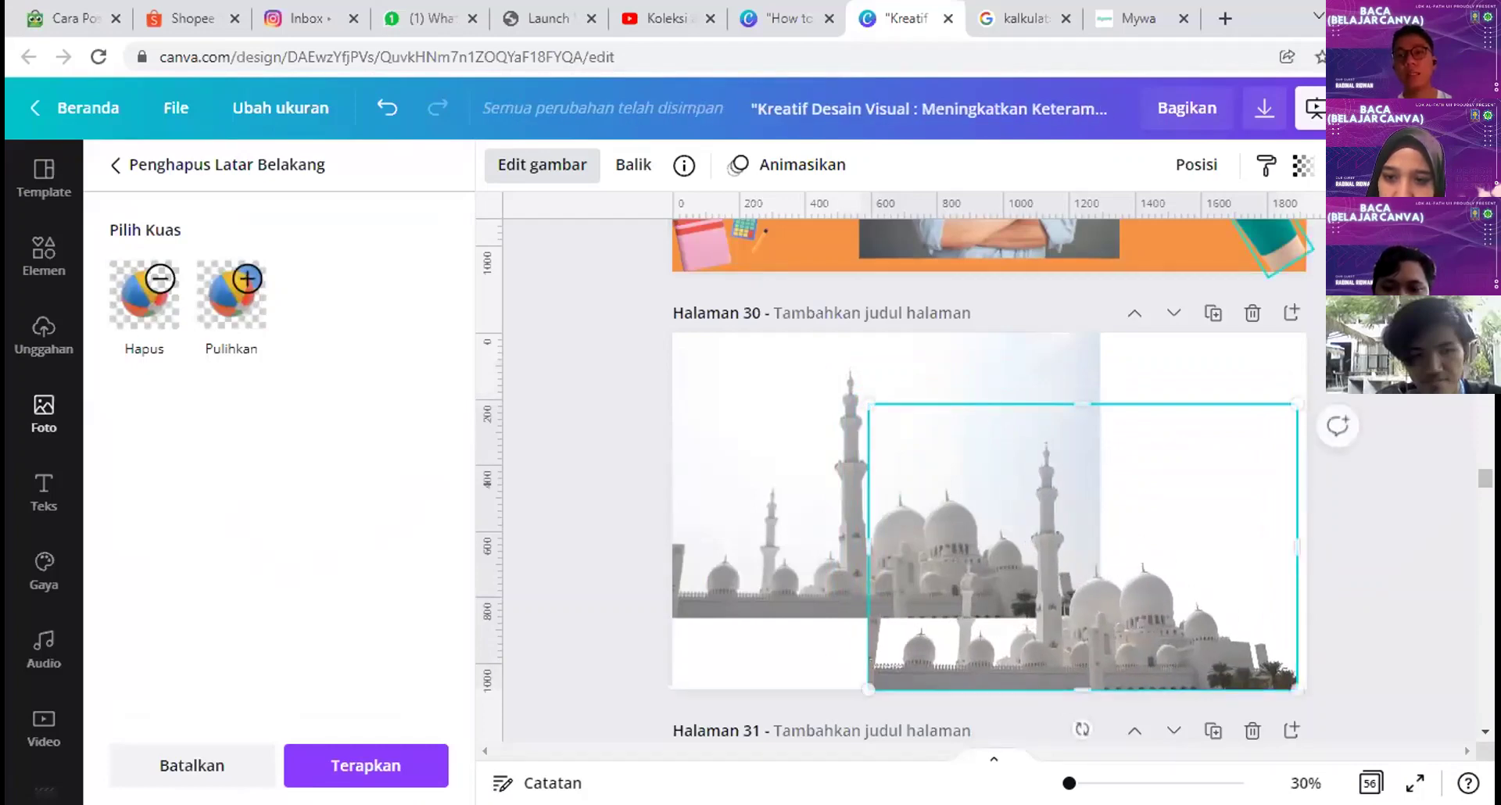
key(ctrl+t)
Step: Open remove.bg, upload smartmockups_kwh7pogh from Downloads, then return to the Canva tab
text(remov)
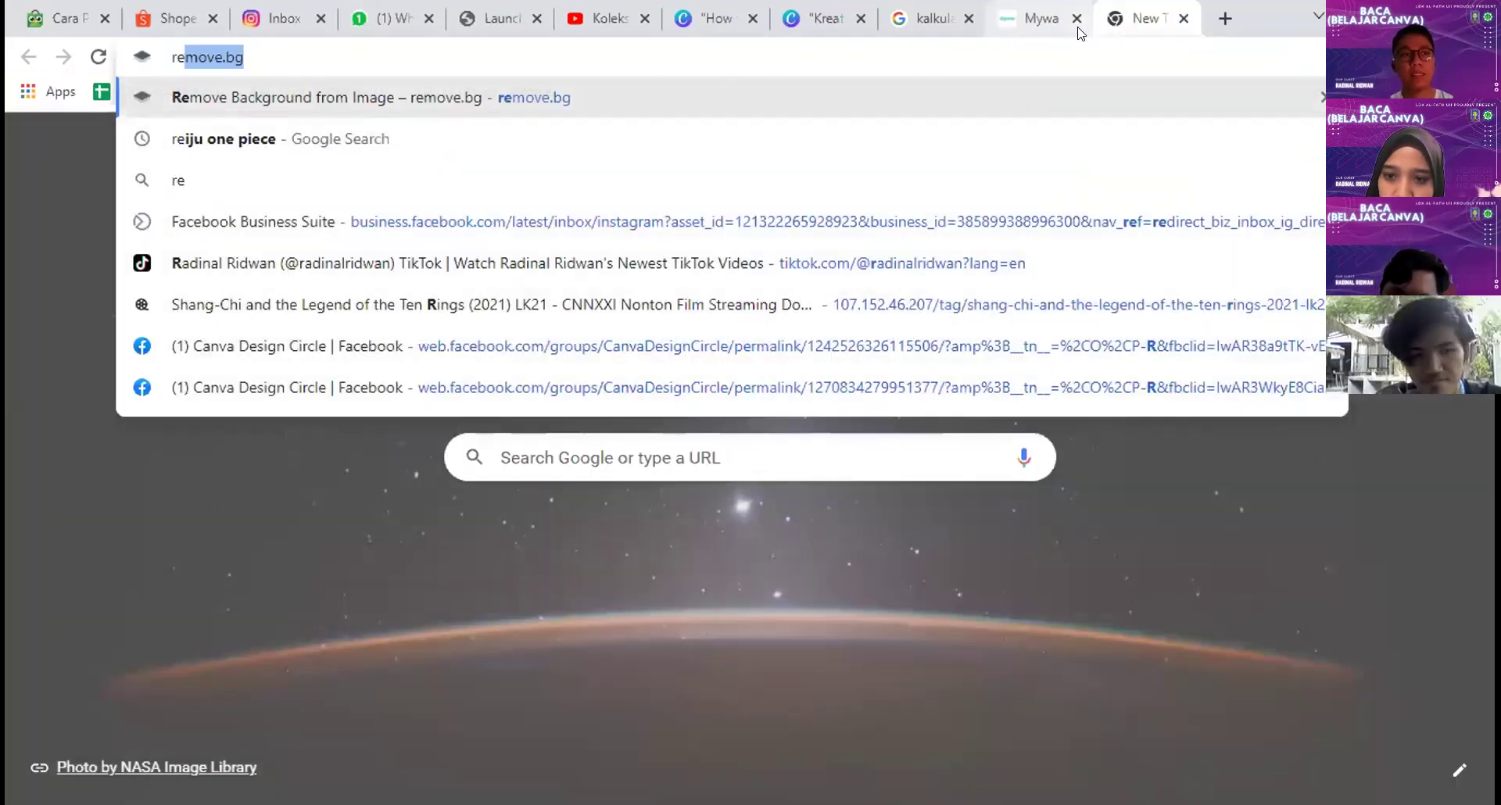
key(Return)
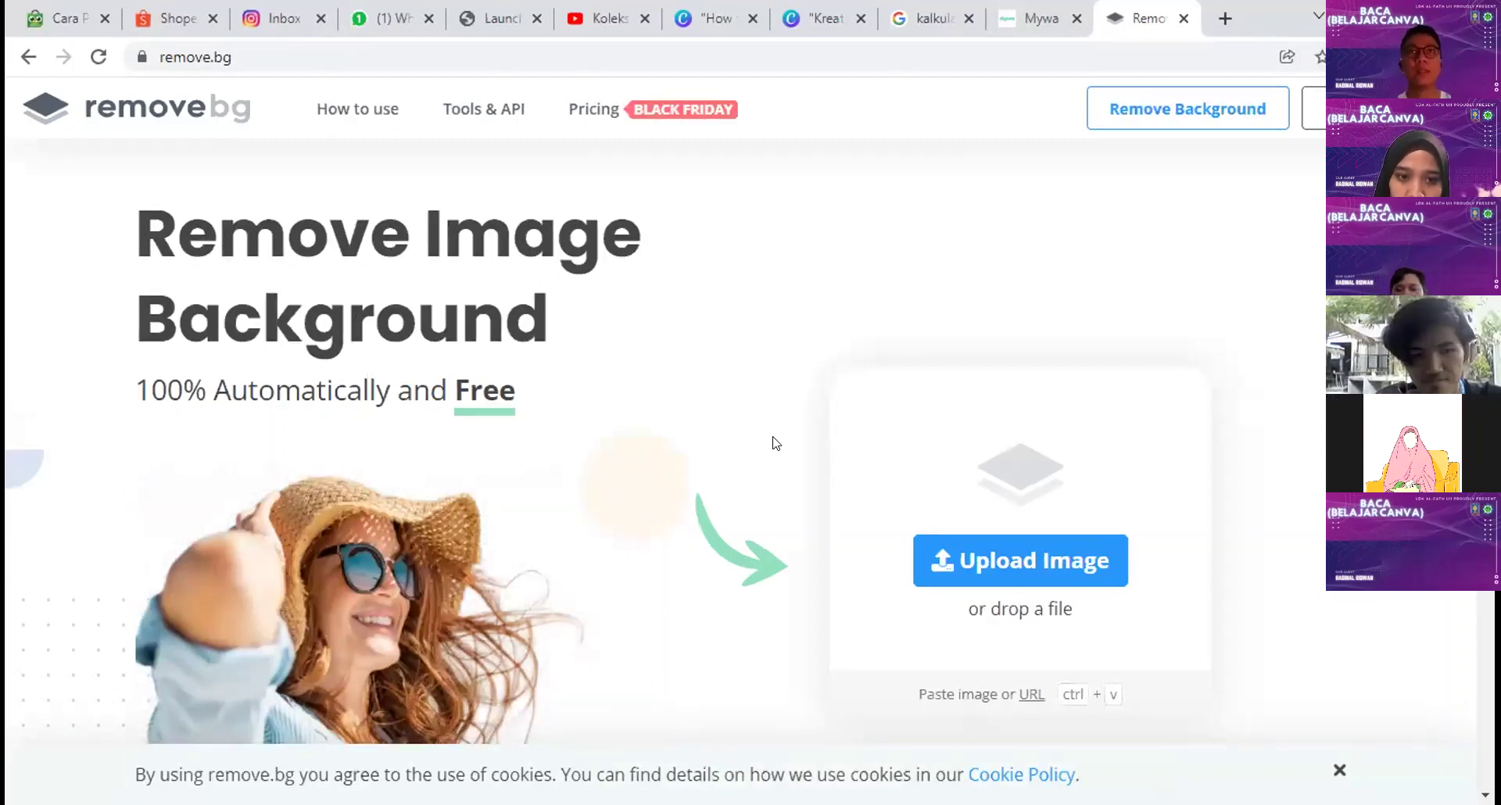
click(973, 555)
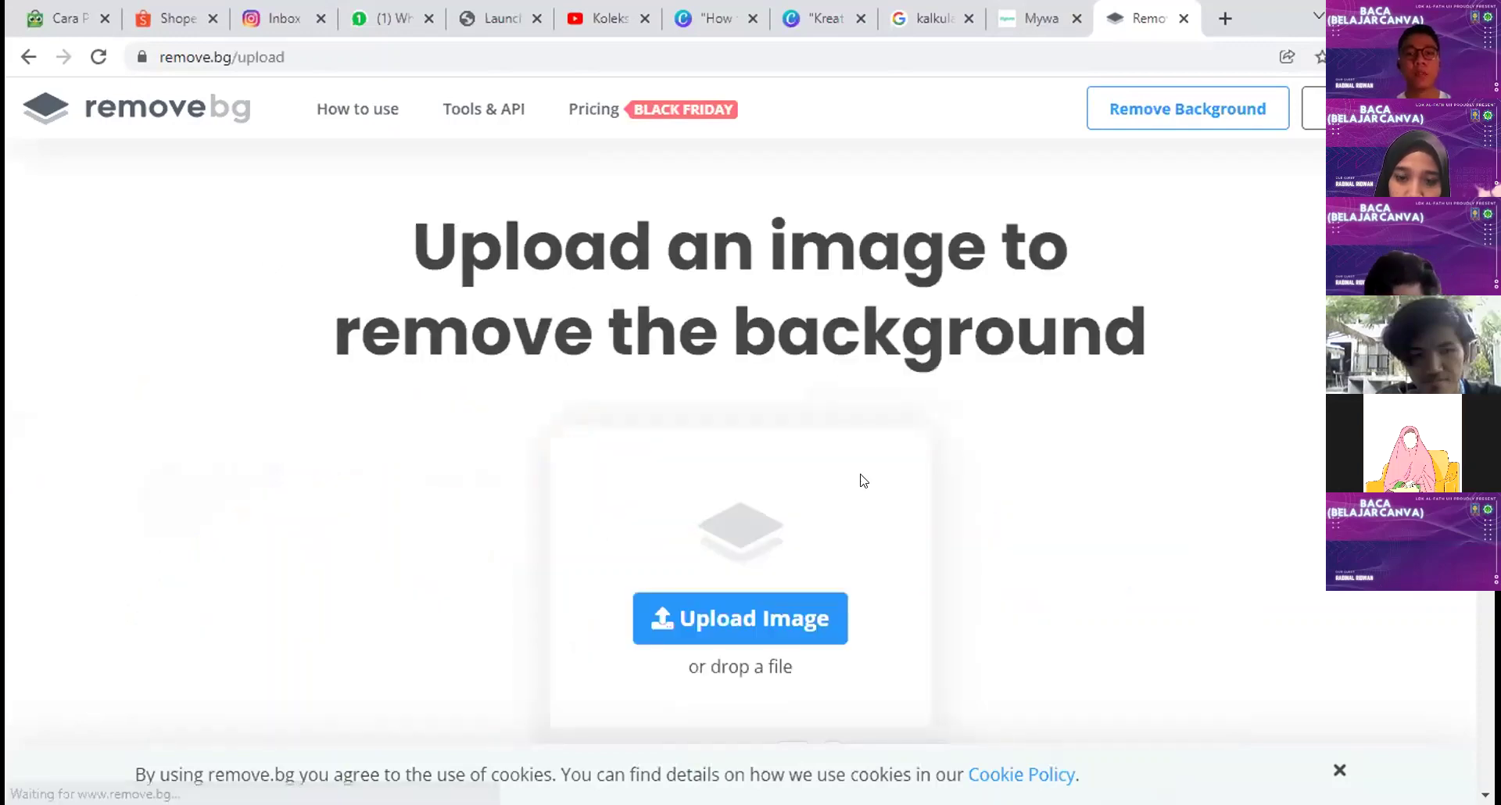
click(759, 627)
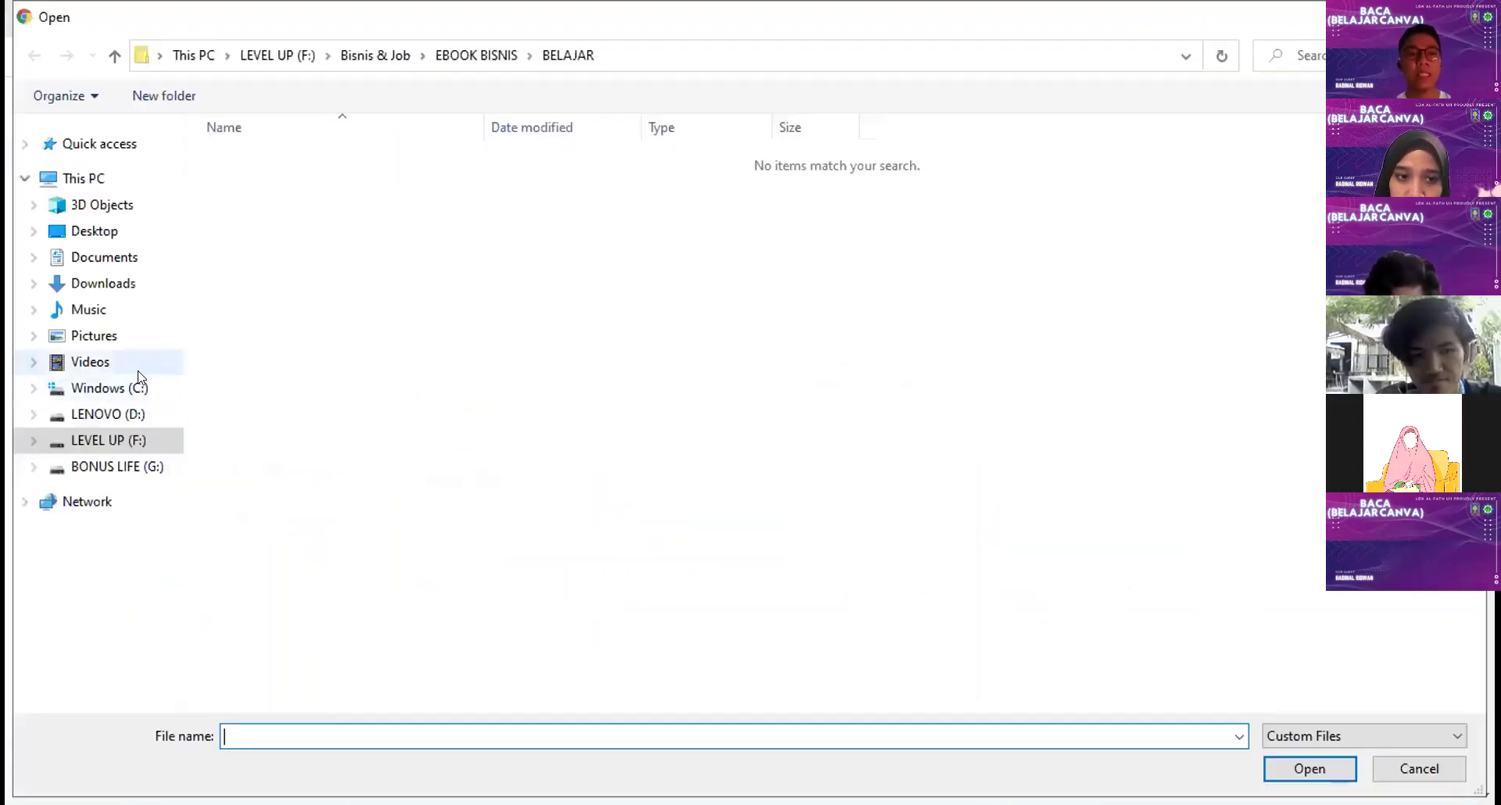
click(121, 283)
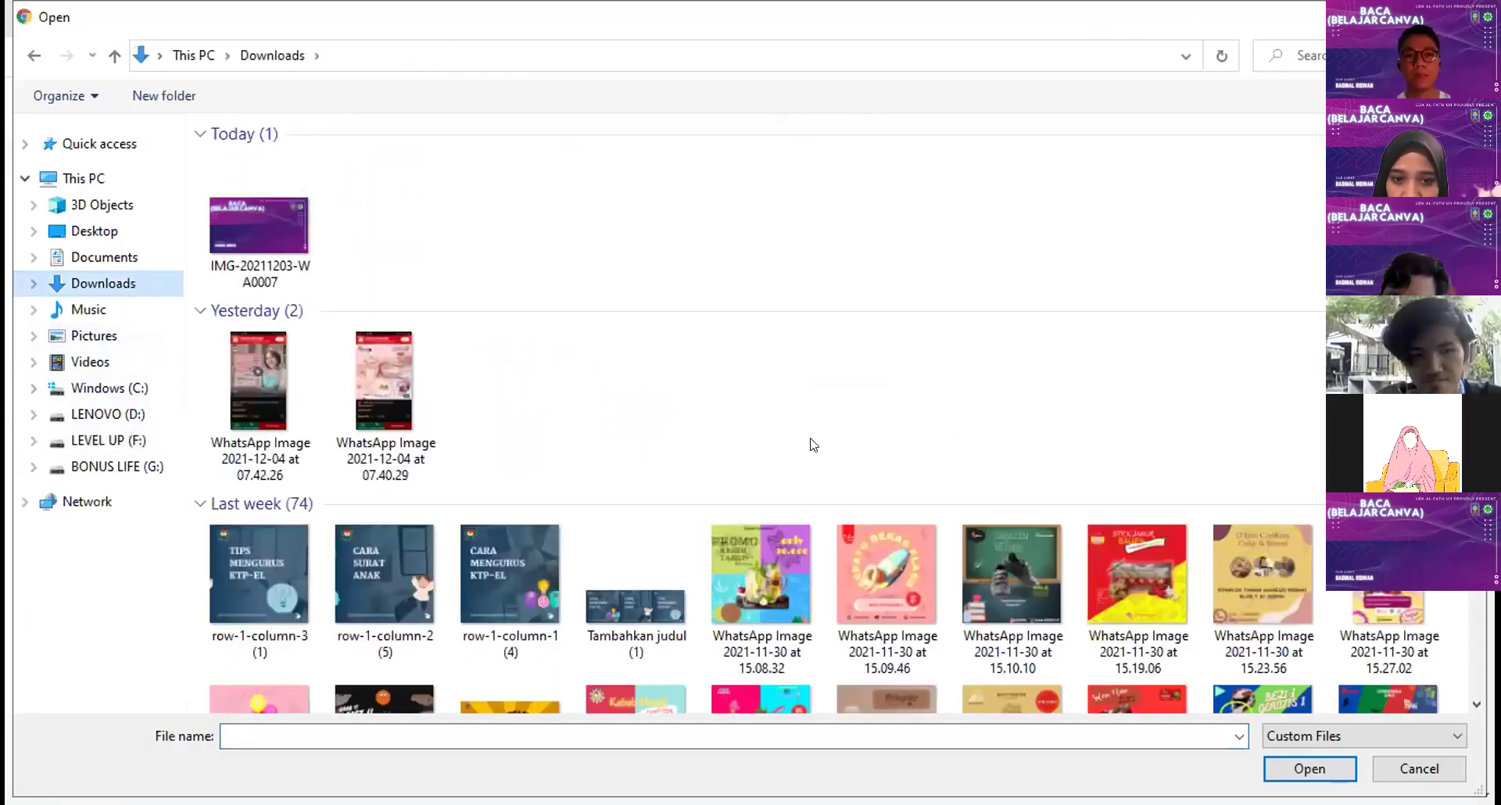
scroll(813, 434, down, 5)
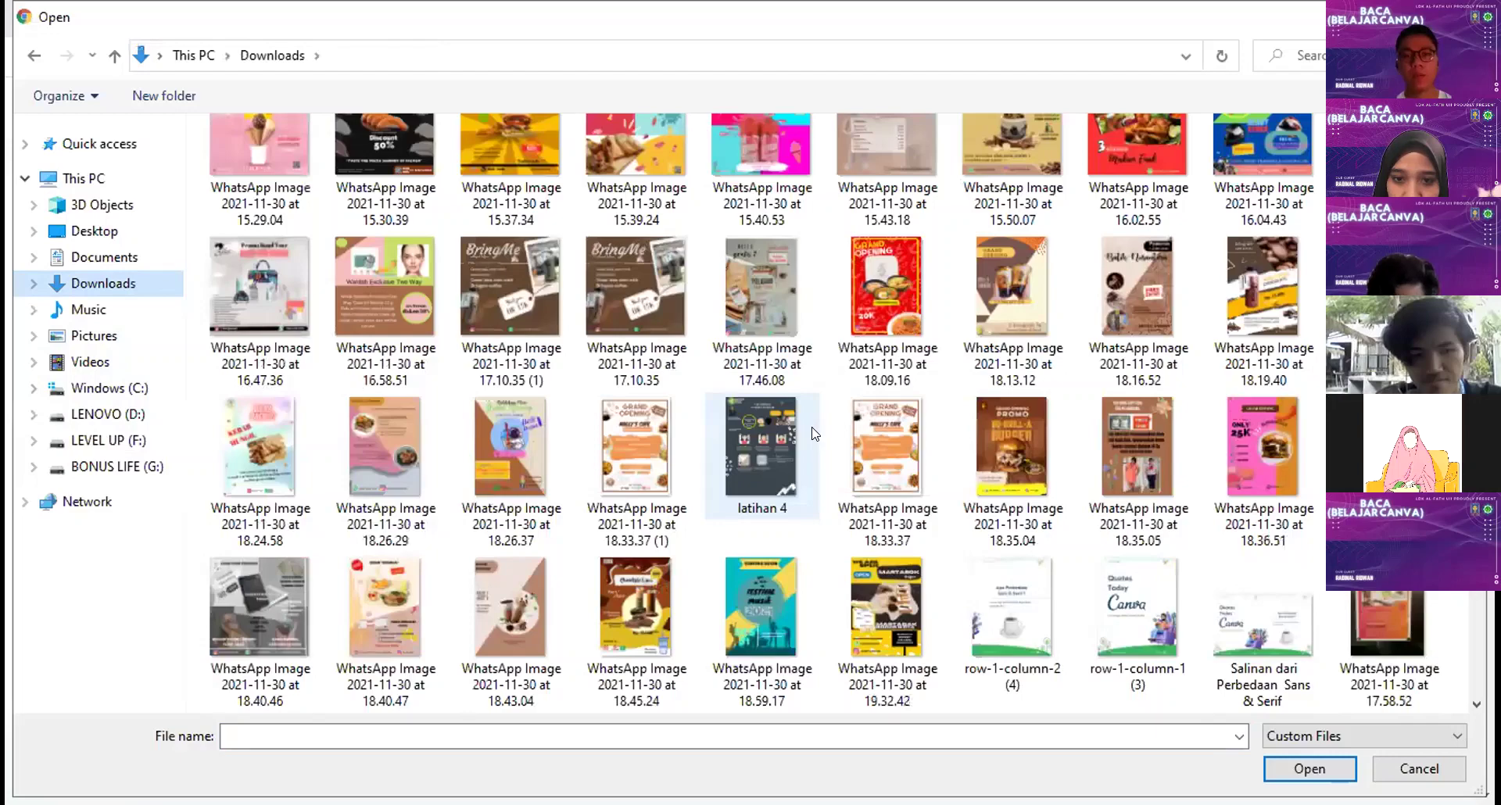
scroll(817, 462, down, 6)
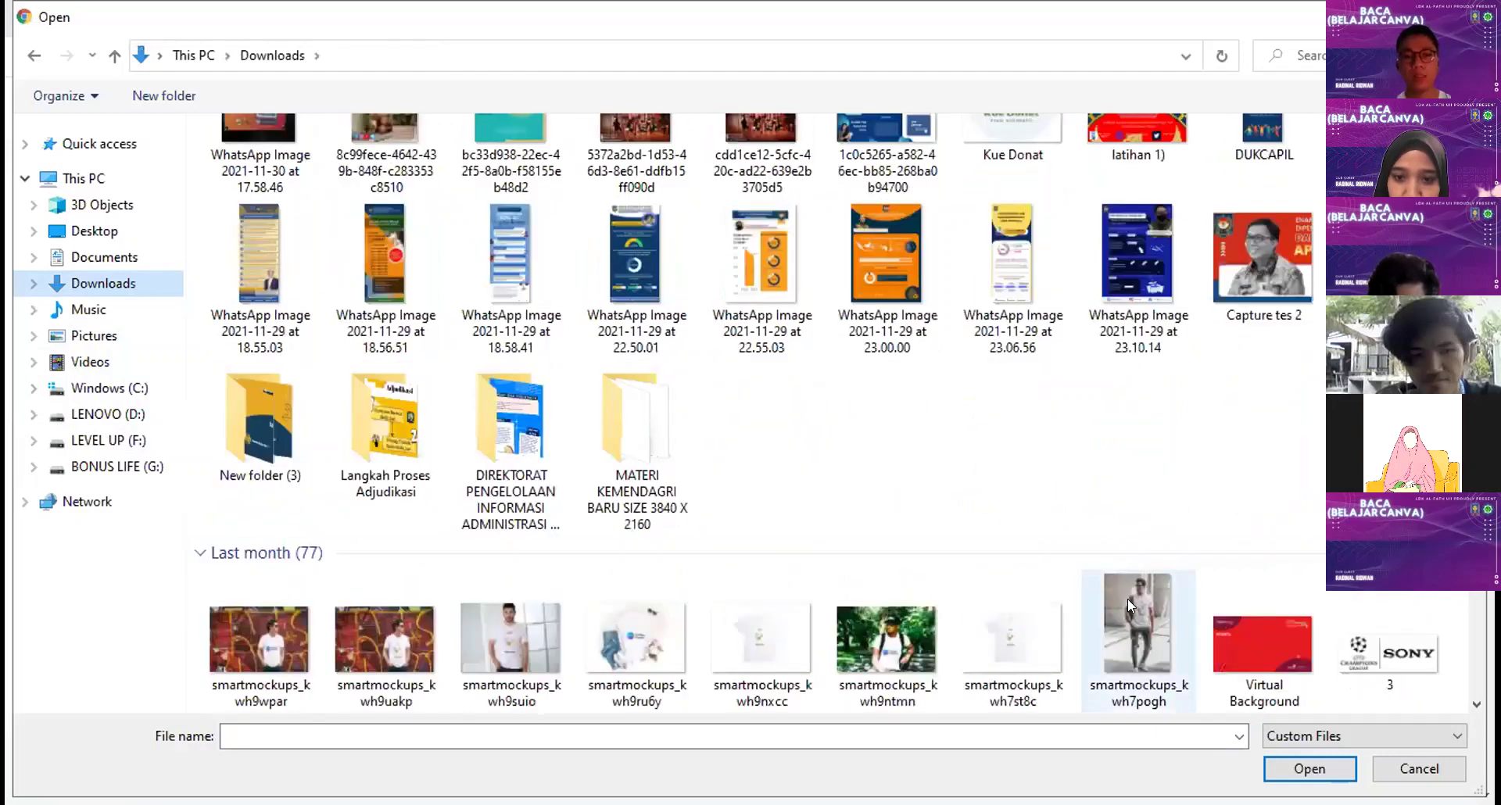
double_click(1128, 599)
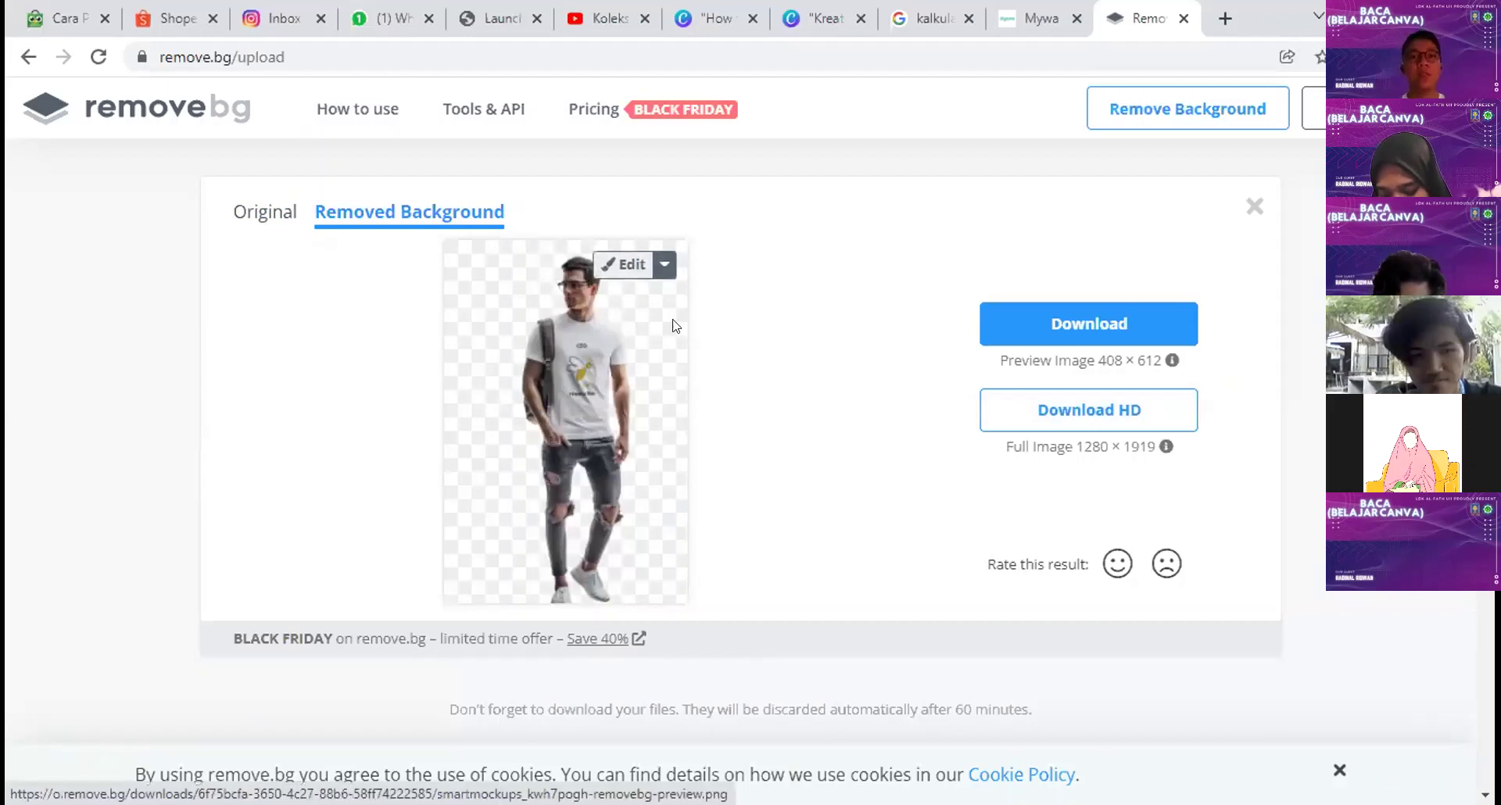
click(835, 6)
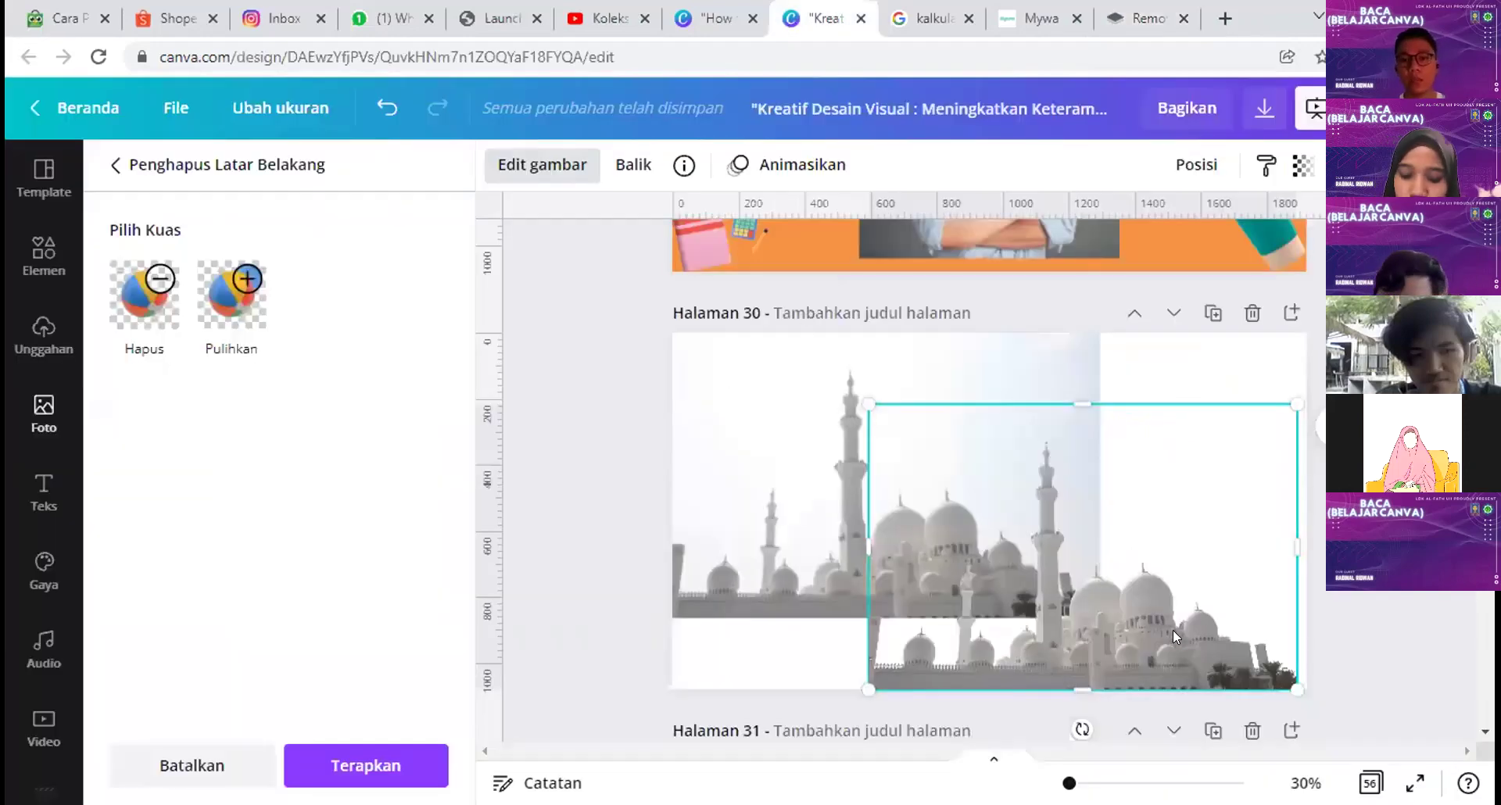
Step: Snap the mosque photo to page 30's top-left corner and add the Habis Gelap text combination
drag(1139, 609, 907, 538)
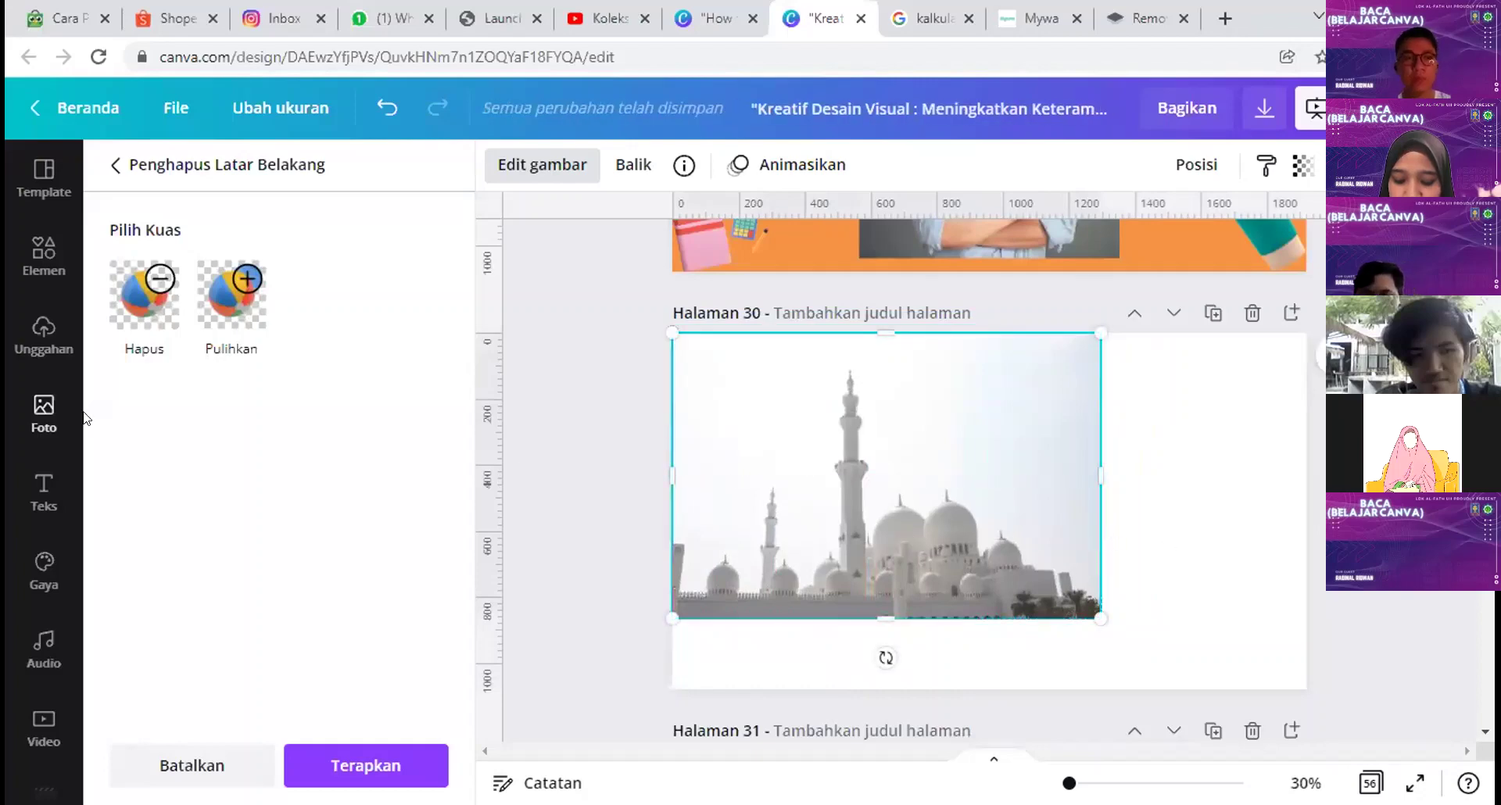
click(43, 492)
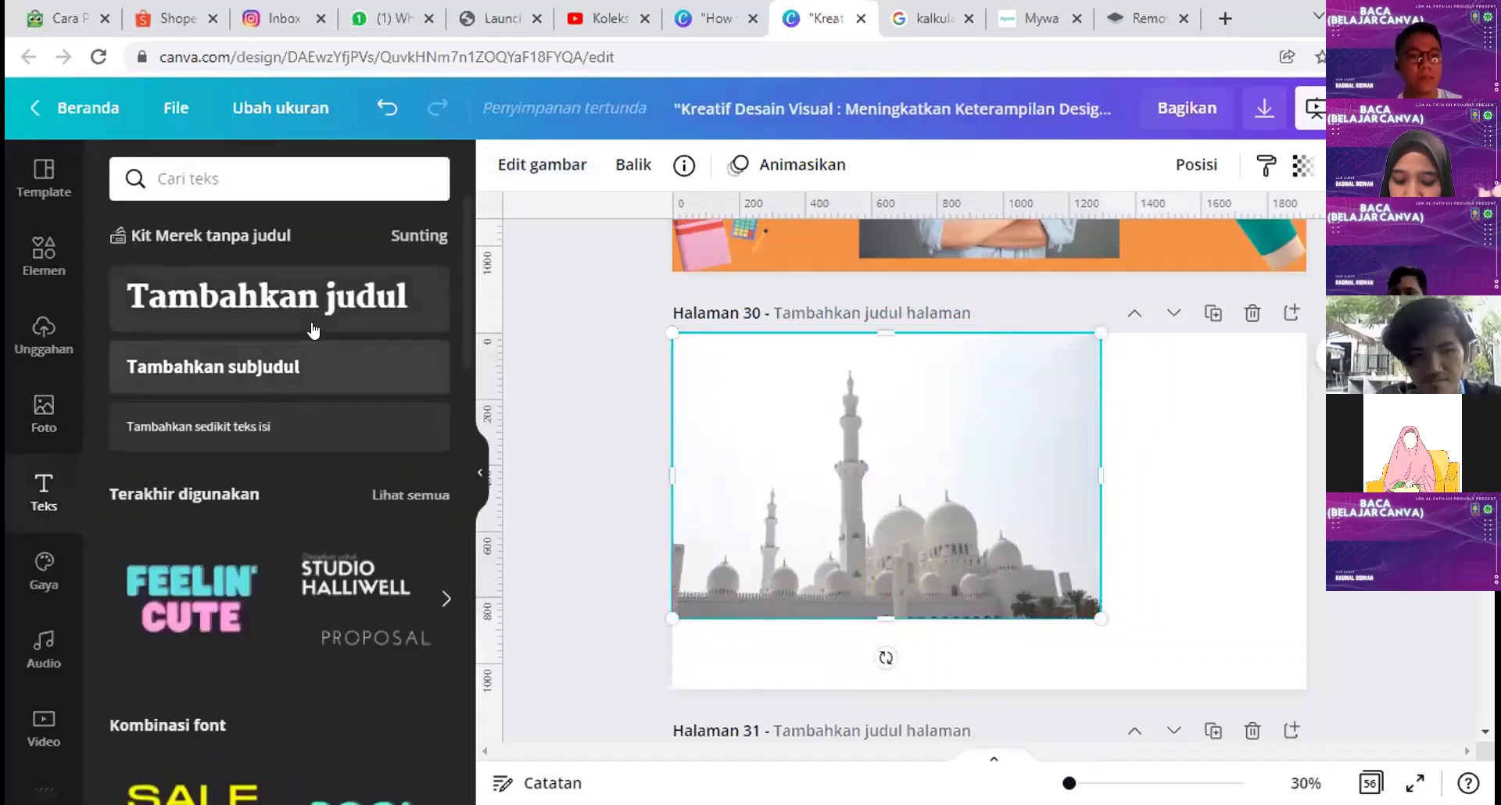
scroll(328, 579, down, 4)
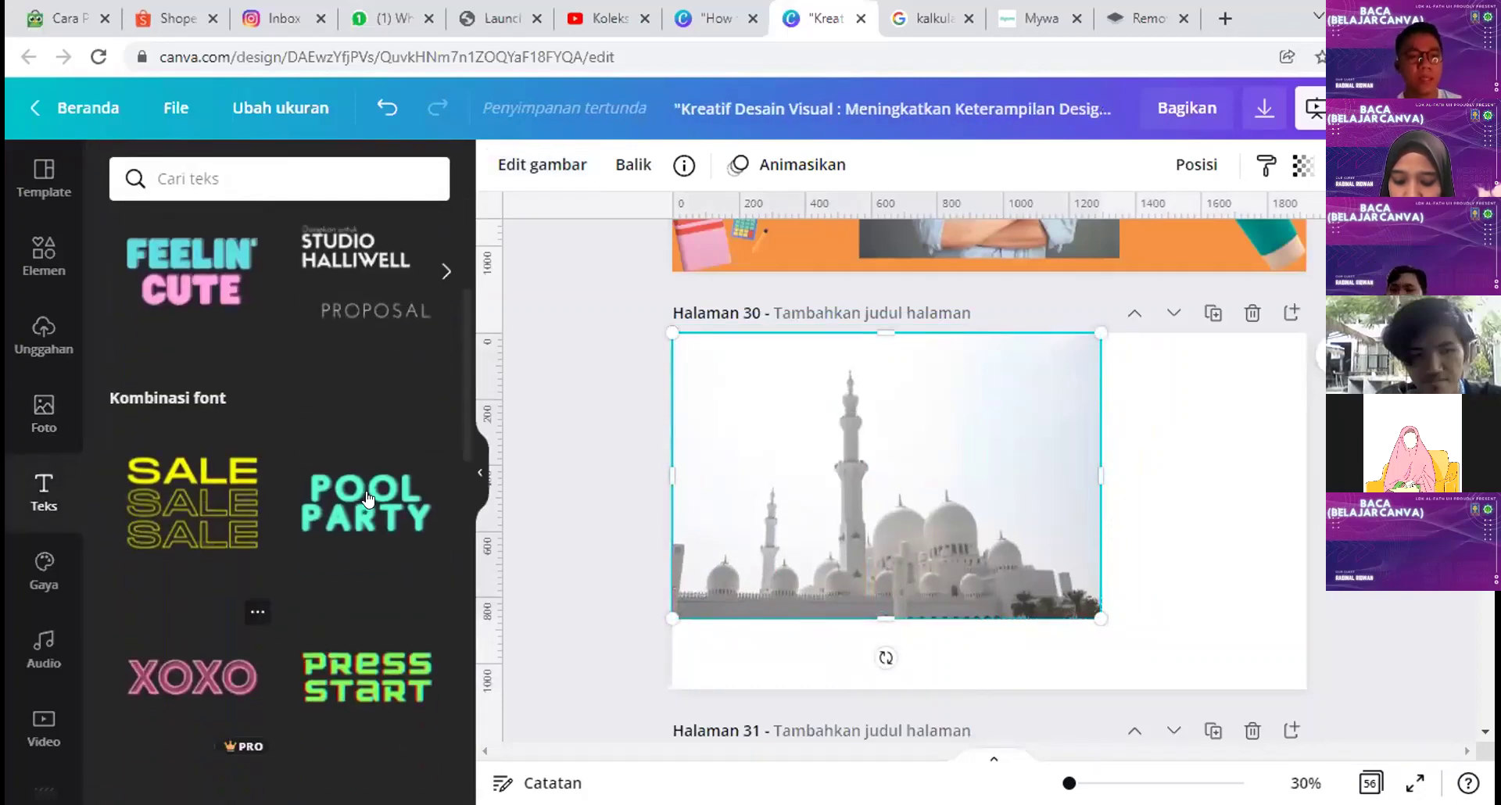
scroll(365, 497, down, 5)
scroll(362, 433, down, 10)
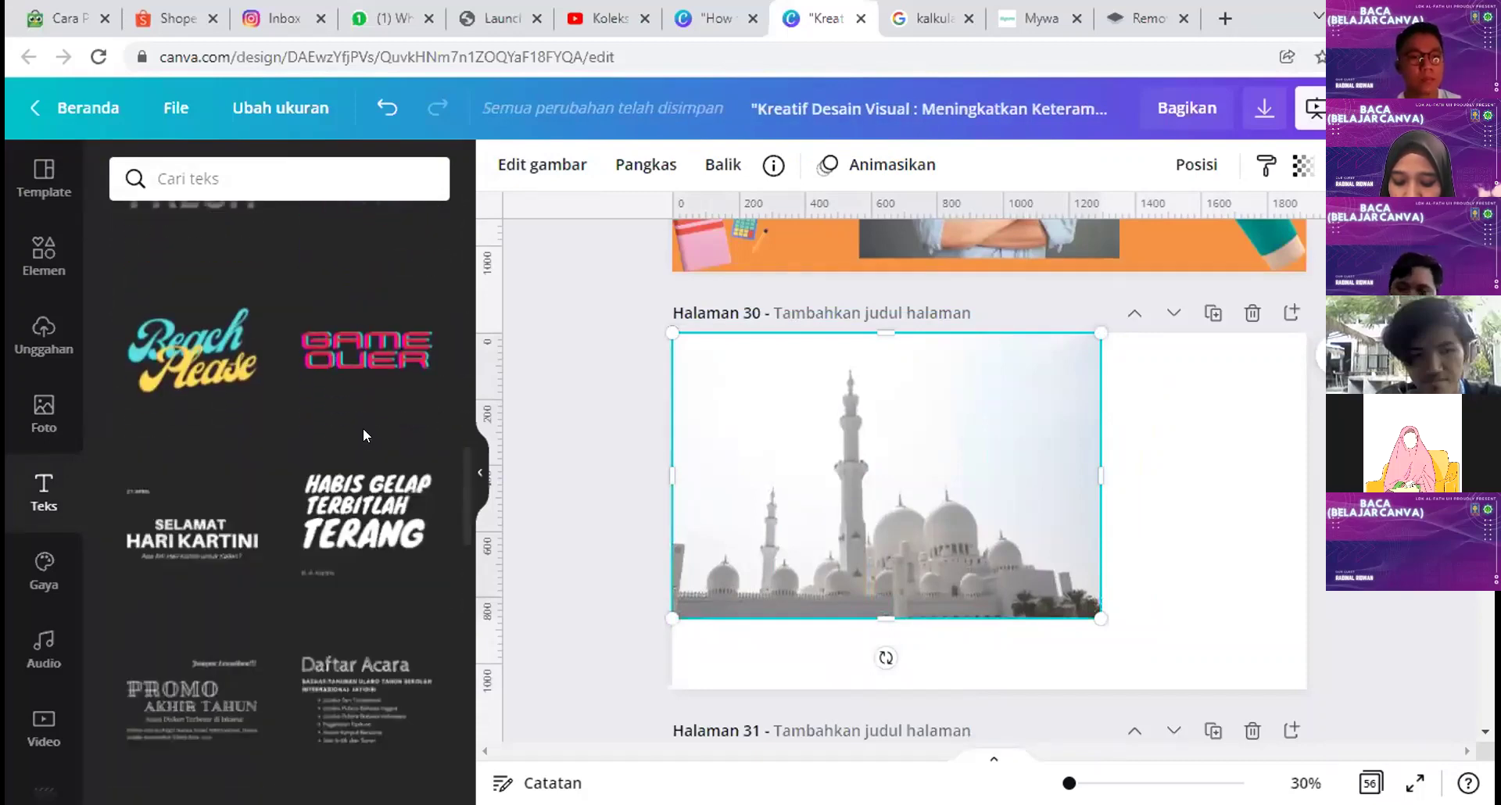
click(361, 539)
Step: Move and shrink the Habis Gelap combo onto the mosque photo and ungroup it
drag(1017, 501, 905, 480)
drag(1025, 396, 990, 415)
click(1218, 469)
click(864, 501)
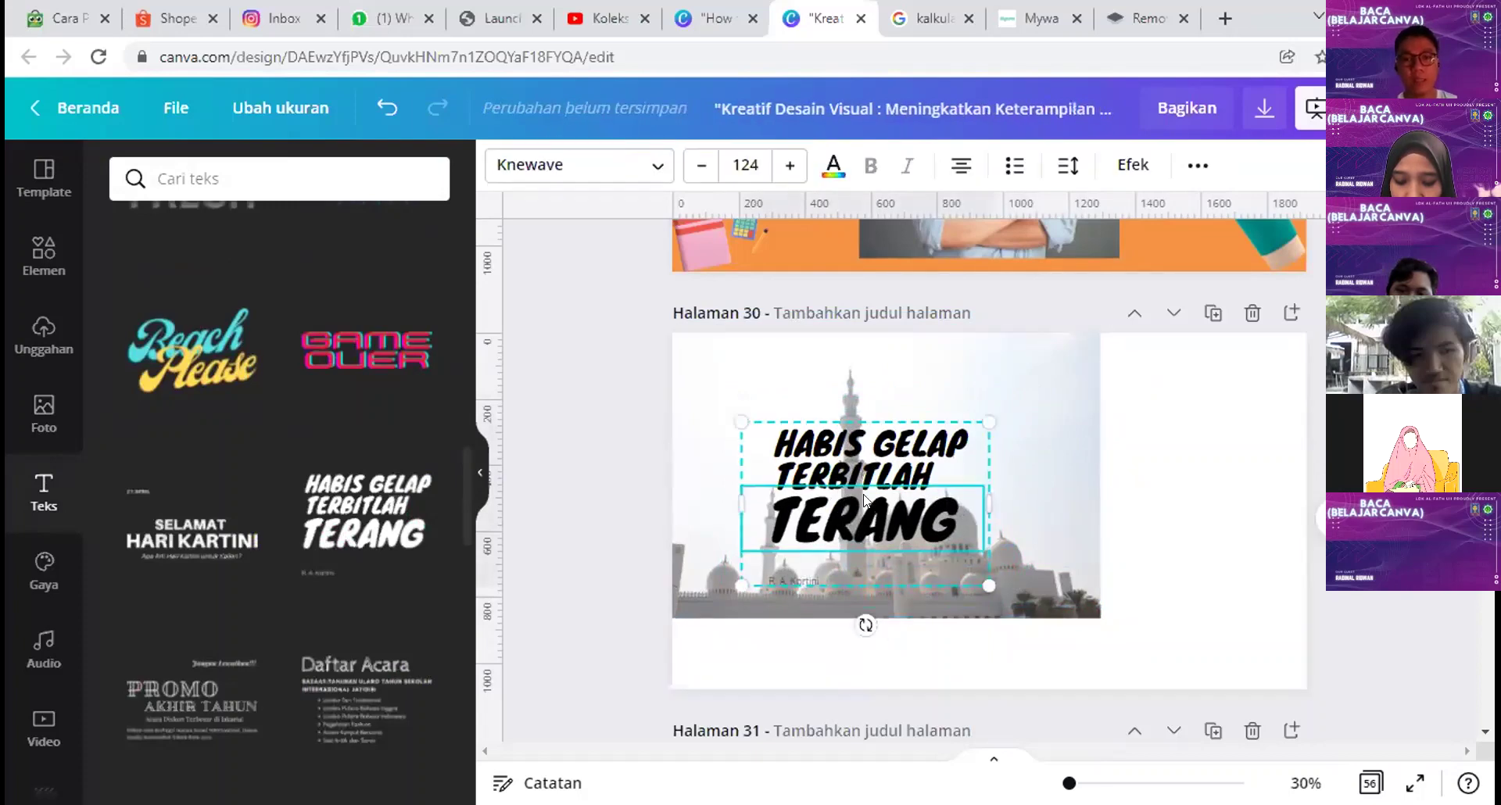
click(1198, 165)
click(880, 235)
click(1105, 496)
Step: Delete the TERANG word and small caption, leaving HABIS GELAP TERBITLAH nudged into place
click(864, 520)
drag(864, 520, 878, 528)
drag(1064, 523, 1204, 523)
key(Delete)
click(791, 575)
key(Delete)
click(873, 462)
drag(872, 461, 854, 451)
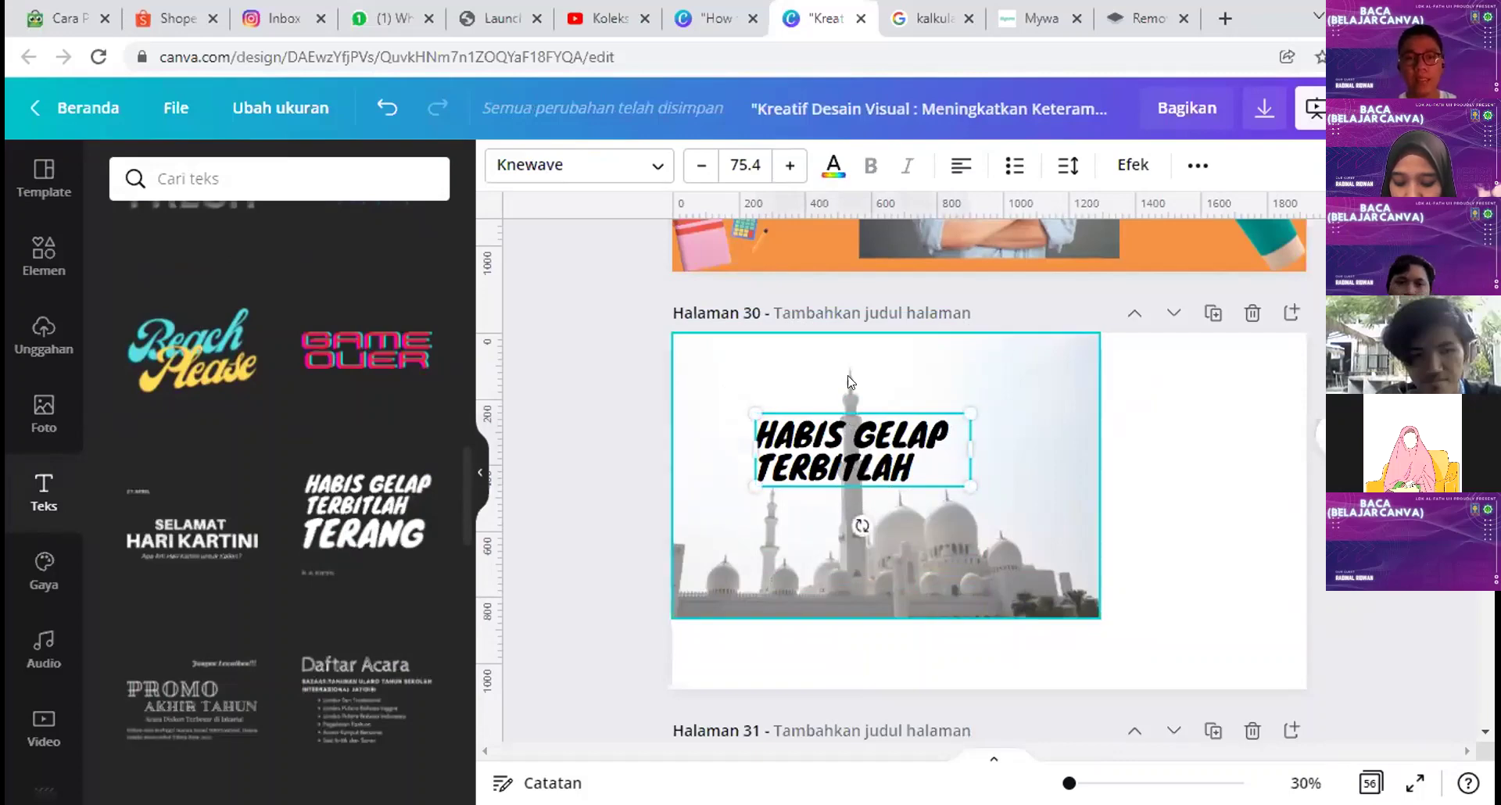
click(1219, 554)
Step: Duplicate the title, send the solid original back one layer, and overlay a Berongga hollow copy
click(904, 468)
drag(1132, 469, 1141, 471)
right_click(849, 447)
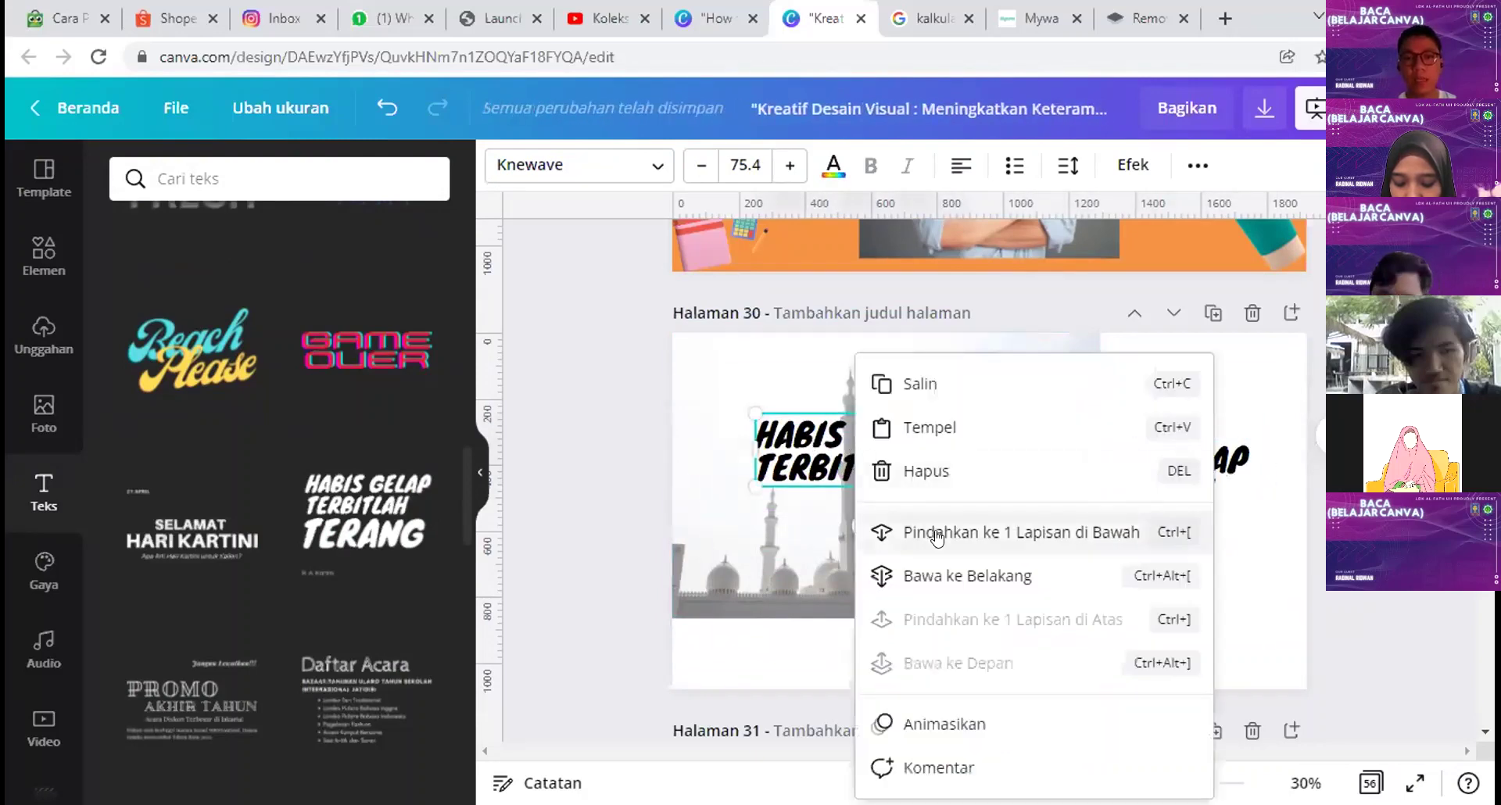
click(937, 535)
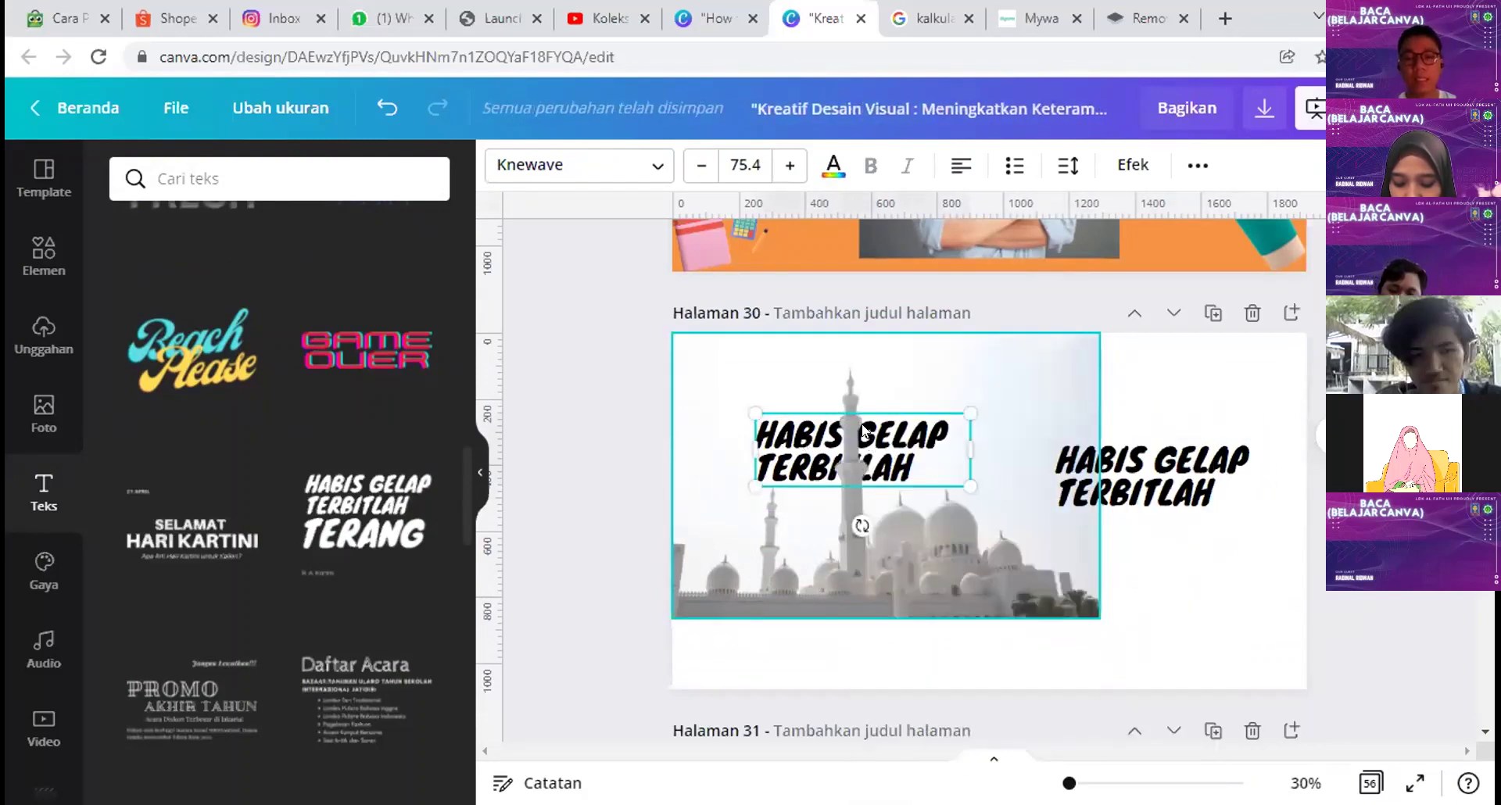
click(1153, 479)
click(1119, 167)
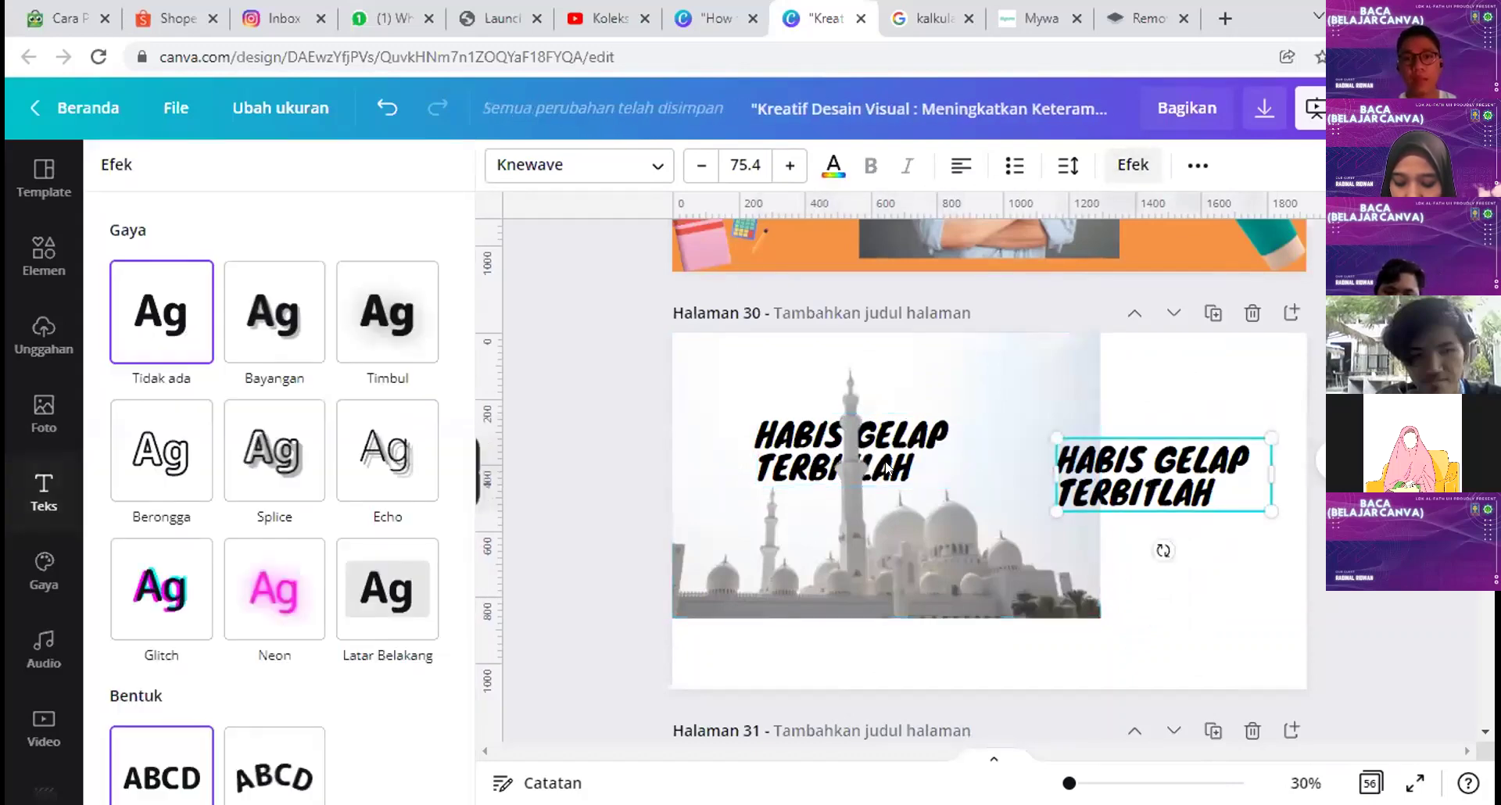
click(161, 450)
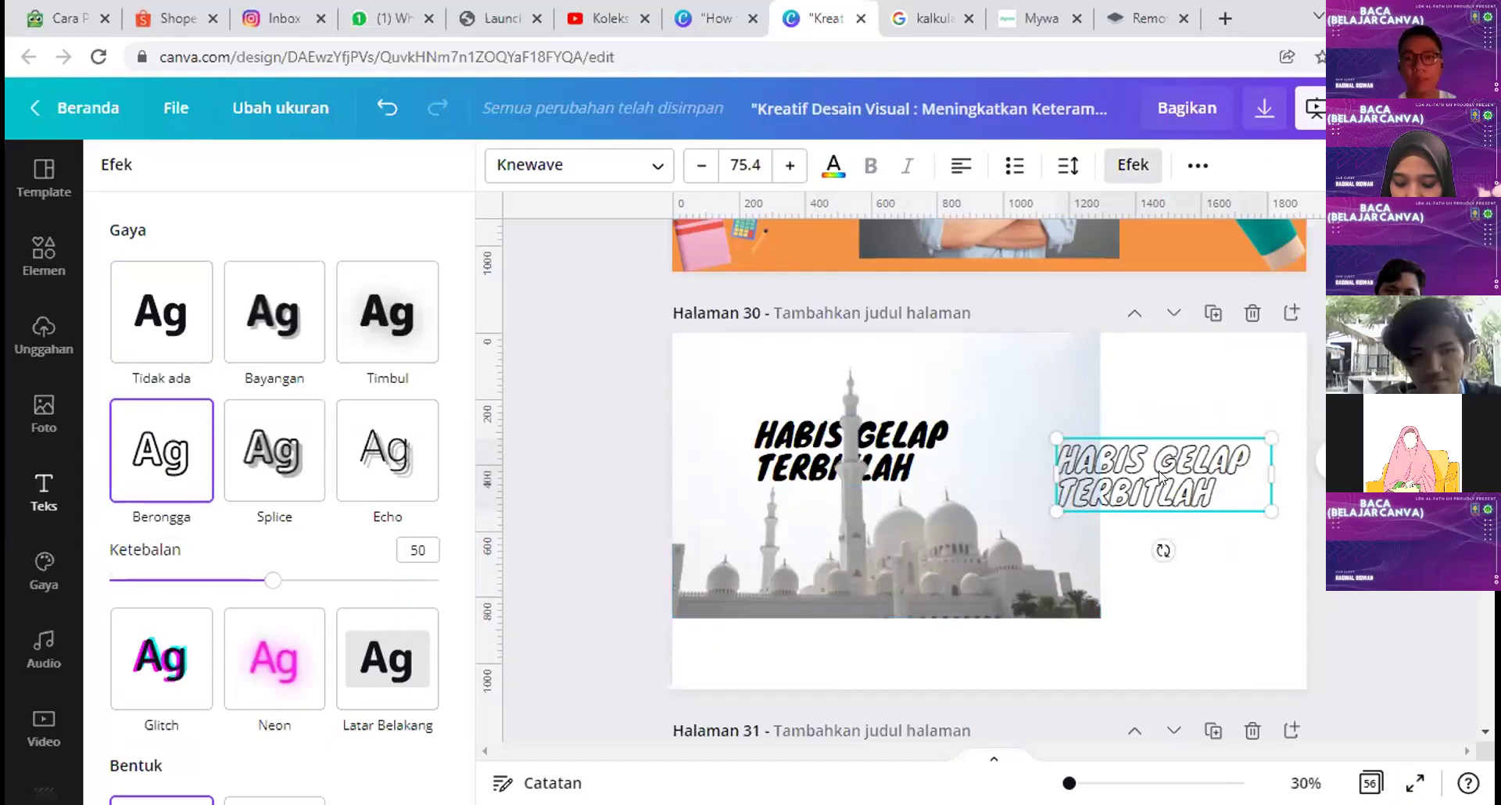
drag(1014, 464, 915, 467)
click(1243, 519)
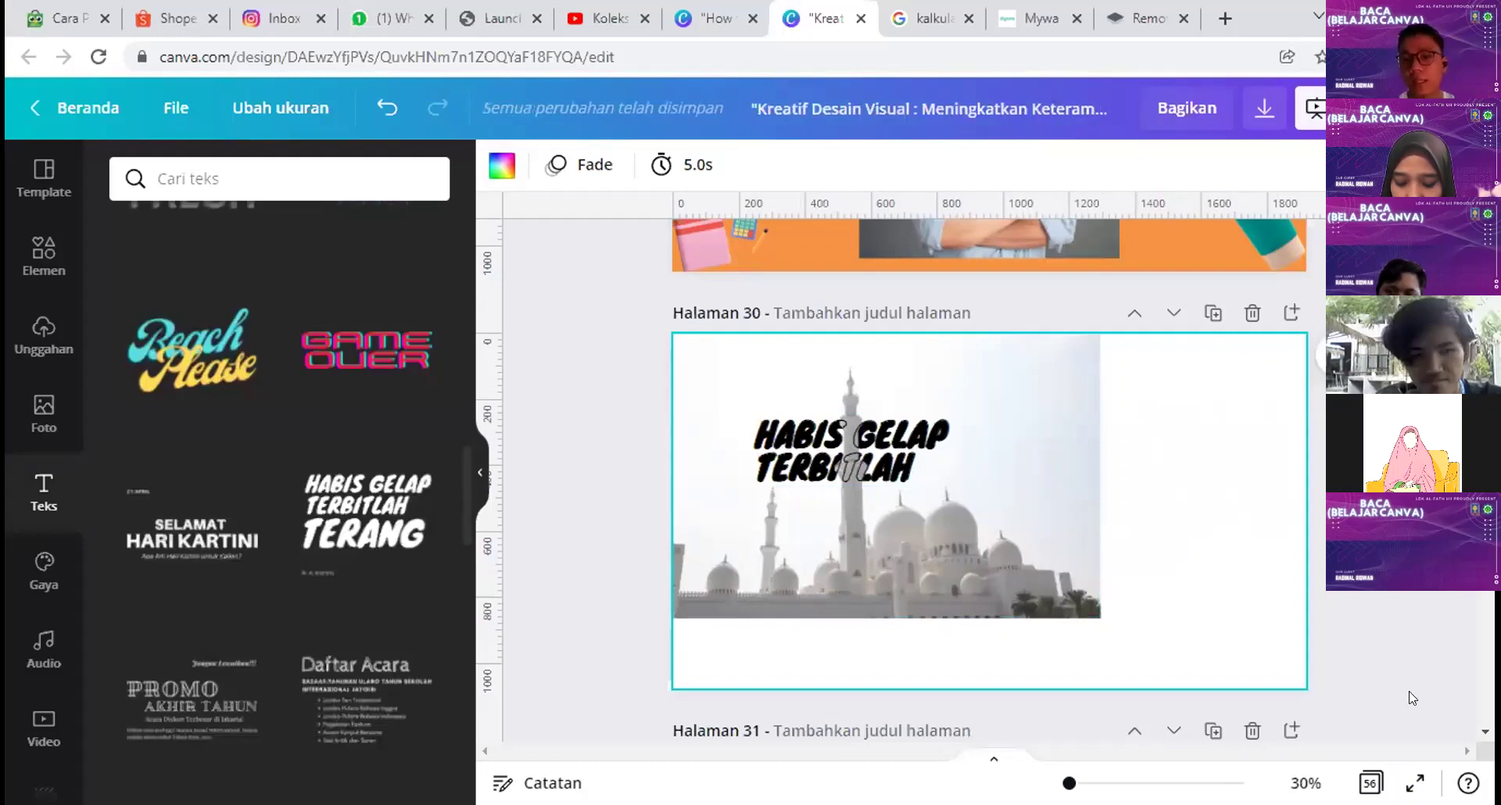
Step: Present page 30's mosque slide full screen, advance to slide 31, exit, then present slide 31
key(ctrl+alt+p)
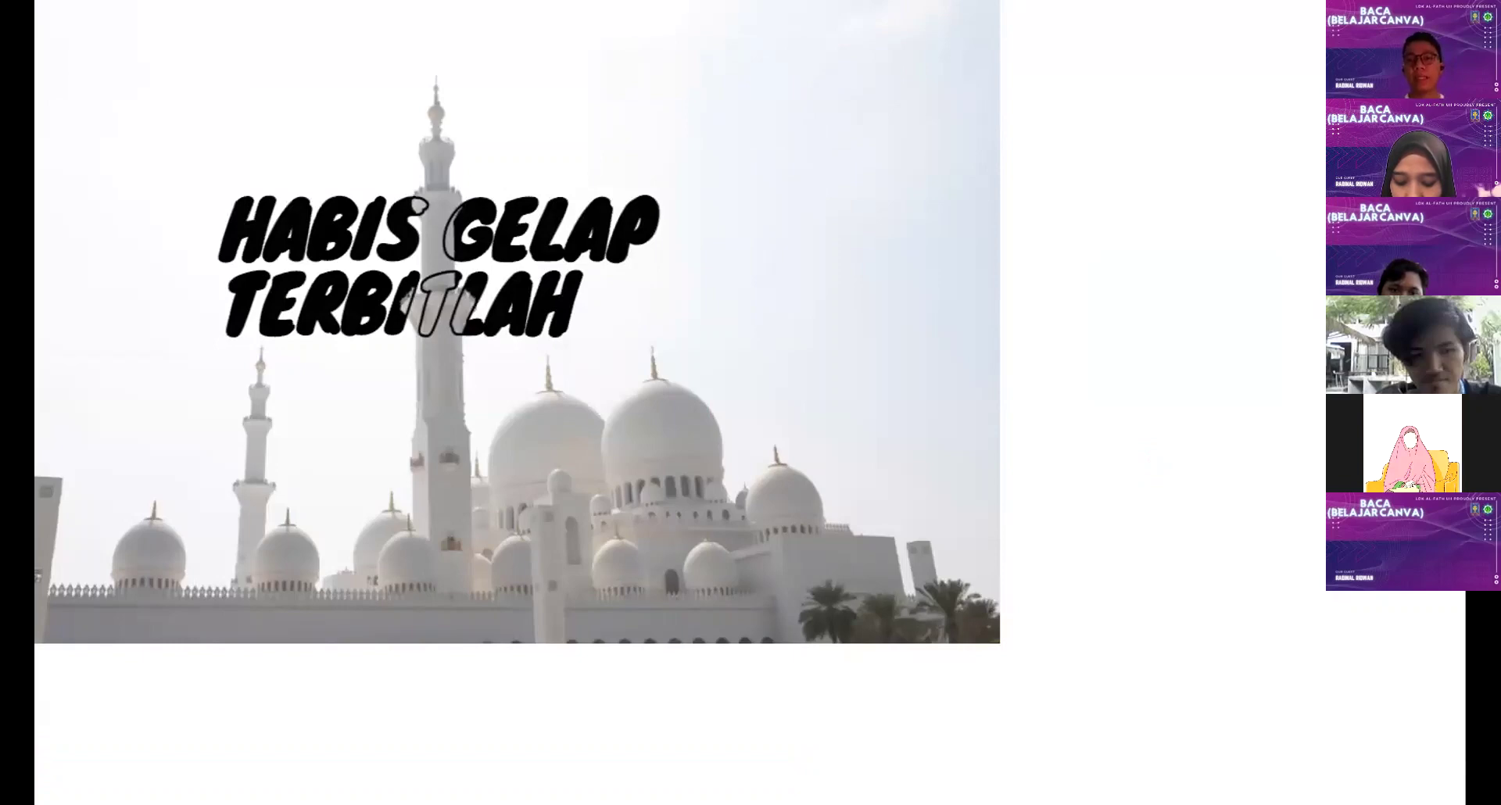
key(Right)
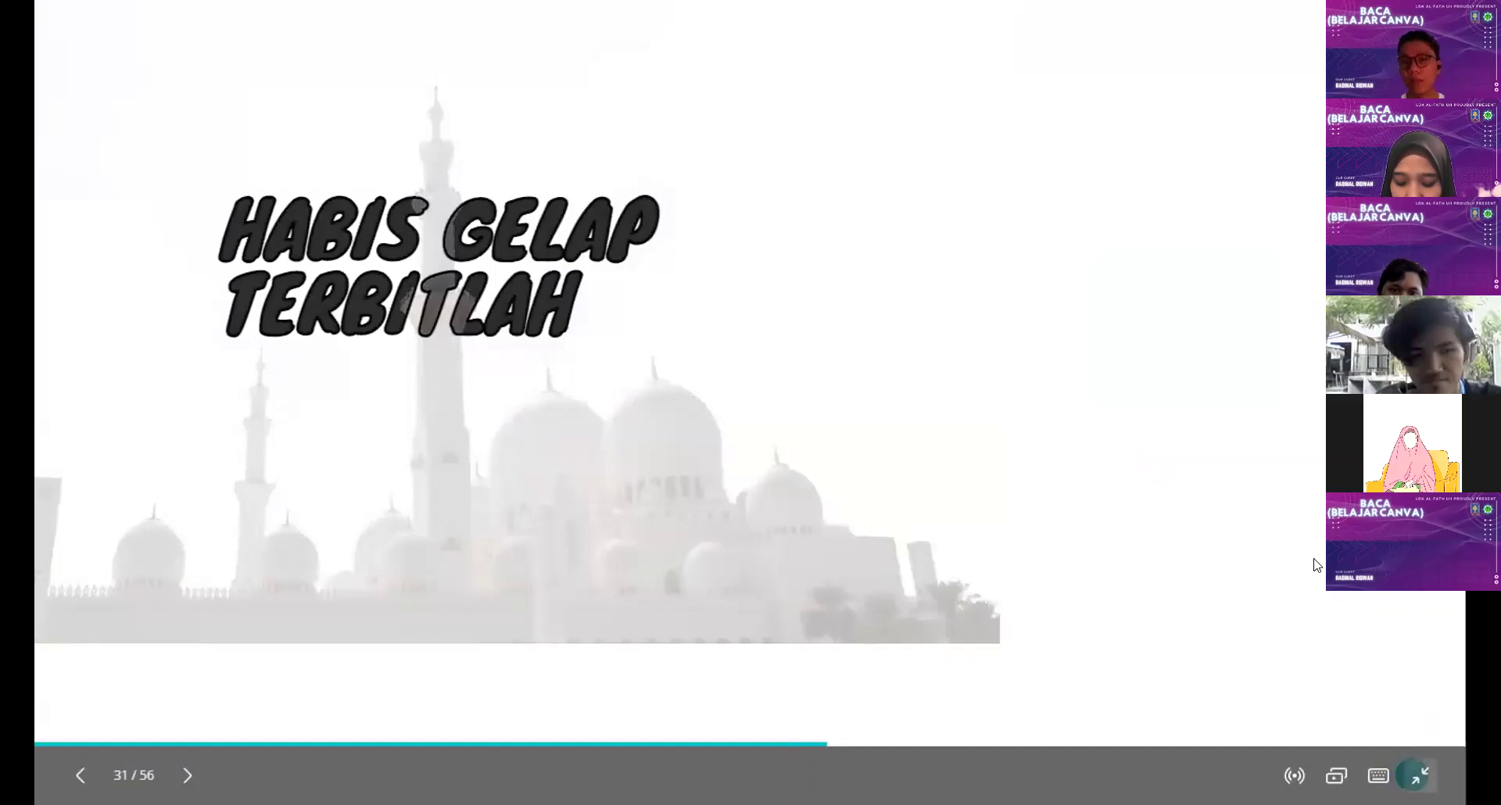
click(1417, 776)
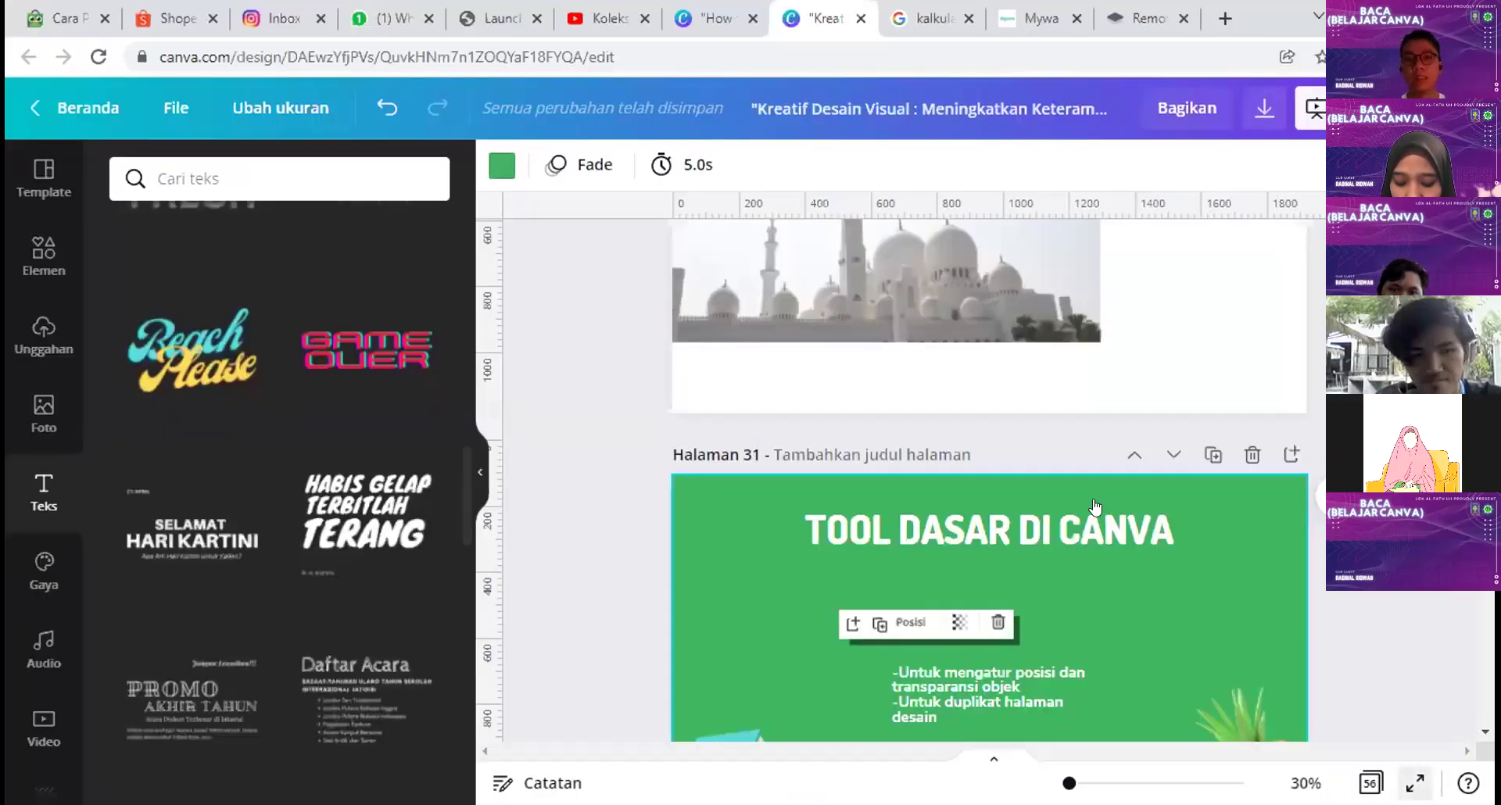
key(ctrl+alt+p)
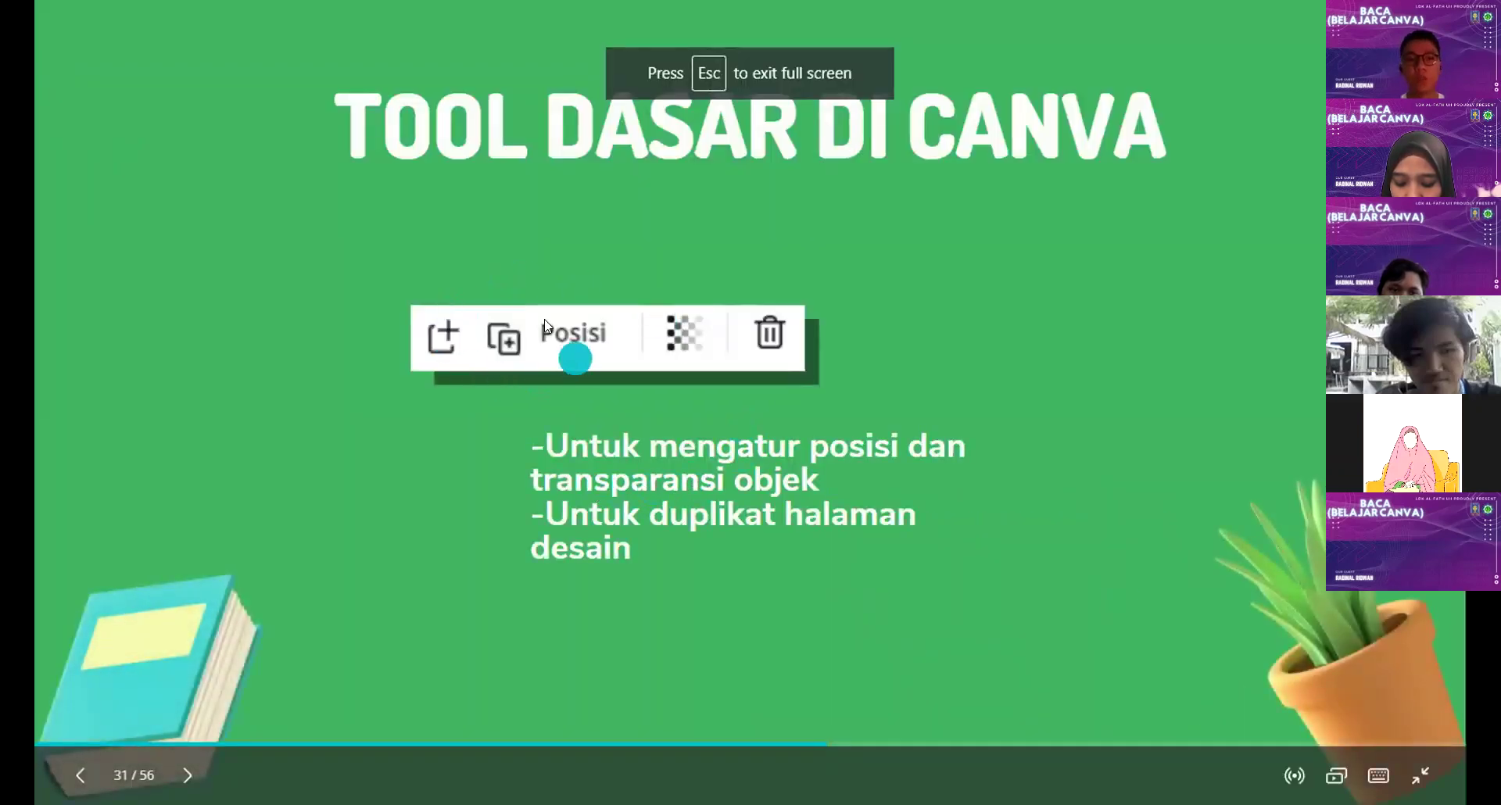
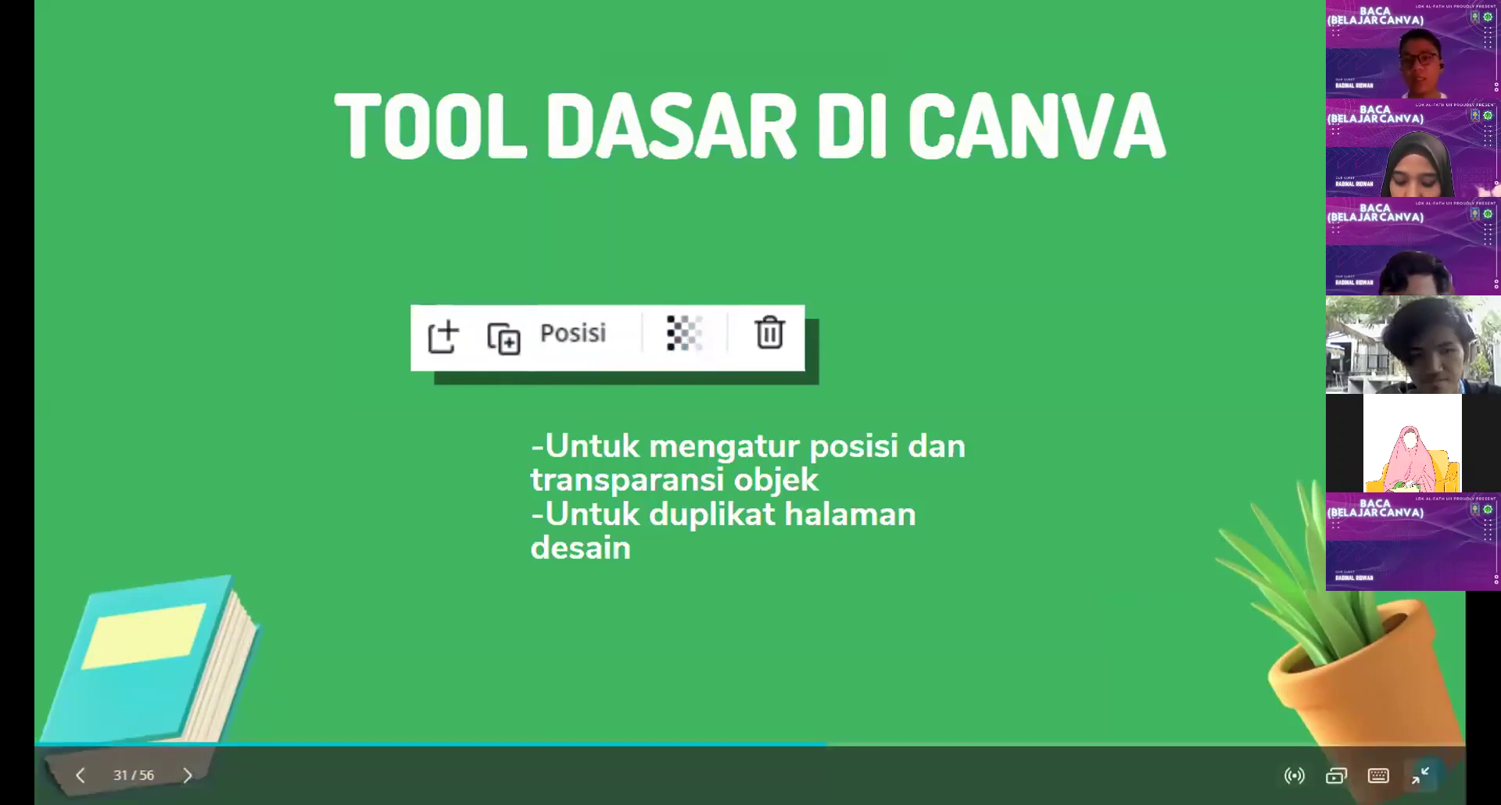
Step: Exit the full-screen slideshow and return to editing page 31, 'TOOL DASAR DI CANVA'
key(Escape)
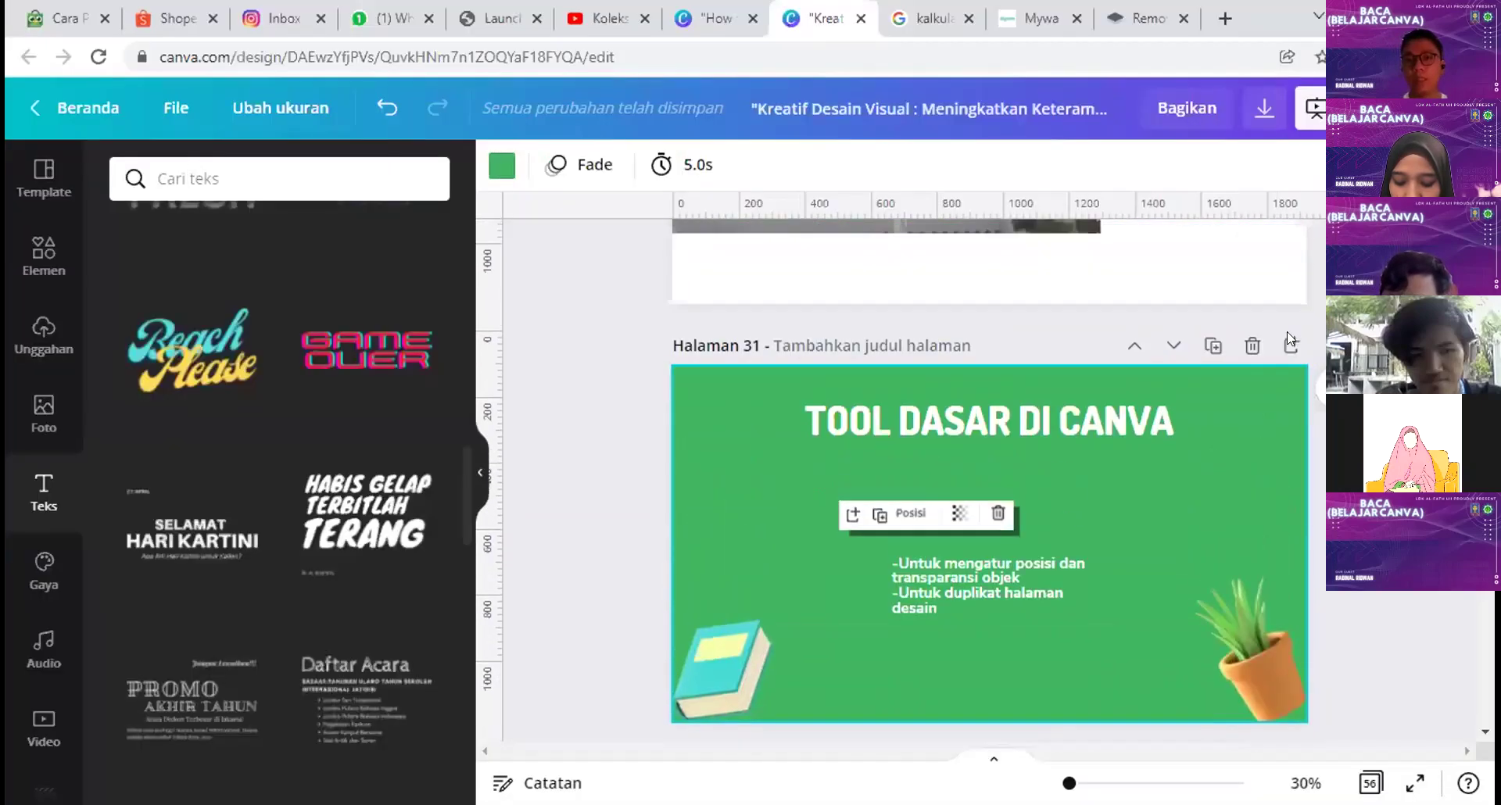
Step: Clear page 32's green background and insert the teal mosque dome photo from the 'mesjid' results
scroll(1141, 375, down, 5)
scroll(1297, 482, down, 2)
scroll(1148, 546, up, 3)
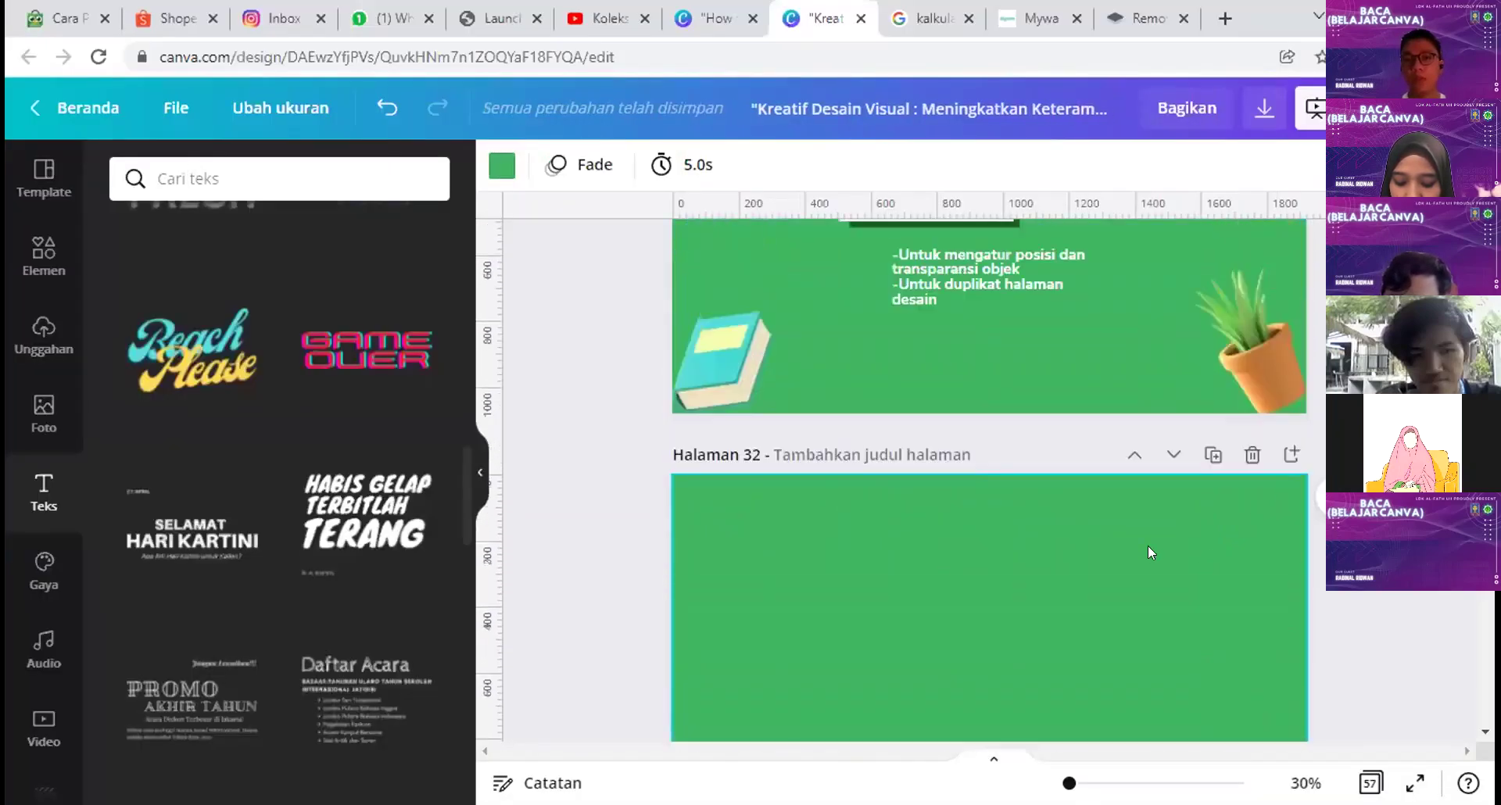
key(Delete)
click(44, 412)
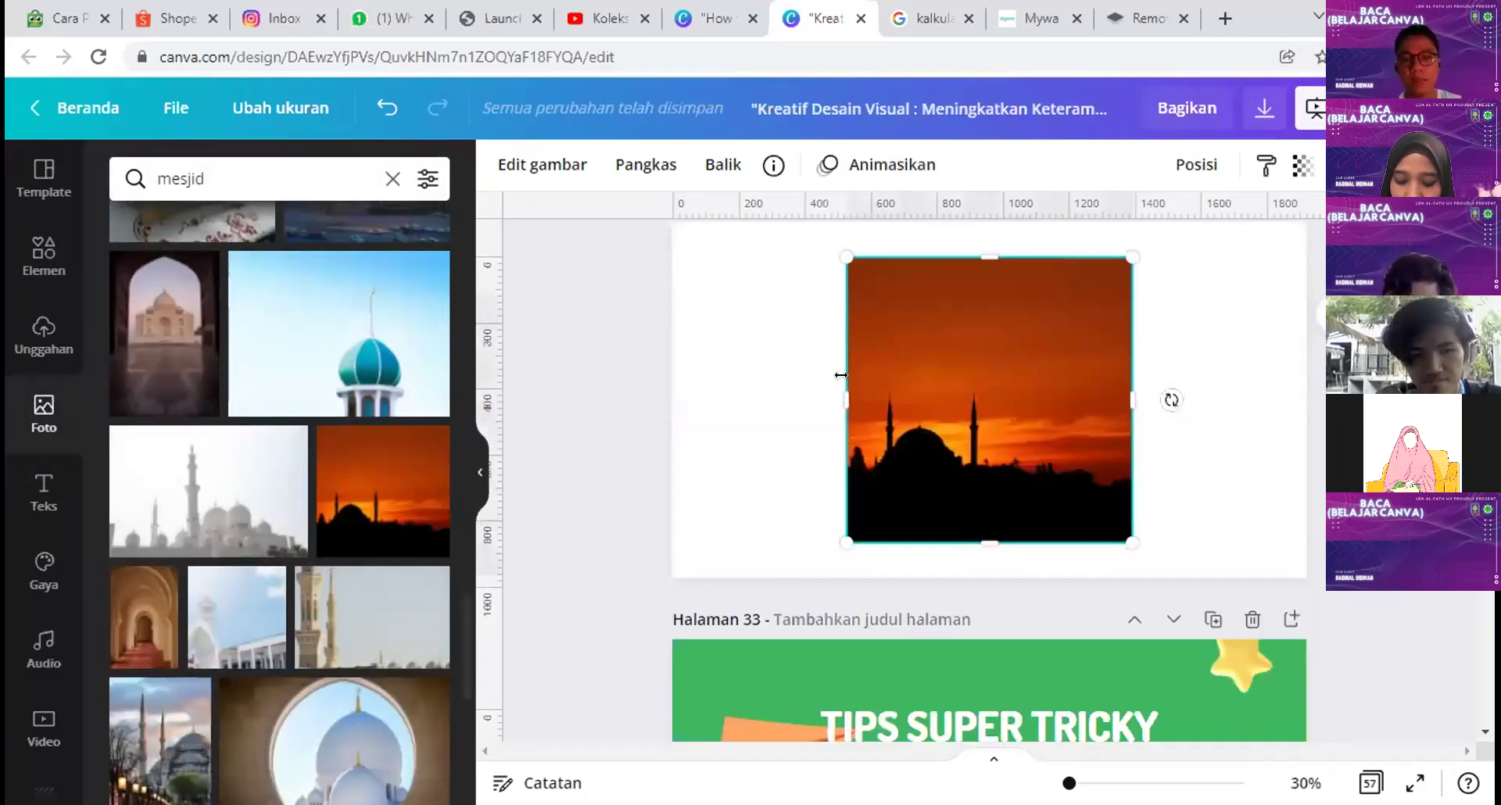
key(Delete)
scroll(259, 514, down, 4)
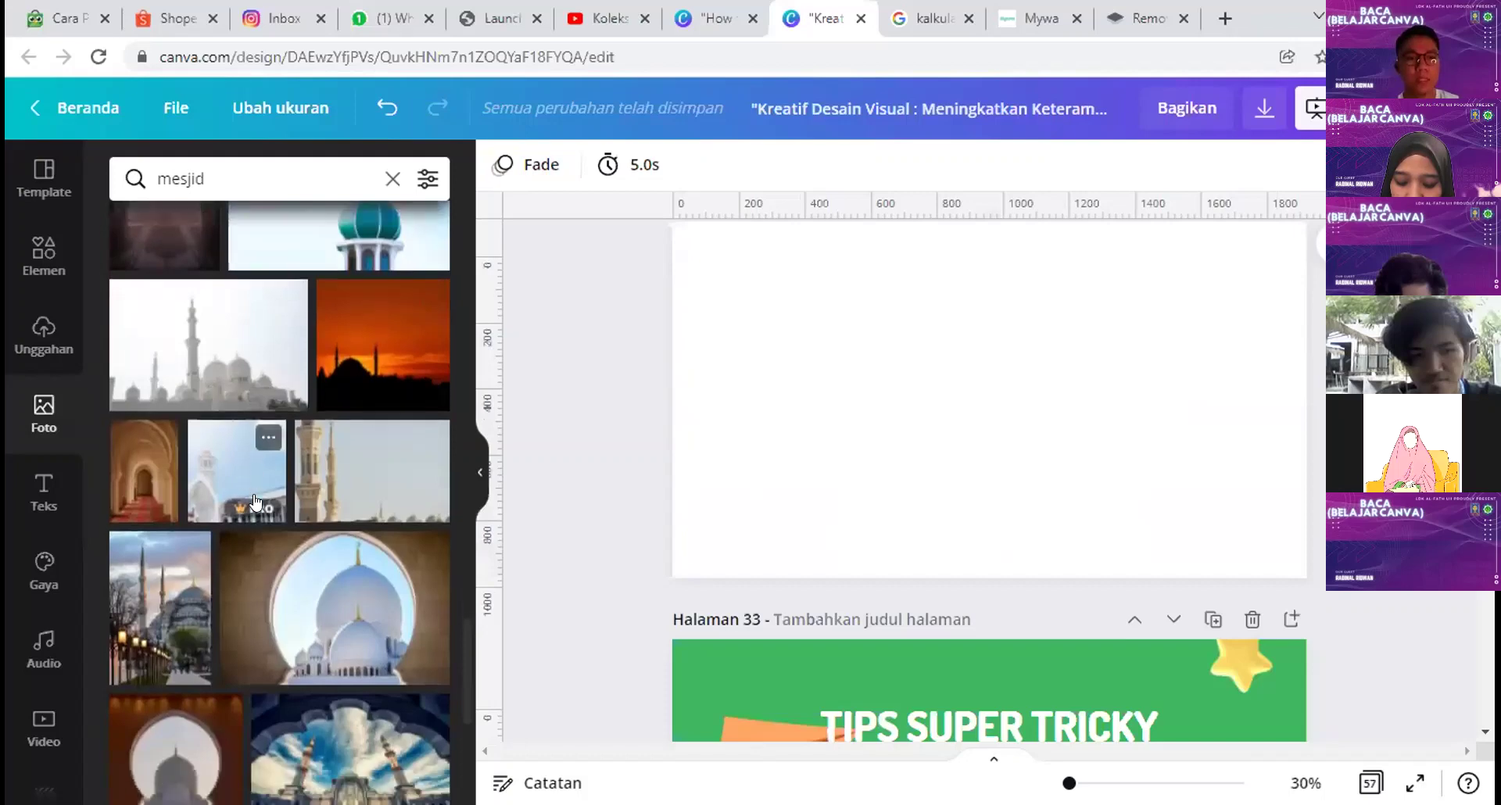
scroll(259, 514, up, 6)
click(326, 466)
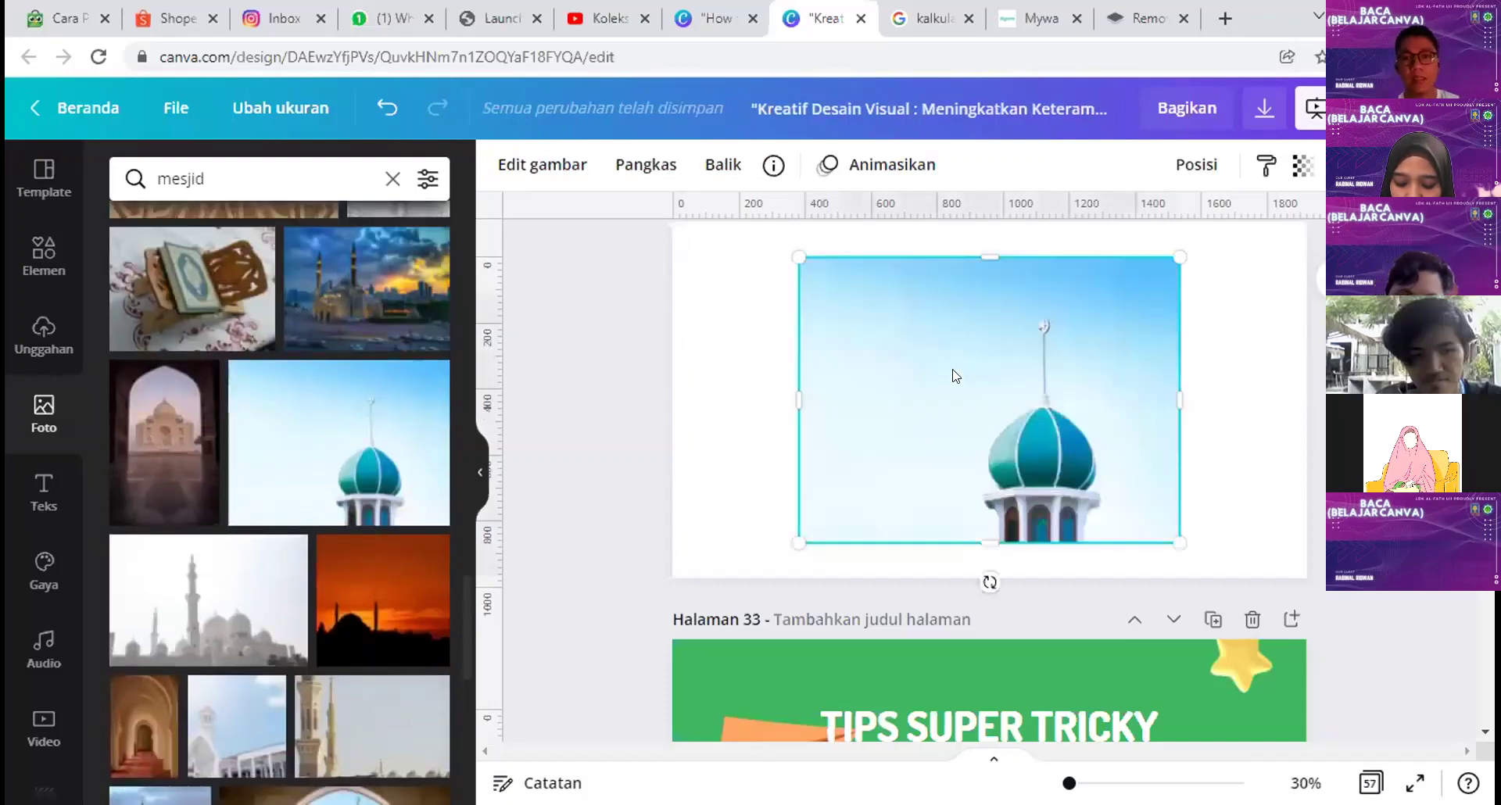
Step: Stretch and crop the dome photo so it fills page 32 edge to edge
drag(938, 463, 813, 416)
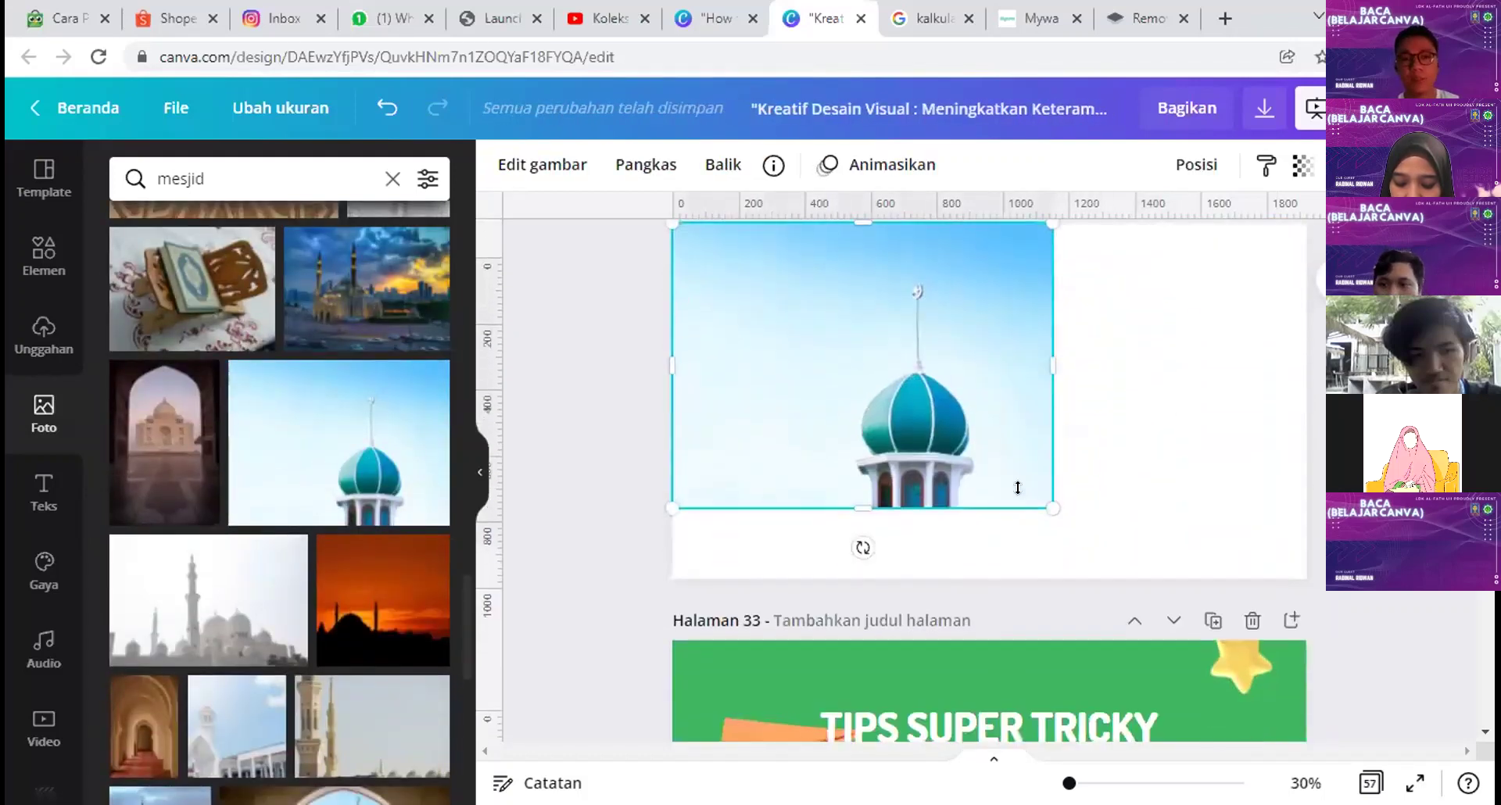
drag(1053, 507, 1150, 576)
drag(1150, 397, 1314, 387)
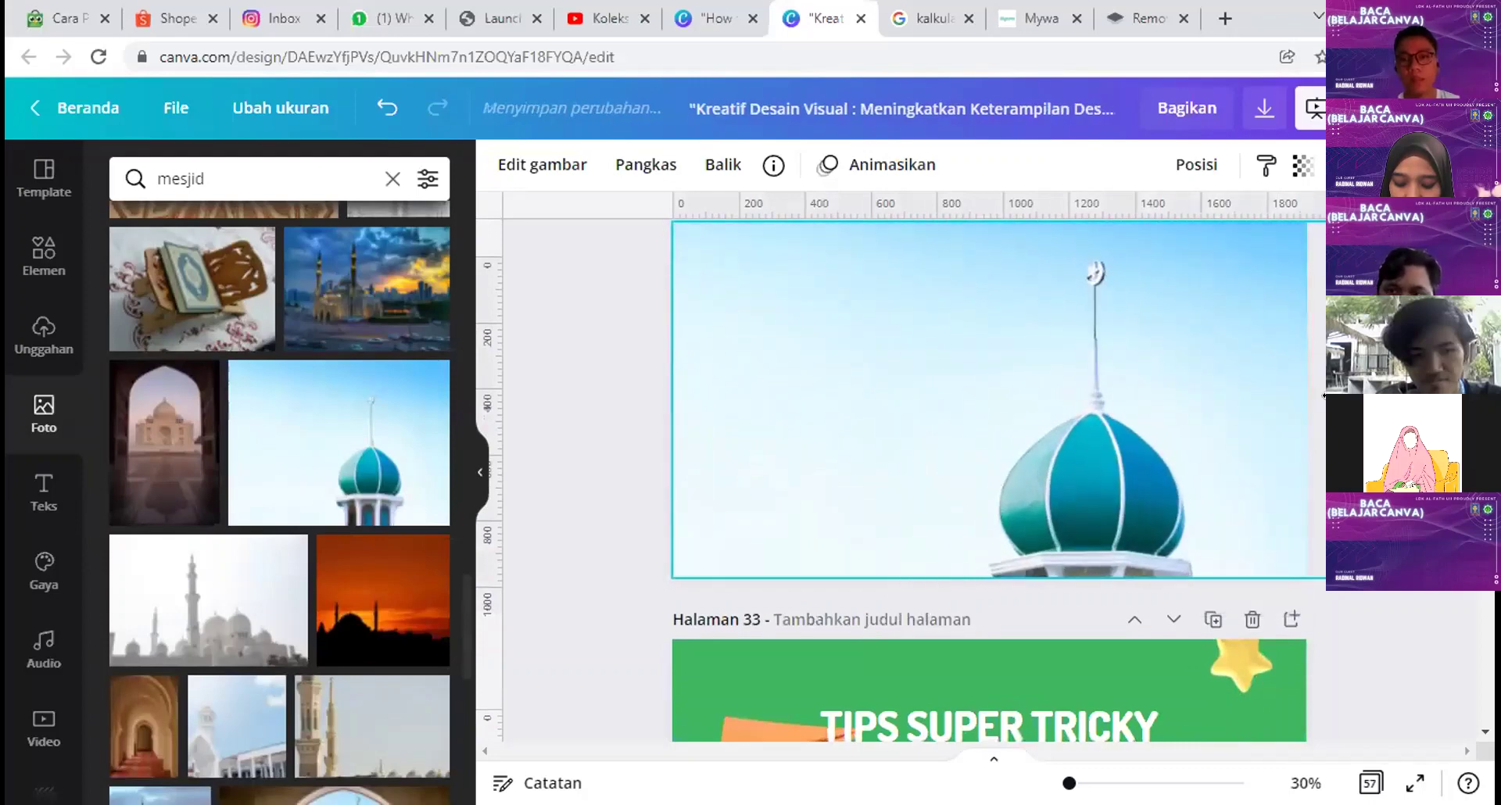
double_click(1150, 396)
drag(1150, 396, 1158, 314)
key(Return)
scroll(1146, 552, up, 2)
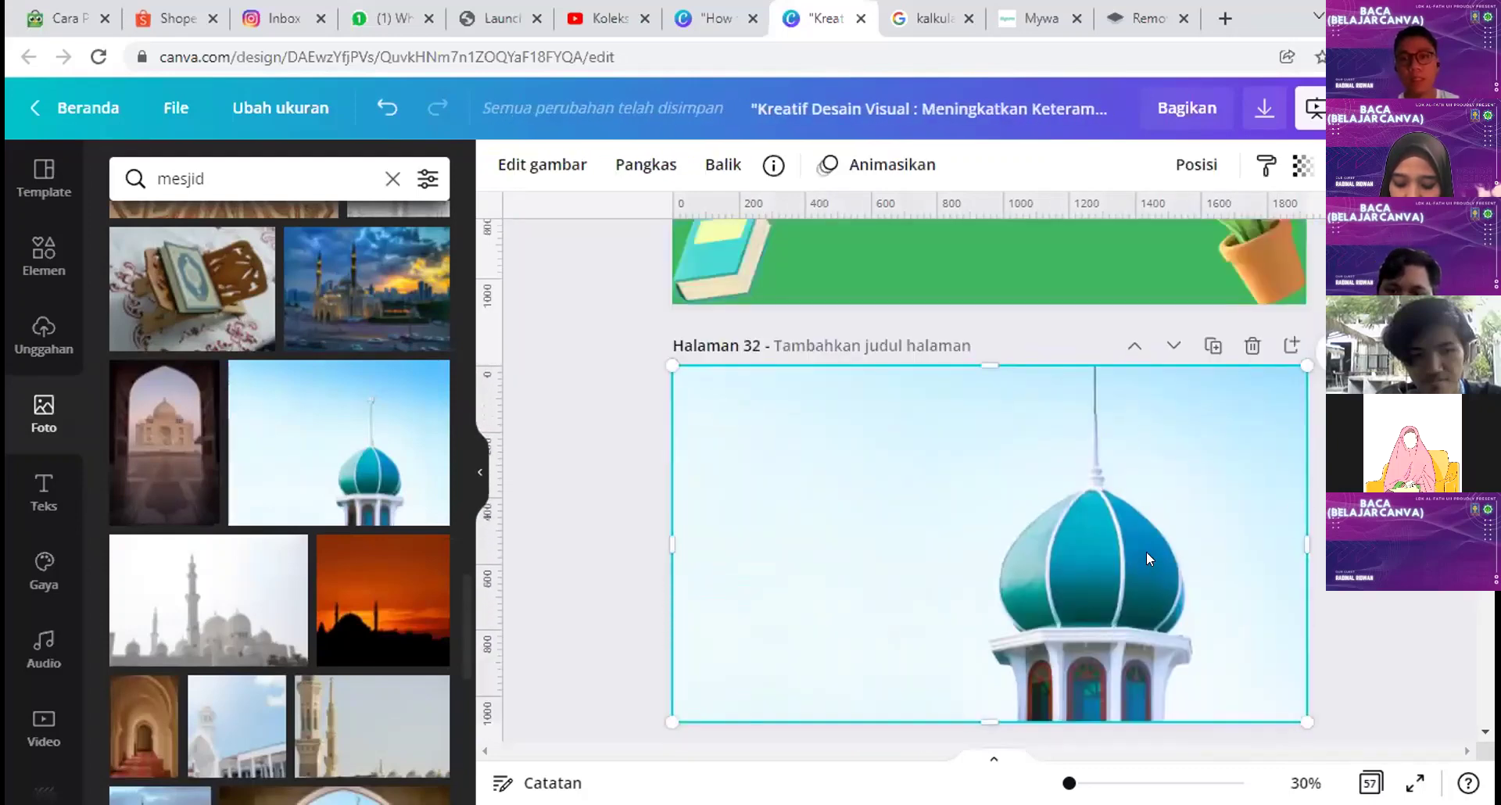
double_click(1146, 551)
key(Return)
scroll(689, 426, down, 3)
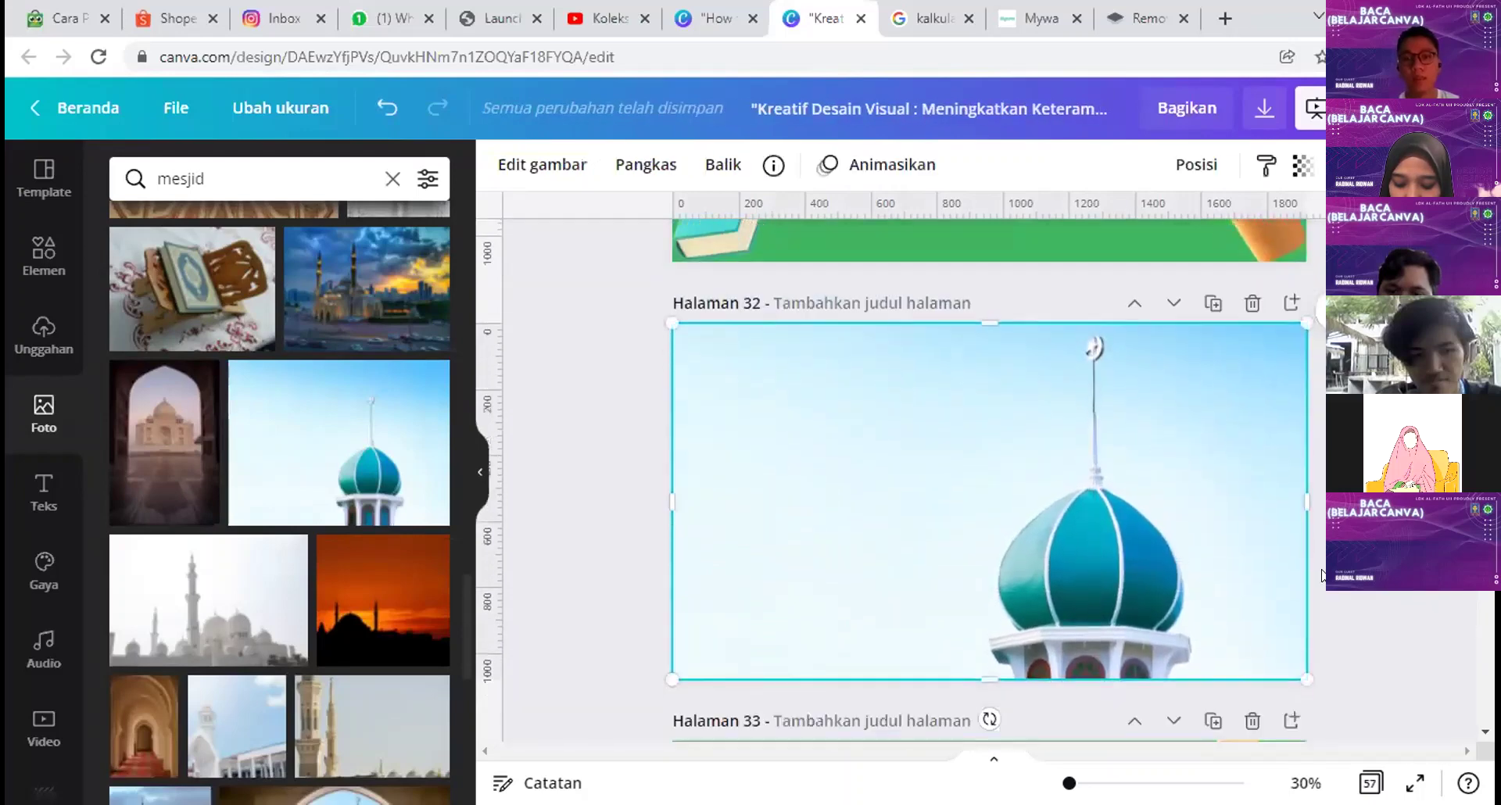
scroll(689, 426, up, 3)
Step: Insert the Beach Please text template, ungroup it, and reposition its two words over the photo
click(39, 489)
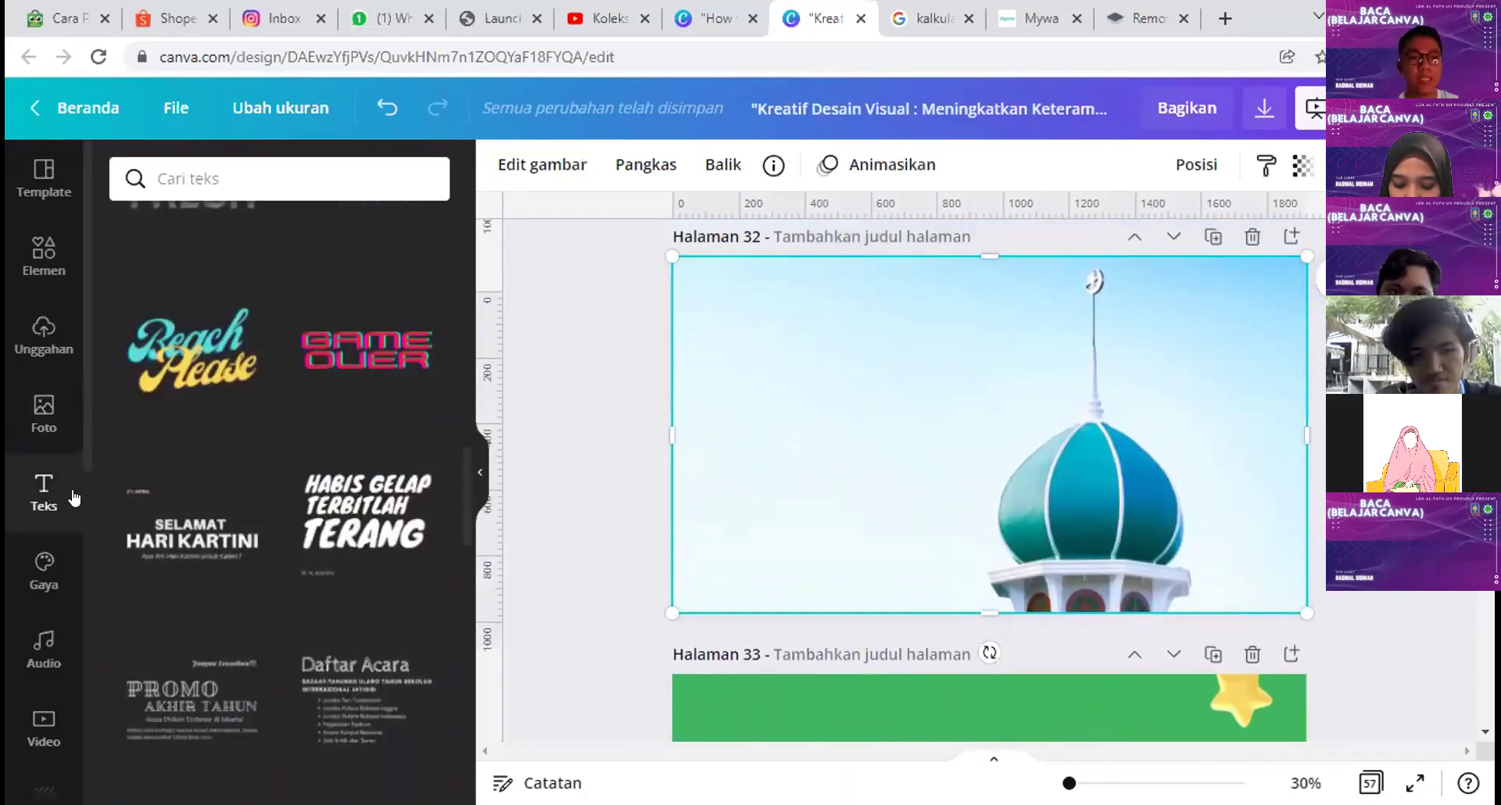
scroll(246, 509, up, 5)
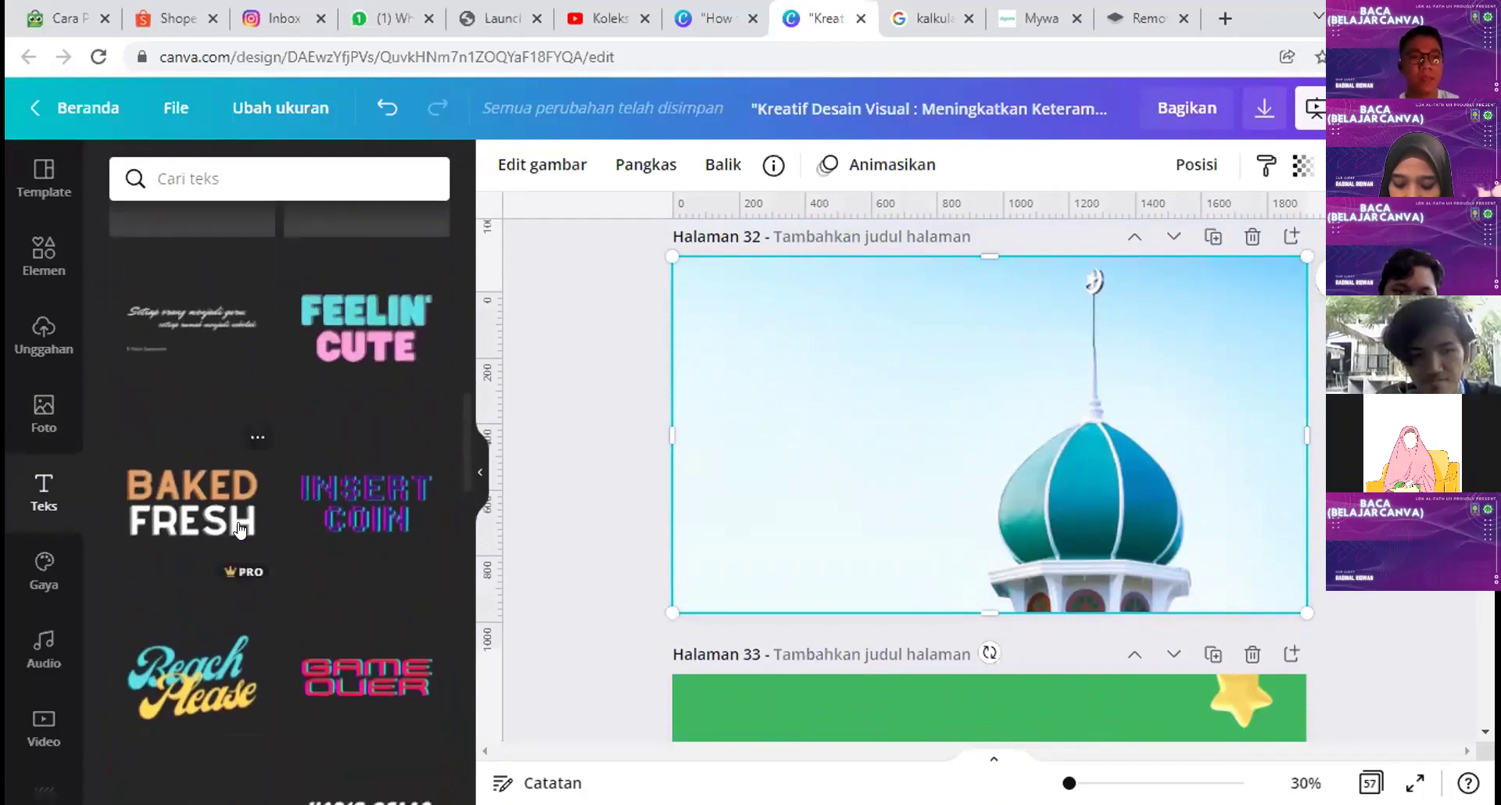
scroll(237, 528, down, 3)
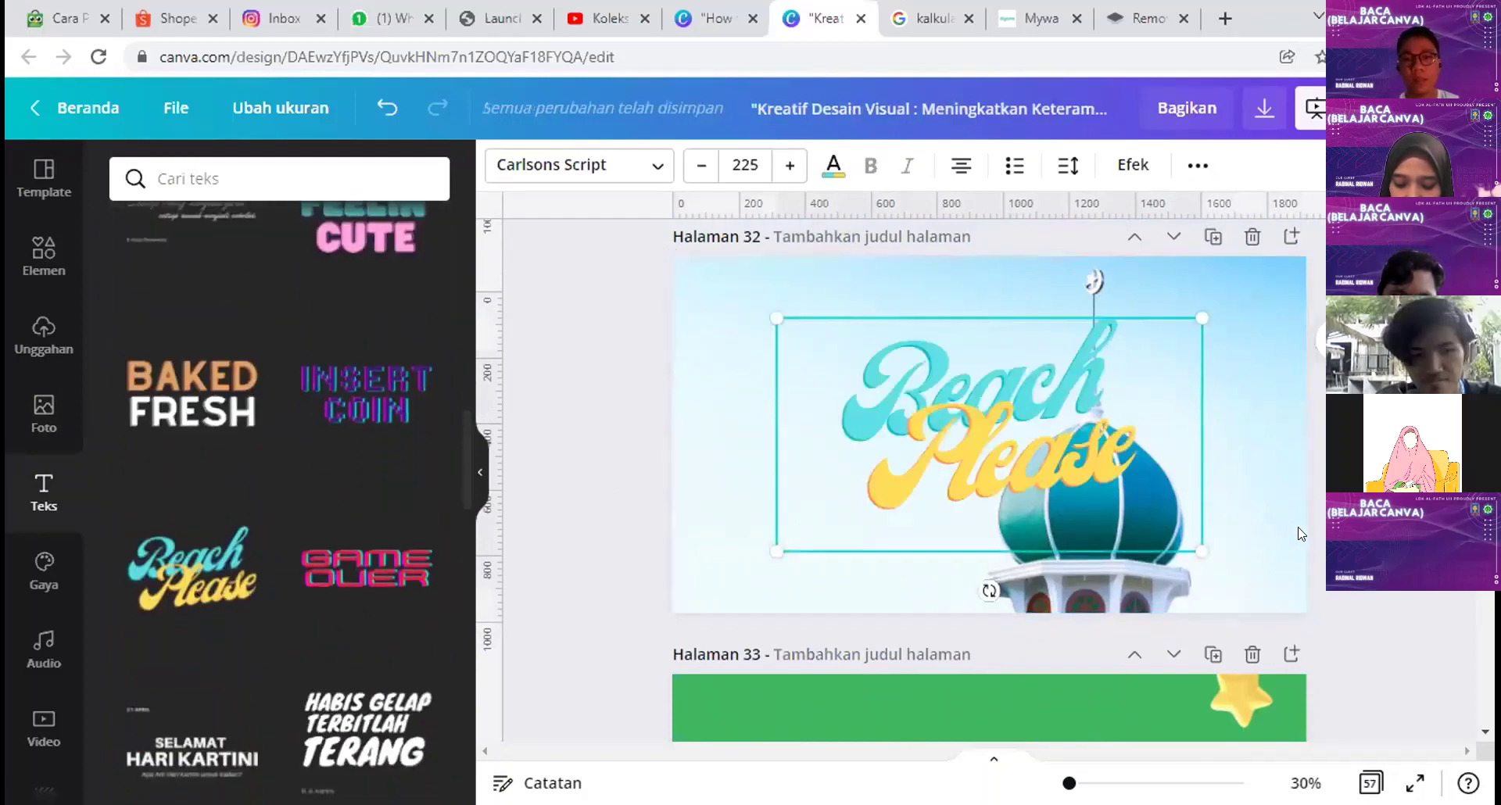
drag(919, 426, 852, 418)
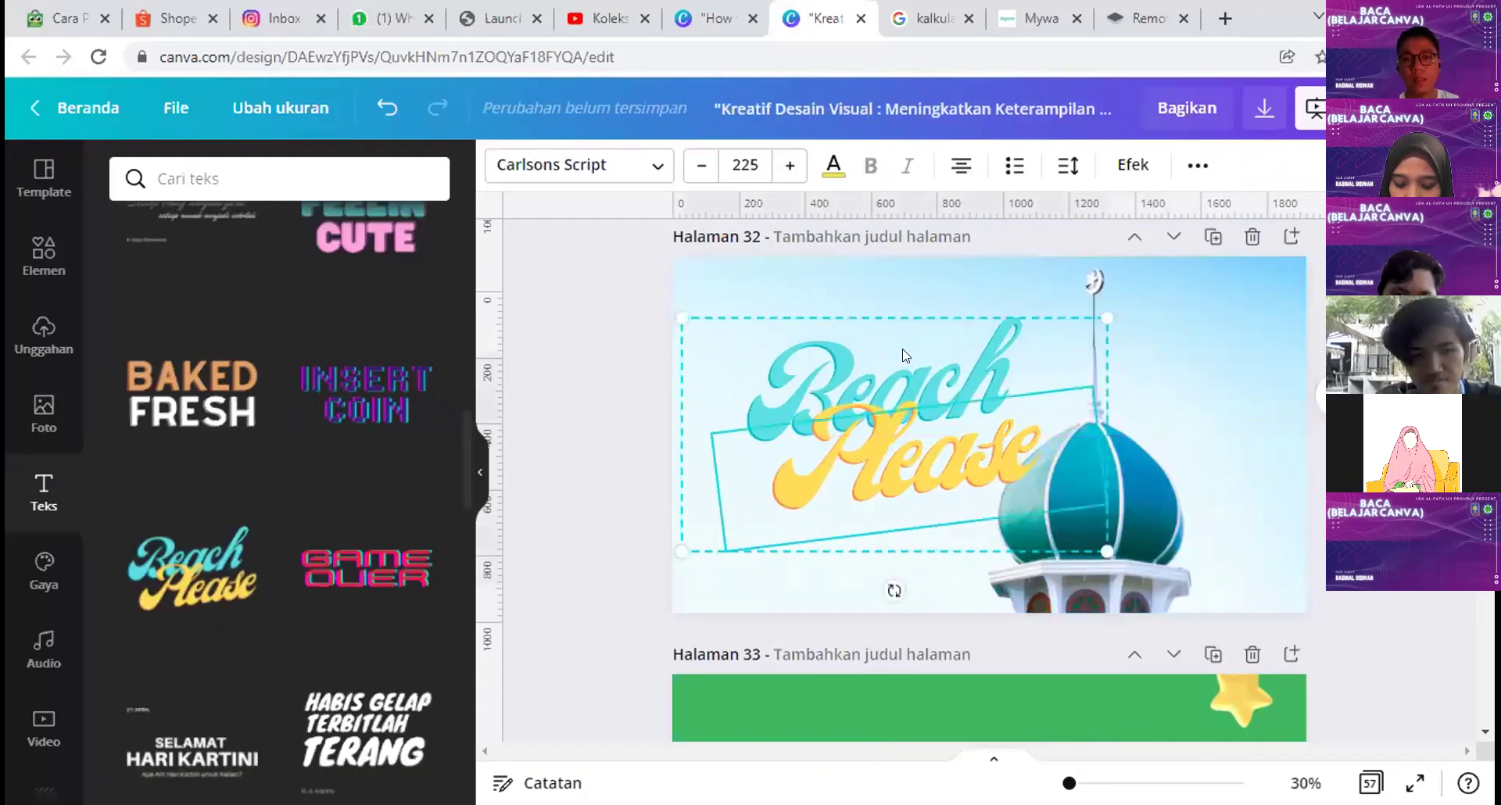
click(1198, 165)
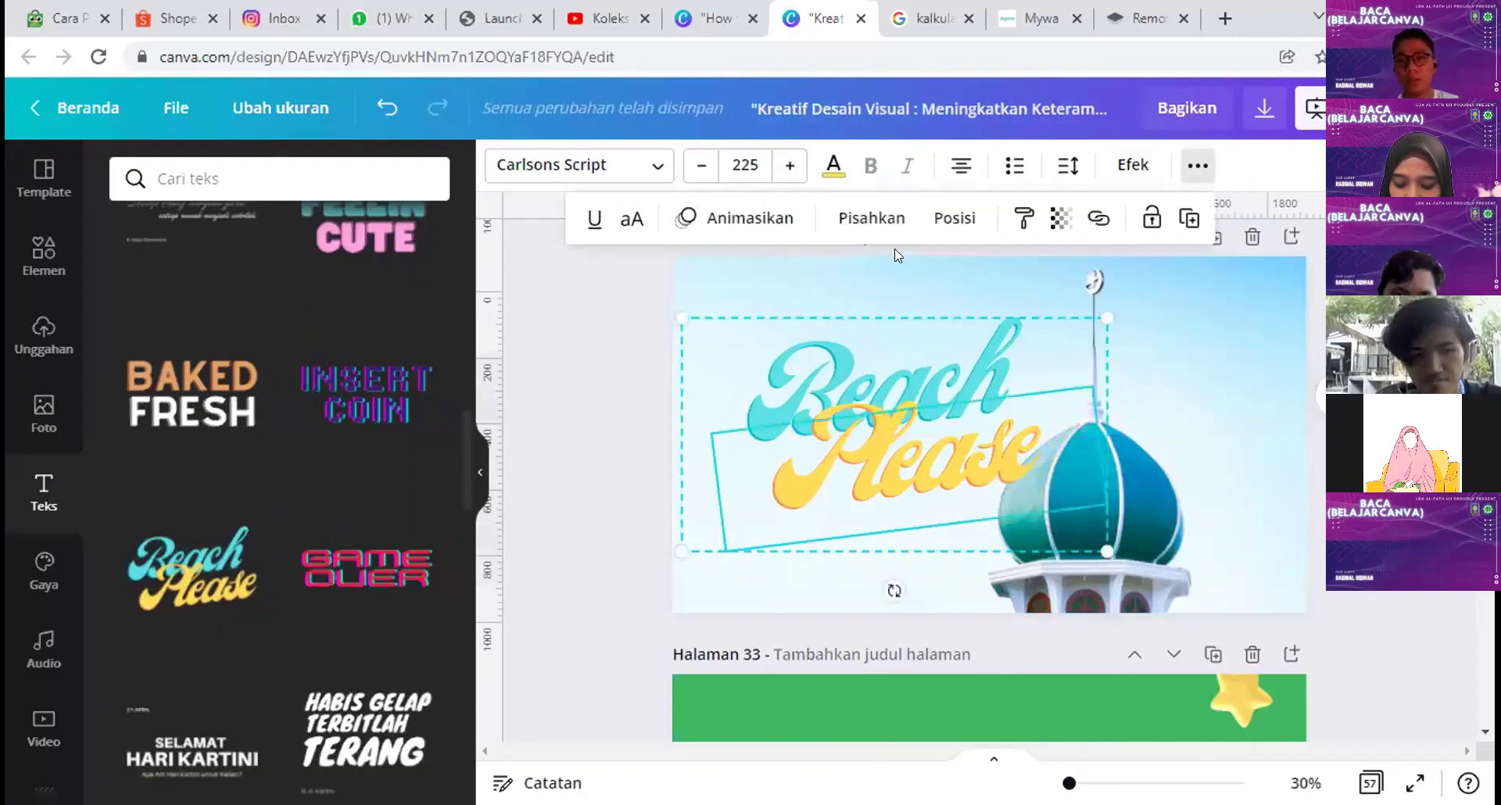
click(871, 215)
click(826, 377)
click(828, 349)
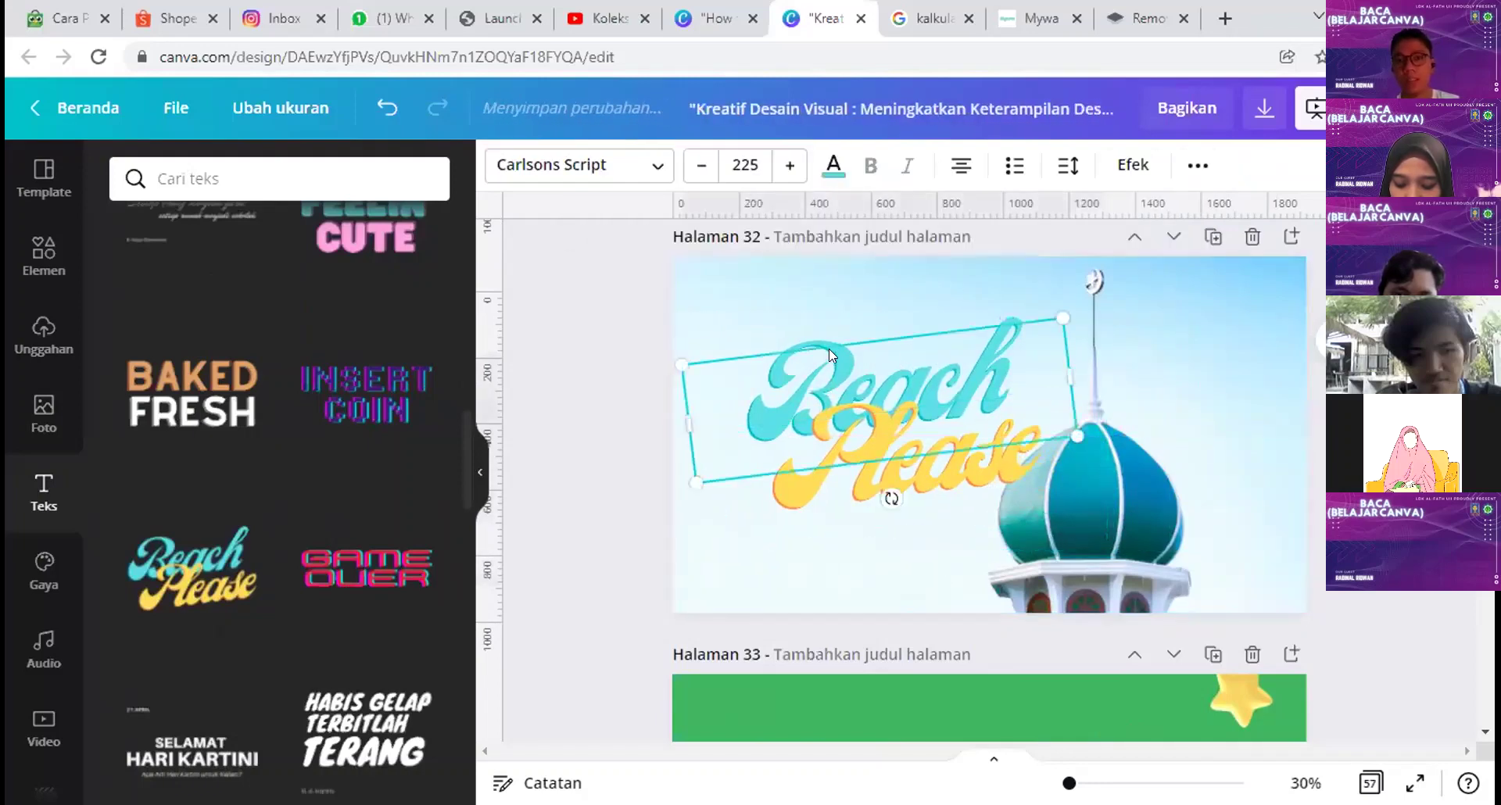
drag(829, 348, 835, 301)
drag(913, 478, 863, 502)
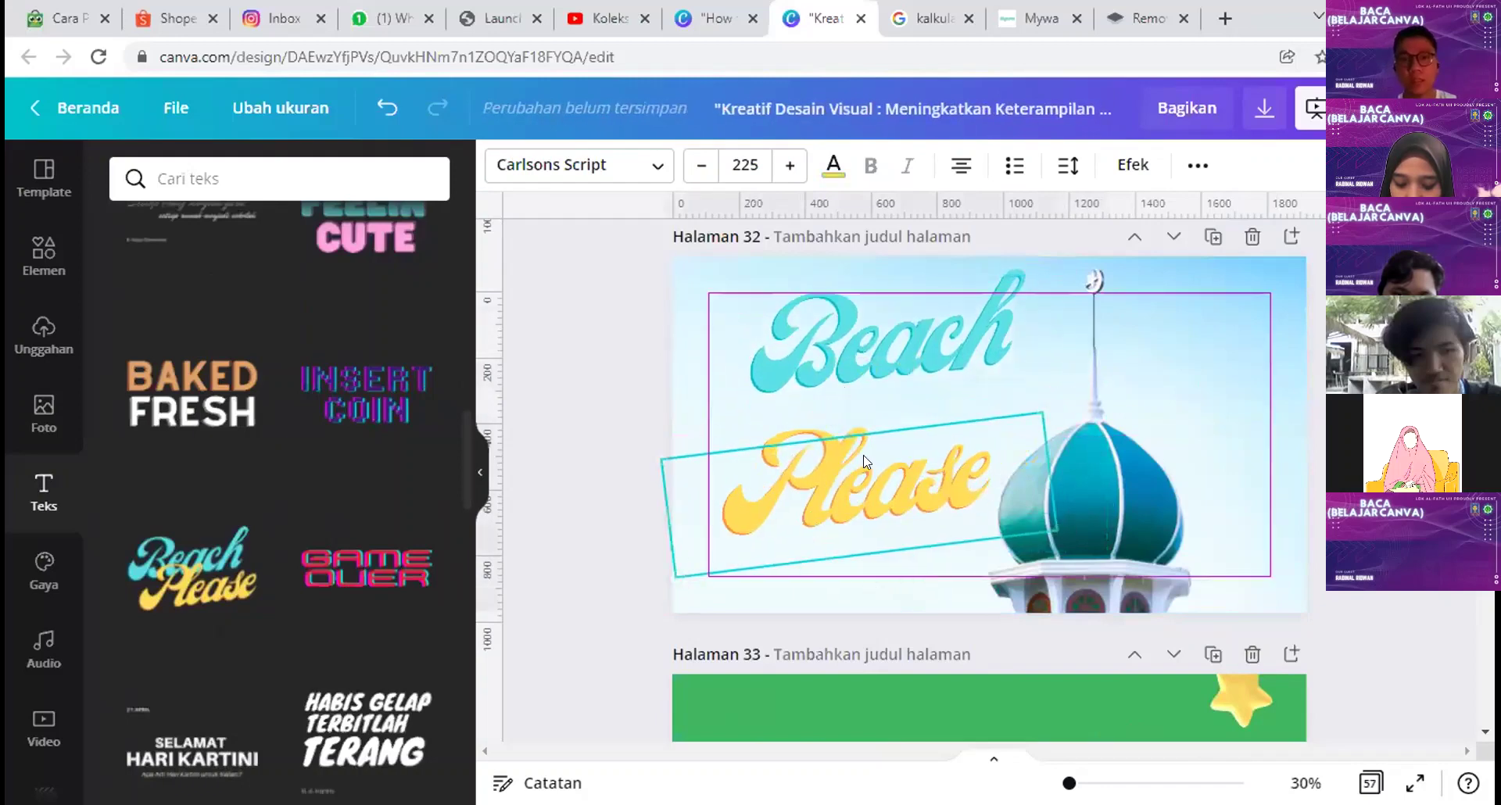
Step: Retype the words as 'love' and 'Mesjid', then select both
click(891, 346)
double_click(891, 345)
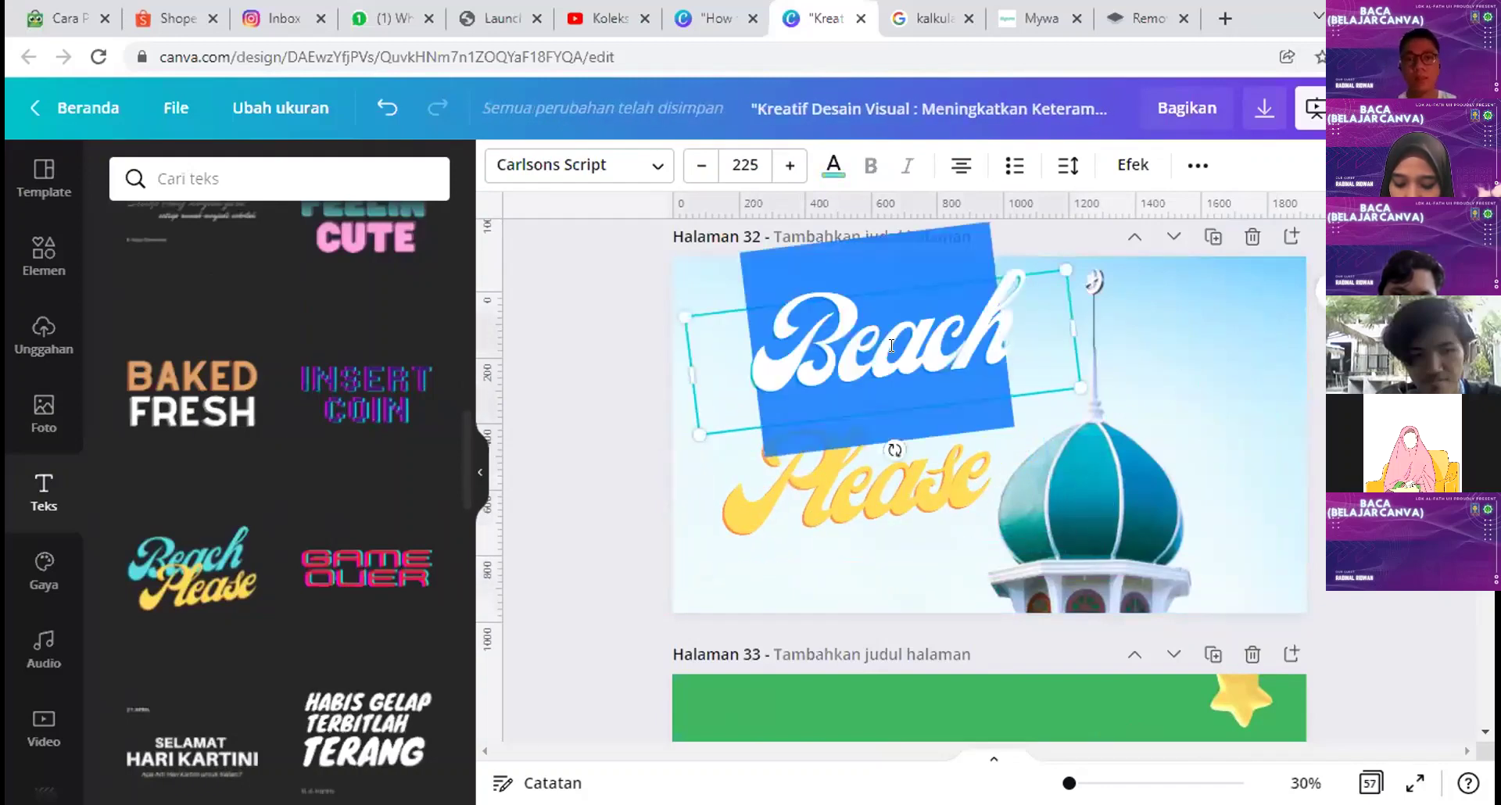
text(love)
click(807, 481)
double_click(806, 480)
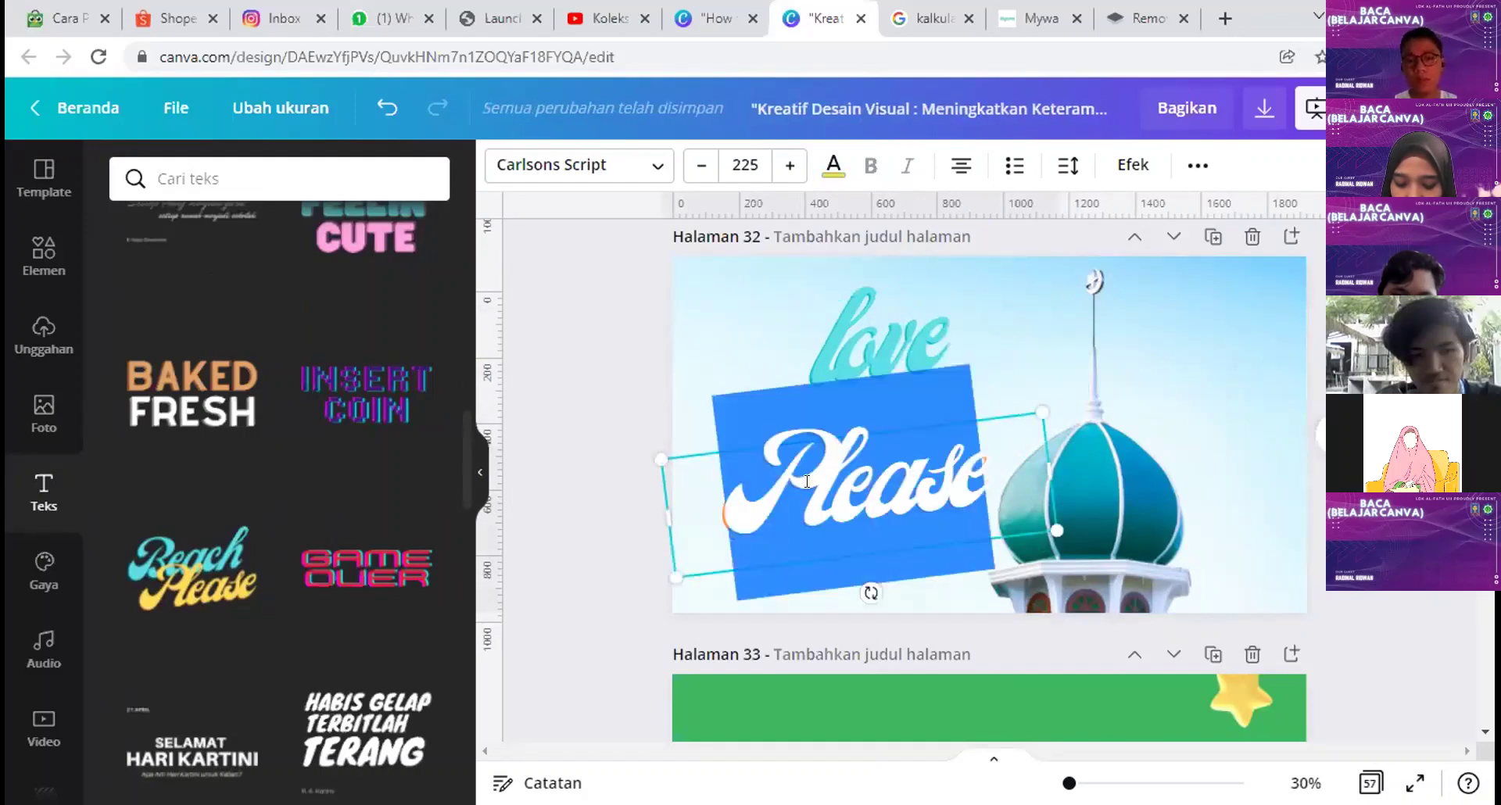
text(Mesjid)
click(877, 380)
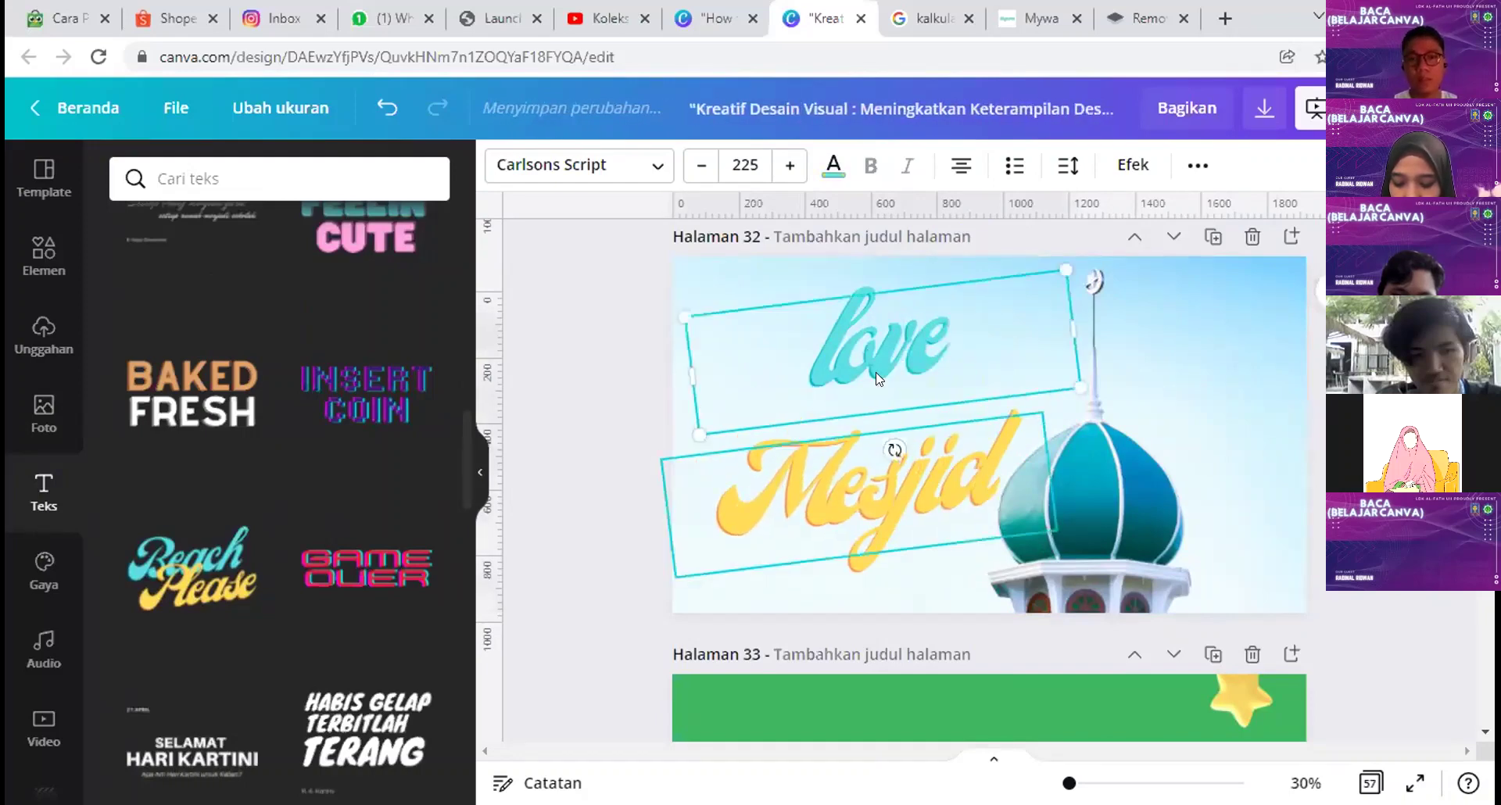
shift+click(899, 484)
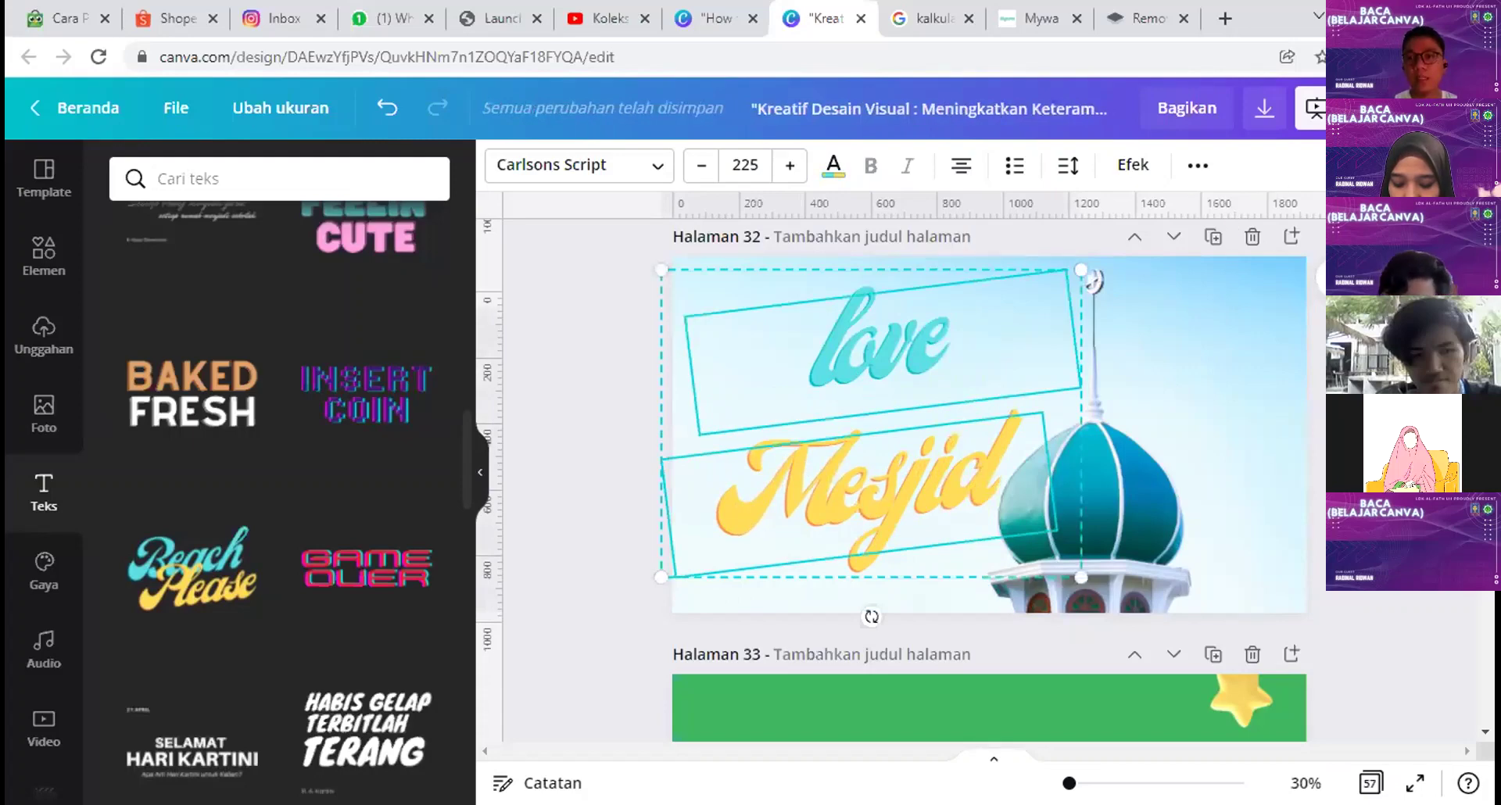
Step: Lower the love and Mesjid title's transparency to 69
click(1097, 221)
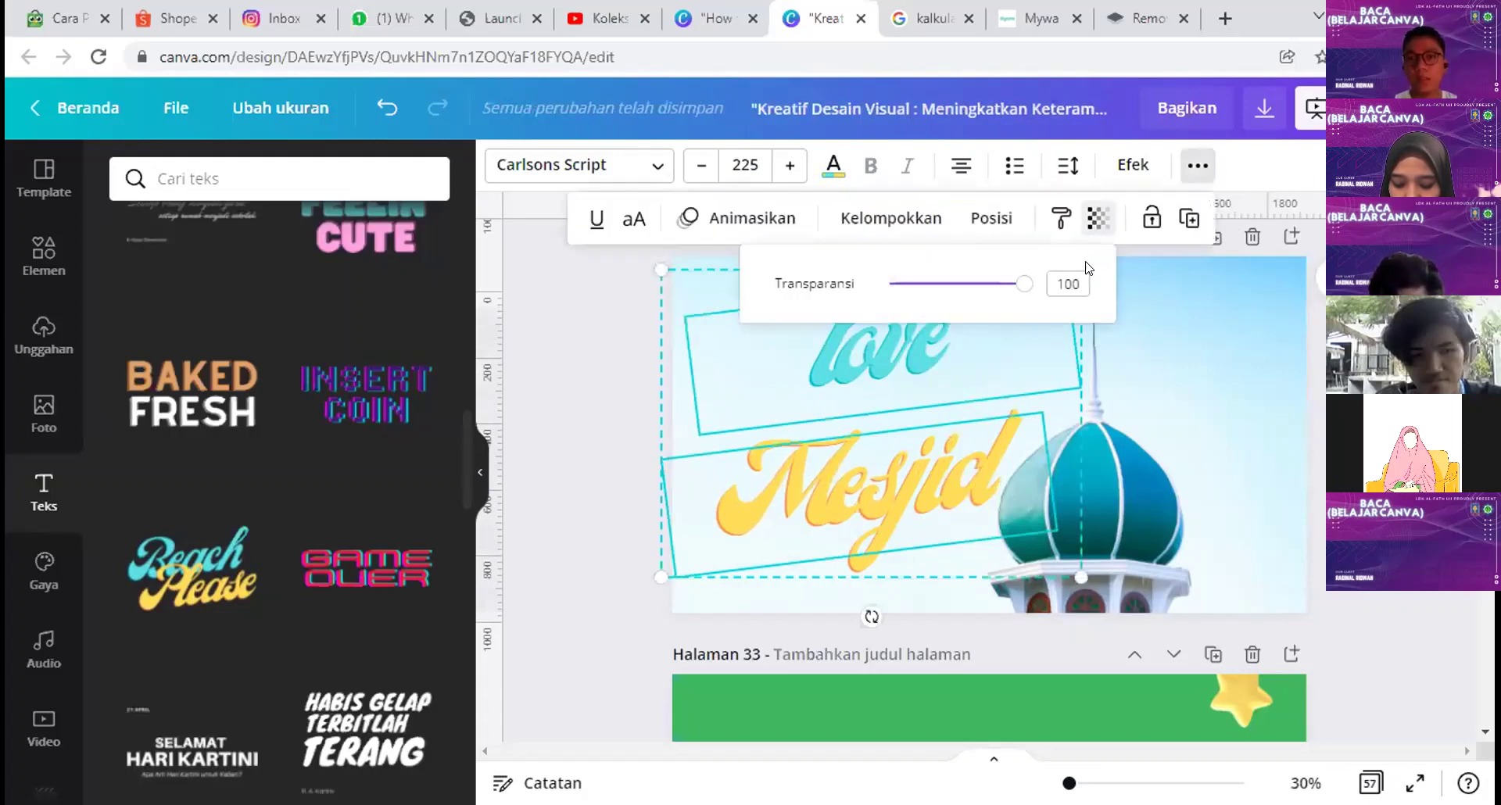
drag(1030, 287, 982, 287)
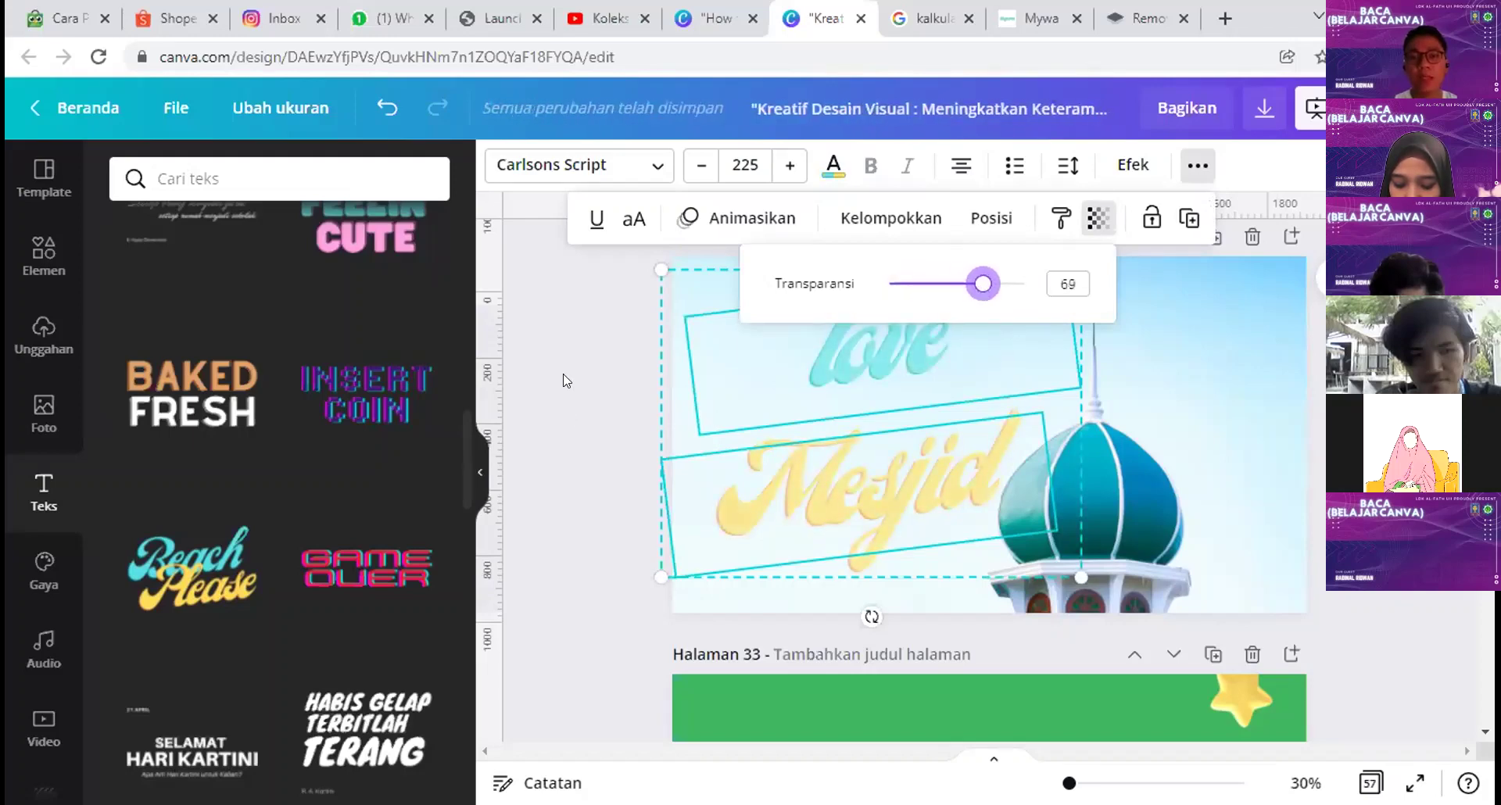
click(659, 505)
Step: Shift 'Mesjid' and 'love' slightly right and down over the dome, then deselect
click(580, 534)
drag(814, 520, 868, 519)
drag(859, 346, 891, 393)
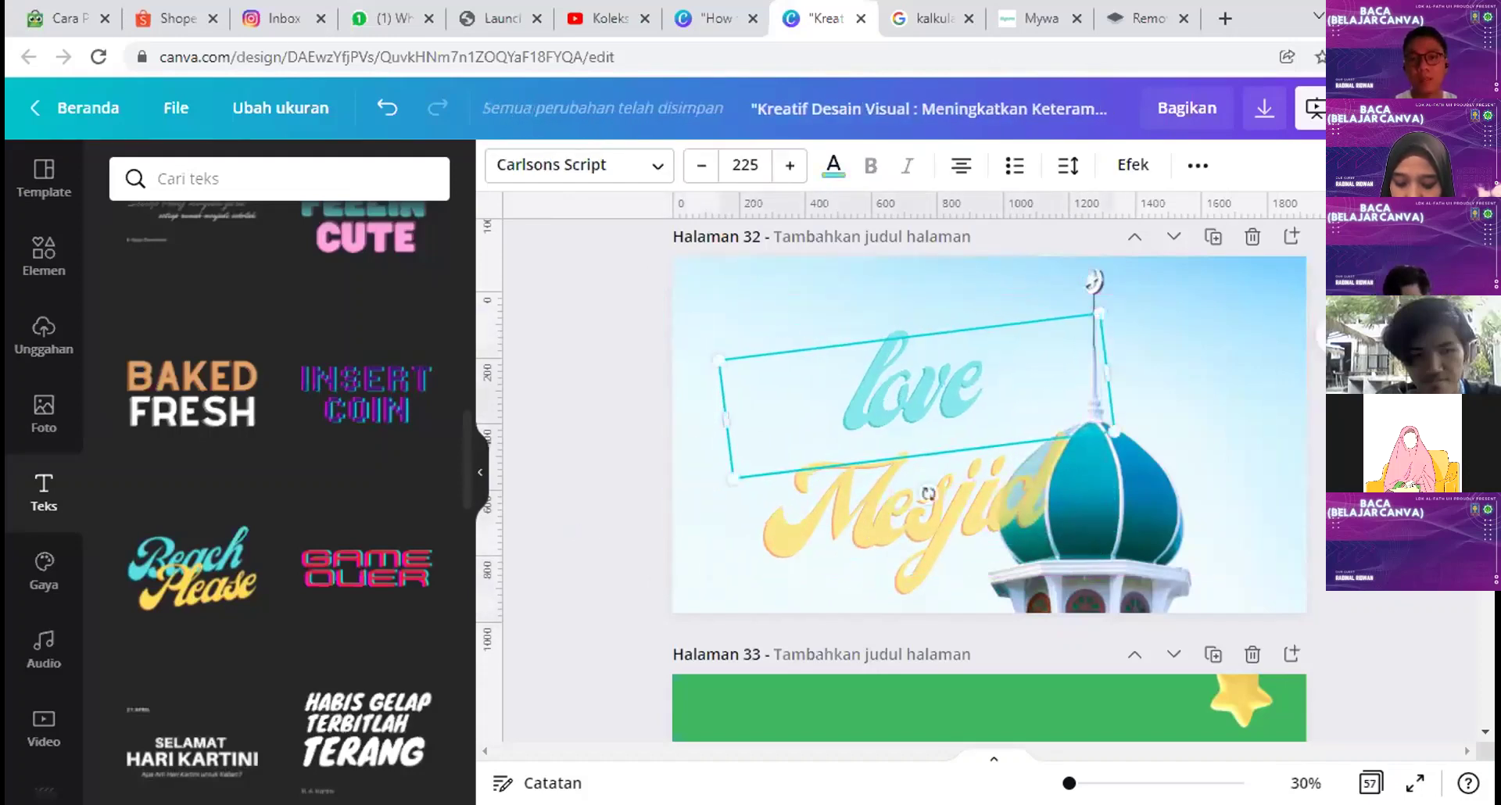
key(Escape)
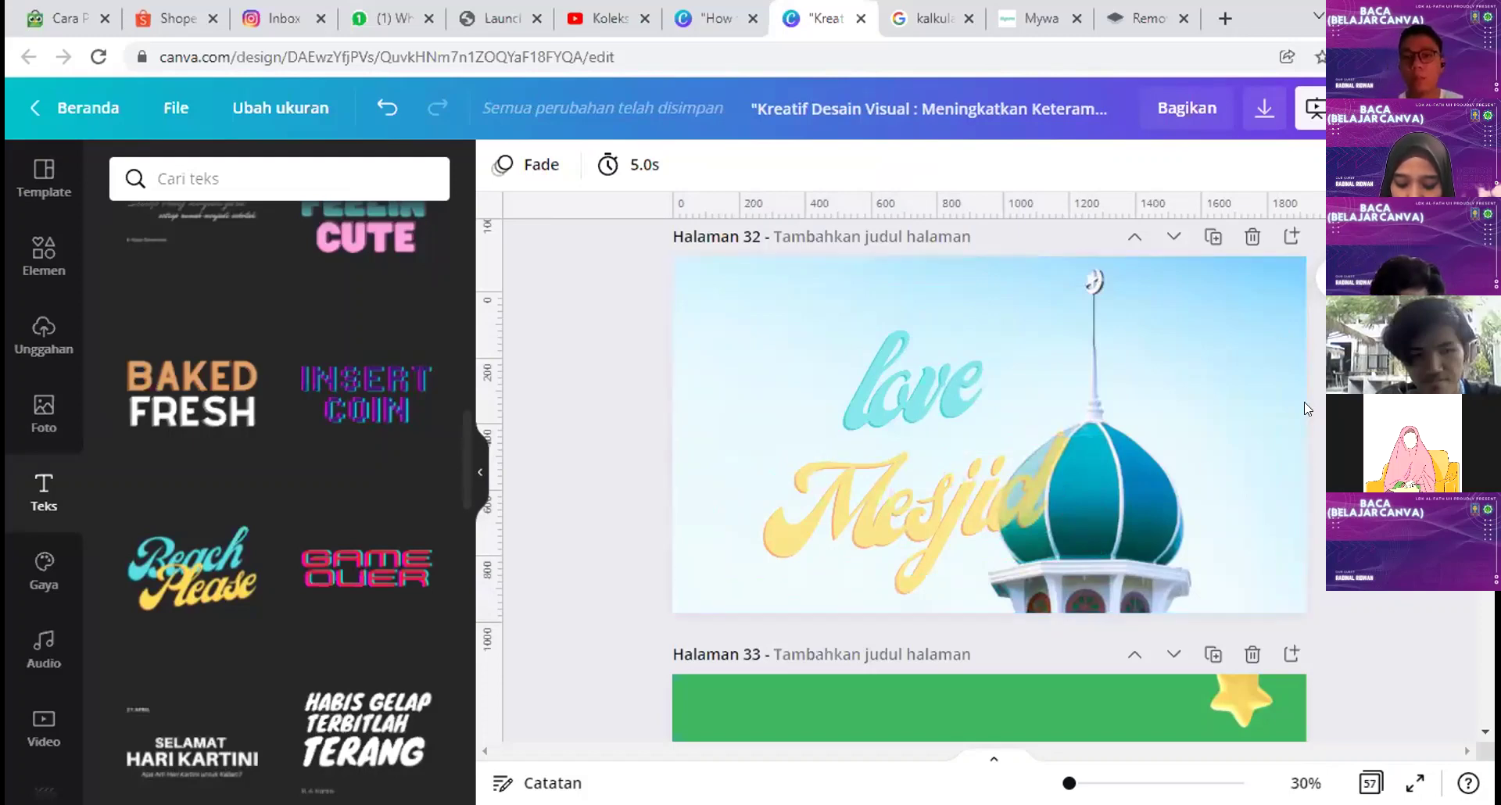
Step: Present full screen, advance to slide 34 'DESAIN REAL TIME BARENG TIM', and play its demo videos
key(ctrl+alt+p)
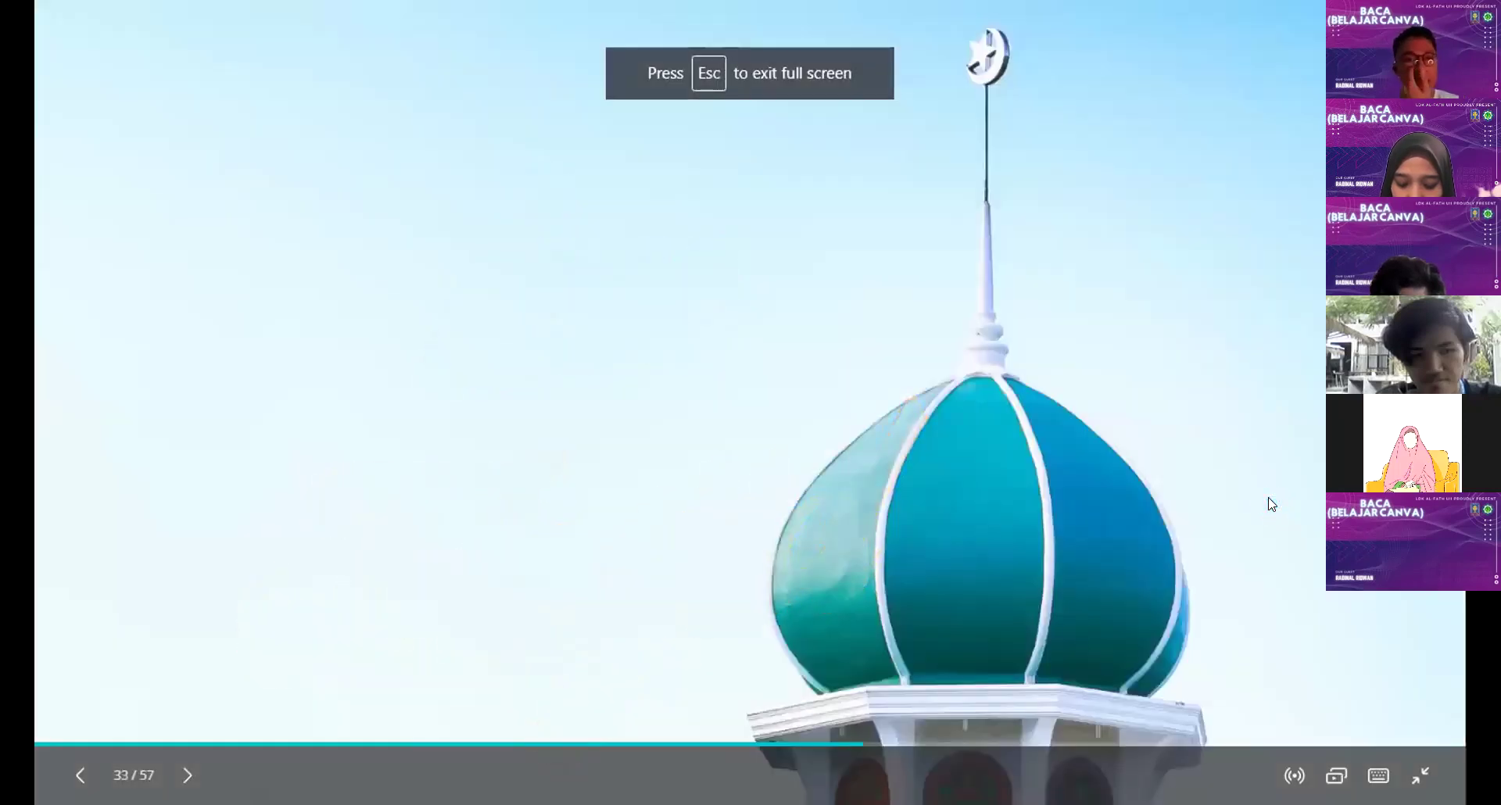
key(Right)
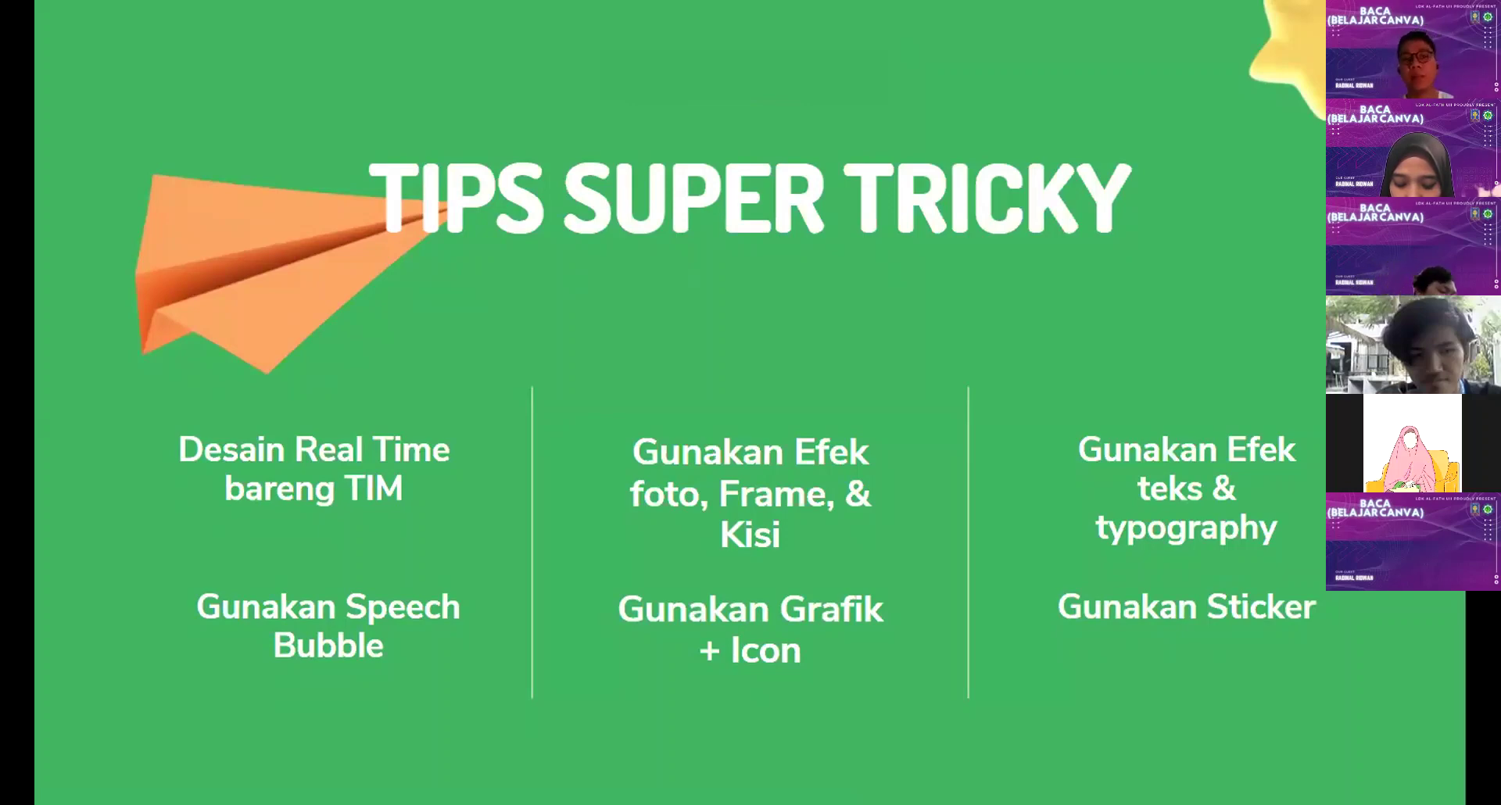
key(Right)
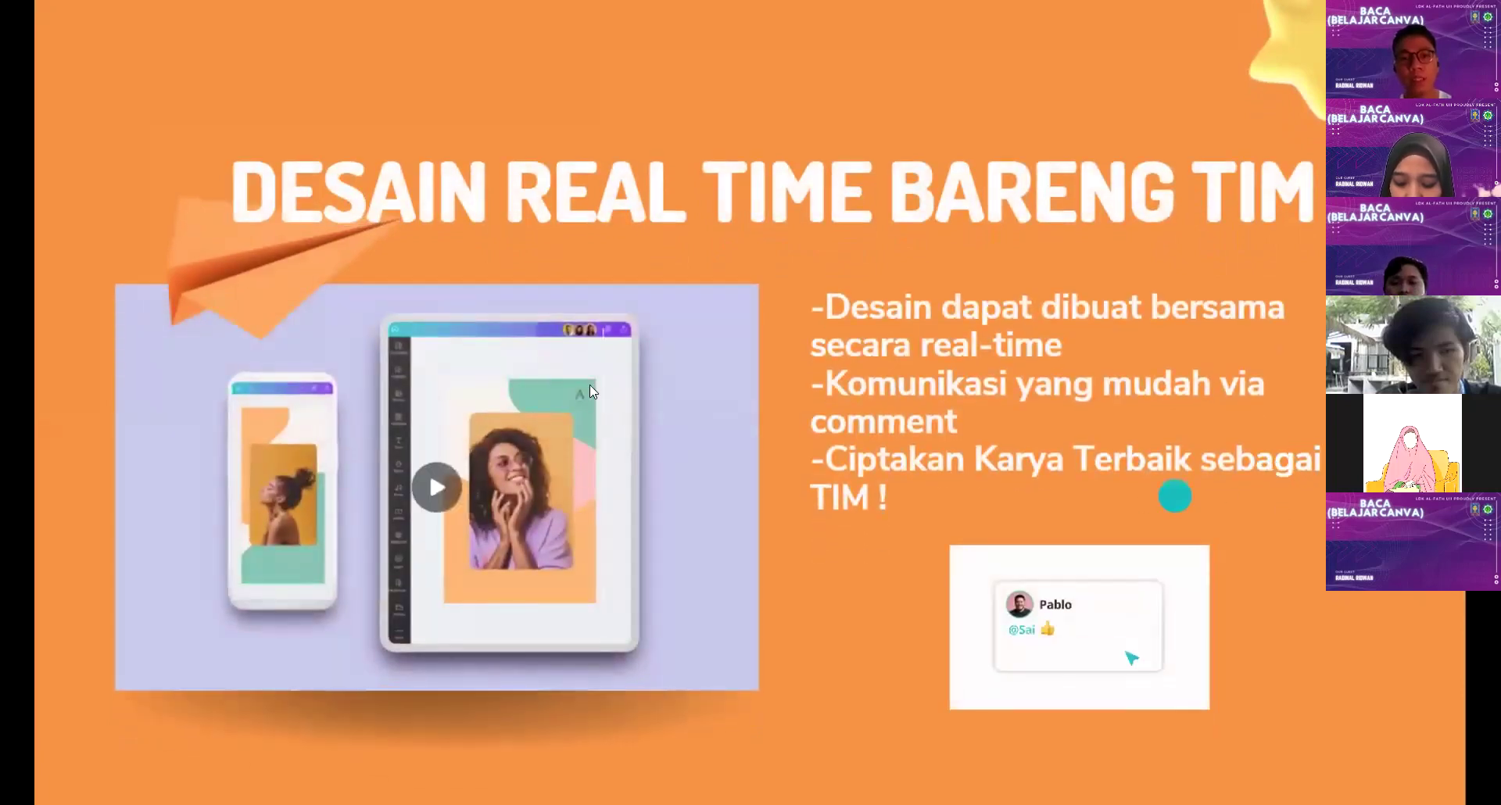
click(432, 500)
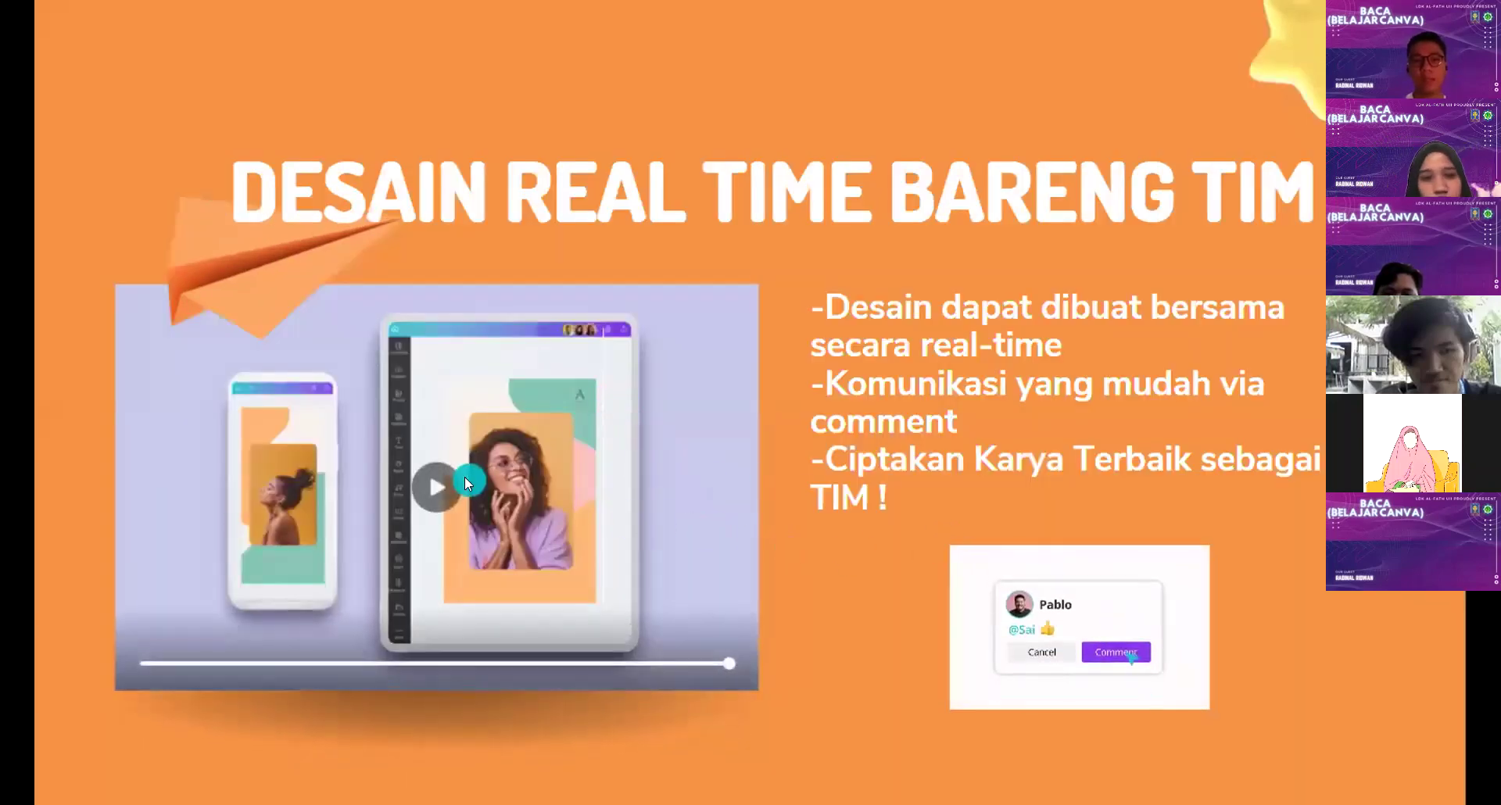
click(465, 477)
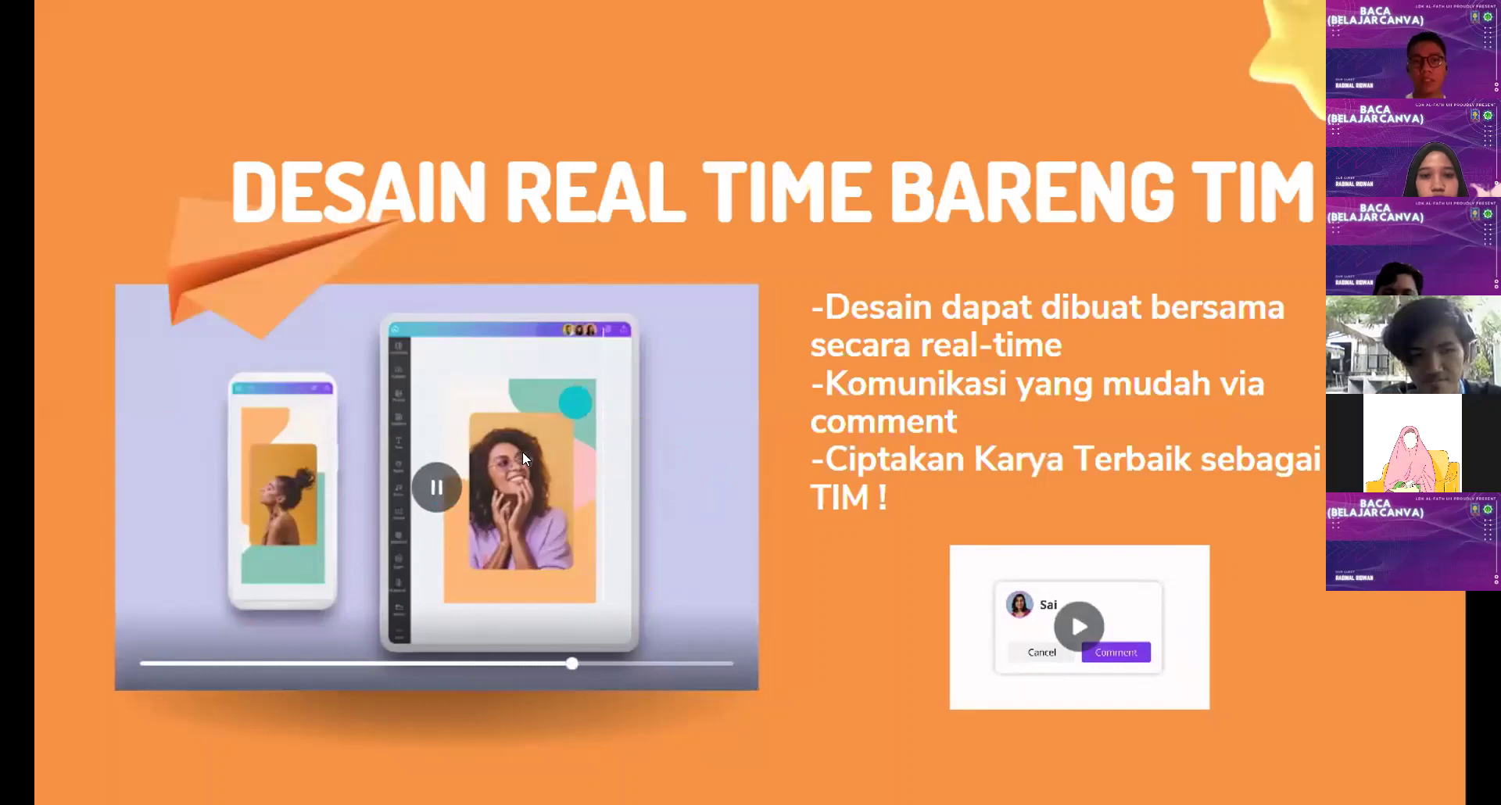
click(1079, 625)
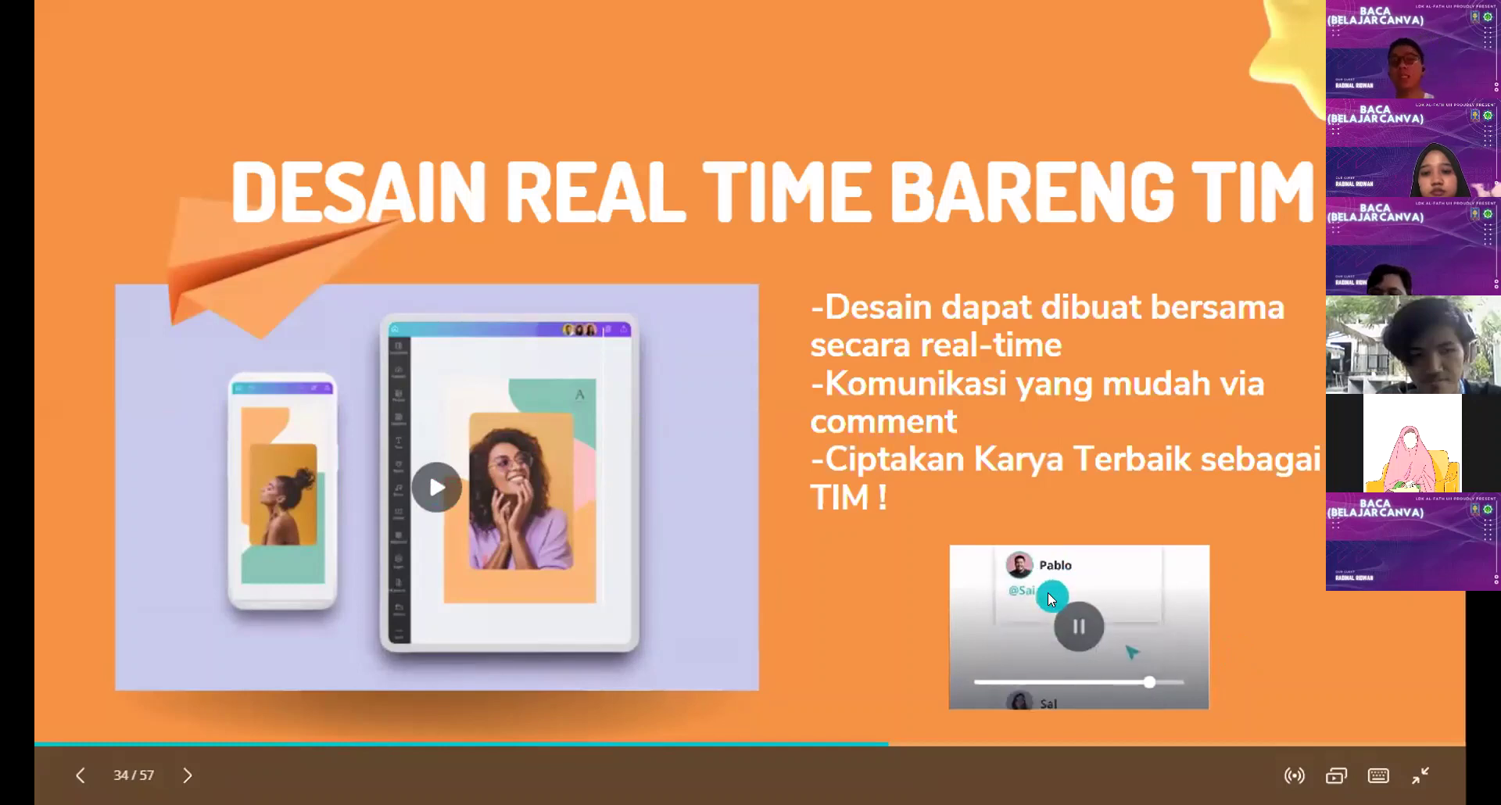
Step: Leave the slideshow and post a page 34 comment tagging a teammate with 'tambahkan'
click(1420, 776)
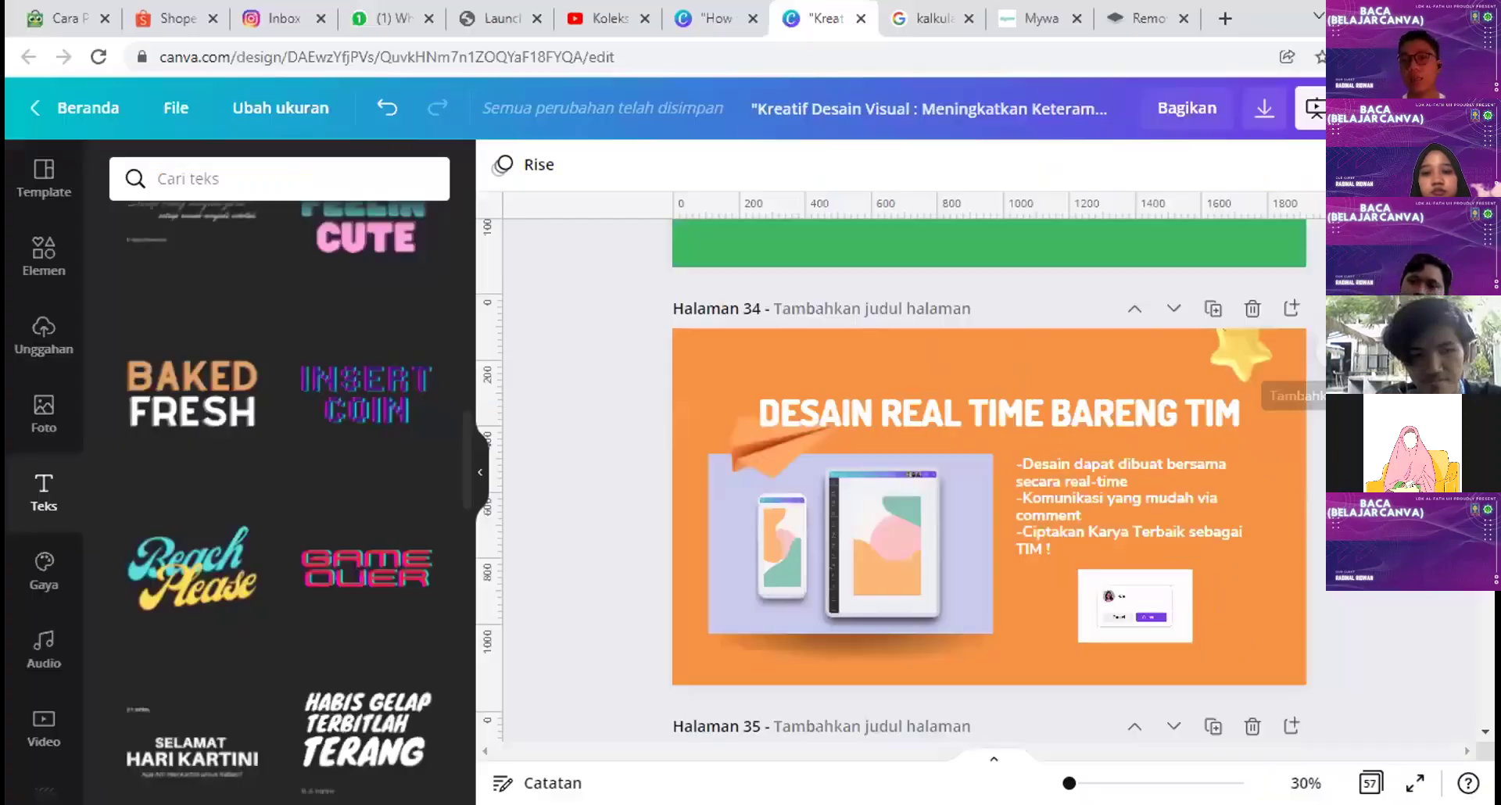
click(1308, 394)
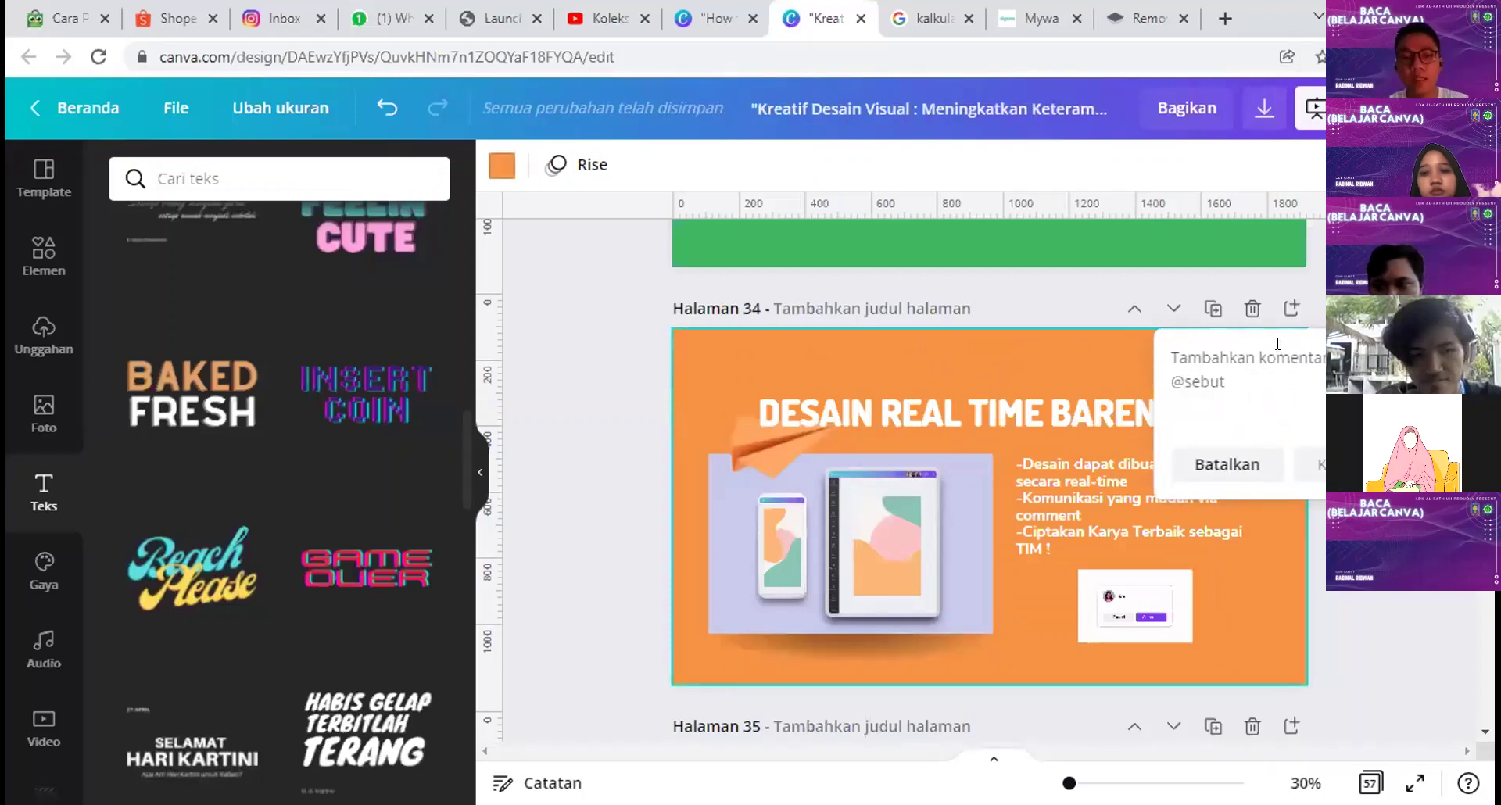
text(@dina)
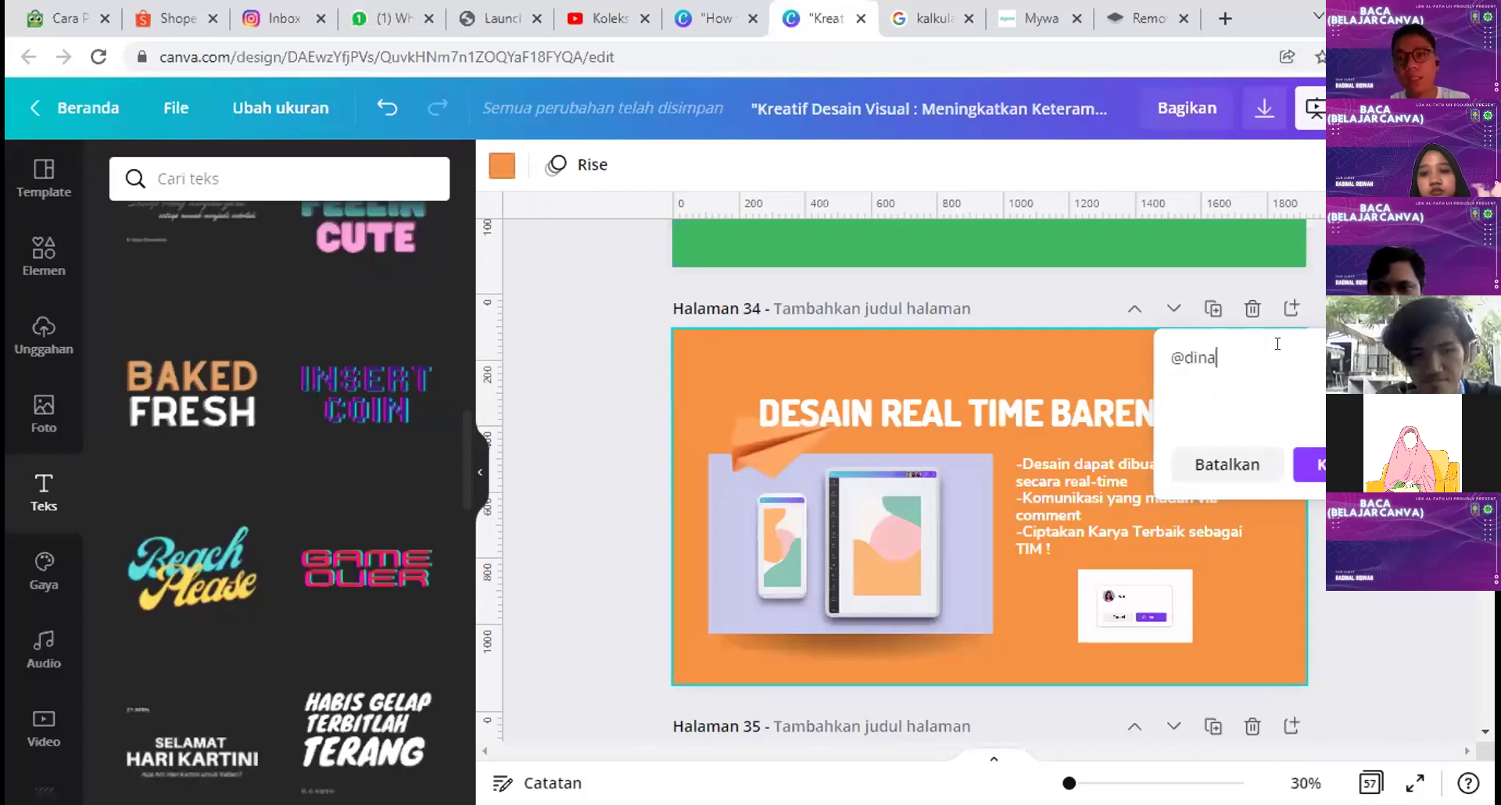
text(l tambahkan ba)
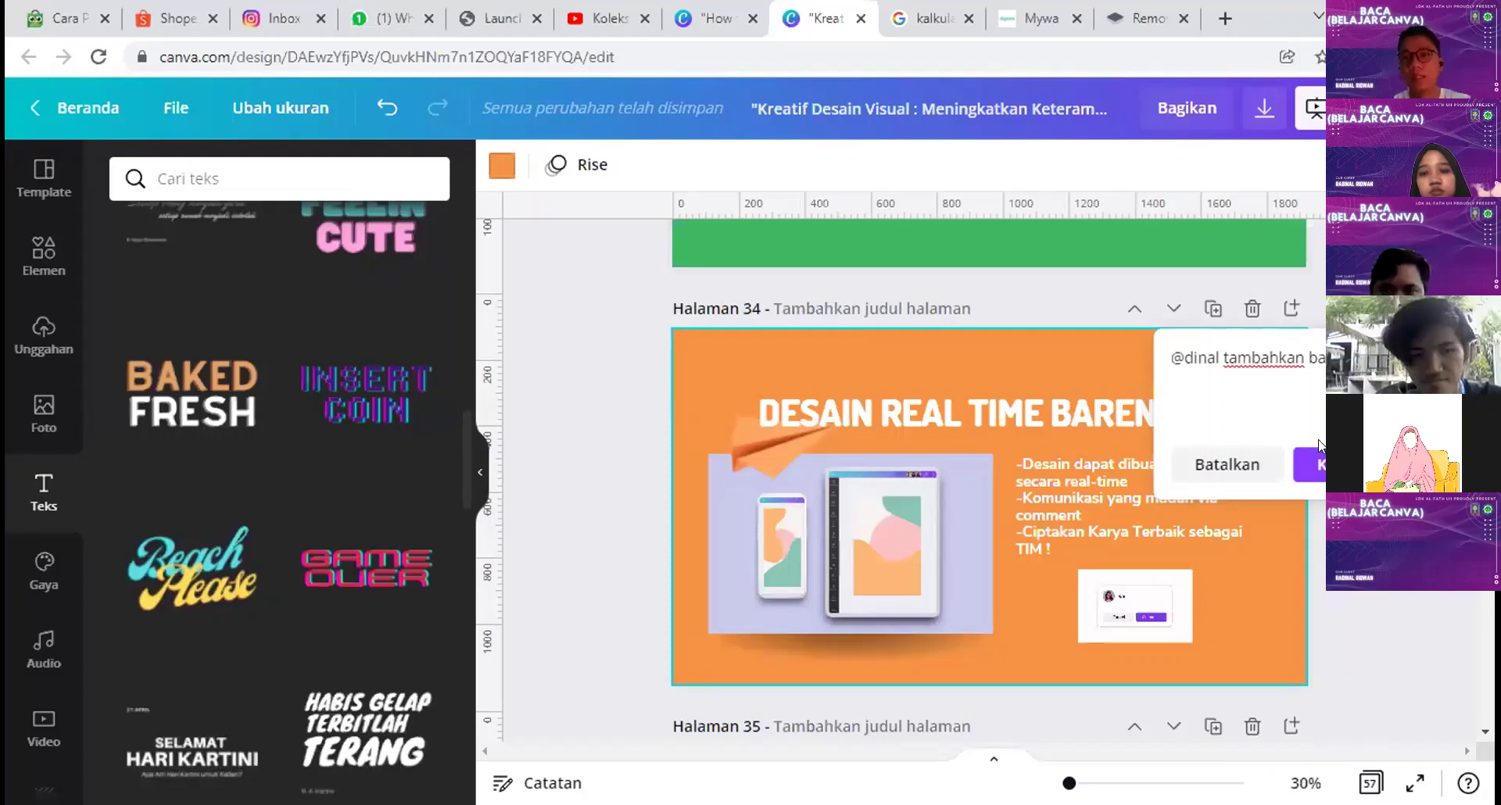
text(@)
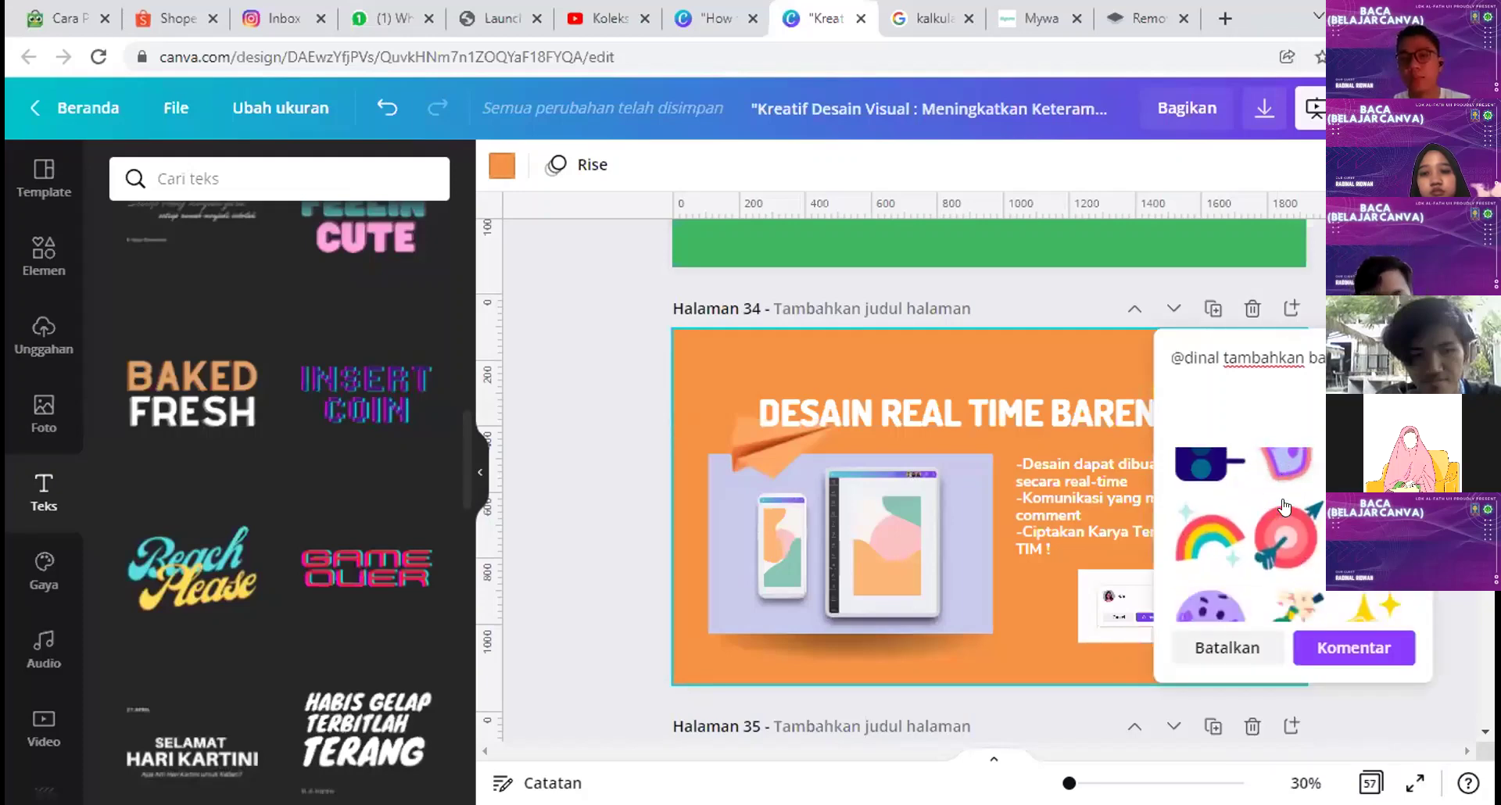
click(1352, 647)
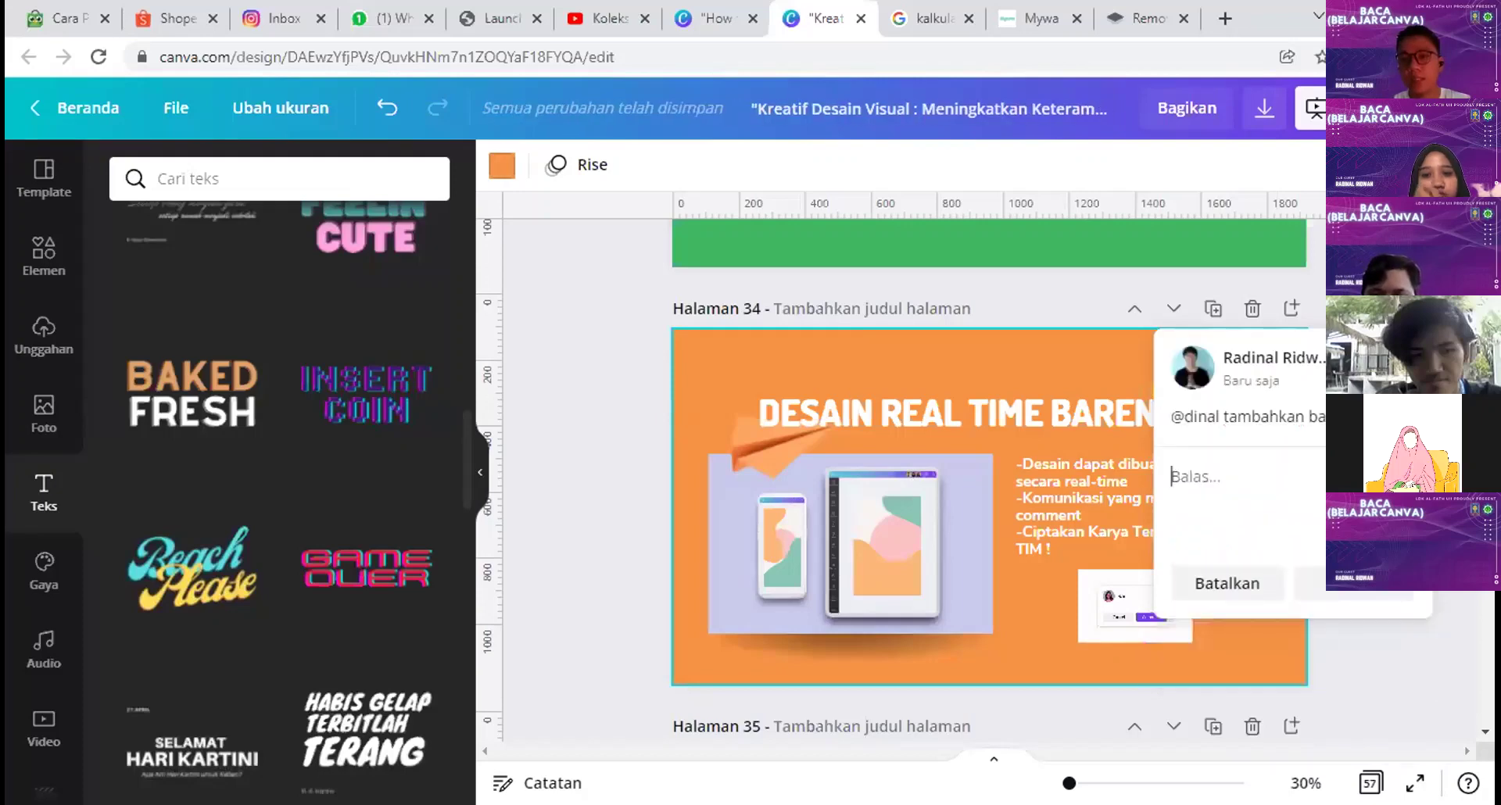
key(Escape)
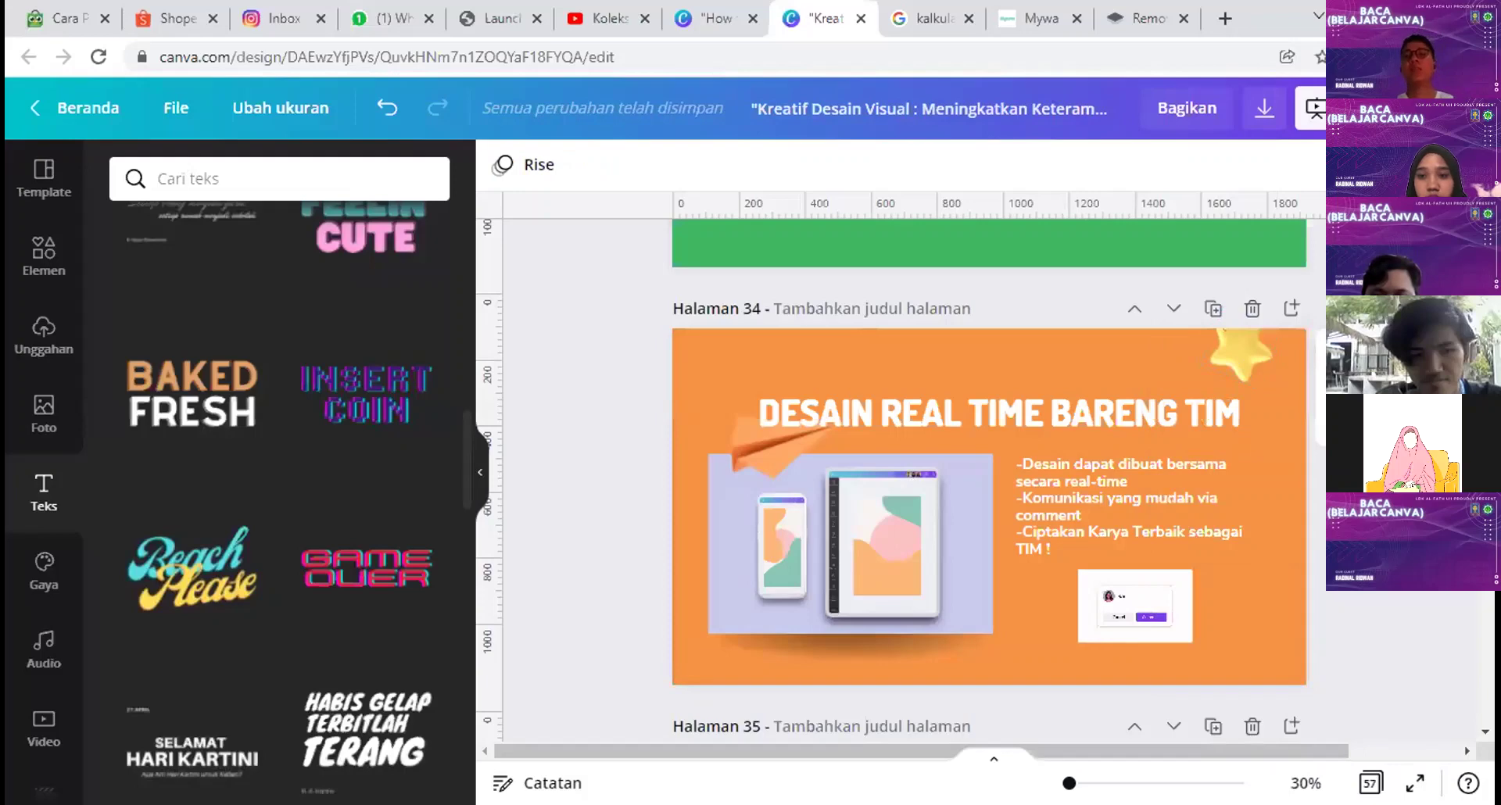
scroll(1295, 685, down, 14)
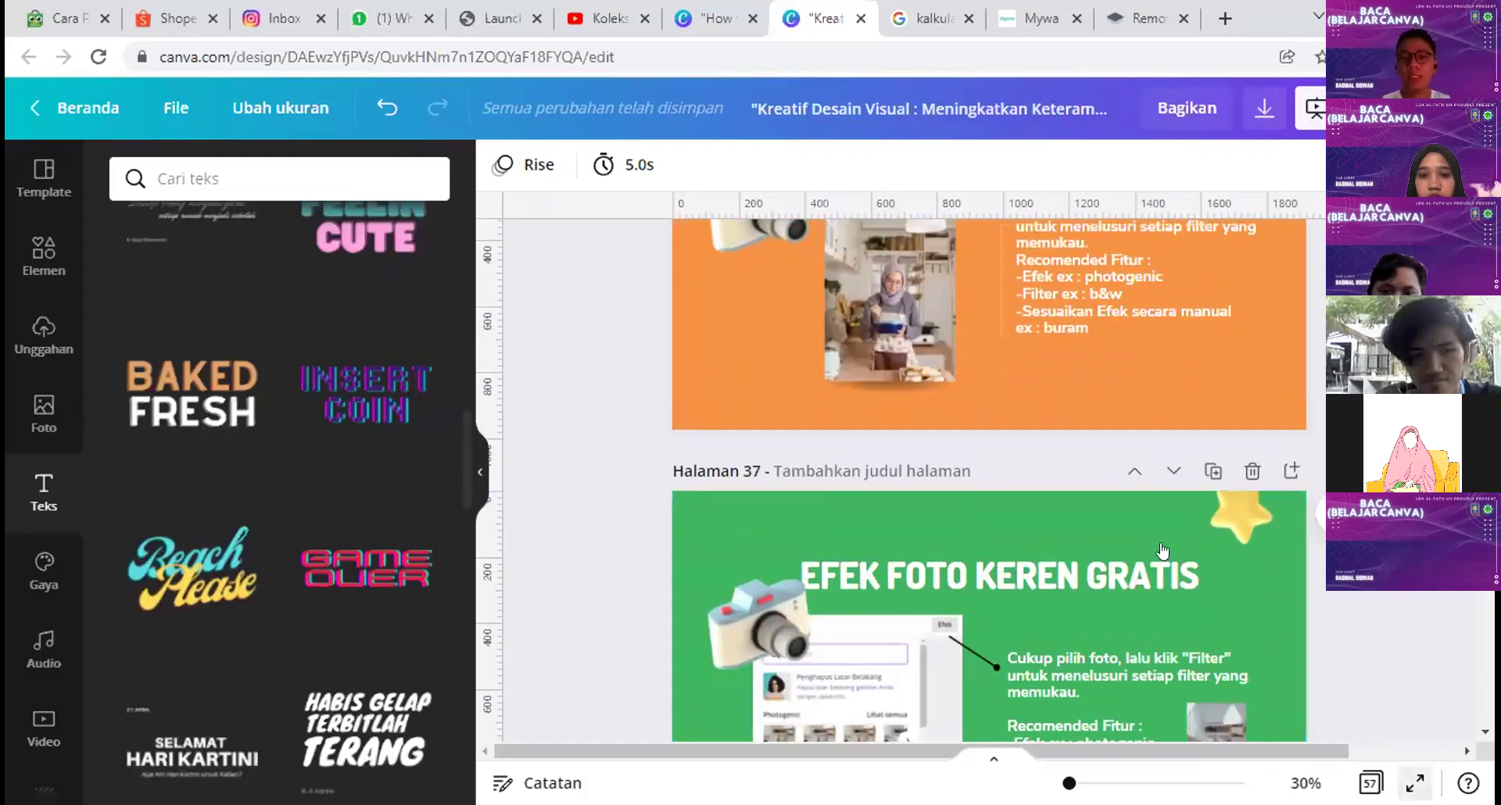
Step: Preview the slides full screen, then return to the editor
key(ctrl+alt+p)
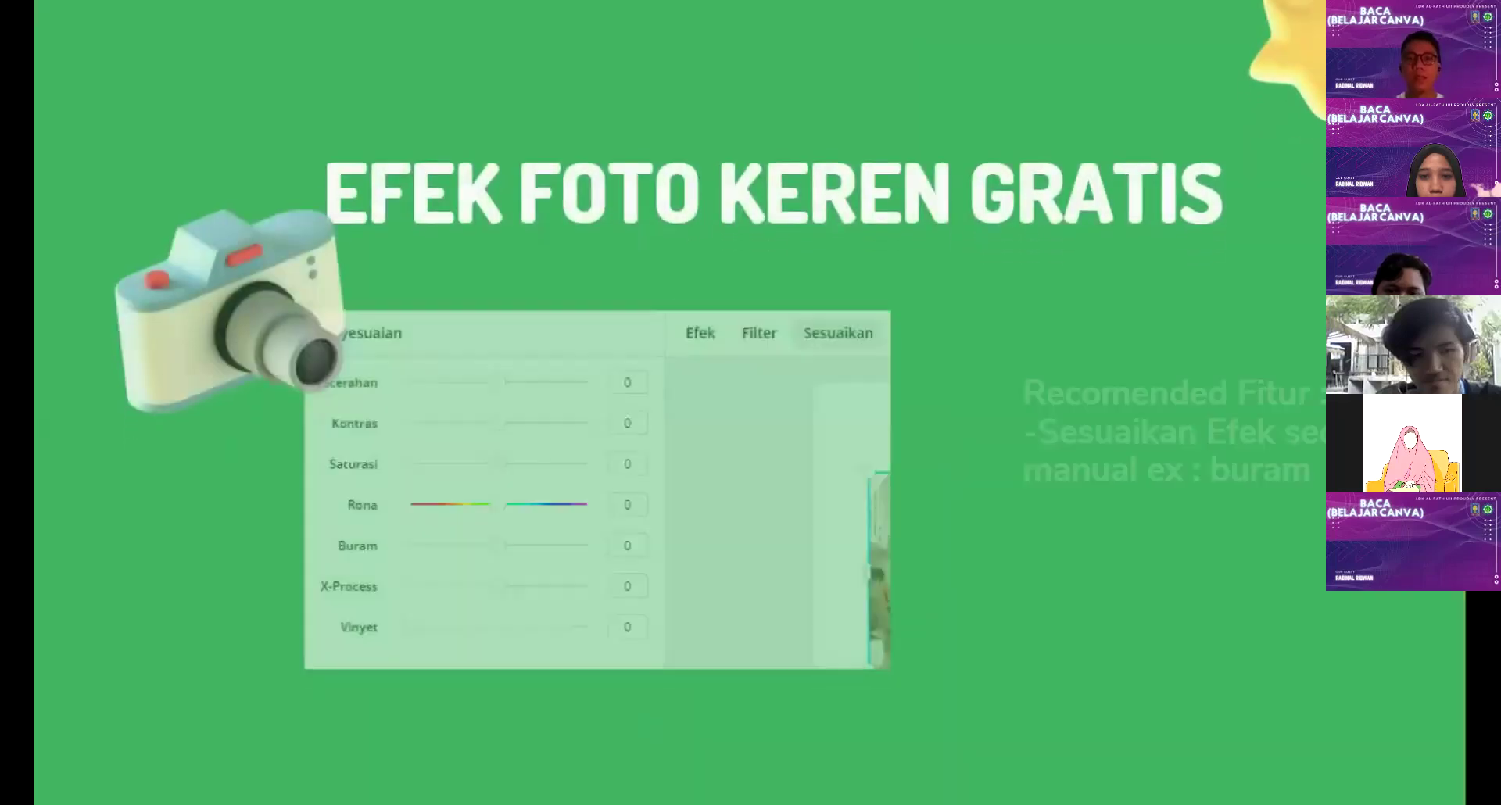
mouse_move(1418, 767)
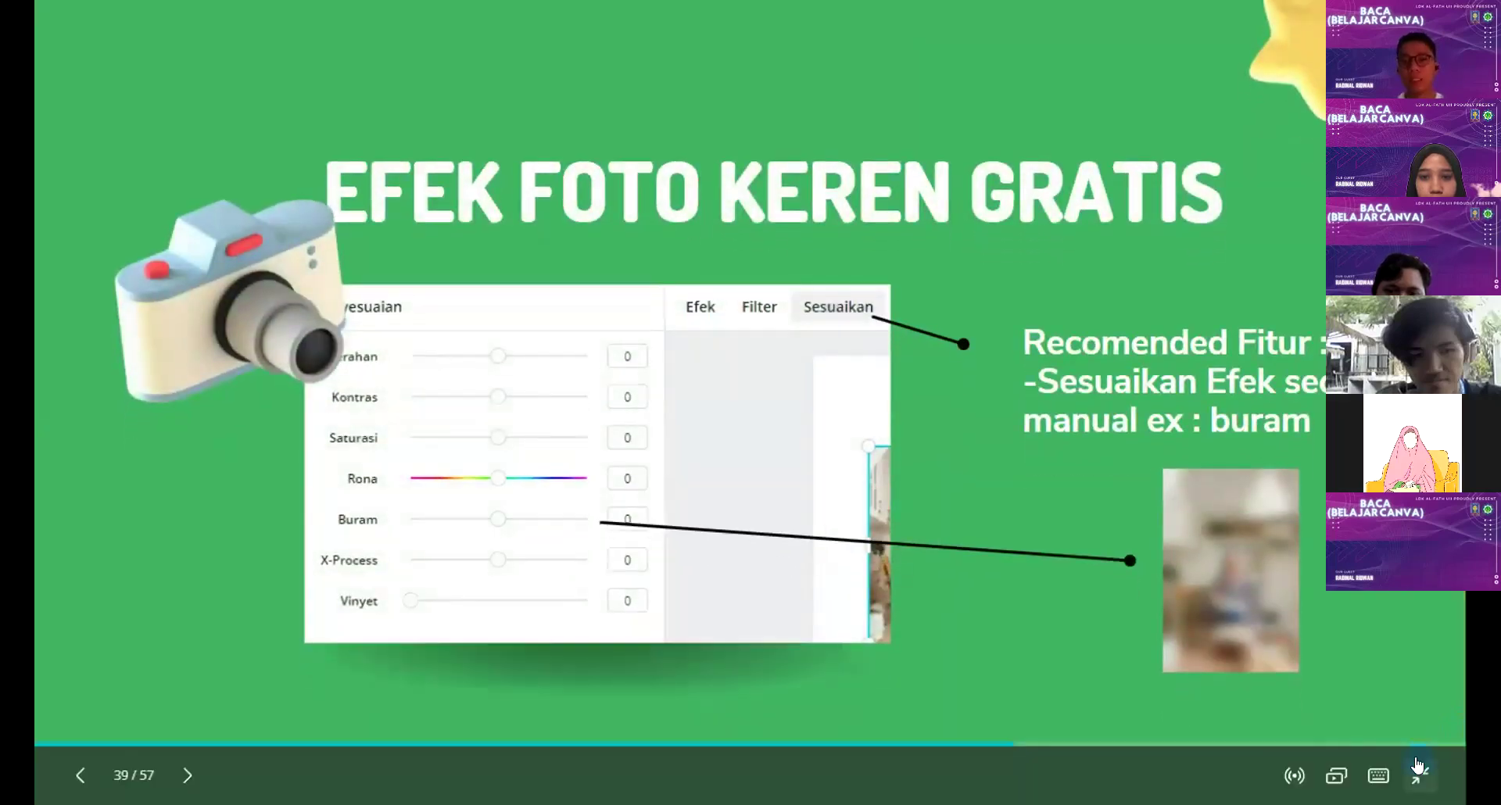
click(1418, 766)
scroll(999, 509, up, 2)
Step: Rearrange the man cutout and blurred photo side by side on page 40
drag(1036, 523, 1149, 522)
drag(820, 513, 722, 554)
drag(1042, 449, 1074, 496)
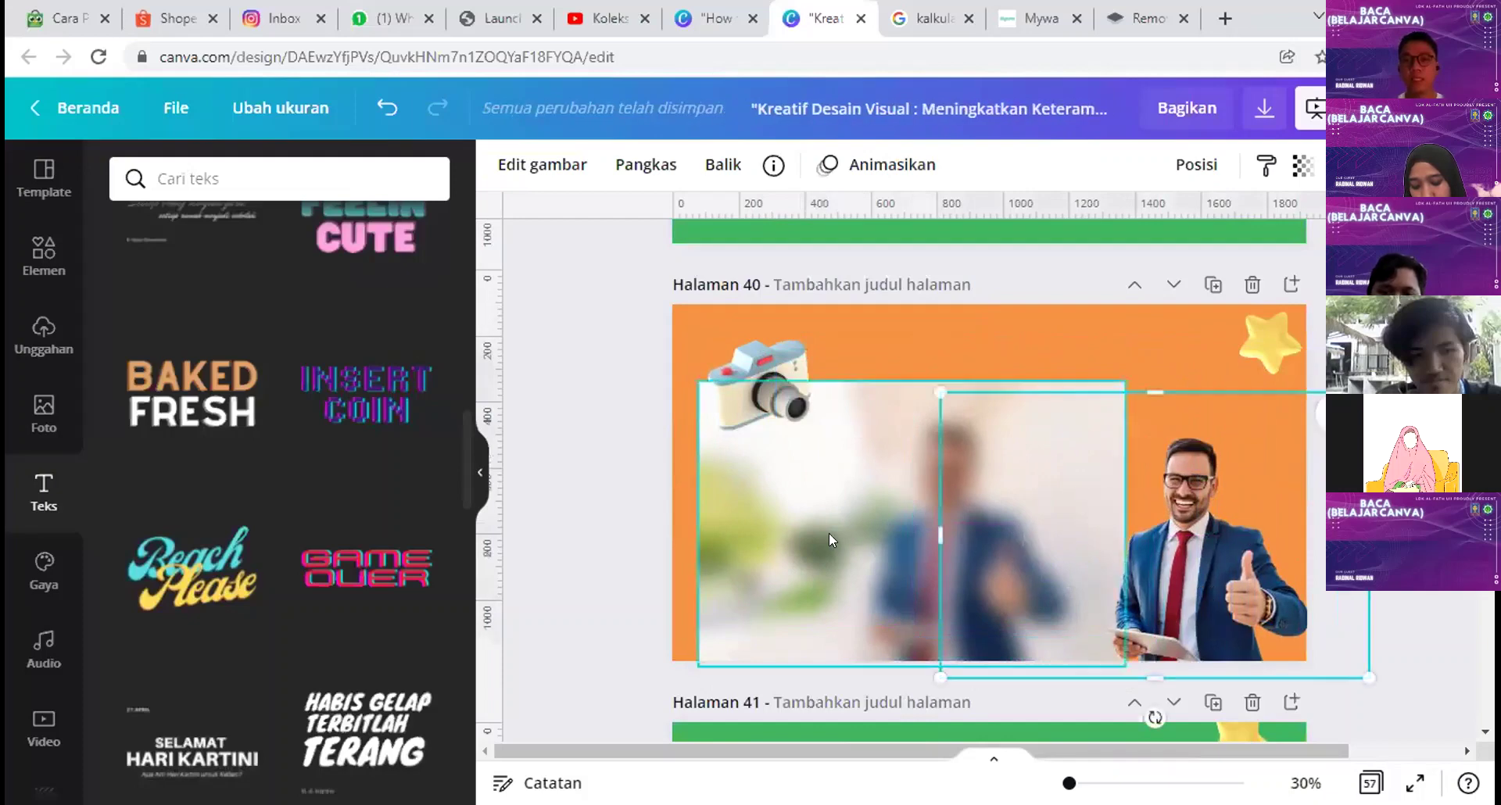
drag(849, 540, 883, 500)
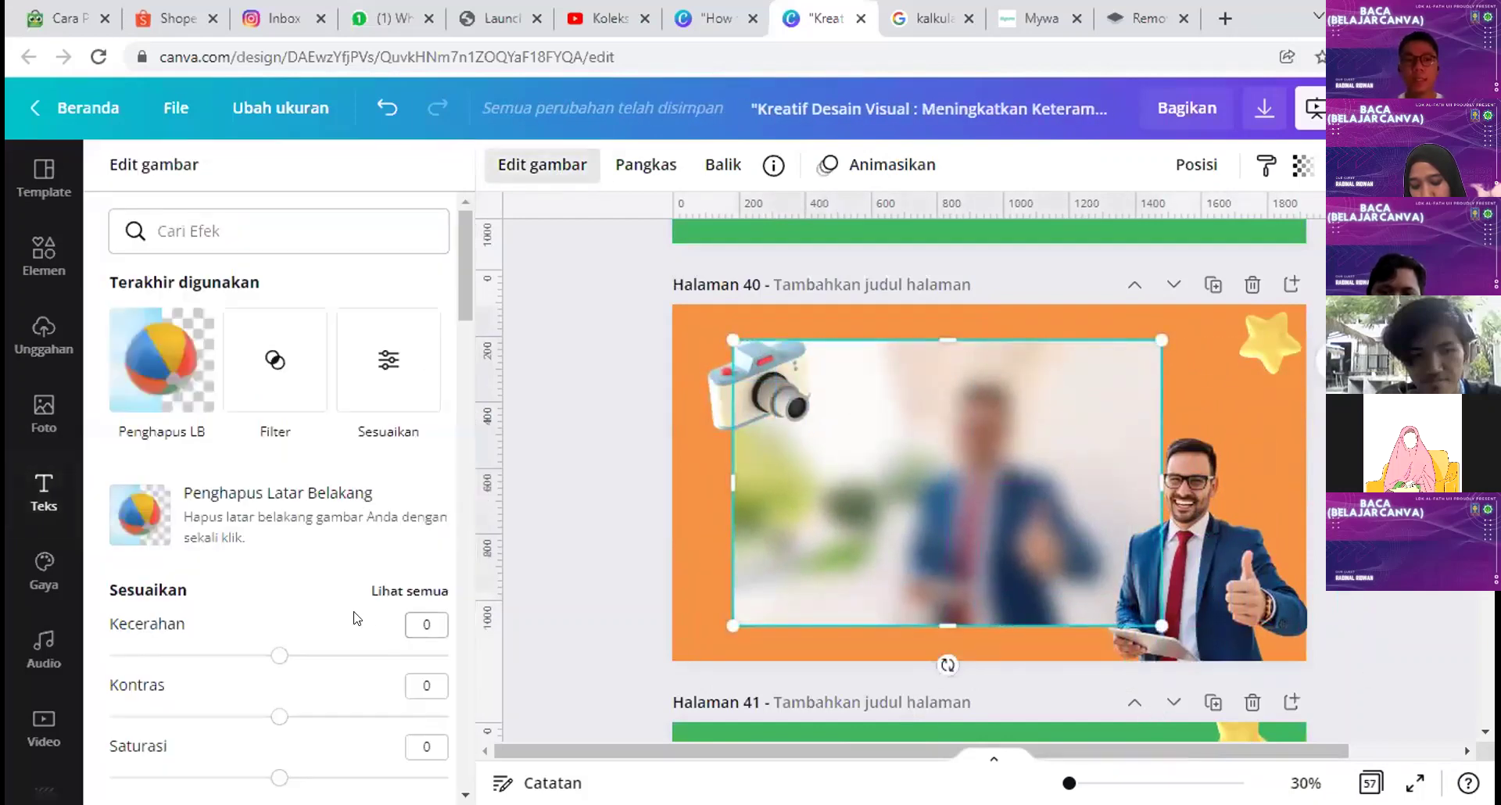
Step: Slightly reduce the photo's Buram blur and drag the man photo into the frame
click(406, 481)
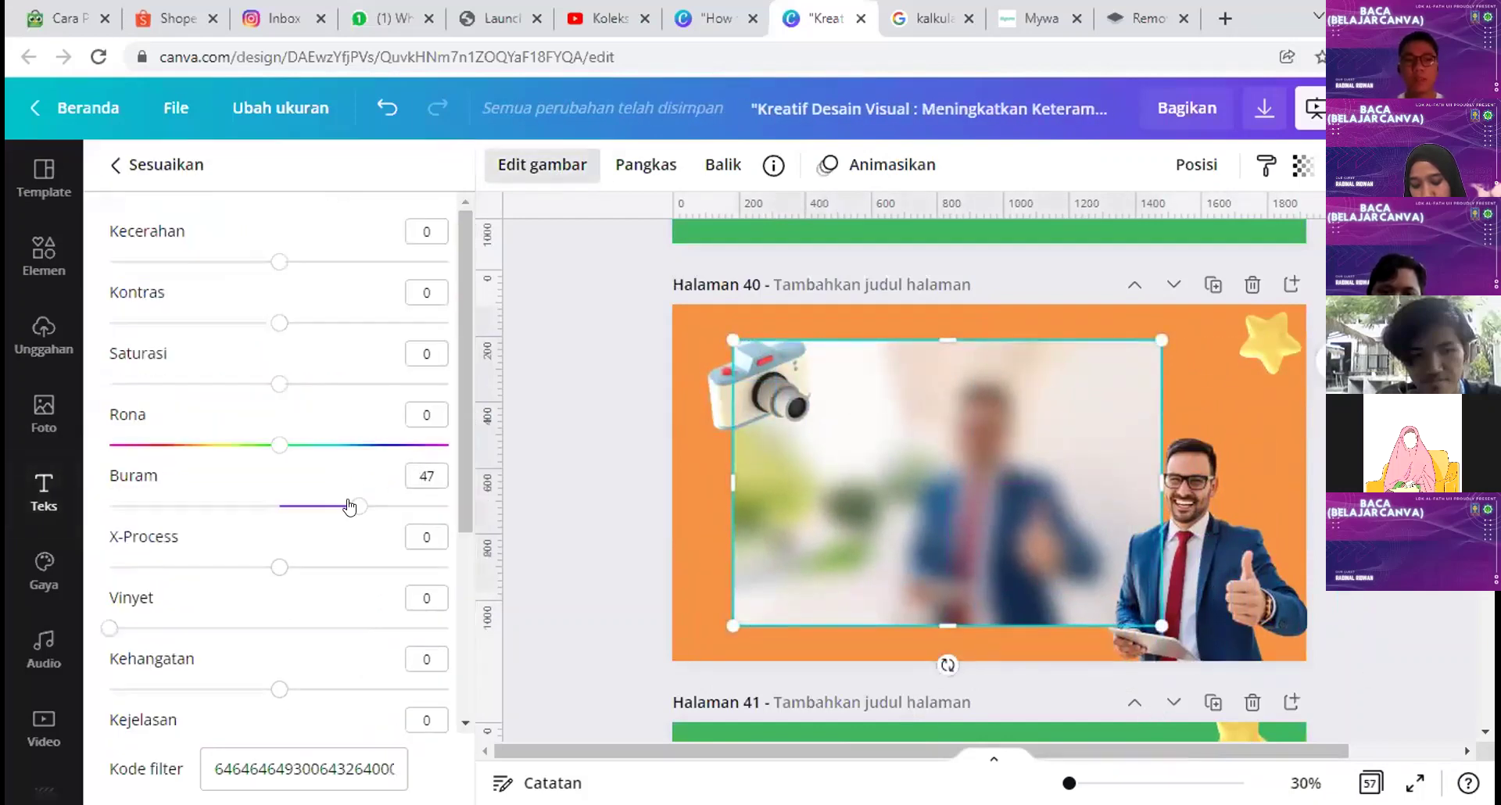
mouse_move(350, 512)
mouse_down()
mouse_move(278, 513)
mouse_move(345, 507)
mouse_up()
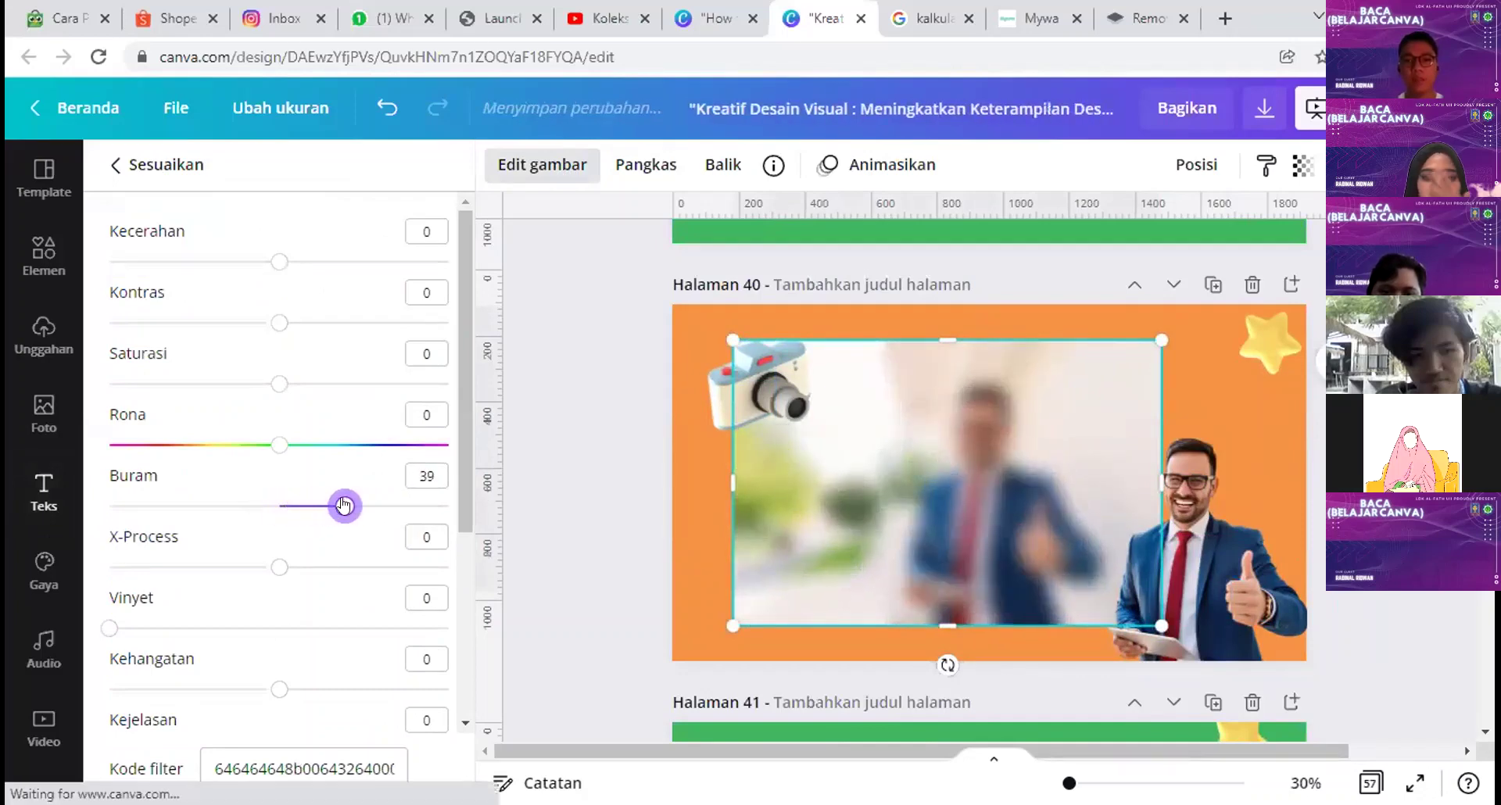
drag(1240, 582, 1037, 531)
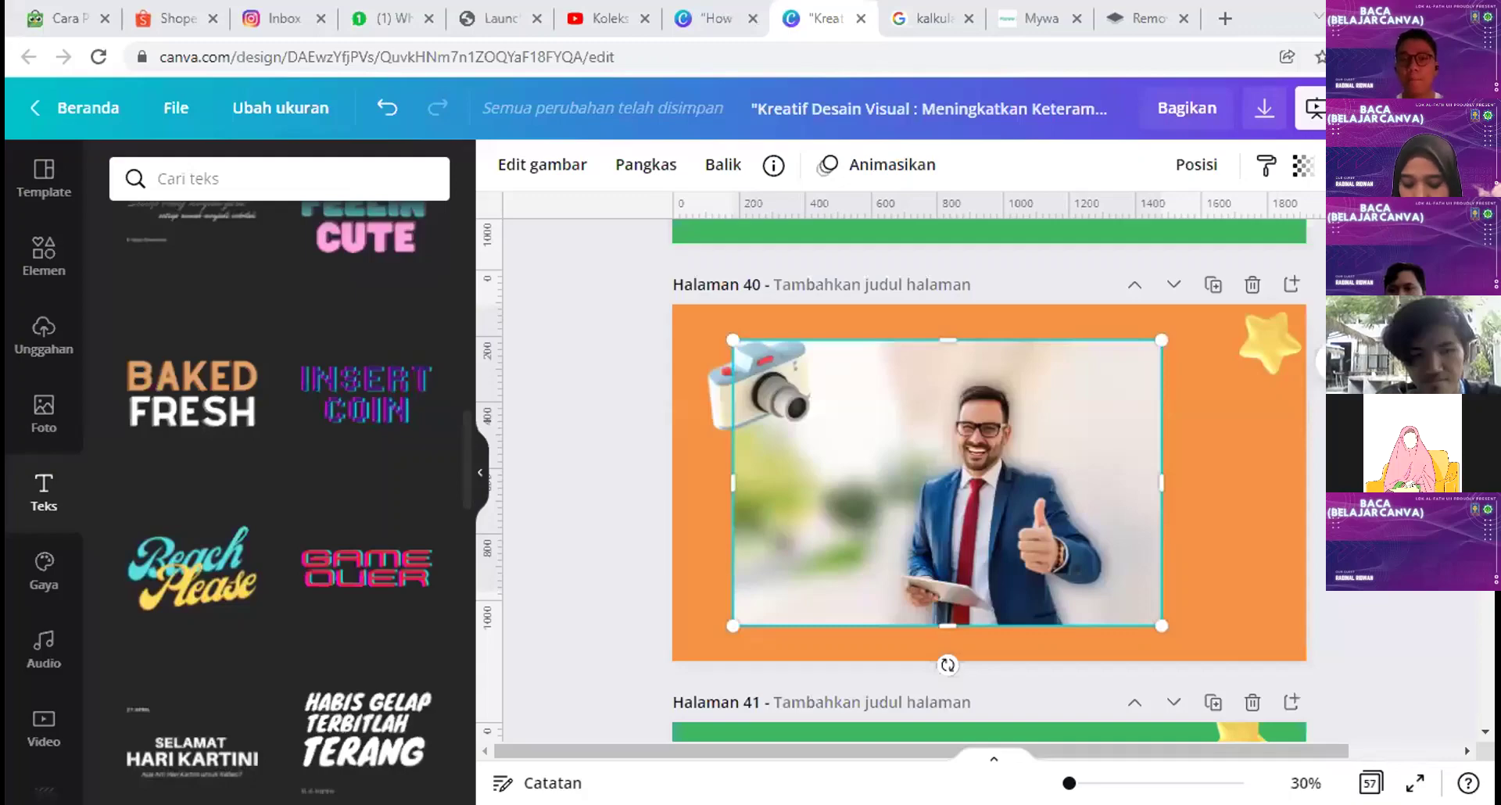
scroll(989, 477, down, 4)
scroll(989, 477, down, 5)
scroll(989, 477, down, 10)
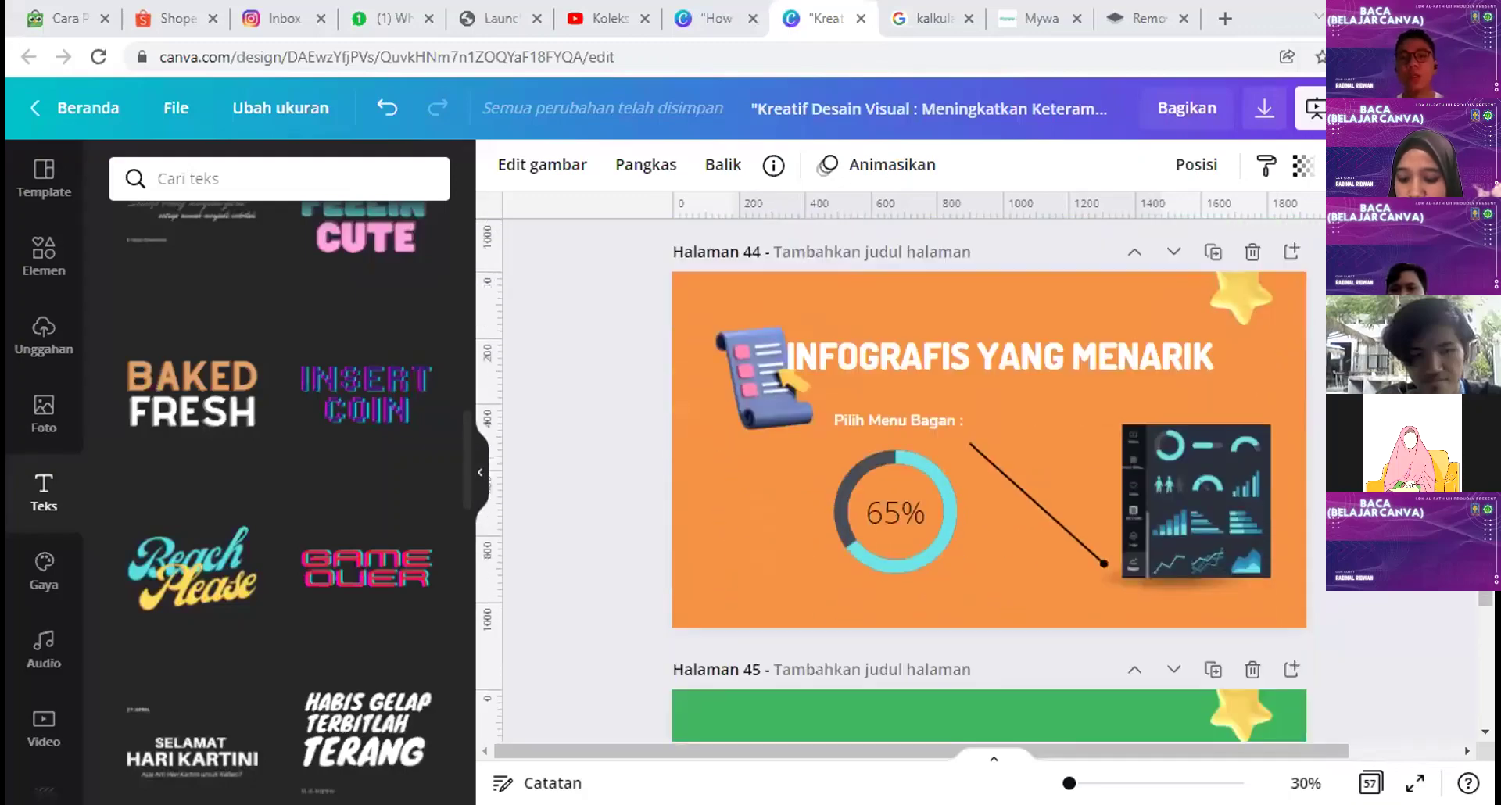
scroll(989, 477, down, 4)
scroll(989, 477, down, 4)
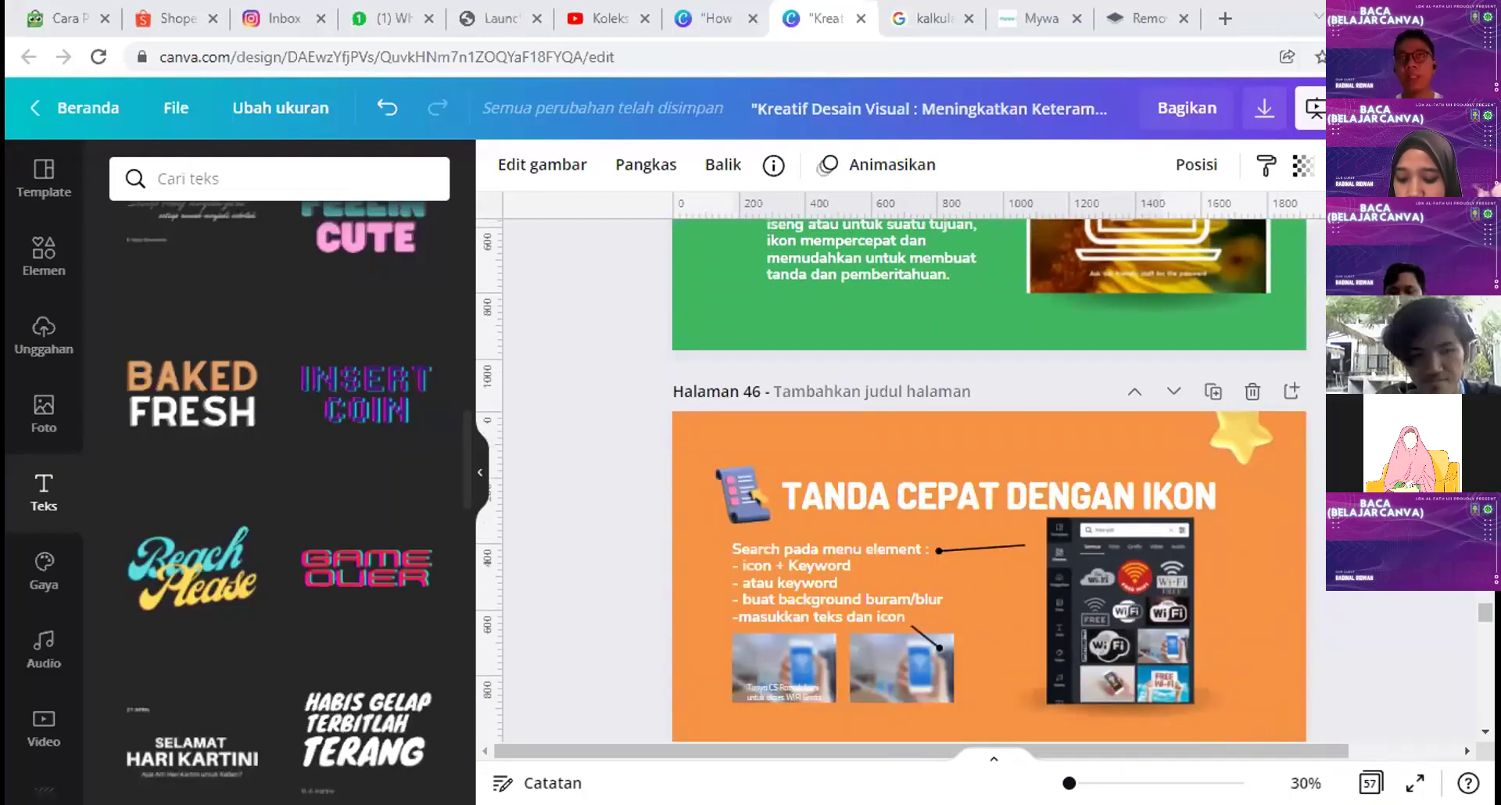
Step: Scroll down past page 46 until page 54's palette tips are on screen
scroll(989, 477, down, 14)
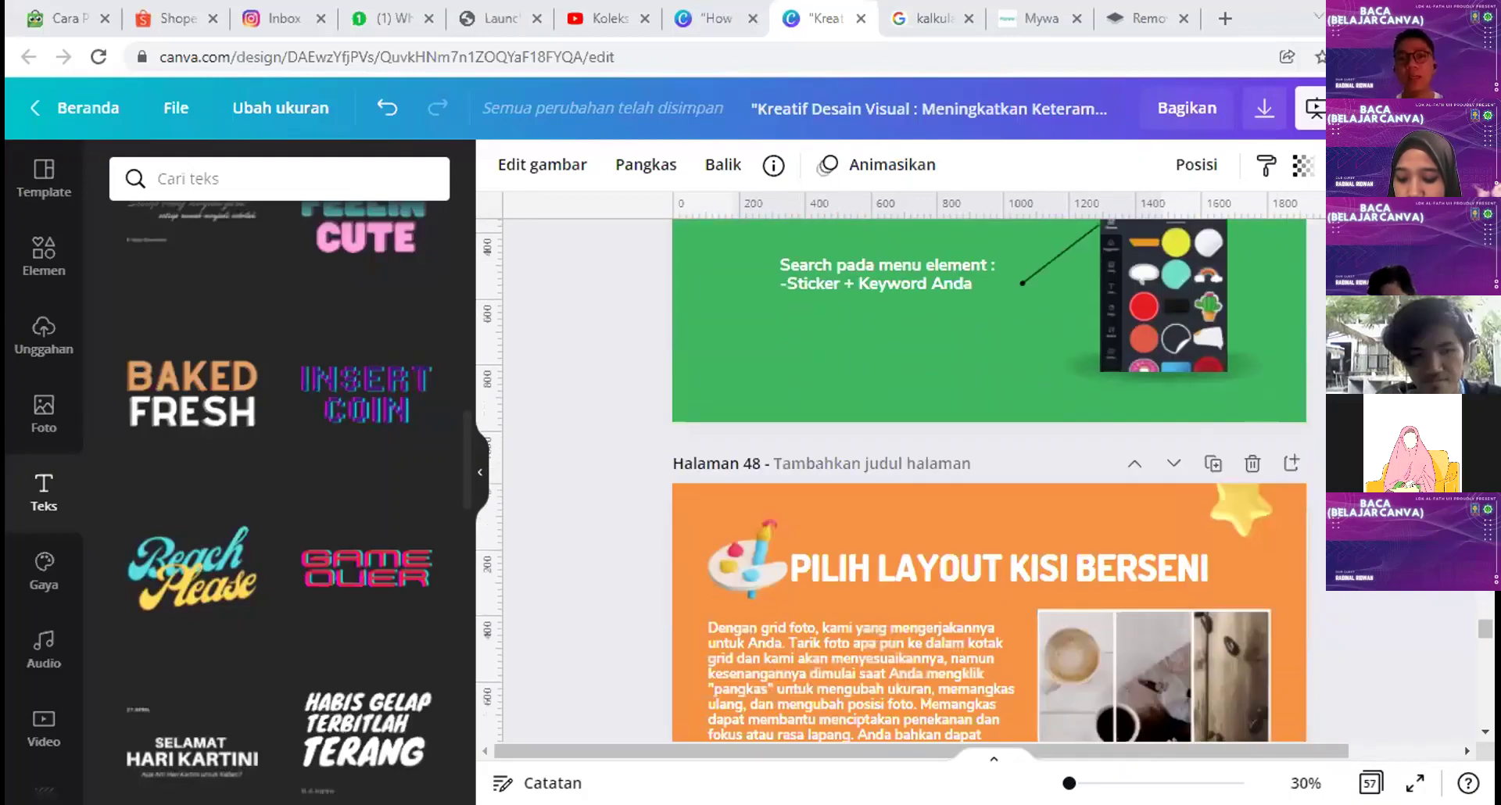
scroll(989, 477, down, 15)
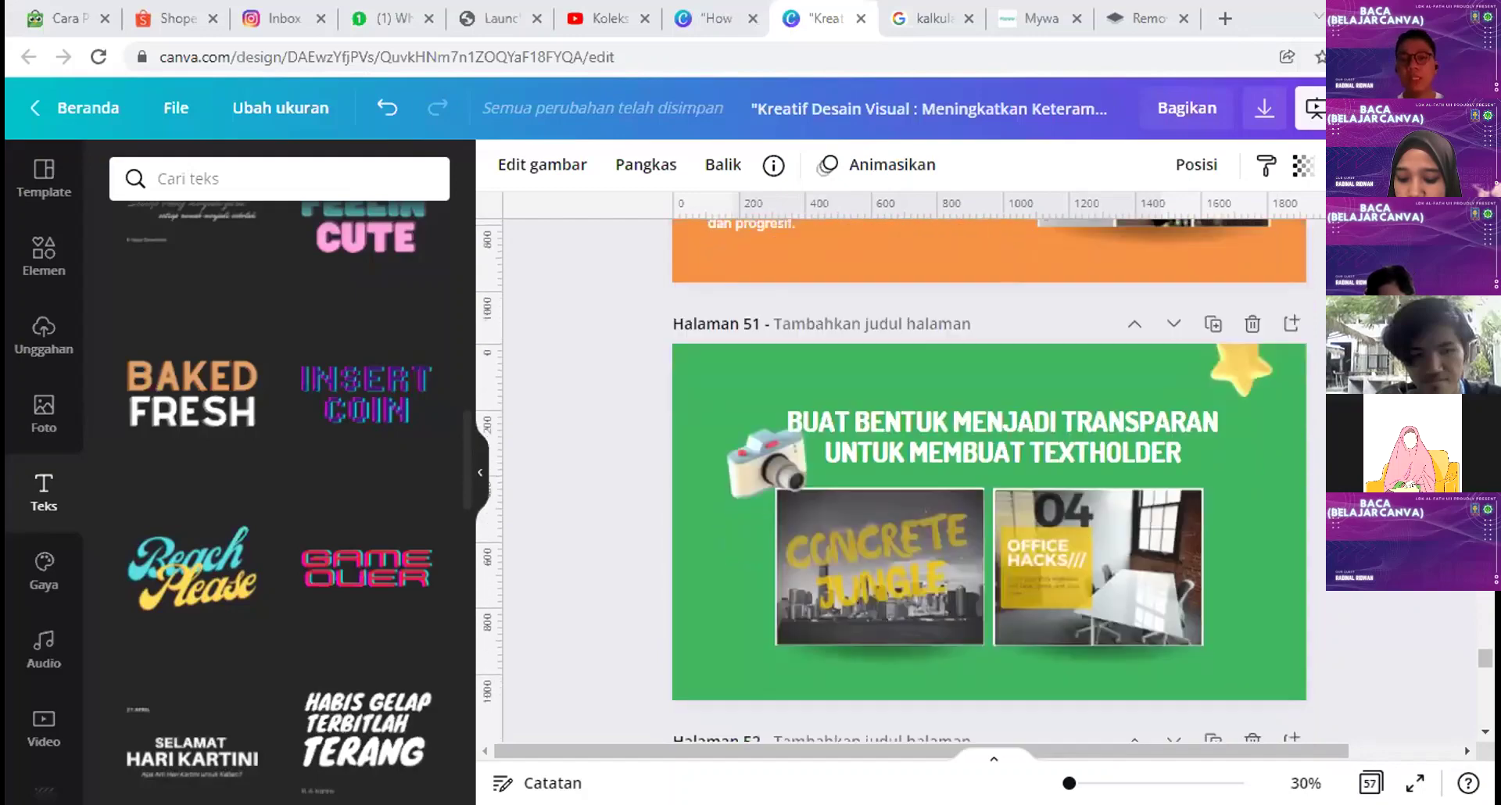
scroll(1017, 464, down, 7)
scroll(1018, 464, up, 3)
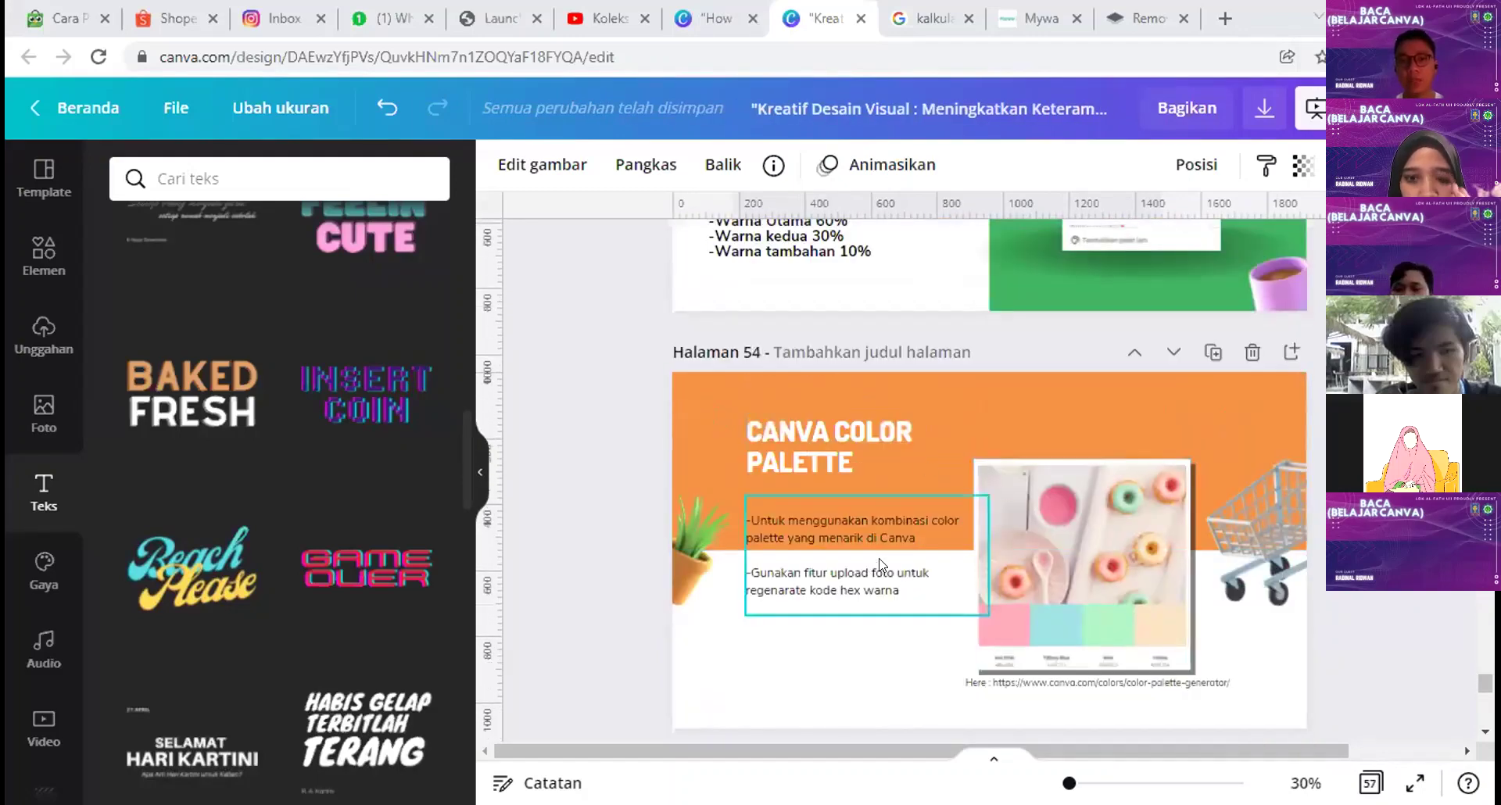
Step: Search 'canva color palette' in a new tab and open Canva's Color Palette Generator
click(1222, 18)
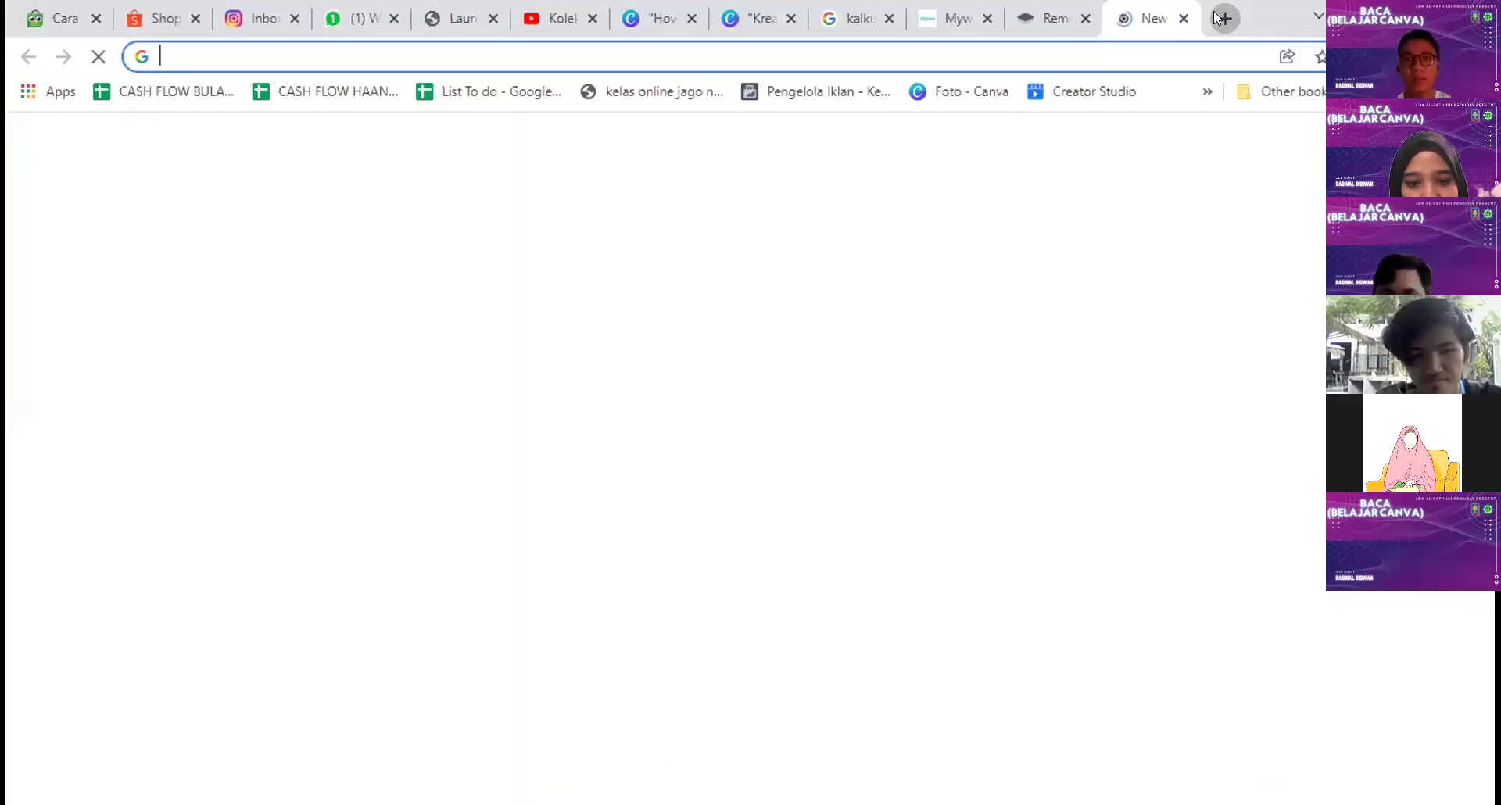
text(canva)
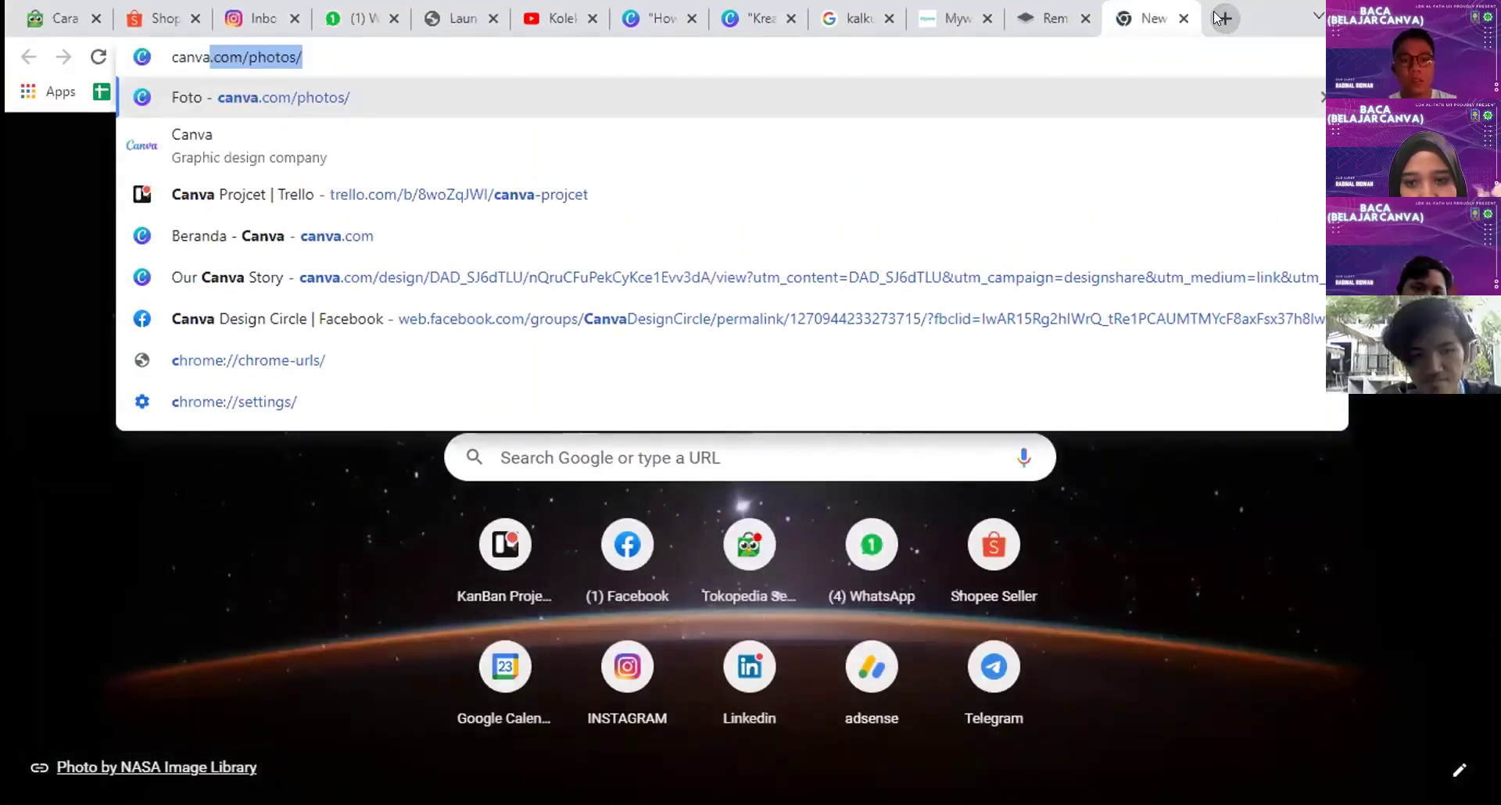
text( color)
key(Return)
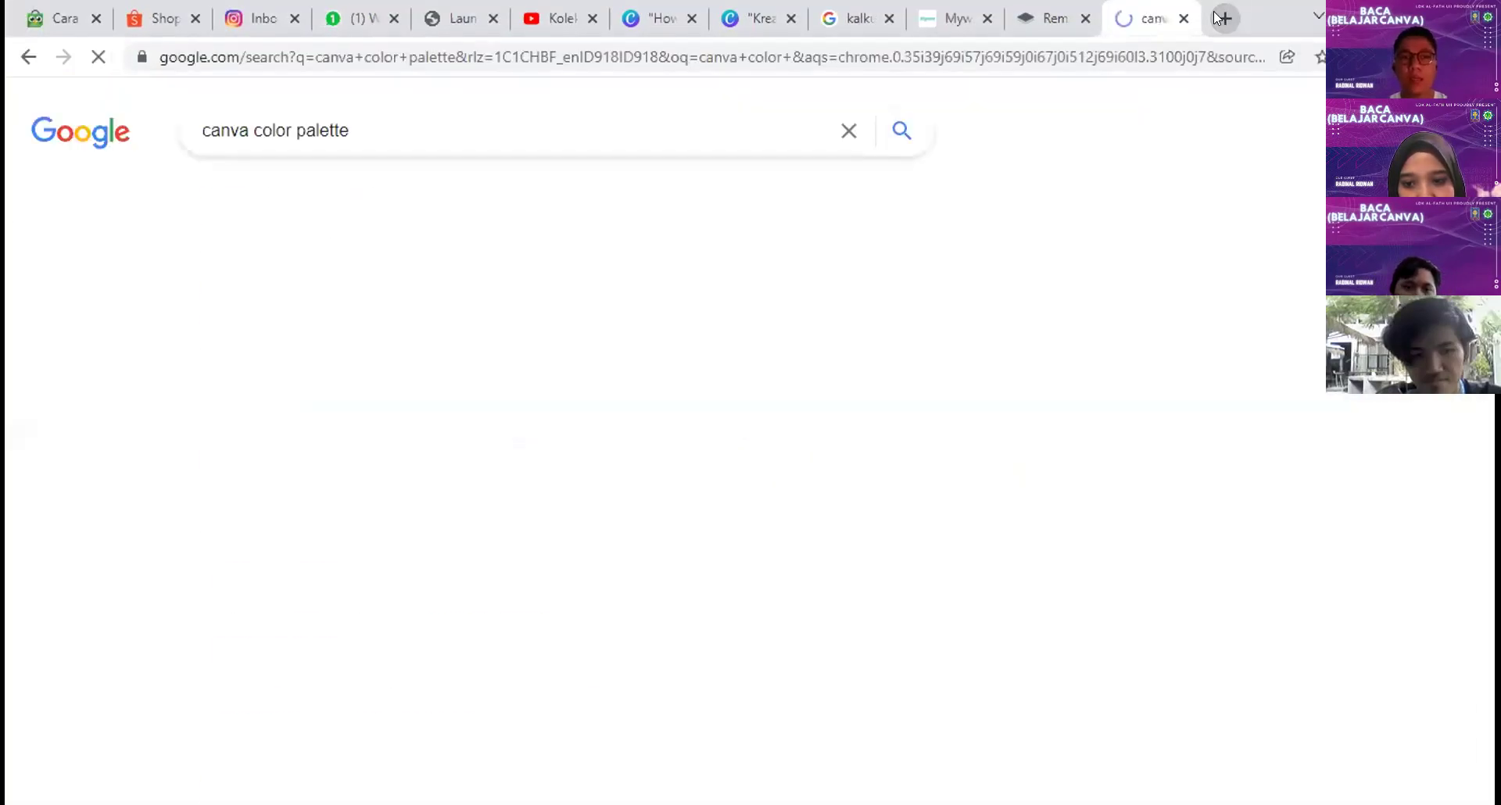
click(489, 320)
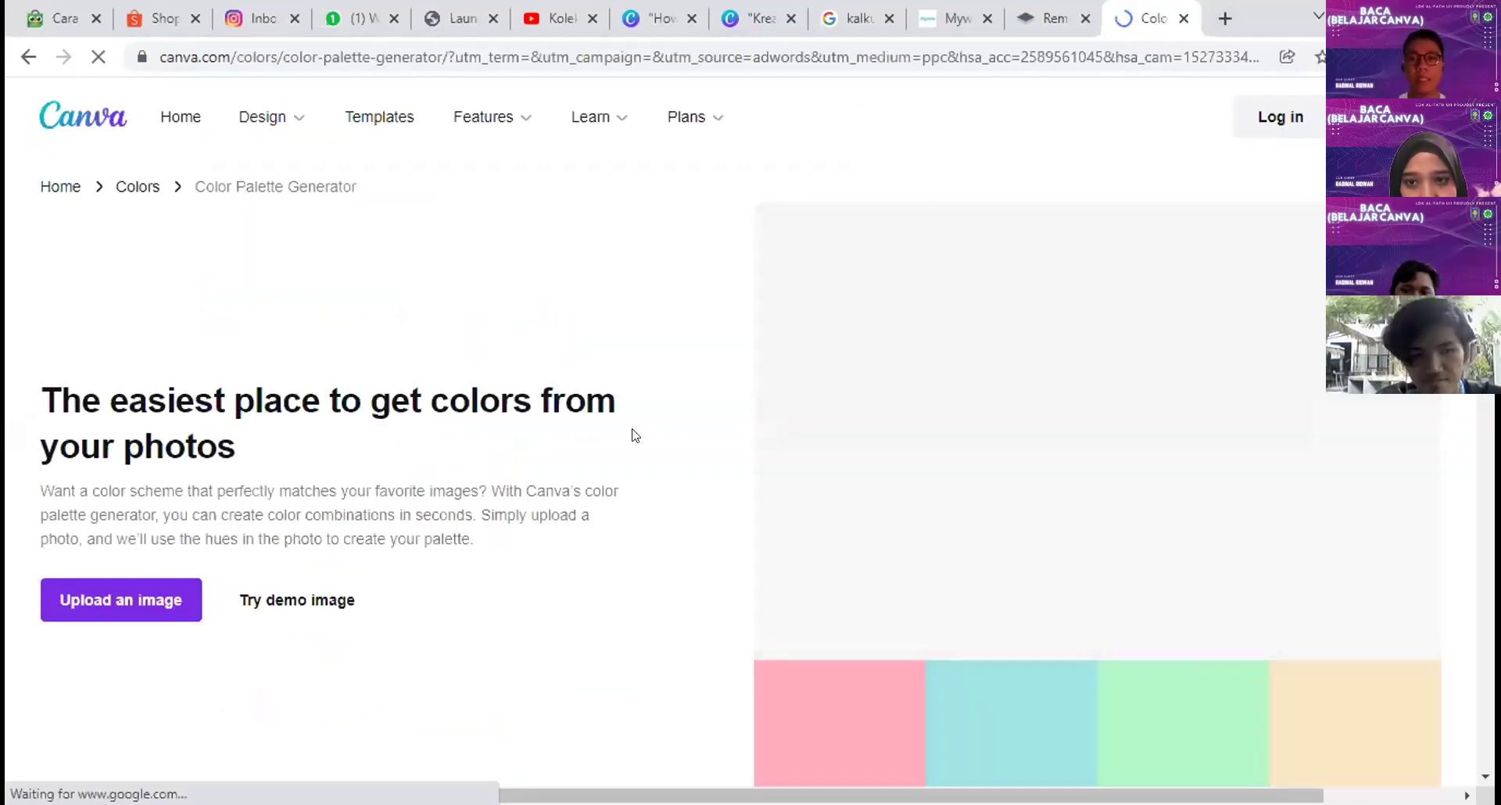
Step: Upload the promo image from Downloads to get the Rose Bud, Limed Spruce, Pomegranate, Fire Bush palette
scroll(246, 512, down, 1)
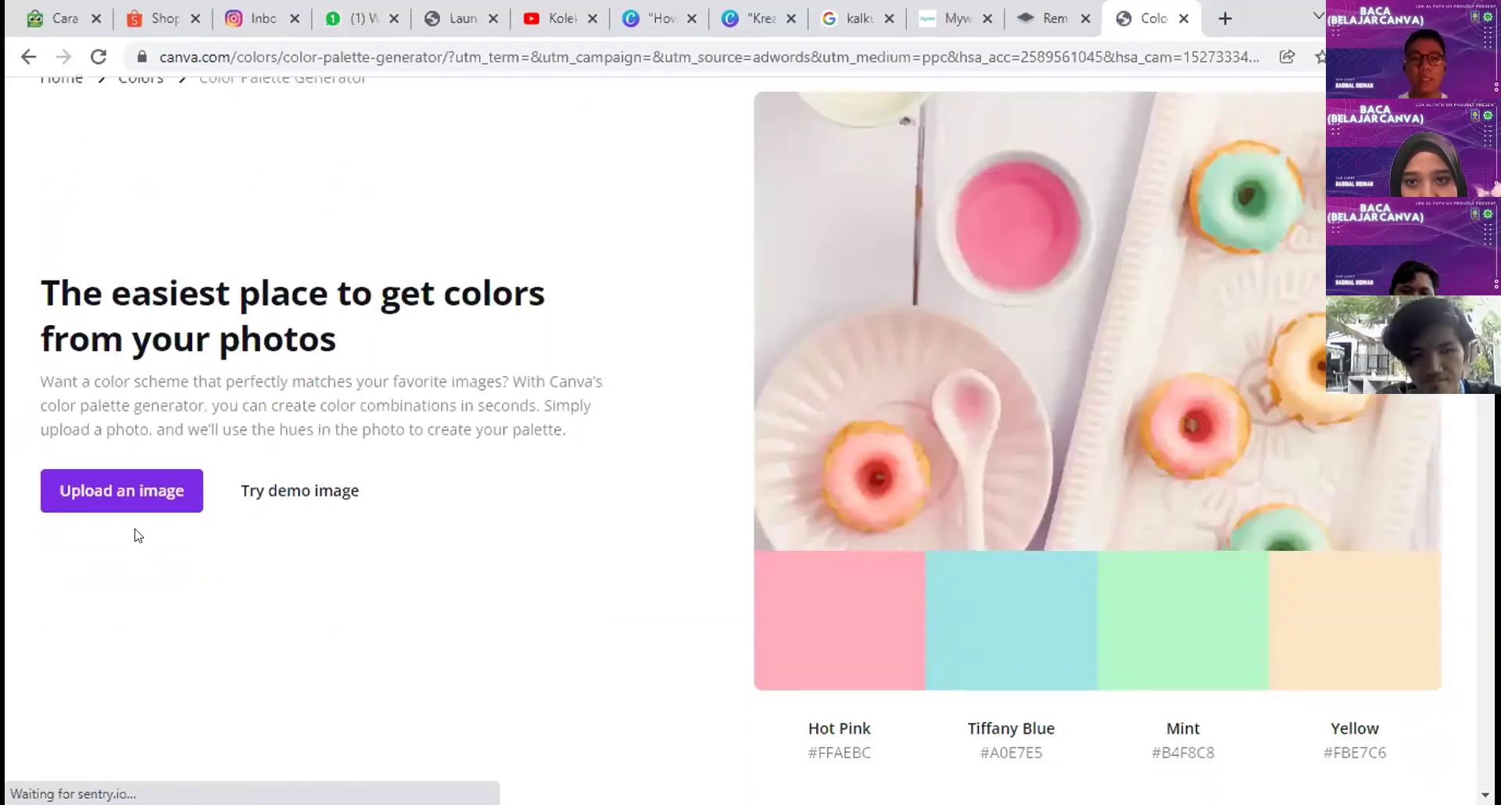
click(150, 475)
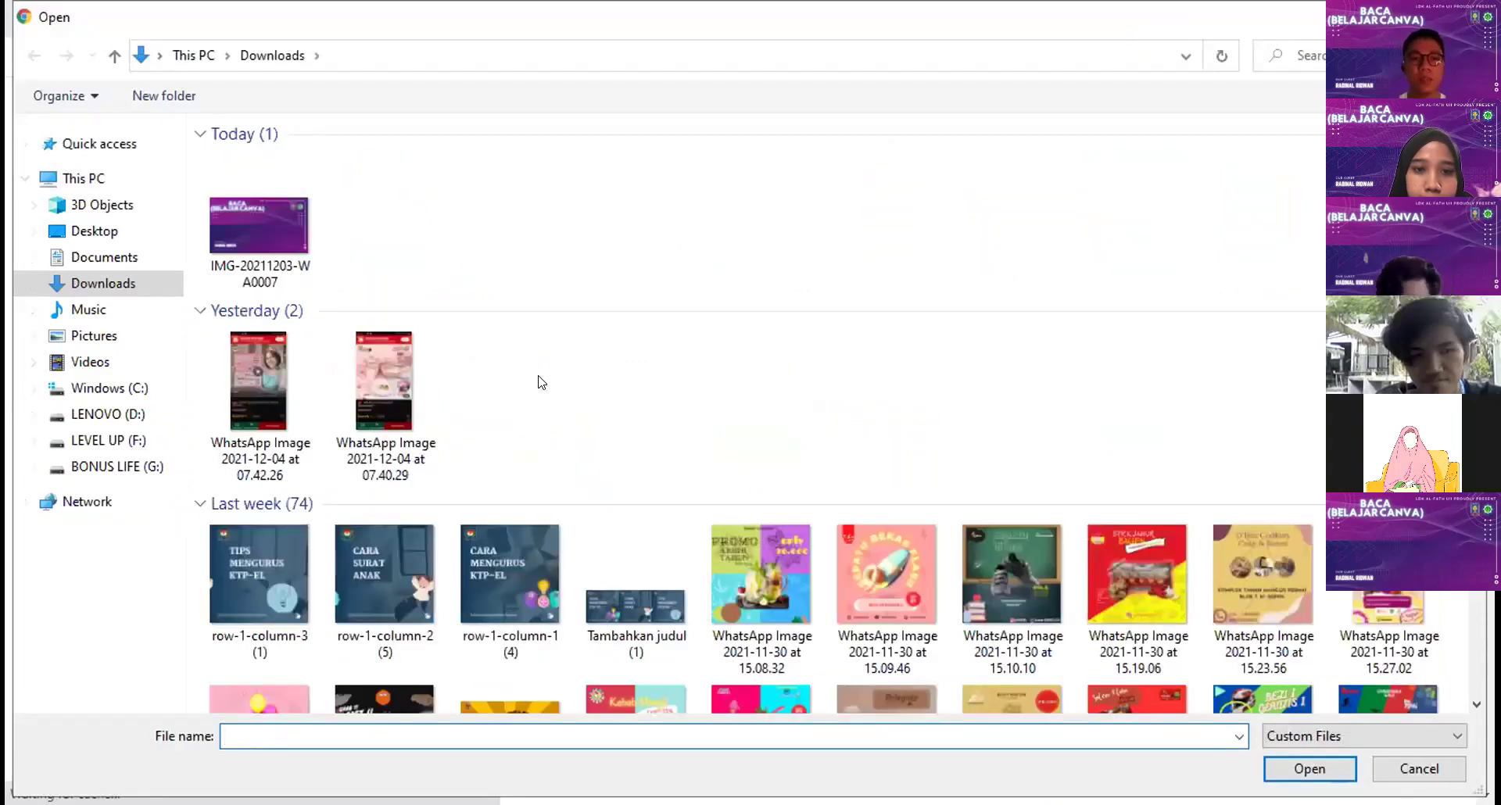
click(880, 561)
double_click(880, 561)
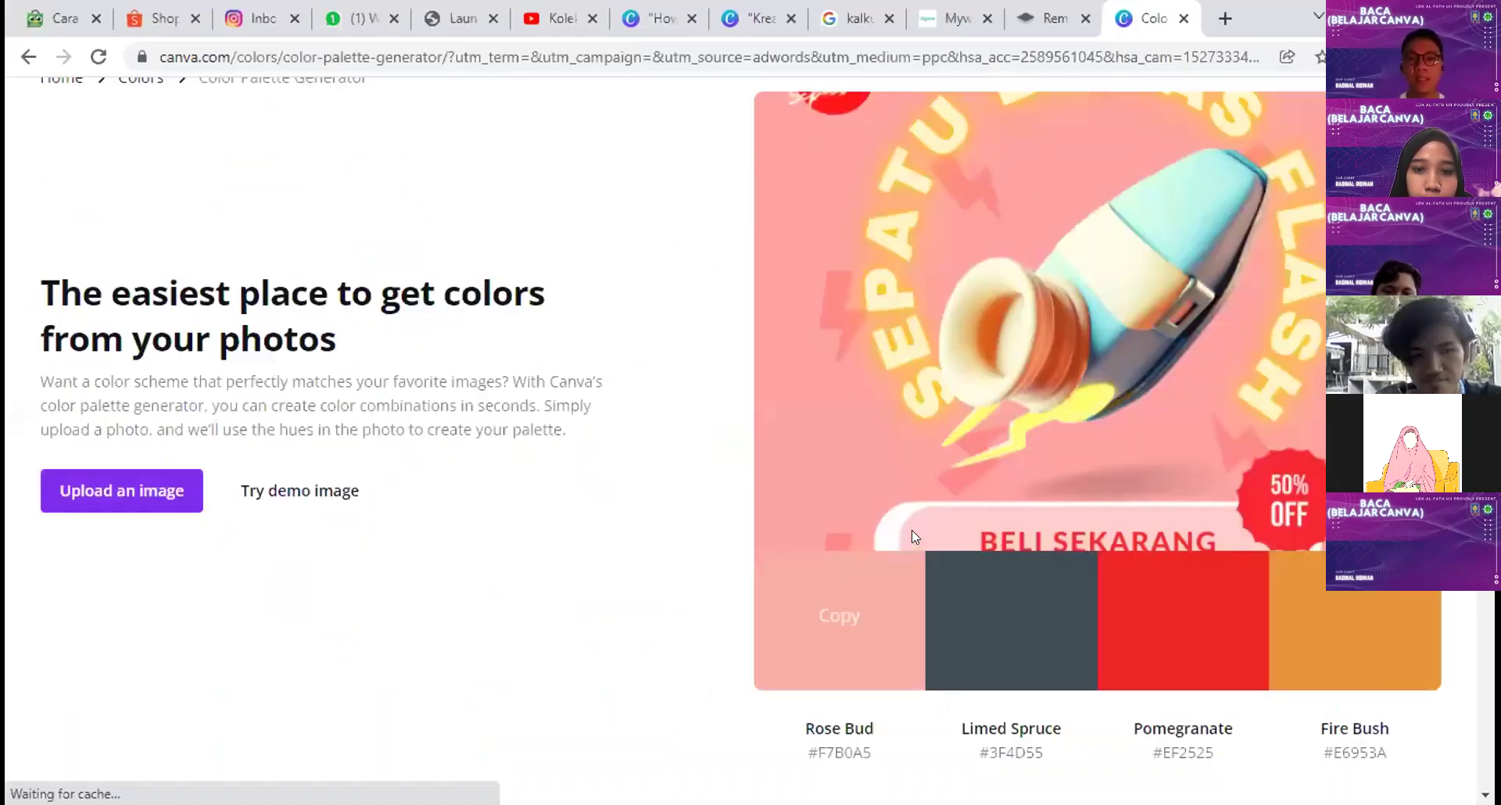
scroll(882, 305, up, 2)
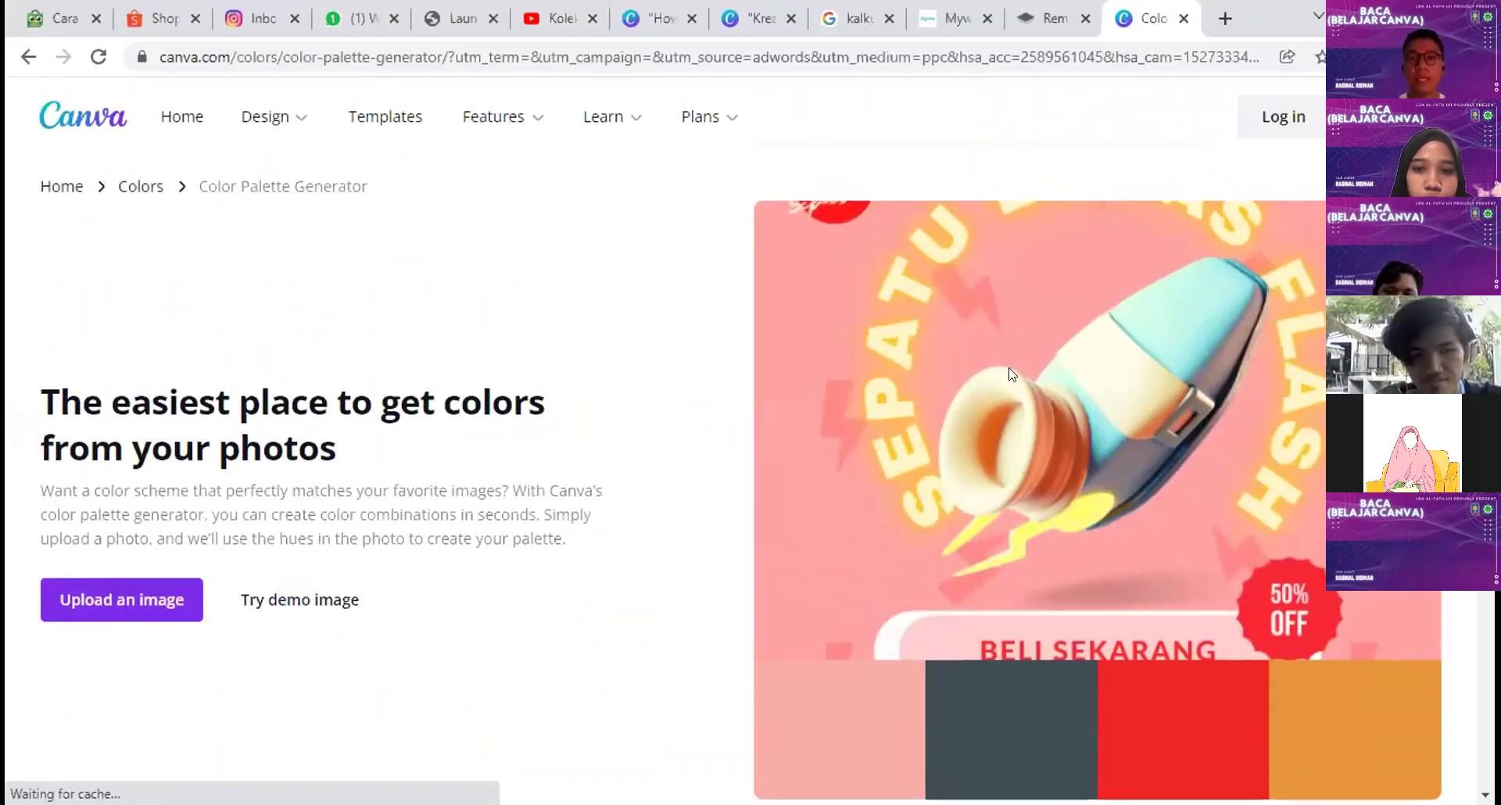
scroll(1011, 373, down, 2)
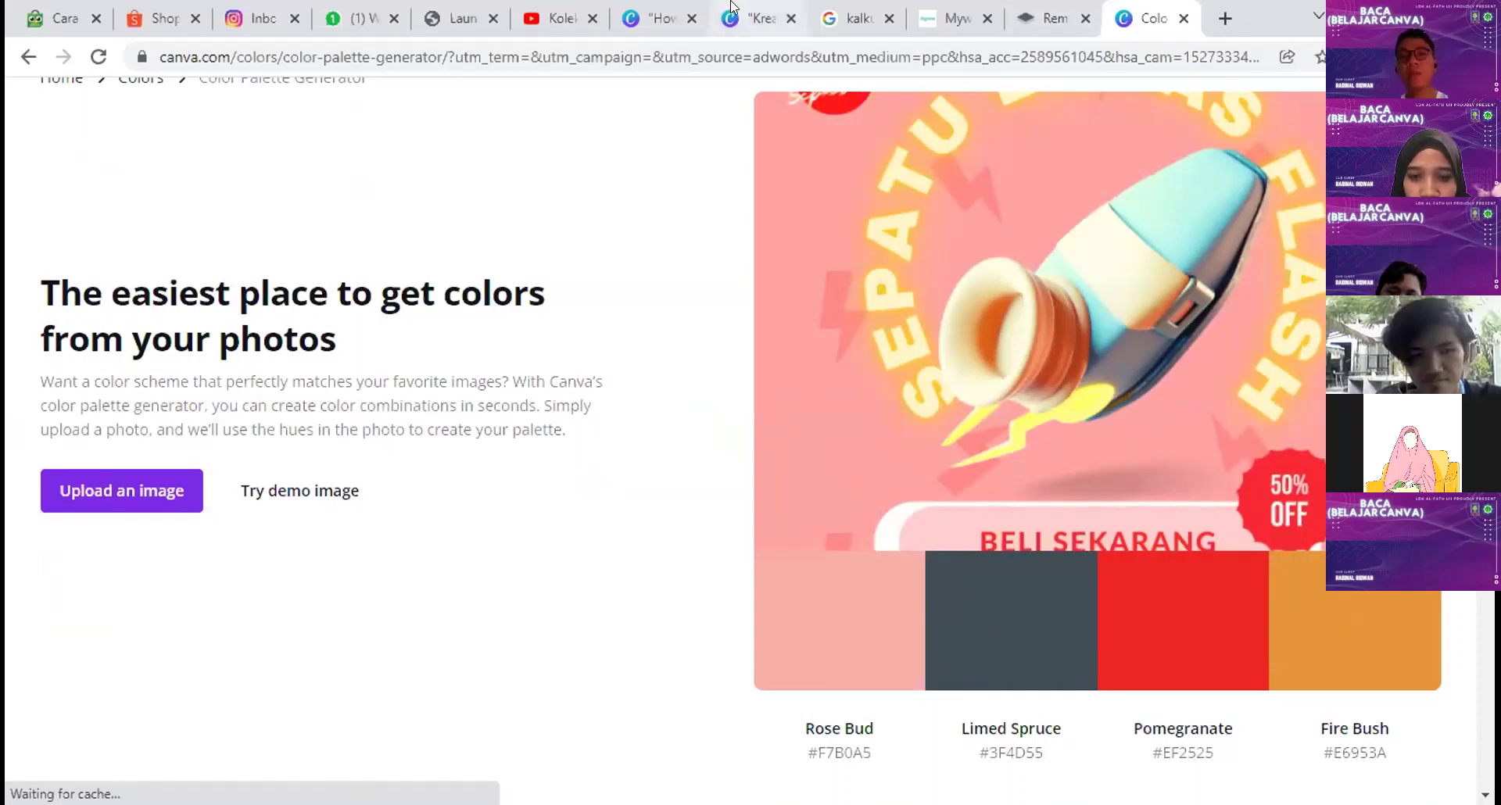
click(758, 18)
click(1061, 408)
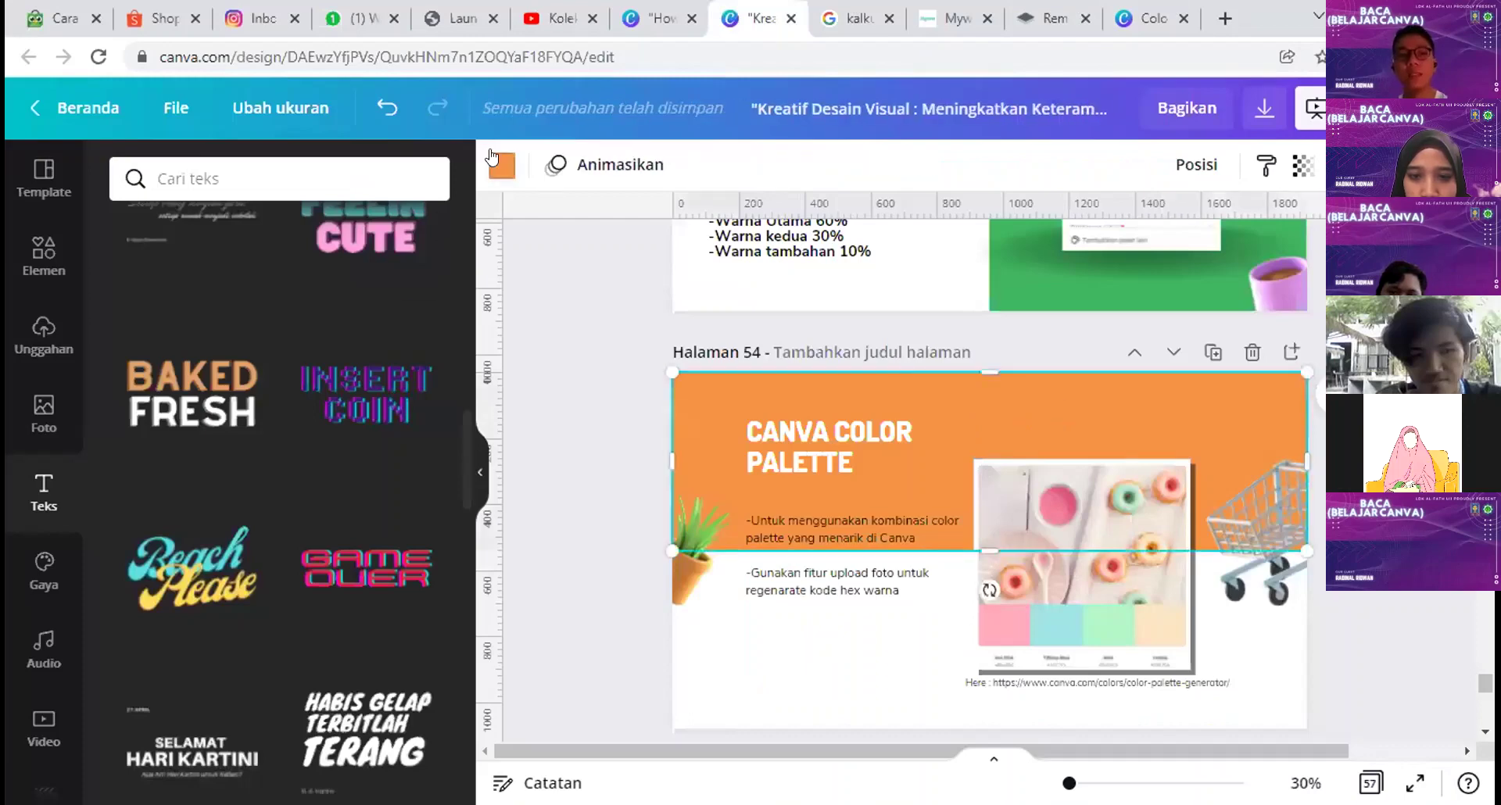
Step: Try a pink #F7B0A5 background on the palette slide, then revert it to orange #F69444
click(497, 161)
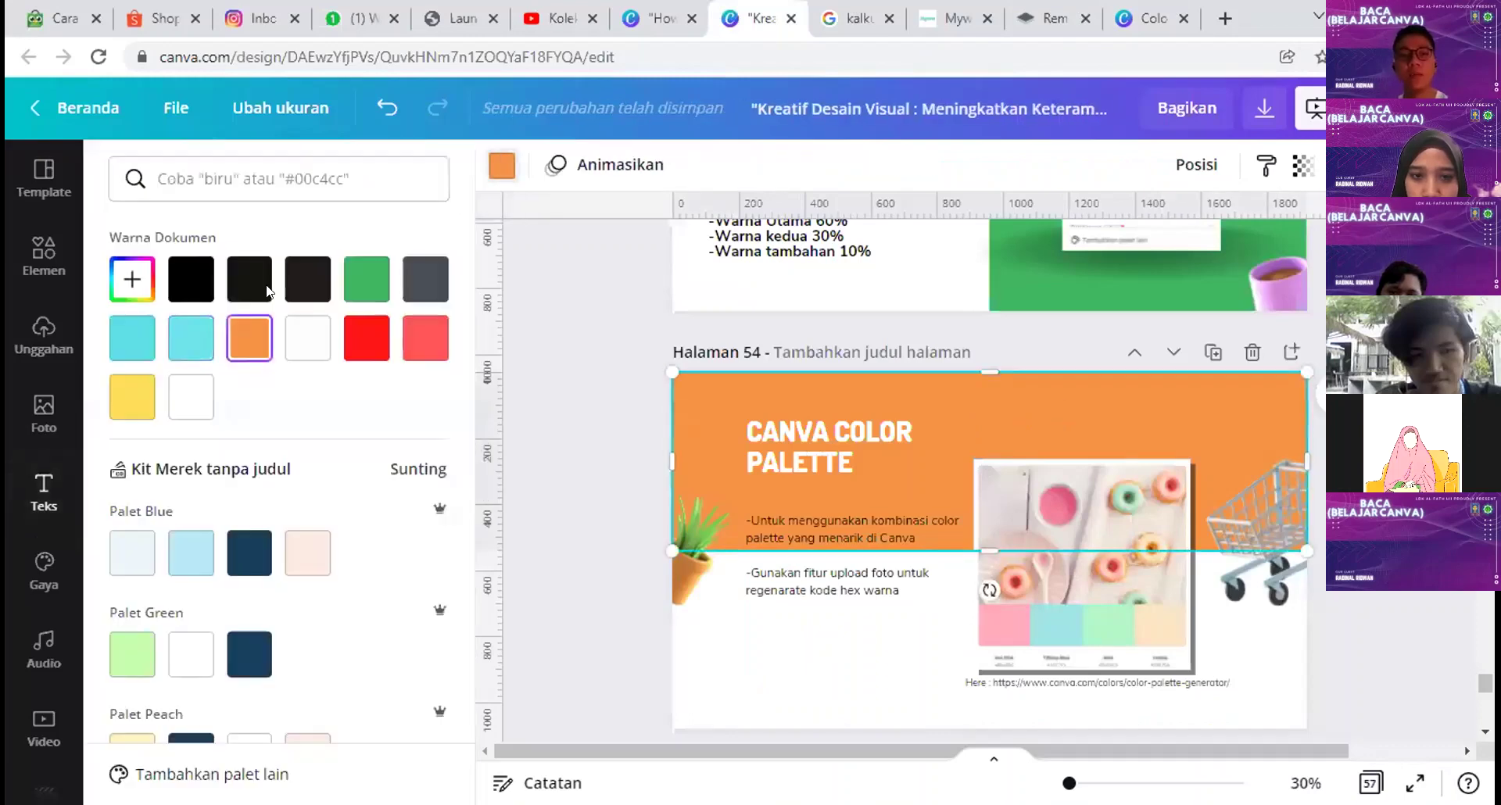
click(127, 281)
text(#F7B0A5)
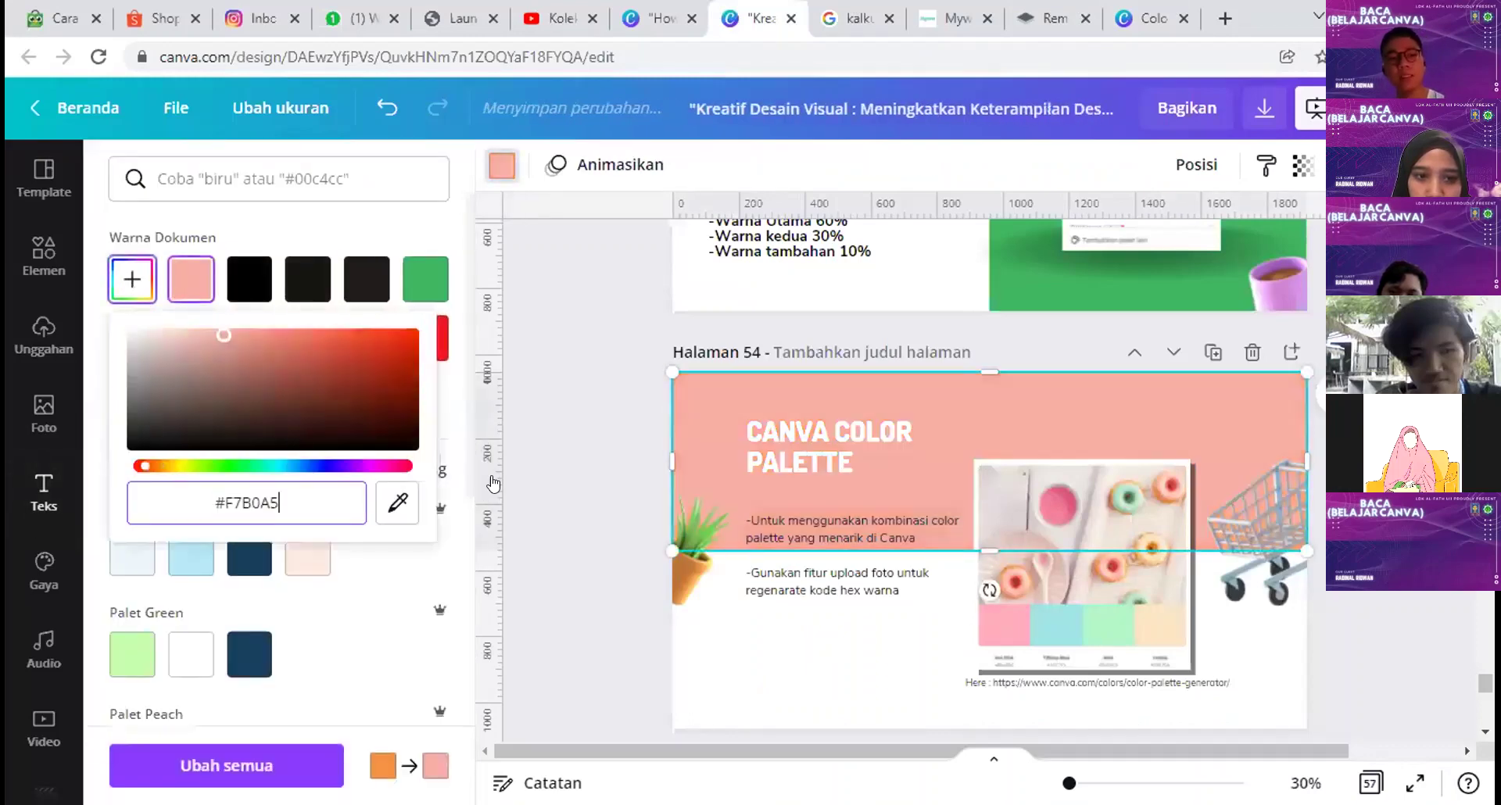
key(ctrl+z)
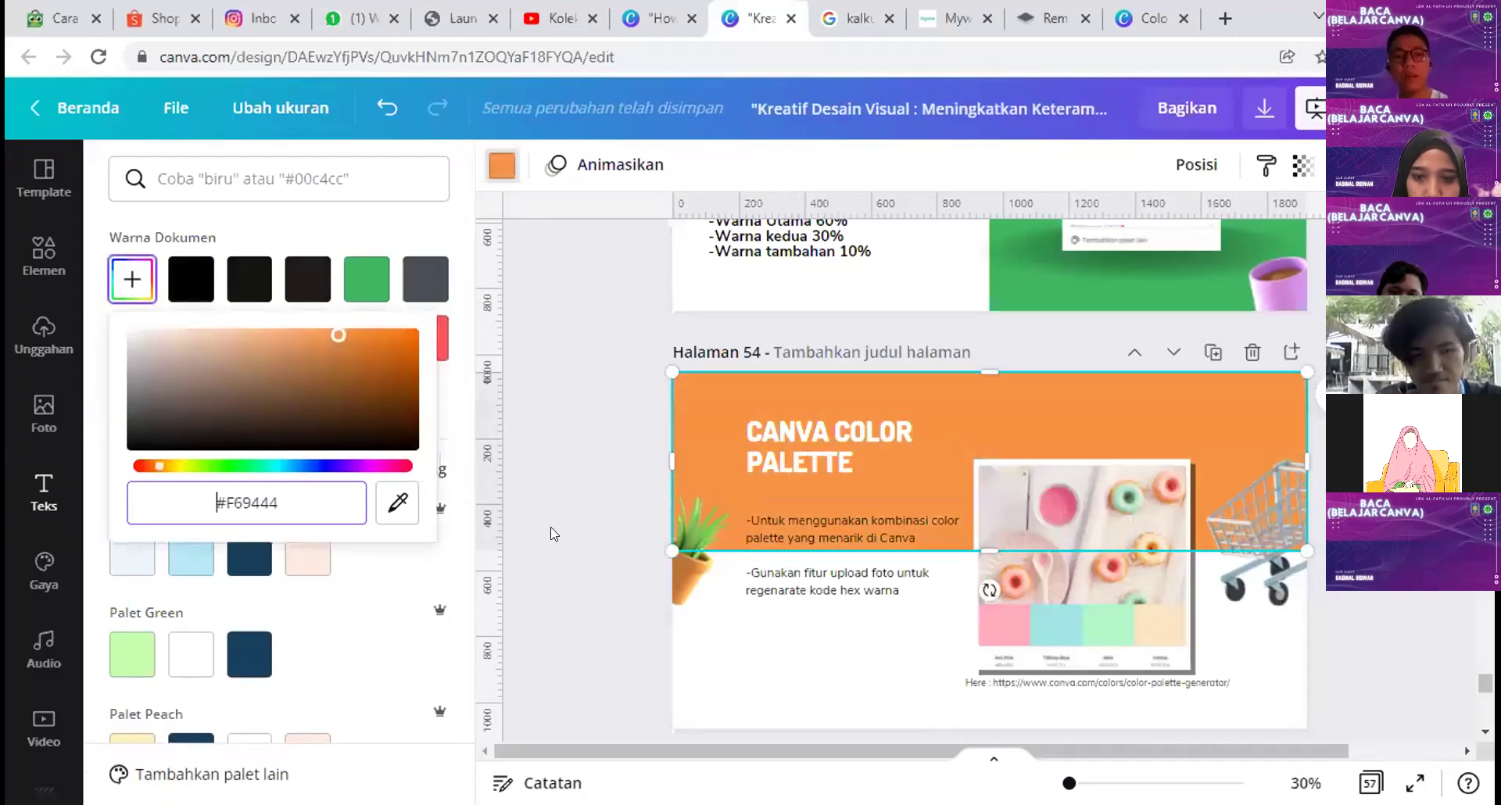
Step: Sample the photo's peach #FAE6C5 for the slide background, then undo it
click(385, 501)
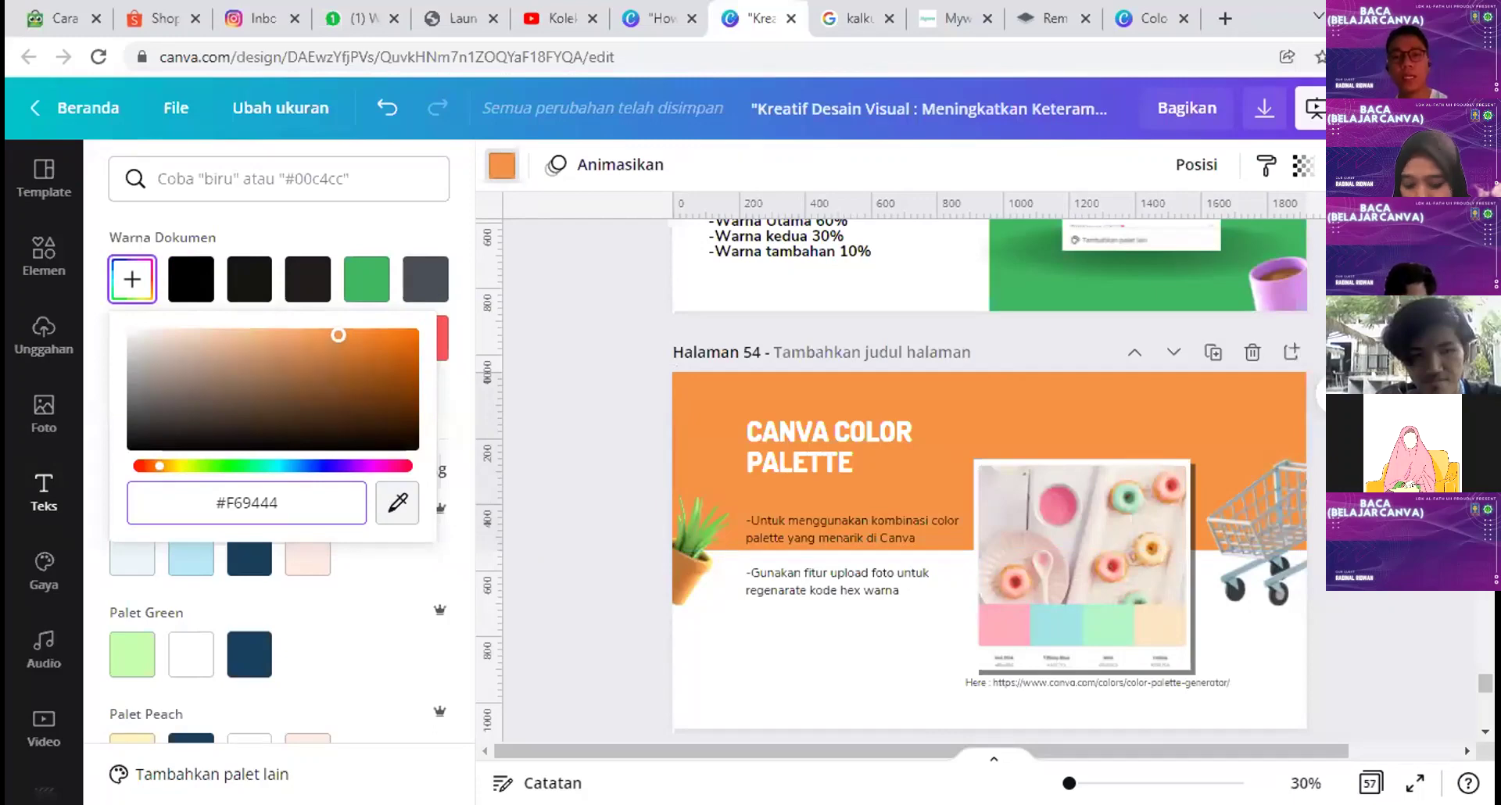
click(1160, 625)
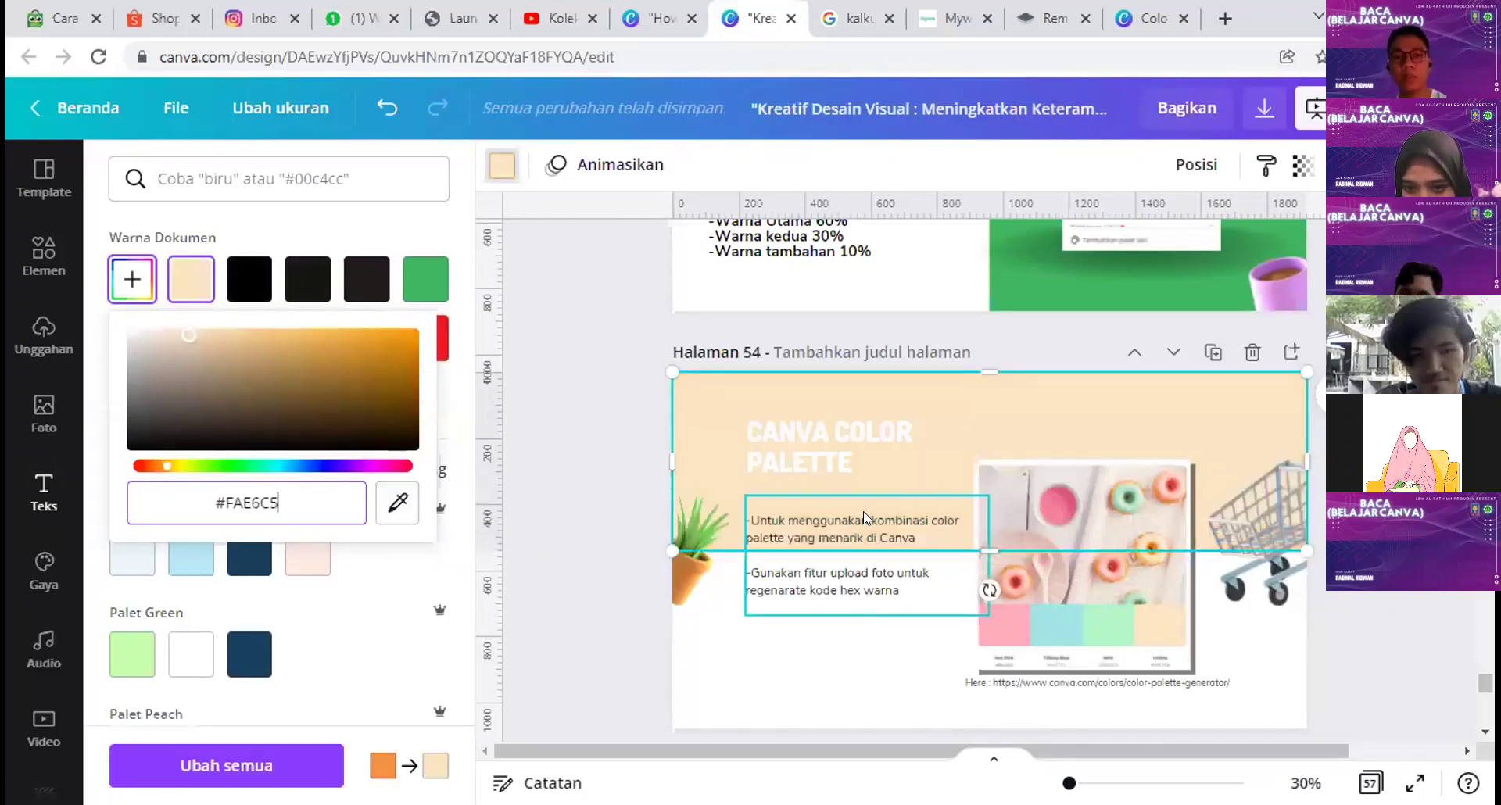
key(Escape)
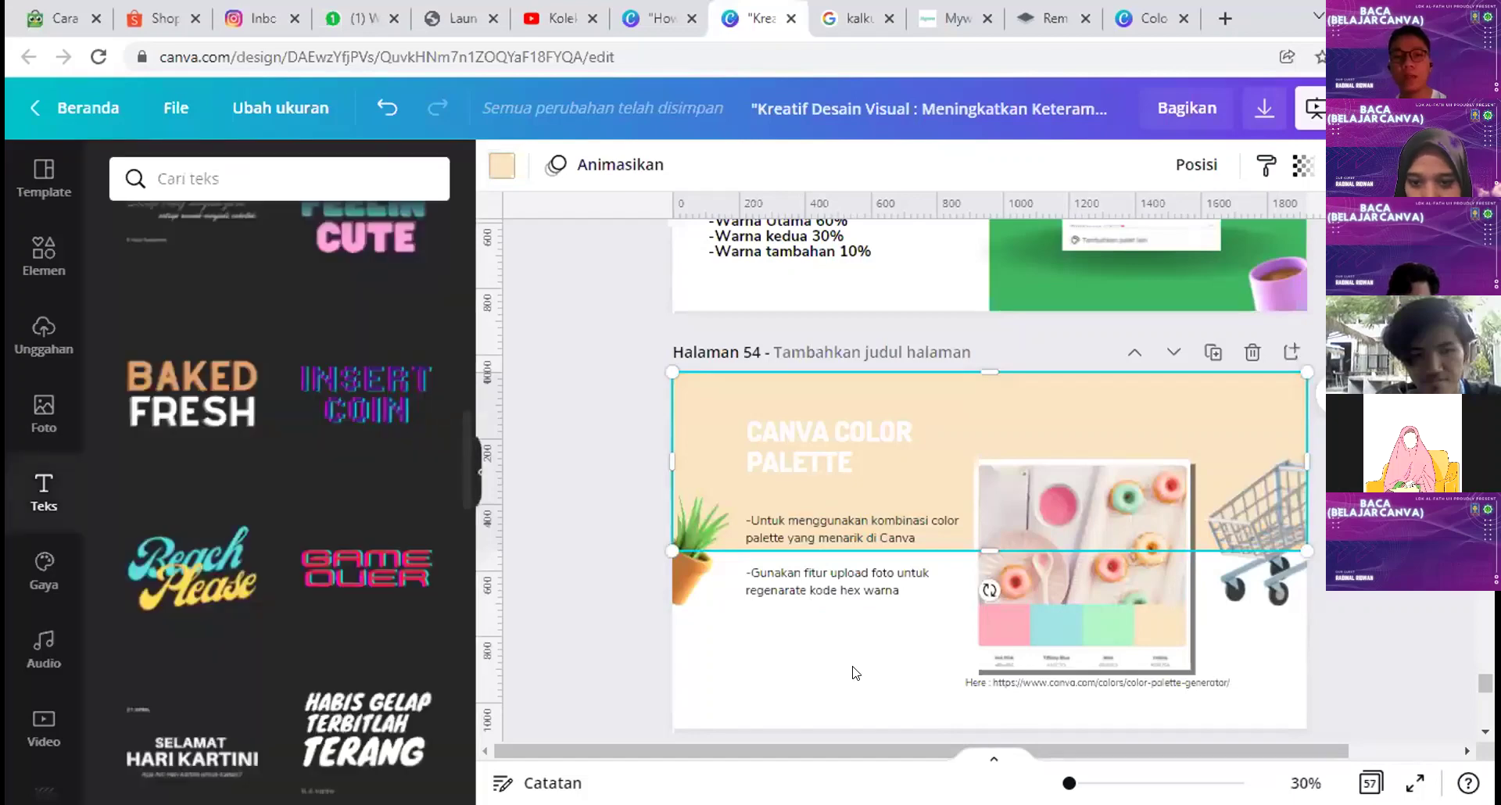
key(ctrl+z)
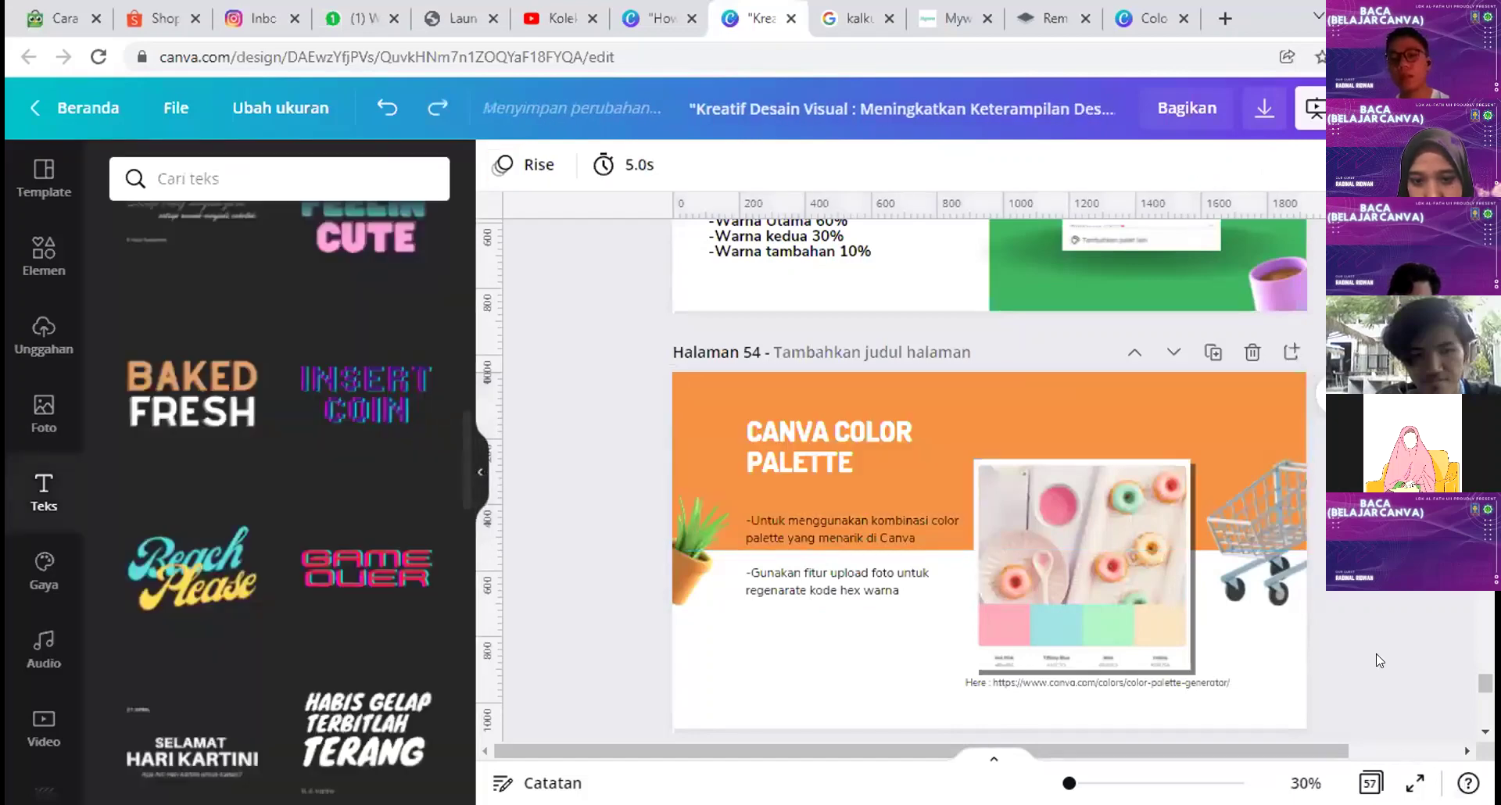
Step: Search the palette generator's color combinations for 'green' and open the Healthy Leaves palette
key(ctrl+9)
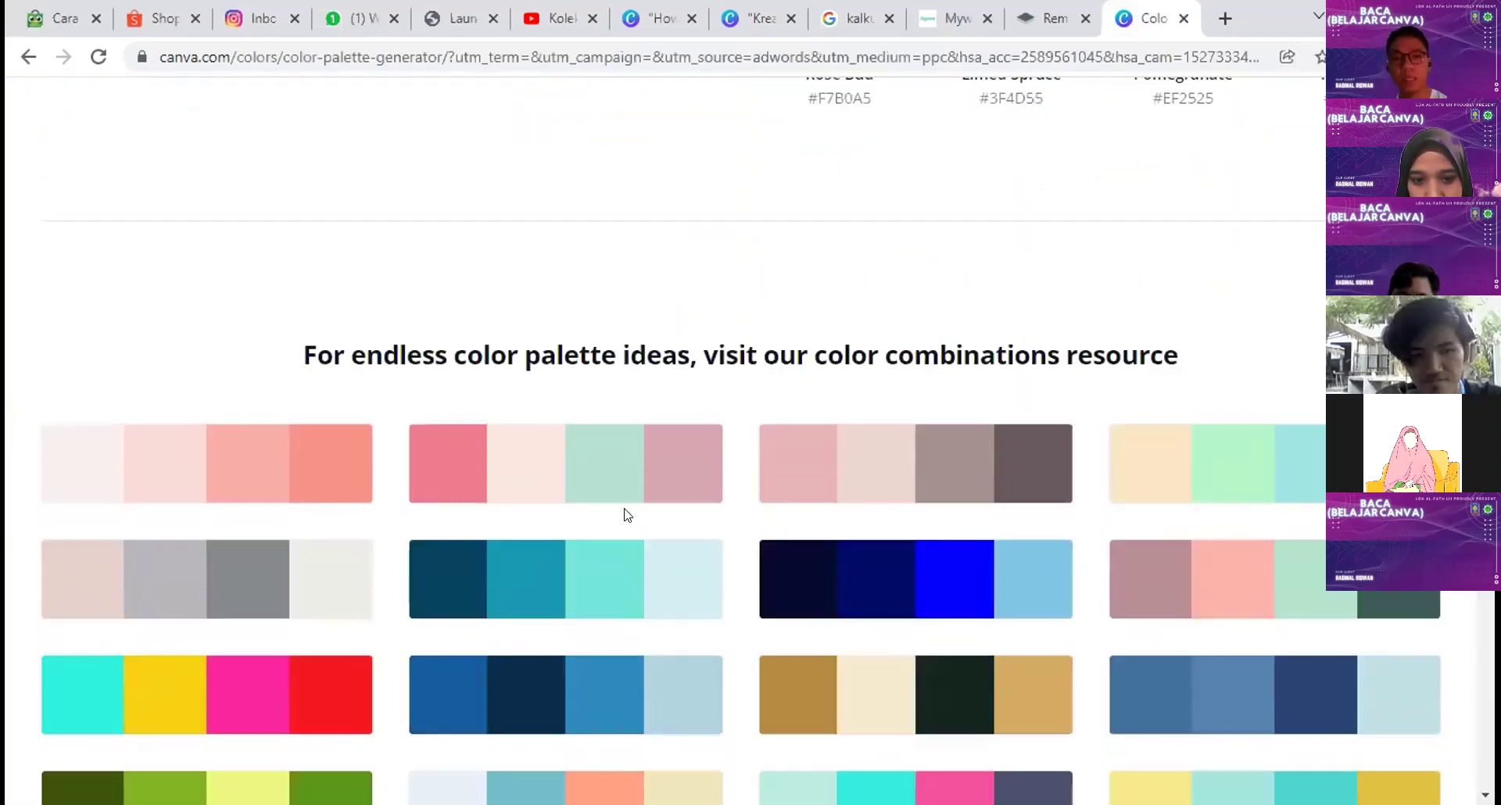
scroll(857, 329, up, 8)
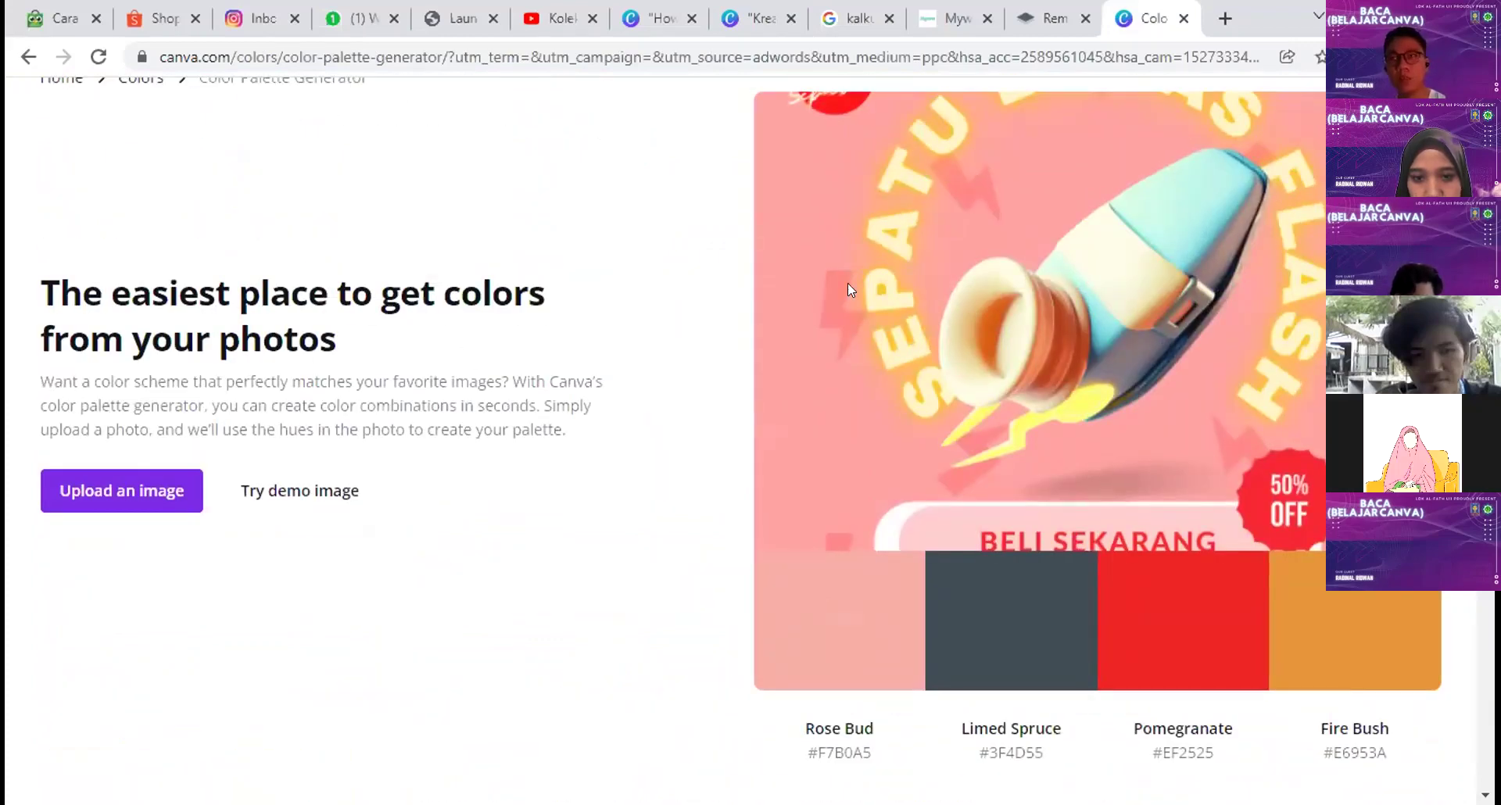
scroll(847, 286, down, 8)
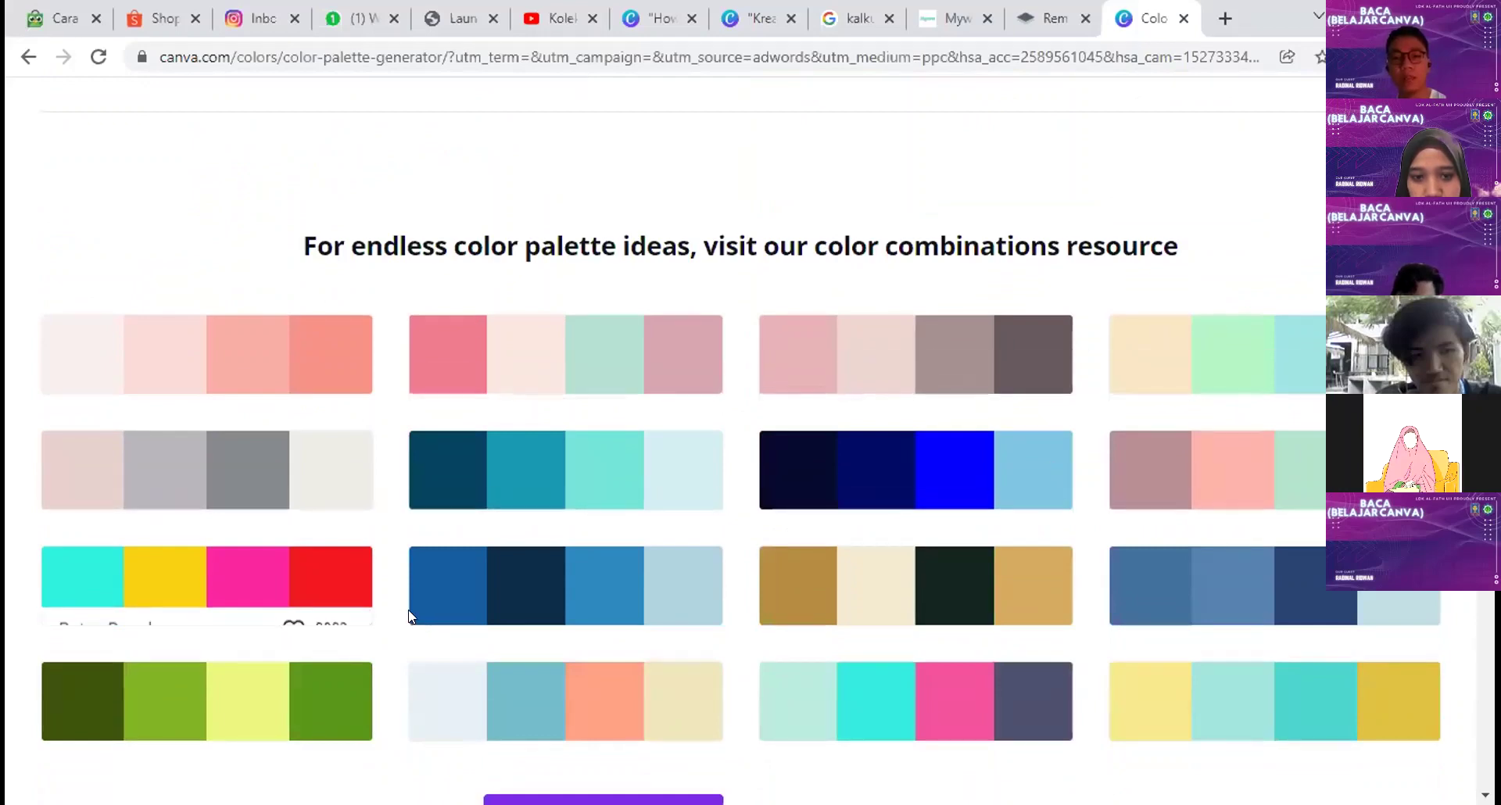
scroll(367, 608, down, 3)
click(612, 598)
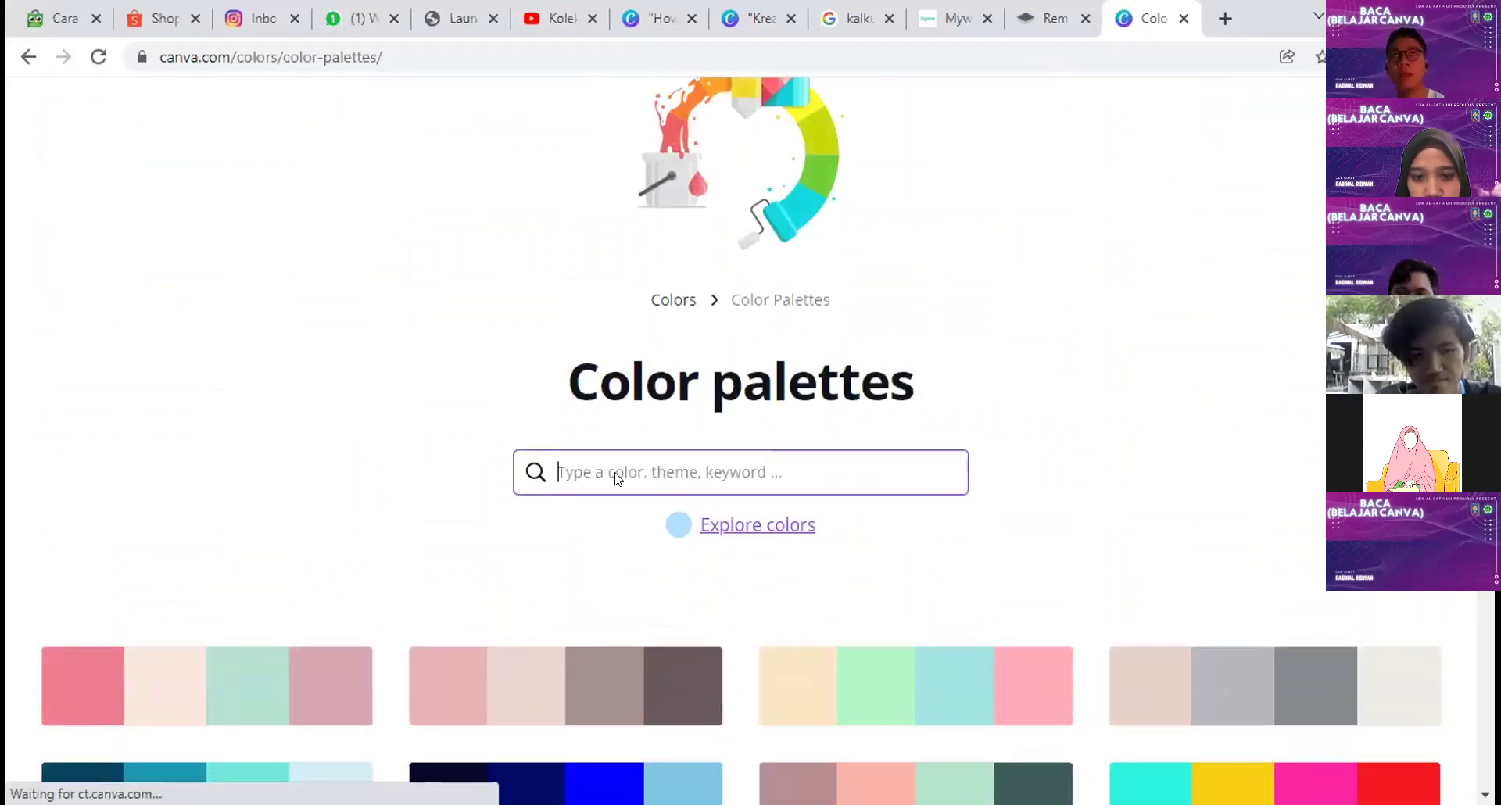
text(green)
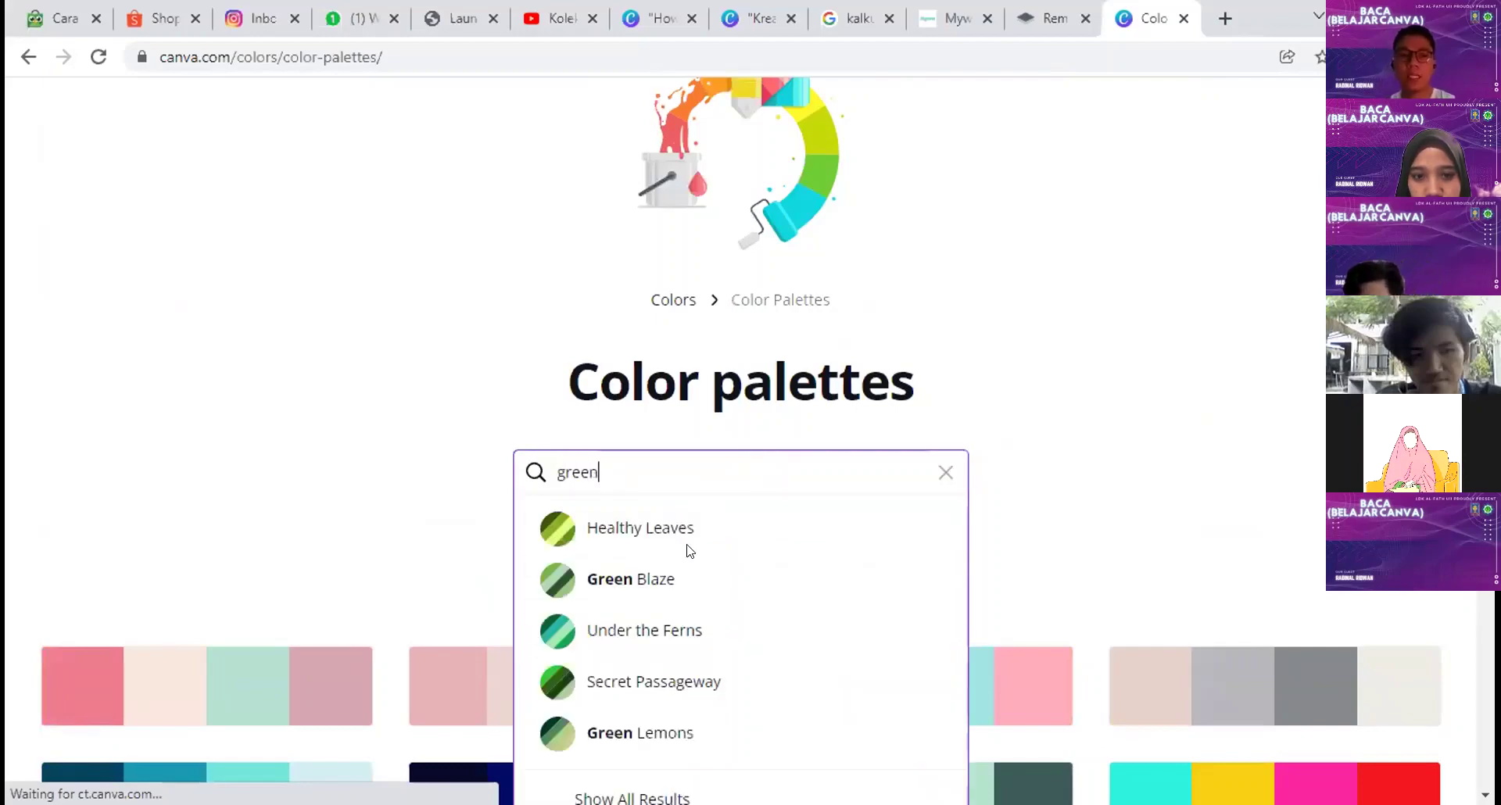
drag(599, 474, 499, 478)
click(620, 530)
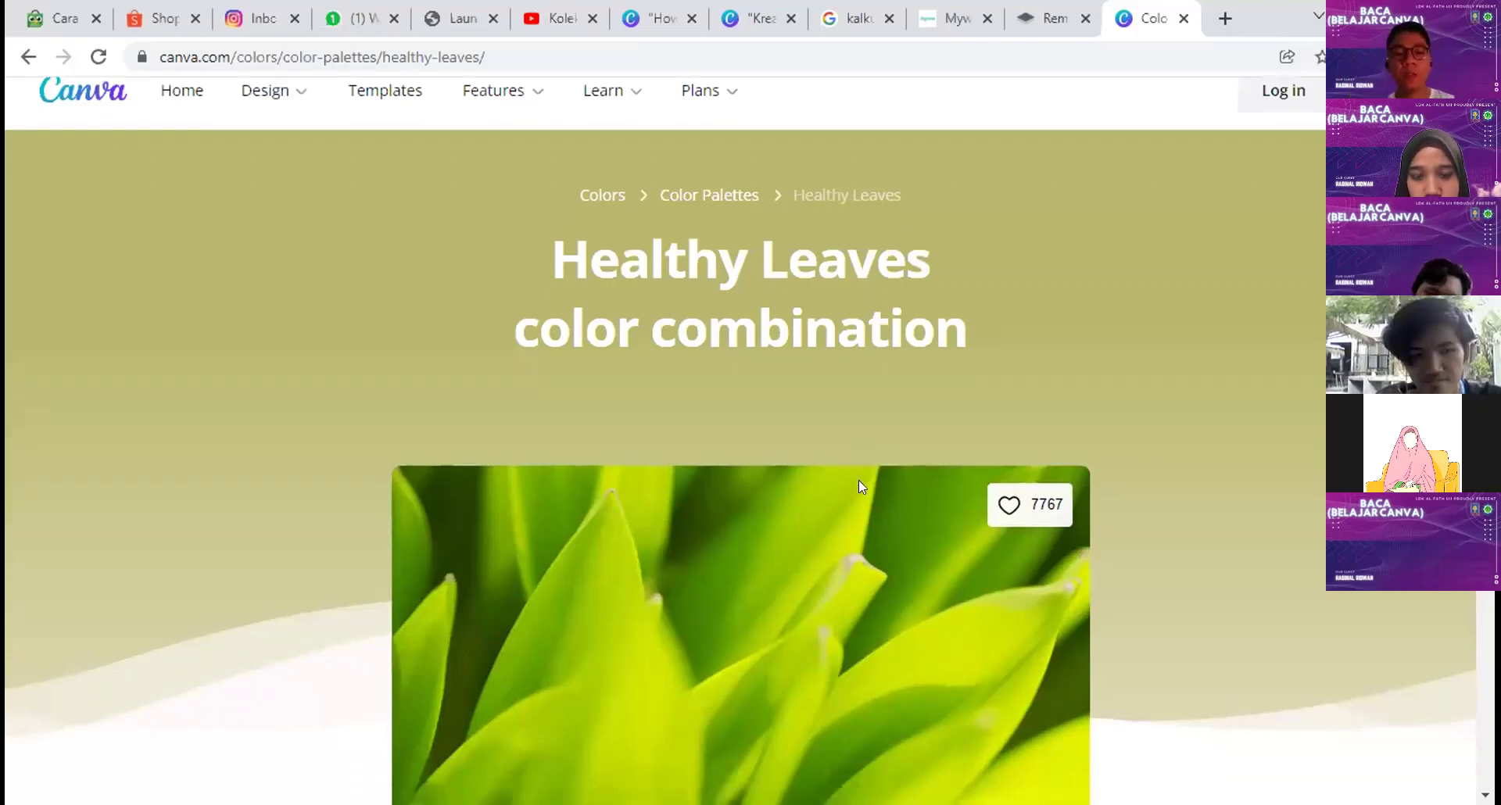
Step: Copy the Lime Green #81B622 hex code and return to the design editor
scroll(858, 481, down, 3)
scroll(858, 483, down, 3)
scroll(907, 539, down, 3)
scroll(921, 516, up, 3)
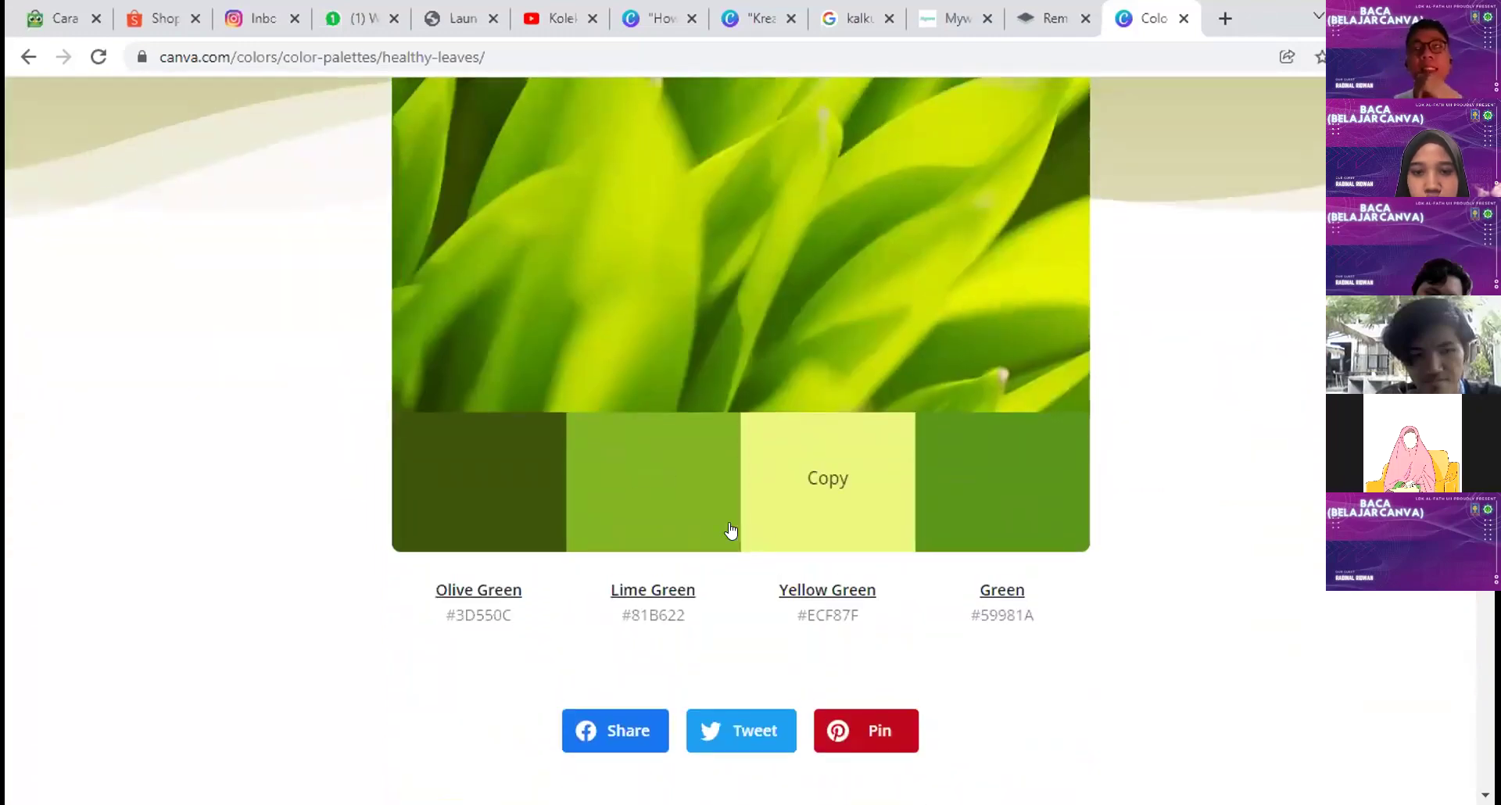
scroll(731, 526, up, 2)
scroll(737, 516, up, 3)
scroll(731, 523, down, 6)
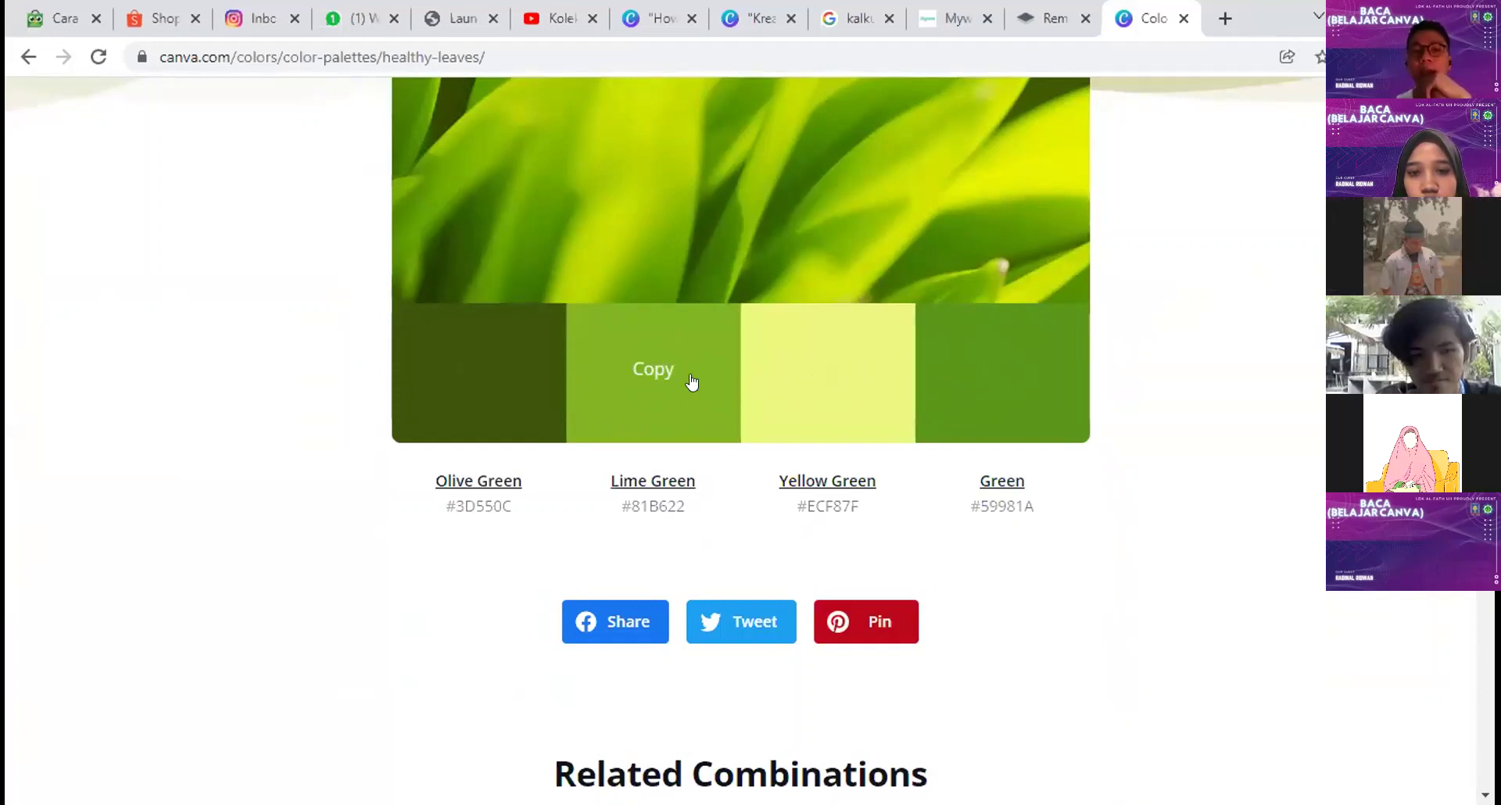
click(664, 396)
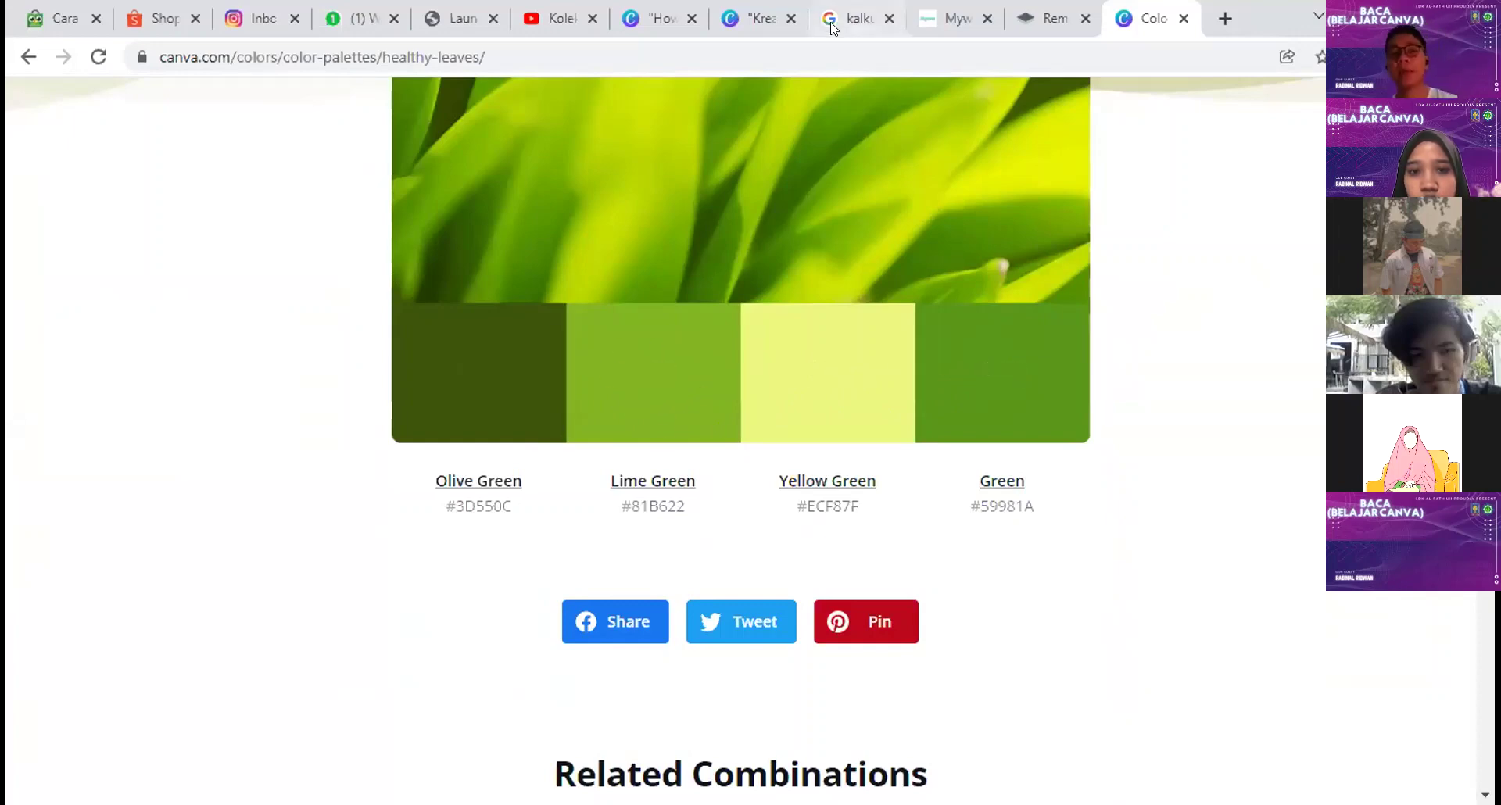
click(755, 18)
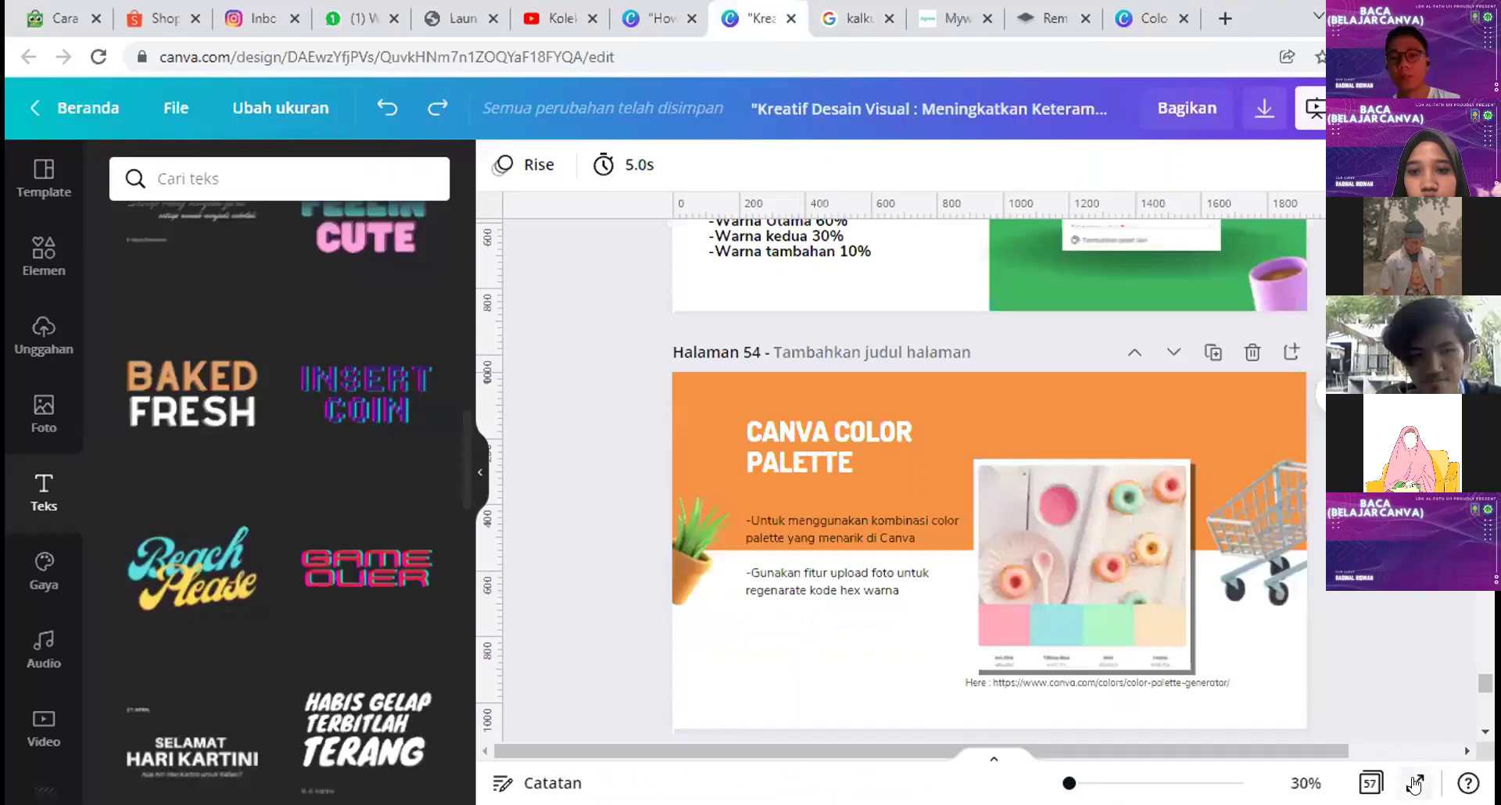
Step: Present the design full screen up to the Terima Kasih slide, then exit back to page 56
key(ctrl+alt+p)
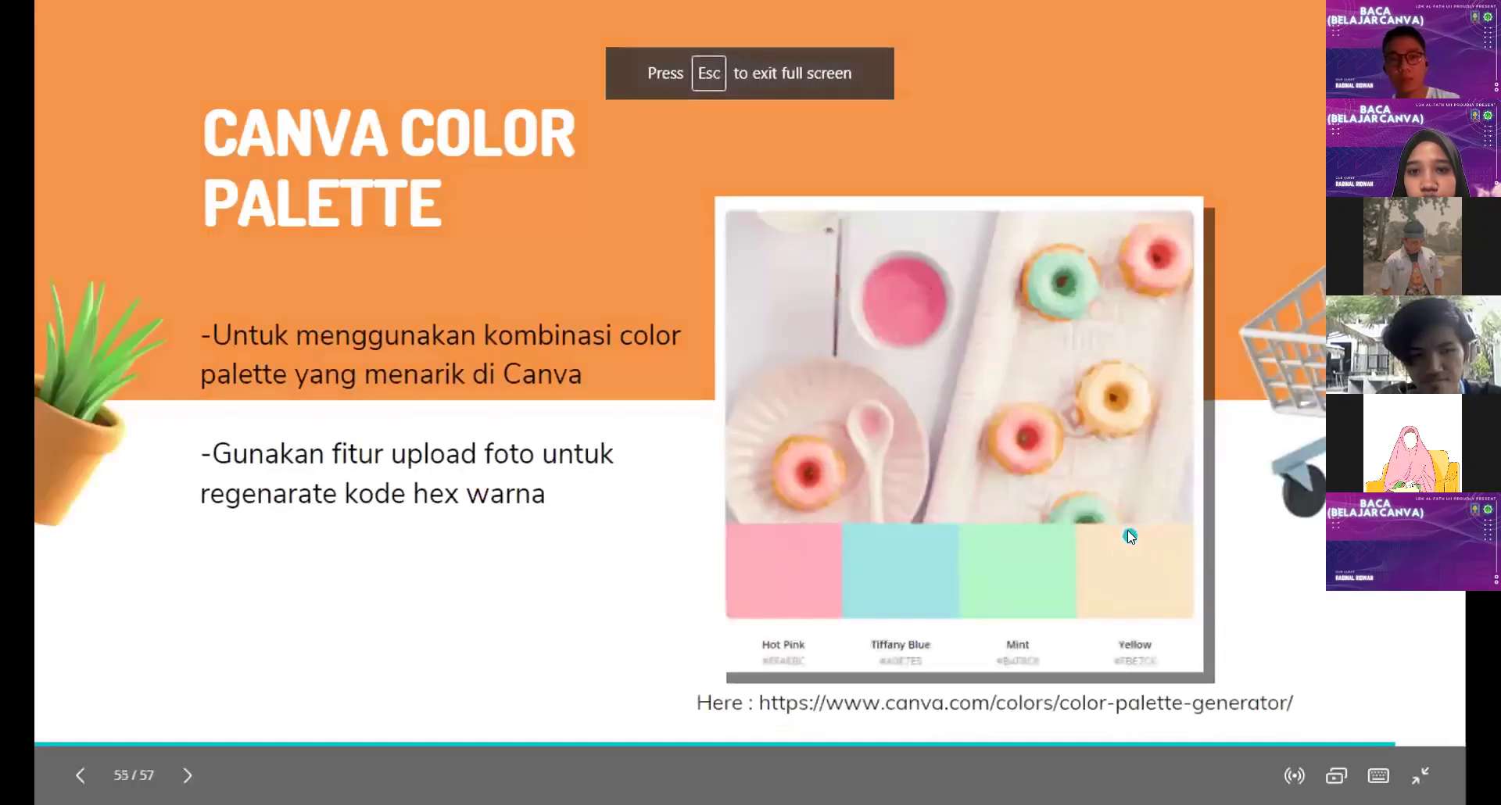
key(Right)
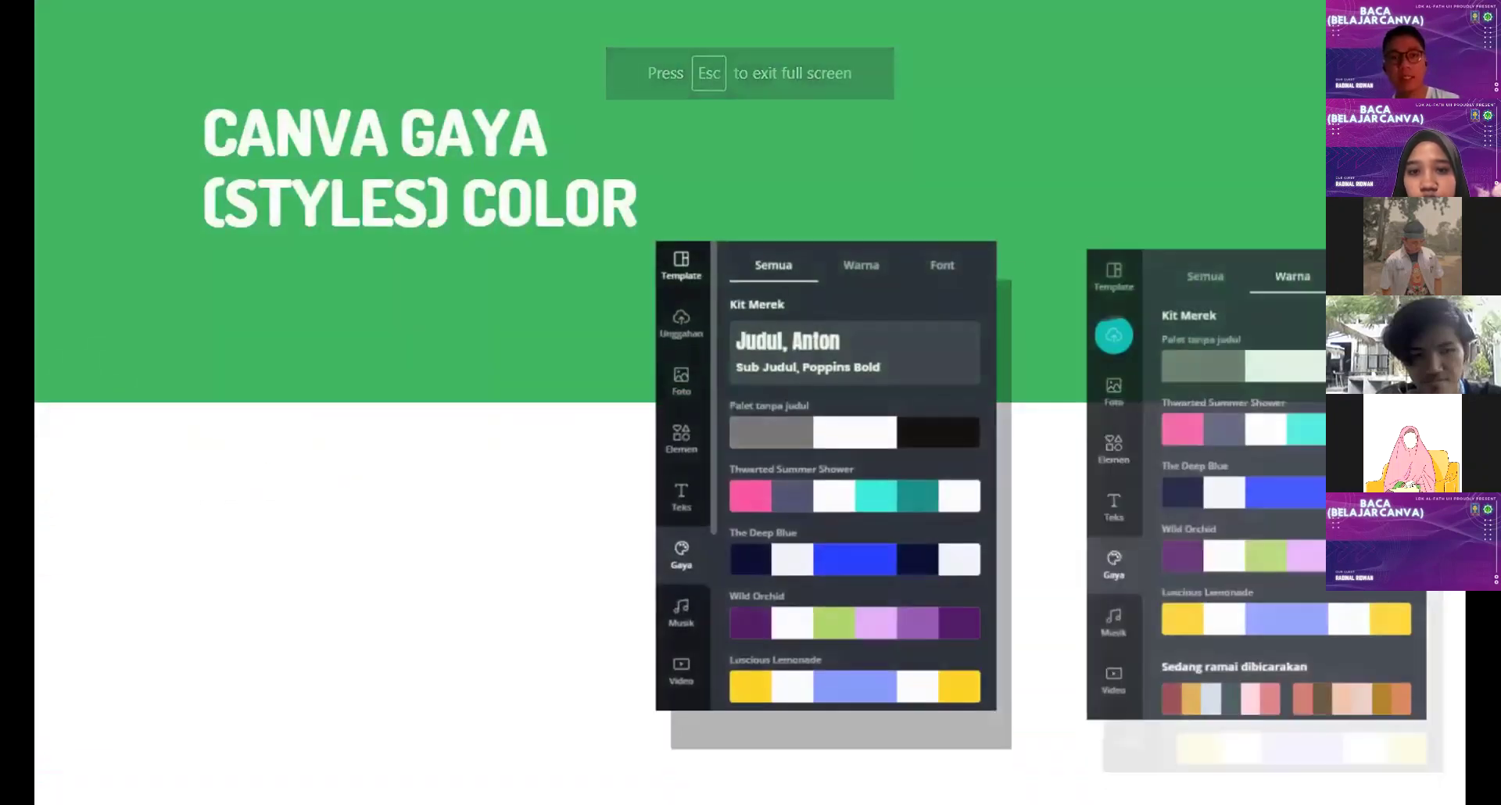
key(Right)
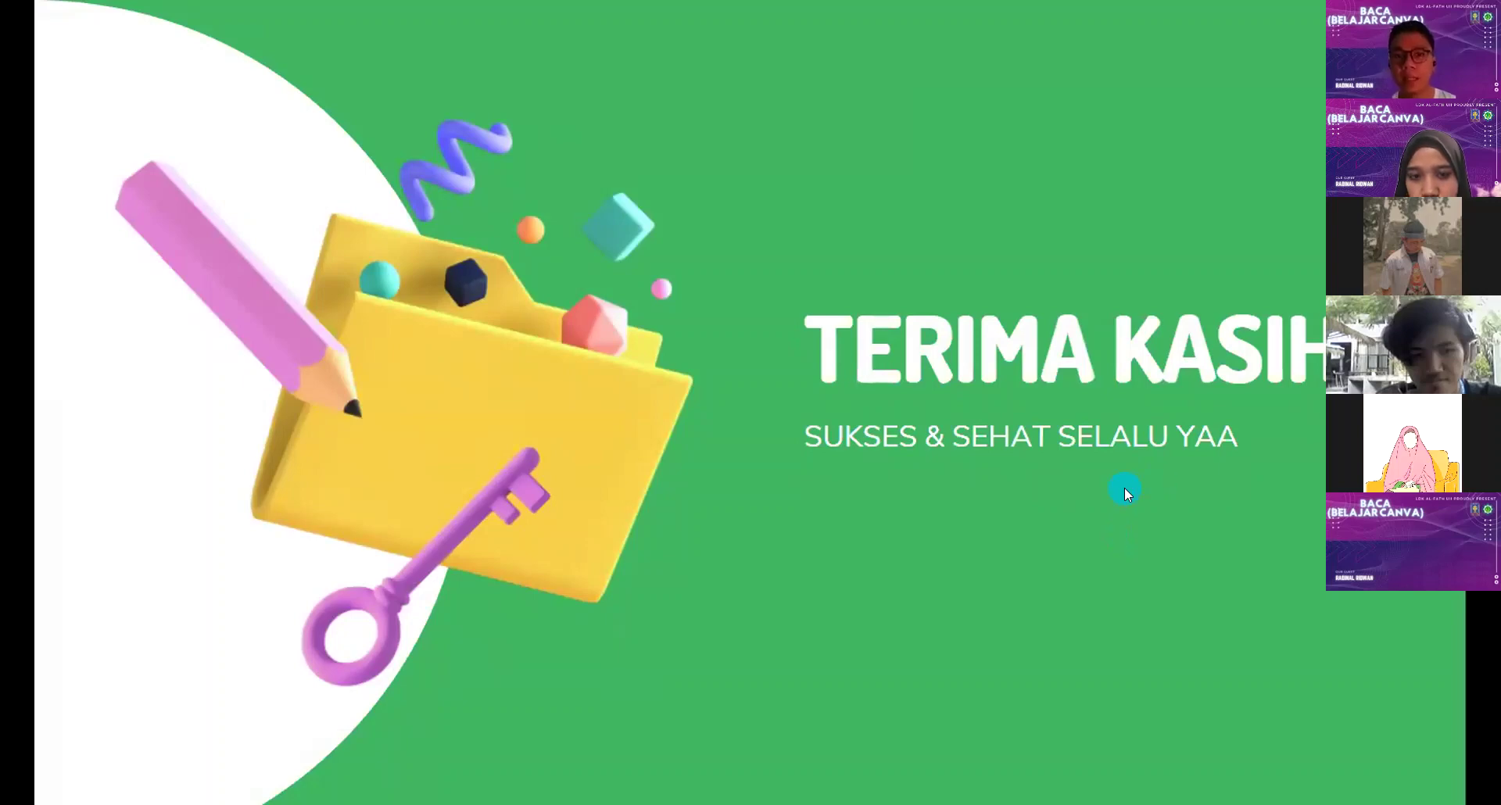
mouse_move(1421, 775)
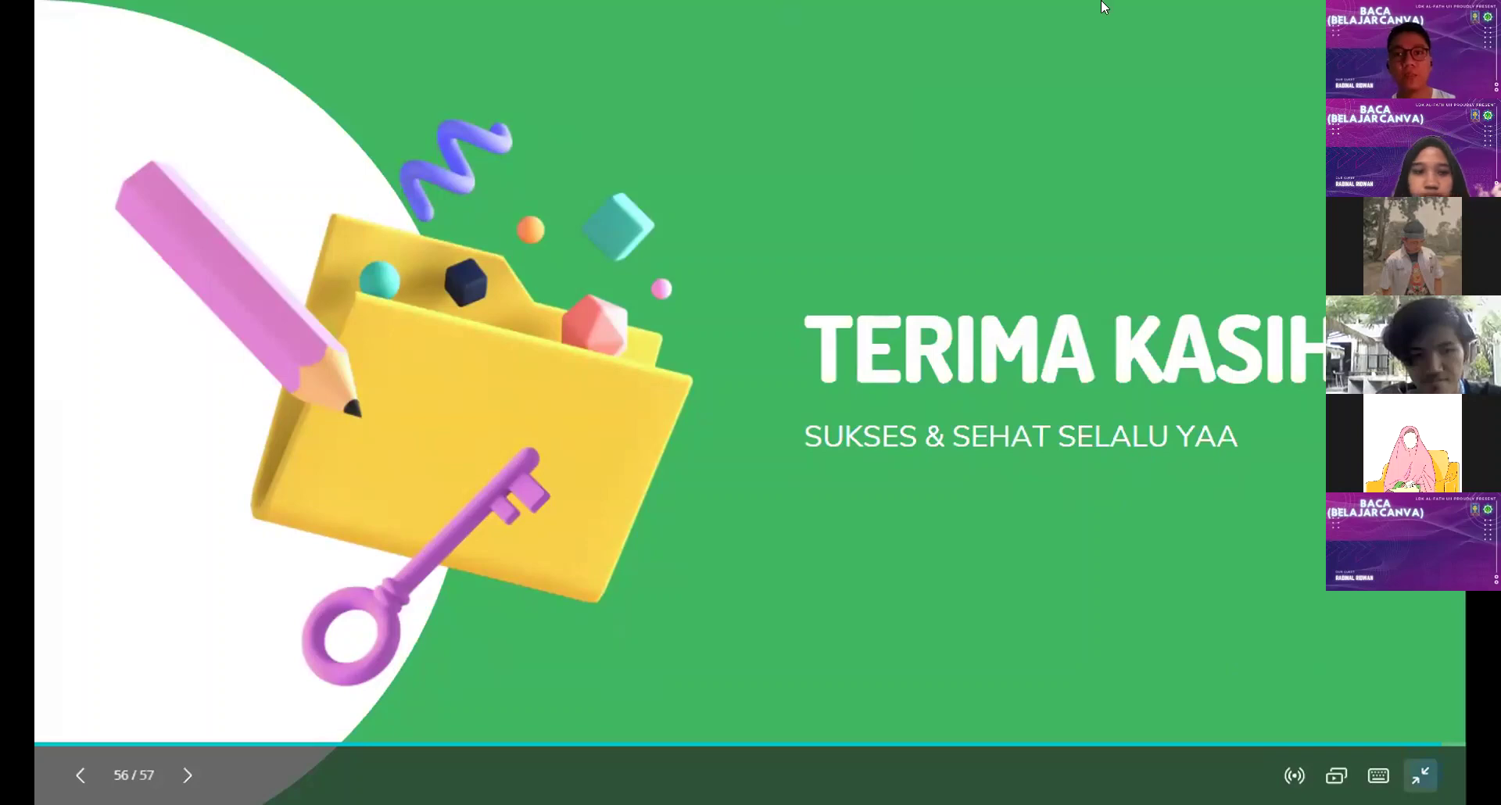
key(Escape)
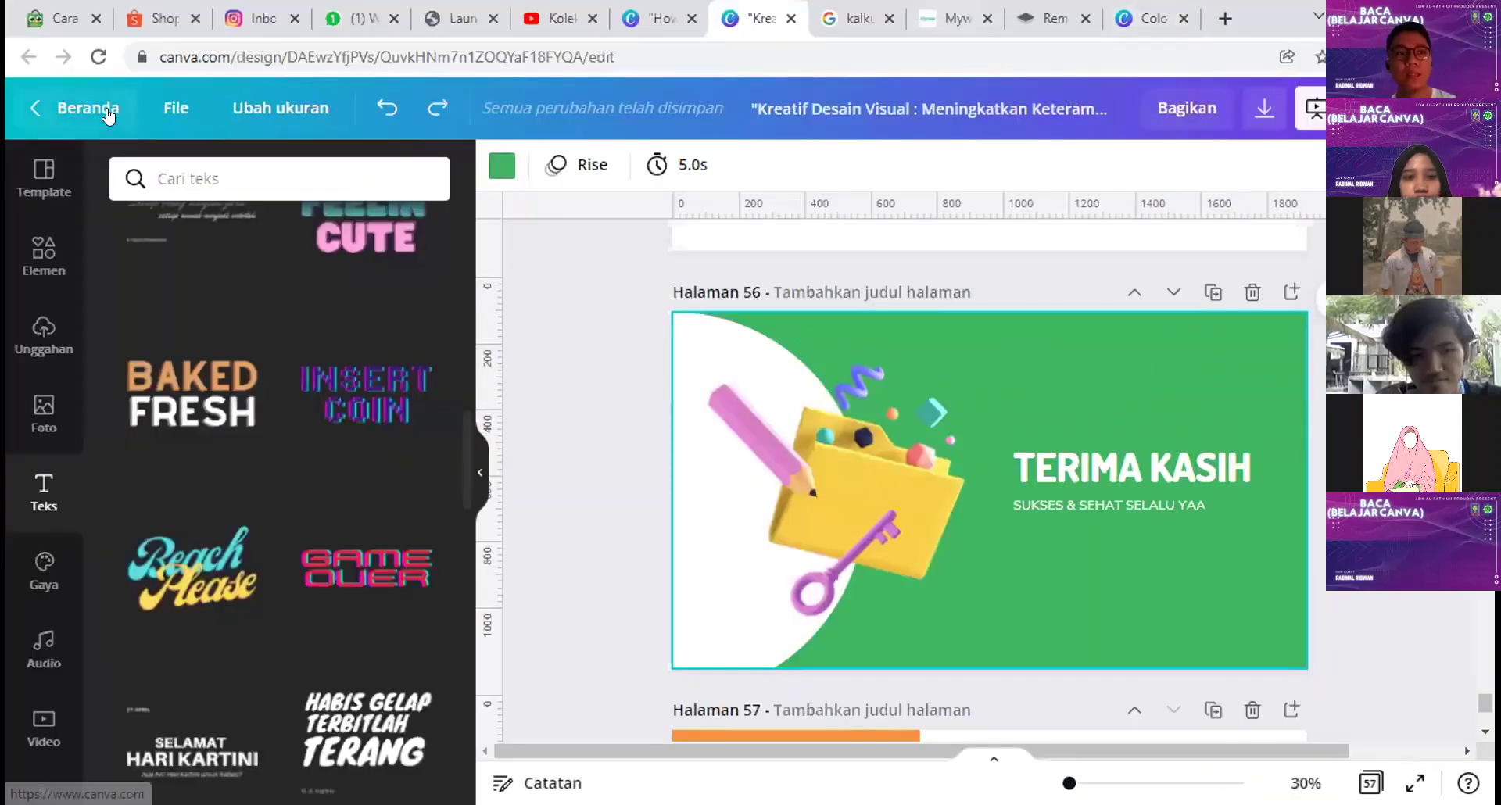
Step: Open Canva's Beranda home in a new tab and close the four extra tabs, including color palettes
middle_click(109, 108)
click(912, 18)
click(912, 18)
click(912, 18)
click(912, 18)
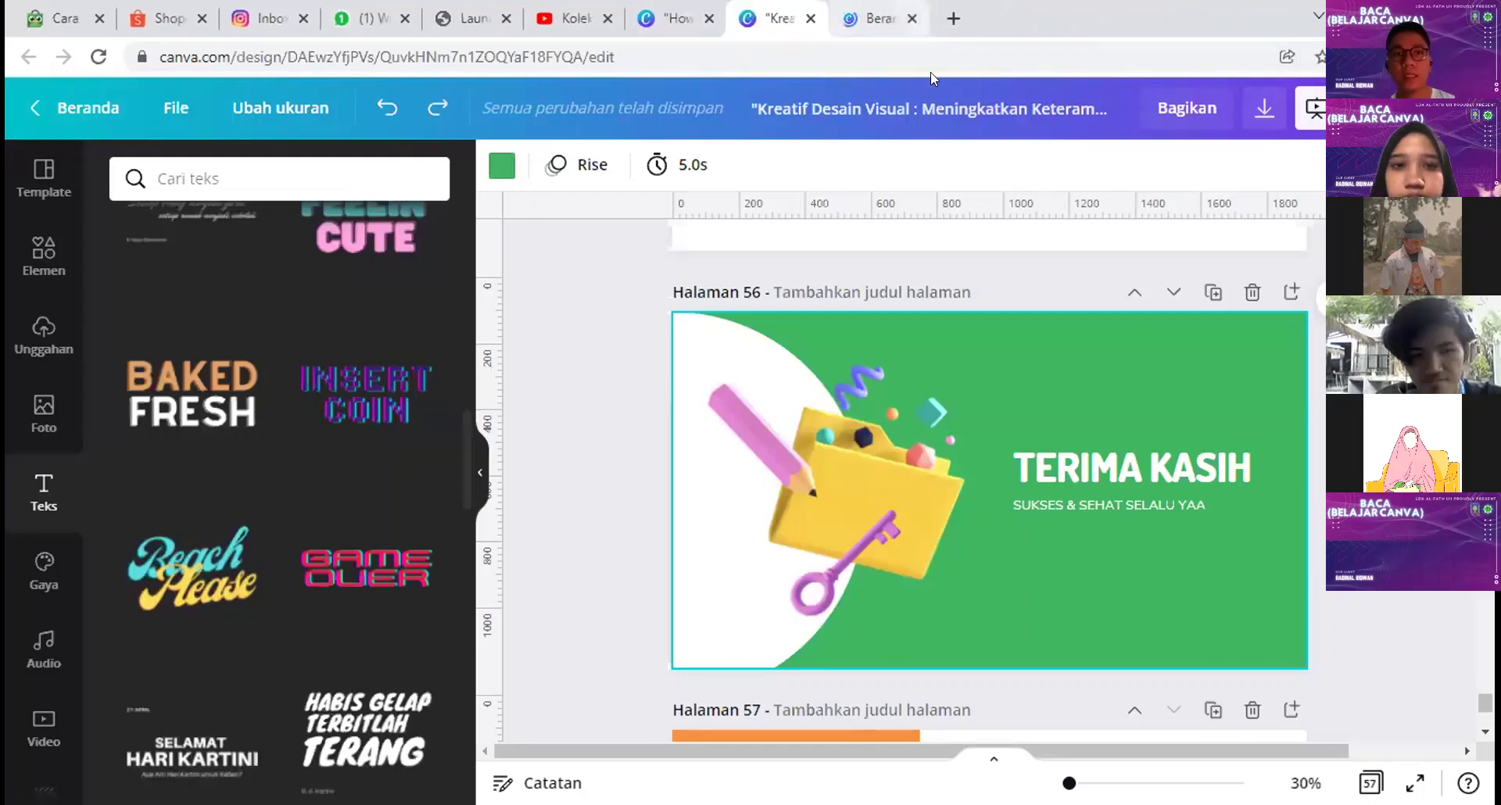
click(877, 10)
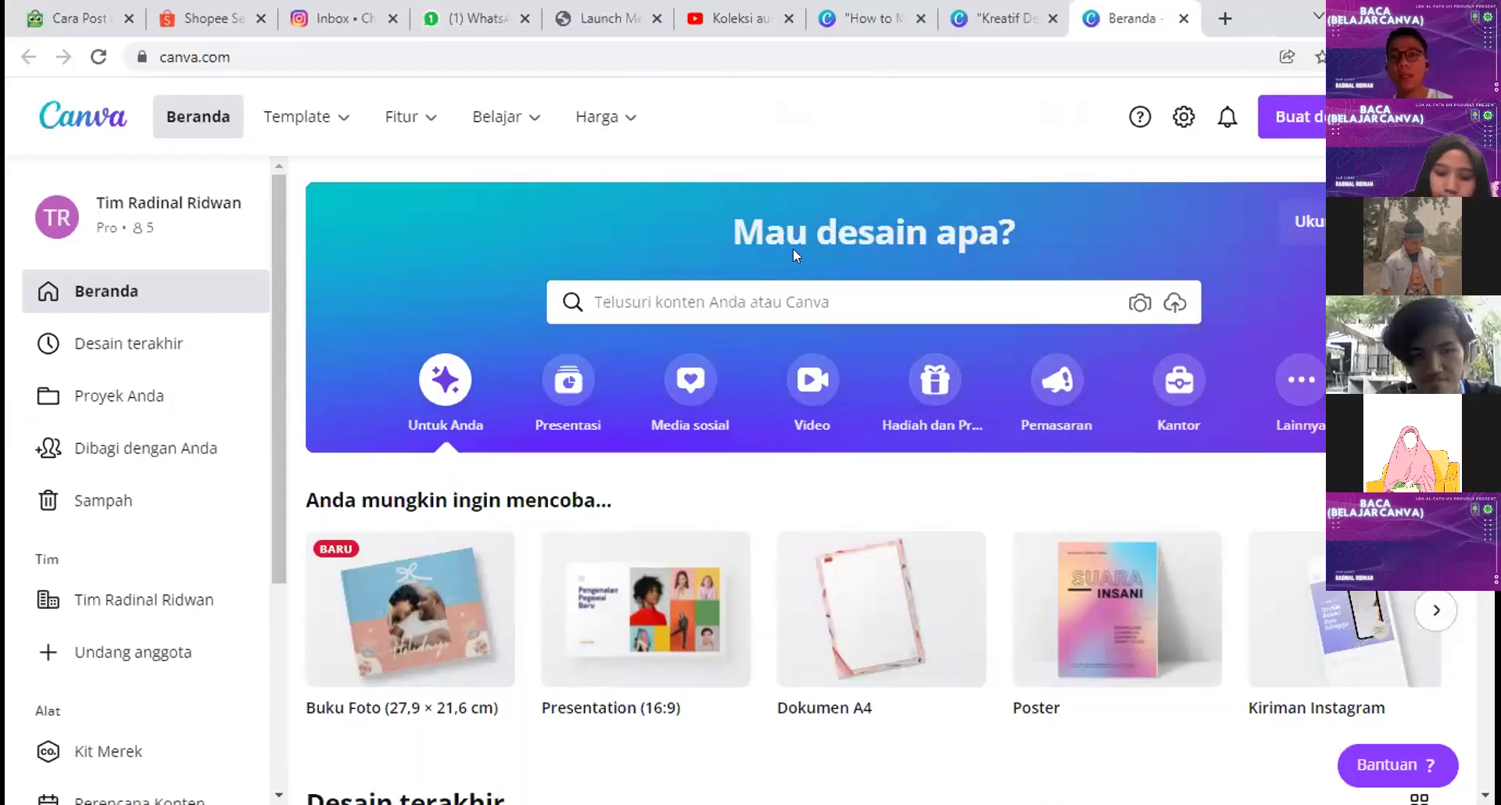
Step: Start a custom-size new design from Buat desain, then open a new browser tab
click(1312, 121)
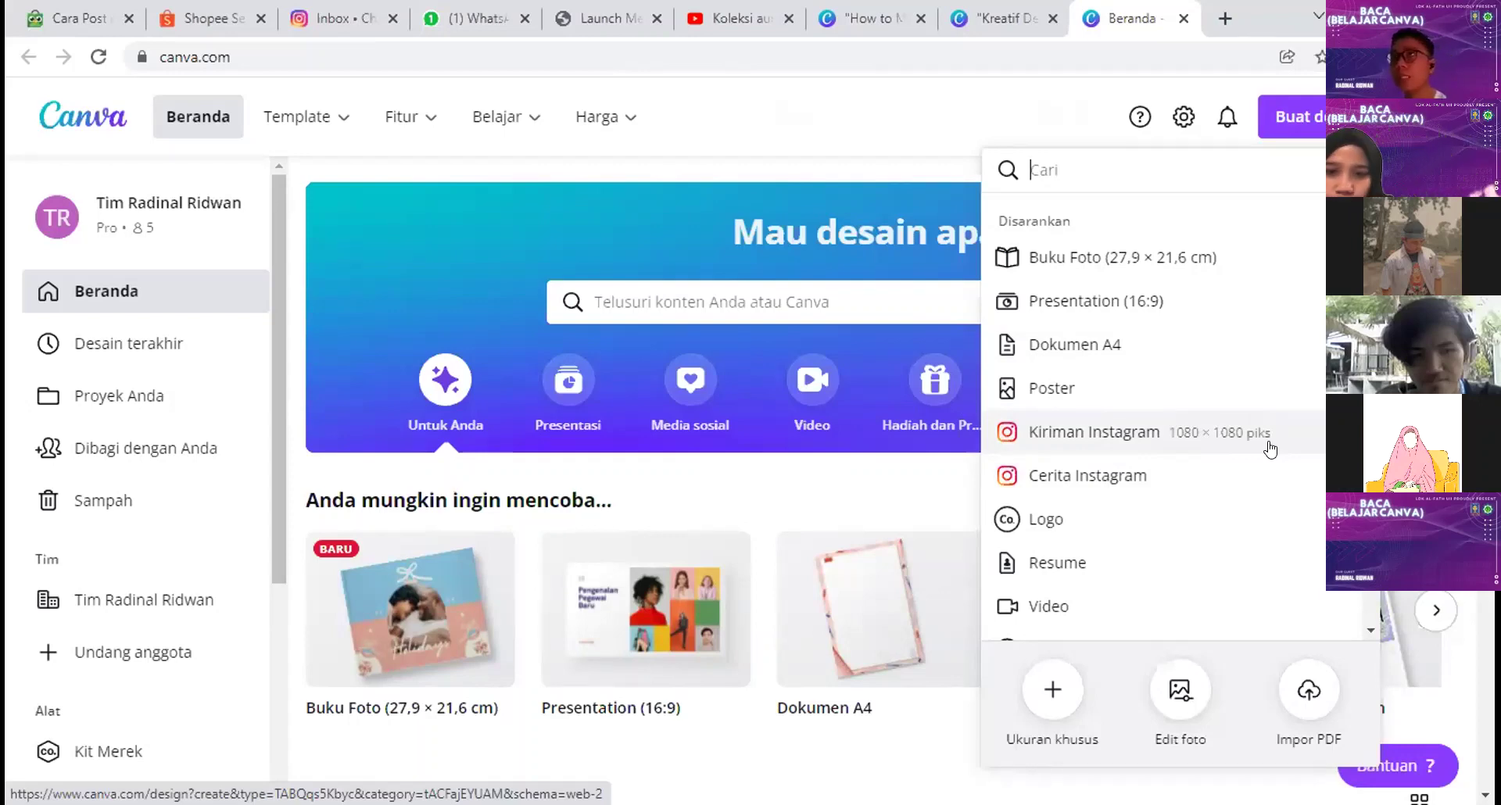
click(1054, 687)
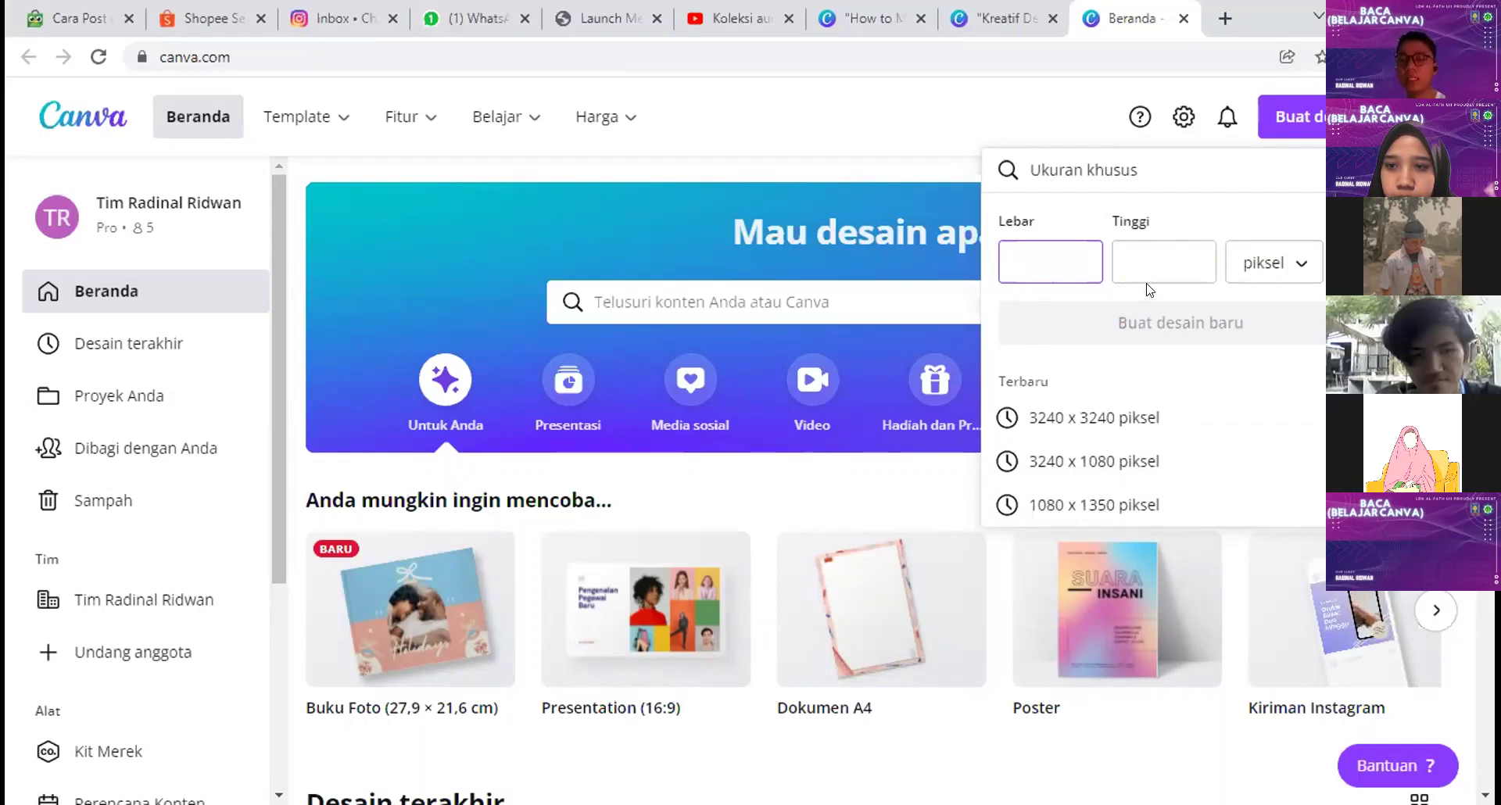
click(1211, 6)
Step: Visit the trainer's Instagram profile, view the Perbedaan Sans & Serif post, then return to Canva home
text(in)
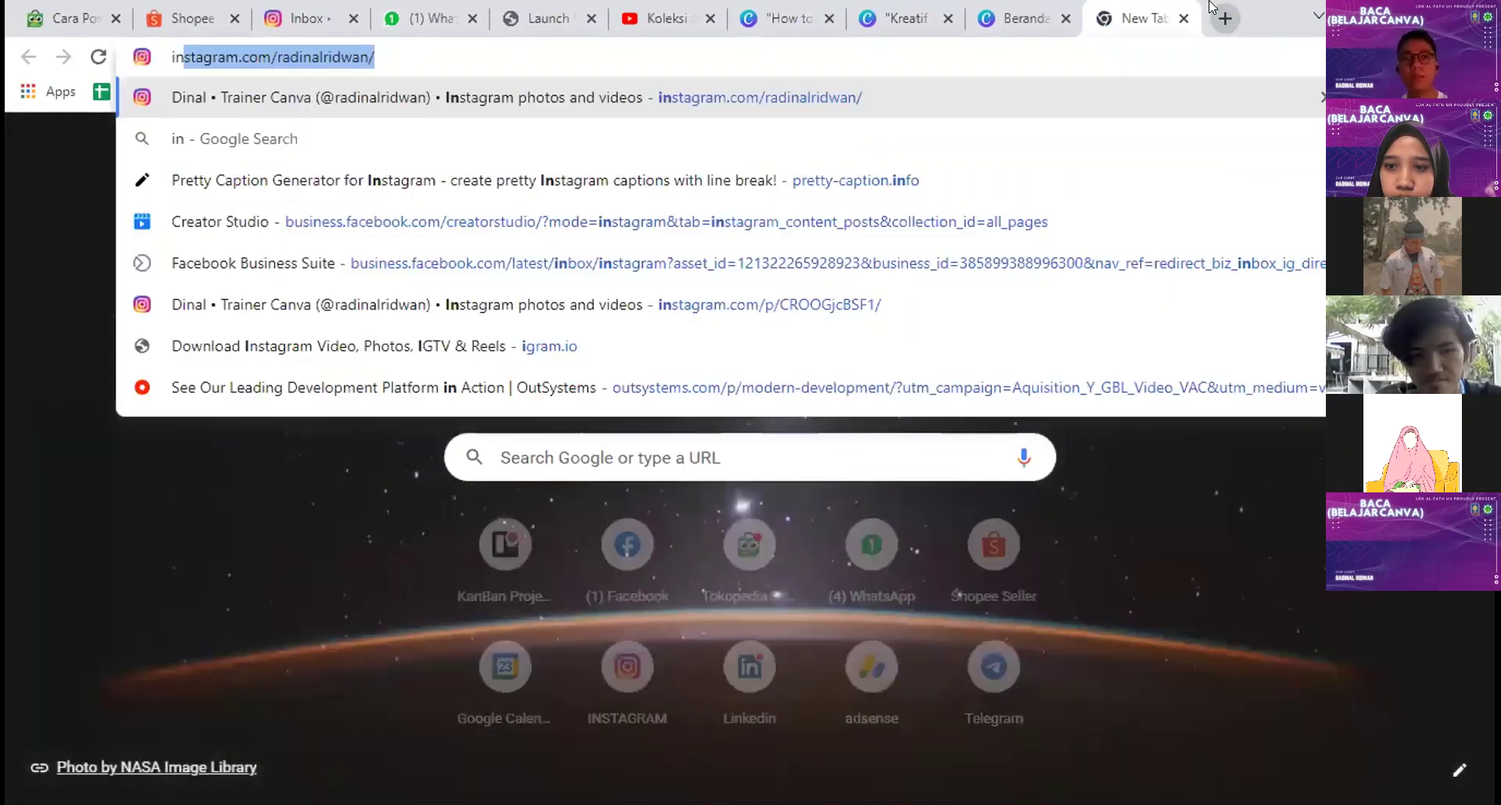
key(Return)
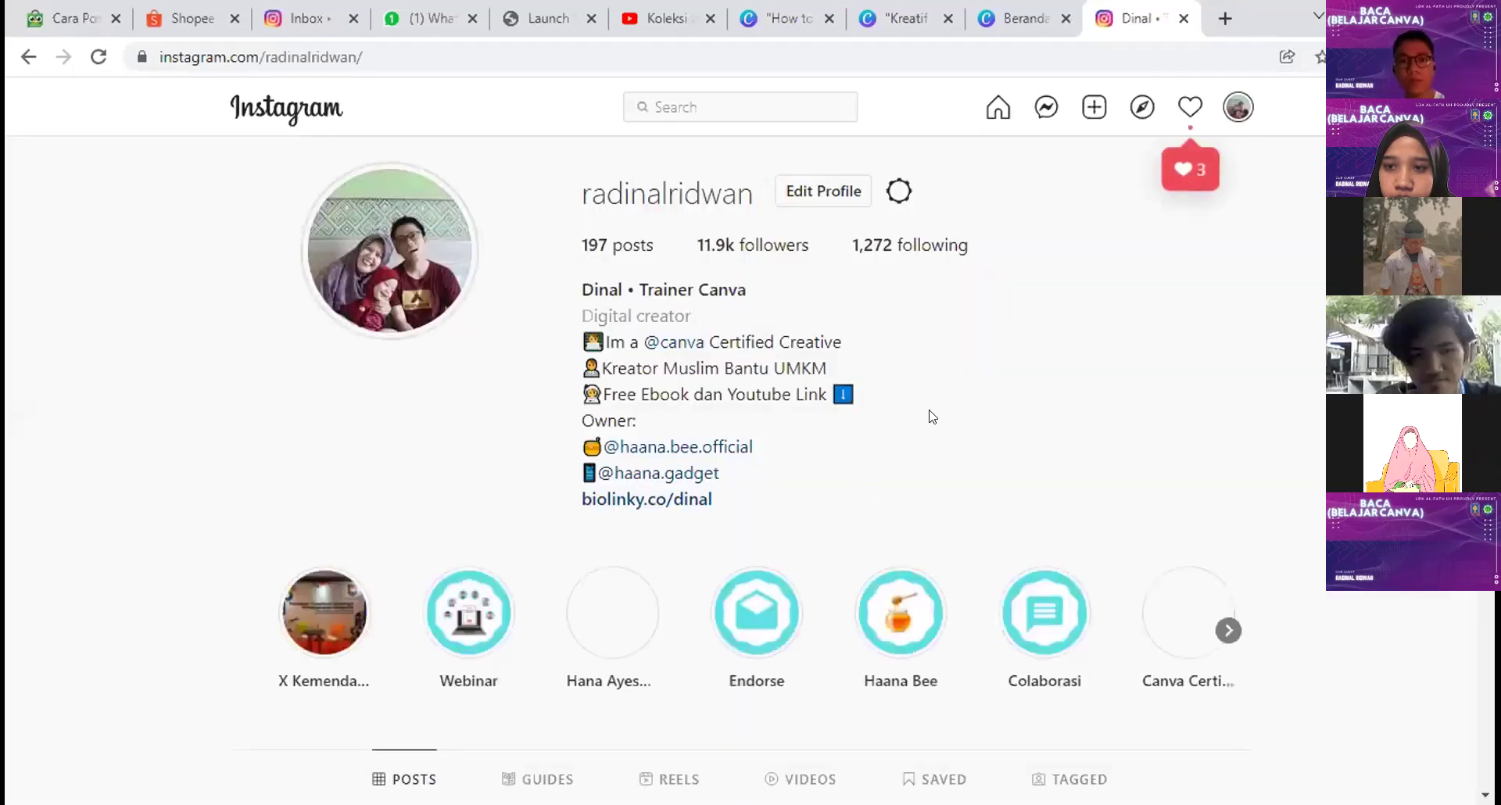
scroll(878, 424, down, 8)
click(501, 423)
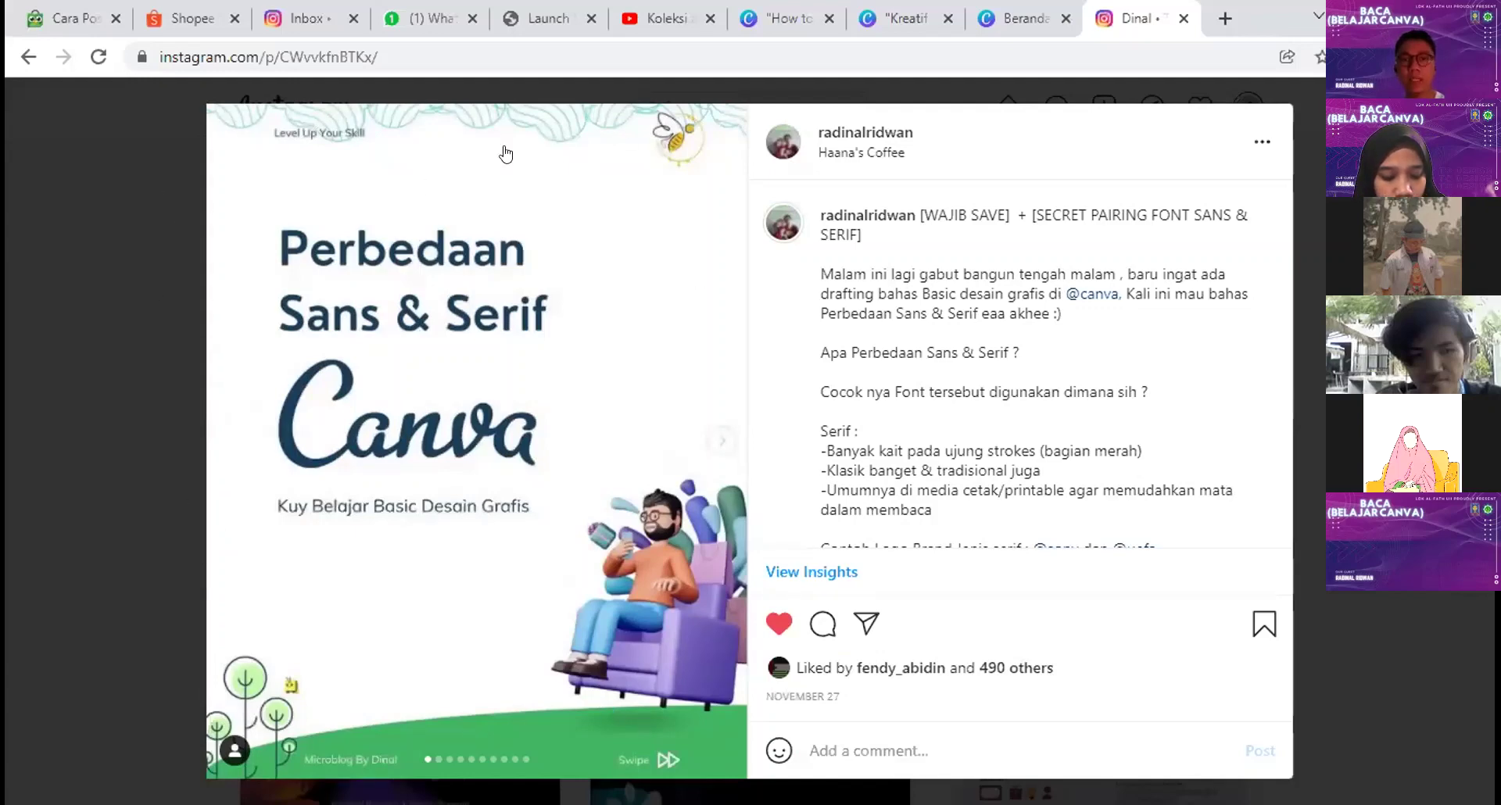
key(ctrl+shift+Tab)
key(ctrl+shift+Tab)
key(ctrl+Tab)
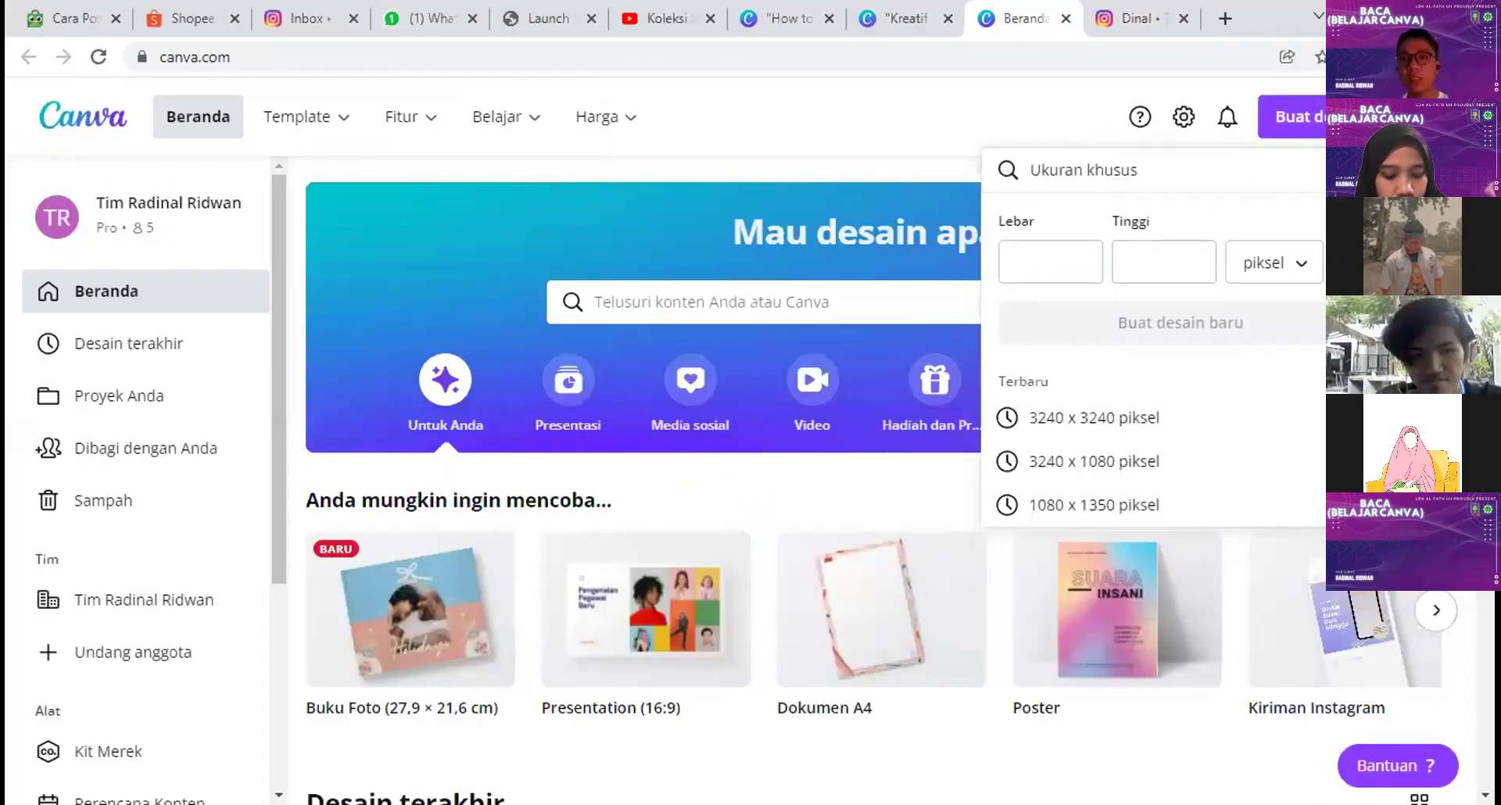
Step: Create a new Instagram post design and search the templates for 'islam'
click(1286, 121)
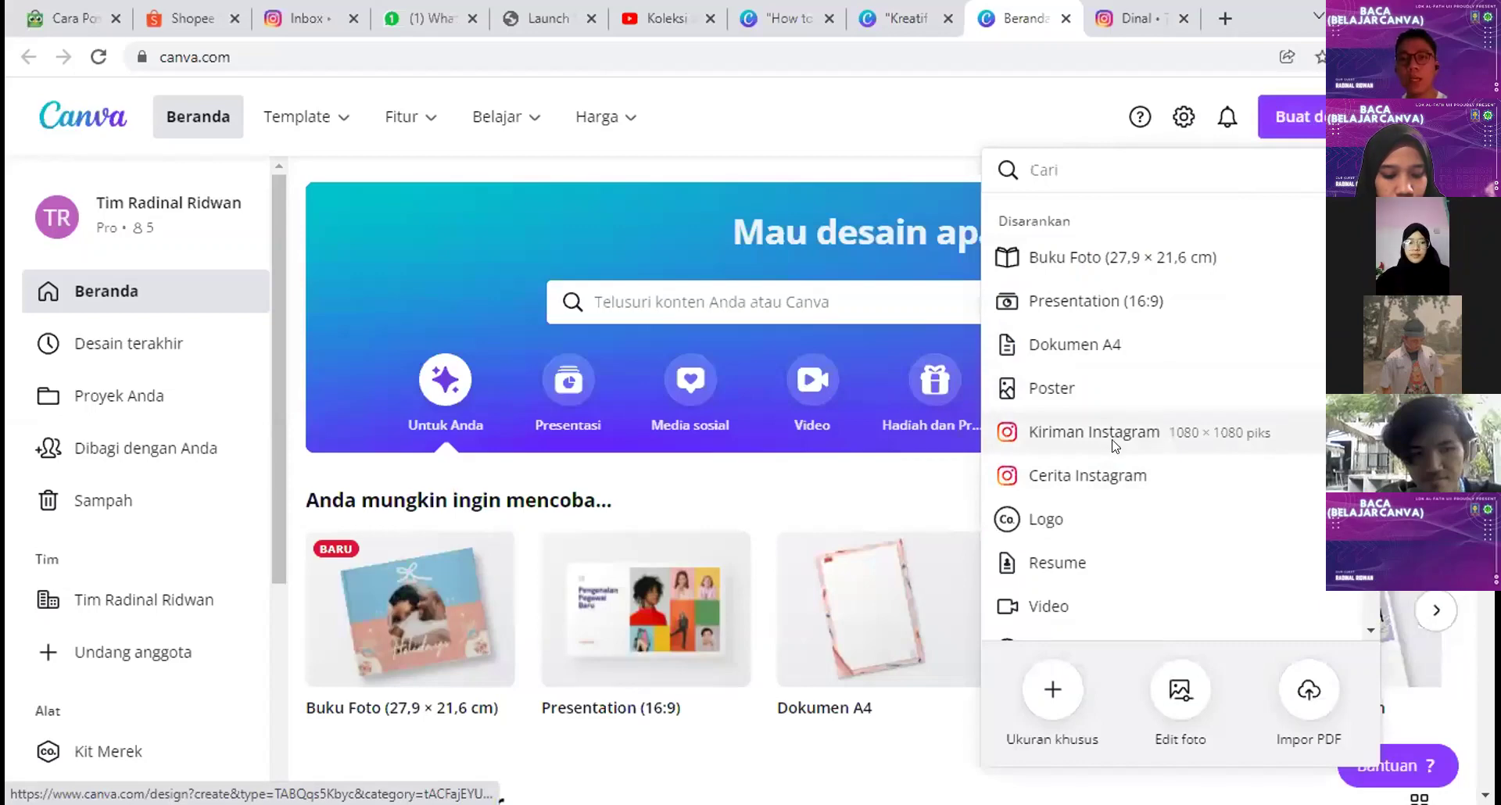
click(1116, 441)
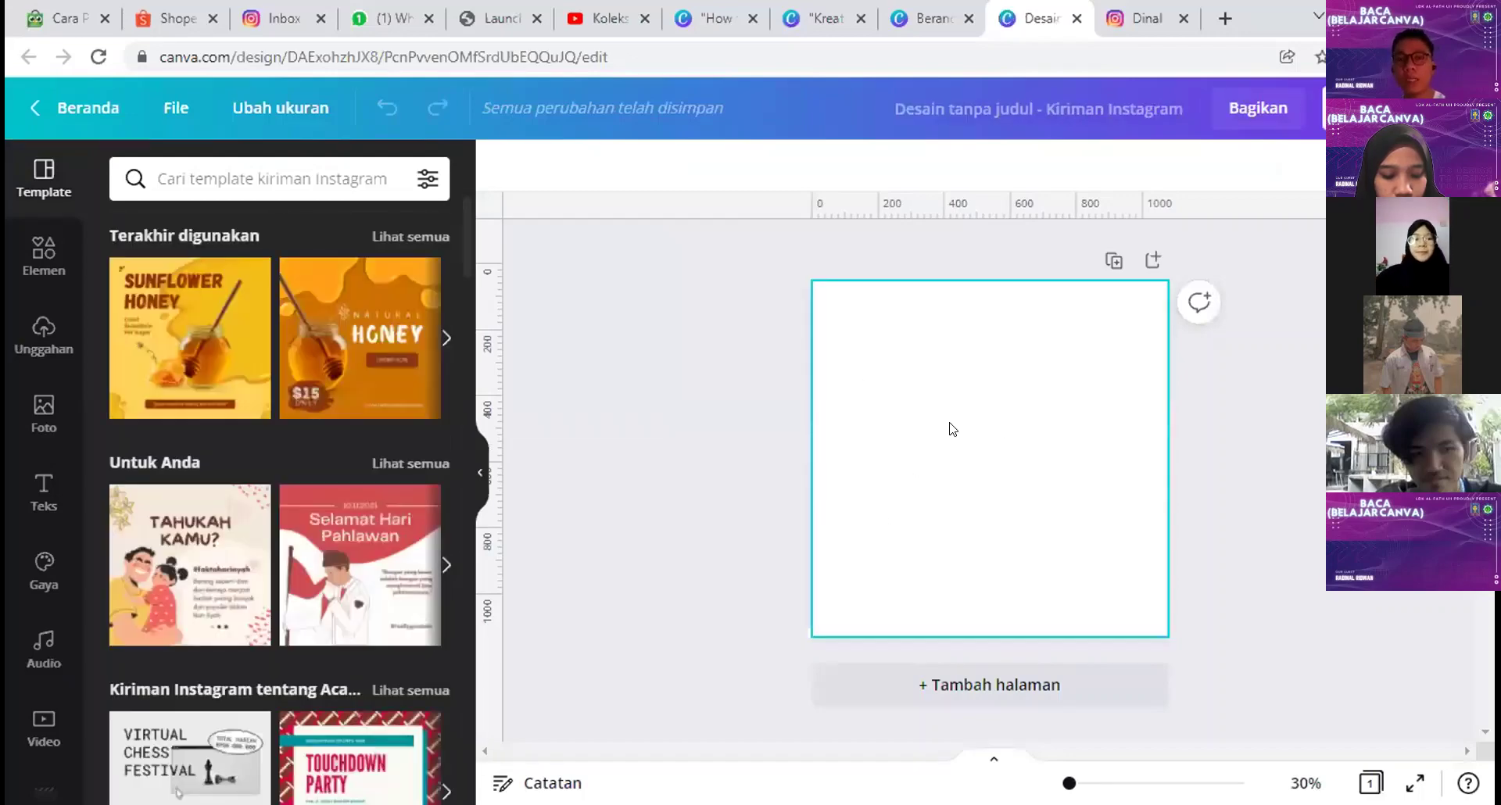
click(191, 174)
text(islam)
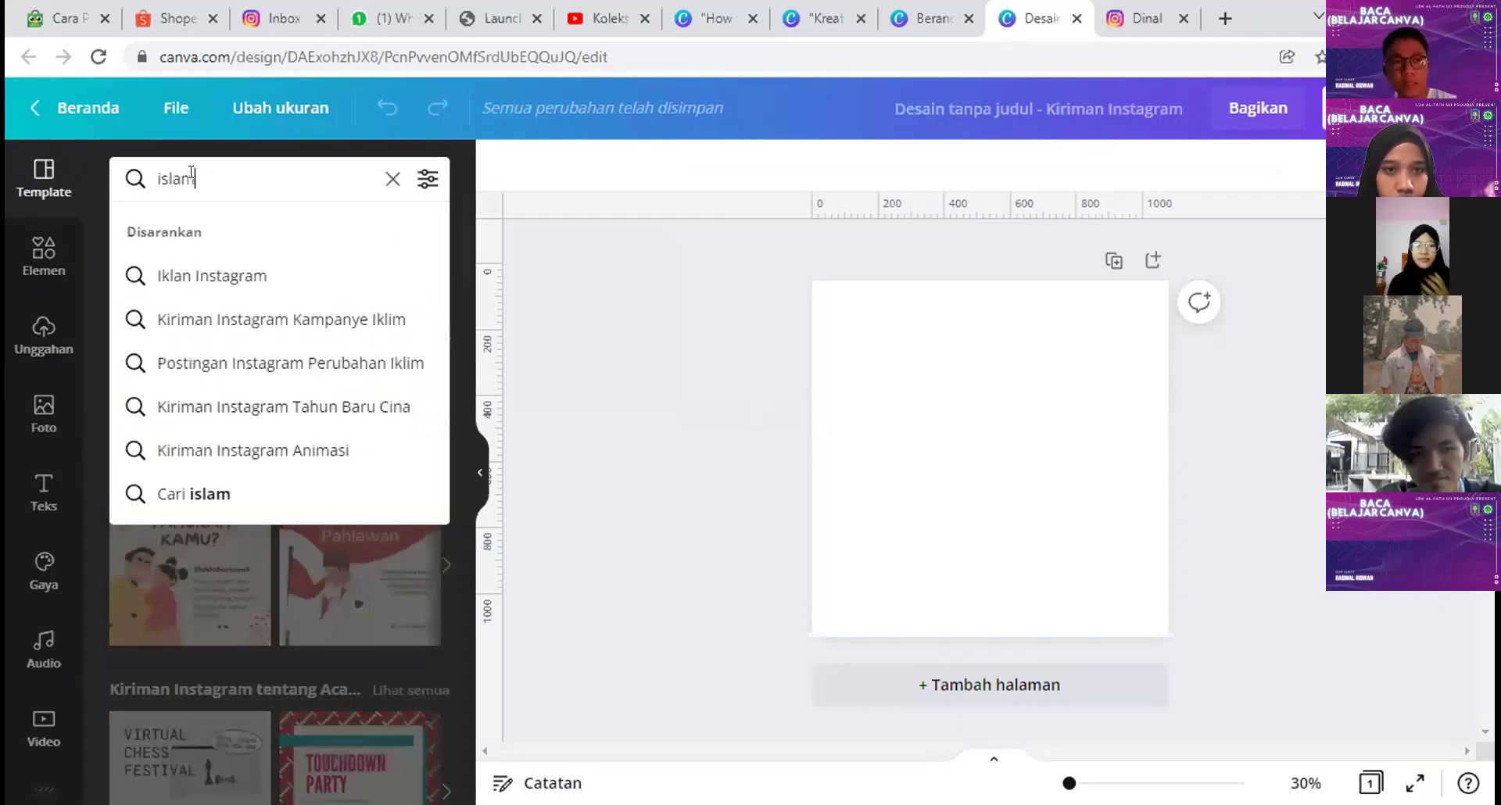
key(Return)
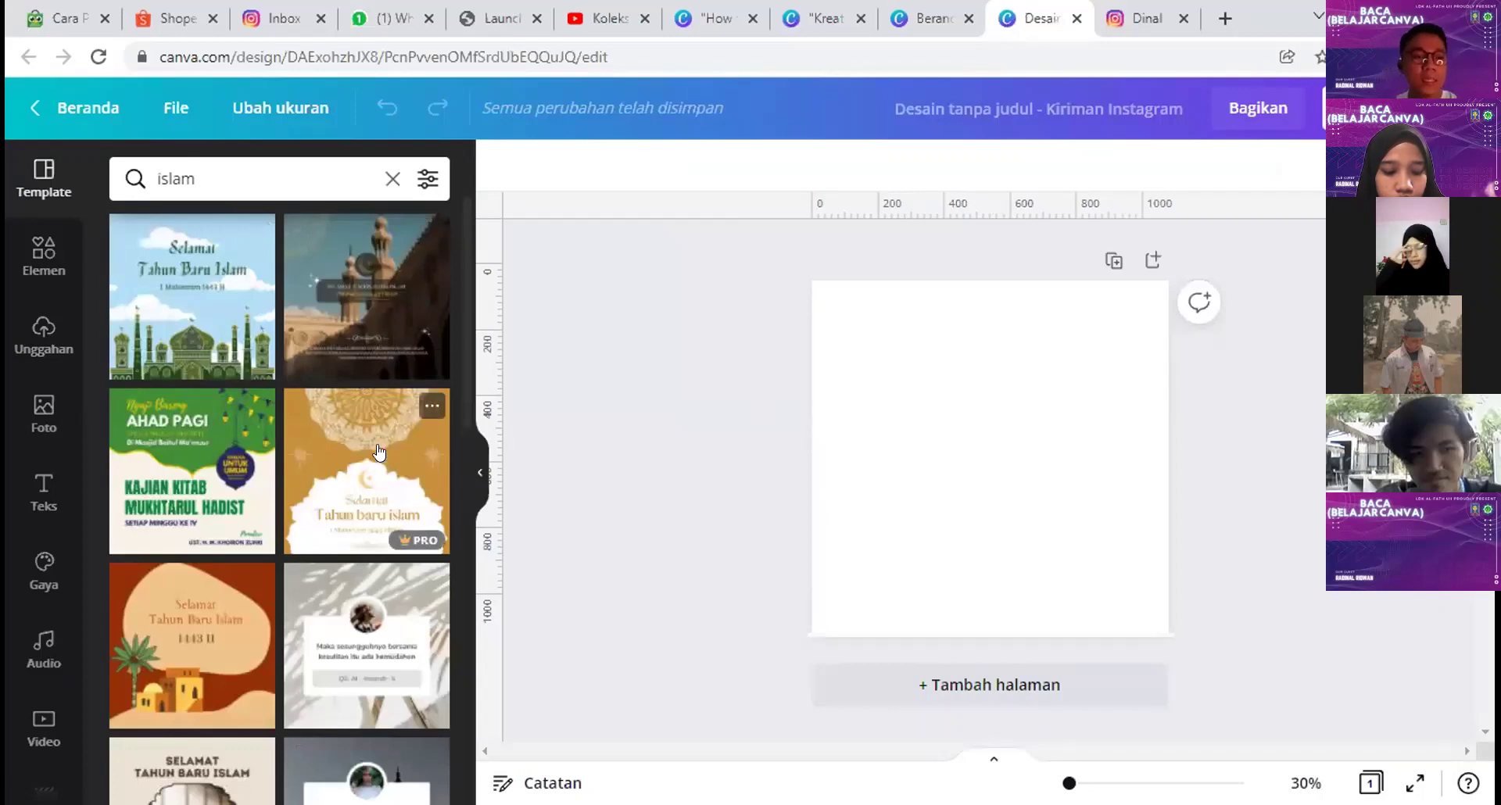
Step: Apply the Selamat Tahun Baru Islam template from the search results
scroll(380, 454, down, 3)
scroll(383, 463, down, 6)
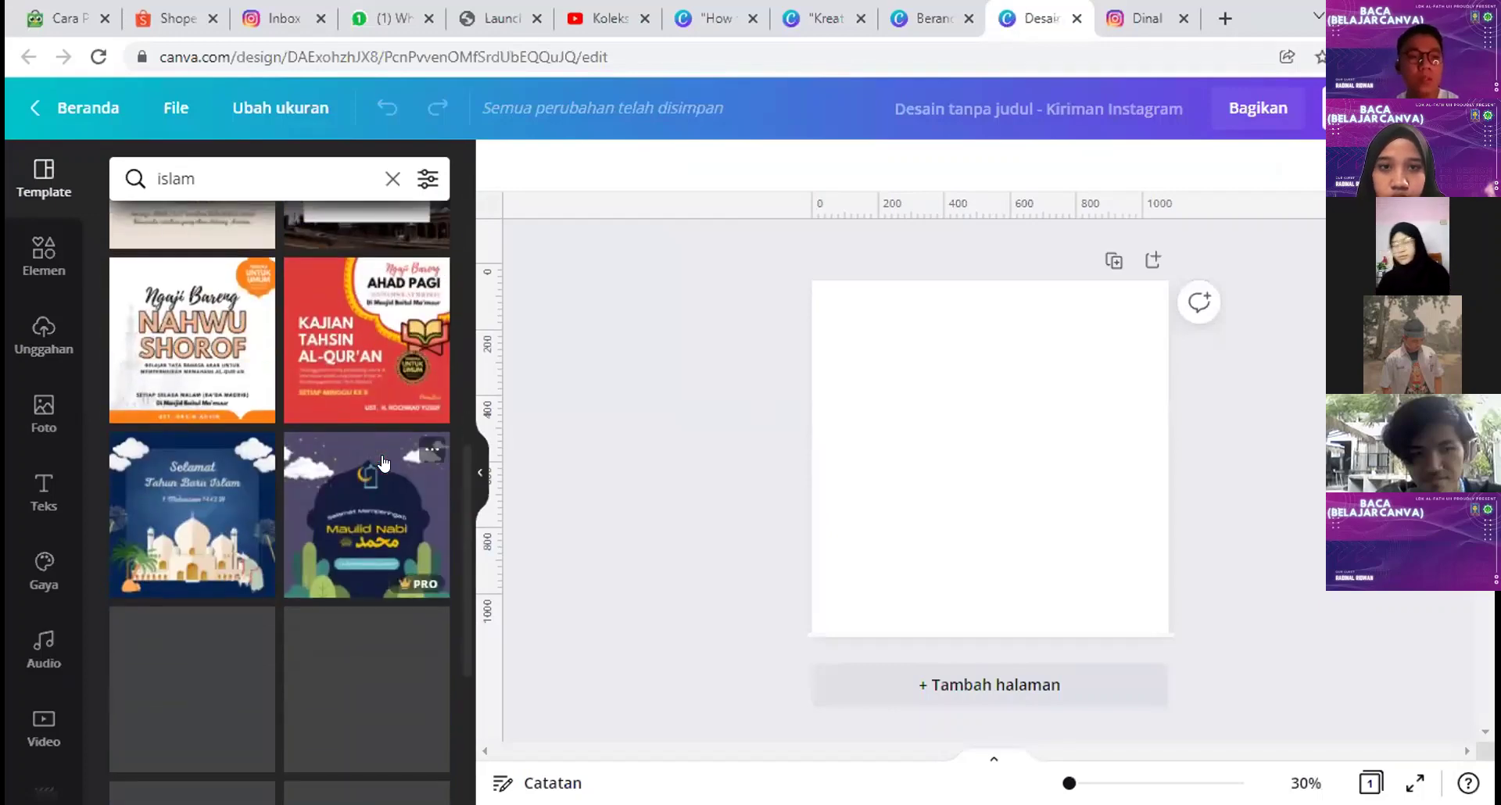
scroll(383, 462, up, 9)
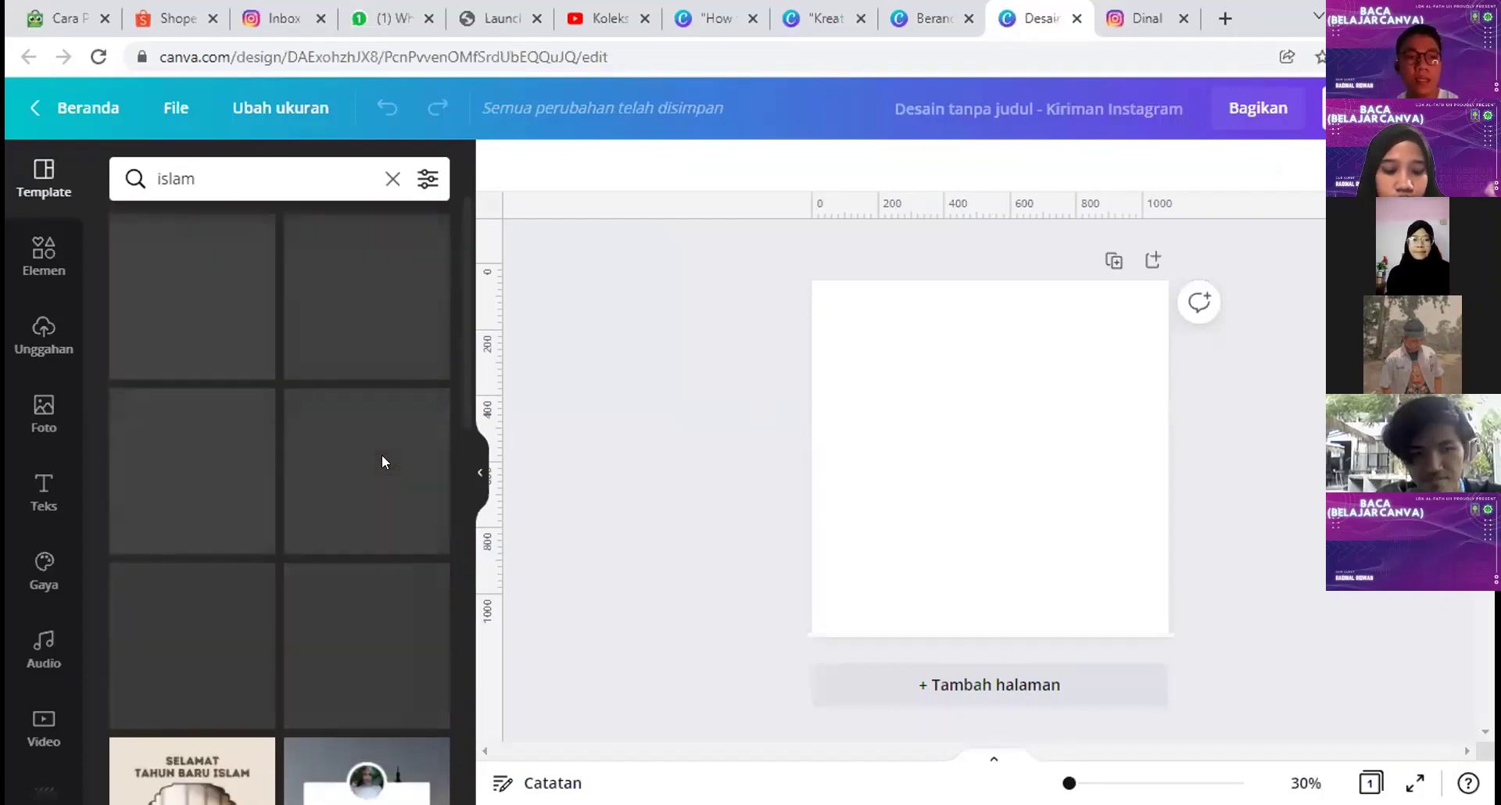
scroll(384, 469, down, 5)
scroll(385, 480, down, 2)
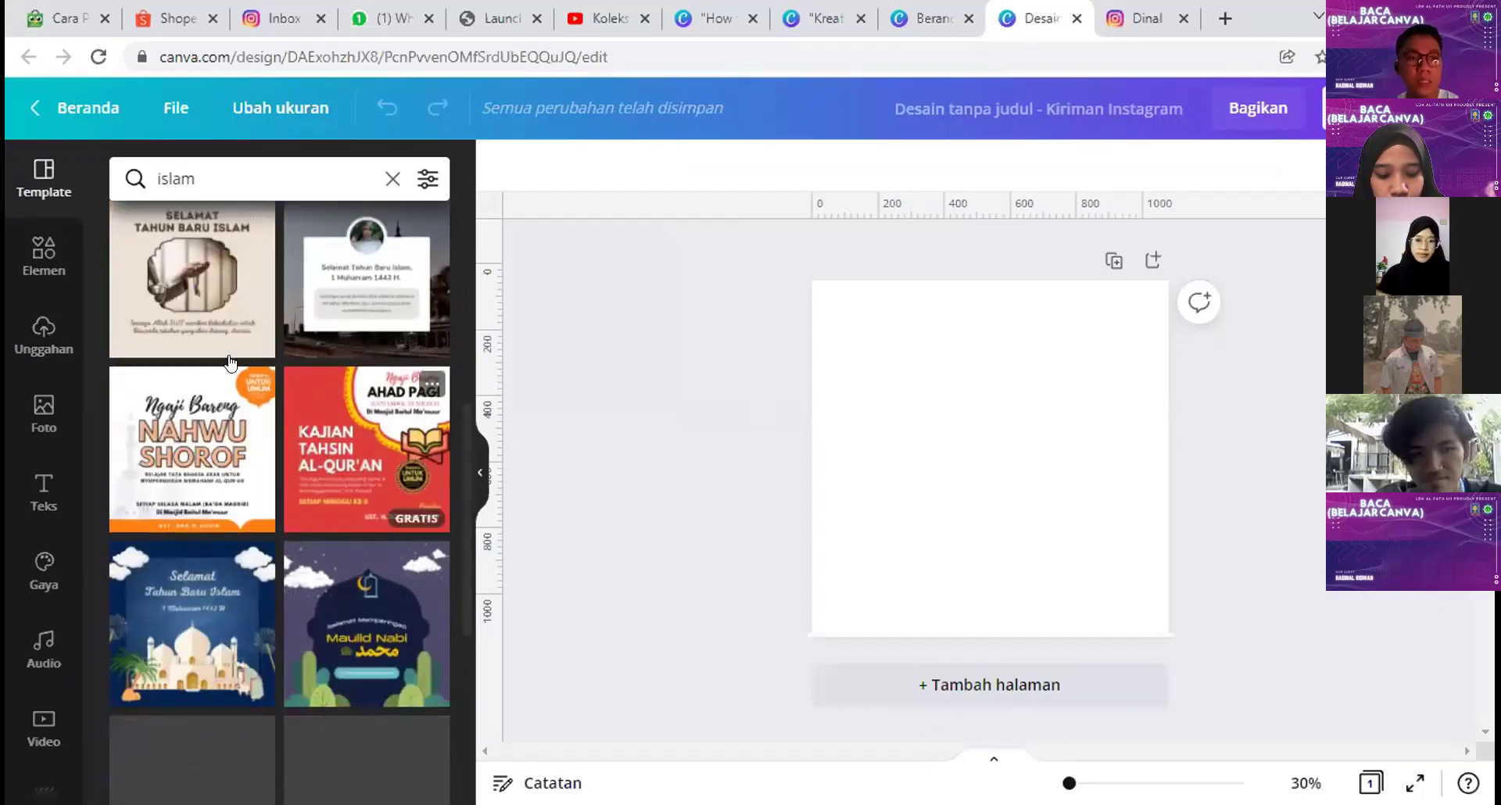
click(210, 313)
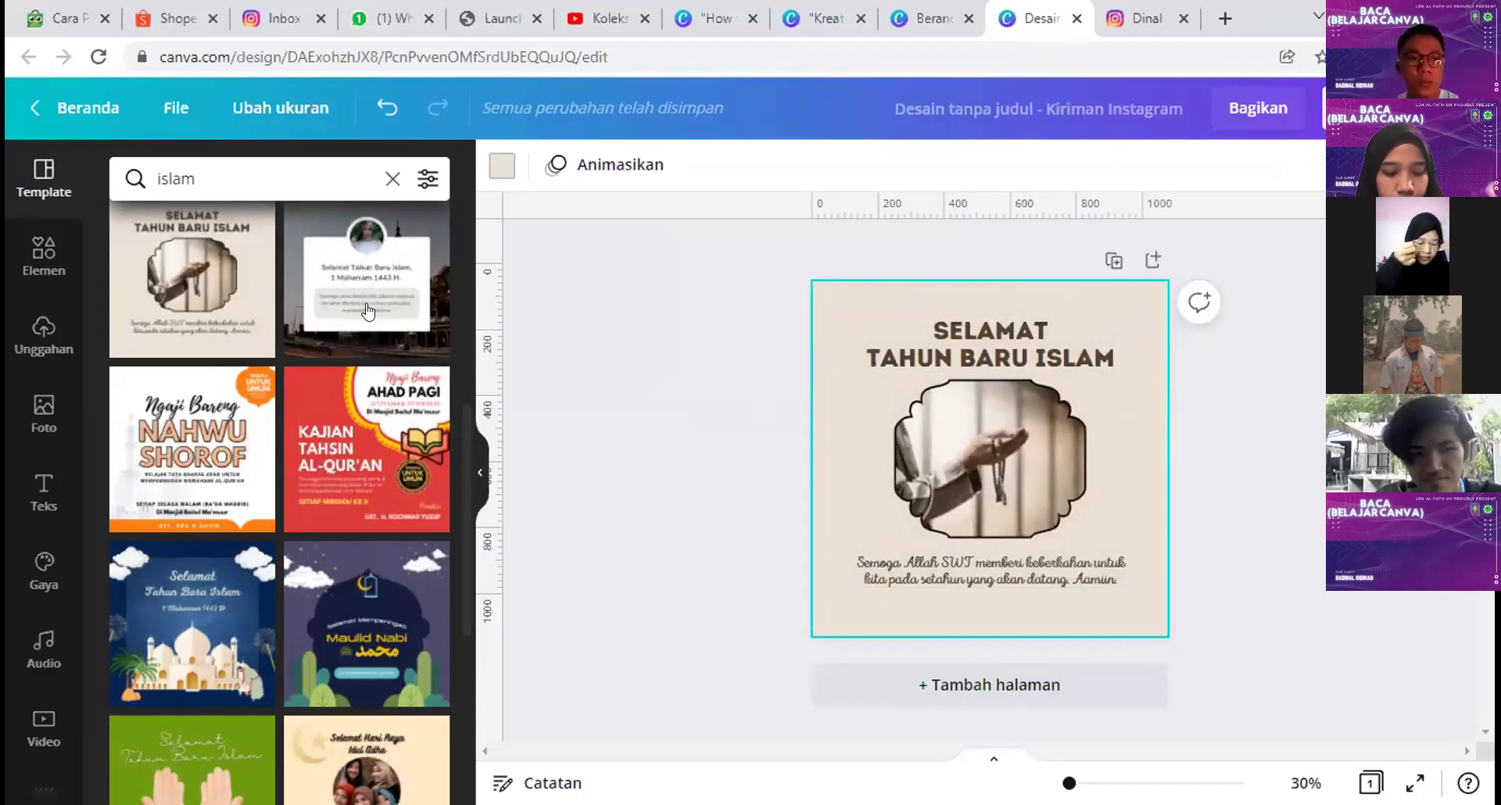
Step: Apply the Ngaji Bareng Nahwu Shorof template and inspect its NAHWU, SHOROF and SETIAP SELASA MALAM text
click(152, 447)
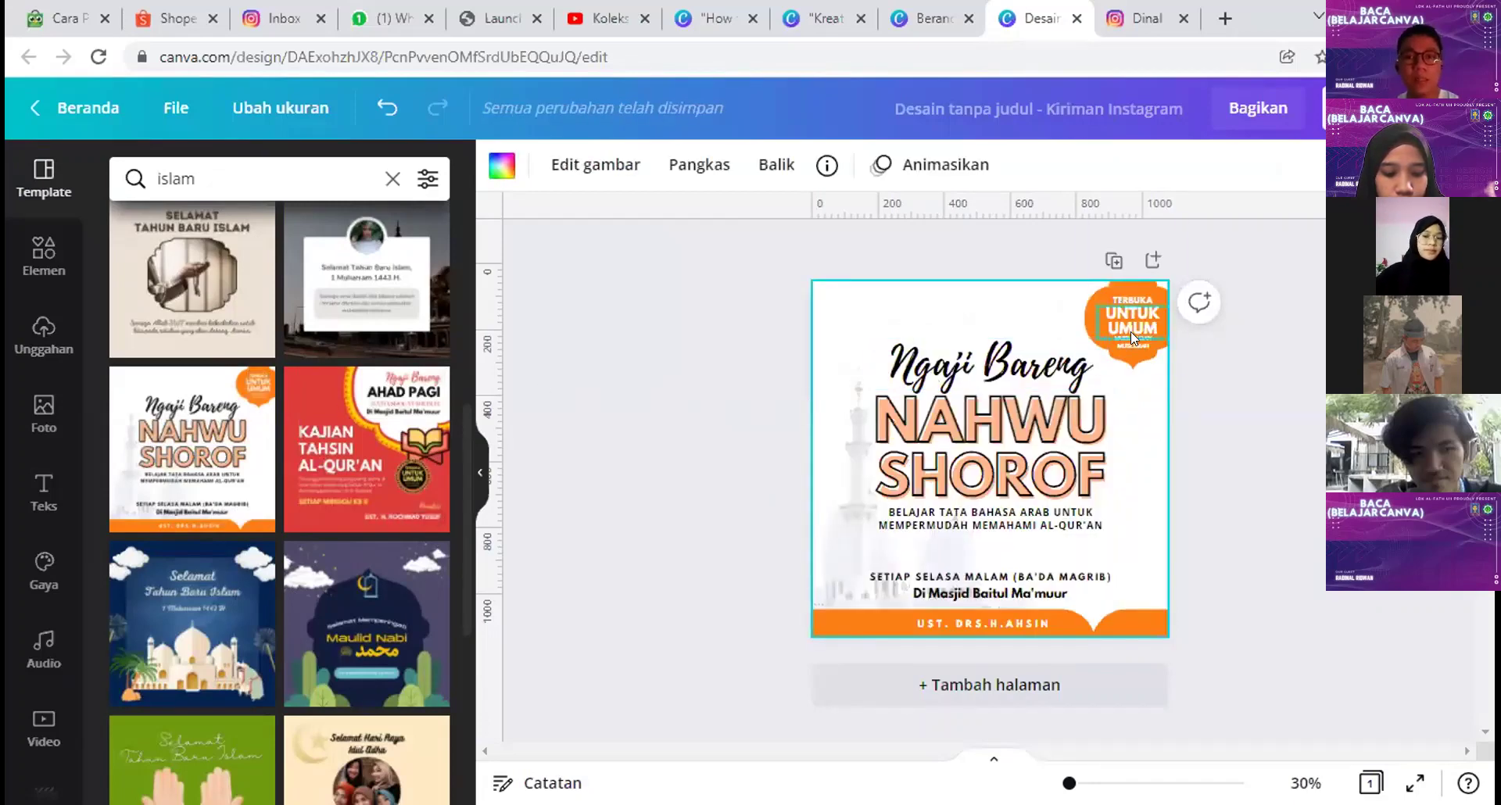
double_click(991, 408)
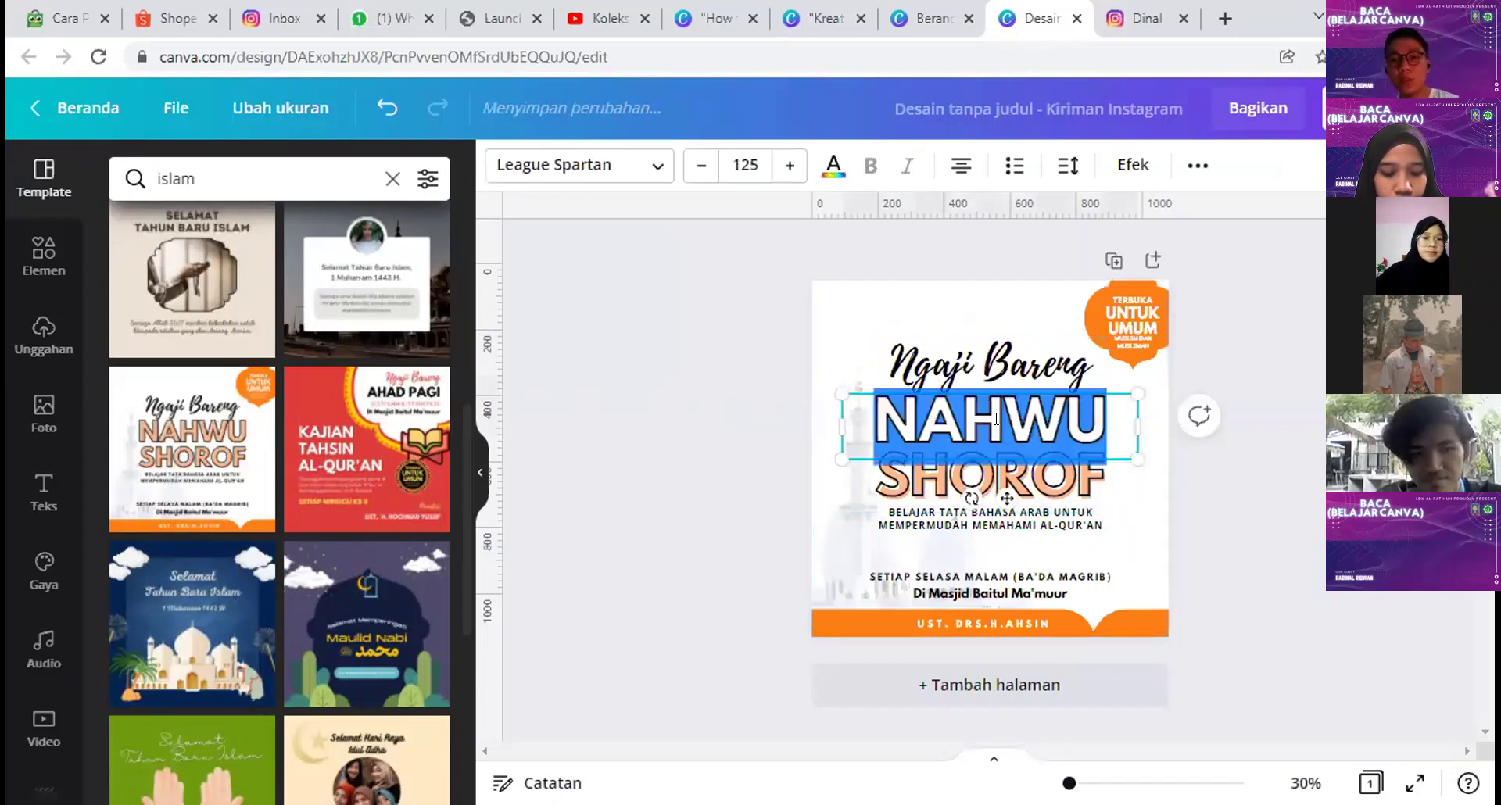
click(1064, 499)
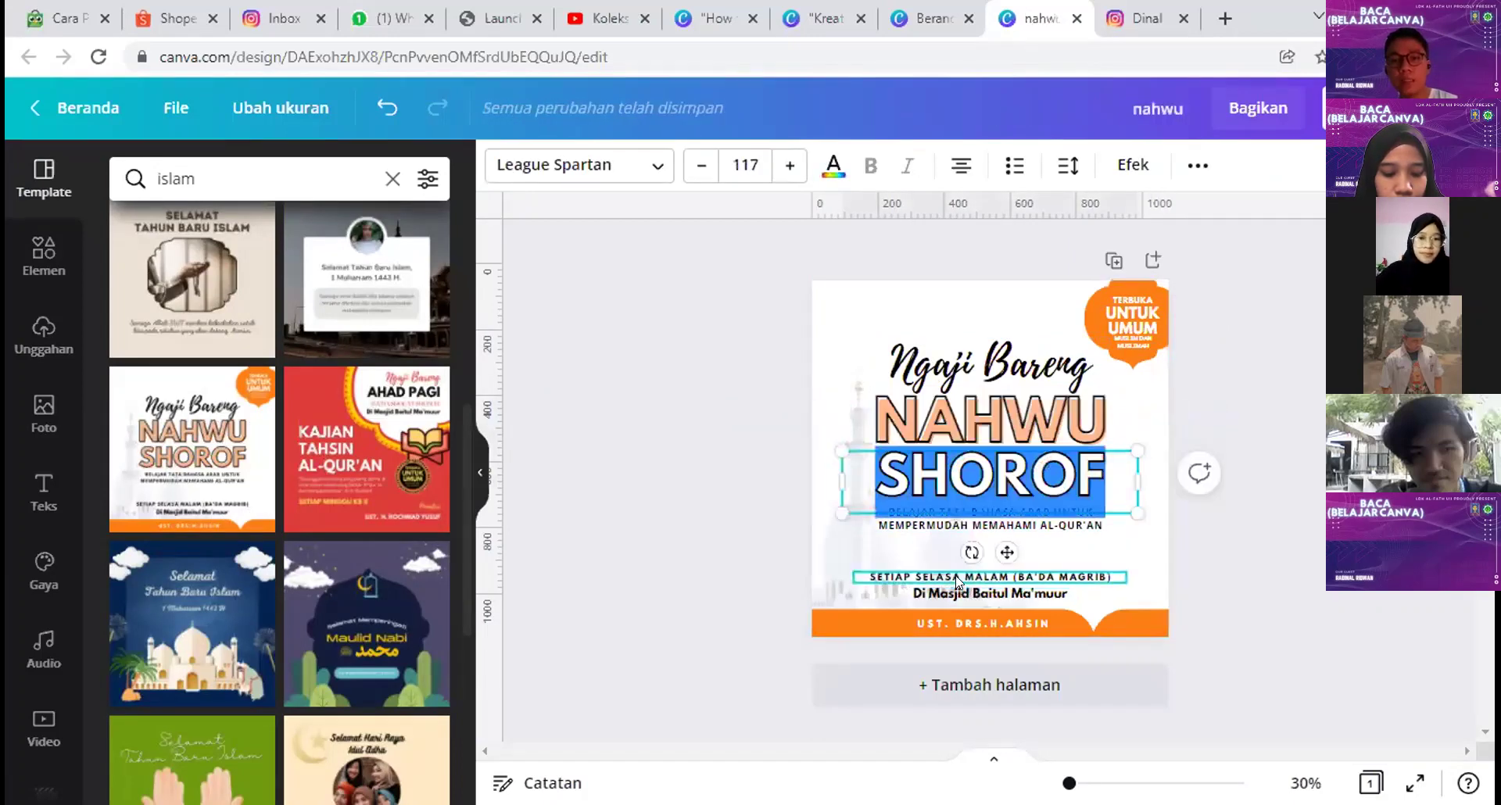
double_click(1118, 577)
click(1194, 564)
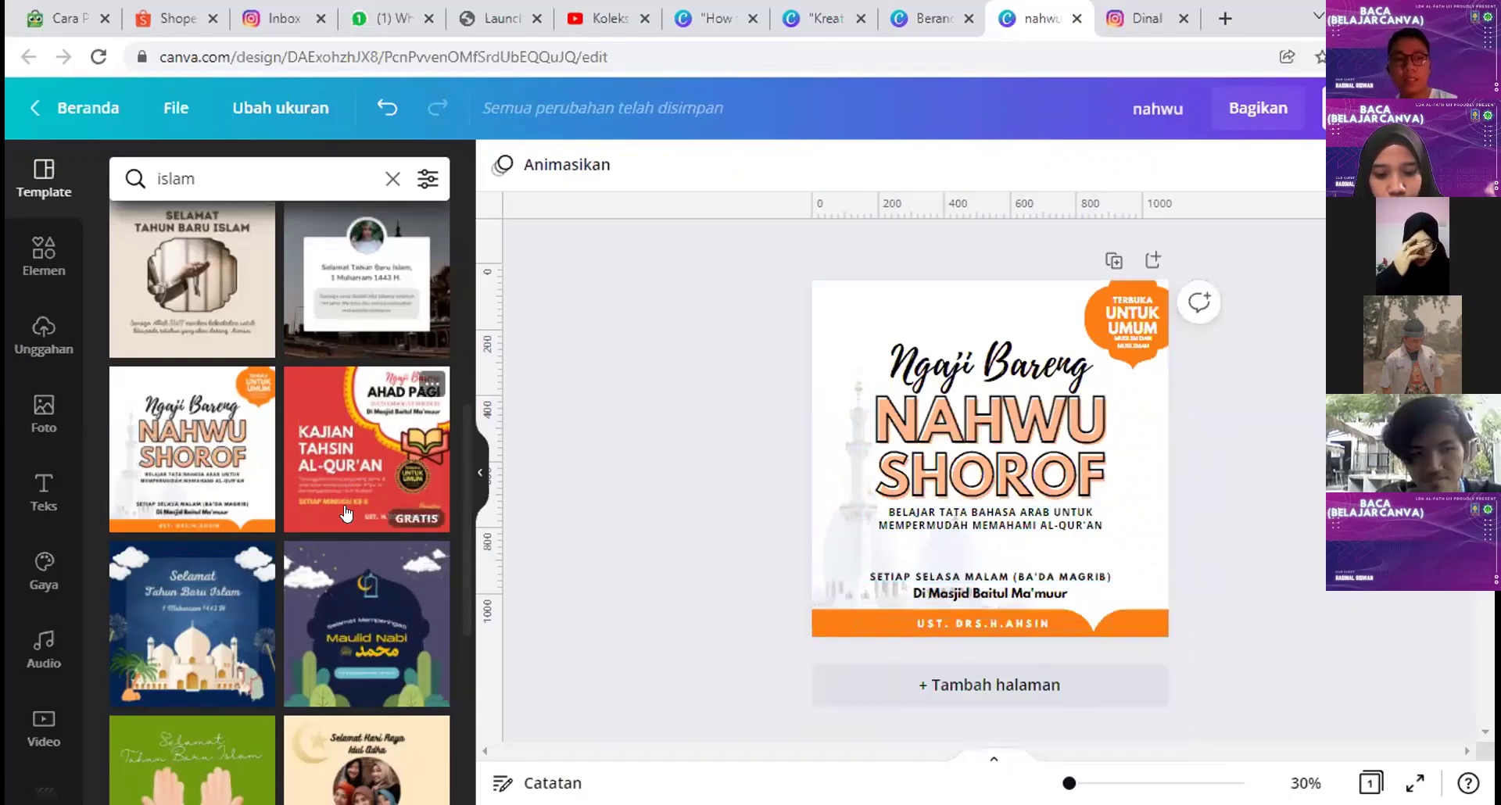
Step: Select the template's background mosque image
scroll(346, 514, up, 1)
scroll(346, 514, up, 1)
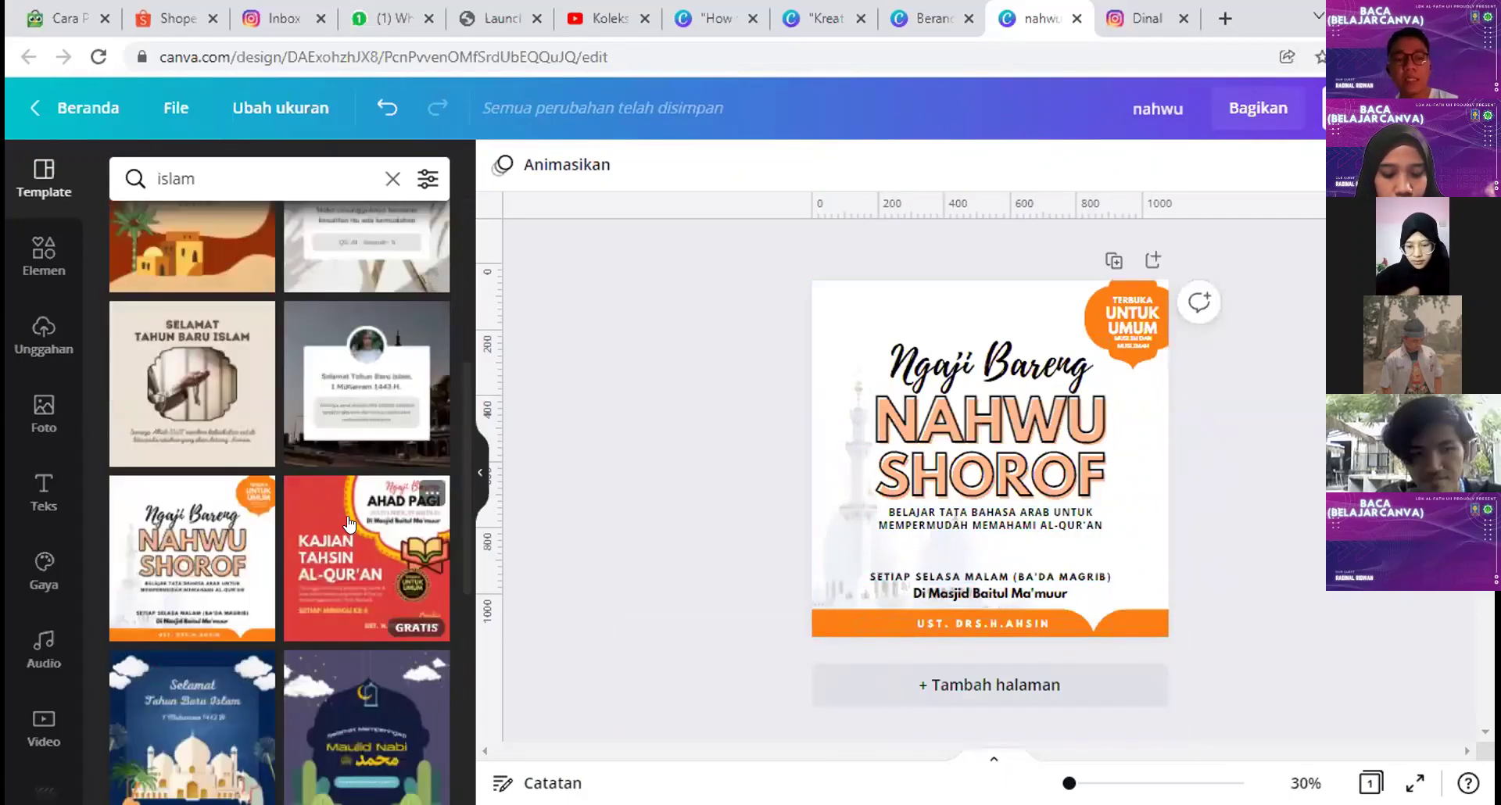
scroll(348, 524, up, 5)
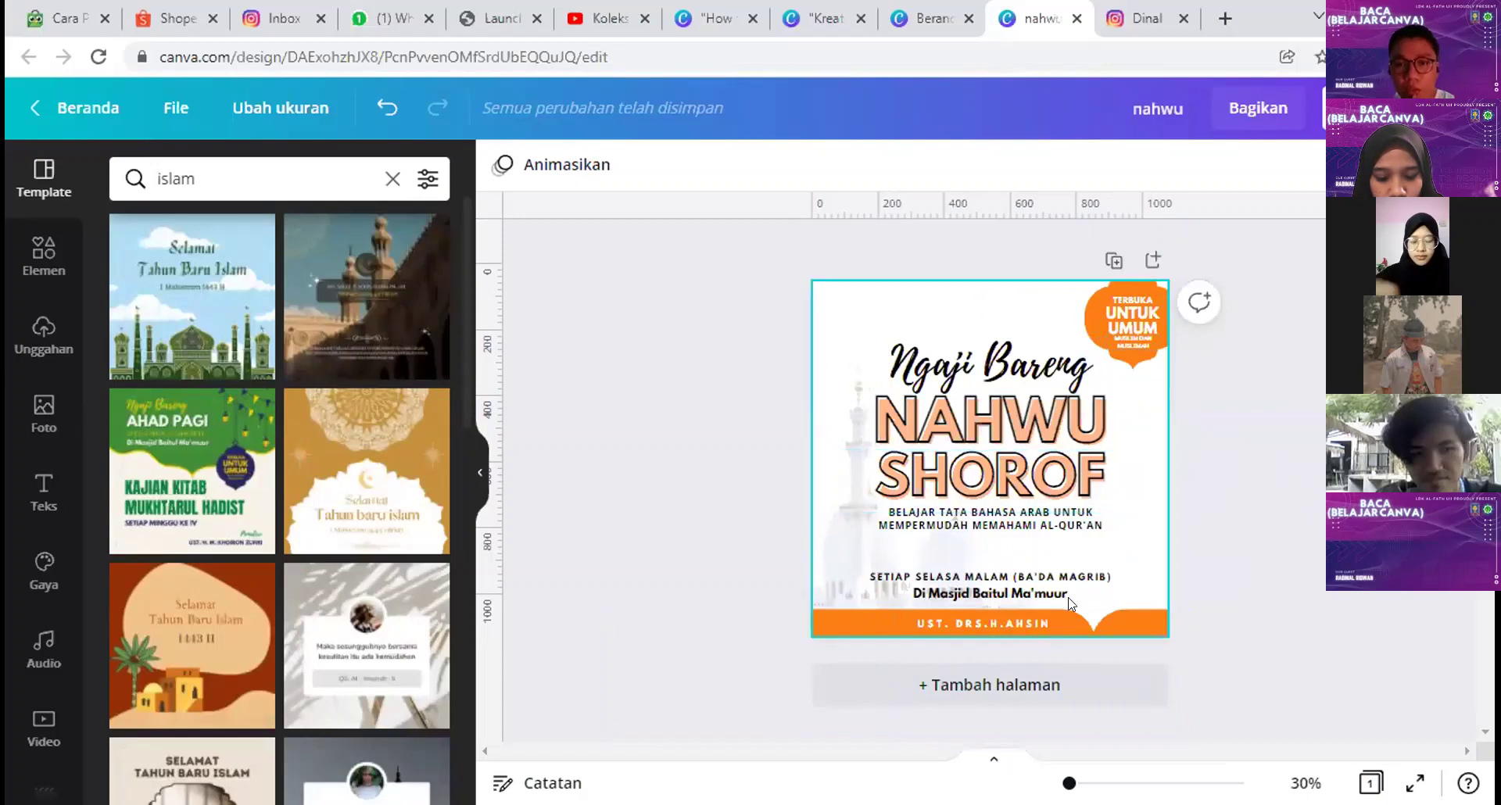
click(837, 551)
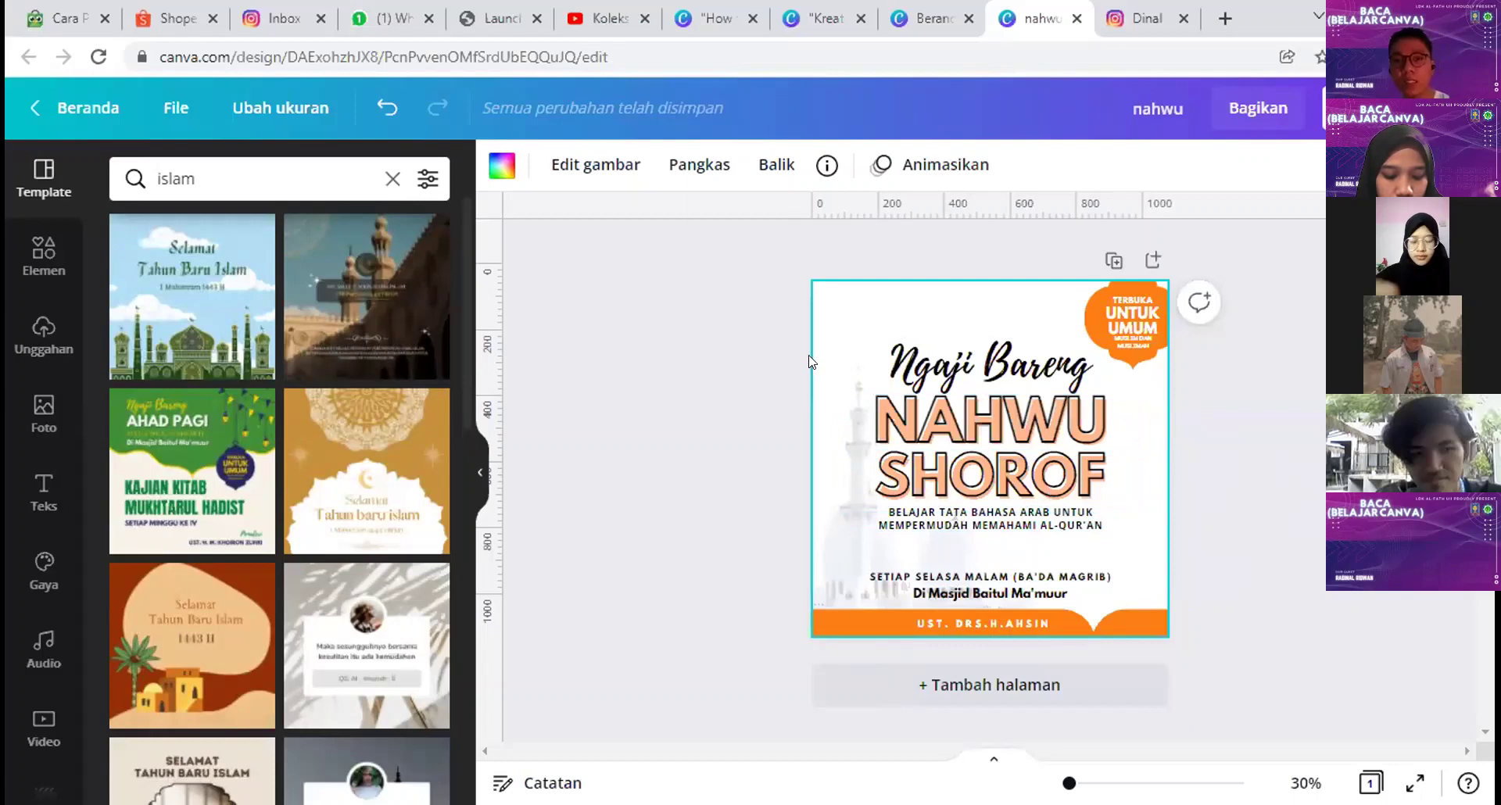
Step: Try the mosque photo at full opacity, then set its transparency back to about 60%
click(875, 327)
click(863, 303)
click(1337, 165)
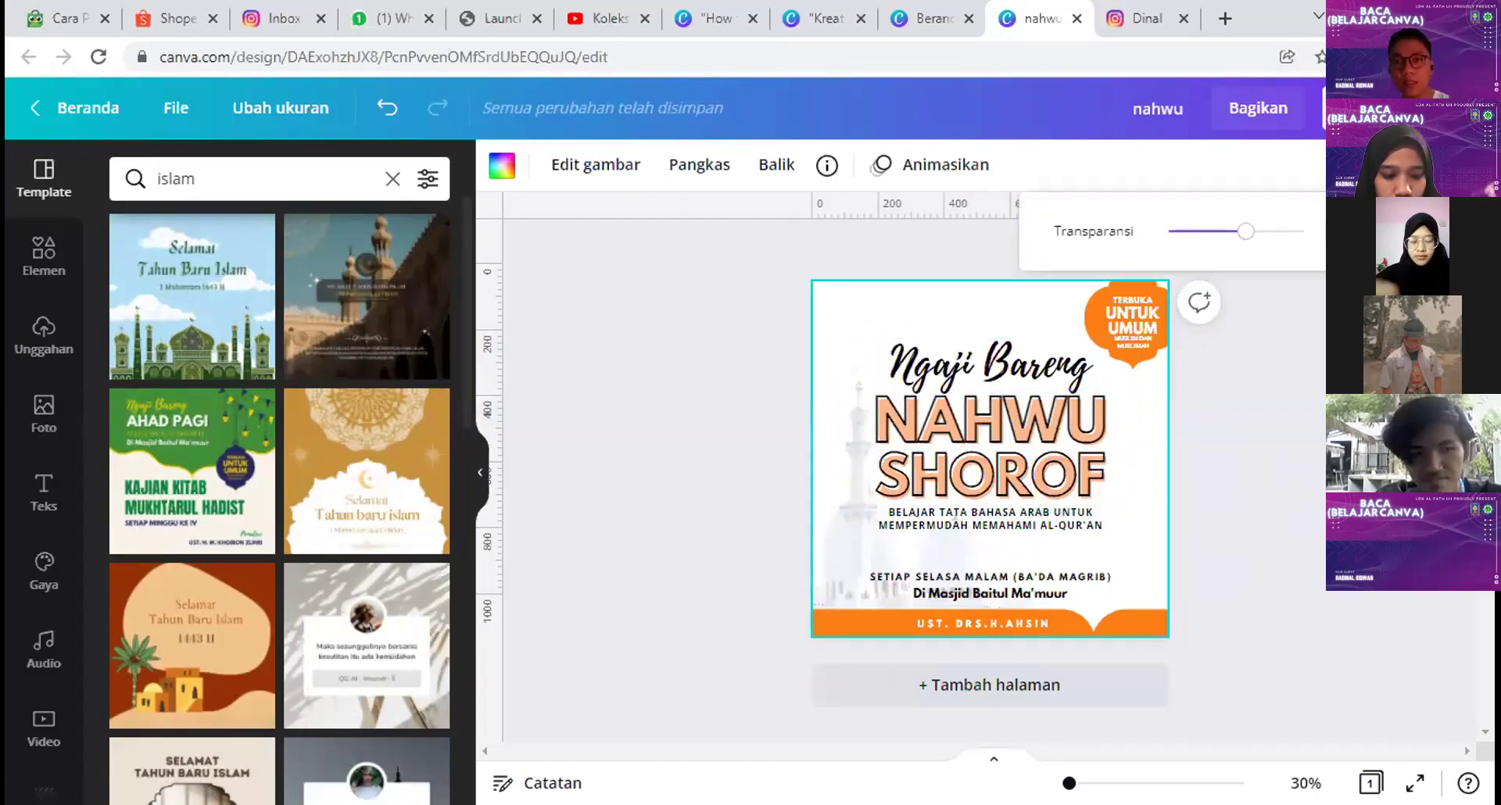
mouse_move(1224, 234)
mouse_down()
mouse_move(1282, 234)
mouse_move(1242, 234)
mouse_up()
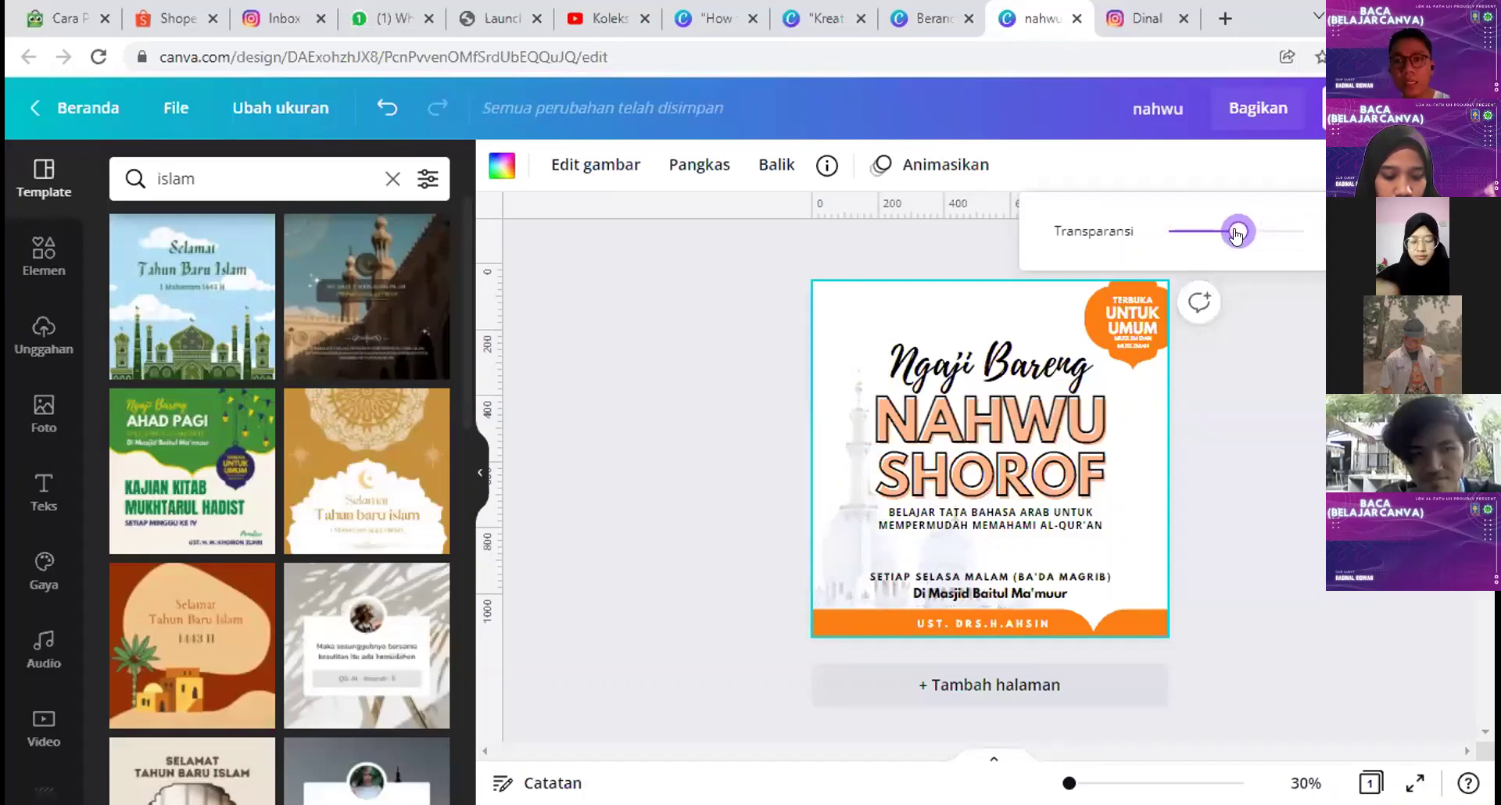
click(1312, 232)
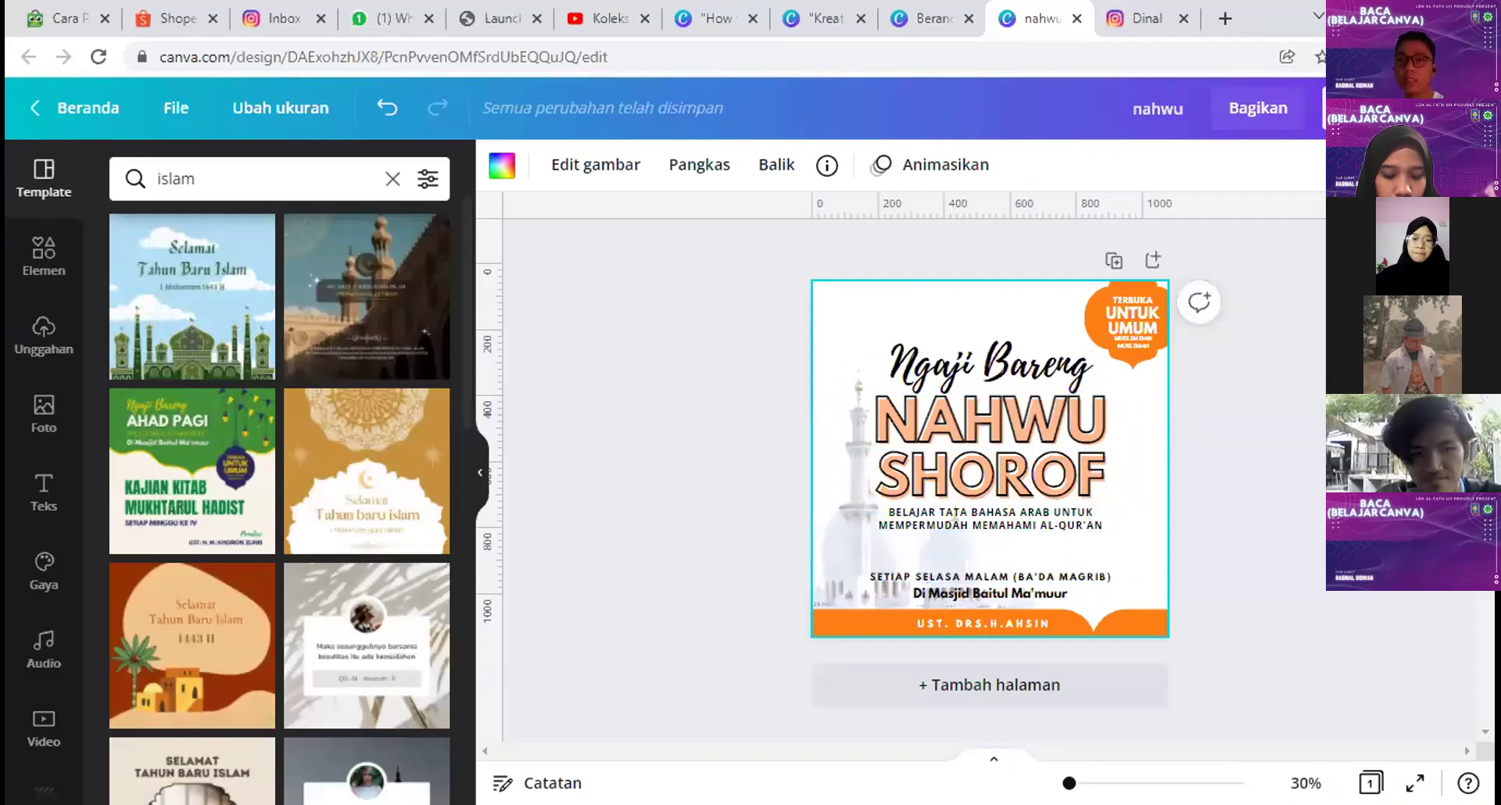
click(1312, 165)
drag(1304, 230, 1233, 231)
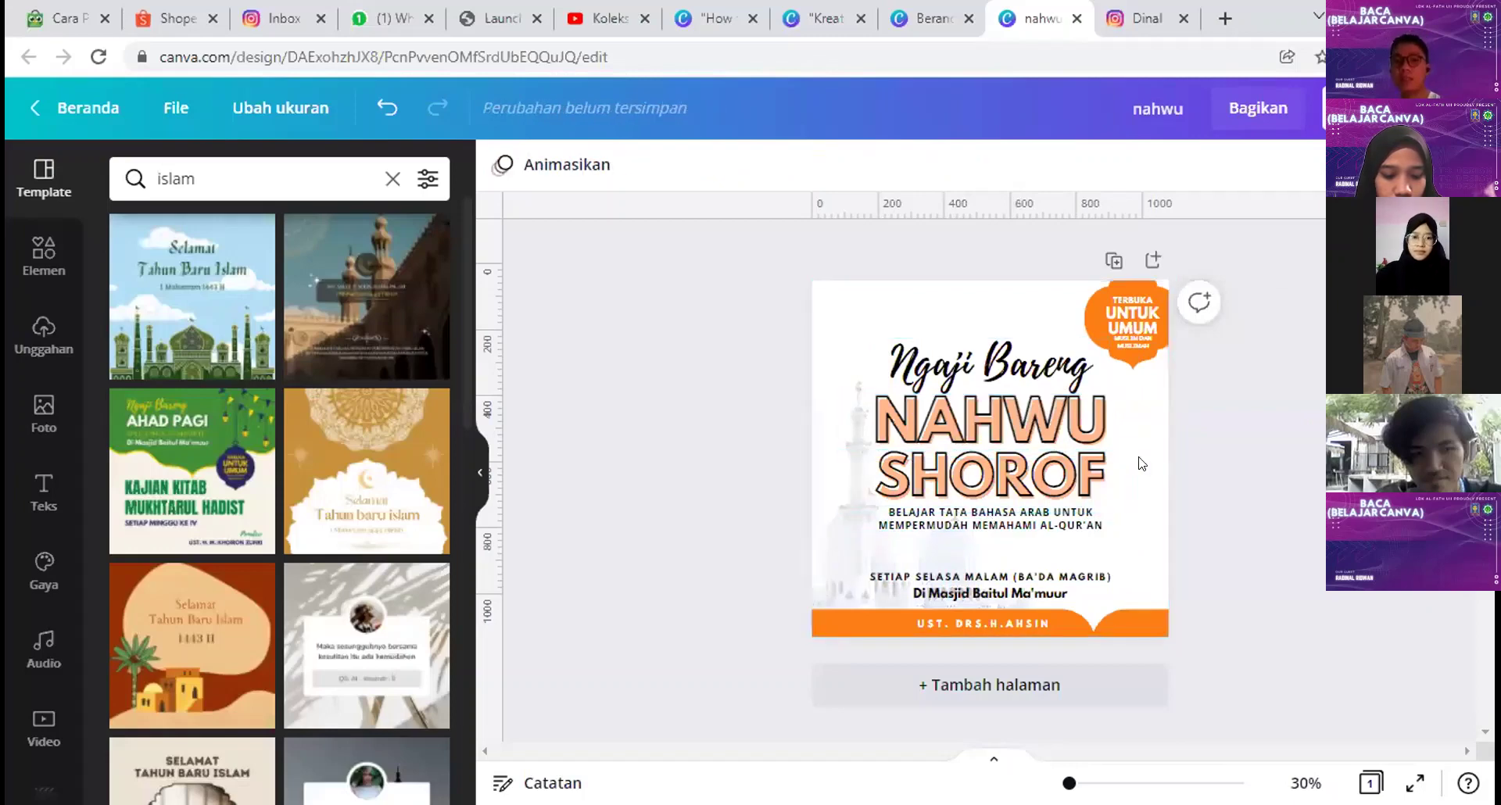
click(999, 374)
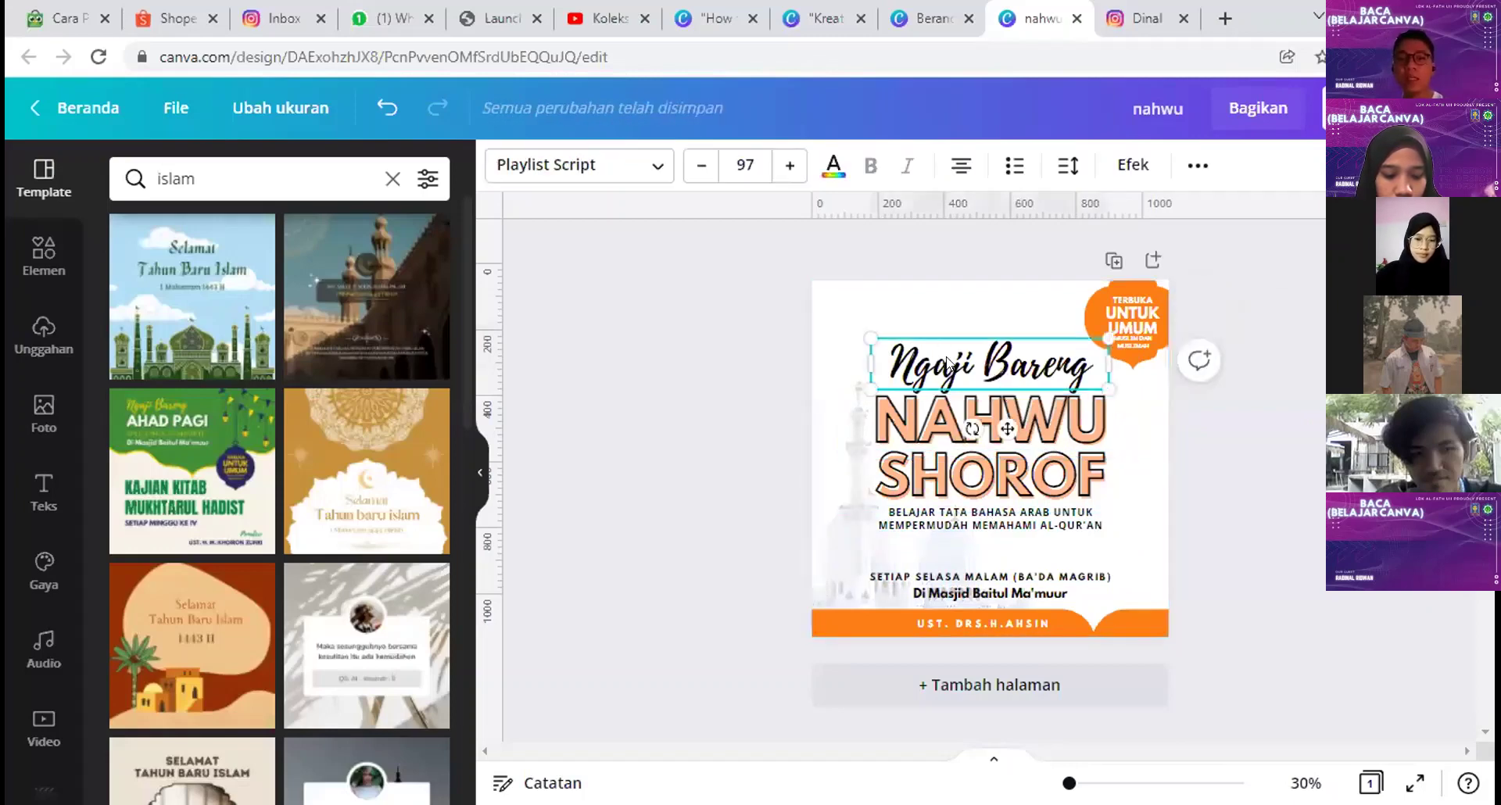
click(927, 479)
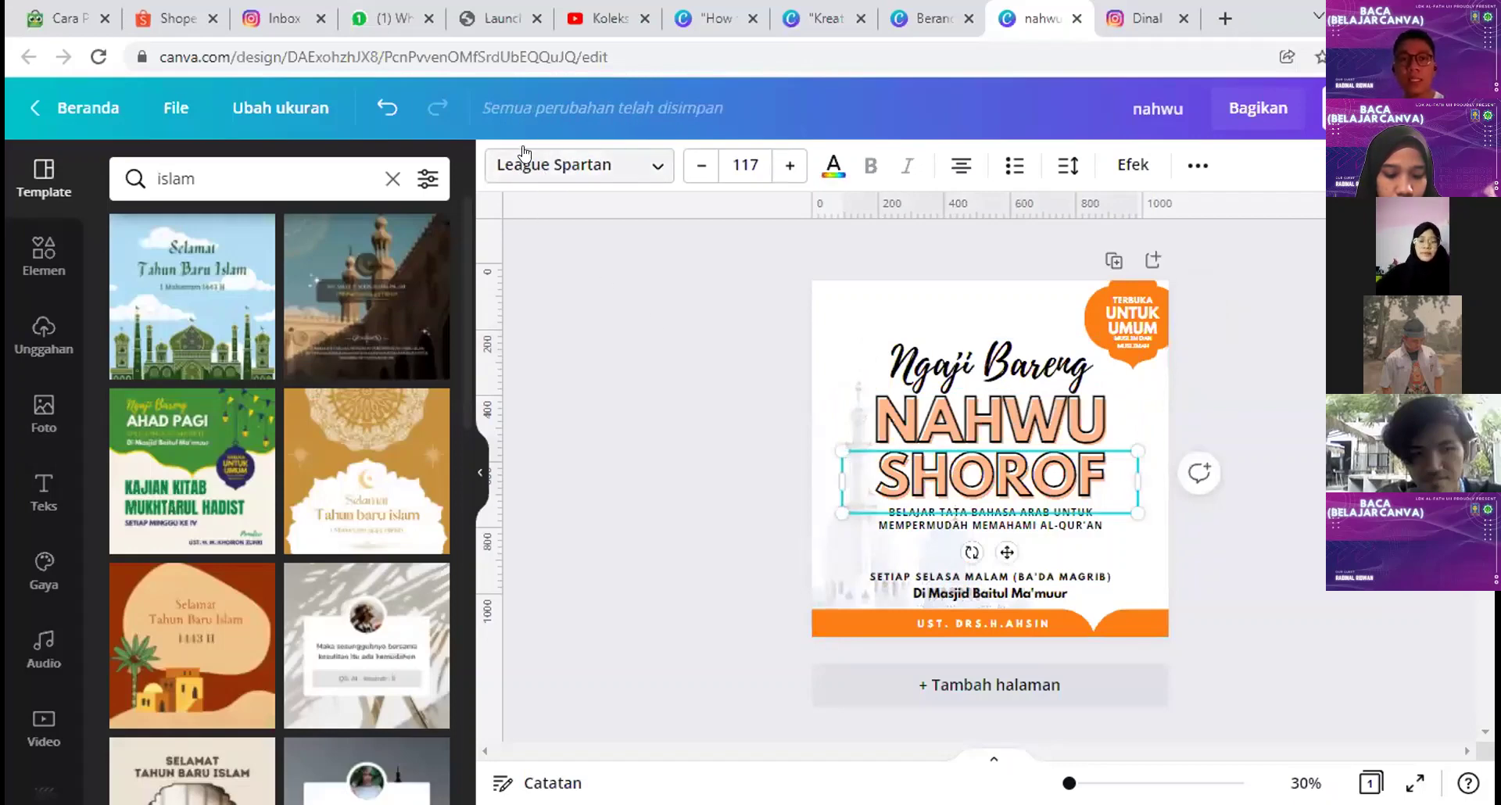
click(1133, 166)
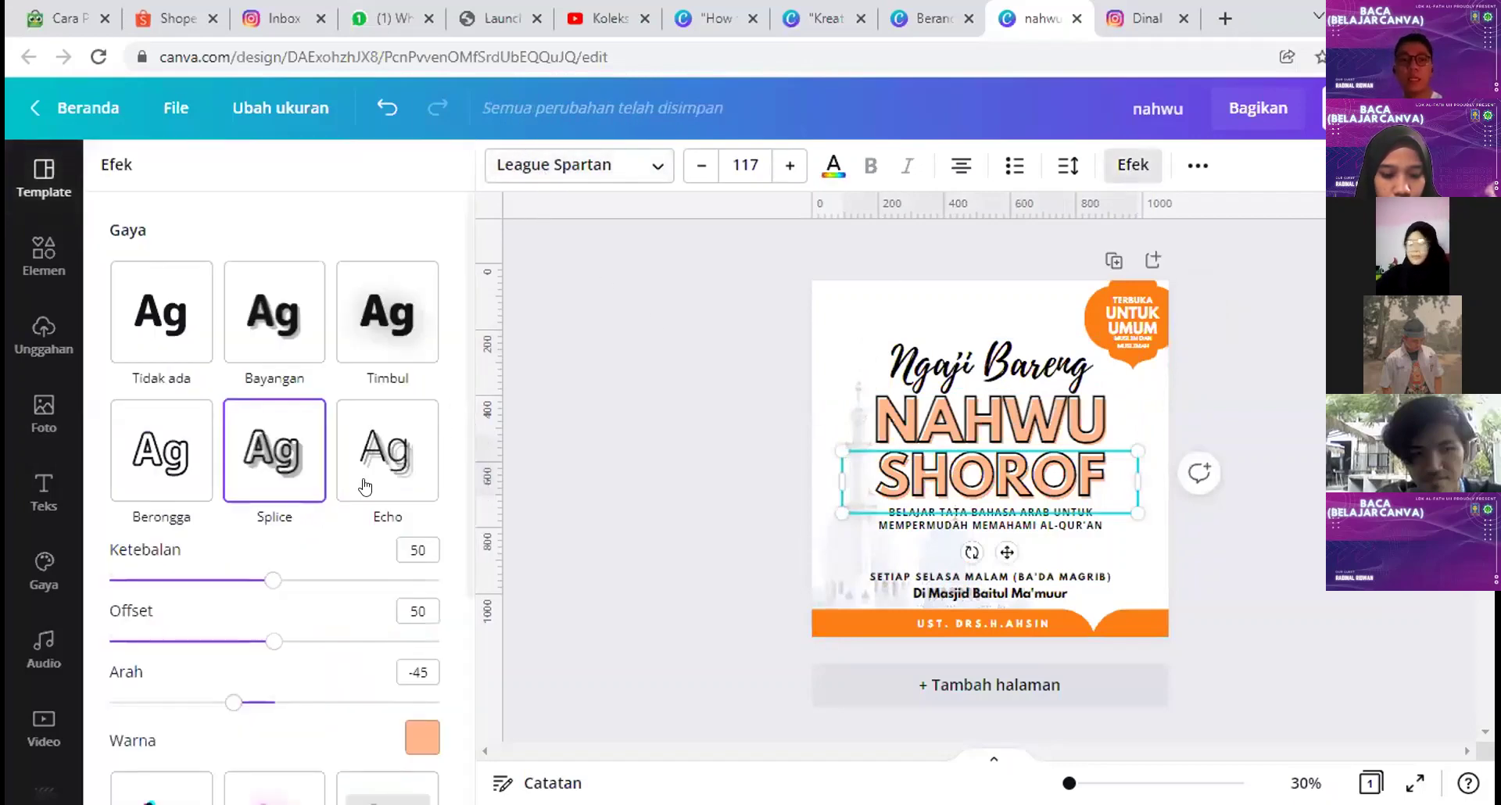
scroll(276, 447, down, 3)
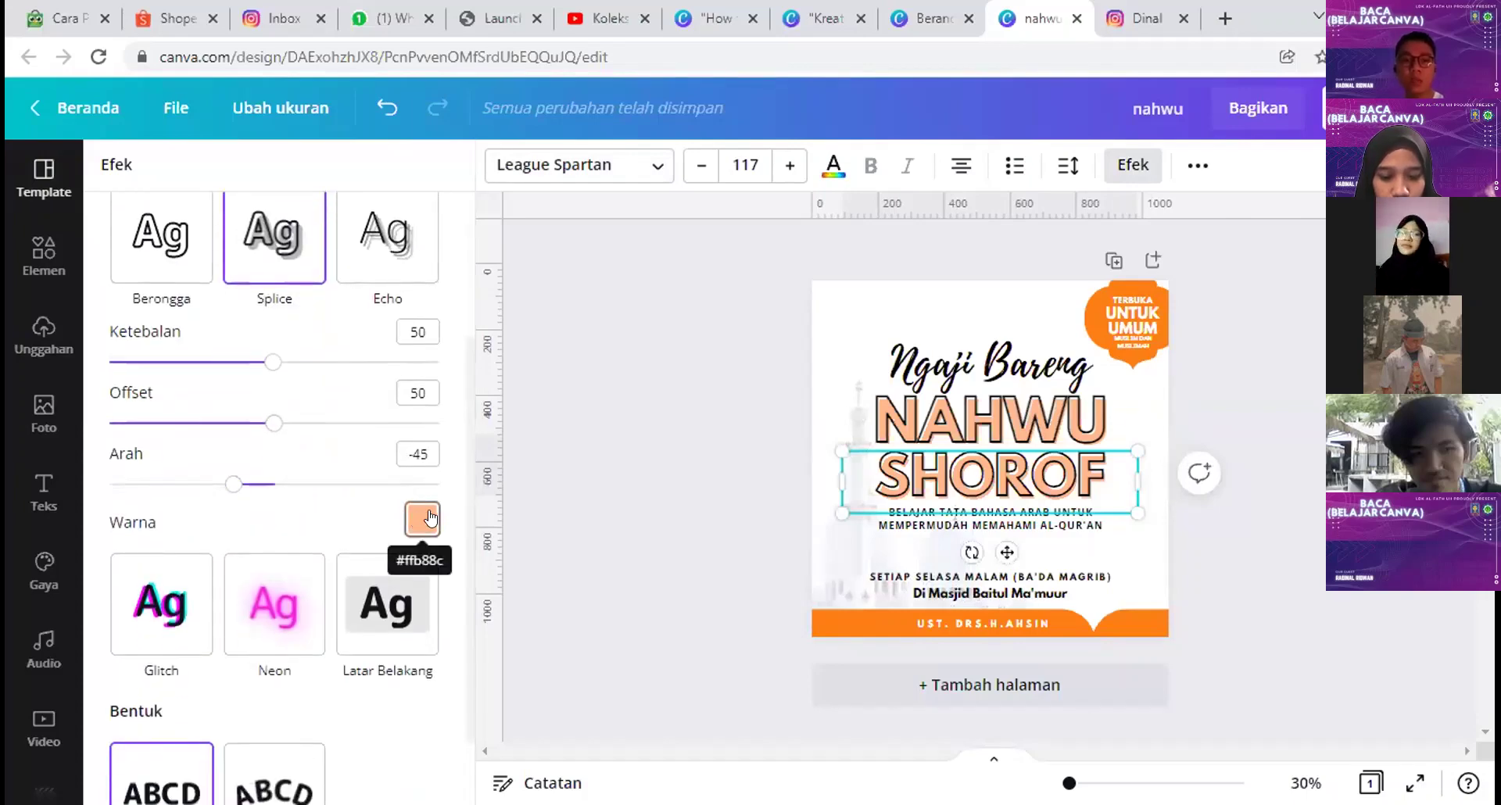
click(993, 469)
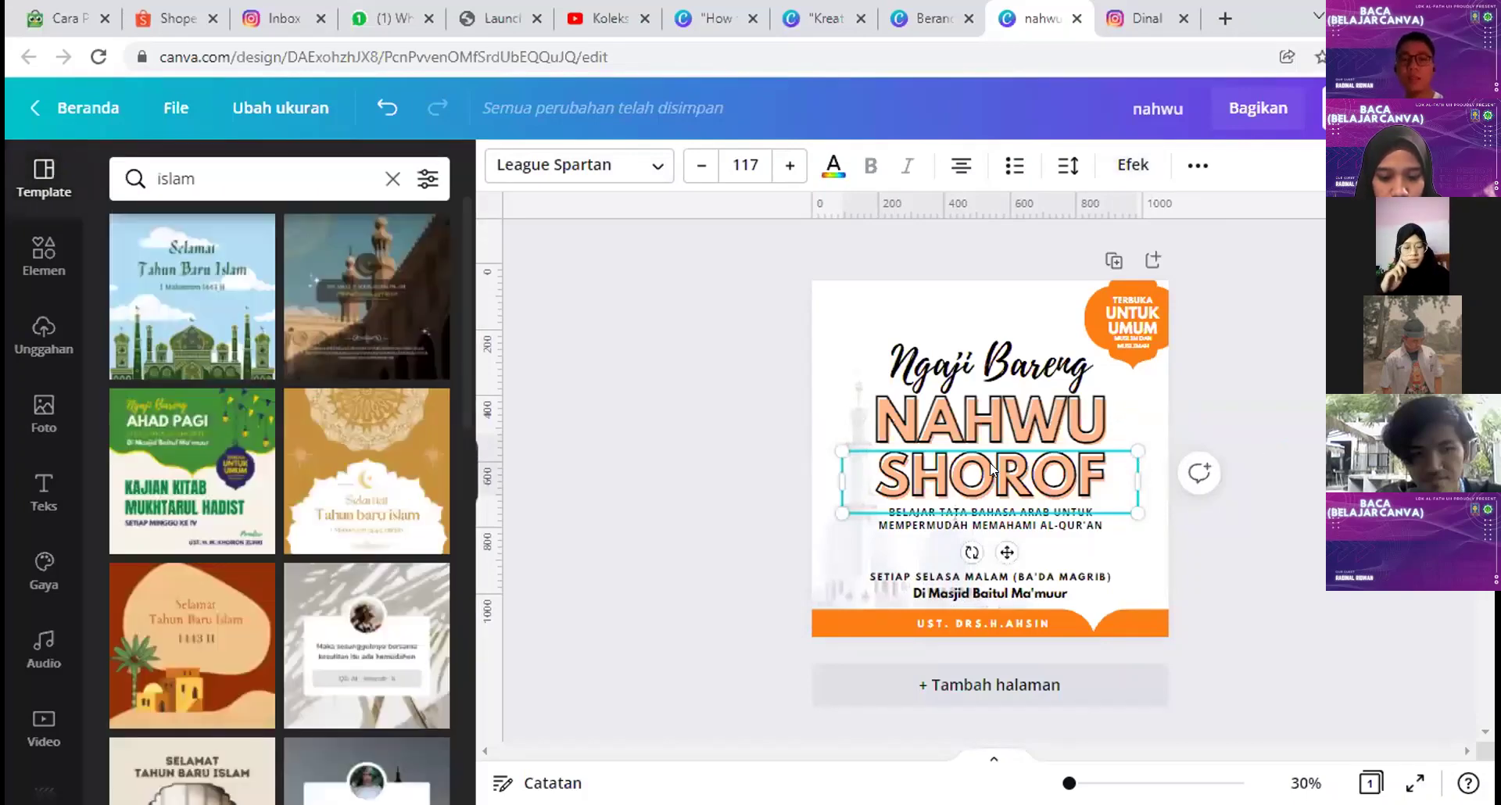
click(989, 390)
click(987, 364)
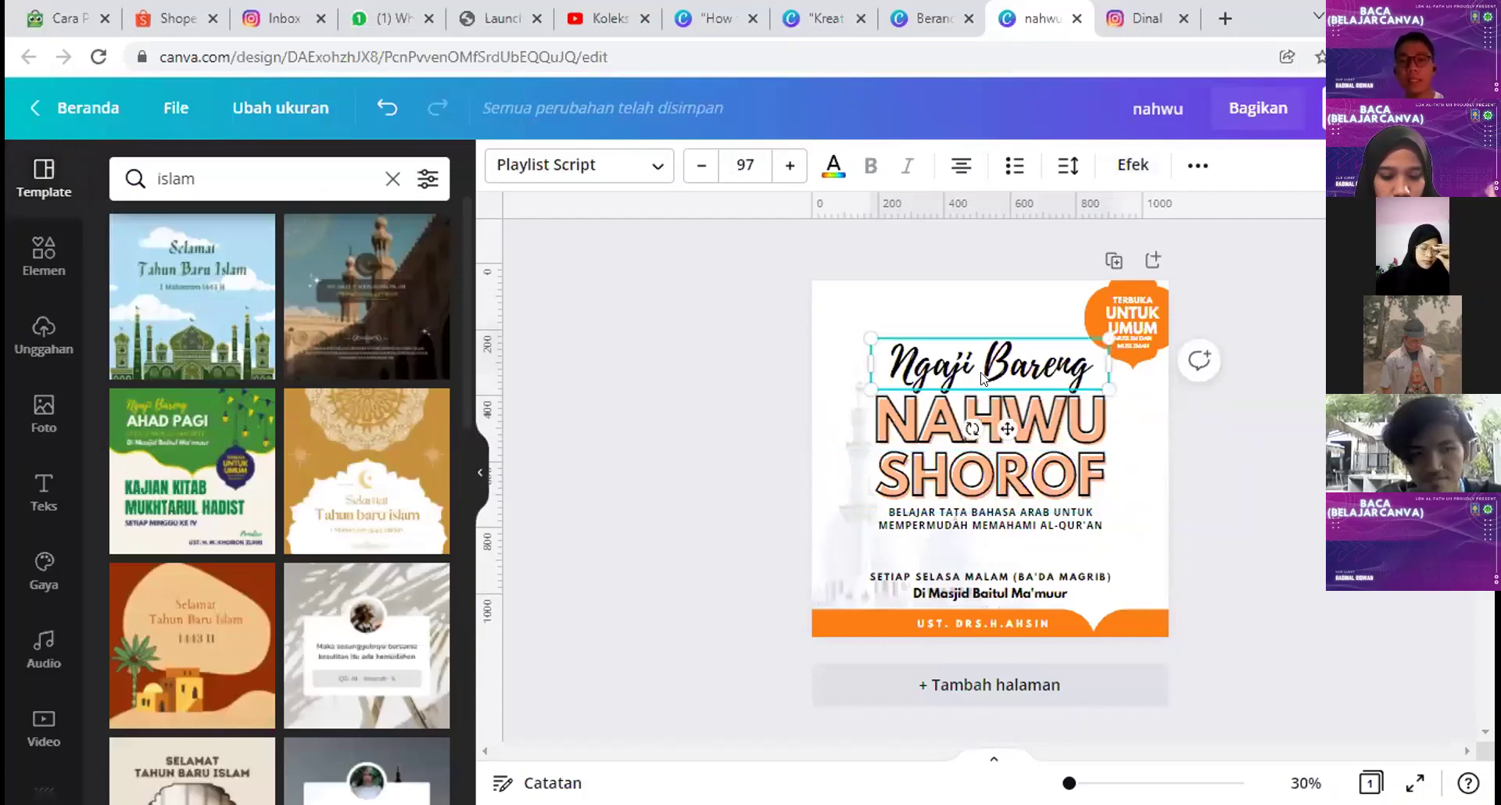
click(569, 267)
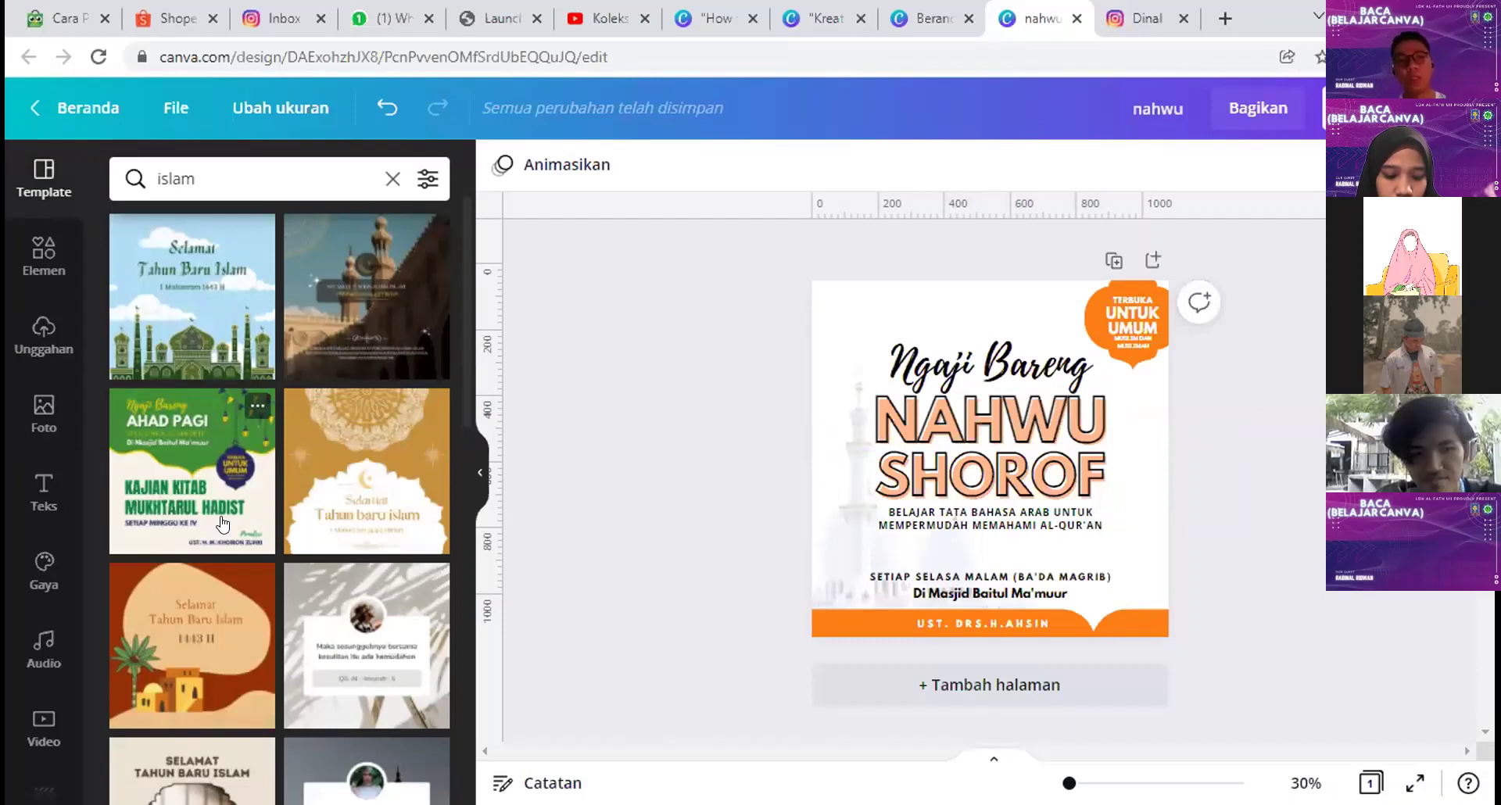
drag(520, 621, 806, 739)
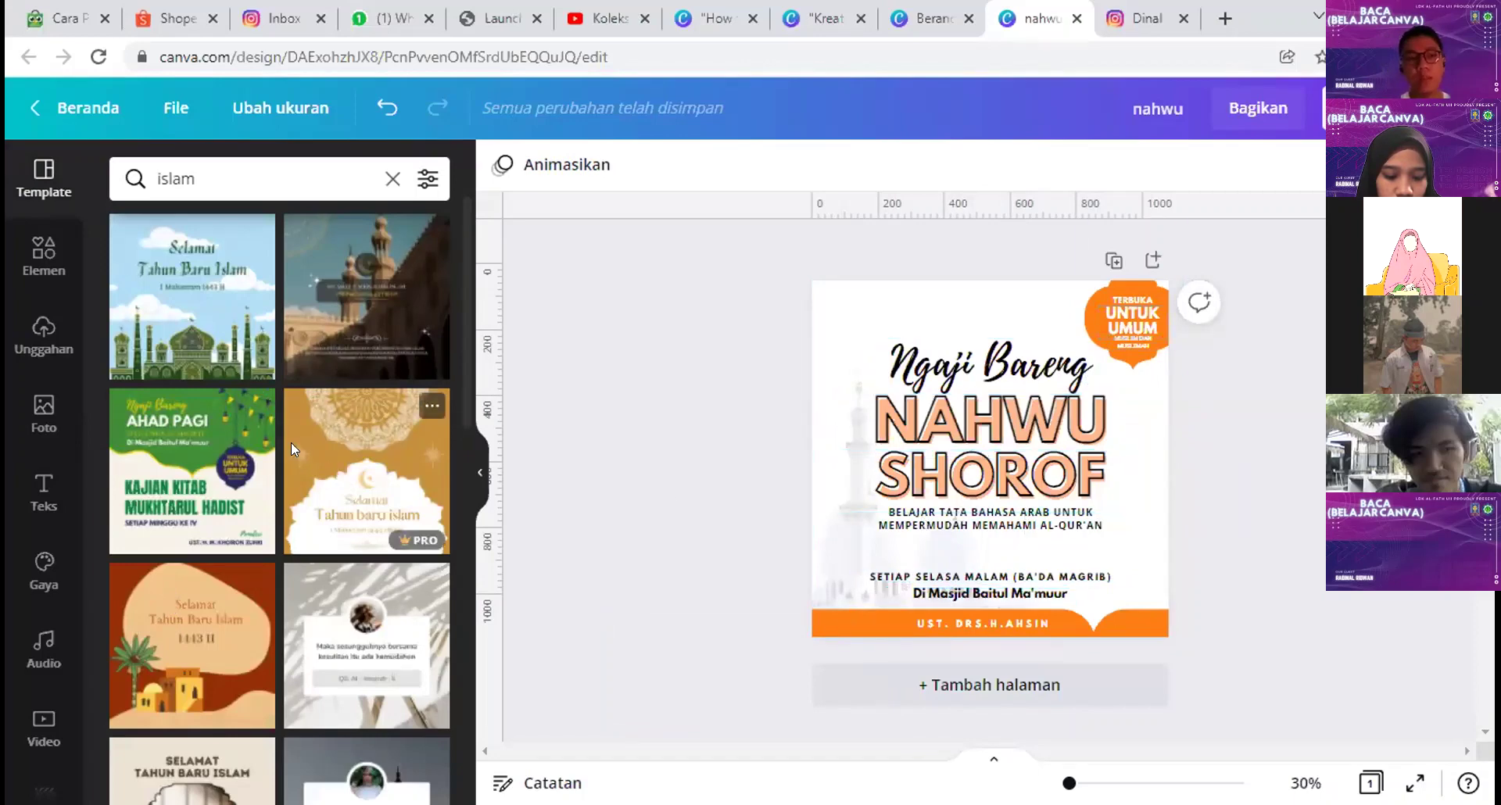
scroll(360, 328, down, 5)
Step: Apply the 'Maka sesungguhnya bersama kesulitan itu ada kemudahan' quote template and shift its card and citation box
click(362, 295)
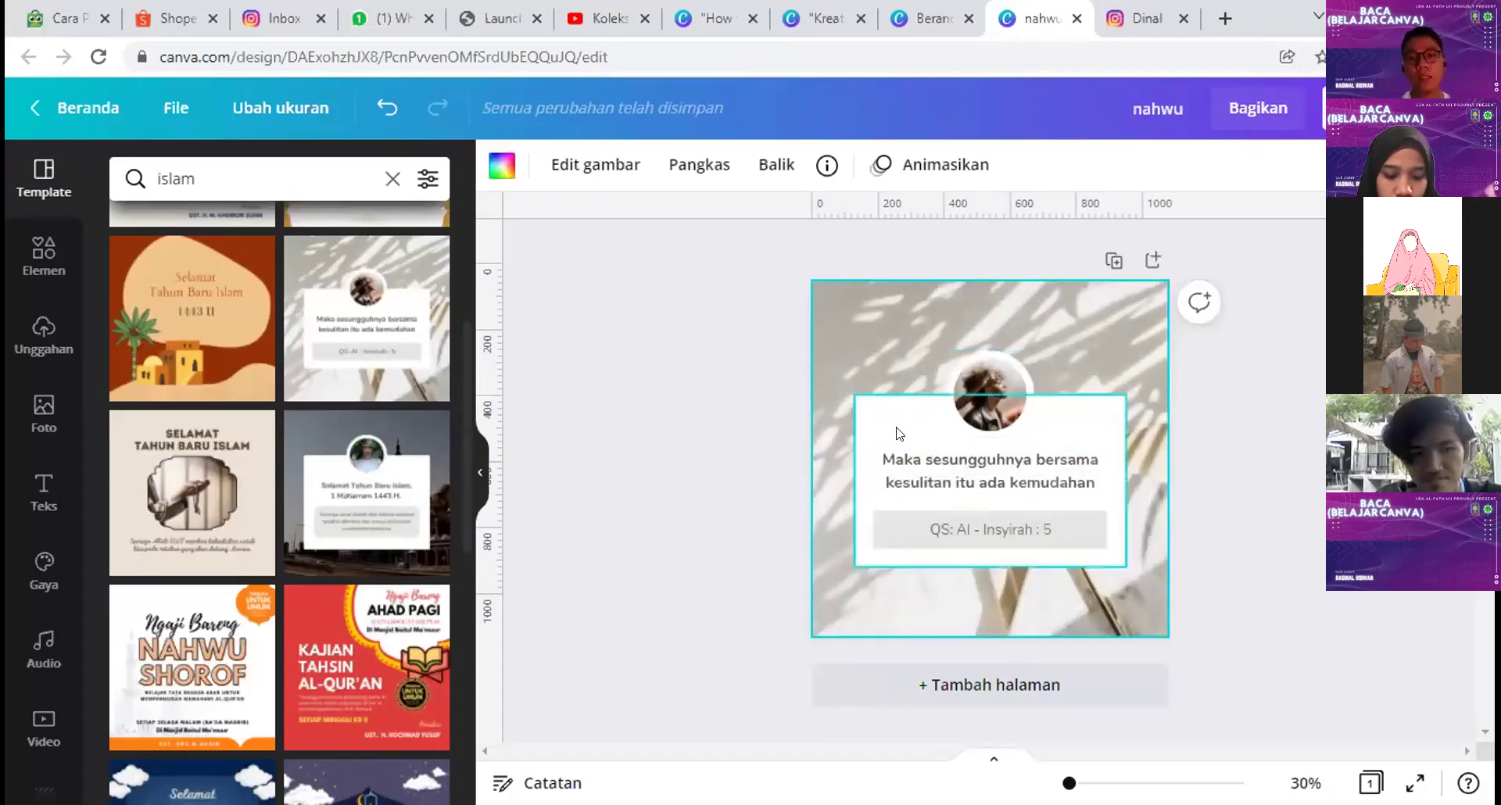
drag(894, 449, 871, 261)
click(885, 530)
drag(885, 531, 881, 580)
Step: Try moving the circular photo to the card's right edge, then undo the layout back to centred
click(977, 397)
drag(977, 397, 1098, 409)
key(ctrl+z)
key(ctrl+z)
key(ctrl+z)
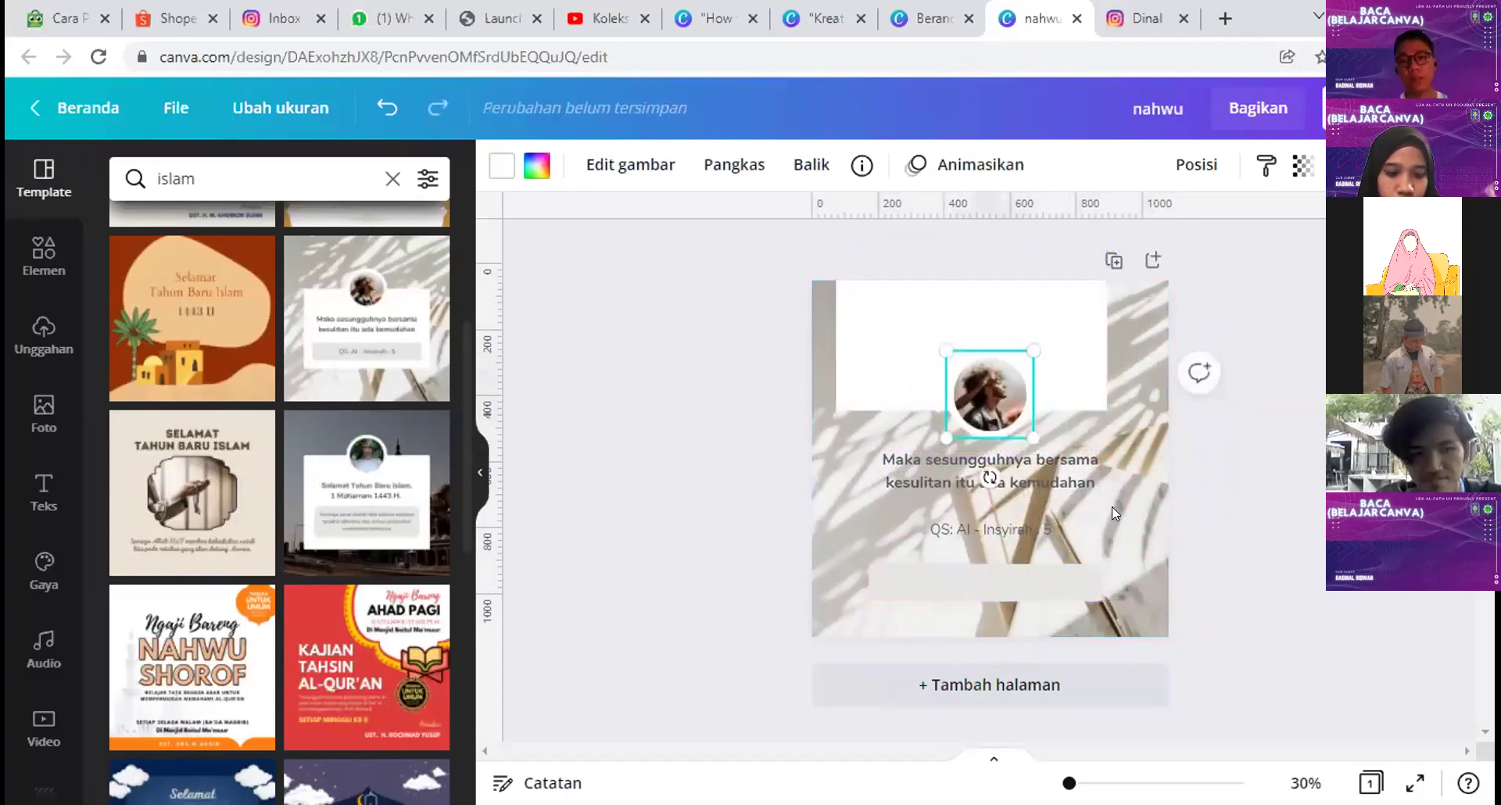
key(Escape)
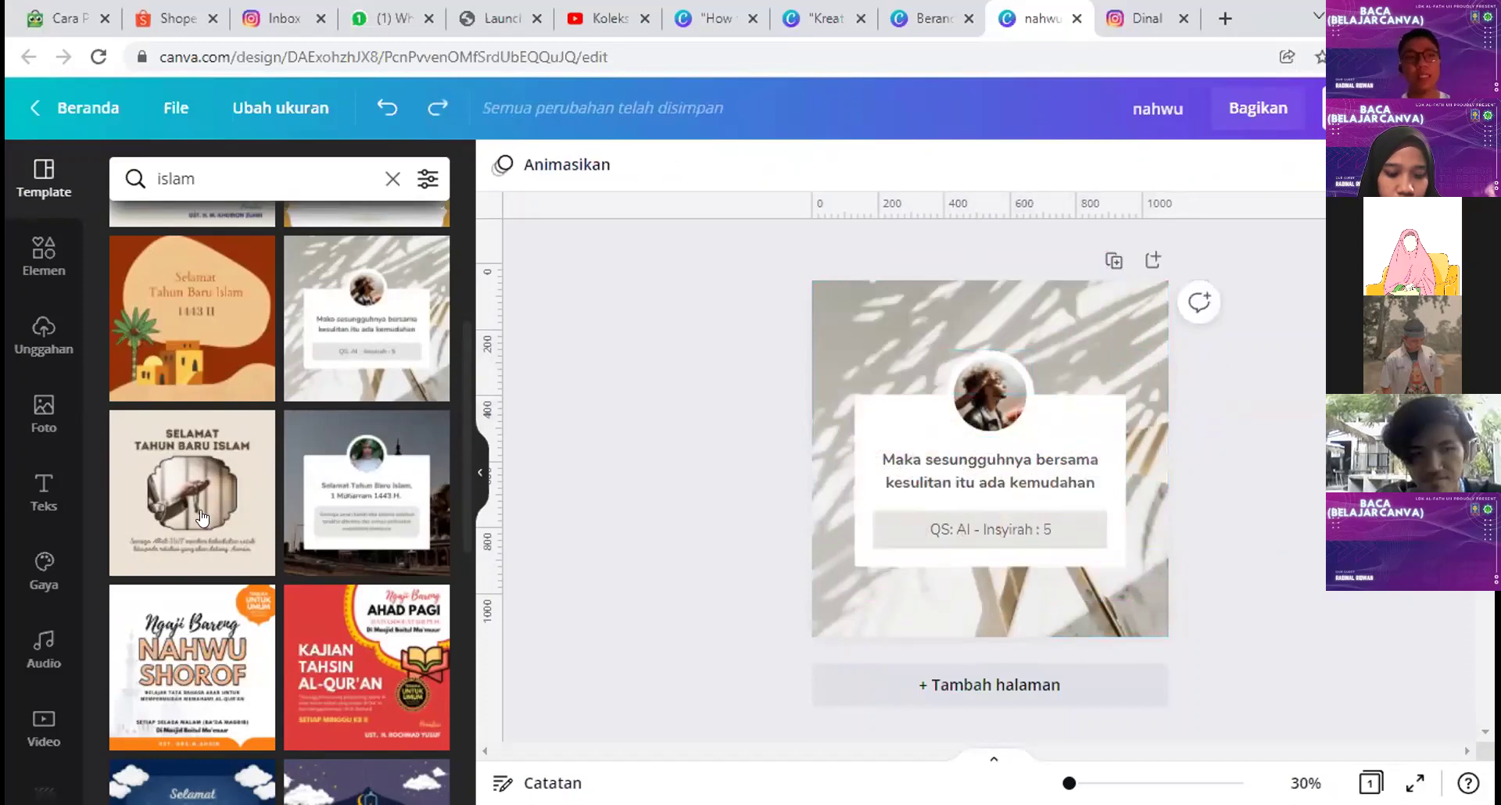
click(49, 257)
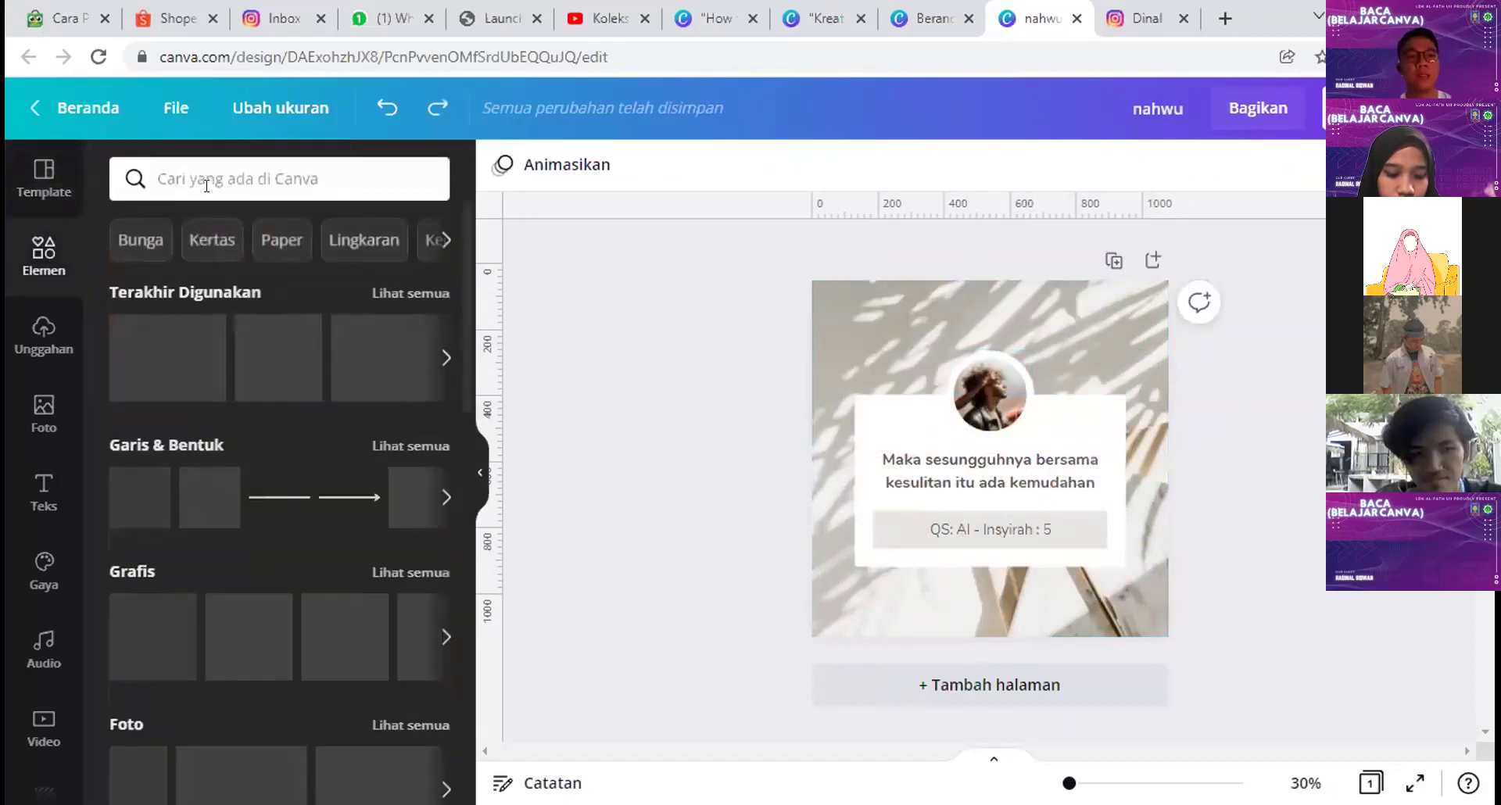
Step: Browse the Elements frames collection and nudge the circular photo up and to the right
click(208, 180)
click(500, 233)
scroll(308, 386, down, 15)
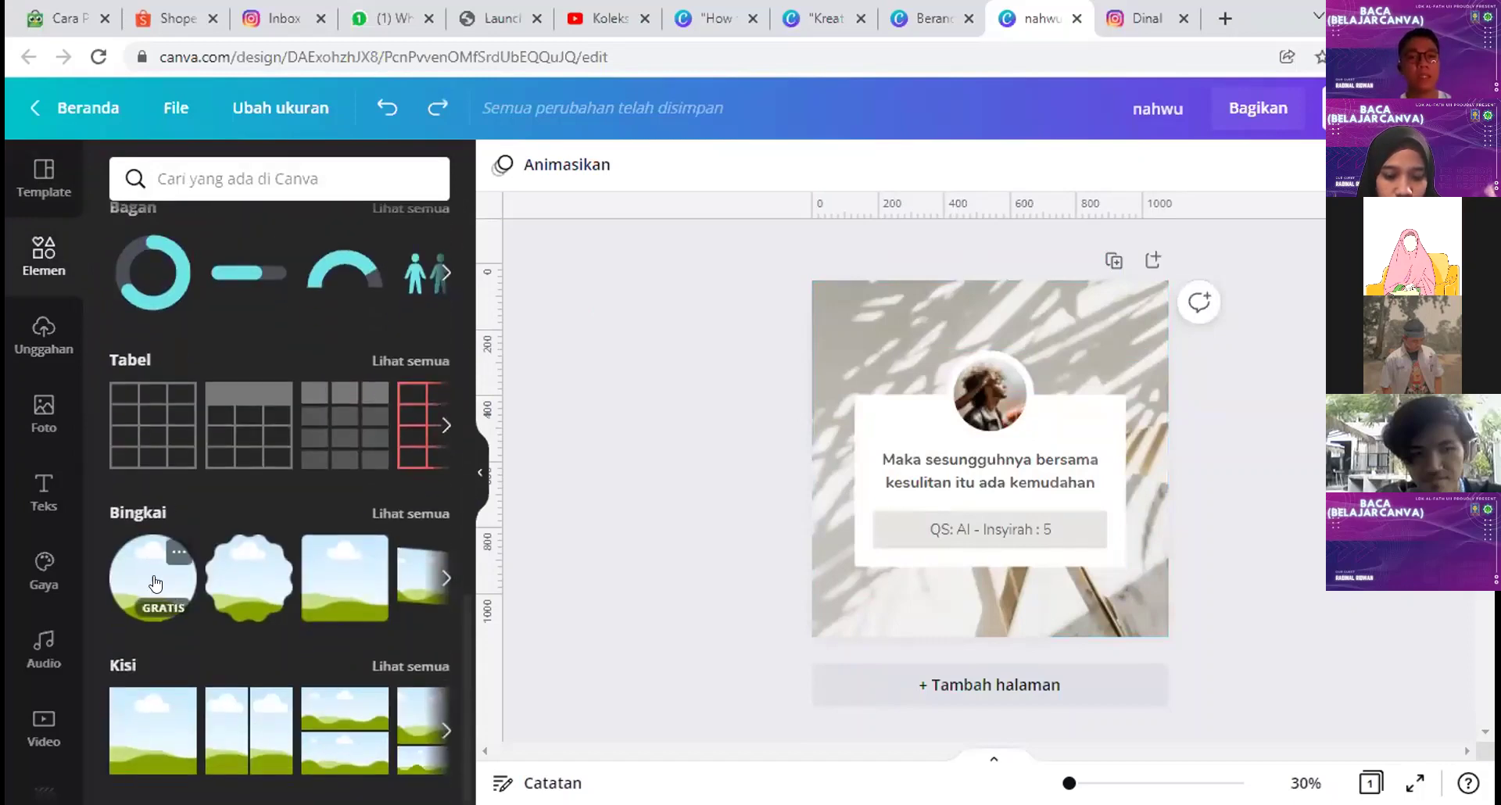
click(377, 511)
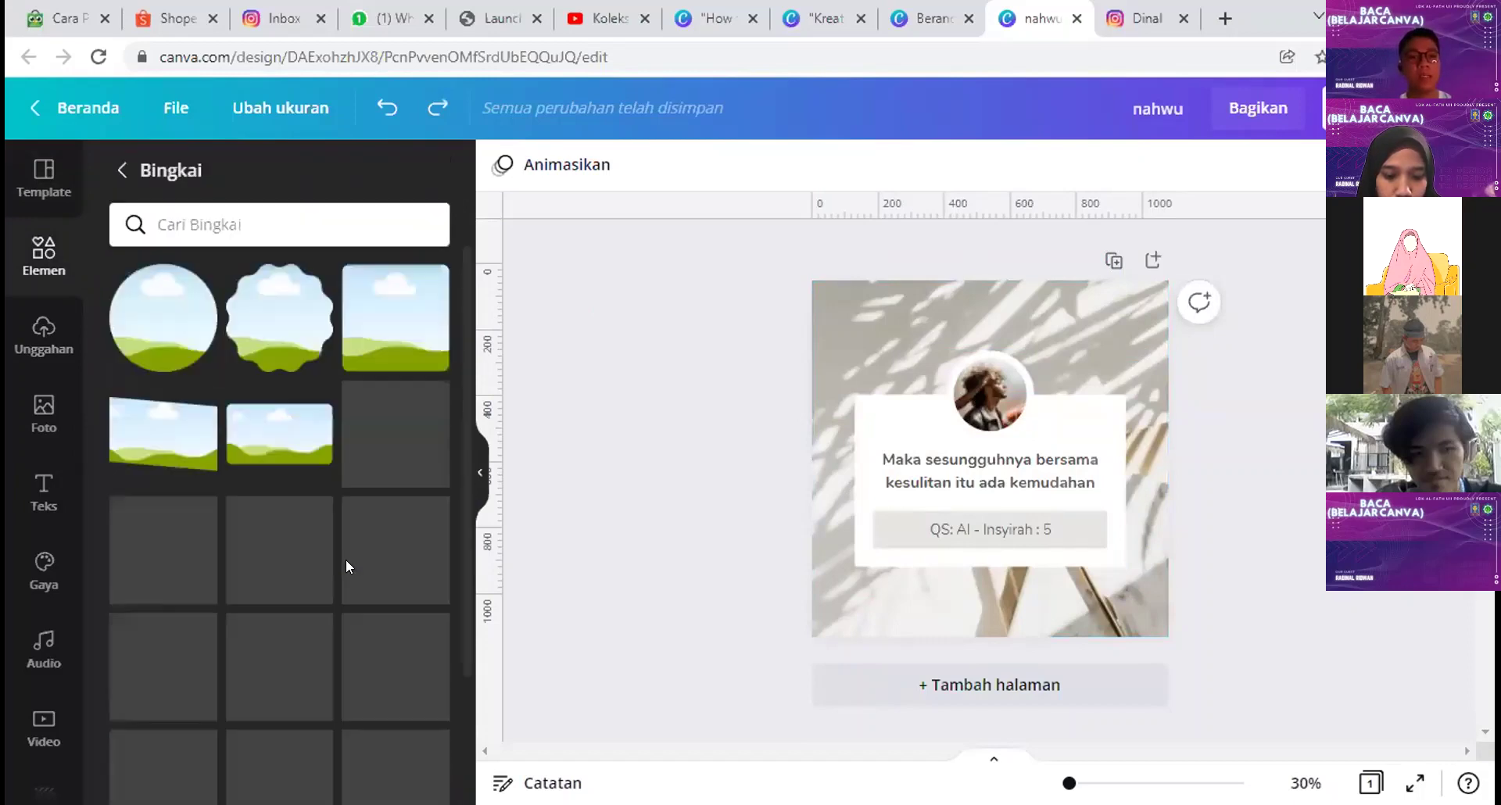
scroll(297, 387, down, 2)
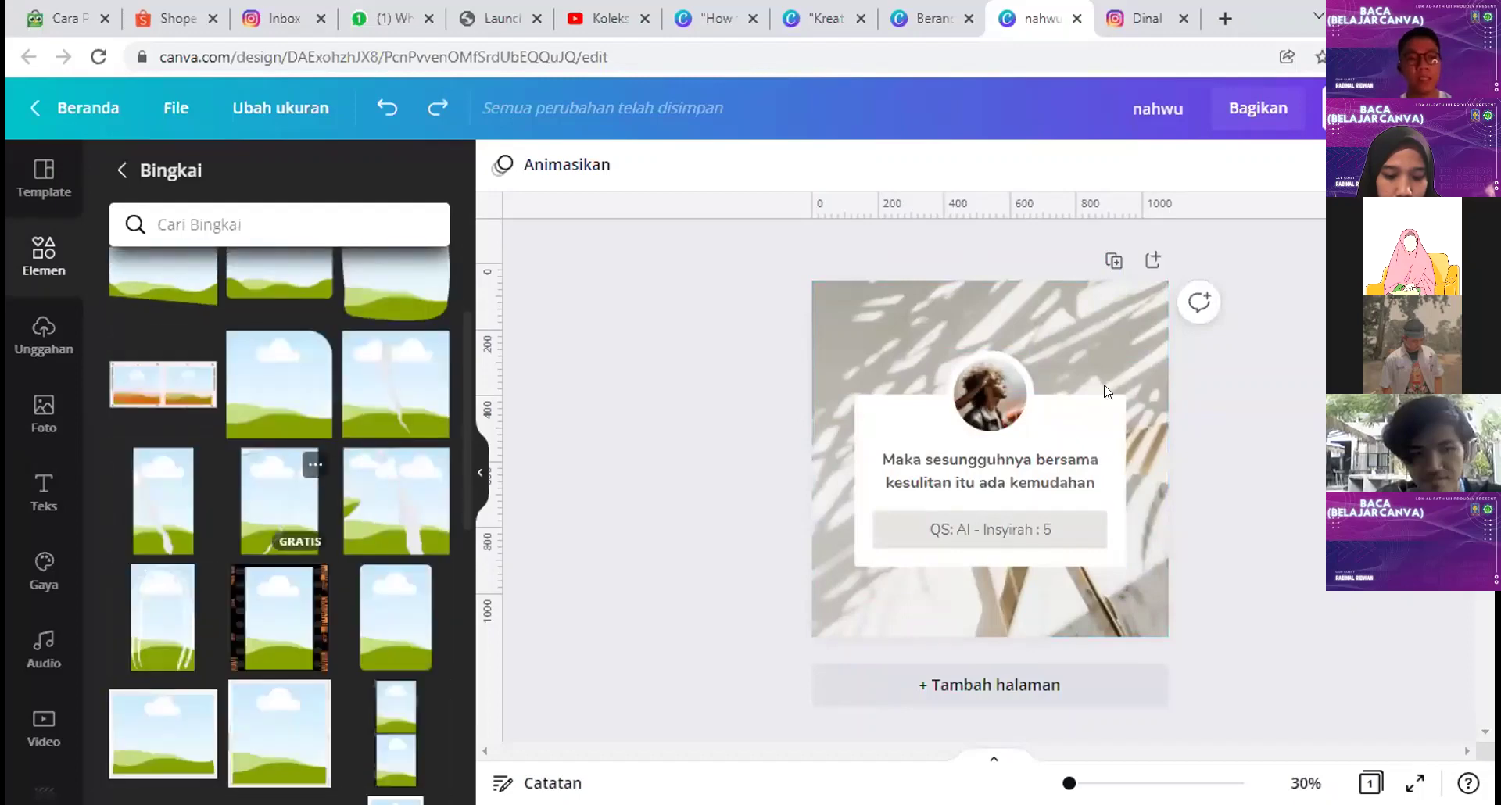
drag(962, 376, 1004, 328)
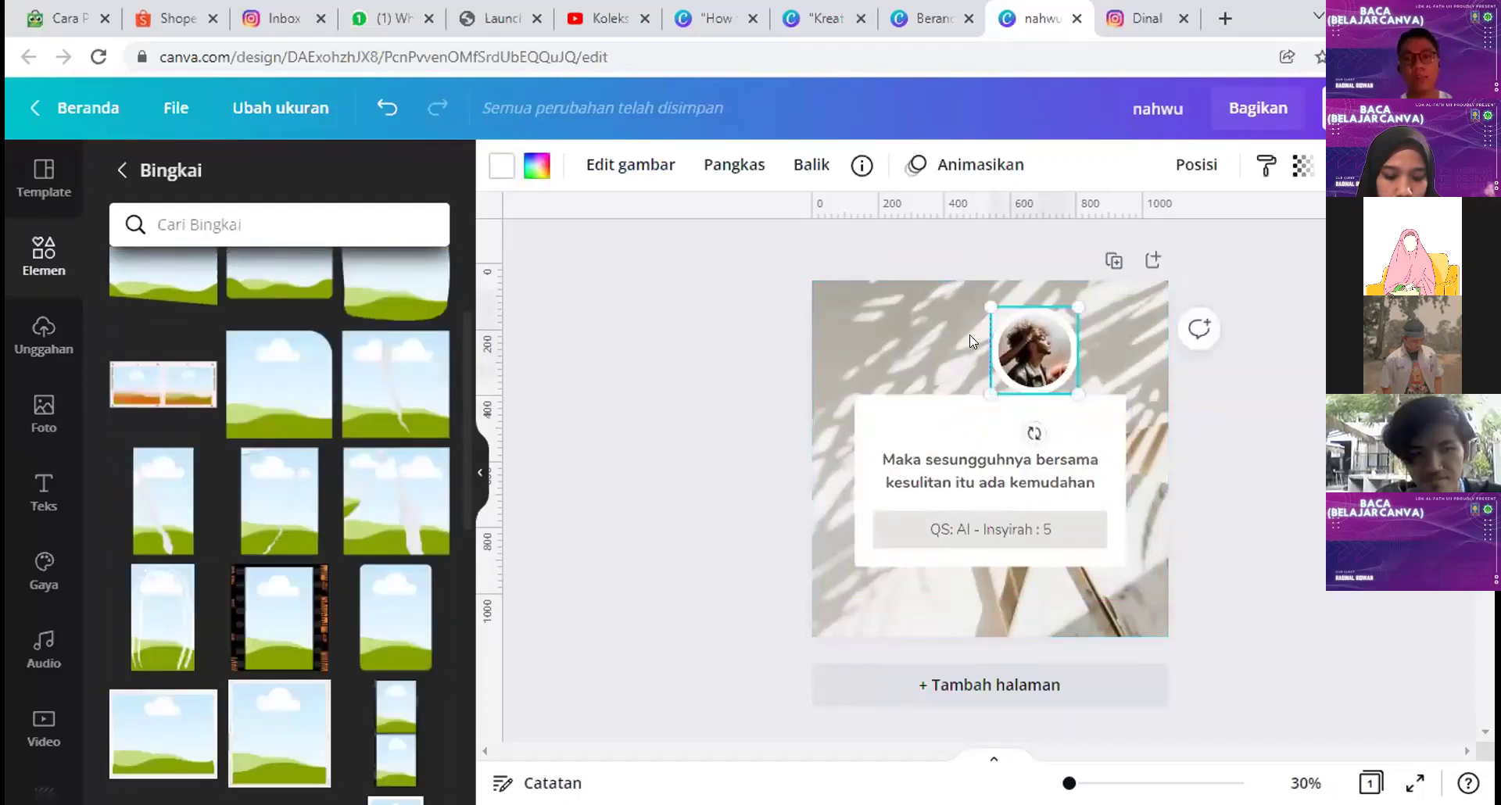
scroll(269, 594, down, 5)
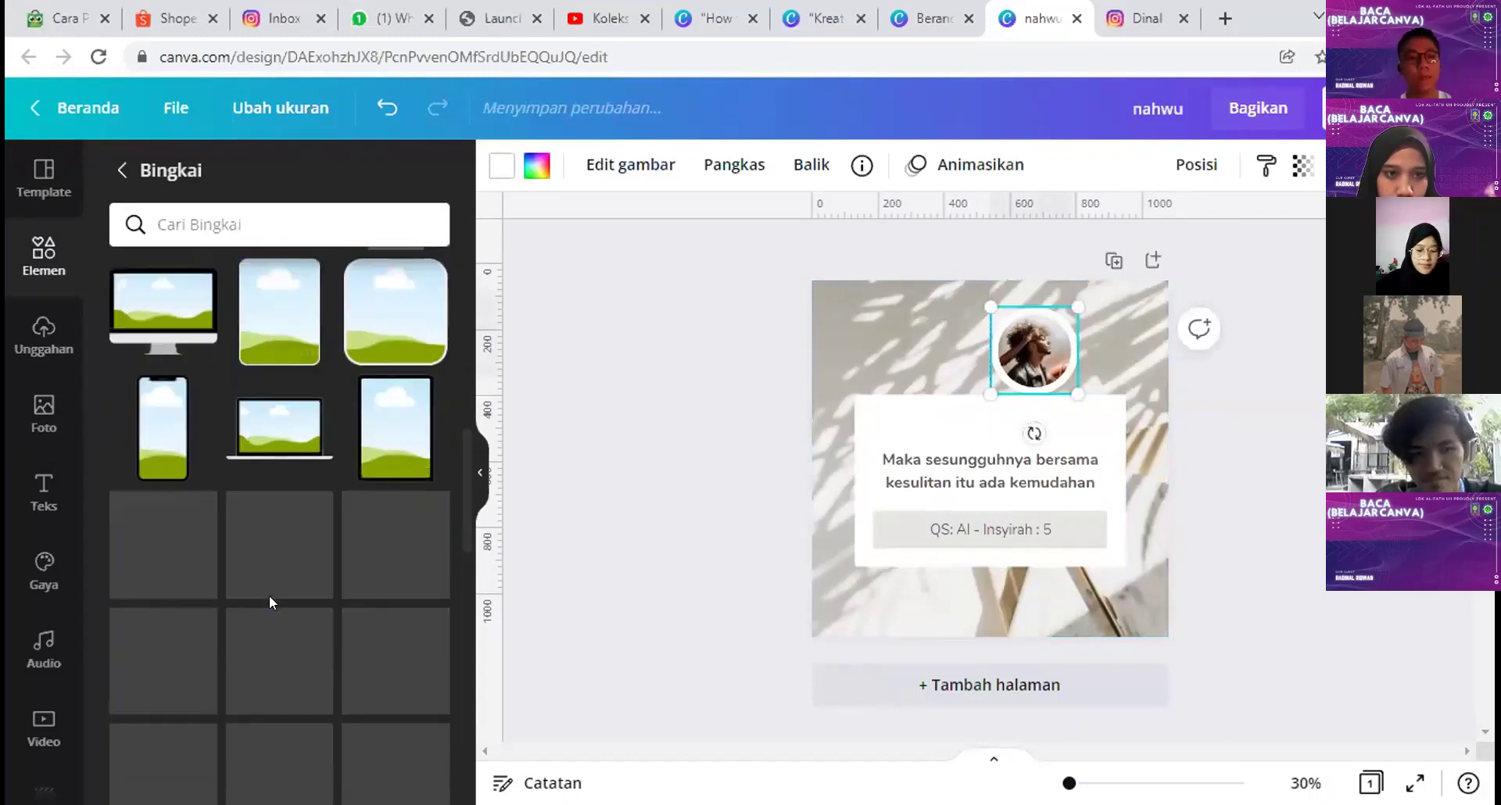
scroll(269, 602, down, 8)
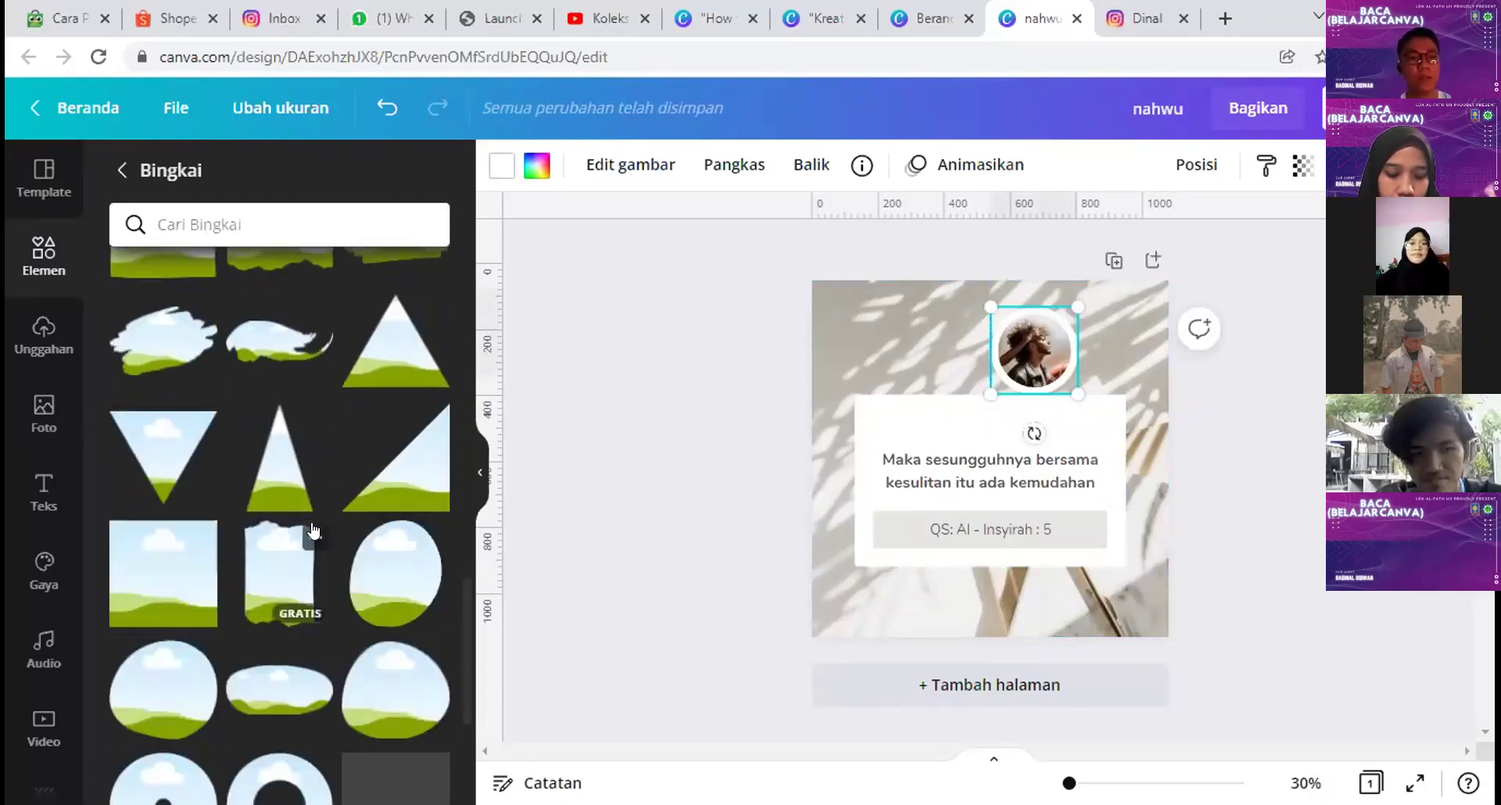
scroll(313, 530, down, 10)
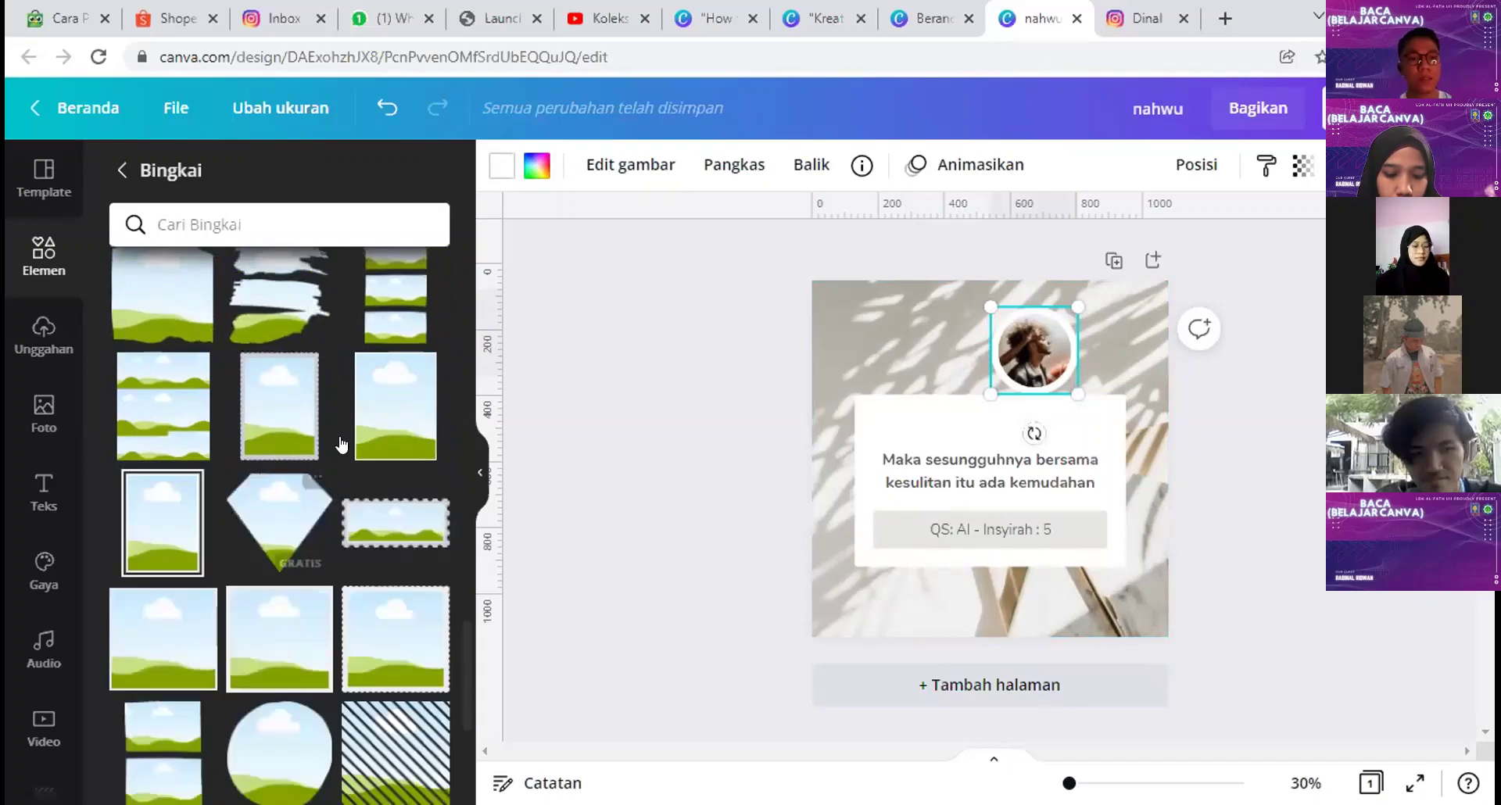
scroll(341, 445, down, 3)
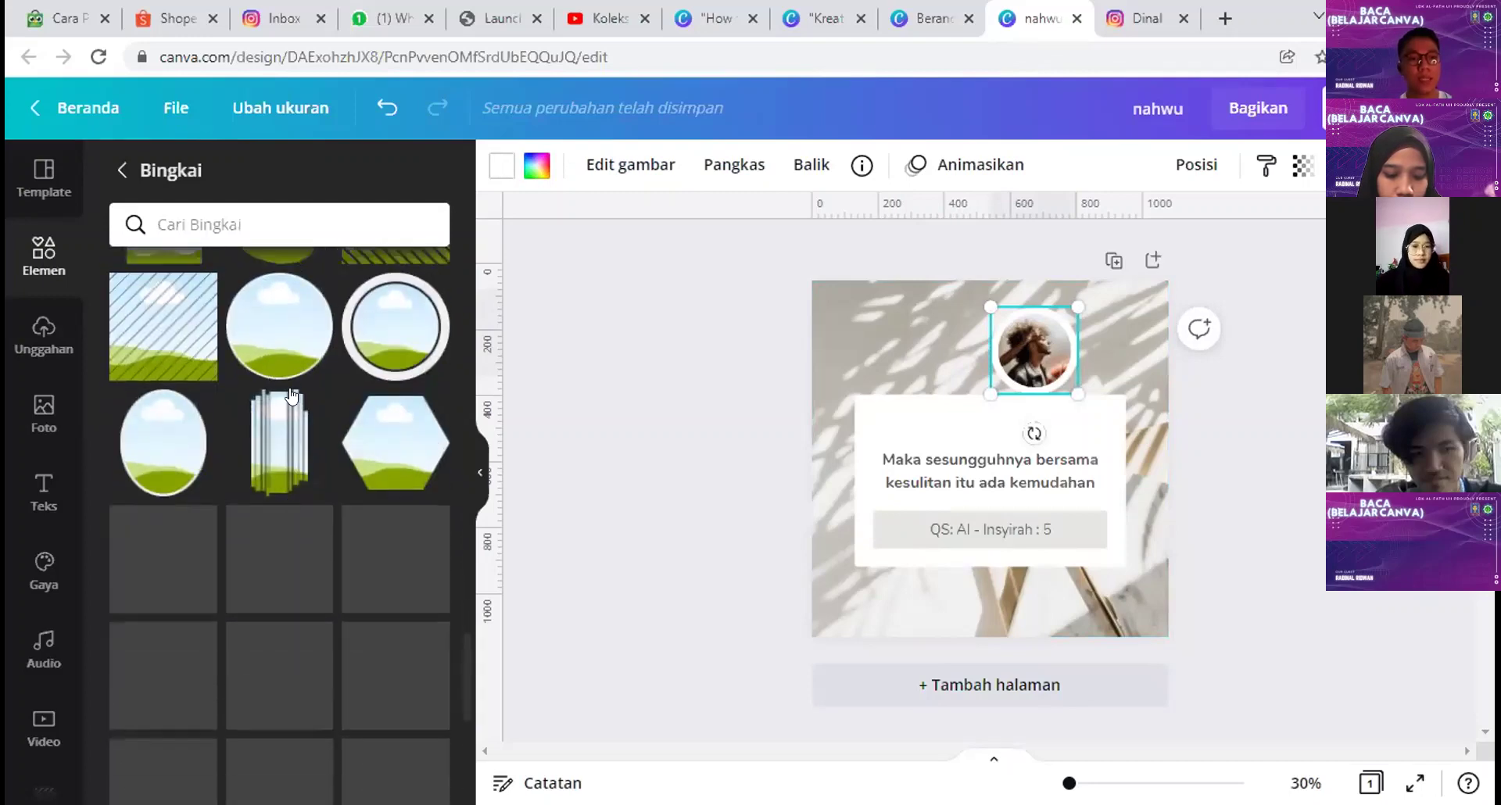
Step: Place a circle photo frame upper-left over the quote card, discarding a trial thick-ringed frame
click(289, 332)
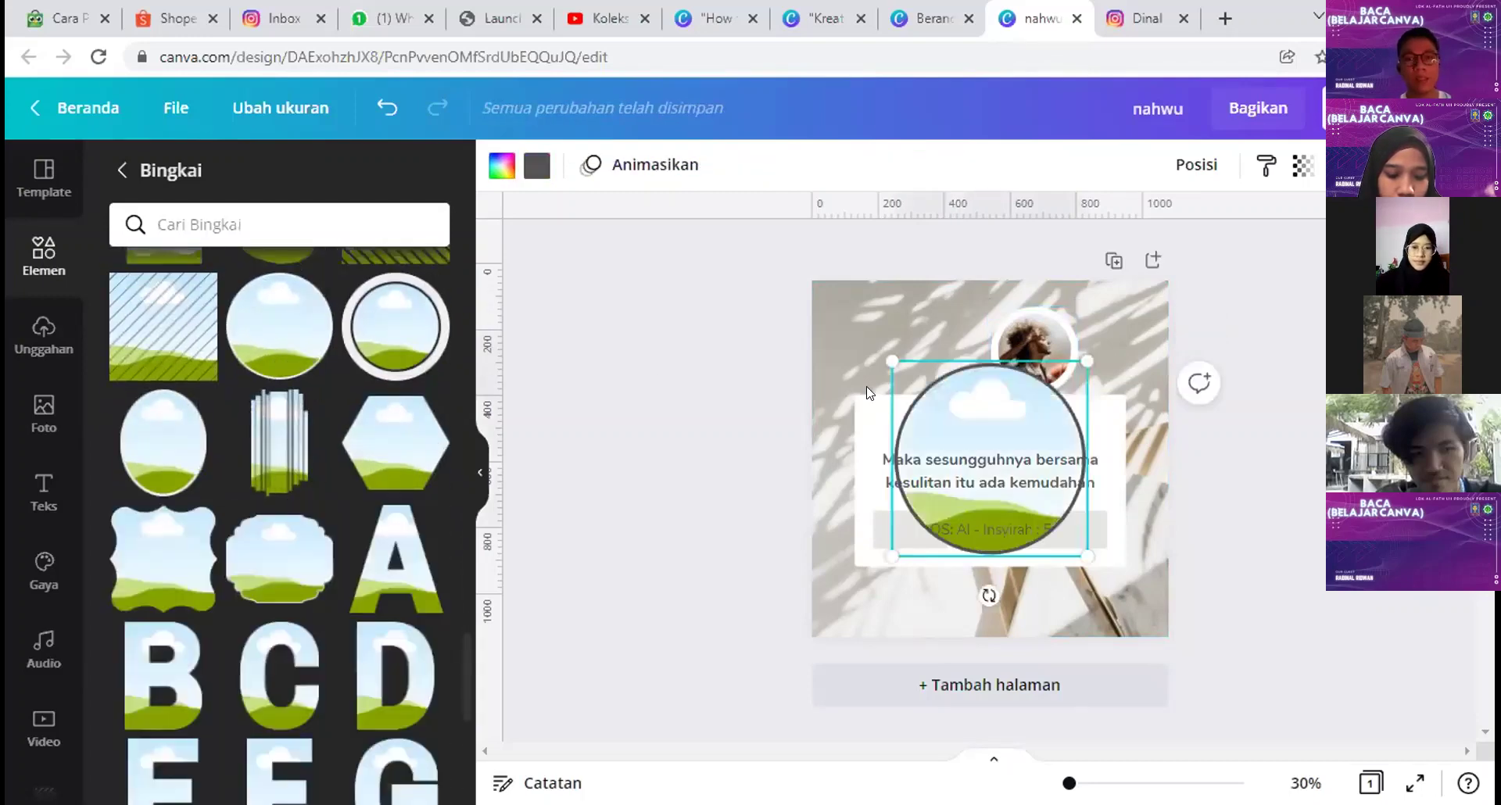
drag(923, 376, 869, 340)
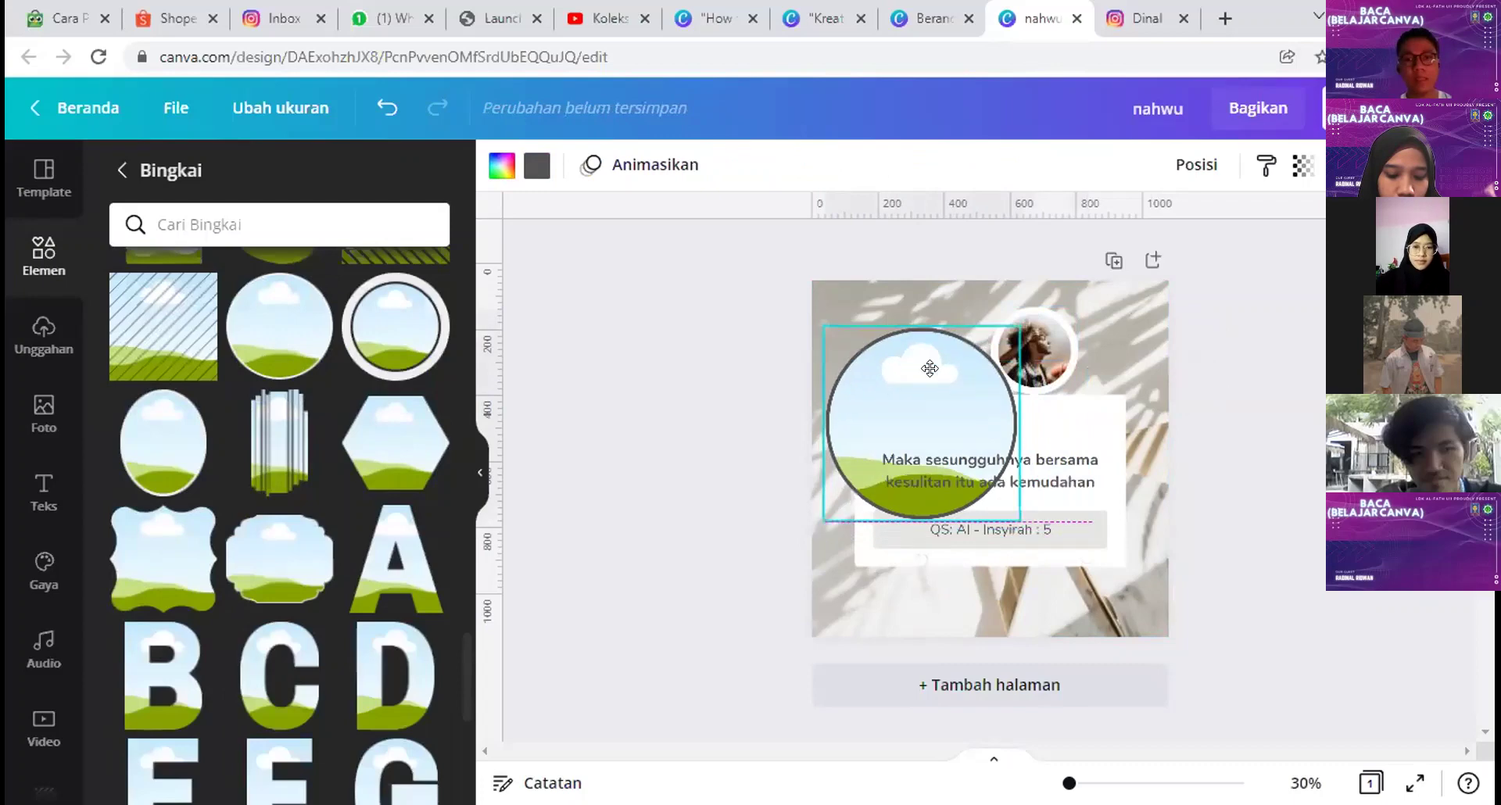
click(417, 343)
drag(985, 500, 1068, 467)
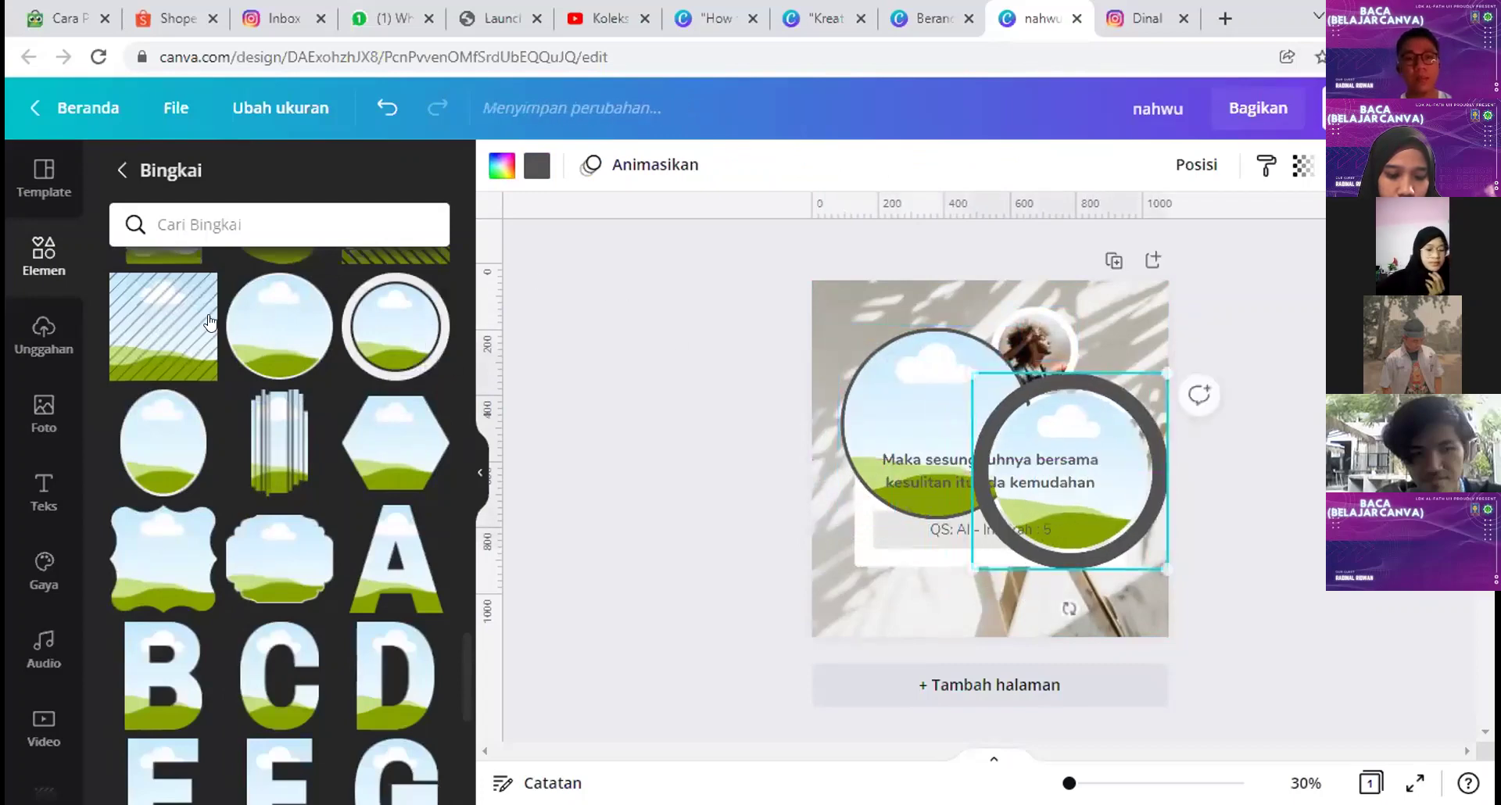
scroll(278, 454, down, 3)
scroll(277, 453, down, 3)
scroll(298, 456, up, 4)
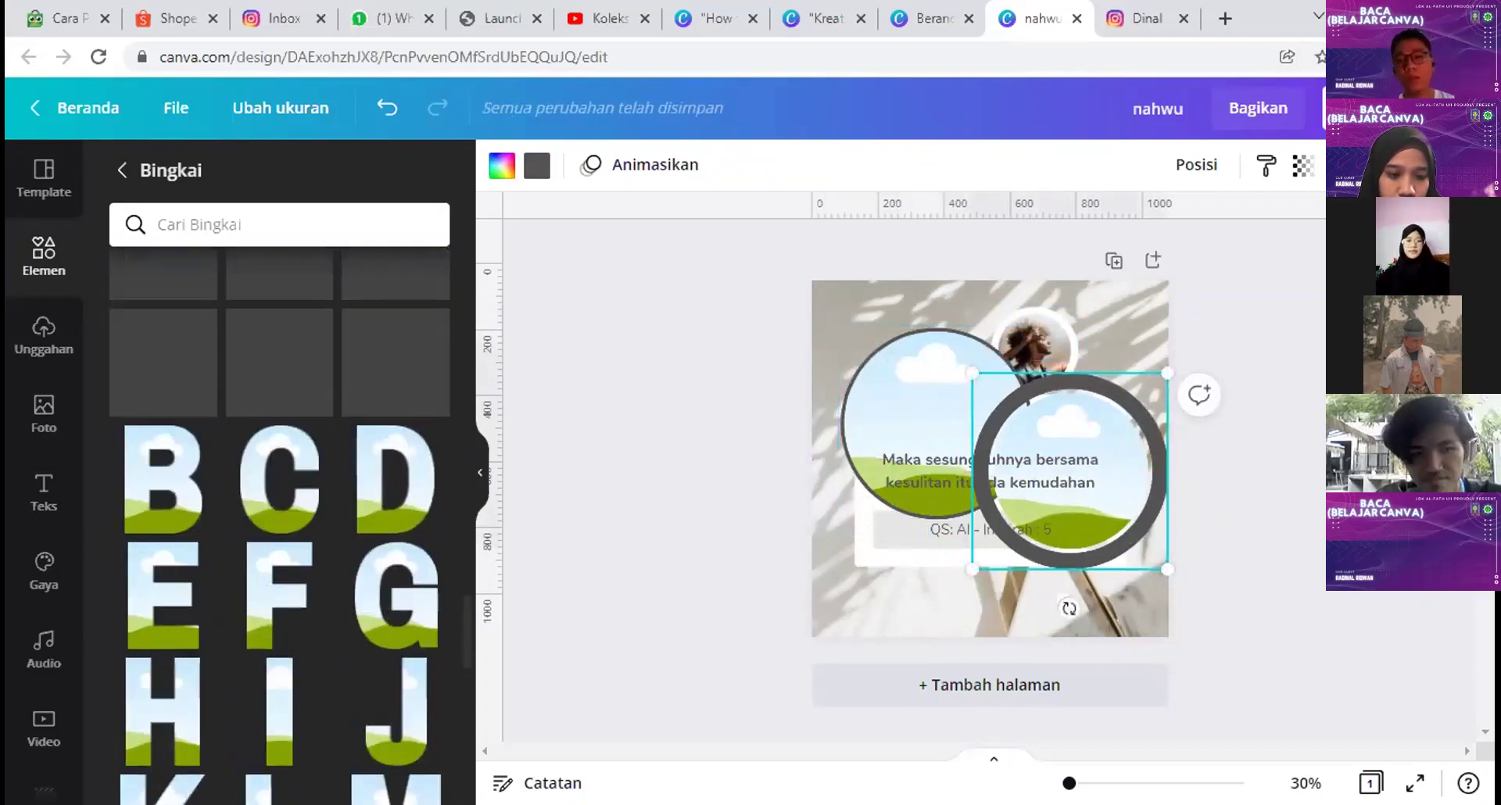
key(ctrl+z)
key(ctrl+z)
key(ctrl+y)
key(ctrl+y)
key(ctrl+z)
key(ctrl+z)
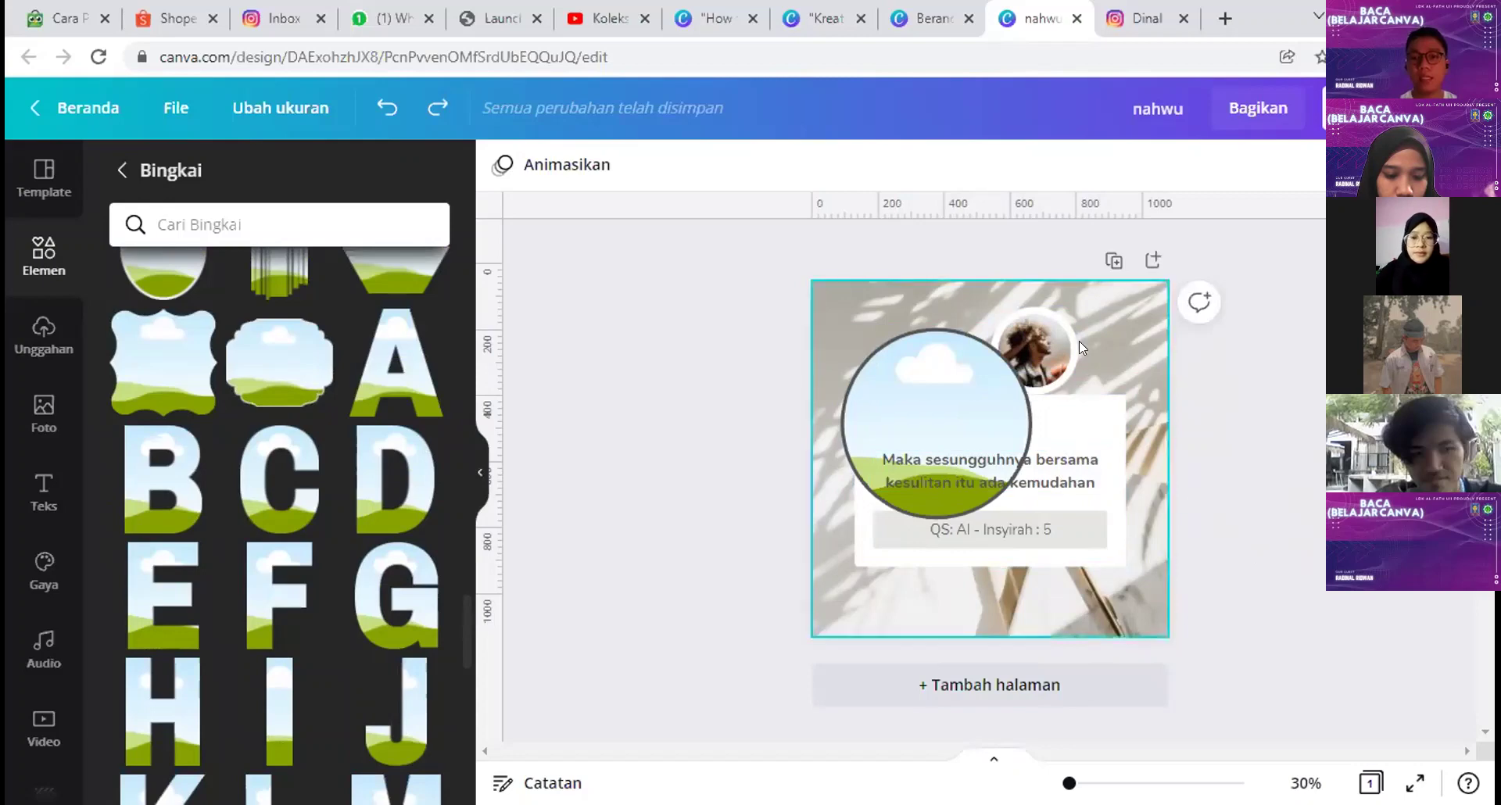
Step: Add a blank second page with a Palet Peach background and a dark navy circle on it
click(1152, 260)
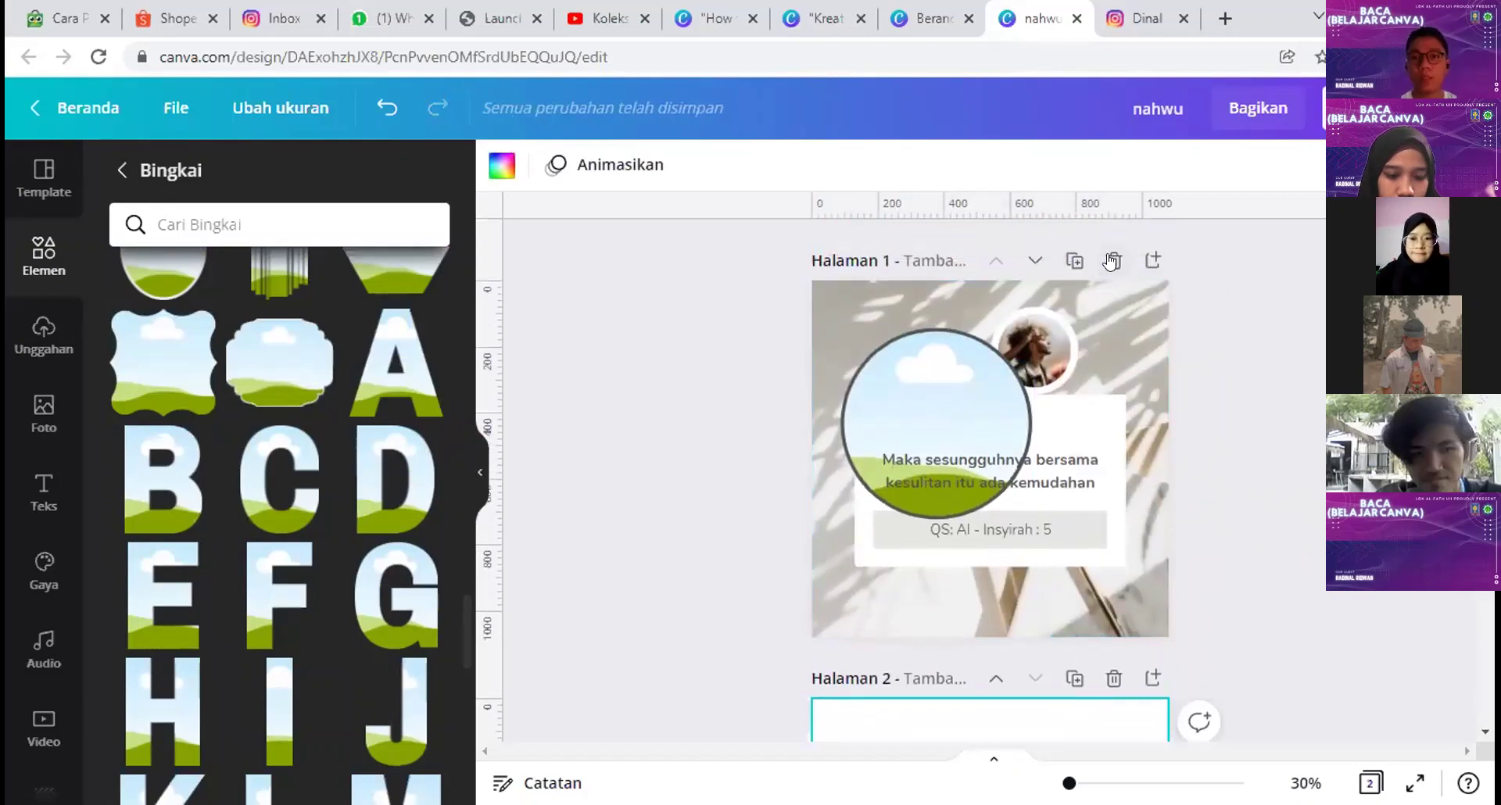
click(119, 169)
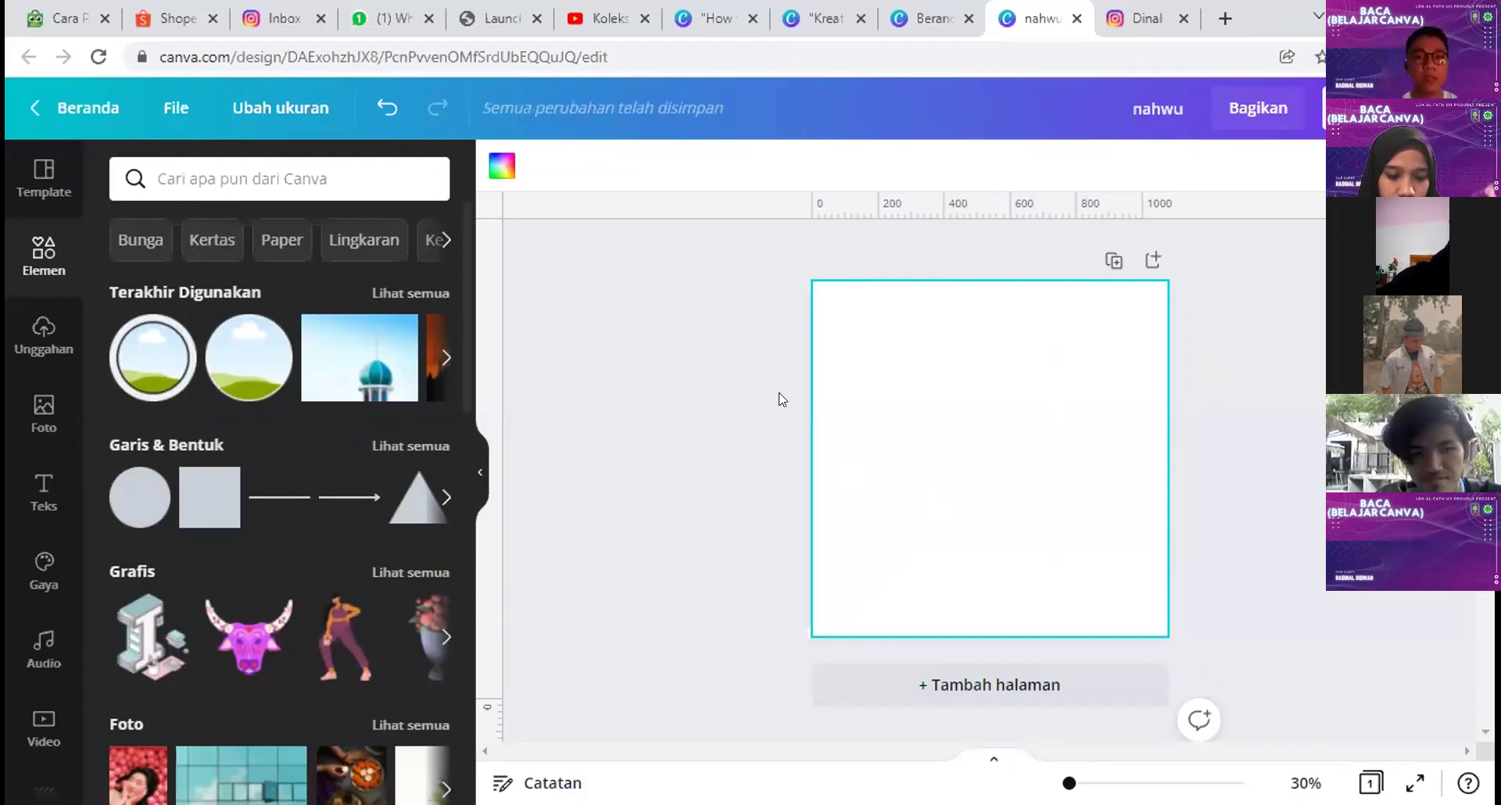
click(502, 167)
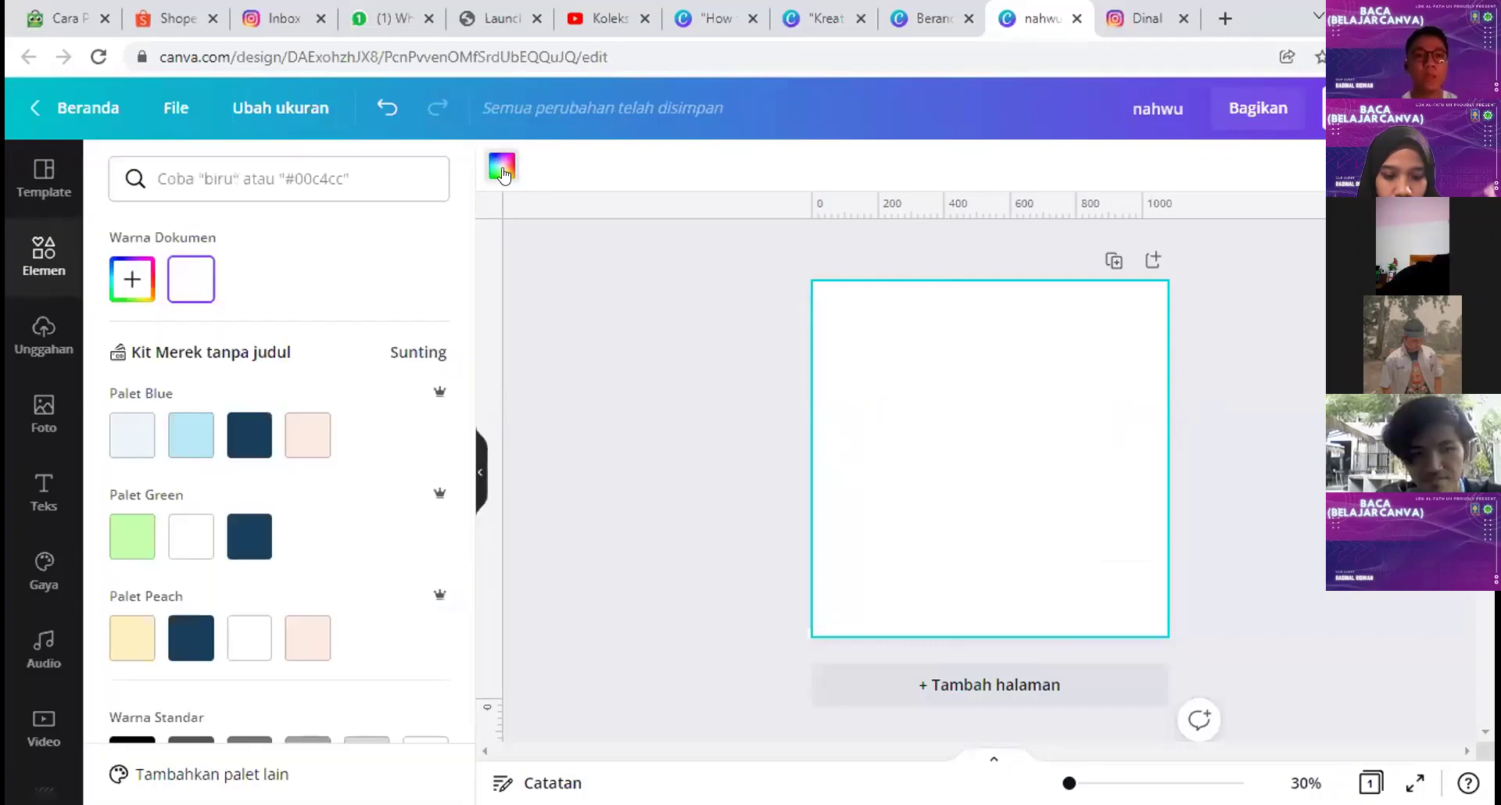
scroll(383, 494, down, 3)
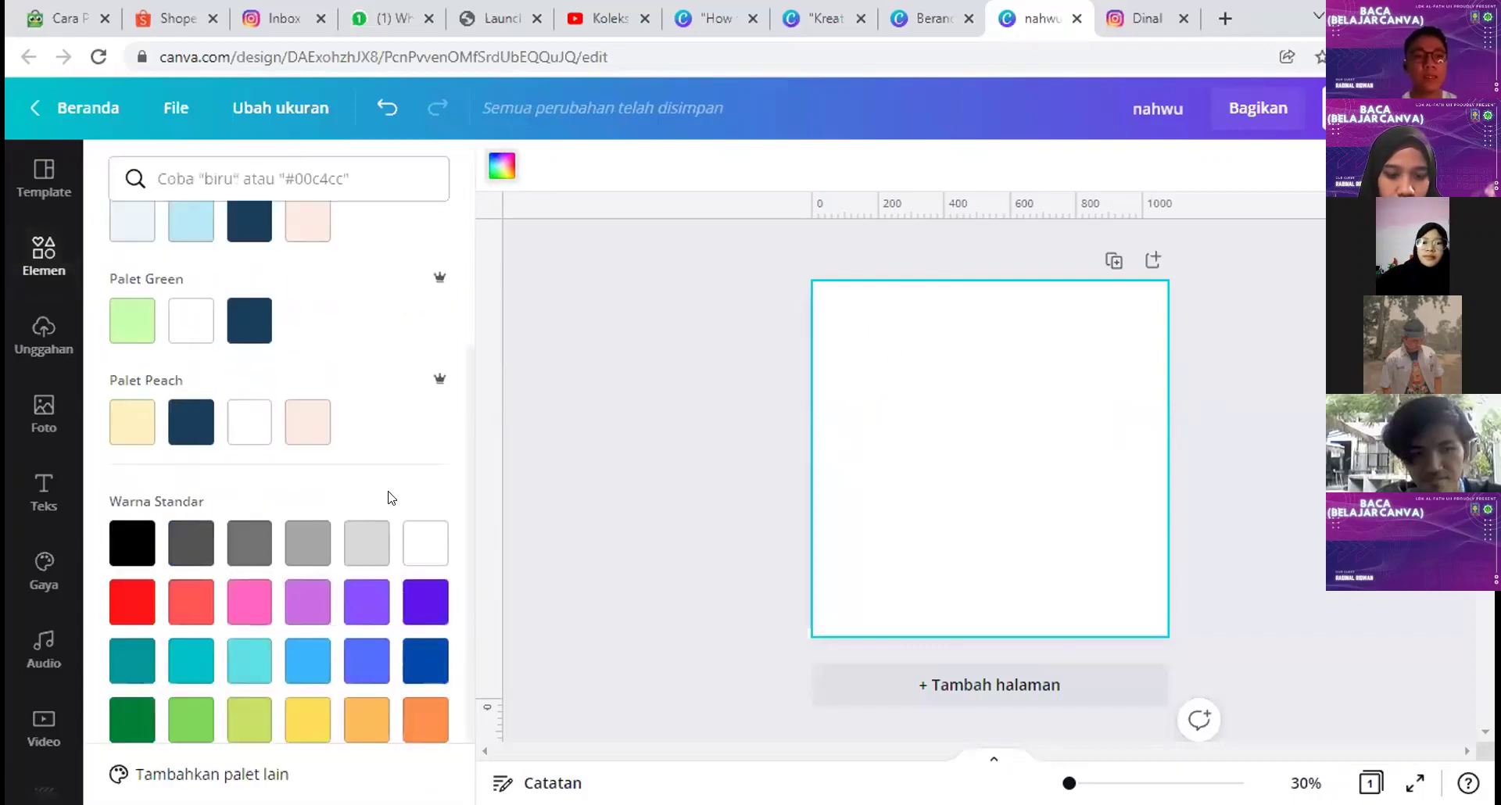
click(133, 429)
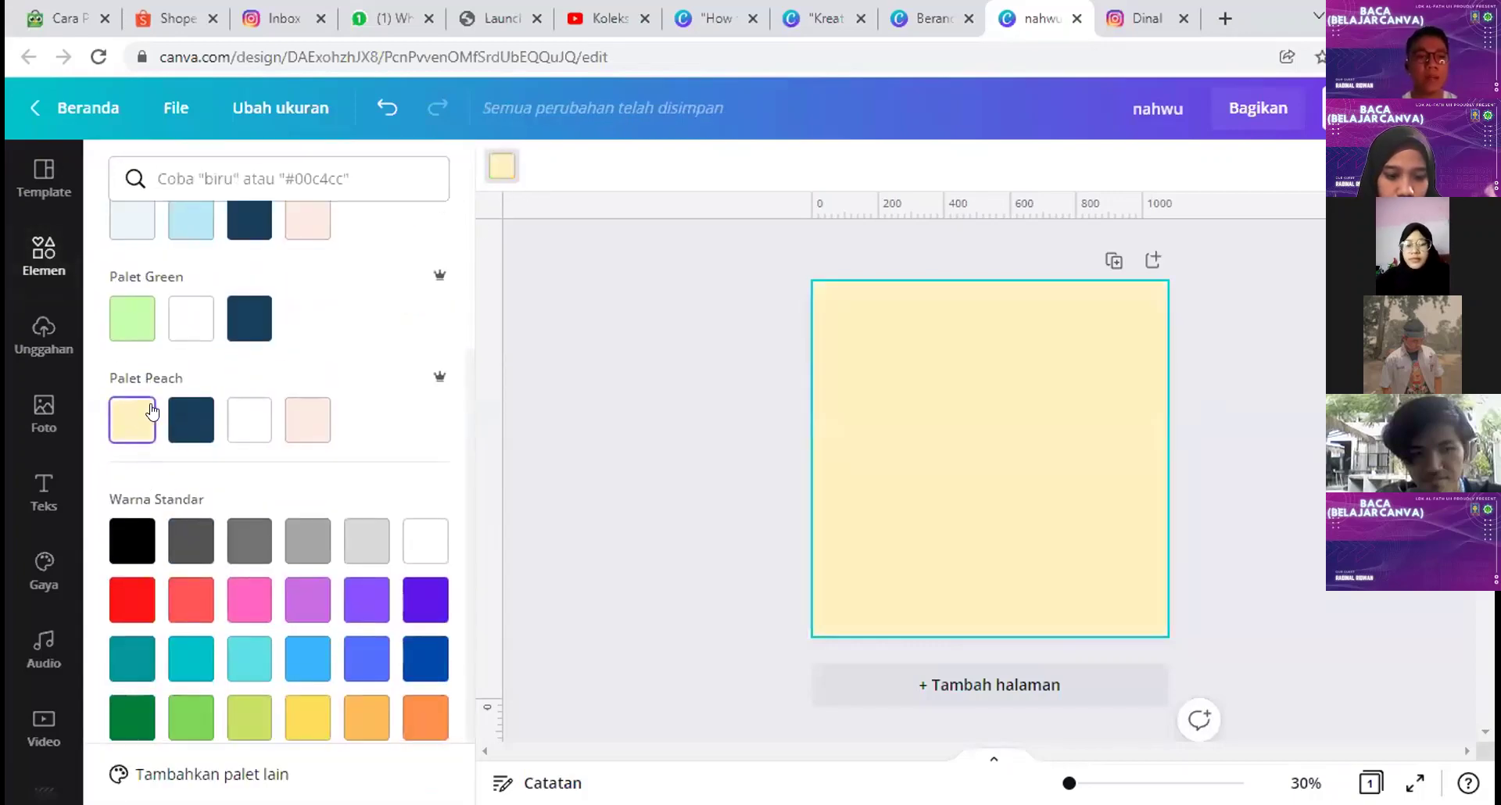
scroll(415, 504, up, 2)
click(1197, 467)
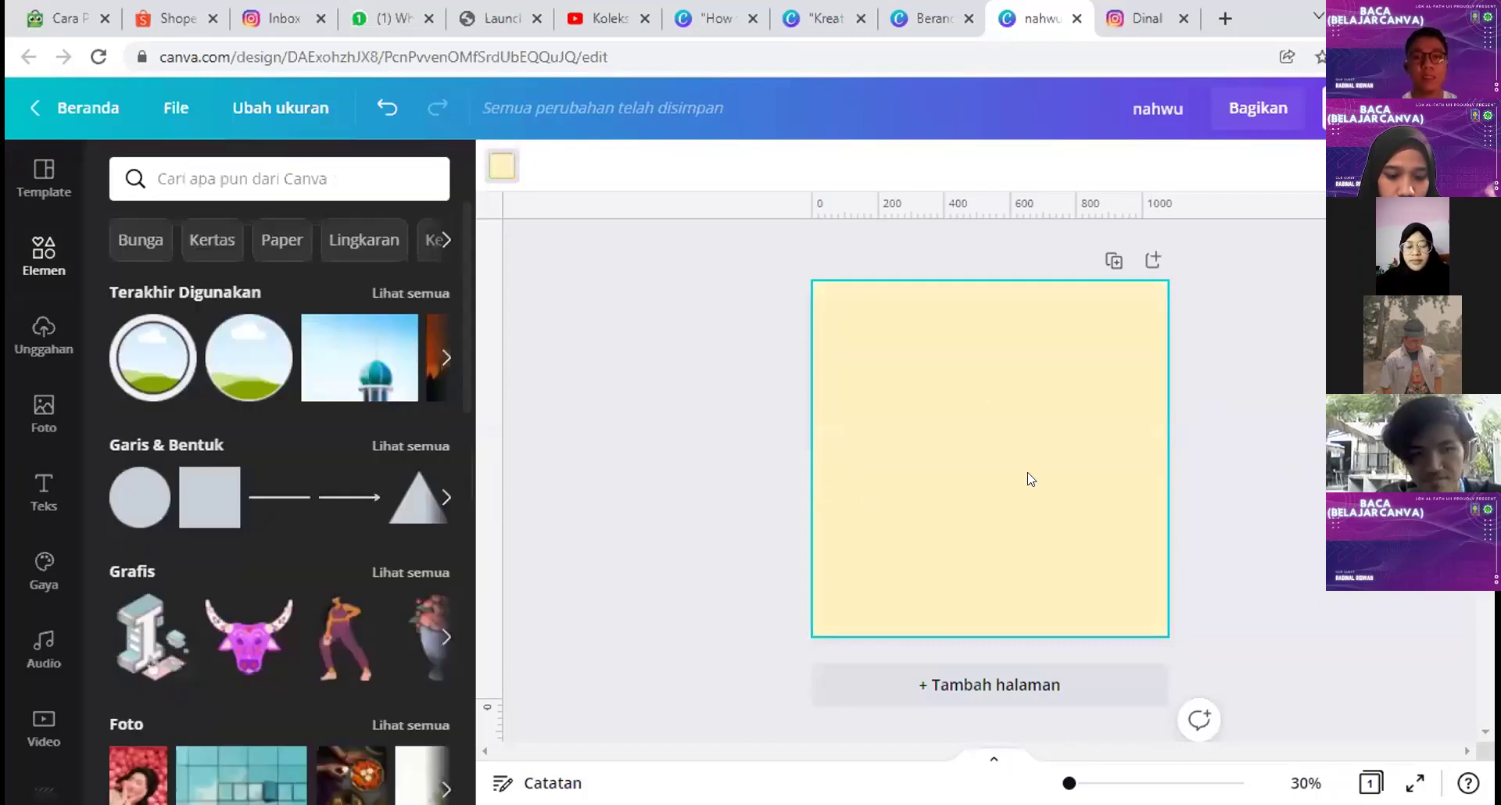
click(140, 498)
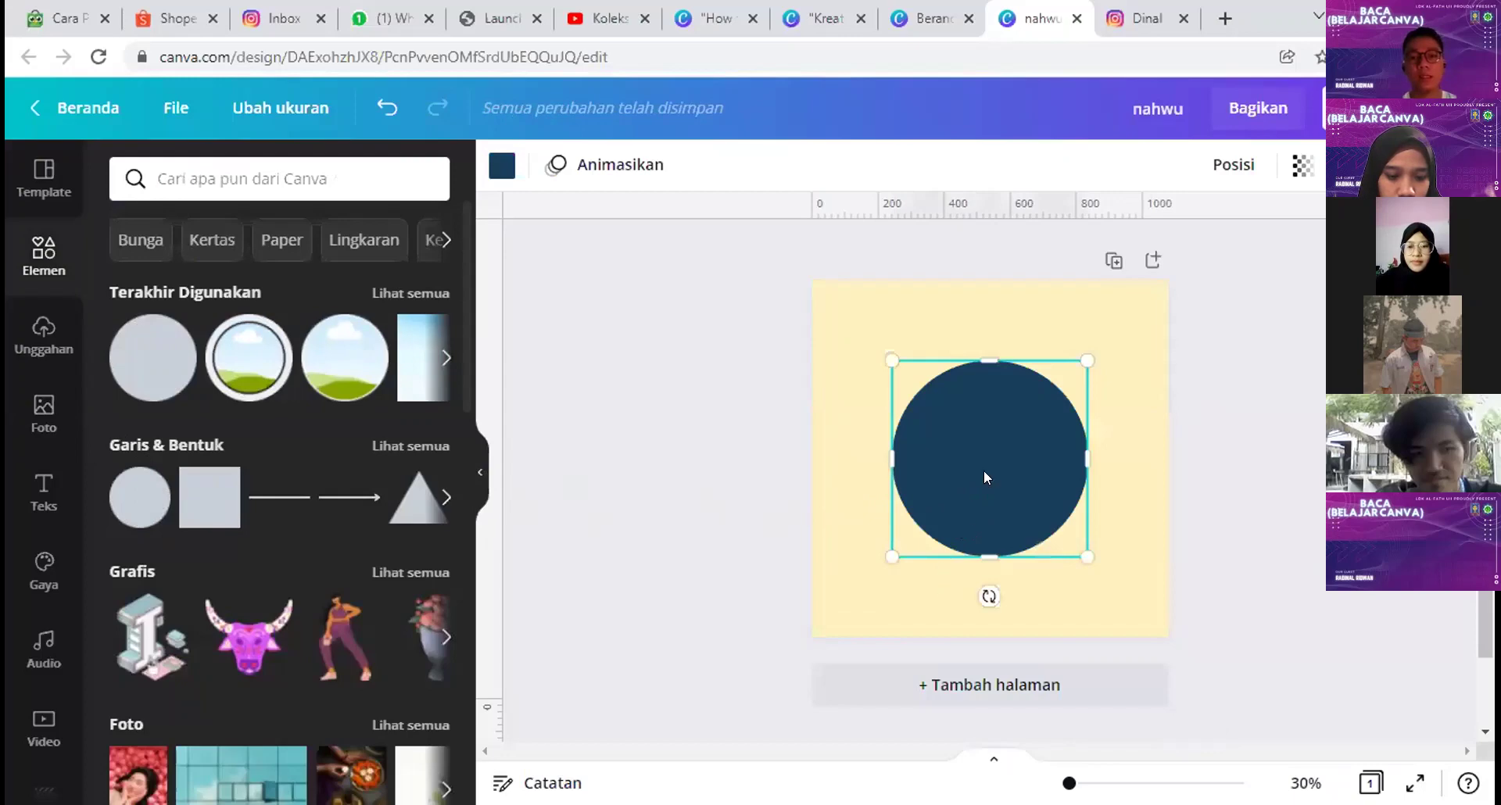
Step: Move the navy circle half off the page bottom and stretch it into a wide, centred arch
click(1275, 469)
click(987, 473)
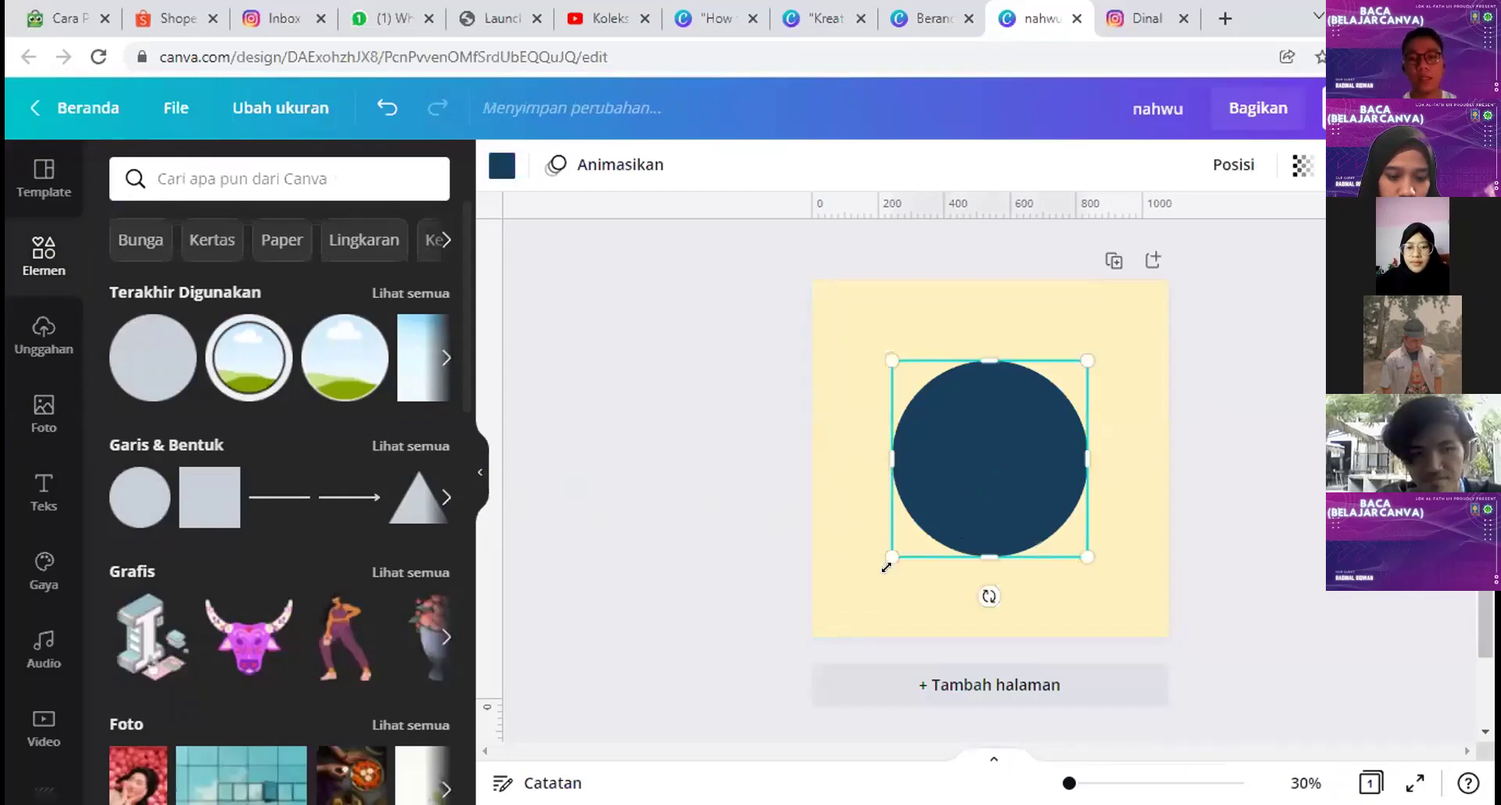
click(1255, 538)
click(1057, 410)
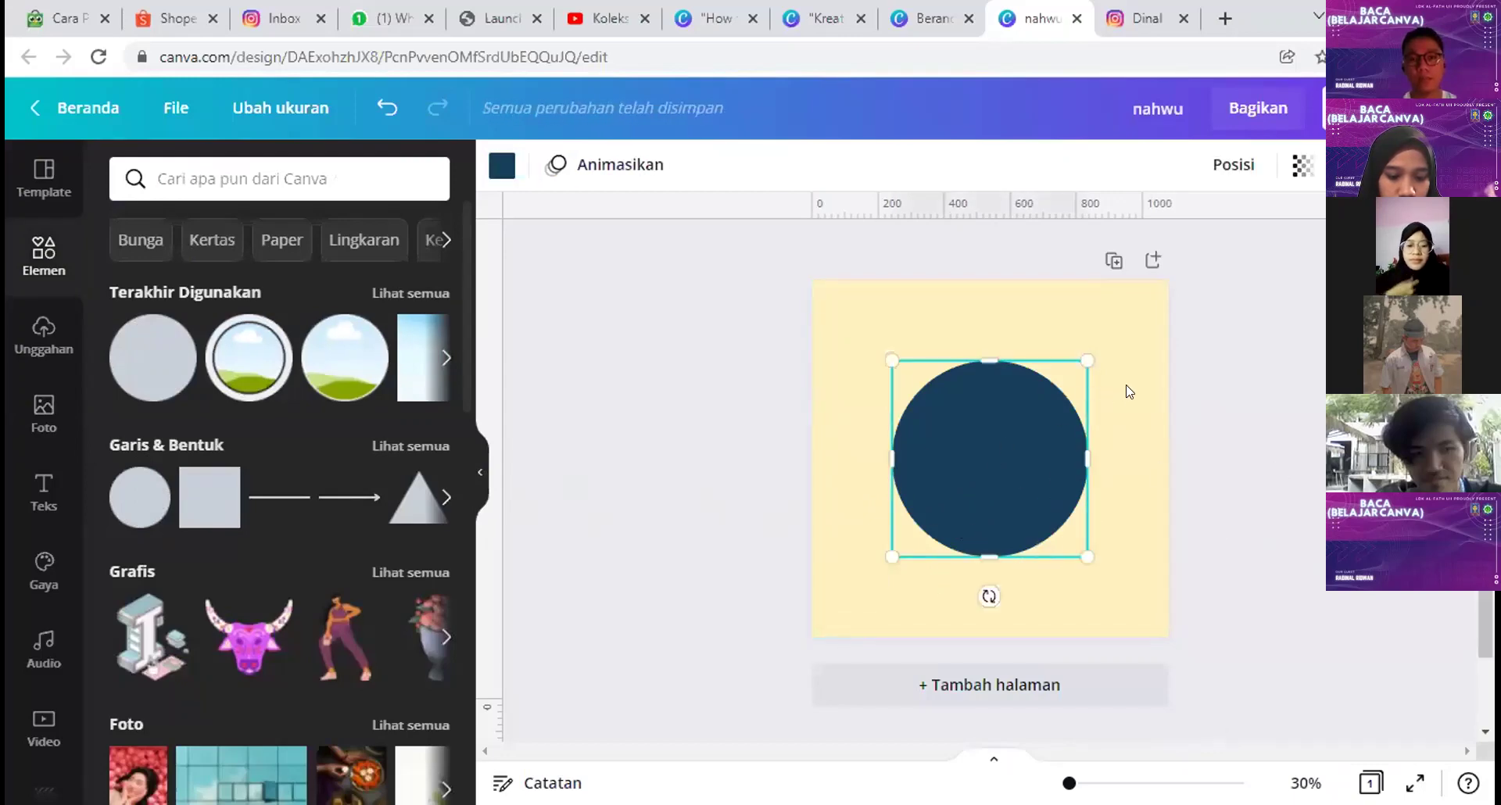
click(97, 57)
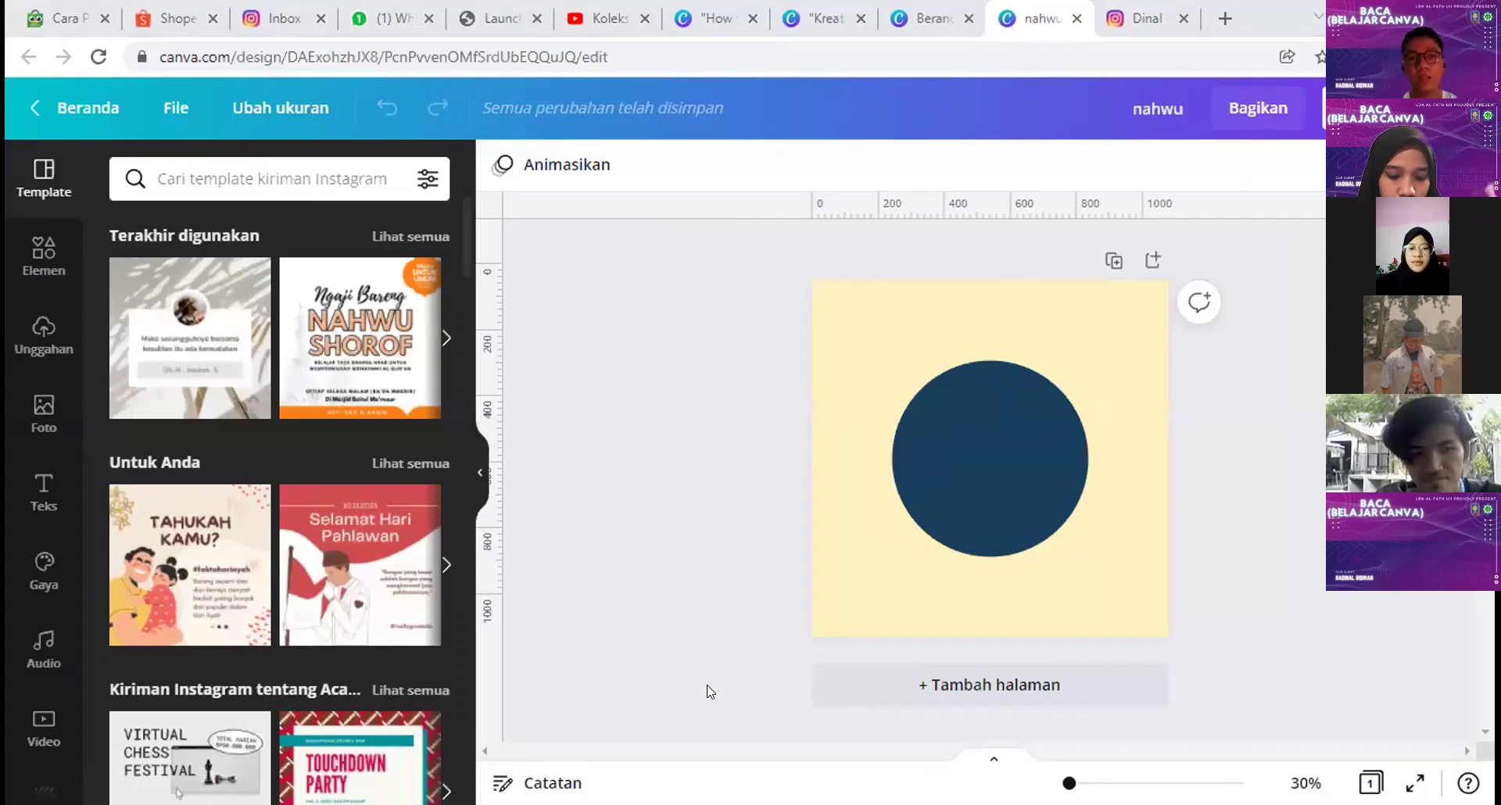
click(883, 340)
drag(1005, 455, 1169, 602)
drag(1005, 580, 995, 567)
drag(798, 622, 780, 621)
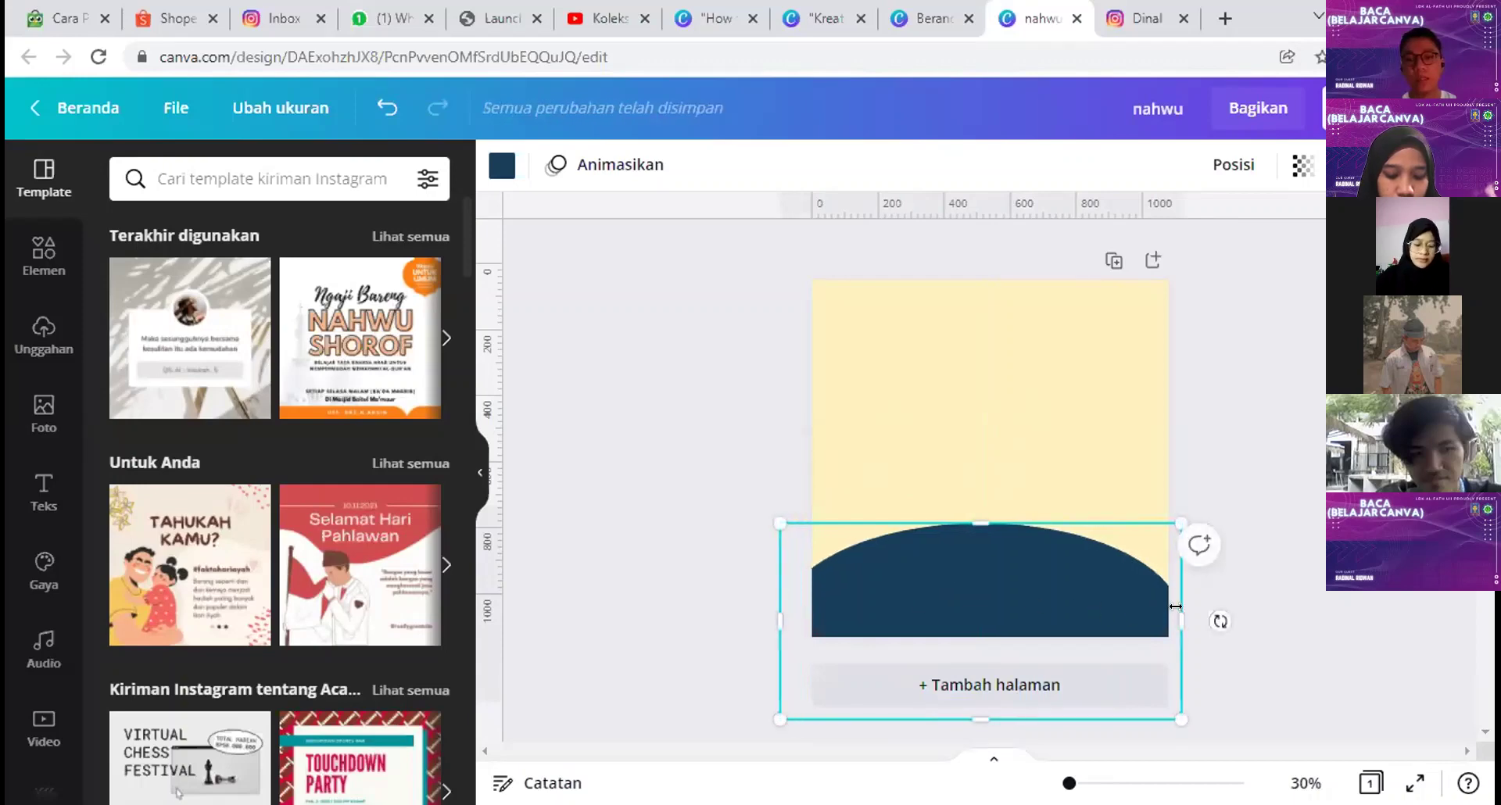
drag(1175, 606, 1201, 607)
drag(1003, 575, 1008, 579)
Step: Place a duplicate of the navy arch above the original
click(1287, 429)
click(982, 617)
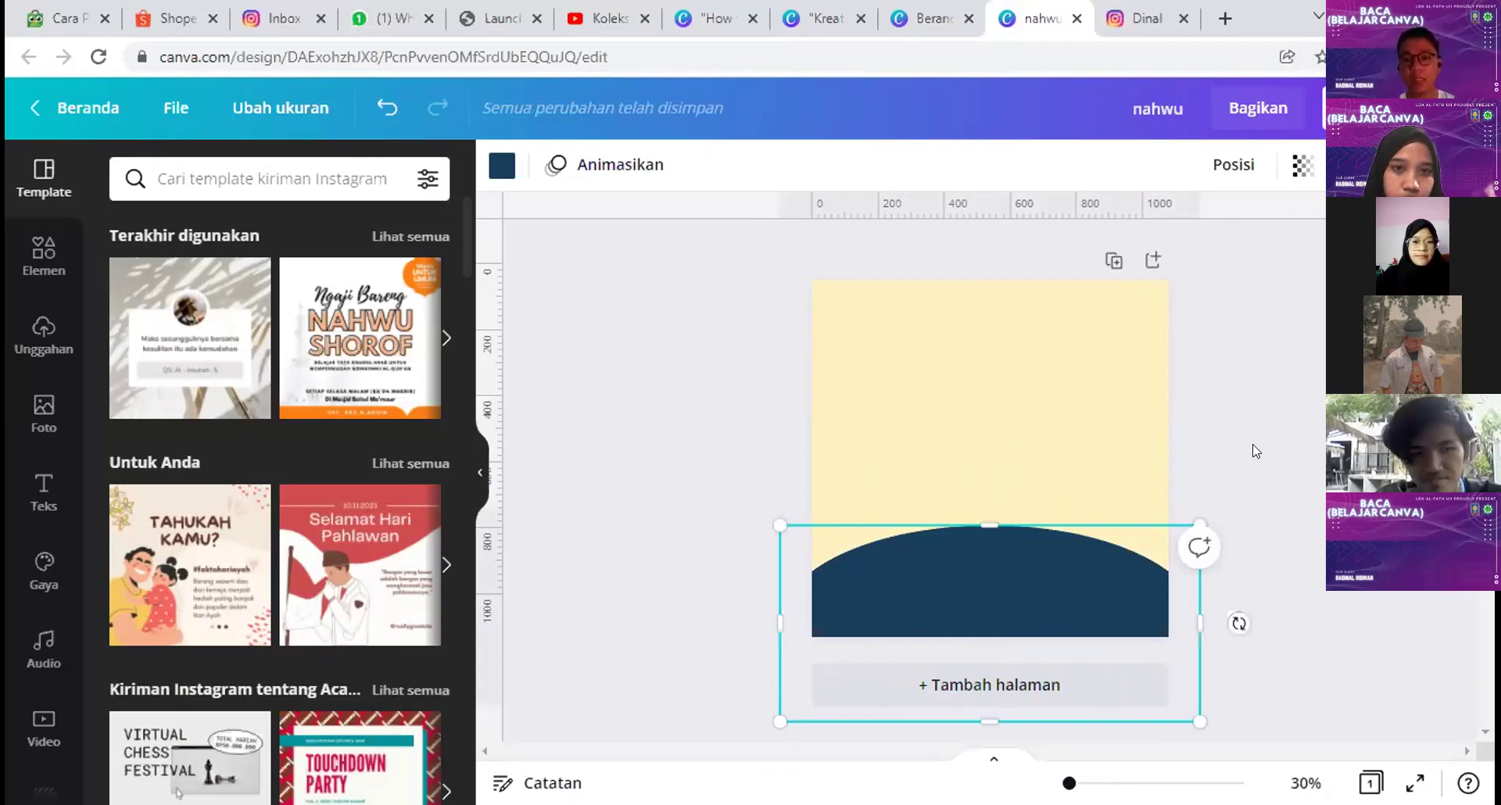
drag(1002, 579, 988, 349)
key(Delete)
click(998, 566)
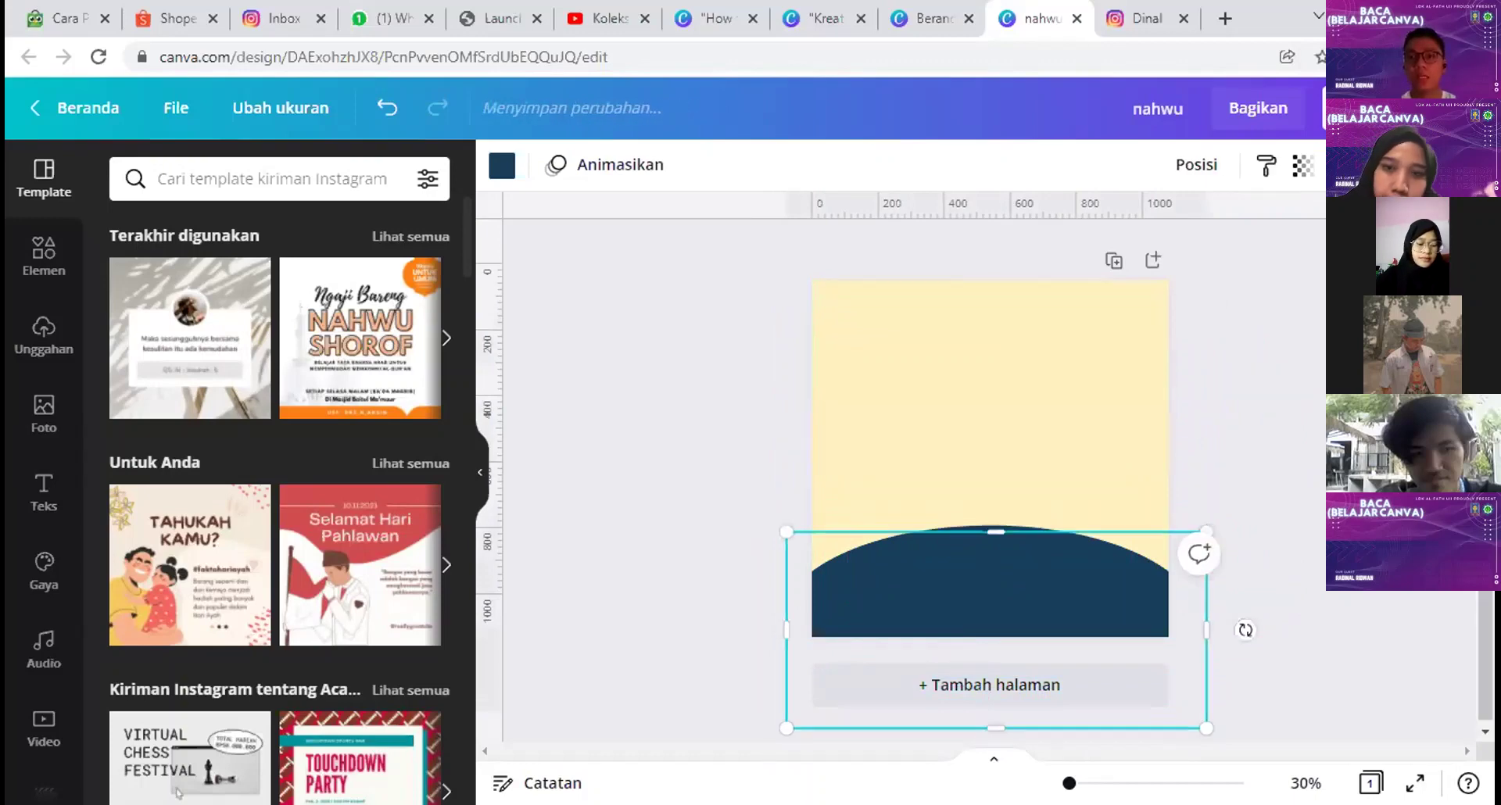
drag(1052, 617, 1052, 405)
key(Delete)
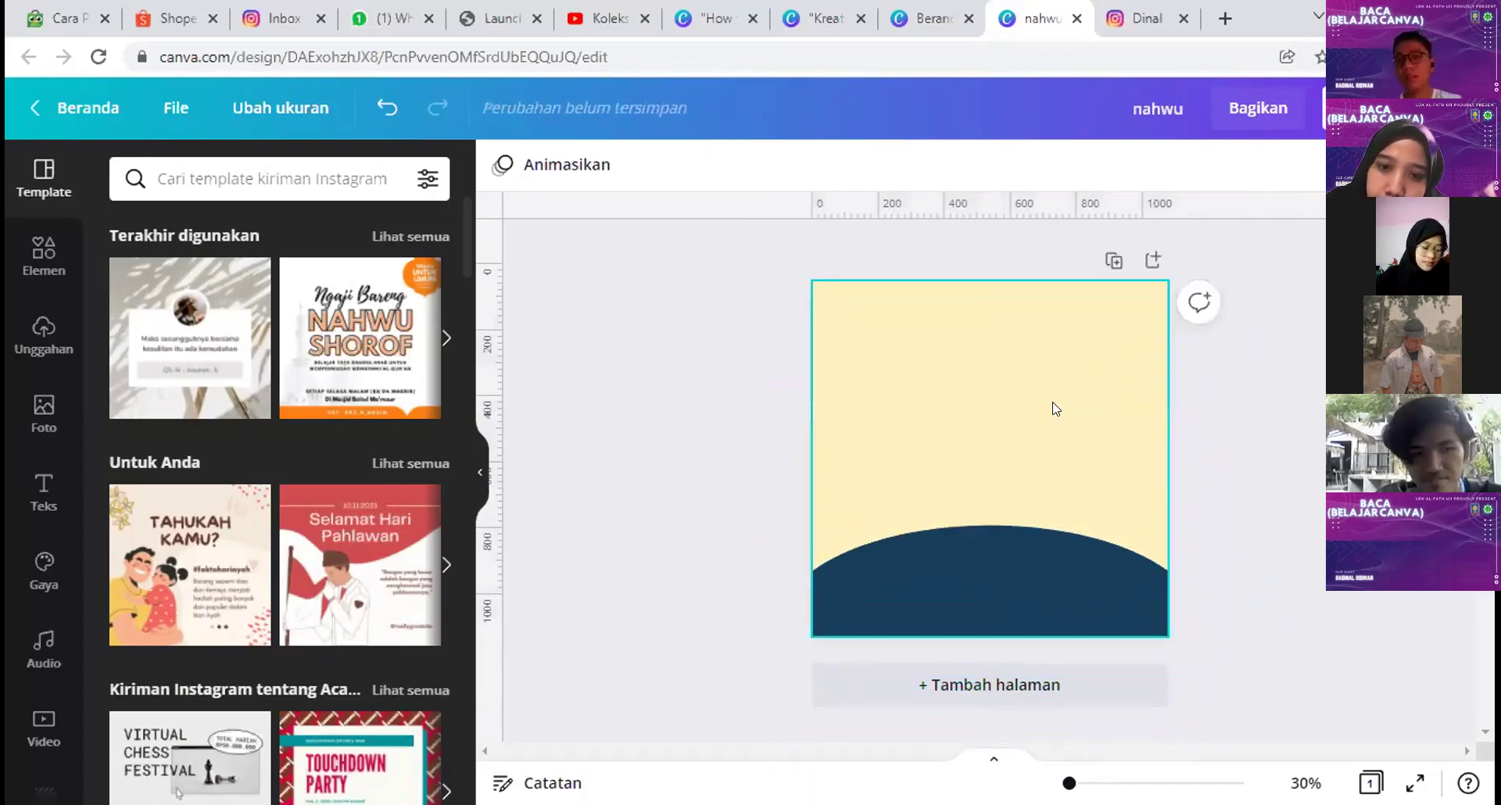
click(1033, 594)
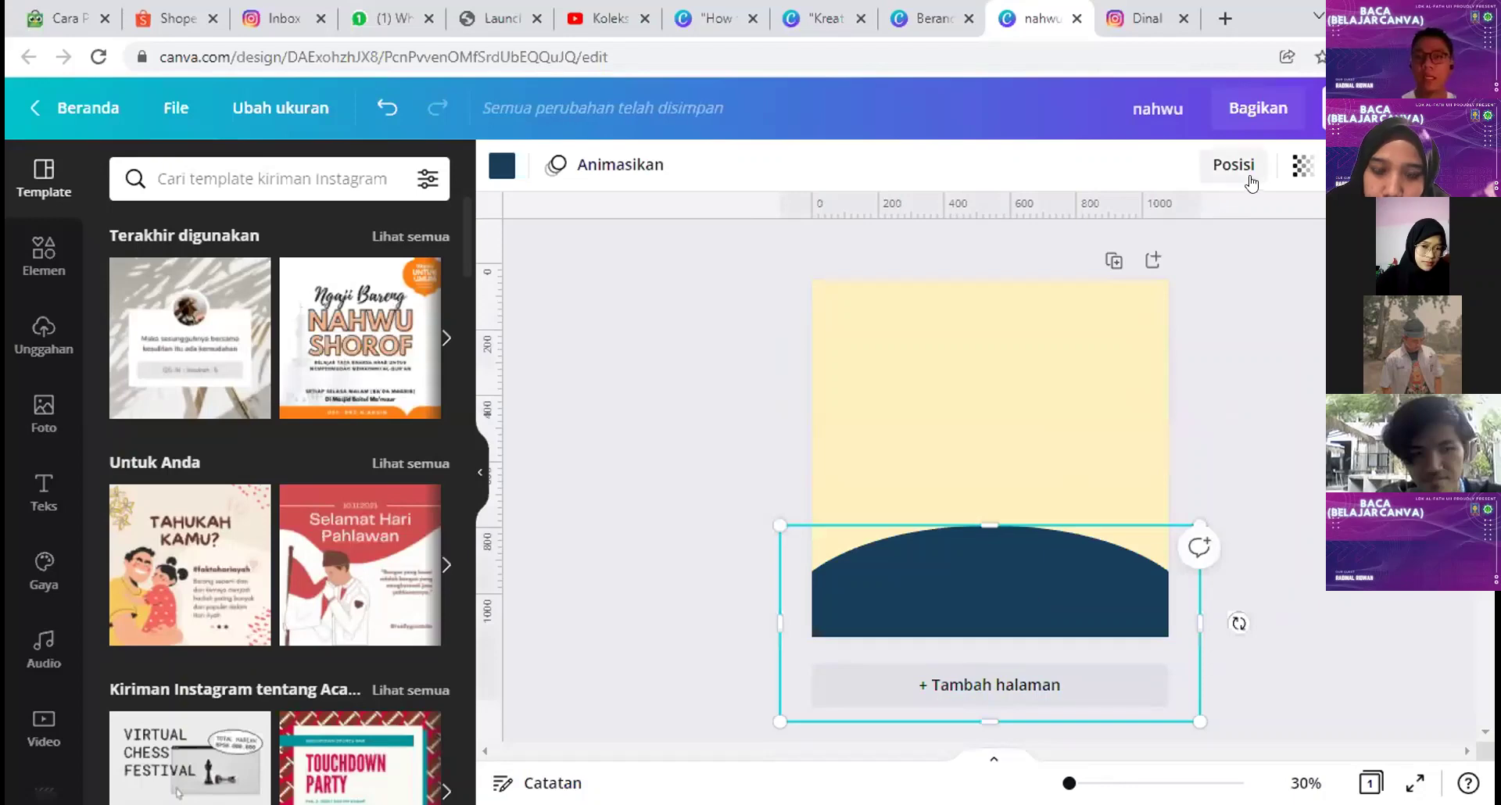
click(950, 436)
click(951, 579)
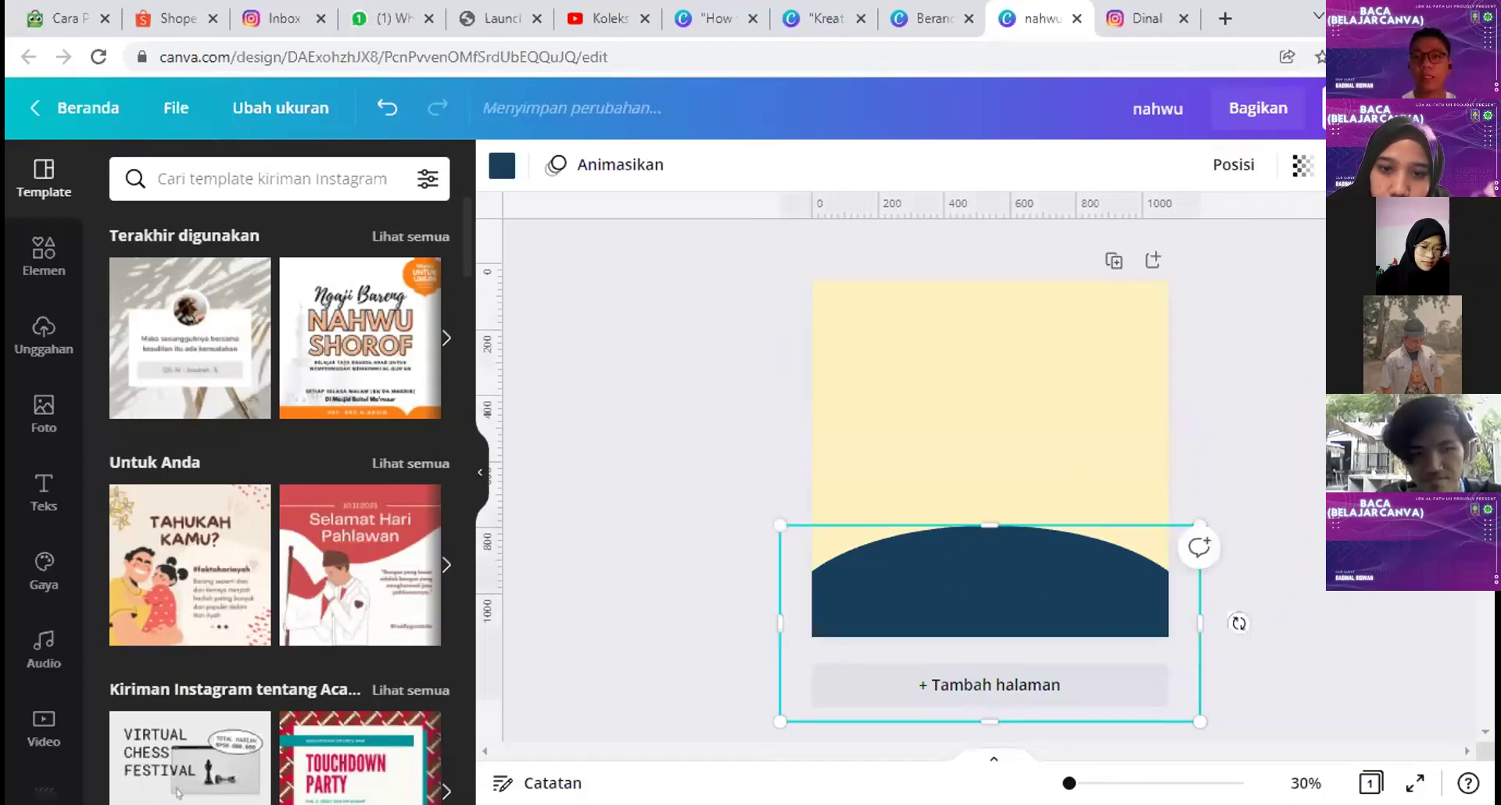
drag(1003, 575, 1014, 443)
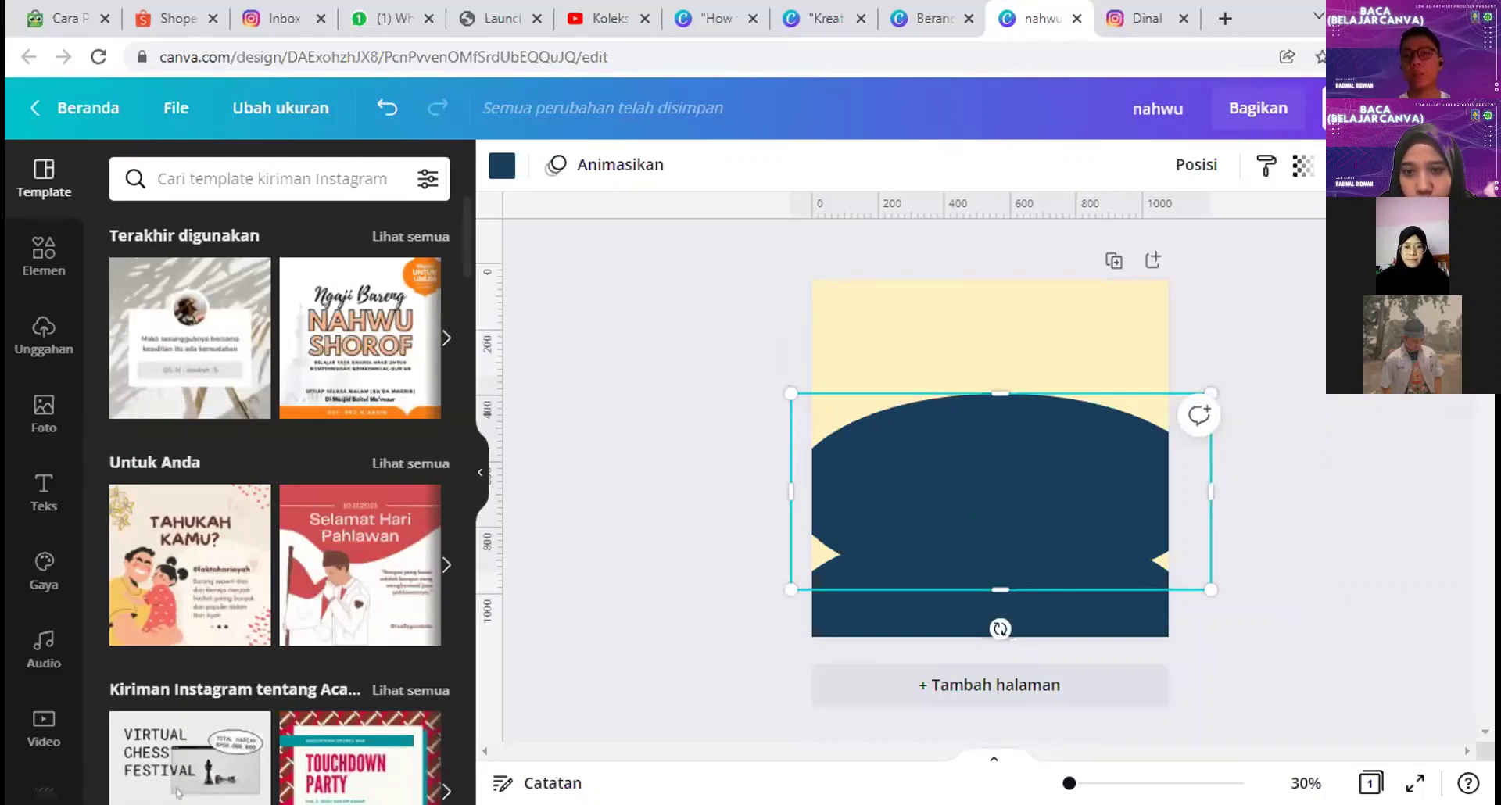
Step: Replace the earlier copy with a new arch copy sitting just above the navy arch
click(1250, 170)
click(1076, 463)
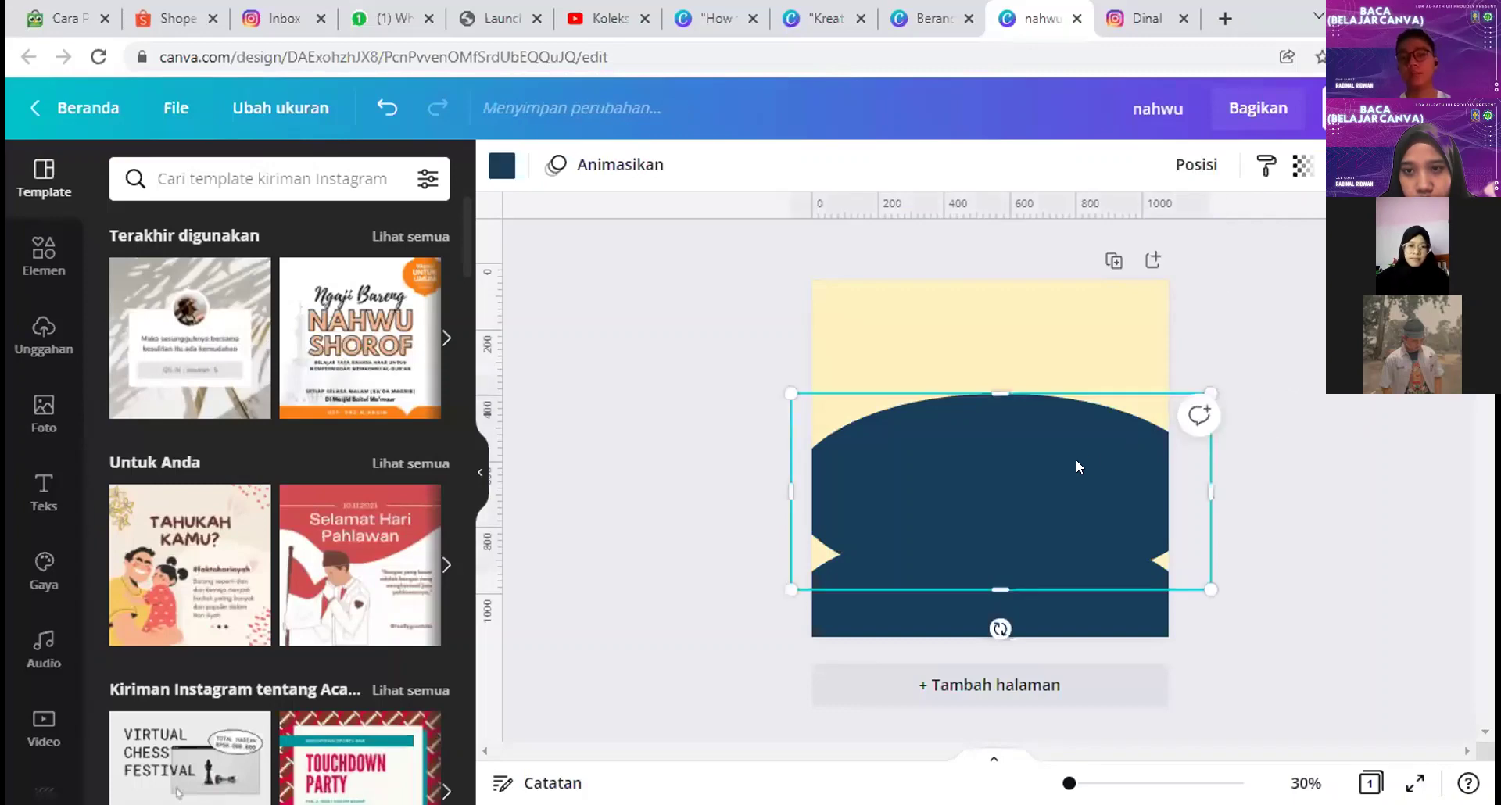
key(Delete)
click(965, 570)
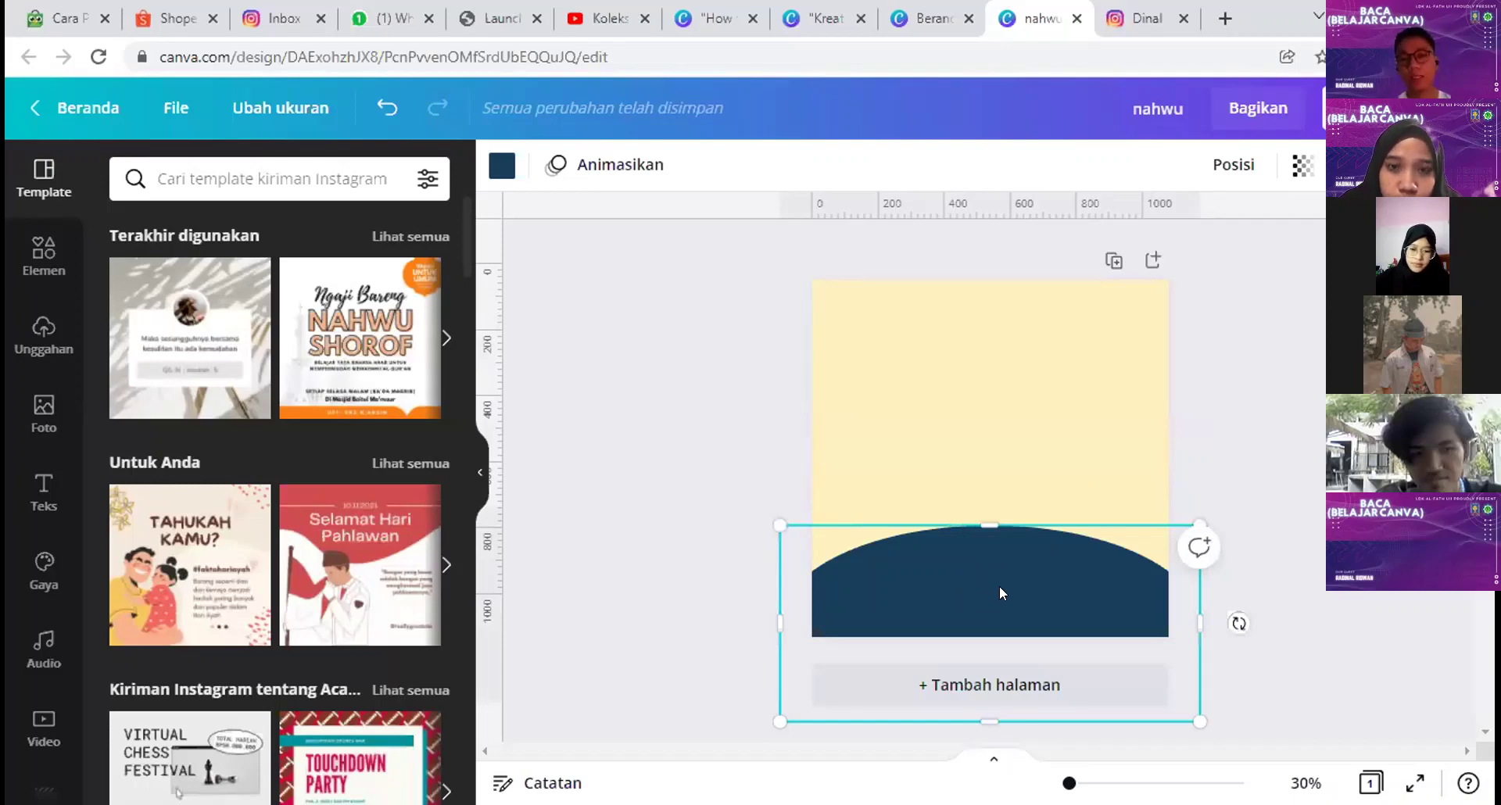
drag(999, 585, 993, 420)
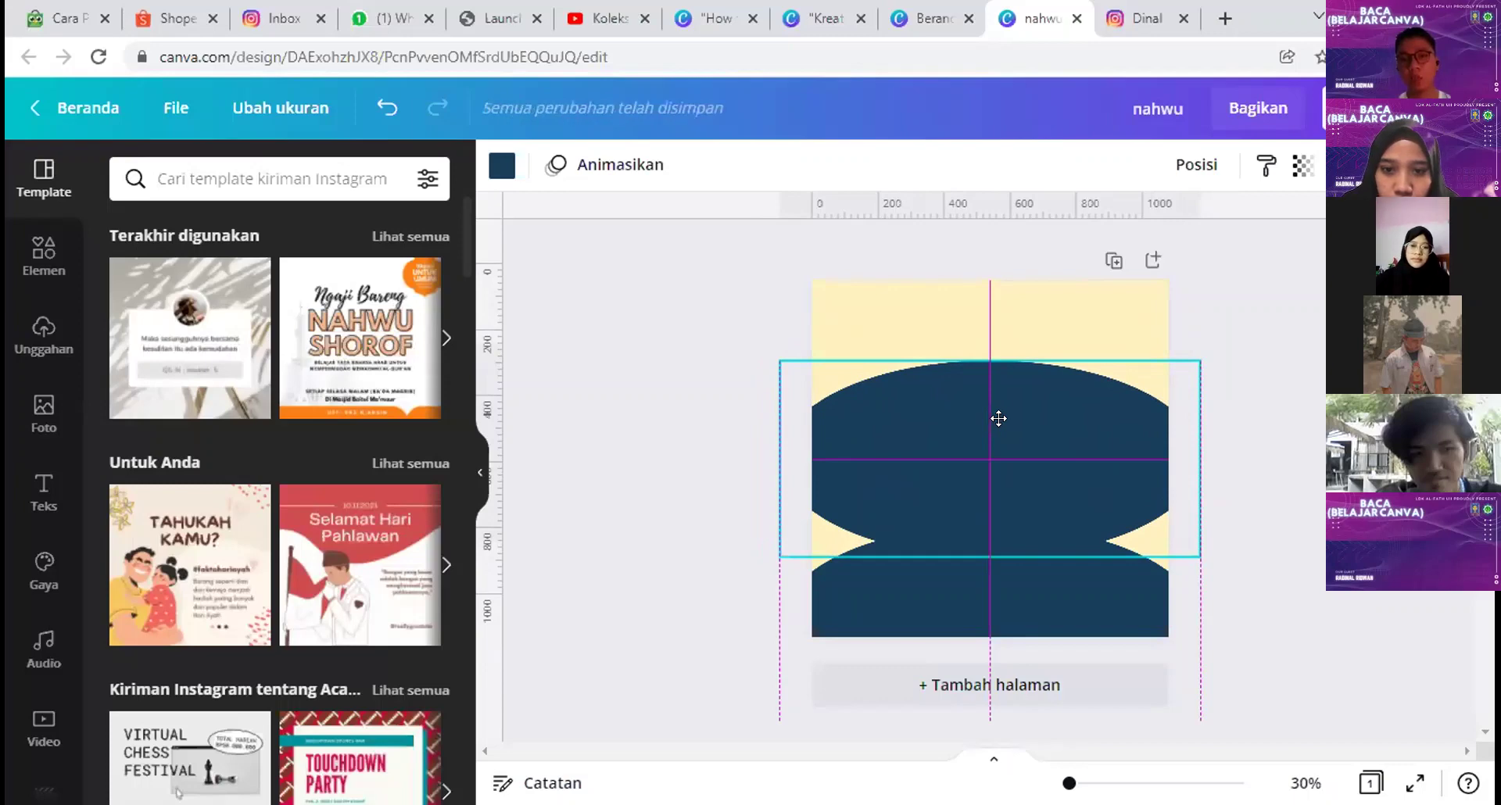
drag(998, 420, 1018, 551)
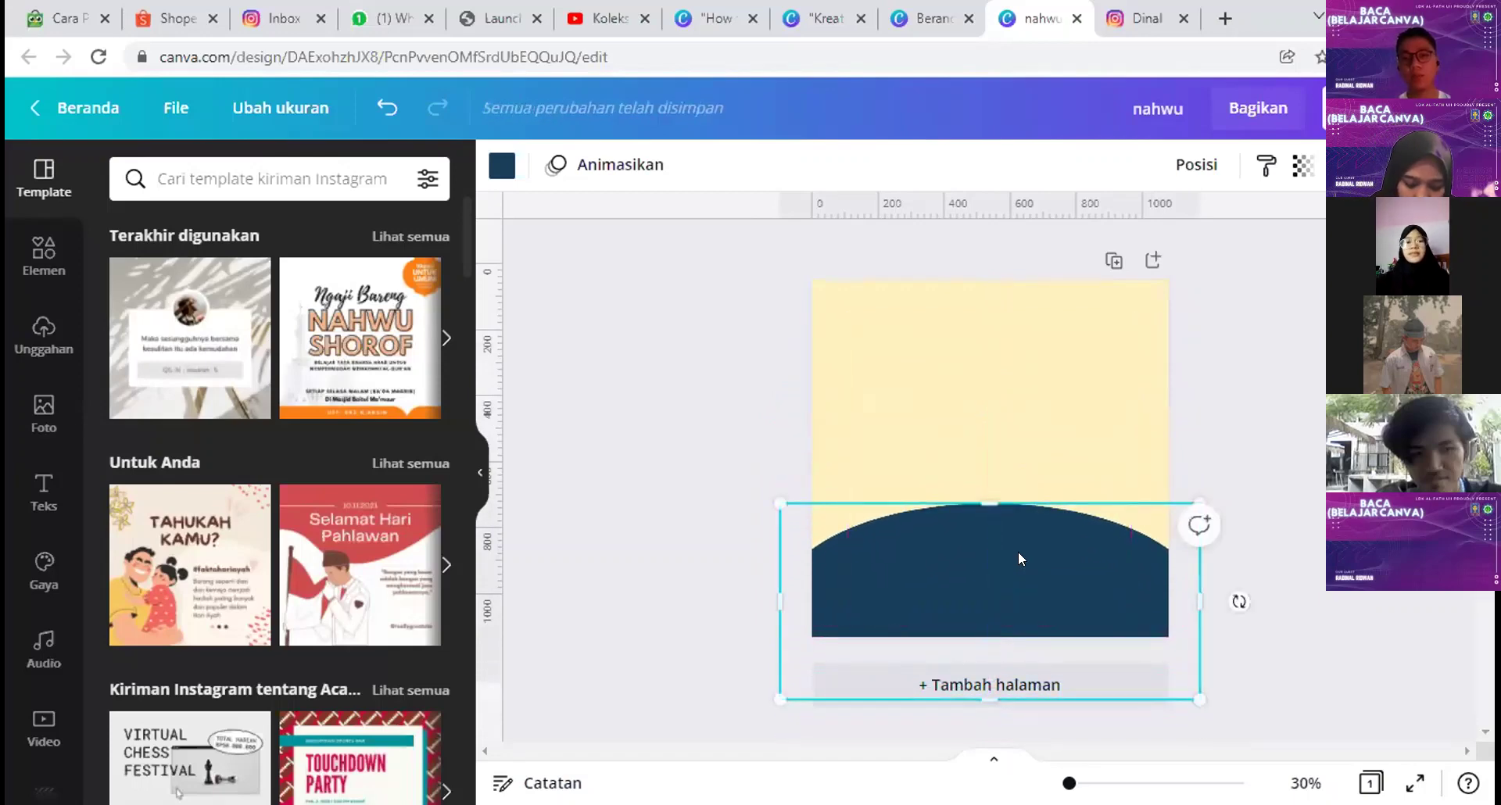
Step: Send the copy behind the navy arch, colour it white, and lower it into a thin rim
right_click(1018, 551)
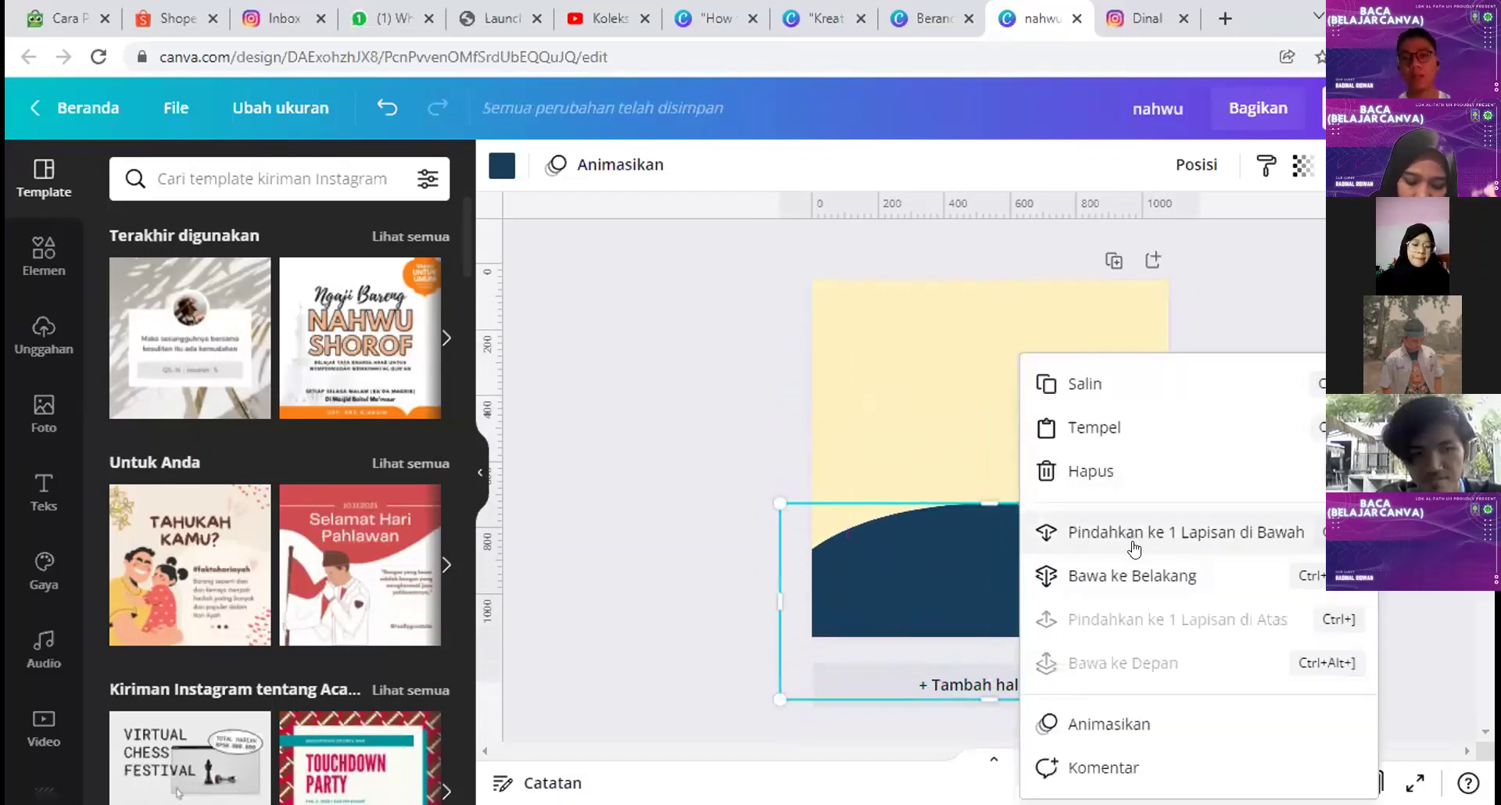
click(1113, 574)
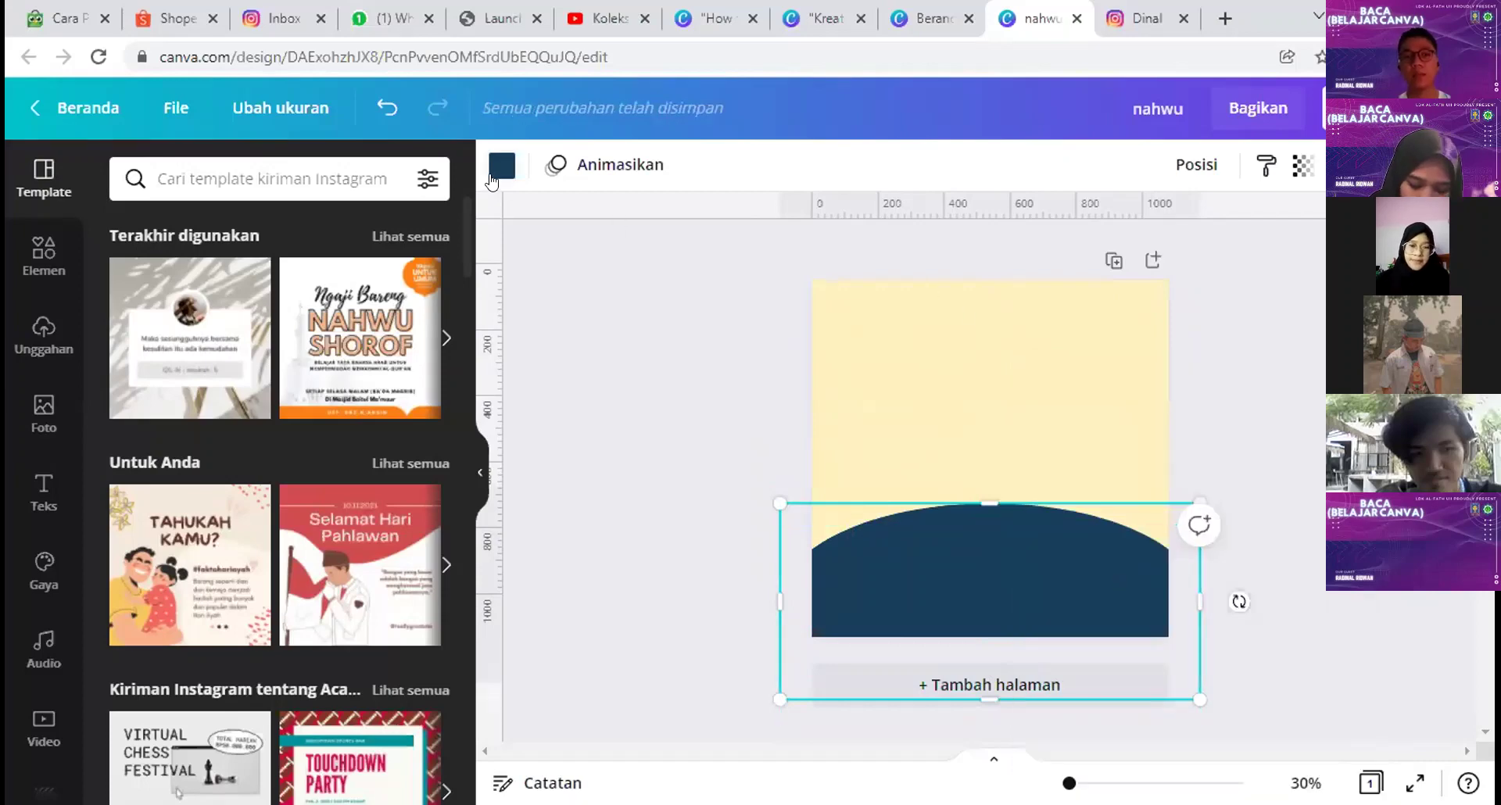
click(492, 173)
click(189, 538)
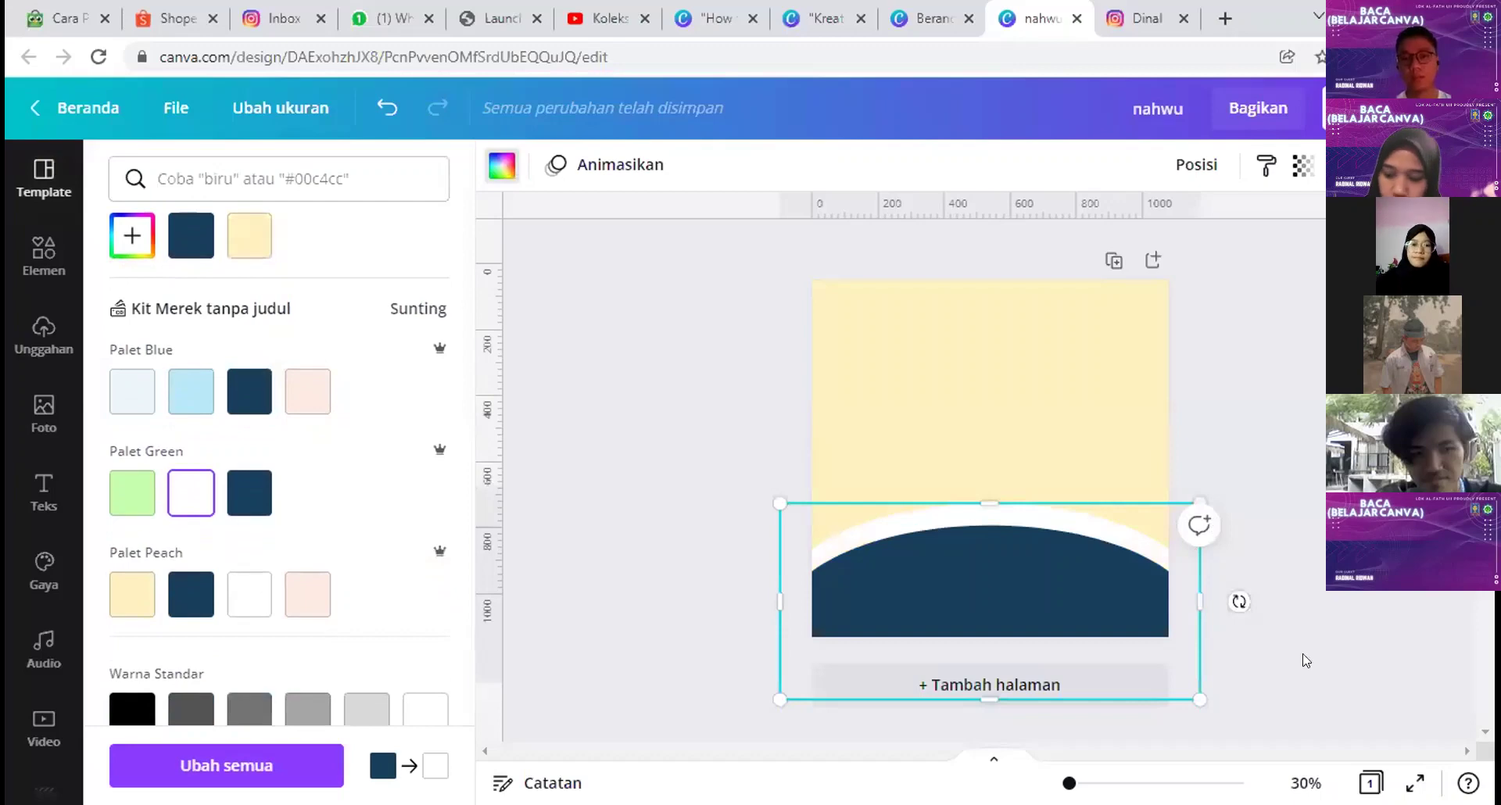
mouse_move(1014, 533)
mouse_down()
mouse_move(1016, 551)
mouse_move(1011, 540)
mouse_up()
click(730, 519)
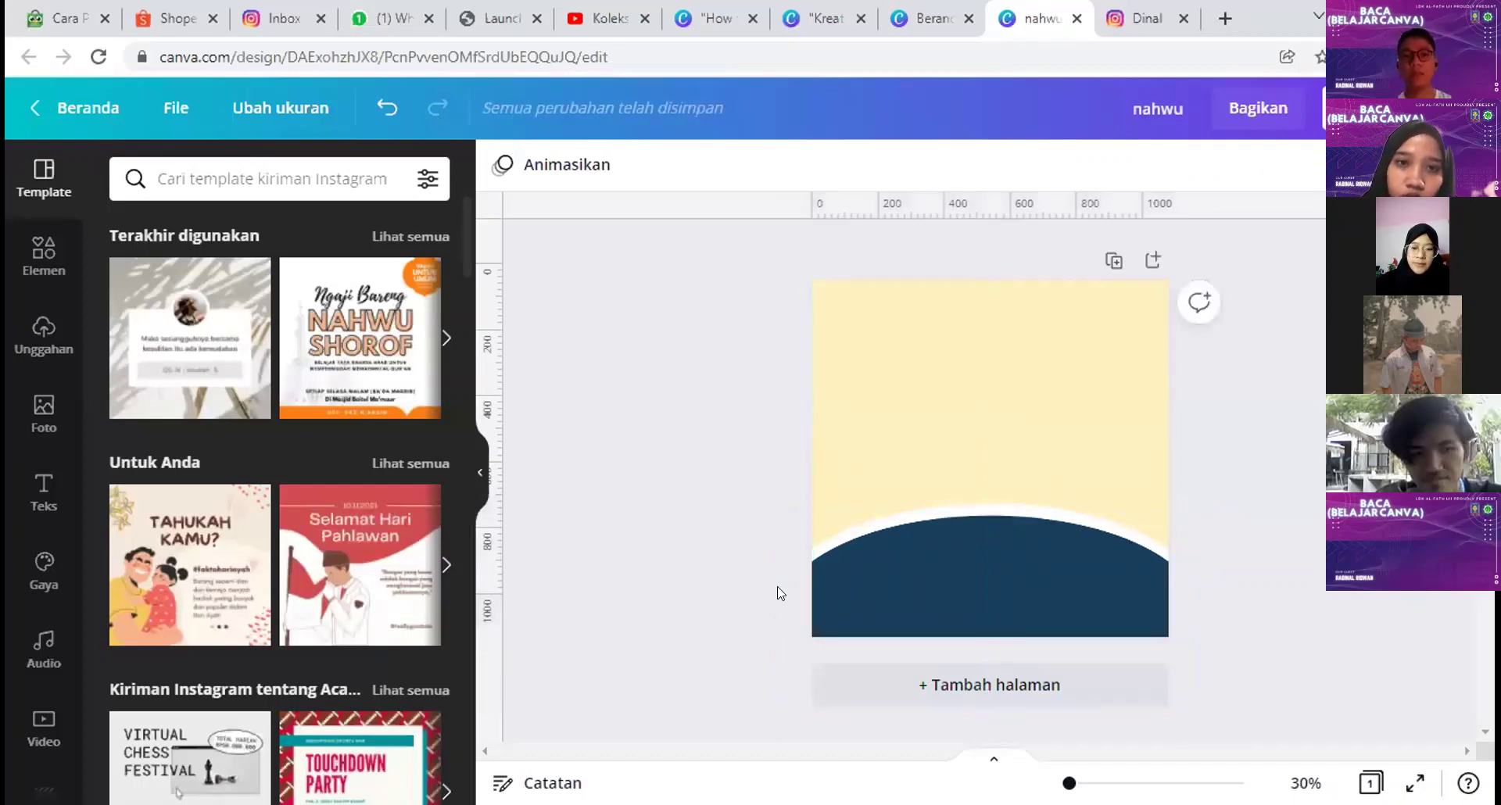
Step: Search elements for 'read alquran' and add the reading-figure illustration
click(44, 254)
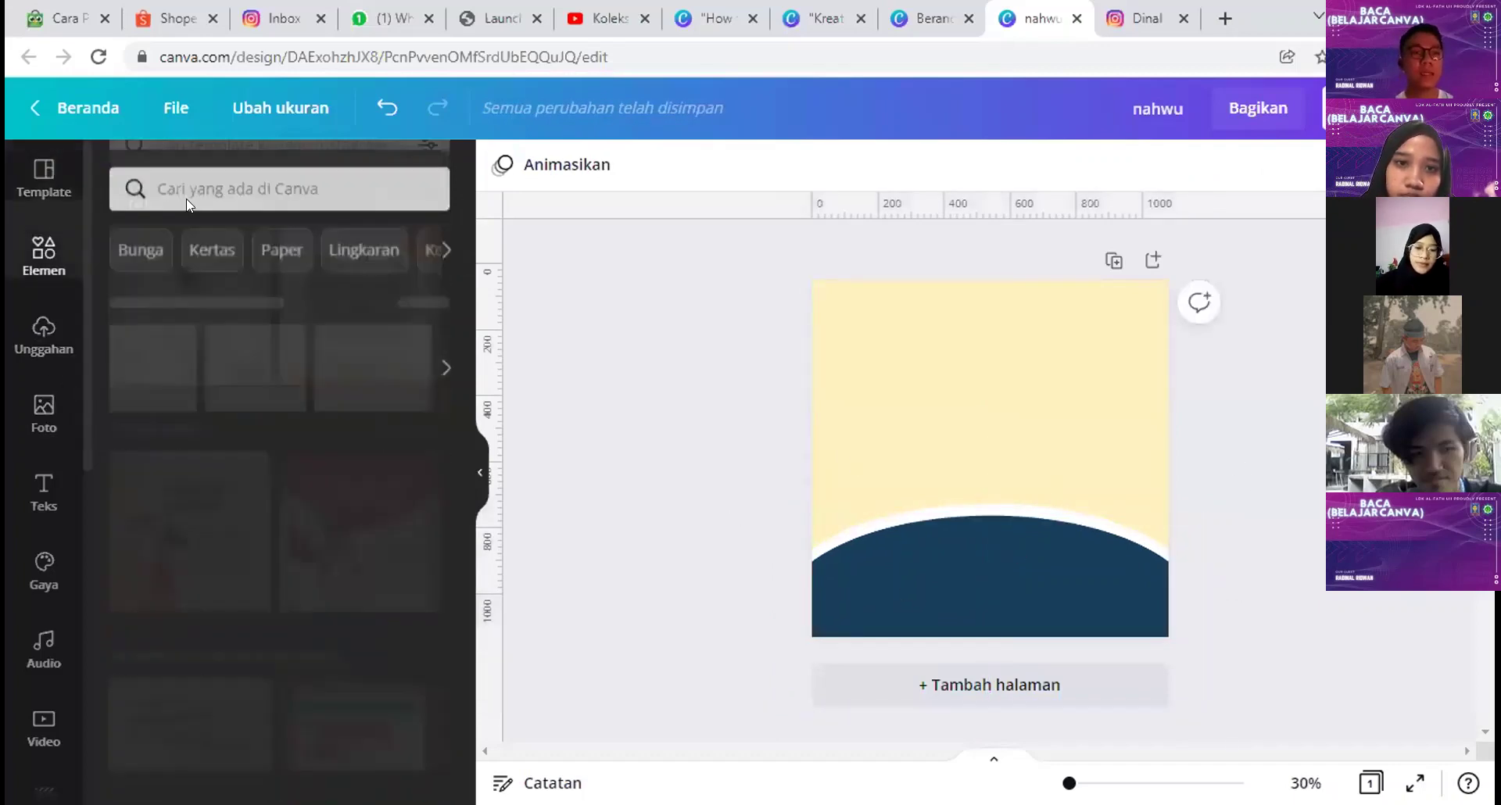
click(226, 179)
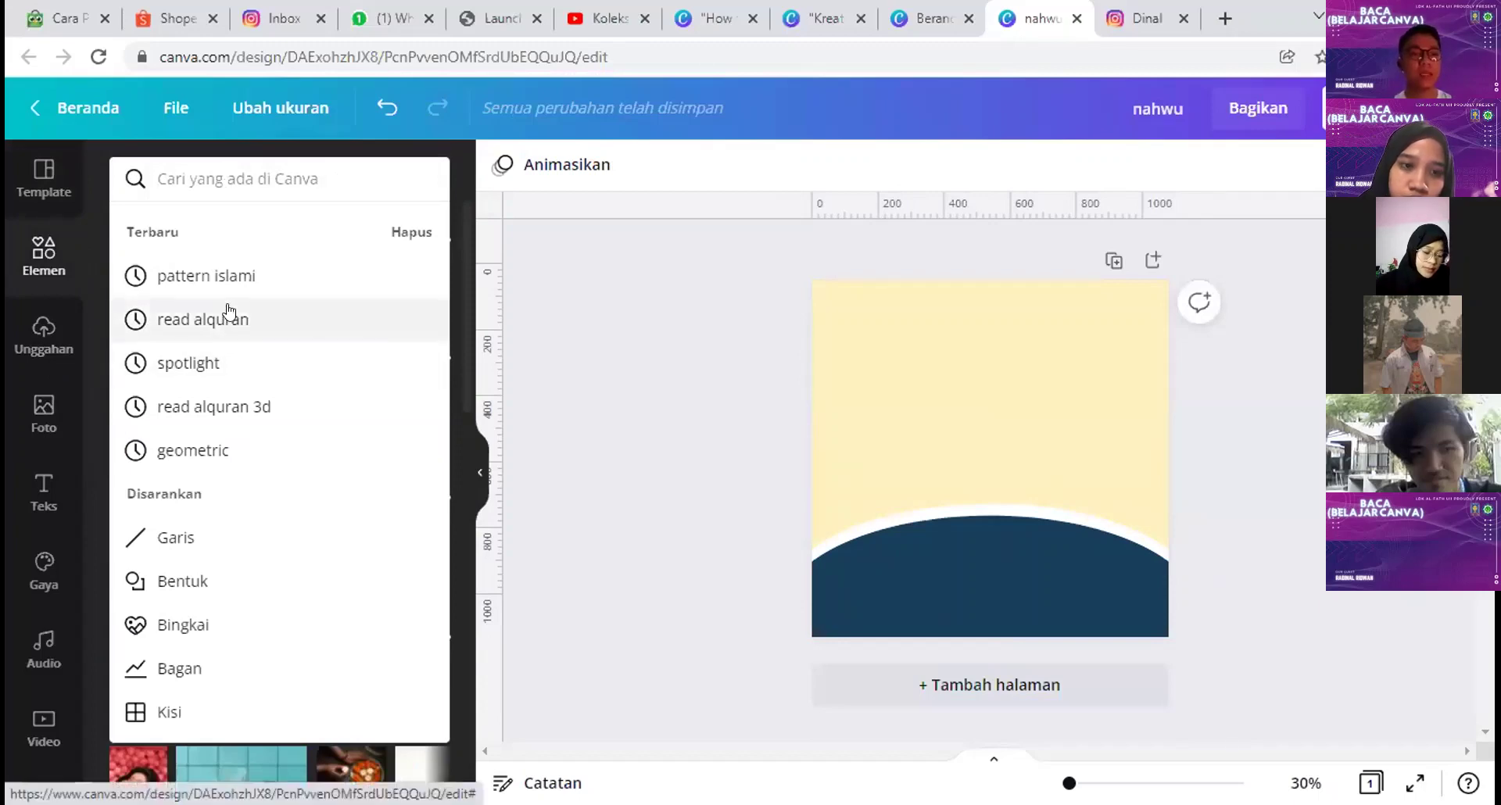
click(203, 319)
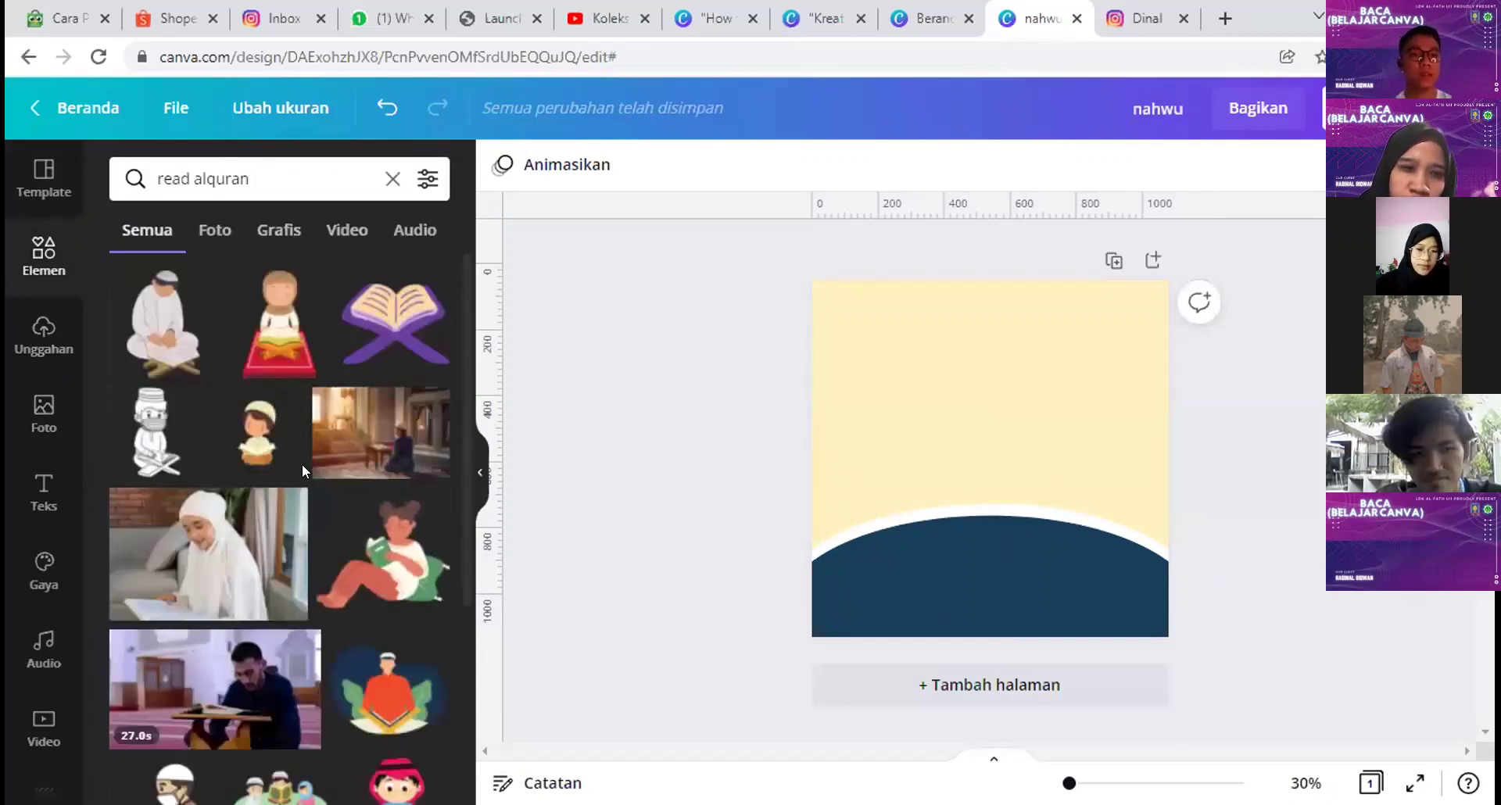
click(371, 706)
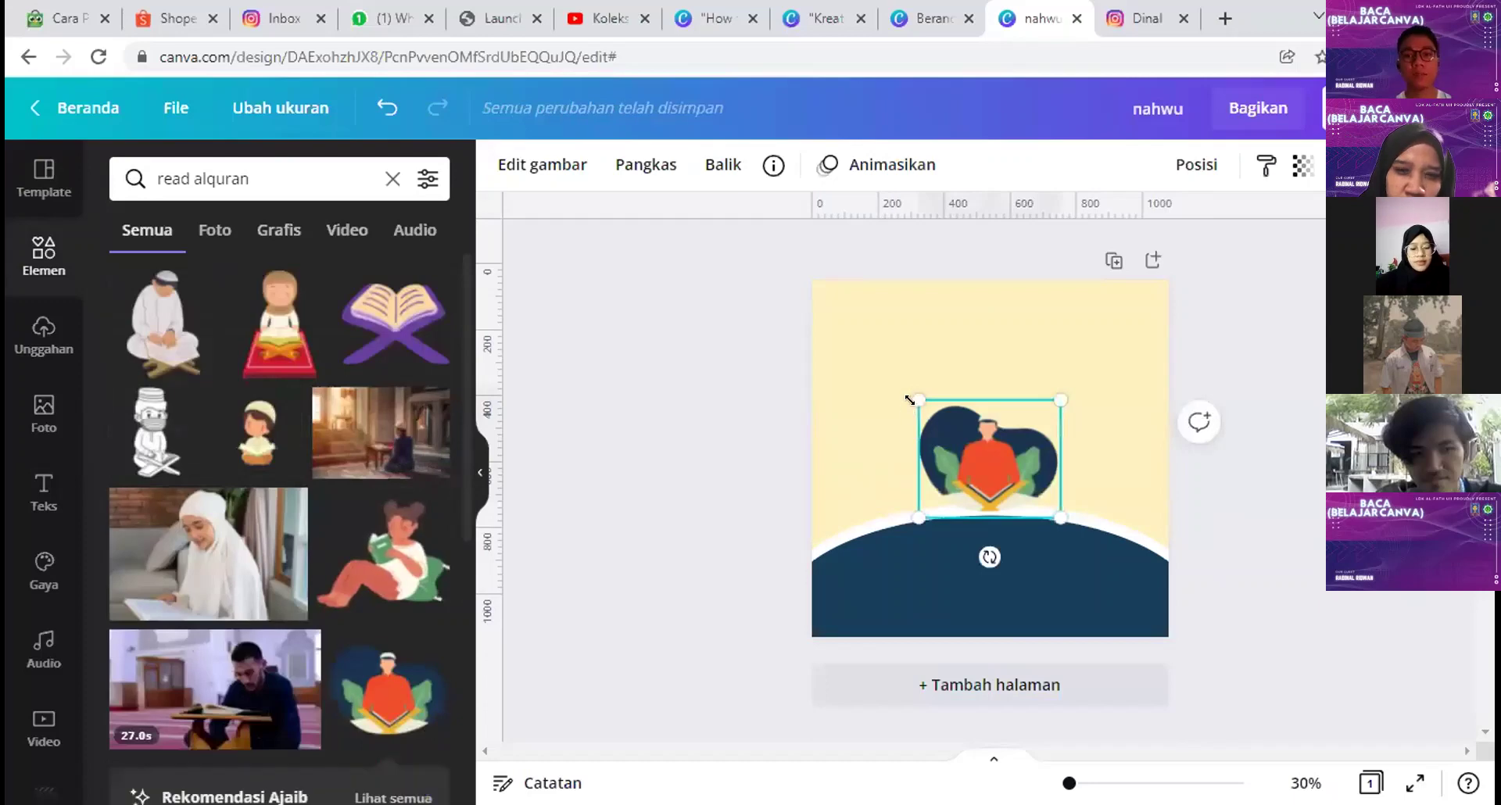
Step: Enlarge the reading figure and centre it just above the navy arc
drag(905, 396, 875, 369)
drag(1063, 377, 1078, 361)
drag(970, 450, 978, 453)
drag(1301, 646, 966, 506)
click(976, 313)
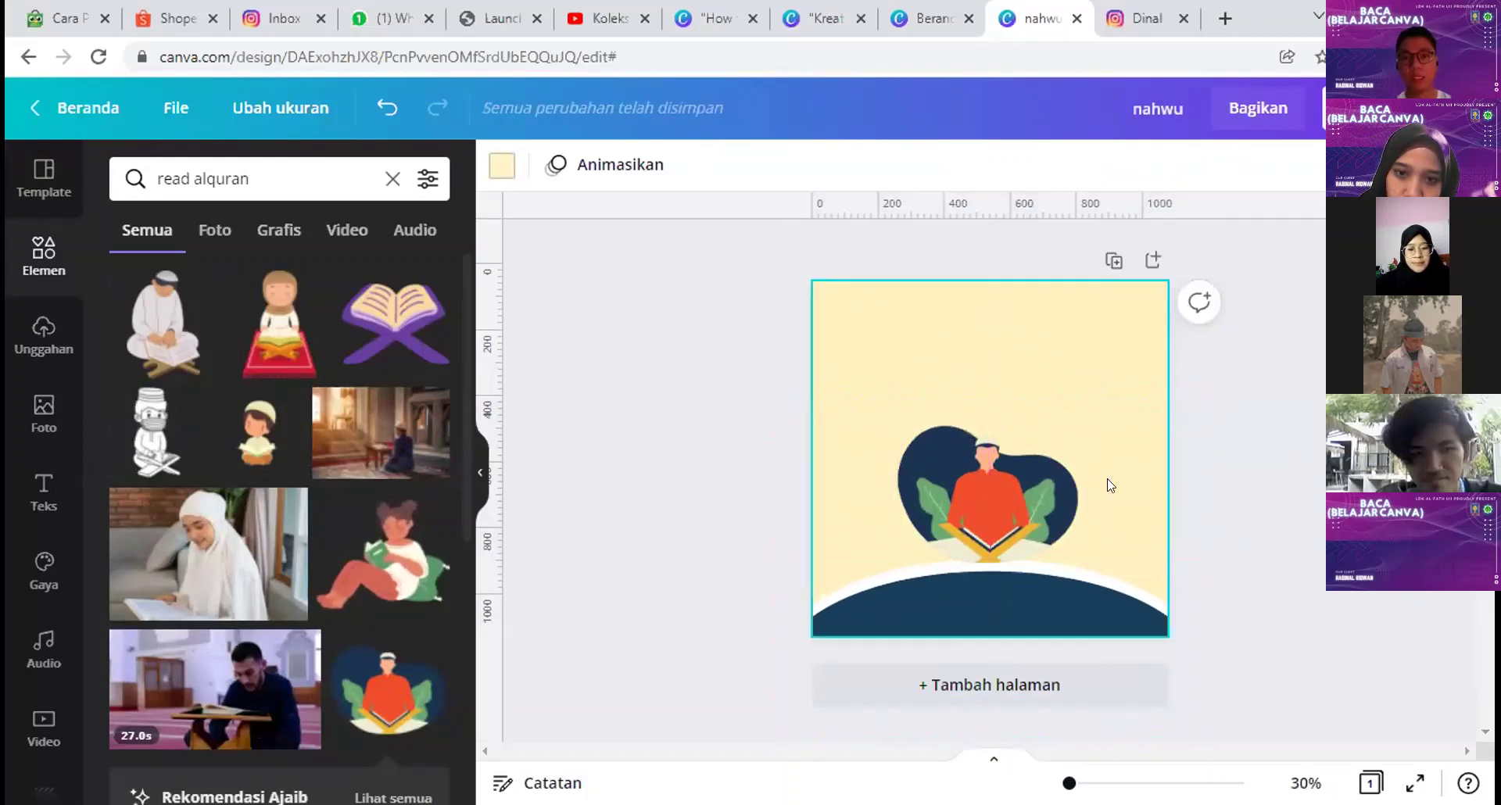
key(Tab)
drag(1281, 678, 1175, 646)
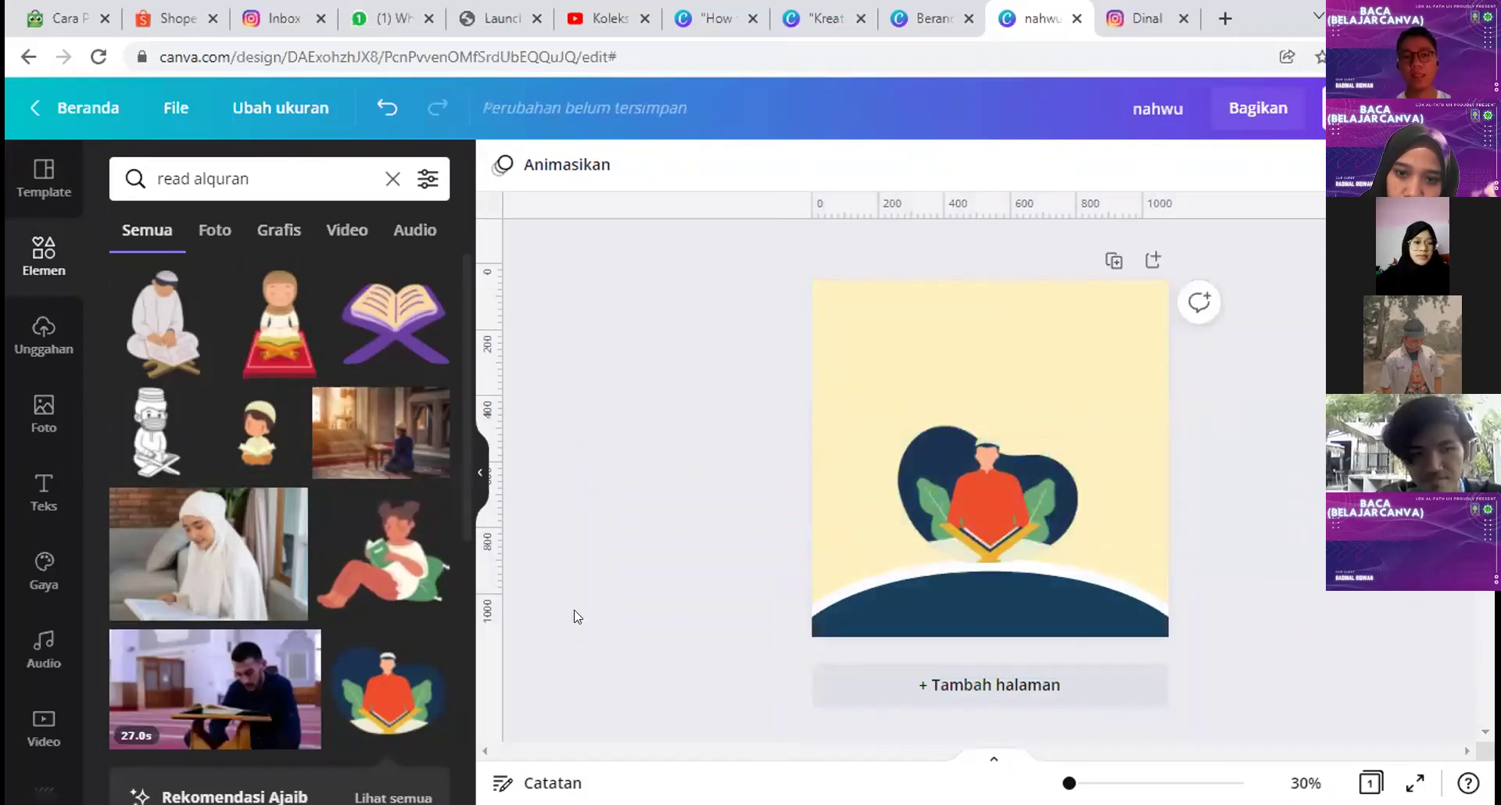
click(393, 179)
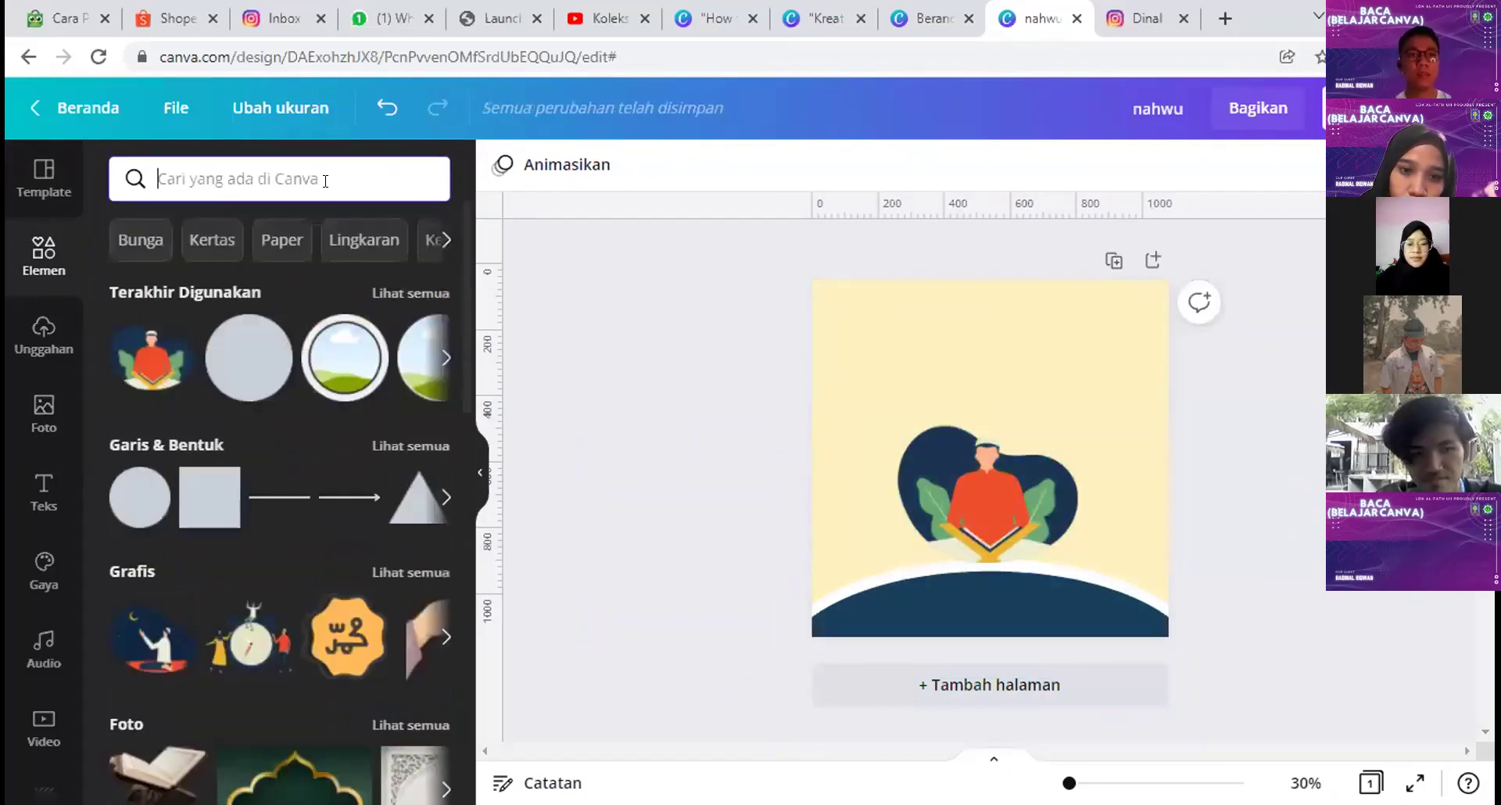
Step: Add a spotlight beam from a 'spotlight' search and place it at the top centre
click(325, 180)
text(ligh)
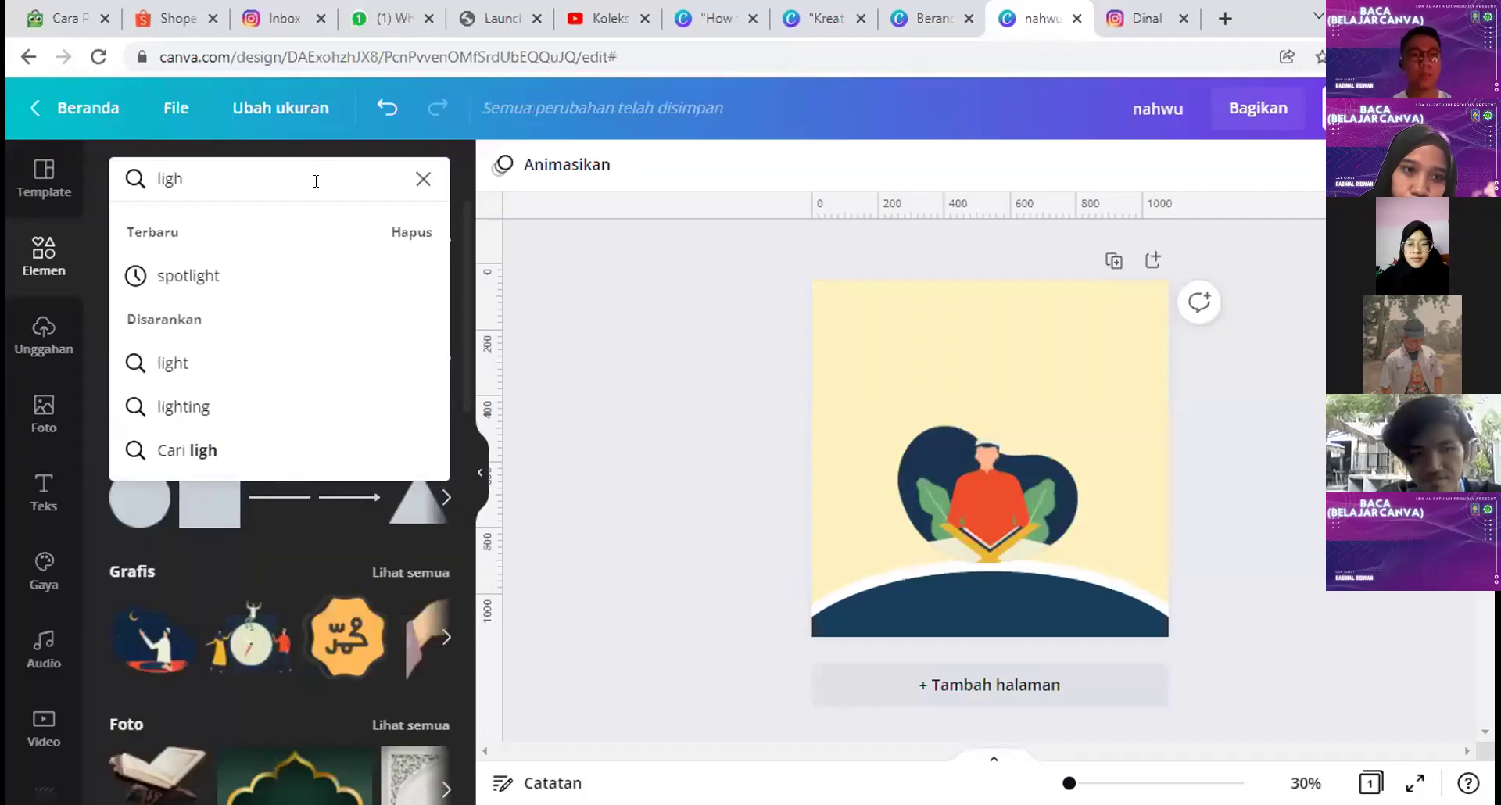
click(188, 273)
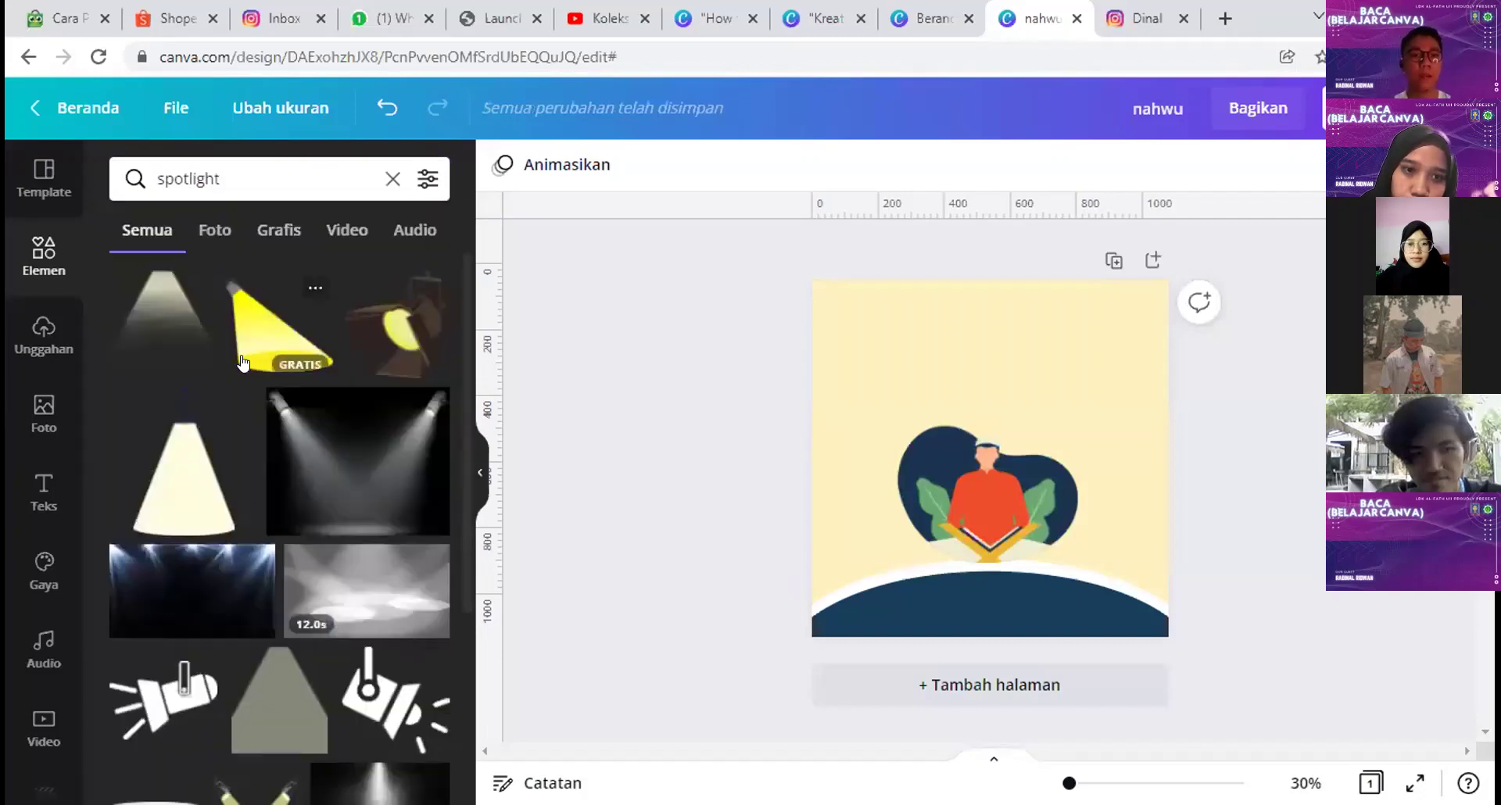
click(170, 346)
drag(985, 386, 975, 343)
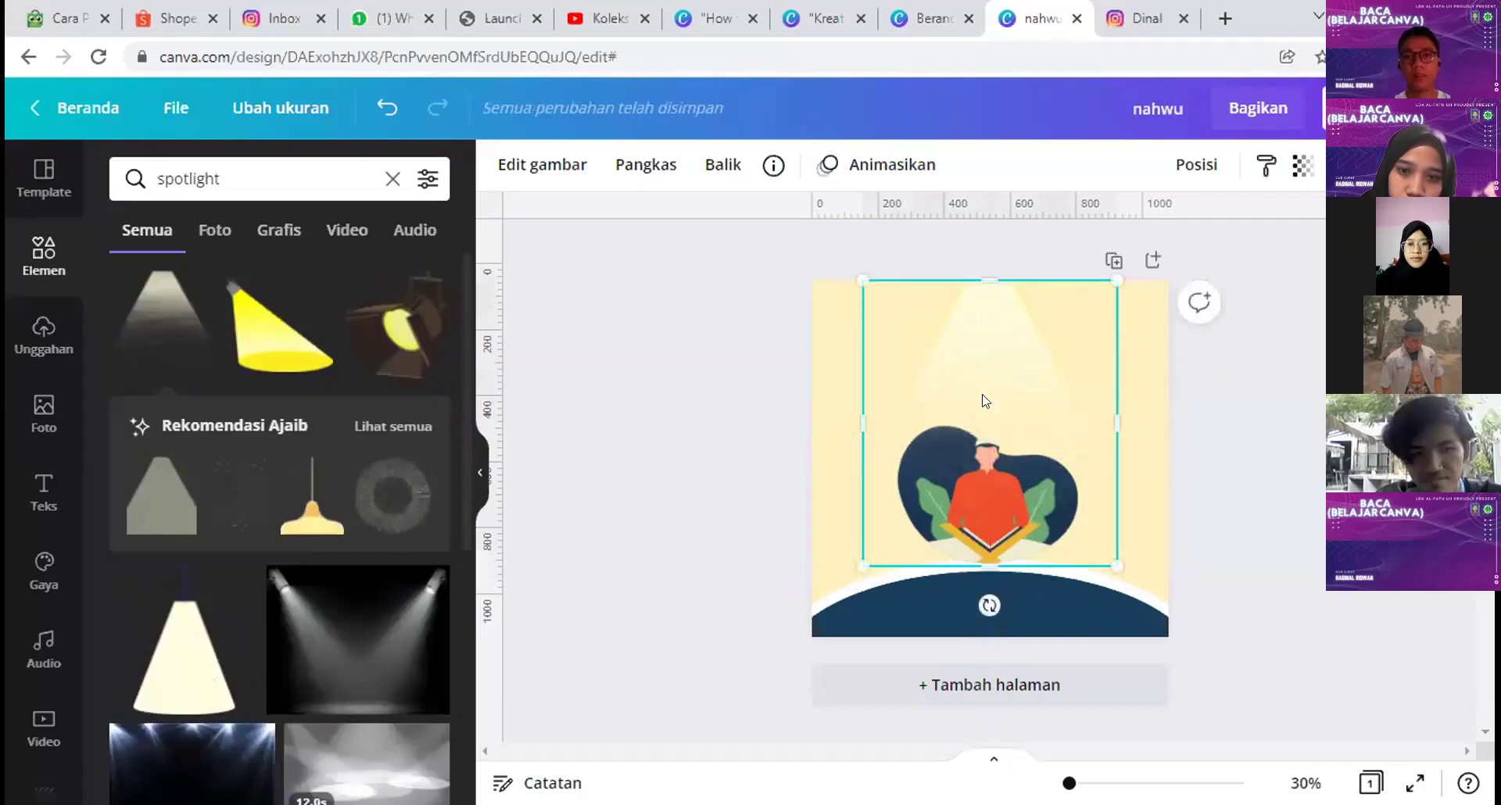
Step: Raise the spotlight's brightness to 100 and saturation to 100
click(552, 171)
scroll(205, 642, down, 3)
click(421, 374)
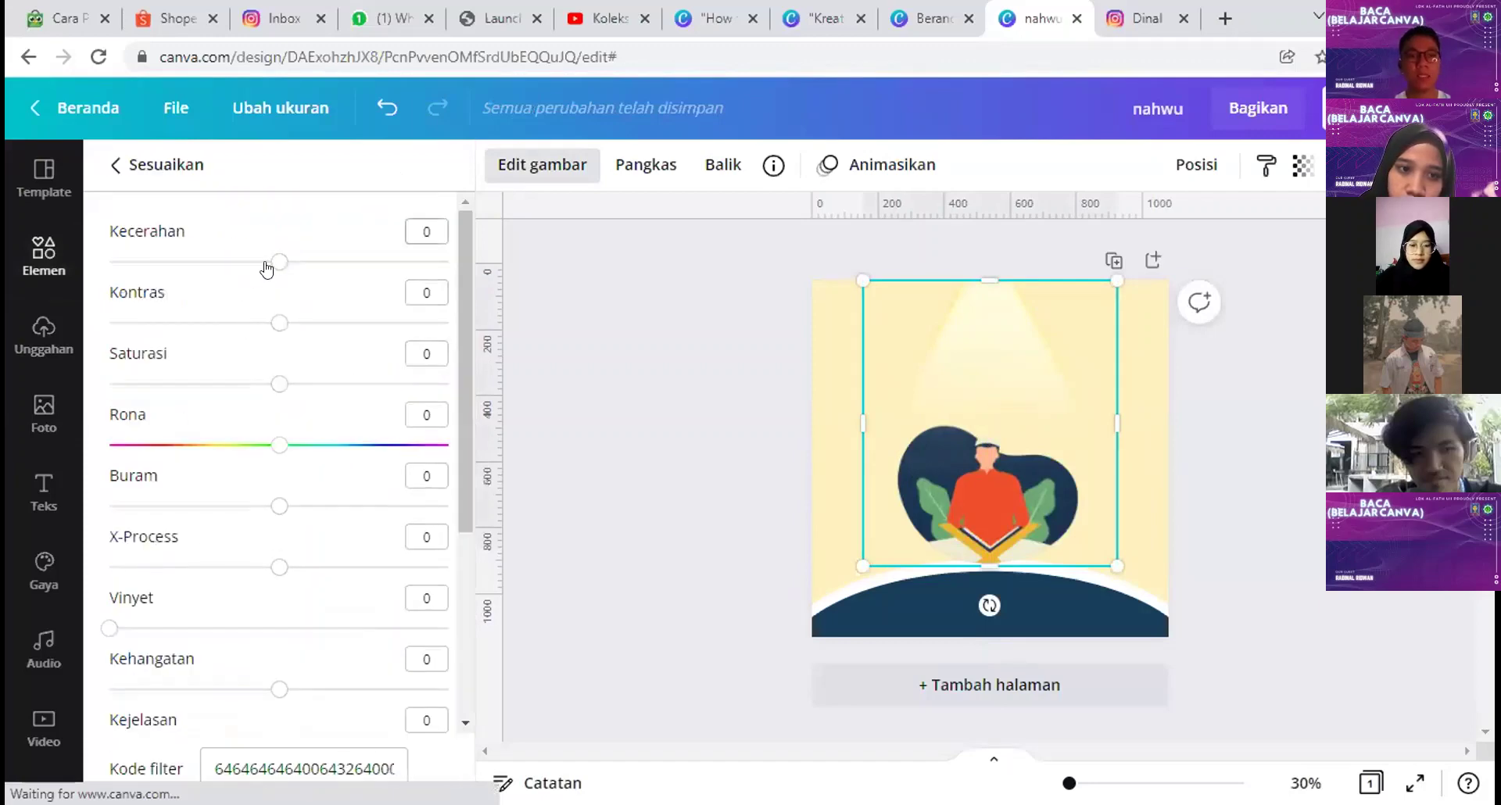
drag(278, 261, 449, 253)
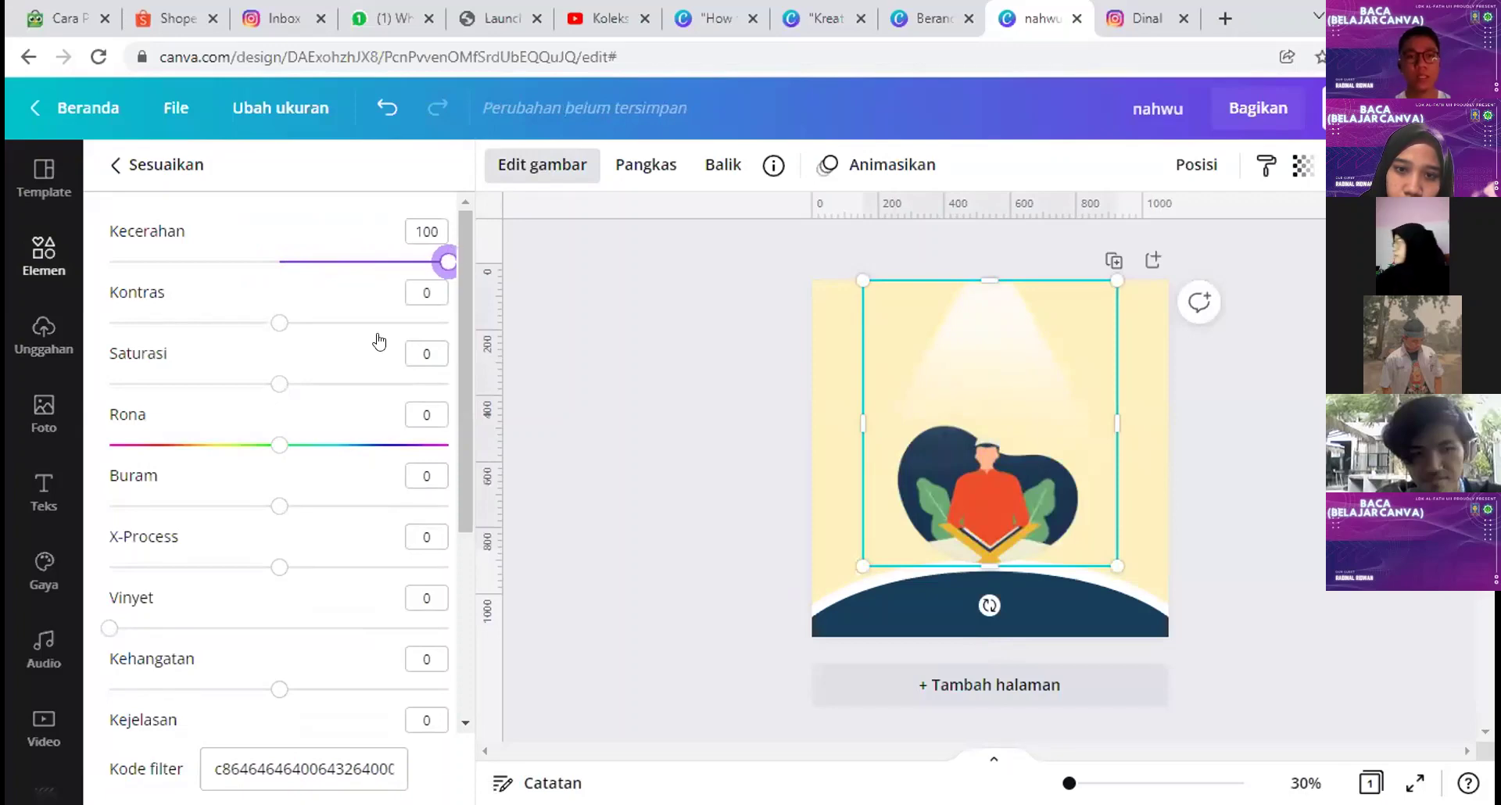
drag(279, 384, 470, 384)
key(Escape)
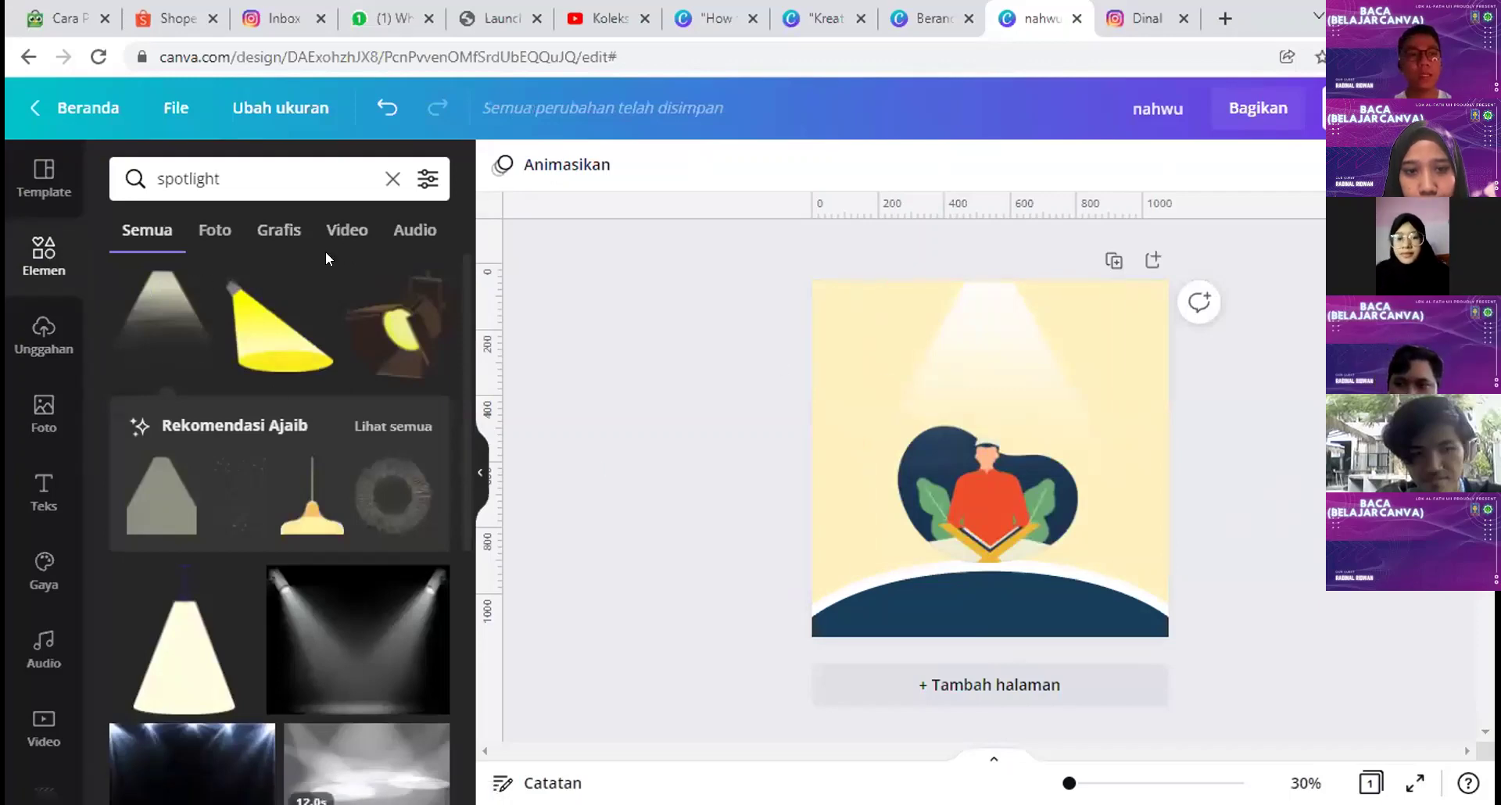
Step: Search 'pattern islami' and add the dark Islamic pattern instead of the gold one
click(355, 179)
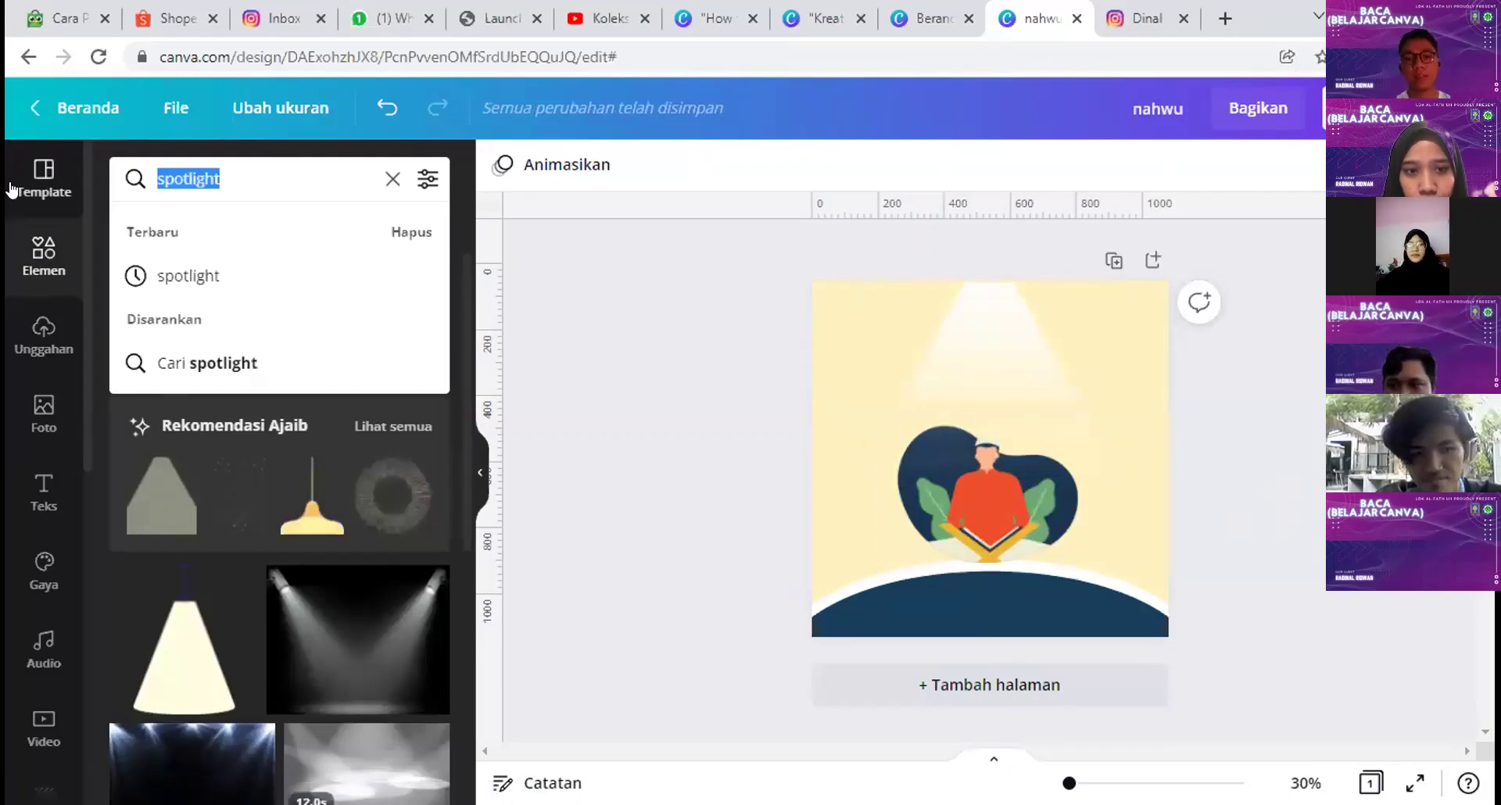
text(pattern)
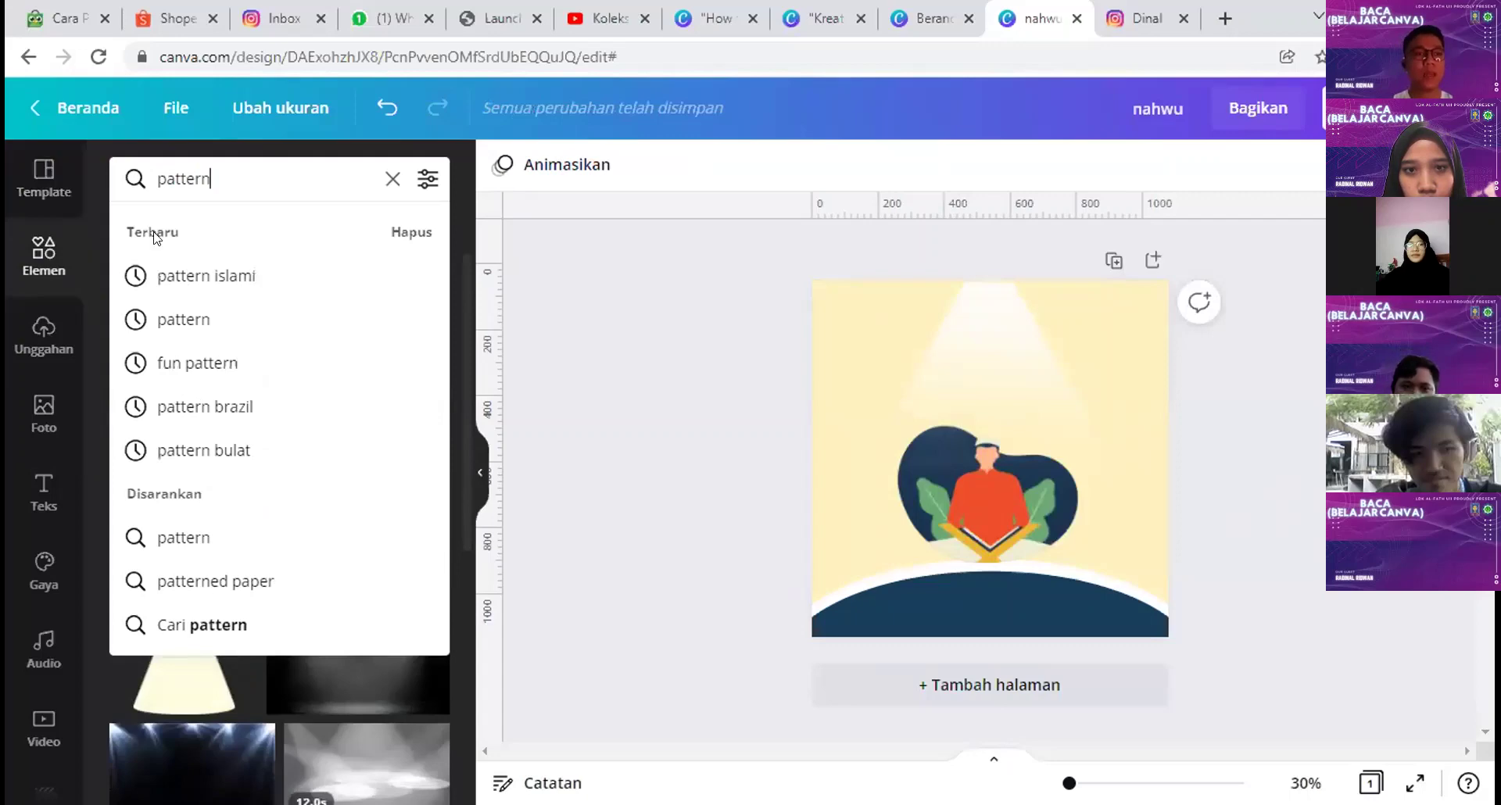
click(175, 276)
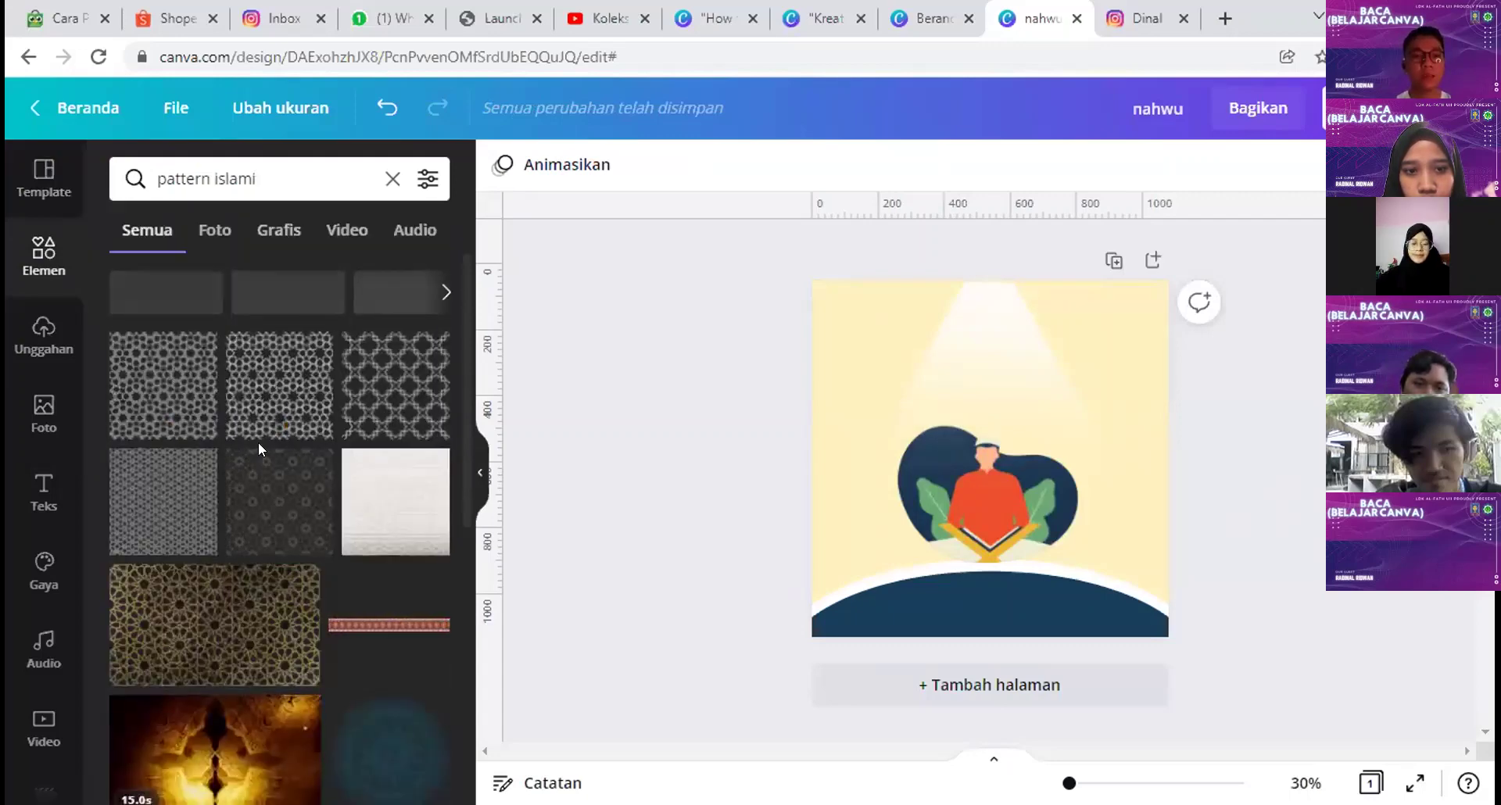
scroll(265, 444, down, 10)
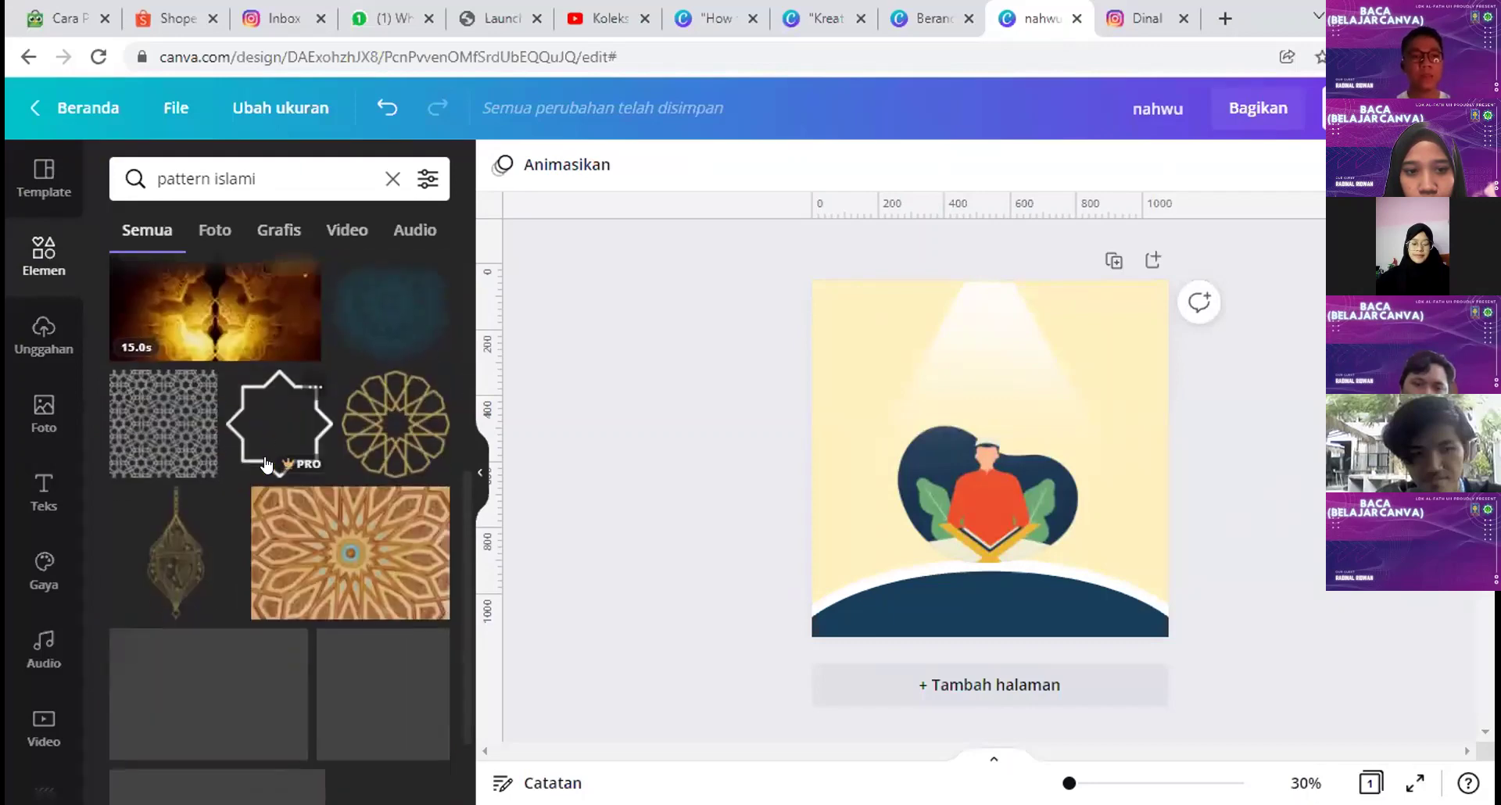
scroll(265, 467, up, 5)
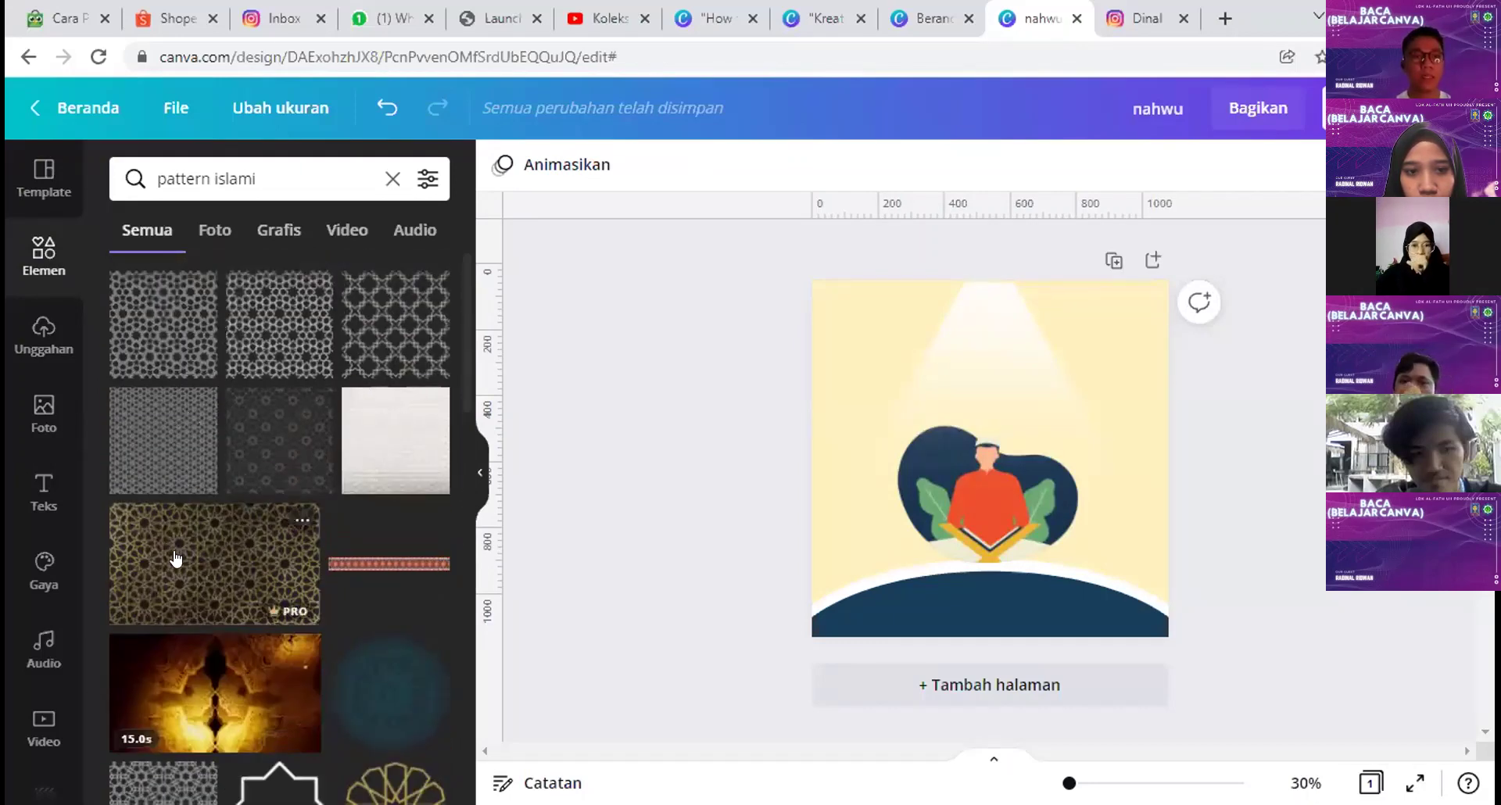
click(176, 558)
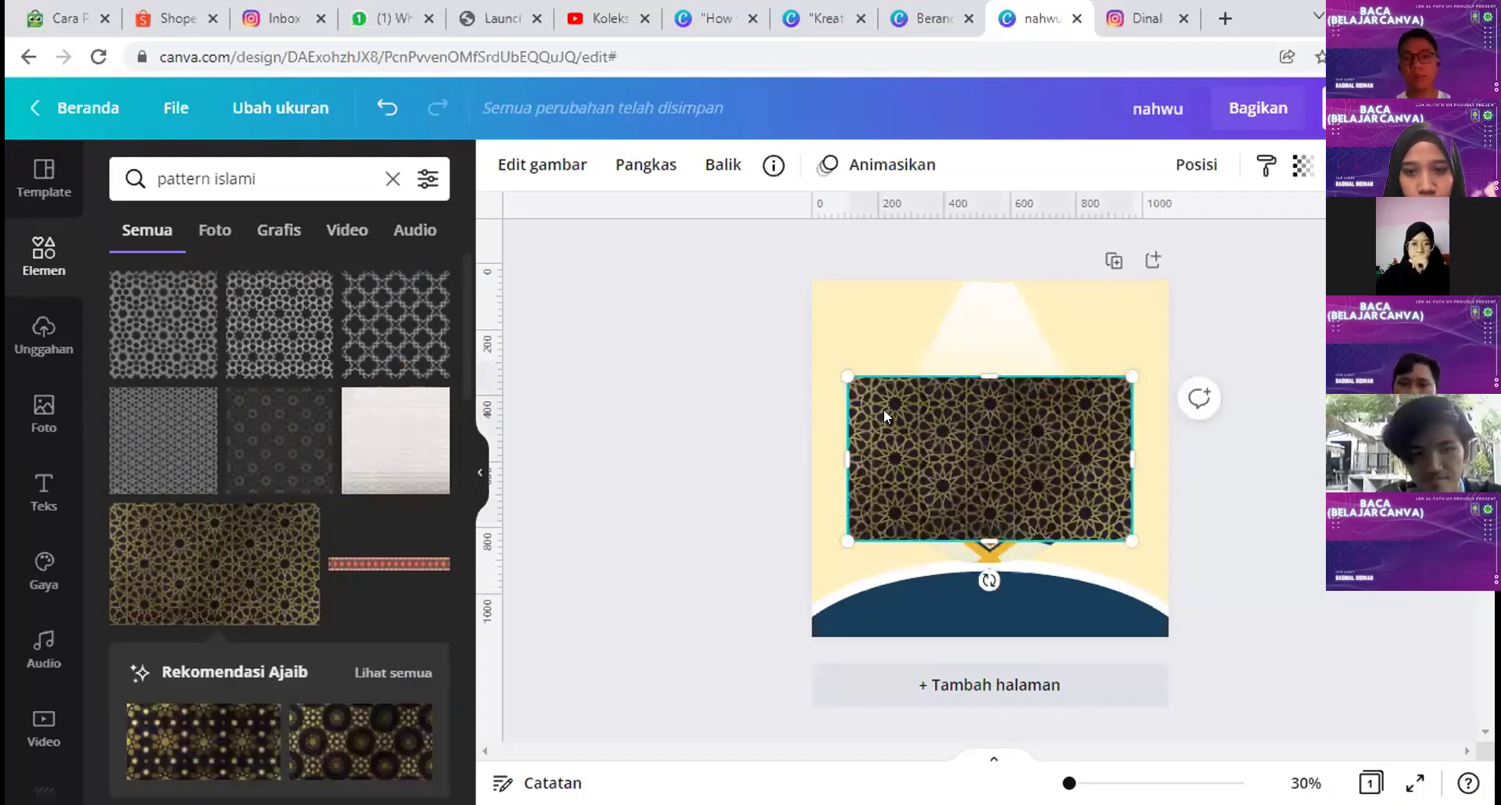
key(Delete)
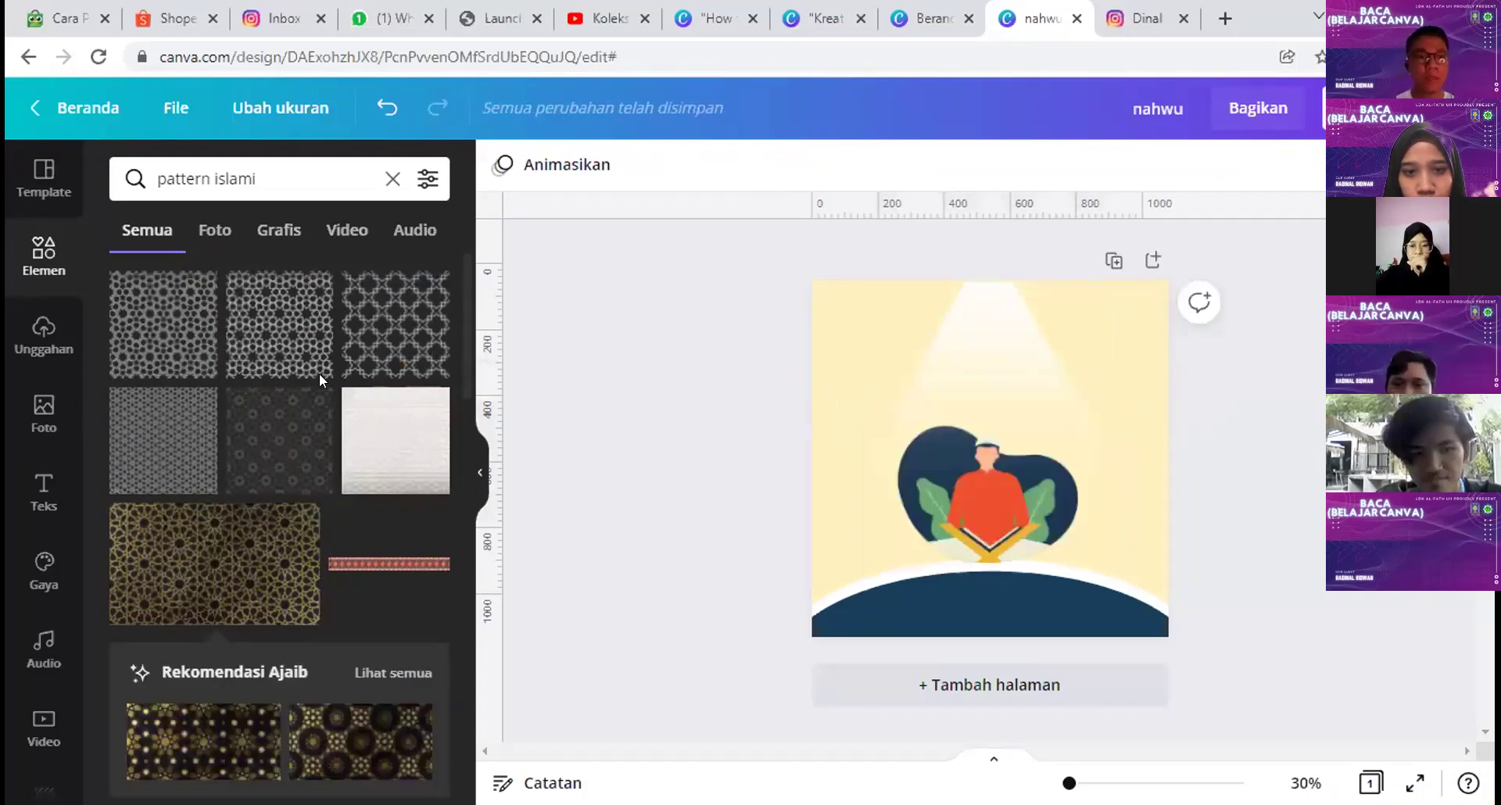
click(271, 429)
Step: Stretch the pattern over the whole page, send it to the back, and set transparency to 46
drag(925, 403, 817, 296)
drag(946, 411, 1168, 620)
right_click(1111, 400)
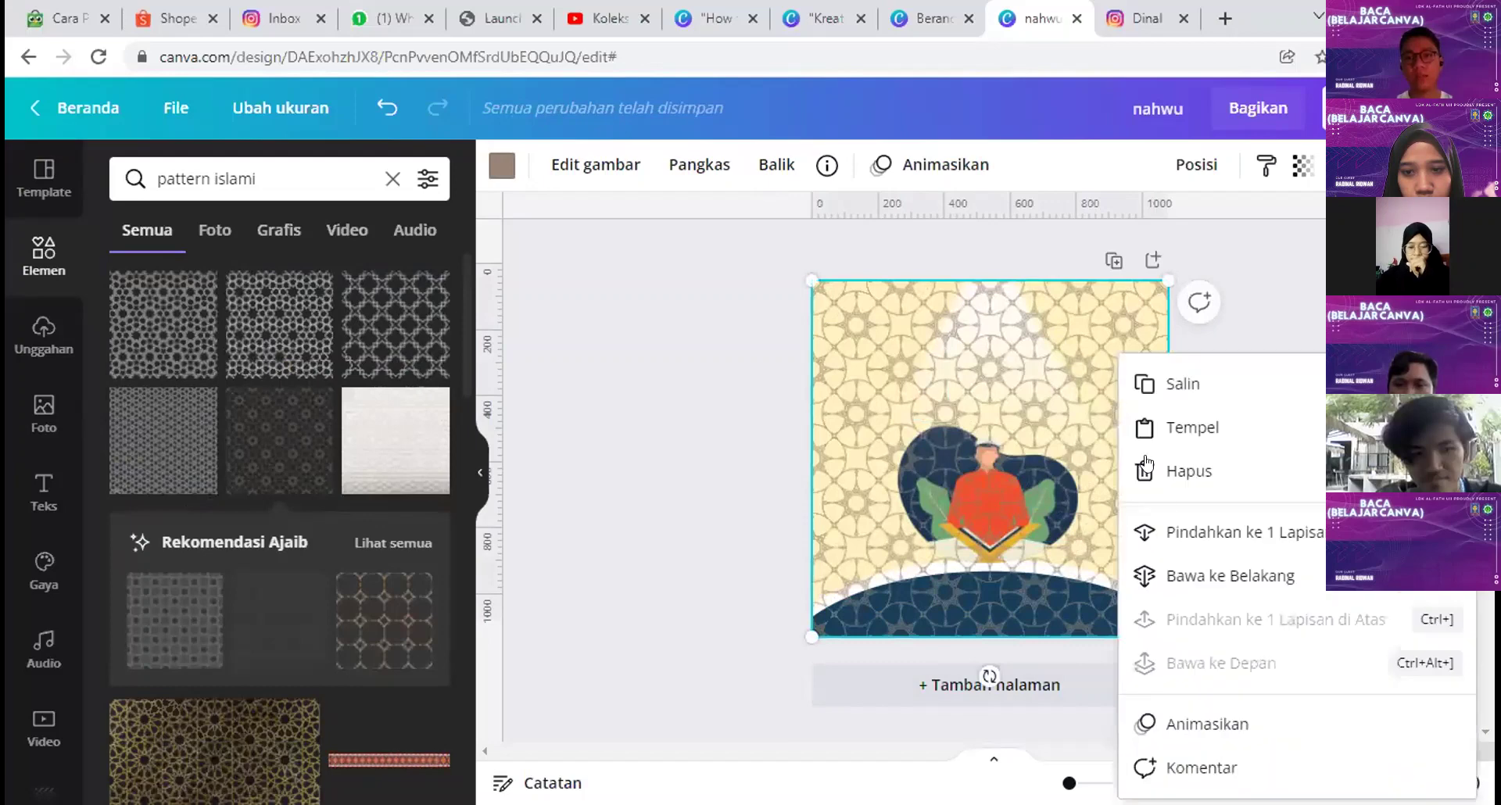
click(1202, 585)
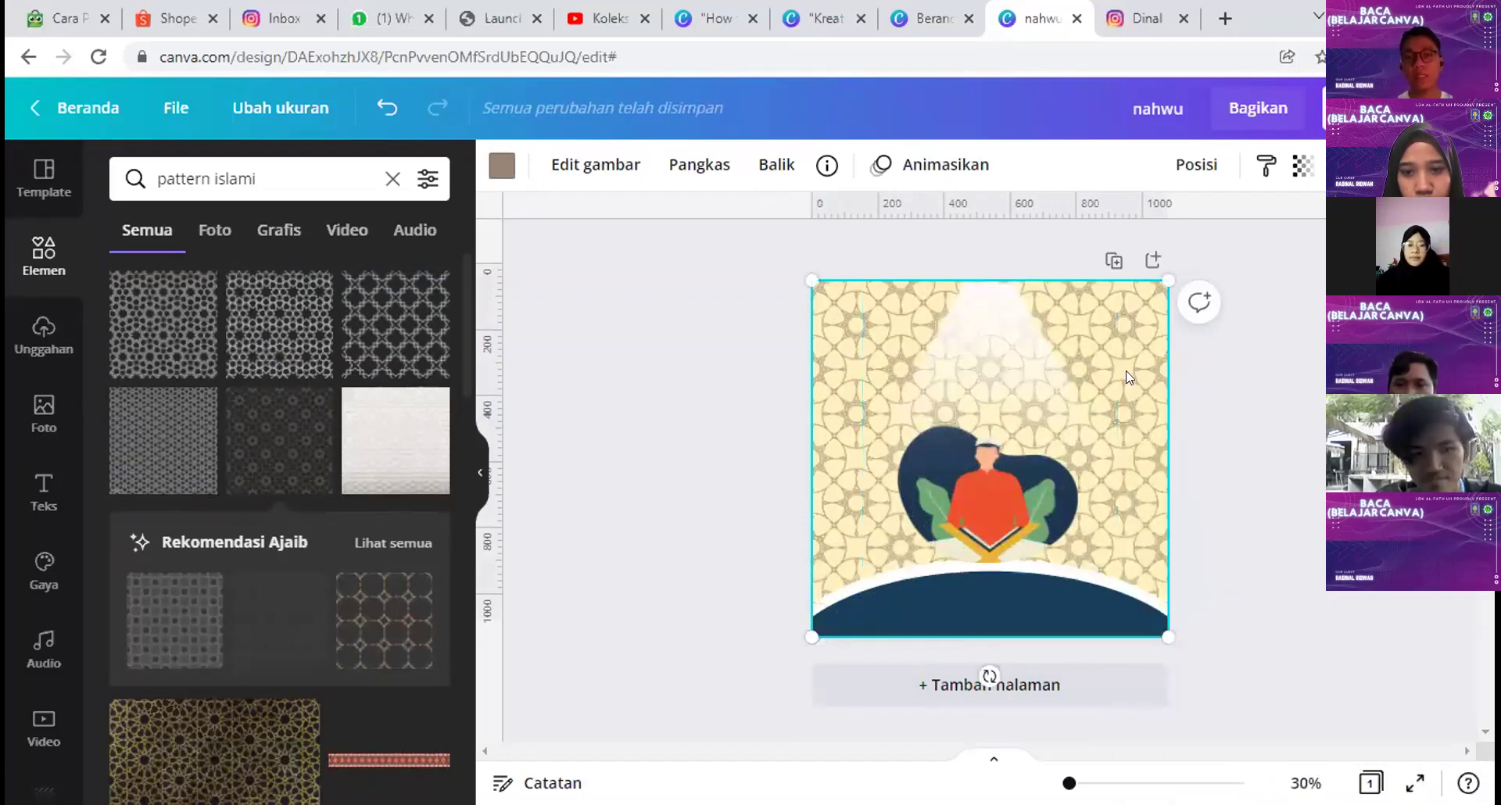
click(1303, 165)
drag(1229, 232, 1102, 260)
click(1287, 482)
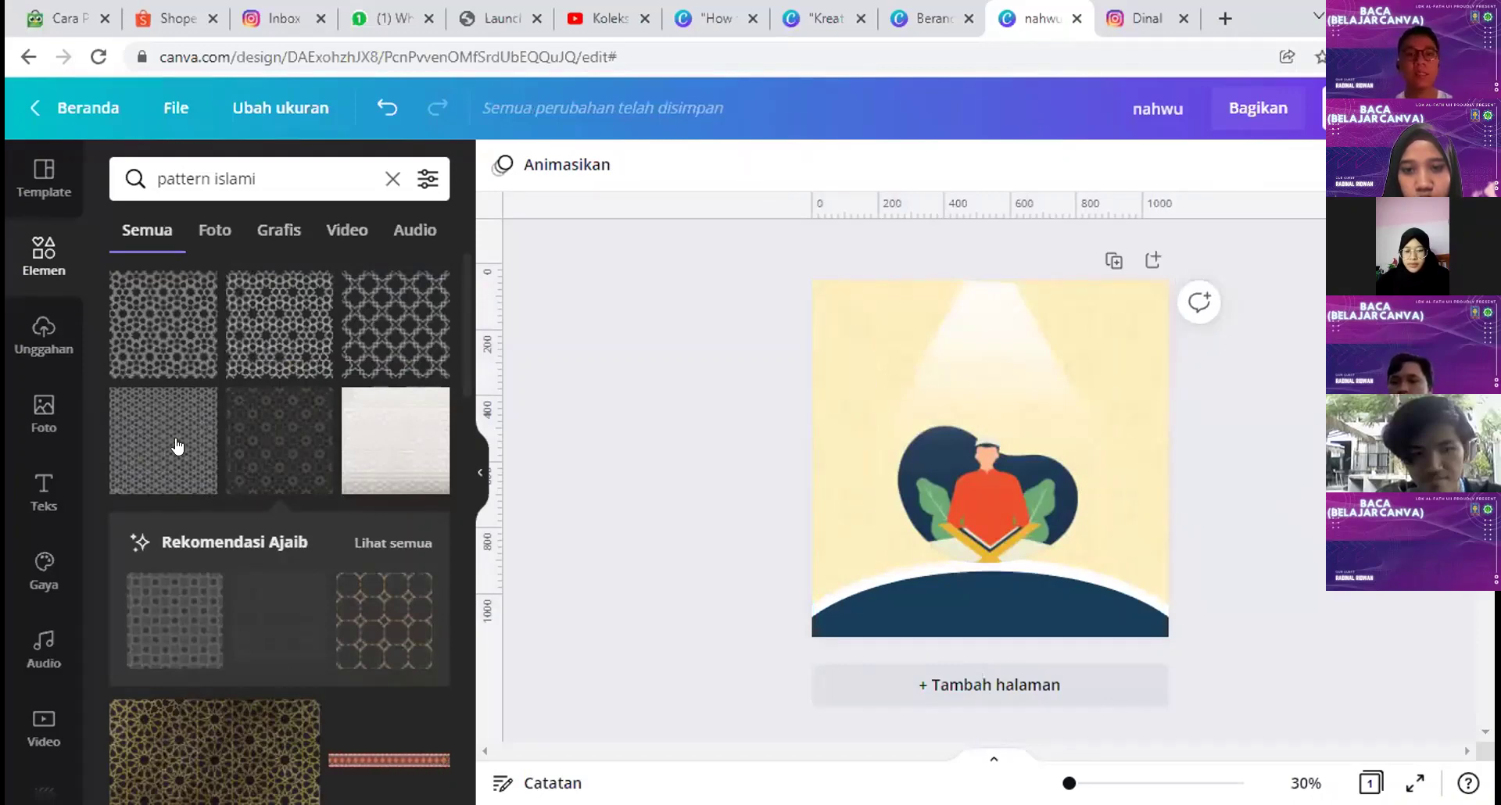
Step: Add a 'Baca Al-Kahfi' heading at the top with a body-text line beneath, then open a new tab
click(47, 492)
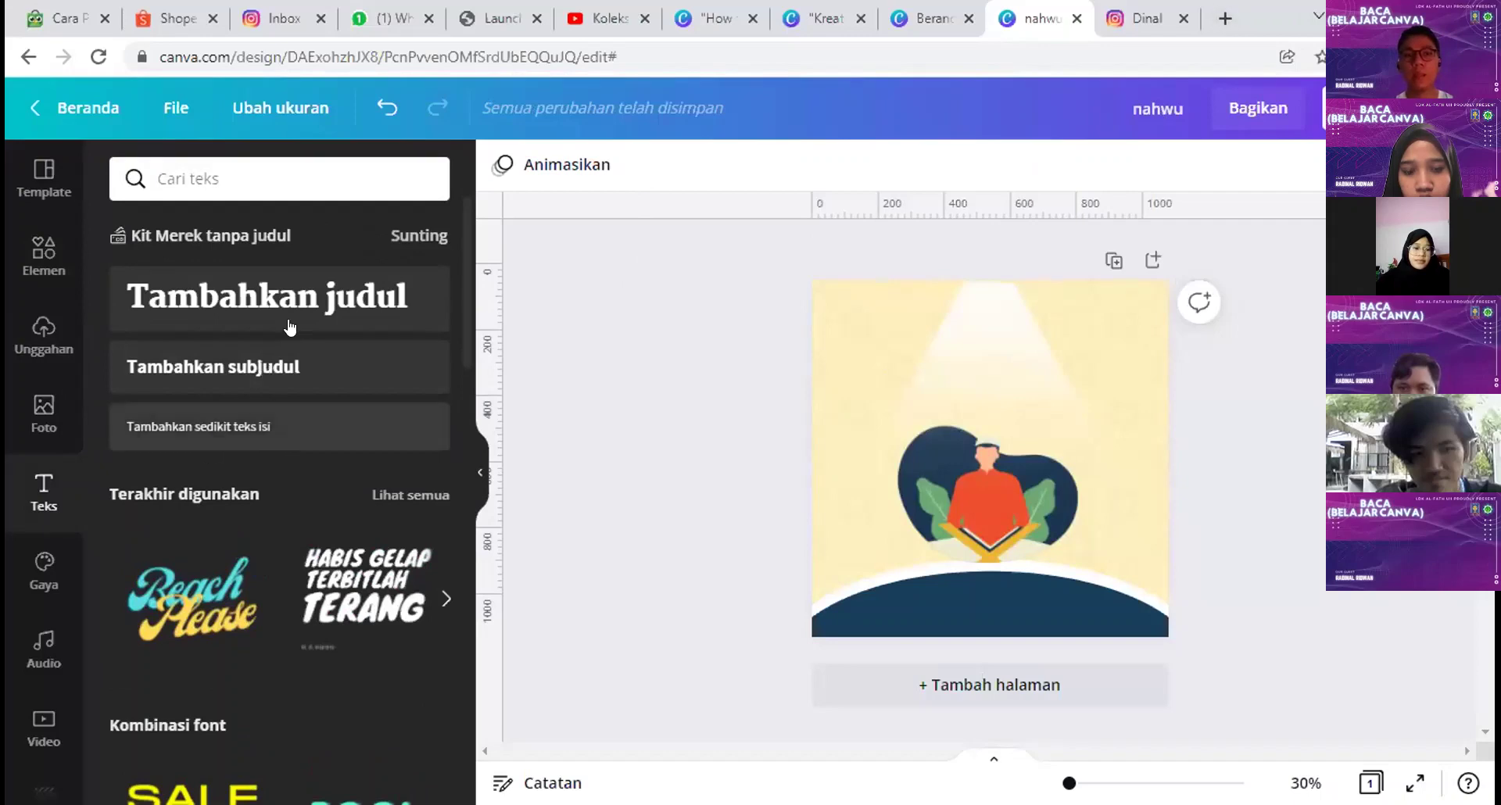
click(301, 298)
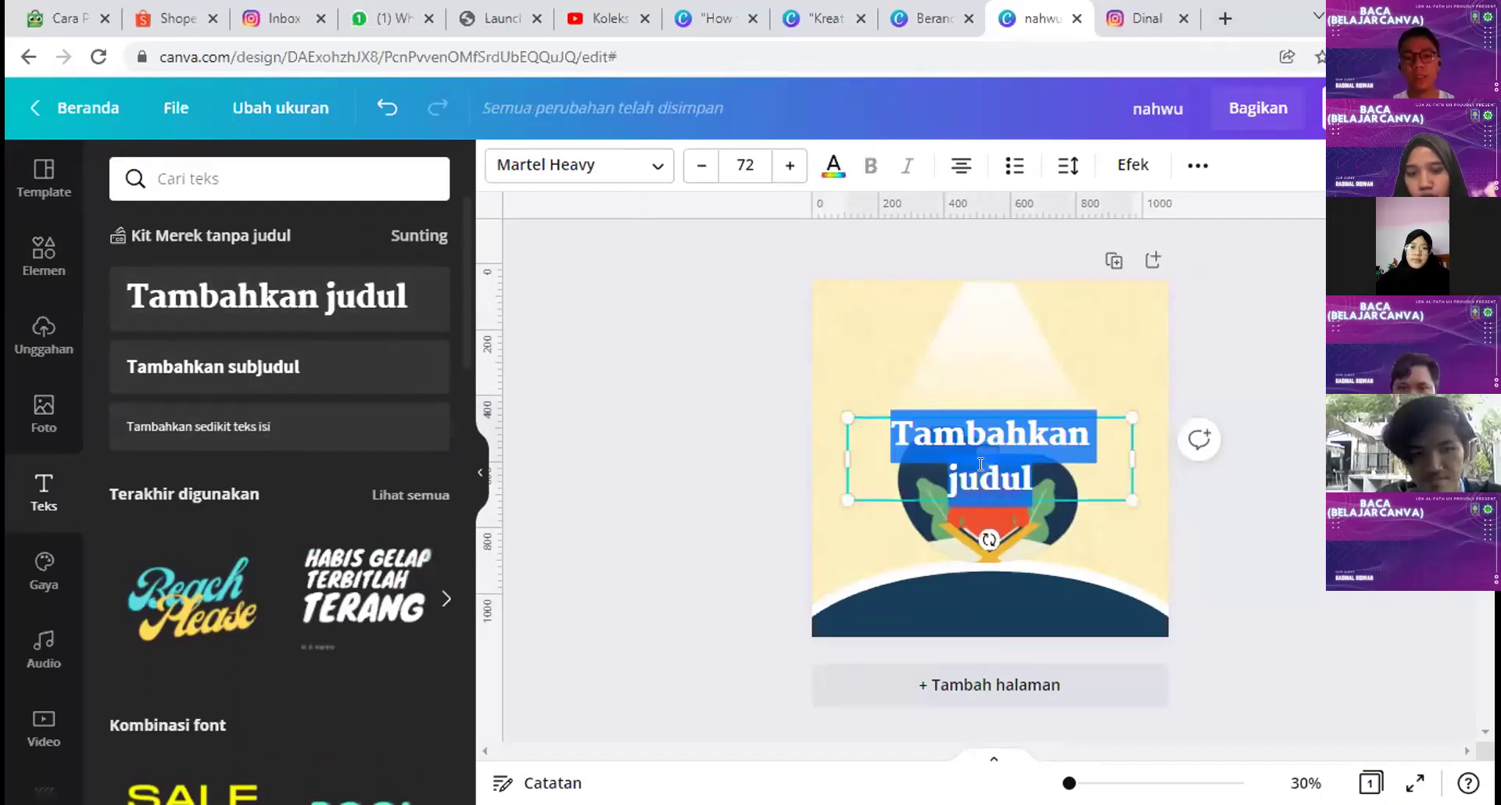
text(Baca)
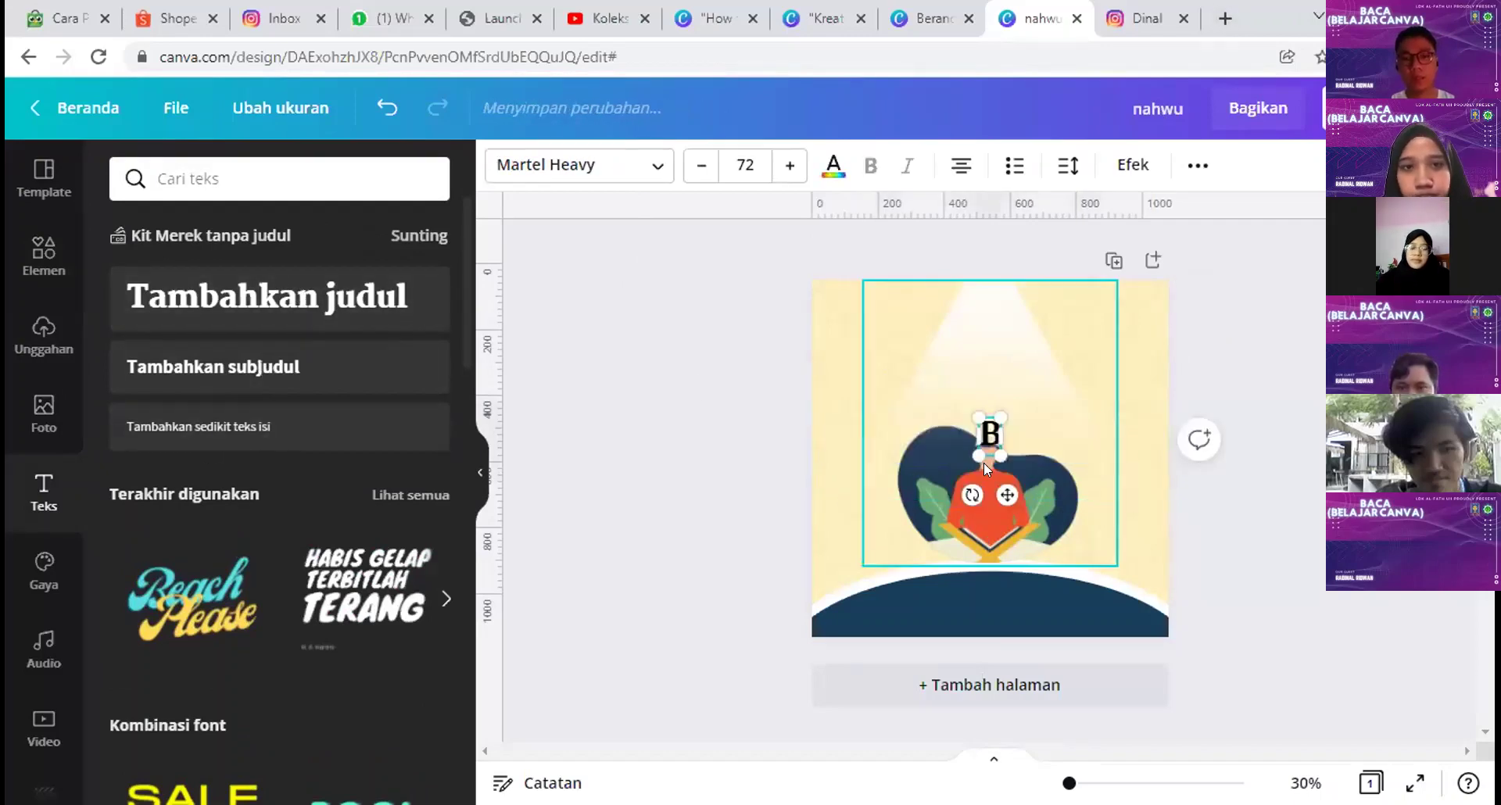
key(BackSpace)
text(a A)
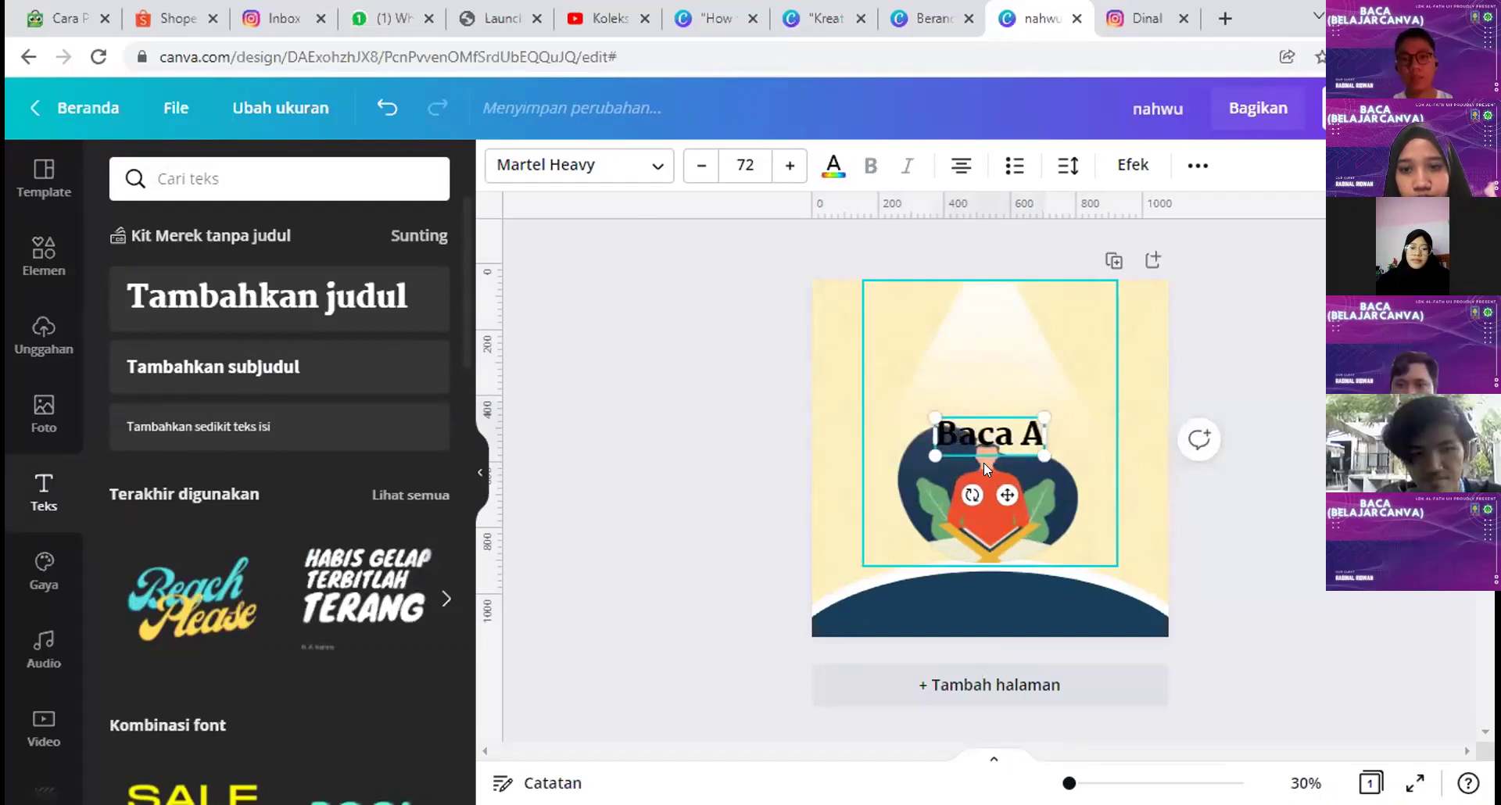
text(l-Kahfi)
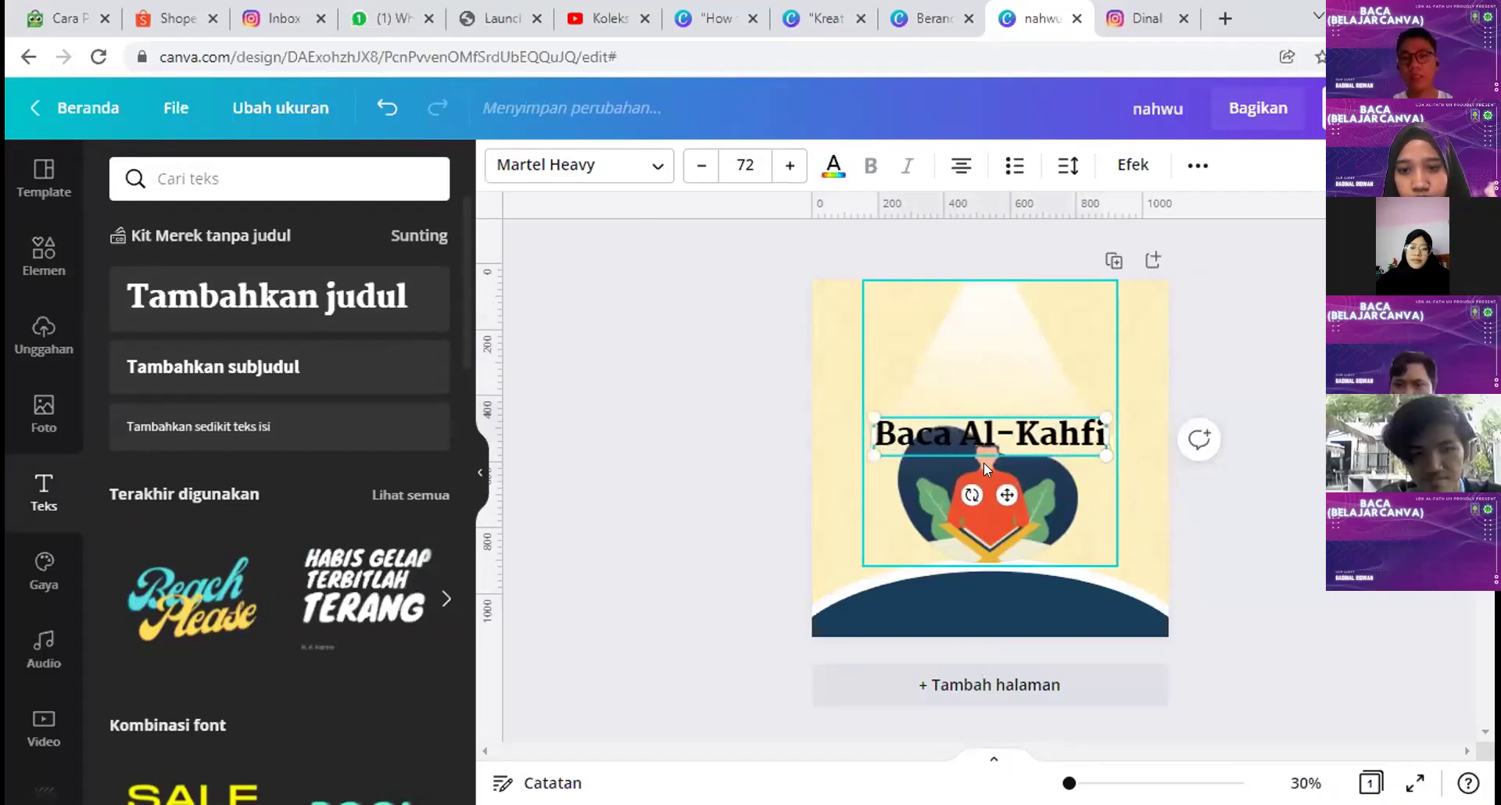
drag(984, 450, 983, 377)
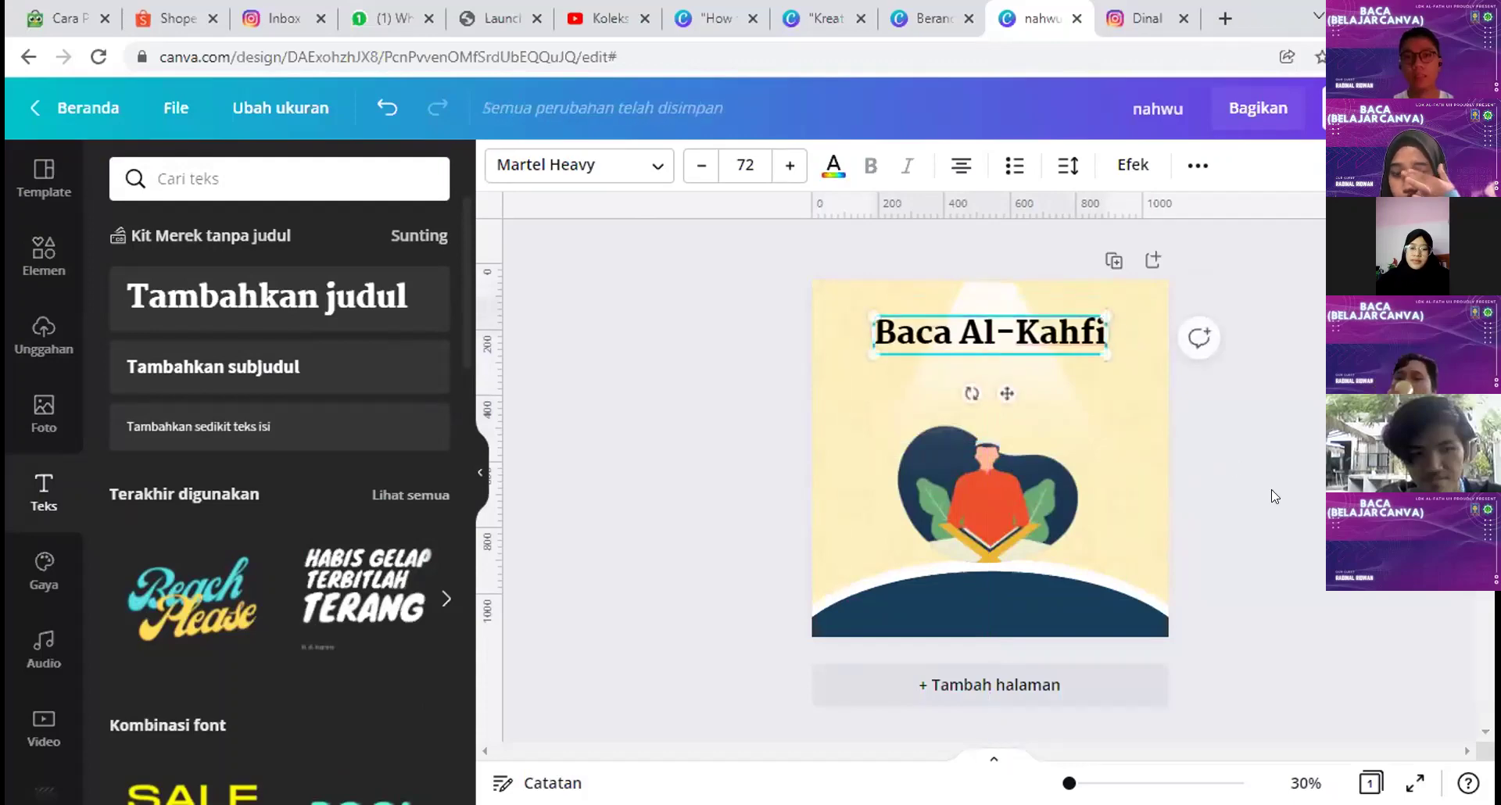
click(244, 447)
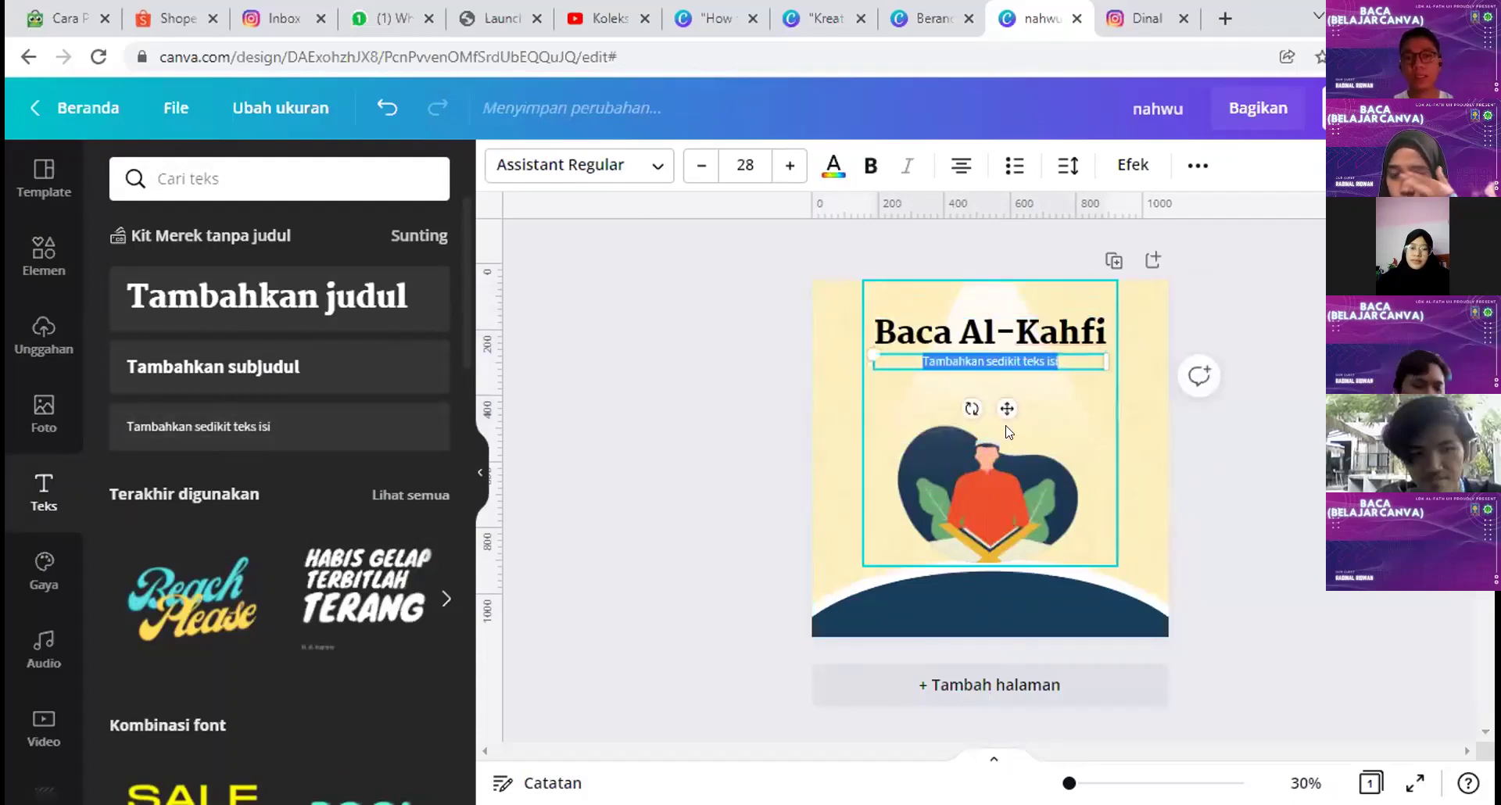
click(1227, 14)
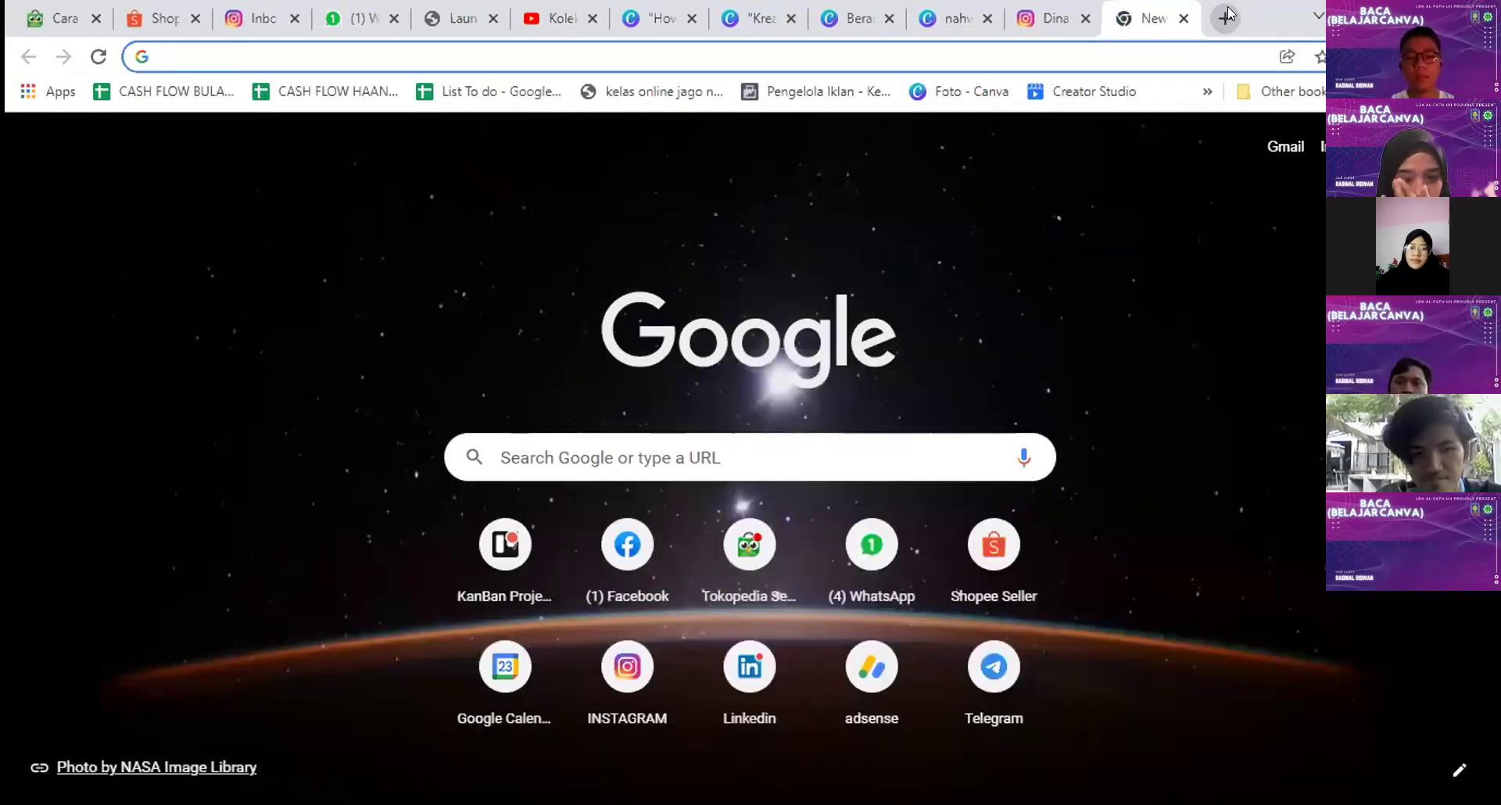
Step: Search Google for 'manfaat surat al kahfi', select the hadith quote, and open detik.com's '5 Keutamaan Surat Al Kahfi'
text(manfaat surat )
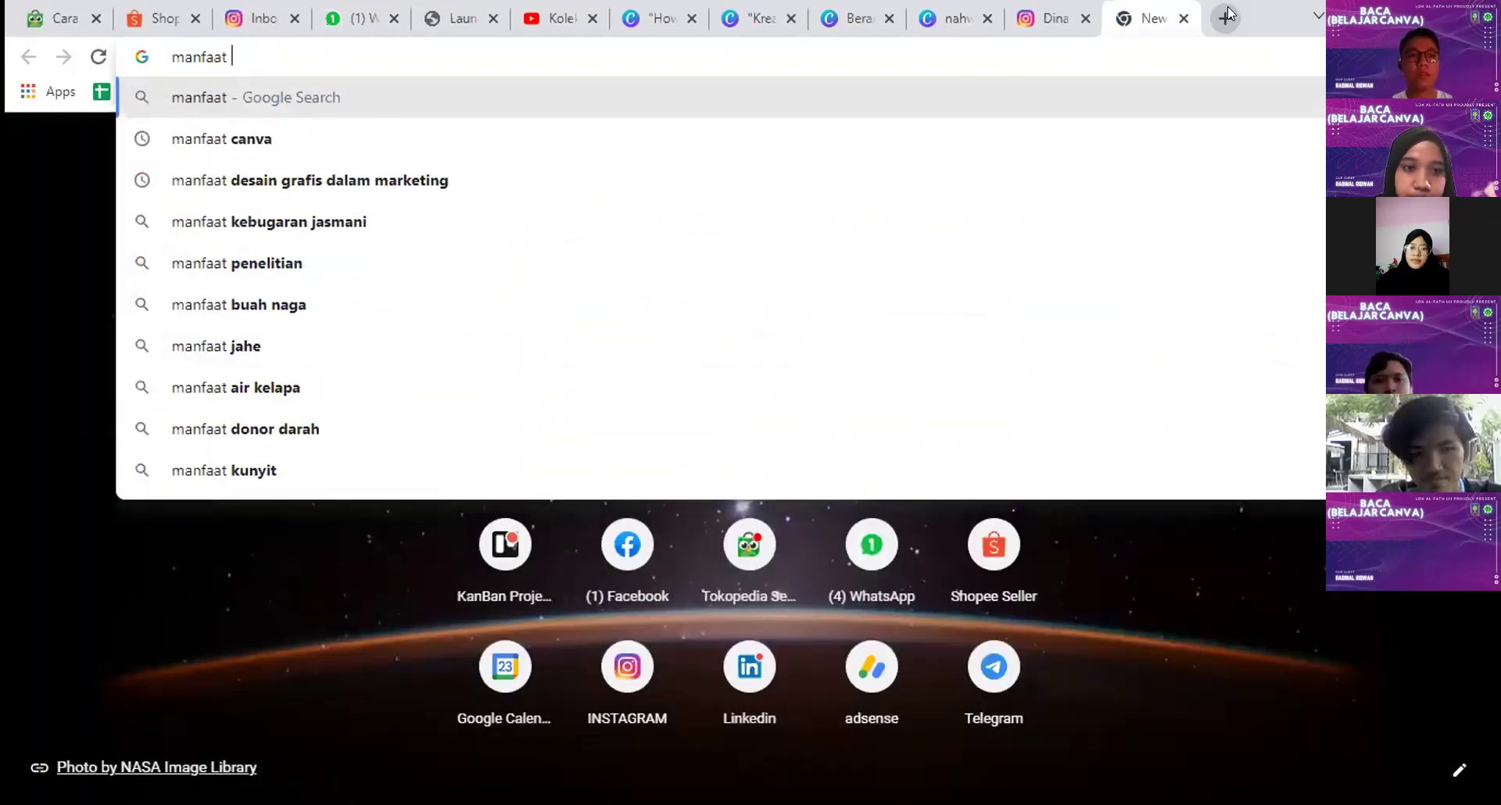
text(al)
key(Return)
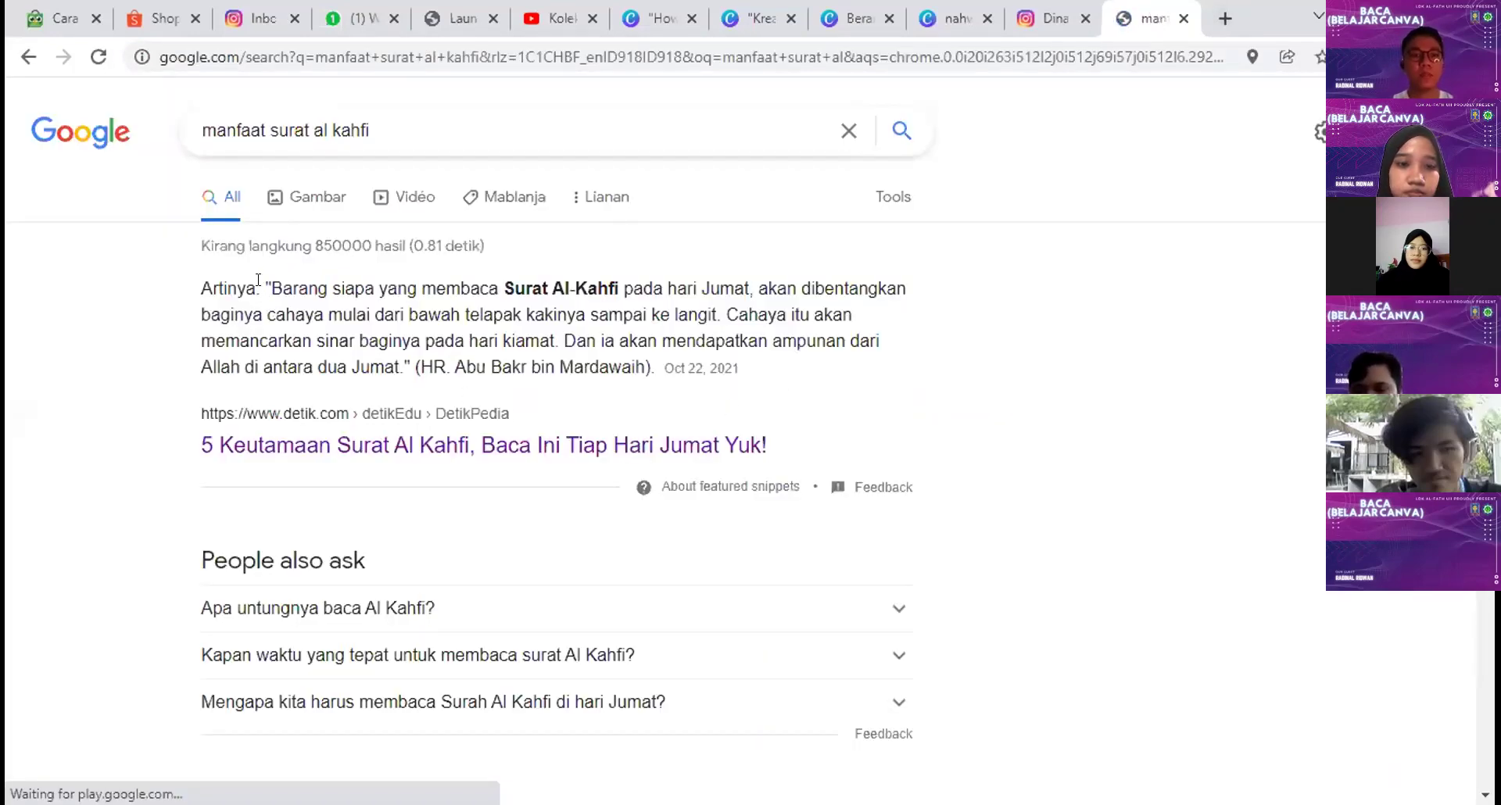
double_click(261, 288)
drag(265, 282, 642, 356)
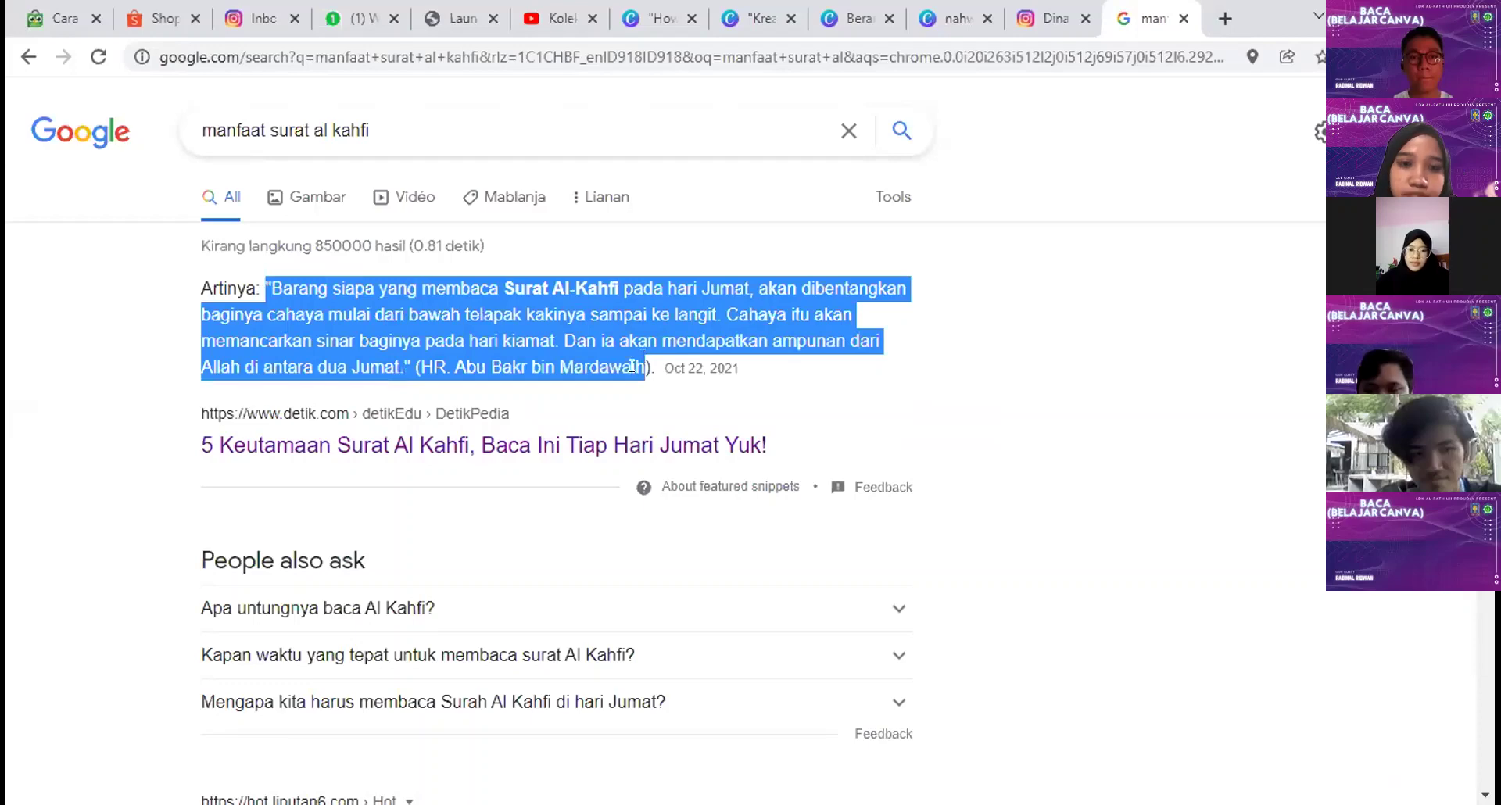
drag(260, 277, 658, 367)
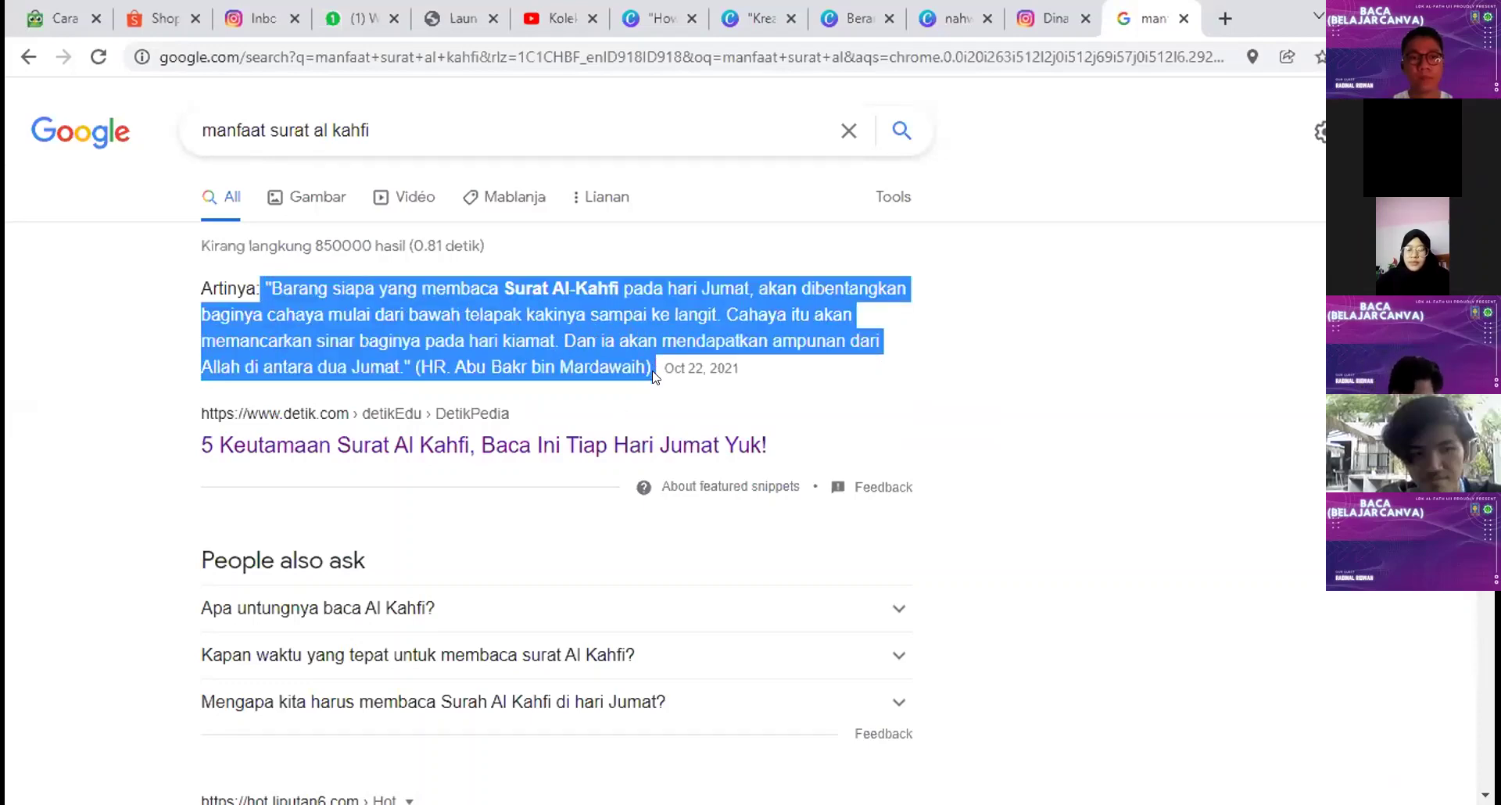
click(625, 451)
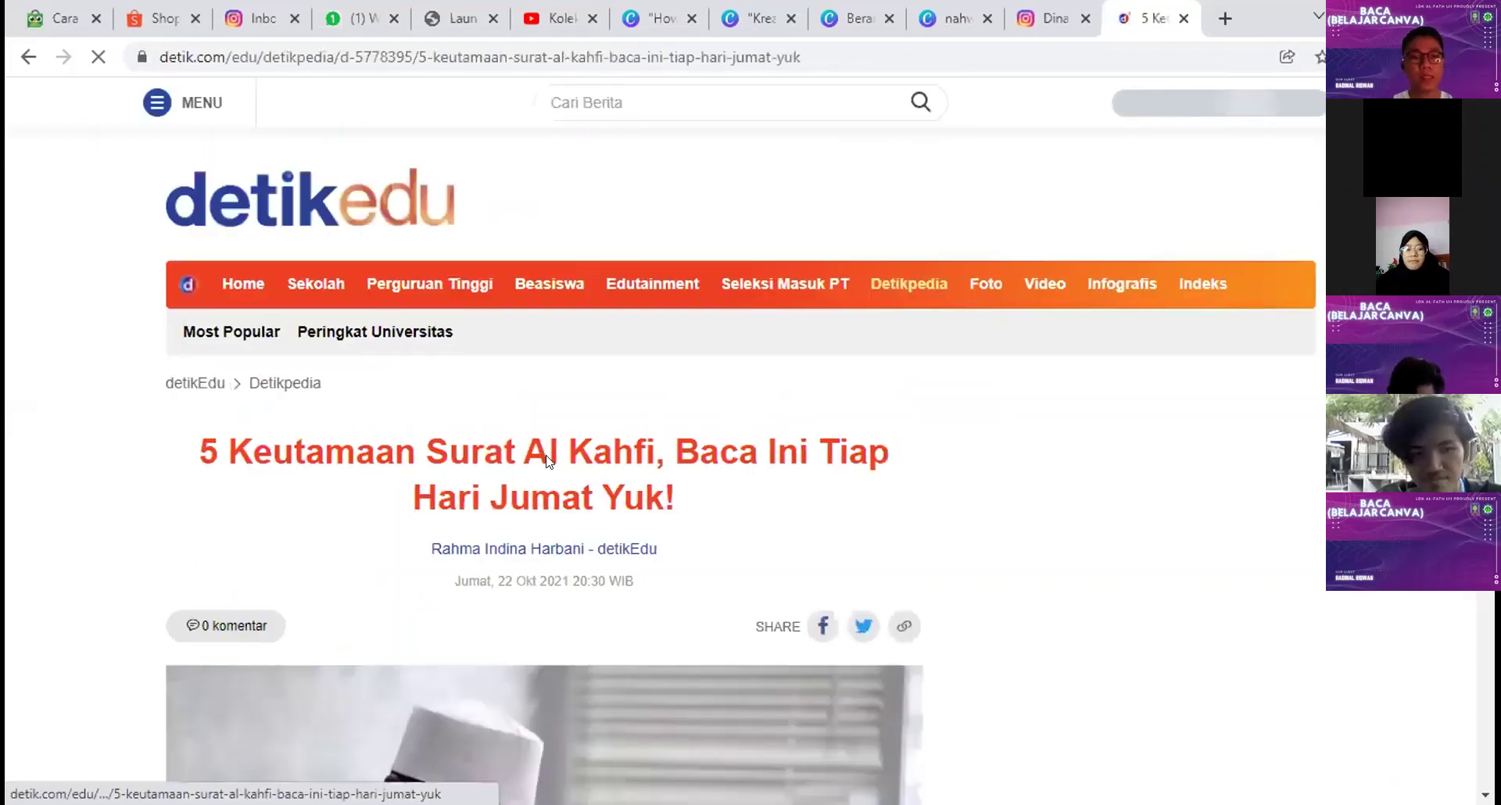
Step: Copy the hadith translation ending at 'Ka'bah' from detik.com and paste it into the Canva design
scroll(546, 414, down, 5)
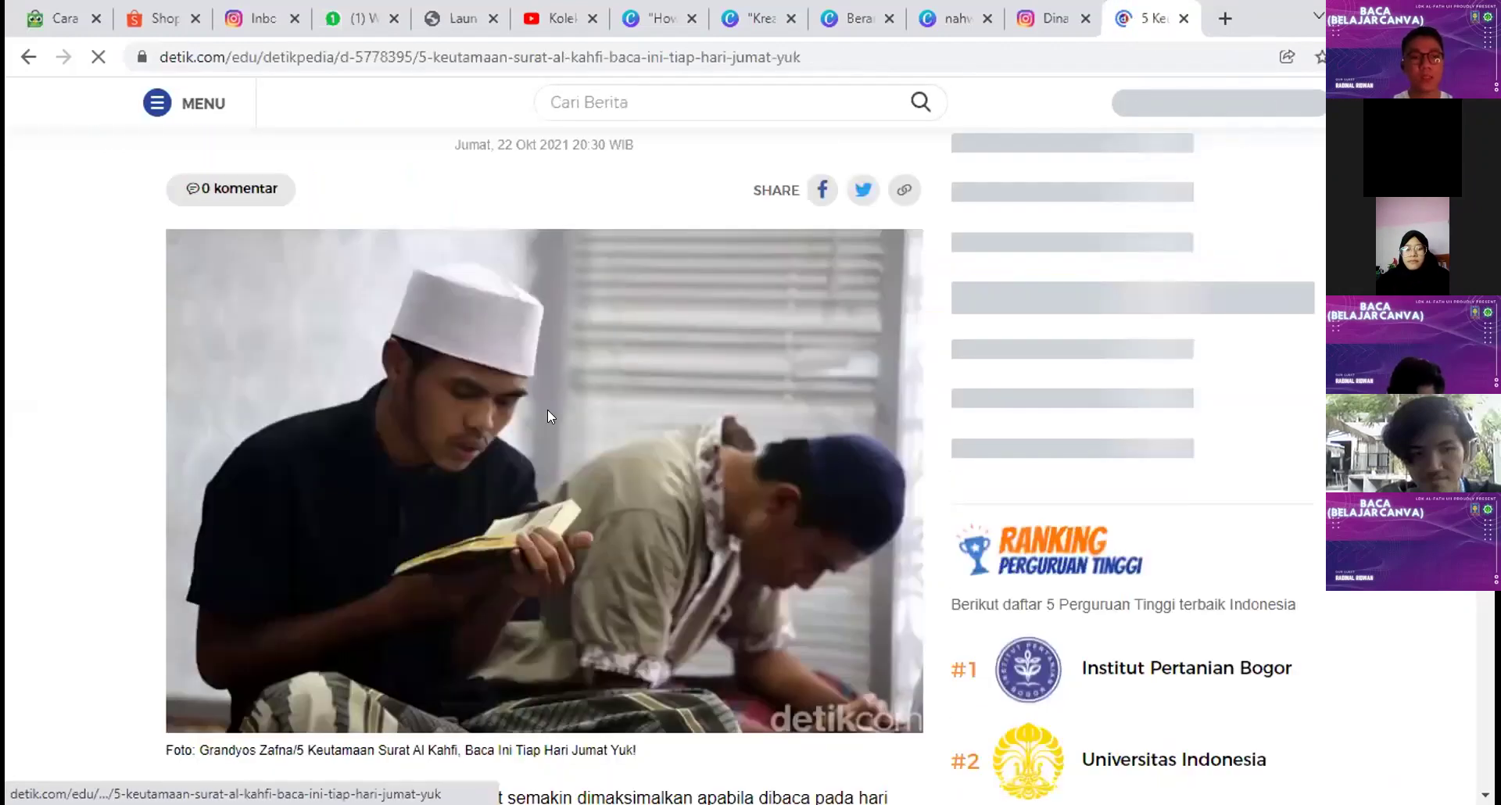
scroll(547, 410, down, 8)
scroll(274, 413, down, 4)
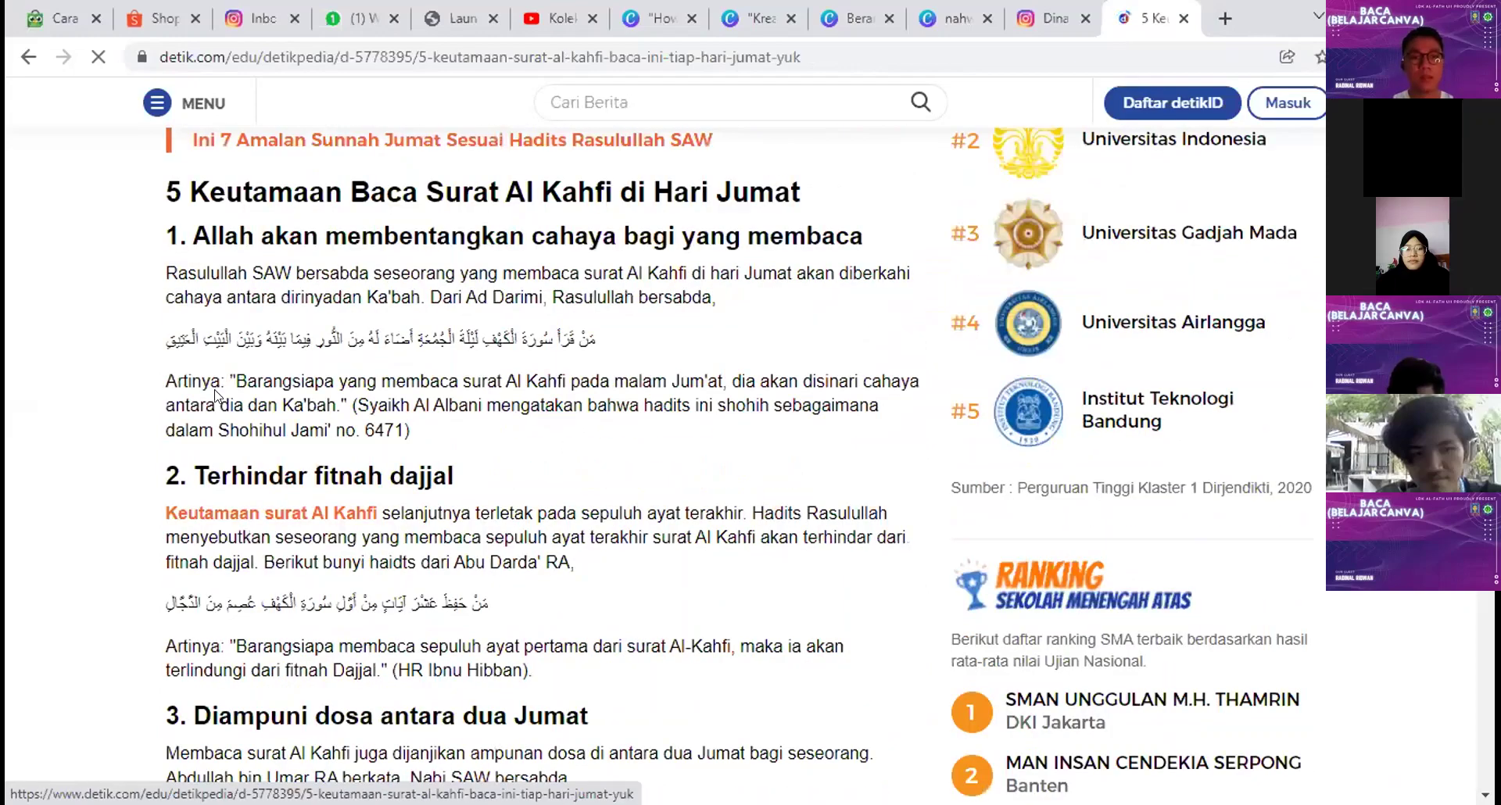
shift+click(345, 408)
click(751, 495)
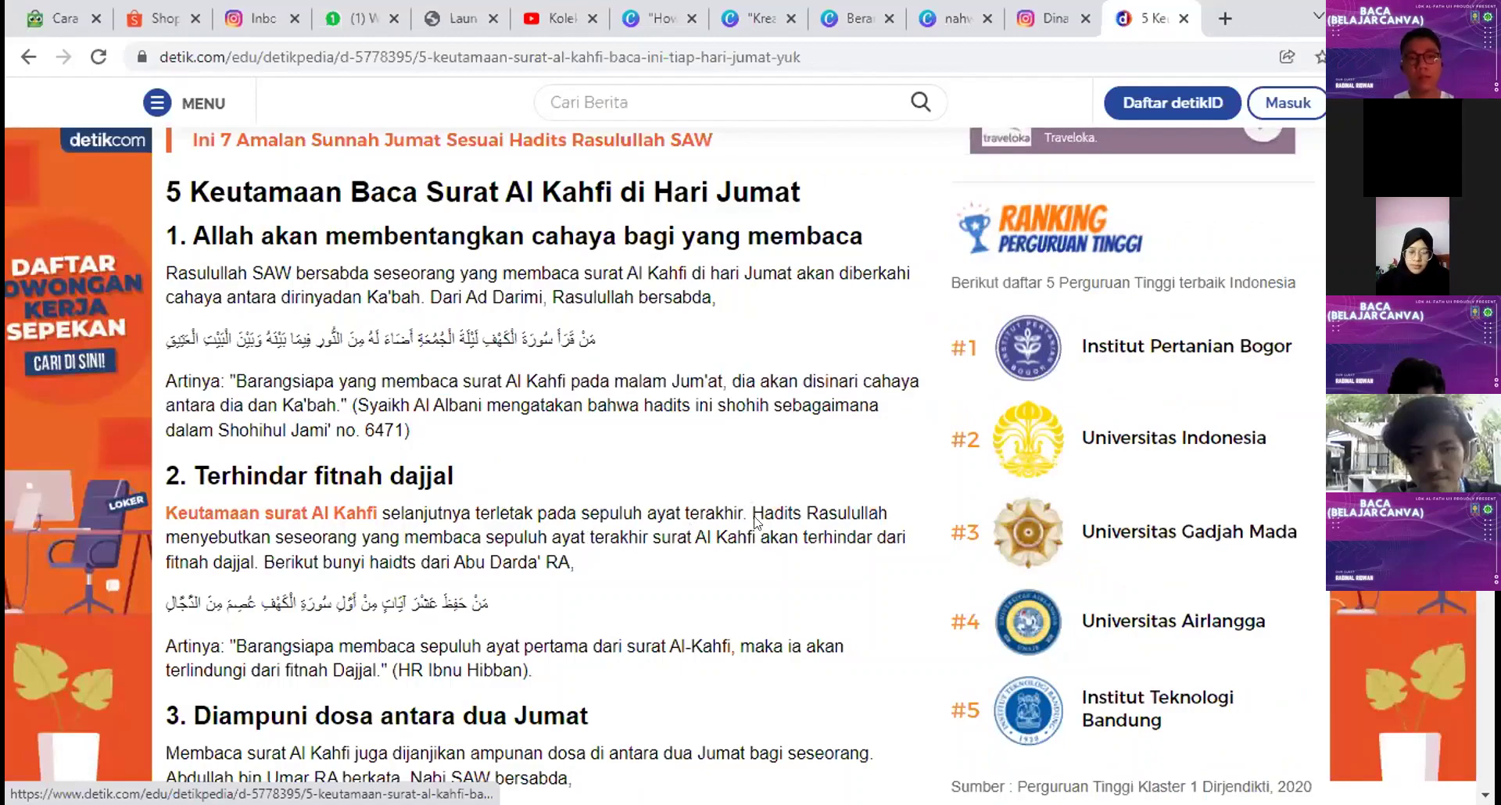
click(1056, 18)
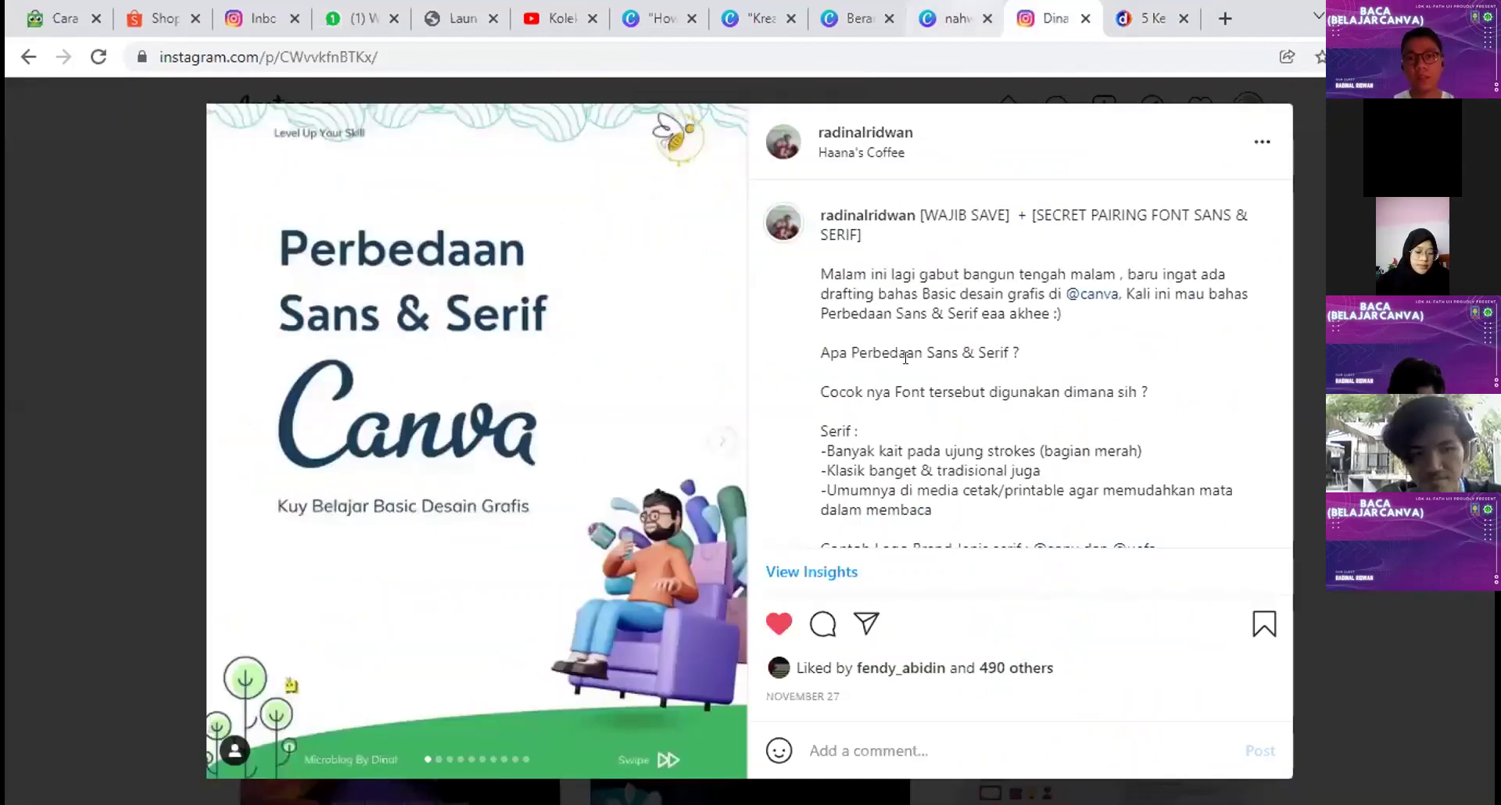
click(956, 18)
text("Barangsiapa yang membaca surat Al Kahfi pada malam Jum'at, dia akan disinari cahaya antara dia dan Ka'bah."  Baca artikel detikedu, "5 Keutamaan Surat Al Kahfi: Baca Ini Tiap Hari Jumat Yuk!" selengkapnya https://www.detik.com/edu/detikpedia/d-5778395/5-keutamaan-surat-al-kahfi-baca-ini-tiap-hari-jumat-yuk  Download Apps Detikcom Sekarang https://apps.detik.com/detik/)
click(1112, 523)
Step: Strip the article text from the pasted box, leaving only the hadith quote centred under 'Baca Al-Kahfi'
click(1007, 495)
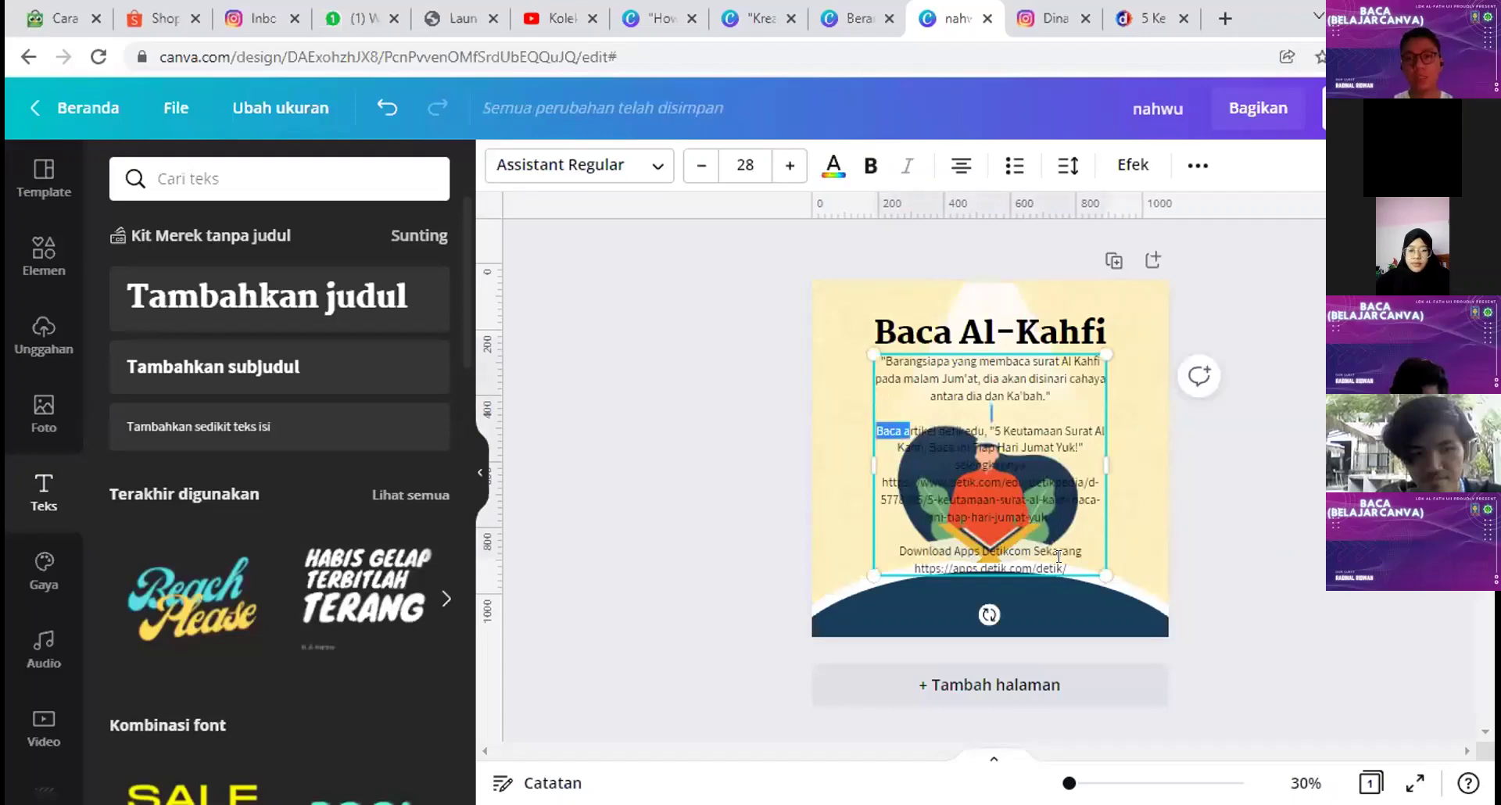
drag(1058, 555, 1063, 559)
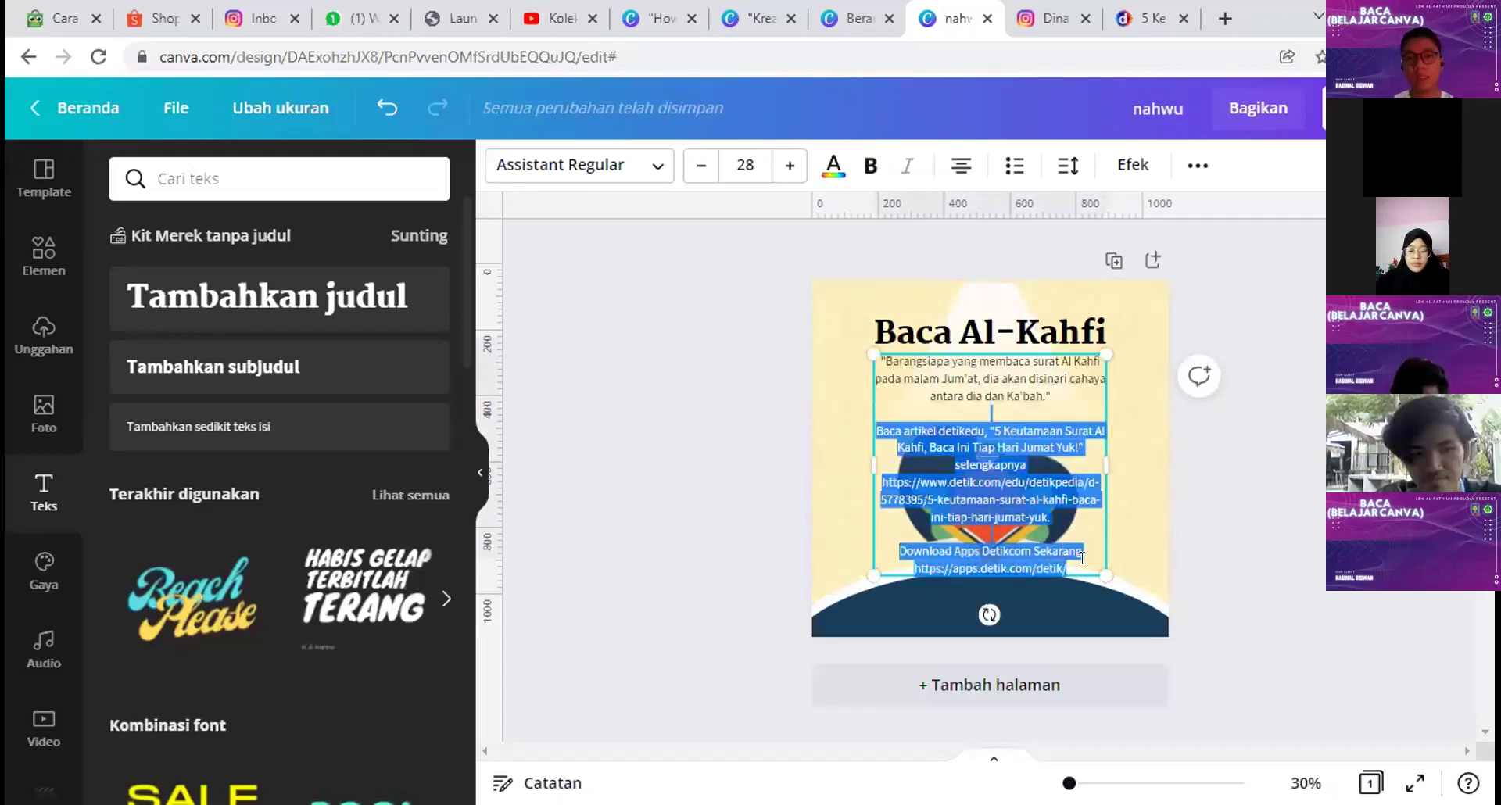
click(1001, 462)
drag(1001, 462, 1179, 619)
key(ctrl+z)
drag(841, 401, 960, 558)
double_click(861, 481)
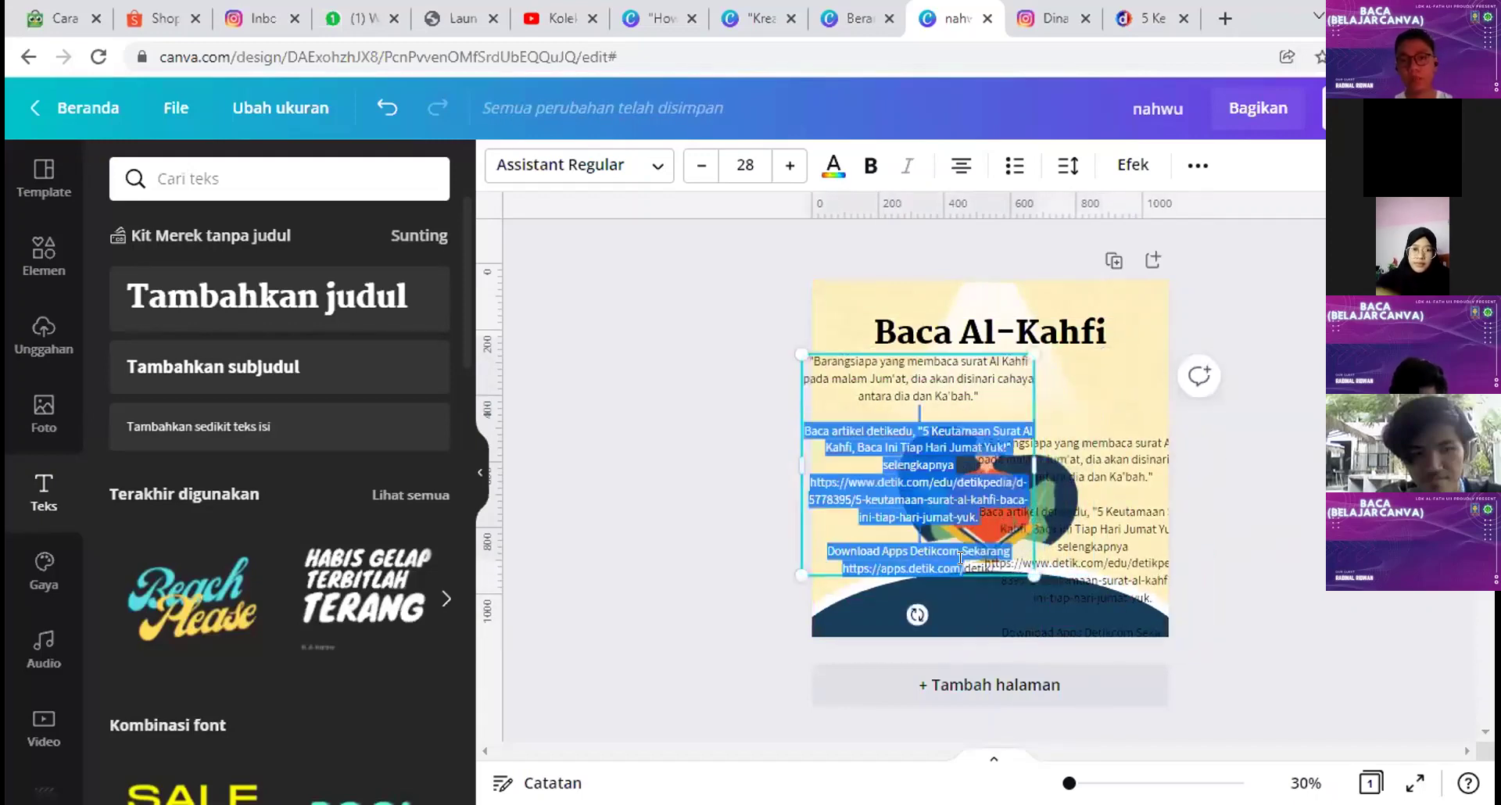
key(BackSpace)
key(BackSpace)
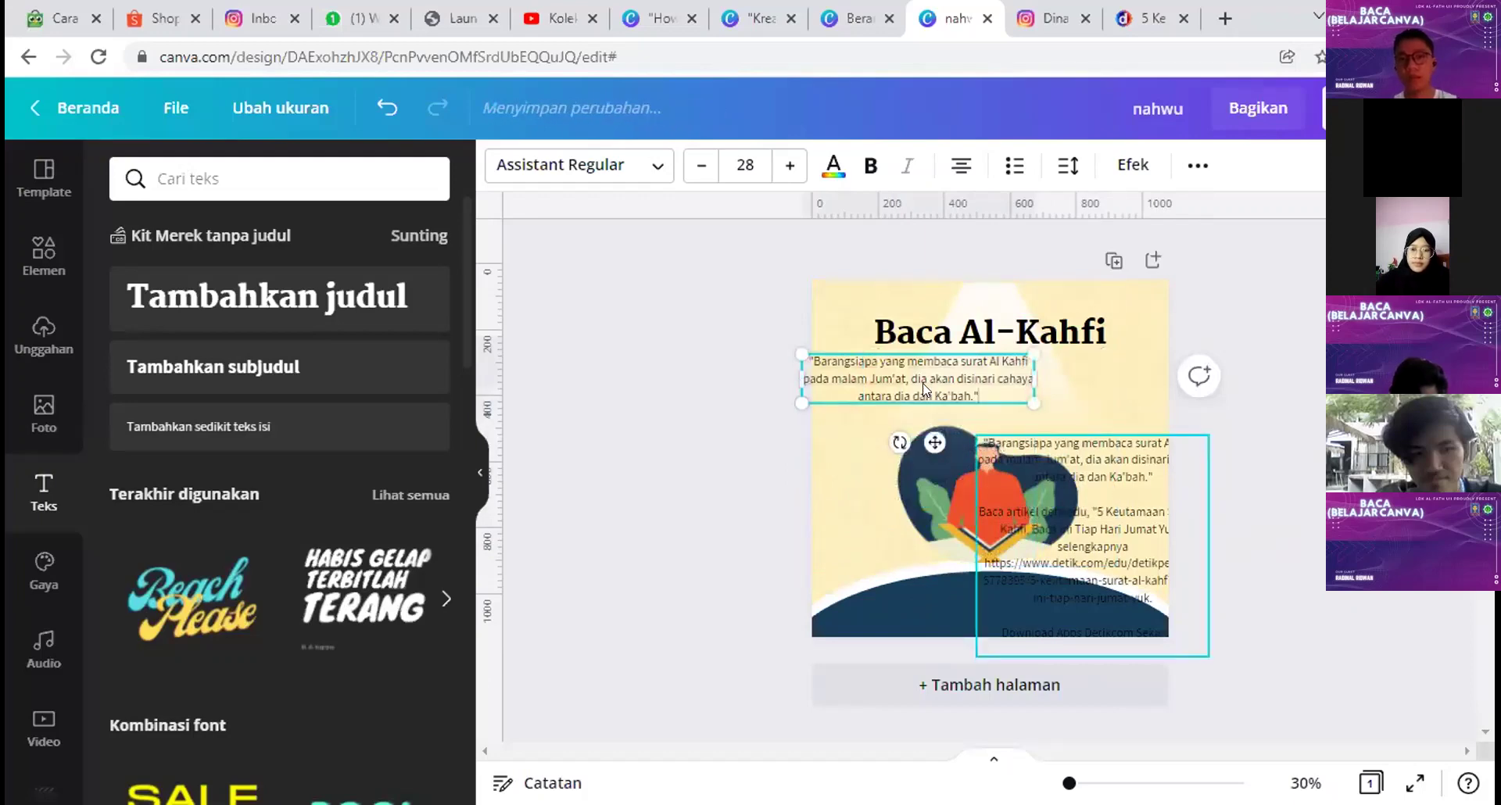
drag(930, 391, 983, 389)
Step: Trim the second text copy to a shortened detik.com URL and place it on the dark bottom band
drag(1039, 502, 911, 490)
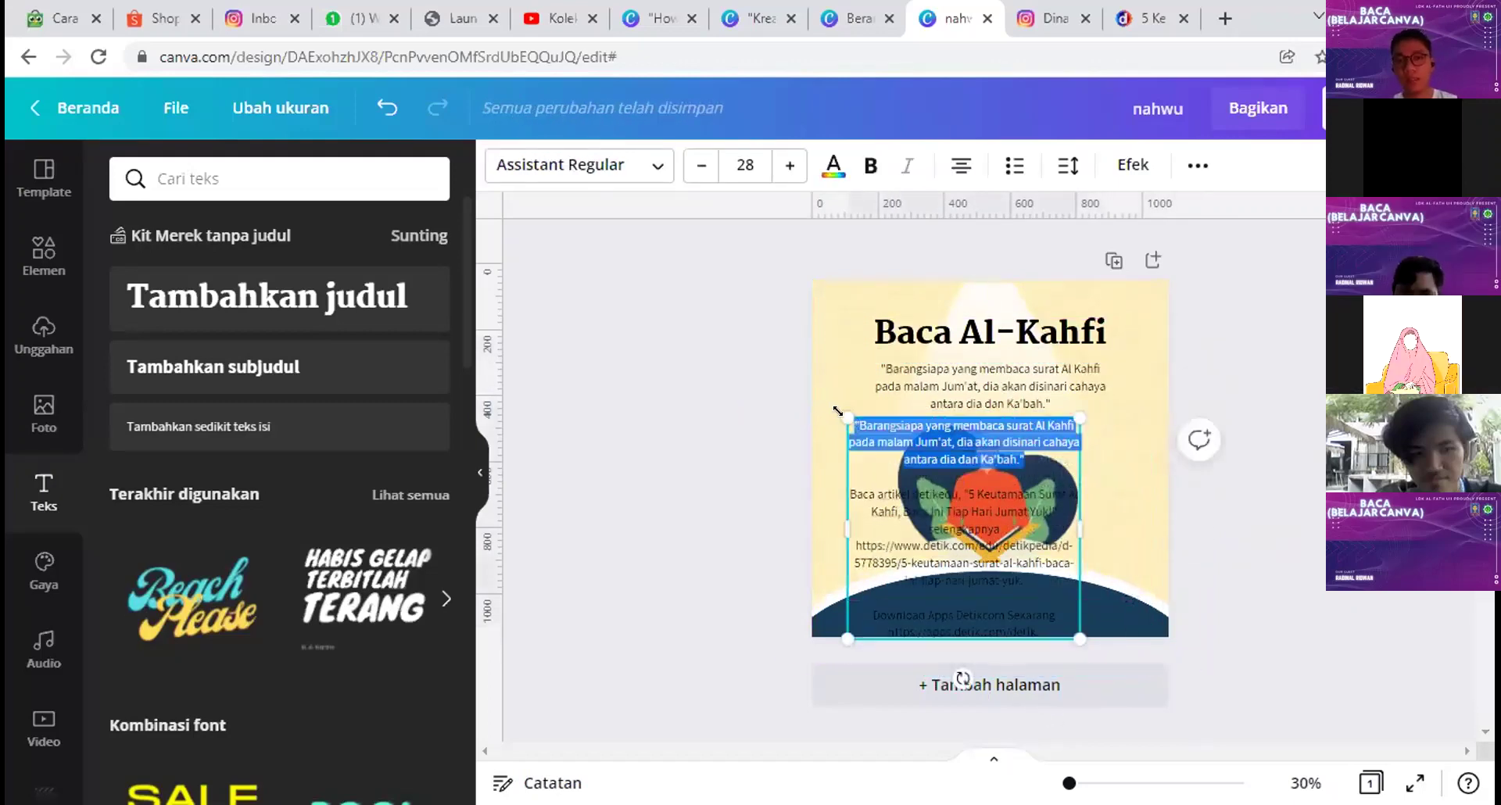
key(BackSpace)
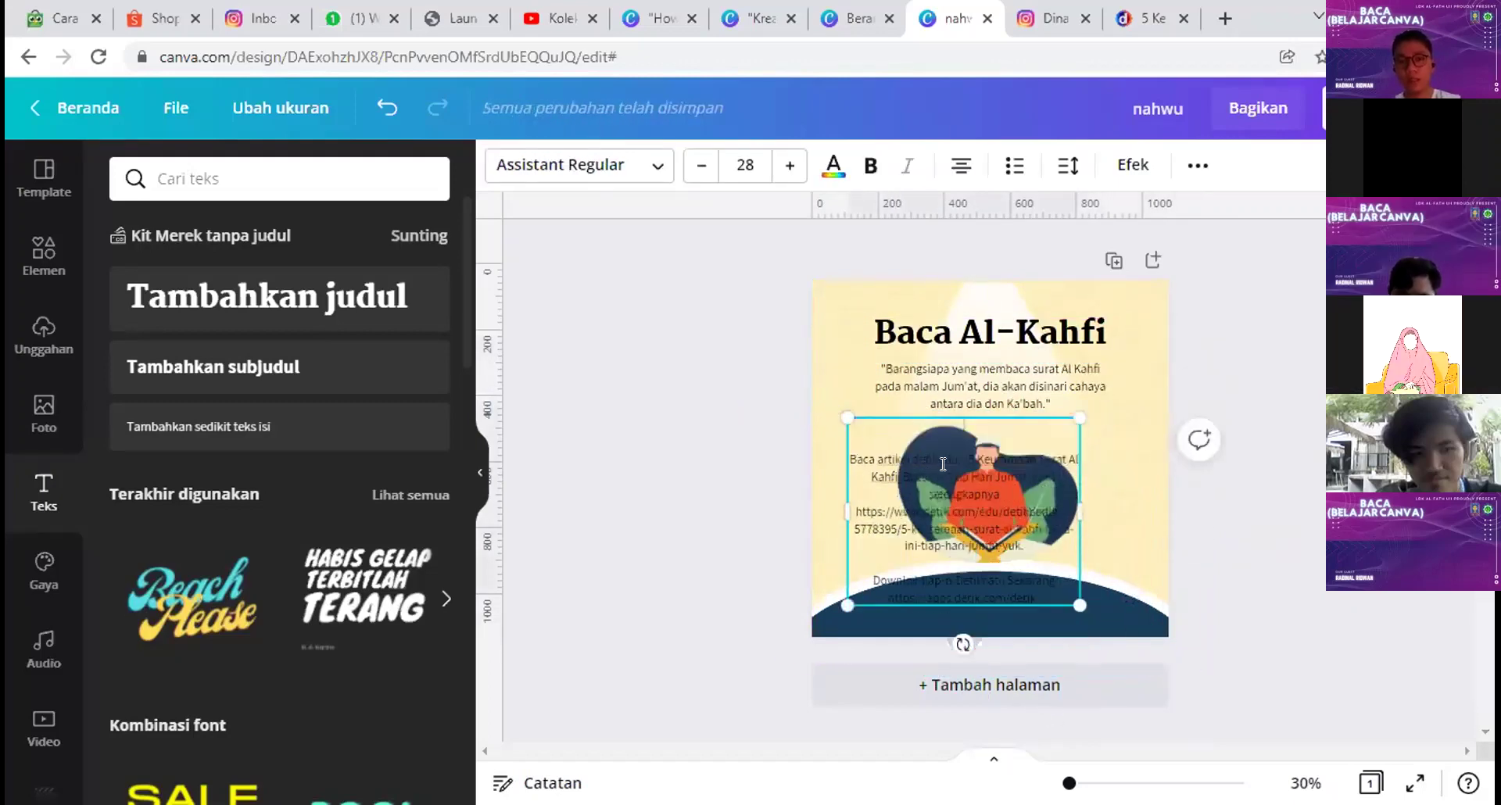
triple_click(922, 461)
key(BackSpace)
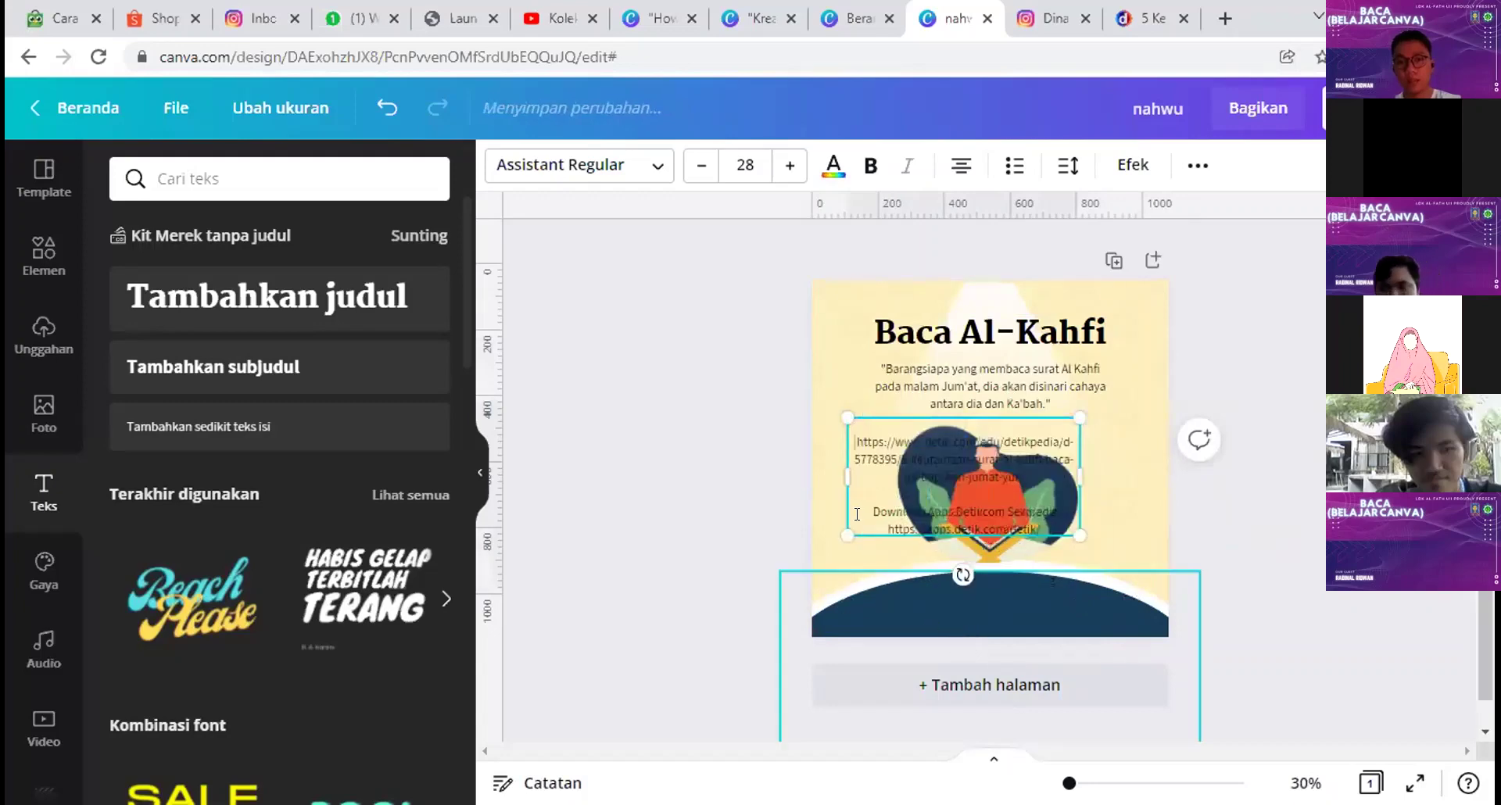
drag(872, 504, 1055, 538)
key(BackSpace)
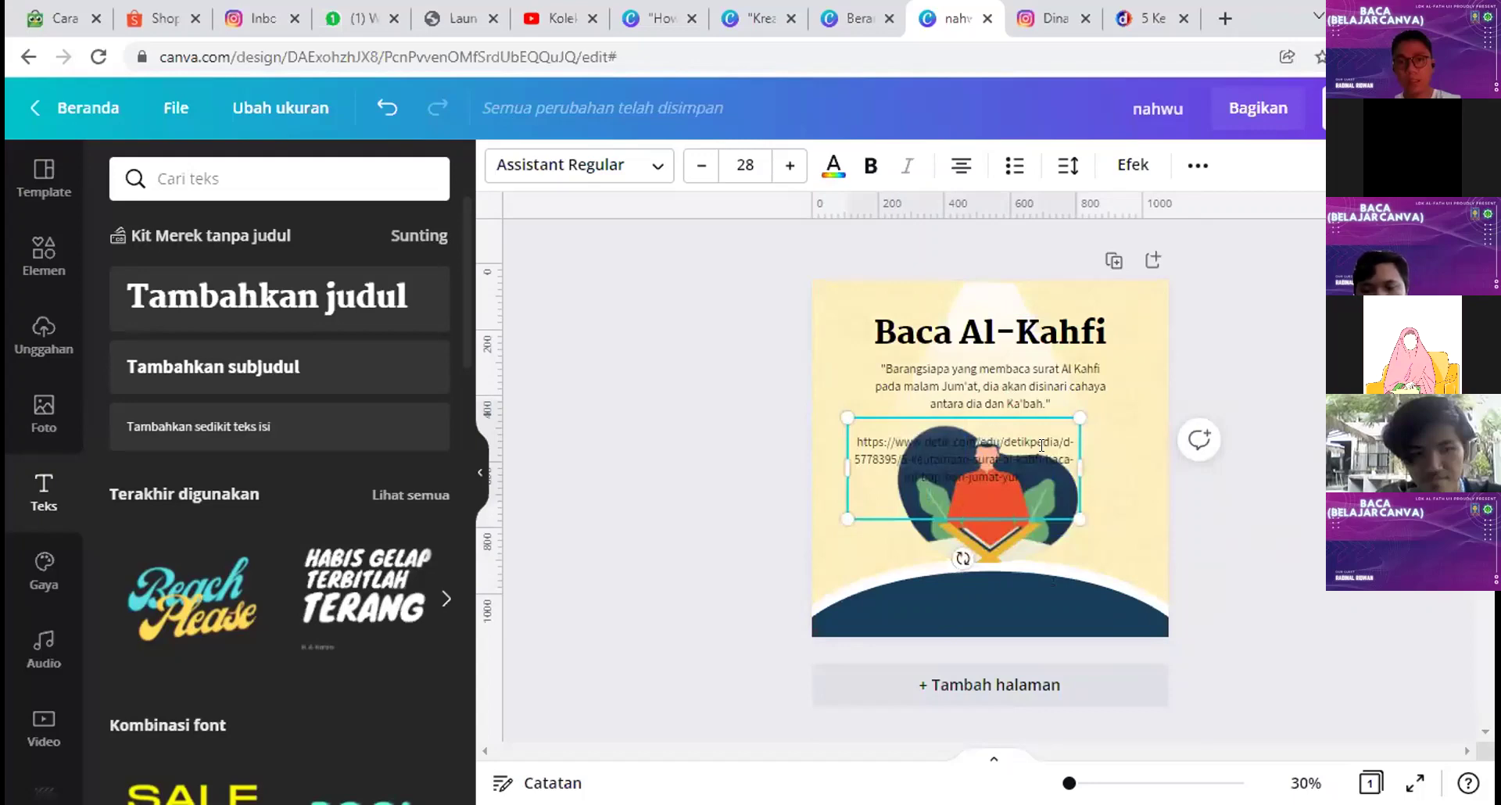
drag(1058, 442, 1068, 480)
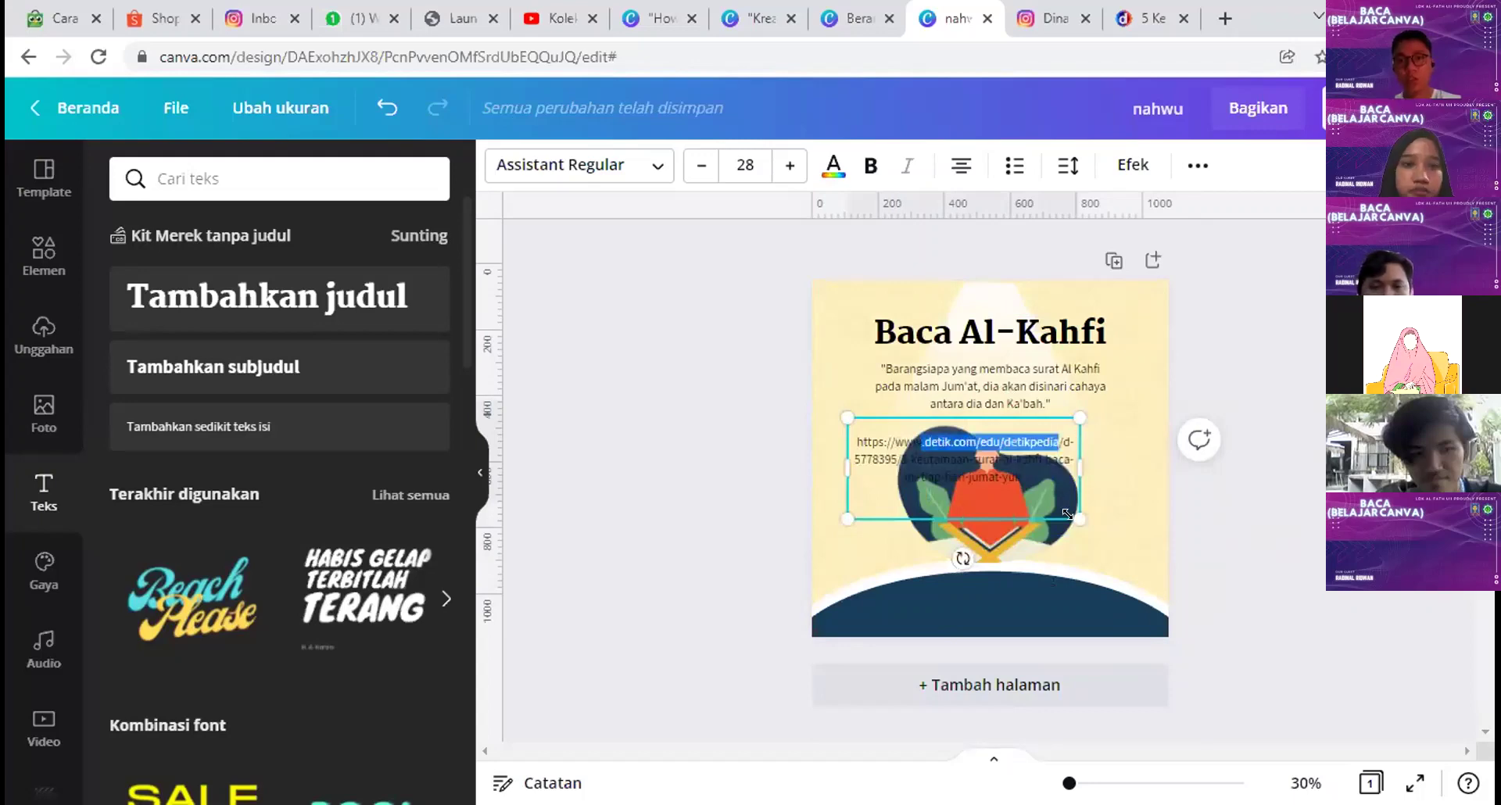
key(BackSpace)
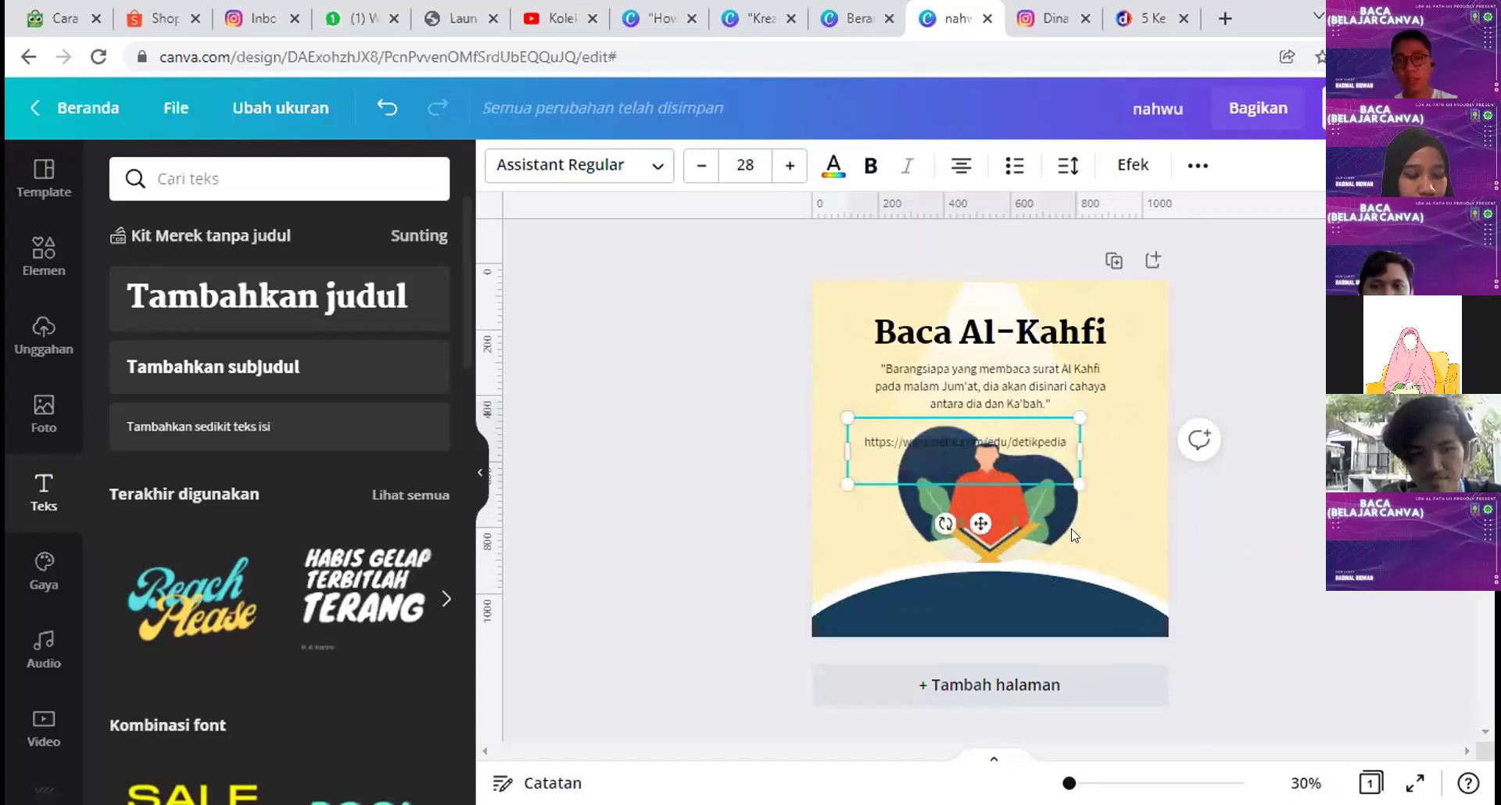
key(BackSpace)
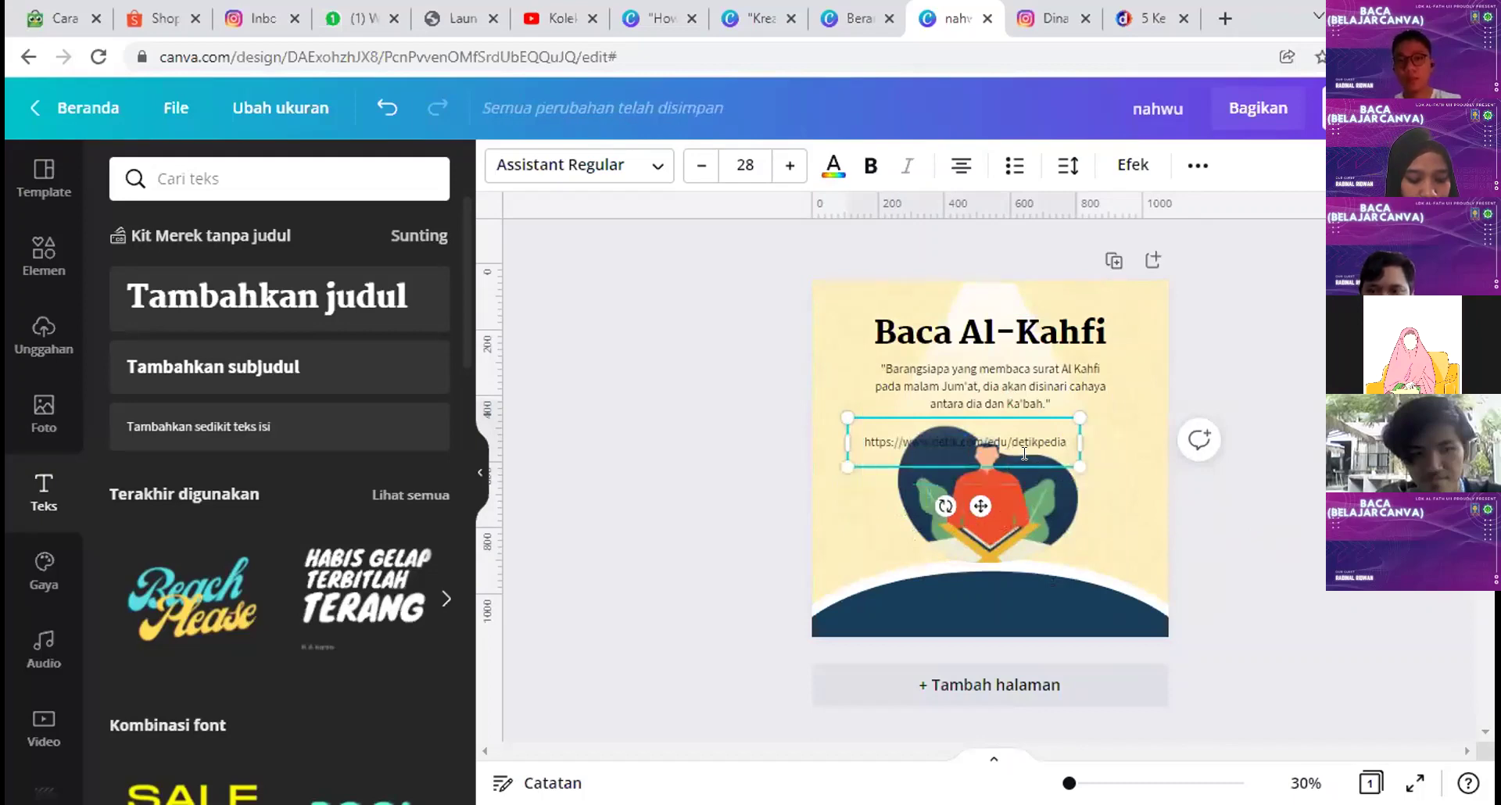
drag(1079, 435, 1060, 436)
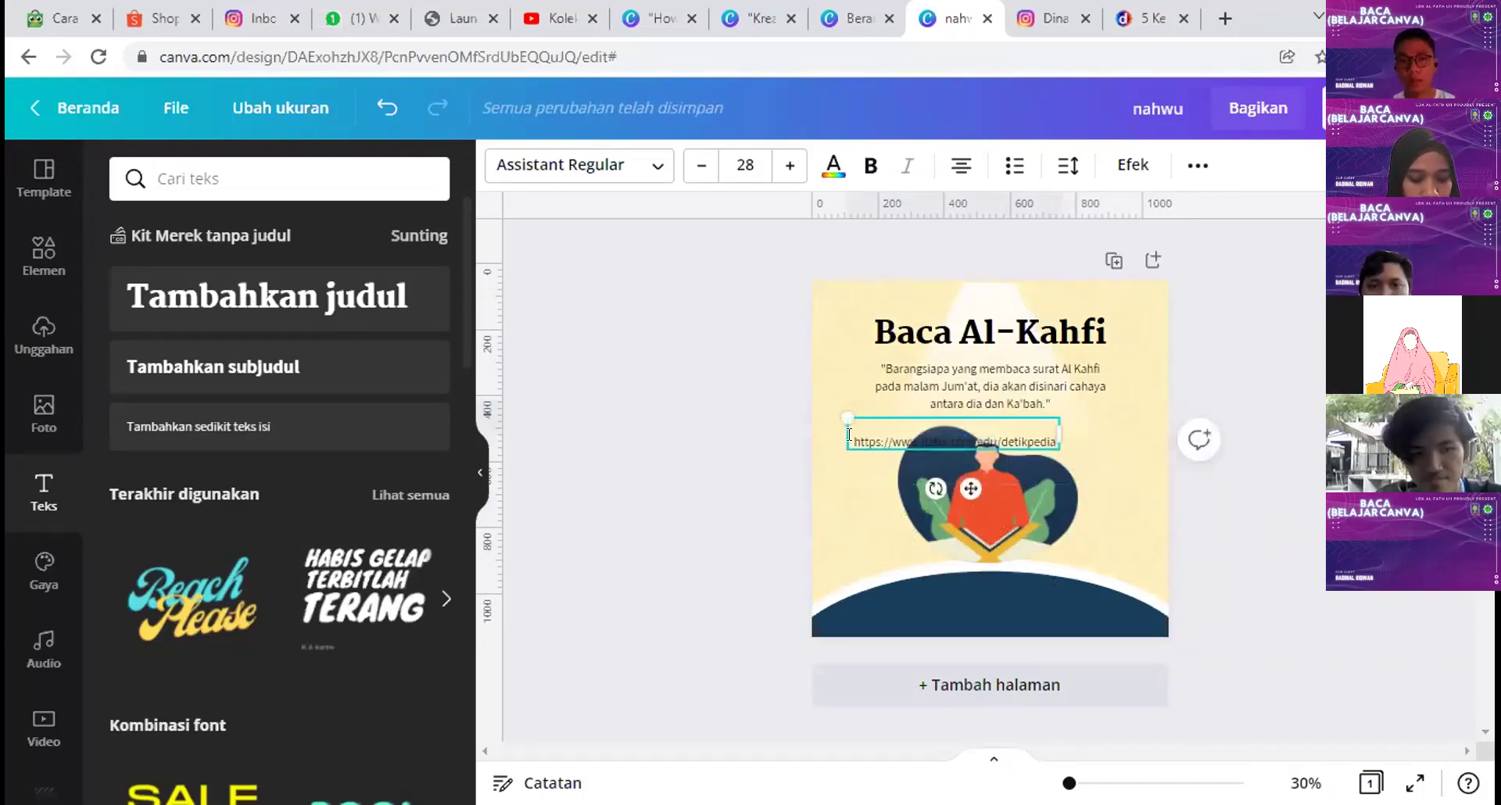
drag(858, 449, 858, 433)
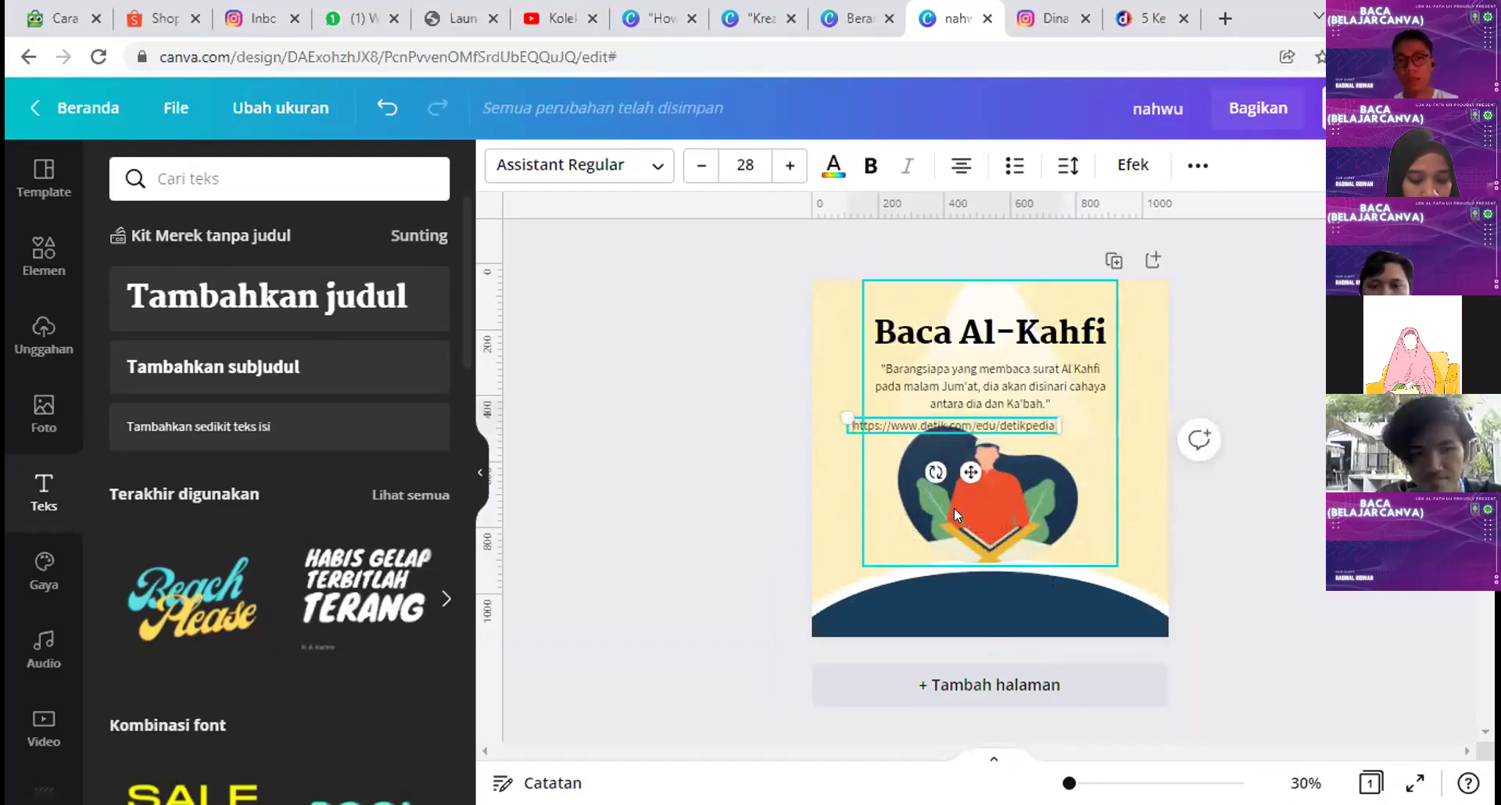
drag(947, 472, 997, 672)
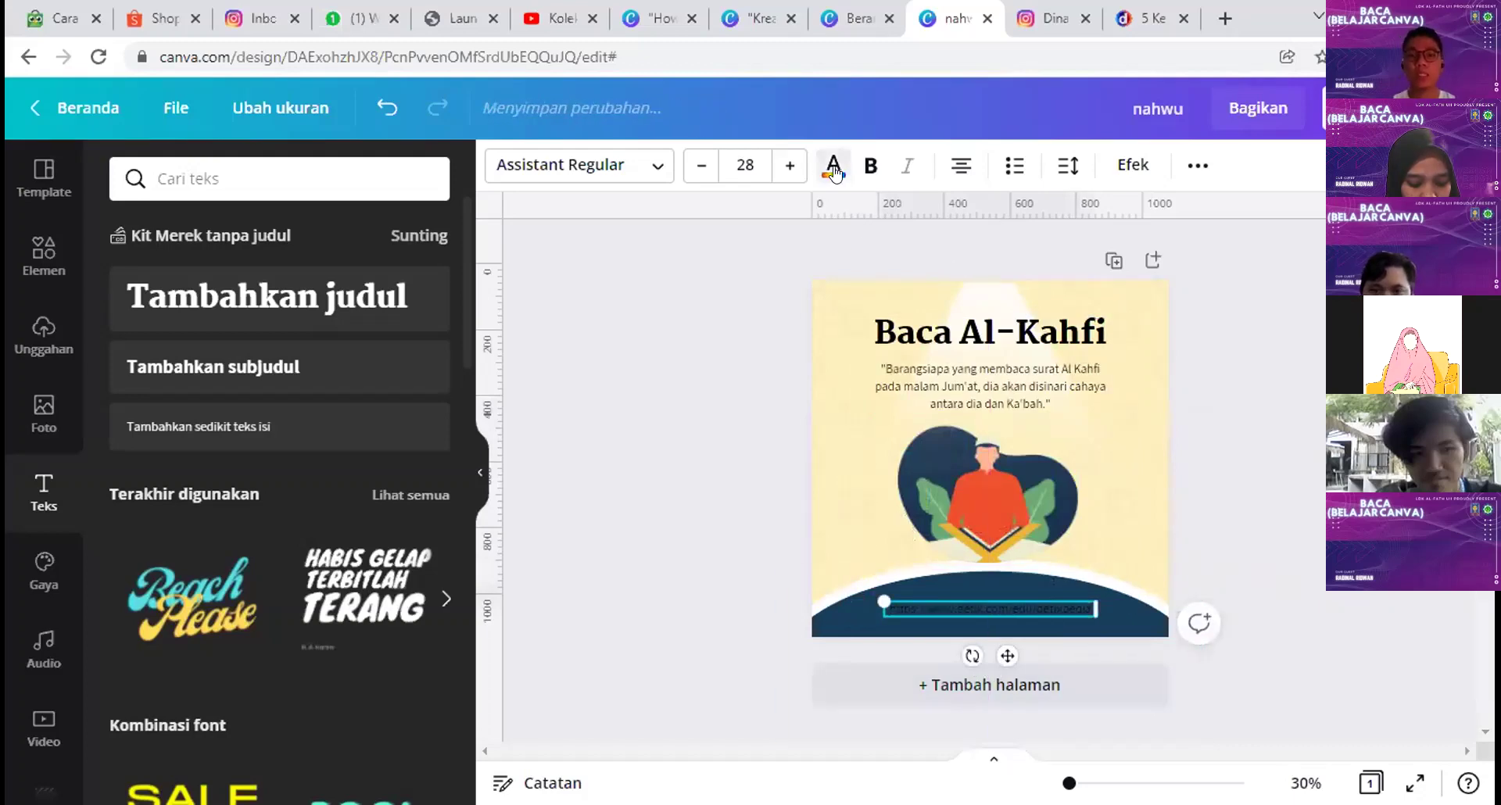
Step: Make the source URL text white and trim it down to just detik.com
click(835, 170)
click(408, 290)
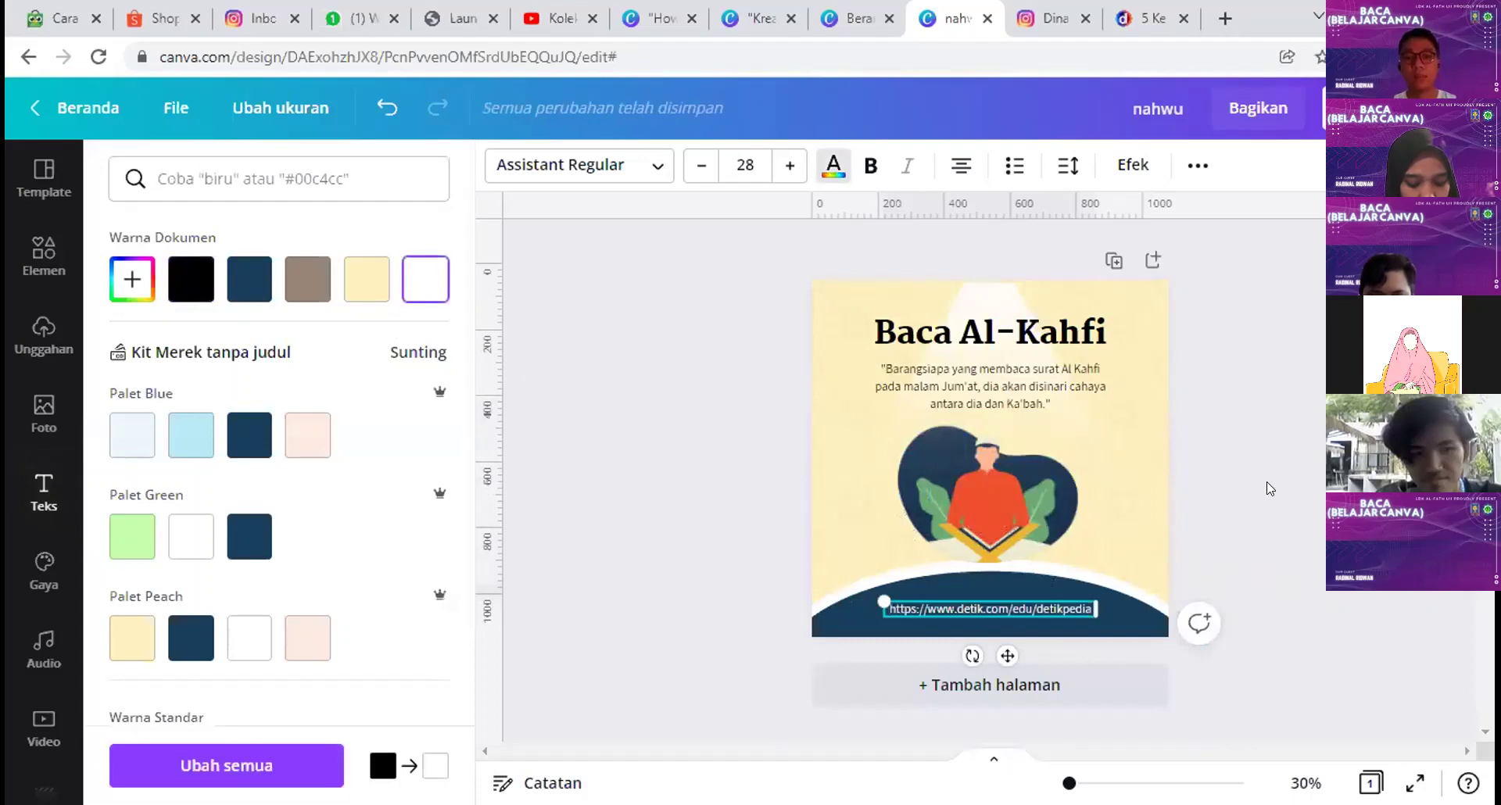
click(1271, 489)
click(947, 609)
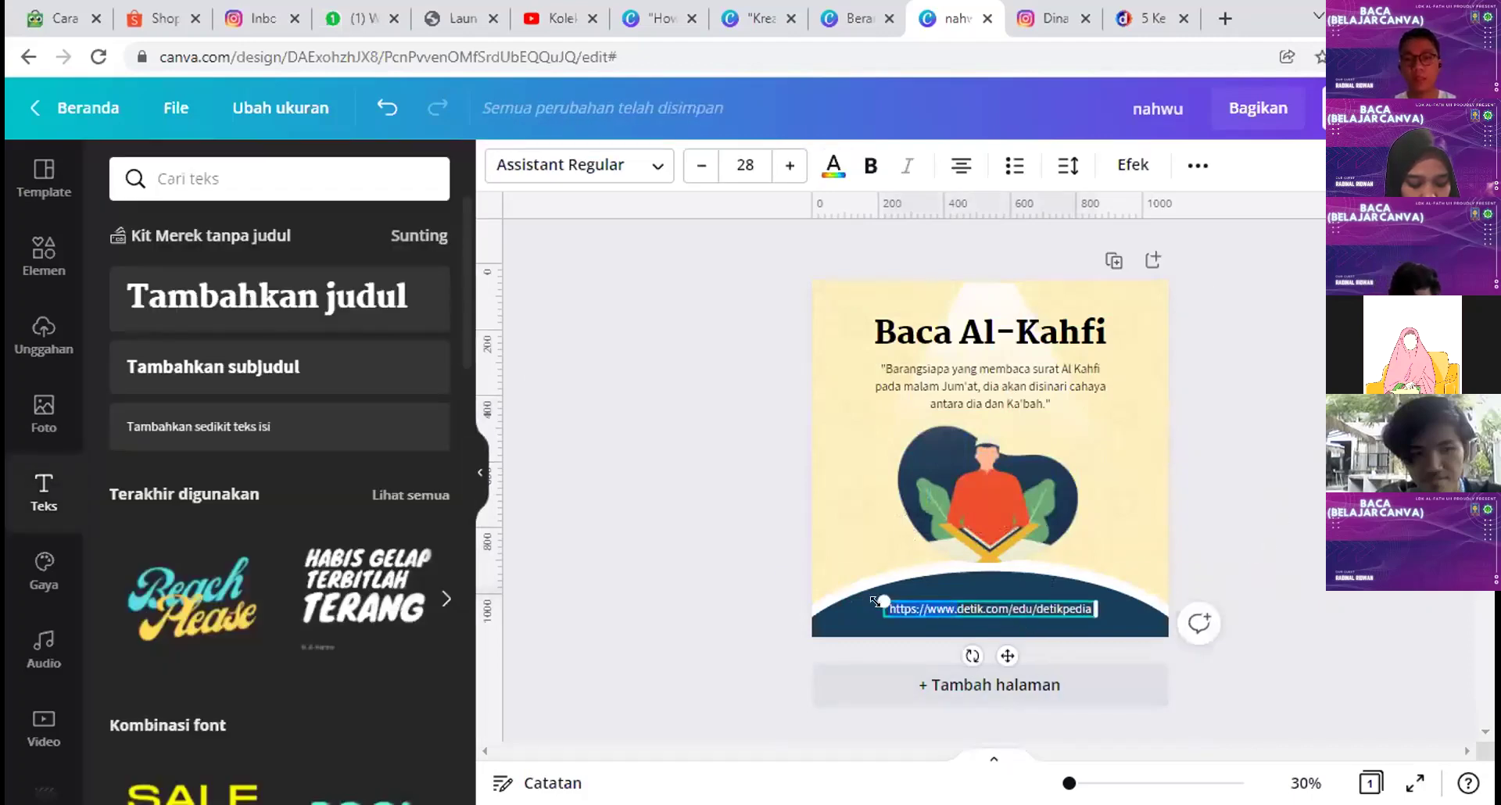
key(BackSpace)
key(BackSpace)
key(BackSpace)
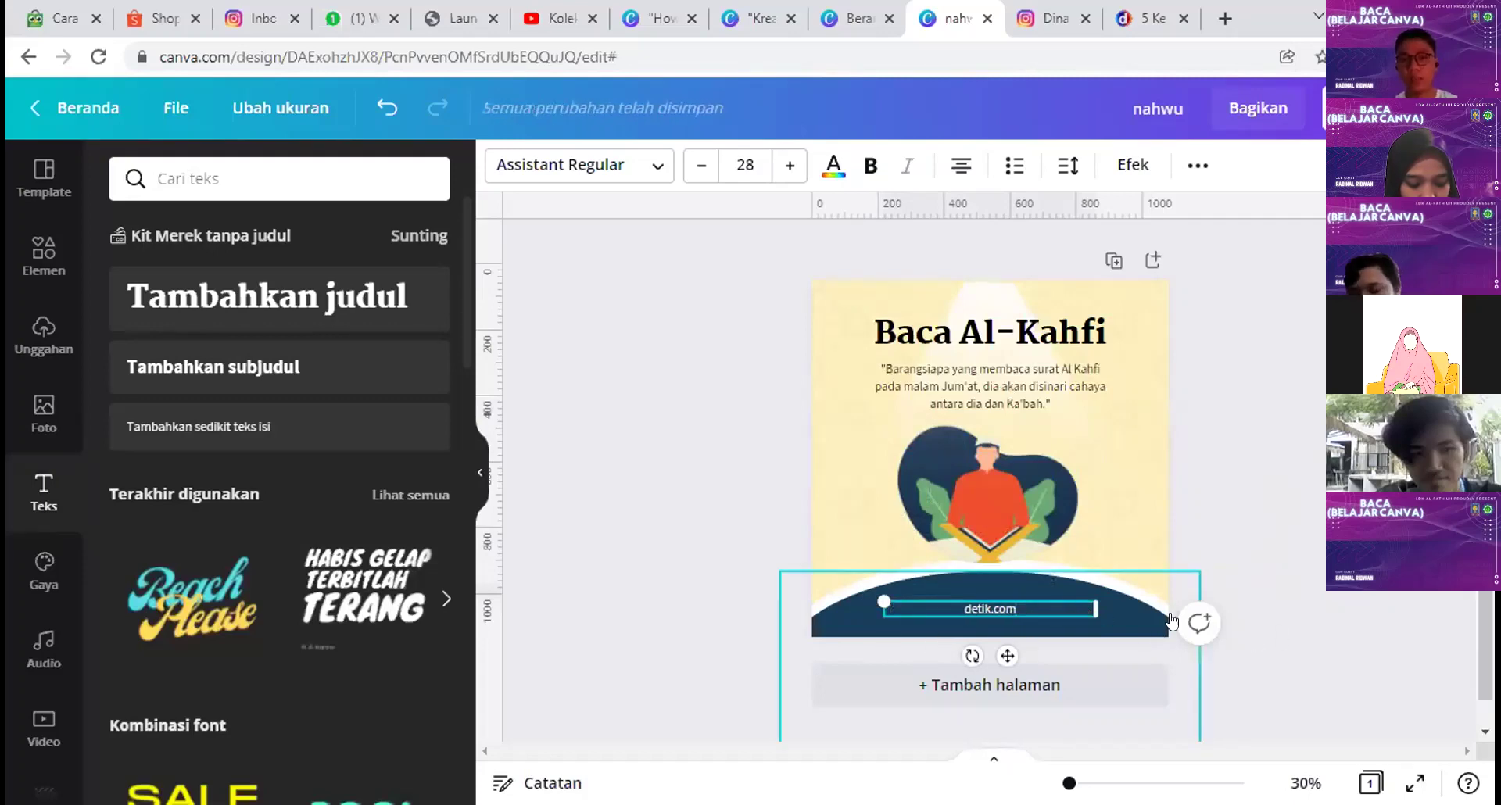
key(Escape)
Step: Prefix it with 'Sumber : ' and narrow the box into the band's bottom-right corner
click(950, 602)
click(951, 602)
text(Sumber :)
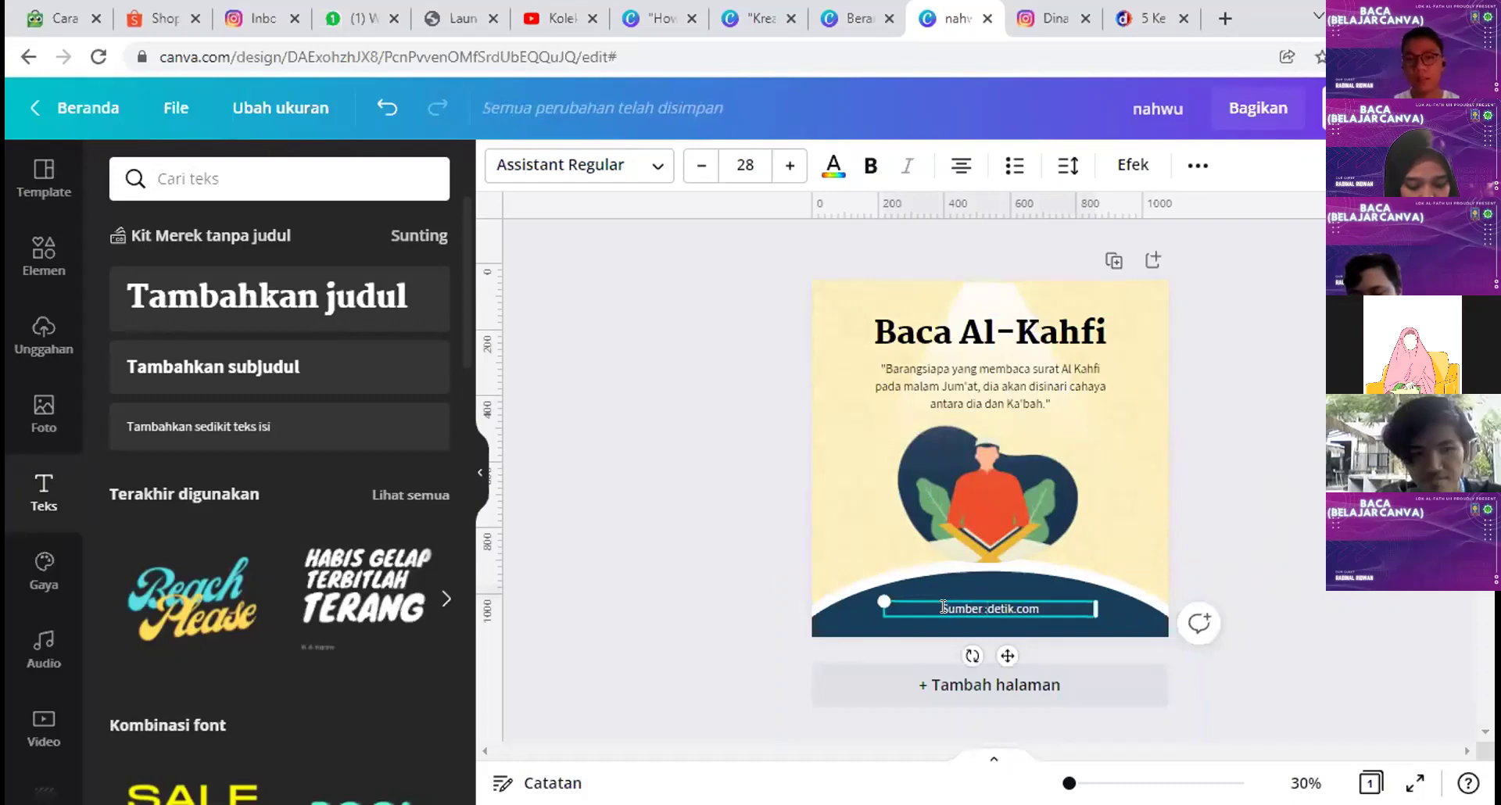
click(1218, 588)
click(1088, 609)
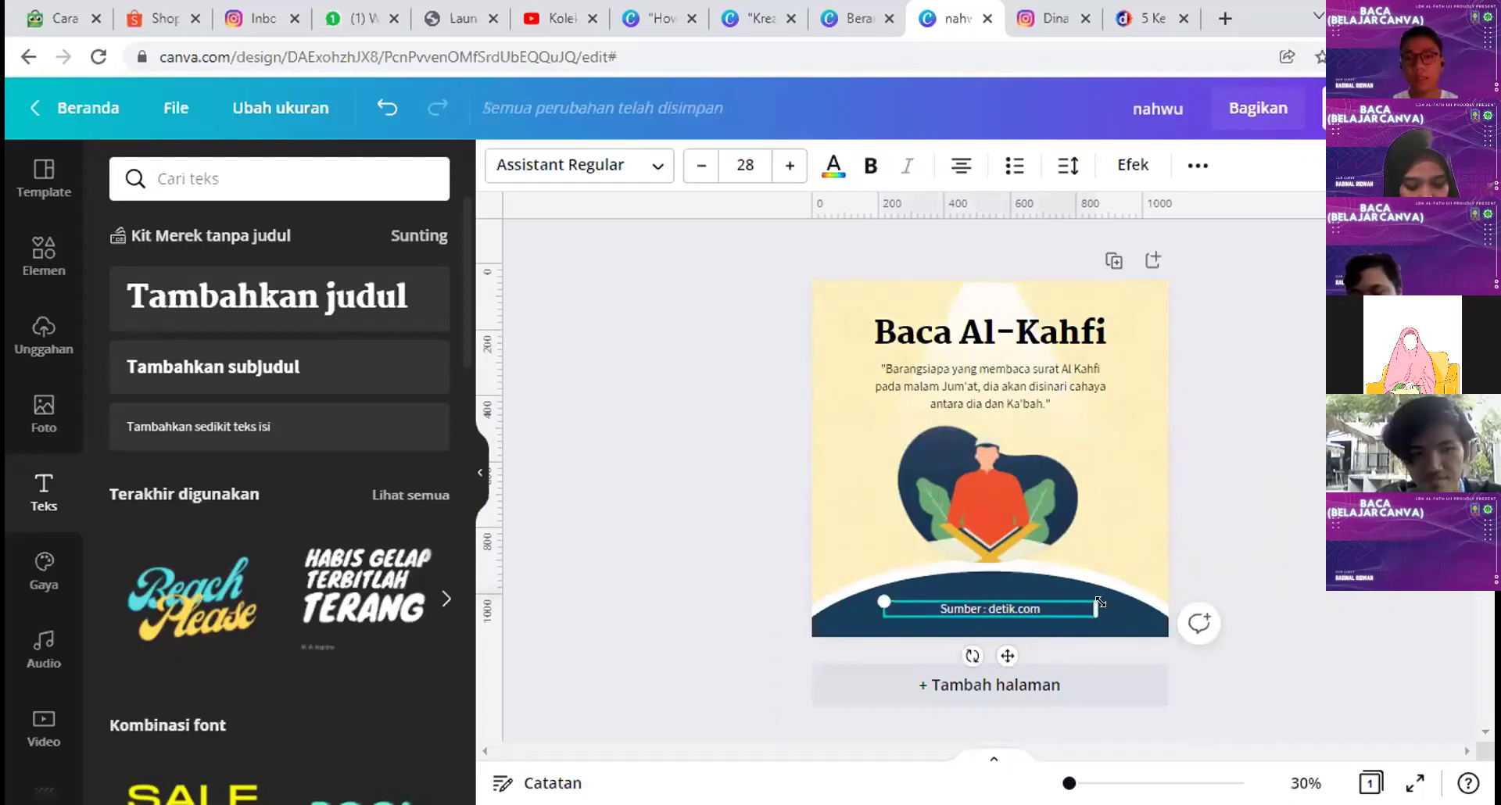
drag(1098, 608, 1114, 680)
click(1269, 606)
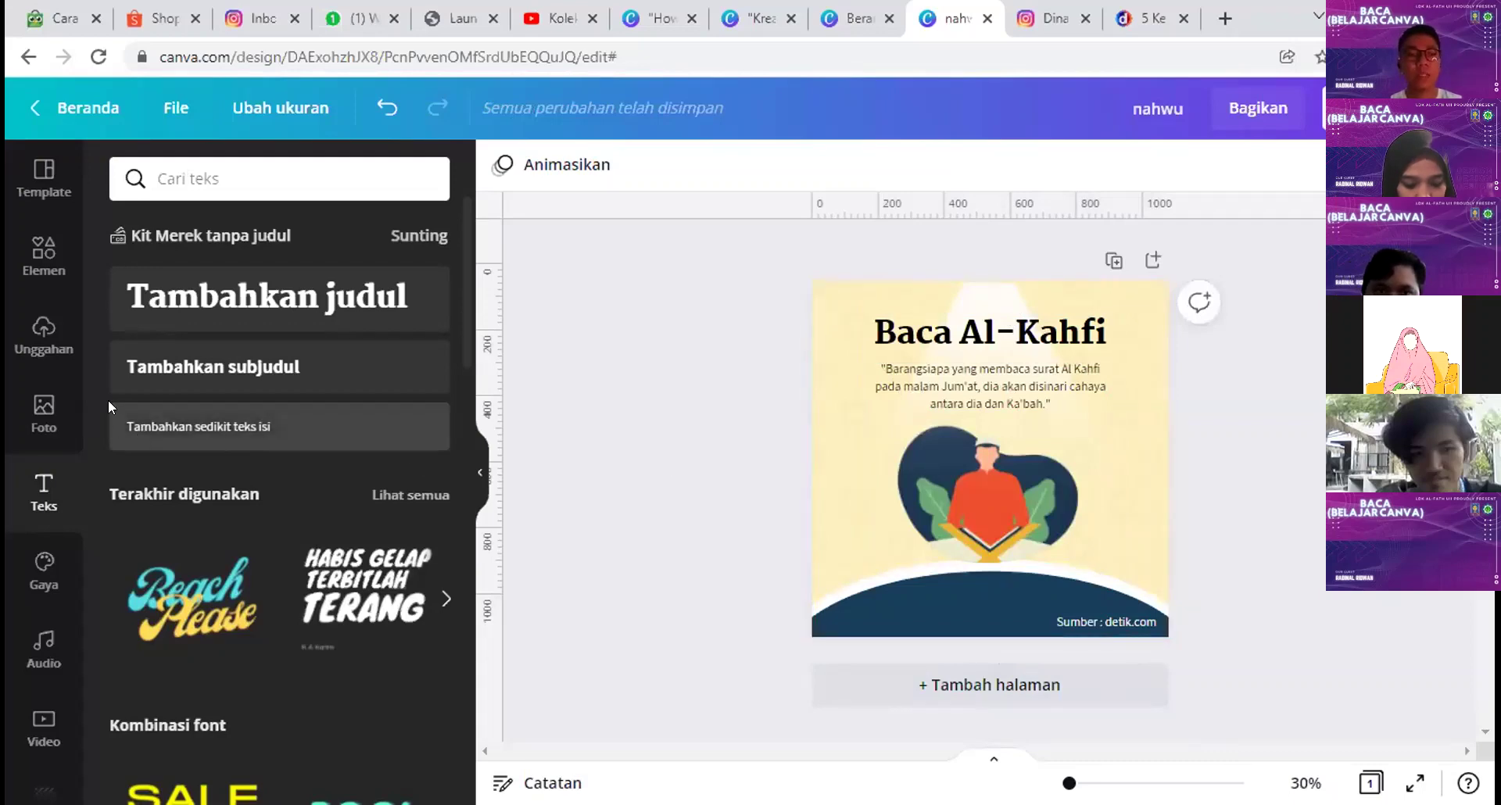
Step: Add the gold diamond-knot graphic from 'pattern islami' to the top-left corner, with a copy top-right
click(44, 252)
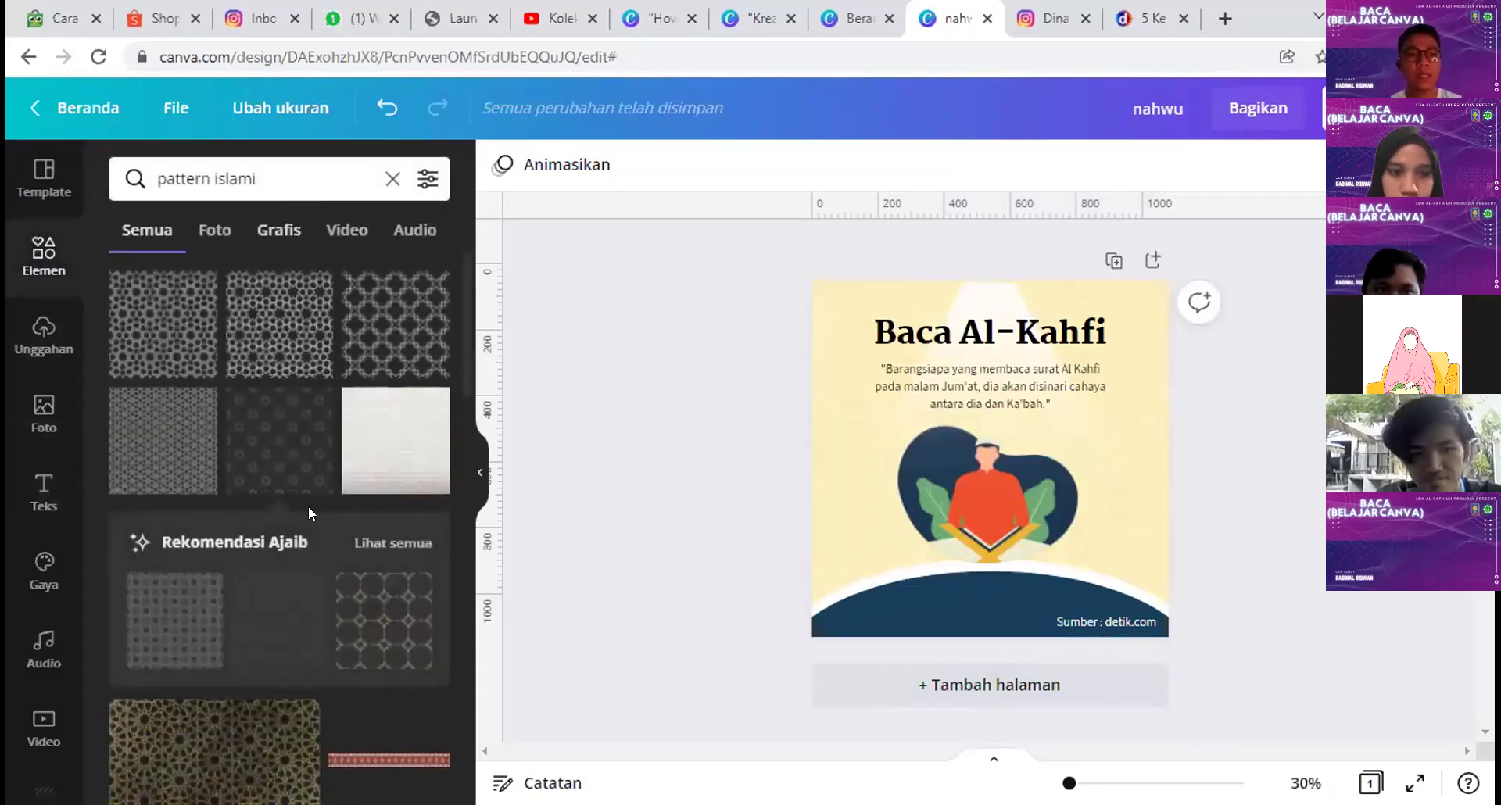
scroll(308, 505, down, 10)
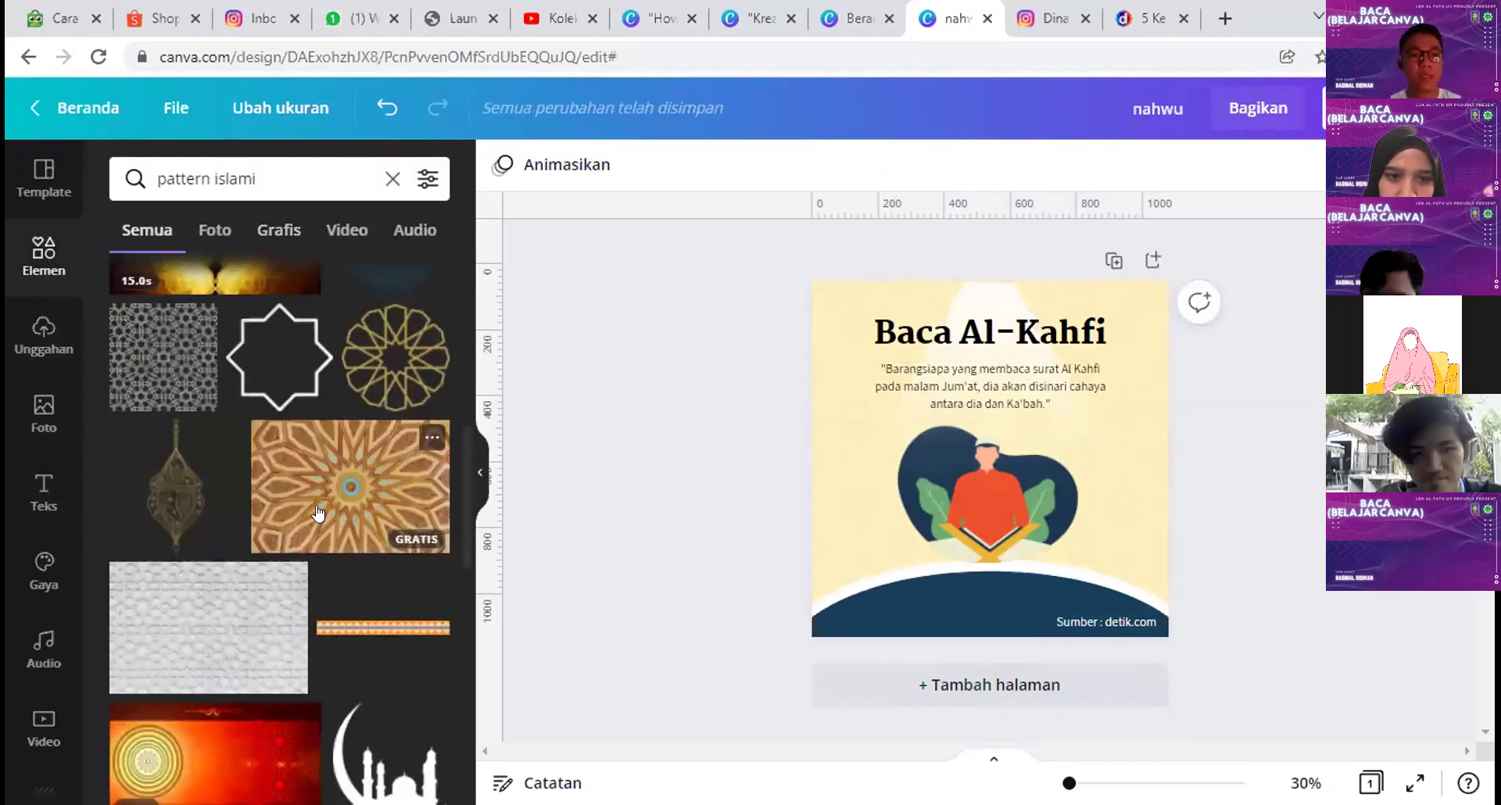
click(274, 231)
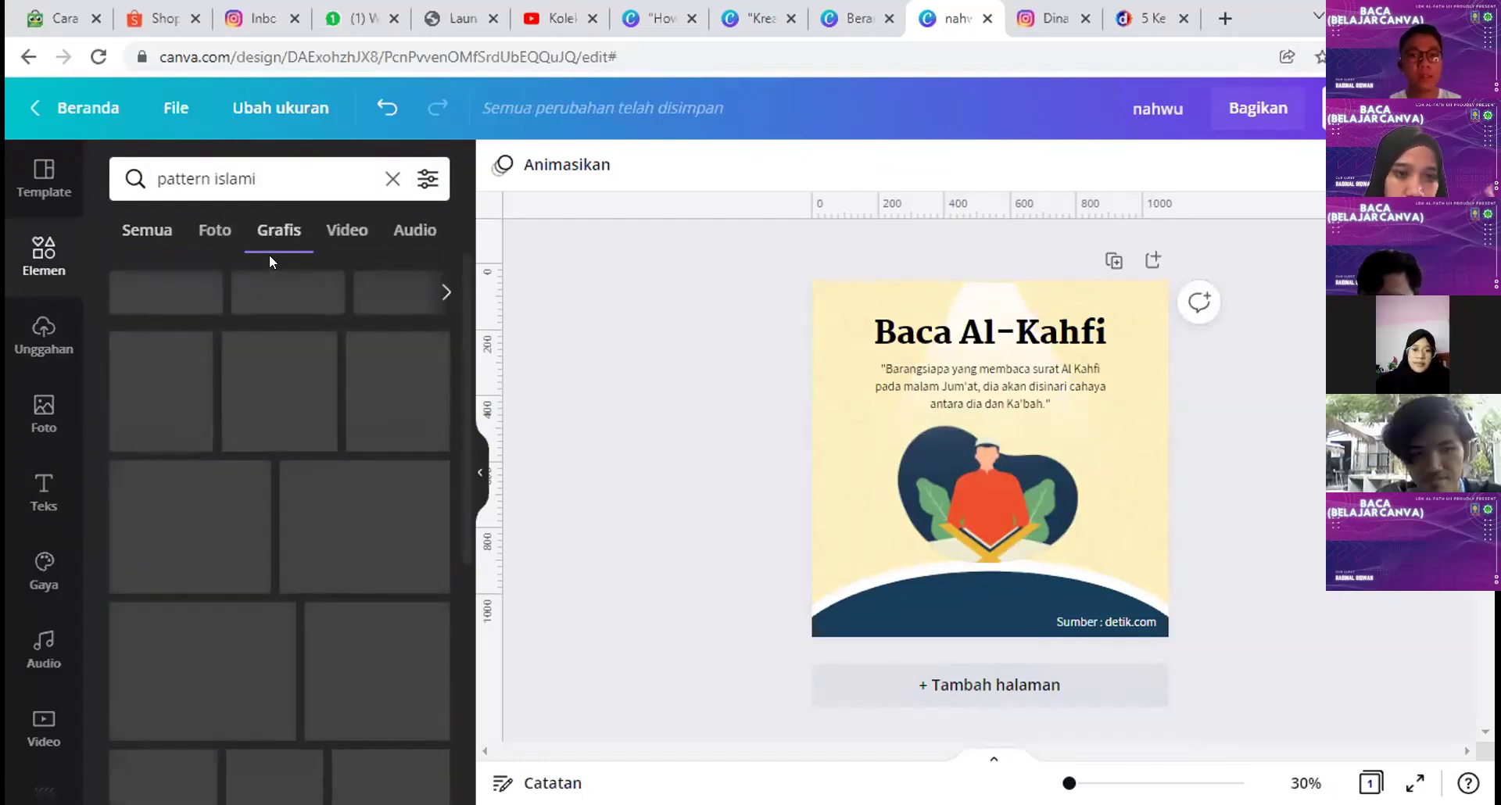
scroll(363, 481, down, 1)
scroll(364, 486, down, 5)
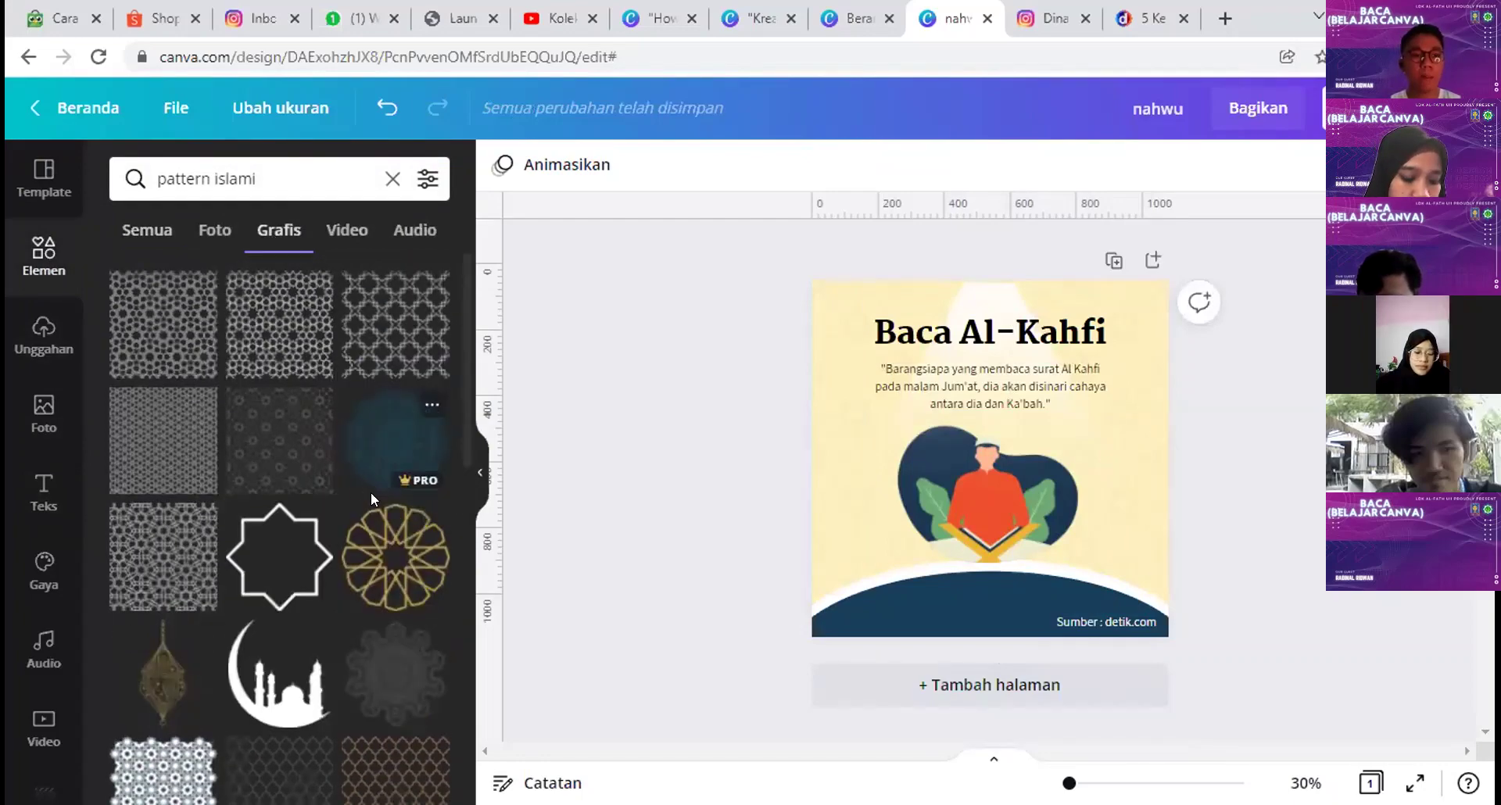
scroll(372, 424, down, 10)
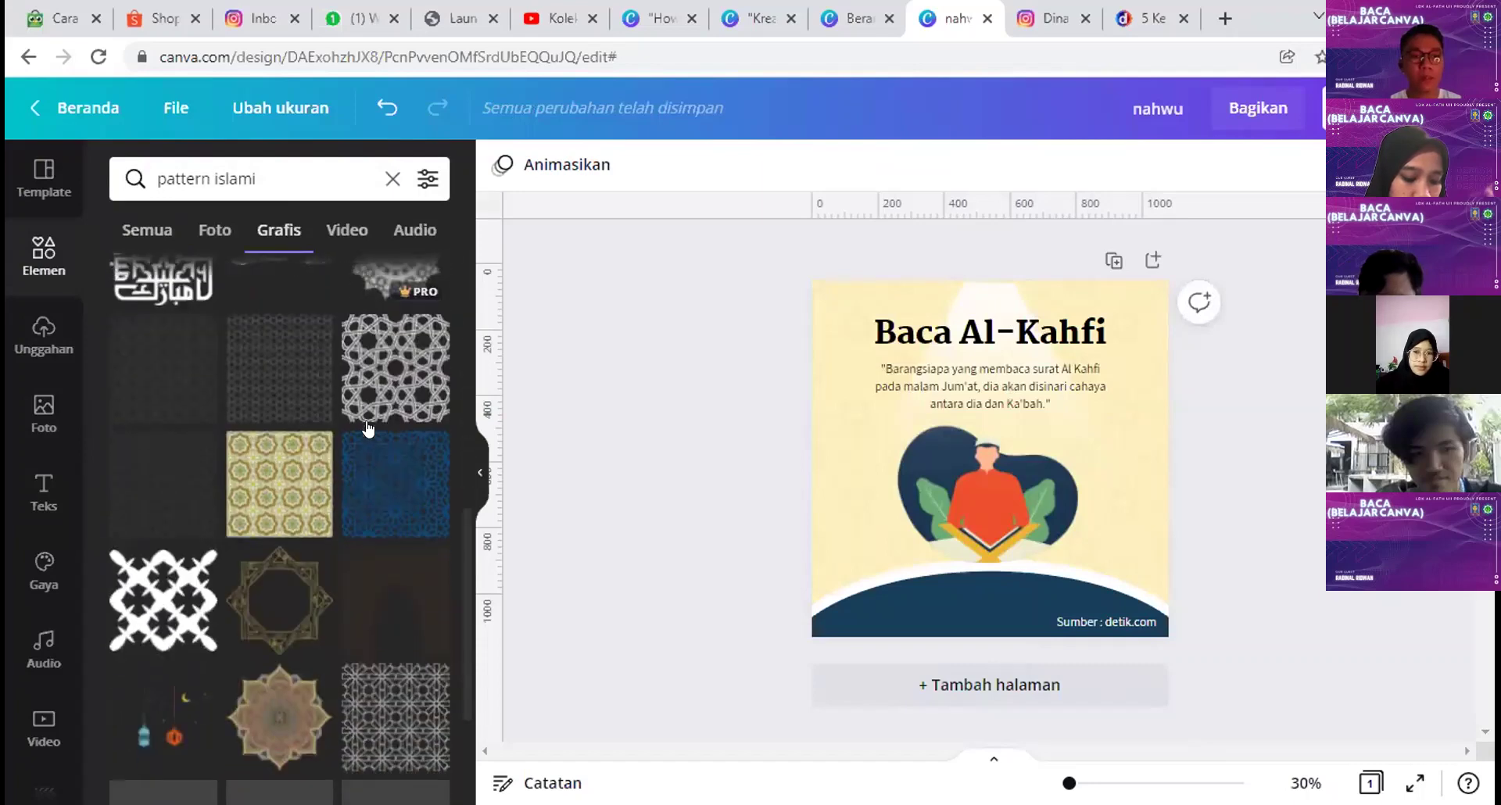
scroll(374, 500, down, 5)
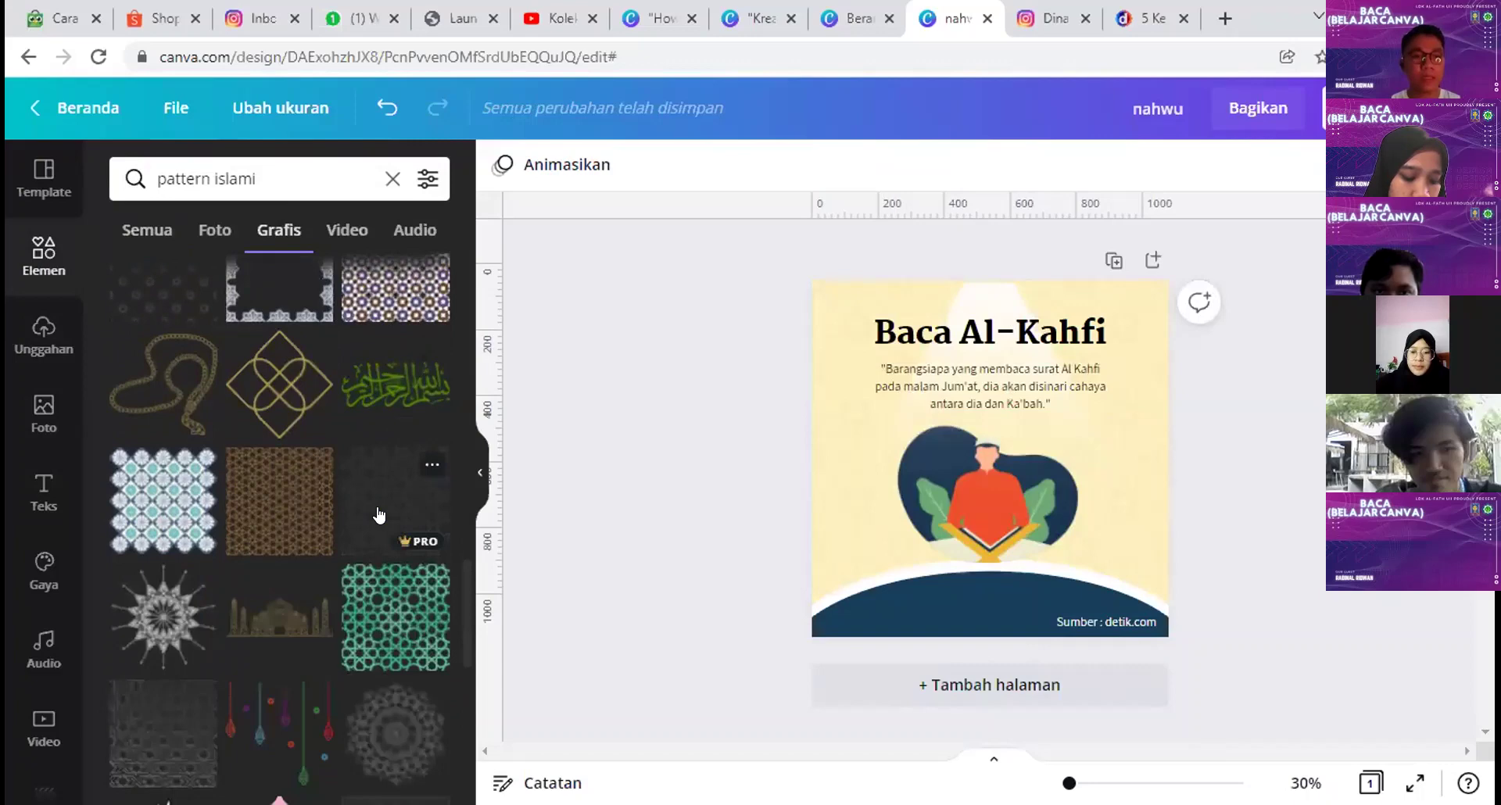
scroll(378, 514, up, 3)
click(270, 599)
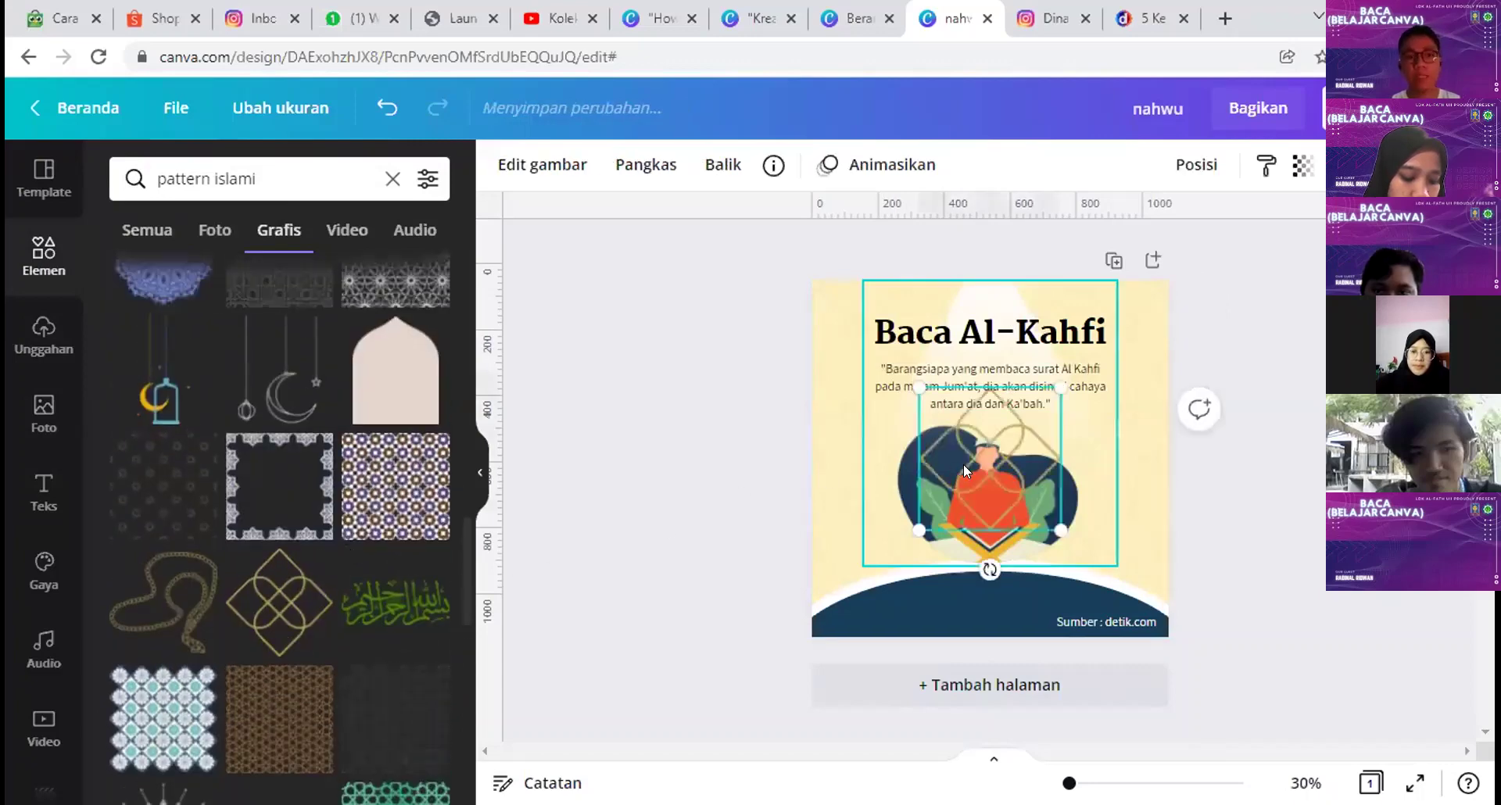
drag(834, 365, 833, 319)
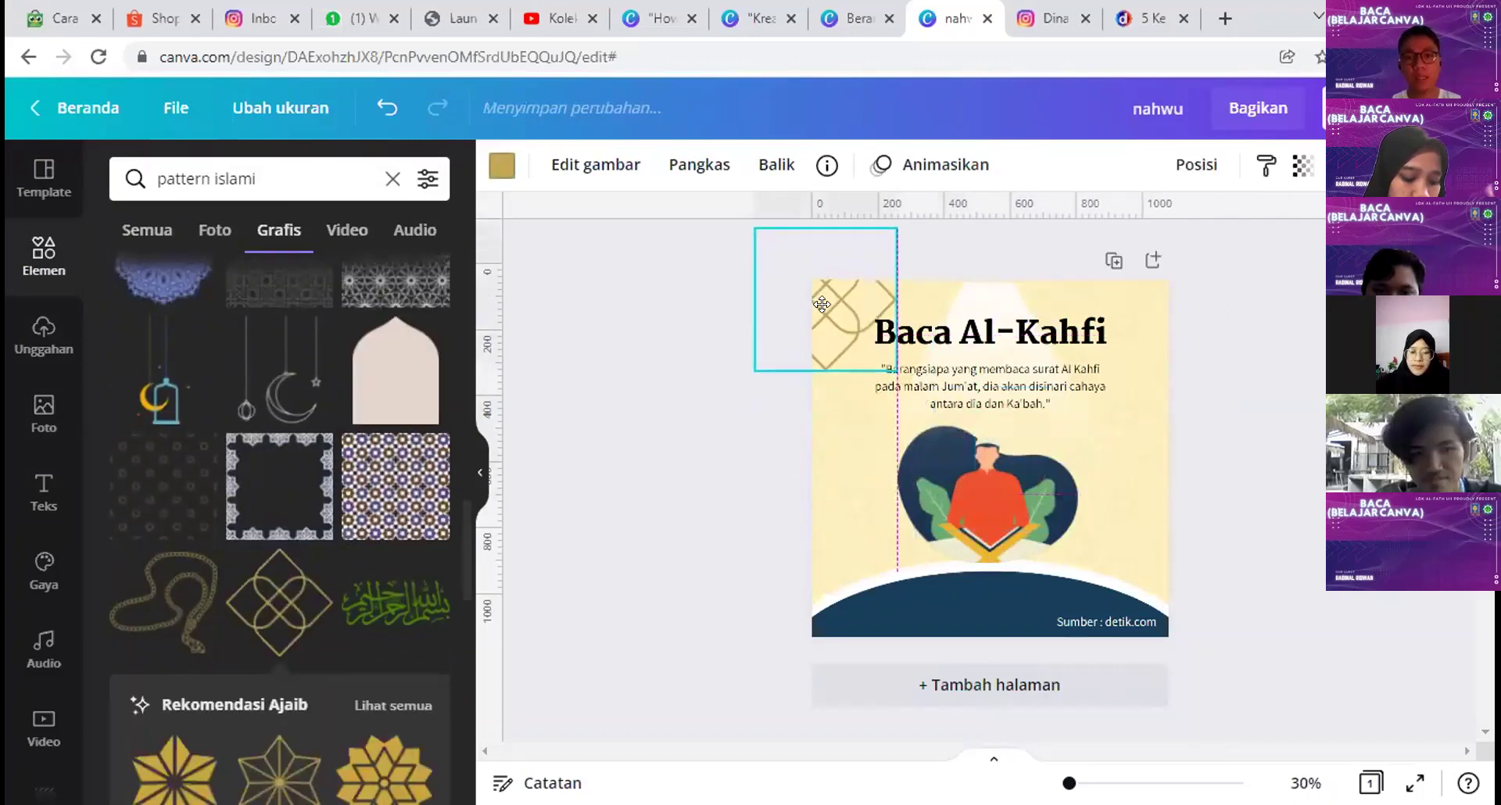
drag(964, 322, 1156, 312)
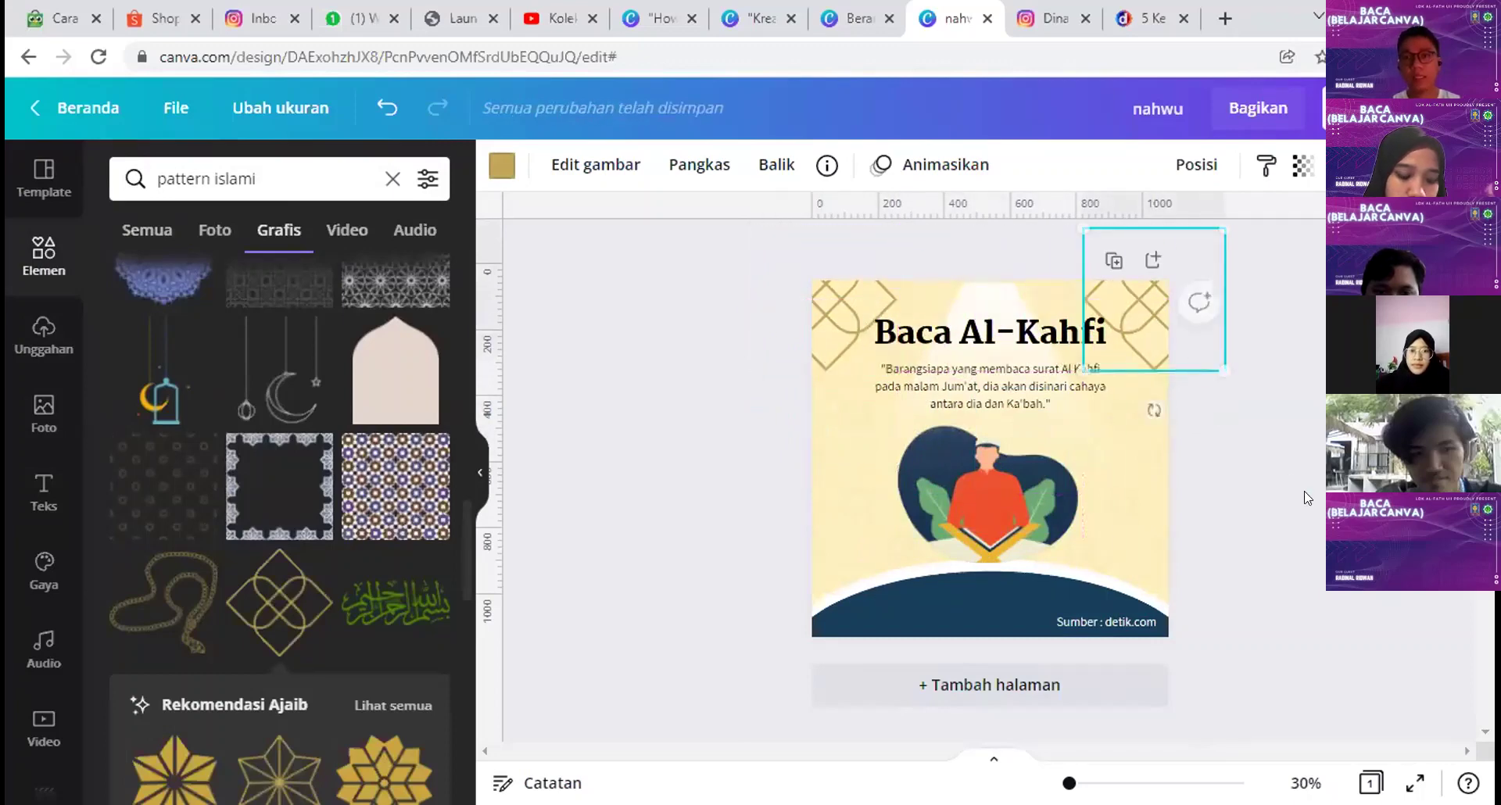
Step: Lower both gold knot ornaments' transparency to 66
shift+click(782, 293)
click(1342, 165)
mouse_move(1251, 238)
mouse_down()
mouse_move(1180, 238)
mouse_move(1243, 251)
mouse_up()
click(1304, 435)
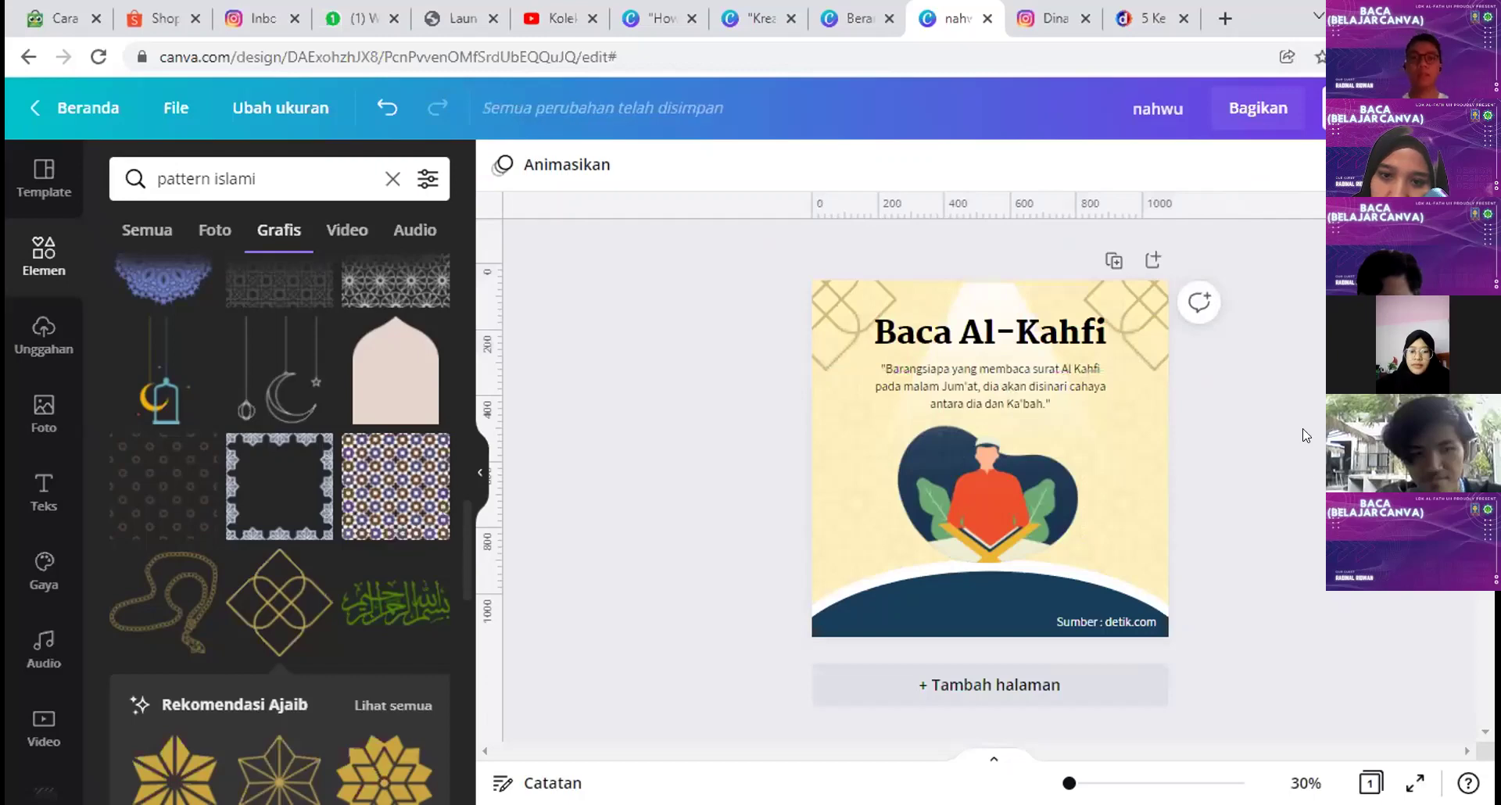
Step: Place the moon-and-lantern graphic on the page's right edge and a slightly raised copy on the left edge
click(143, 414)
drag(987, 480, 1150, 428)
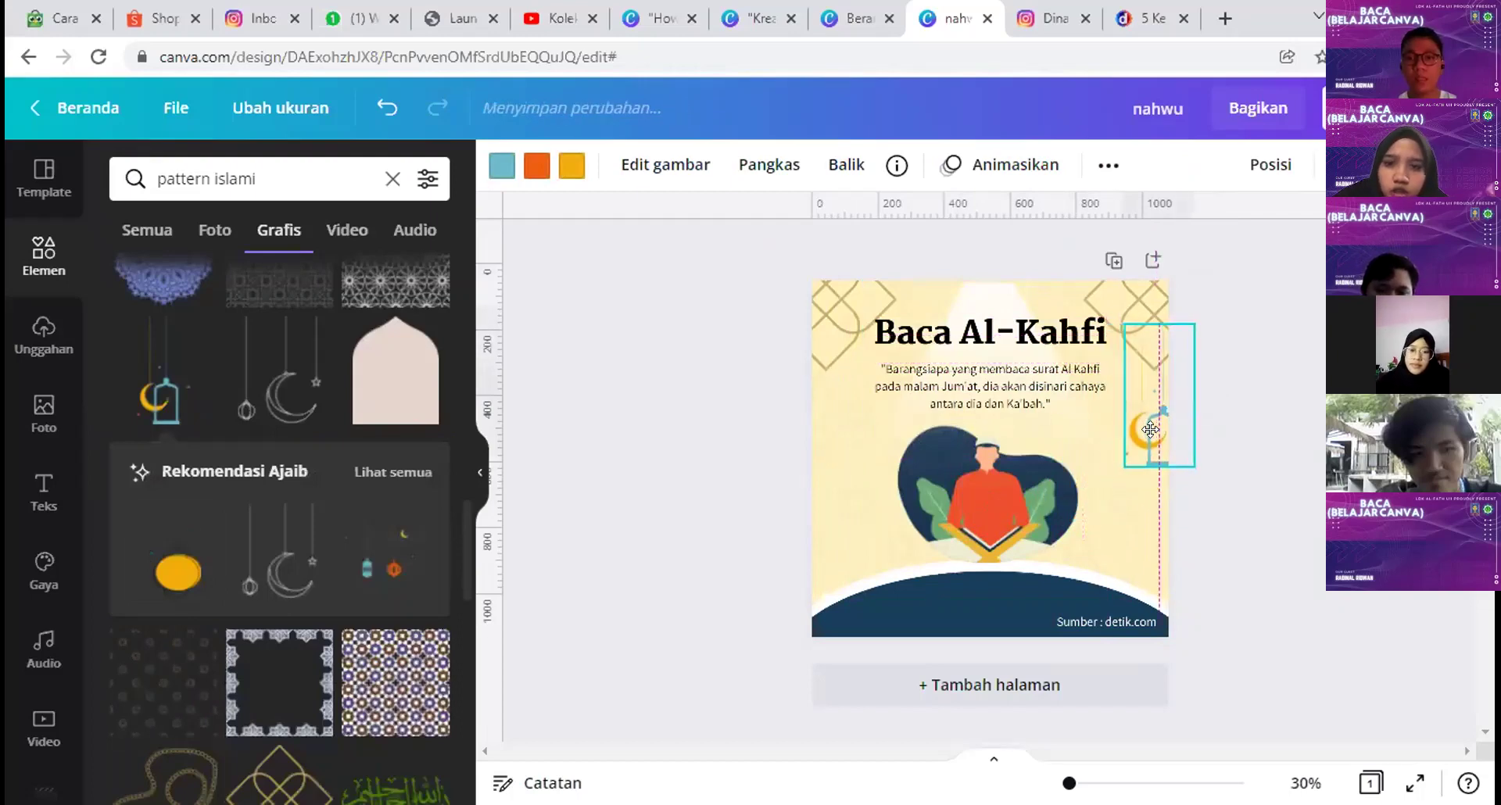
click(1286, 486)
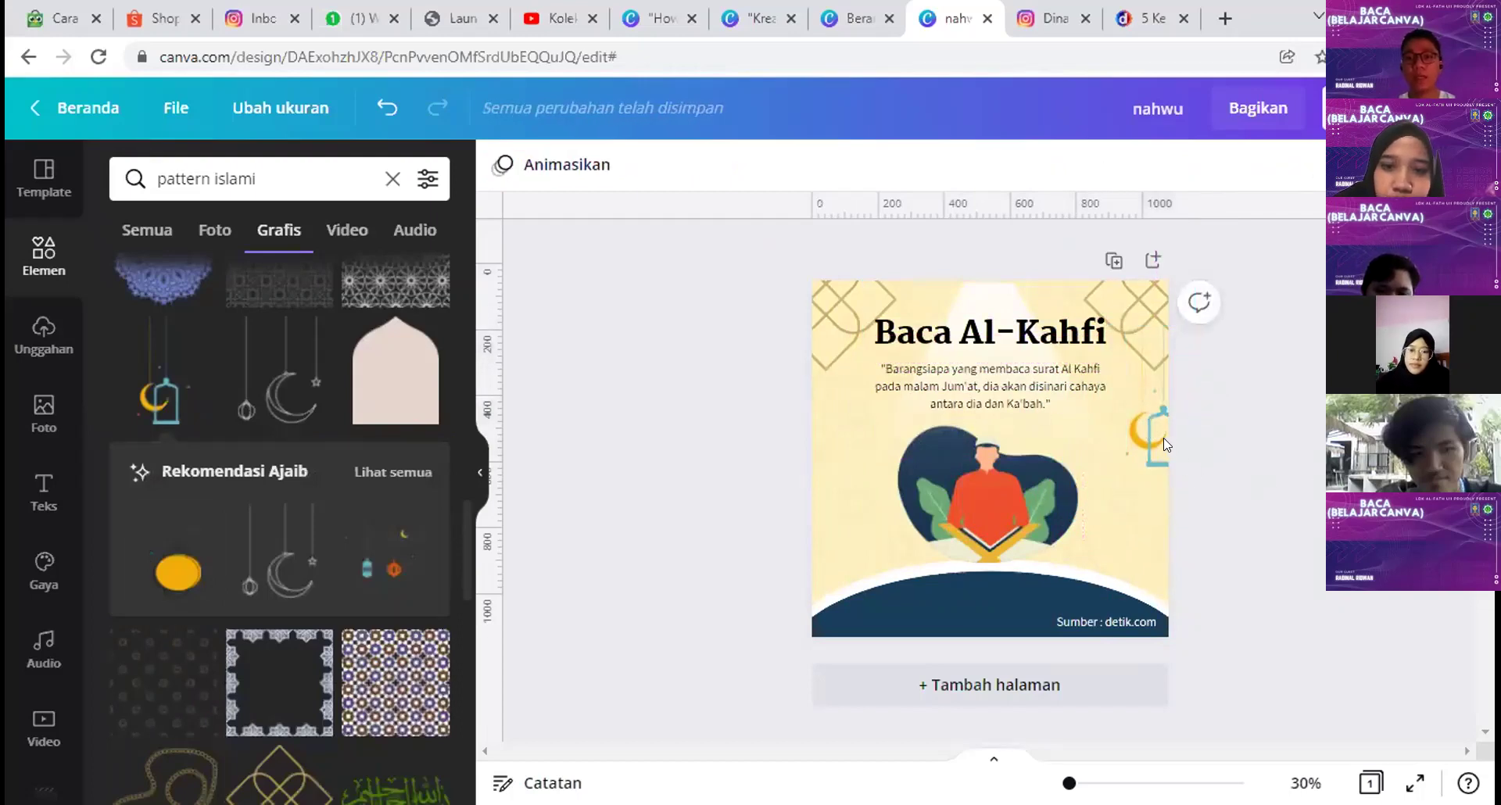
drag(1157, 429, 834, 402)
drag(834, 403, 831, 395)
click(1232, 480)
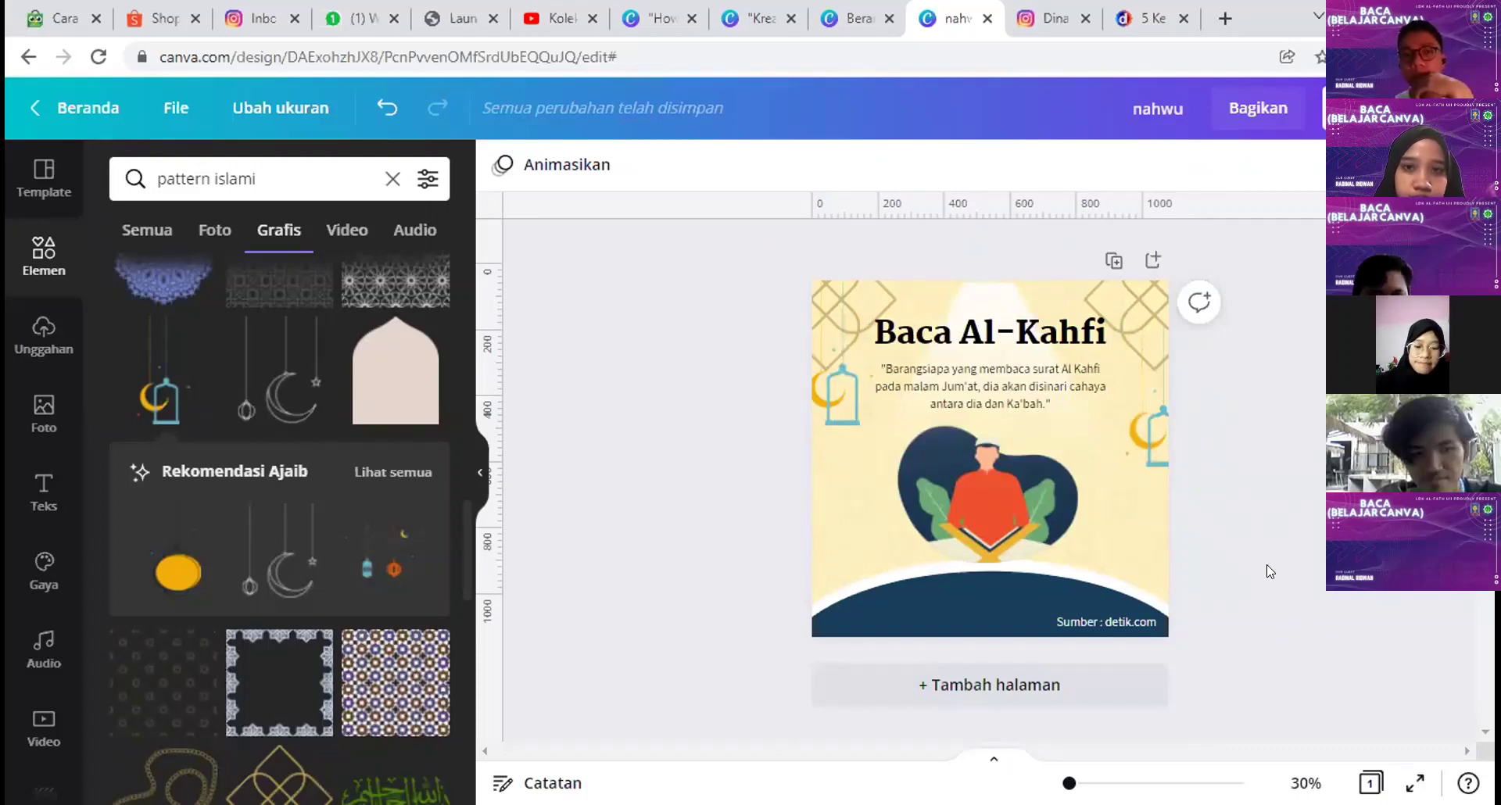
Step: Add a new page below and delete its cream background so it turns plain white
click(1153, 261)
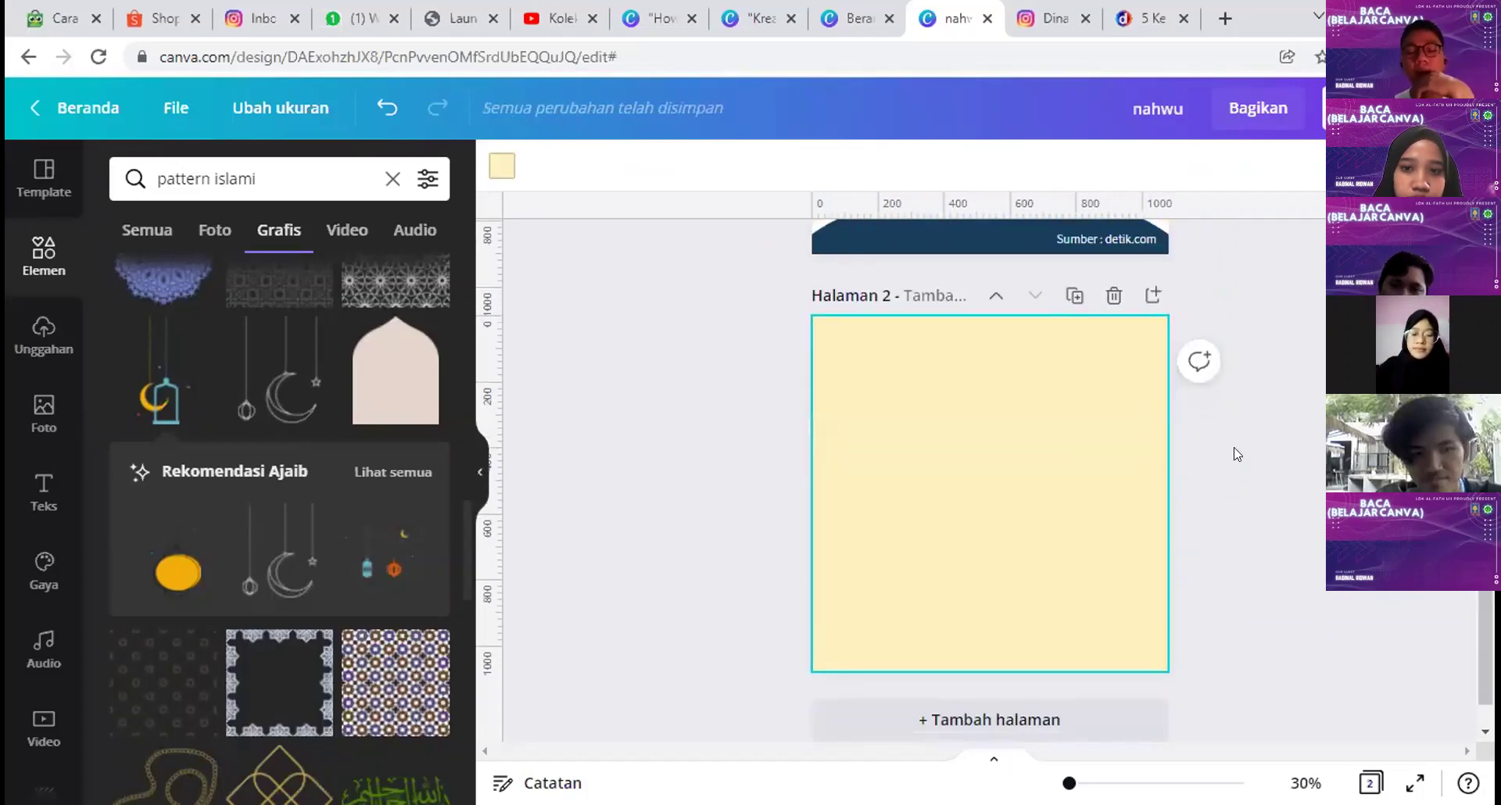
key(Delete)
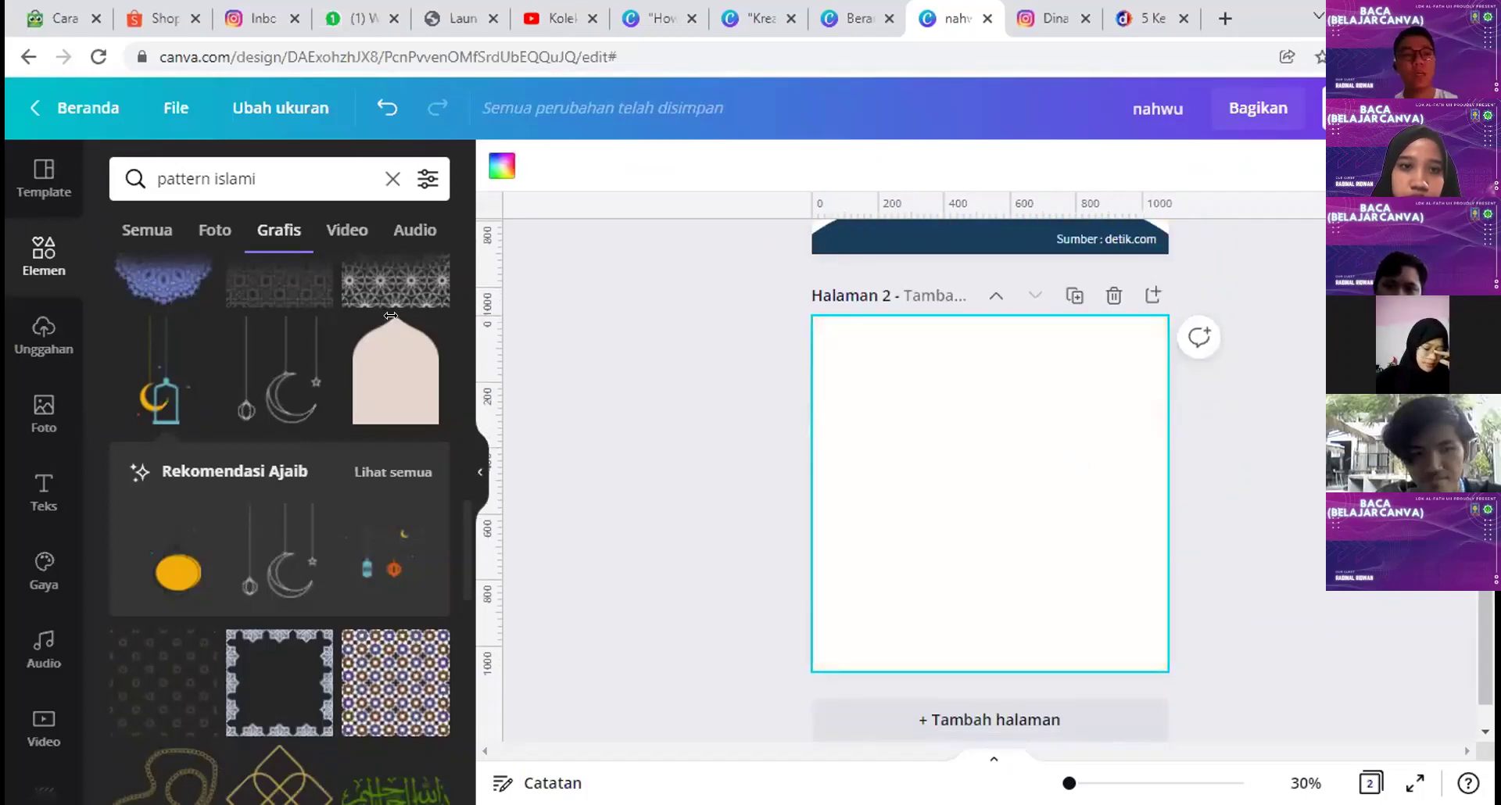
scroll(740, 365, up, 5)
drag(625, 252, 1321, 614)
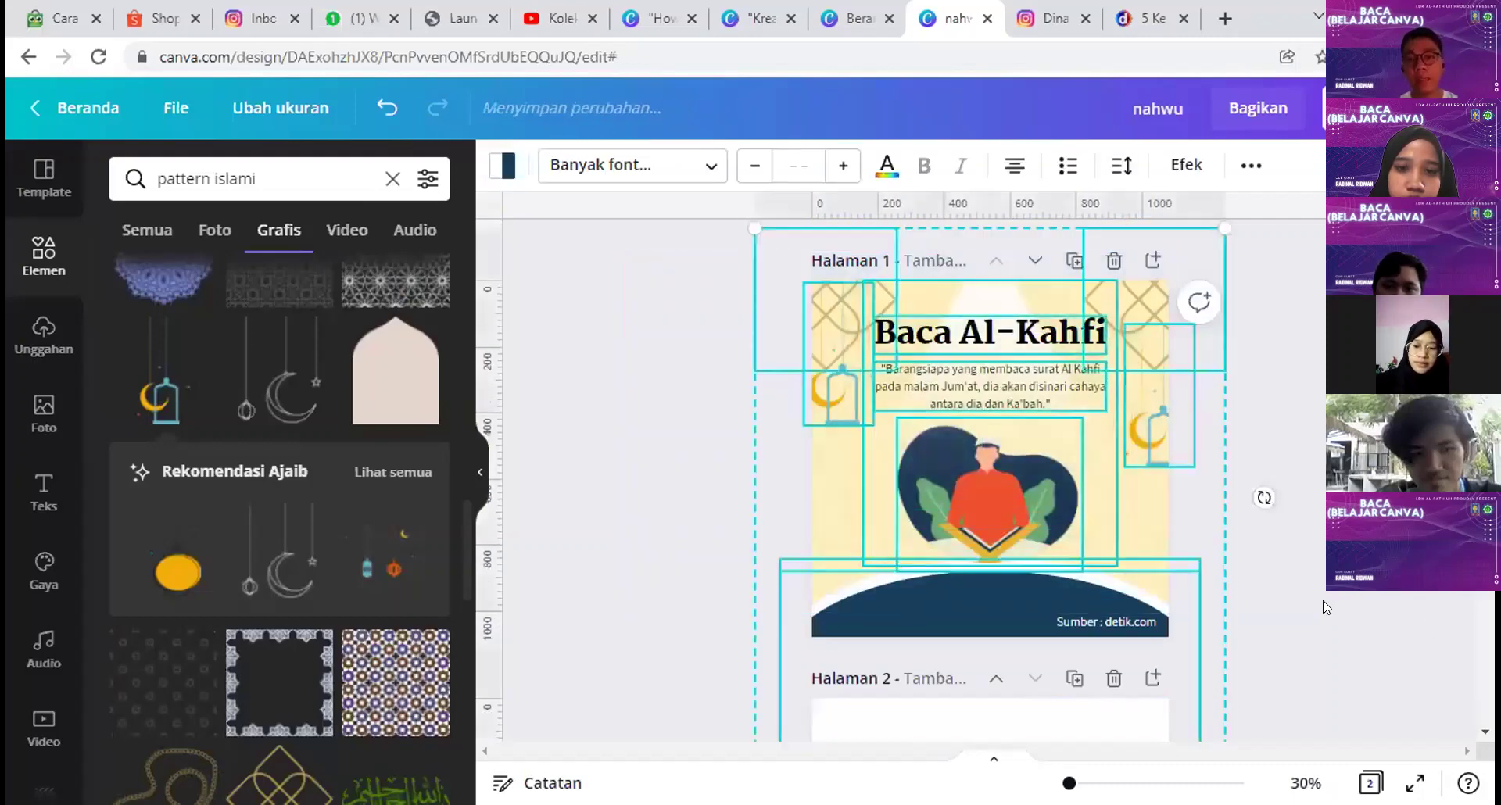
click(1327, 606)
scroll(1336, 626, down, 5)
click(982, 495)
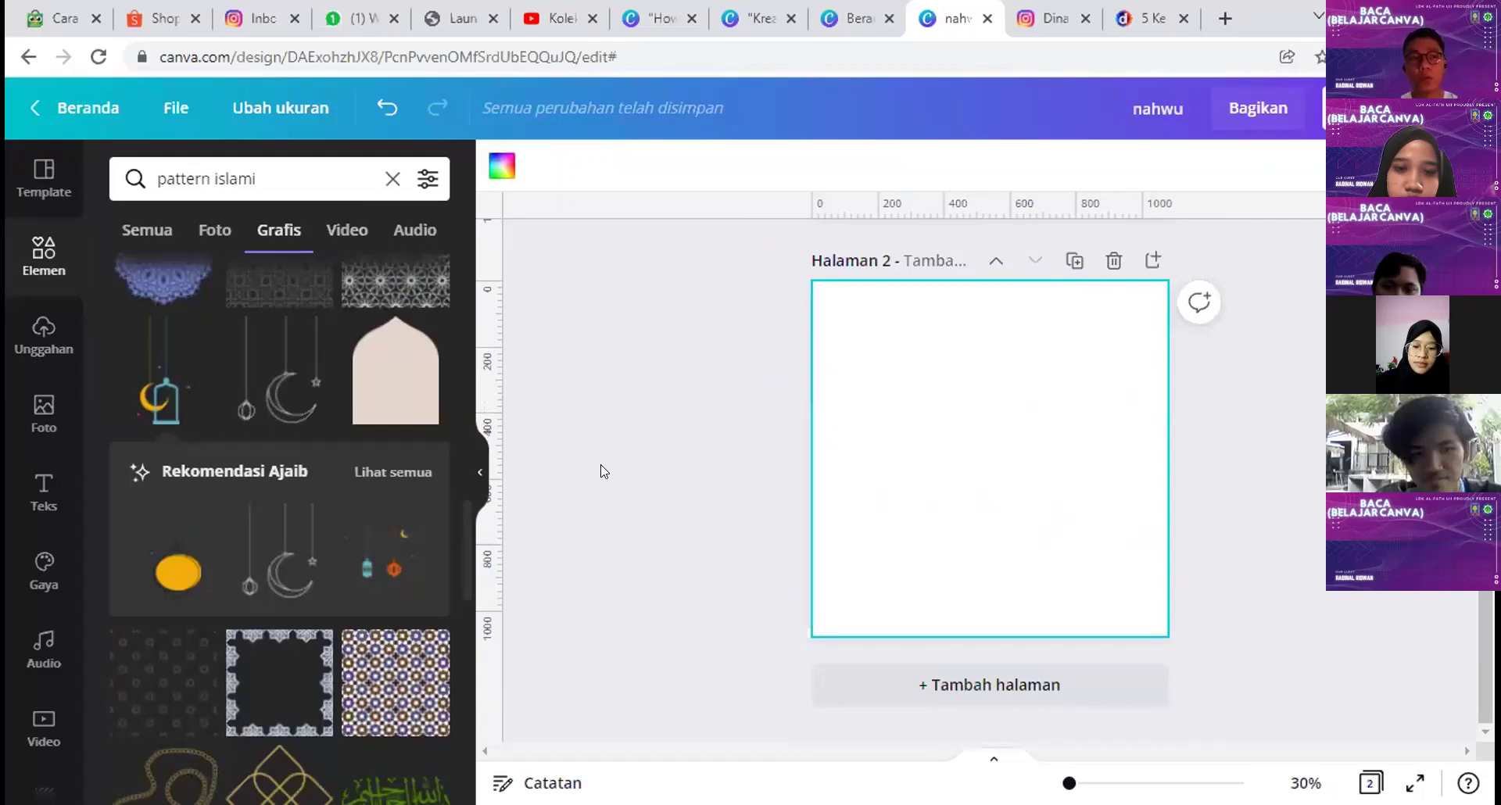
Step: Search the stock photo library for 'islami'
click(44, 408)
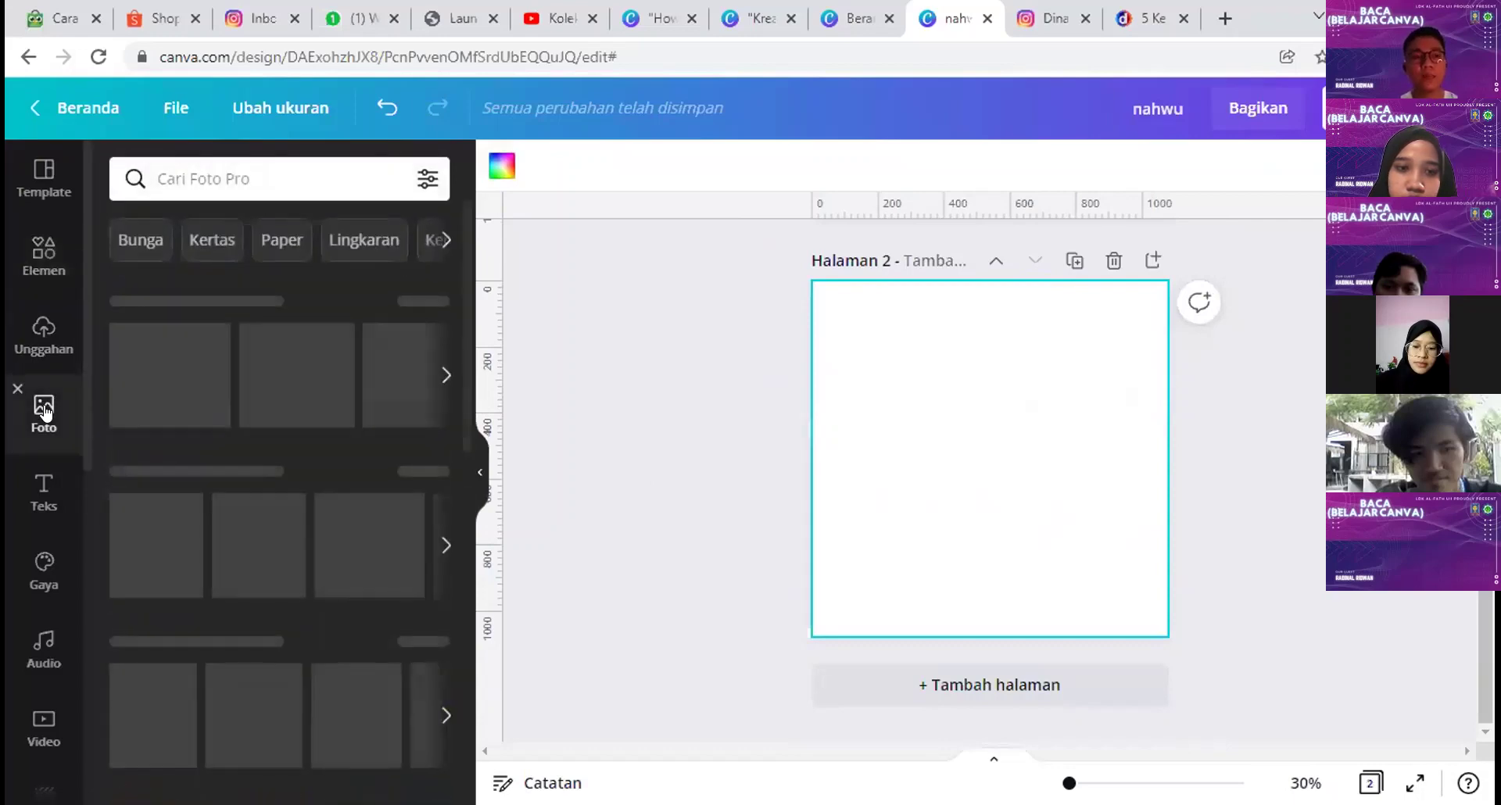
click(240, 179)
text(islami)
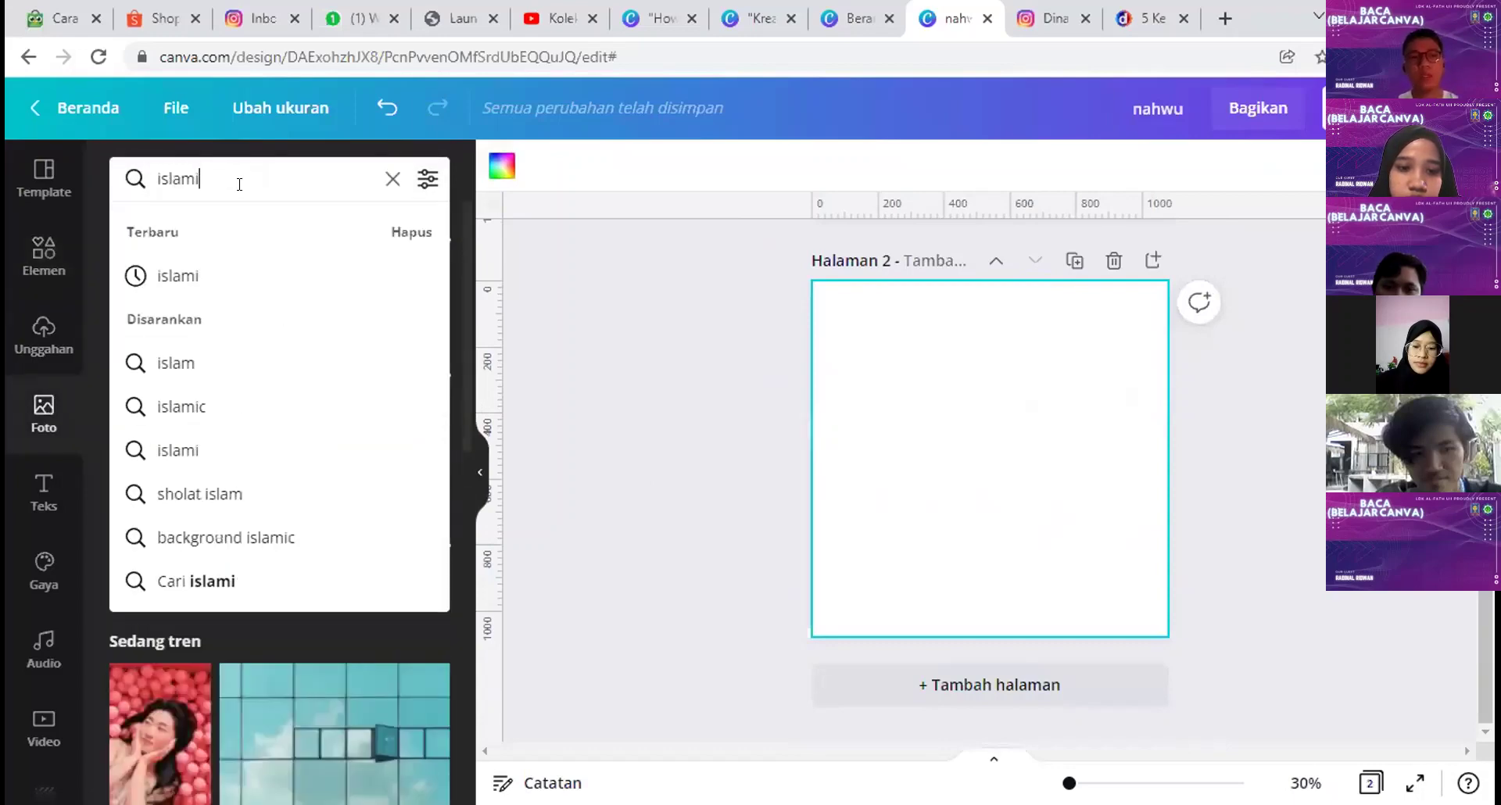
key(Return)
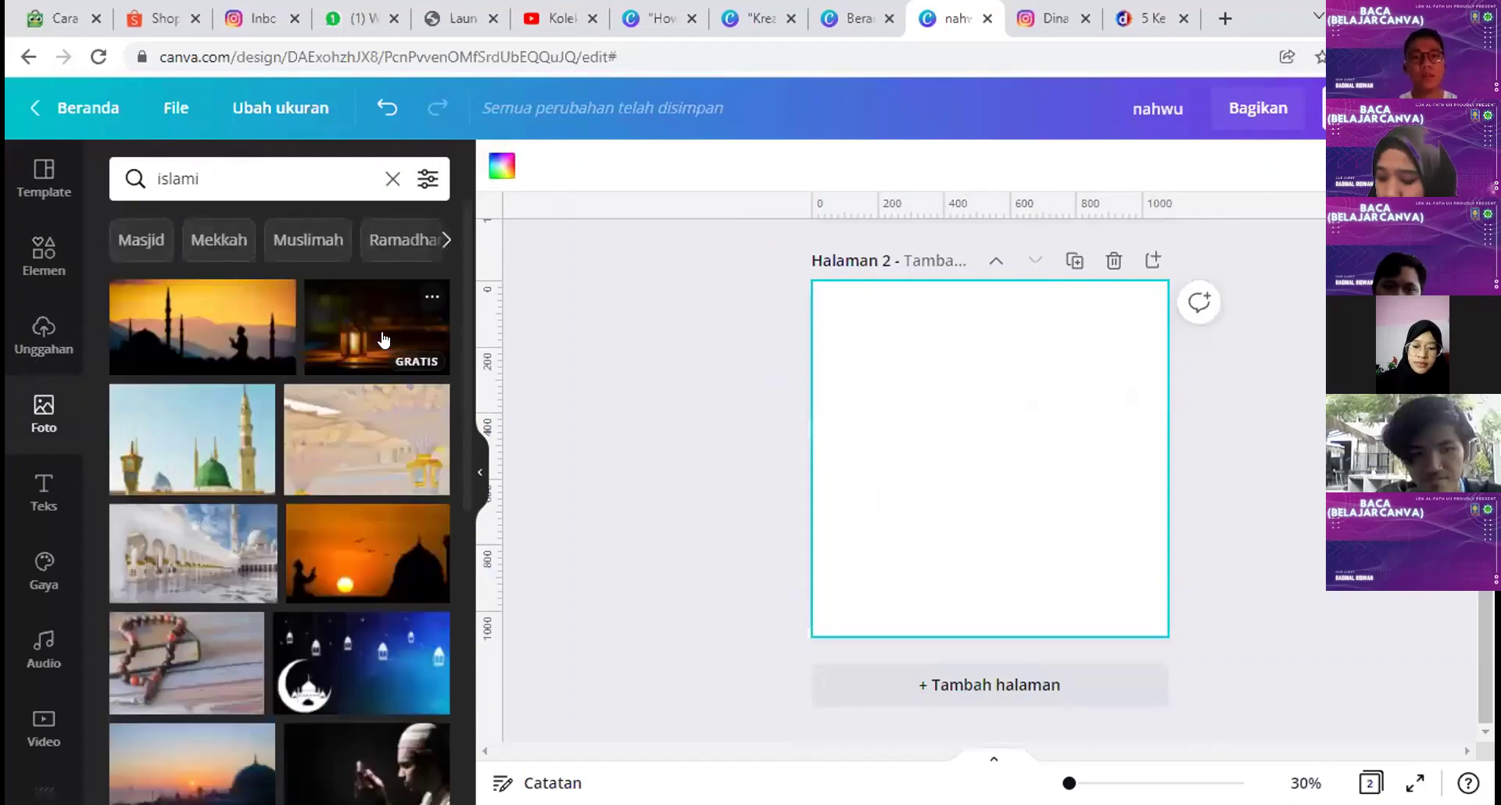
scroll(349, 426, down, 5)
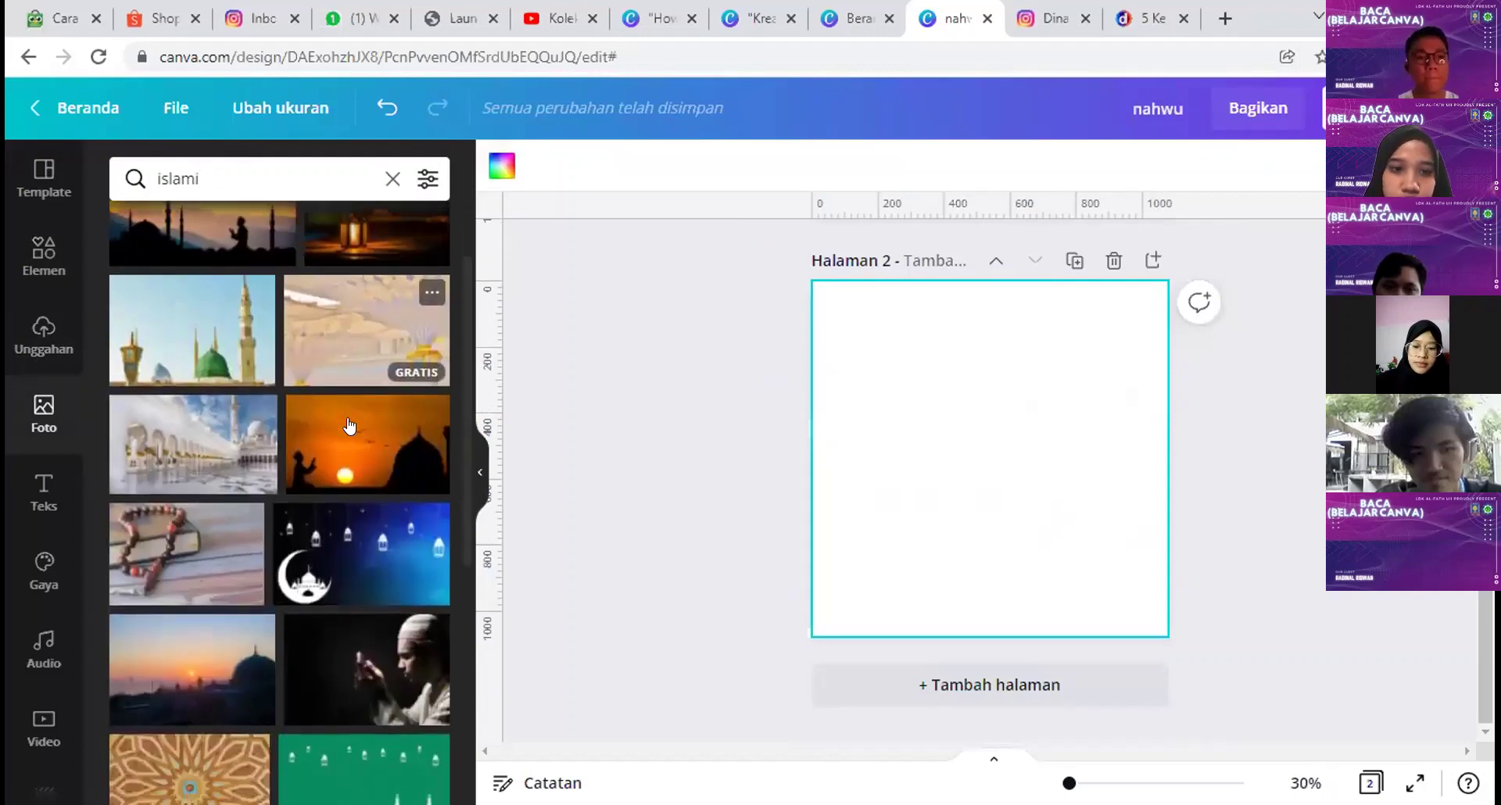
scroll(349, 426, down, 6)
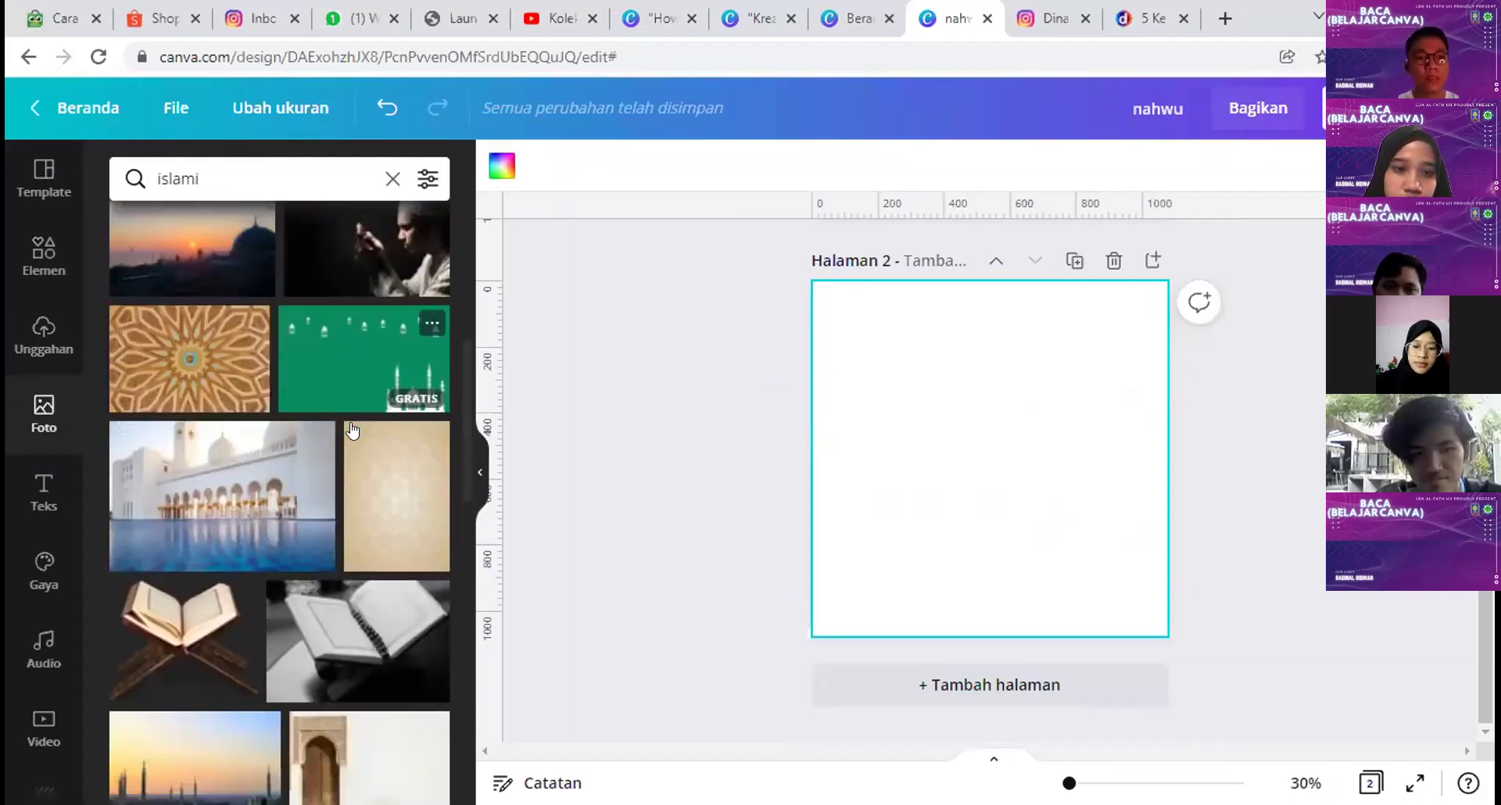
scroll(357, 426, up, 10)
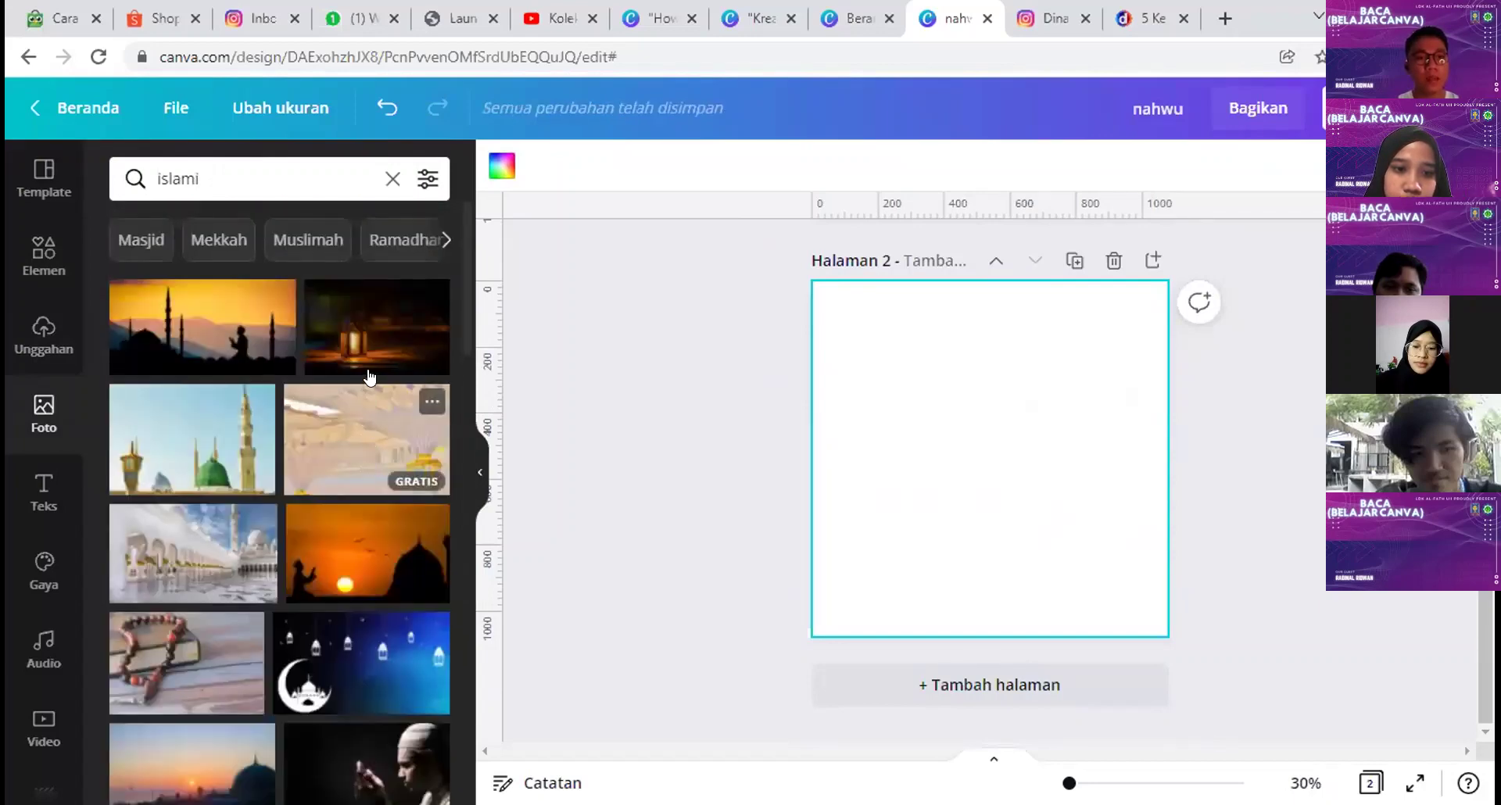
Step: Add the glowing lantern photo and stretch it to fill the whole second page
click(379, 342)
drag(955, 412, 923, 340)
drag(1096, 458, 1168, 502)
drag(990, 503, 1059, 637)
click(1032, 651)
click(1070, 483)
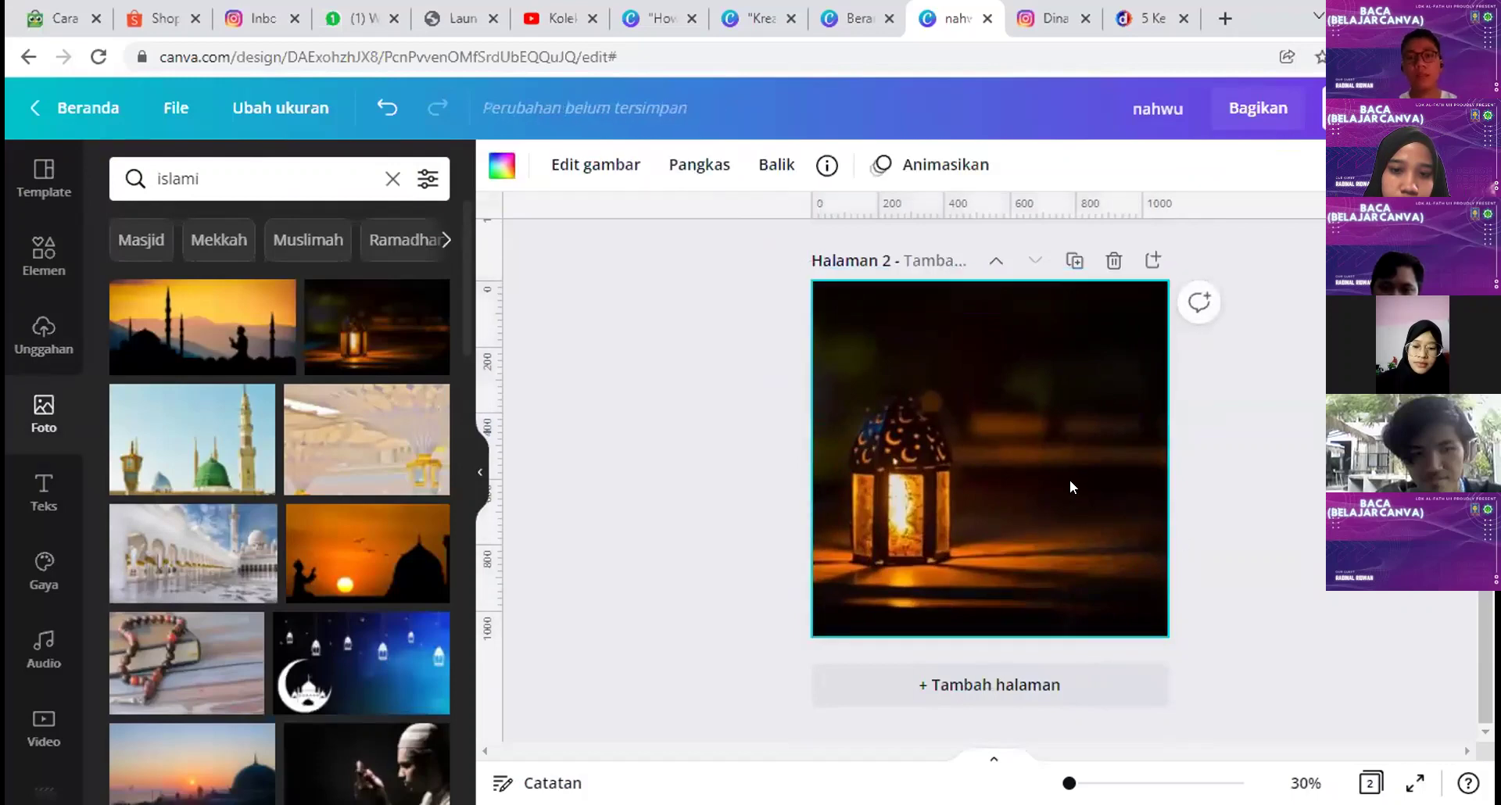
click(24, 270)
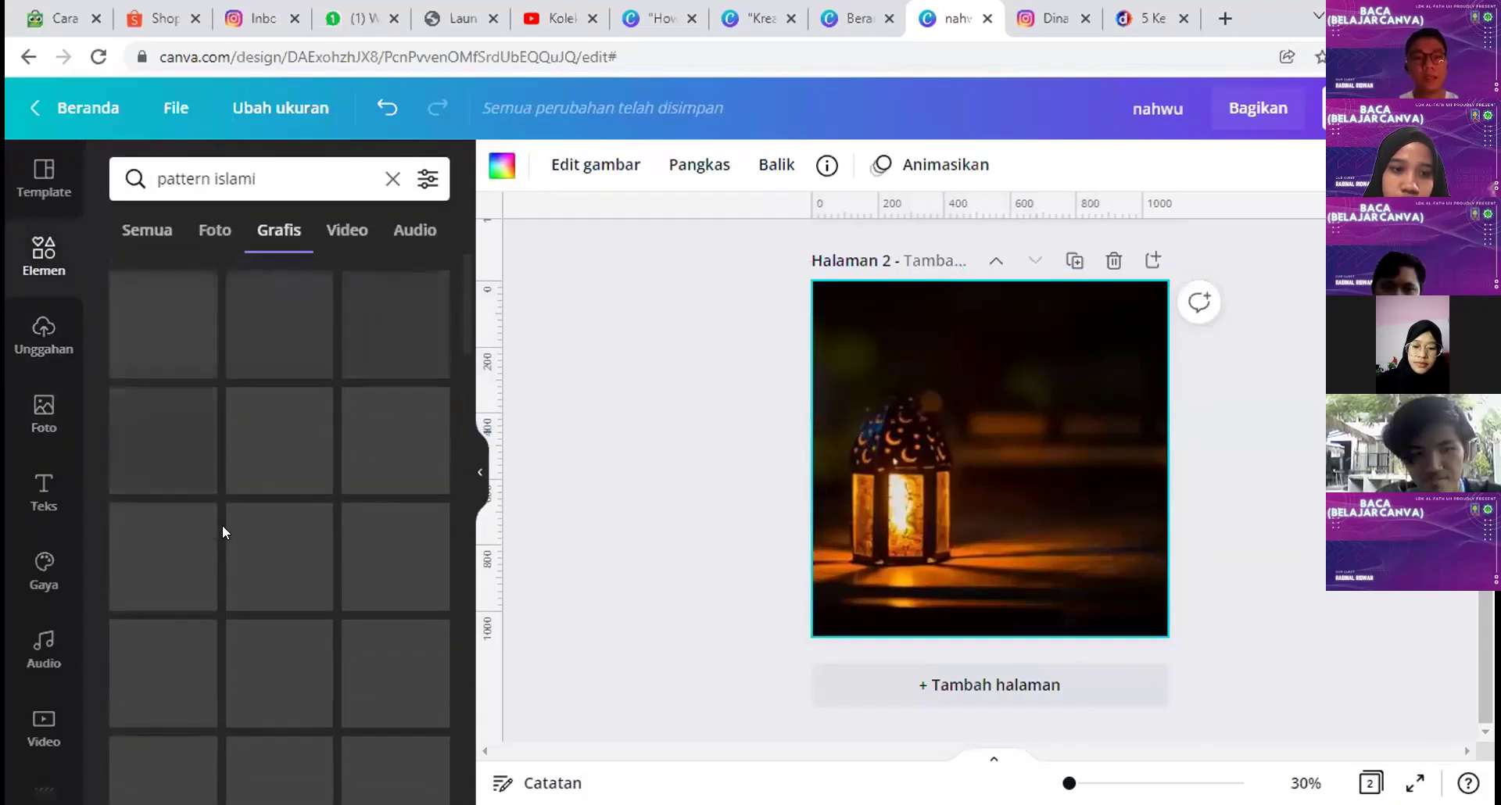
Step: Add a square shape and stretch it to cover all of page 2
click(152, 238)
click(392, 179)
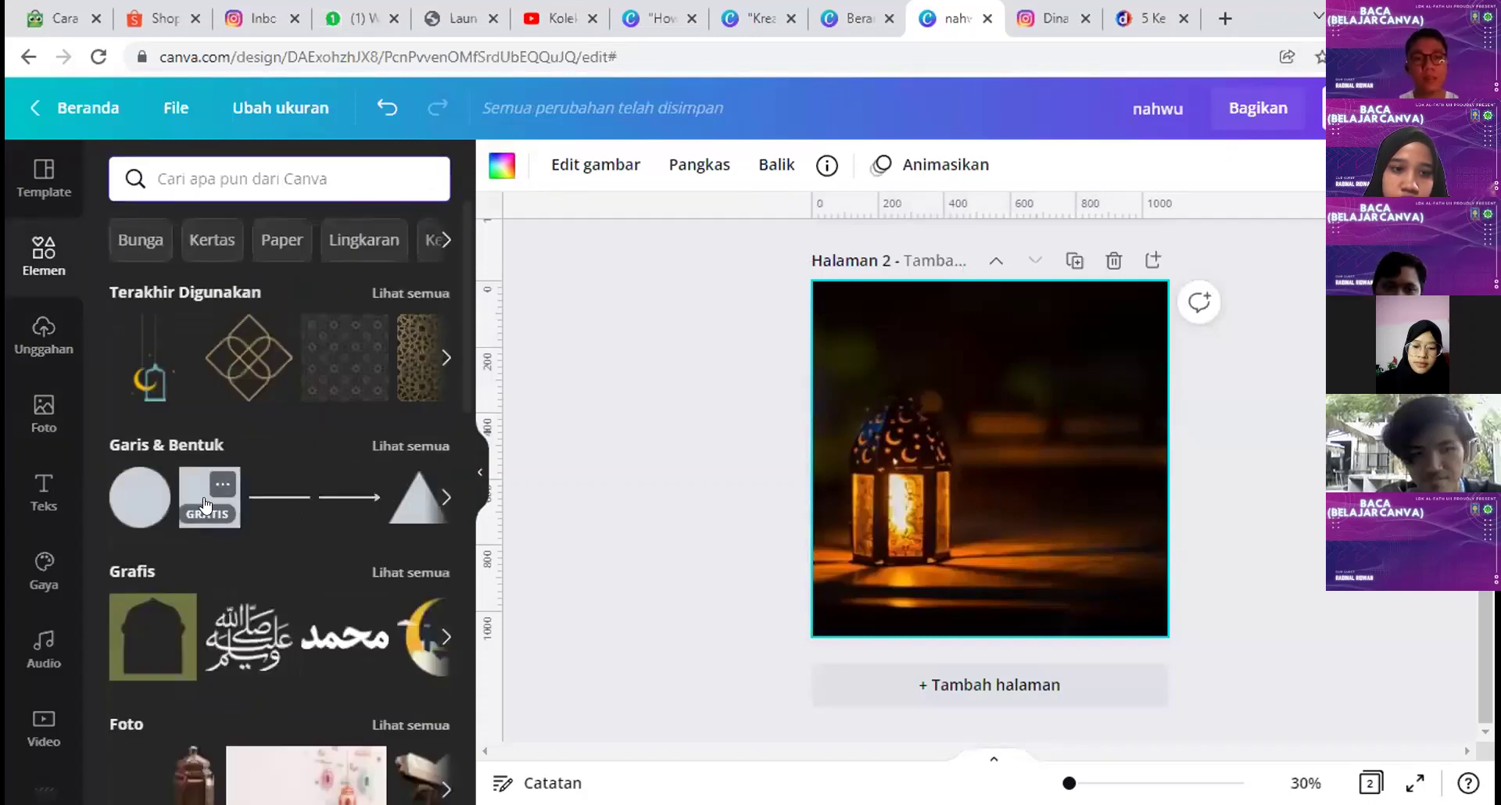
click(205, 507)
drag(926, 433, 832, 335)
drag(988, 459, 1189, 658)
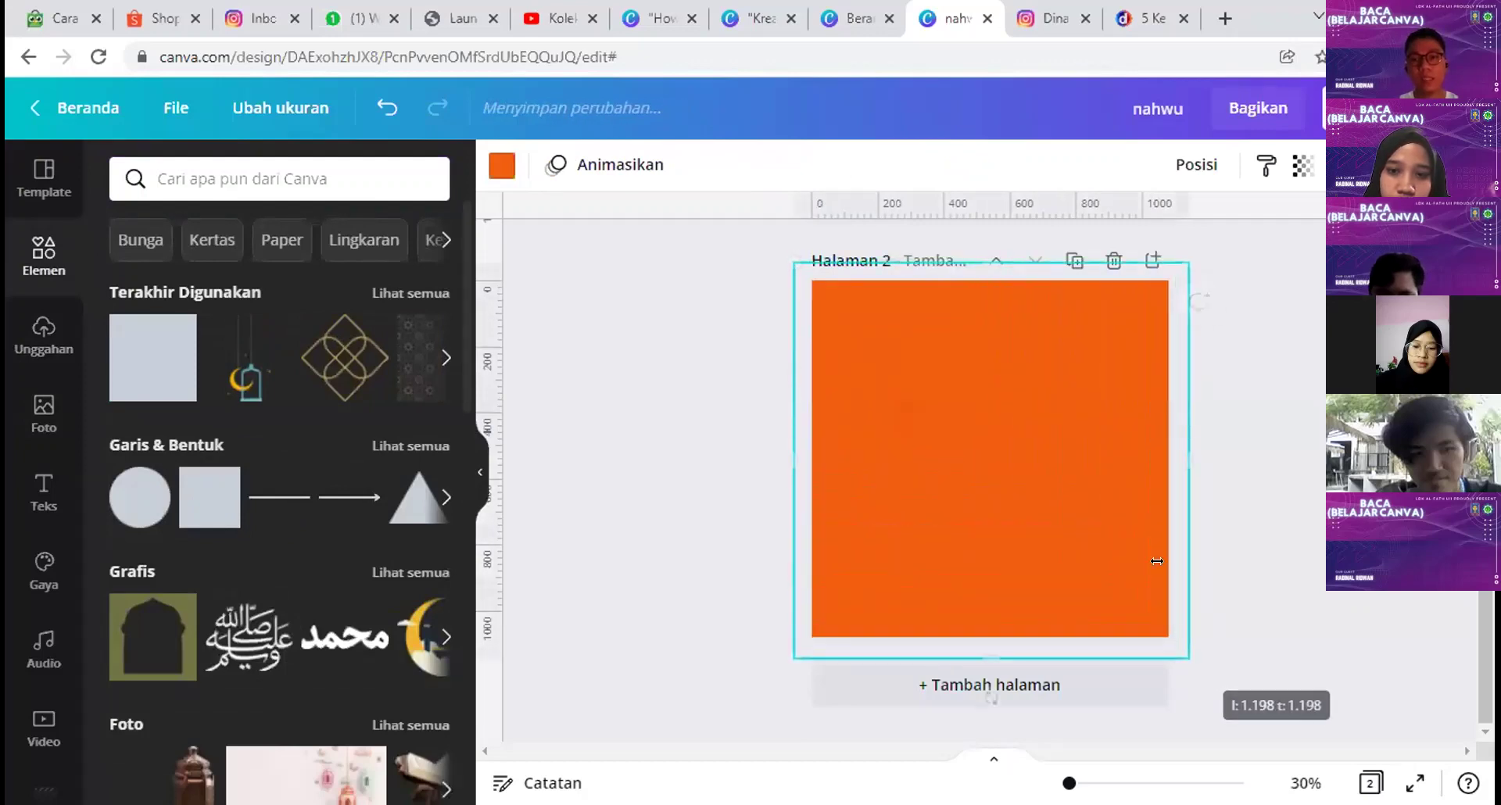
Step: Colour the covering square black and lower its transparency to about 36
click(502, 165)
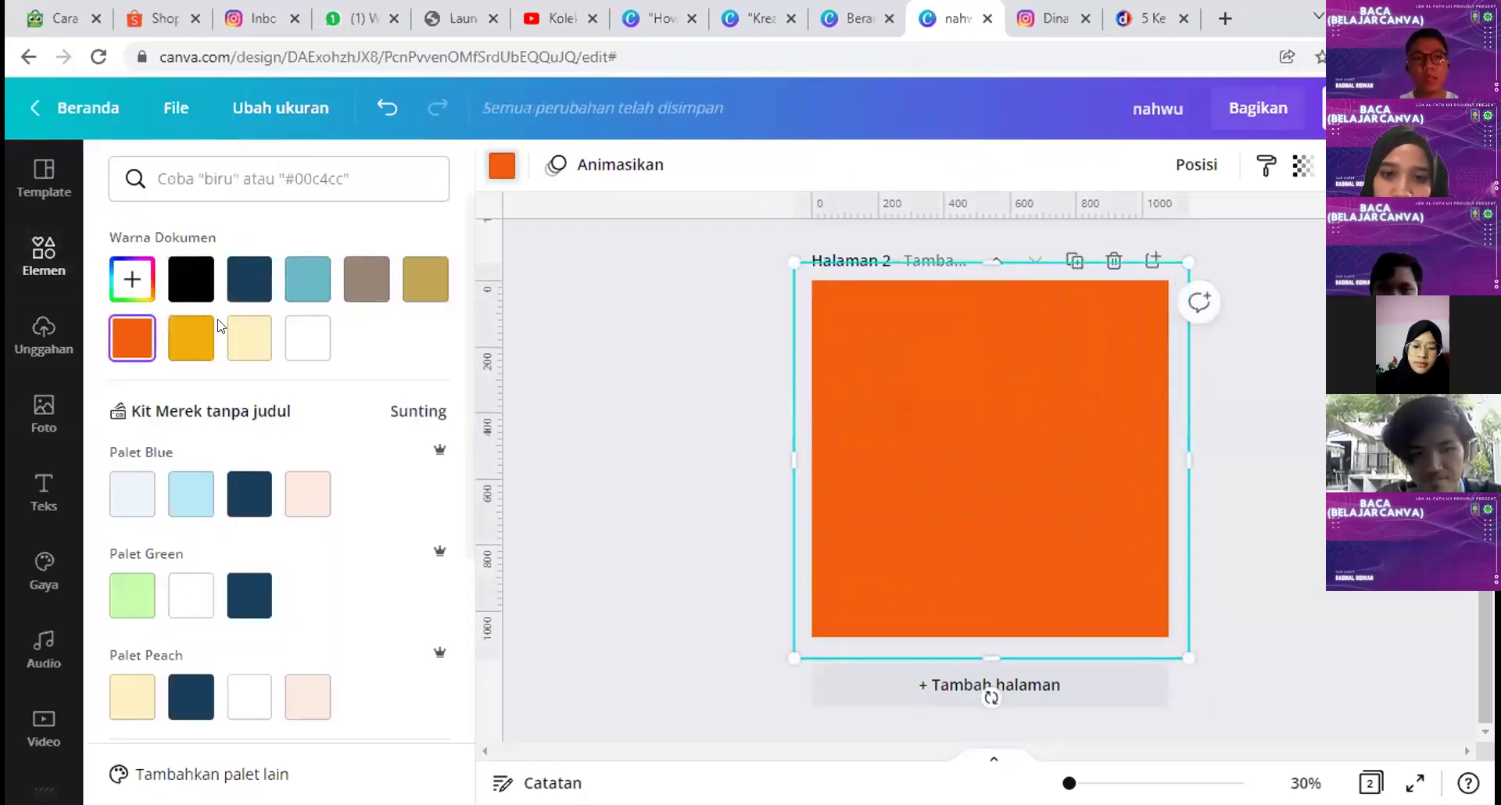
click(190, 279)
click(1301, 165)
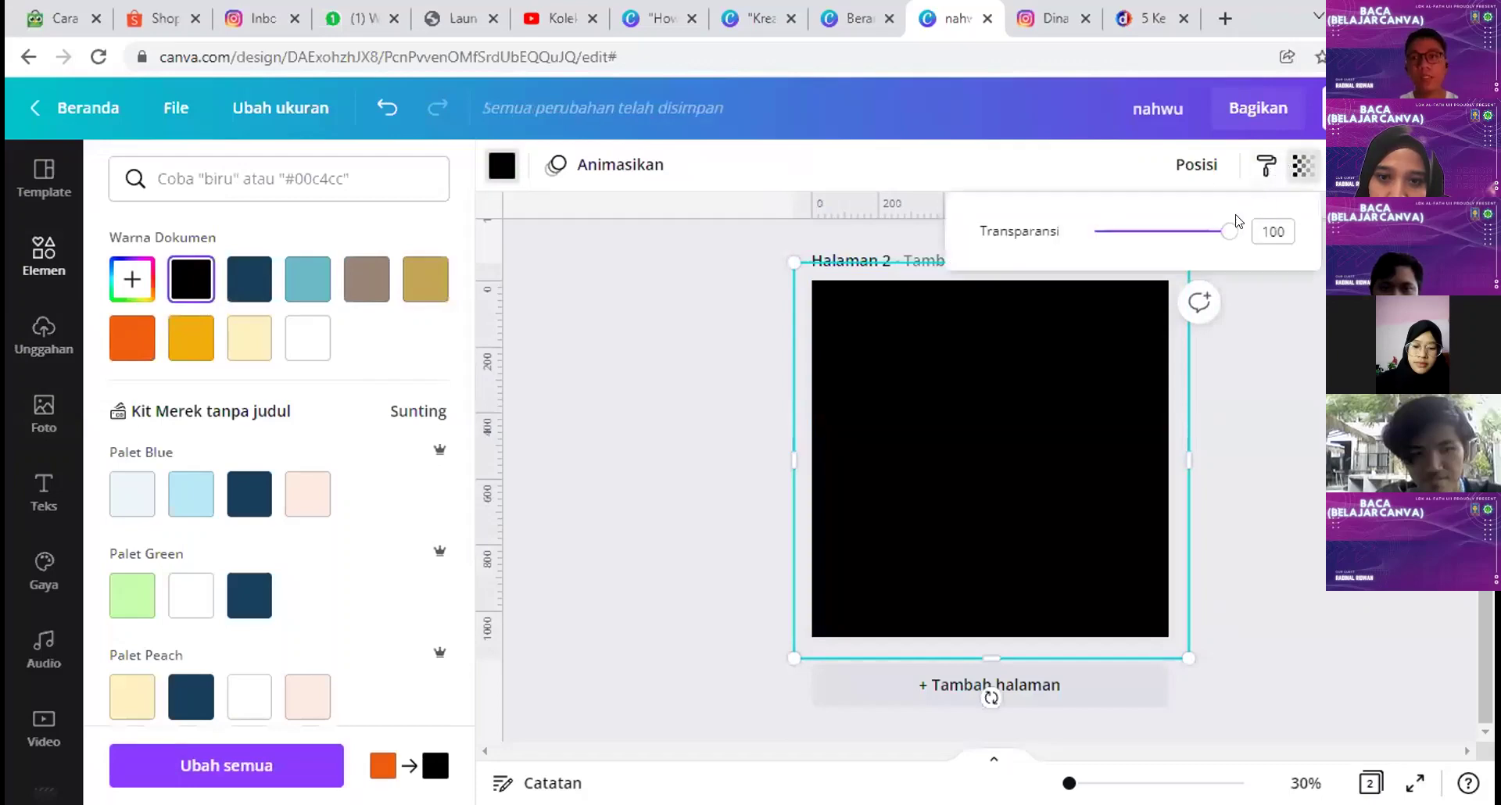
drag(1219, 233, 1142, 243)
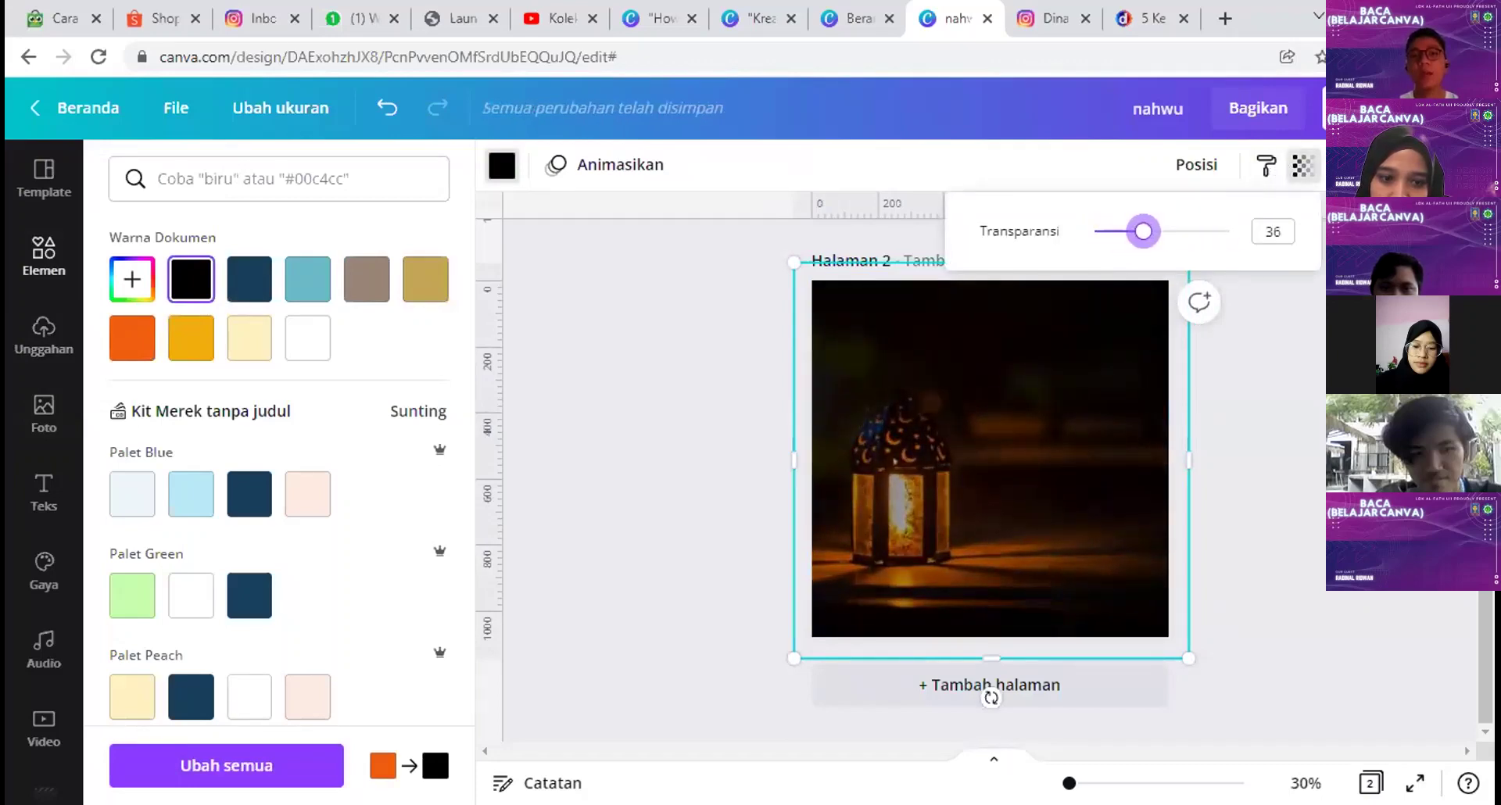
key(Escape)
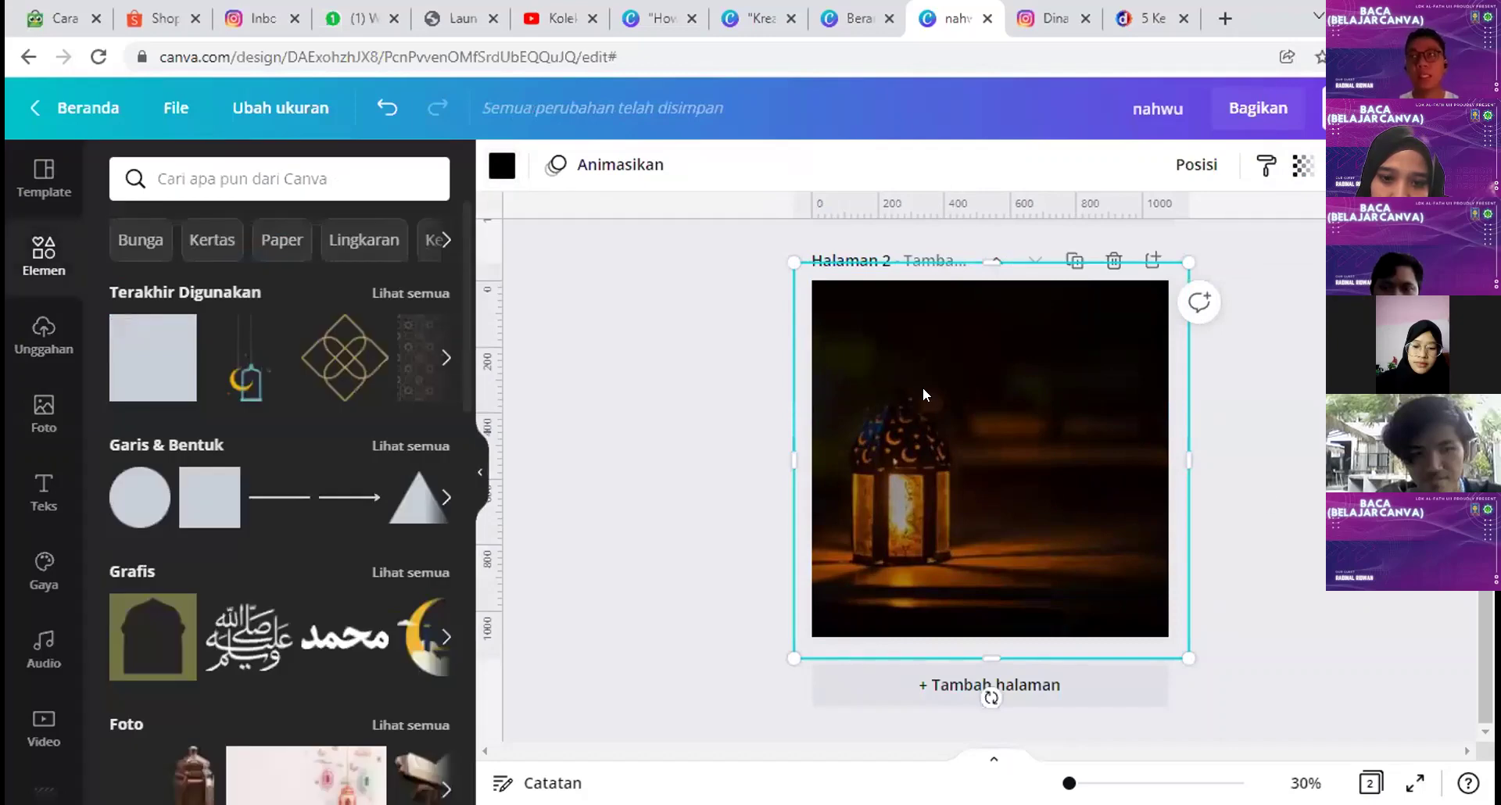
mouse_move(1000, 396)
mouse_down()
mouse_move(1157, 623)
mouse_move(1330, 636)
mouse_move(1045, 362)
mouse_move(982, 378)
mouse_move(997, 397)
mouse_up()
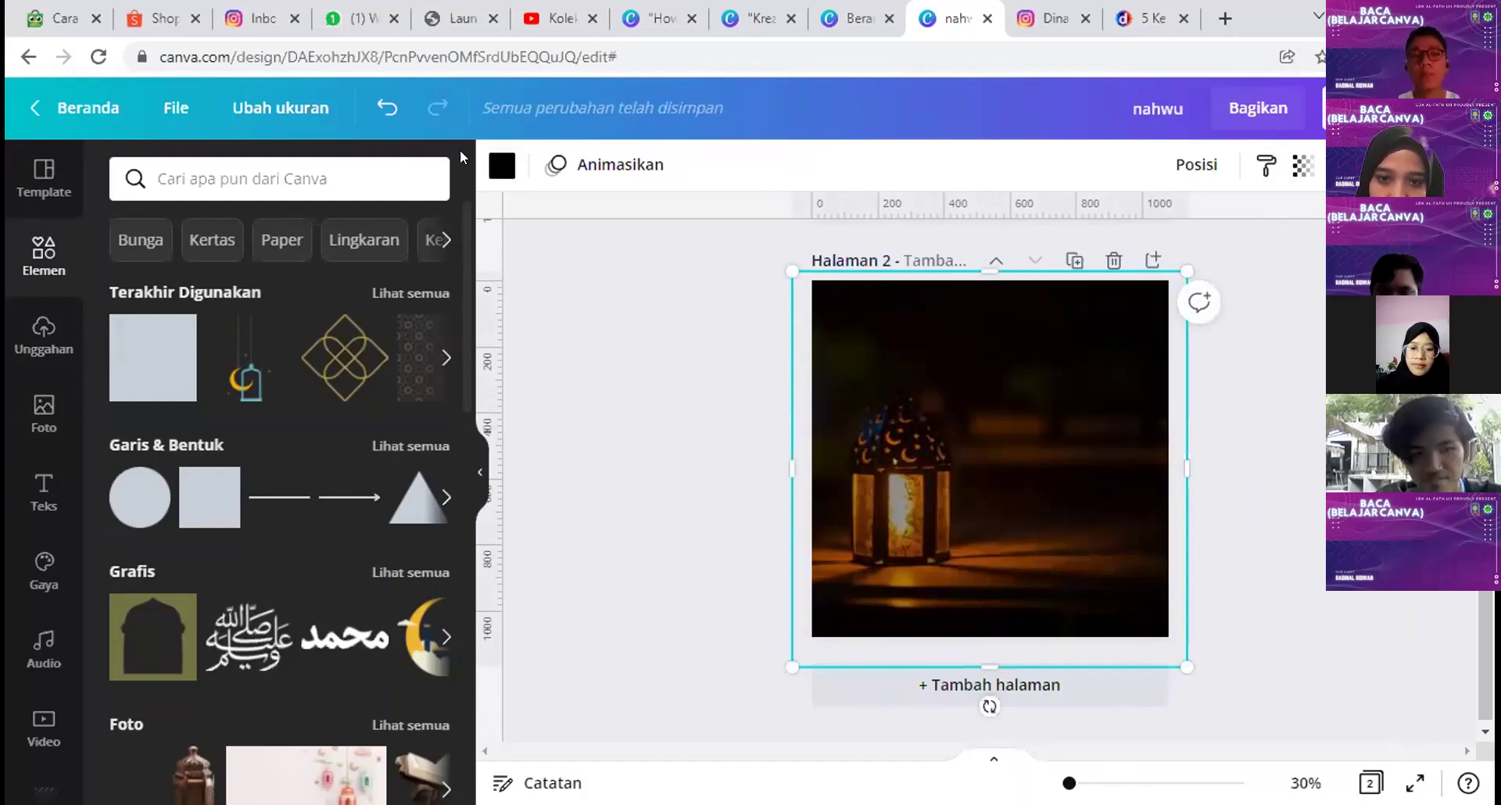
Step: Try white for the overlay, revert it to black, and re-centre it on the page
click(493, 165)
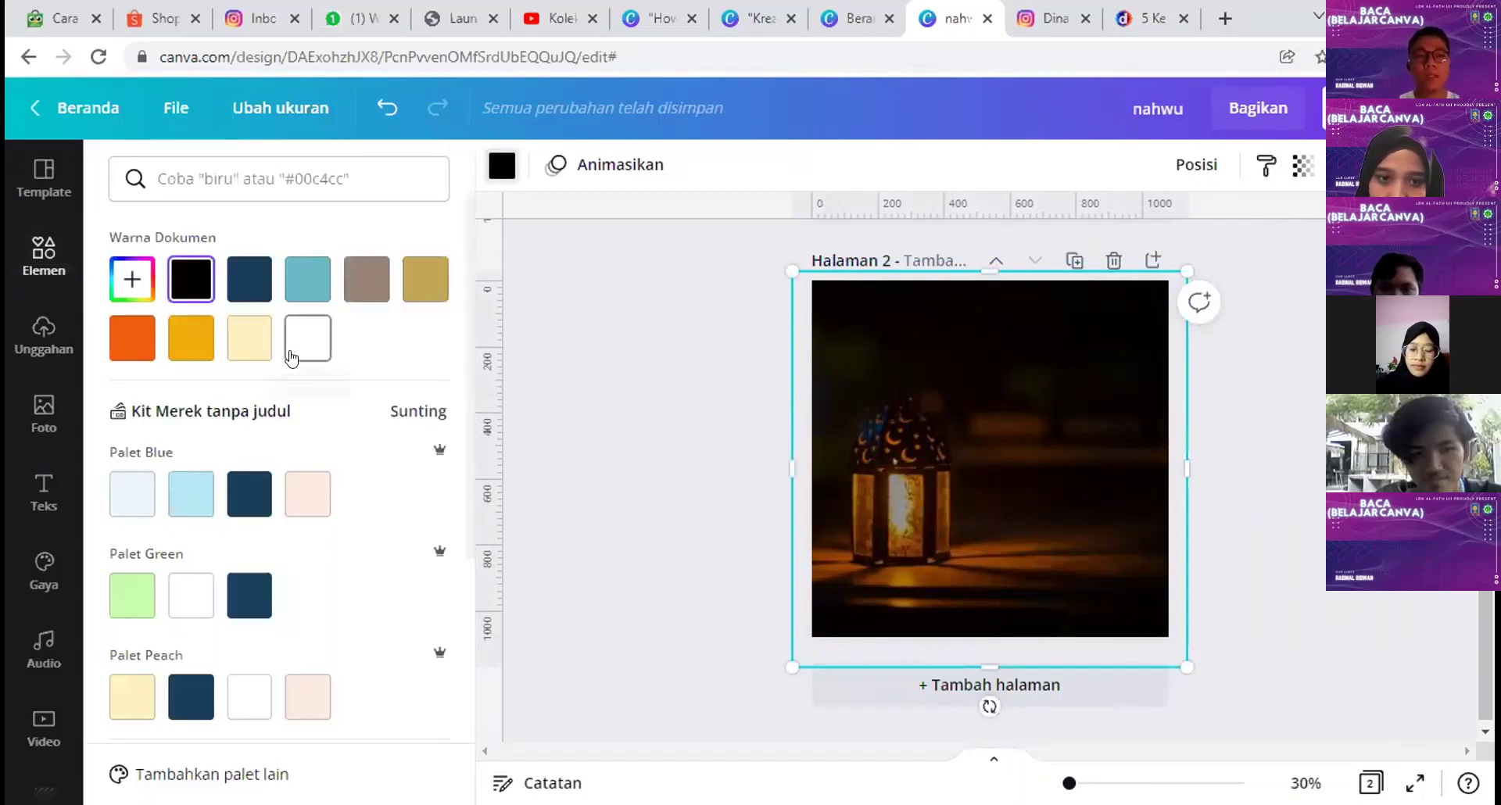
click(290, 357)
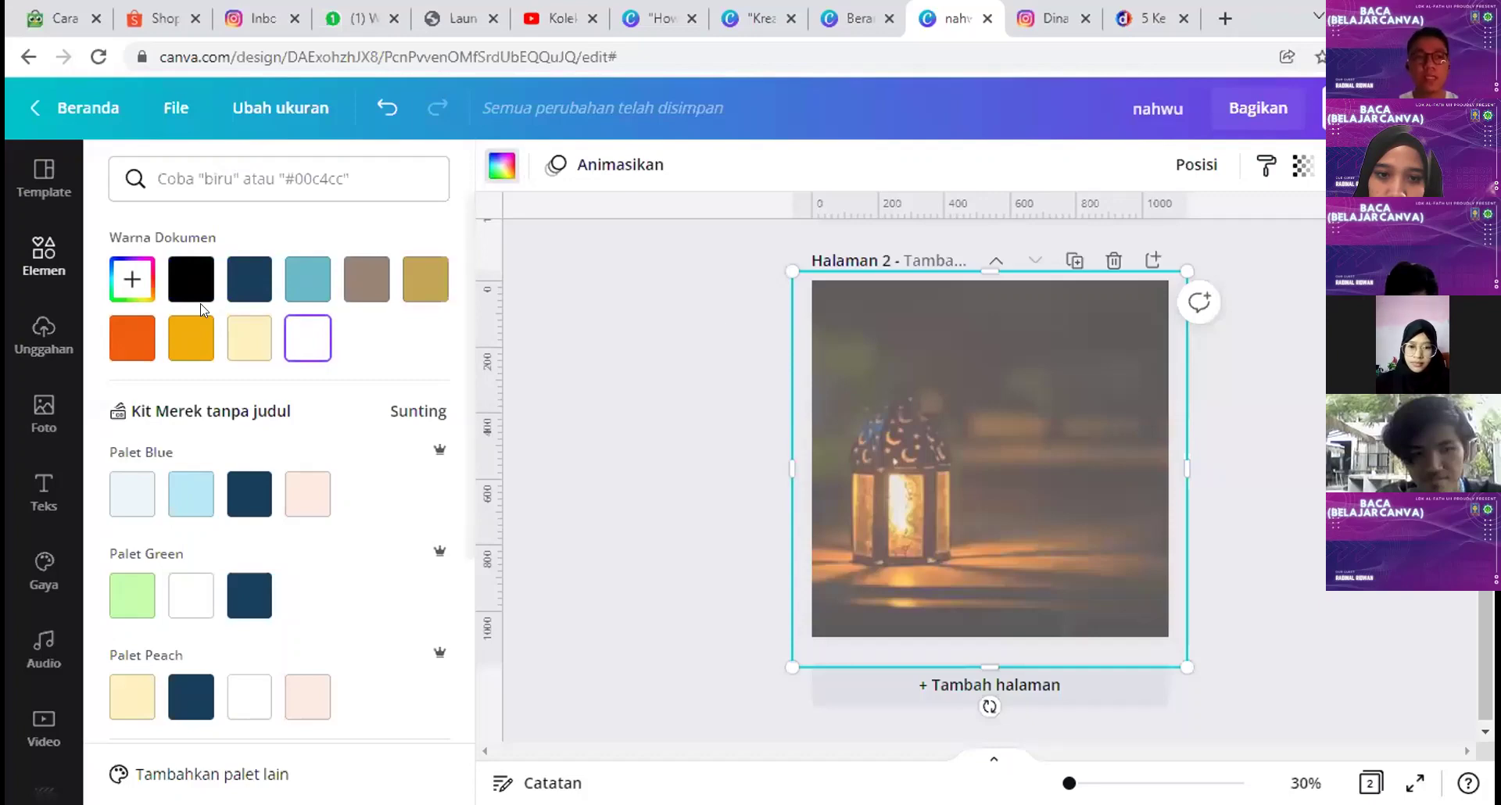
click(191, 279)
click(1054, 471)
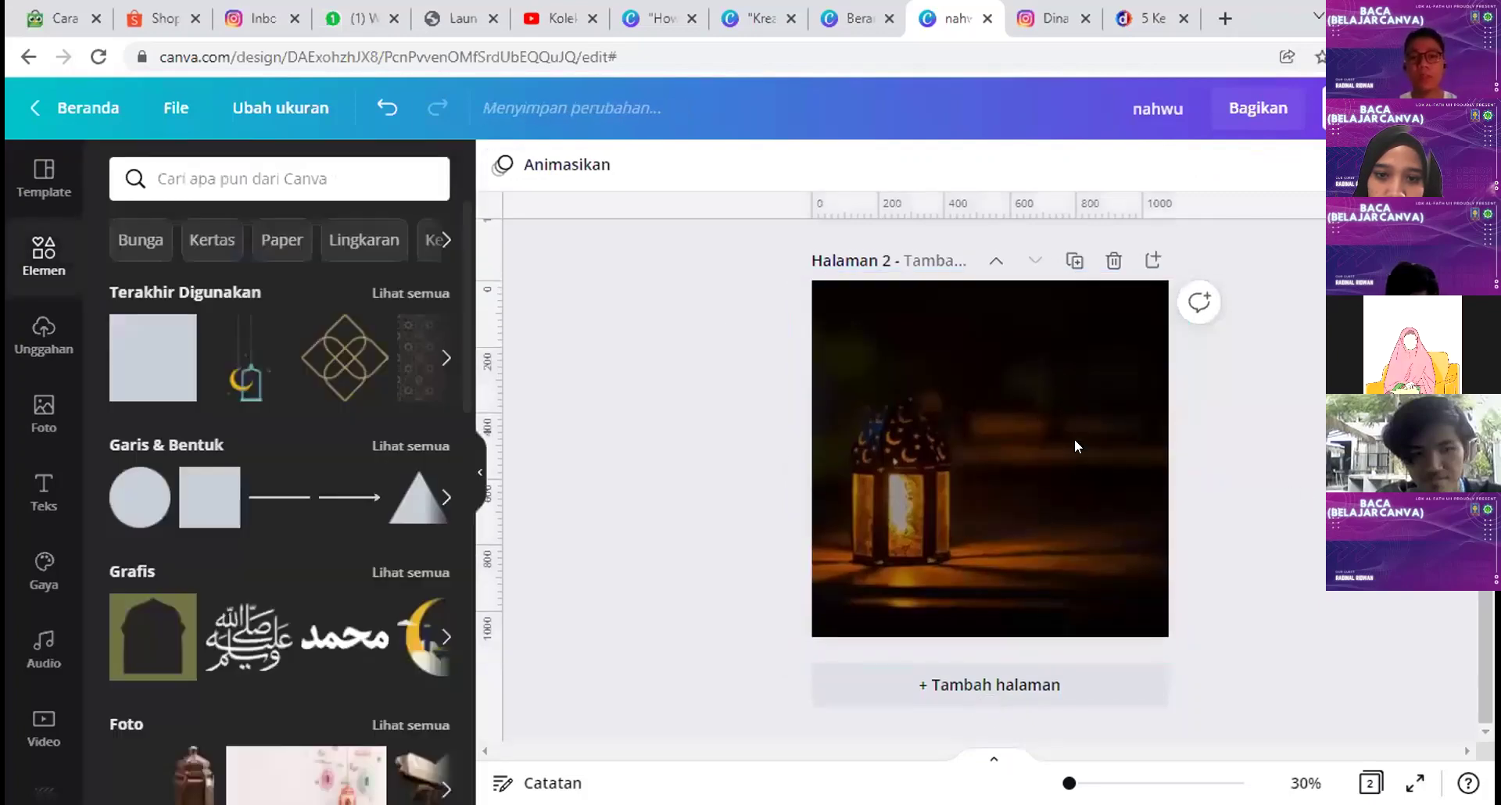
drag(989, 432, 990, 419)
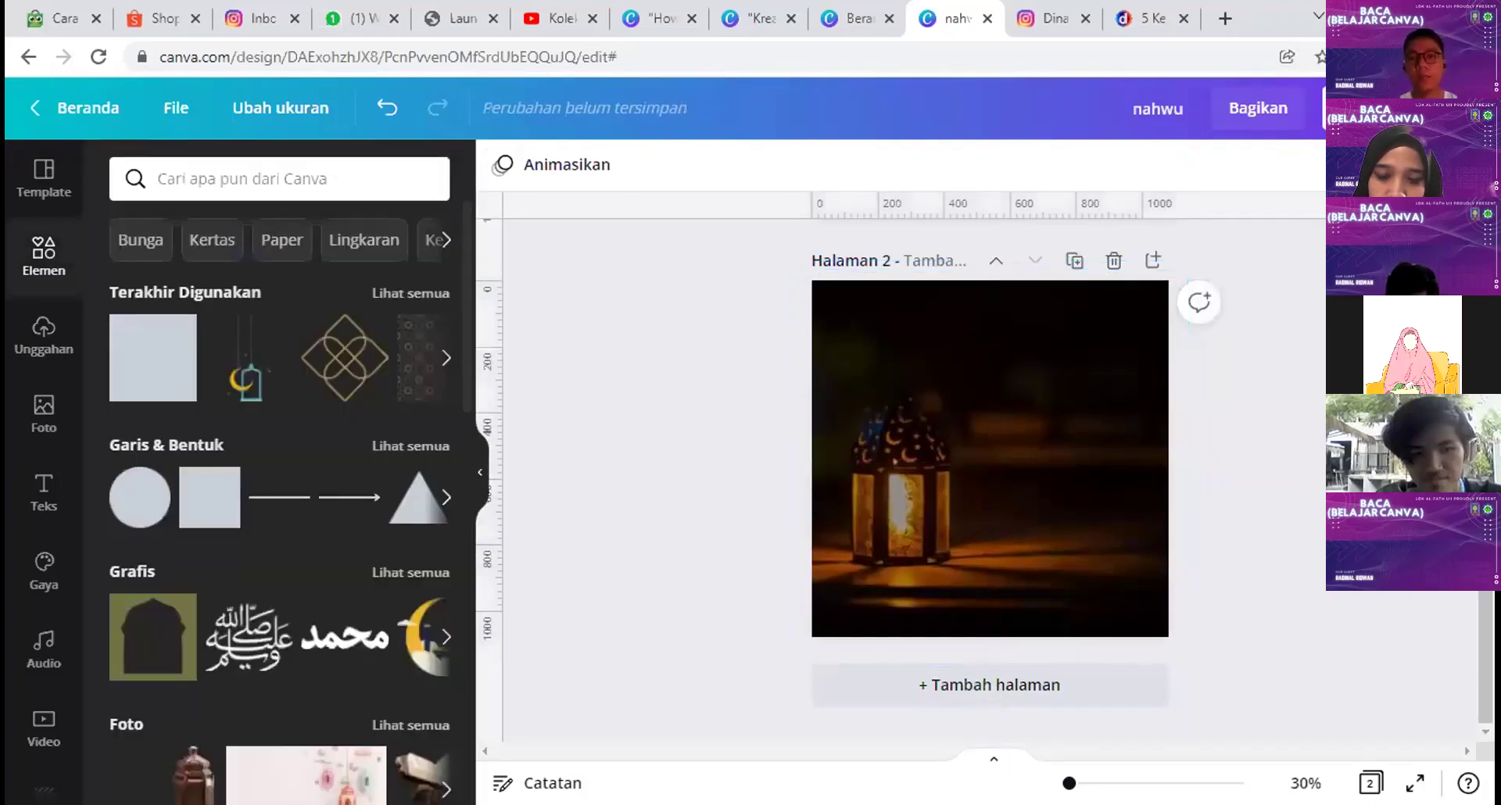
scroll(727, 516, up, 5)
Step: Paste the Baca Al-Kahfi title and hadith quote onto page 2 in white, centred horizontally
click(969, 356)
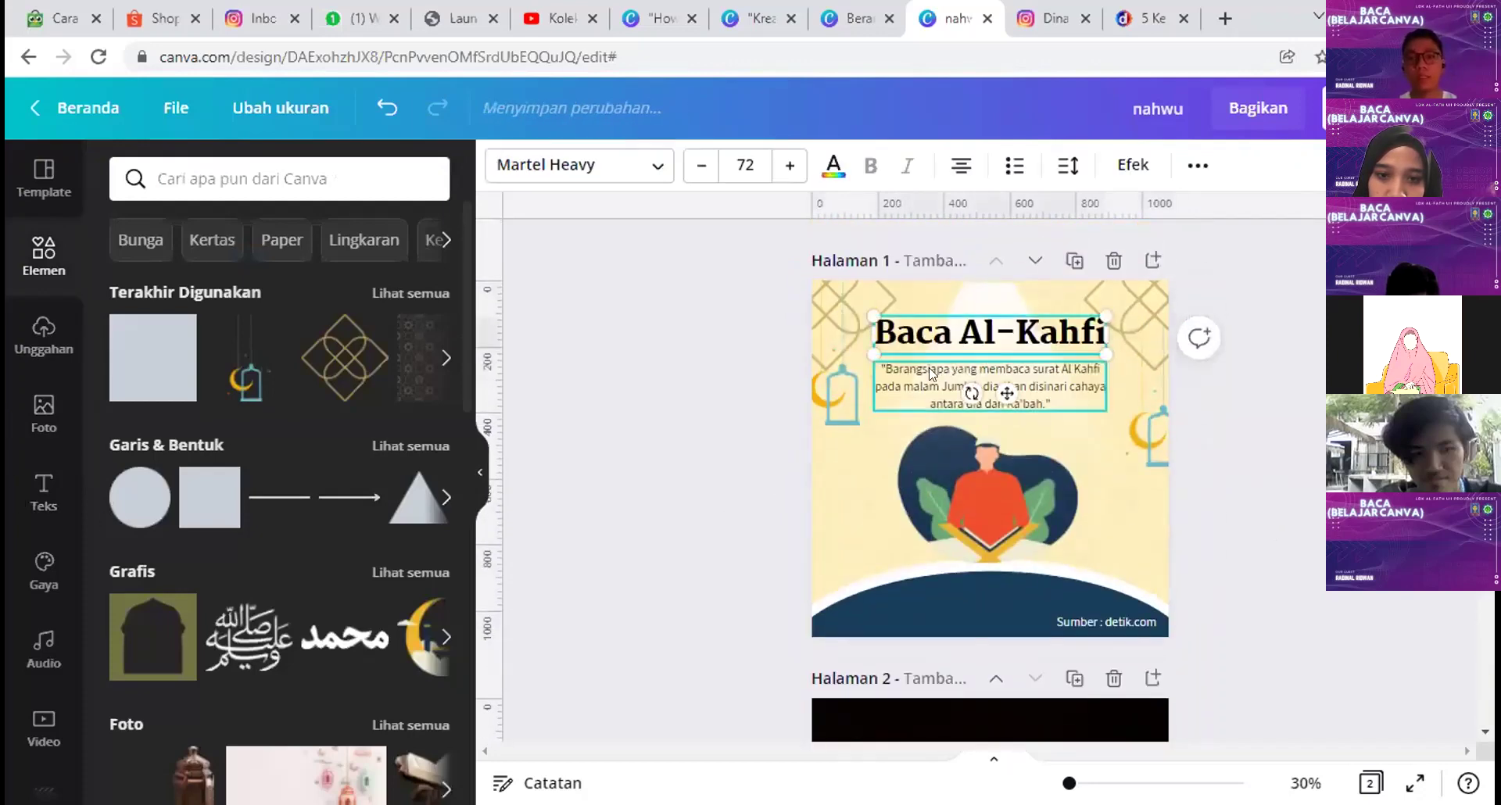
shift+click(938, 377)
scroll(1079, 504, down, 4)
key(ctrl+v)
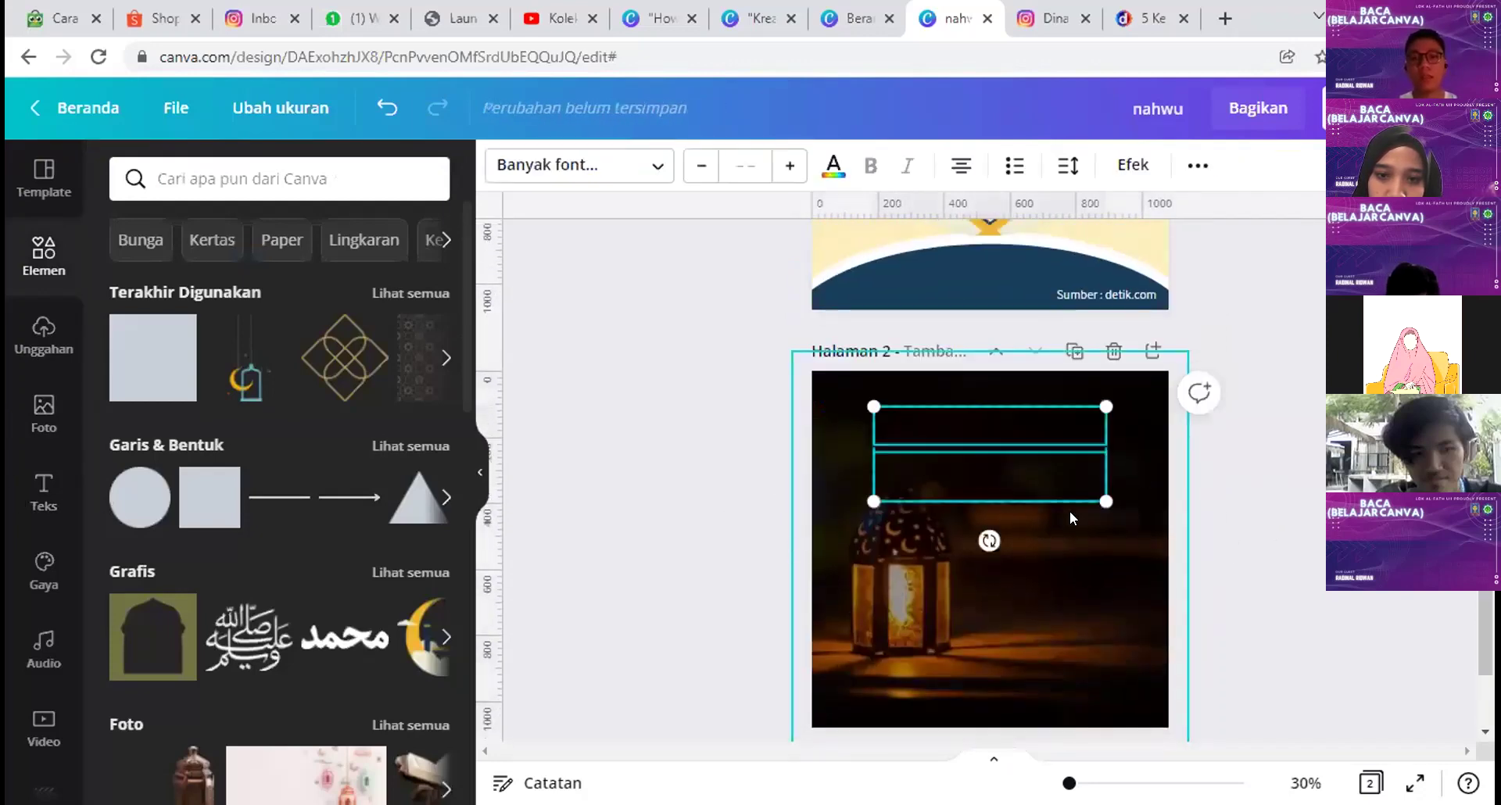
drag(1043, 484, 1091, 532)
click(833, 166)
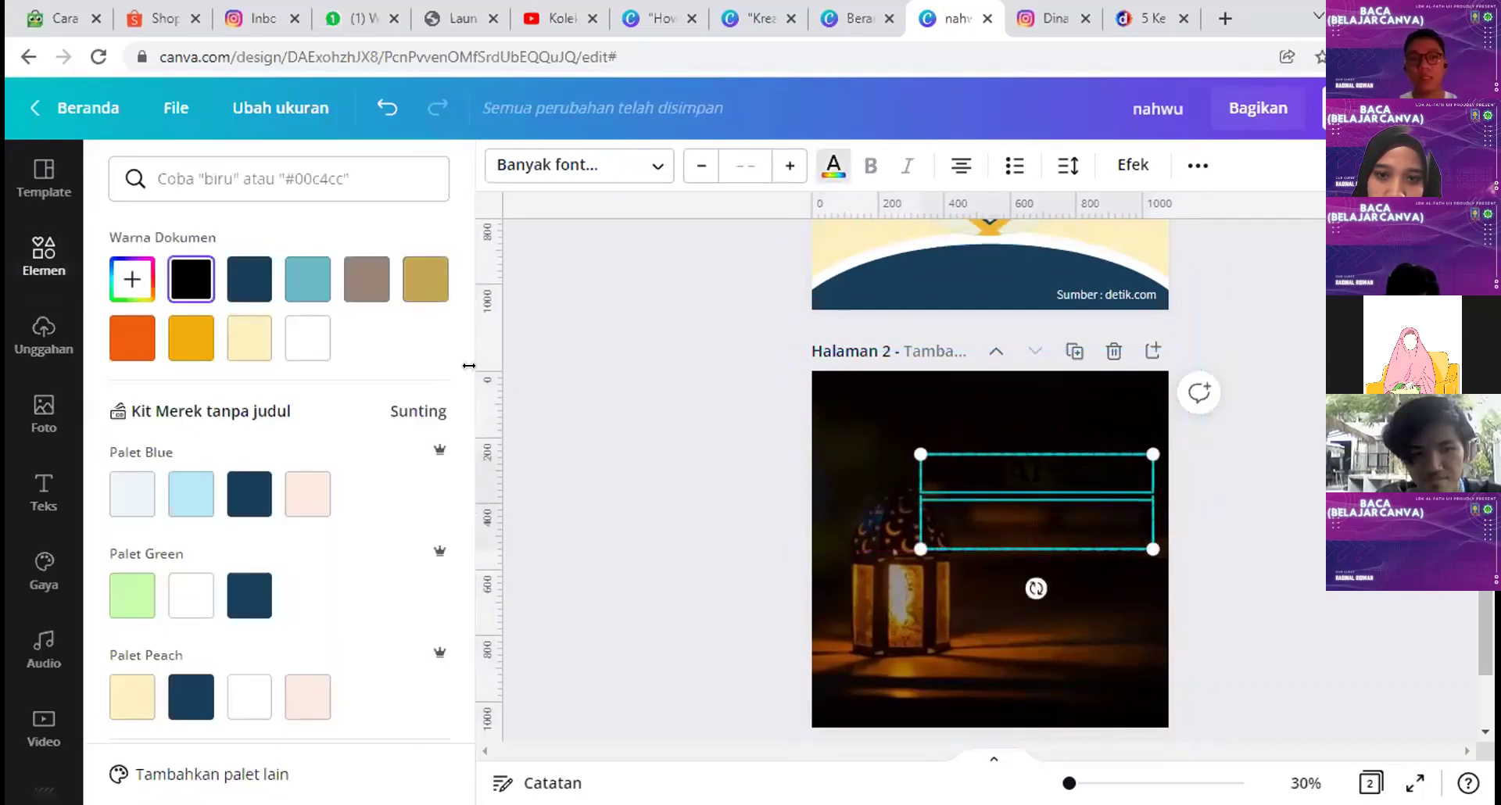
click(308, 339)
drag(1071, 512, 1000, 575)
click(1269, 613)
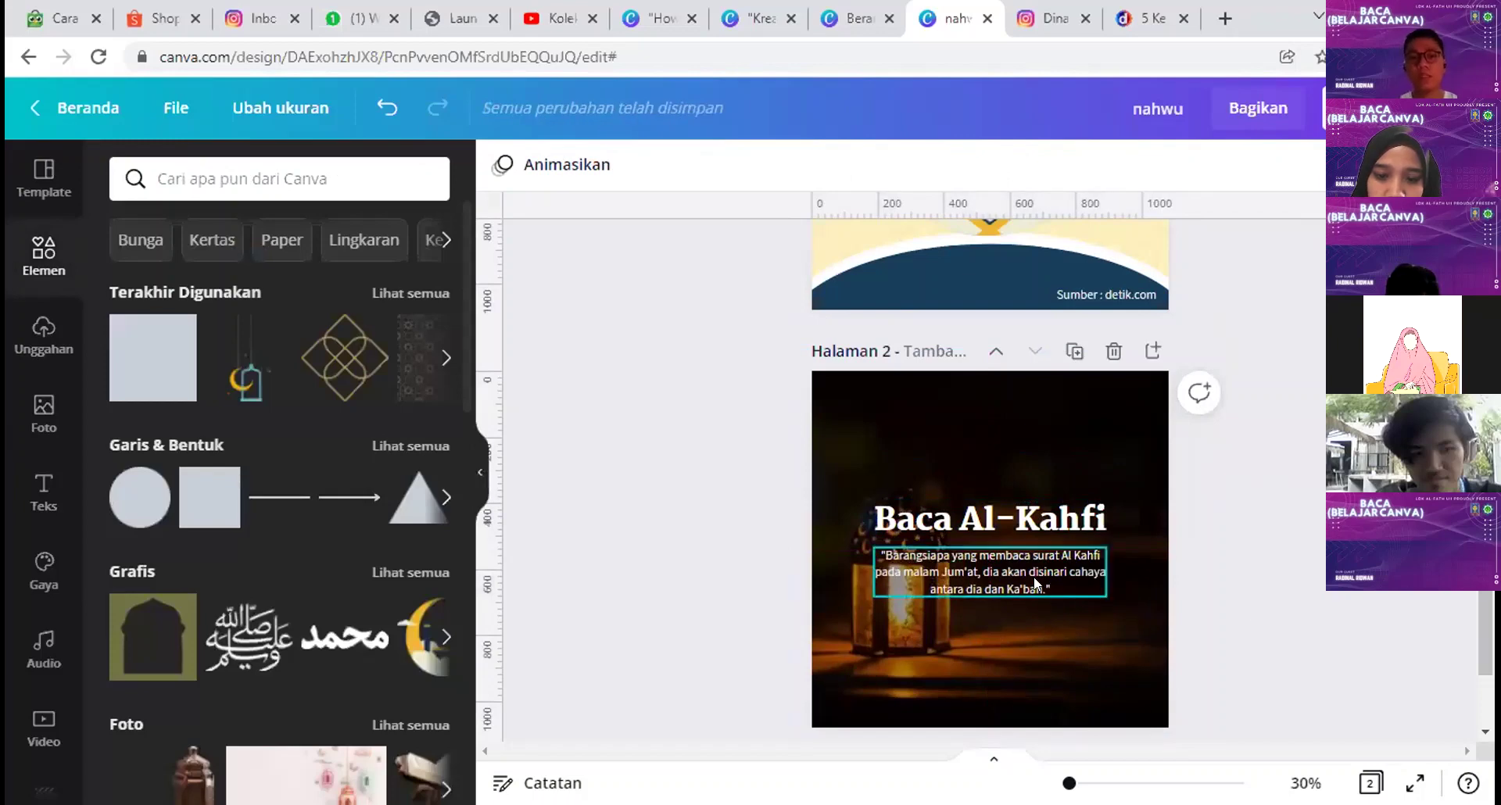
Step: Add a divider line under the quote, matching its width, and place a quote copy below it
drag(1215, 626, 1012, 434)
key(Escape)
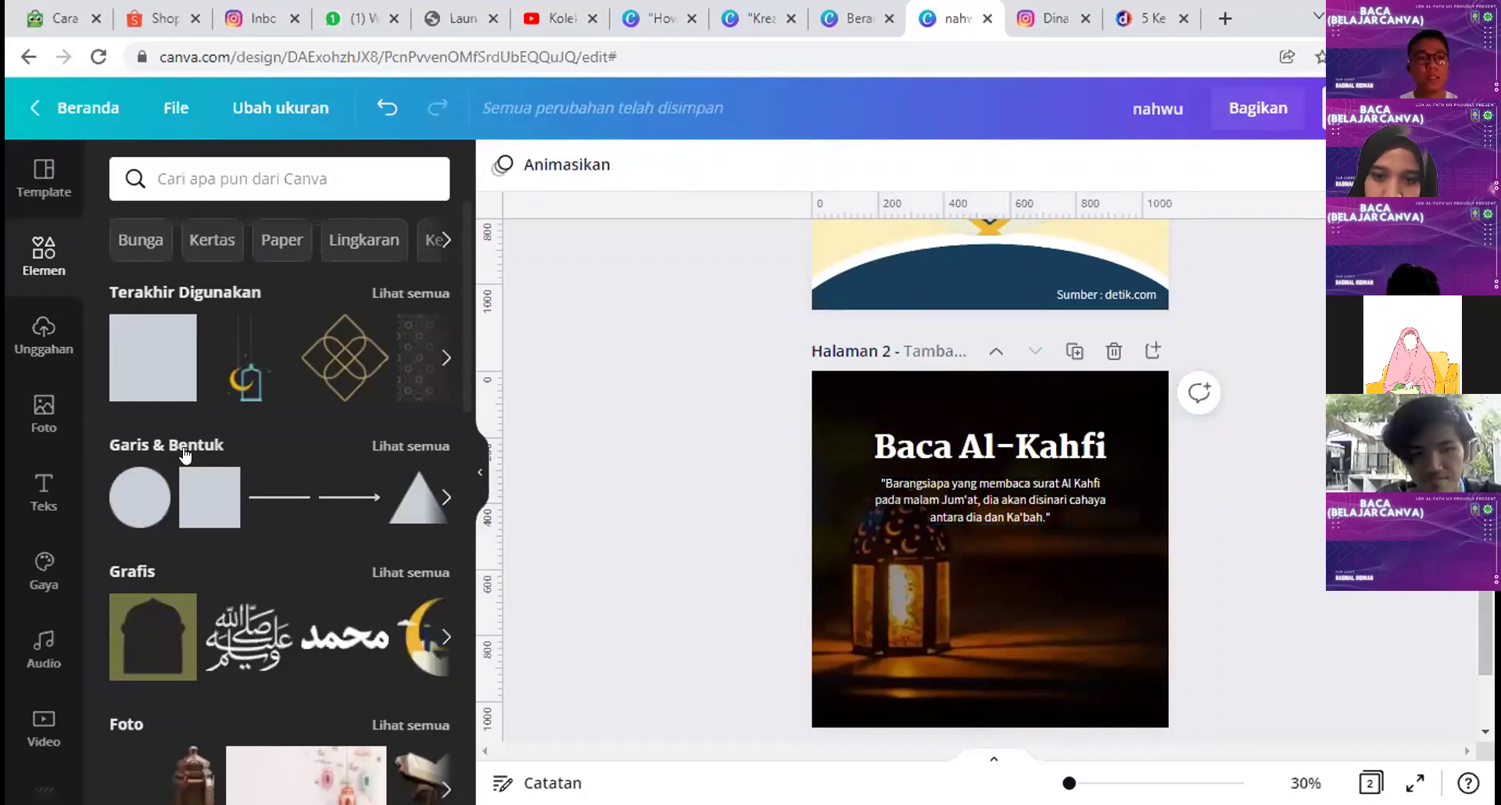
click(264, 498)
drag(991, 593, 1107, 536)
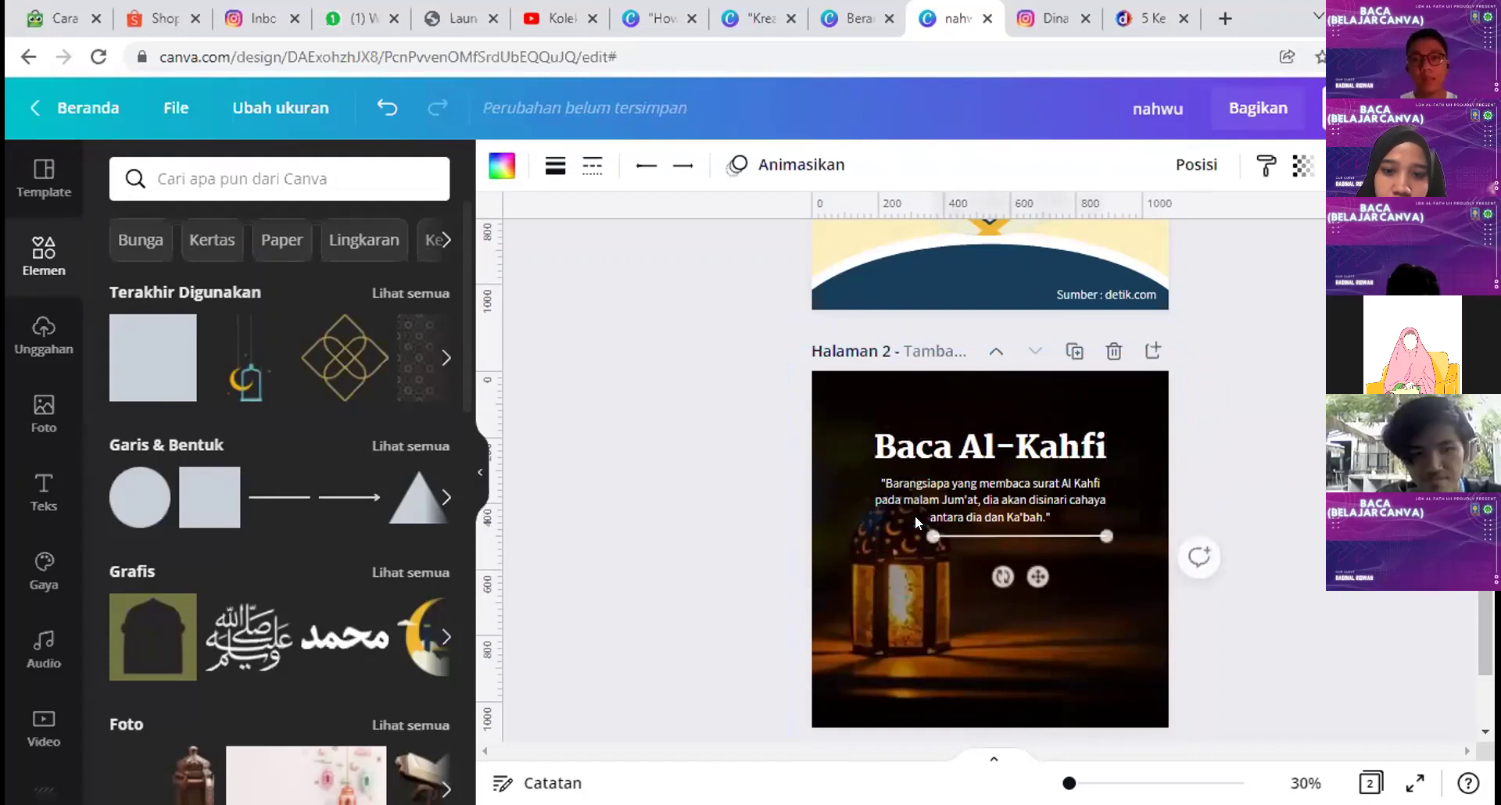
drag(924, 525, 872, 533)
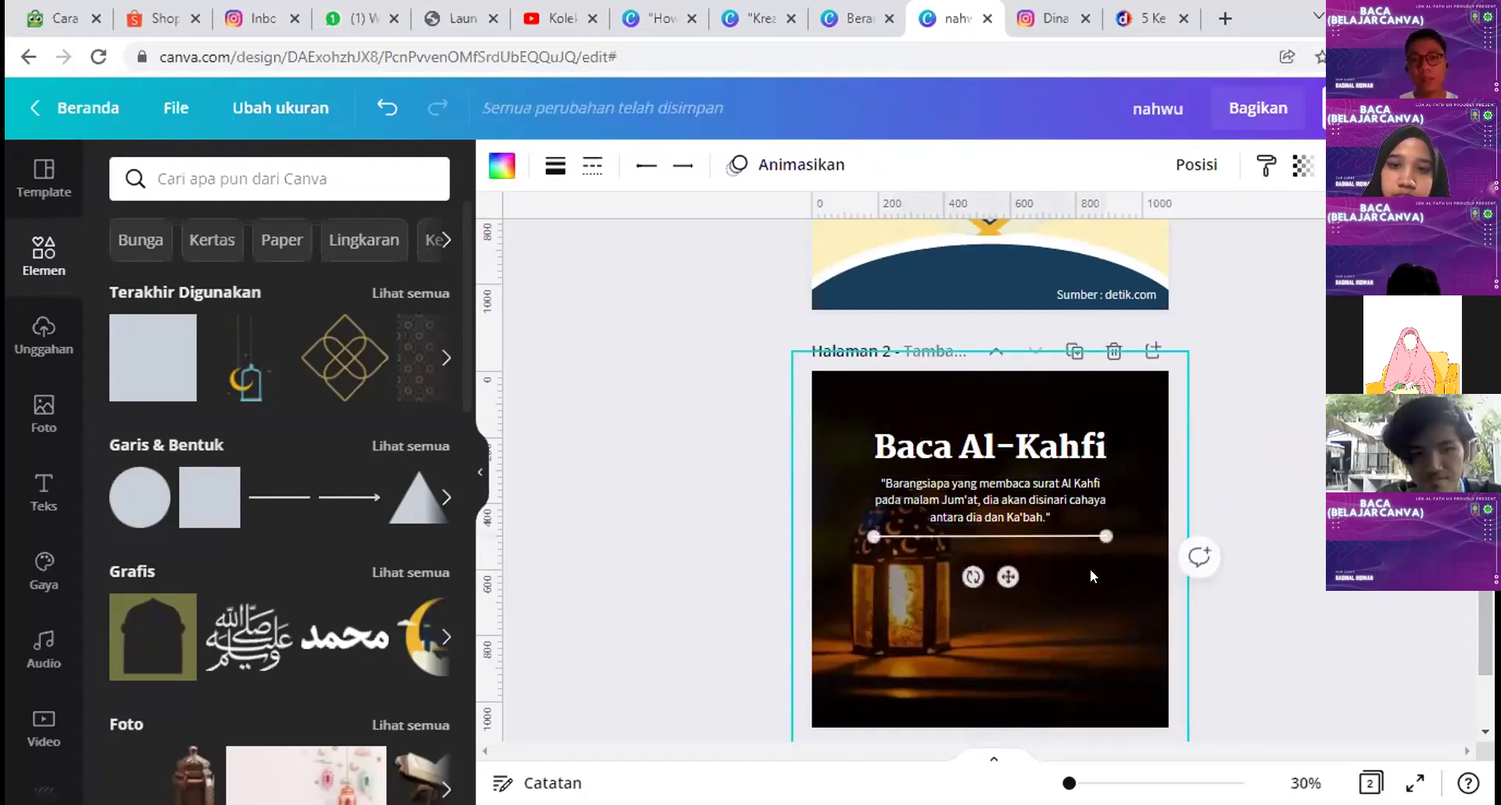
click(998, 493)
drag(998, 497, 992, 557)
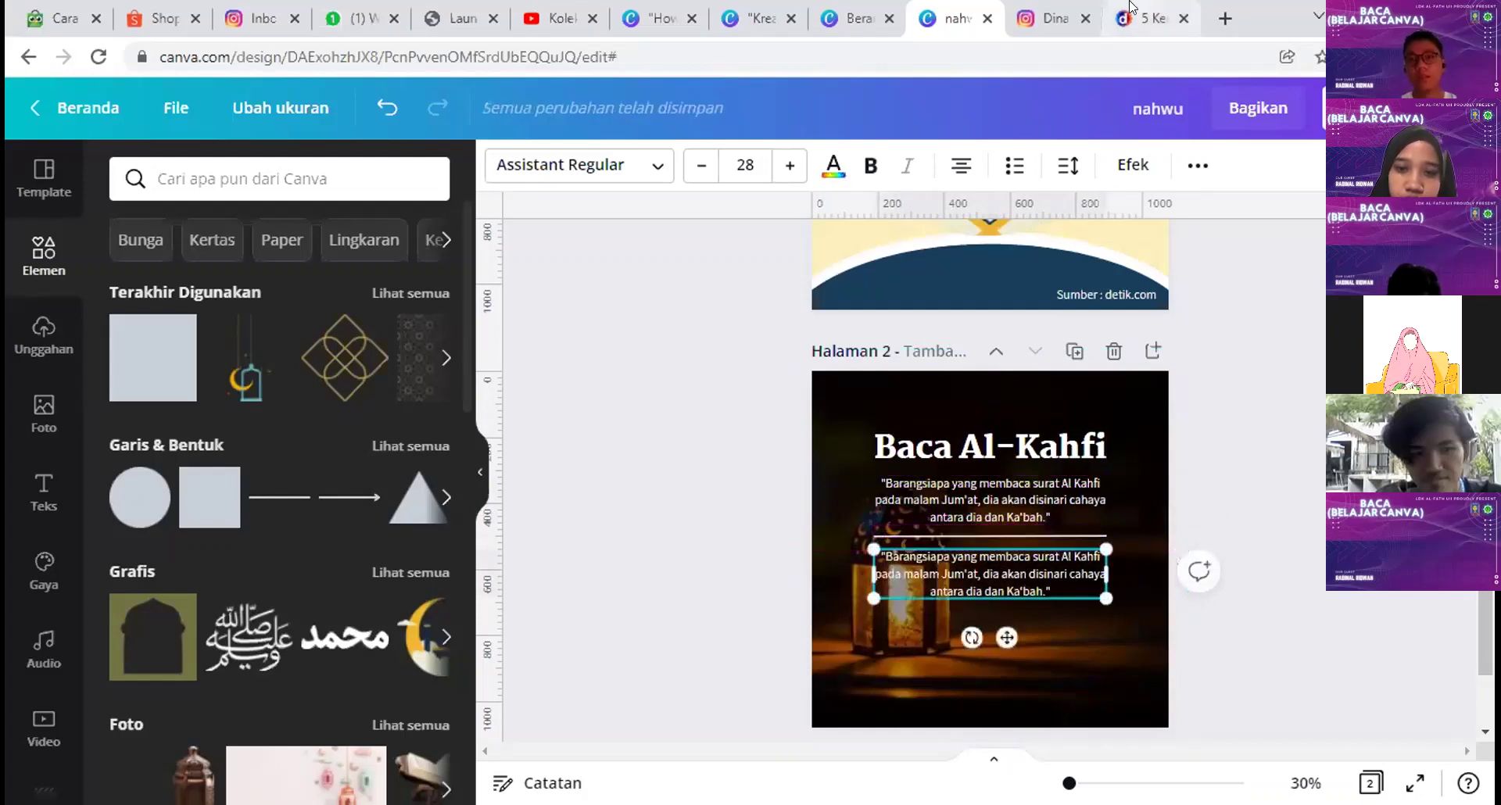
Step: Copy the Syaikh Al Albani citation from the detik.com article and paste it over the duplicated quote
key(ctrl+9)
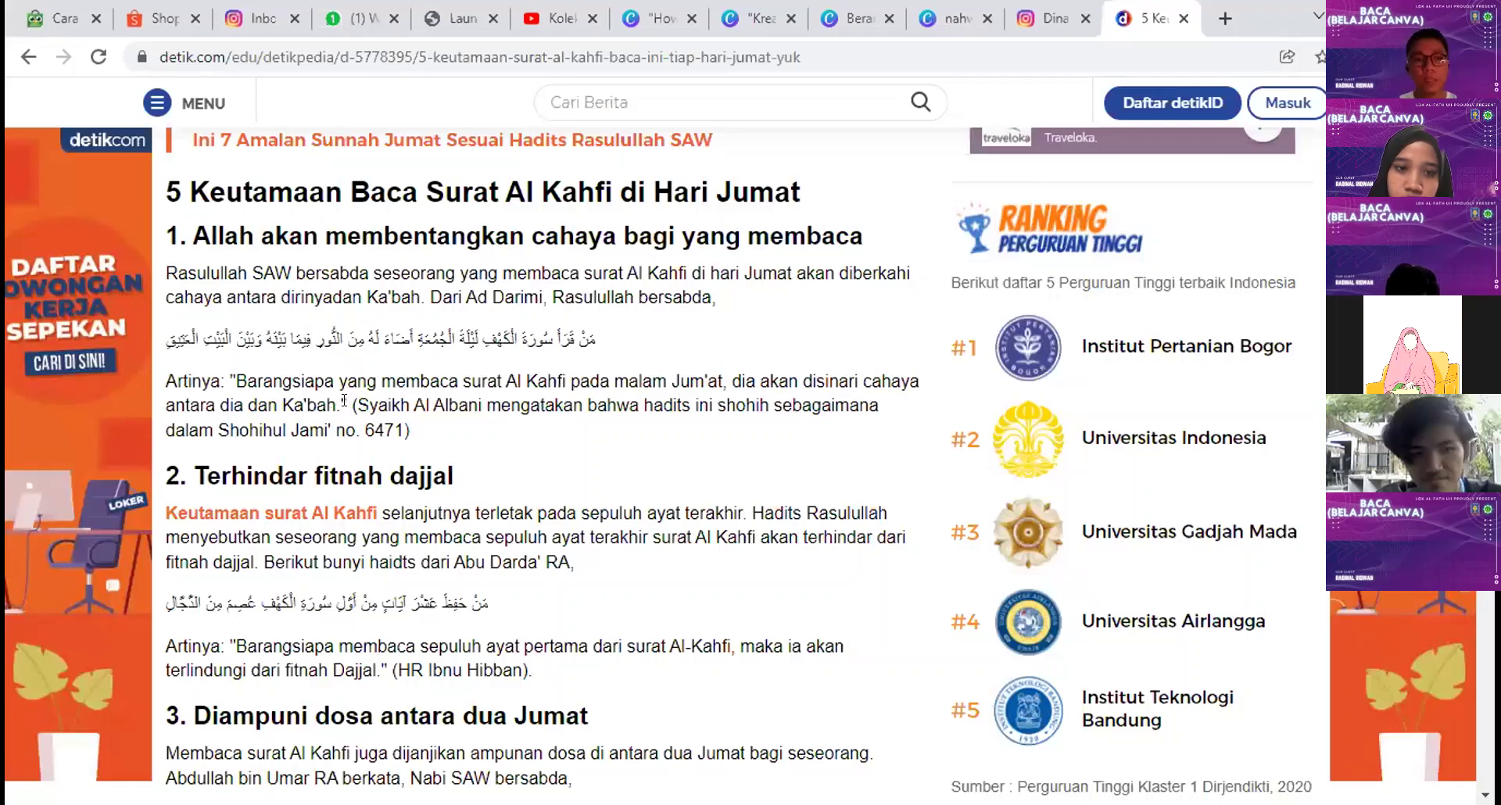
drag(352, 405, 399, 429)
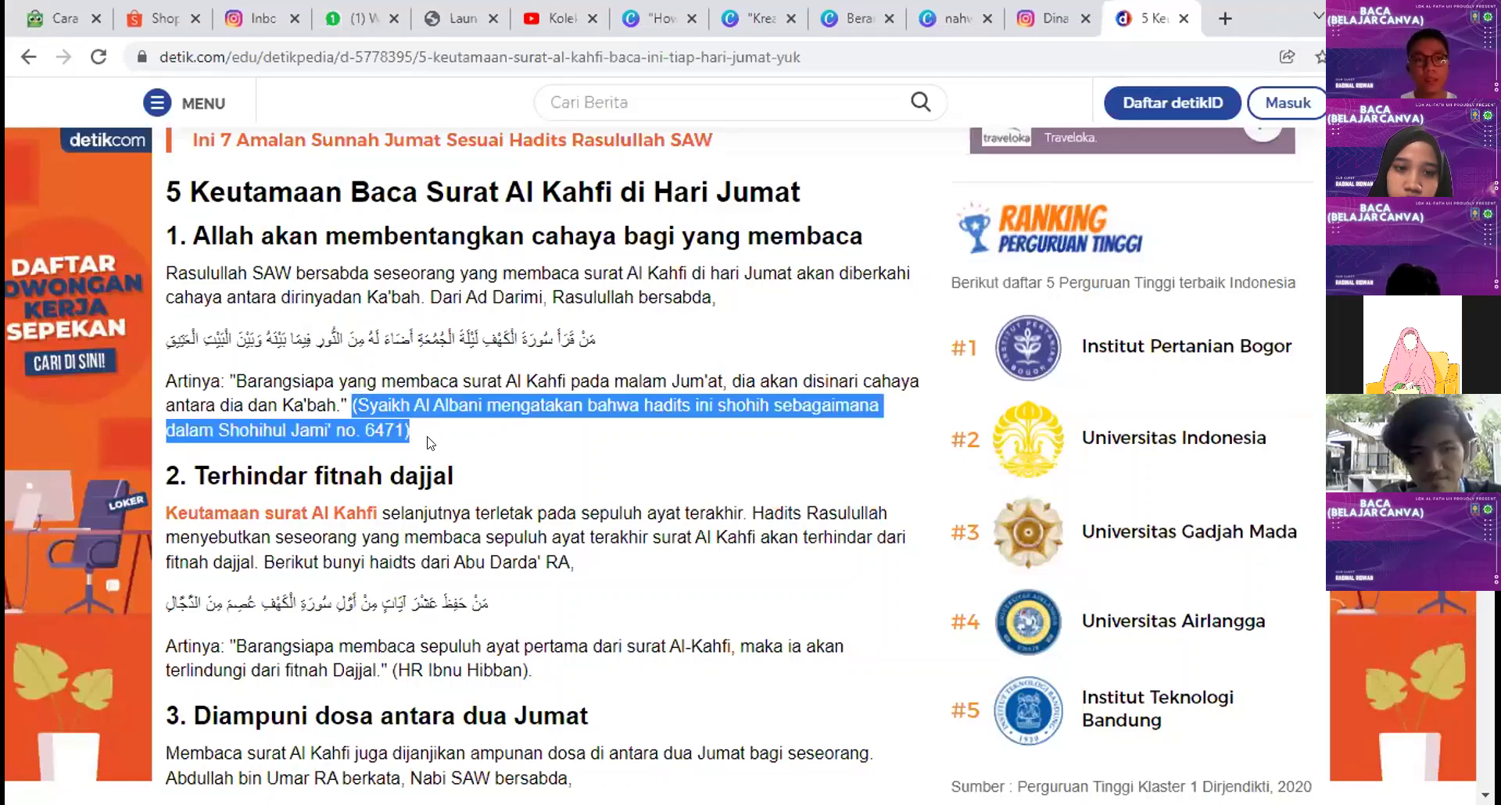
click(432, 469)
key(ctrl+shift+Tab)
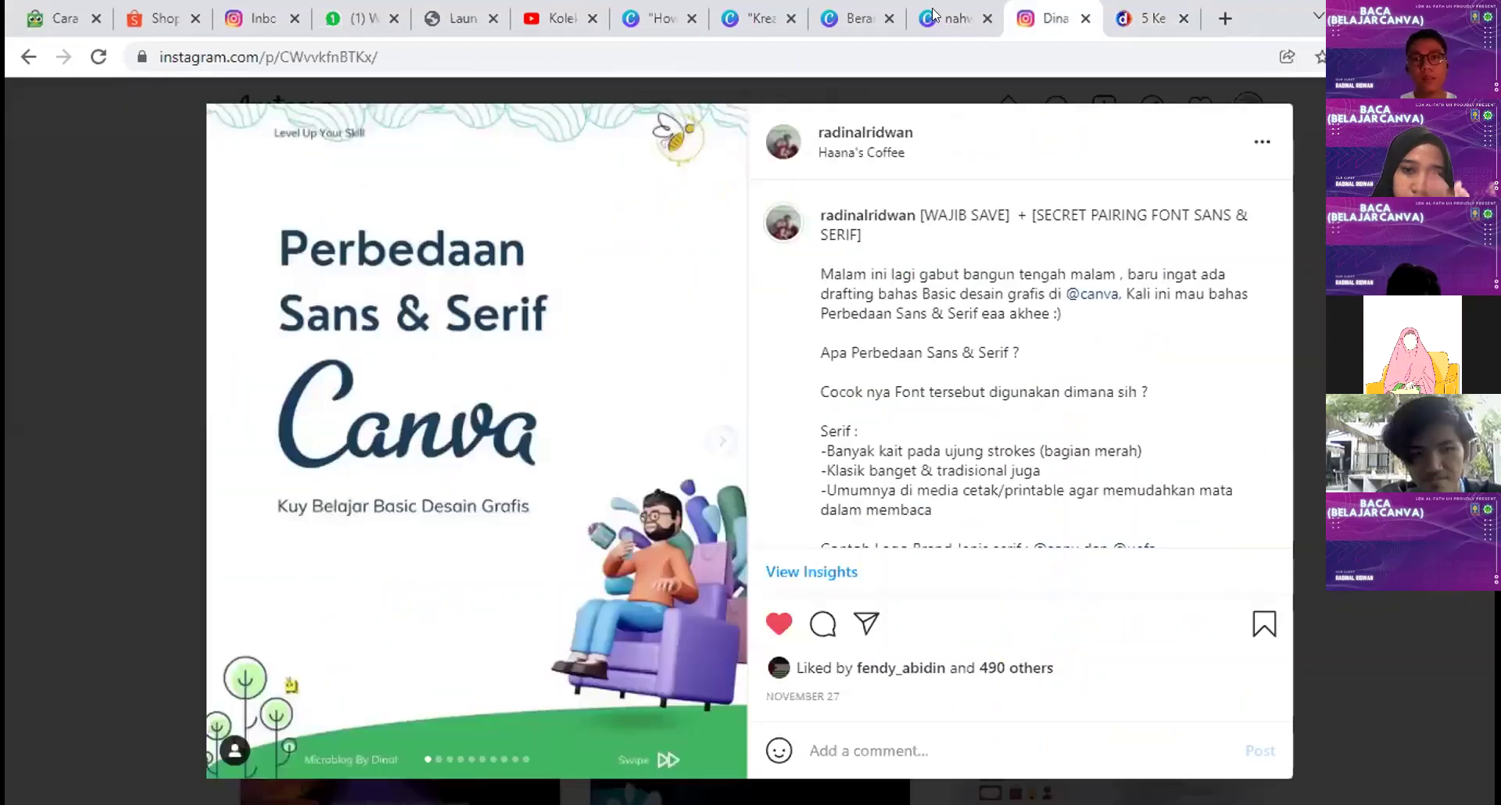
key(ctrl+shift+Tab)
key(ctrl+a)
text((Syaikh Al Albani mengatakan bahwa hadits ini shohih sebagaimana dalam Shohihul Jami' no. 6471)  Baca artikel detikedu, "5 Keutamaan Surat Al Kahfi, Baca Ini Tiap Hari Jumat Yuk!" selengkapnya https://www.detik.com/edu/detikpedia/d-5778395/5-keutamaan-surat-al-kahfi-baca-ini-tiap-hari-jumat-yuk.)
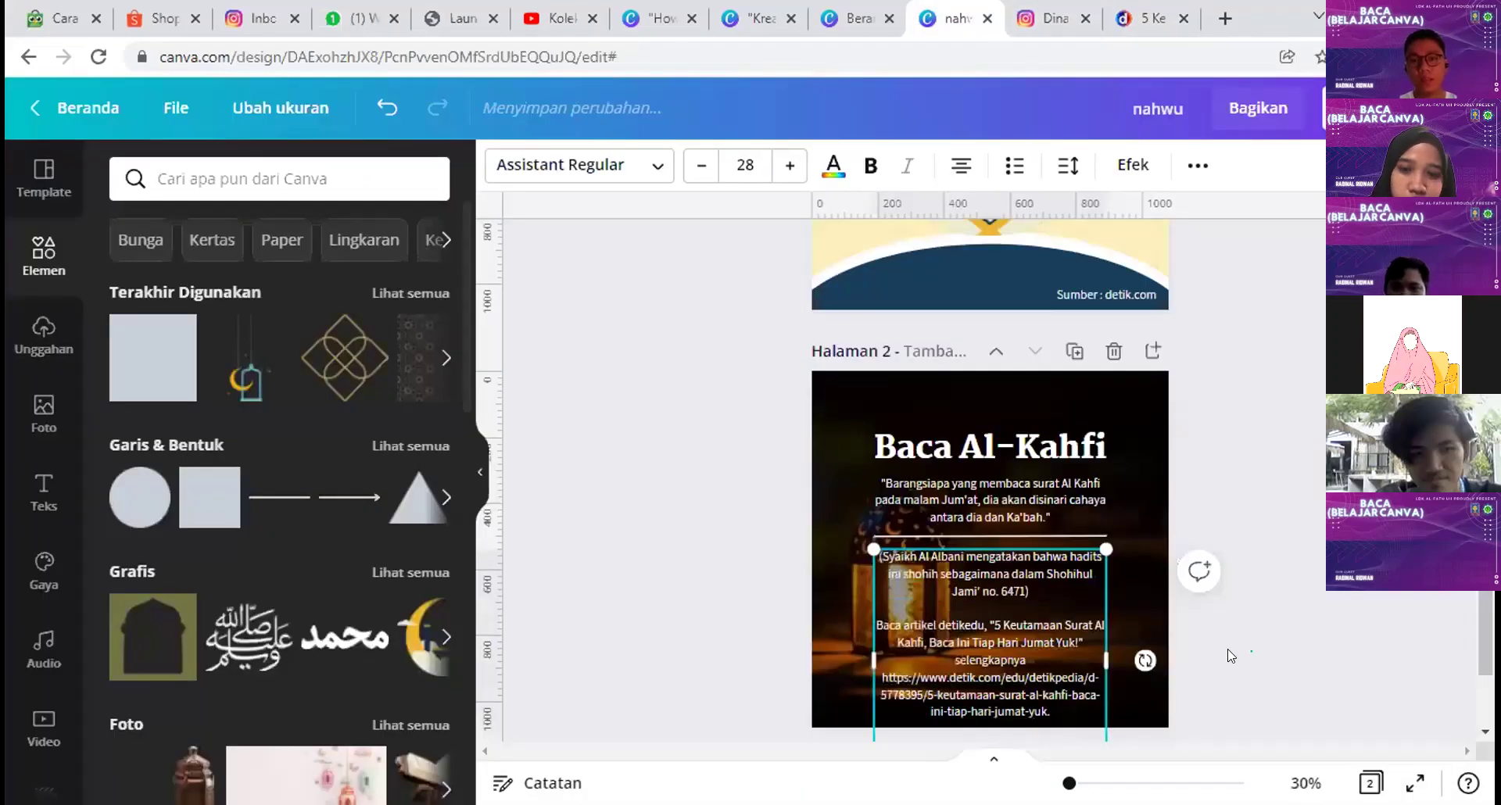
Step: Delete the extra article link text and centre the title, quote, line and citation together
drag(883, 599, 887, 518)
key(Delete)
key(Delete)
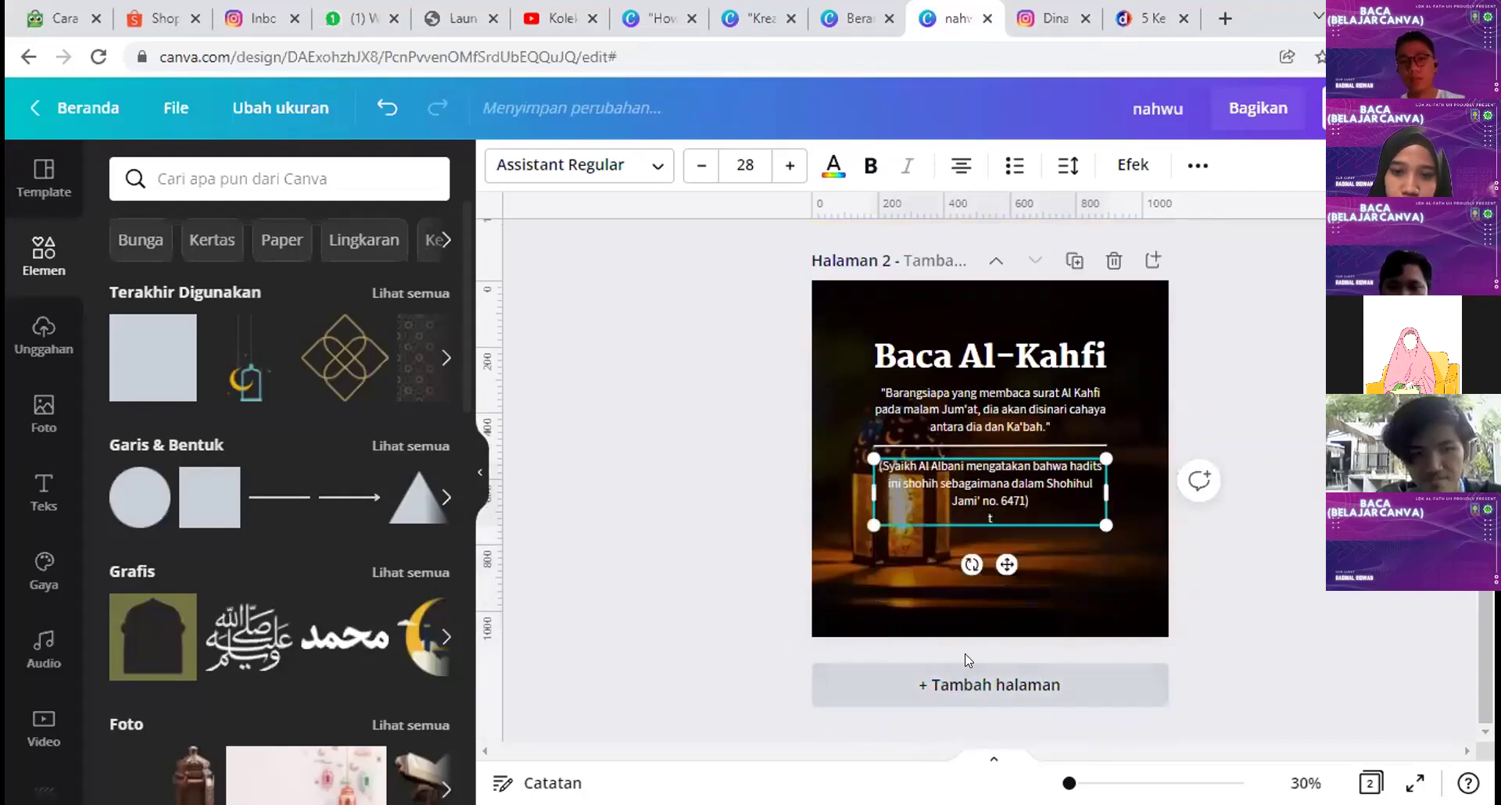
click(1210, 563)
drag(1279, 557, 1006, 383)
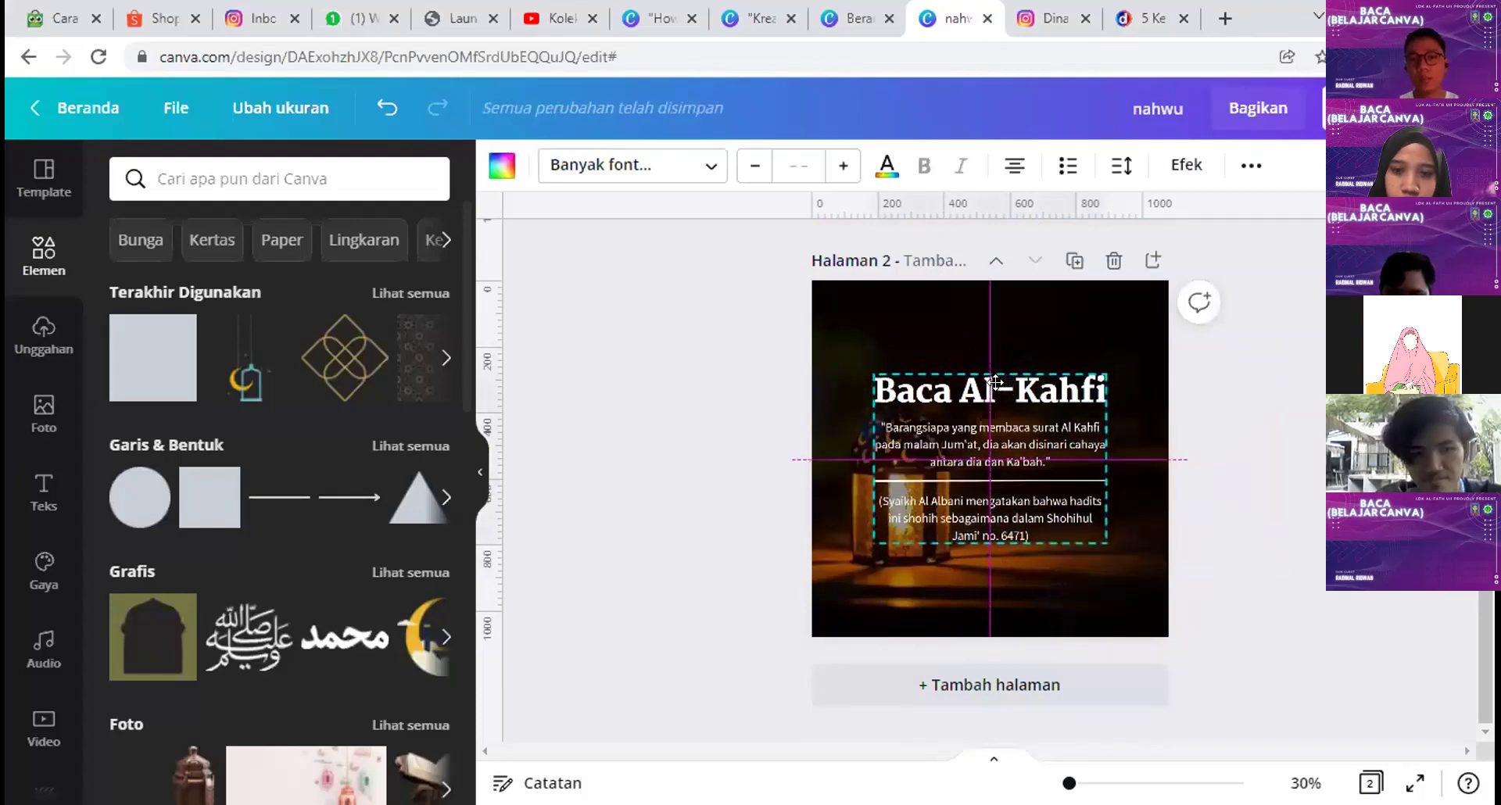
drag(999, 388, 1000, 389)
click(1263, 512)
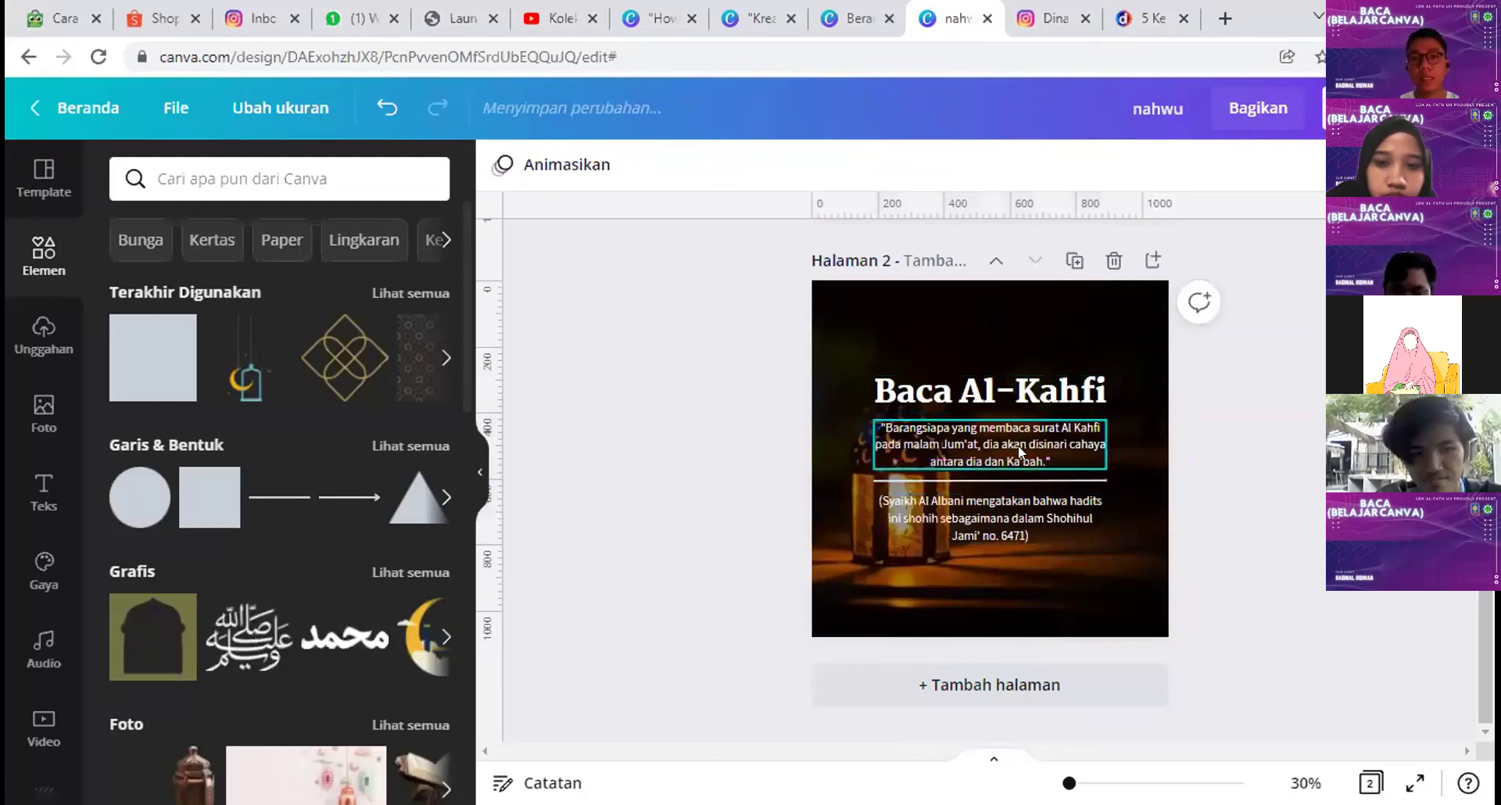
drag(1199, 558, 1001, 393)
drag(1001, 393, 997, 394)
click(1147, 373)
Step: Raise the overlay transparency from 36 to 68 to darken the lantern photo
click(1146, 372)
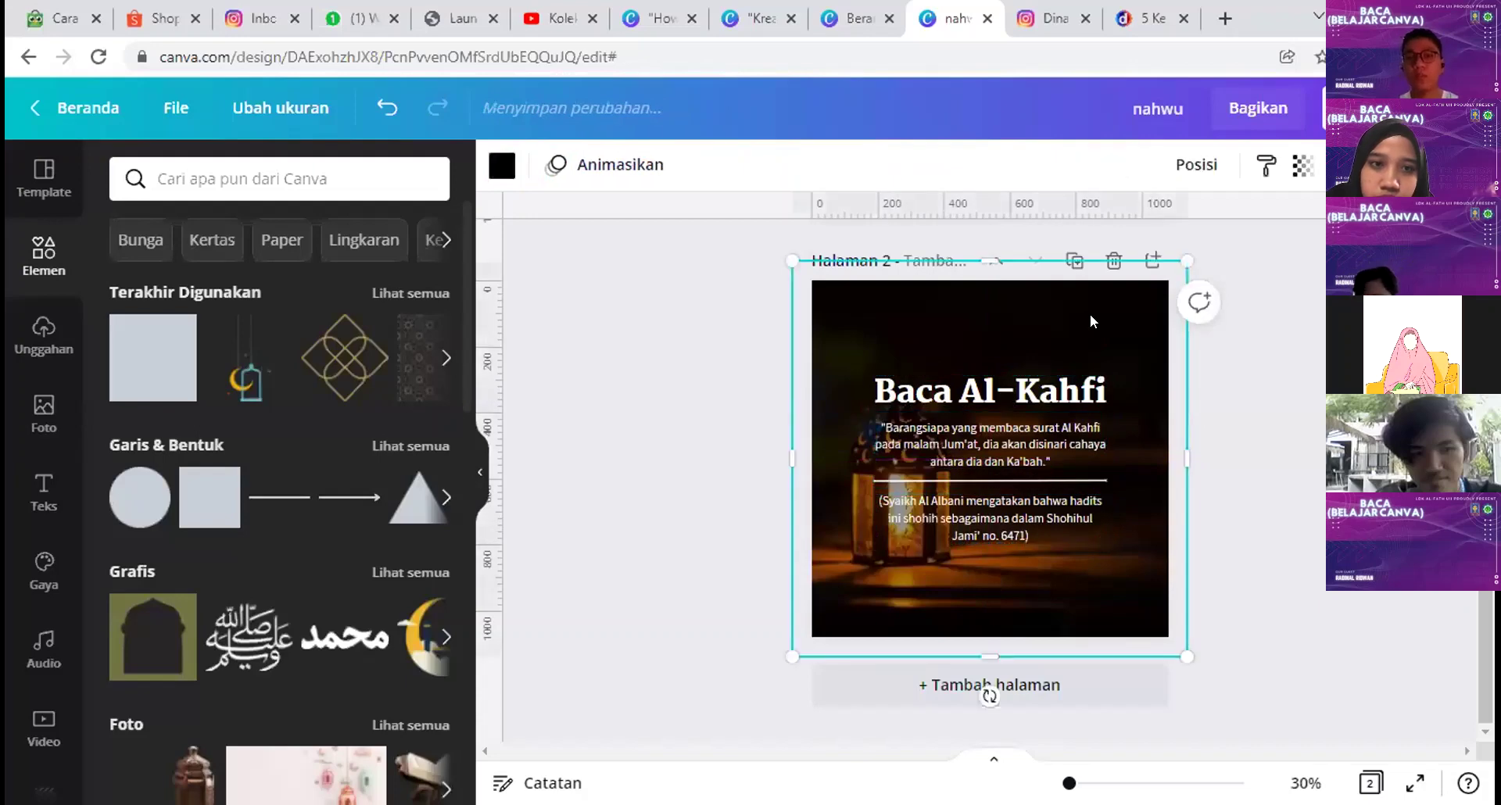
click(1291, 169)
drag(1146, 236, 1189, 240)
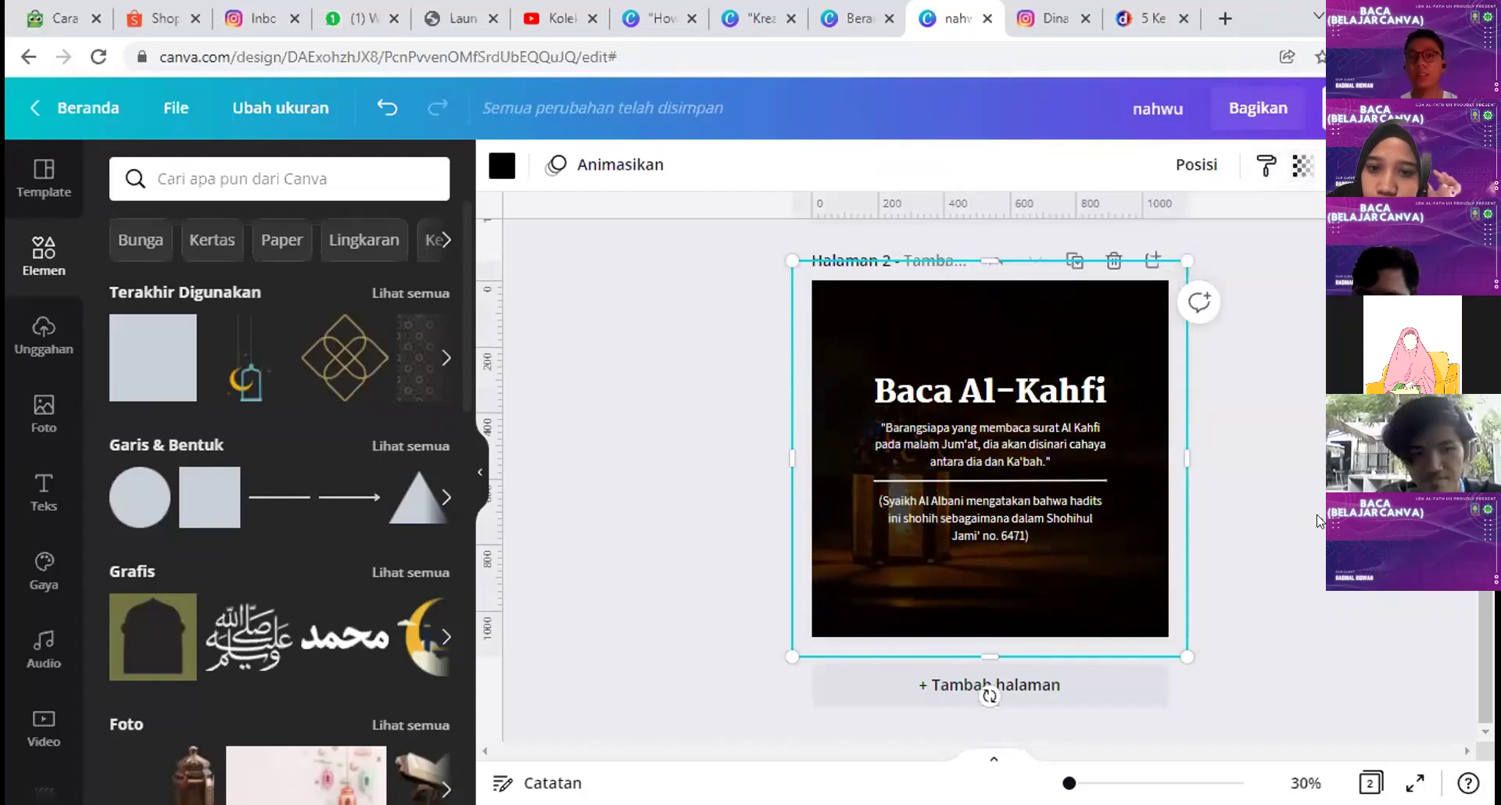
click(1283, 597)
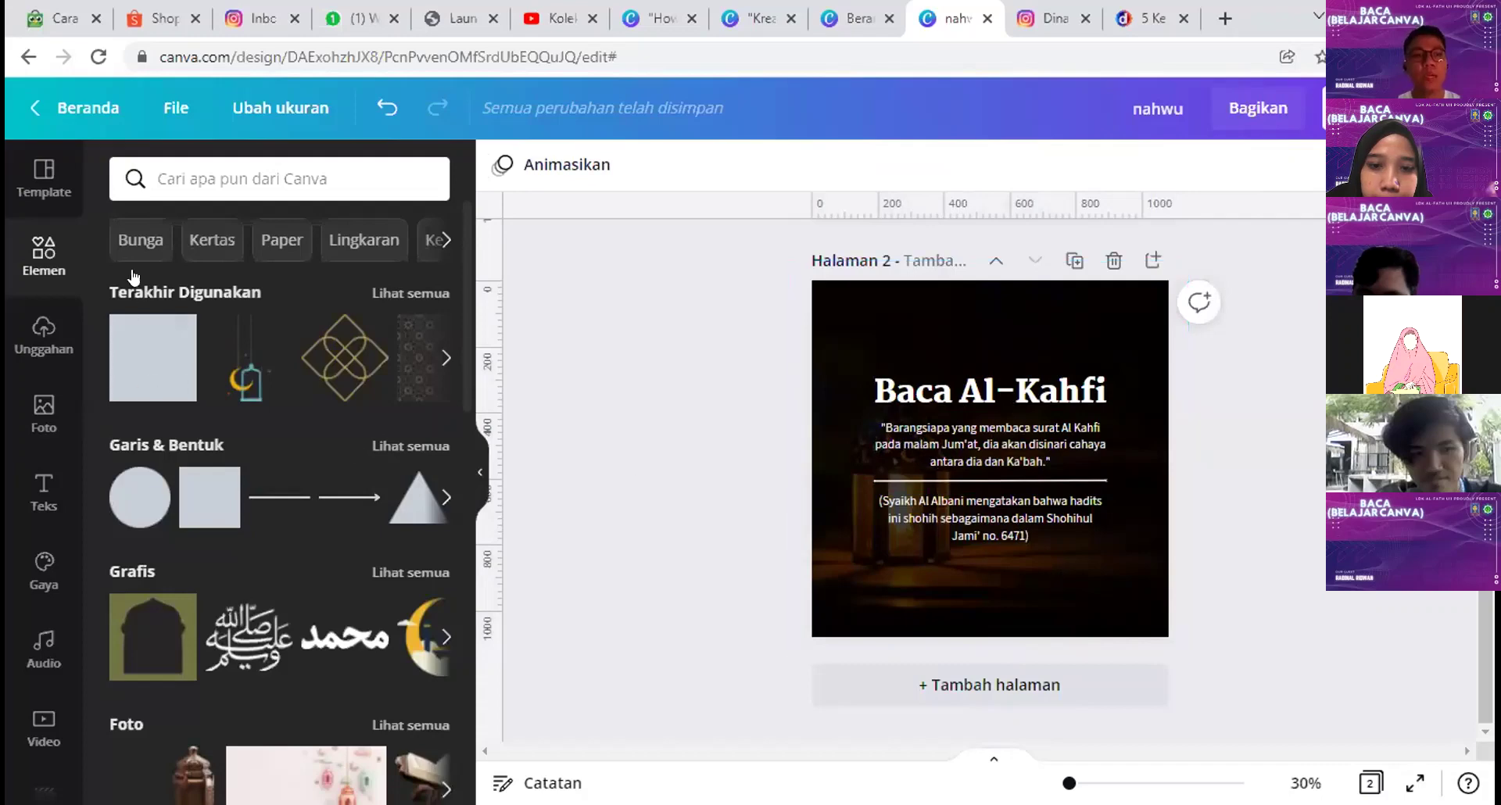
Step: Add a gold corner frame from a 'bingkai islami' graphics search to the bottom-left corner
click(239, 179)
text(bingkai)
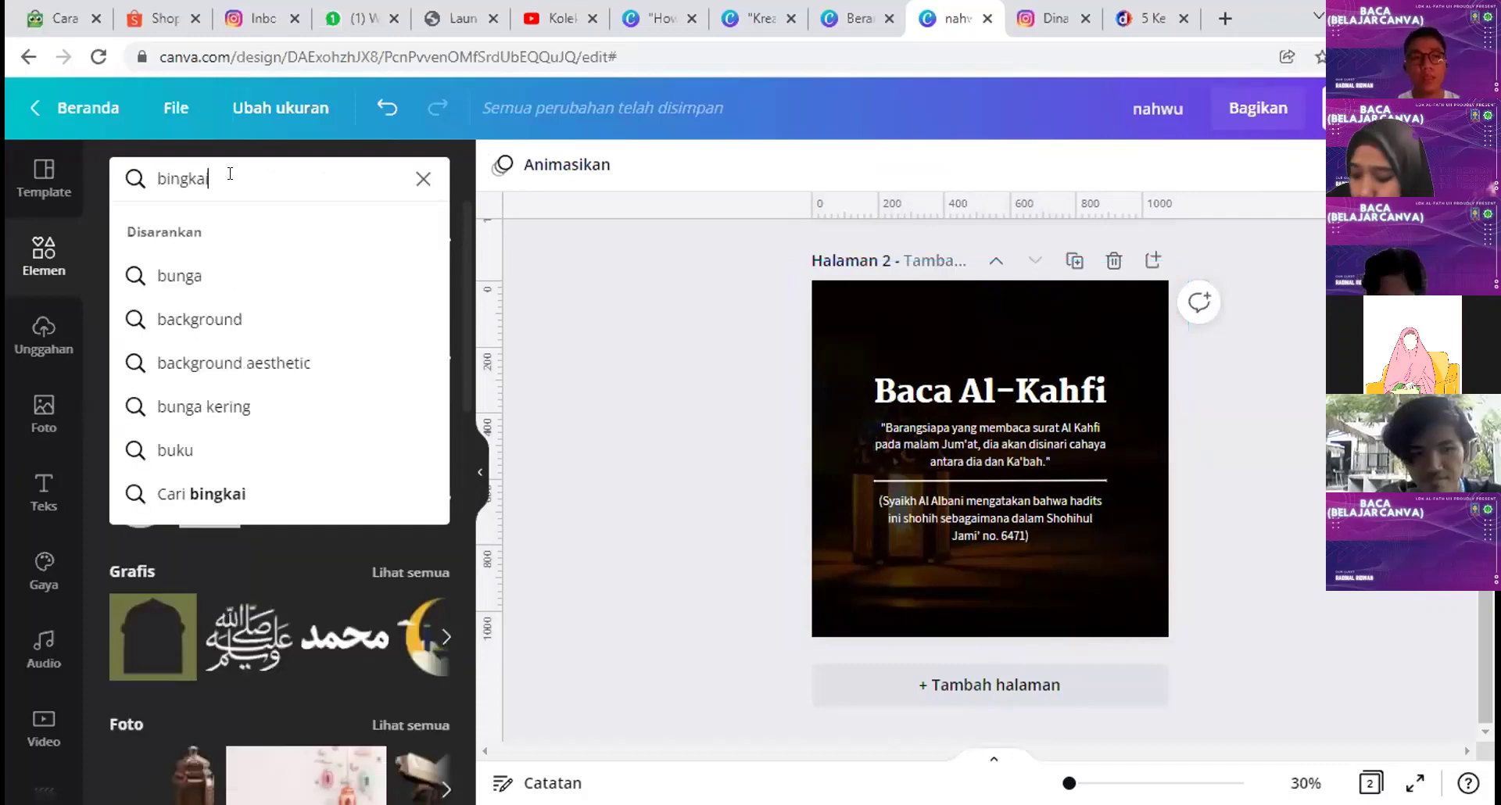
text( islami)
key(Return)
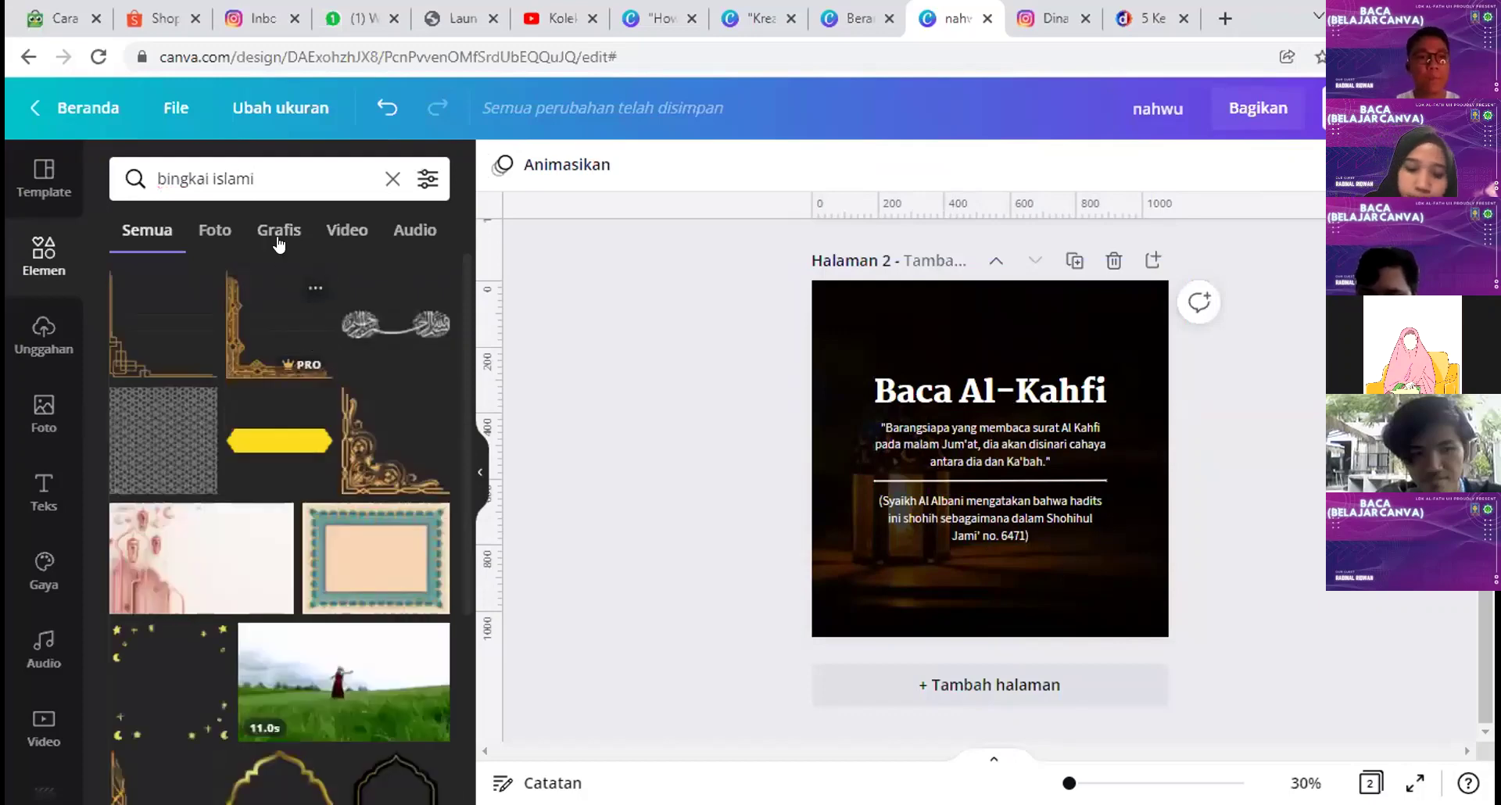
click(279, 234)
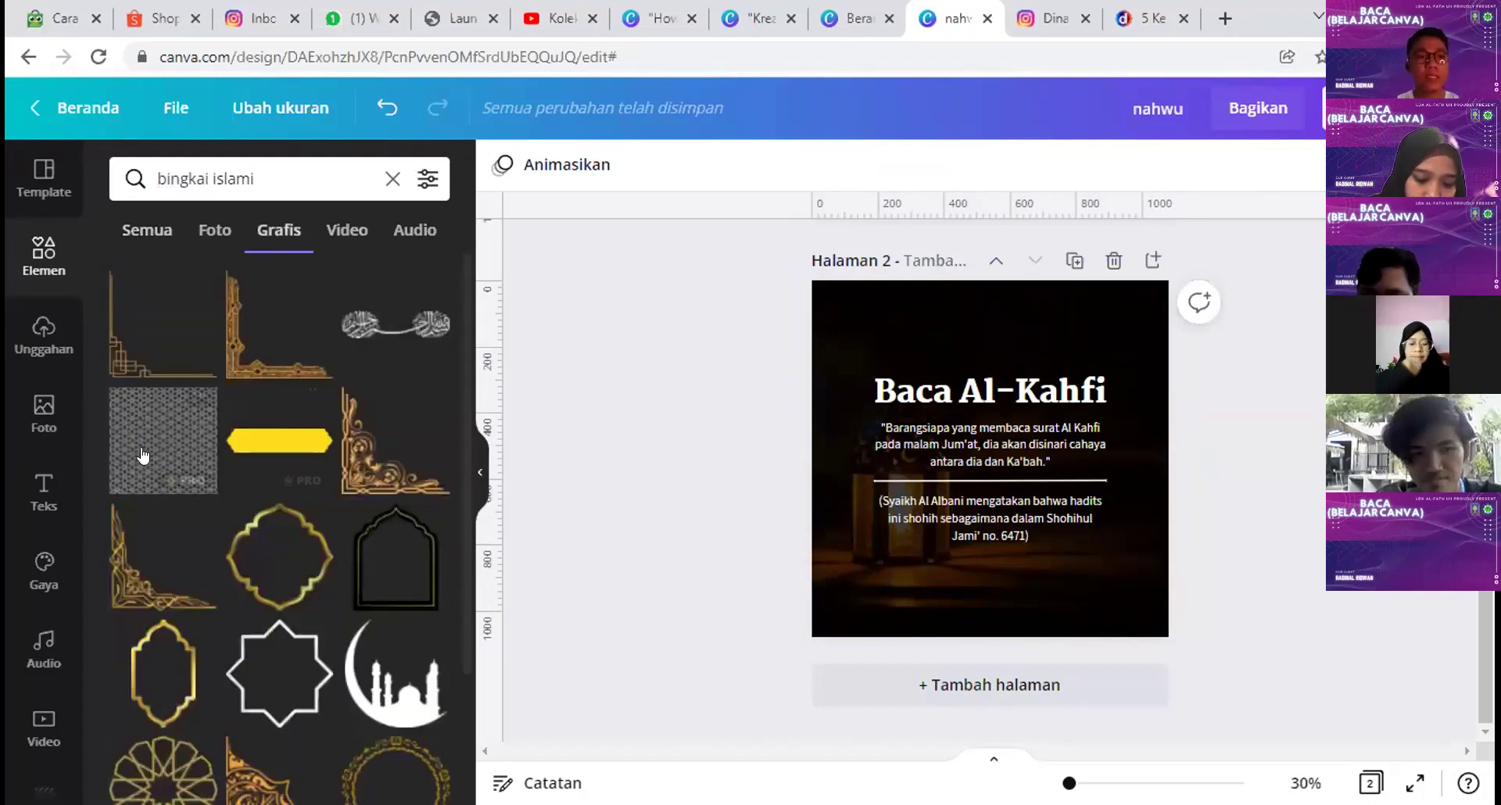
click(110, 364)
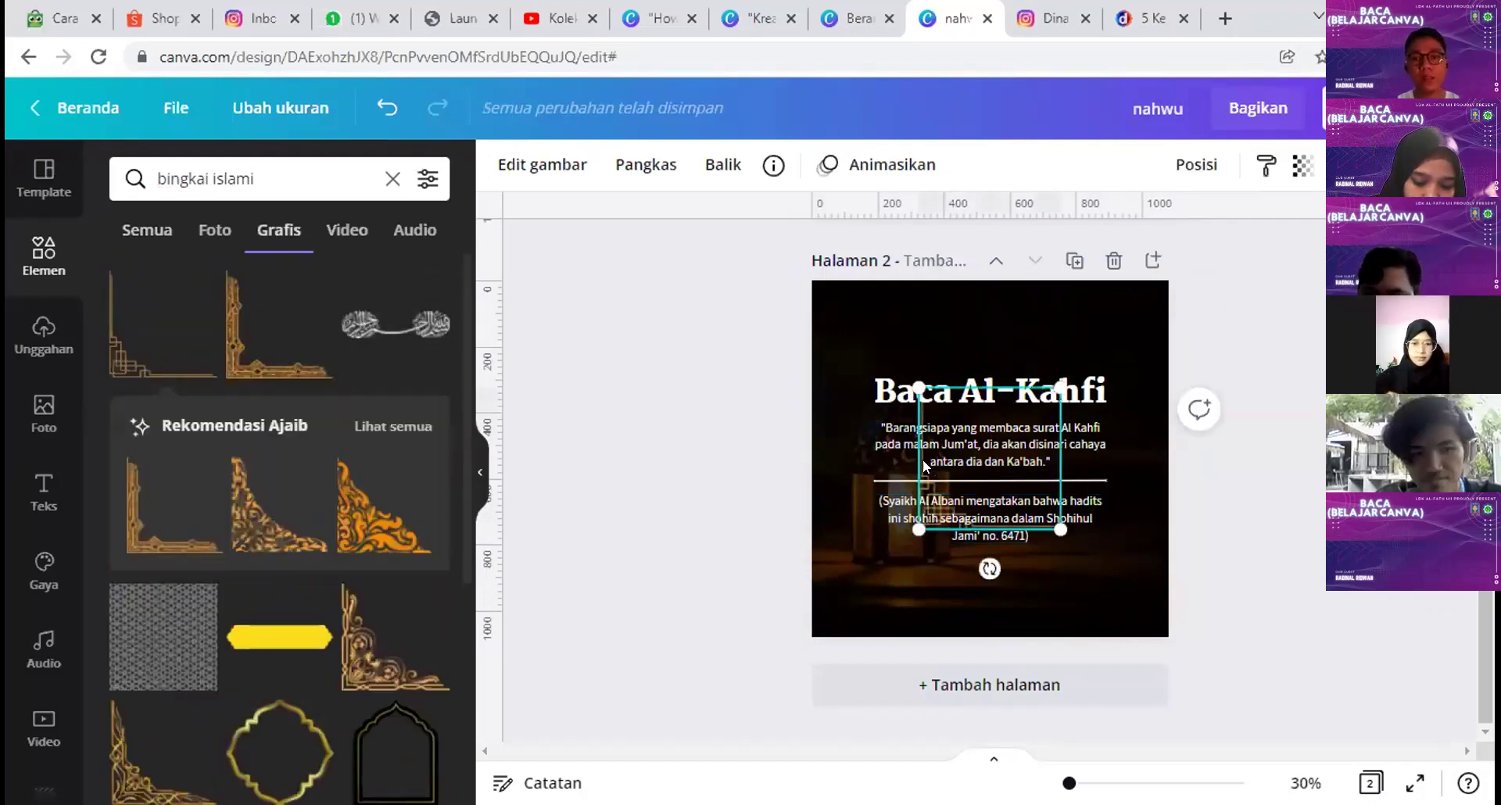
drag(923, 480, 815, 585)
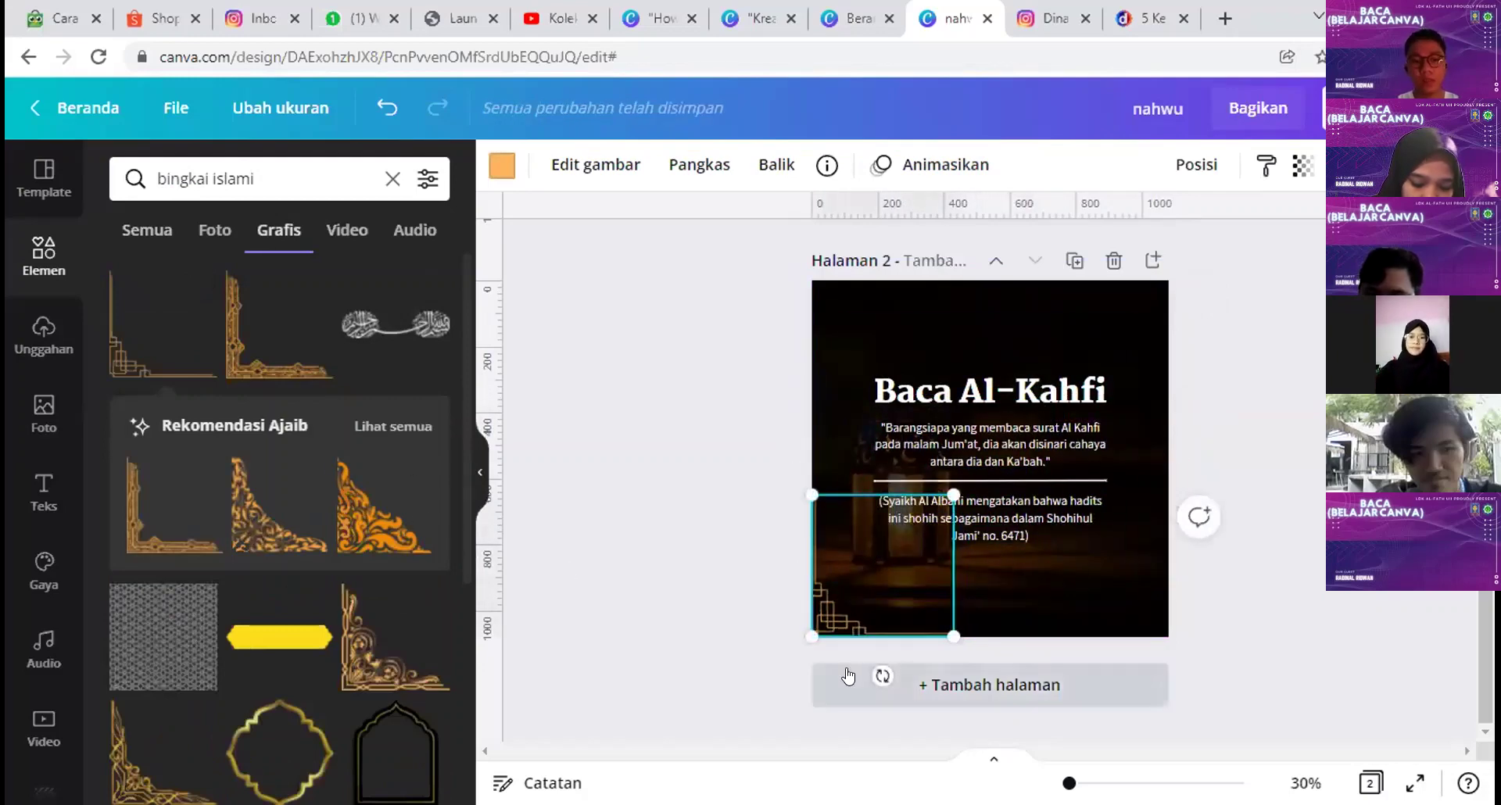
Step: Duplicate the frame to the top-right corner, flipped horizontally and vertically
key(ctrl+d)
drag(844, 603, 1051, 387)
click(776, 164)
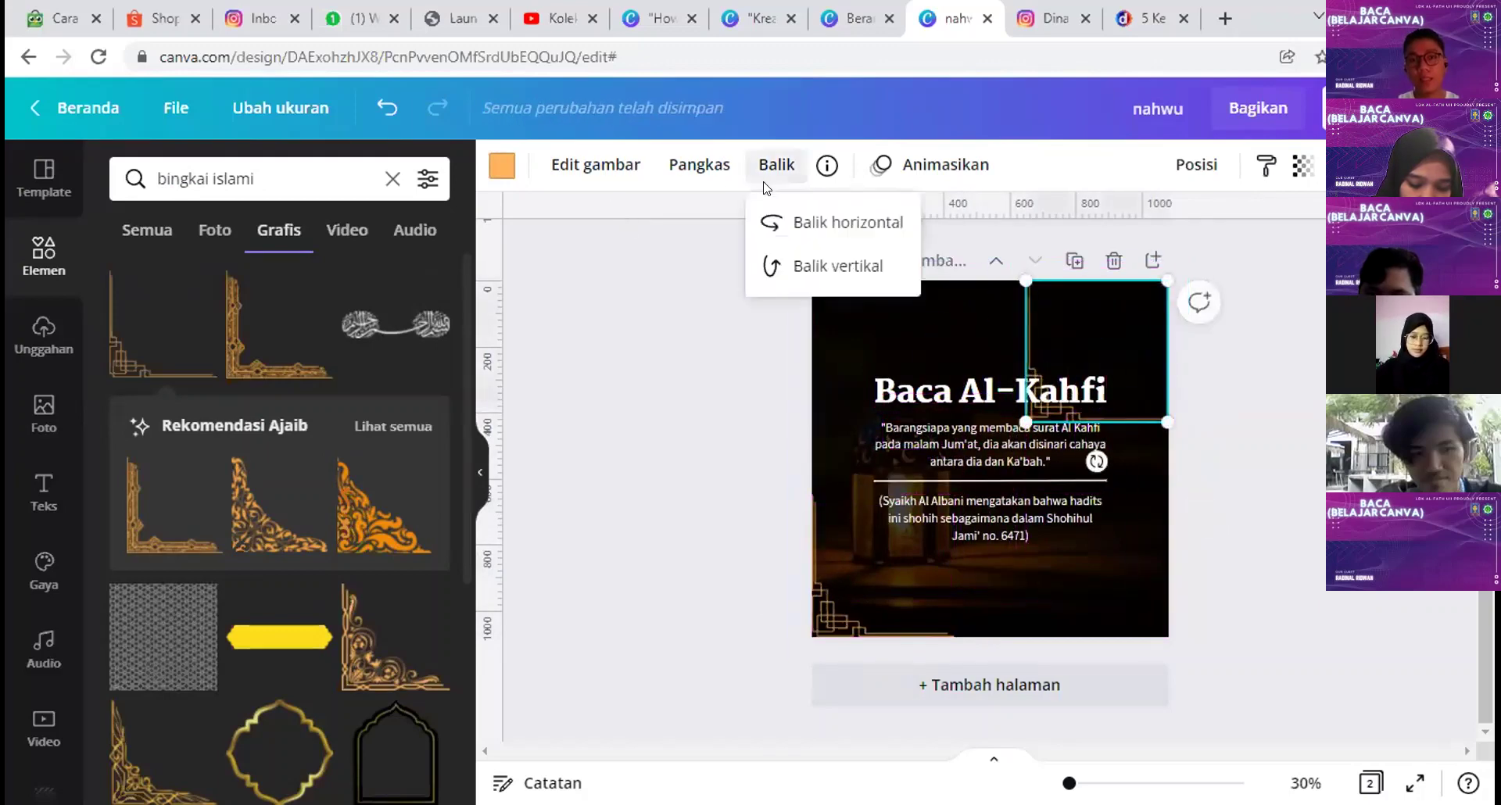
click(770, 227)
click(774, 267)
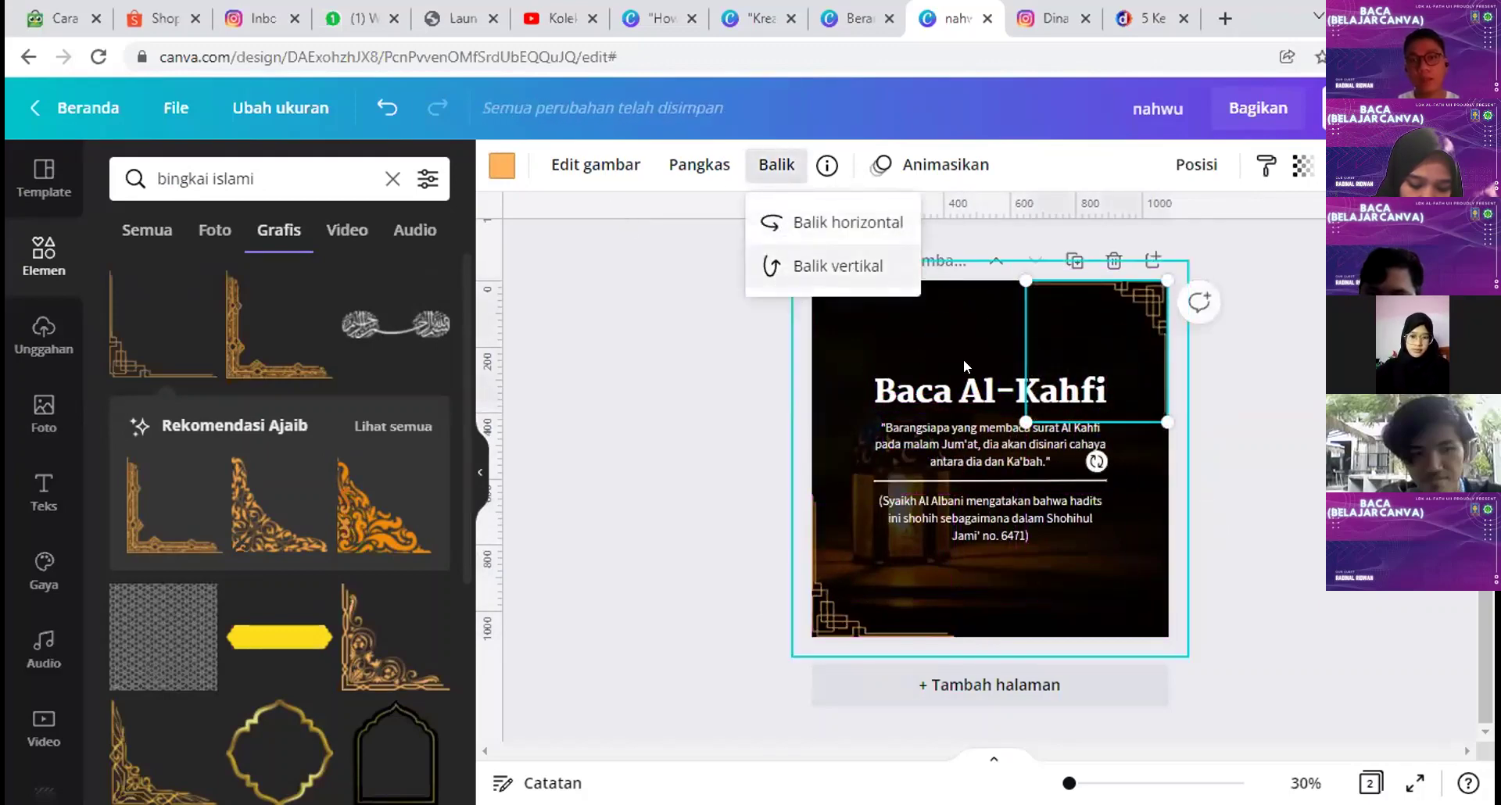
key(Escape)
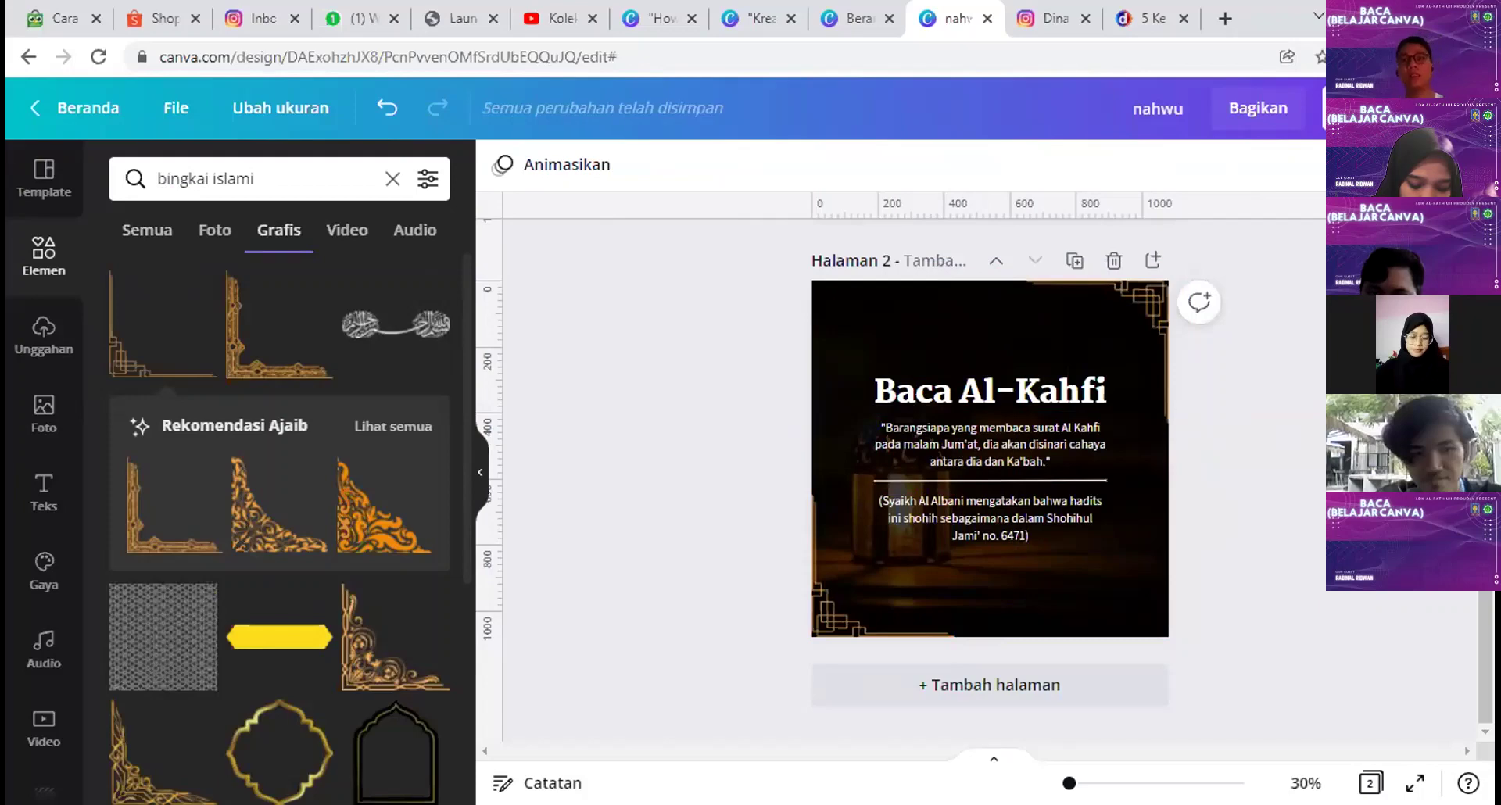
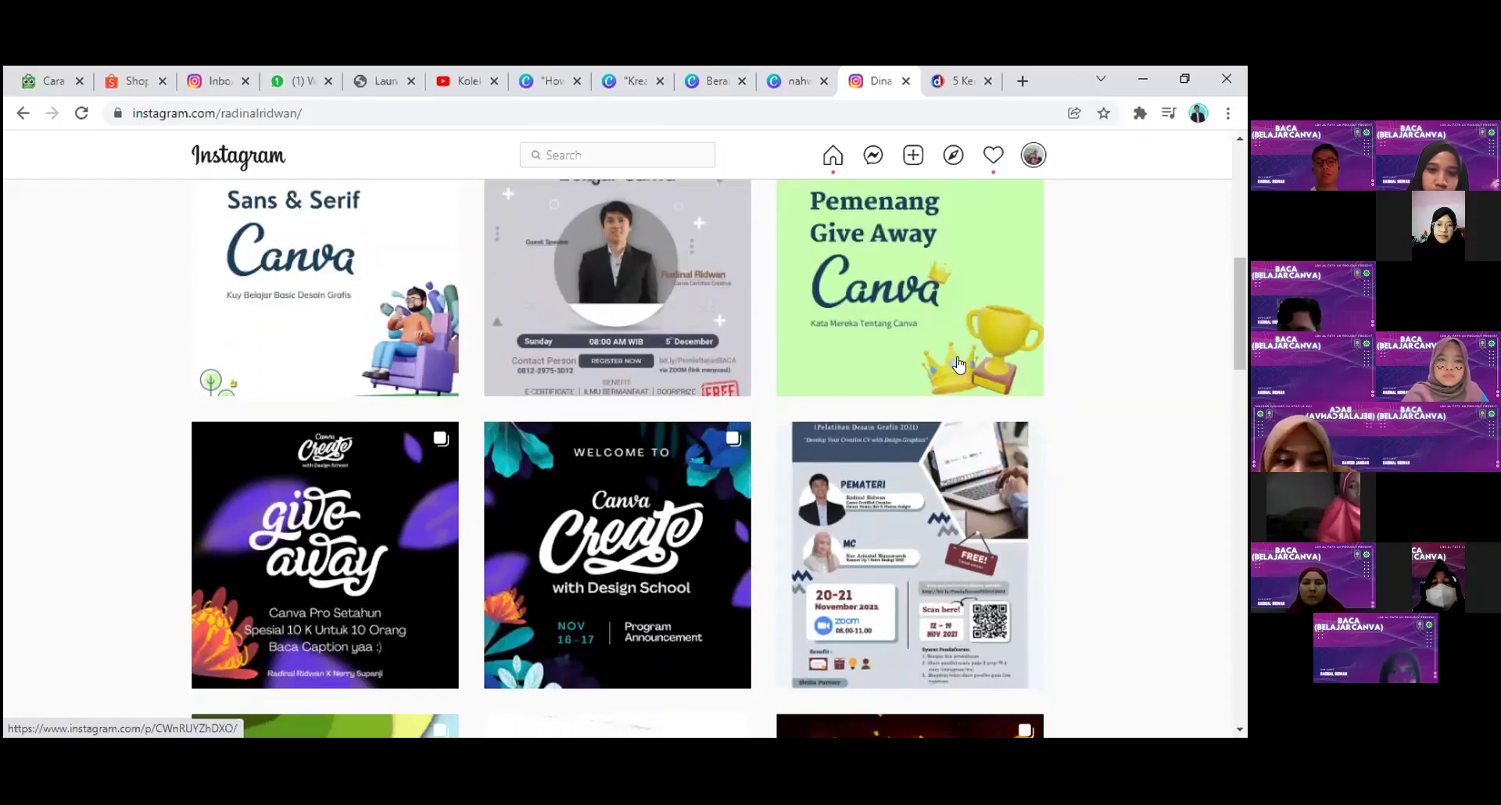
Step: Return to the Canva home page and open the custom size panel with width 3240 px
scroll(821, 352, down, 2)
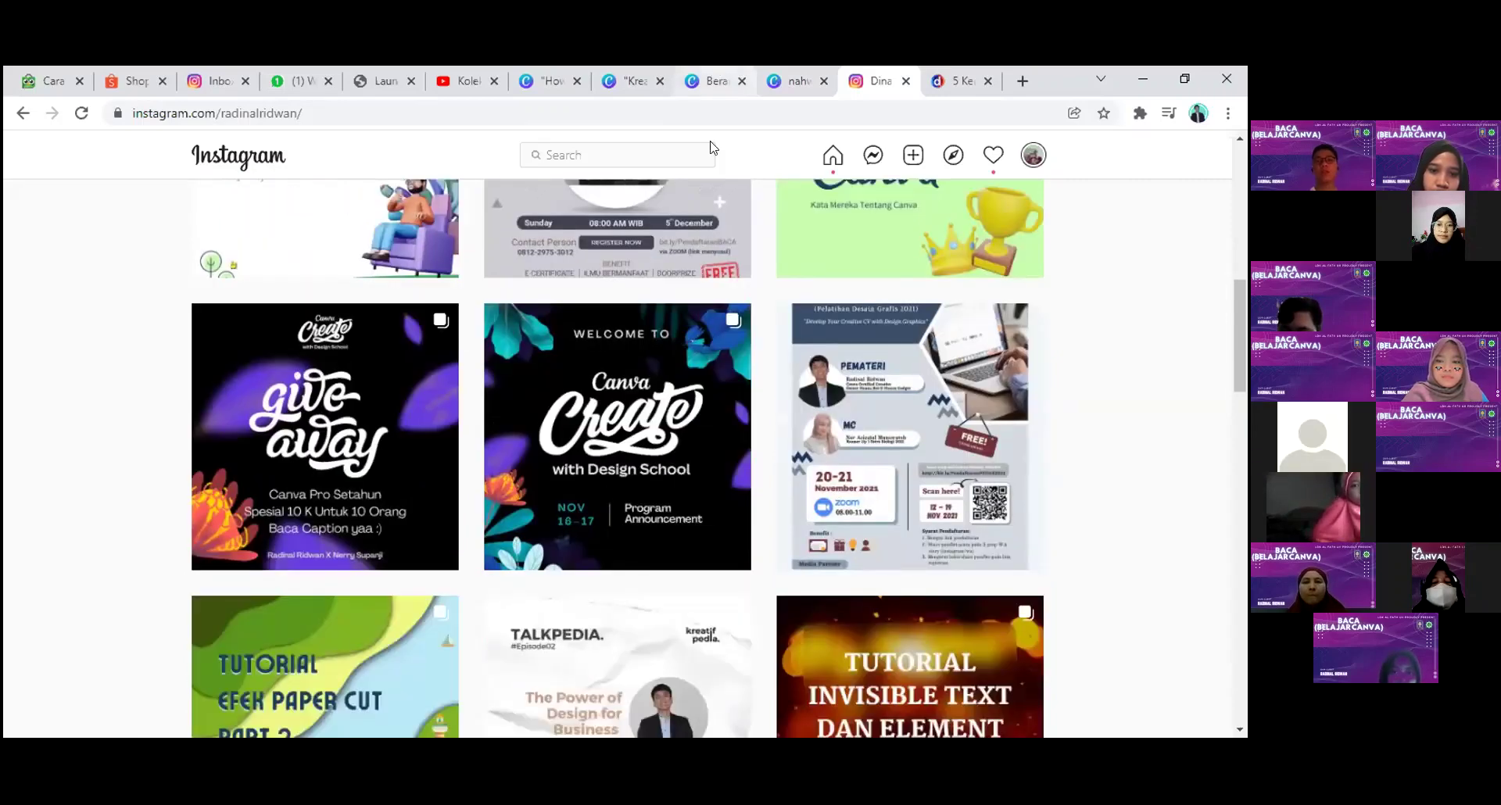
click(713, 80)
click(878, 643)
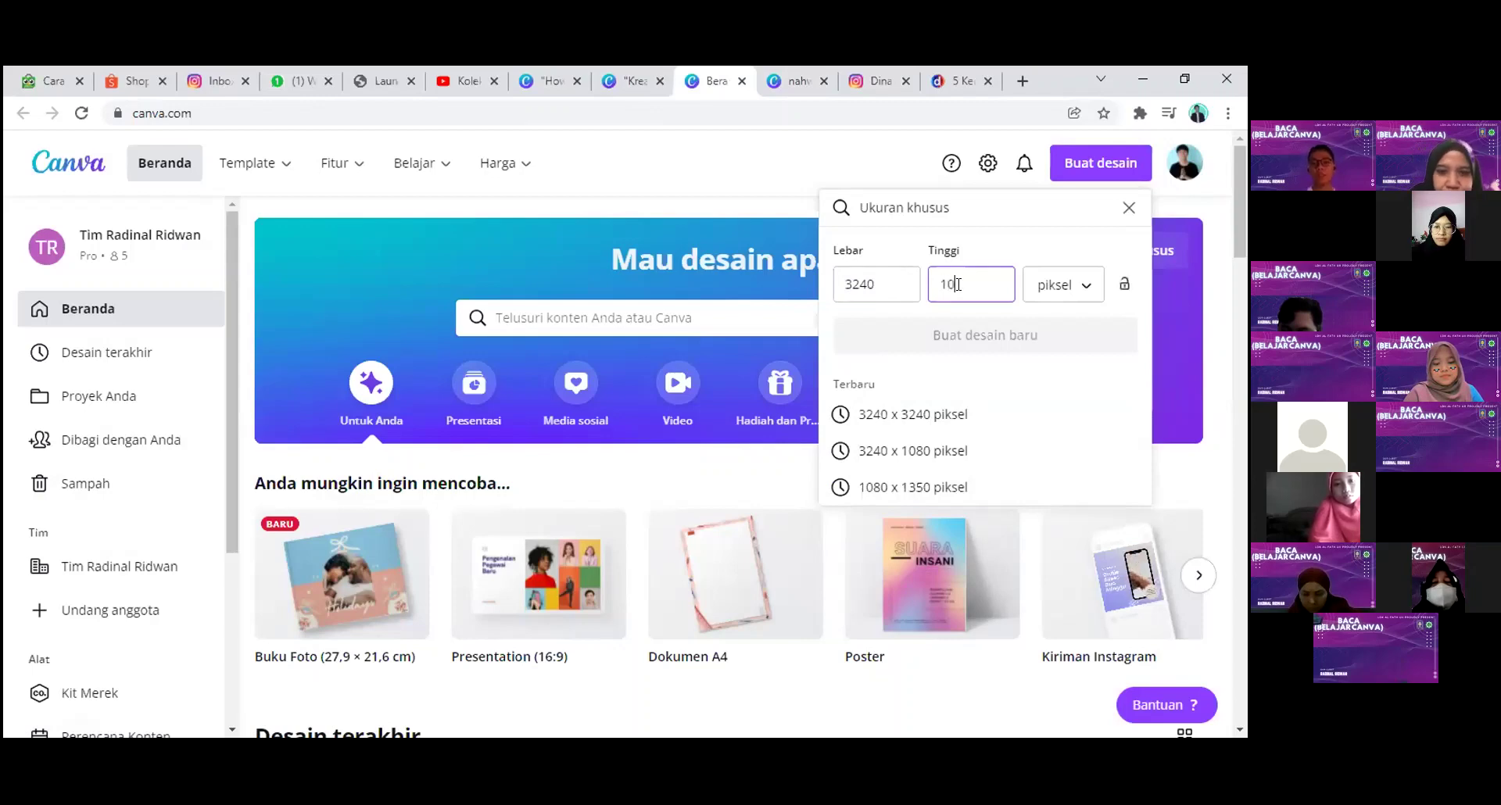
Step: Finish the height as 1080 and create the blank 3240 × 1080 px design
text(80)
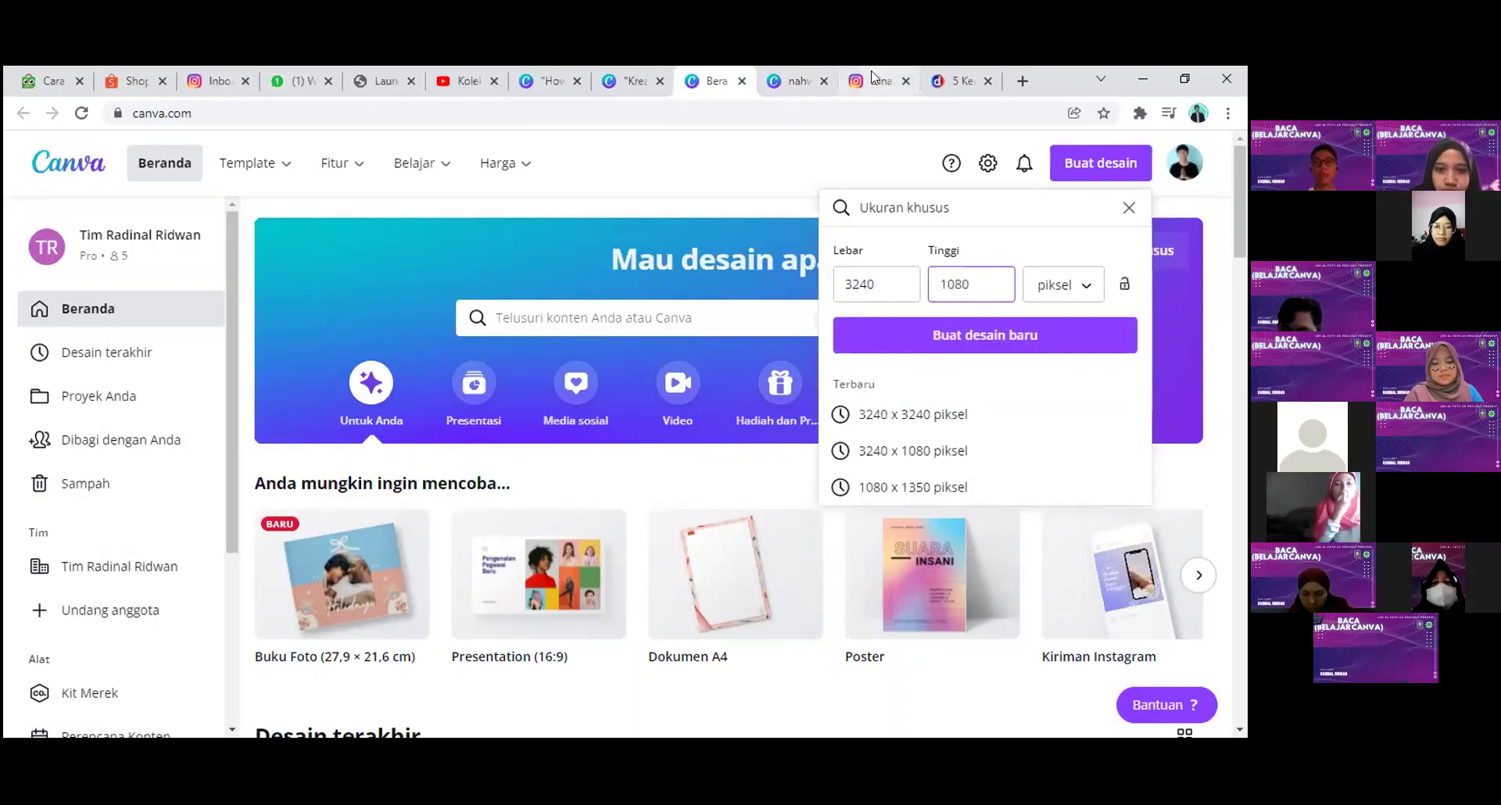
click(873, 72)
scroll(359, 379, up, 2)
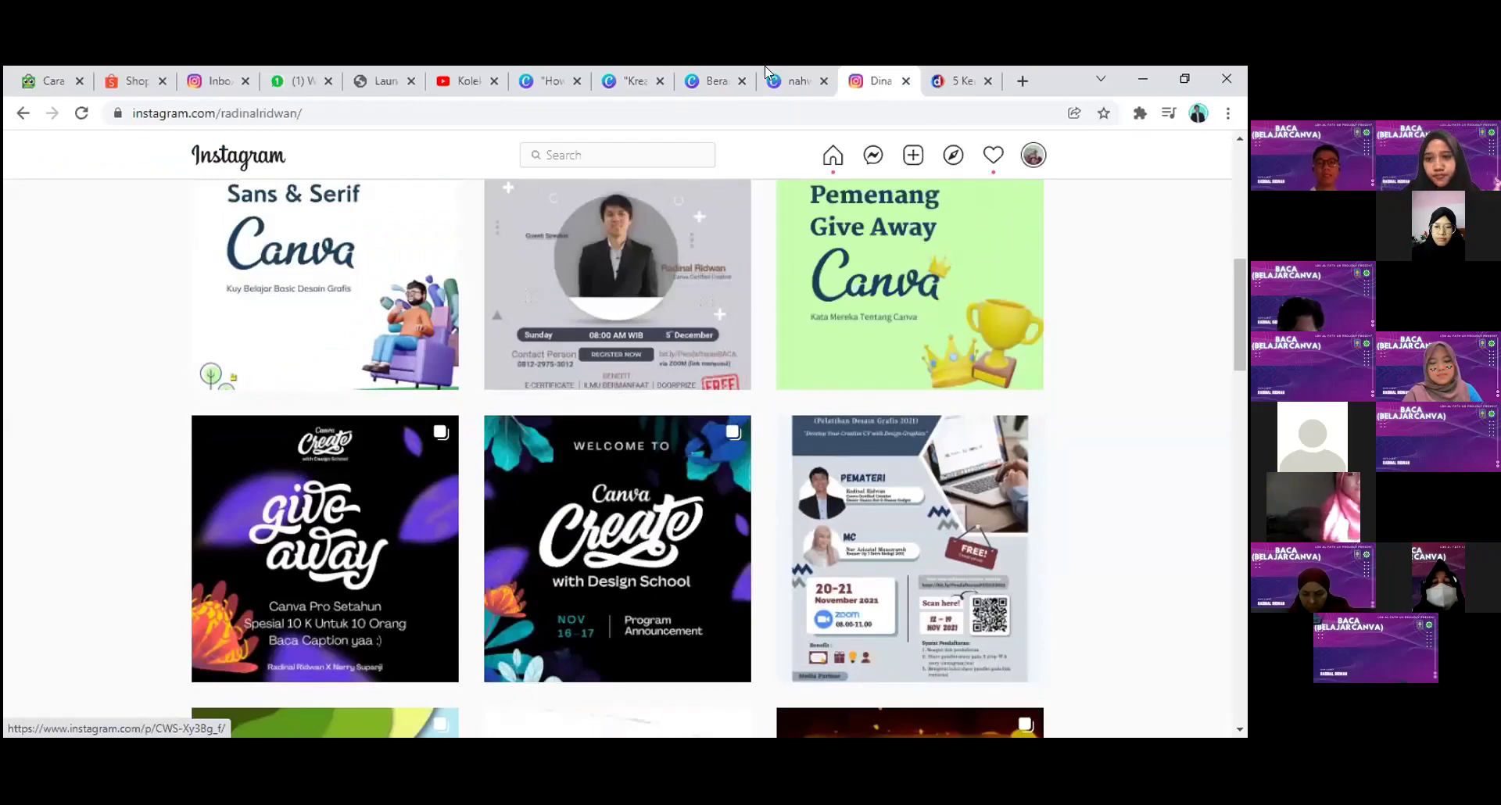
key(ctrl+shift+Tab)
key(ctrl+shift+Tab)
click(938, 342)
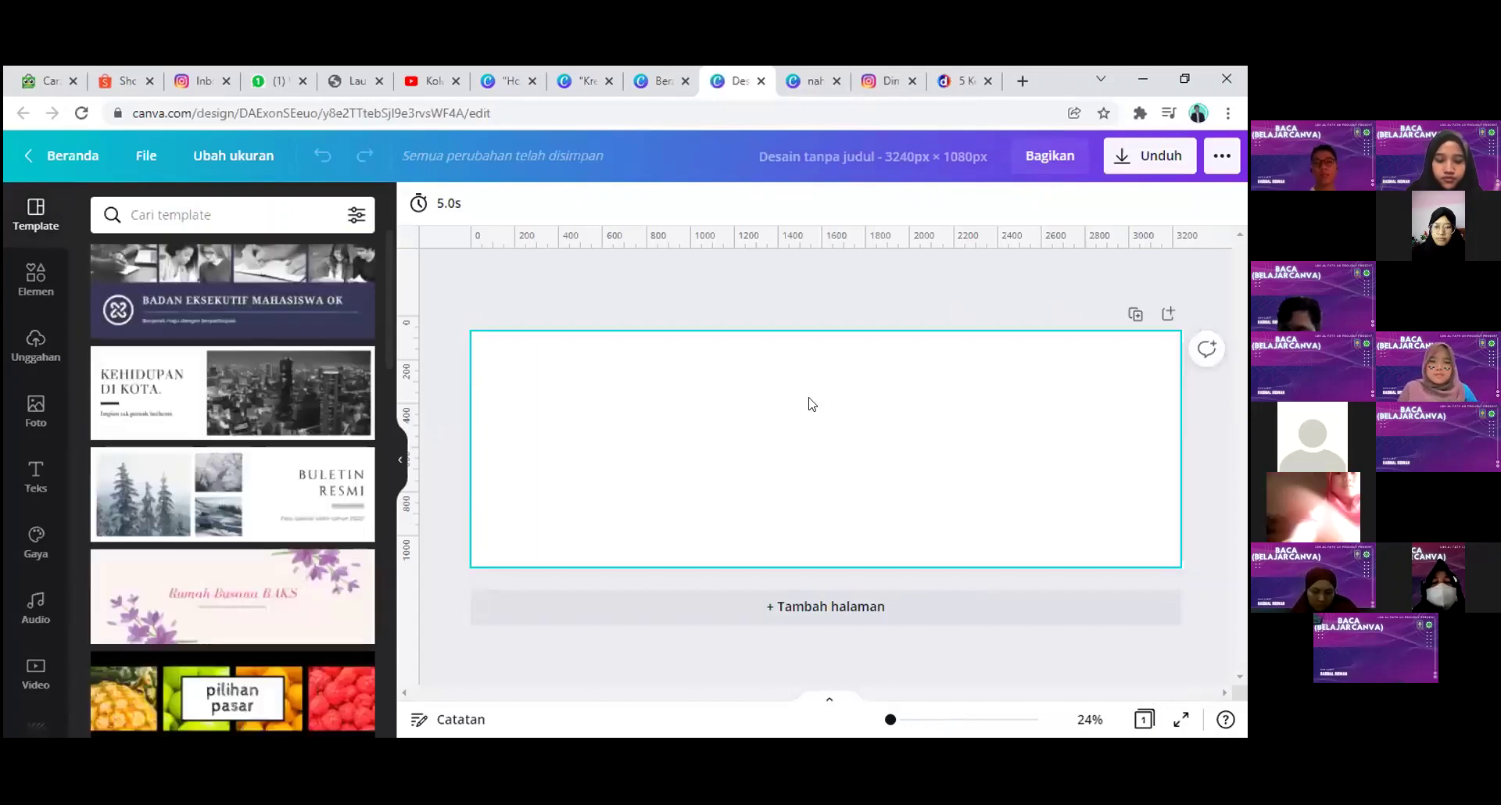
Step: Add a 1080 × 1080 square and duplicate it into three side-by-side copies
click(28, 283)
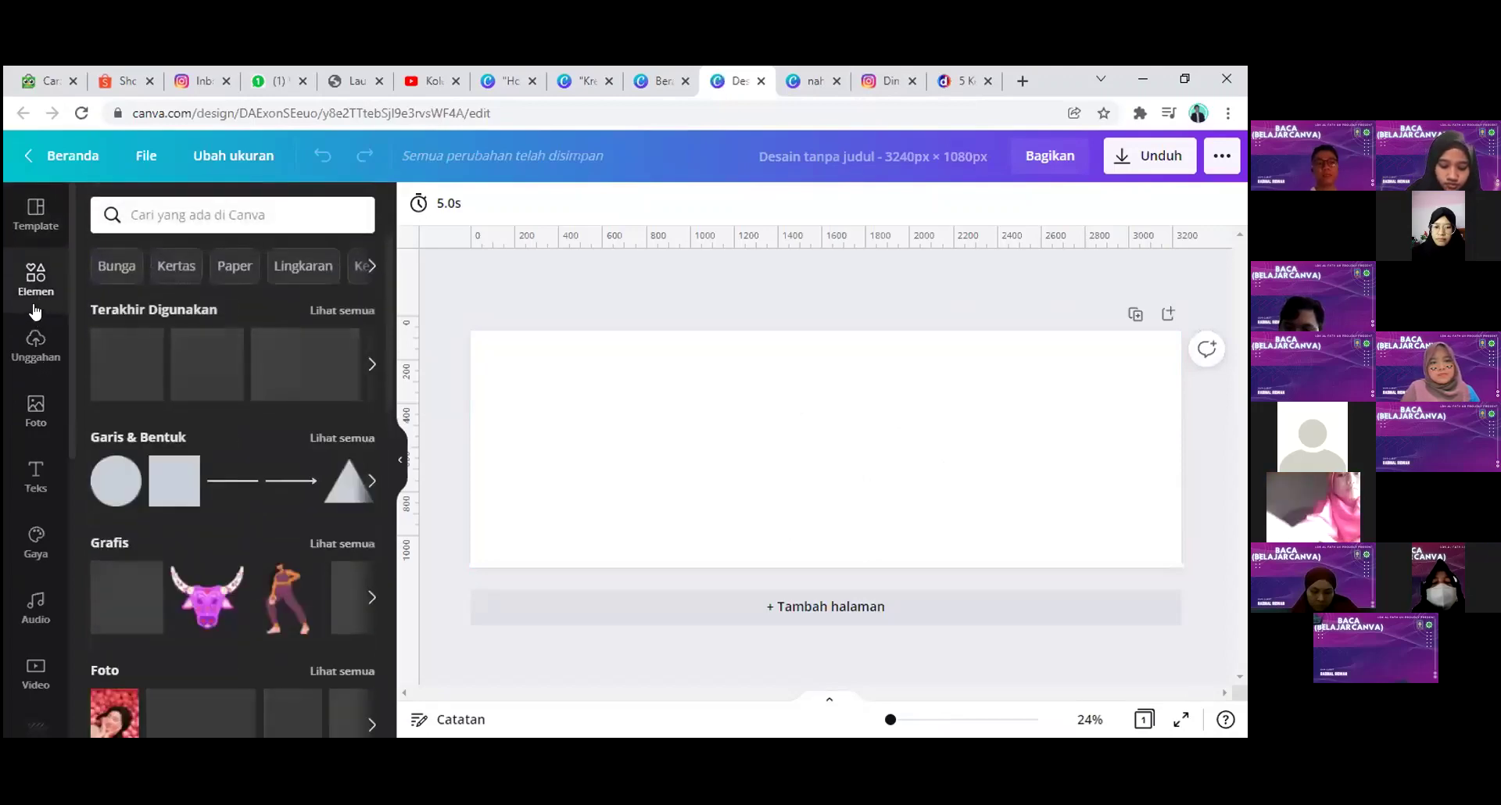
click(190, 480)
drag(821, 438, 504, 391)
drag(587, 453, 717, 545)
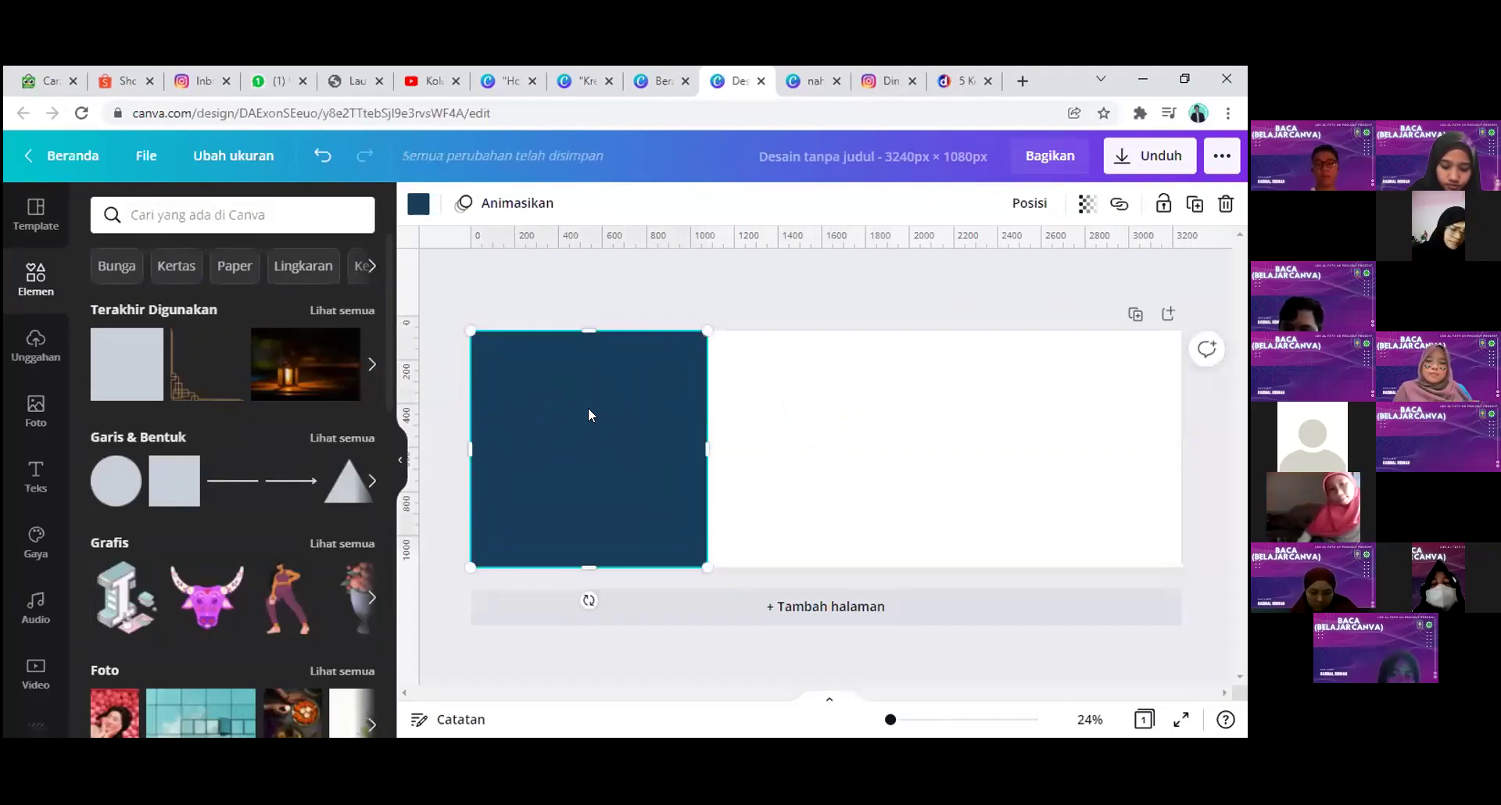
key(ctrl+d)
drag(664, 409, 1065, 439)
key(ctrl+d)
click(814, 315)
click(782, 379)
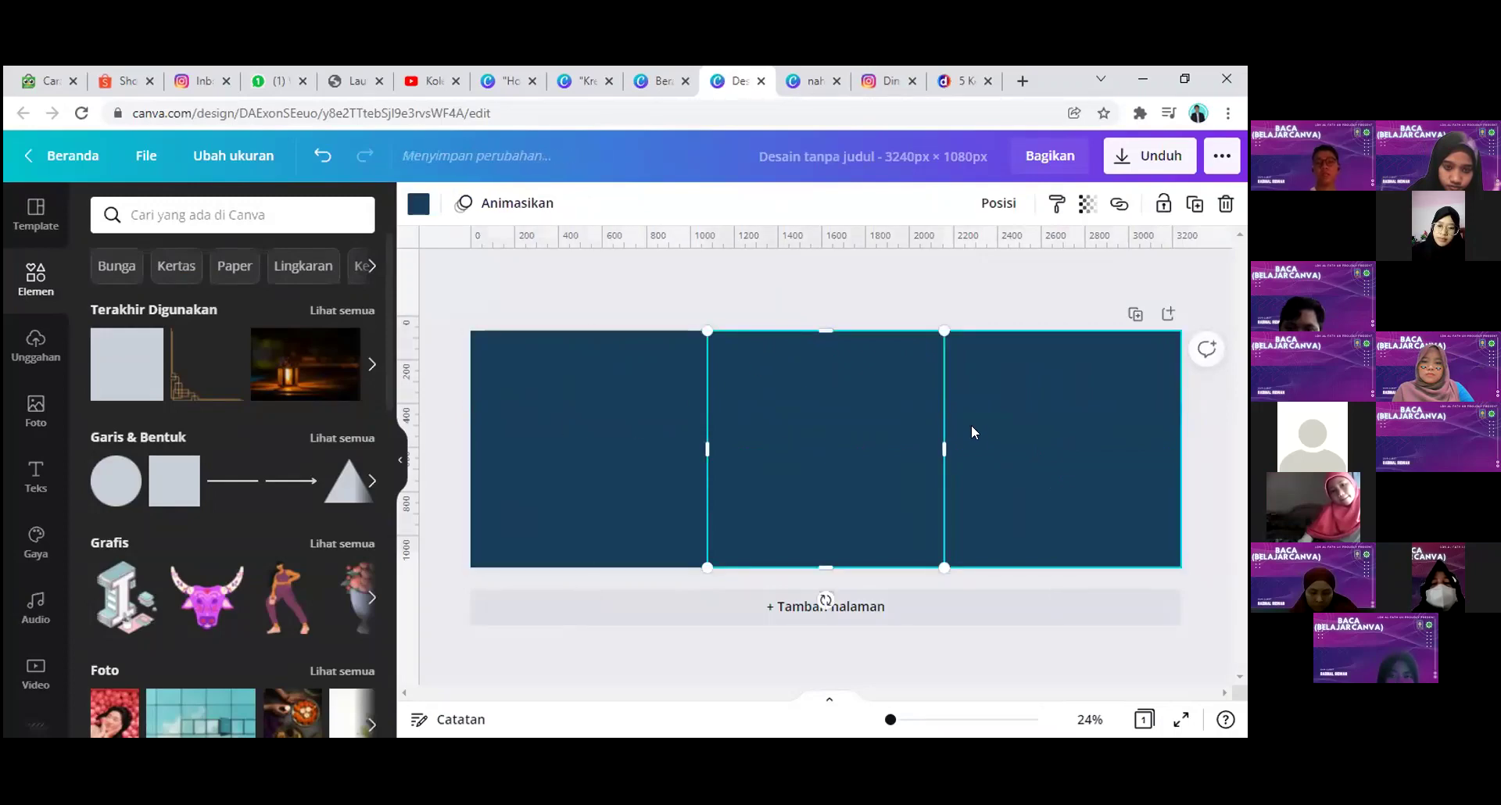
Step: Check the rulers in the file options and place a vertical guide at 1080 px
click(892, 80)
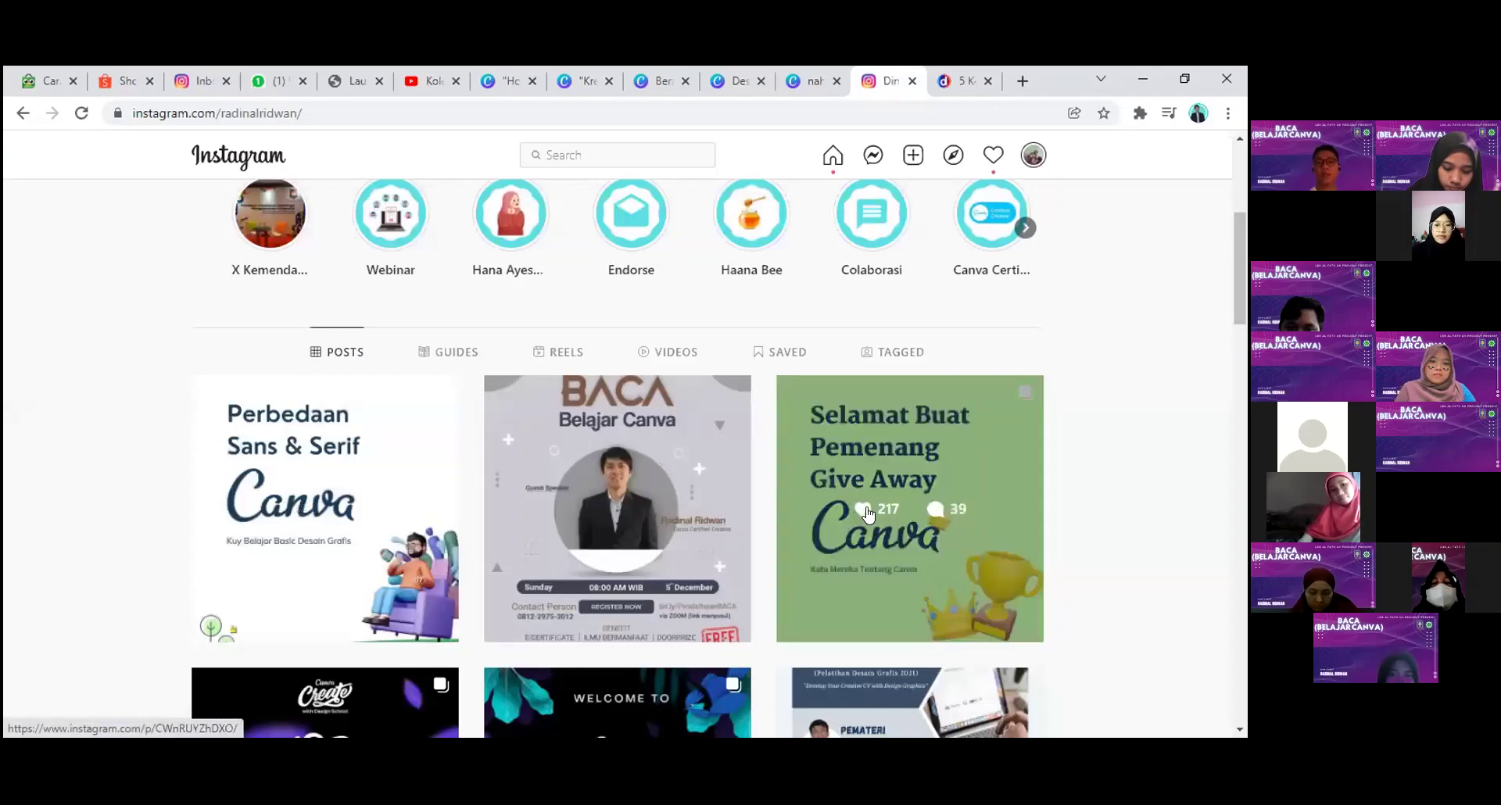
click(801, 80)
click(735, 81)
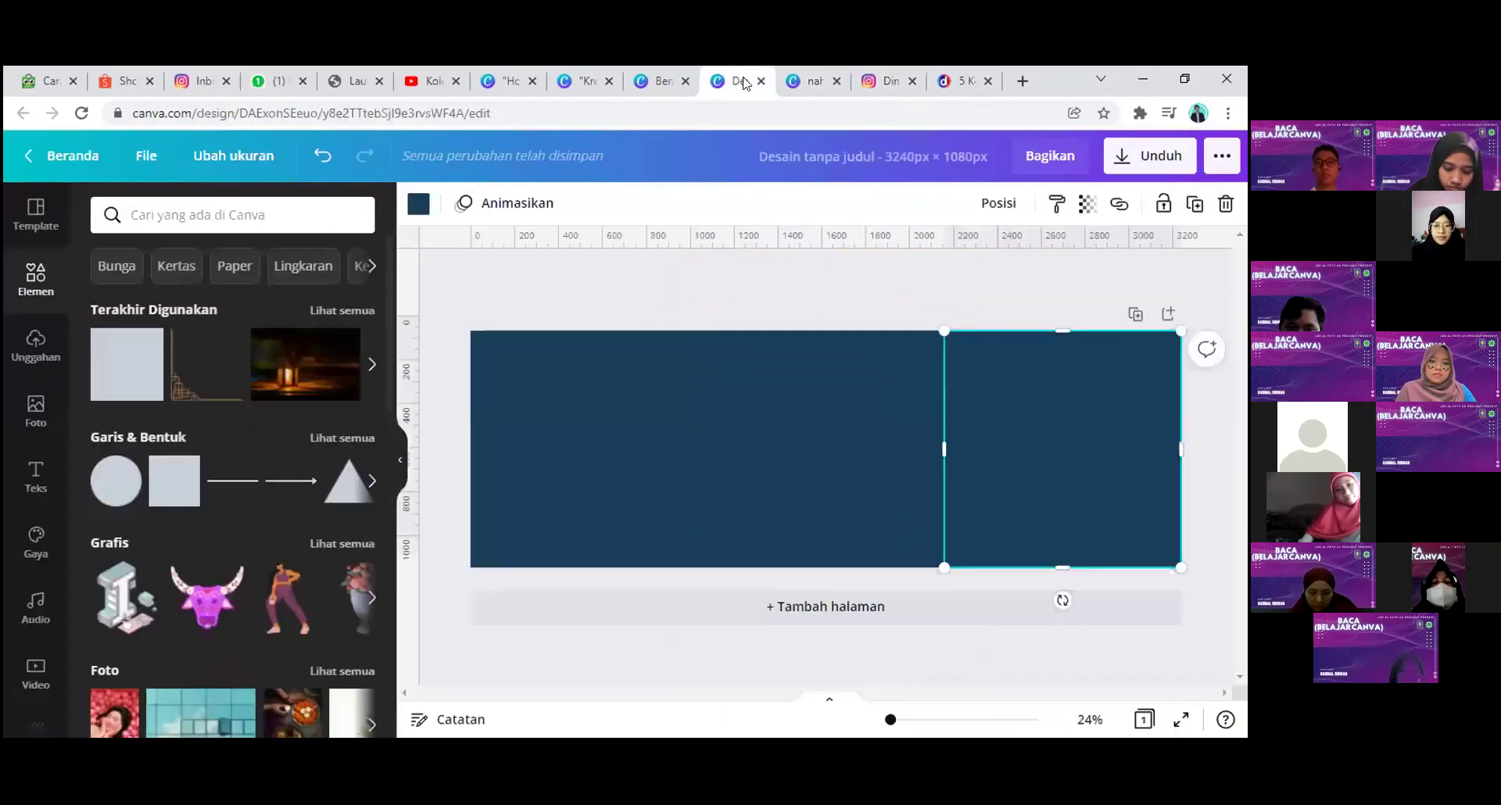
click(585, 457)
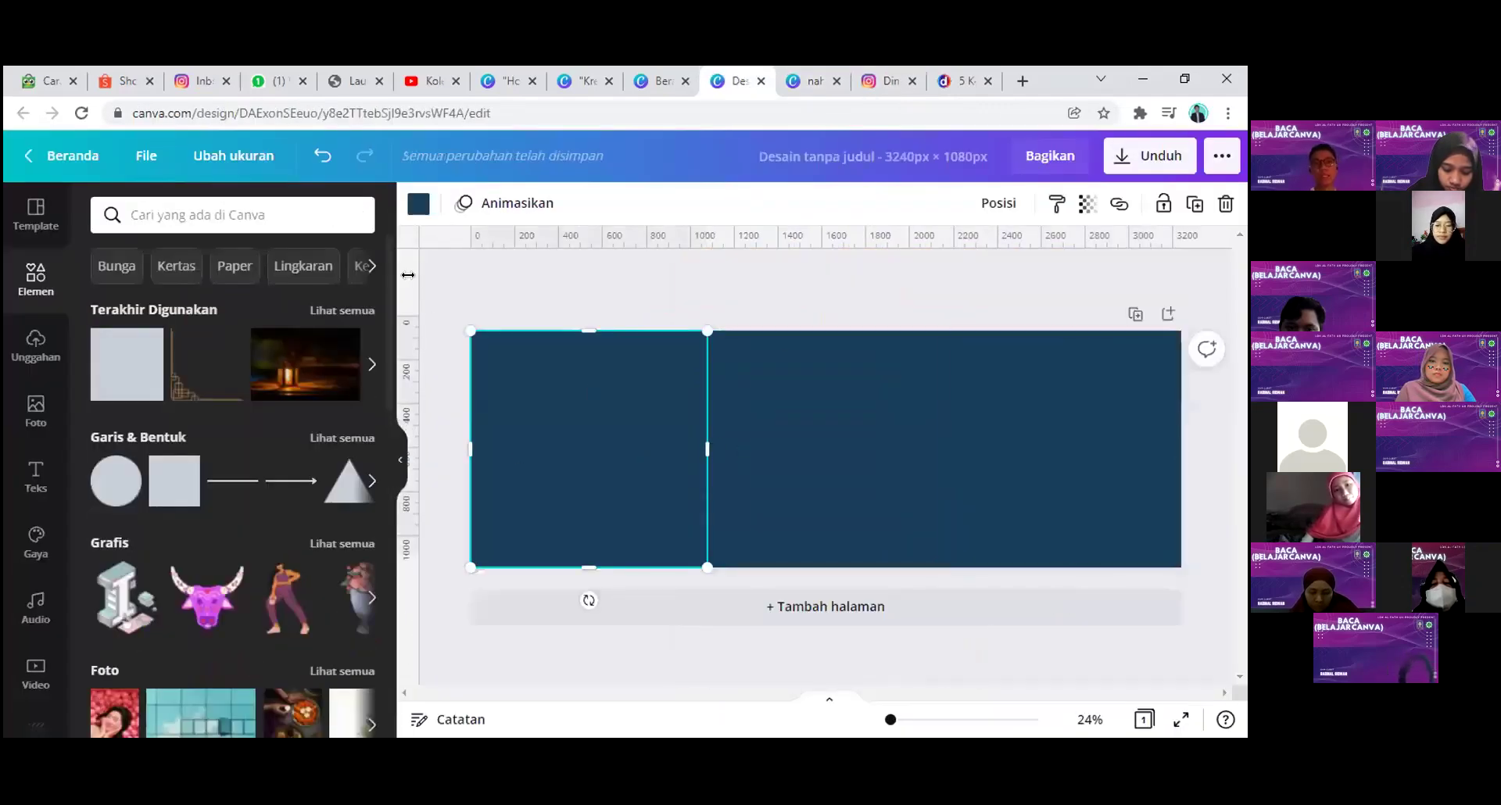
click(144, 160)
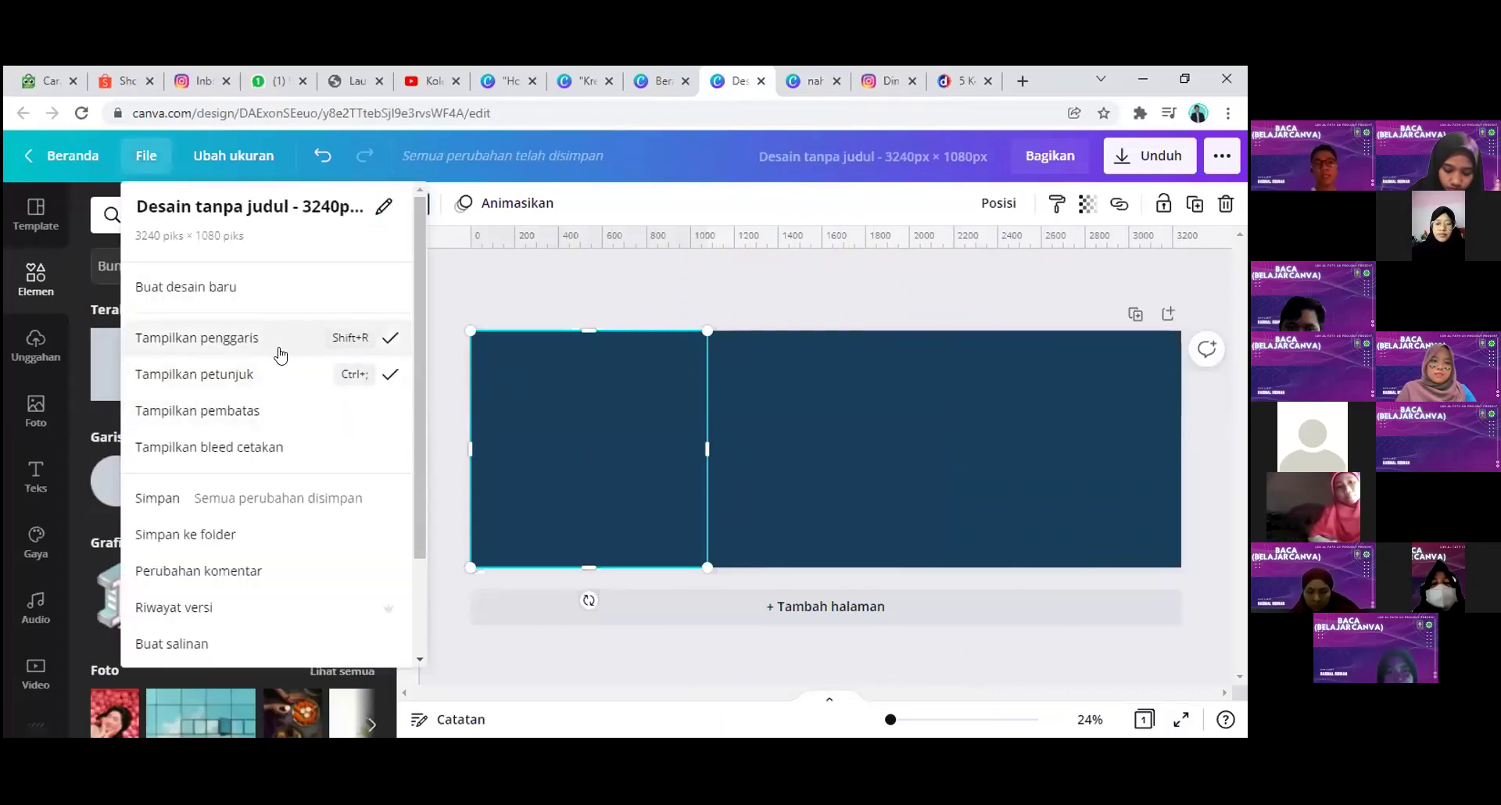
click(426, 293)
drag(412, 277, 707, 259)
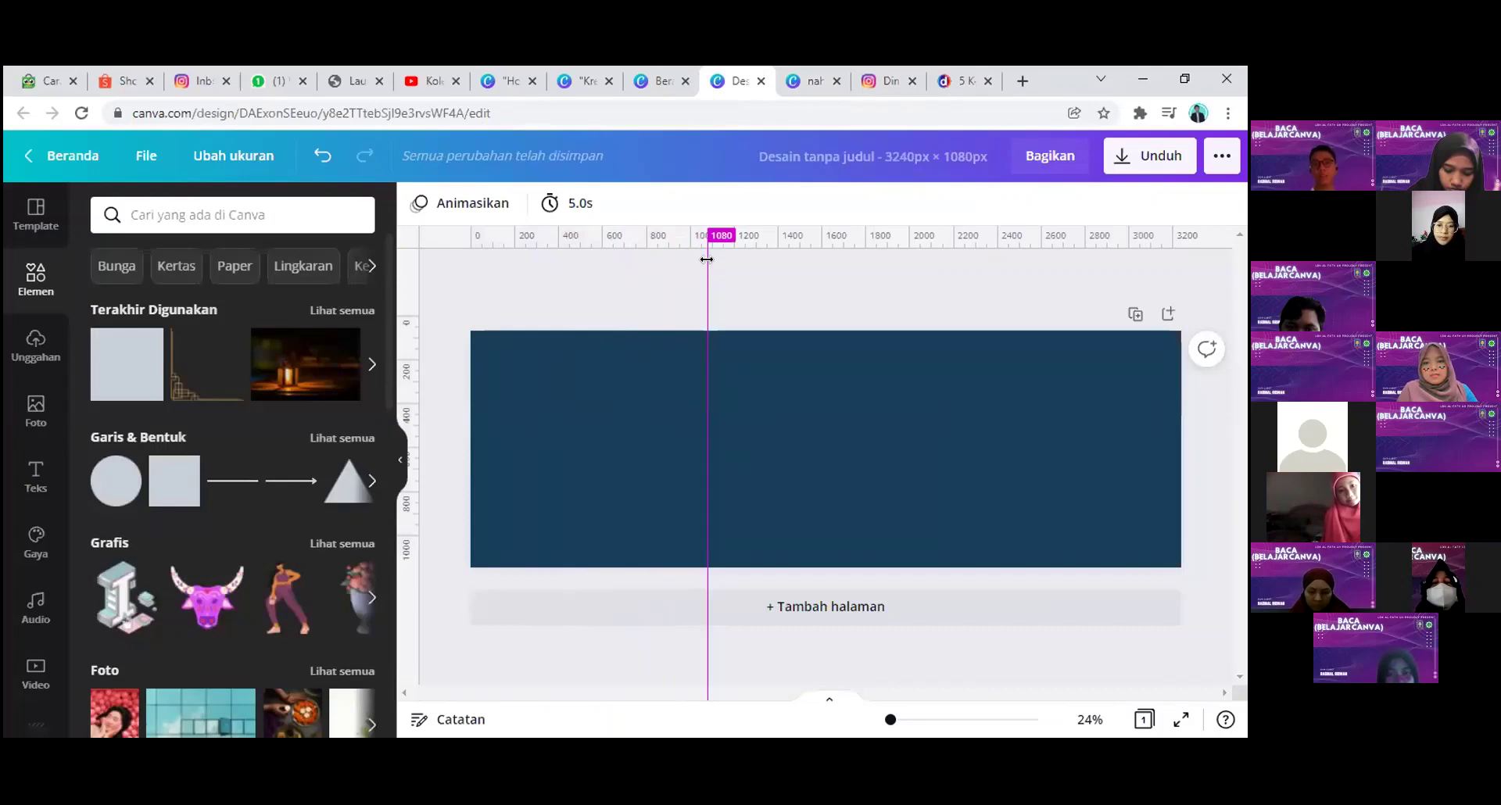
Step: Add a second guide at 2160 px, delete all three squares, and add the lantern photo
click(680, 378)
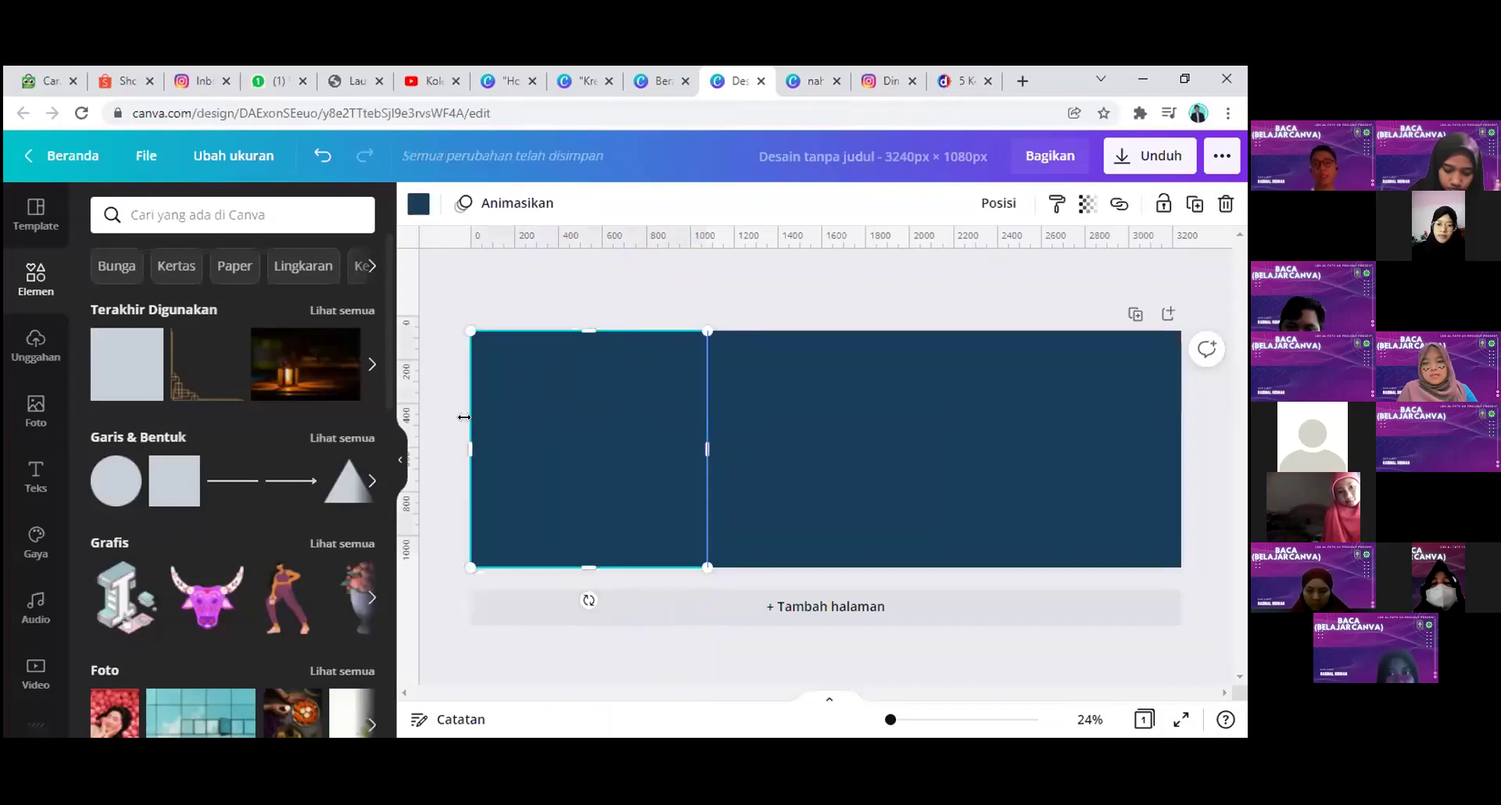
key(Delete)
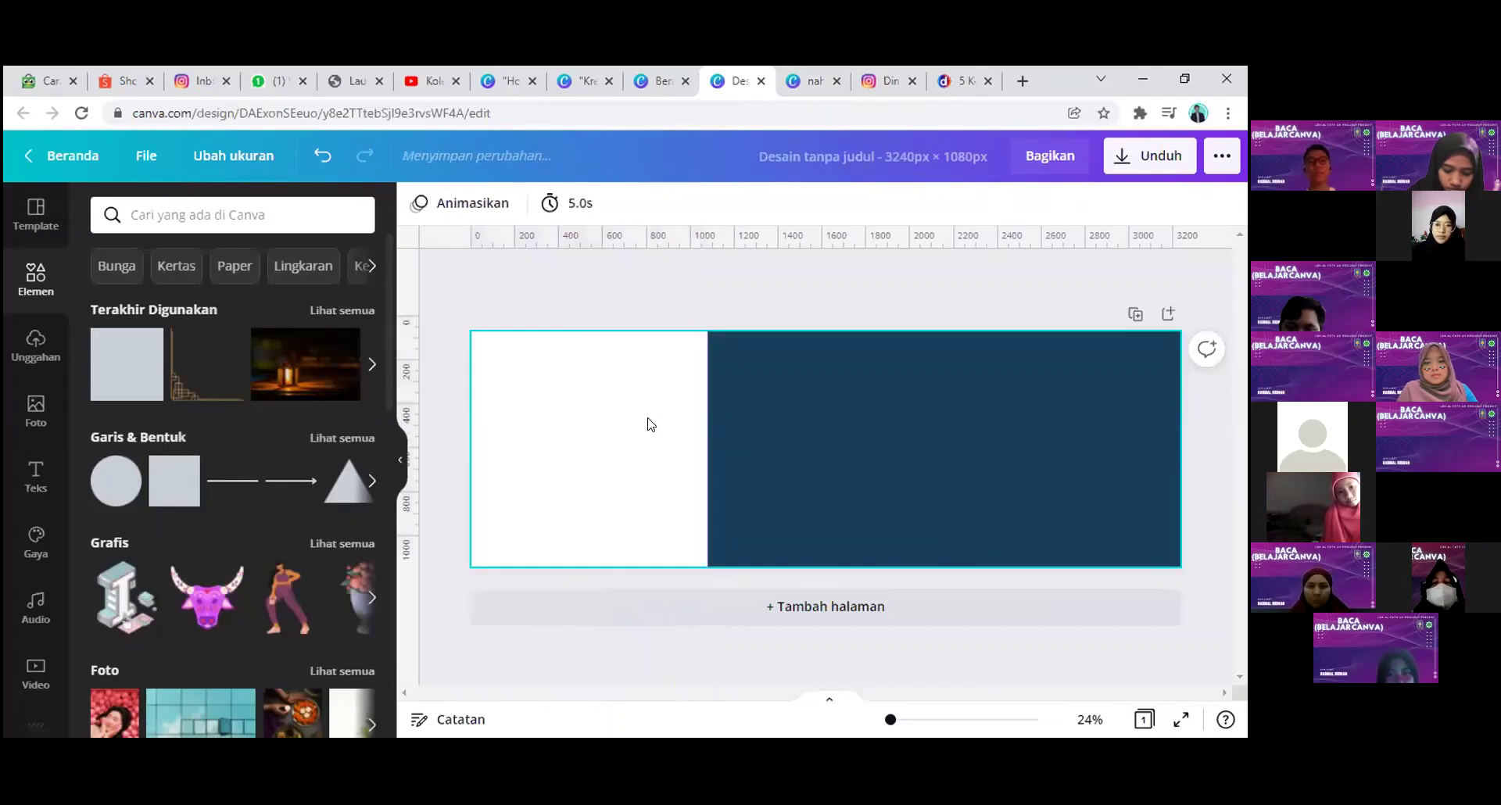
drag(409, 283, 939, 296)
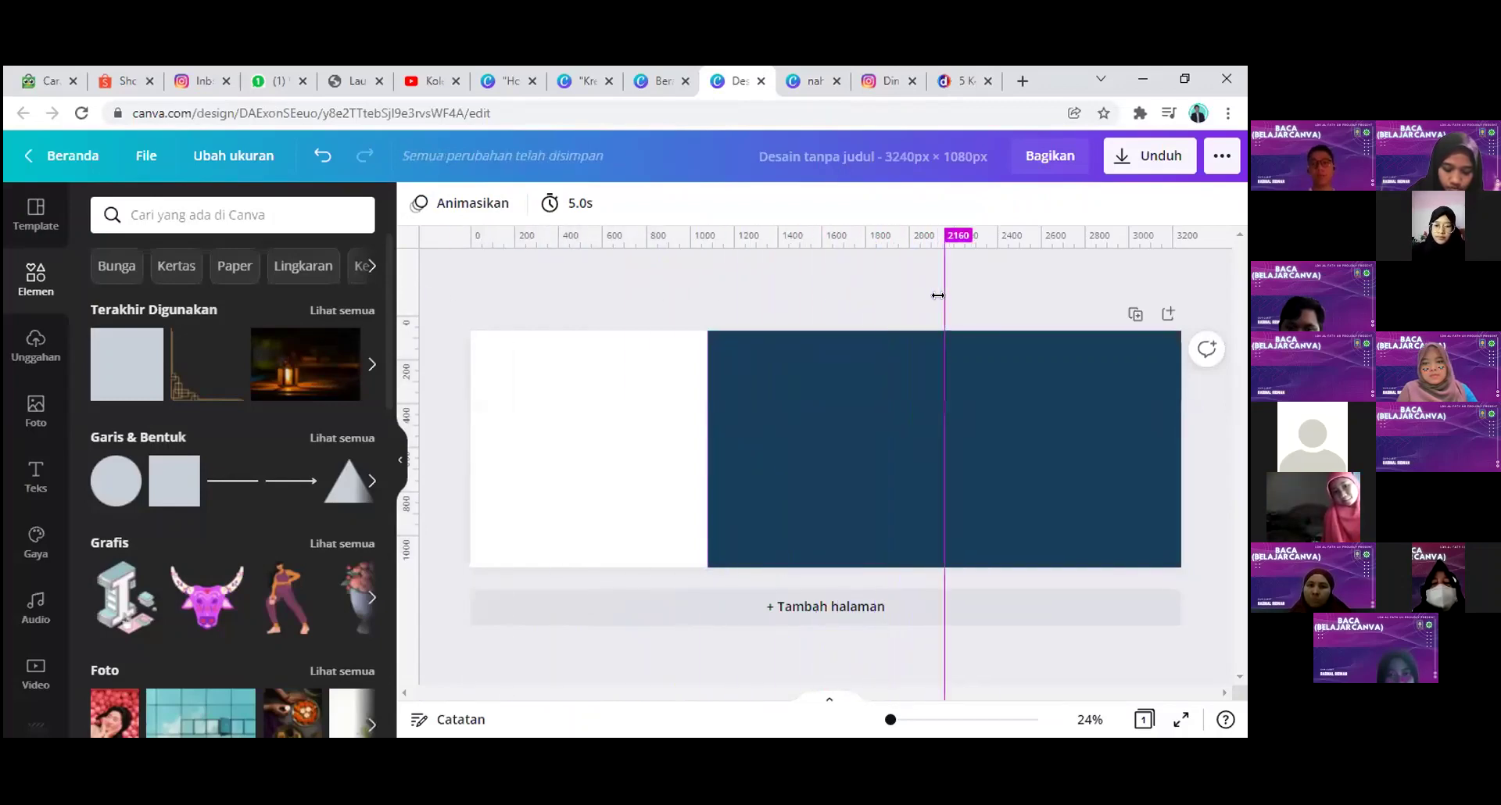
click(791, 472)
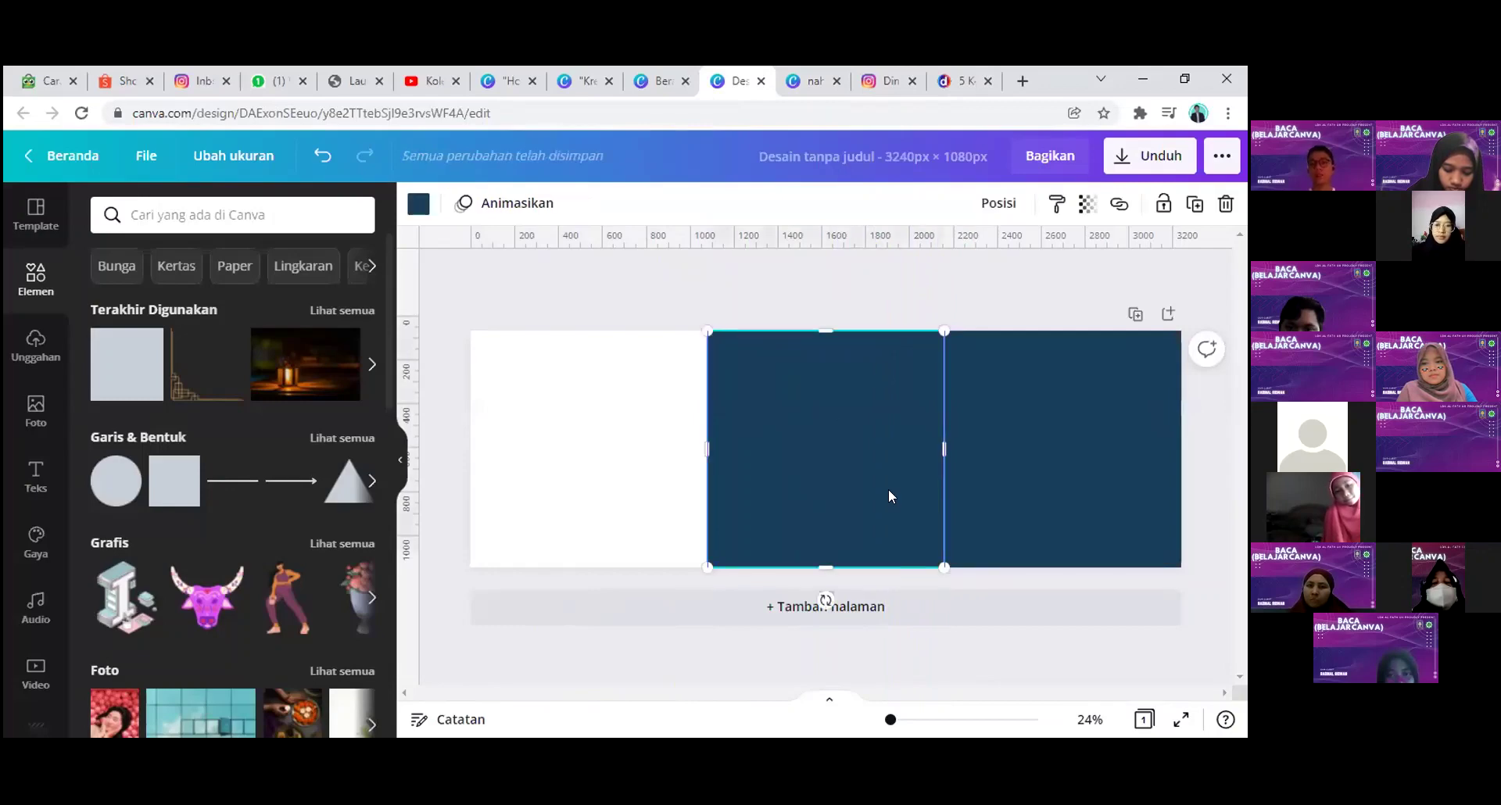
key(Delete)
click(1026, 462)
key(Delete)
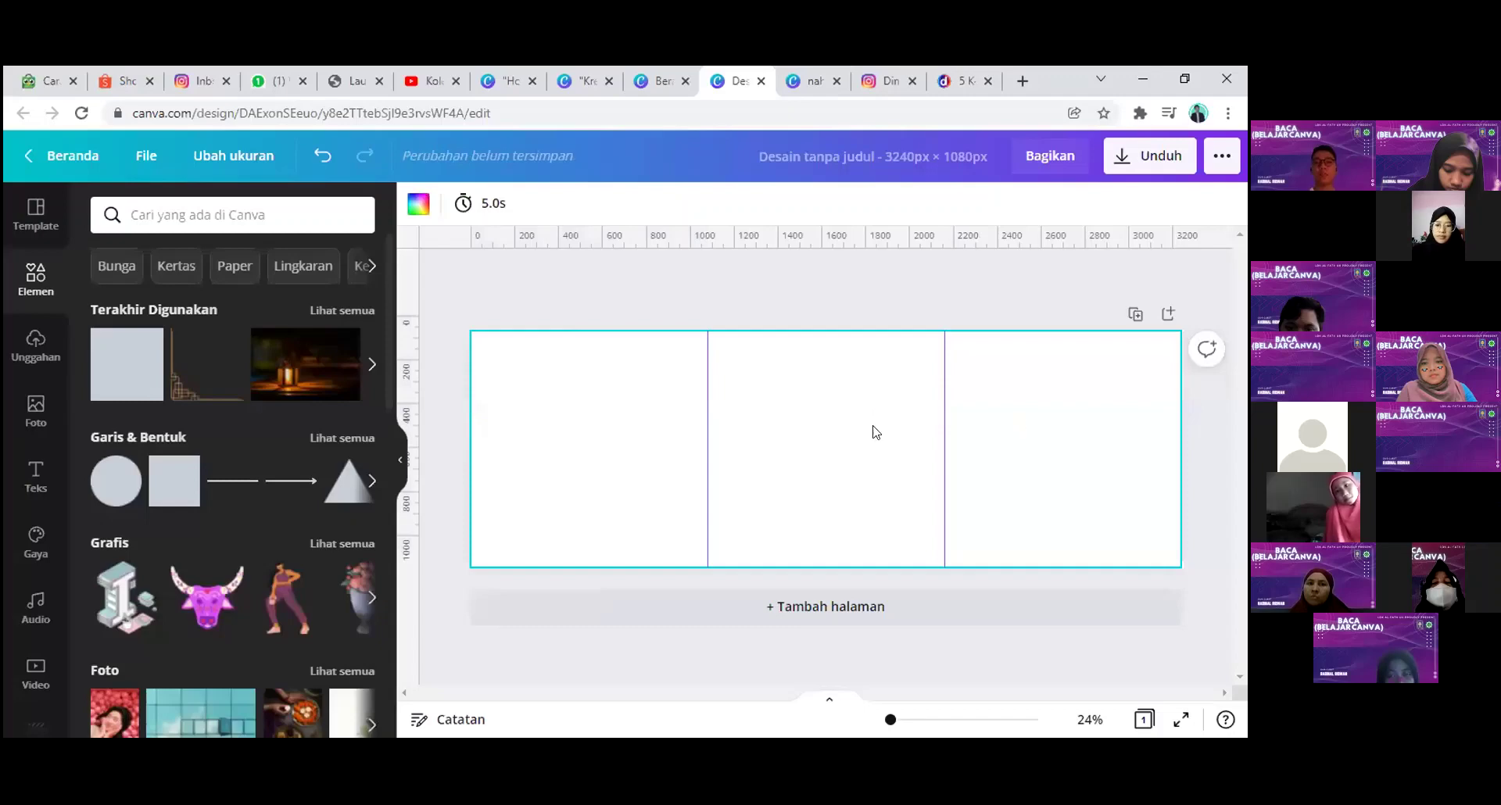
click(294, 383)
Step: Fit the lantern photo at top-left and stretch the Quran photo to the right edge
drag(771, 461, 558, 438)
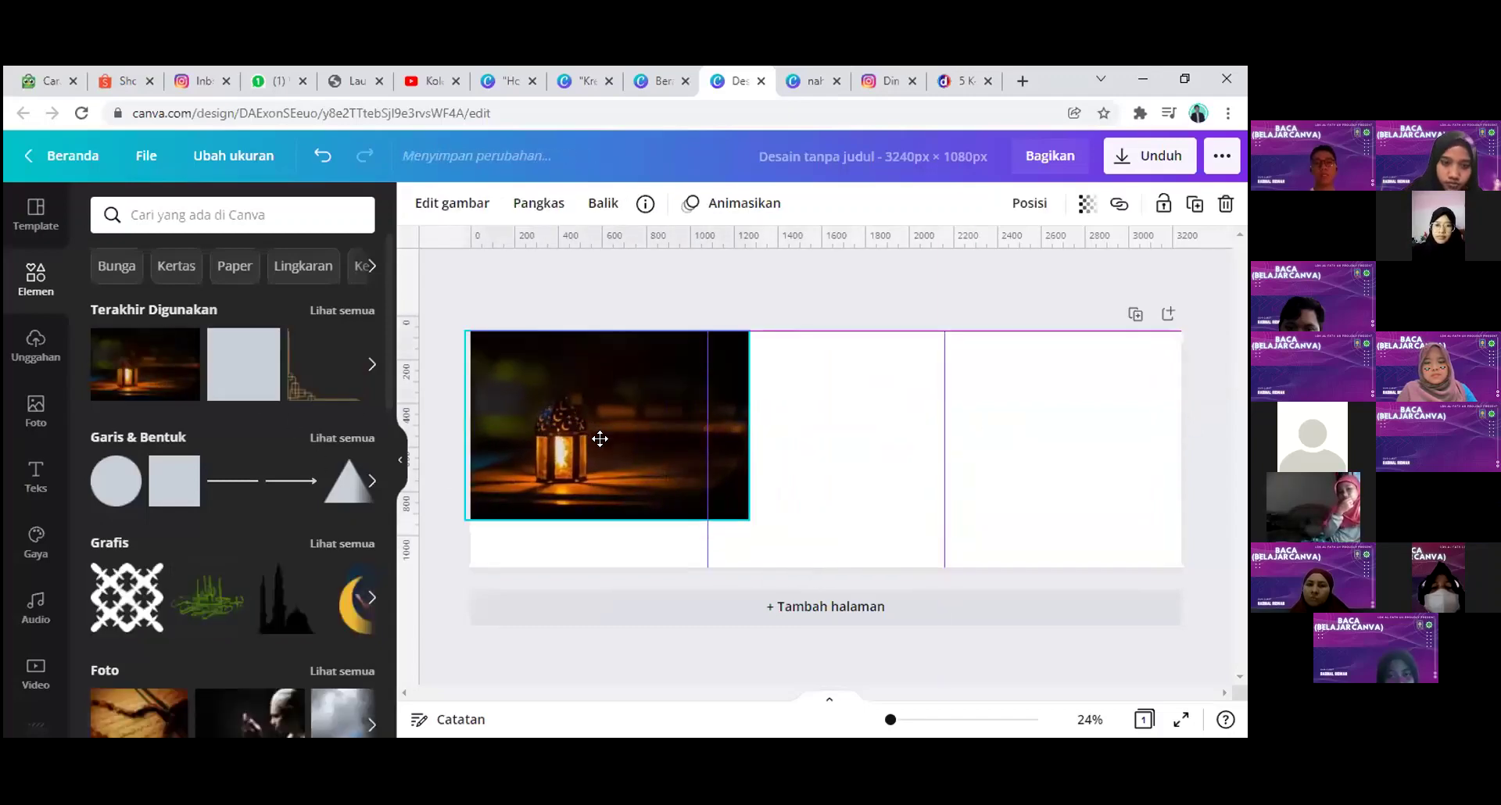
drag(755, 519, 819, 532)
scroll(99, 488, down, 1)
click(155, 629)
drag(894, 442, 1019, 418)
drag(1078, 514, 1167, 536)
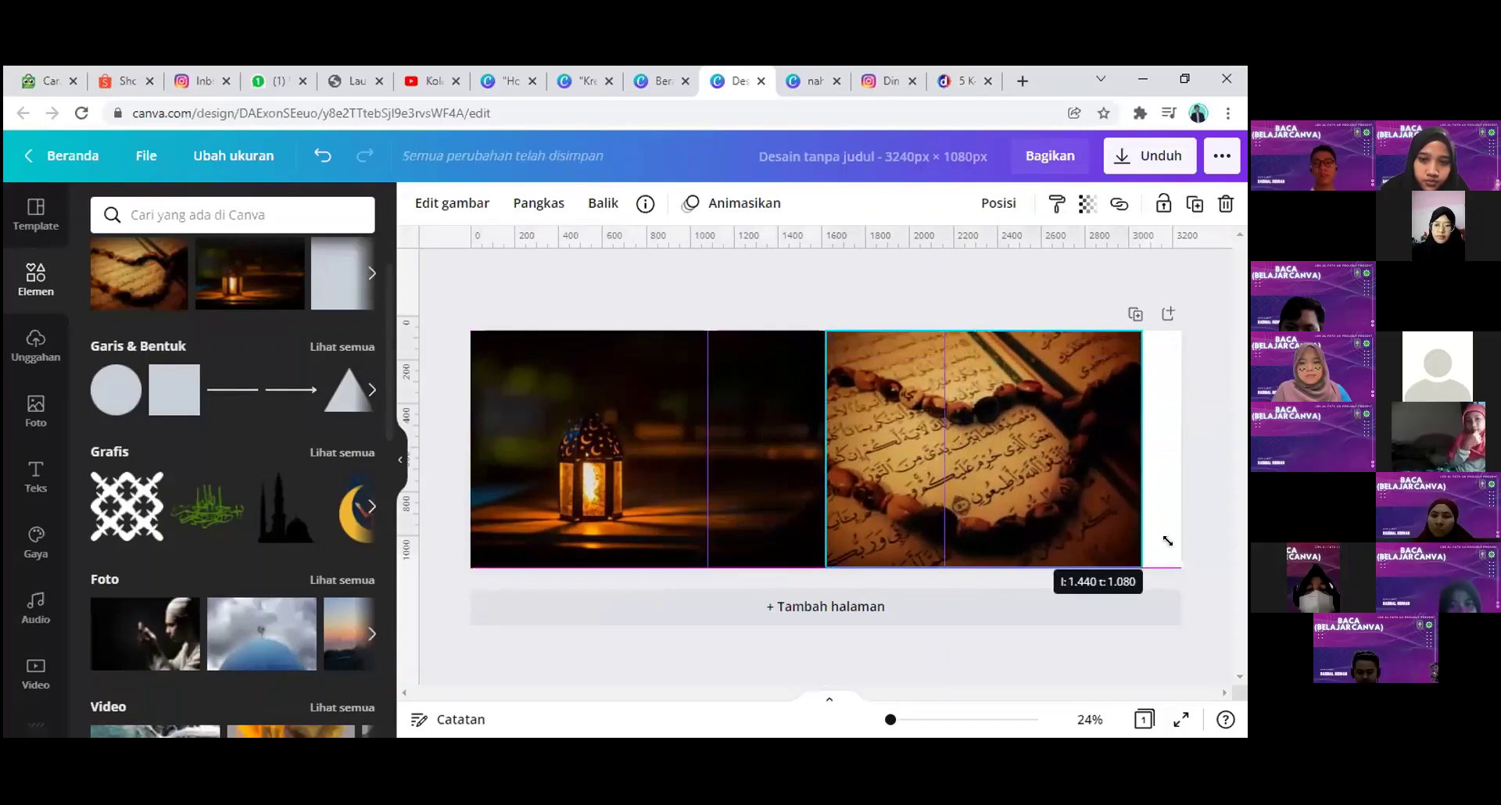
drag(1142, 469, 1186, 473)
click(1190, 472)
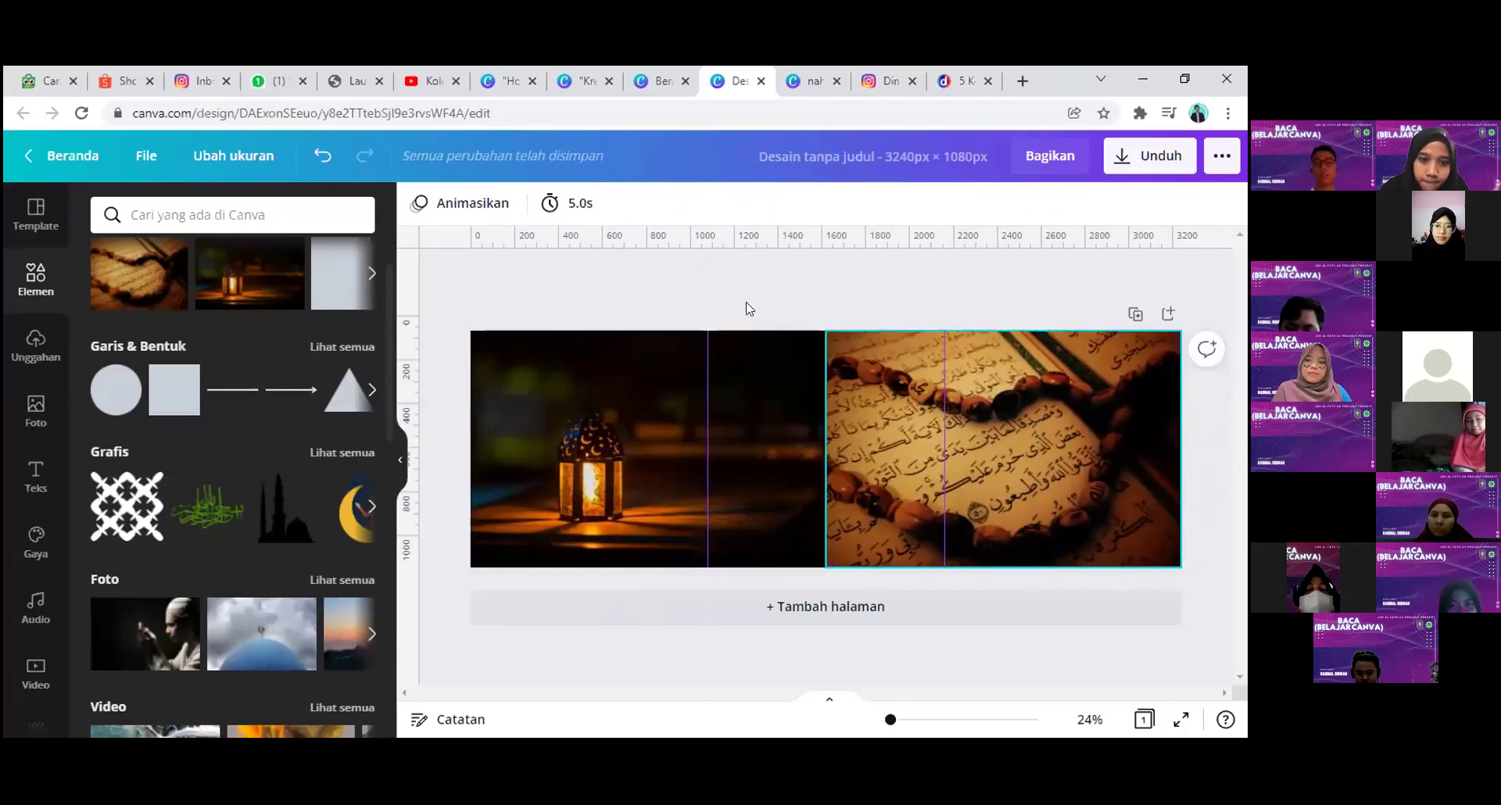
Step: Try a square shape in the banner's middle, then delete it
click(888, 81)
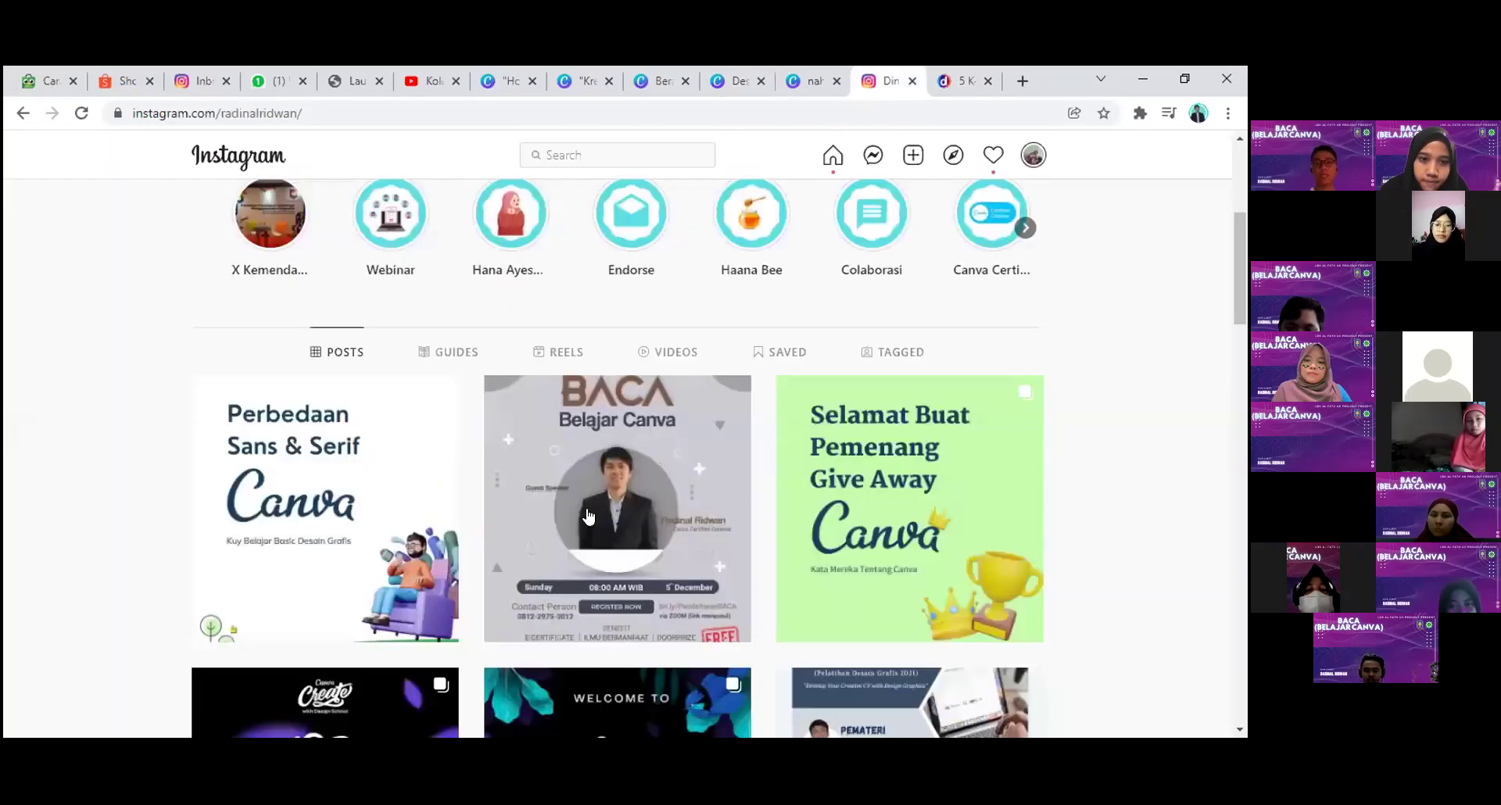
click(740, 74)
click(175, 389)
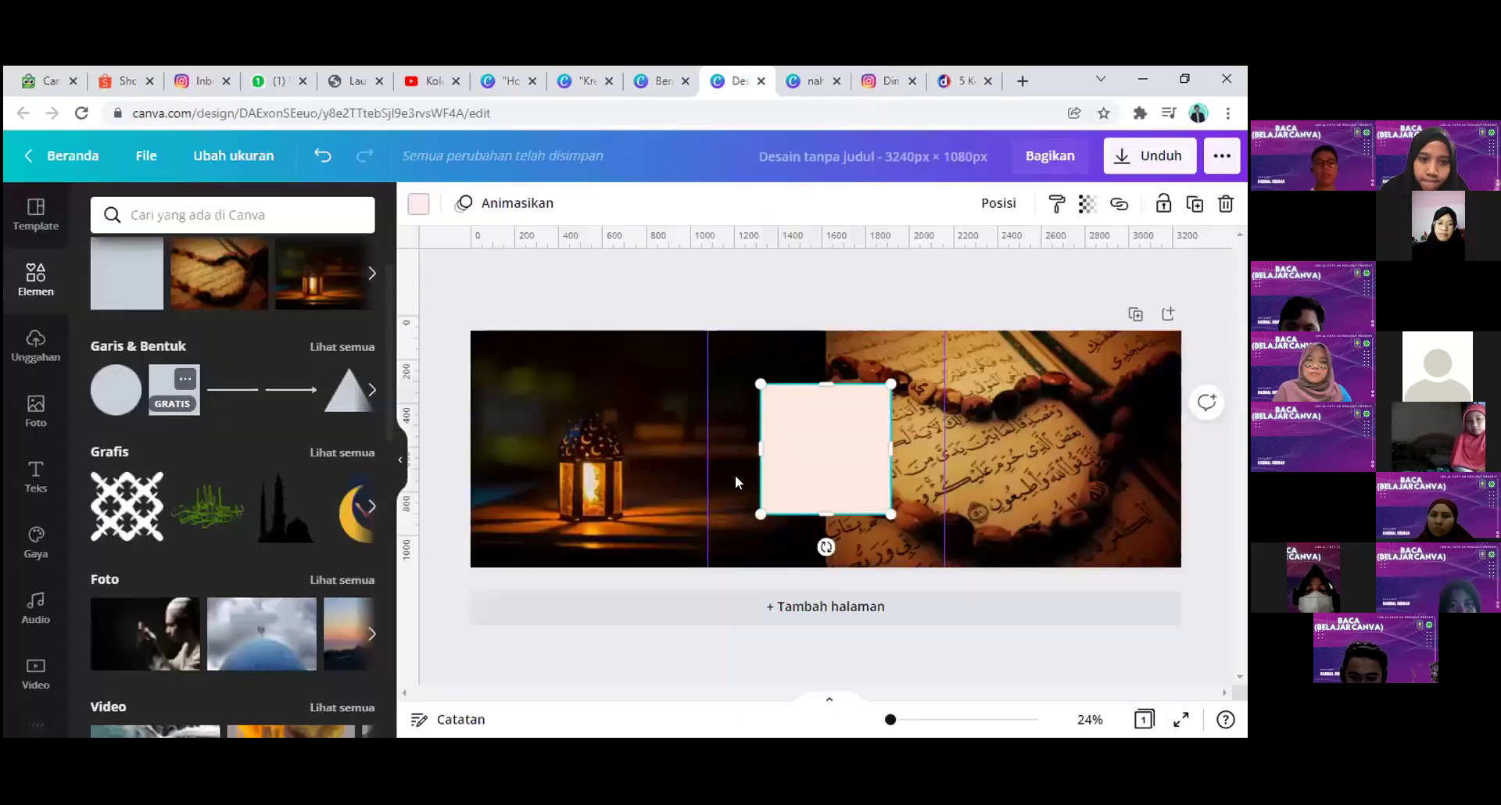
drag(797, 449, 735, 376)
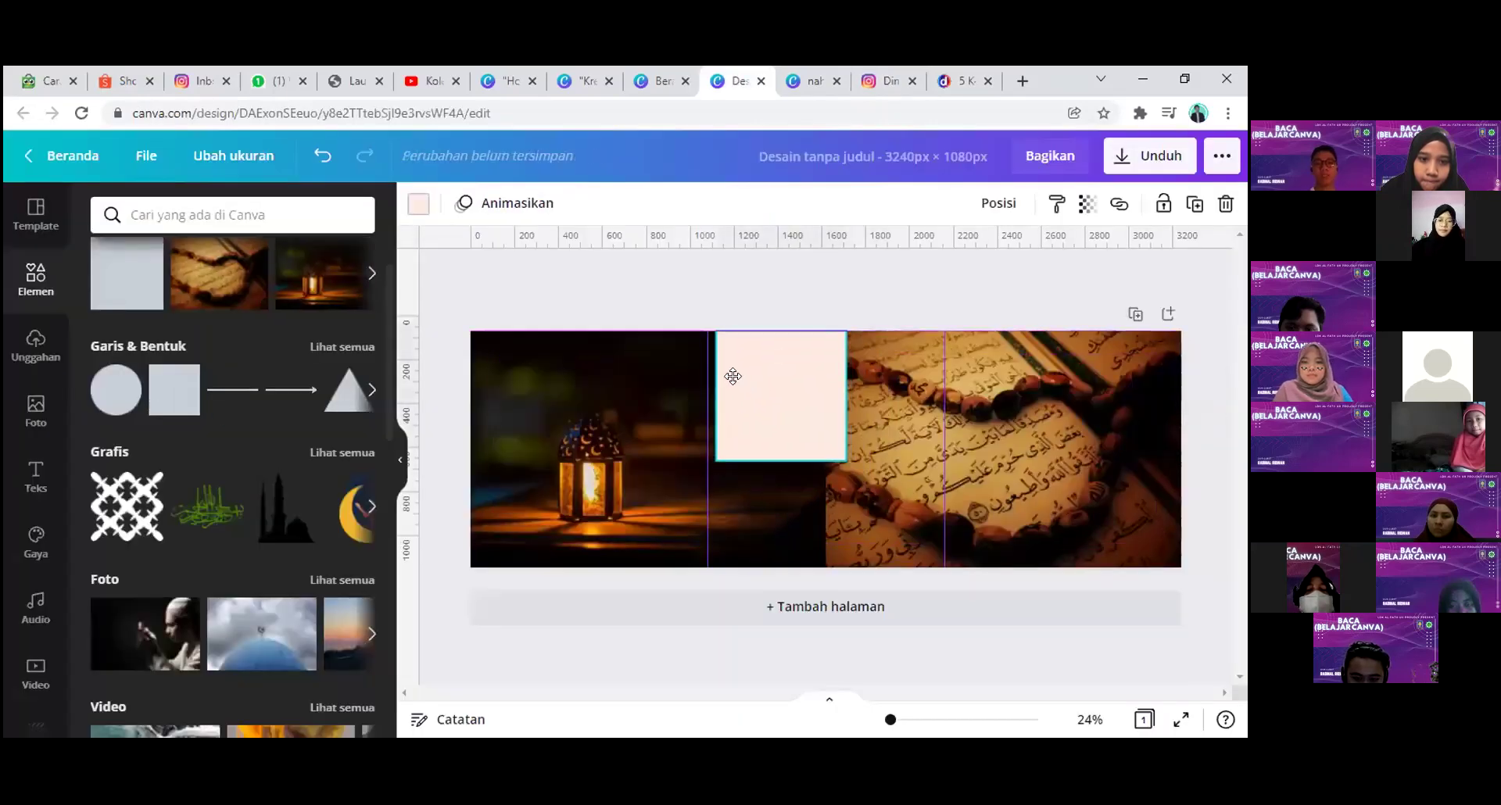
drag(838, 463, 879, 497)
key(Delete)
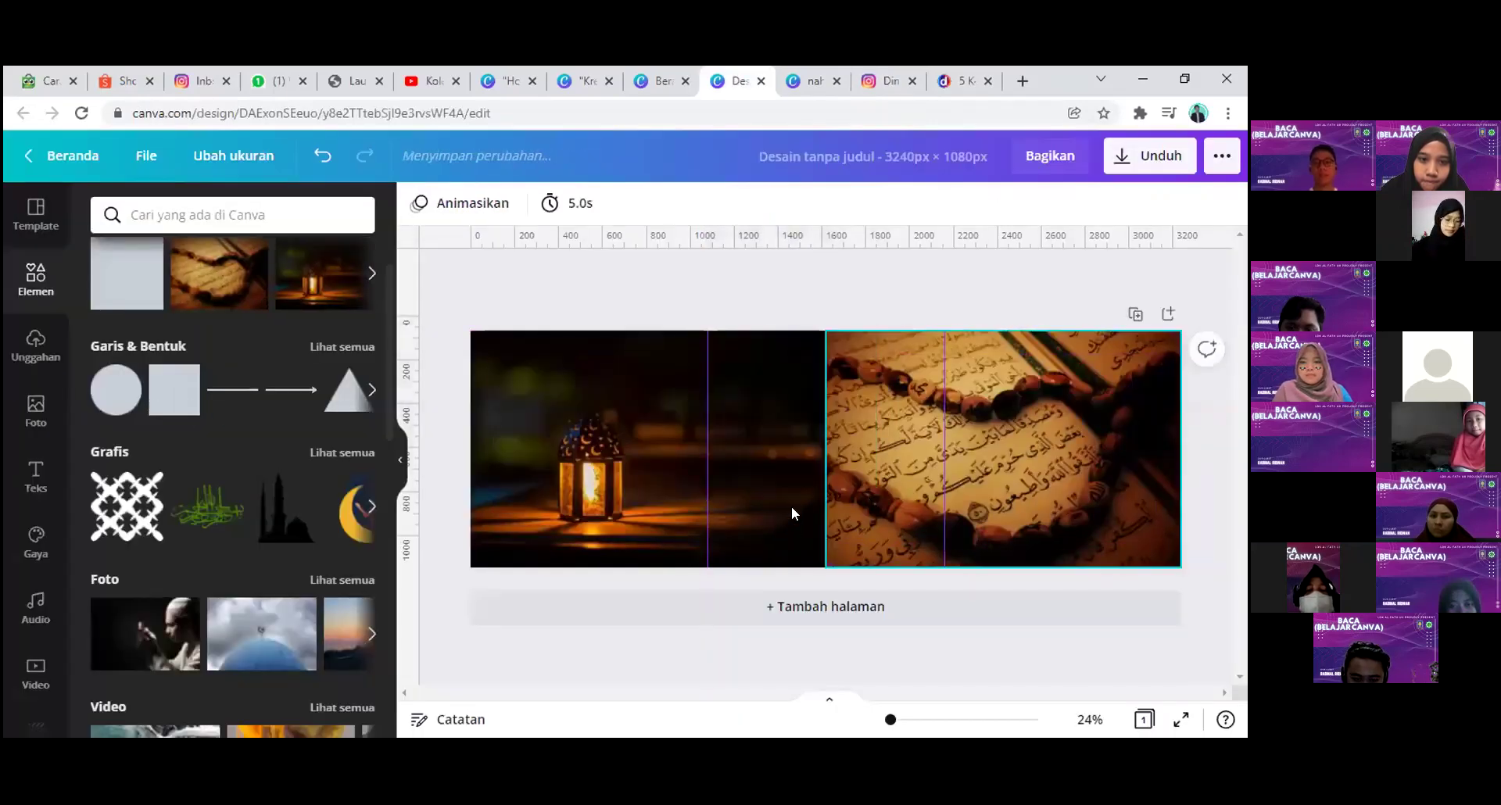
Step: Add a 'gradient' element over the photo seam and recolour it black
click(215, 211)
text(g)
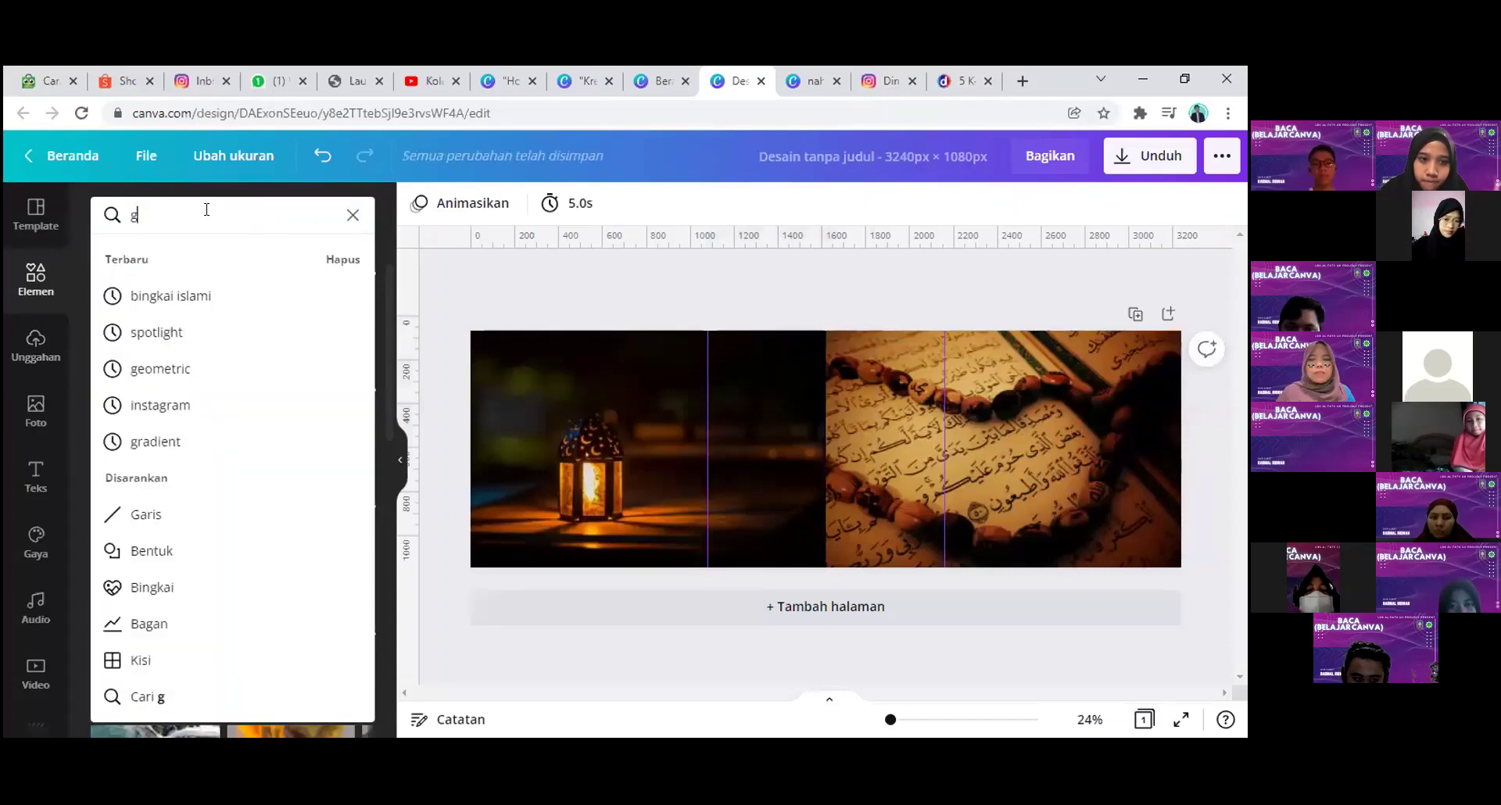
text(radient)
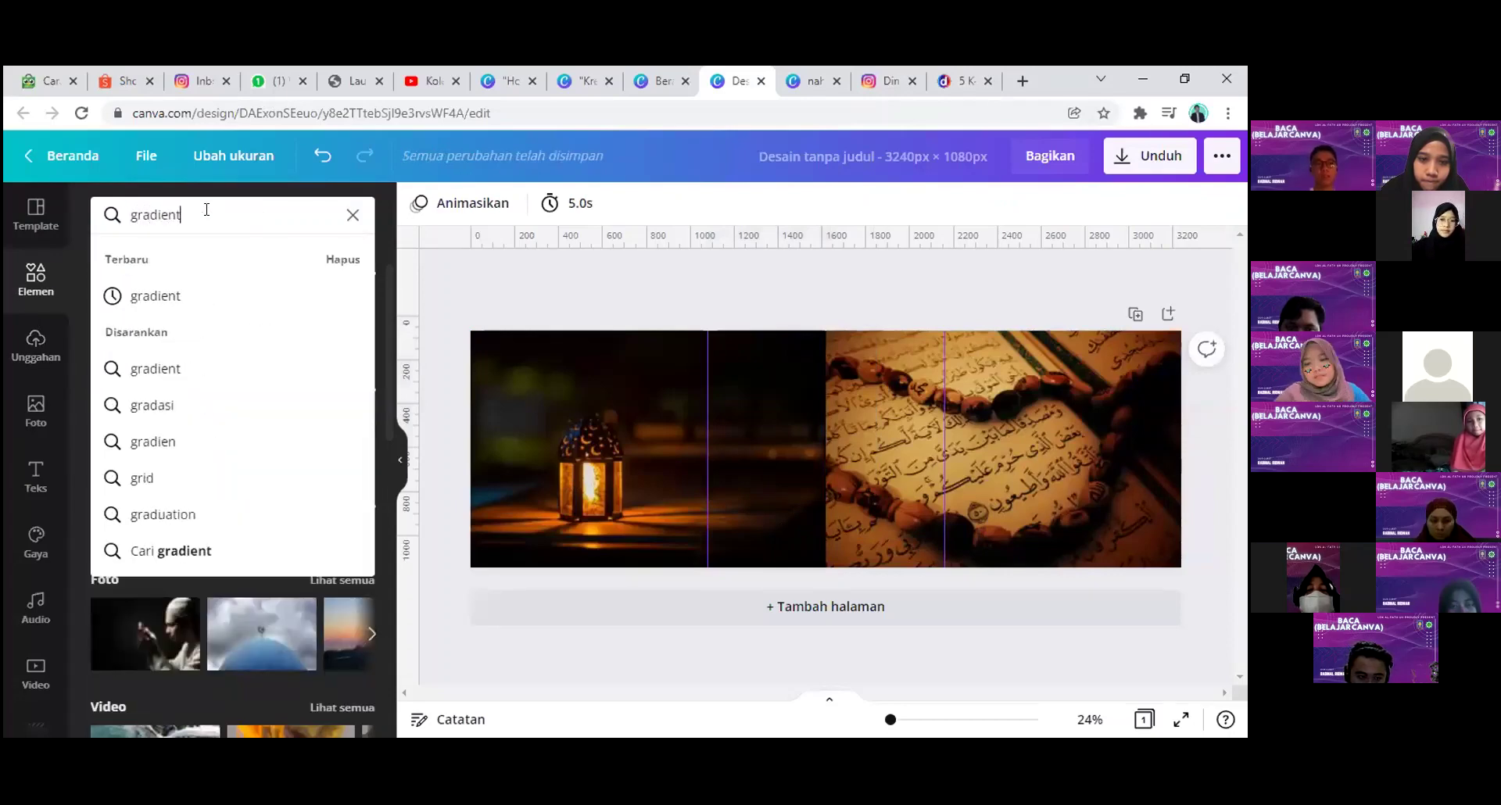
key(Return)
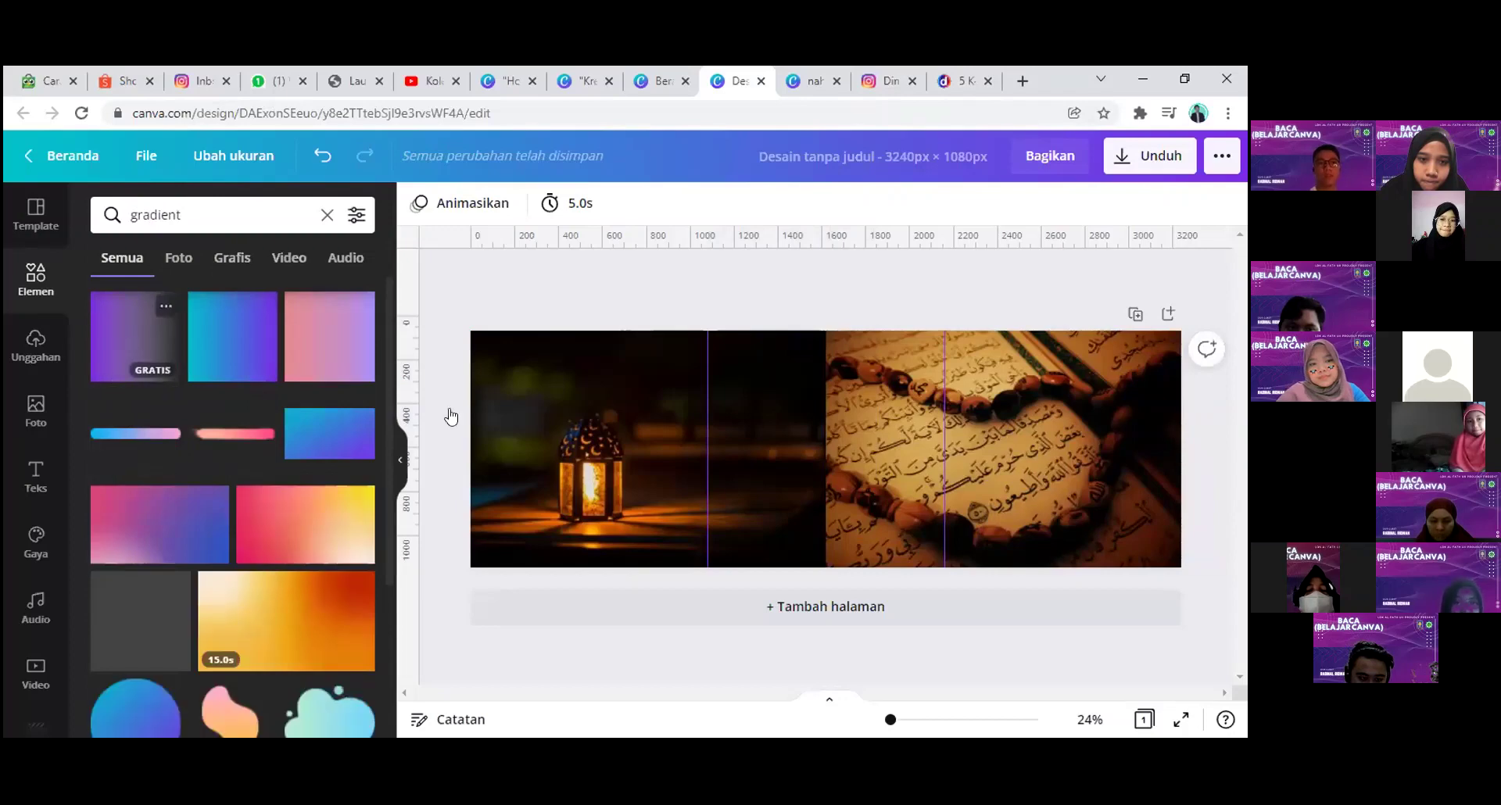
drag(251, 391, 824, 444)
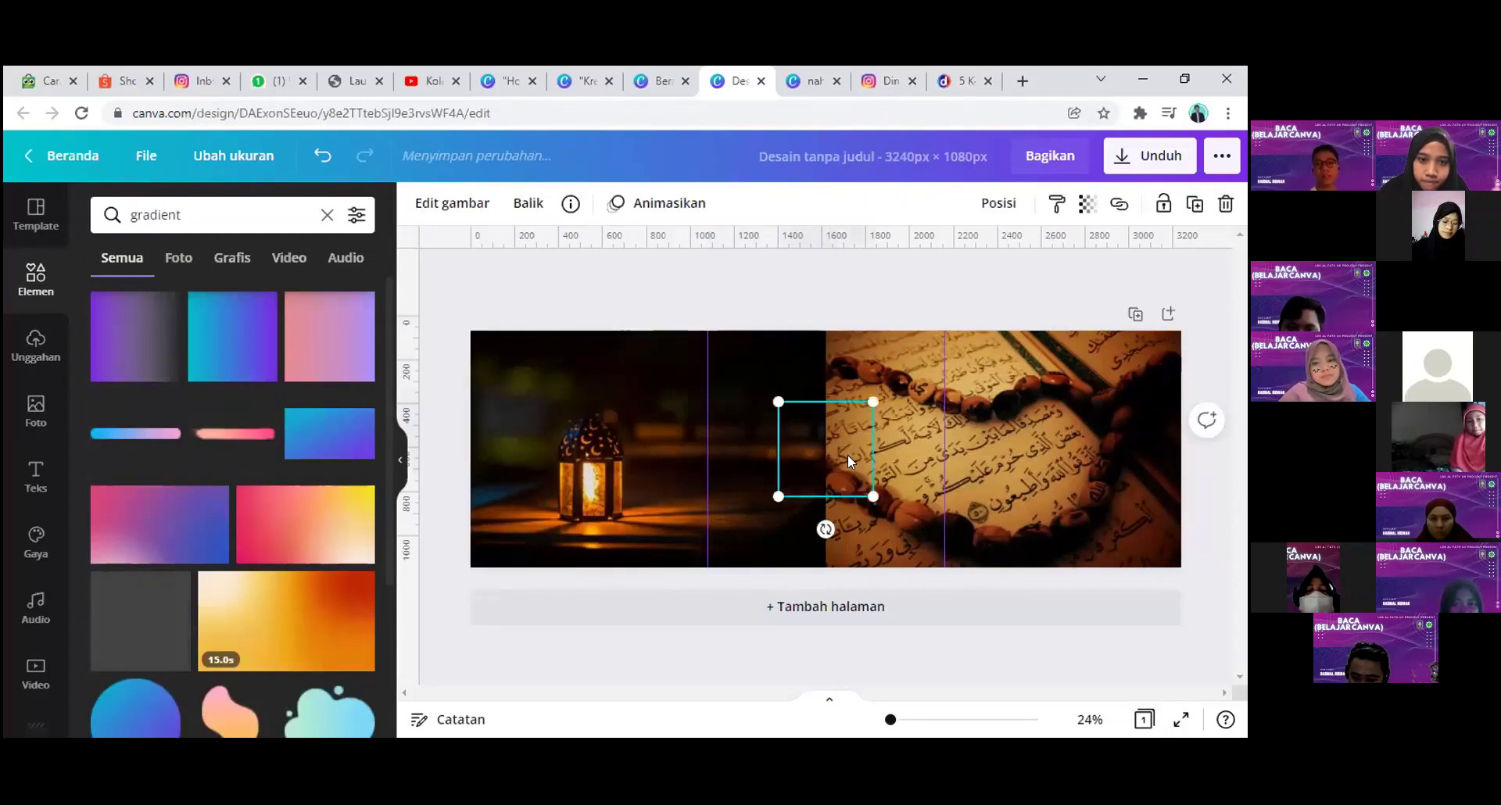
drag(847, 454, 977, 555)
click(110, 570)
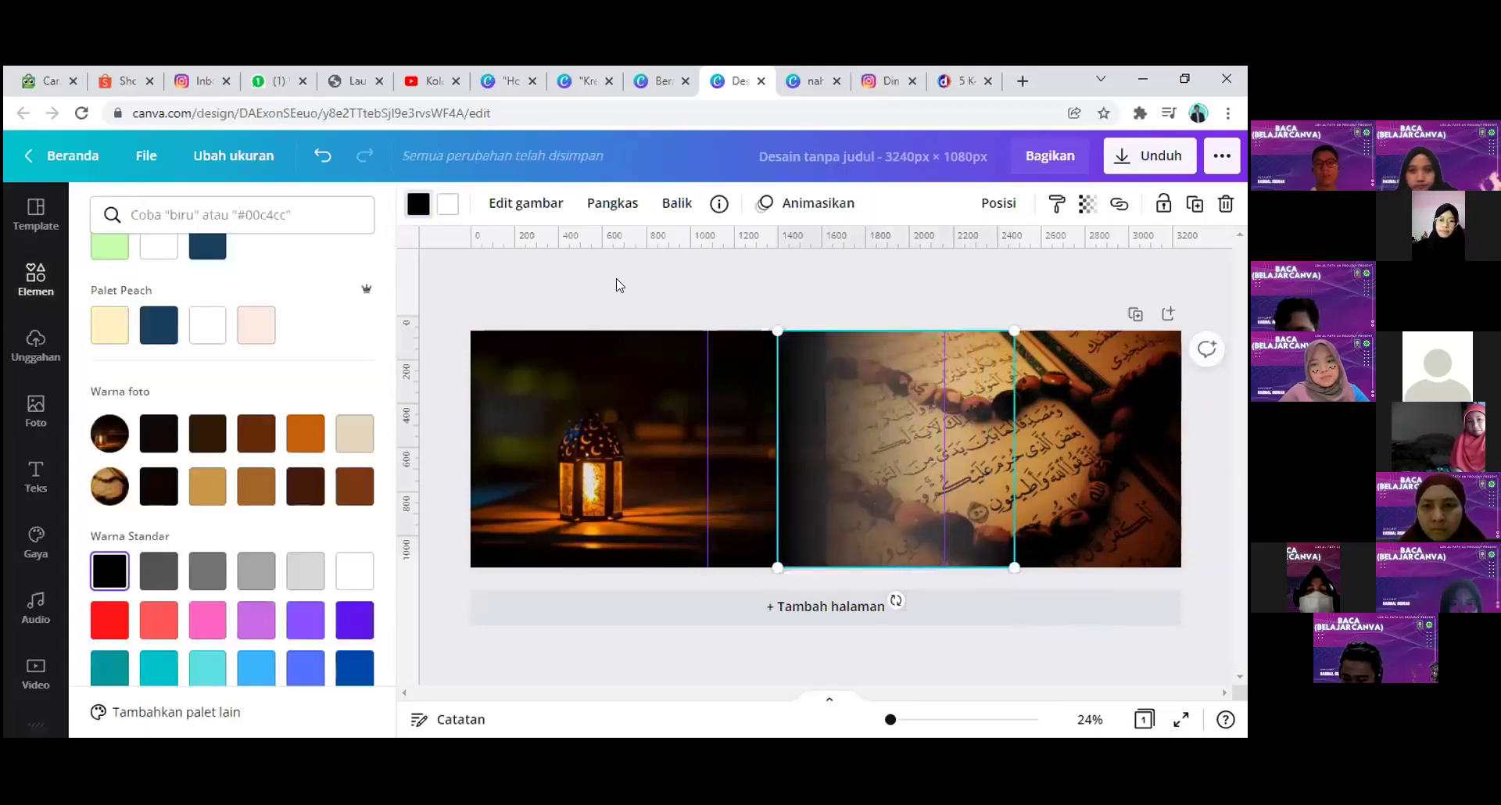
drag(863, 439, 913, 431)
Step: Fine-tune the black gradient's position over the centre seam and clear the search
click(916, 322)
click(817, 460)
click(871, 258)
key(Escape)
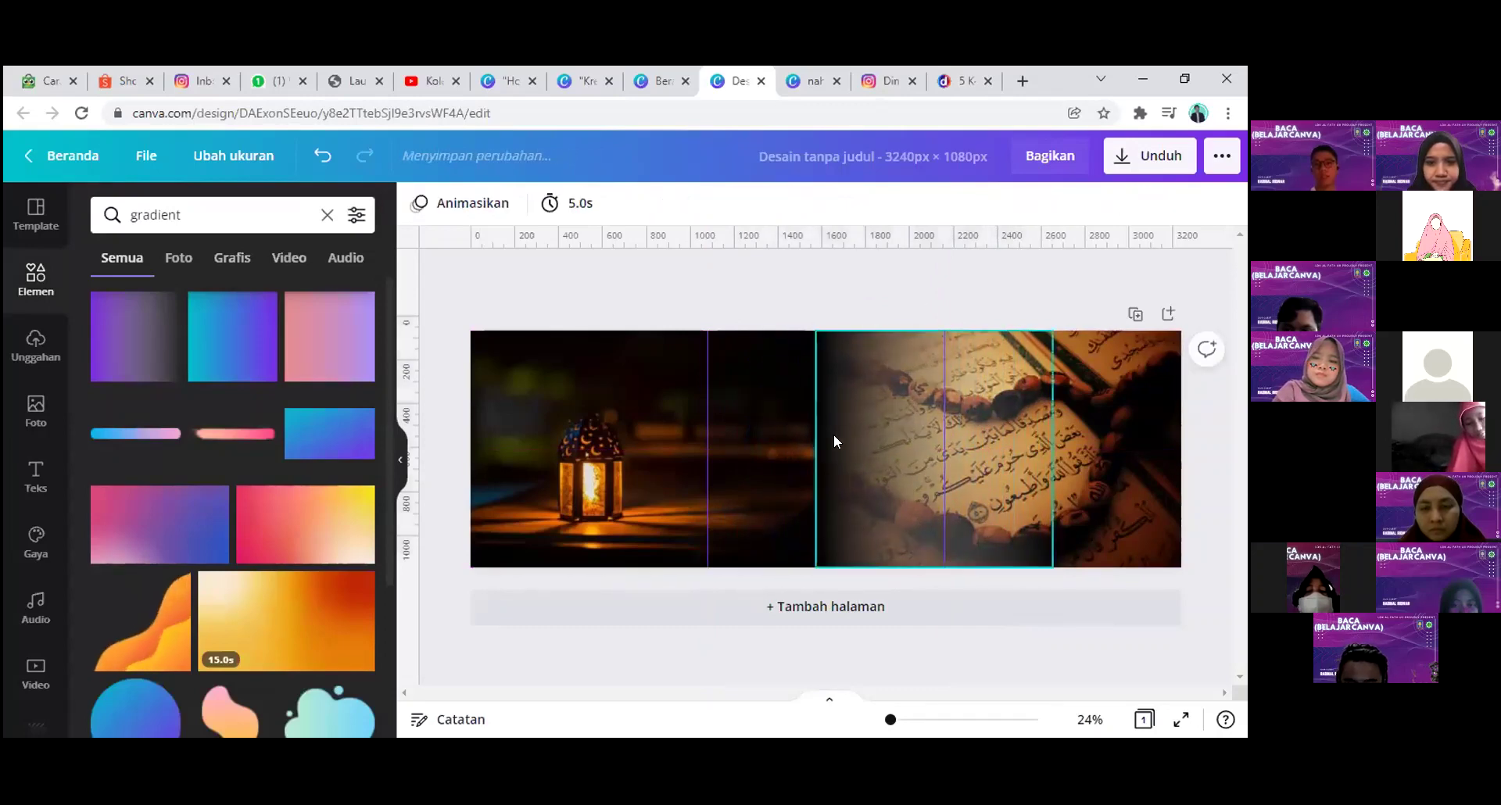
click(749, 440)
click(1157, 448)
click(1211, 424)
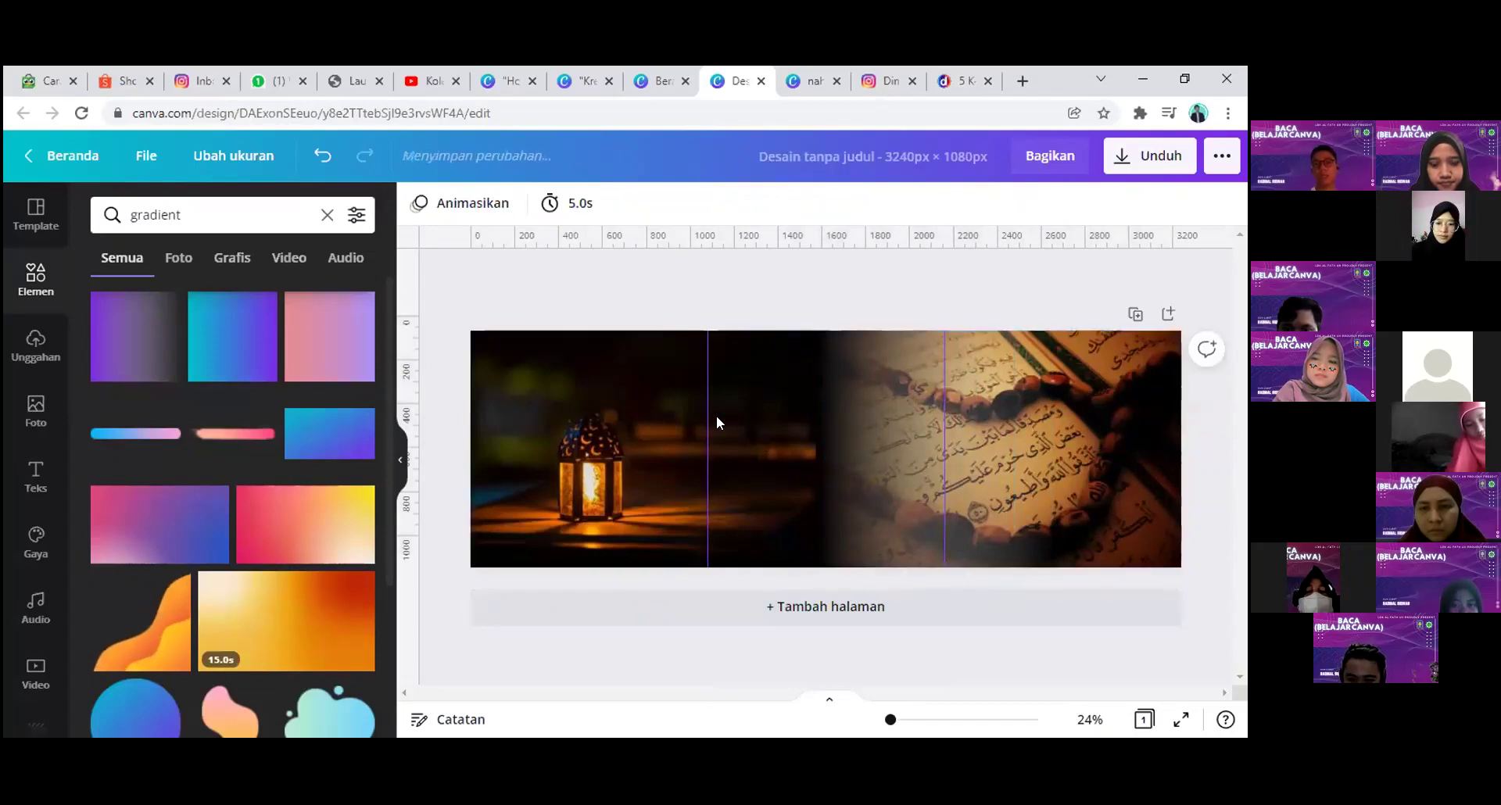
click(852, 473)
mouse_move(852, 473)
mouse_down()
mouse_move(966, 469)
mouse_move(852, 472)
mouse_up()
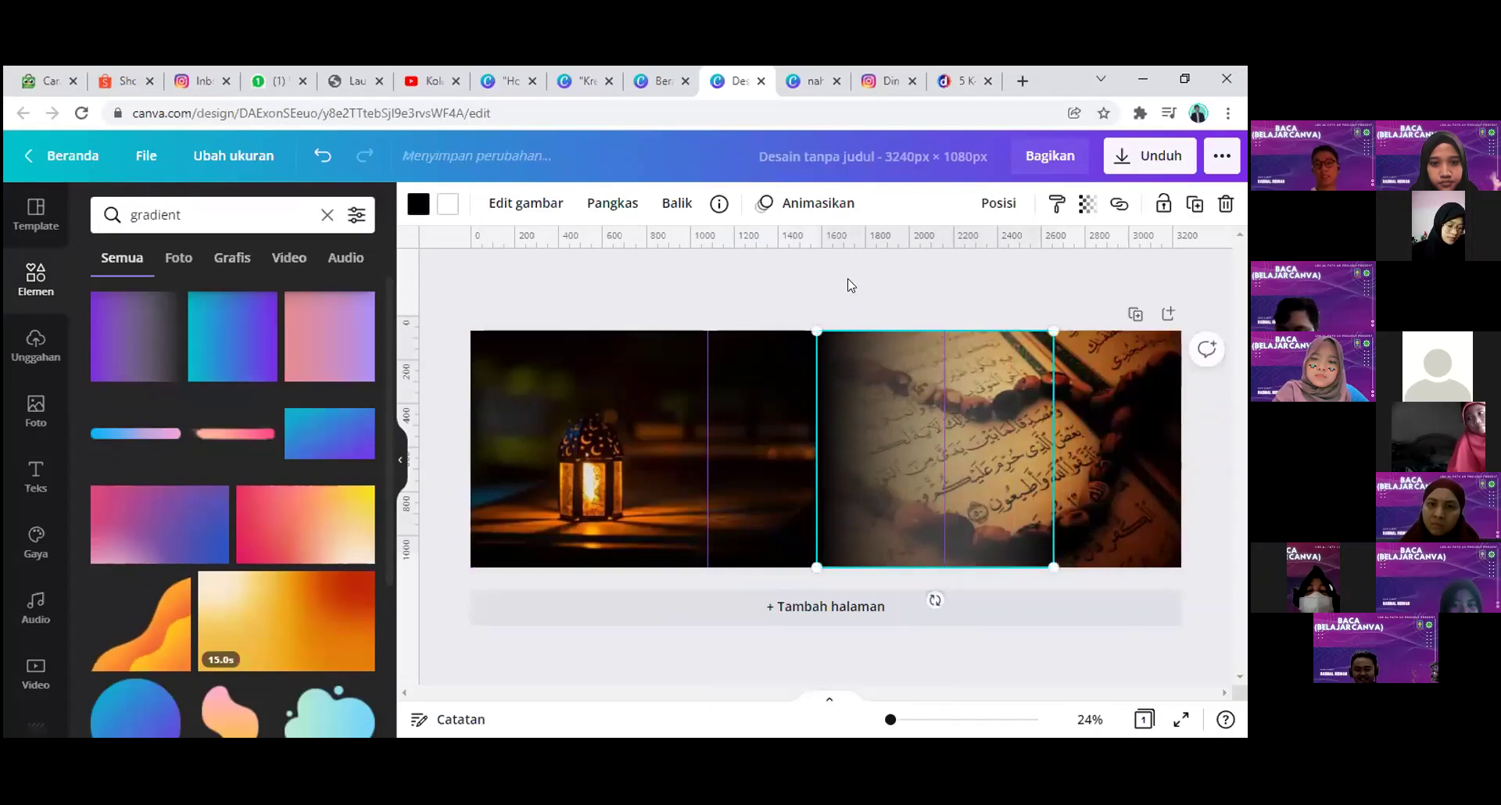
click(854, 325)
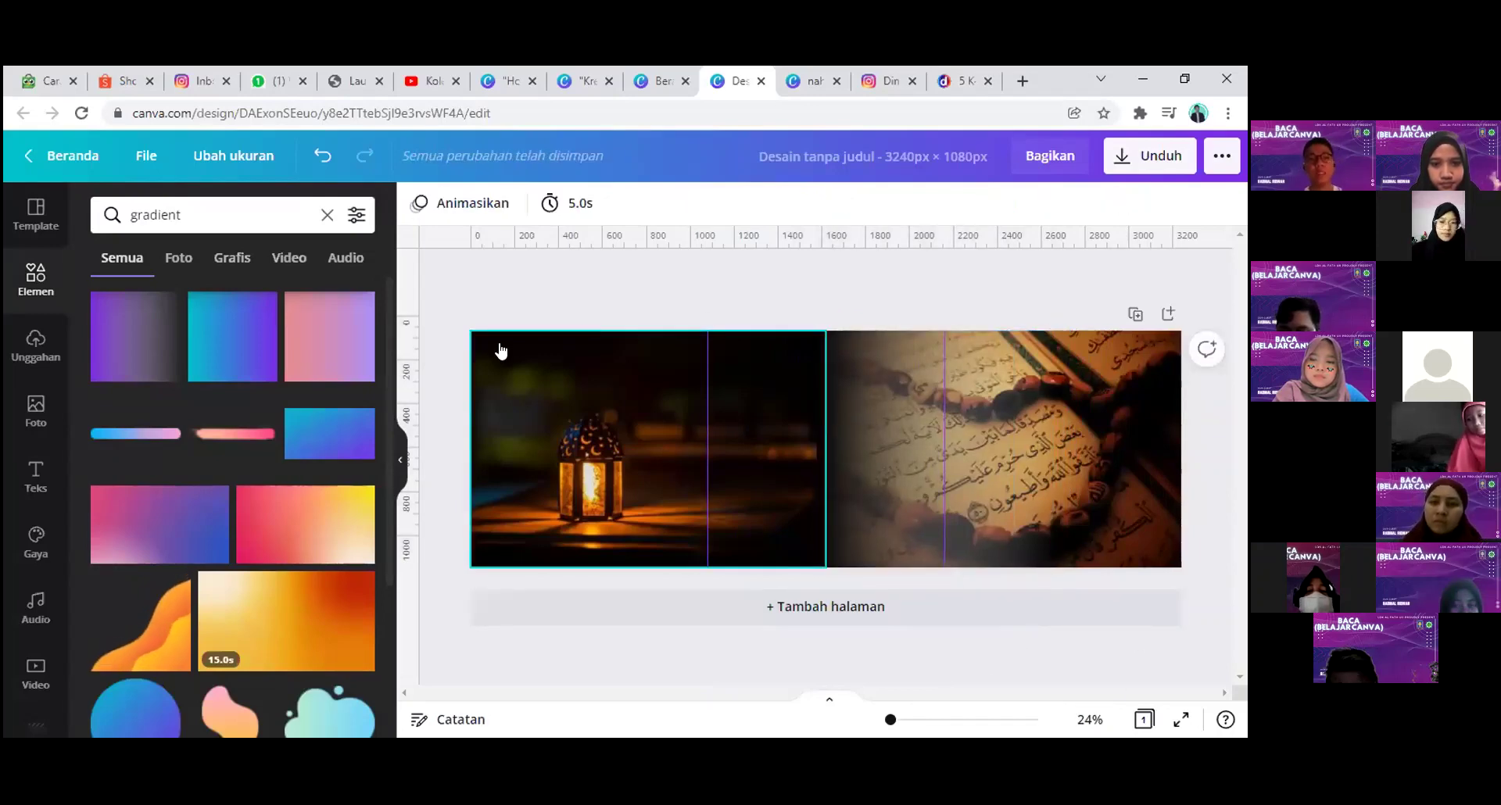
click(328, 216)
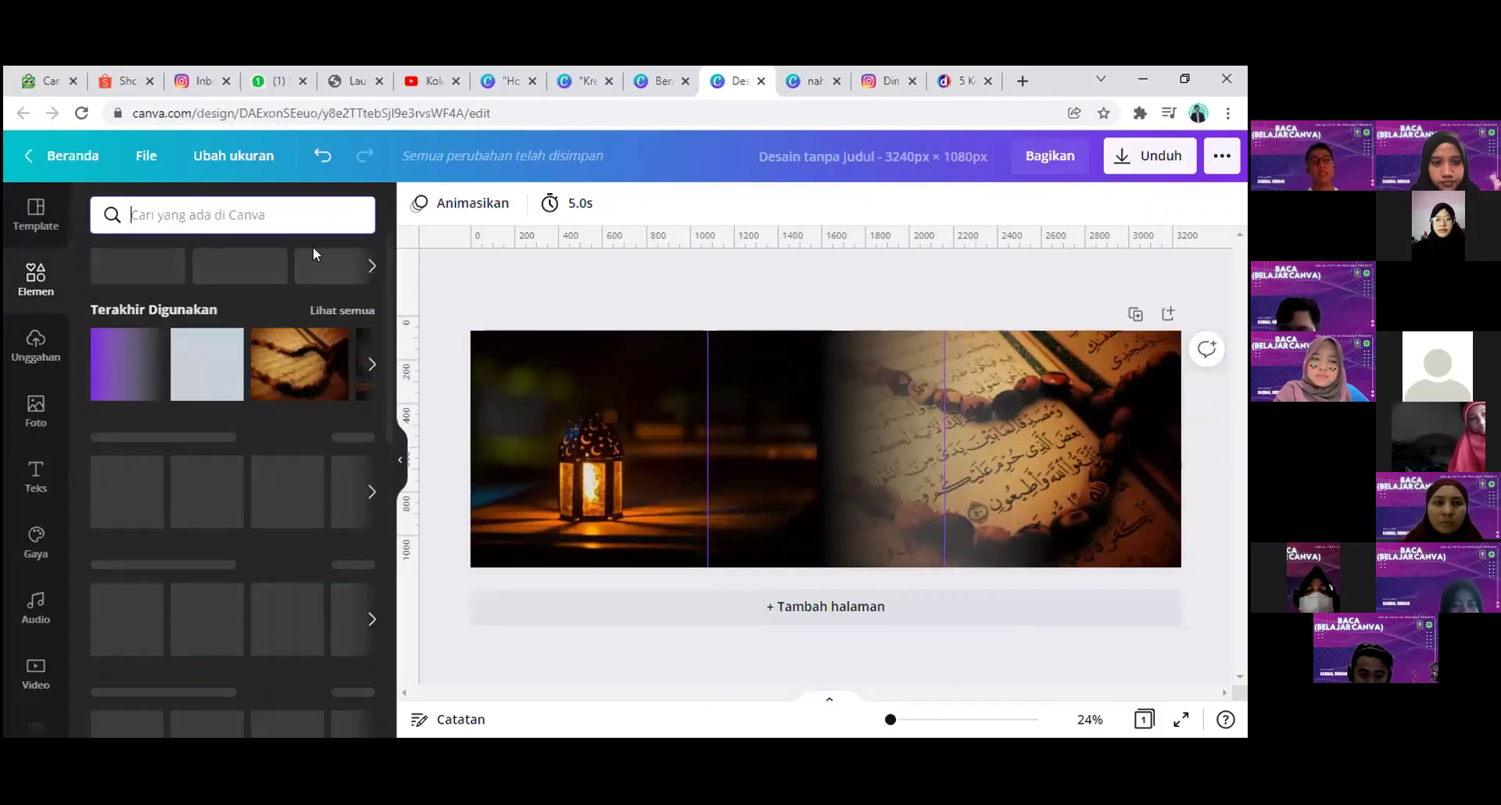
Step: Stretch a square over the whole banner, colour it black, and set transparency to 11
click(213, 355)
drag(781, 456, 491, 380)
drag(601, 449, 744, 565)
drag(725, 446, 1187, 435)
click(418, 203)
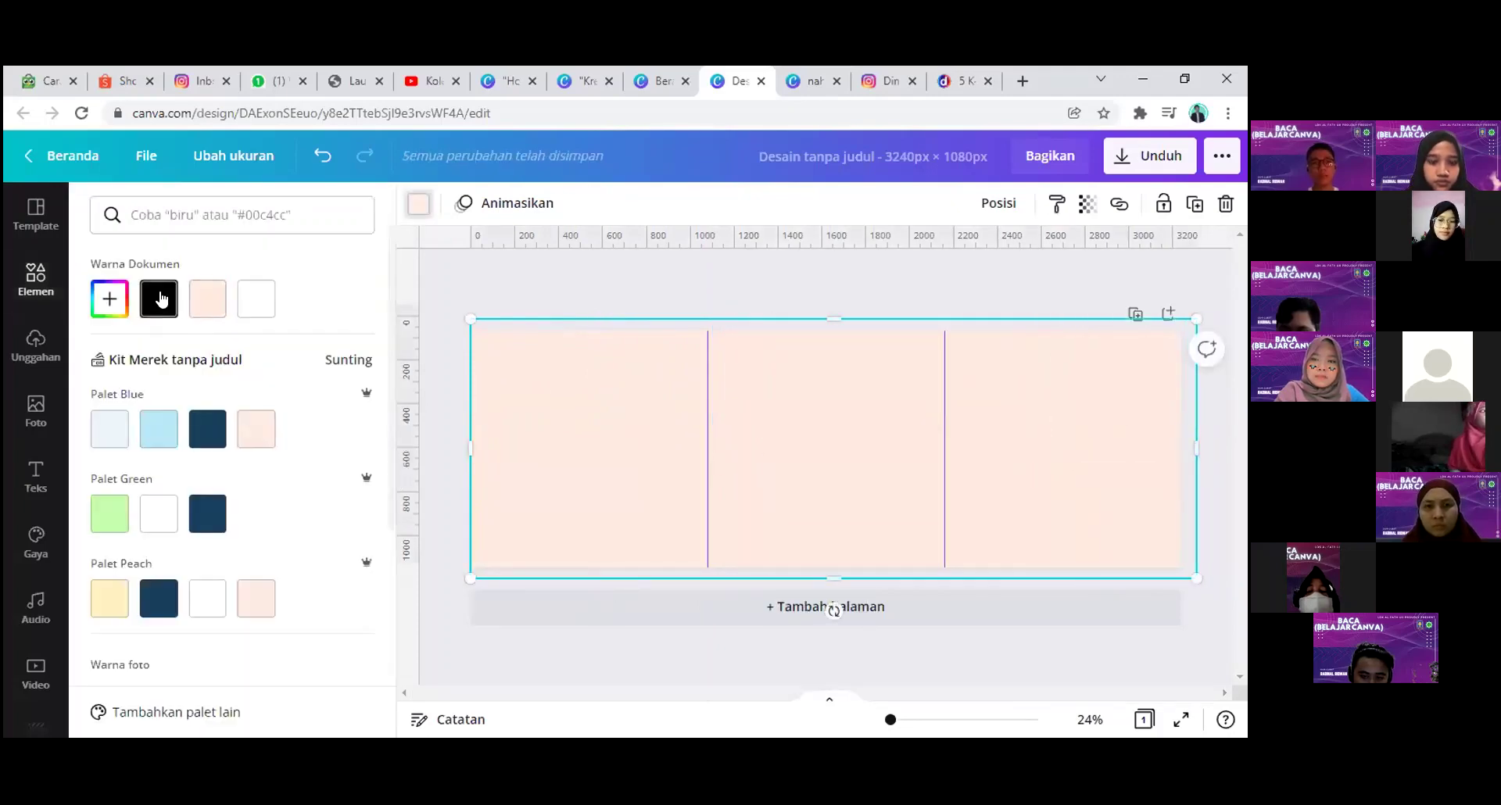
click(158, 299)
click(1087, 204)
drag(1003, 253, 942, 265)
click(640, 280)
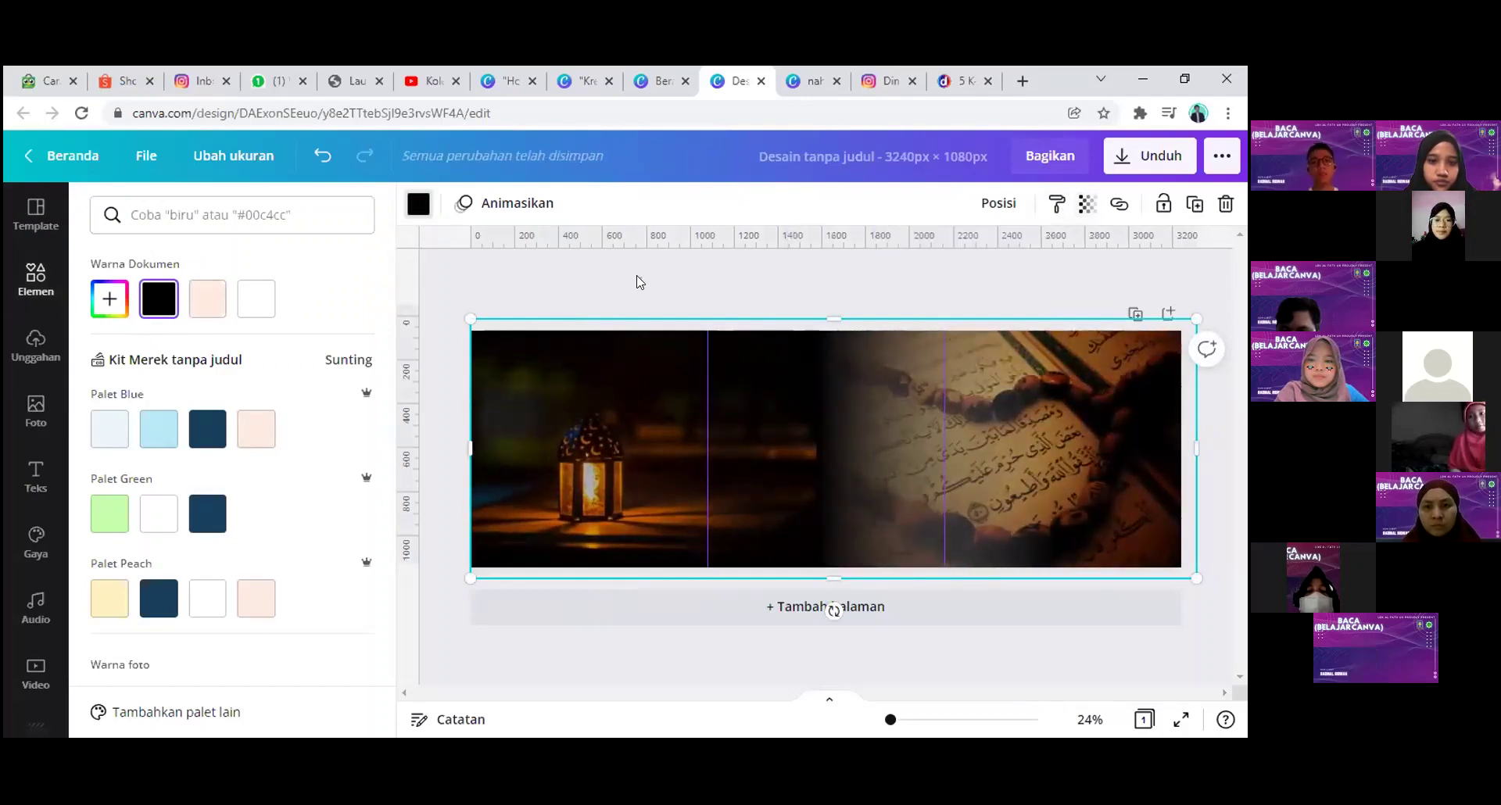
click(36, 279)
Step: Place the 'Habis Gelap Terbitlah Terang' heading on the left photo and remove the 'Diskon 50%' block
click(32, 455)
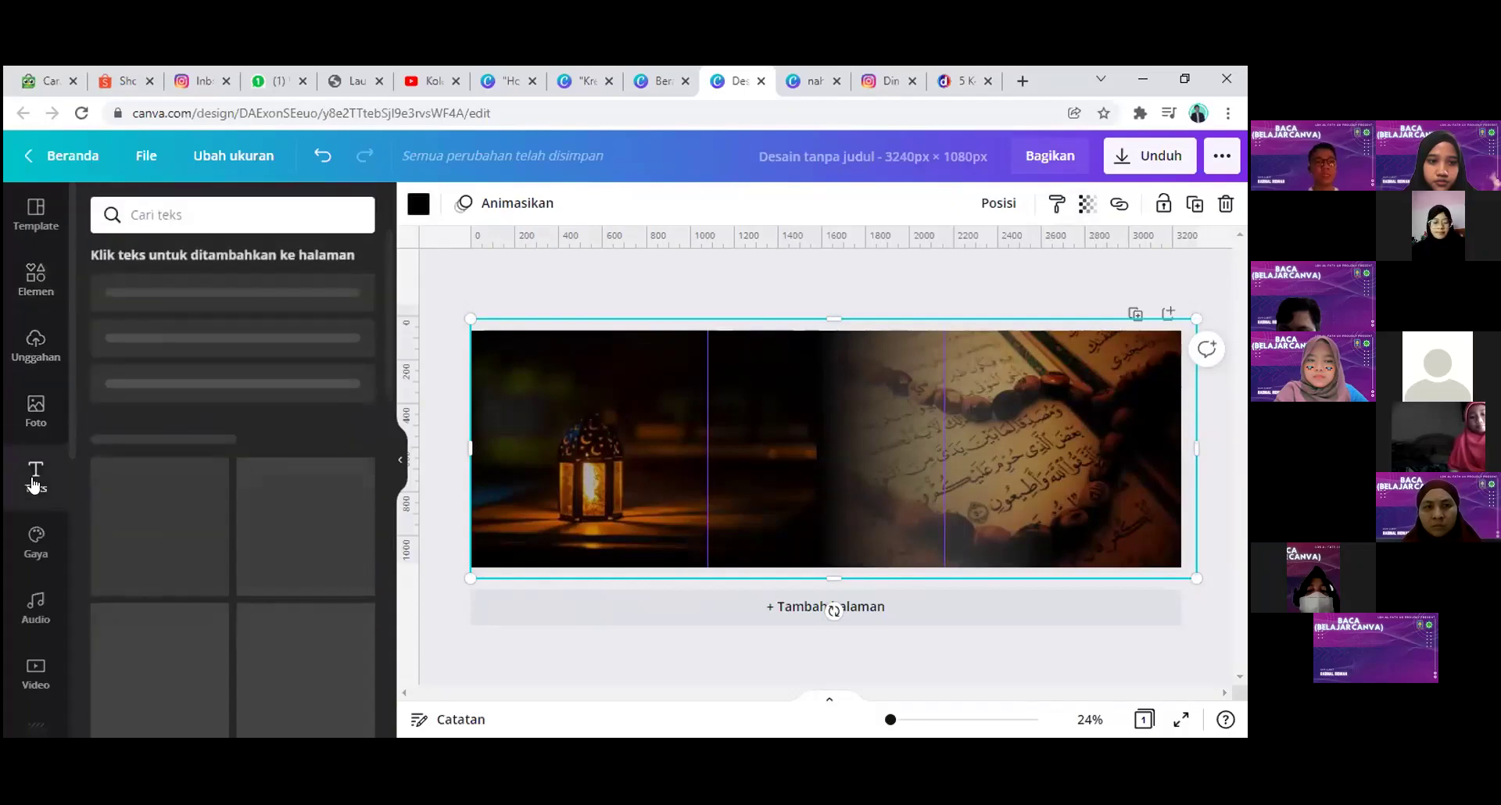
scroll(213, 525, down, 2)
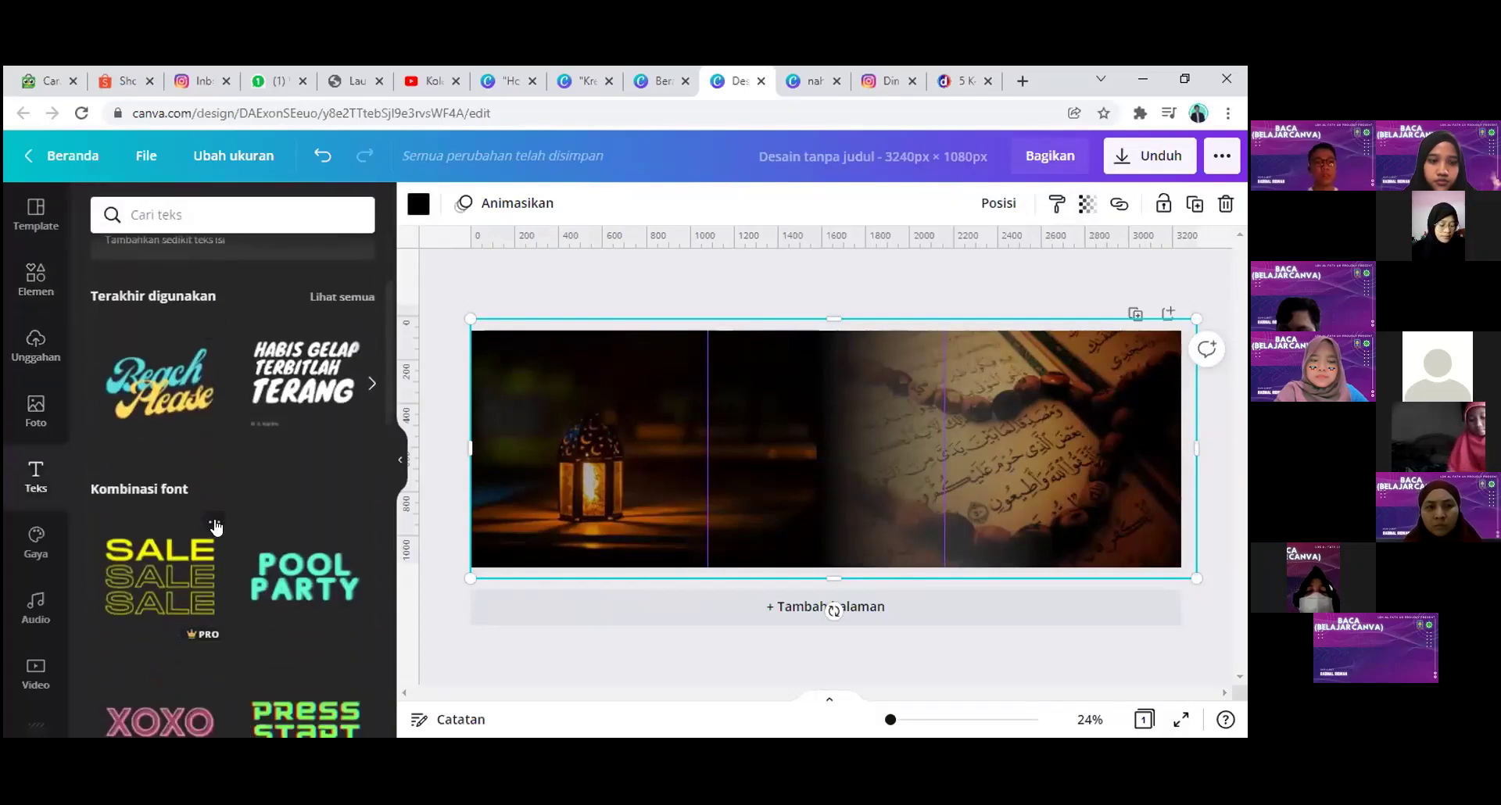
click(289, 401)
drag(771, 438, 577, 434)
scroll(304, 447, down, 3)
scroll(304, 447, down, 4)
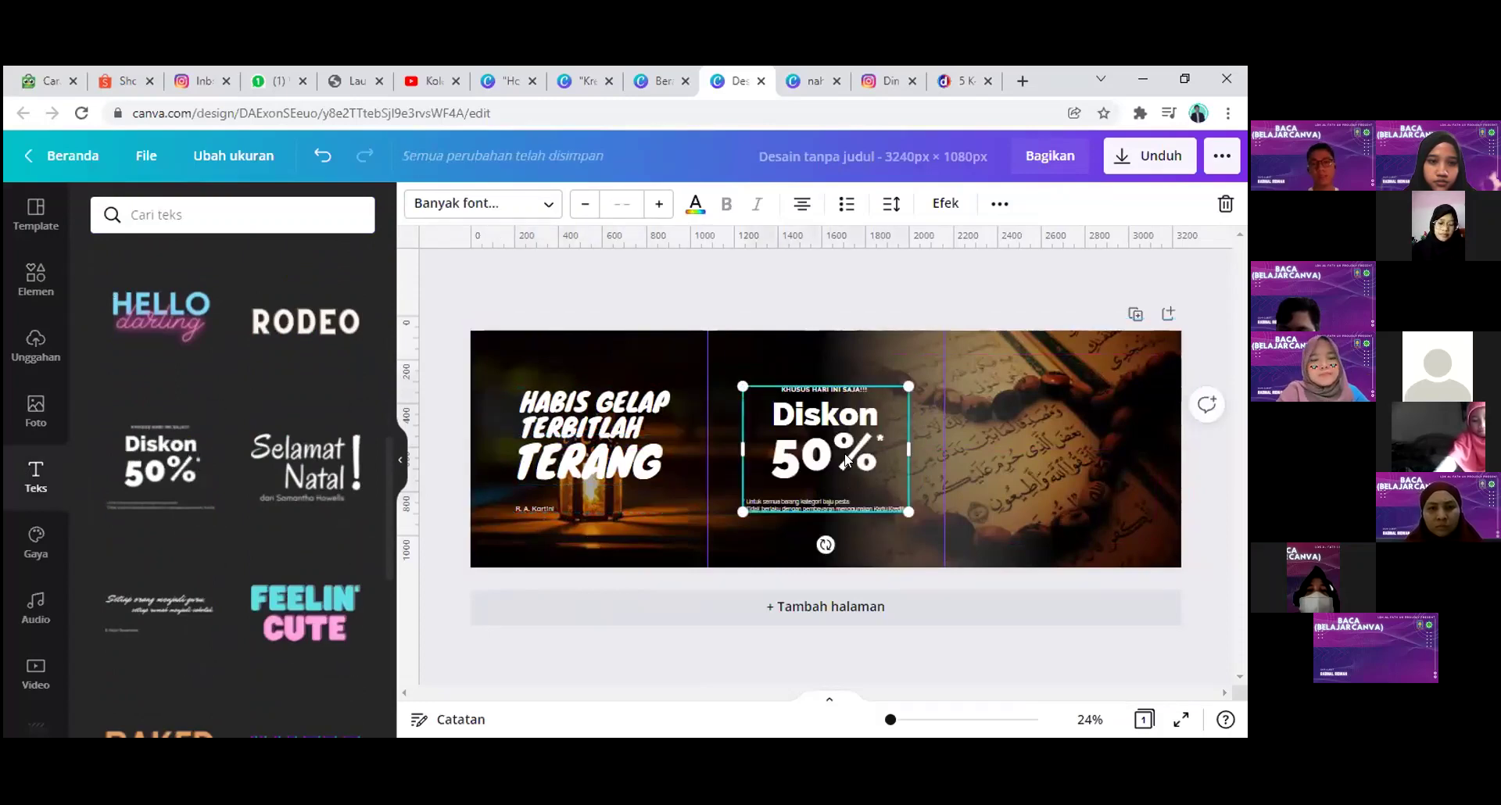
click(824, 457)
key(Delete)
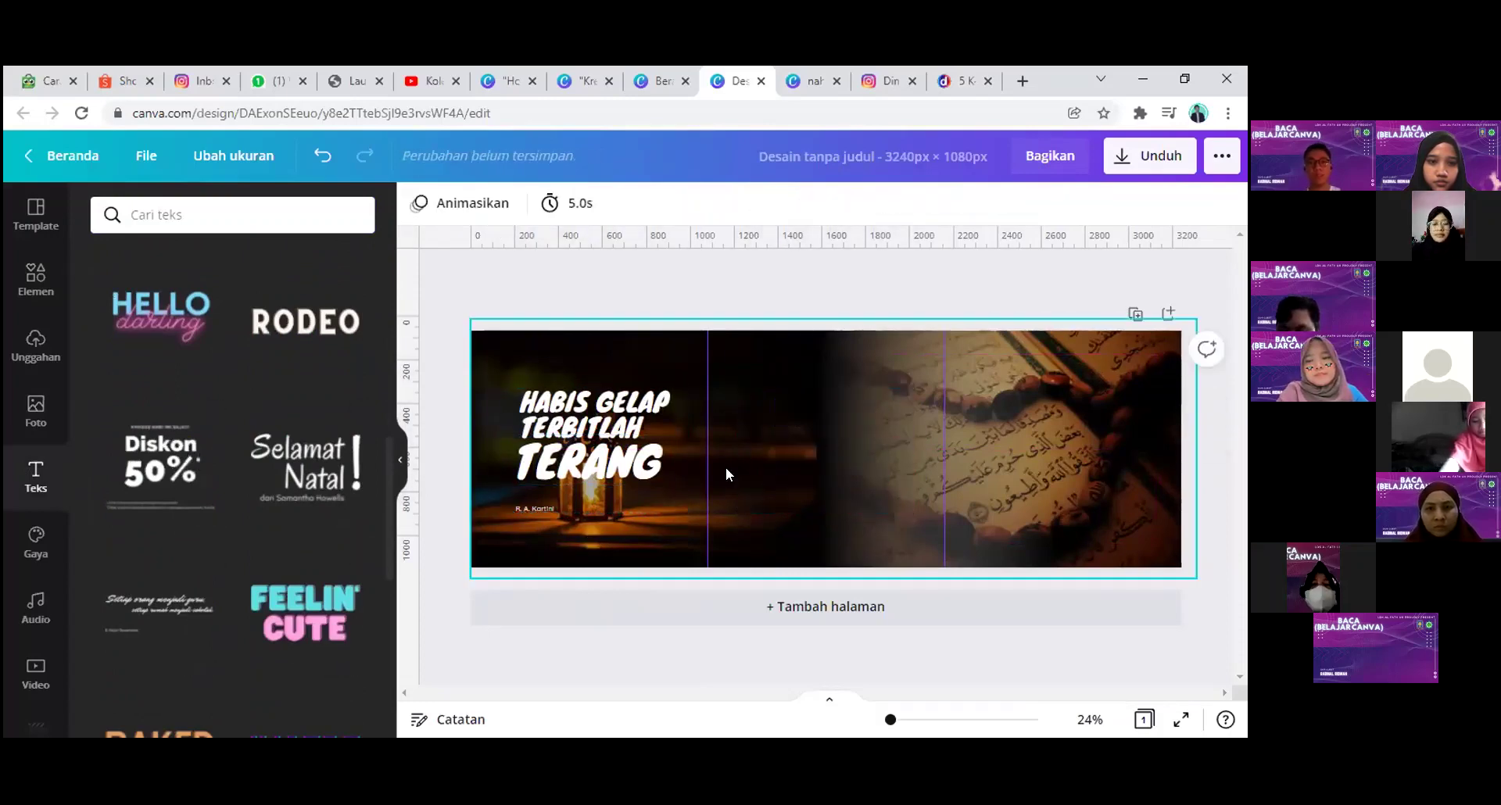
Step: Add the 'Setiap orang menjadi guru' quote and 'Selamat Hari Kartini' text on the Quran photo
click(159, 622)
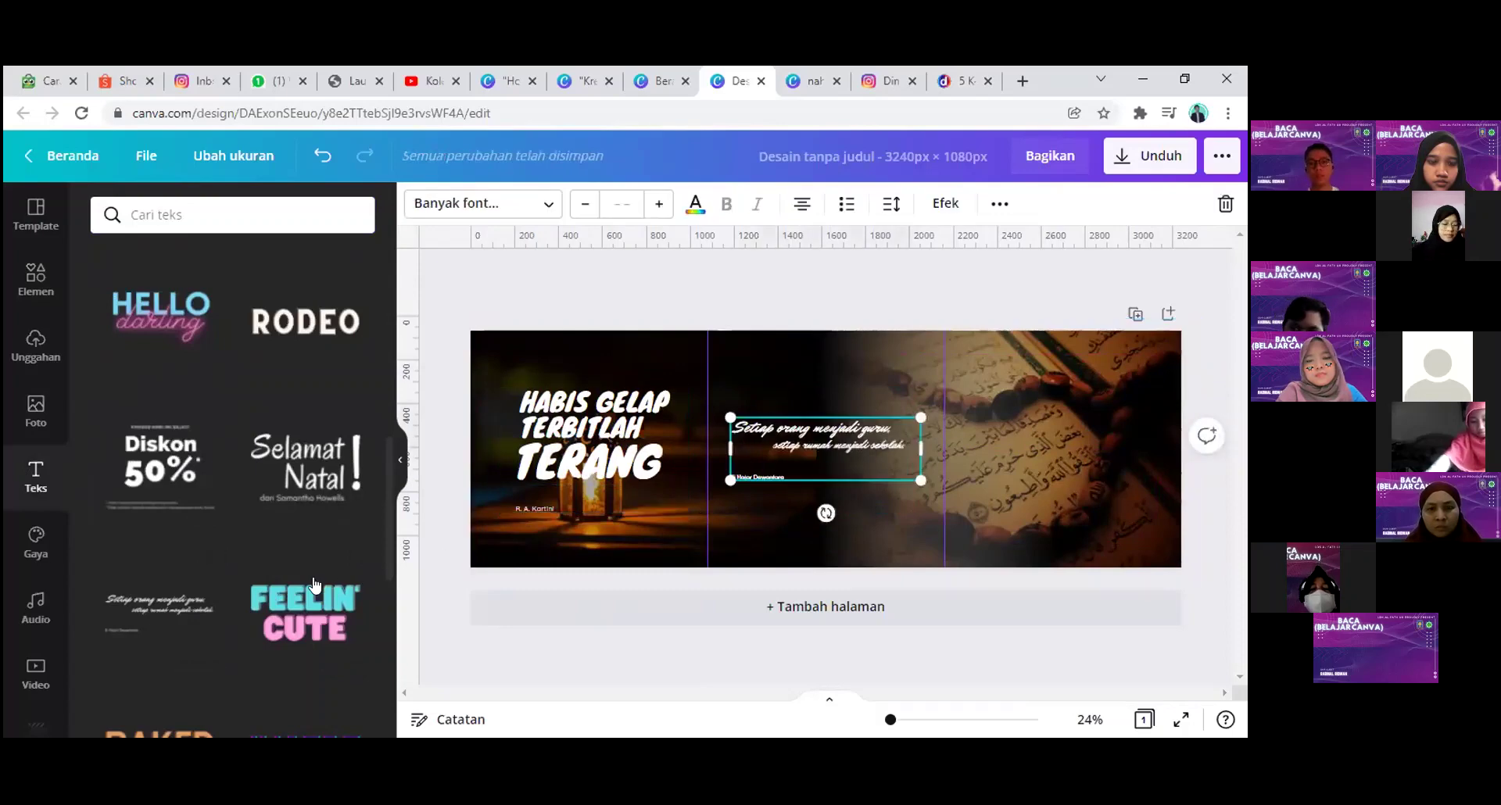
scroll(290, 573, down, 3)
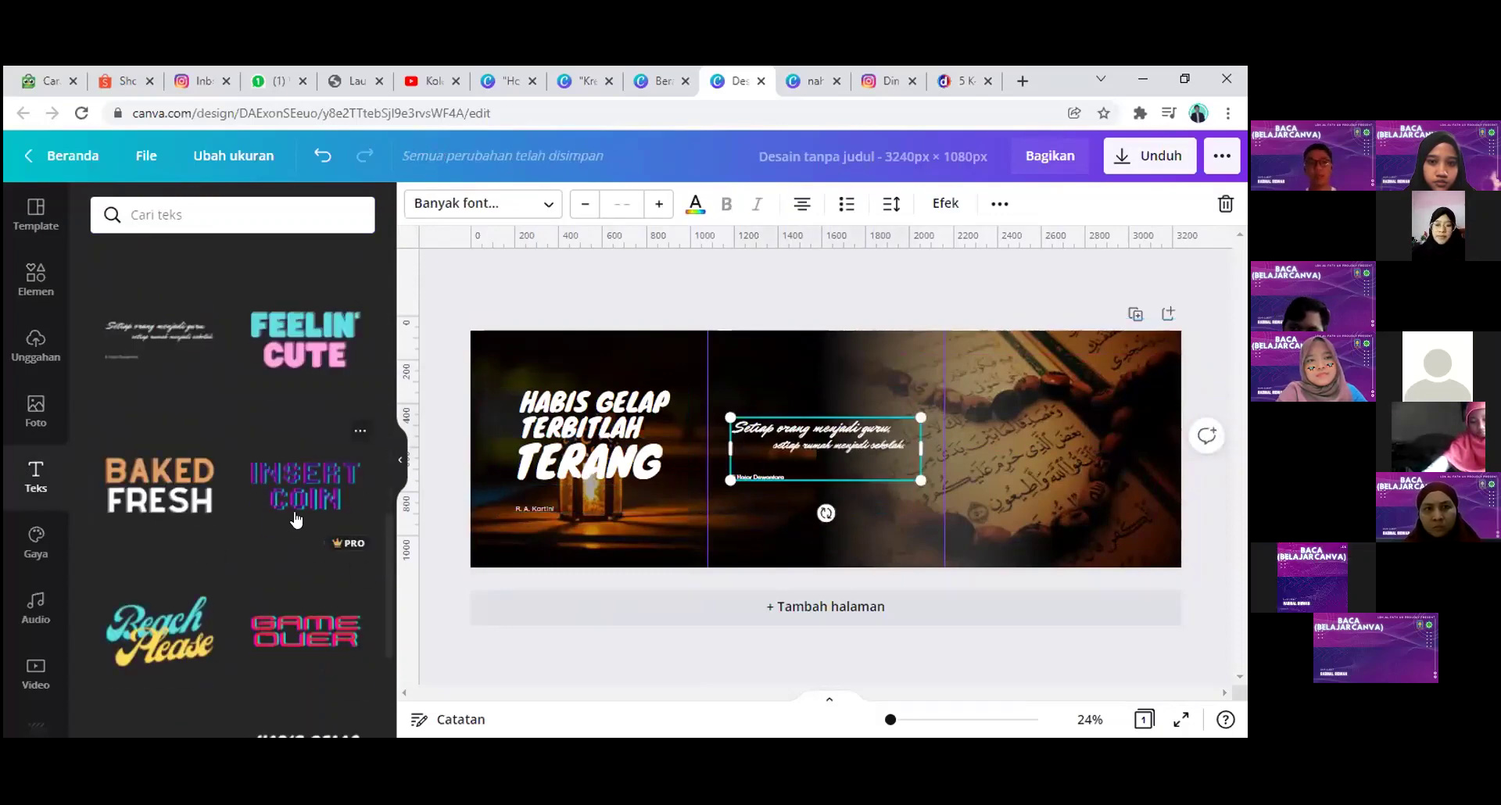
scroll(296, 525, down, 5)
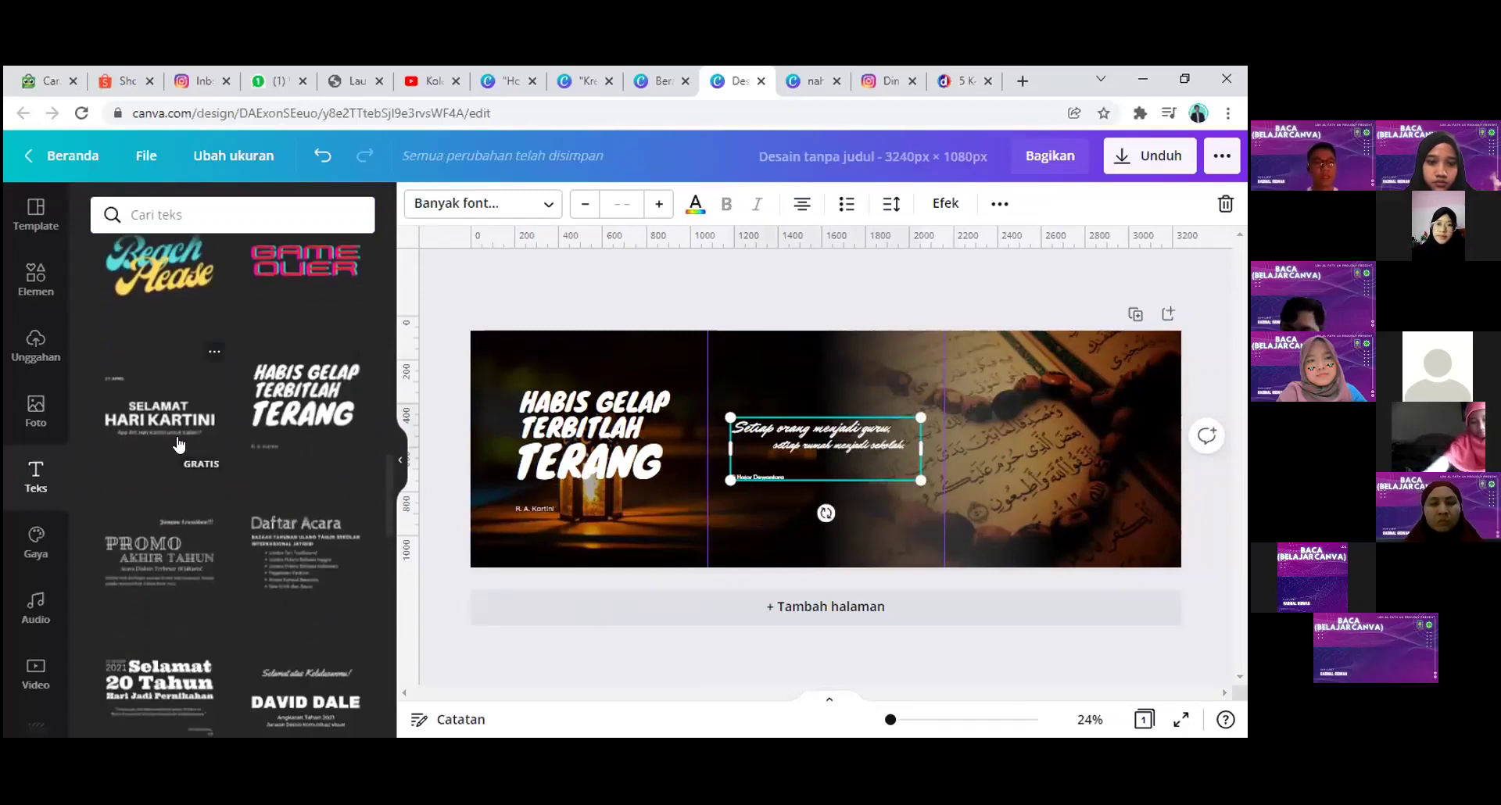
click(159, 413)
drag(817, 458, 1030, 454)
click(1204, 414)
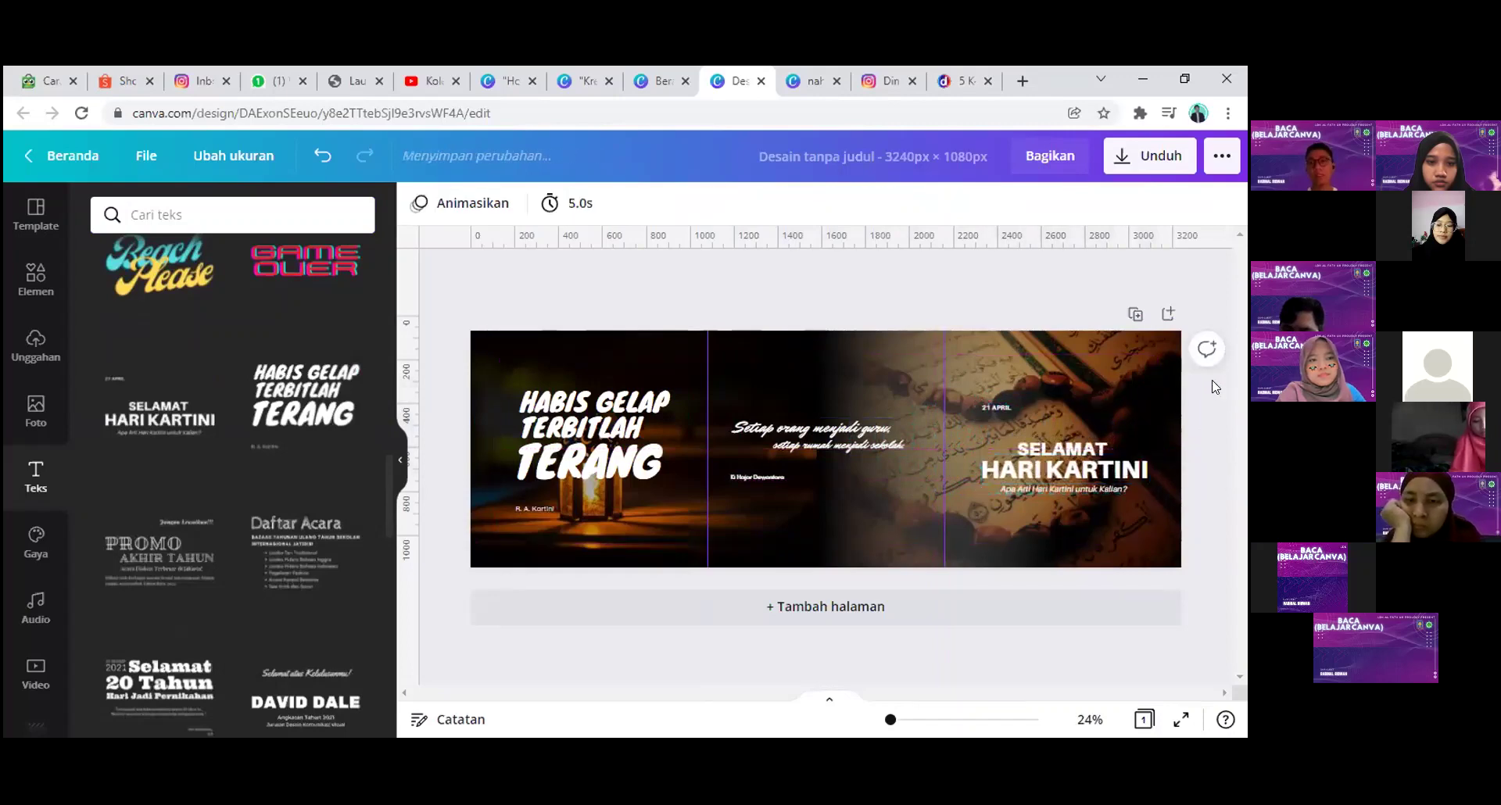
click(1151, 152)
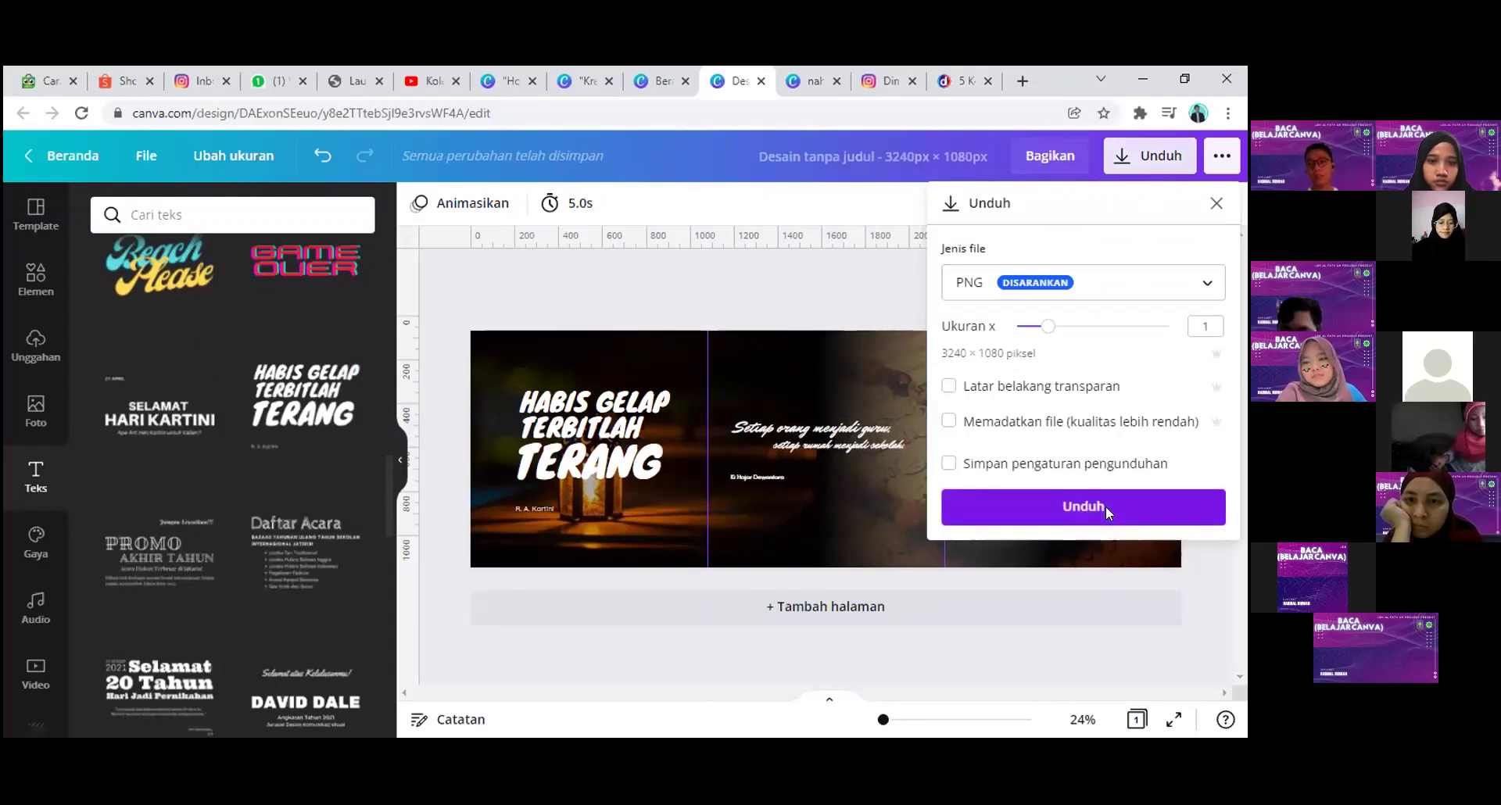
Step: Download the banner as a 3240 × 1080 PNG
click(1106, 506)
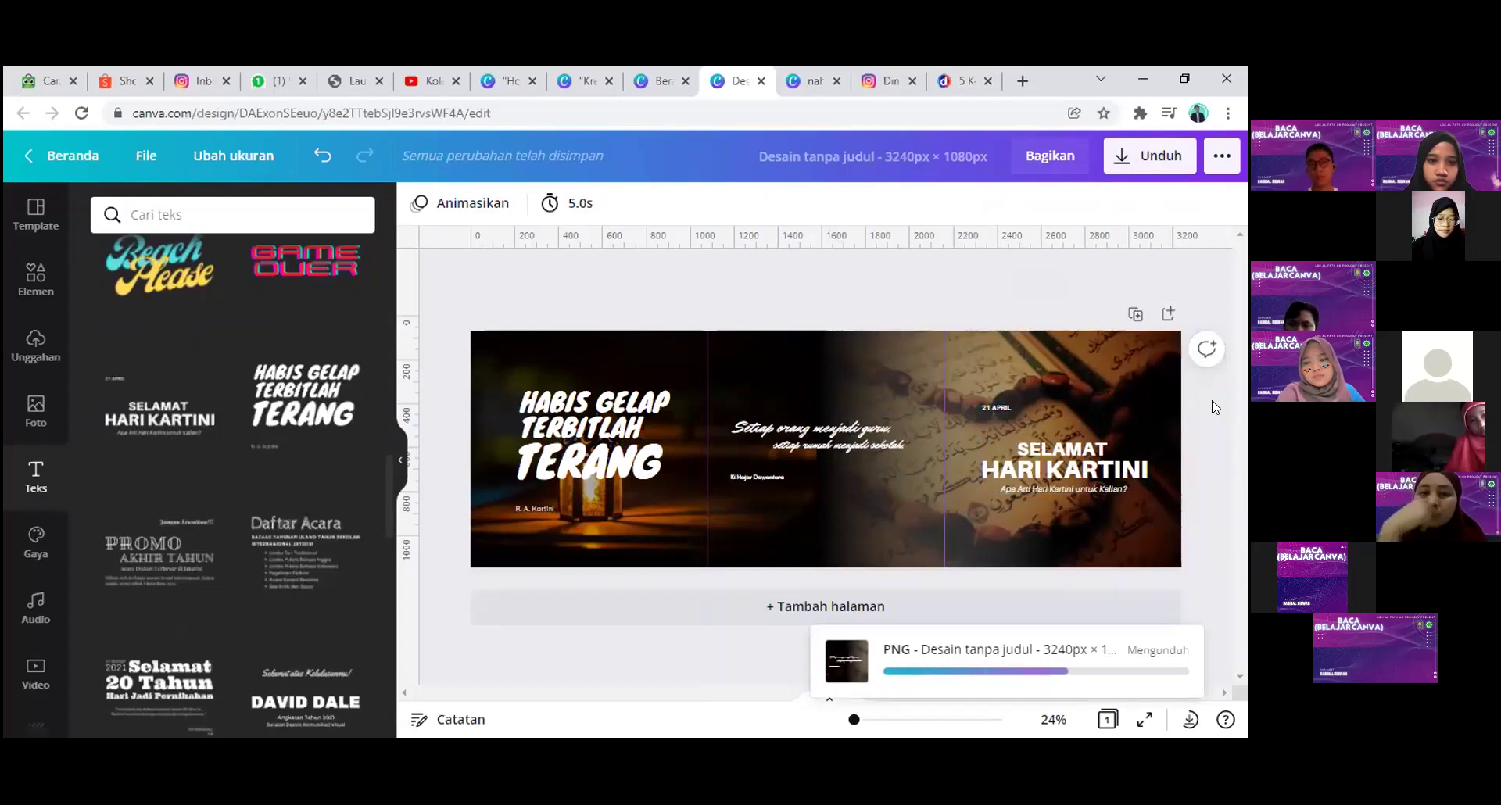
Step: In a new tab, go to pinetools.com/split-image via the 'pine' address suggestion
click(1026, 79)
text(p)
text(inetools.com/split-image)
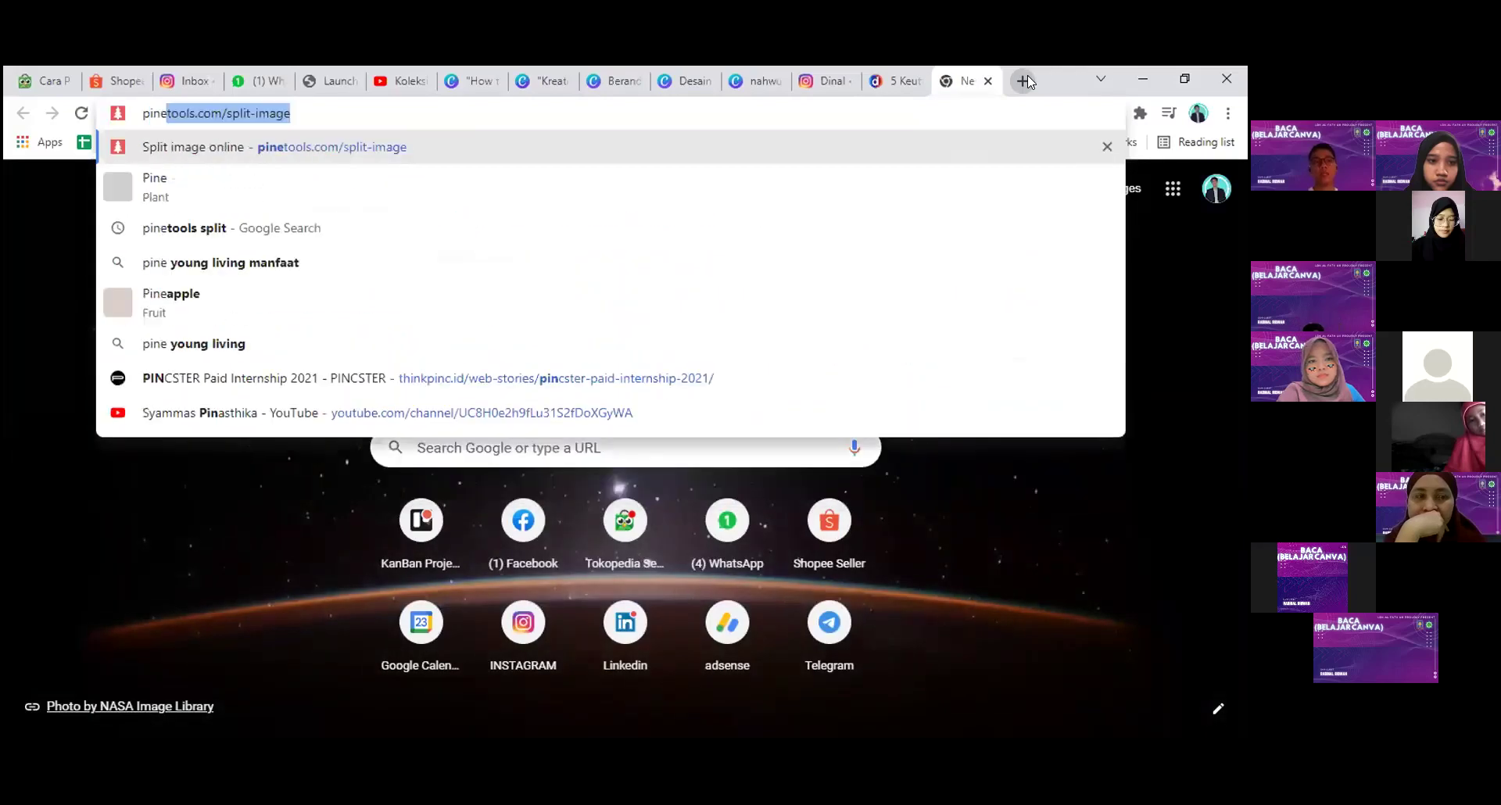
key(Return)
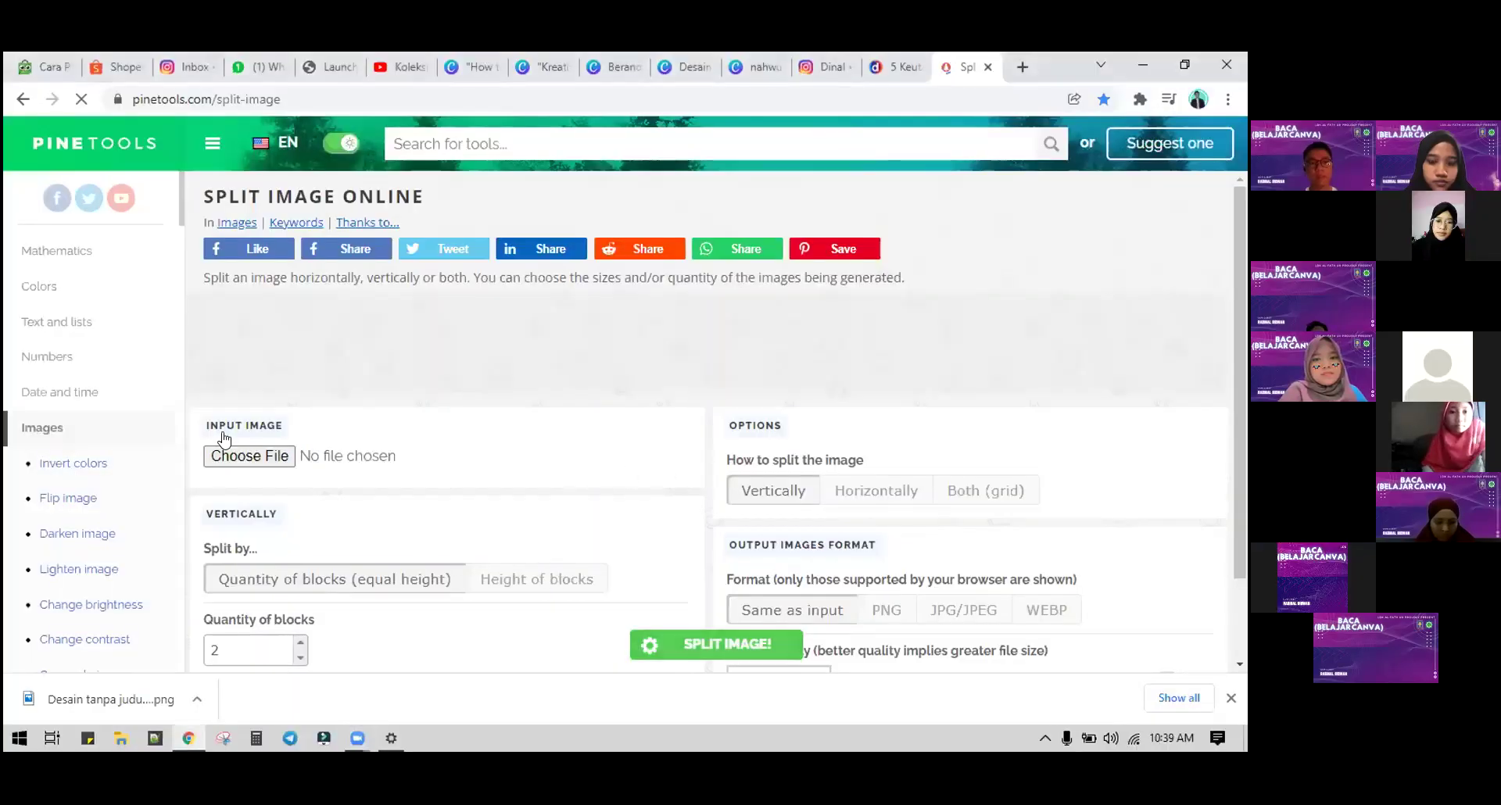
click(109, 698)
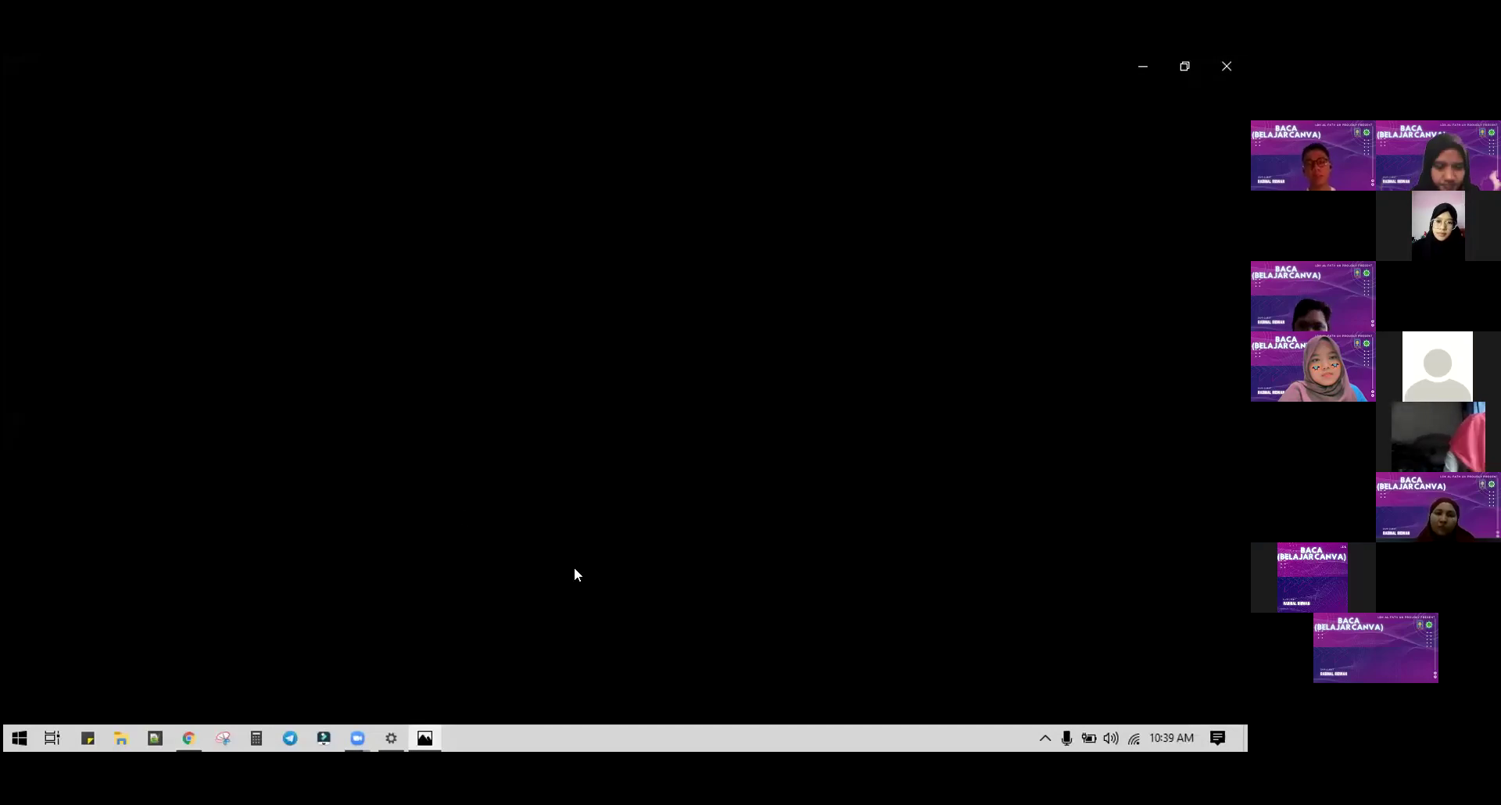
click(1244, 55)
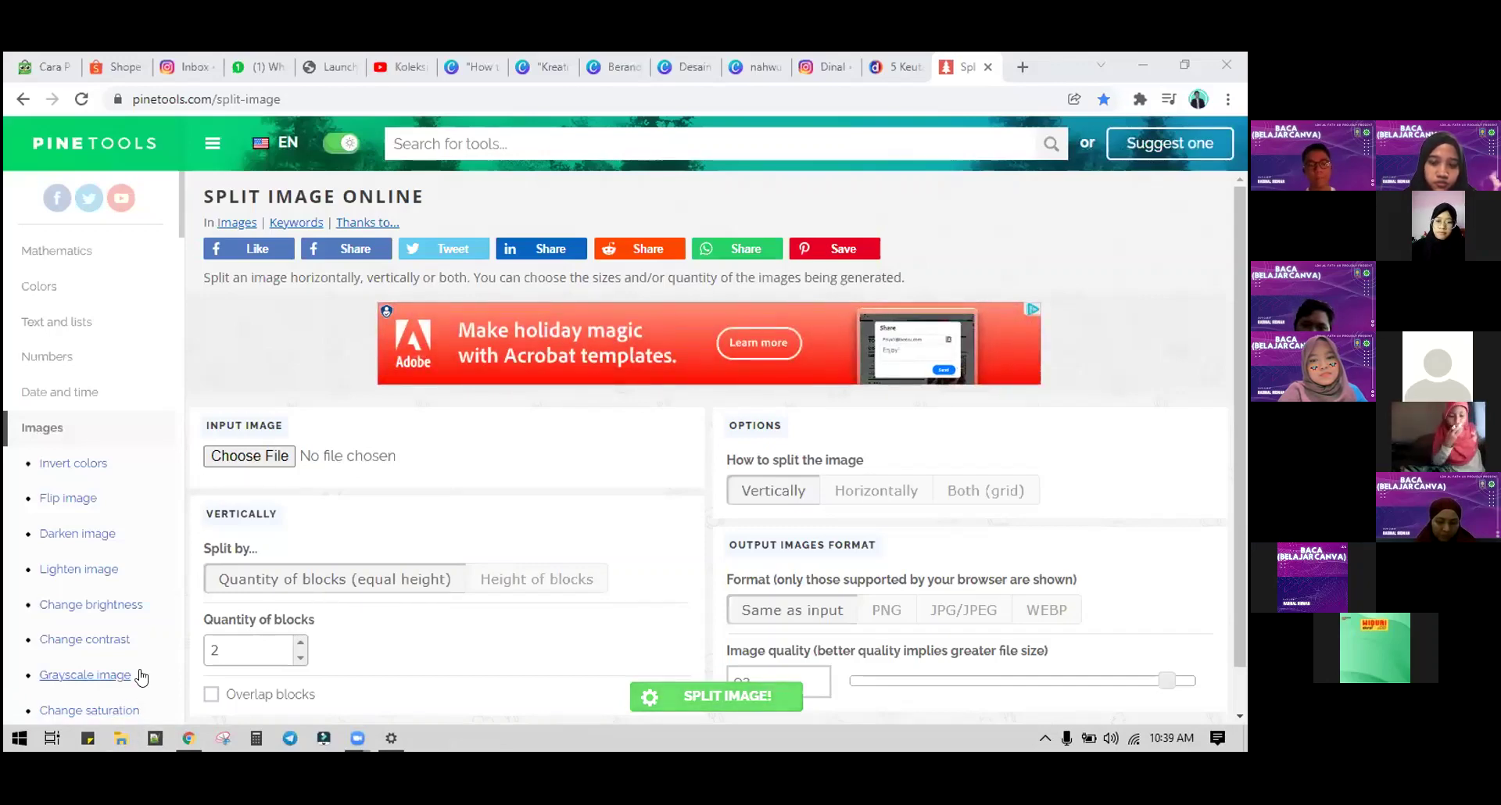
key(super+e)
Step: View the downloaded banner in Photos, then load Desain tanpa judul (8).png into Pinetools
click(99, 361)
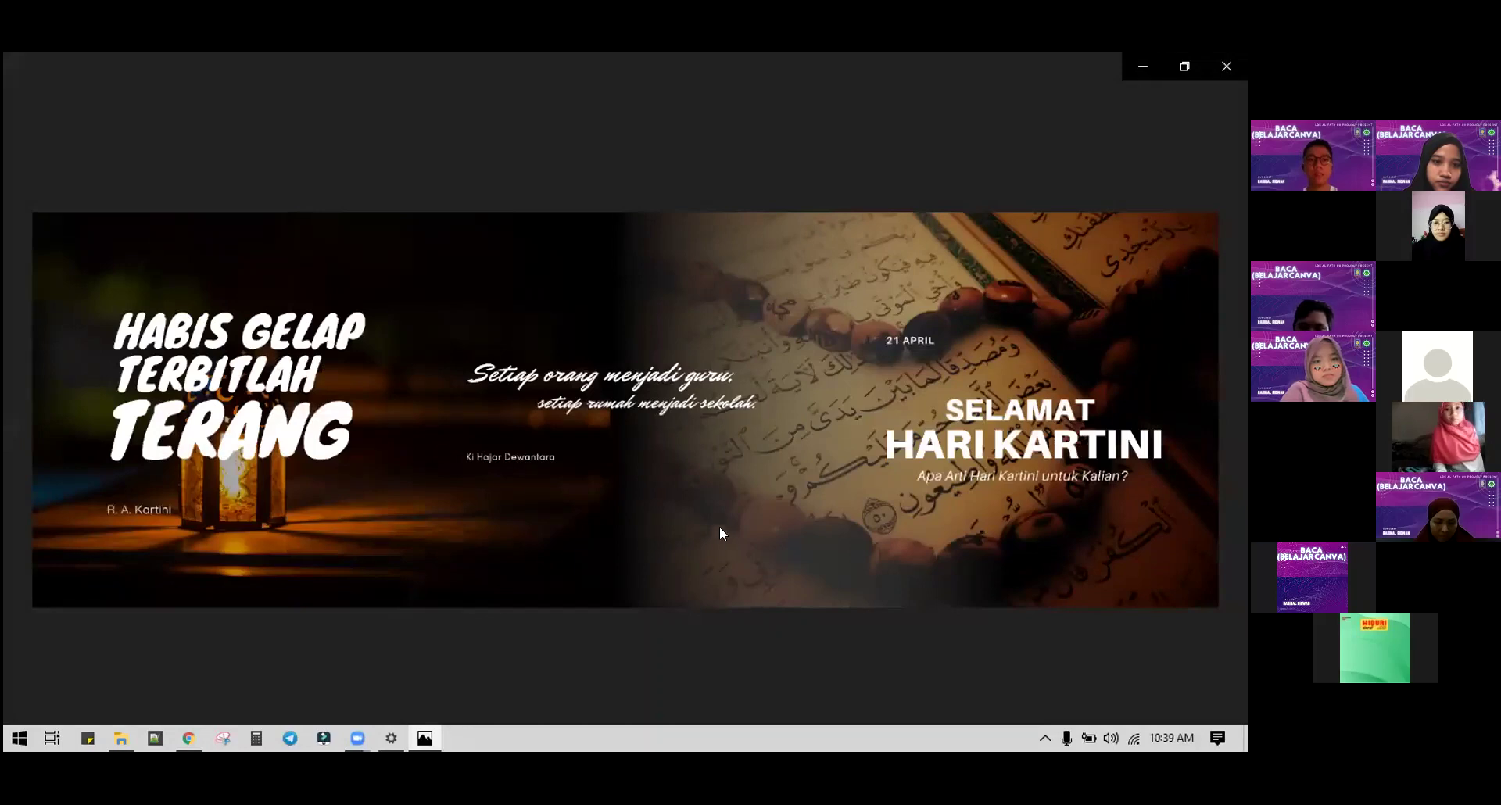
click(1236, 64)
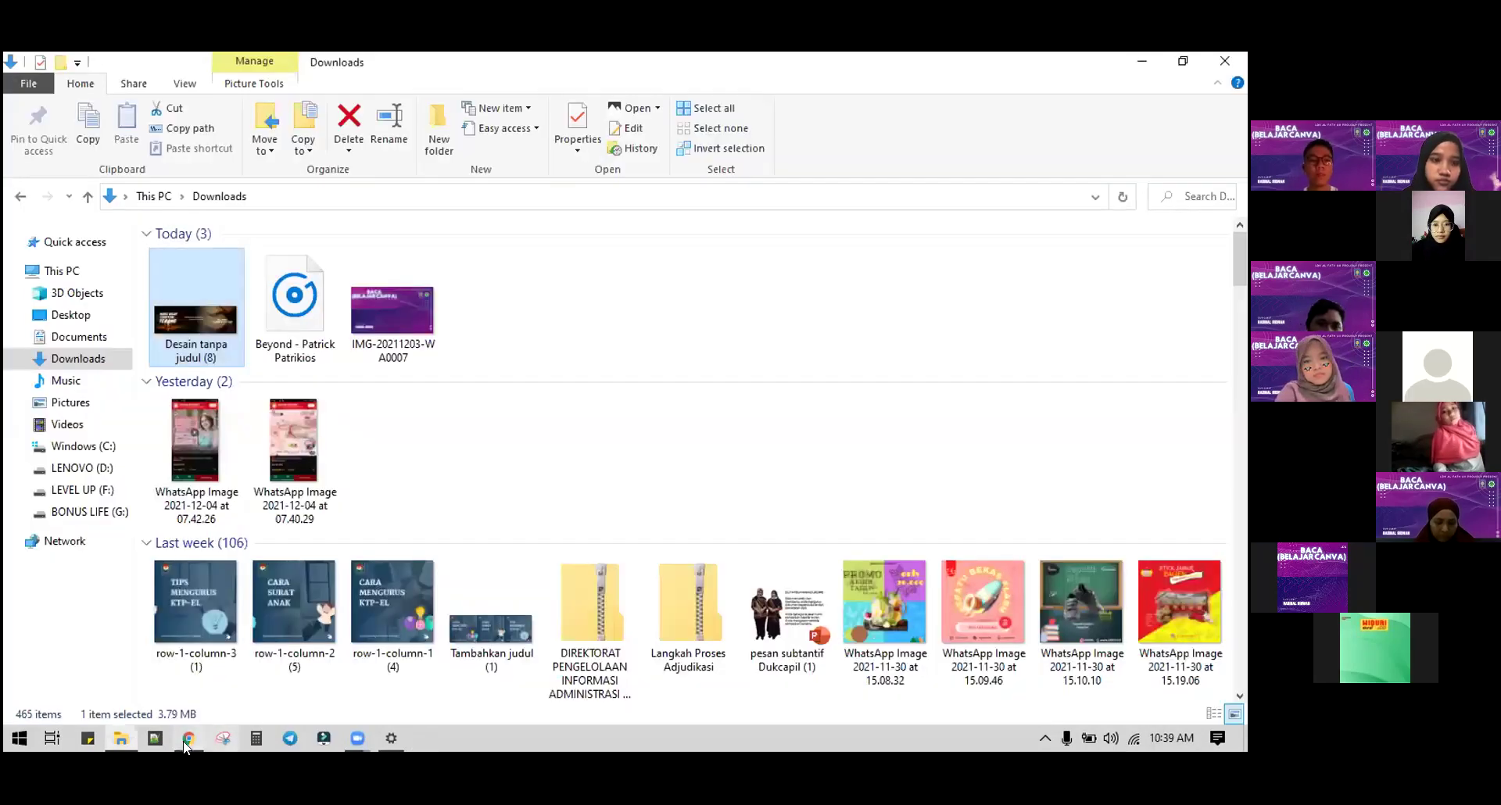
key(alt+Tab)
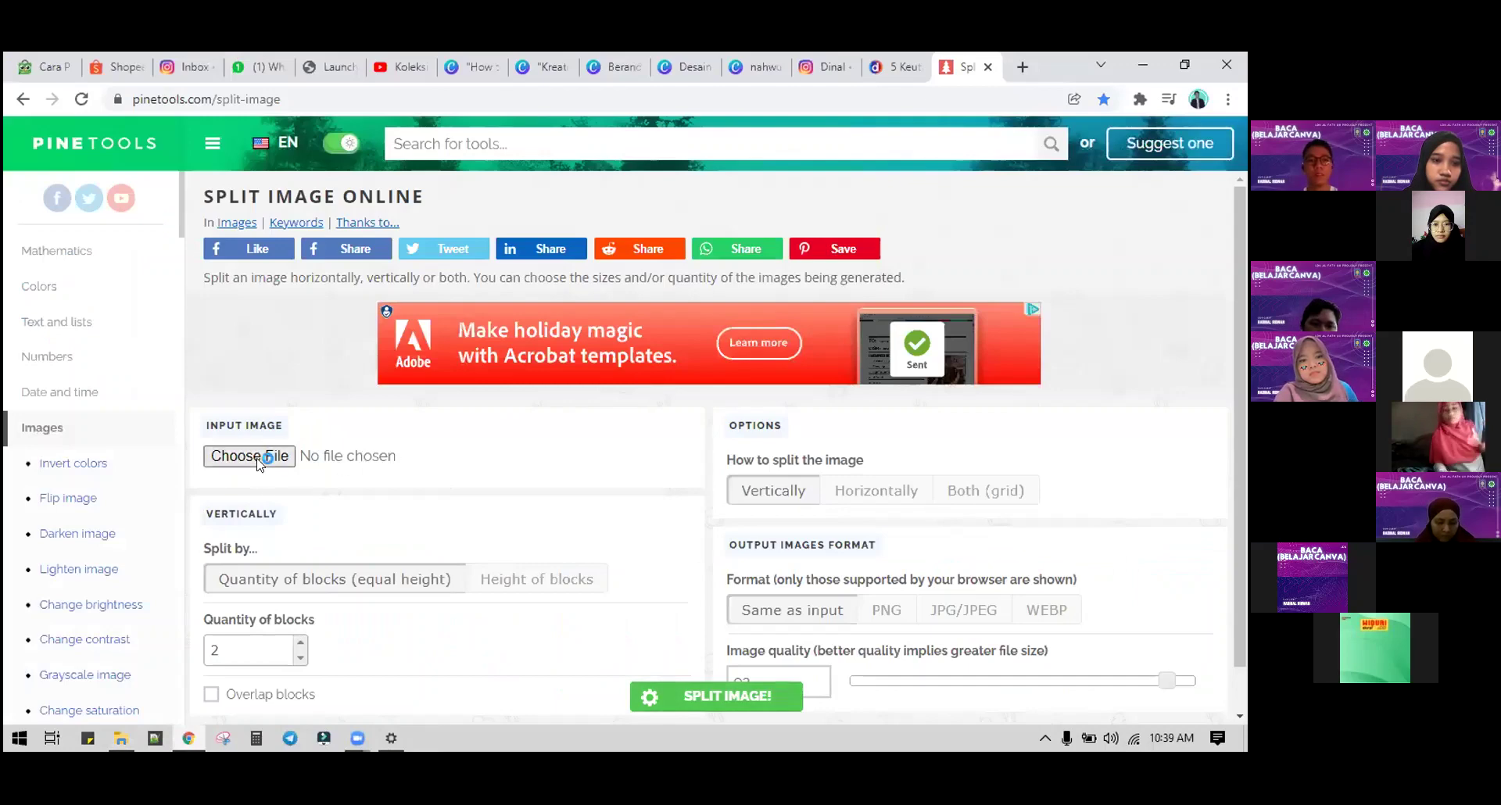
double_click(229, 266)
Step: Split the banner horizontally into 3 blocks with PNG output
scroll(897, 404, down, 1)
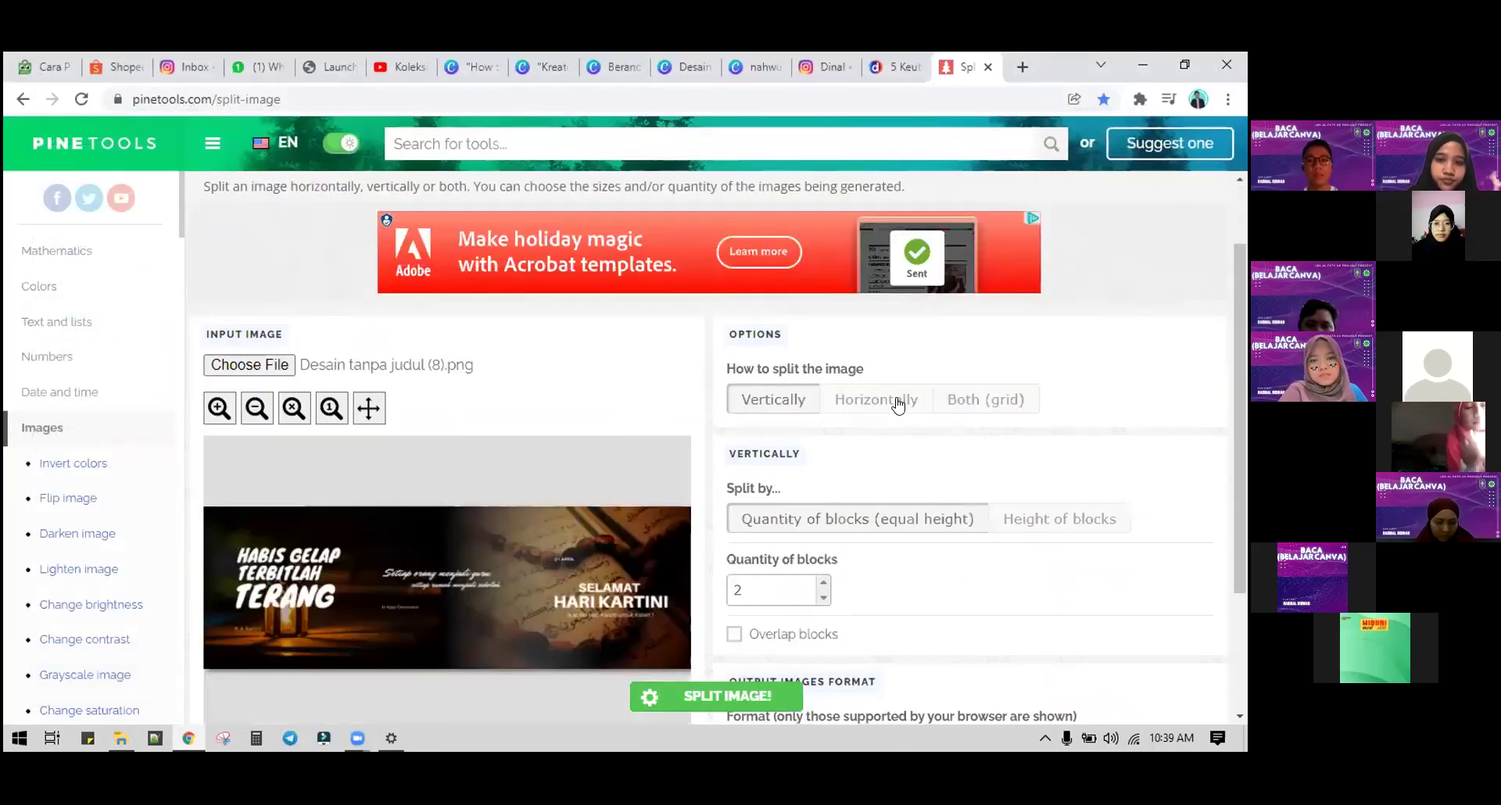
click(897, 400)
scroll(508, 499, down, 1)
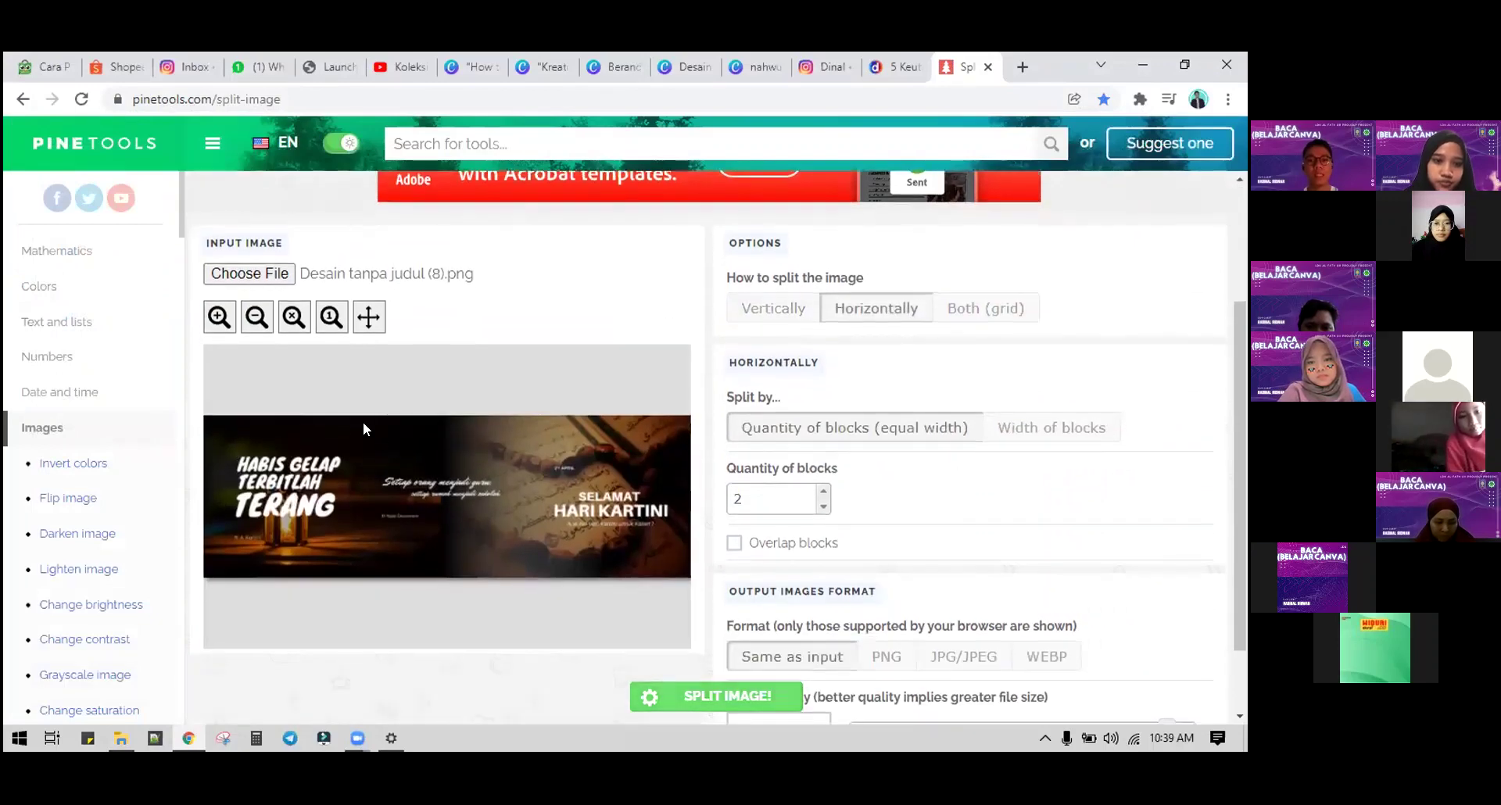
click(824, 490)
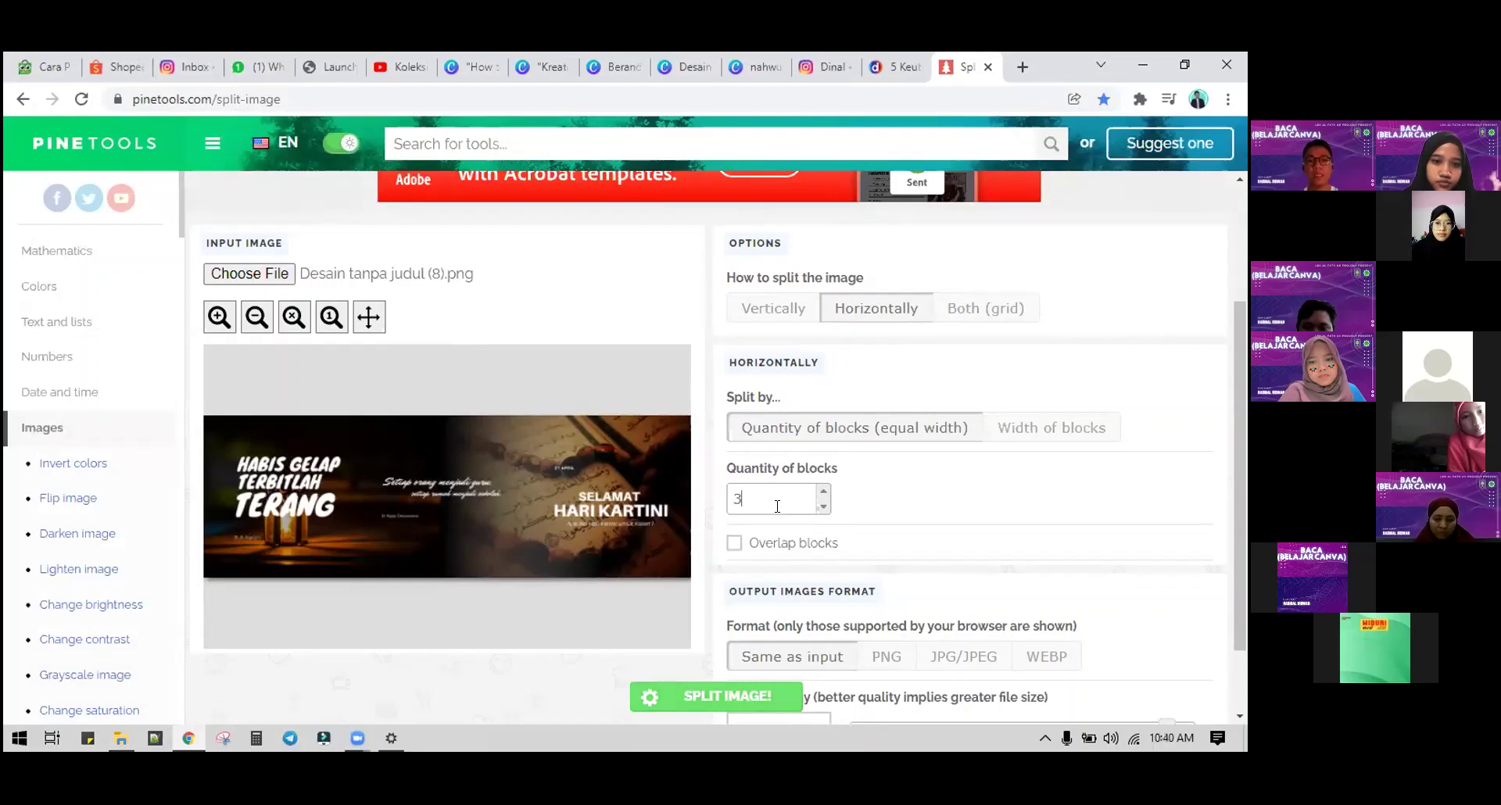
scroll(954, 518, down, 2)
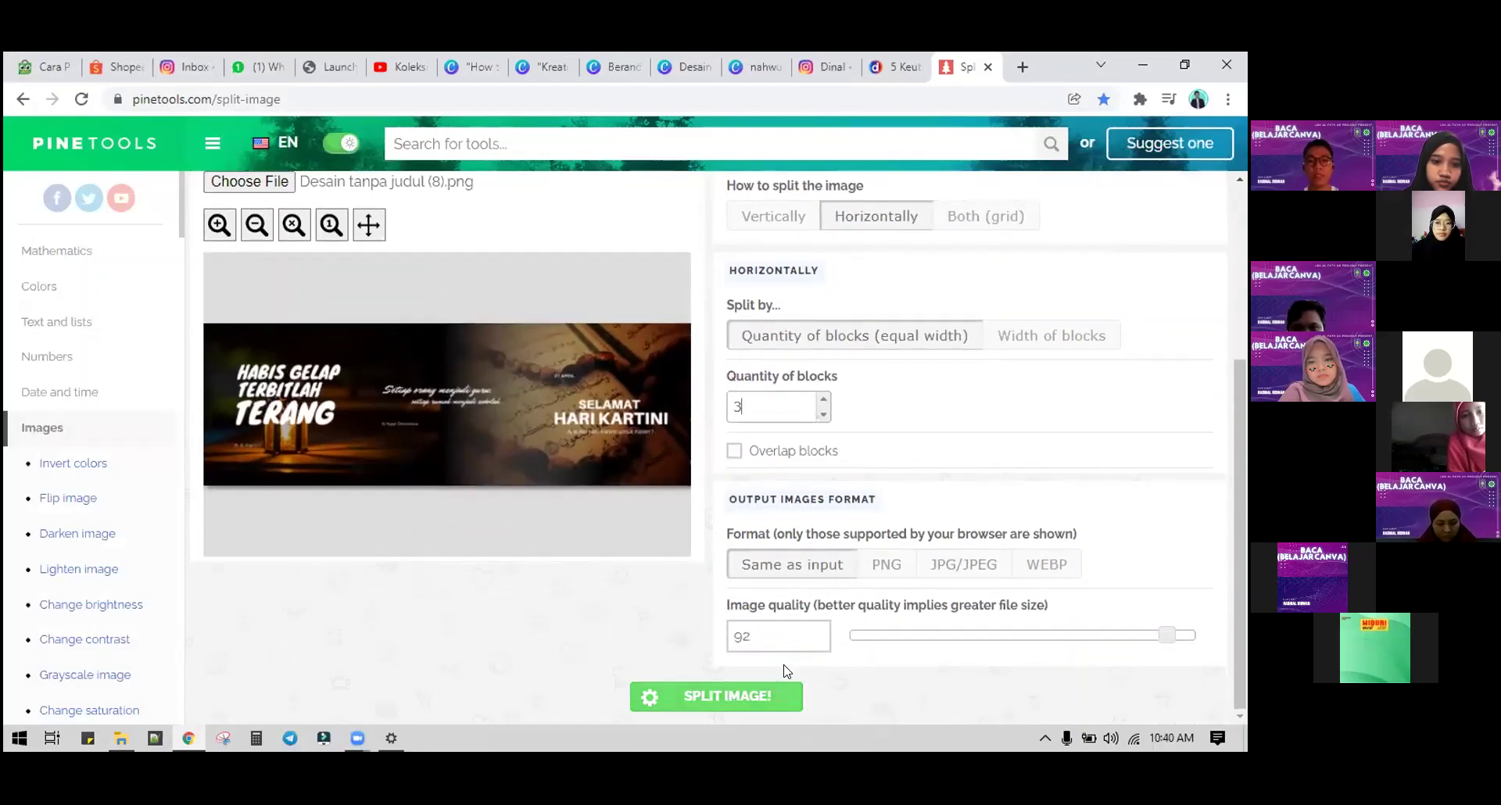
click(885, 571)
click(771, 694)
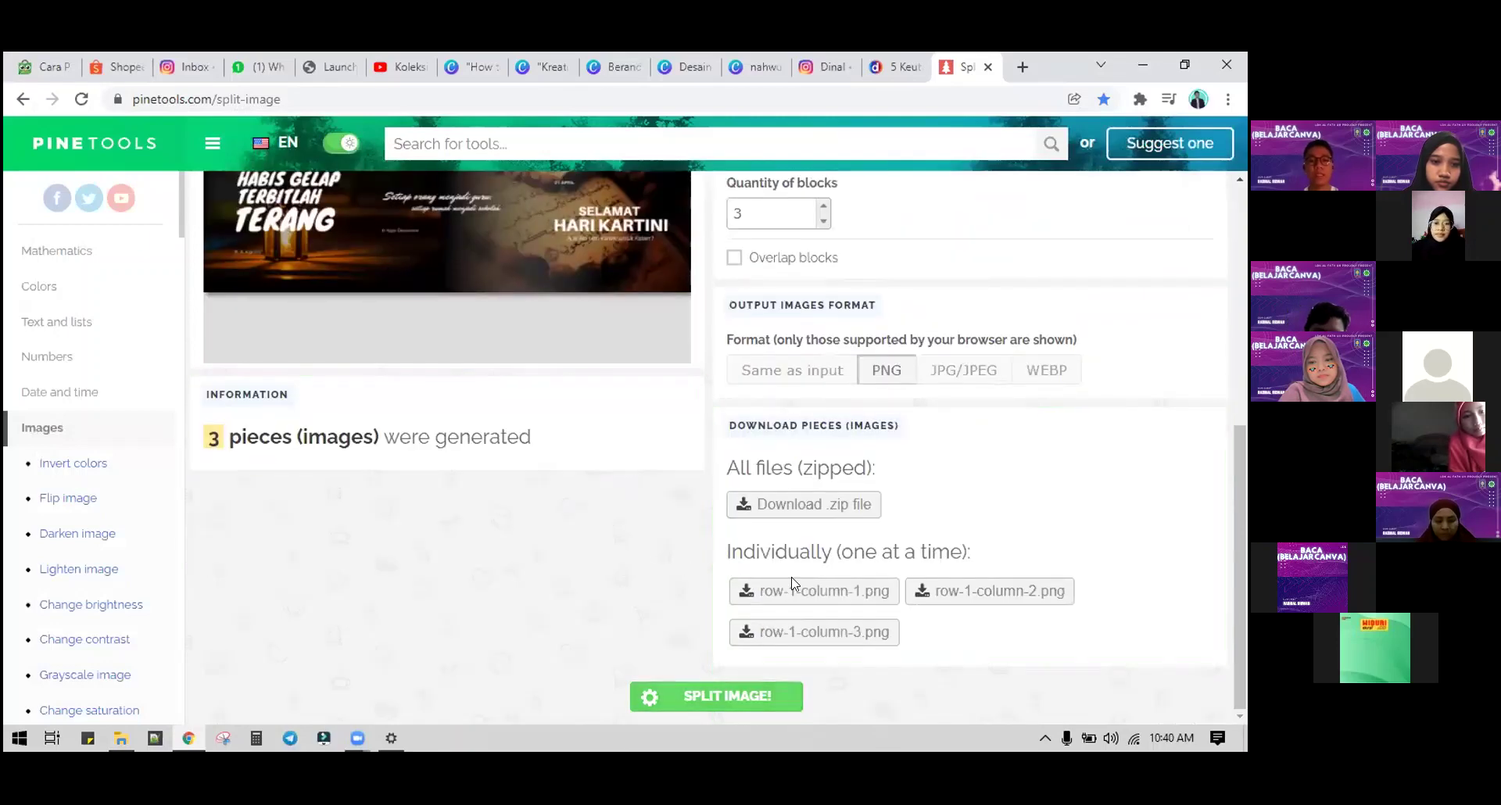
Step: Download row-1-column-1.png, row-1-column-2.png and row-1-column-3.png
click(813, 591)
click(956, 599)
click(868, 630)
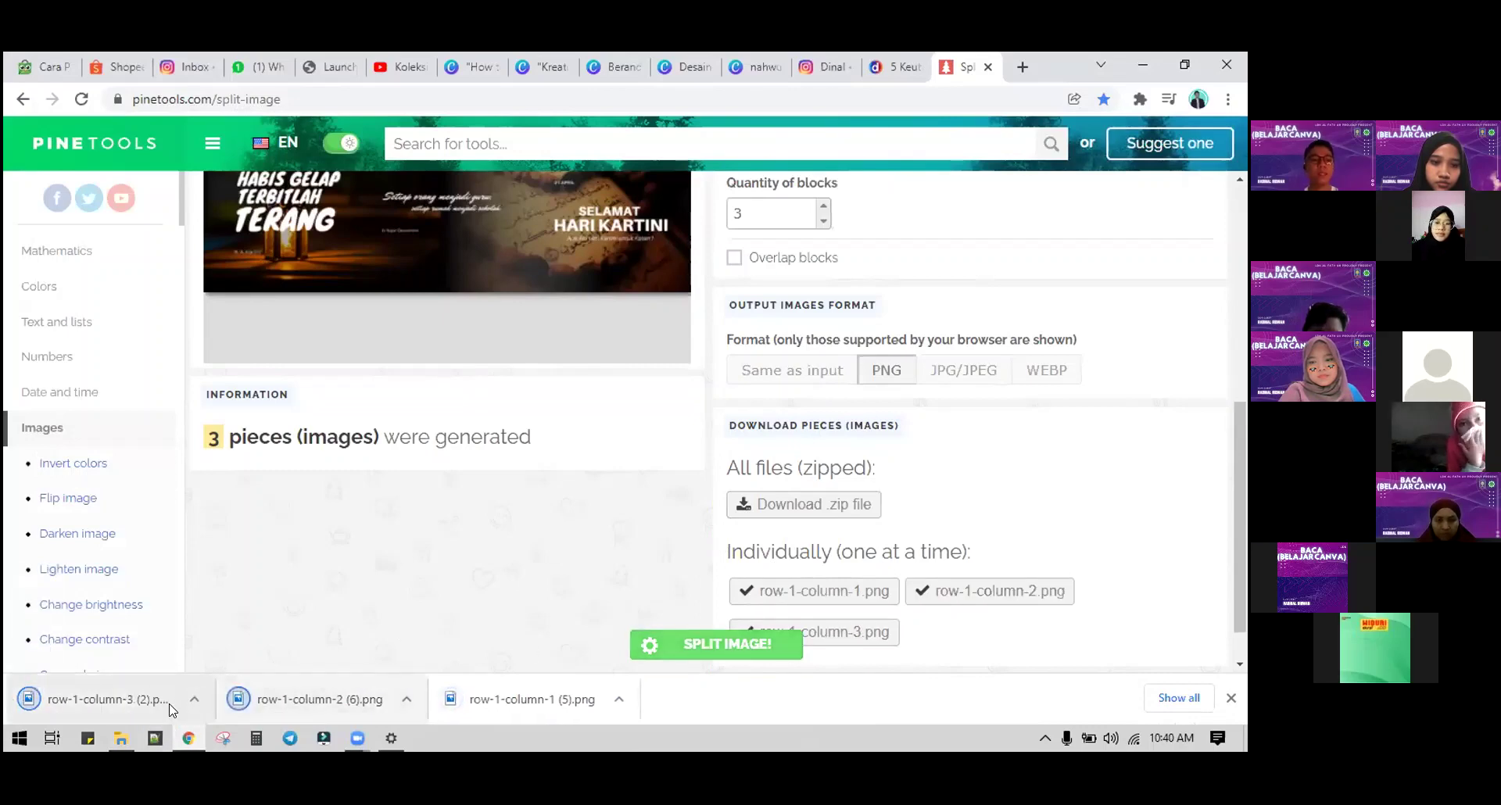
Step: Open row-1-column-1 (5) in Photos from Downloads and browse to row-1-column-3, the Selamat Hari Kartini square
click(197, 699)
click(244, 640)
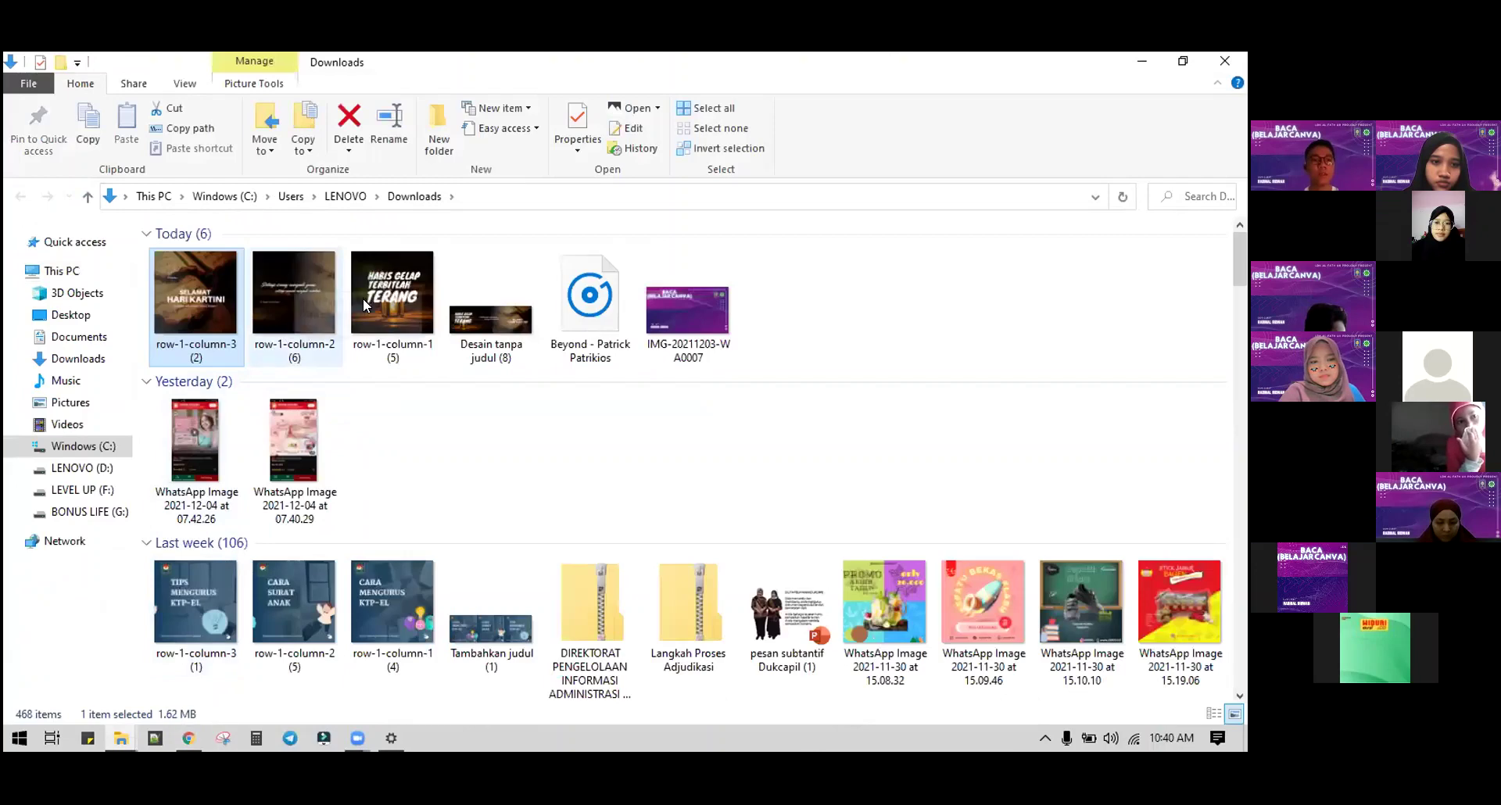
click(363, 294)
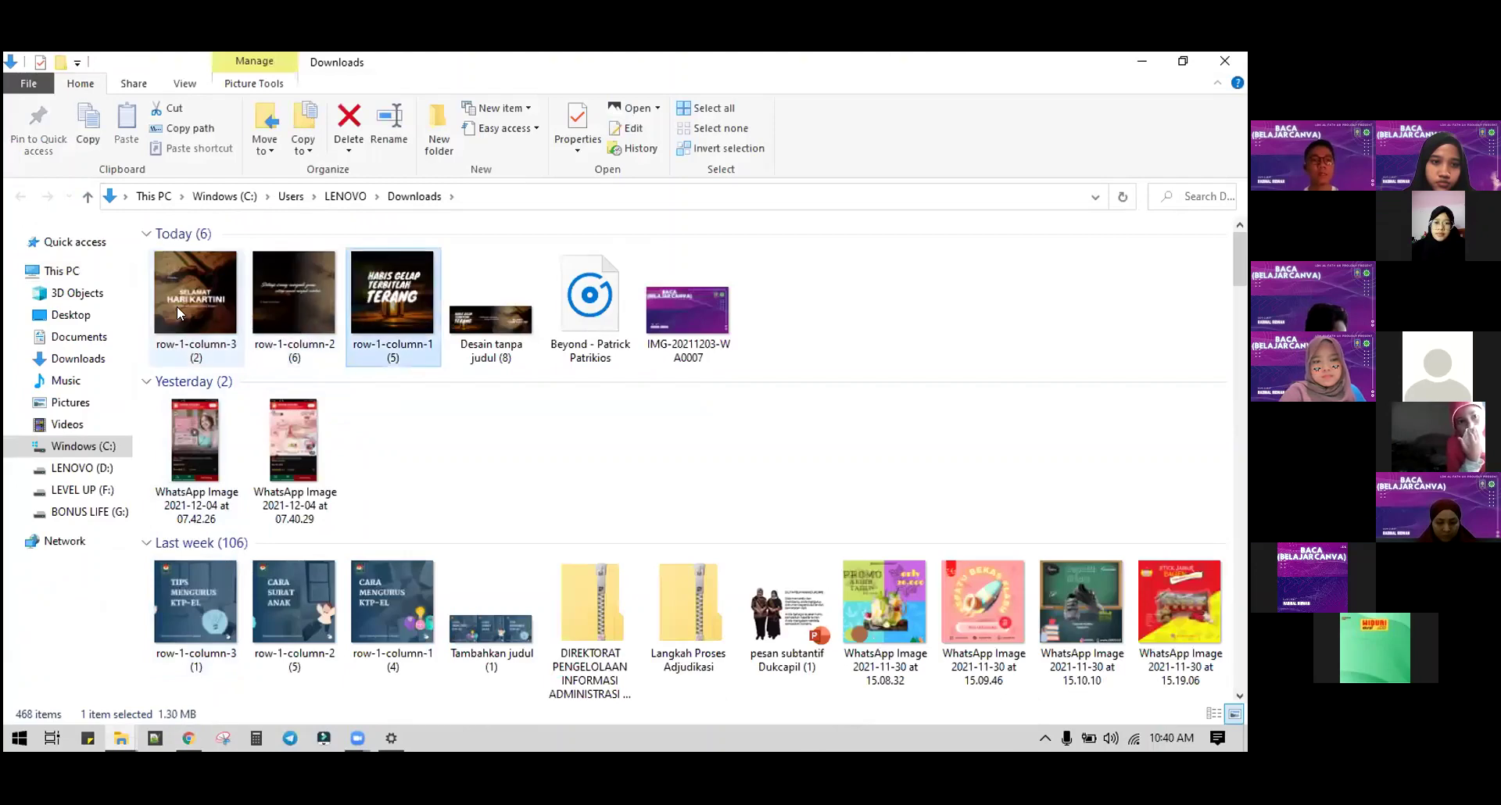
double_click(383, 312)
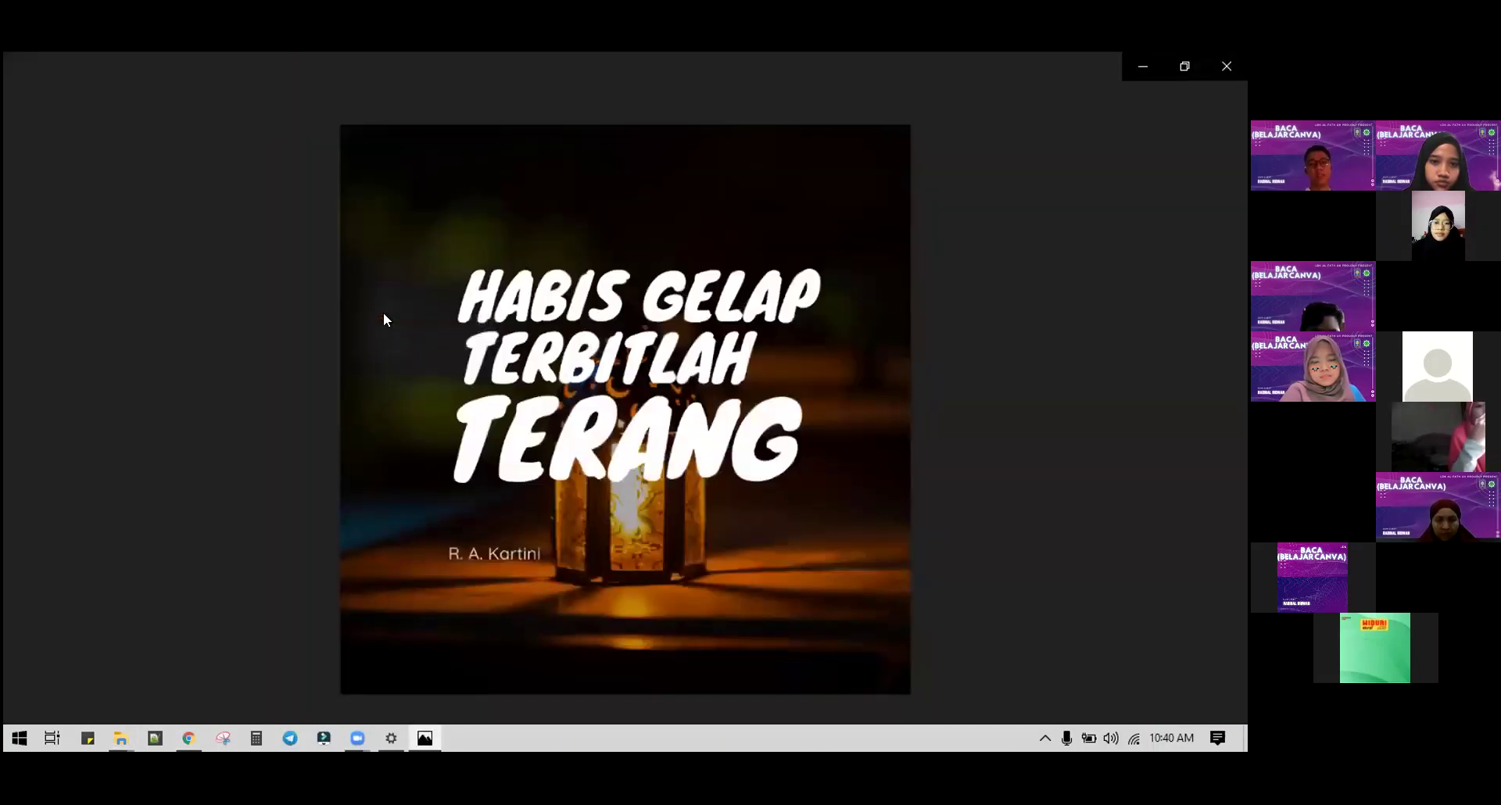
key(Right)
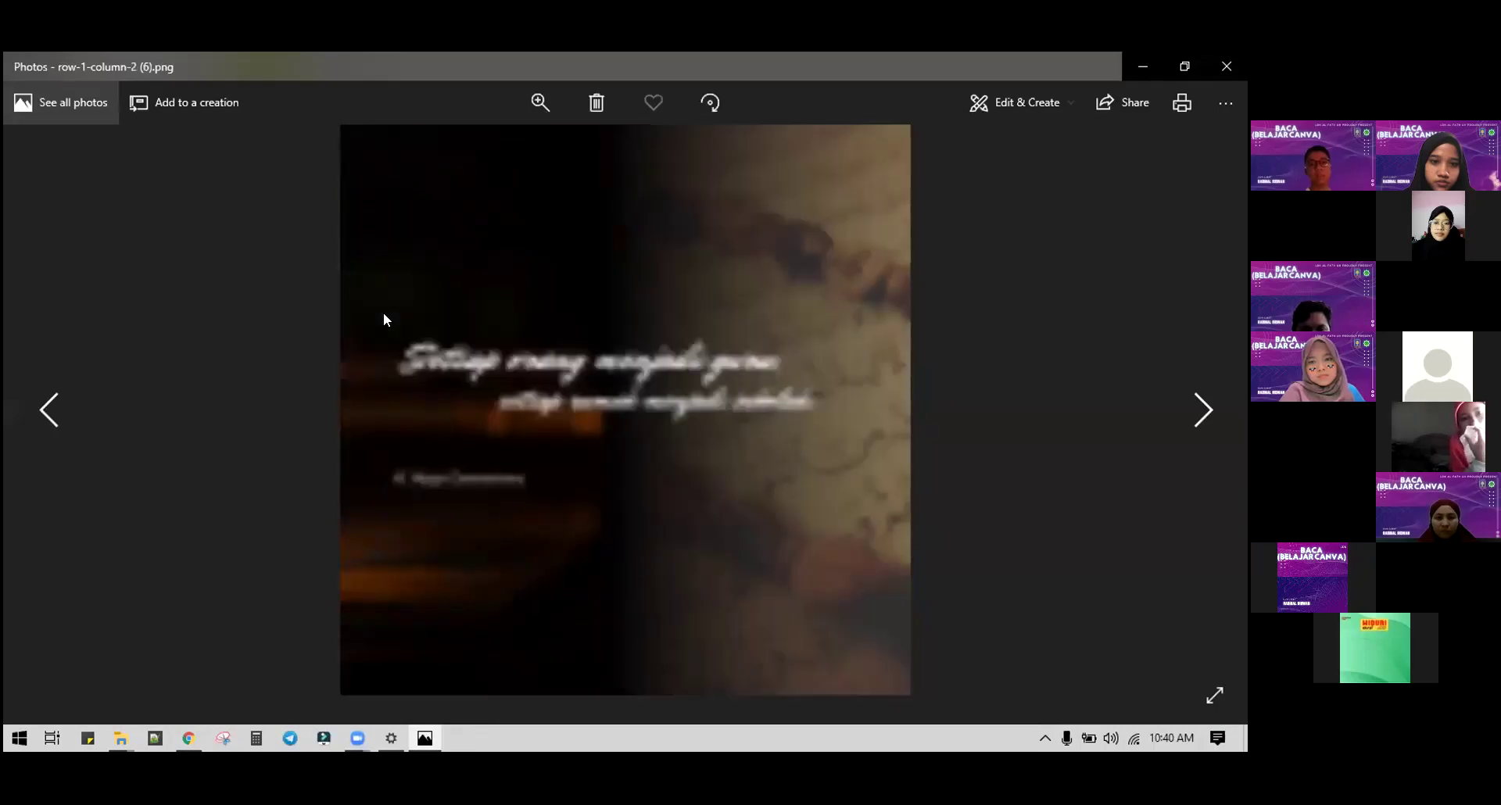
key(Right)
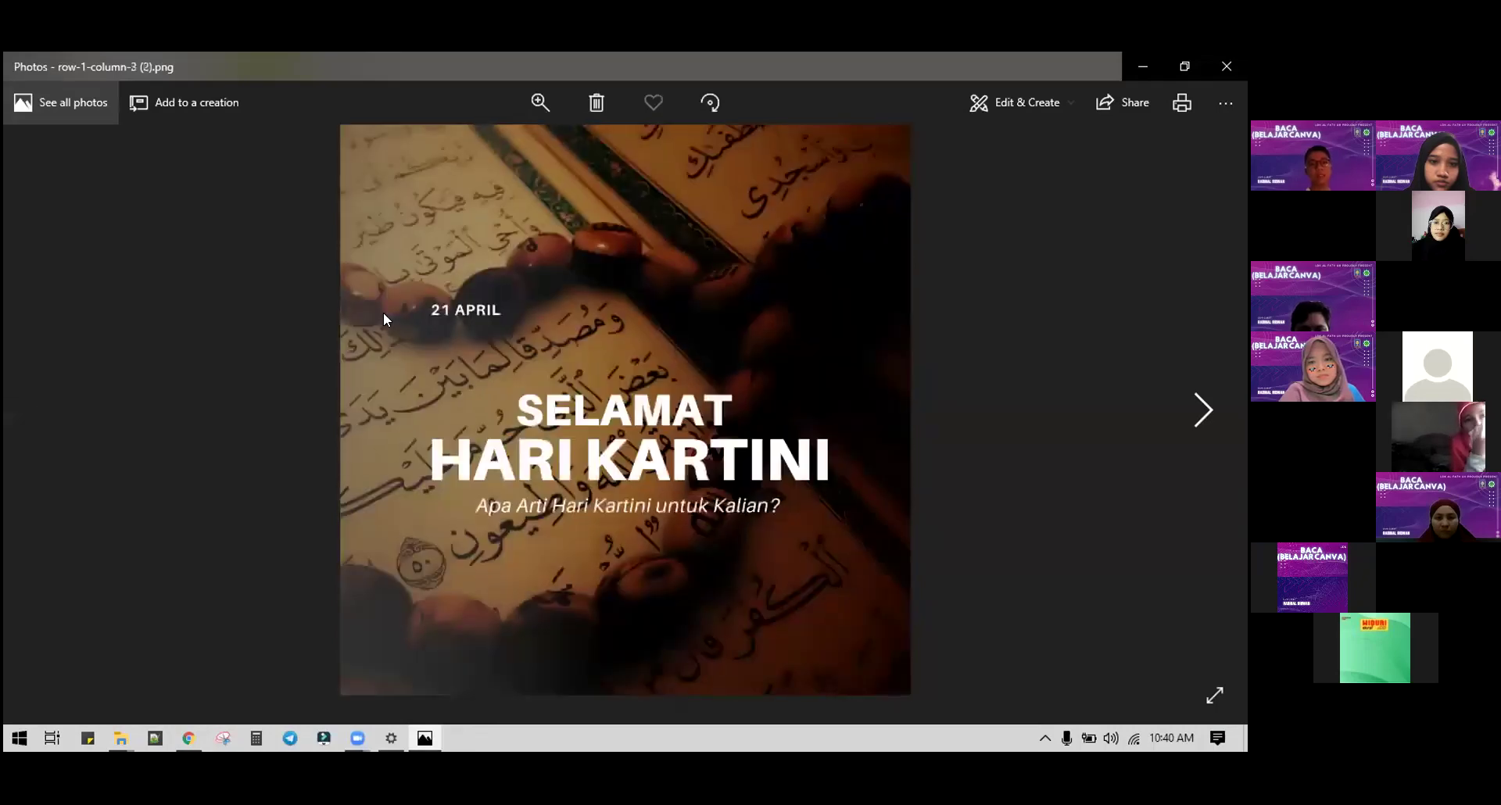
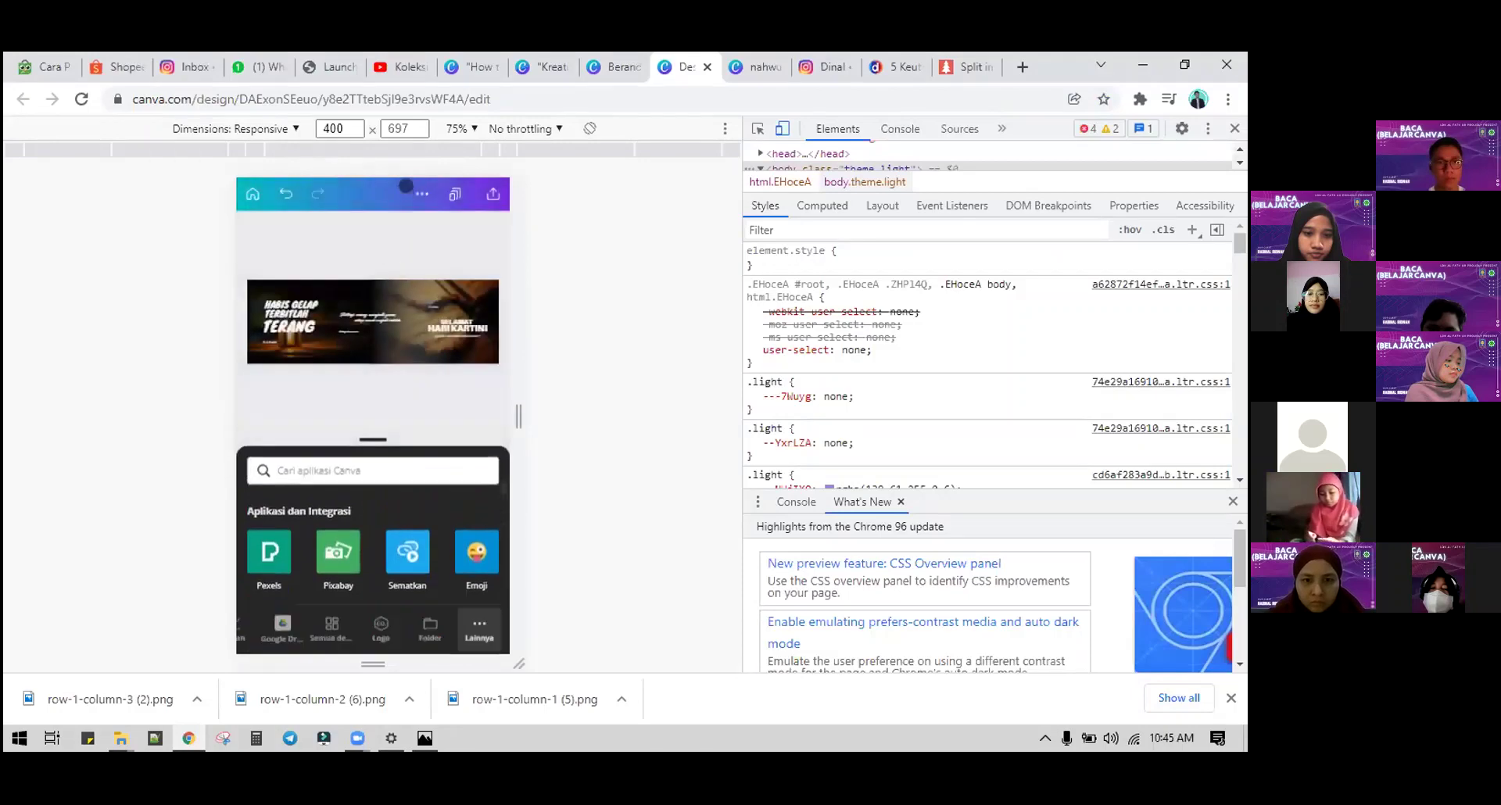
Step: Browse the design's options menu and close it without changing anything
click(421, 193)
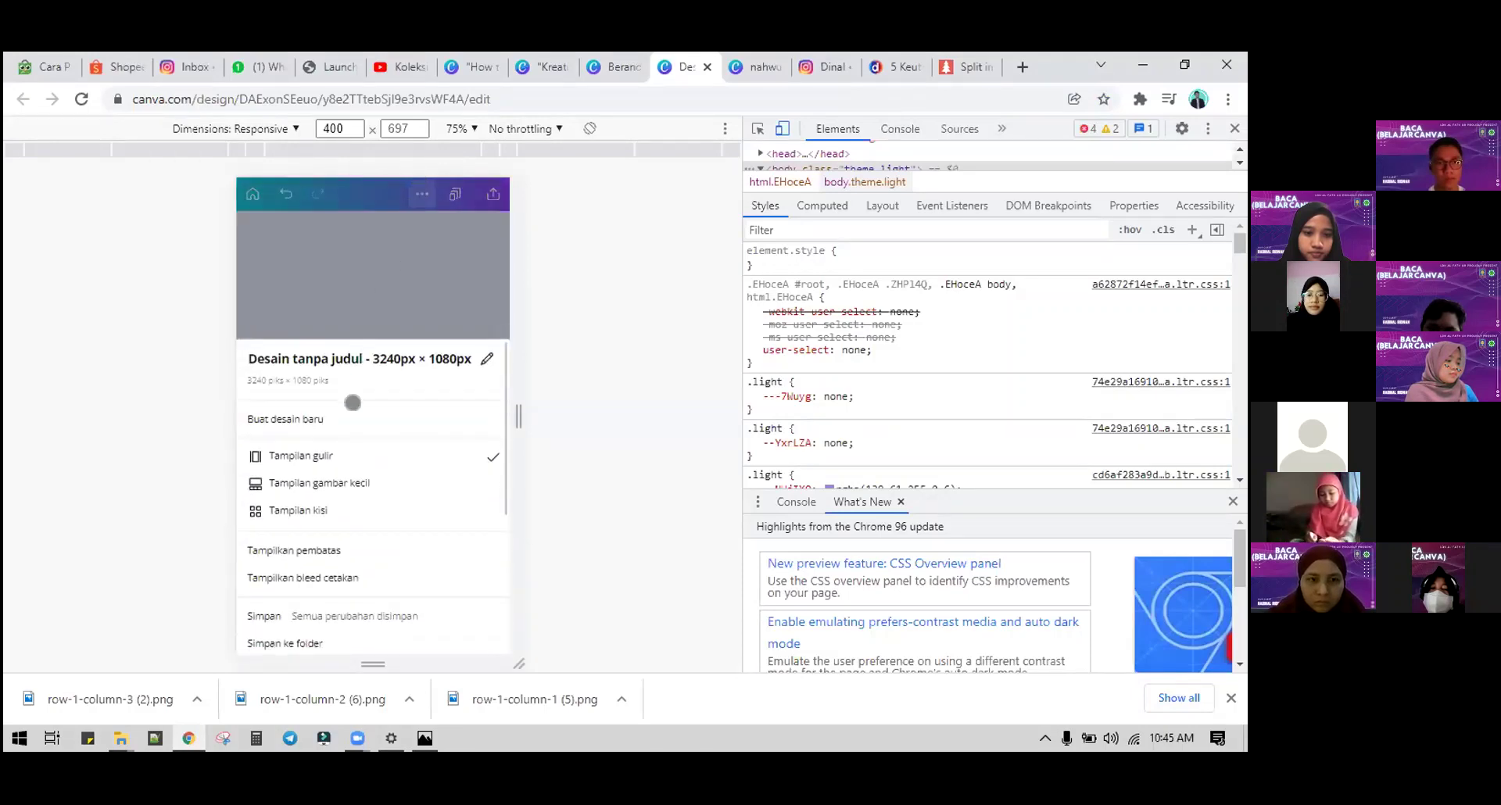
scroll(341, 555, down, 5)
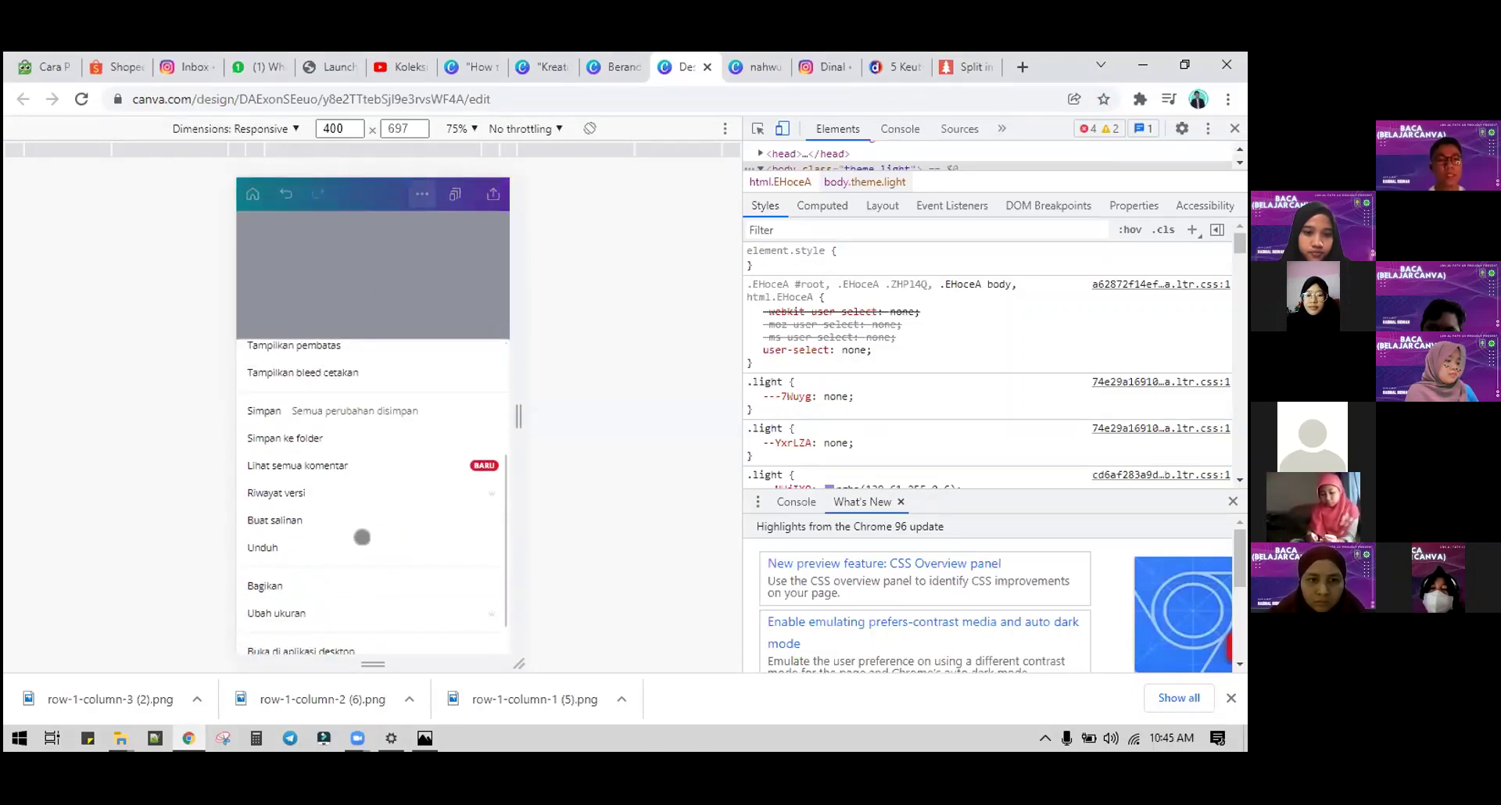
scroll(362, 536, up, 5)
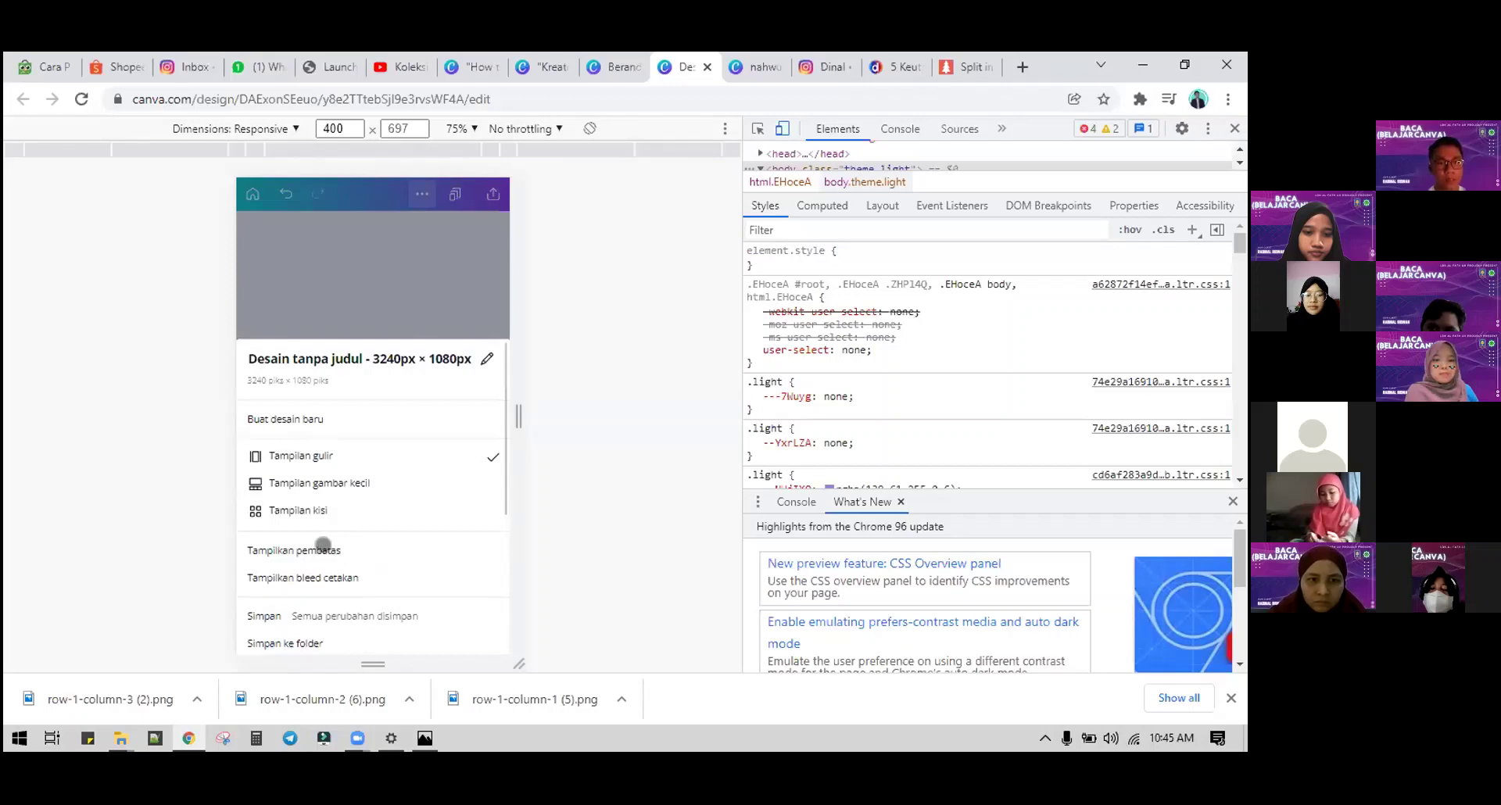
scroll(310, 582, down, 2)
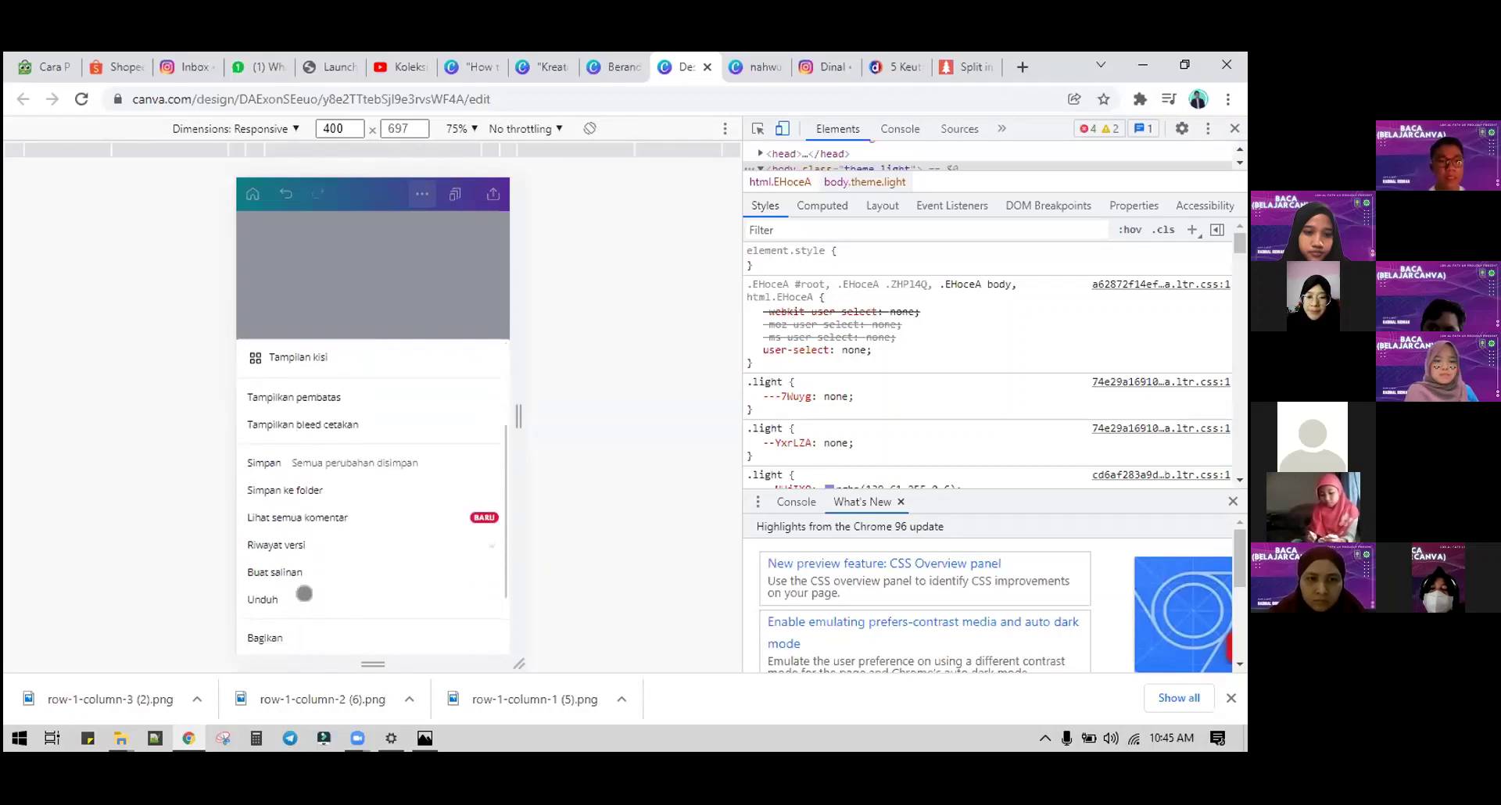
scroll(301, 587, up, 2)
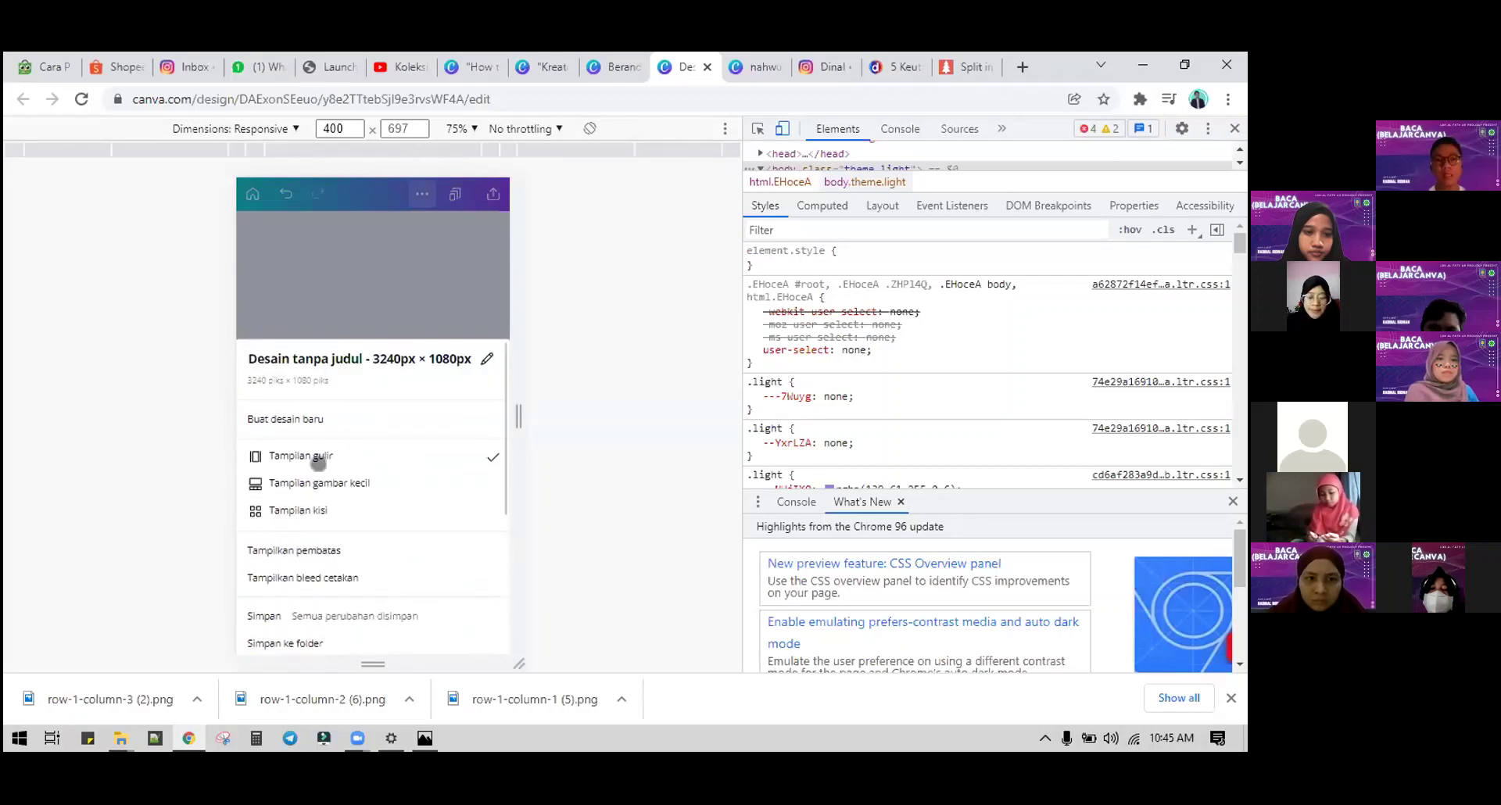
scroll(325, 540, down, 2)
click(312, 475)
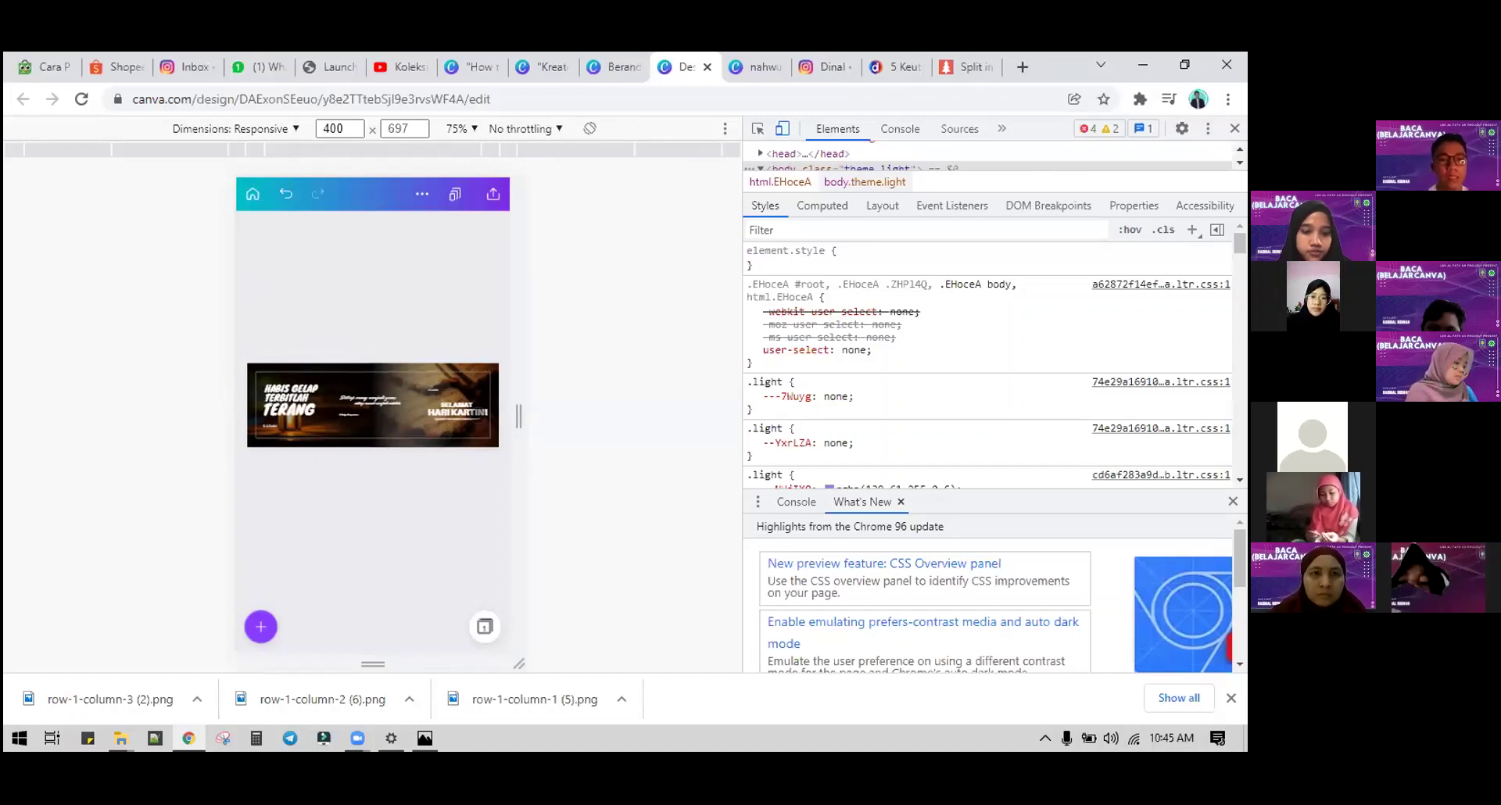
click(422, 193)
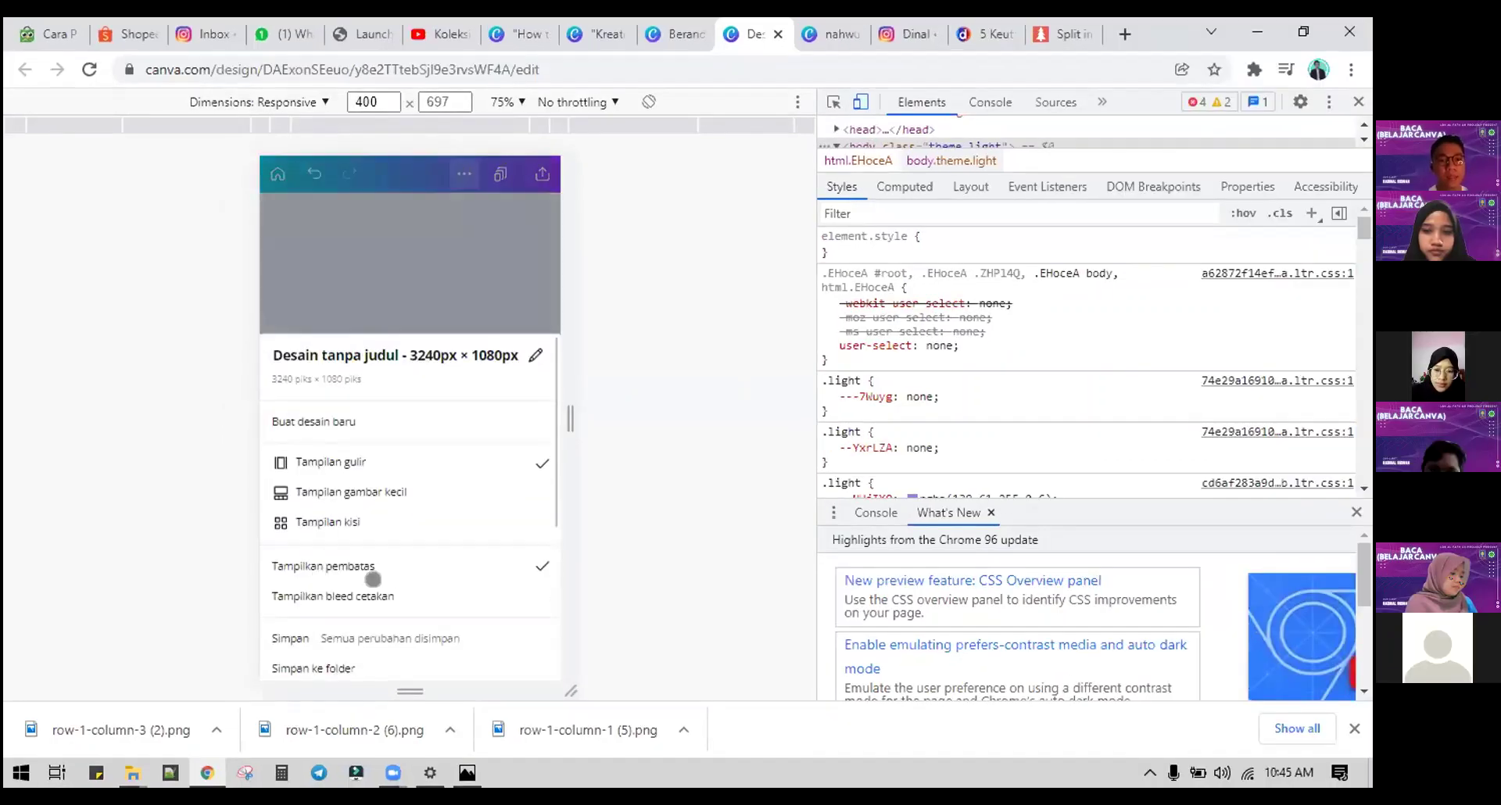
click(373, 579)
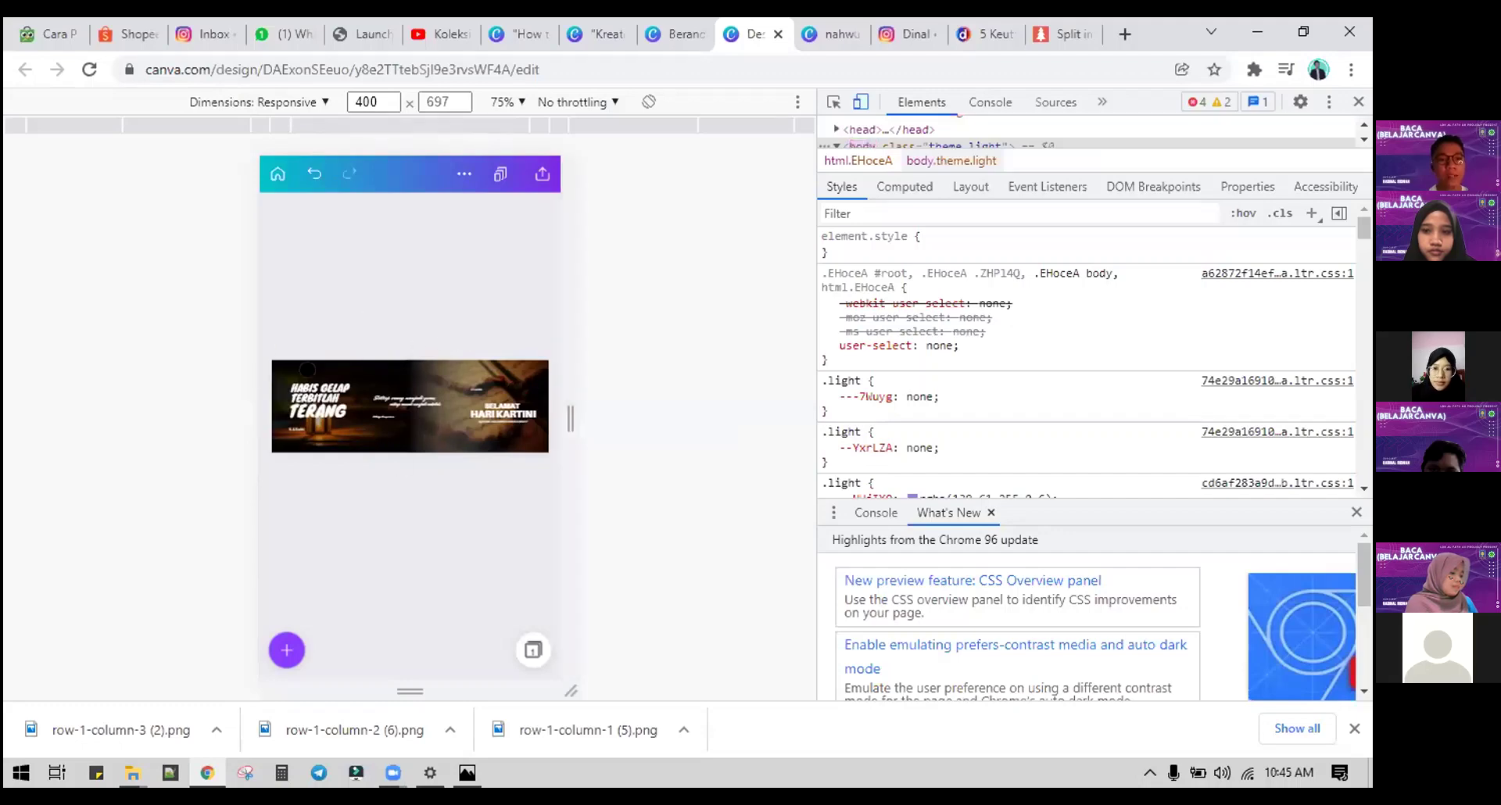
Step: Turn the 'Tampilkan pembatas' margin guides on, then off again
click(463, 173)
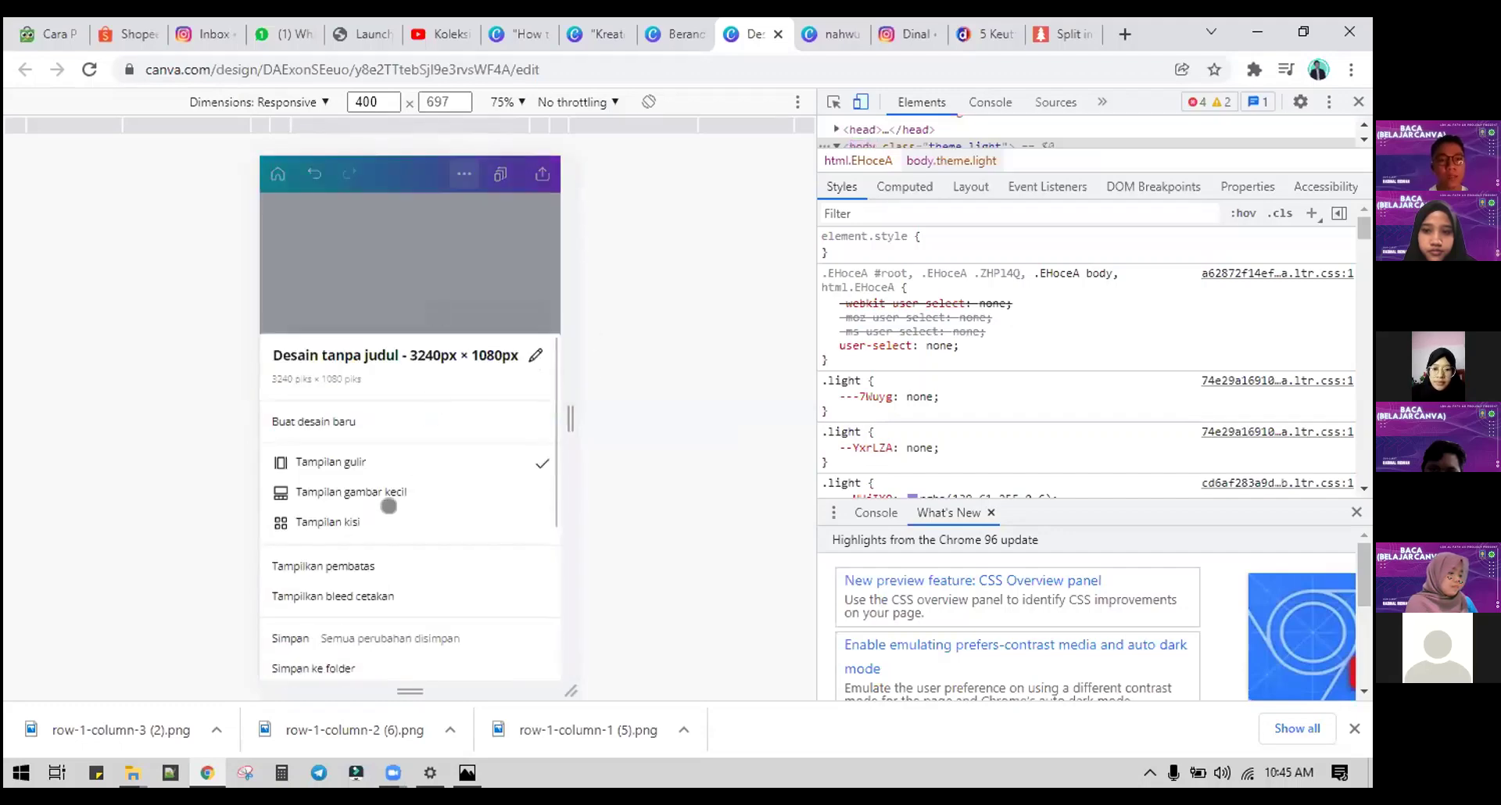
click(349, 565)
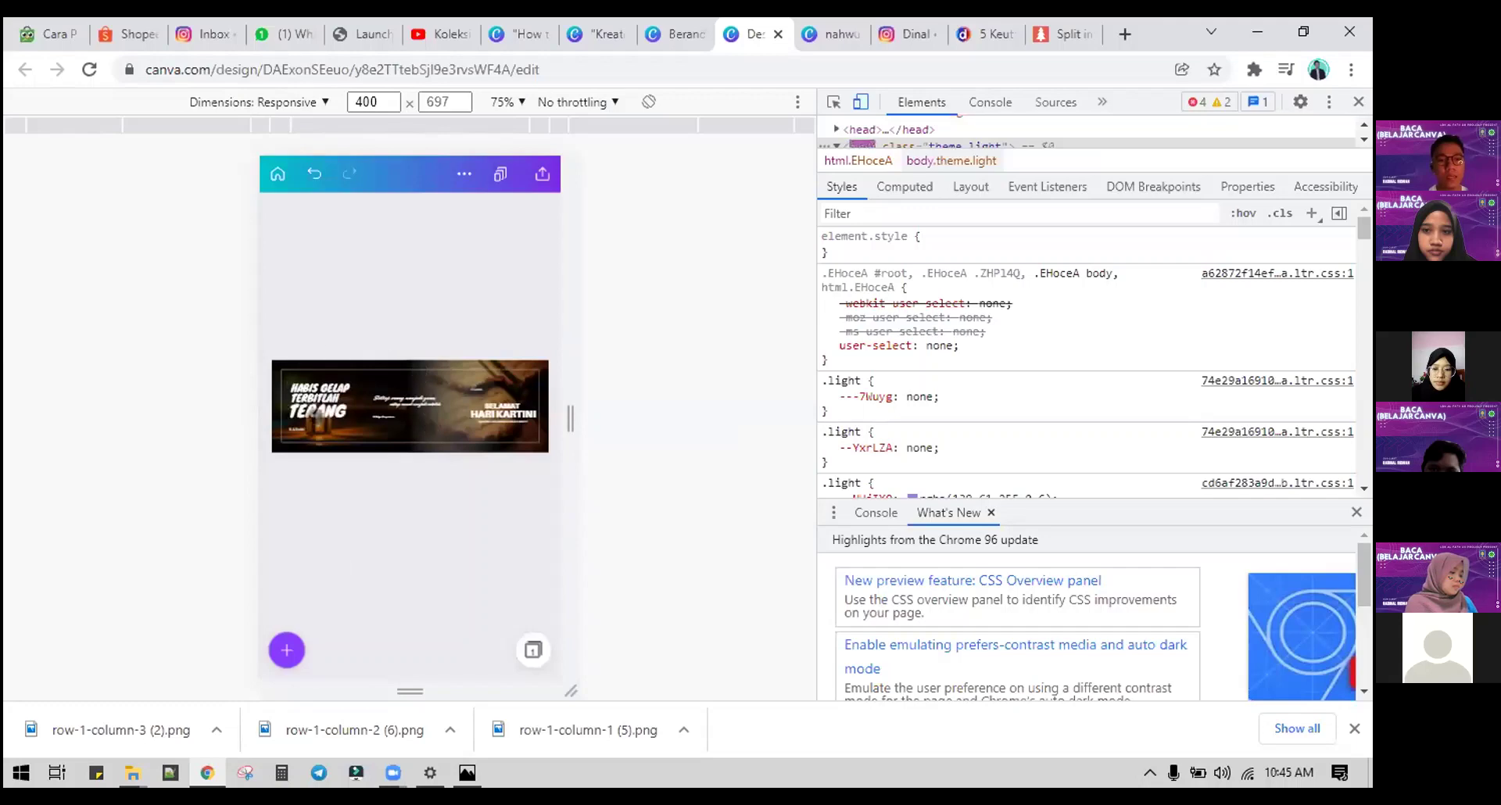
click(463, 174)
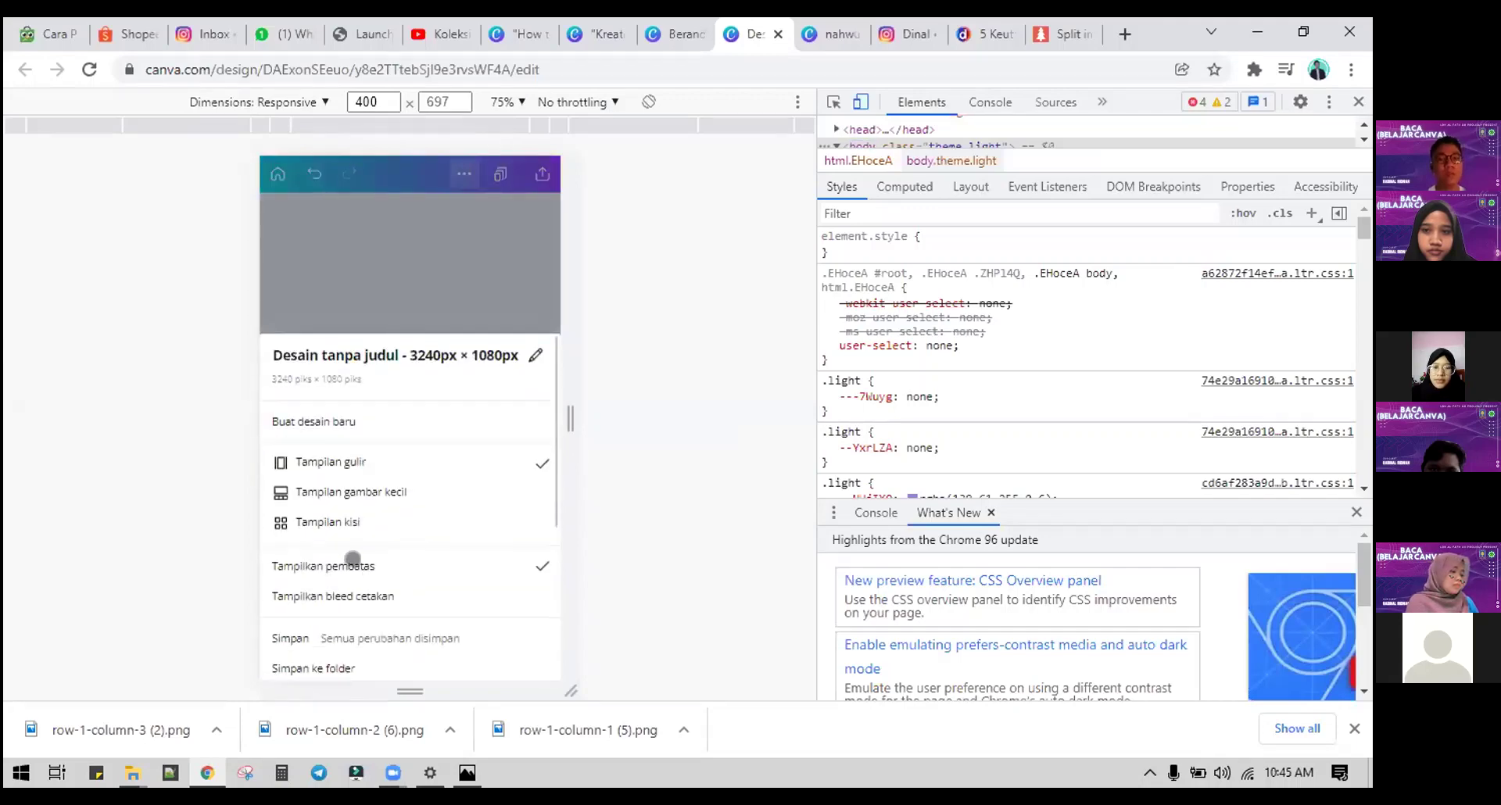
click(353, 563)
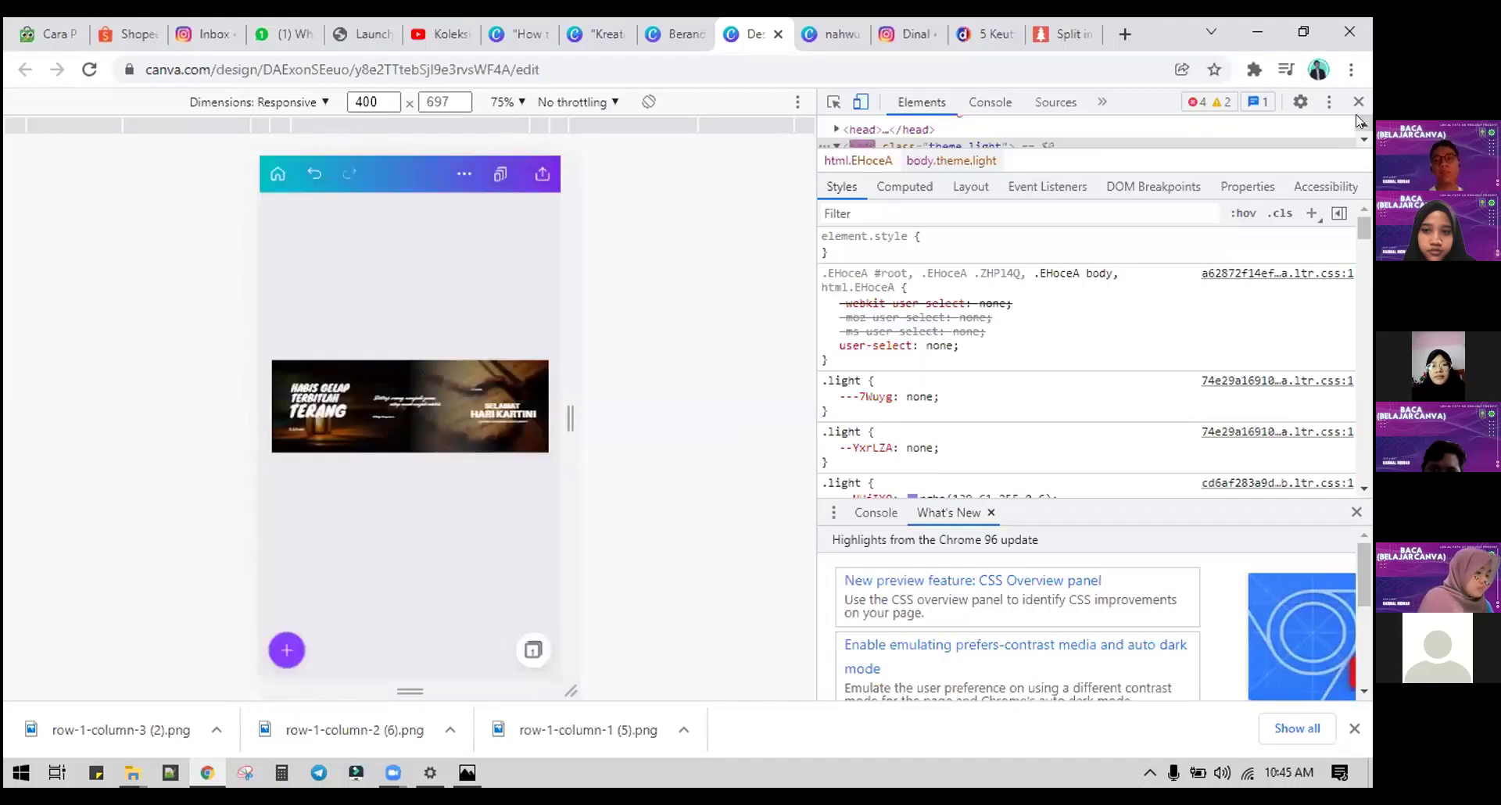
Step: Restore the full desktop editor and go to the Canva home page, where the custom size is 3240 × 1080
click(1359, 103)
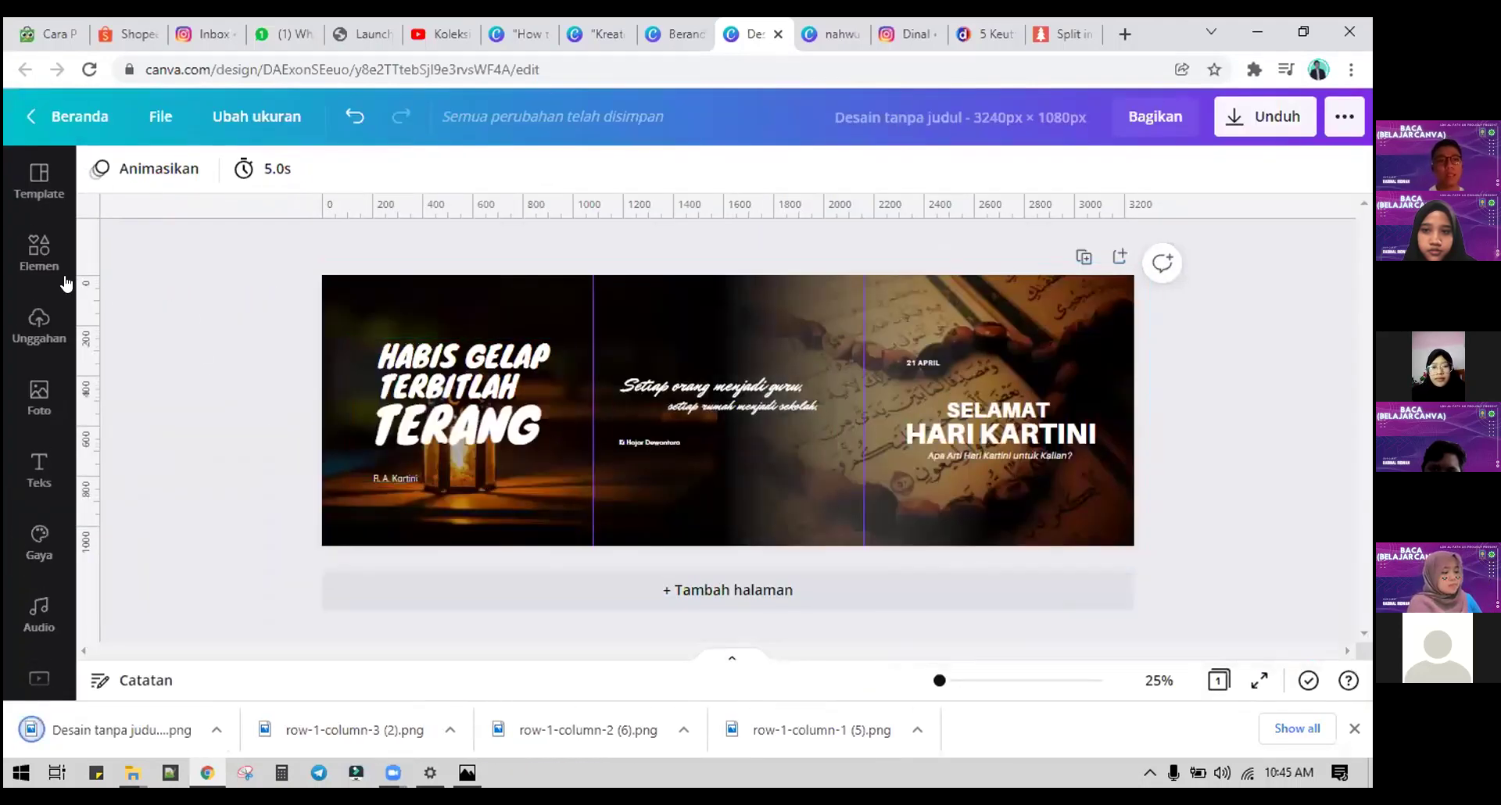
click(161, 116)
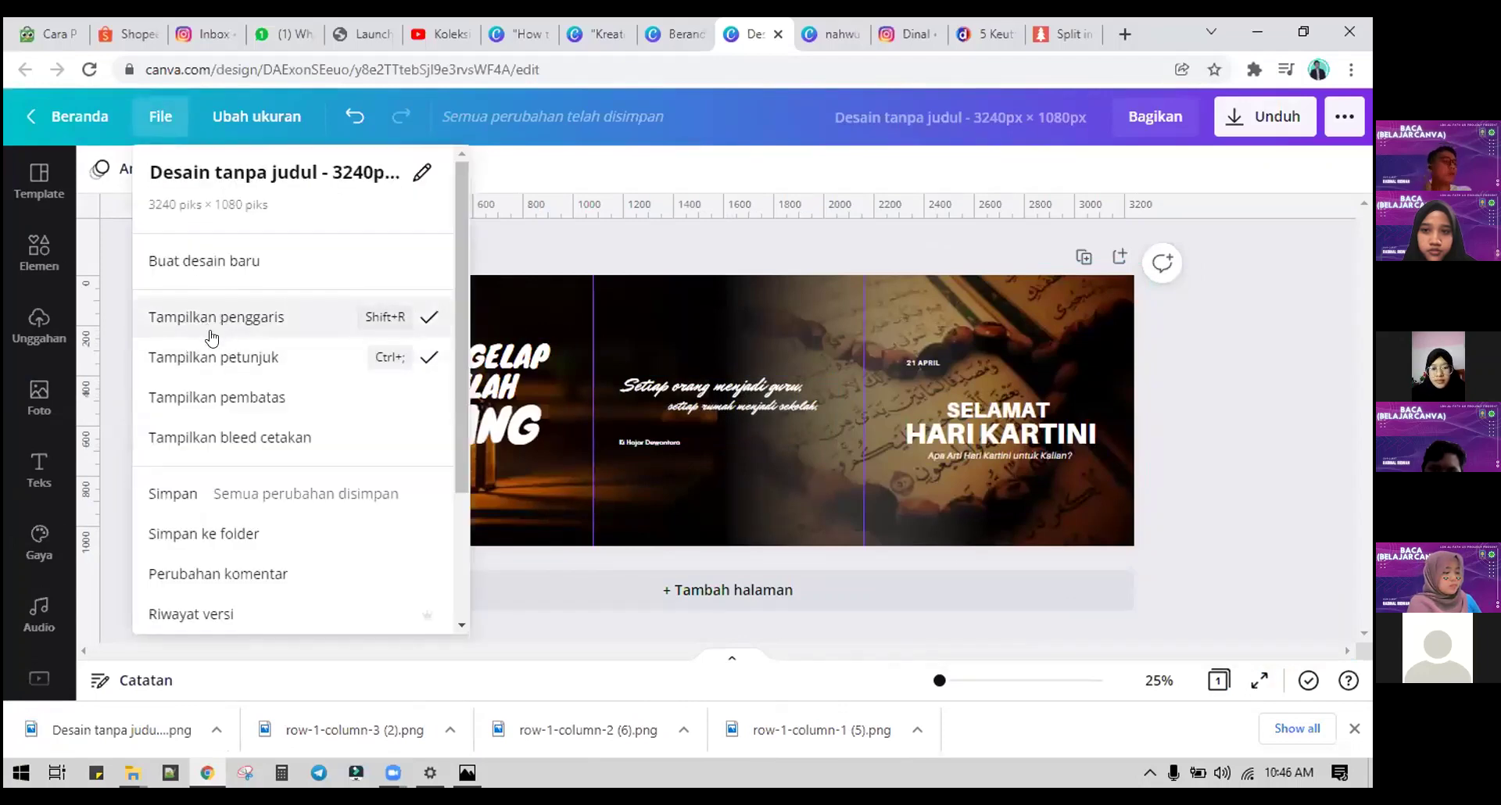
click(212, 337)
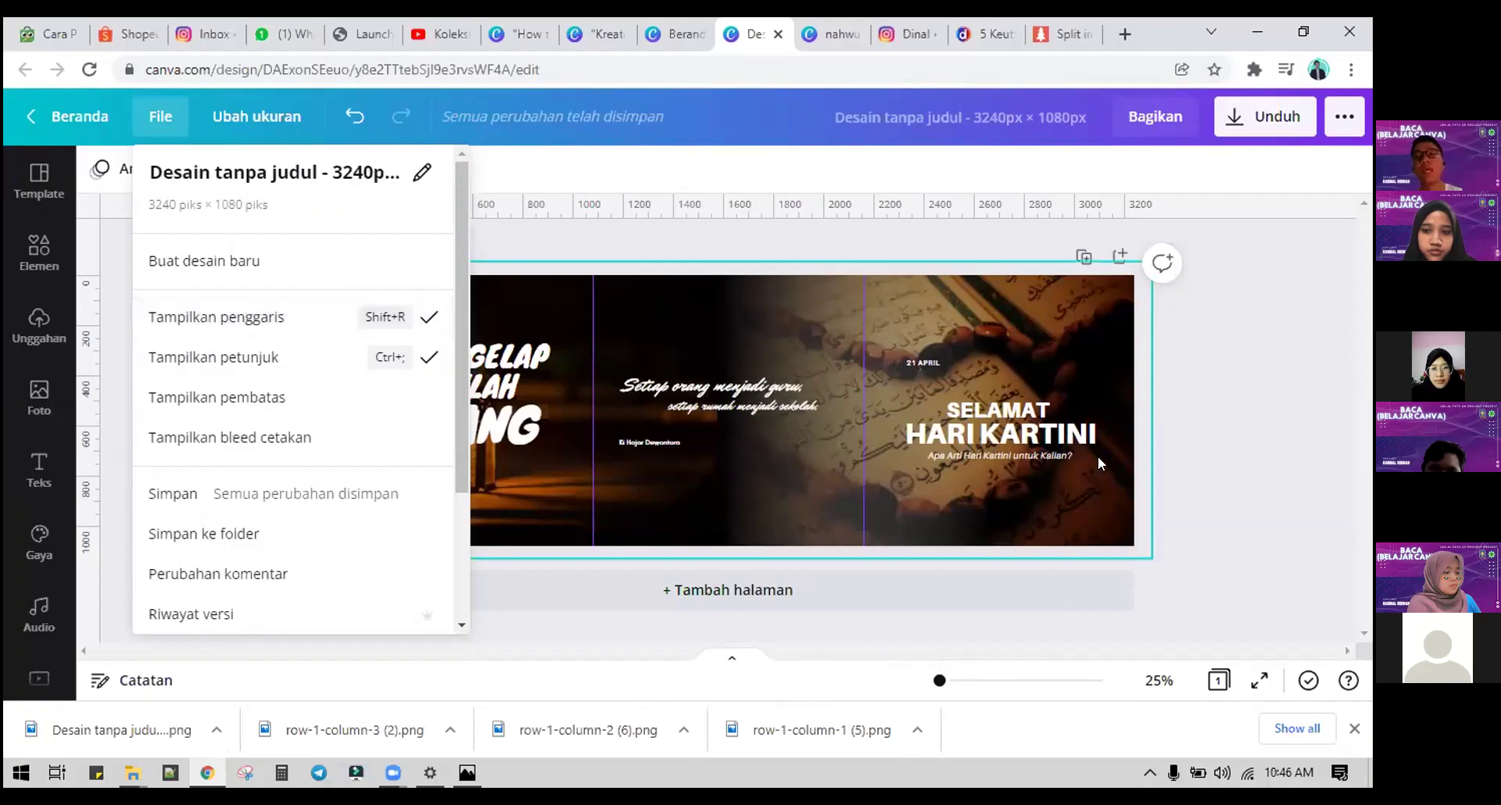
click(667, 23)
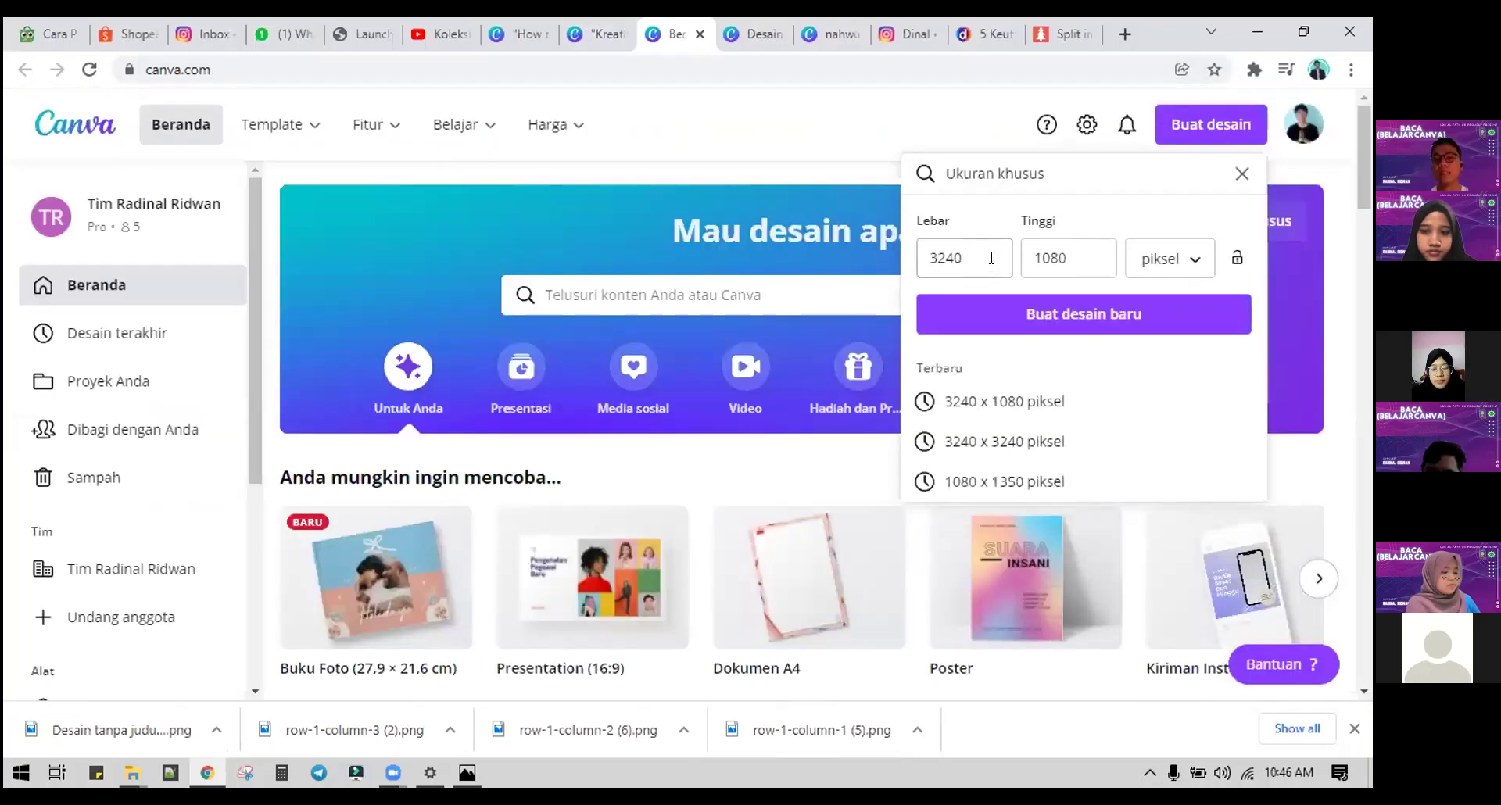
Step: Select the 3240 width and work out 1080 × 2 = 2160 on the calculator
click(991, 258)
drag(977, 258, 911, 270)
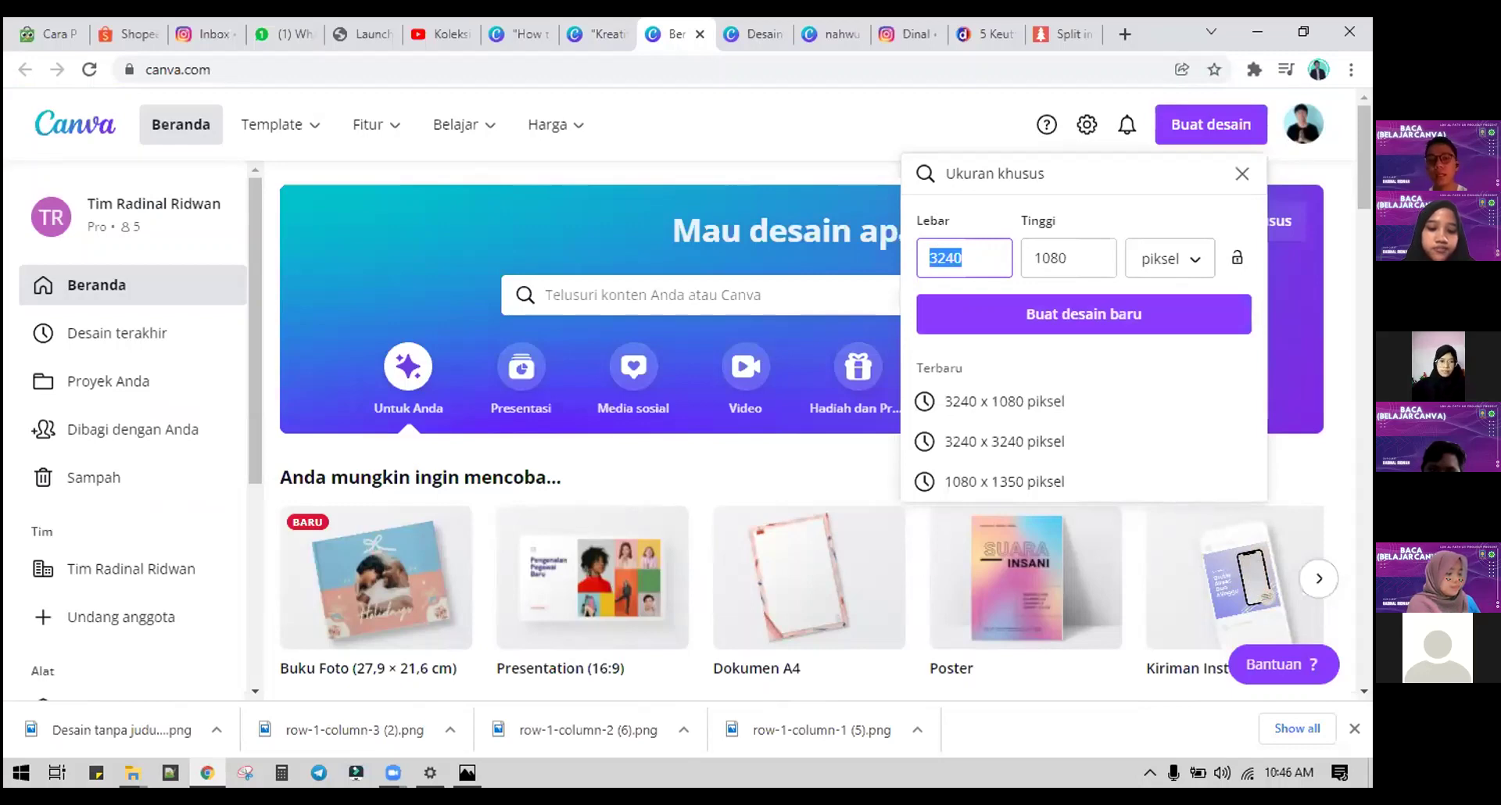
click(281, 772)
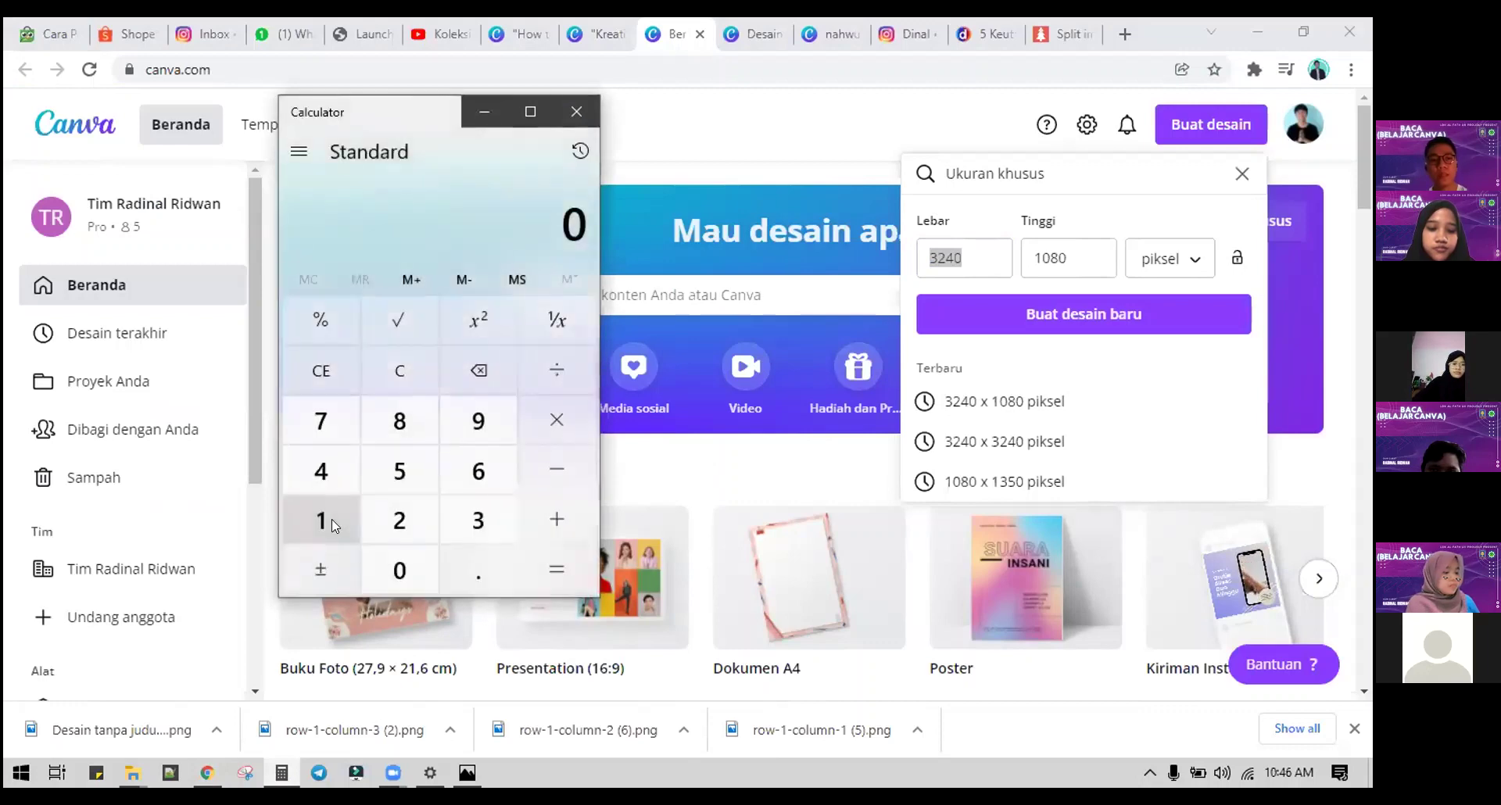
click(325, 520)
click(400, 570)
click(400, 421)
click(413, 562)
click(554, 420)
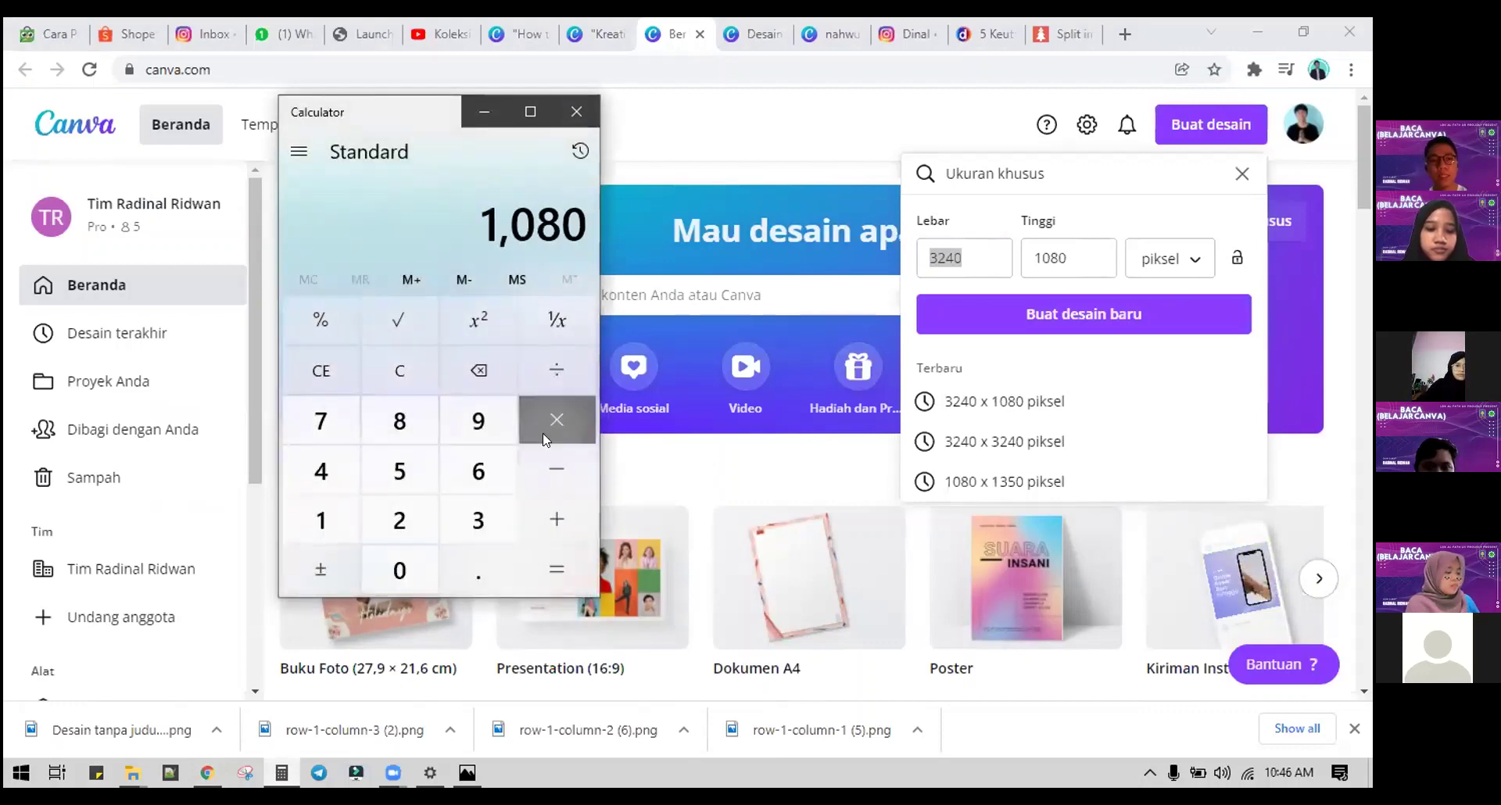
click(401, 519)
click(554, 564)
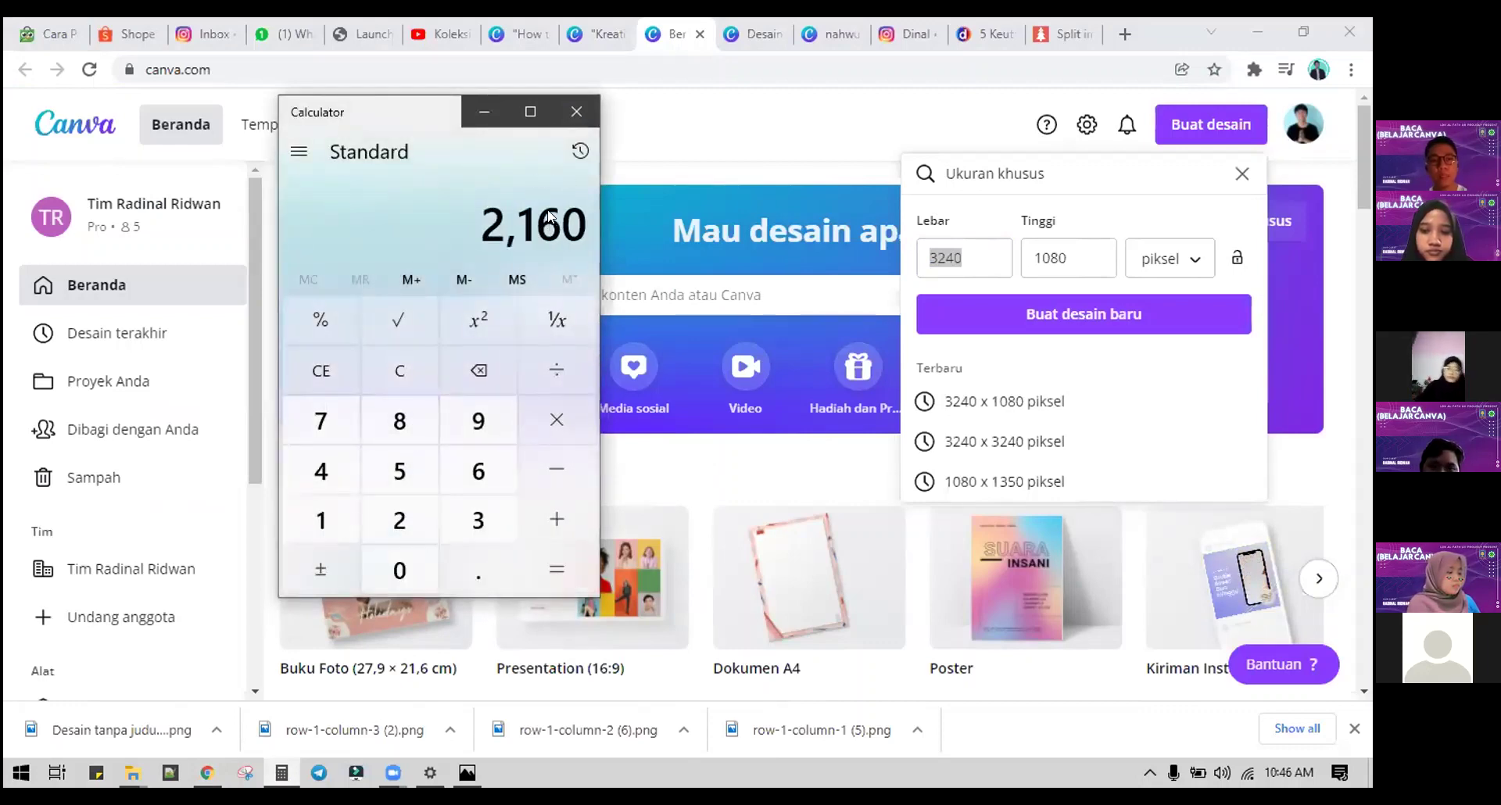
Step: Set width 2160 and height 1350, and create the new design
click(973, 255)
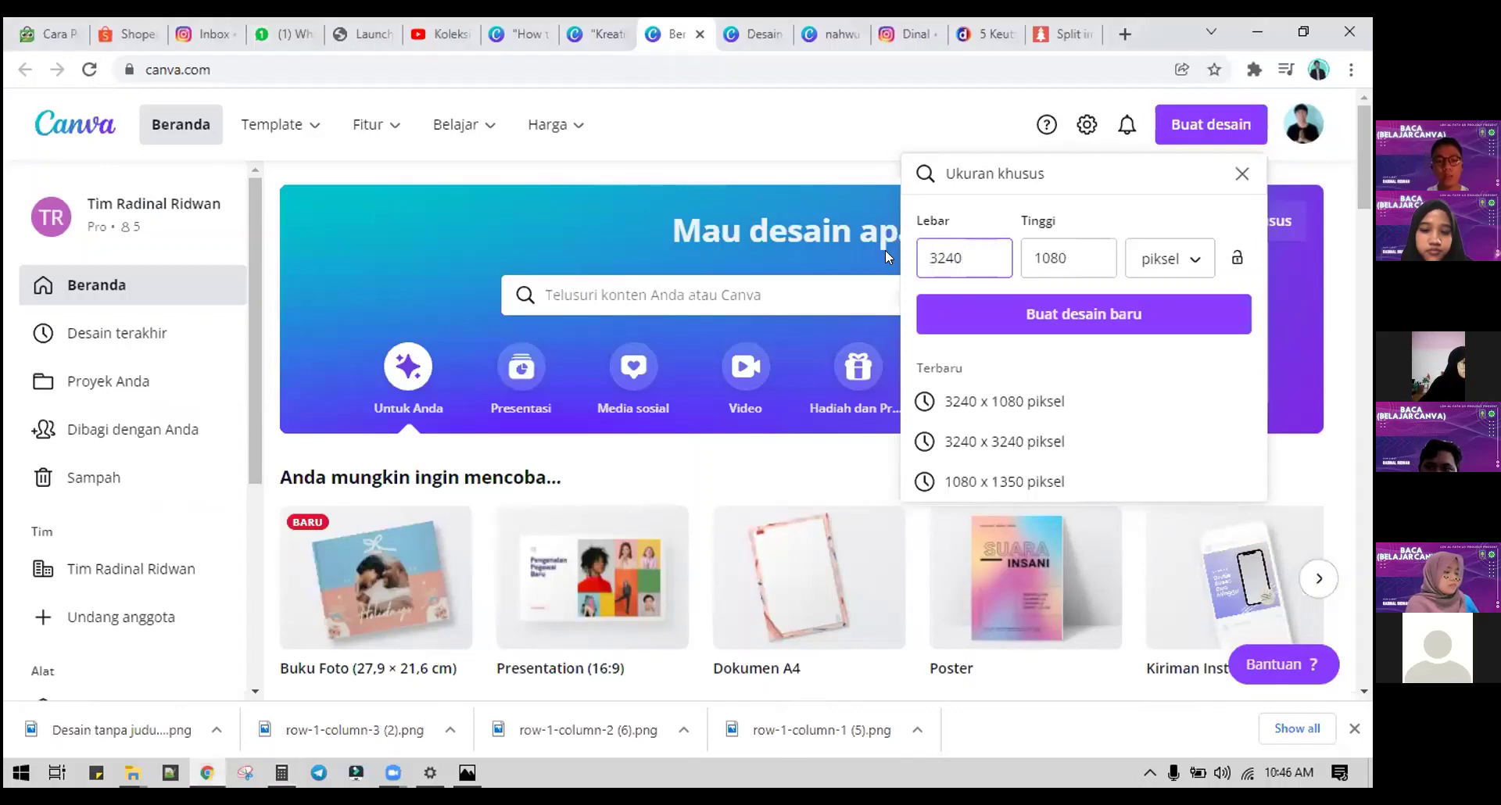
key(BackSpace)
key(BackSpace)
key(BackSpace)
key(BackSpace)
text(21)
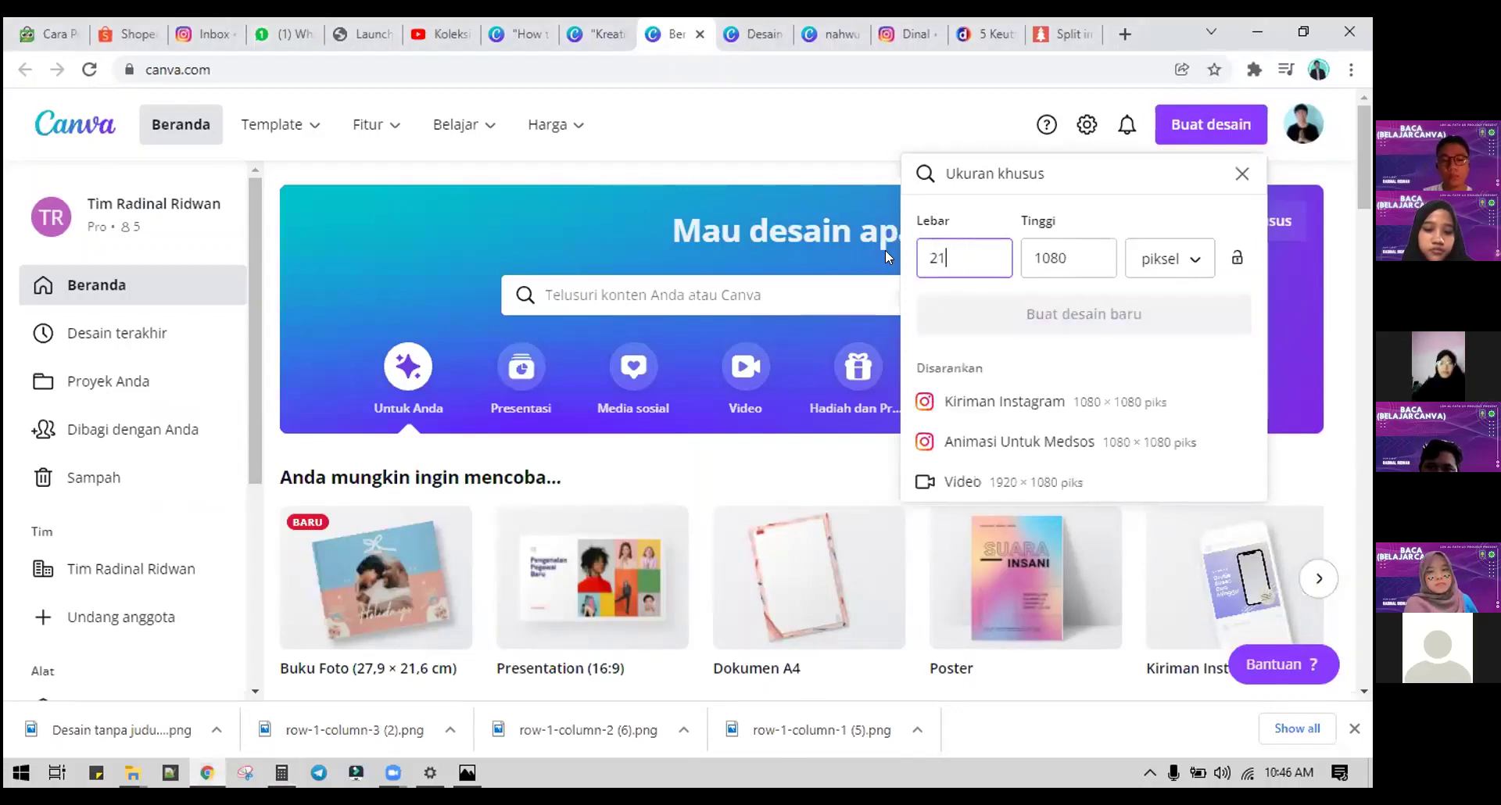
text(60)
click(1057, 256)
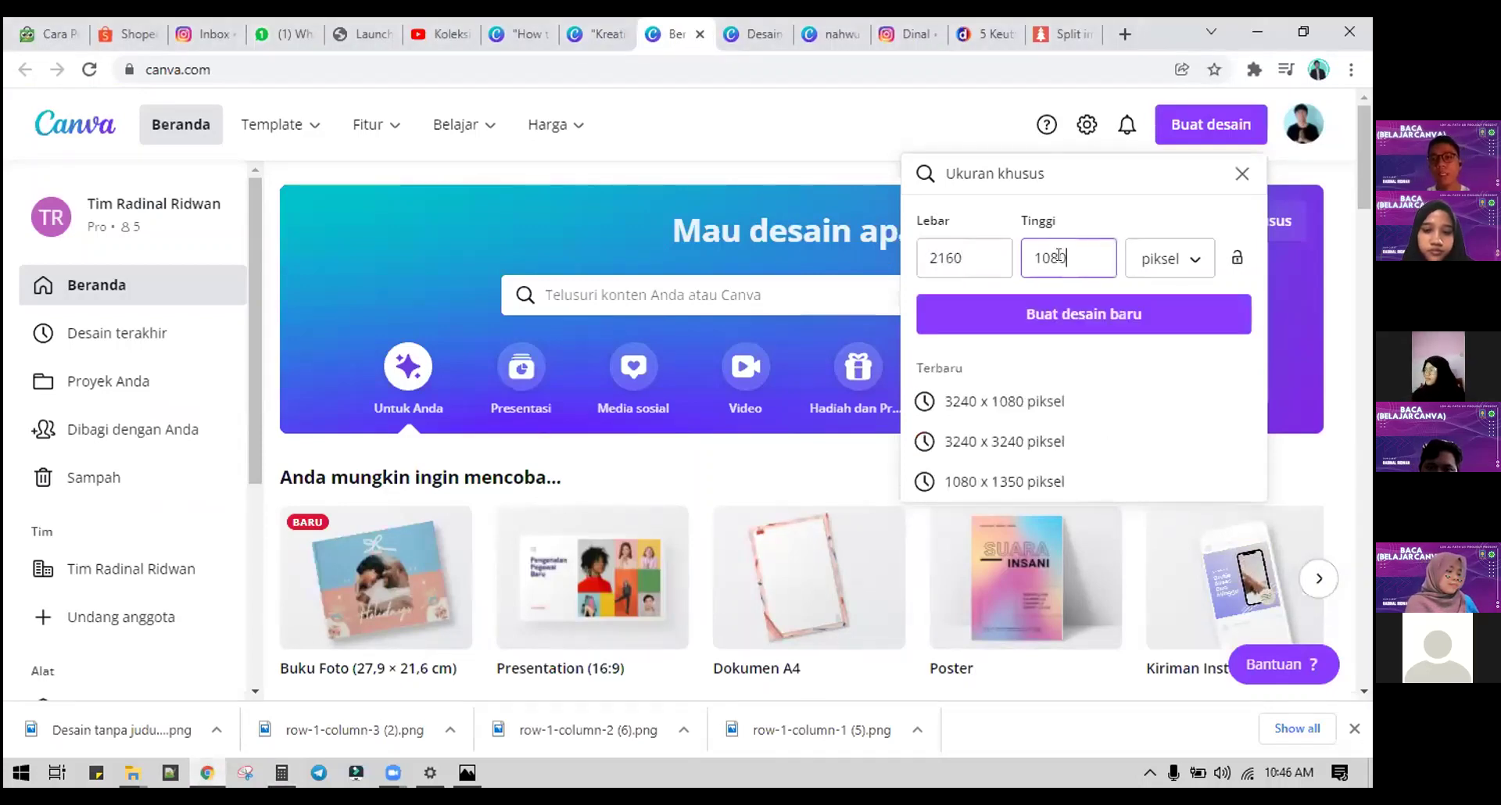
text(350)
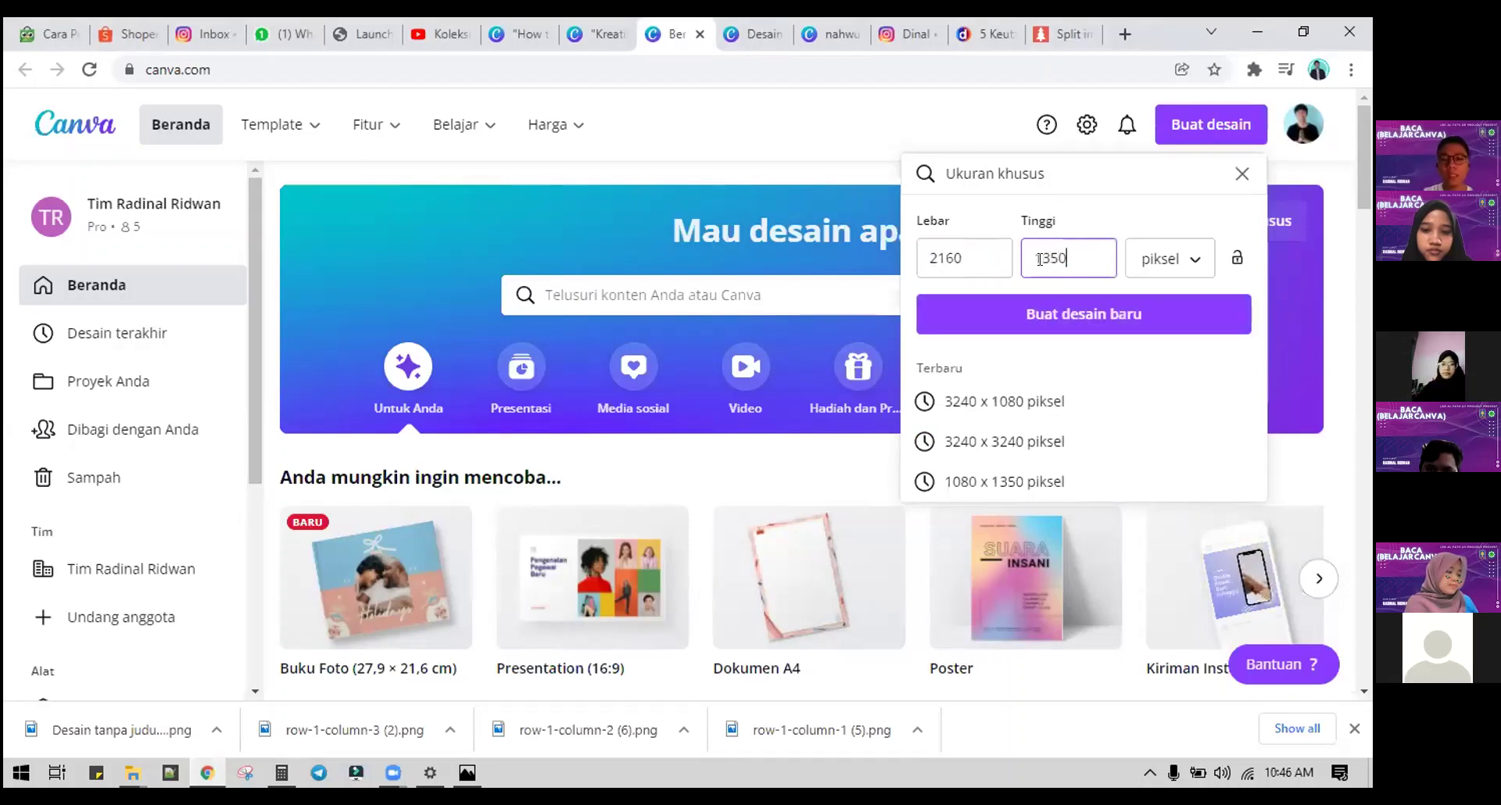
click(1033, 317)
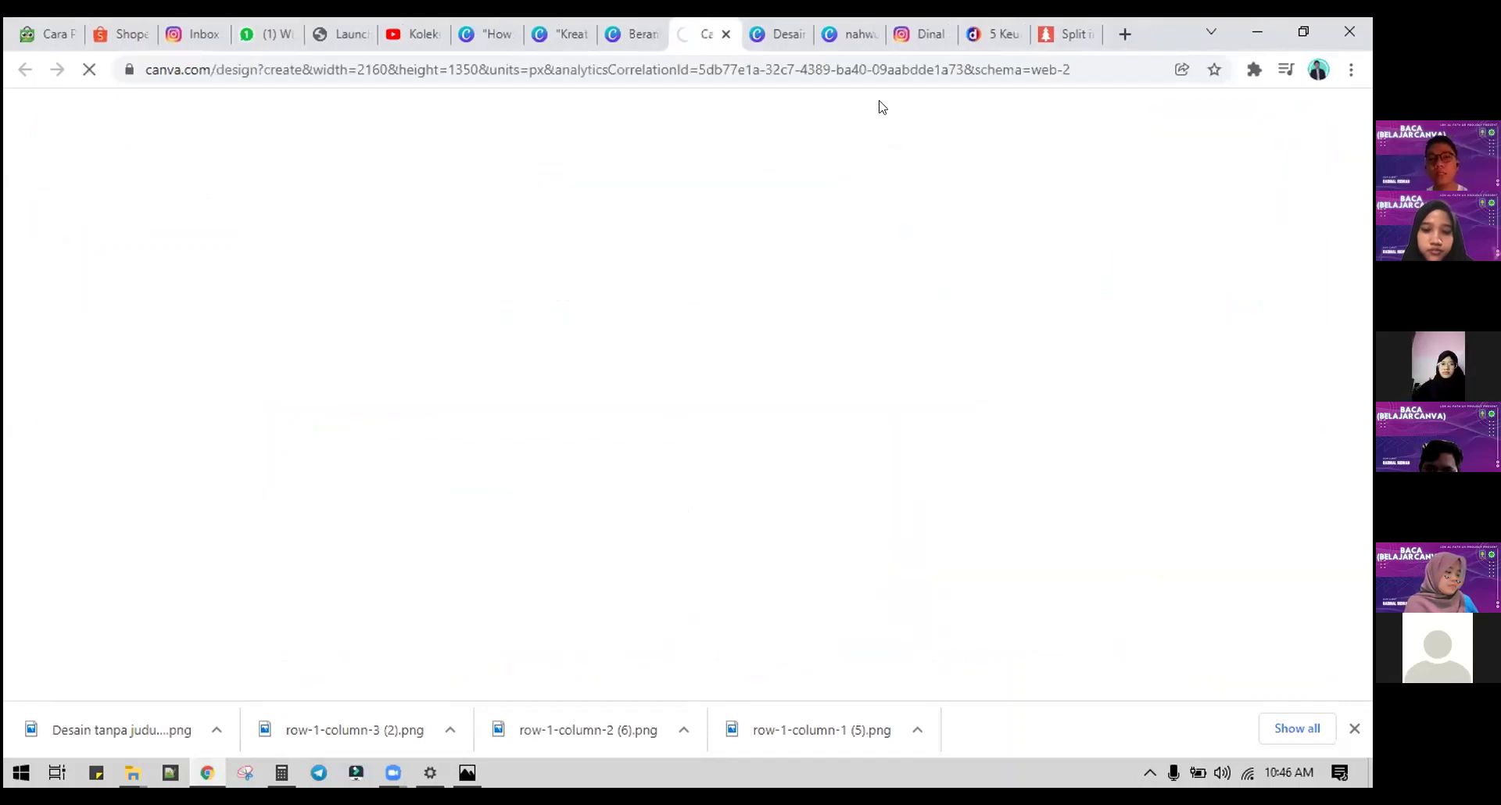
Step: Close the leftover Canva design, Instagram, detik and Split image tabs
click(797, 33)
click(797, 33)
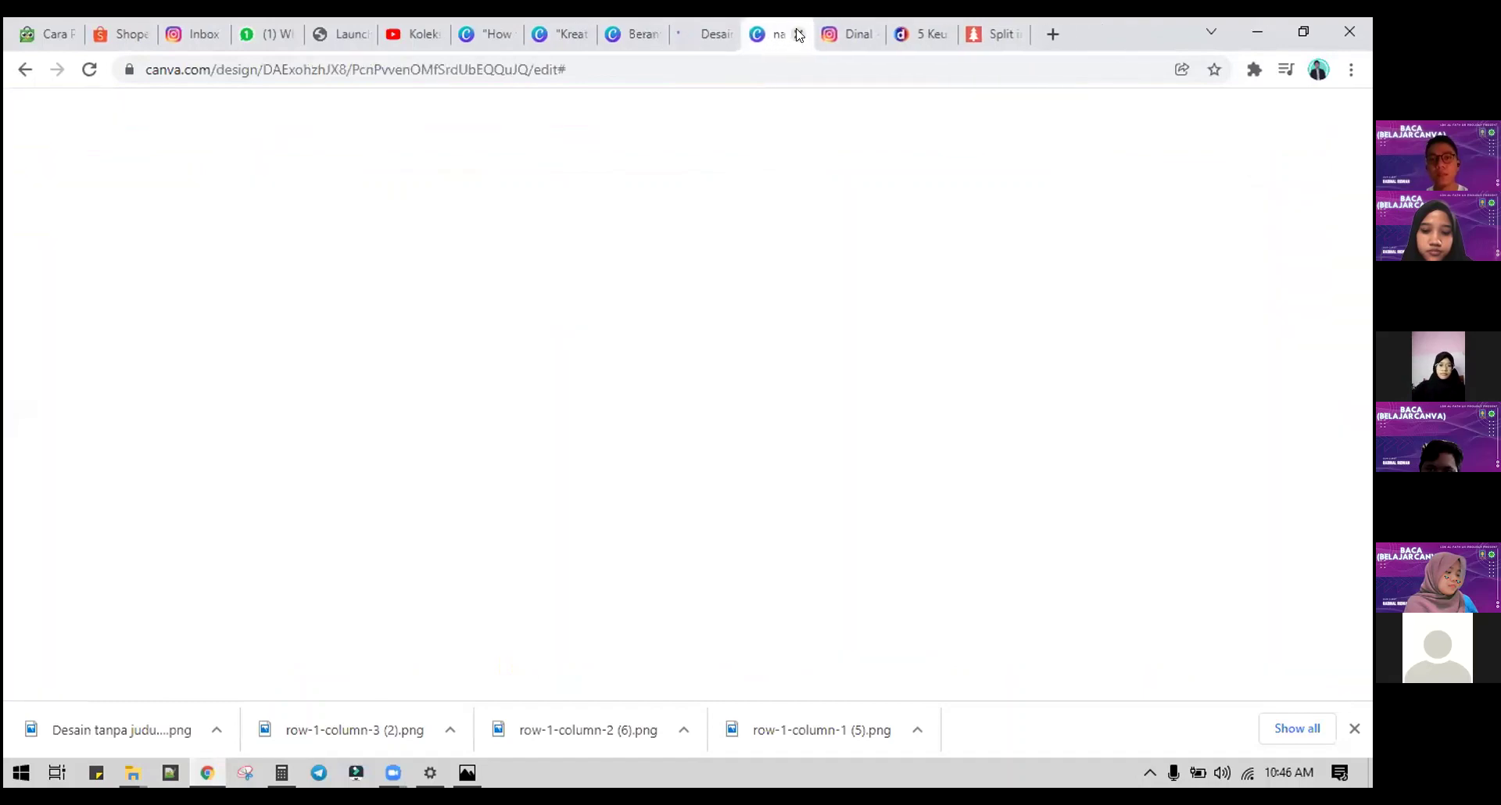
key(ctrl+Tab)
click(797, 34)
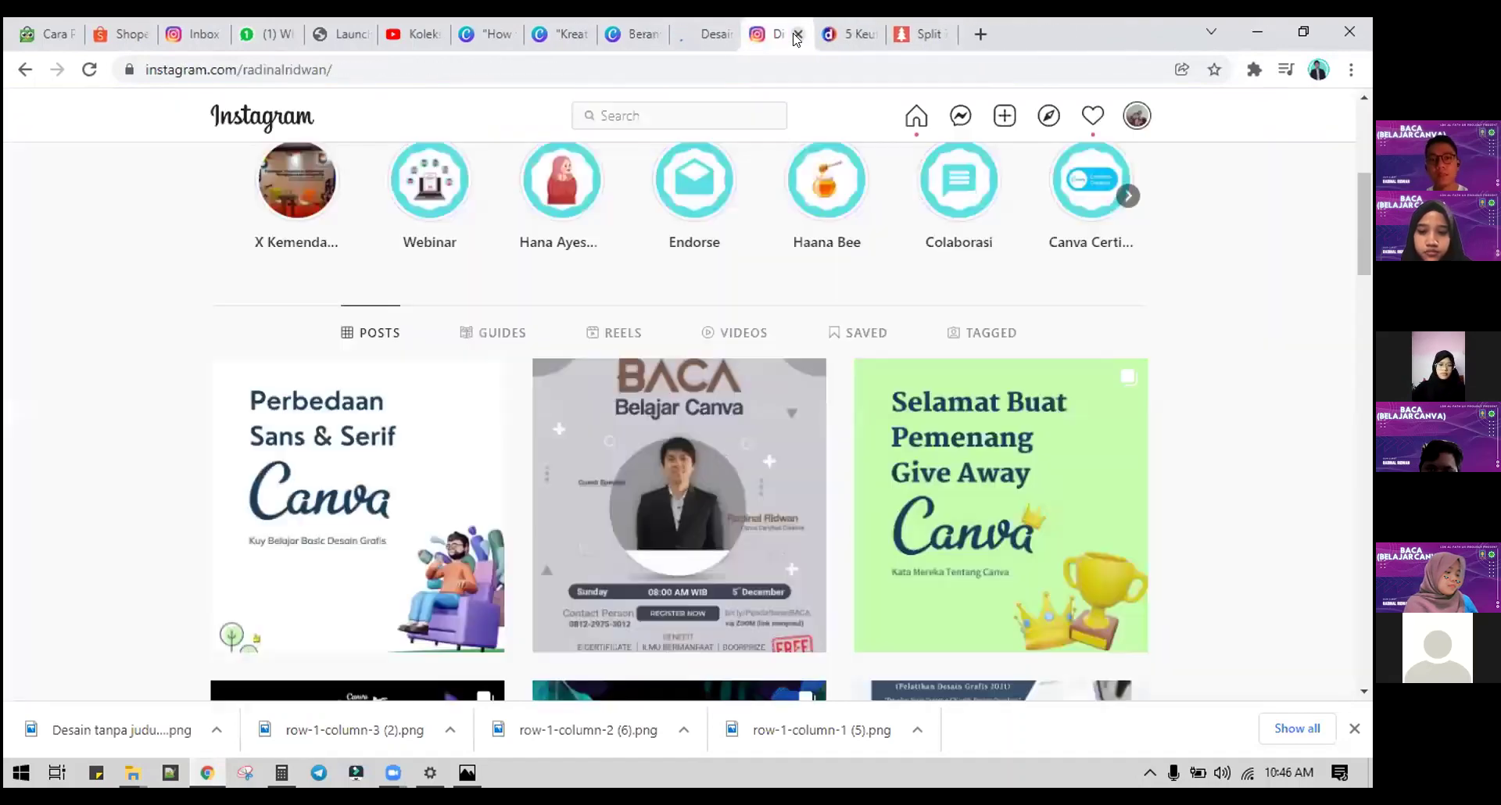
click(797, 34)
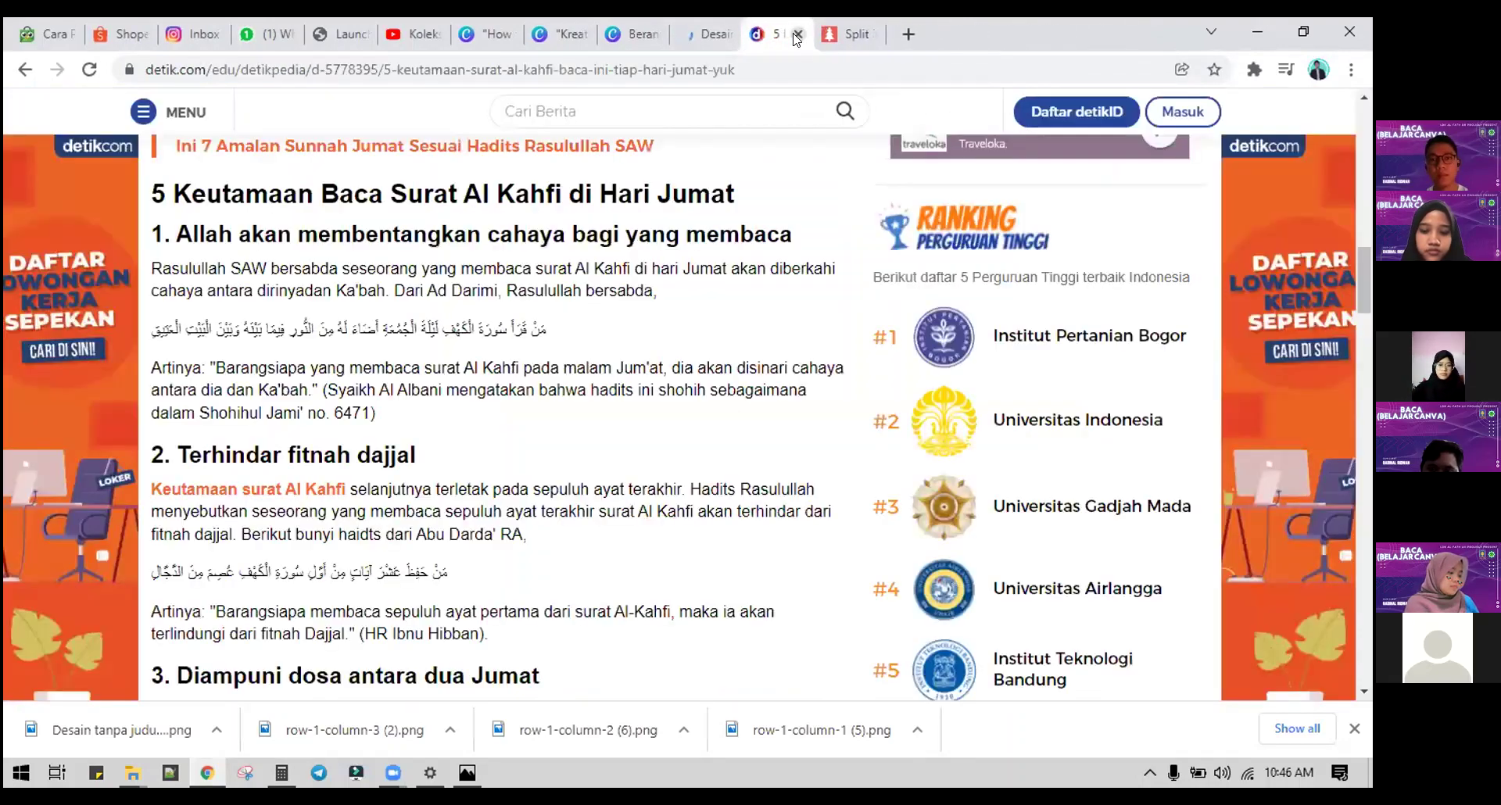
click(797, 33)
click(798, 34)
click(532, 34)
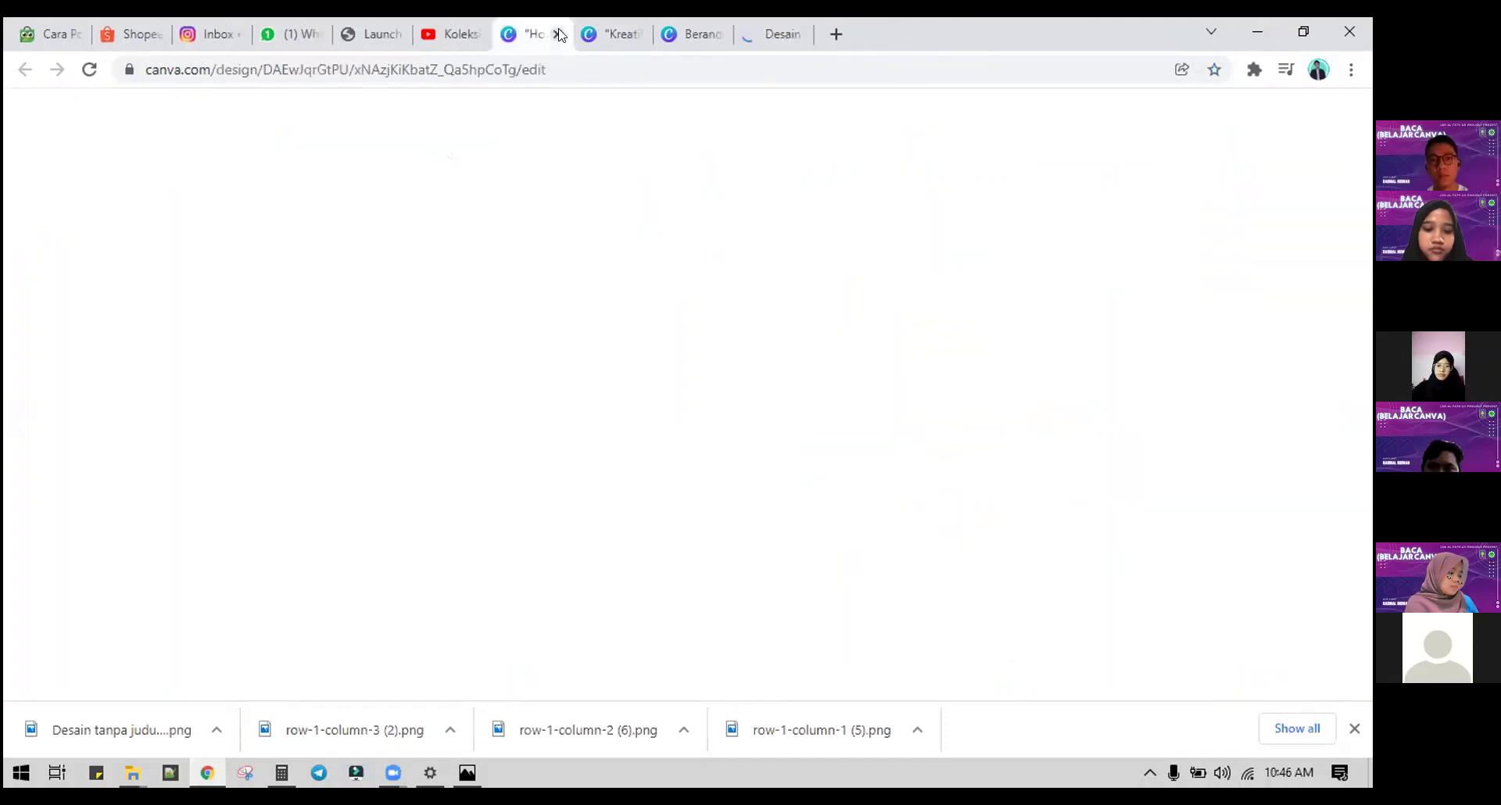
click(557, 34)
click(557, 33)
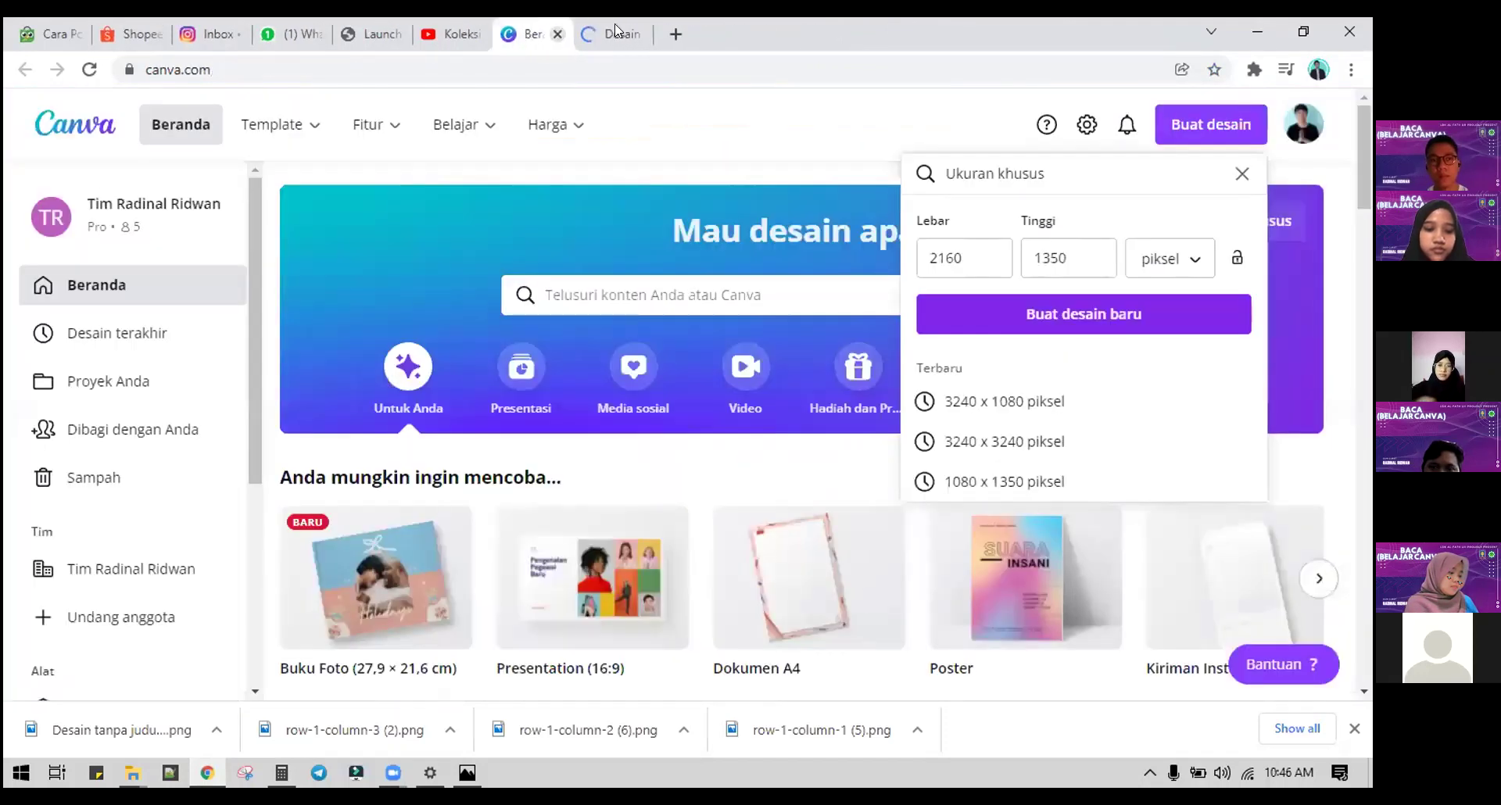
Step: Close the meeting launch tab and return to the untitled 2160 × 1350 Canva design
click(372, 31)
click(398, 34)
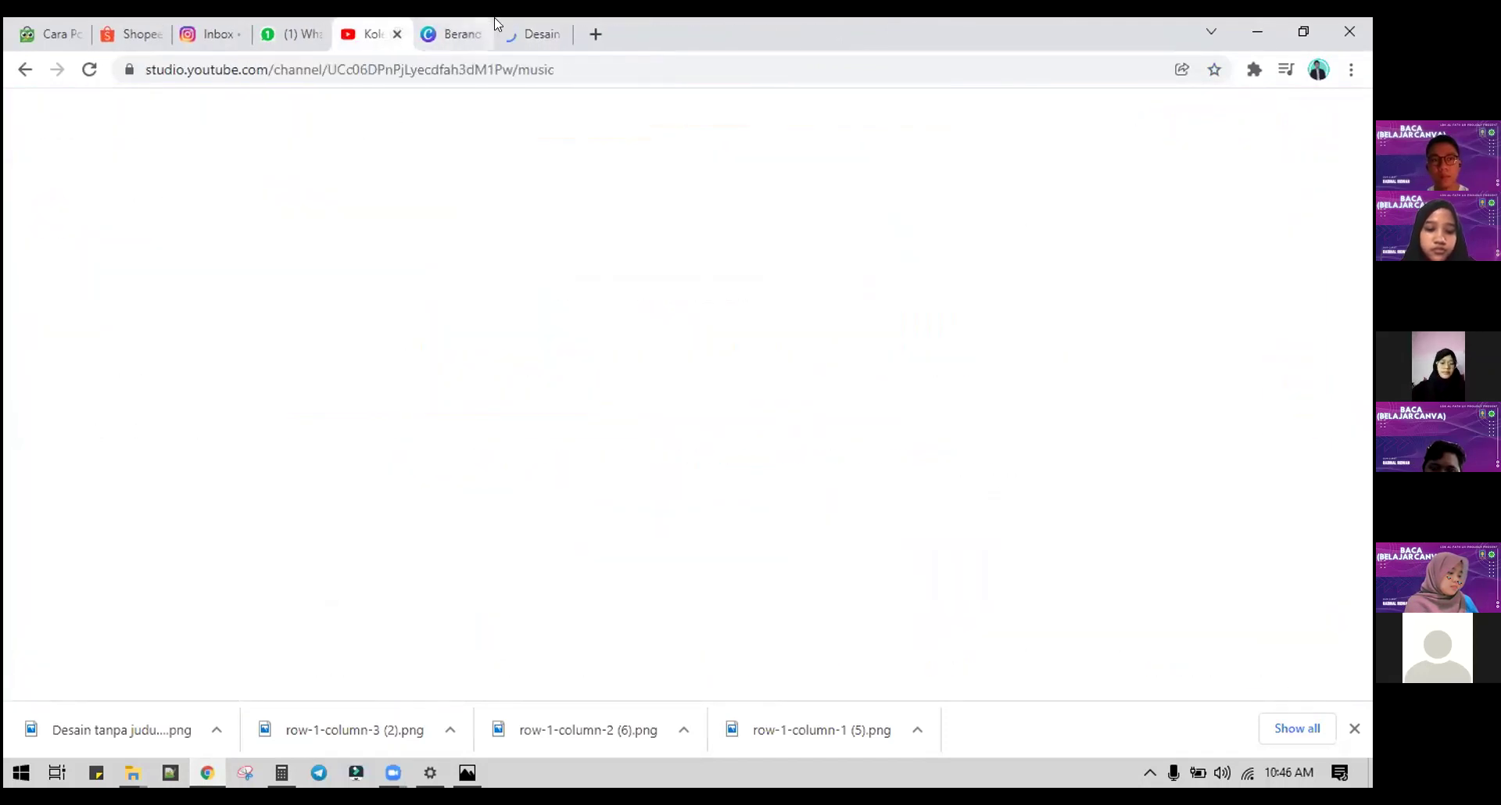
click(538, 32)
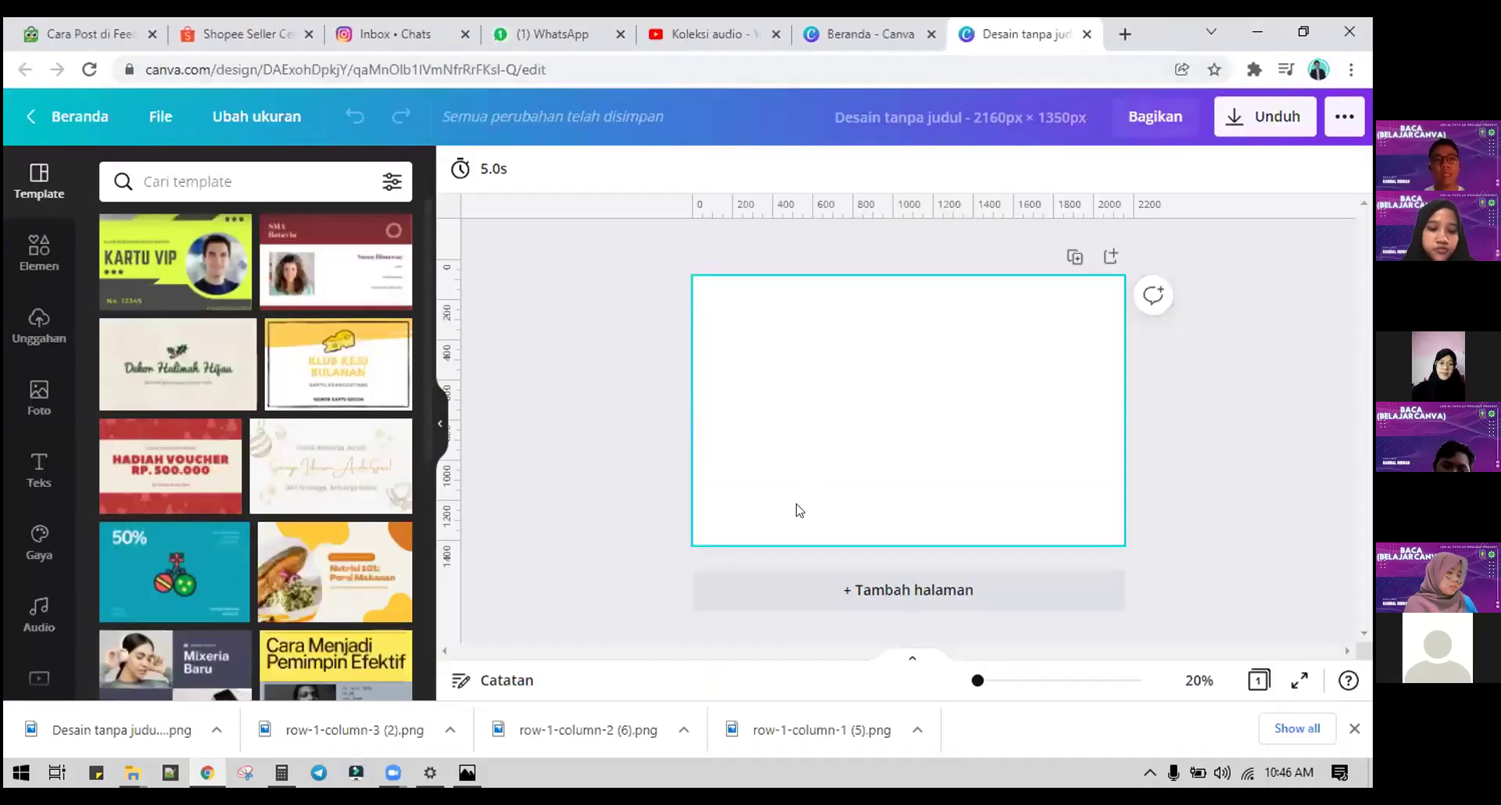
Step: Hide the downloads bar, place a vertical guide at 1080px, and open a new tab
click(1352, 730)
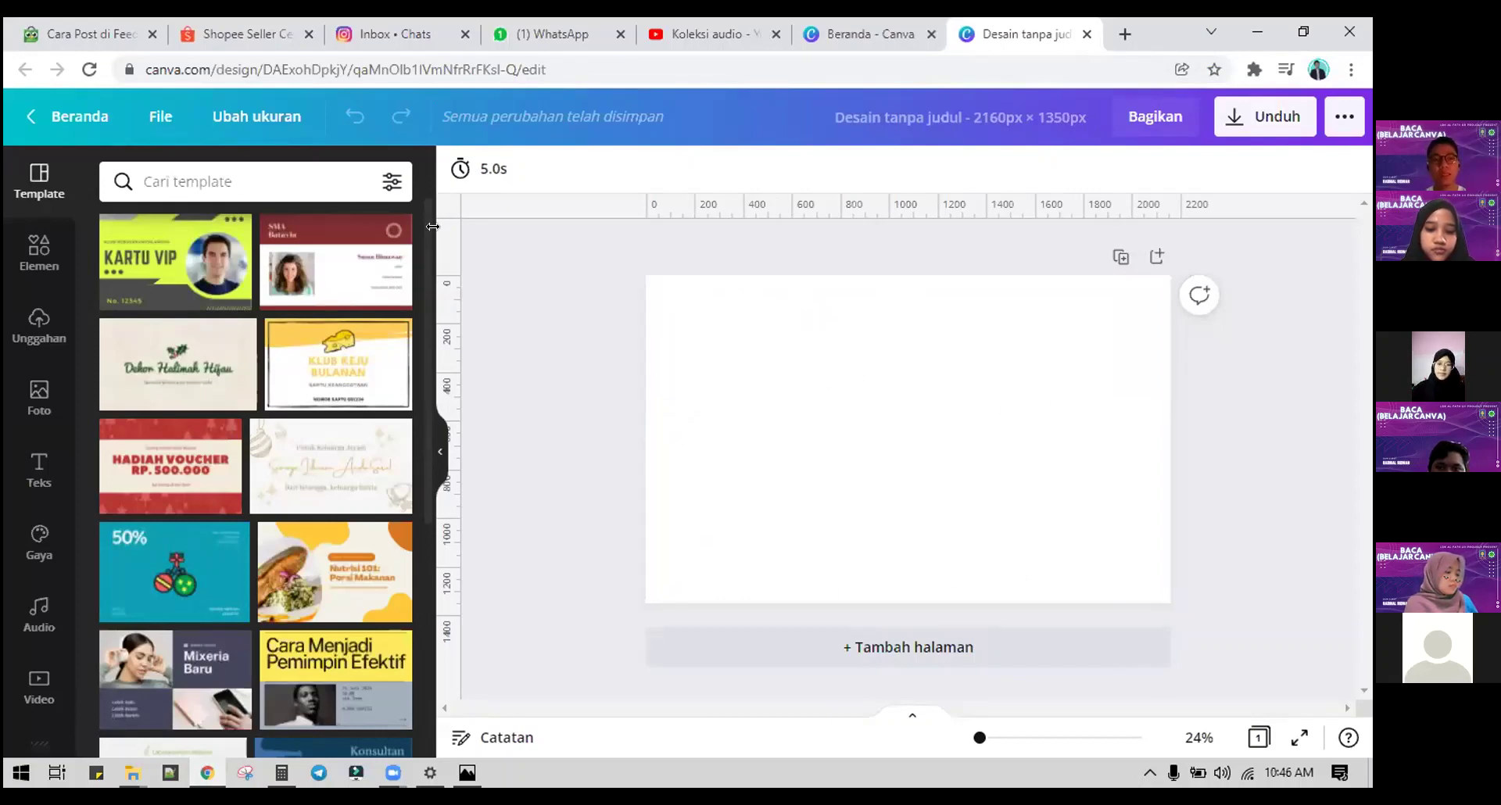
drag(466, 235, 902, 249)
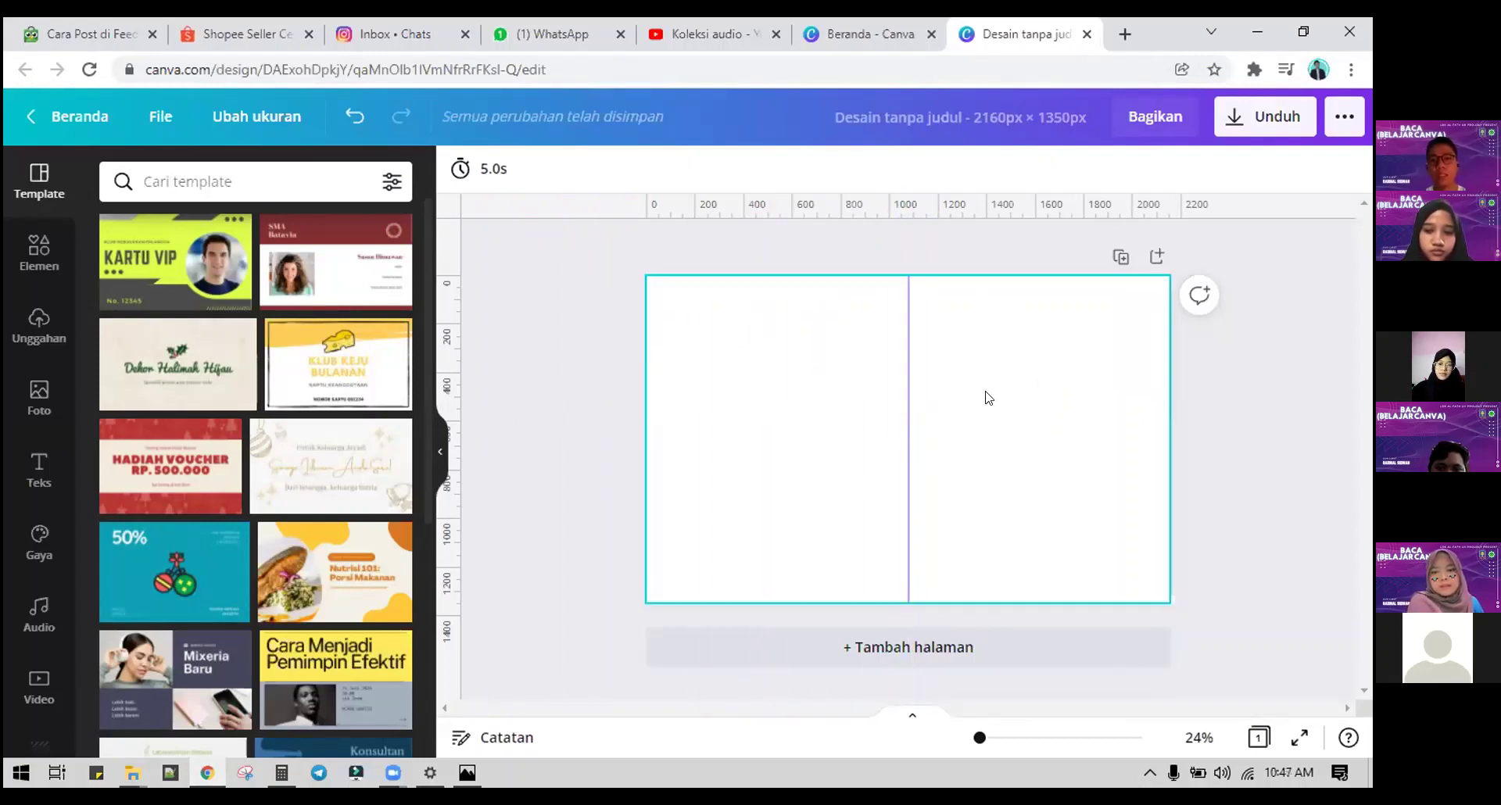
click(1122, 30)
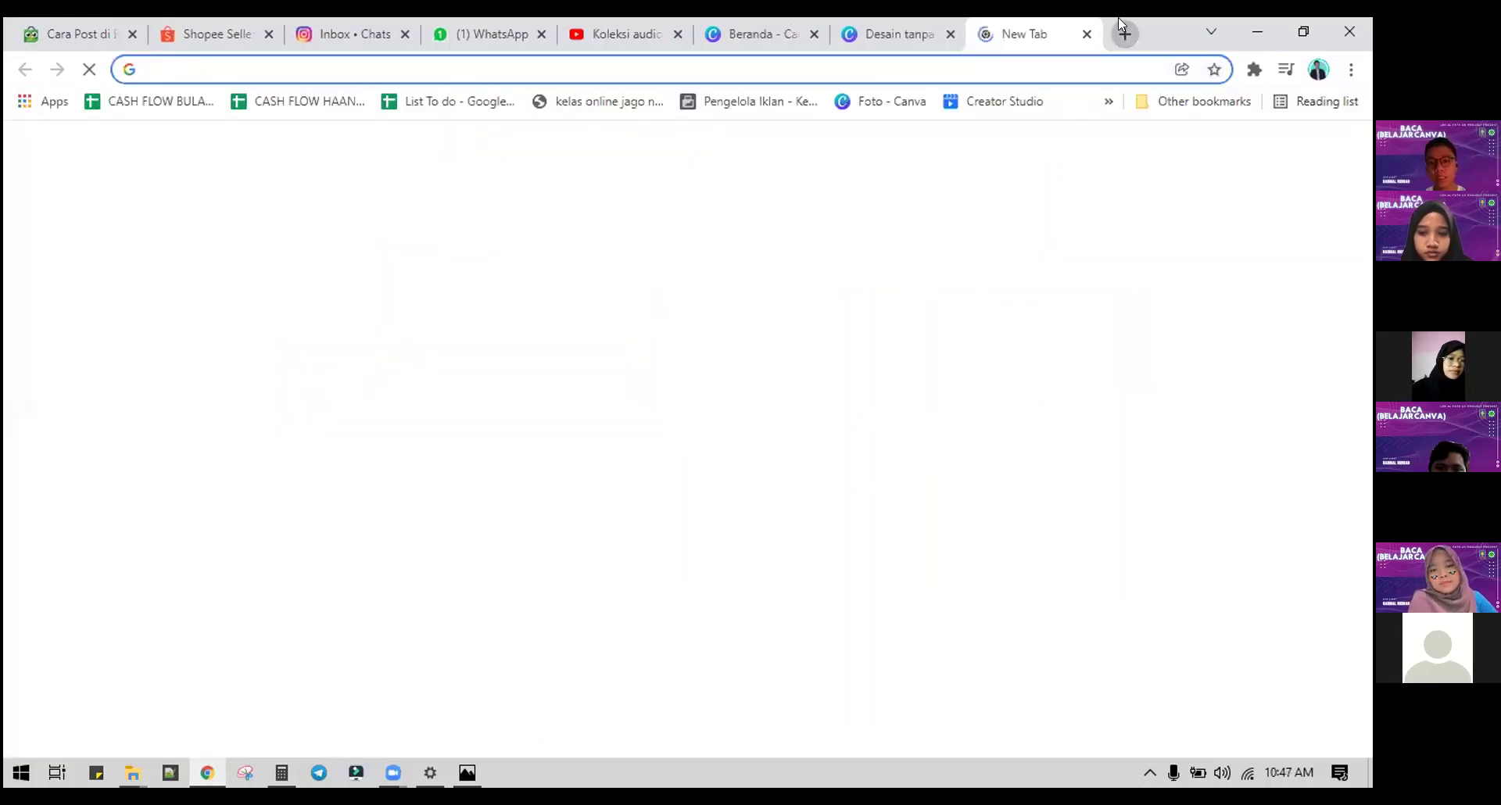
Step: On the Instagram profile, view slides 1 and 2 of the Sans & Serif fonts carousel
text(i)
key(Return)
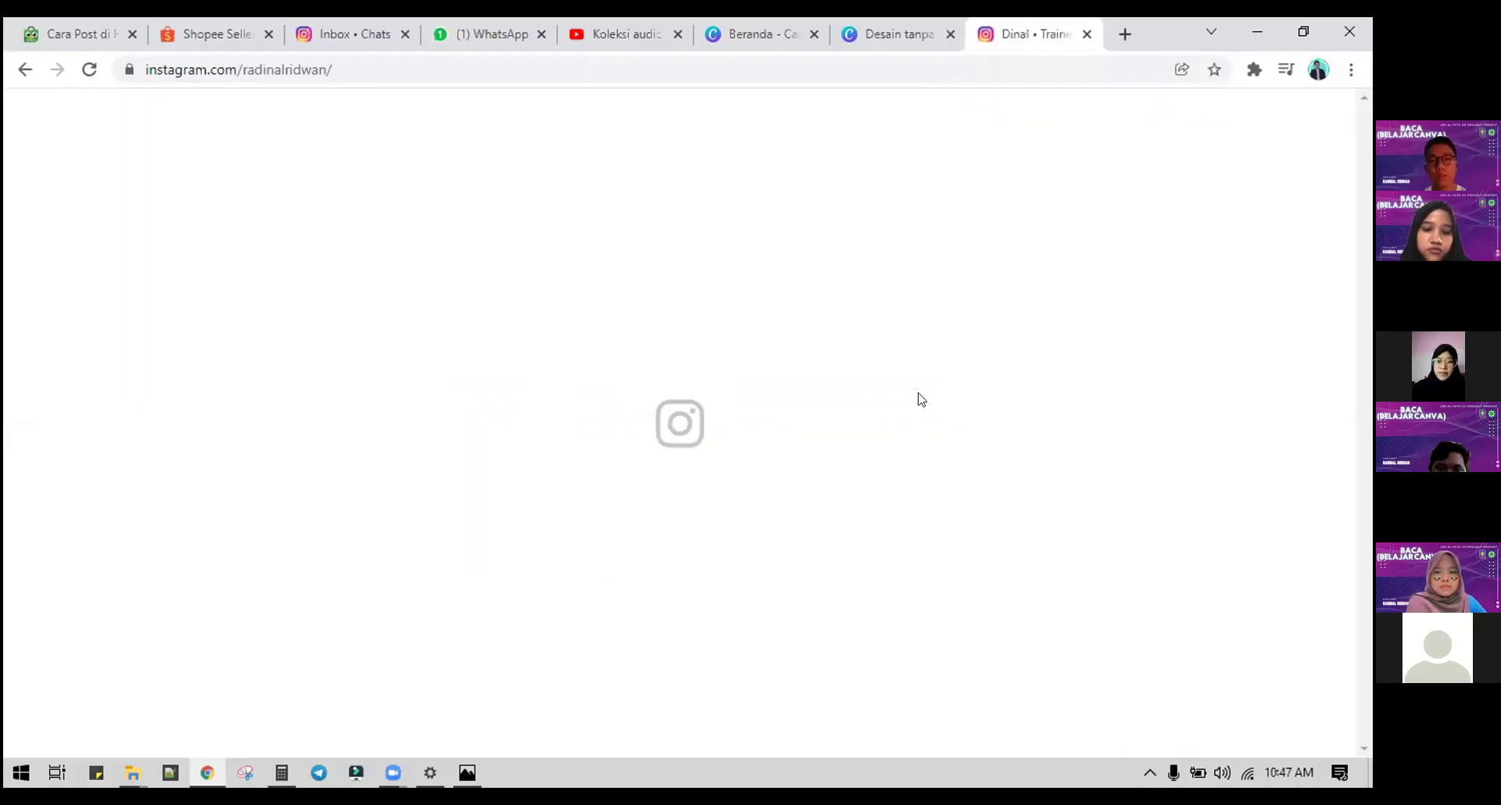
scroll(644, 463, down, 3)
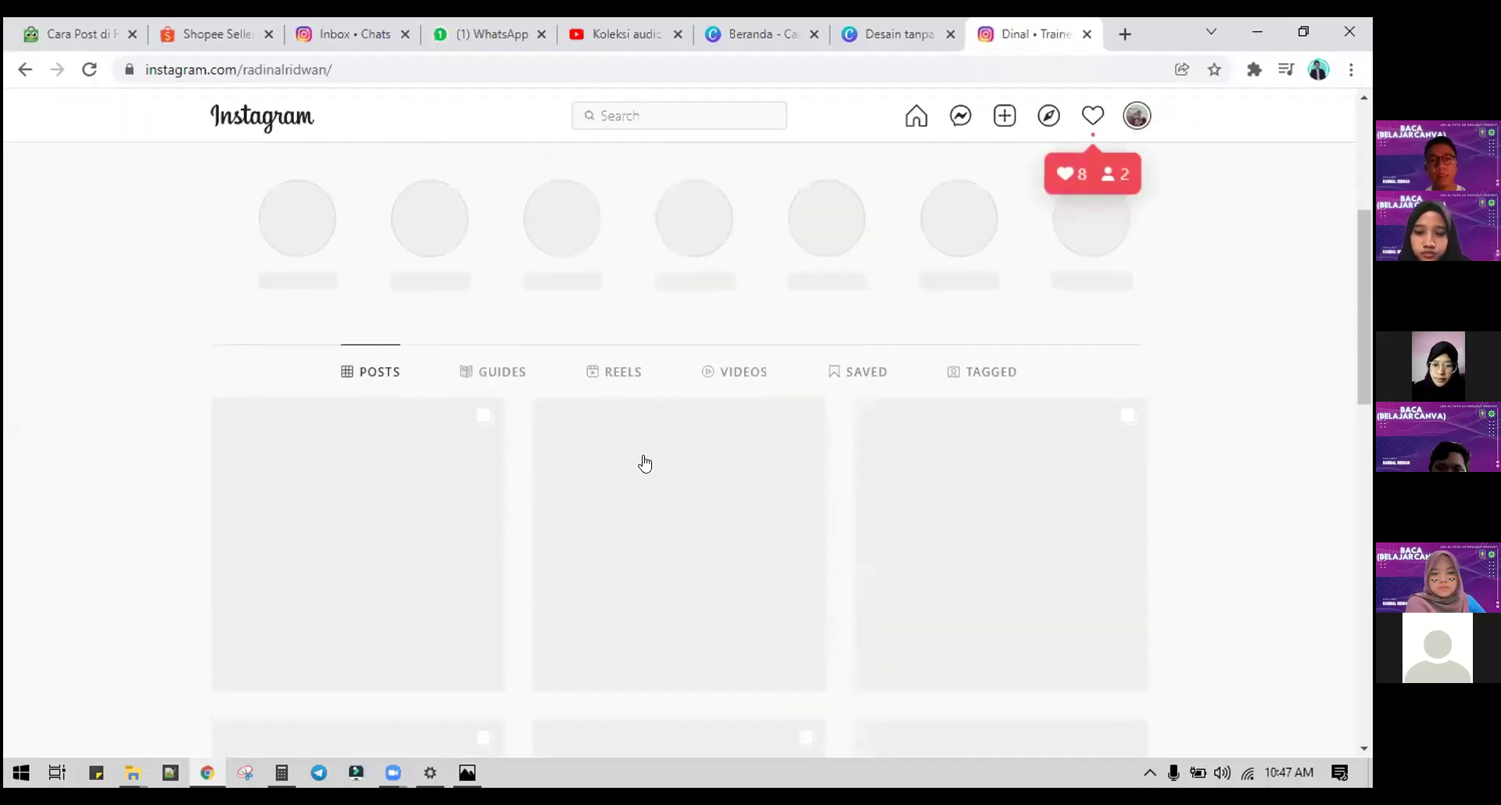
click(636, 466)
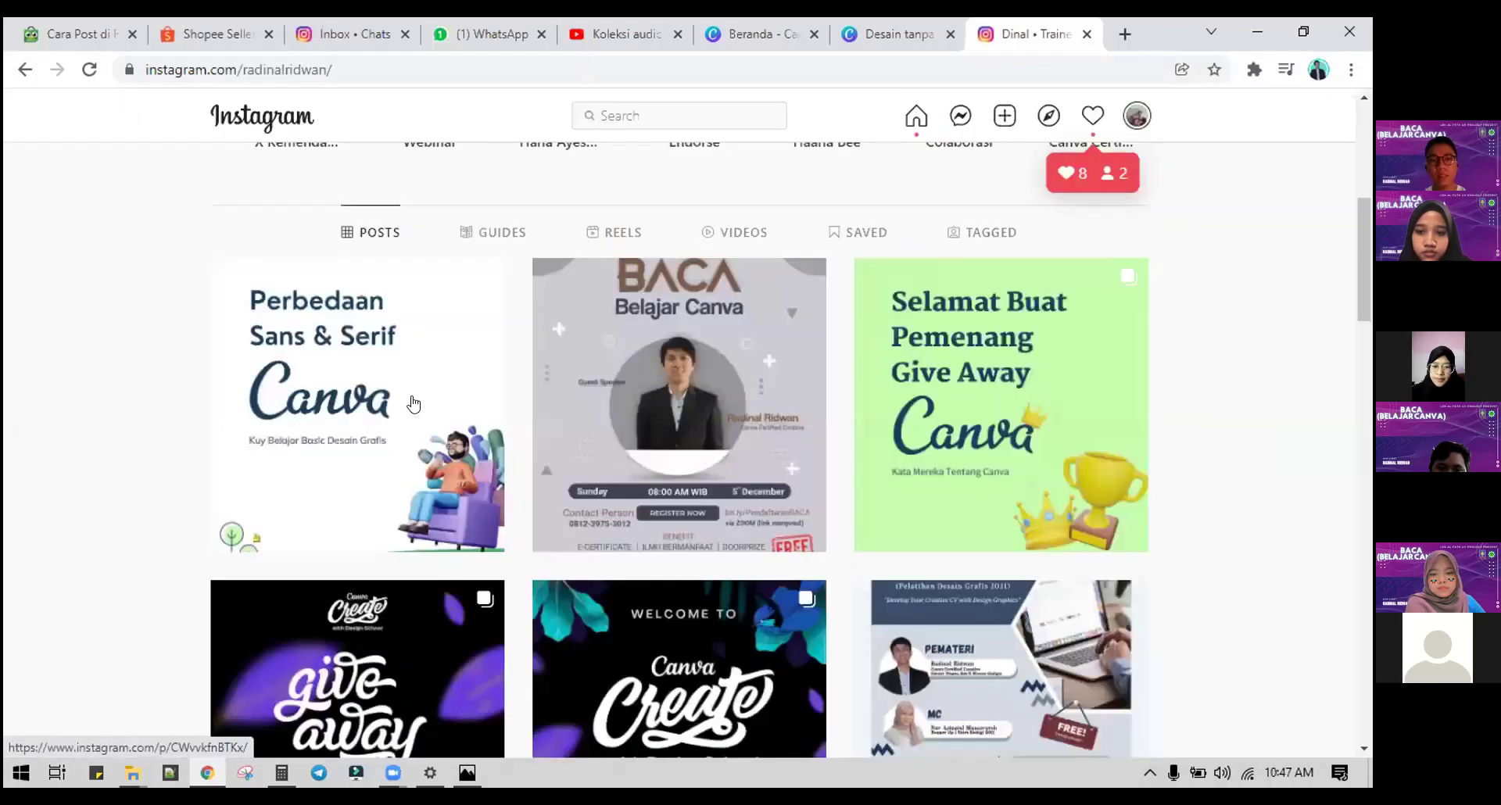
click(401, 401)
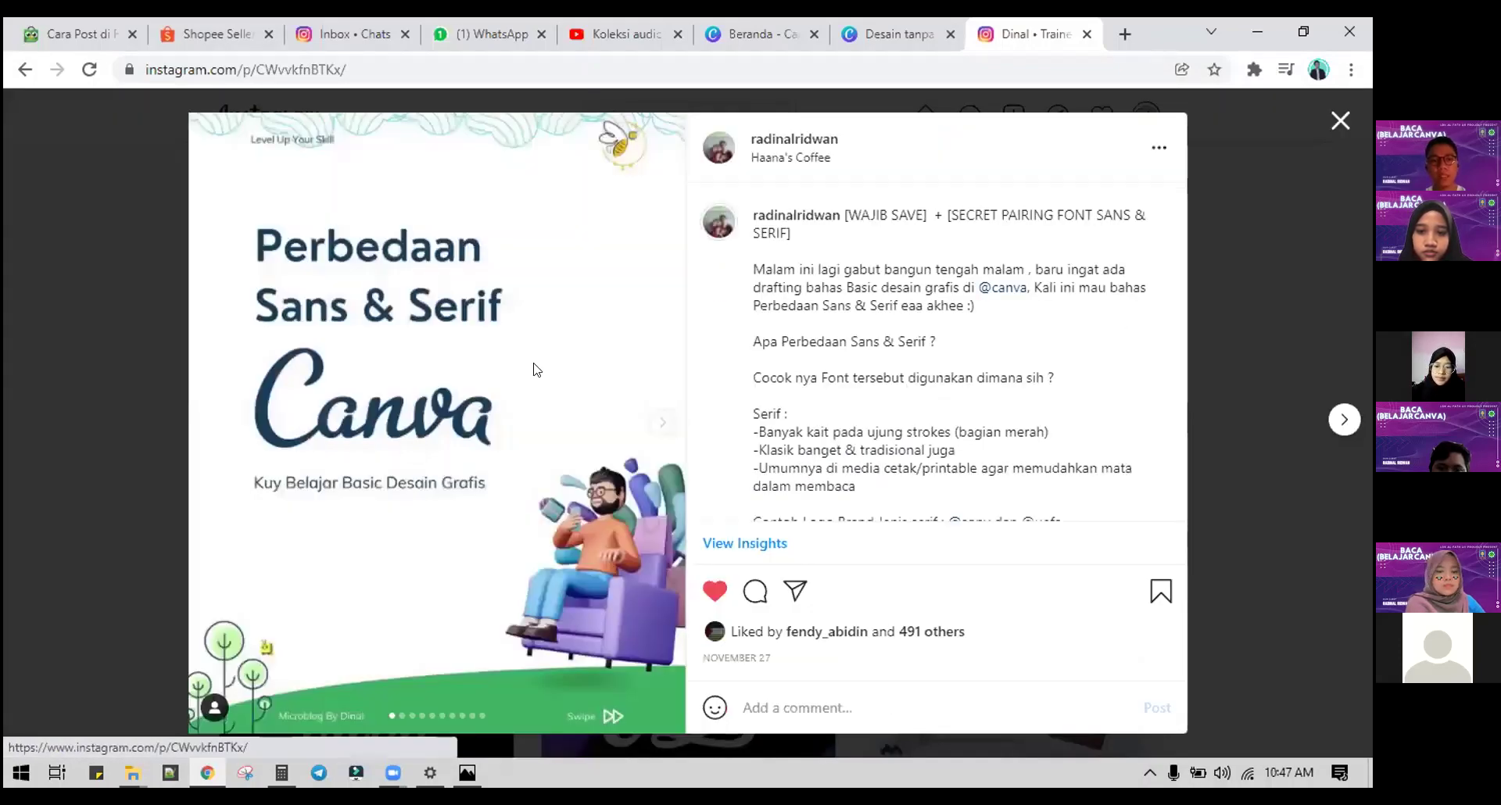
click(218, 437)
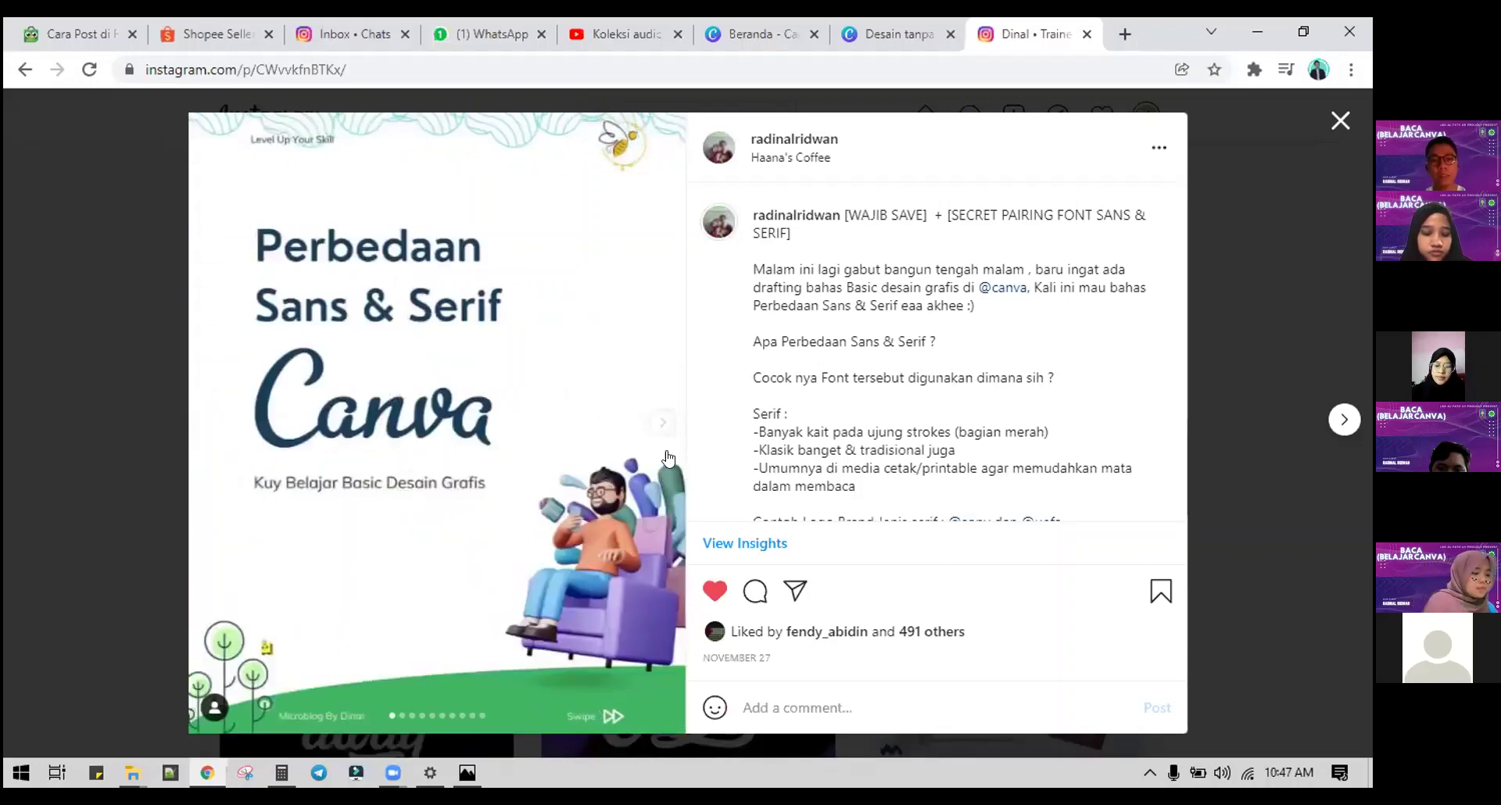
click(658, 423)
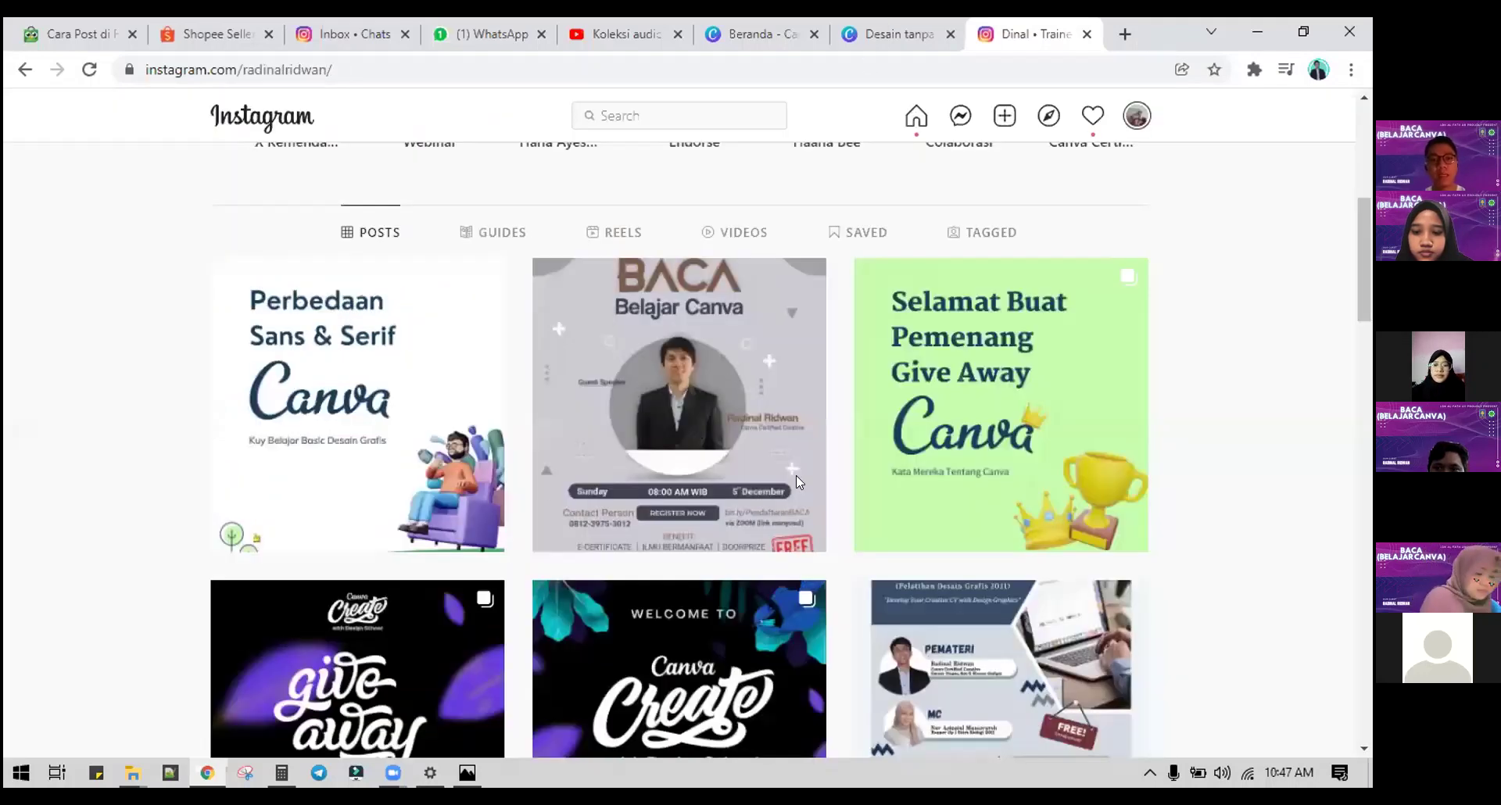
Step: Back in Canva, add a circle and stretch it into a wide dome along the bottom edge
click(890, 31)
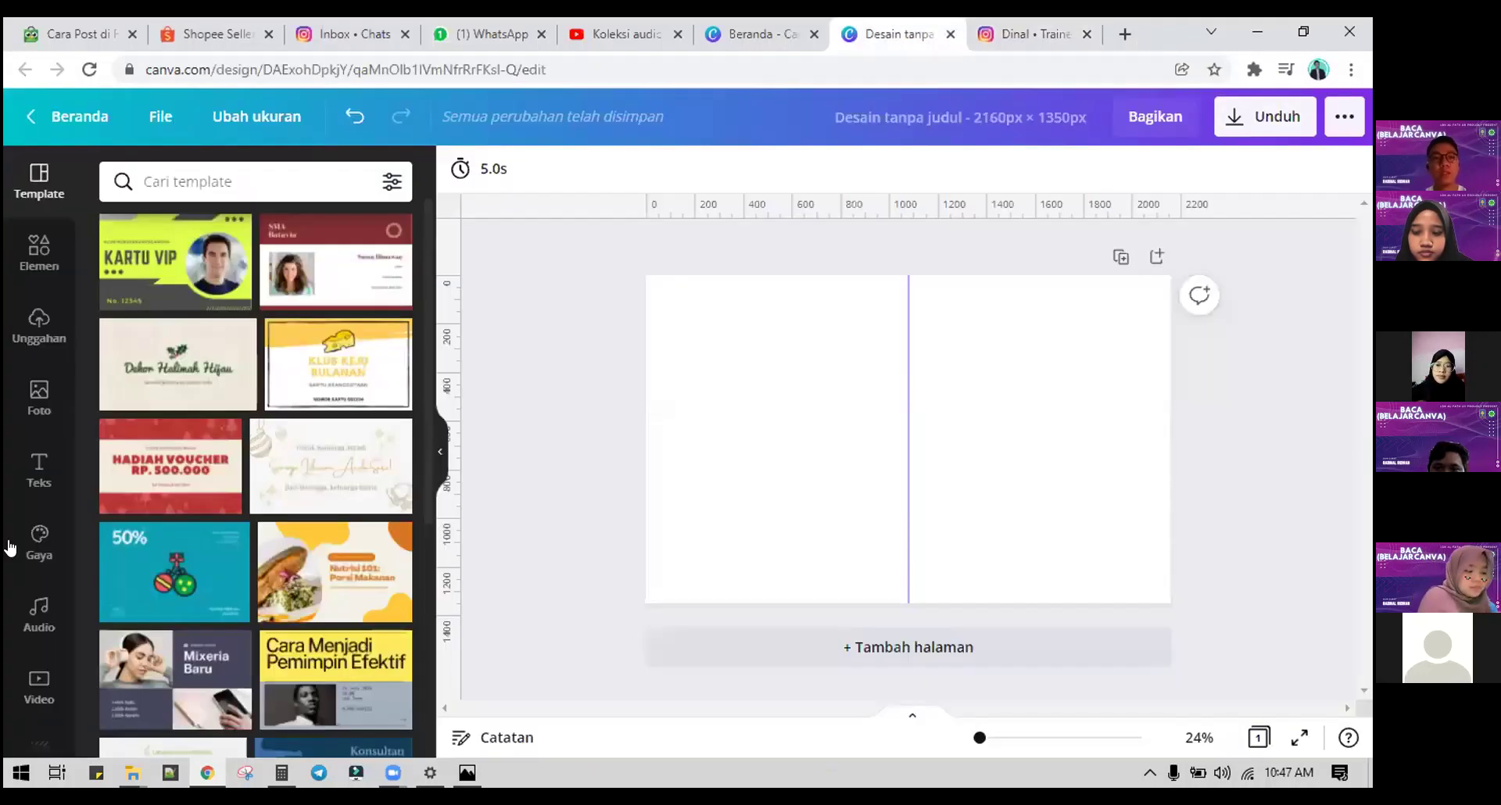
click(29, 258)
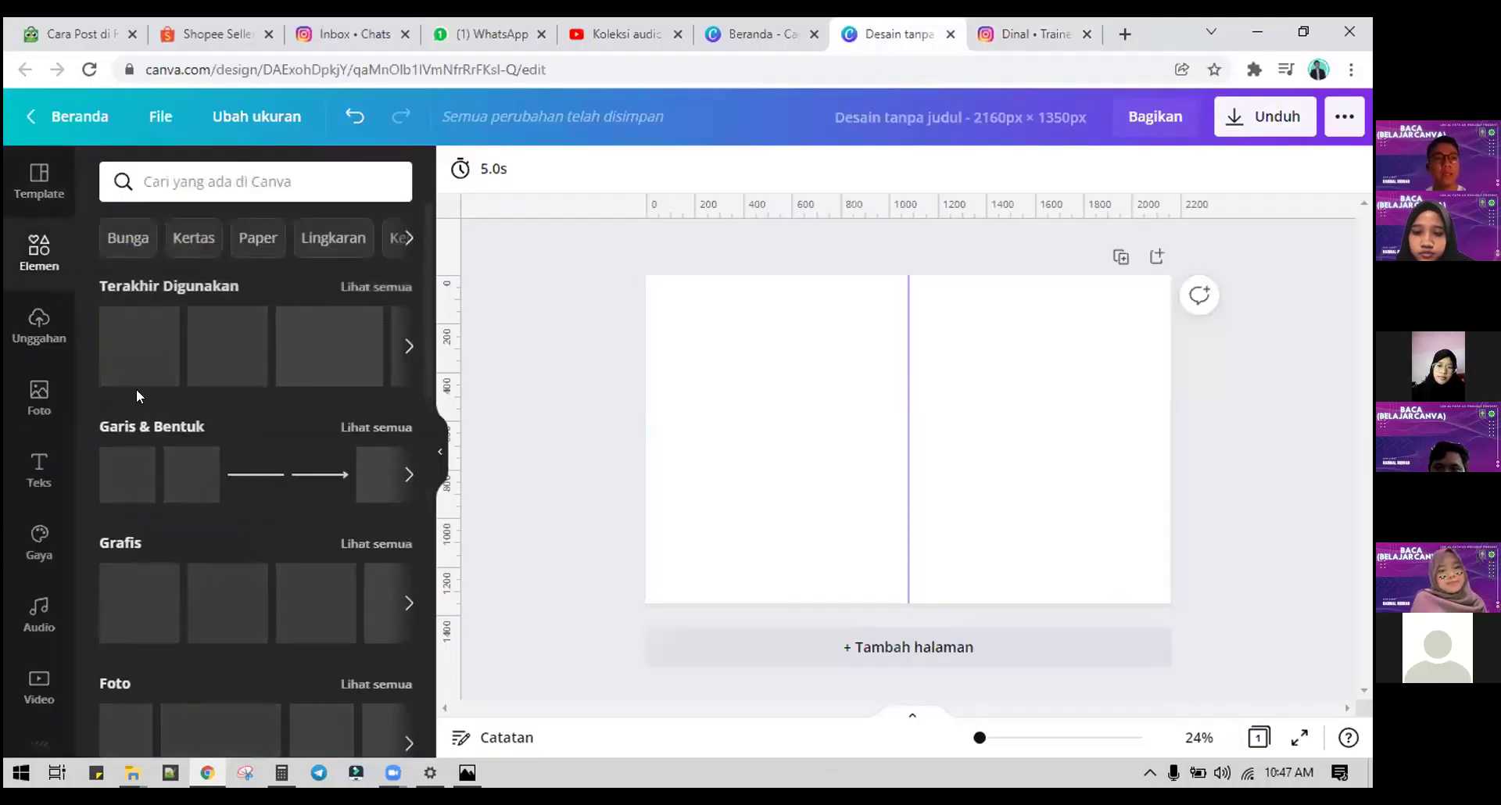
click(139, 467)
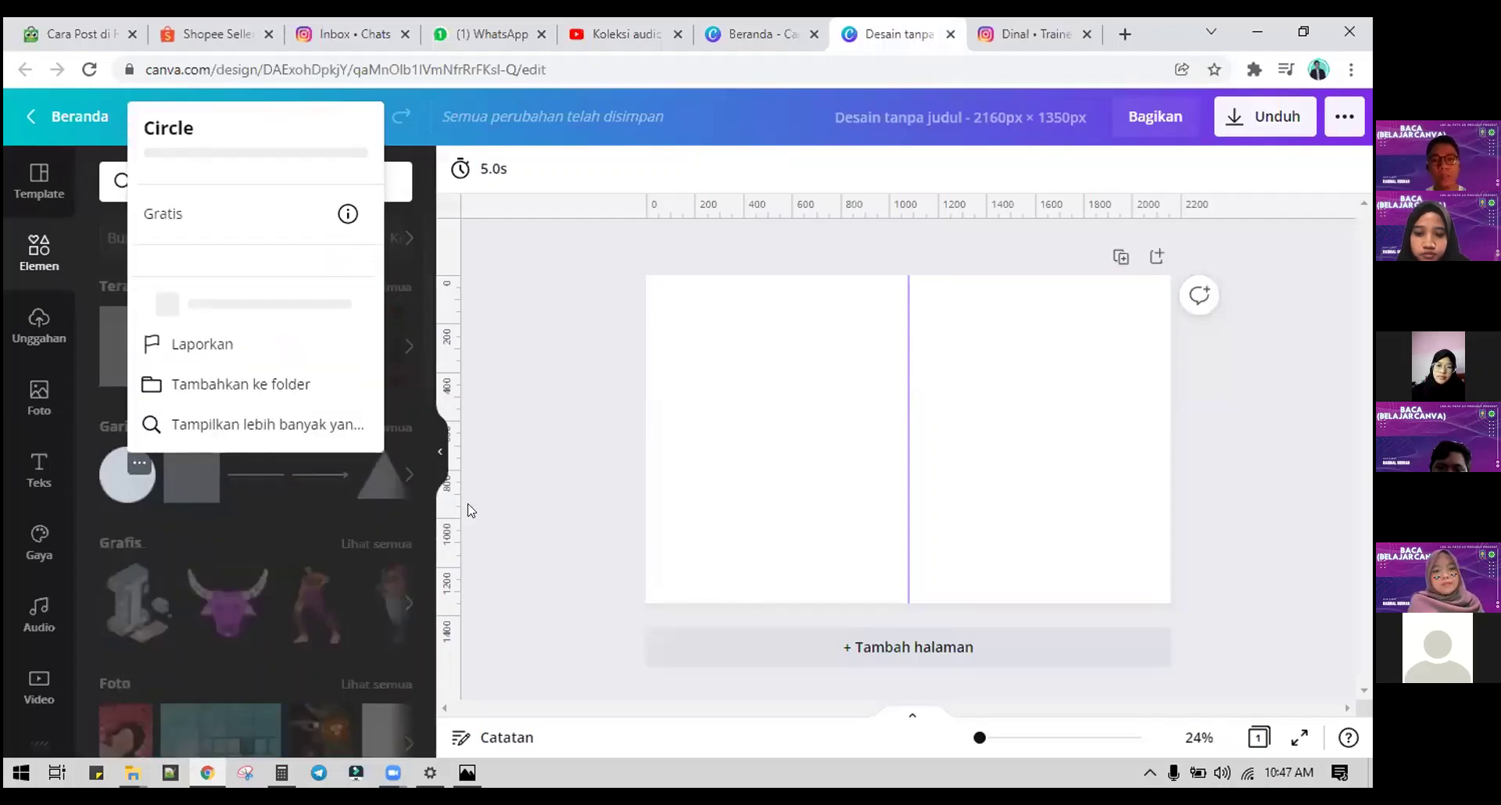
click(110, 494)
drag(821, 497, 633, 614)
drag(782, 586, 1233, 585)
drag(1017, 576, 973, 616)
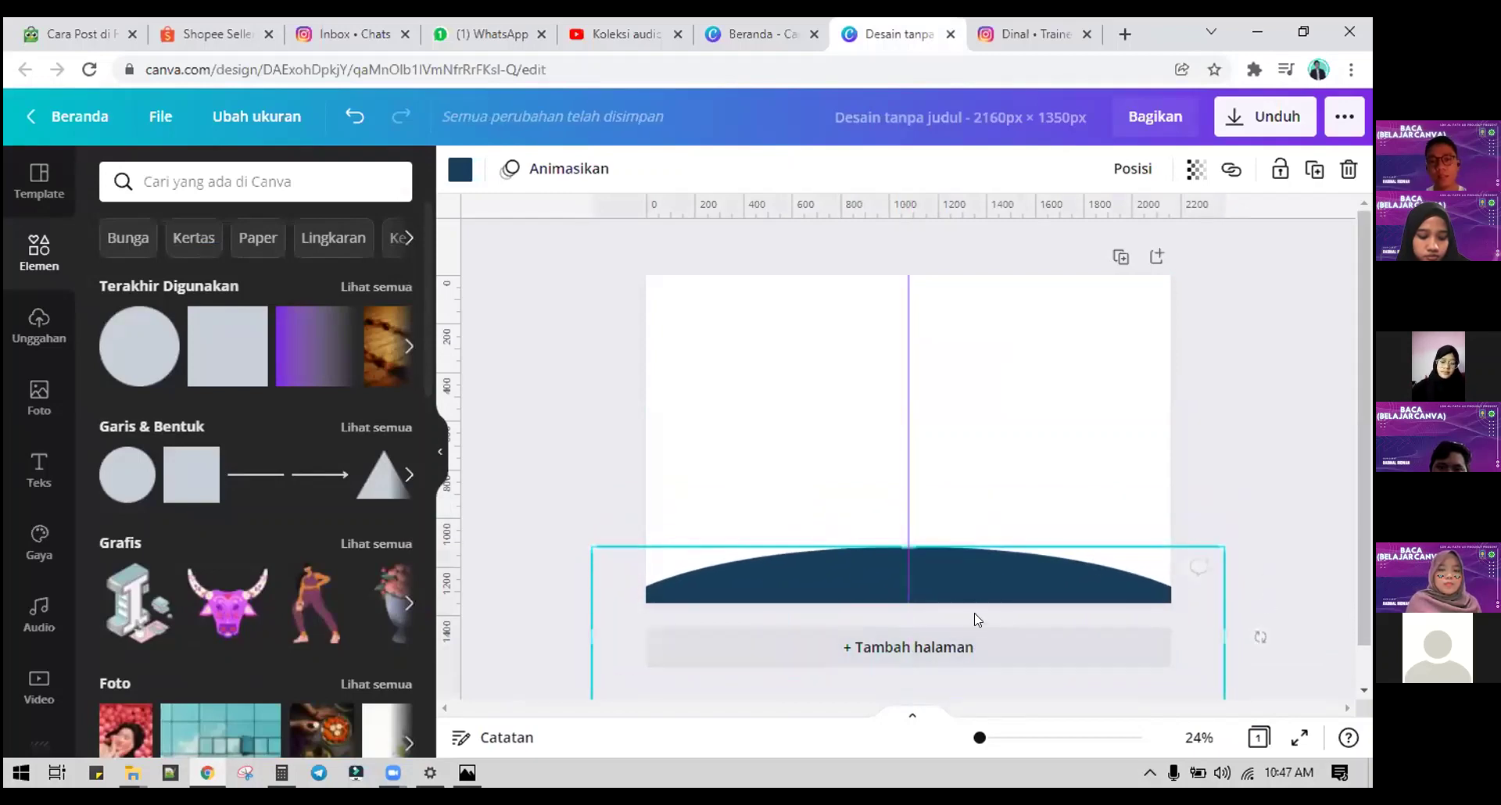
Step: Recolour the dome orange after trying light blue and light green
click(459, 170)
click(174, 417)
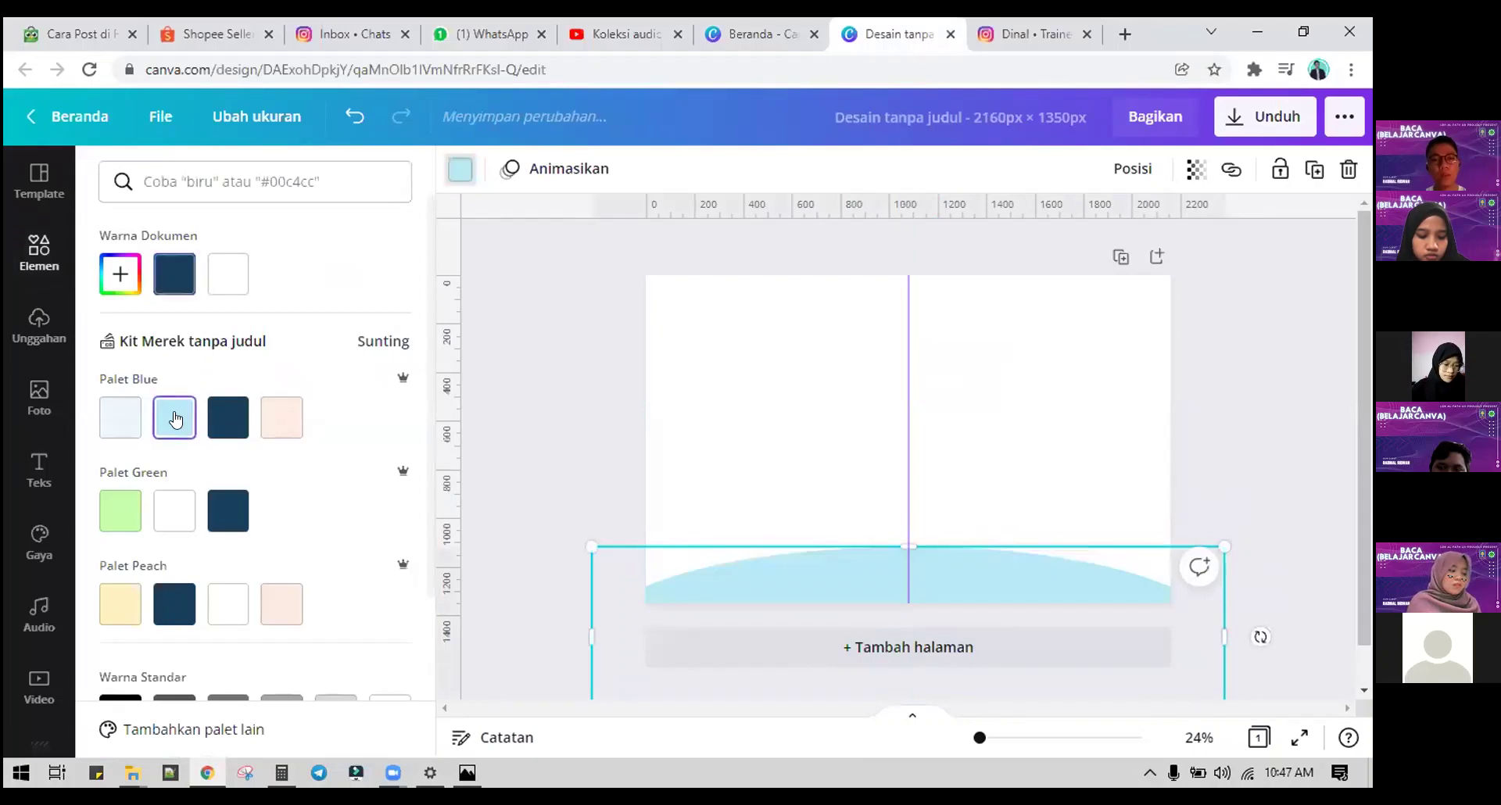
click(114, 523)
scroll(114, 523, down, 3)
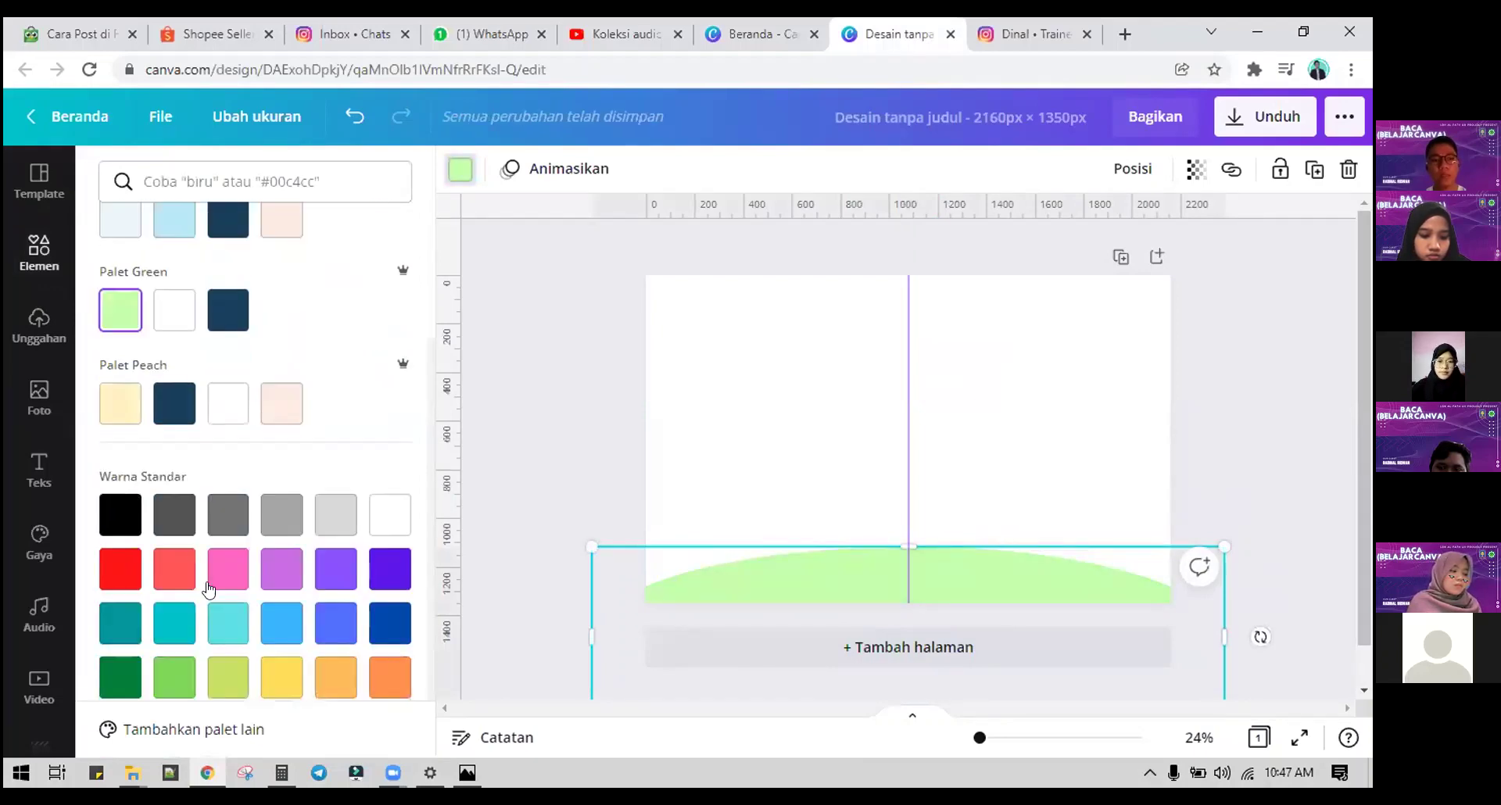
click(401, 656)
click(1000, 469)
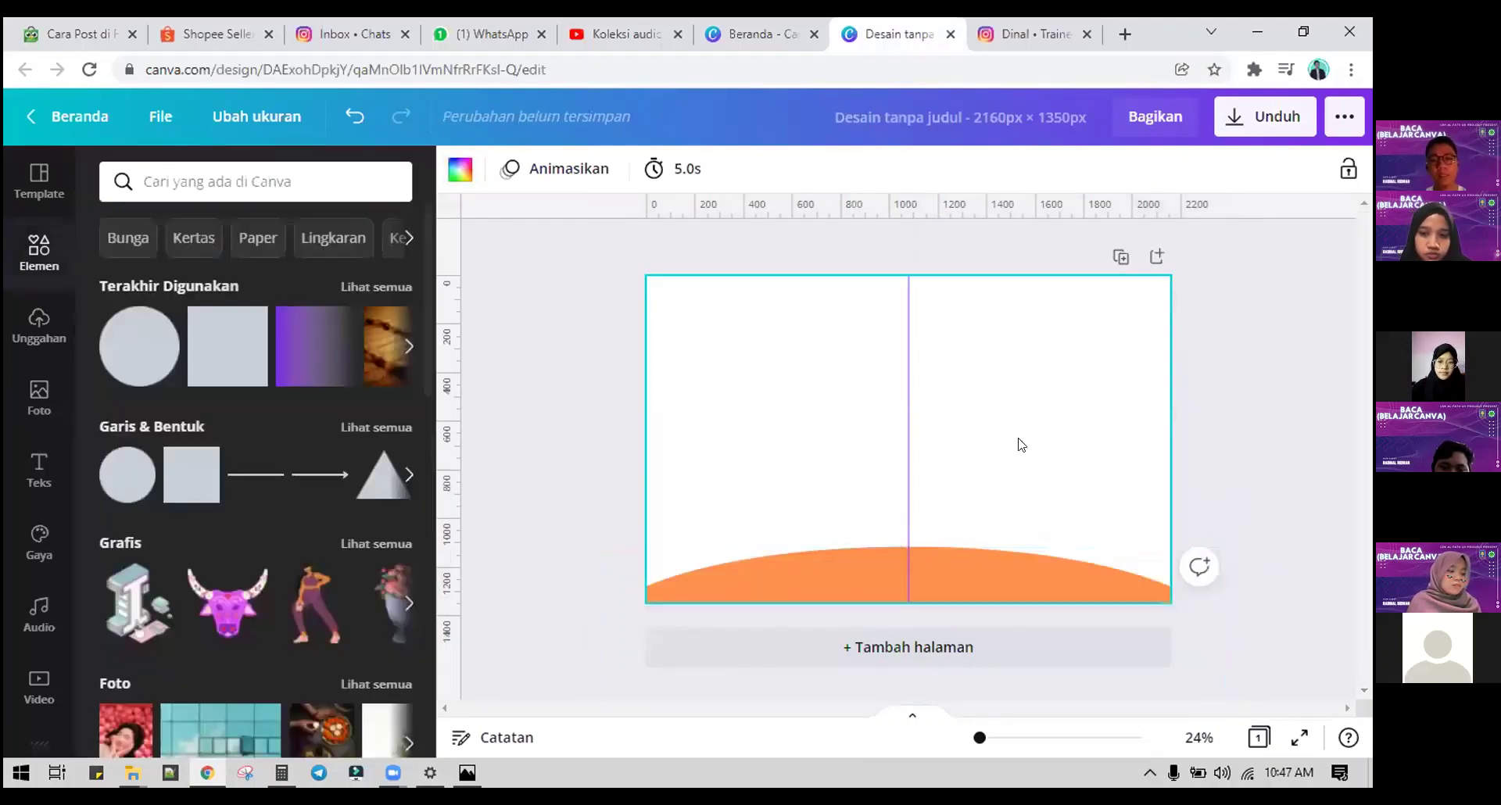
click(36, 468)
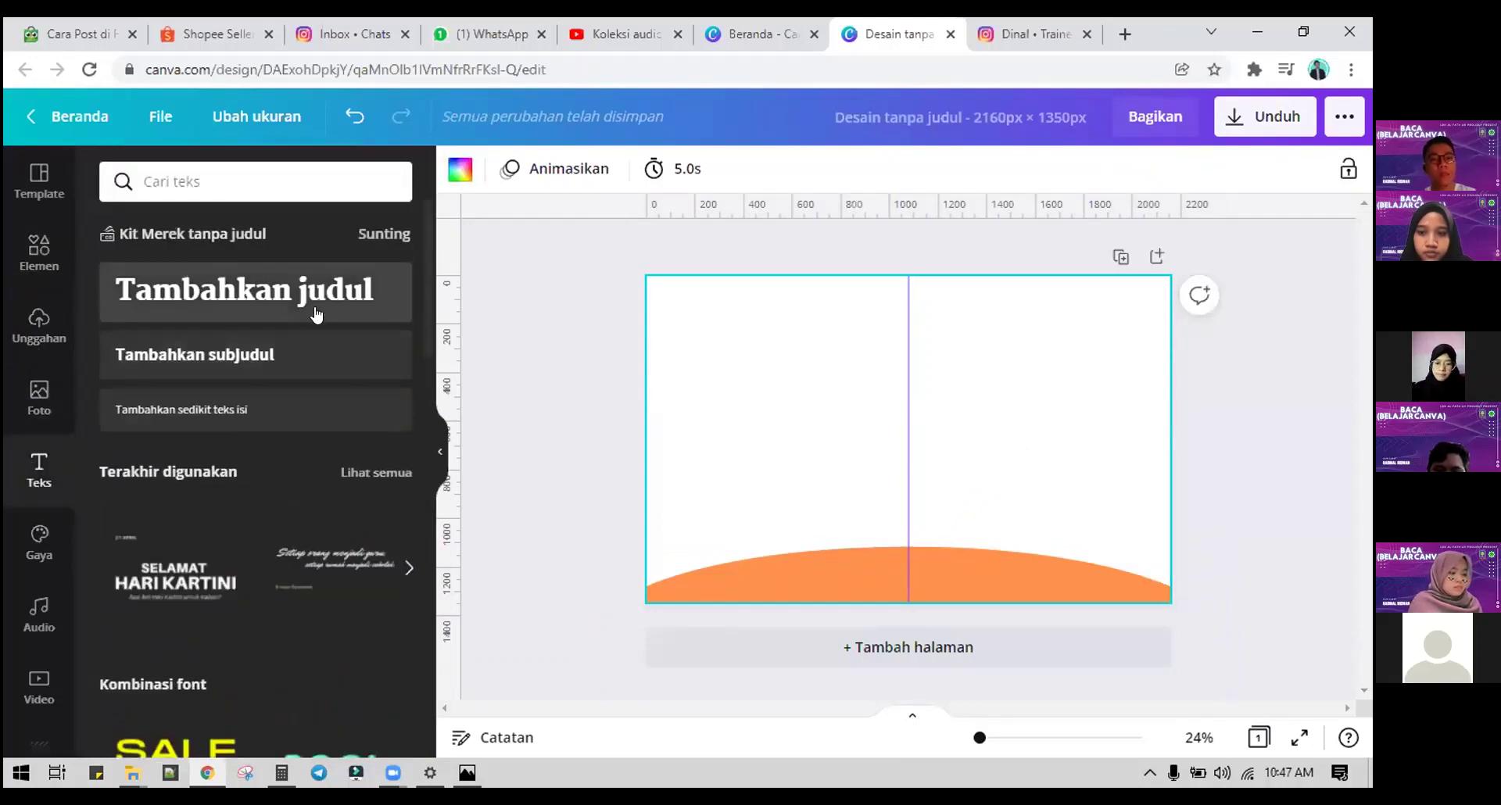
Step: Add a left-aligned heading 'Rahasia menaikkan Follower' at the upper left
click(316, 305)
drag(927, 486, 798, 402)
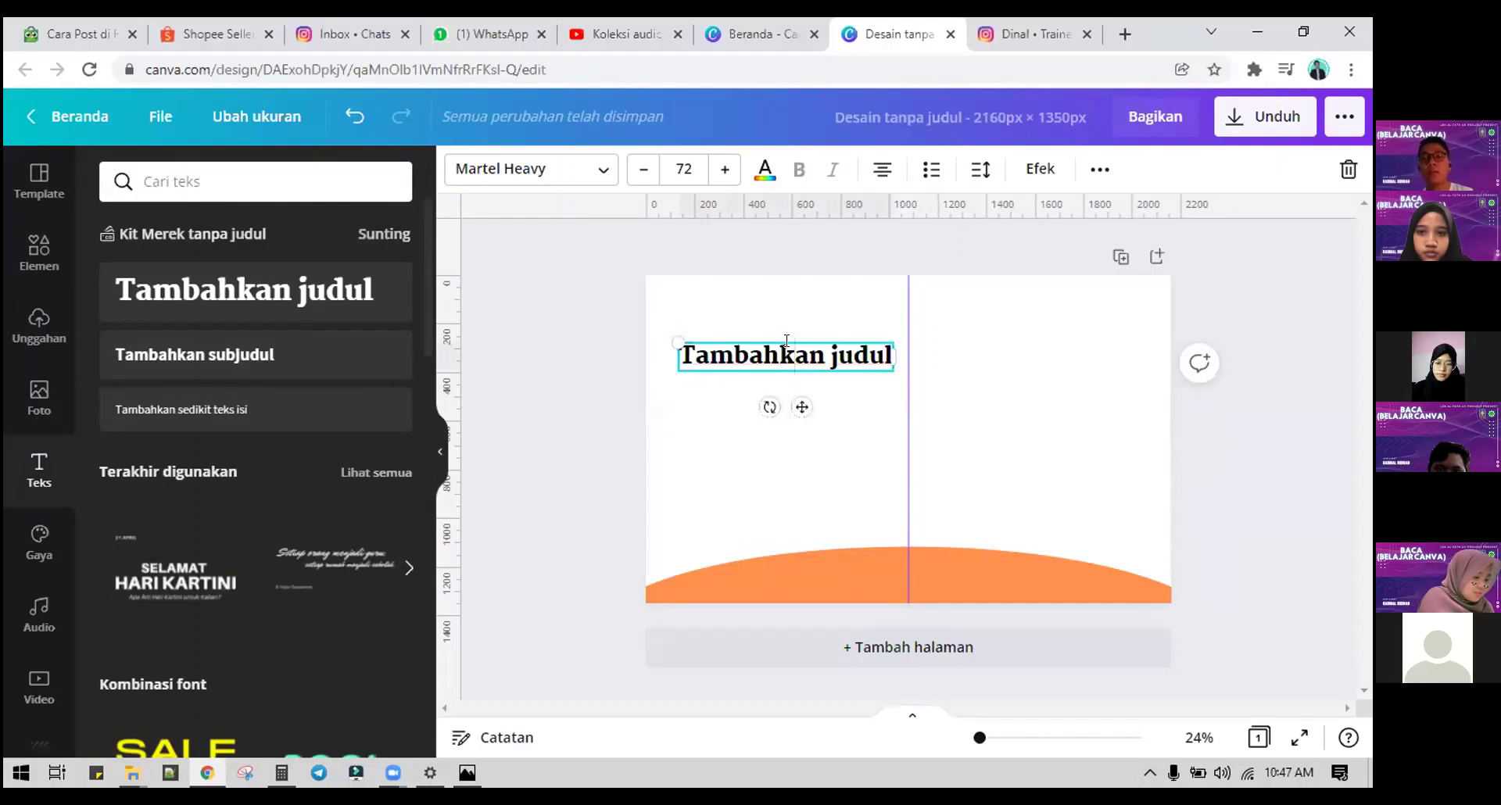
double_click(787, 341)
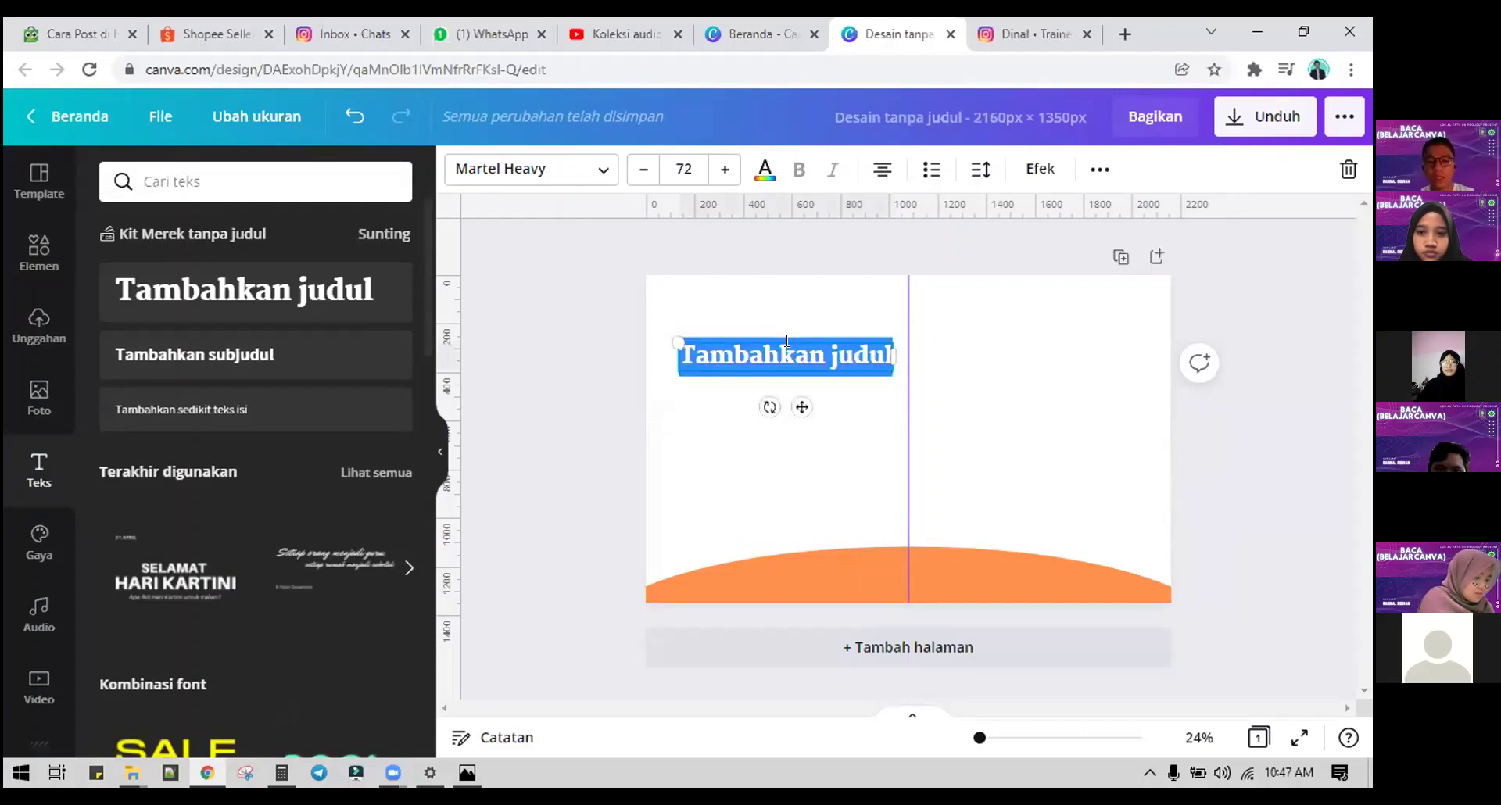
text(Menai)
key(BackSpace)
key(BackSpace)
key(BackSpace)
key(BackSpace)
key(BackSpace)
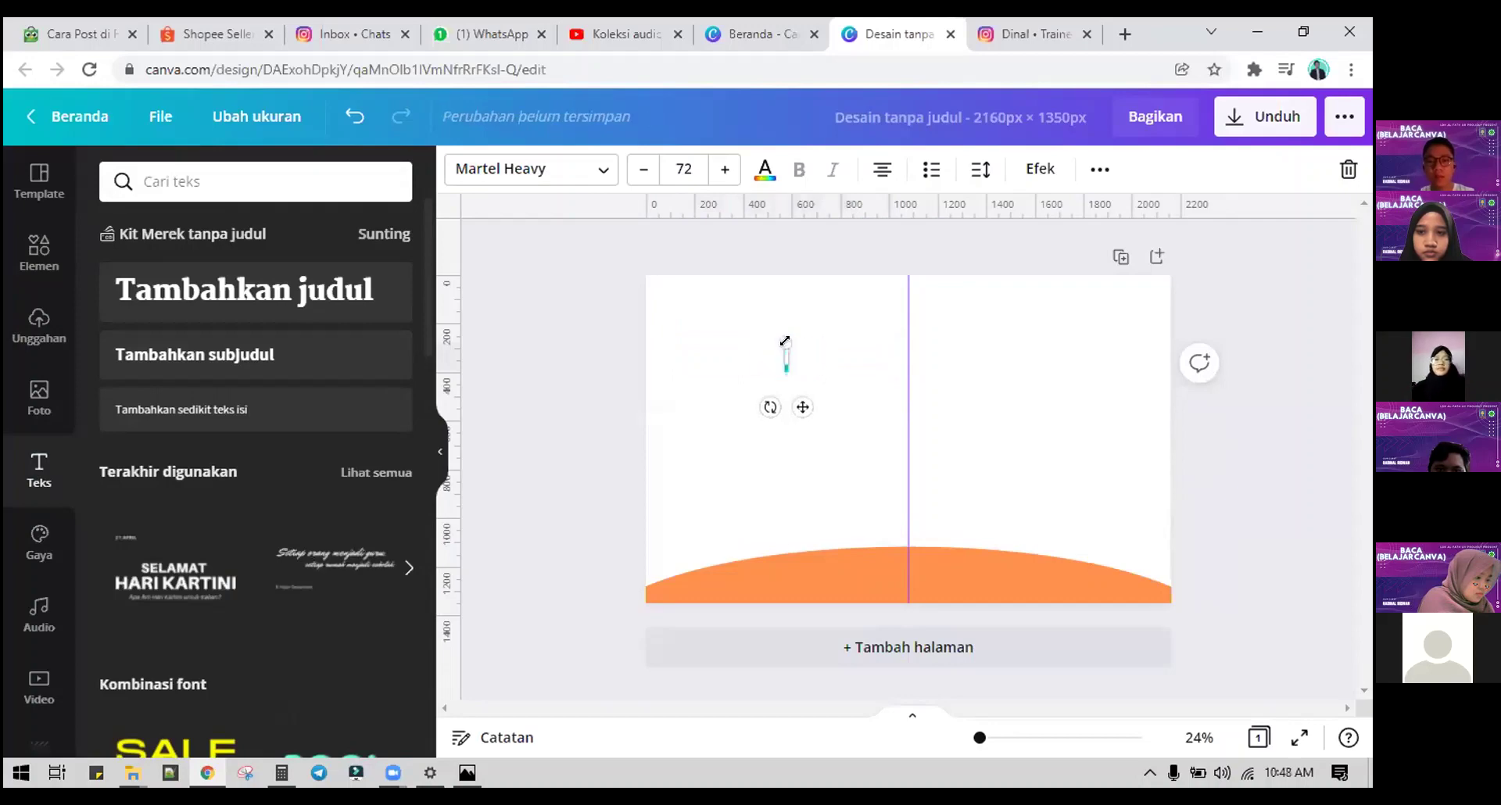
text(Rahasia me)
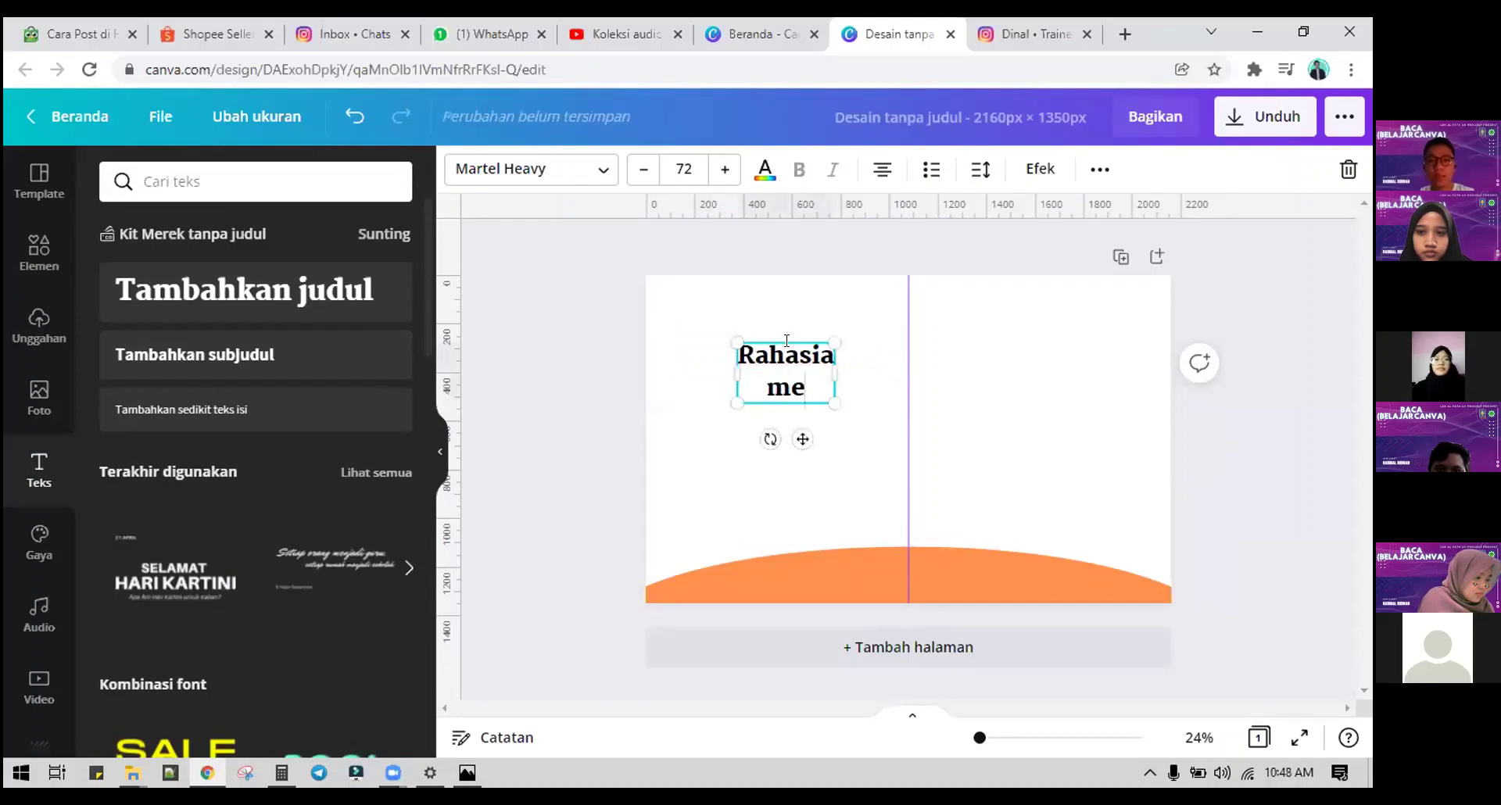
text(na)
key(BackSpace)
text(aikkan)
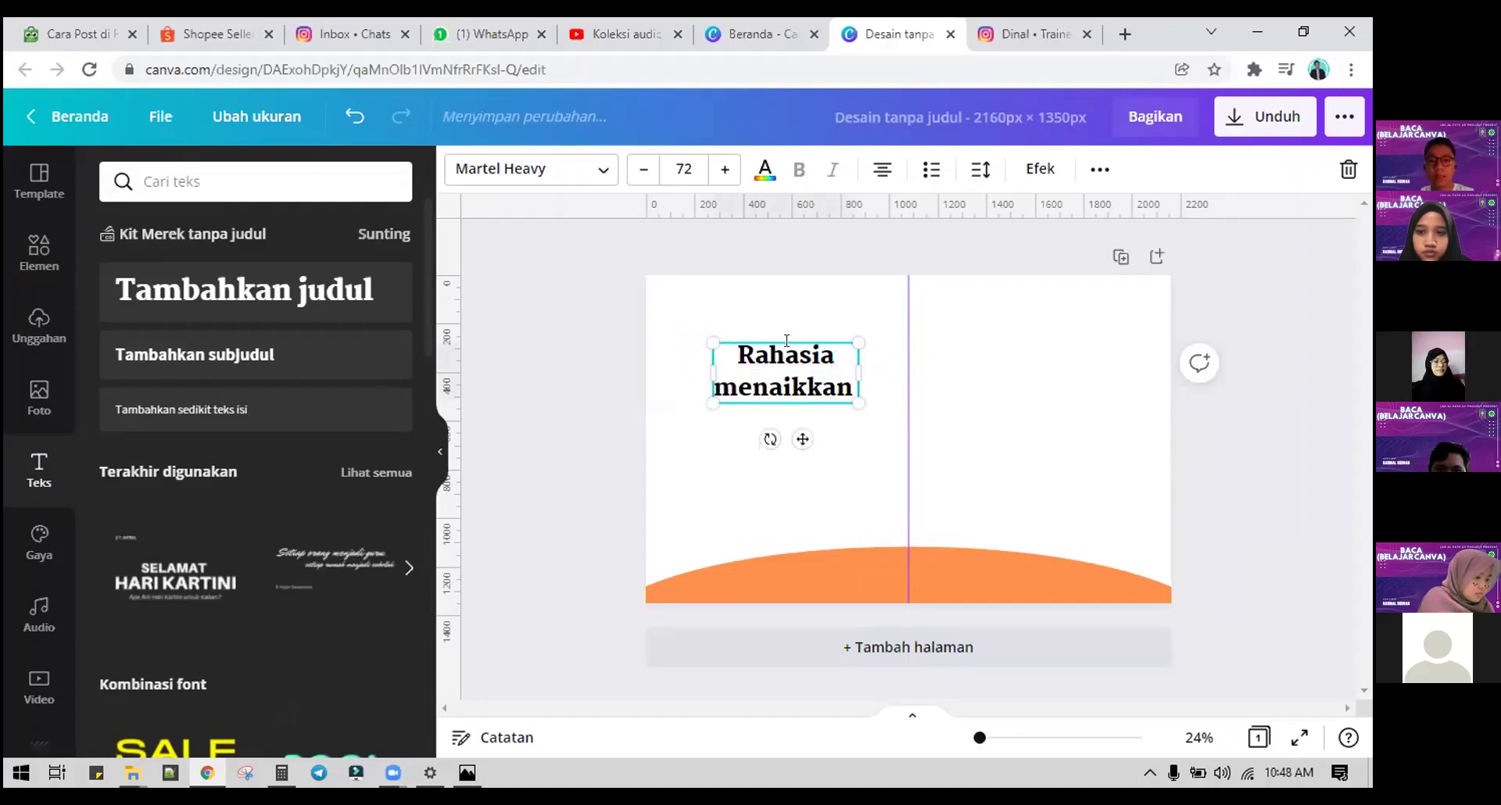
text( Foll)
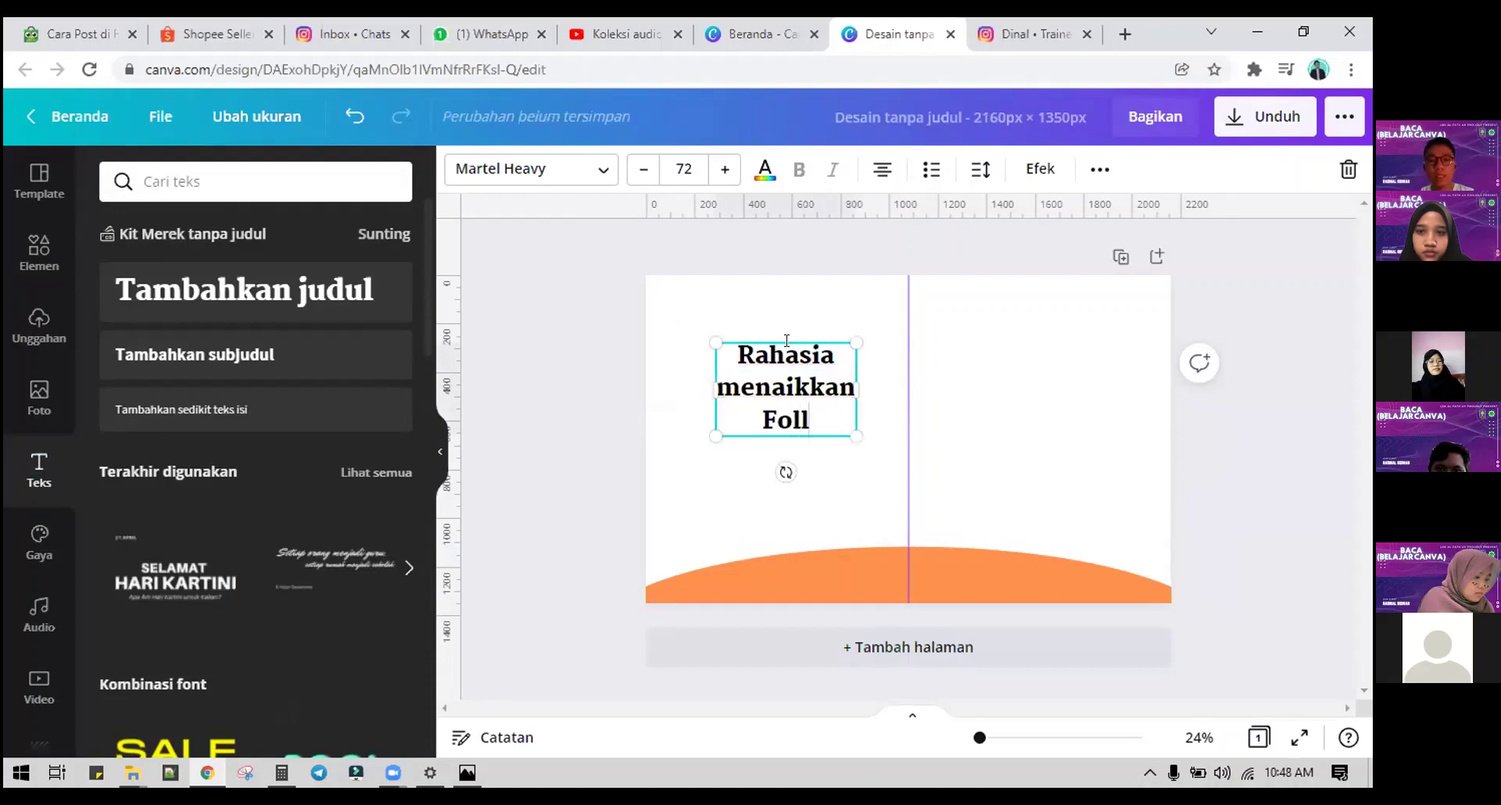
text(ower)
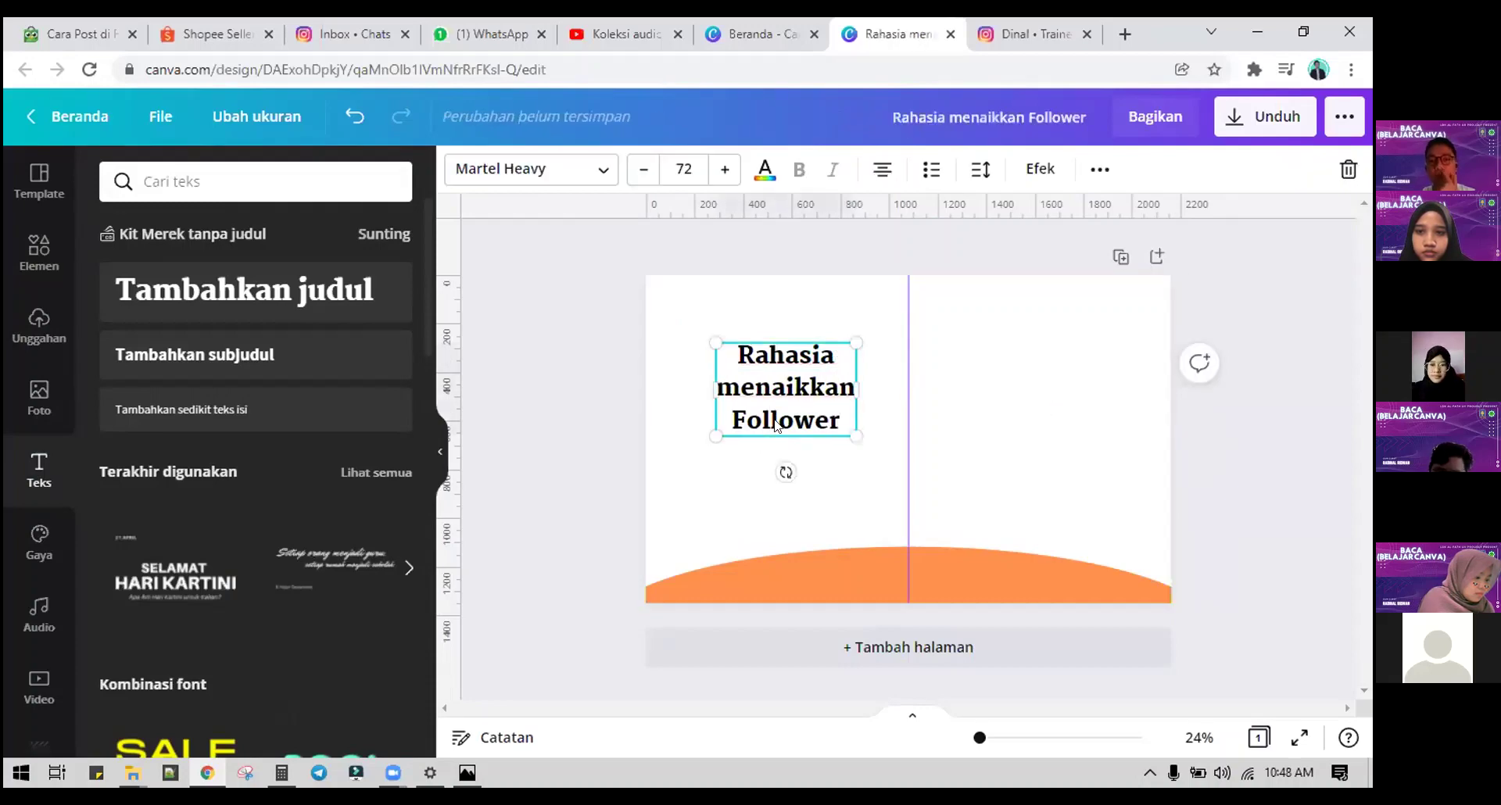
click(881, 169)
drag(794, 386, 756, 351)
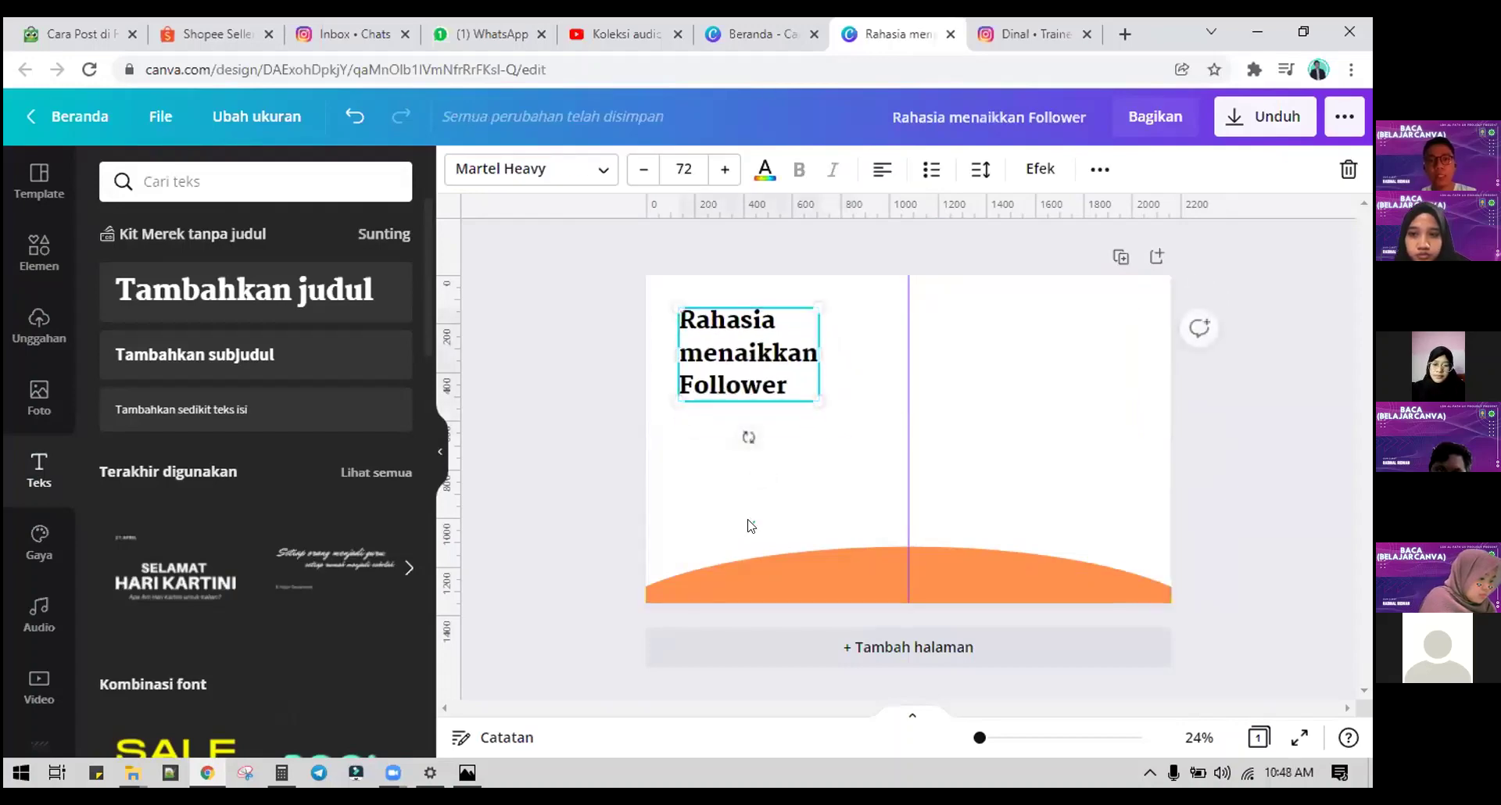
Step: Add the subtitle 'Kreator Wajib Tau !' beneath the title and narrow its box
drag(290, 369, 777, 429)
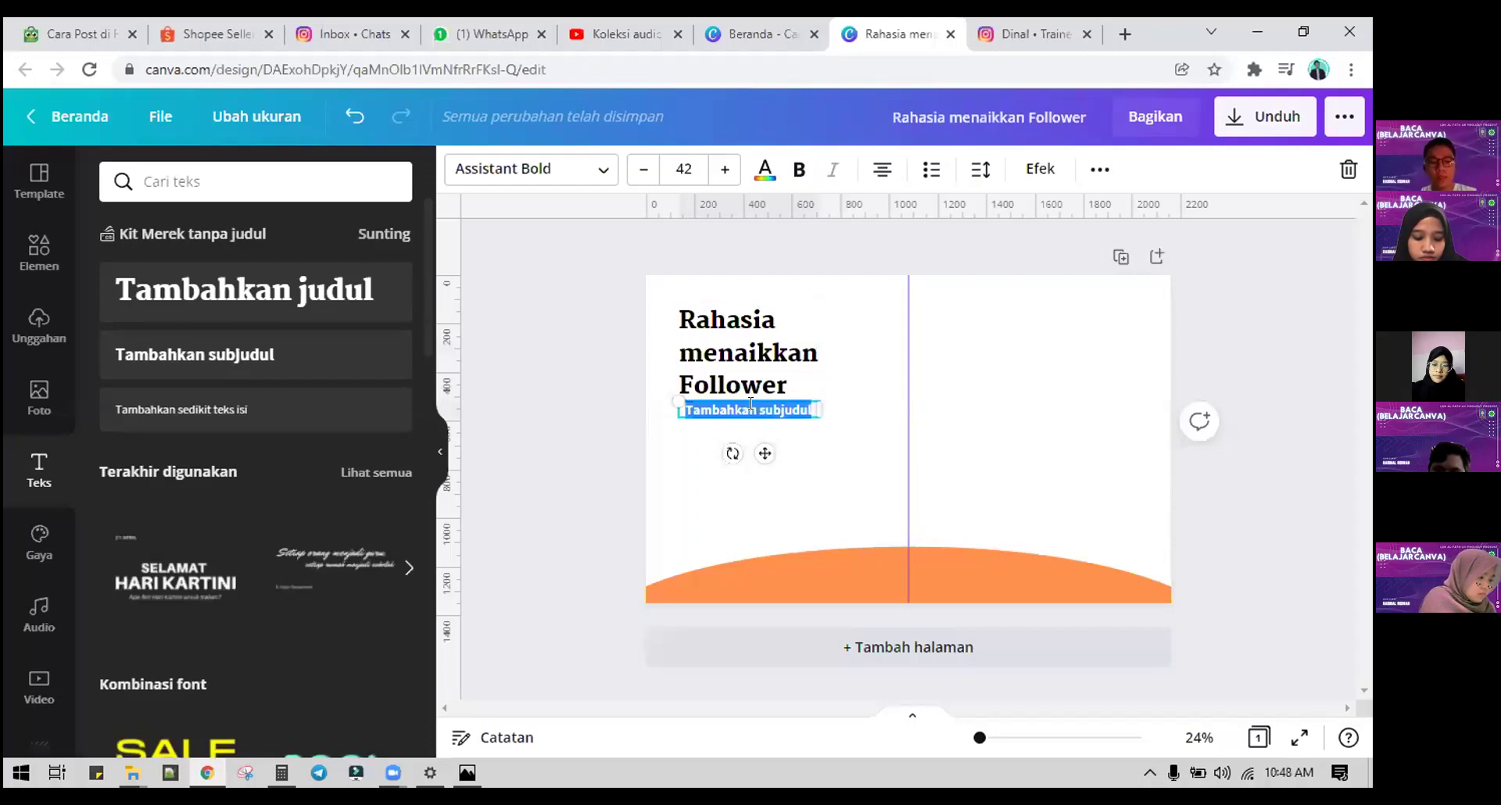
key(BackSpace)
text(Kreat)
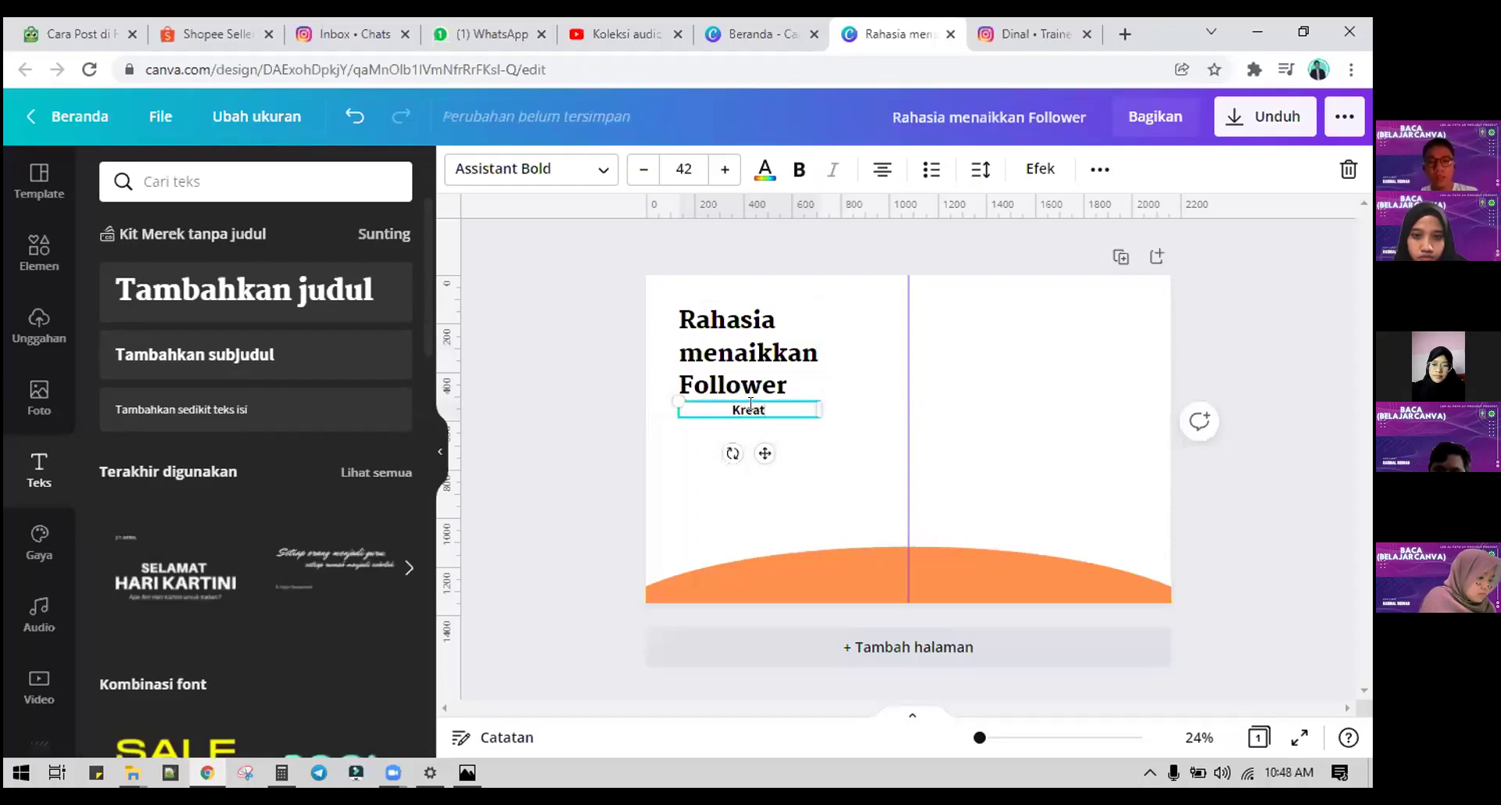
text(or Wajib Tay)
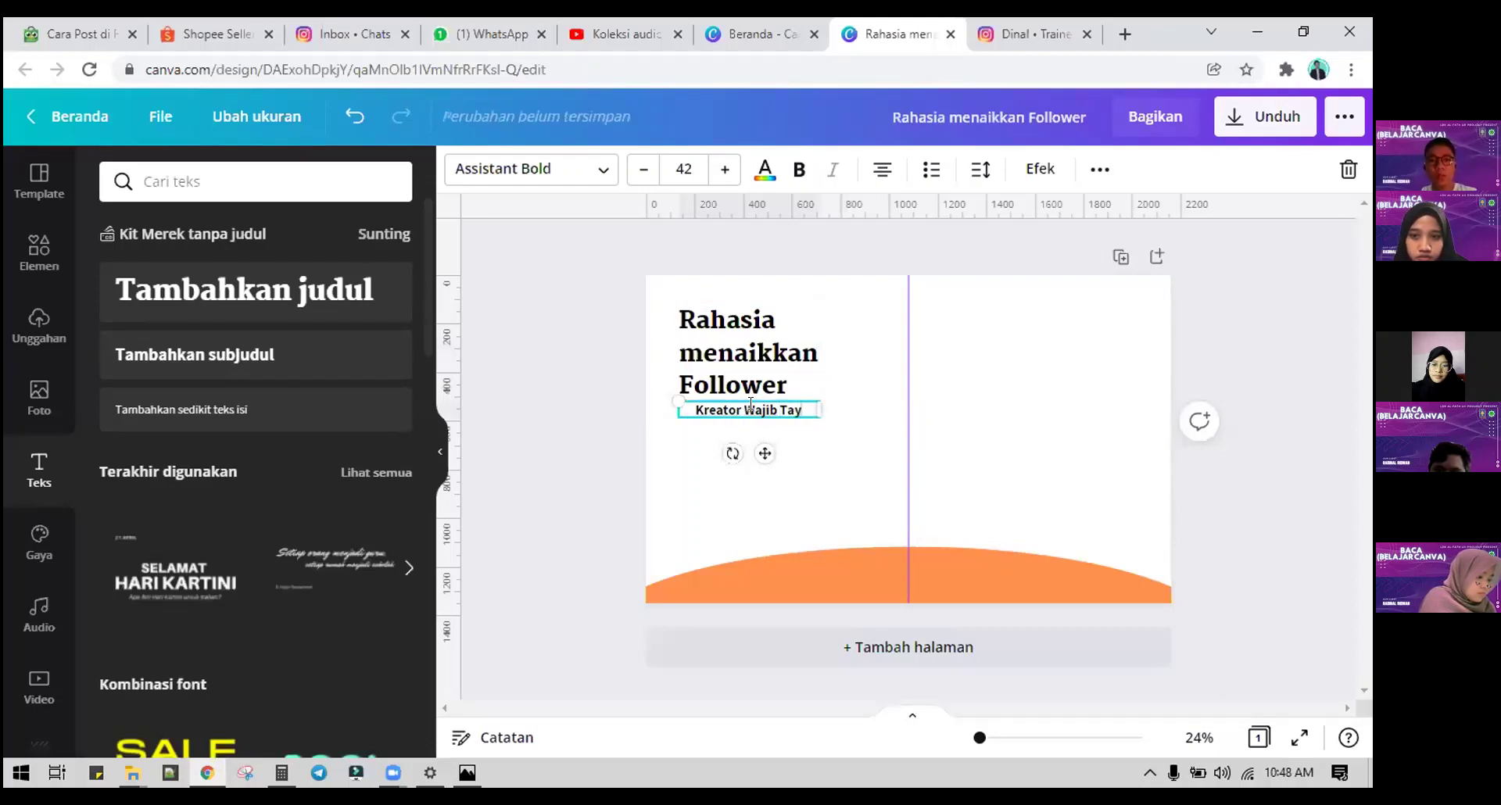
key(BackSpace)
text(u !)
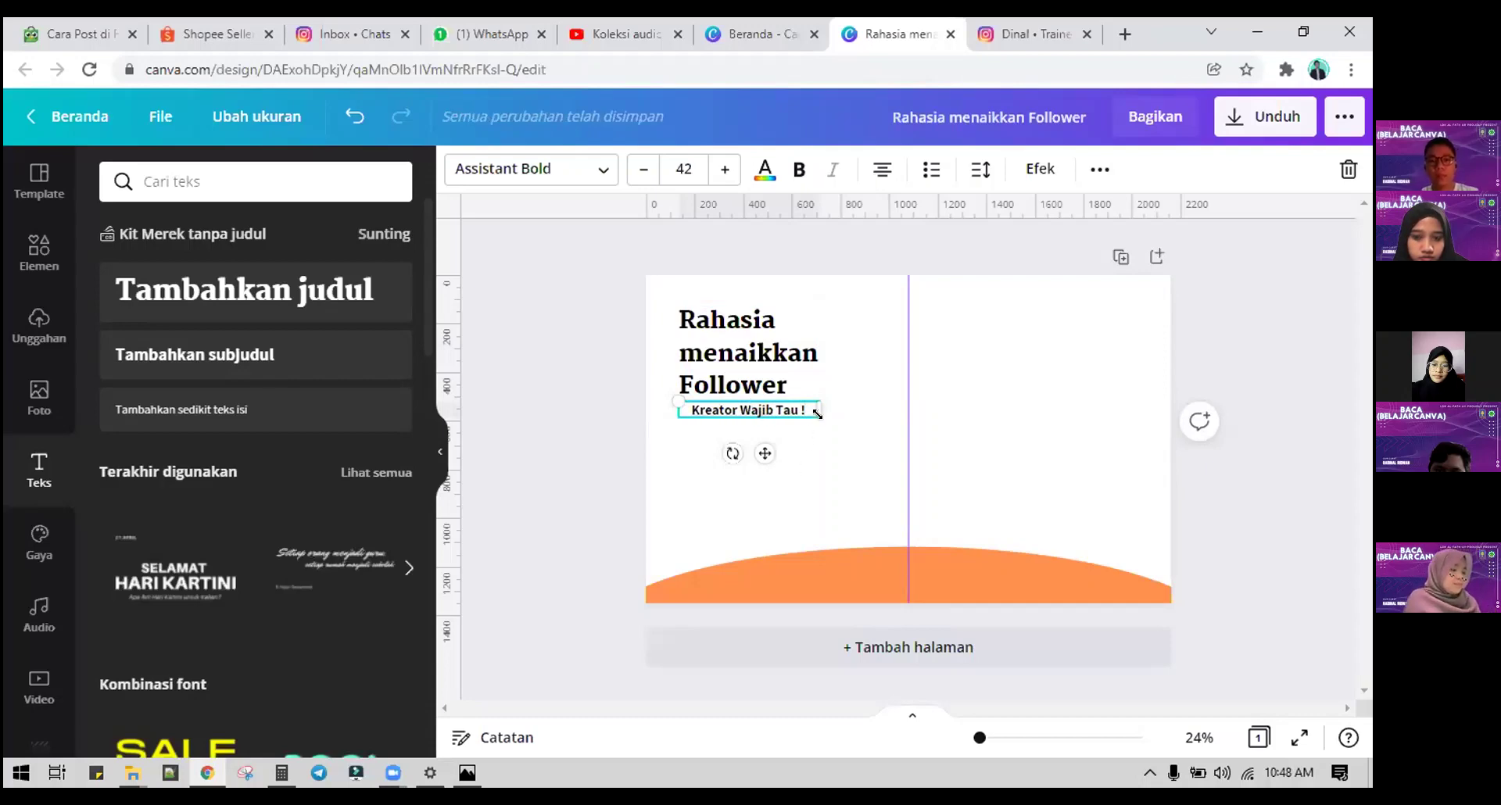
drag(831, 403, 804, 400)
click(672, 418)
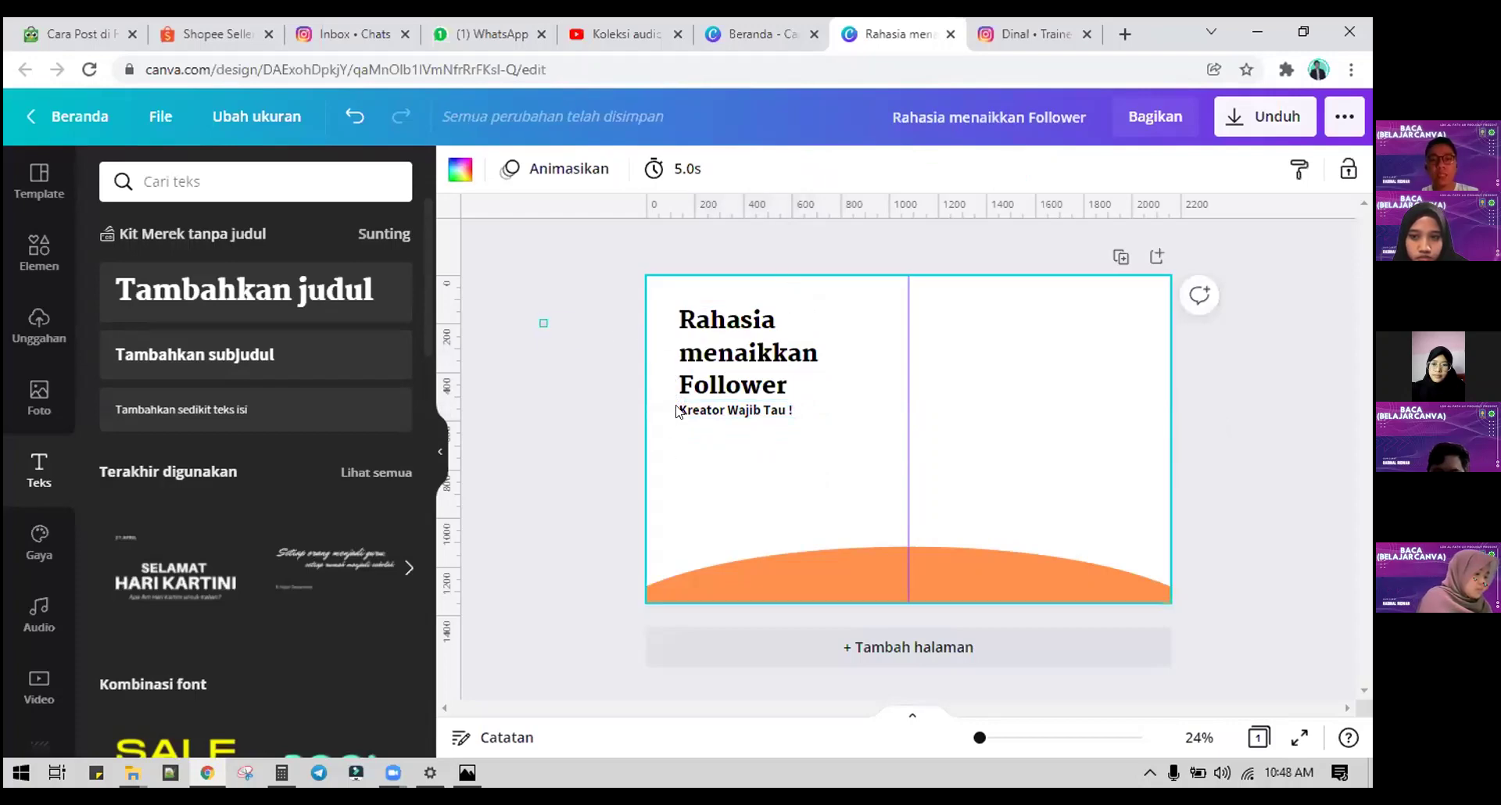
Step: Show the margin guides and shift the title and subtitle slightly lower
drag(677, 412, 821, 424)
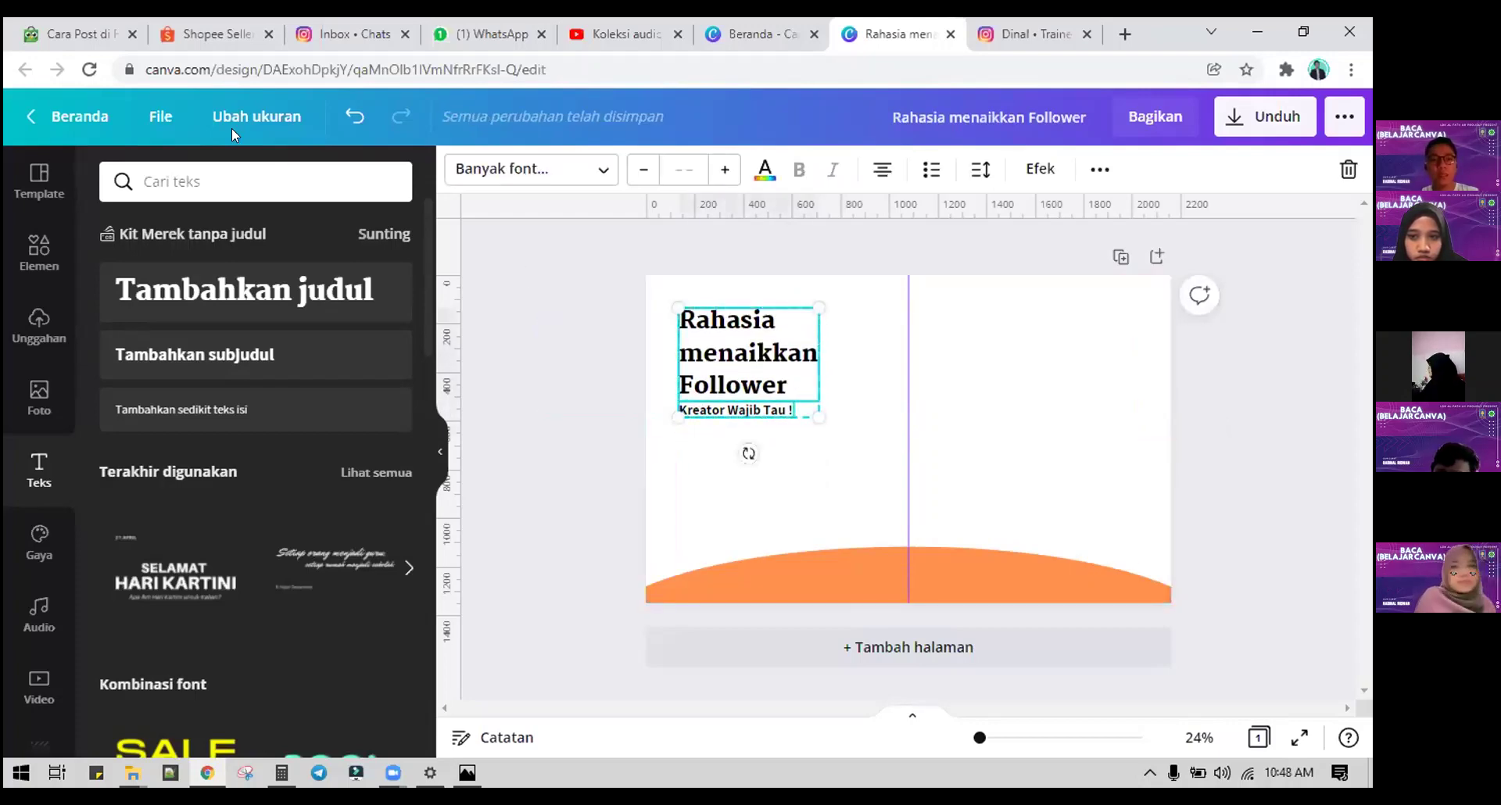
click(160, 117)
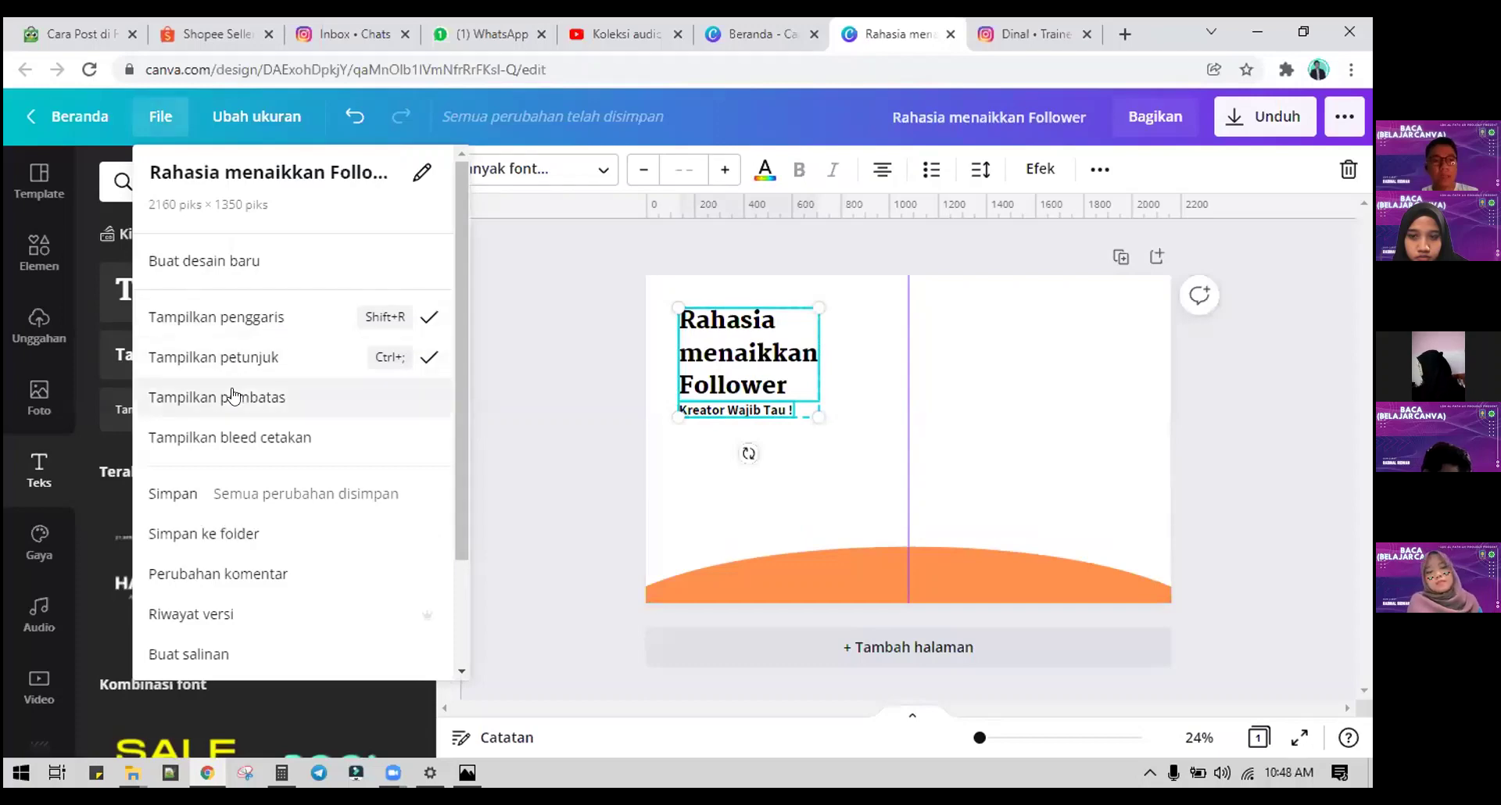
click(232, 397)
click(1103, 298)
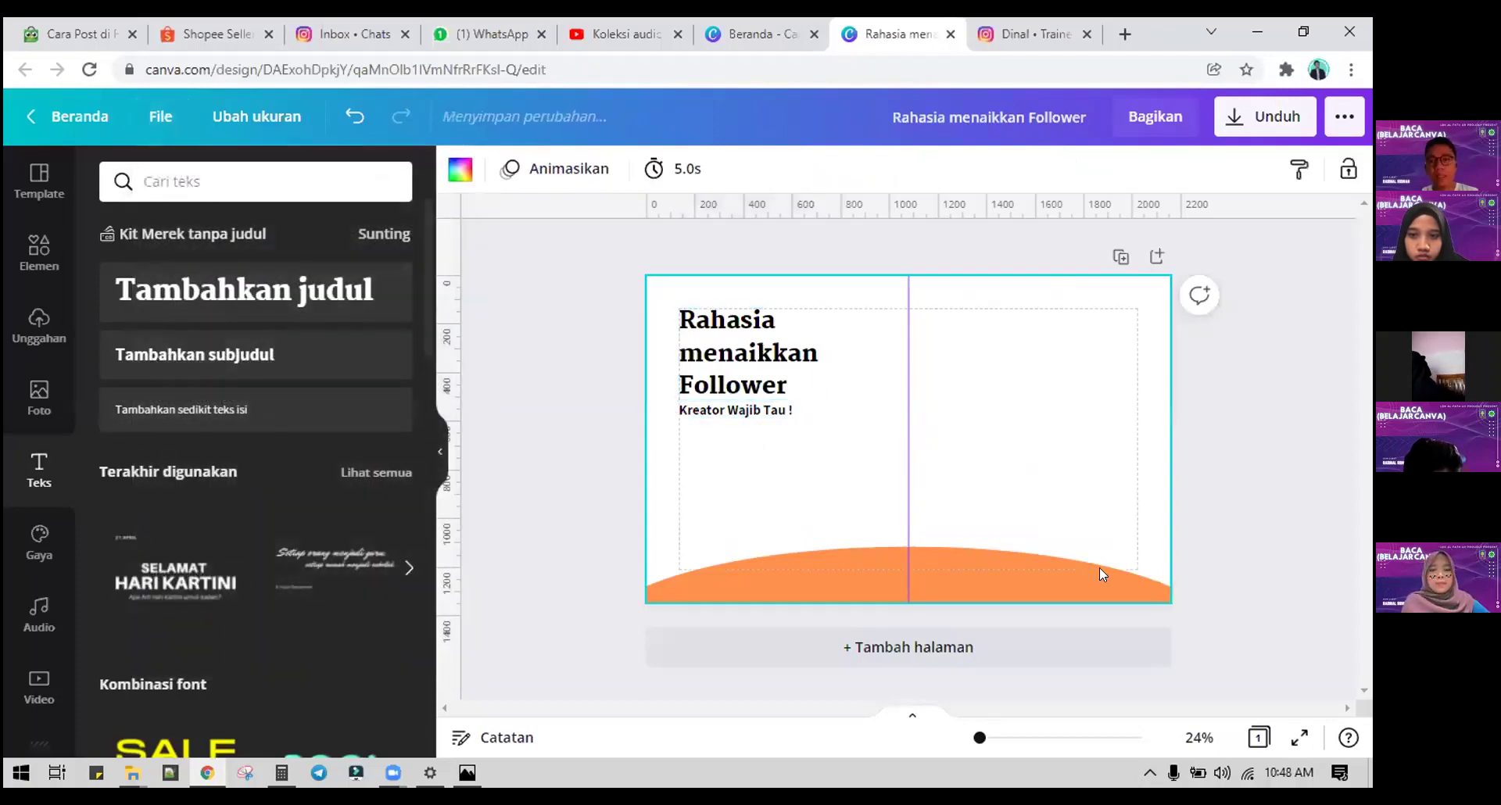
drag(817, 471, 747, 390)
click(734, 433)
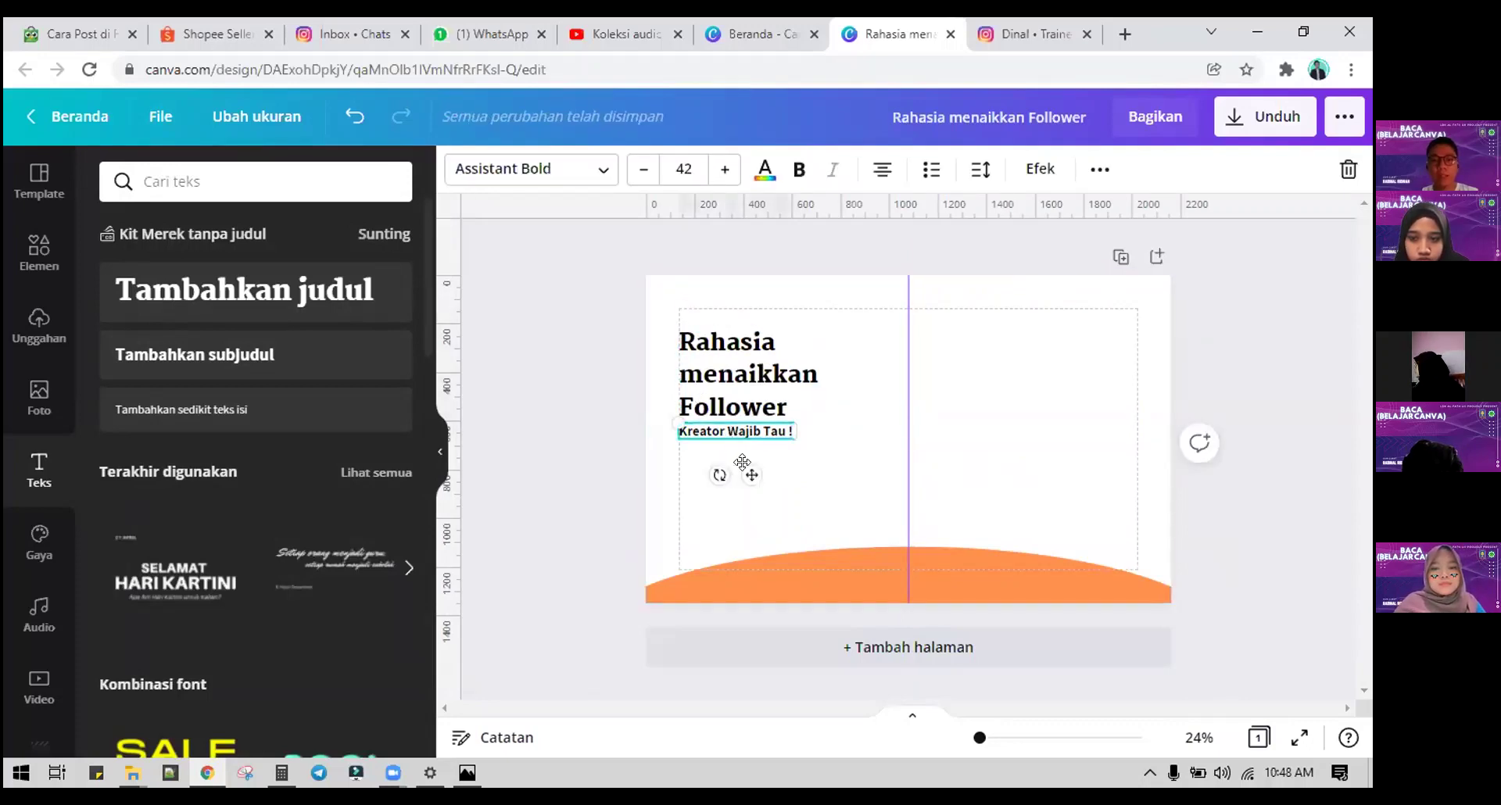
drag(742, 462, 742, 469)
click(827, 473)
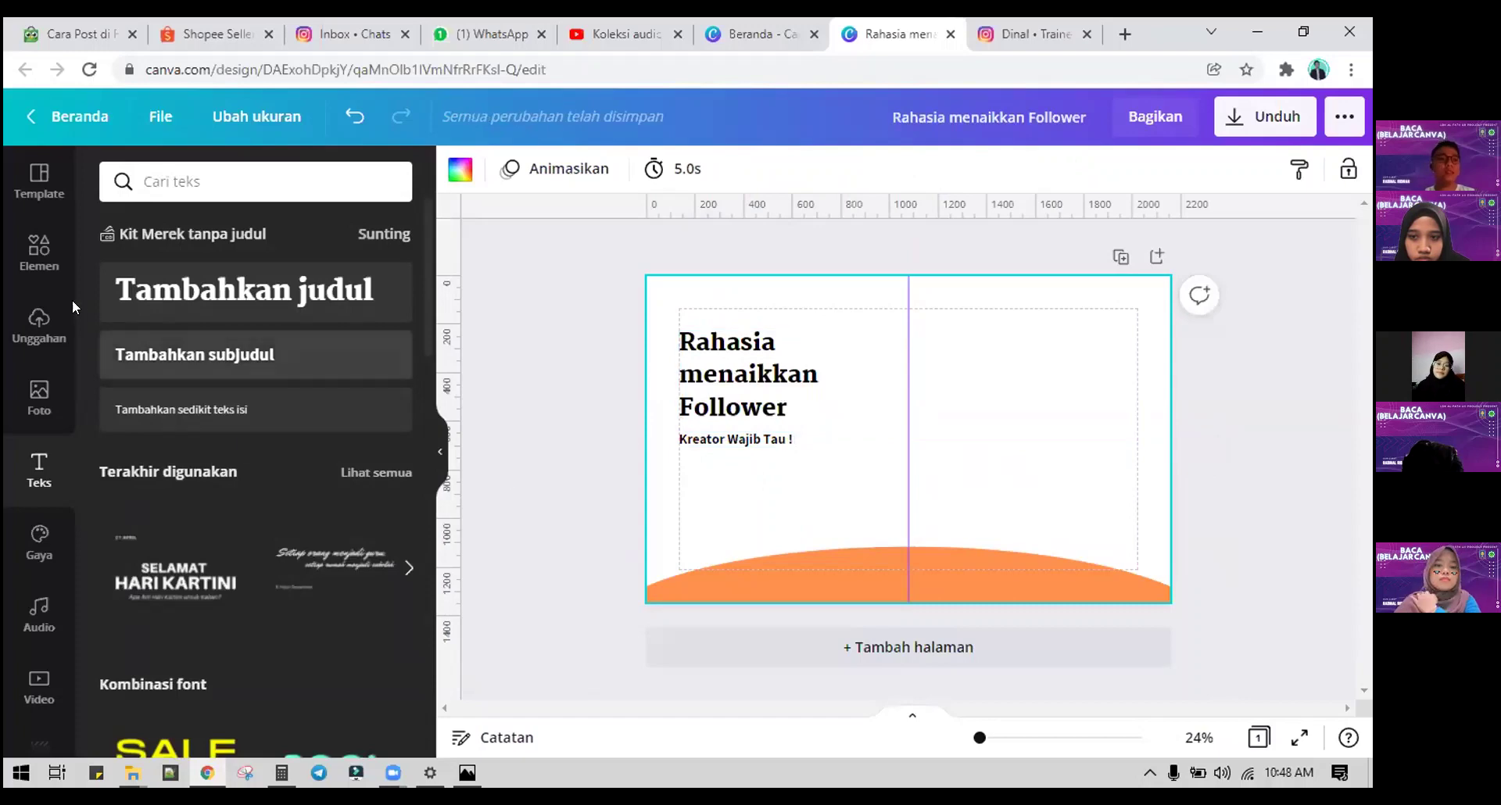
Step: Search the elements library for 'rahasia 3d' graphics
click(39, 250)
click(160, 180)
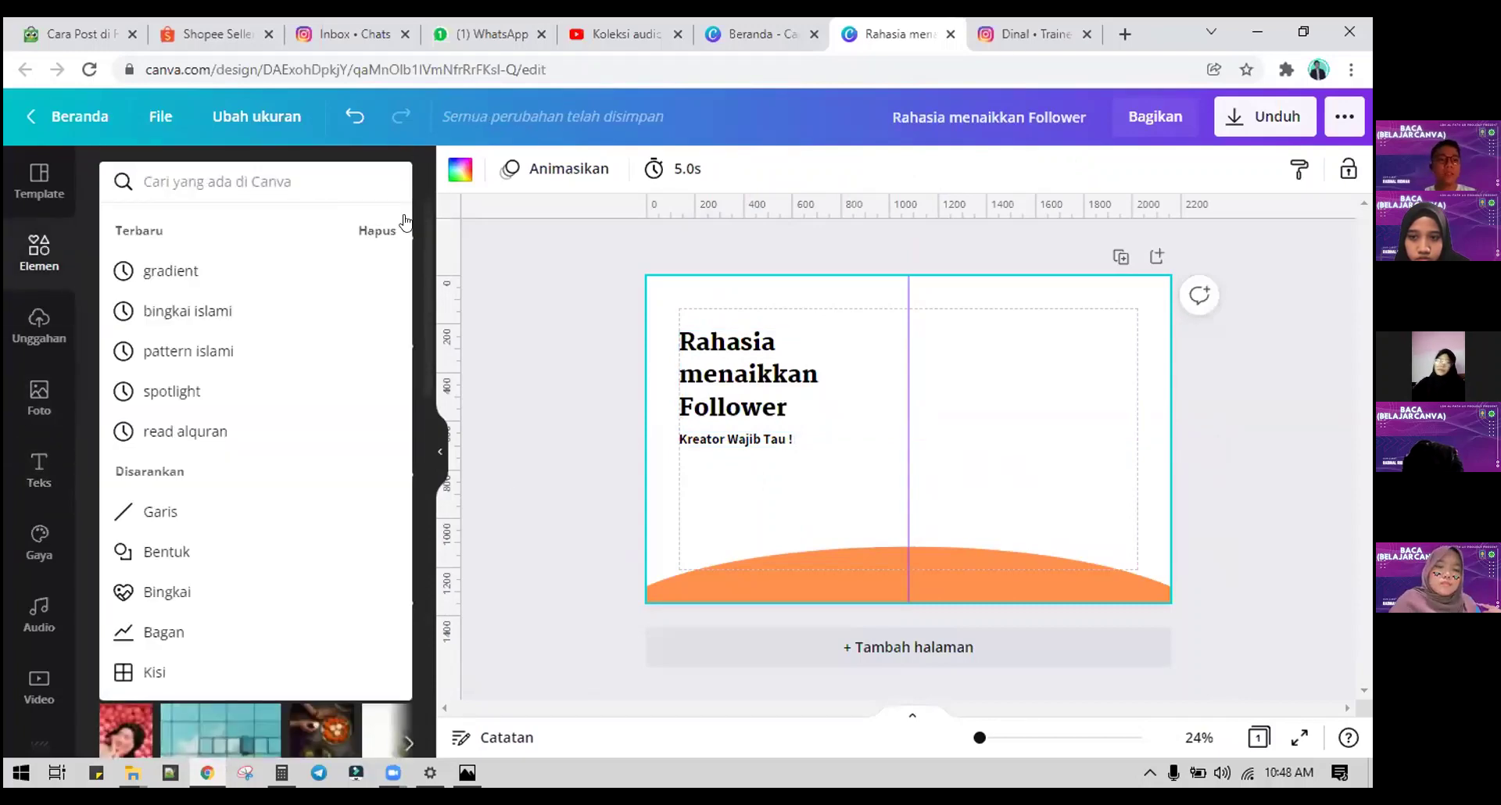
text(rahasia)
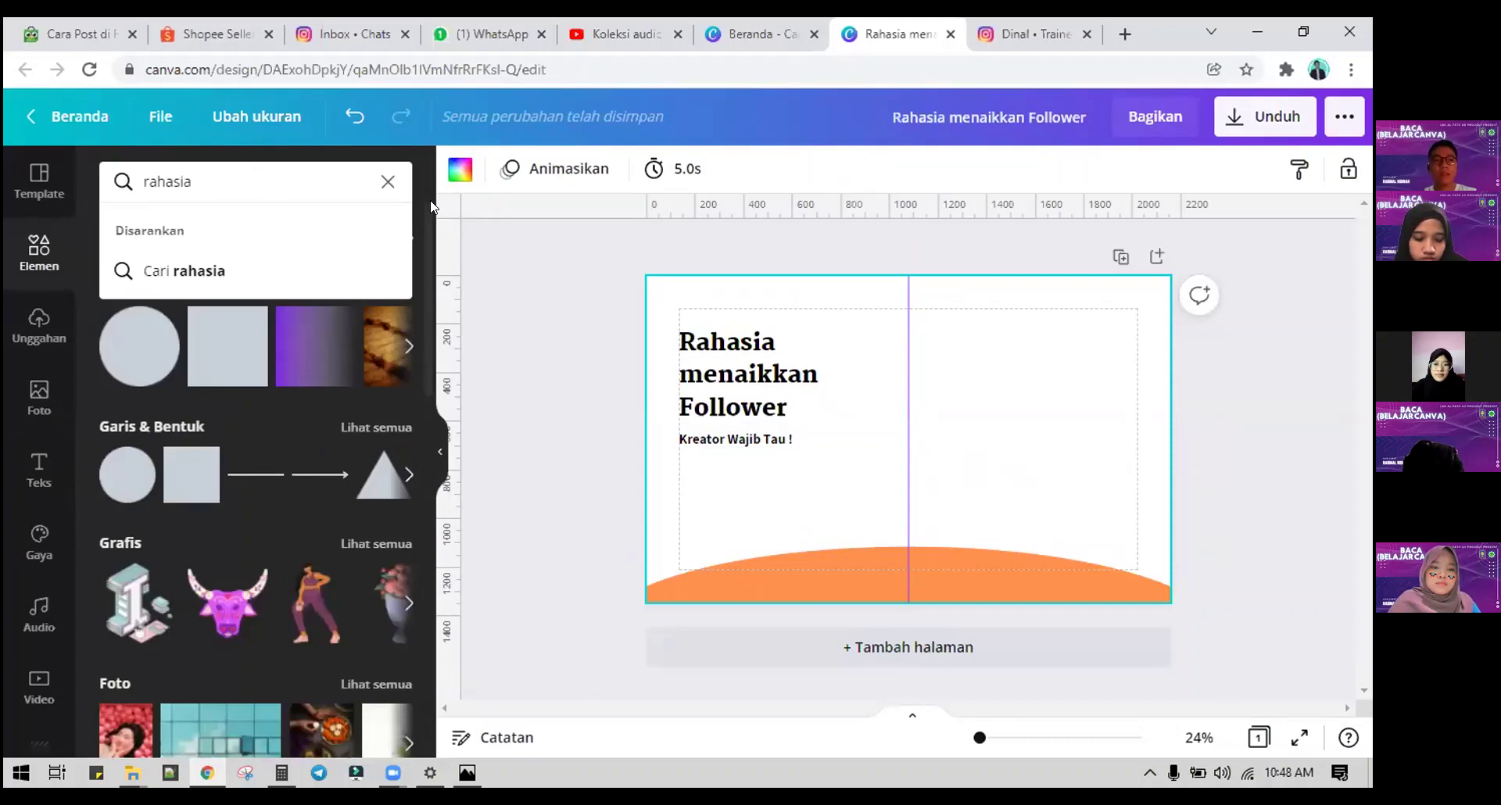
key(Return)
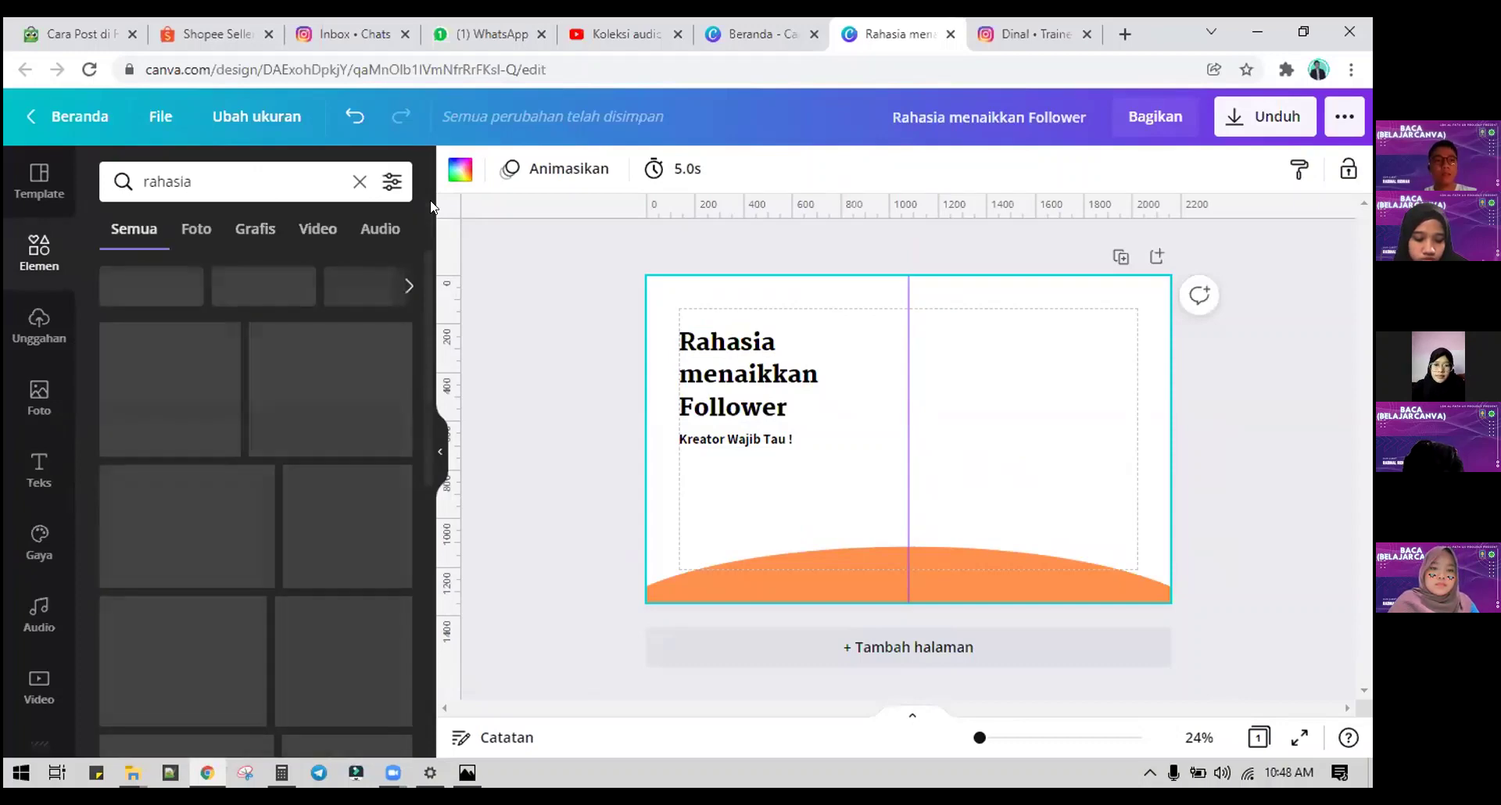
click(254, 229)
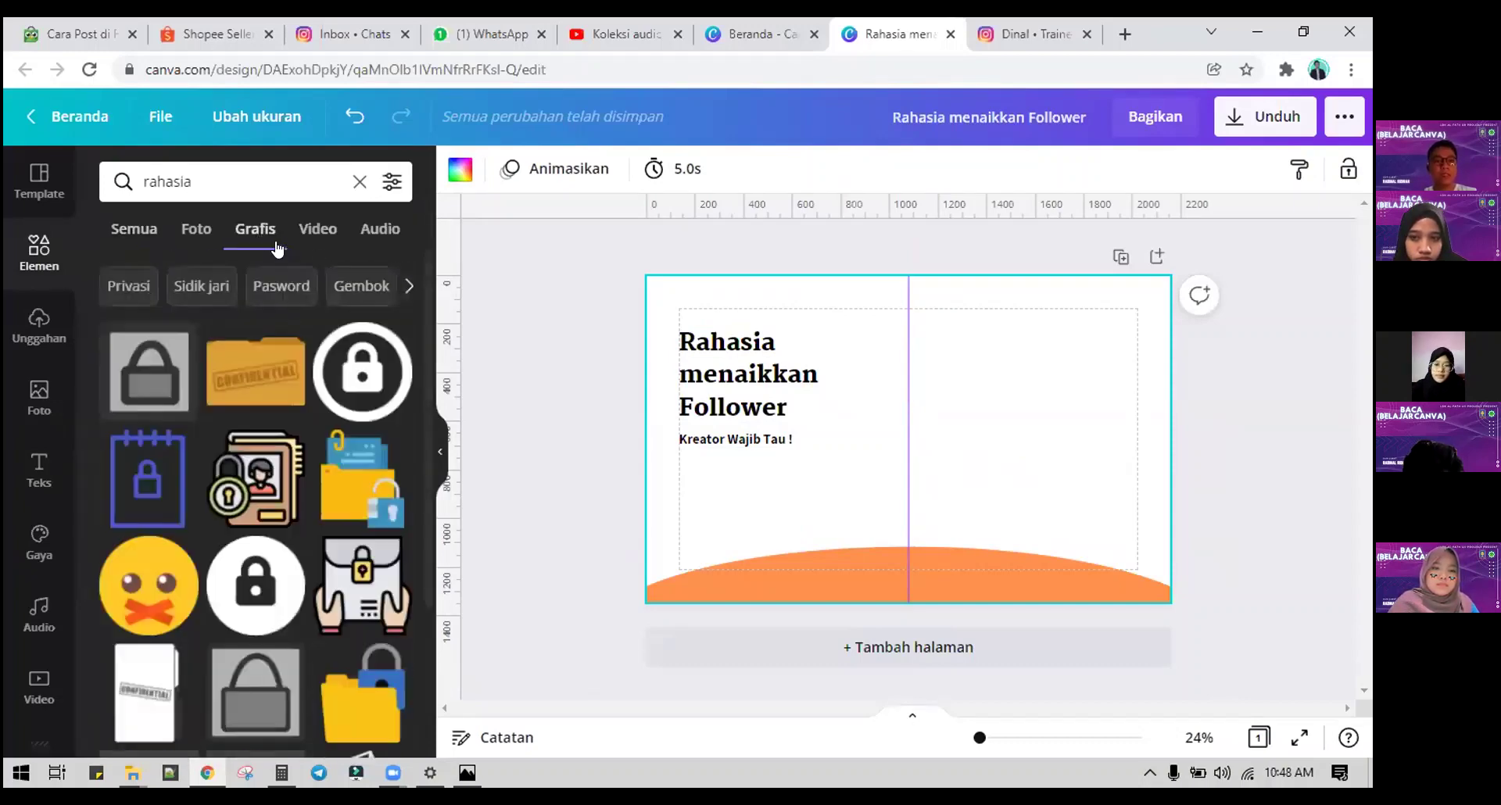
scroll(281, 485, down, 1)
scroll(286, 524, up, 1)
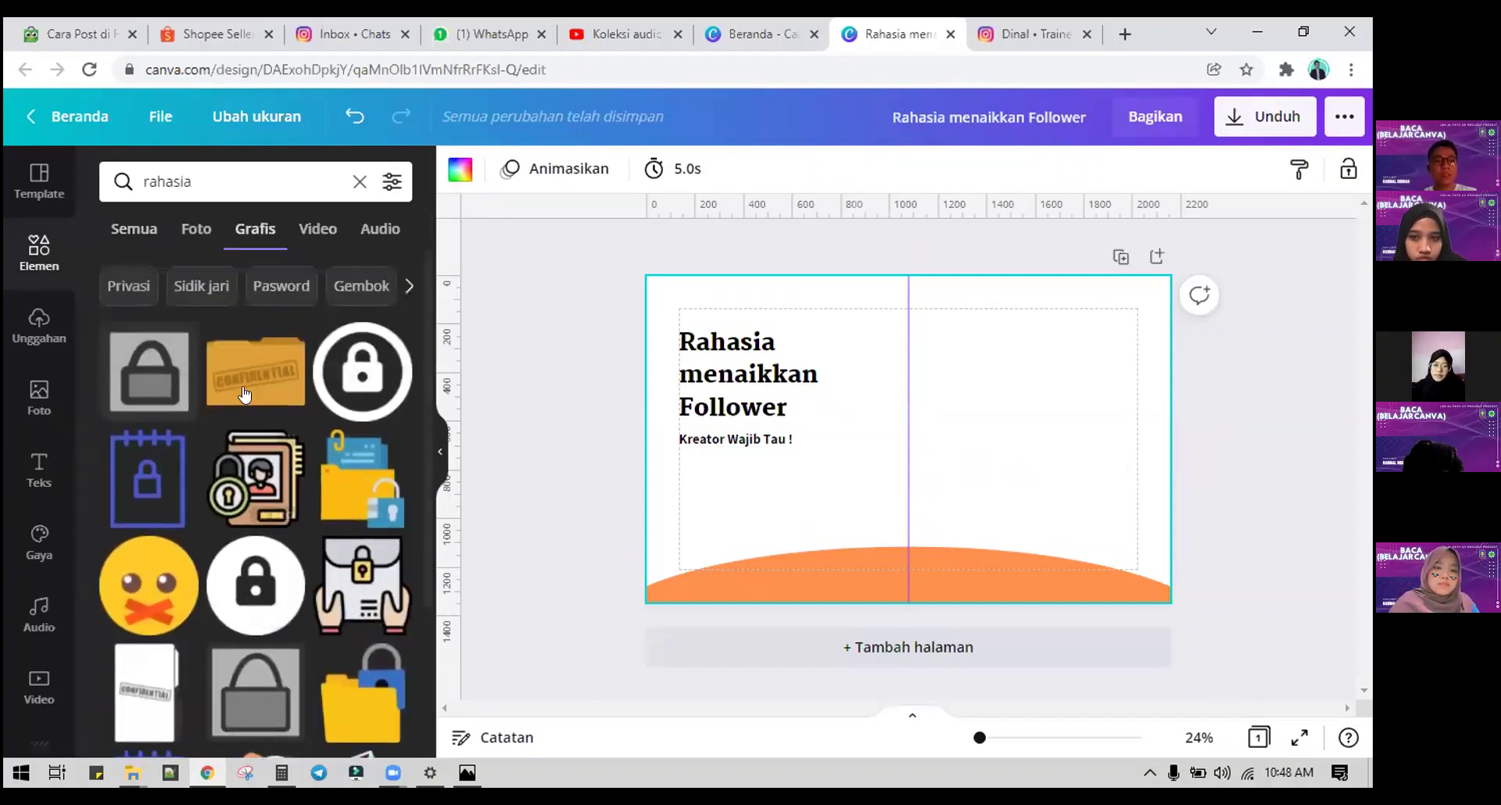
click(227, 176)
text(3d)
key(Return)
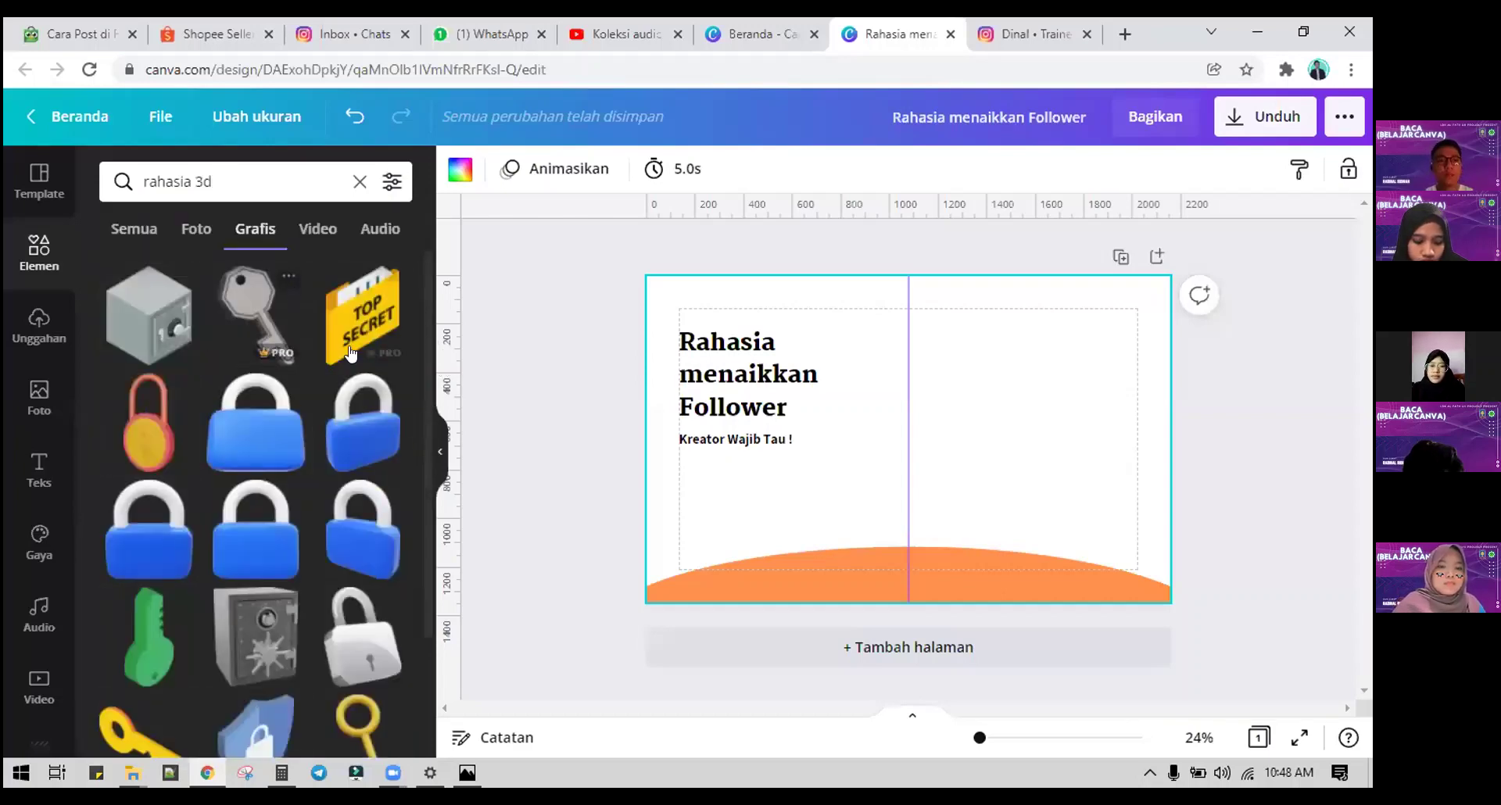
Step: Add the 3D safe, shrink it, flip it horizontally and place it beside the subtitle
click(256, 637)
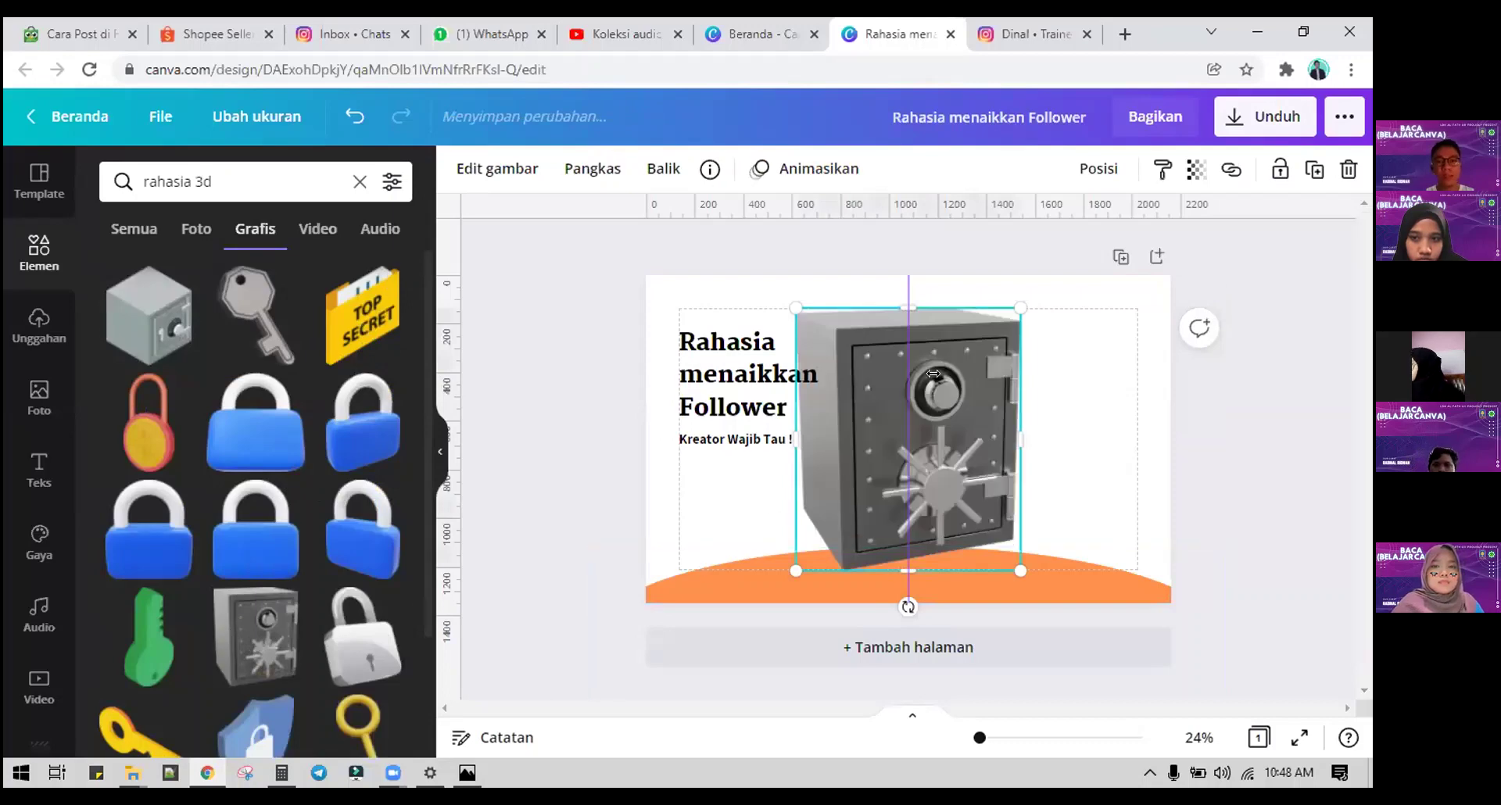
drag(1019, 305, 944, 422)
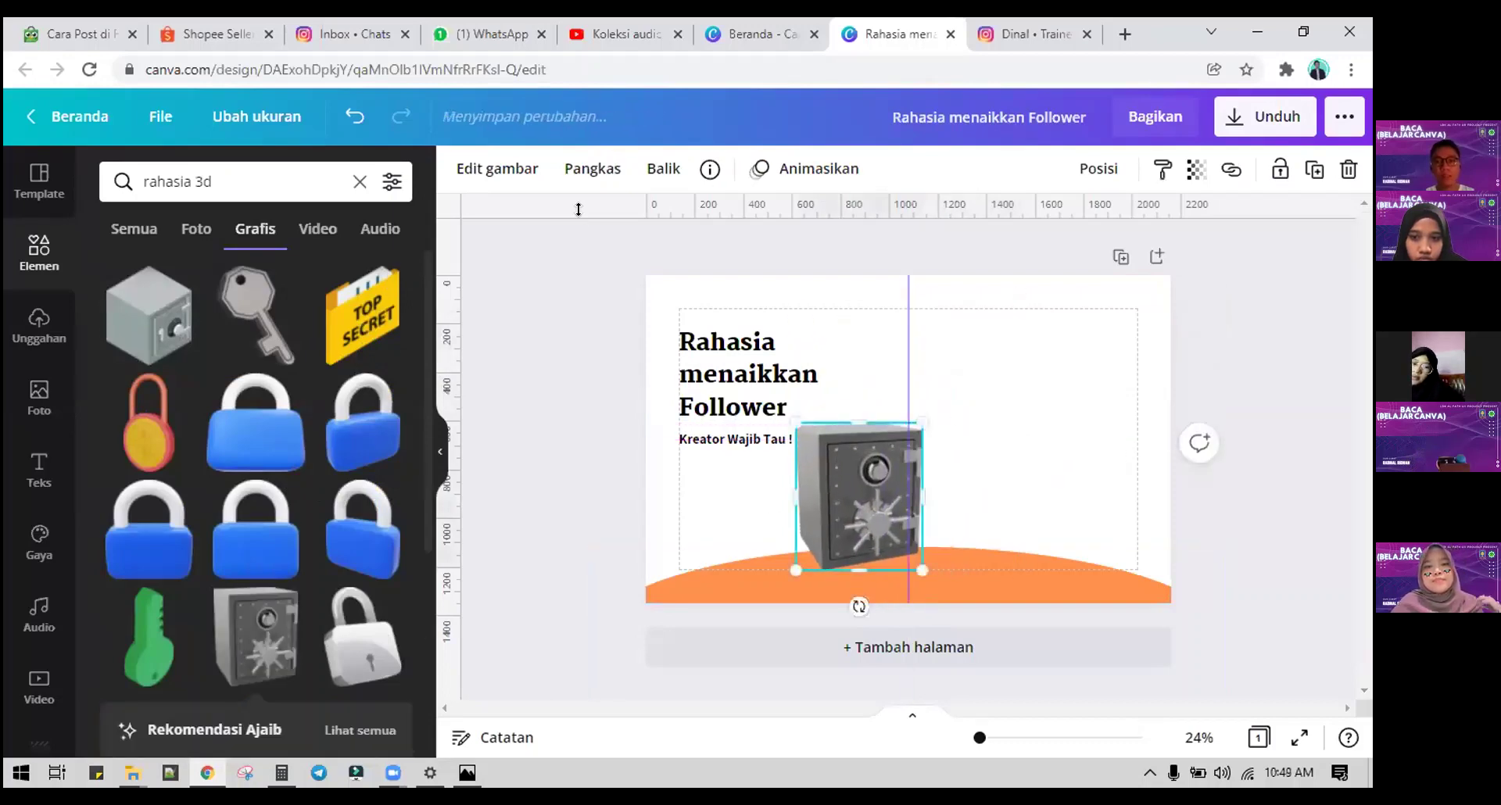
click(663, 168)
click(669, 221)
drag(844, 499, 866, 499)
click(1017, 415)
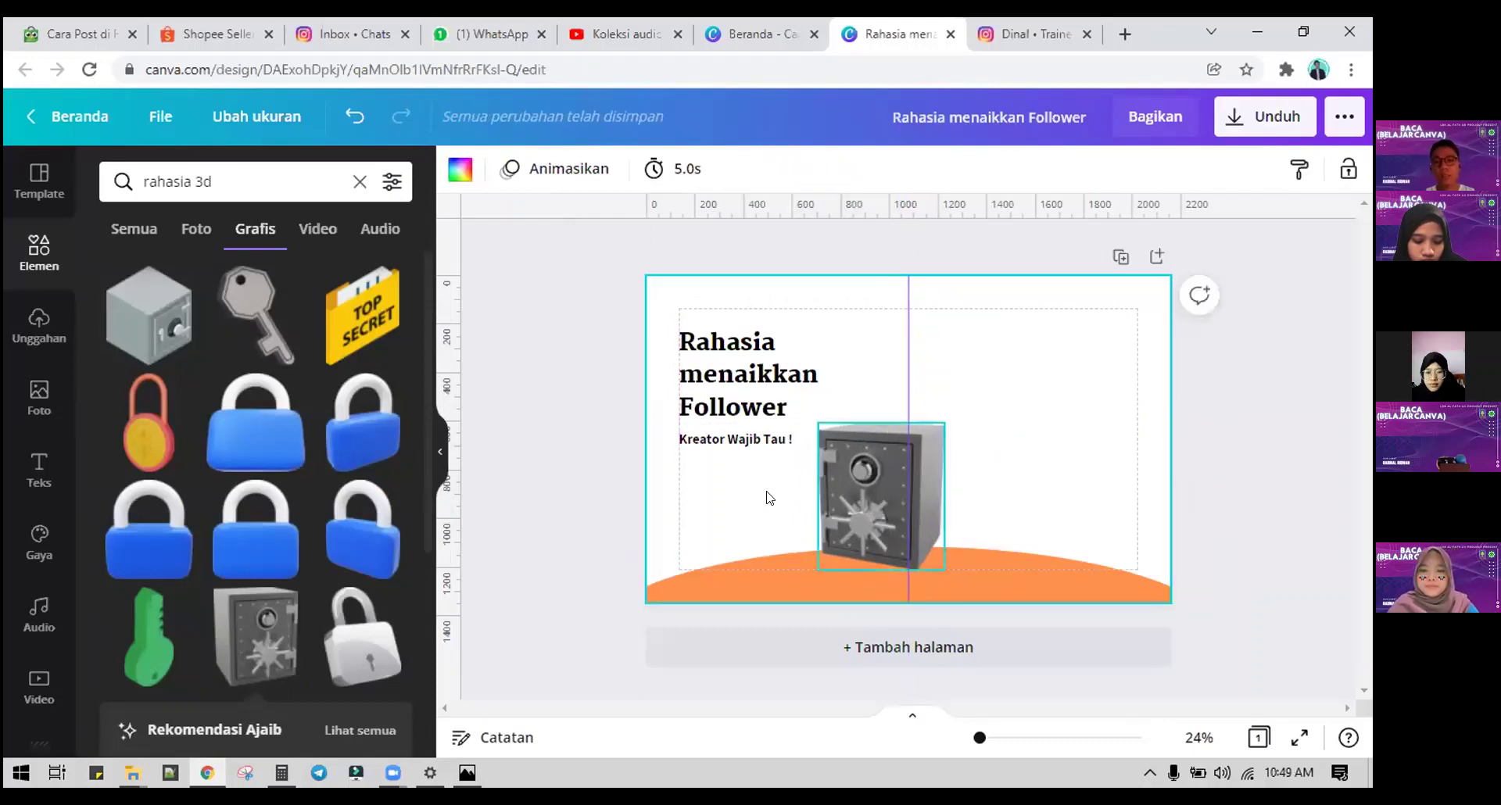
Step: Add a body text box near the bottom of the page
click(730, 446)
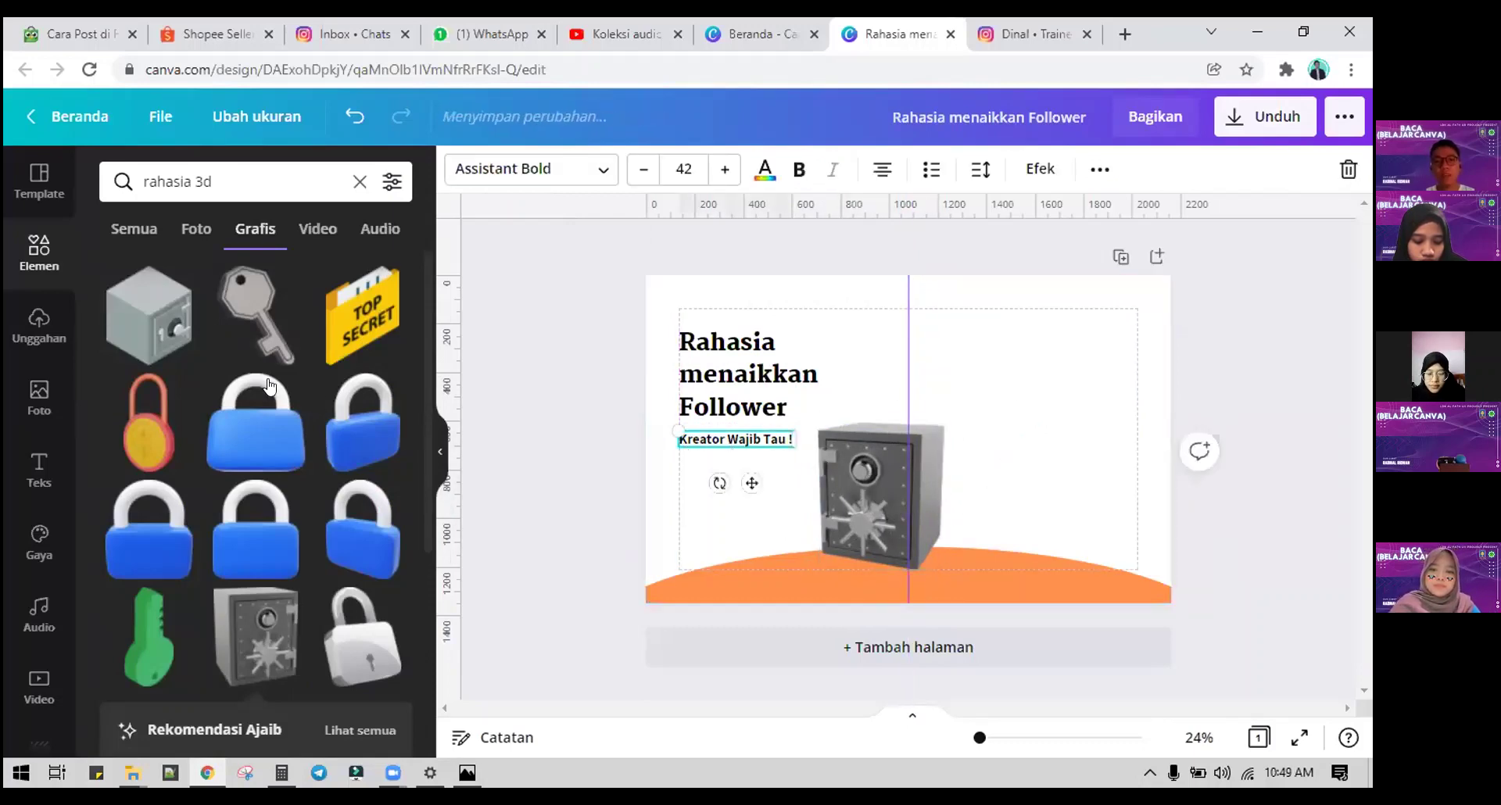
click(41, 467)
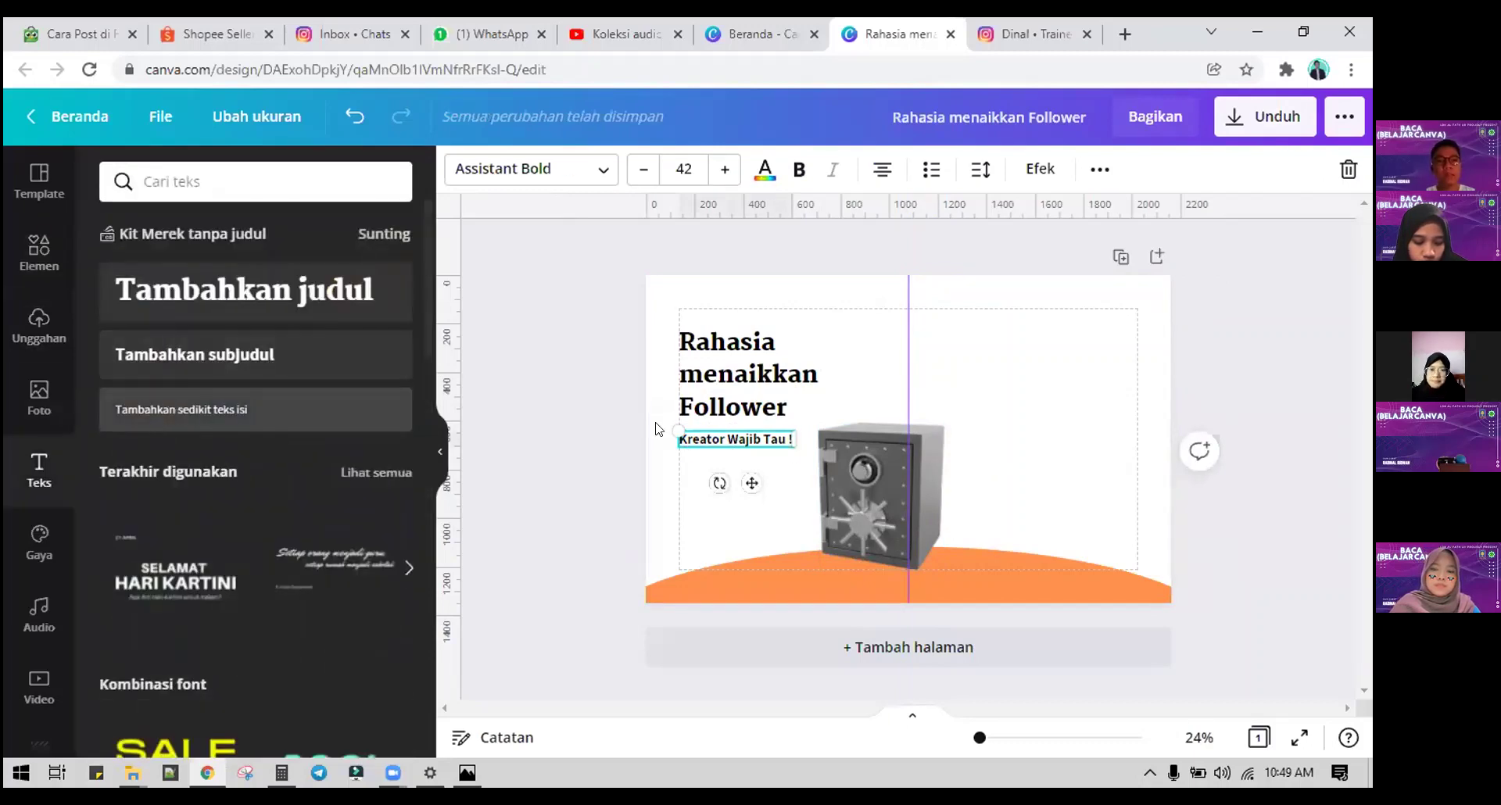
drag(162, 415, 737, 598)
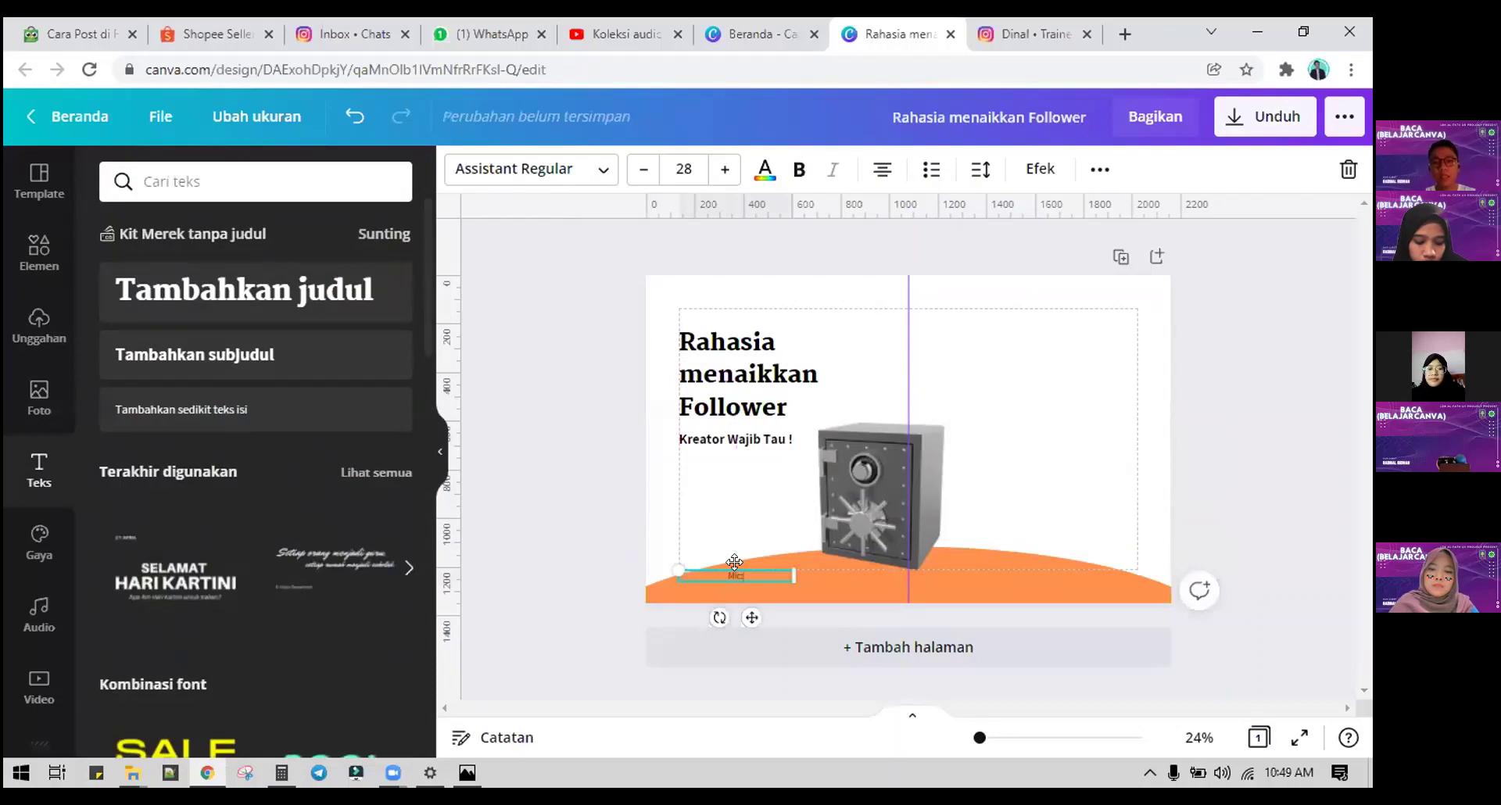
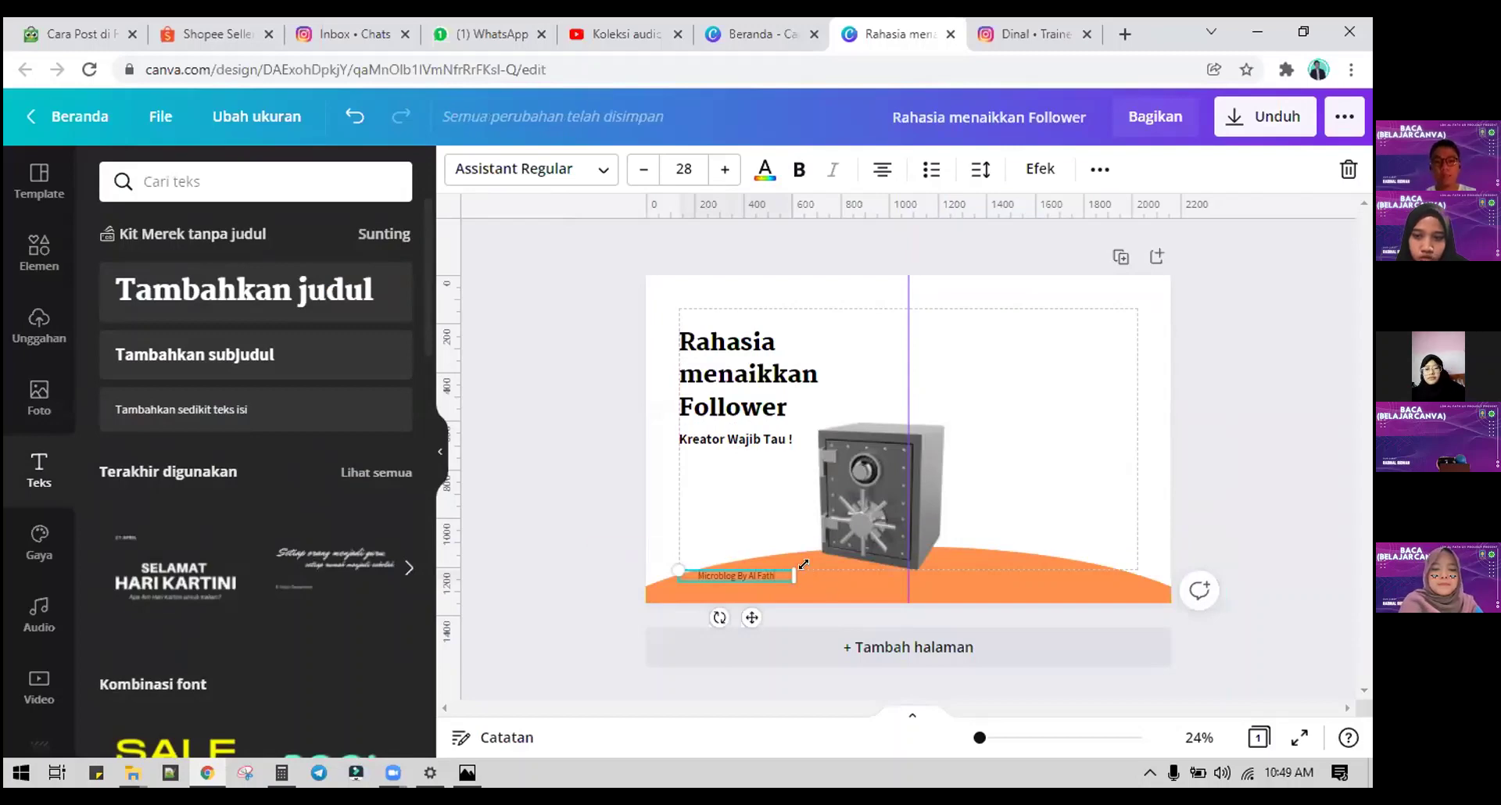
Step: Type the author credit footer and add a tiny 'swipe' hand icon beside it
drag(815, 574, 757, 575)
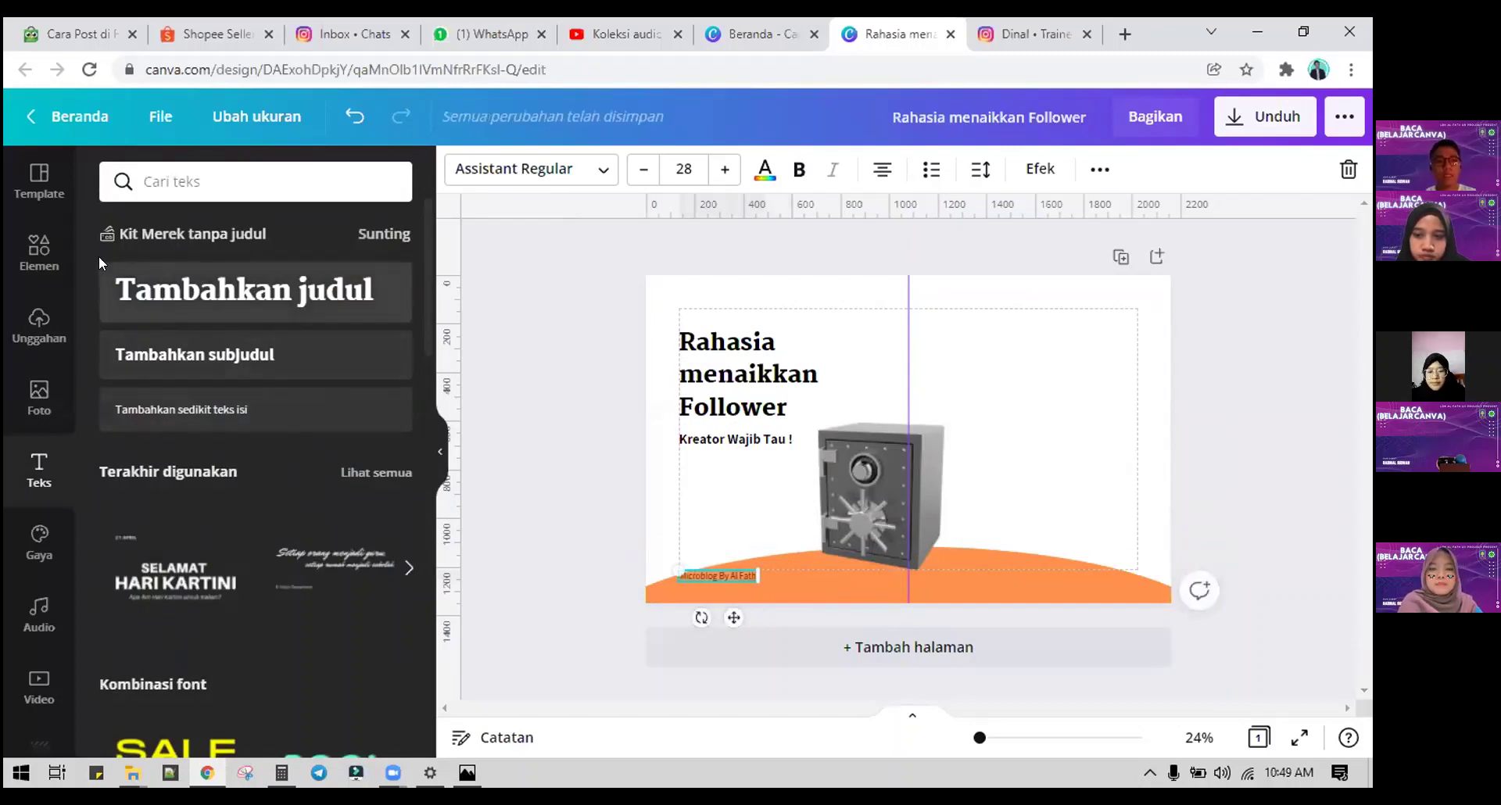
scroll(216, 236, up, 1)
click(11, 231)
text(swipe)
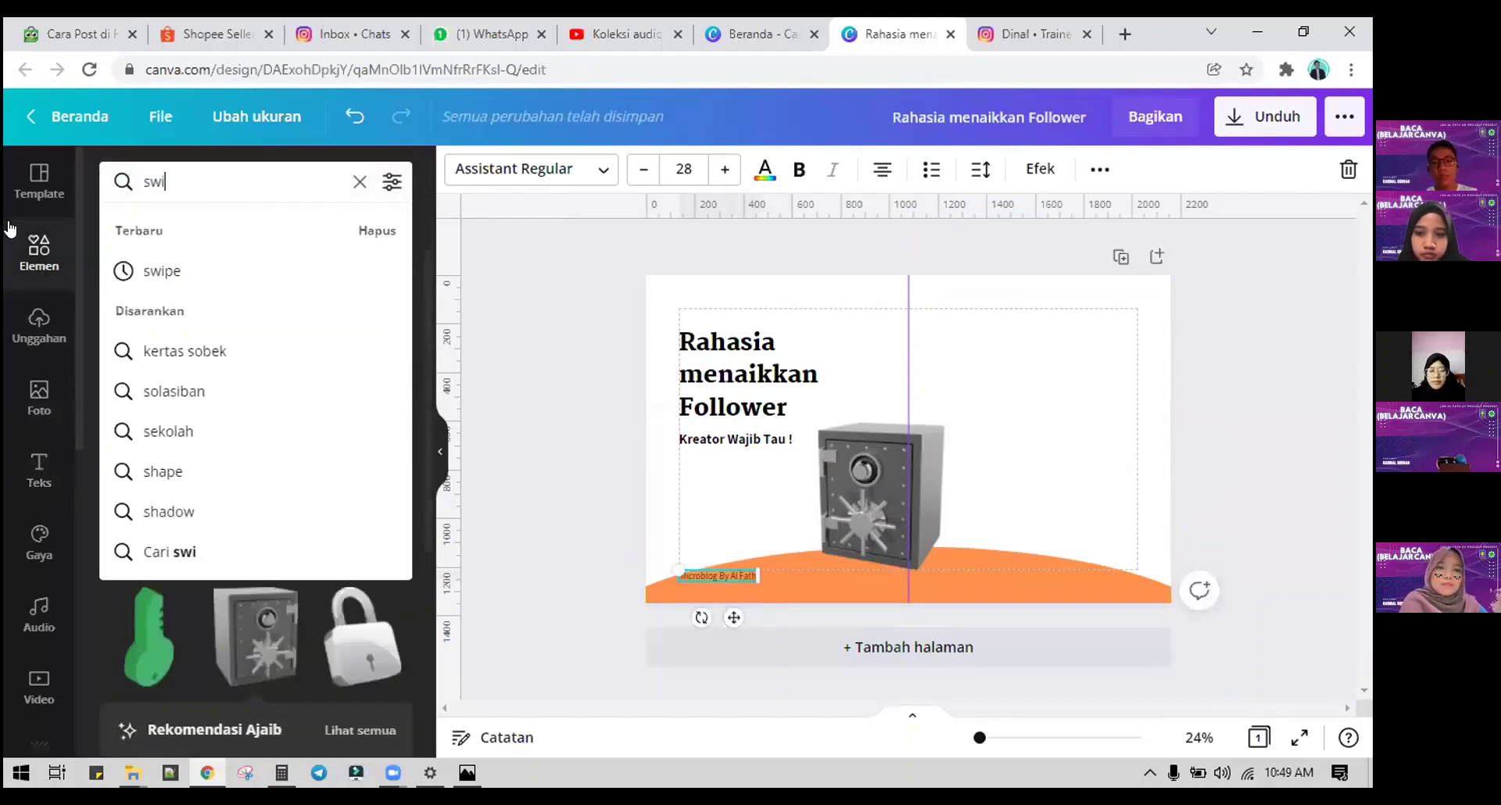
key(Return)
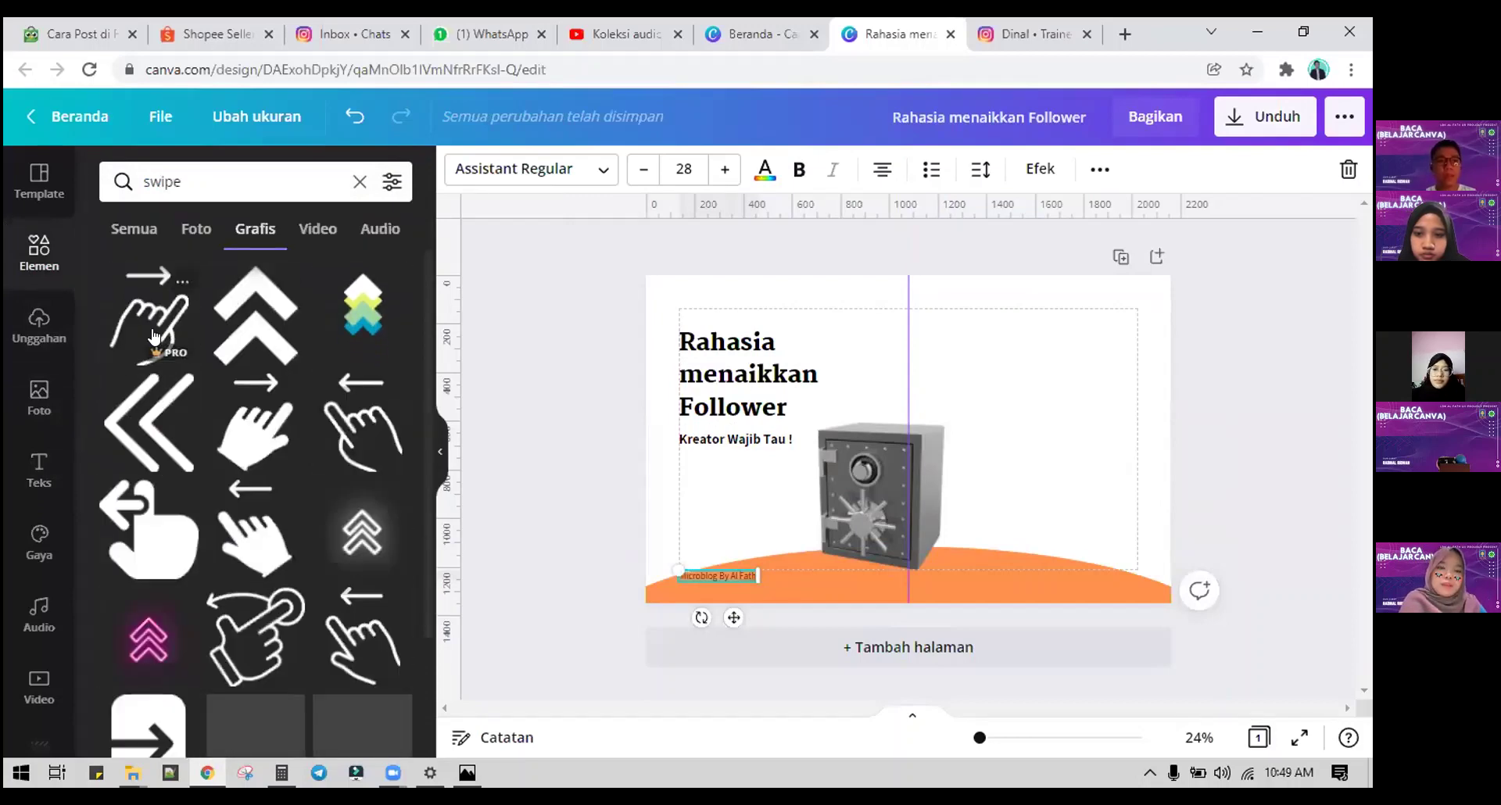
click(361, 427)
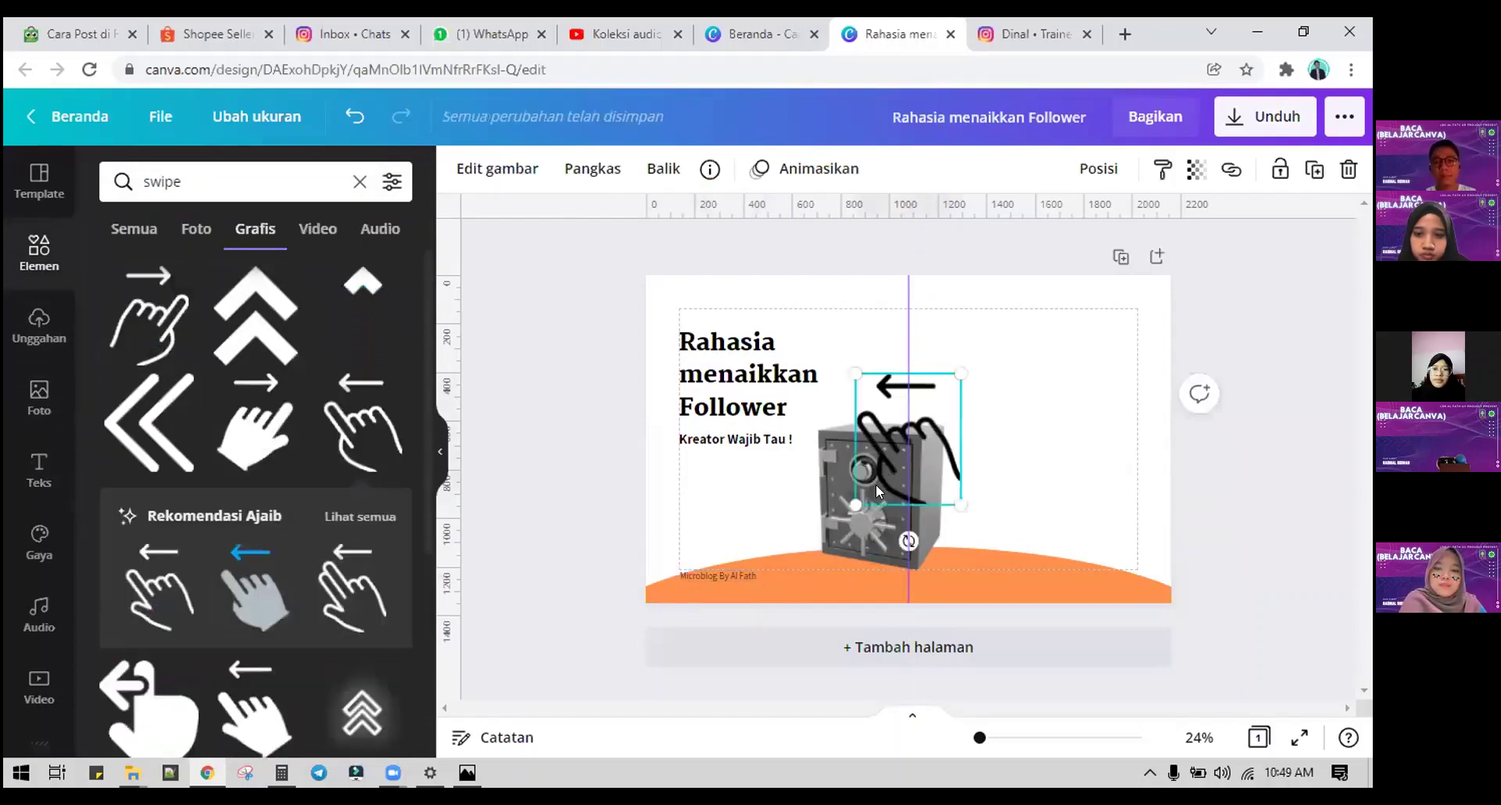
drag(880, 481, 837, 559)
drag(810, 450, 878, 618)
click(1099, 436)
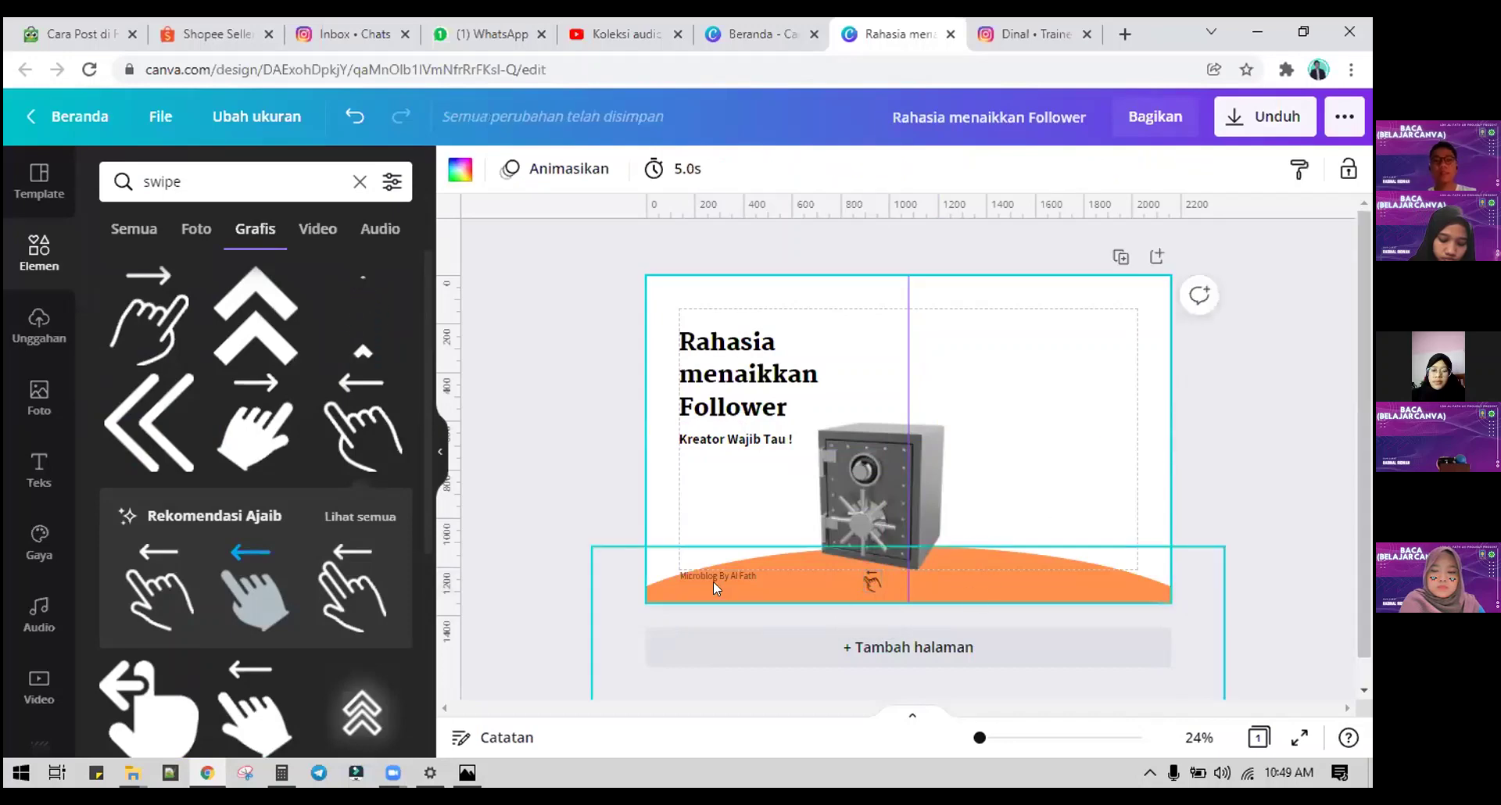
Step: Reposition the footer text and swipe icon together and copy them onto the right half
double_click(862, 582)
shift+click(865, 581)
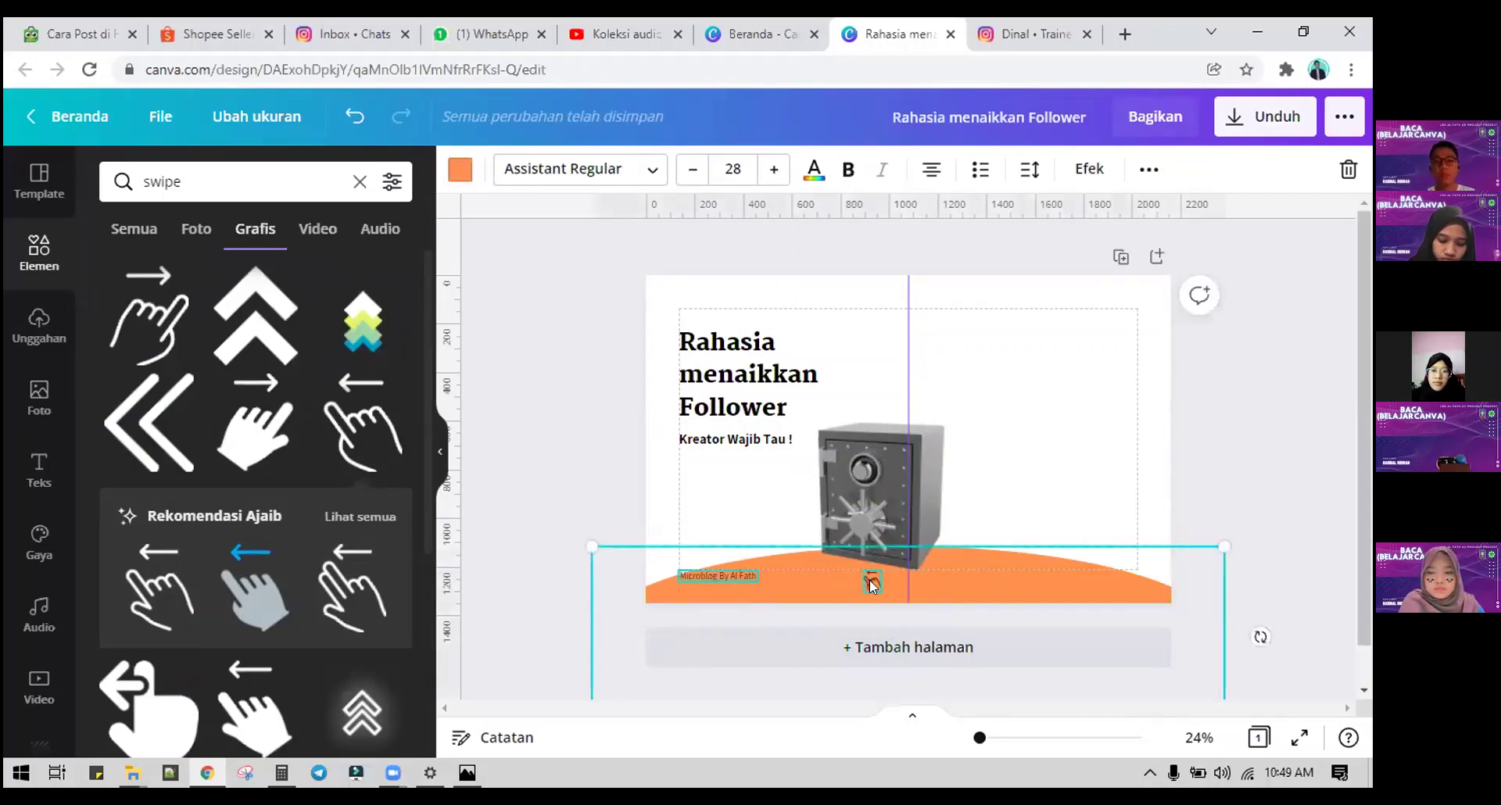
drag(870, 580, 1038, 596)
key(Escape)
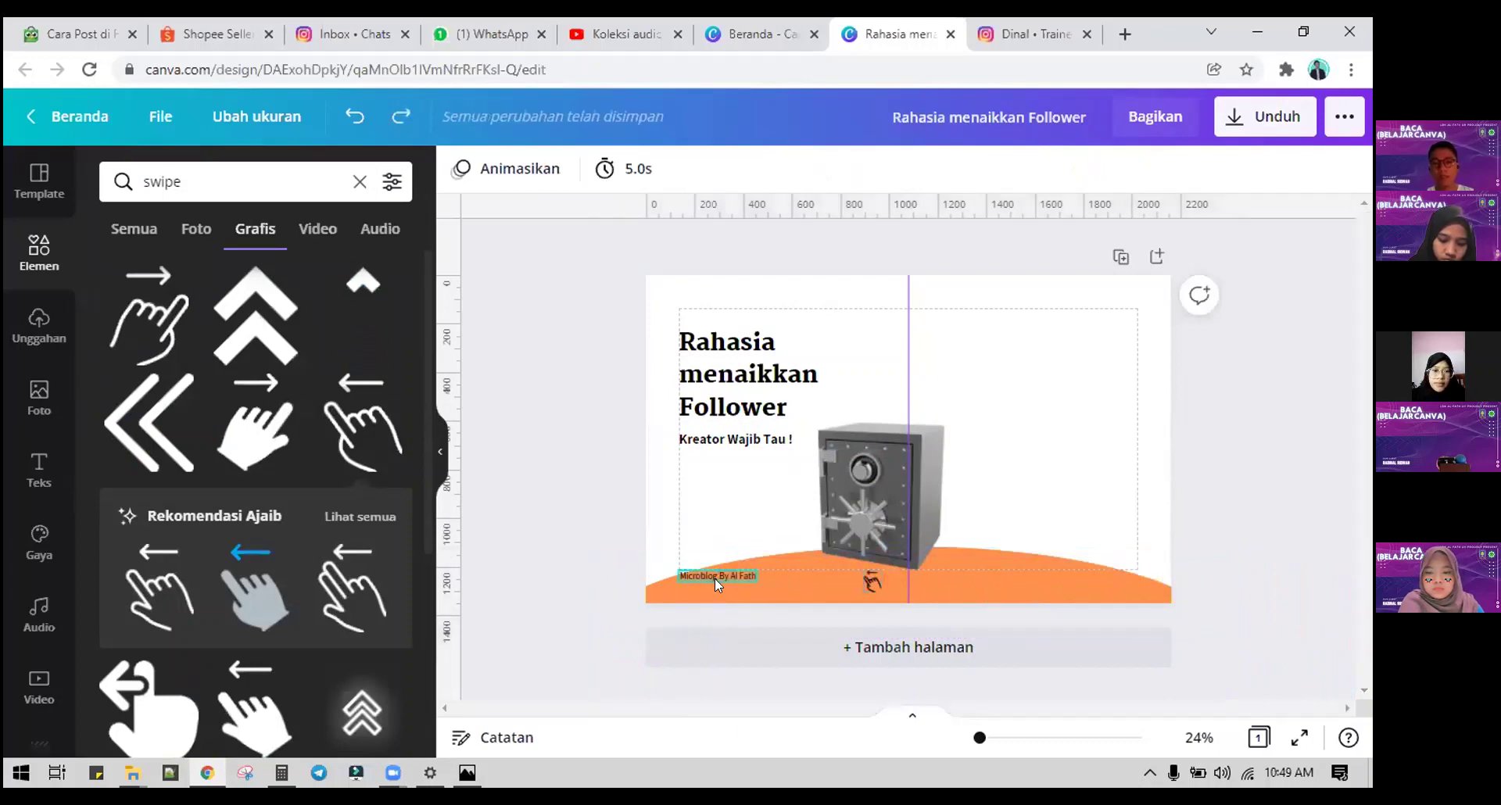
click(714, 577)
shift+click(870, 580)
drag(866, 580, 1108, 580)
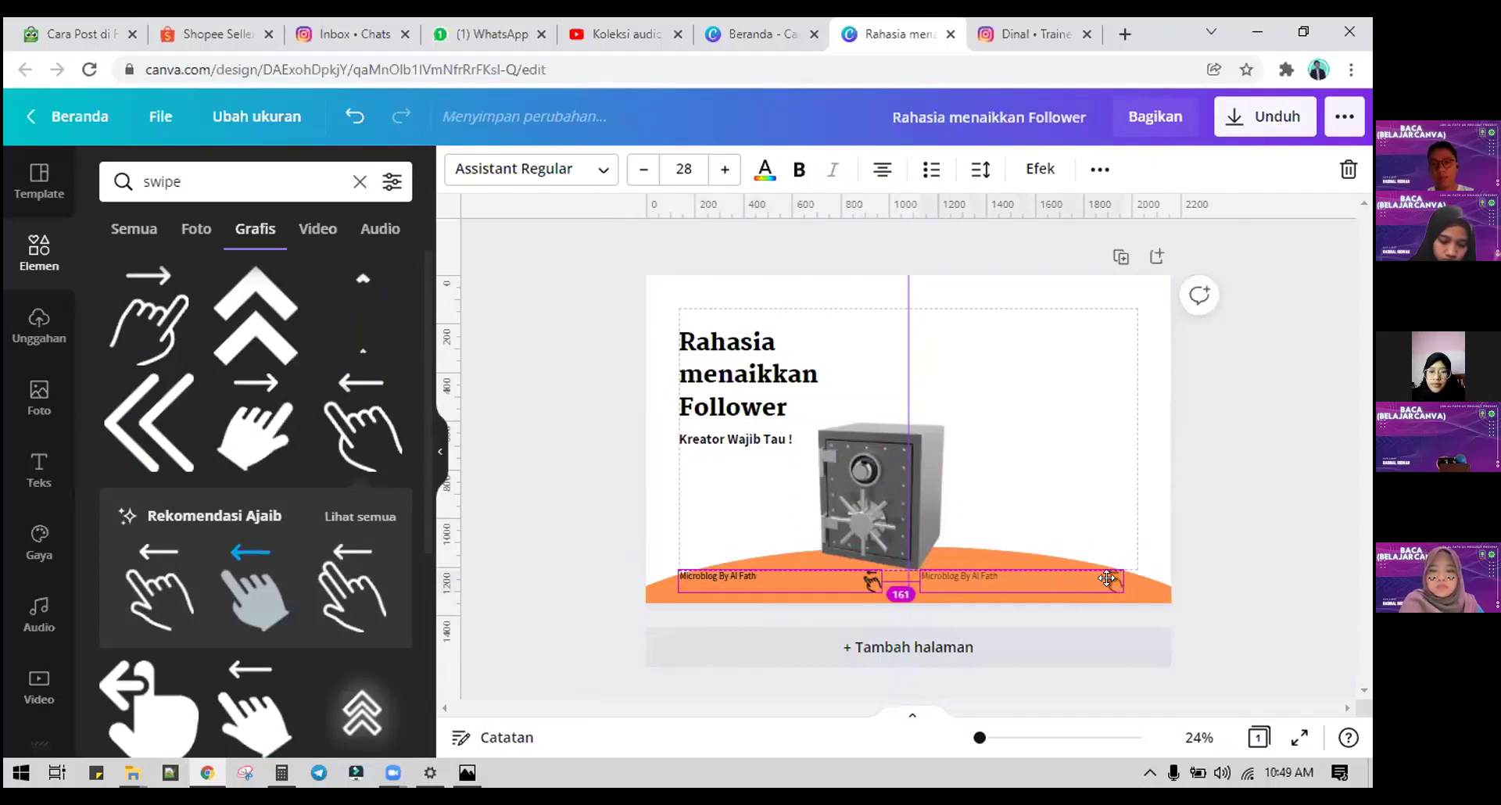
click(1181, 557)
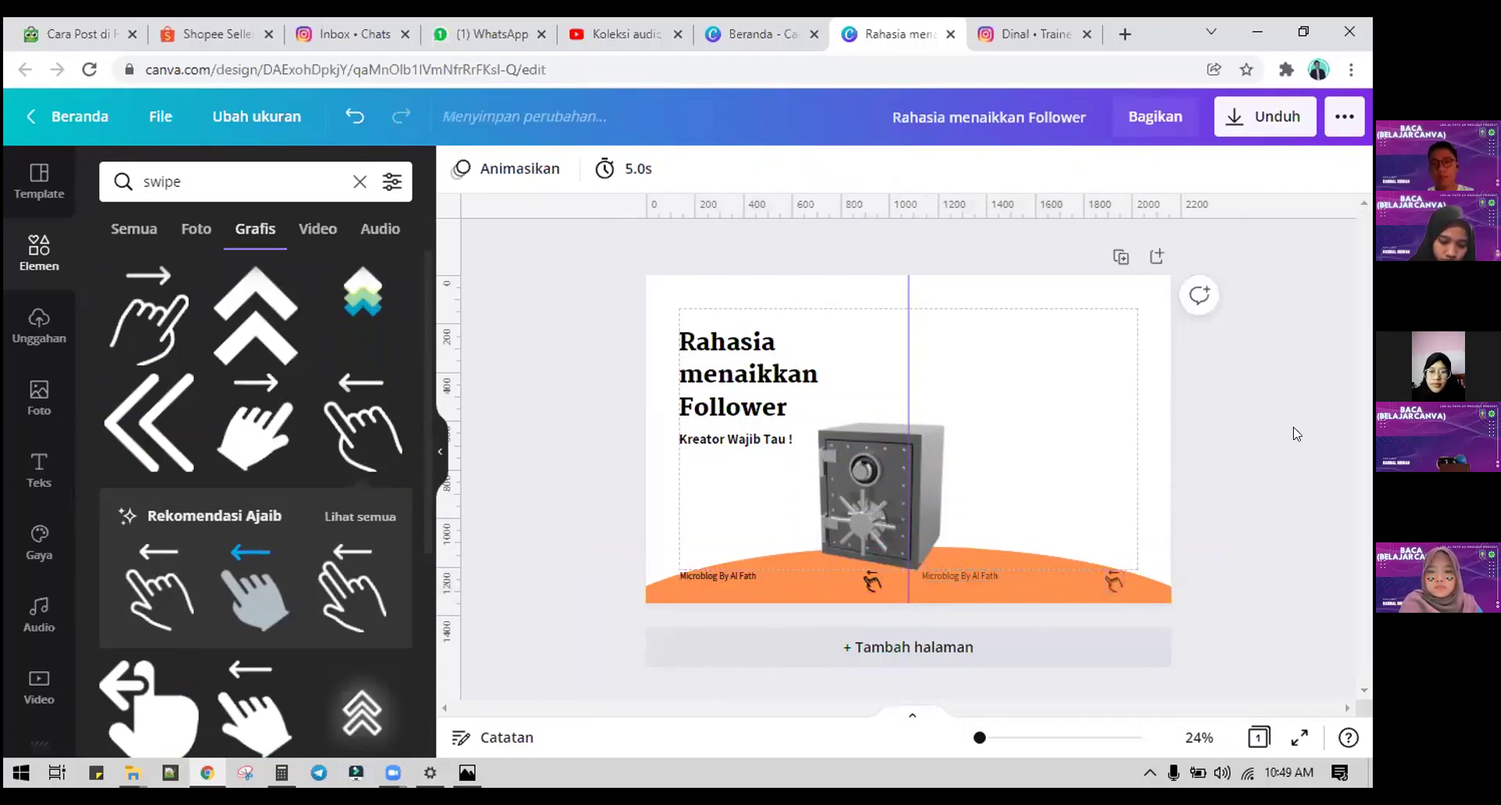
Step: Duplicate the cover page and copy its title and subtitle onto the page's right half
click(1119, 256)
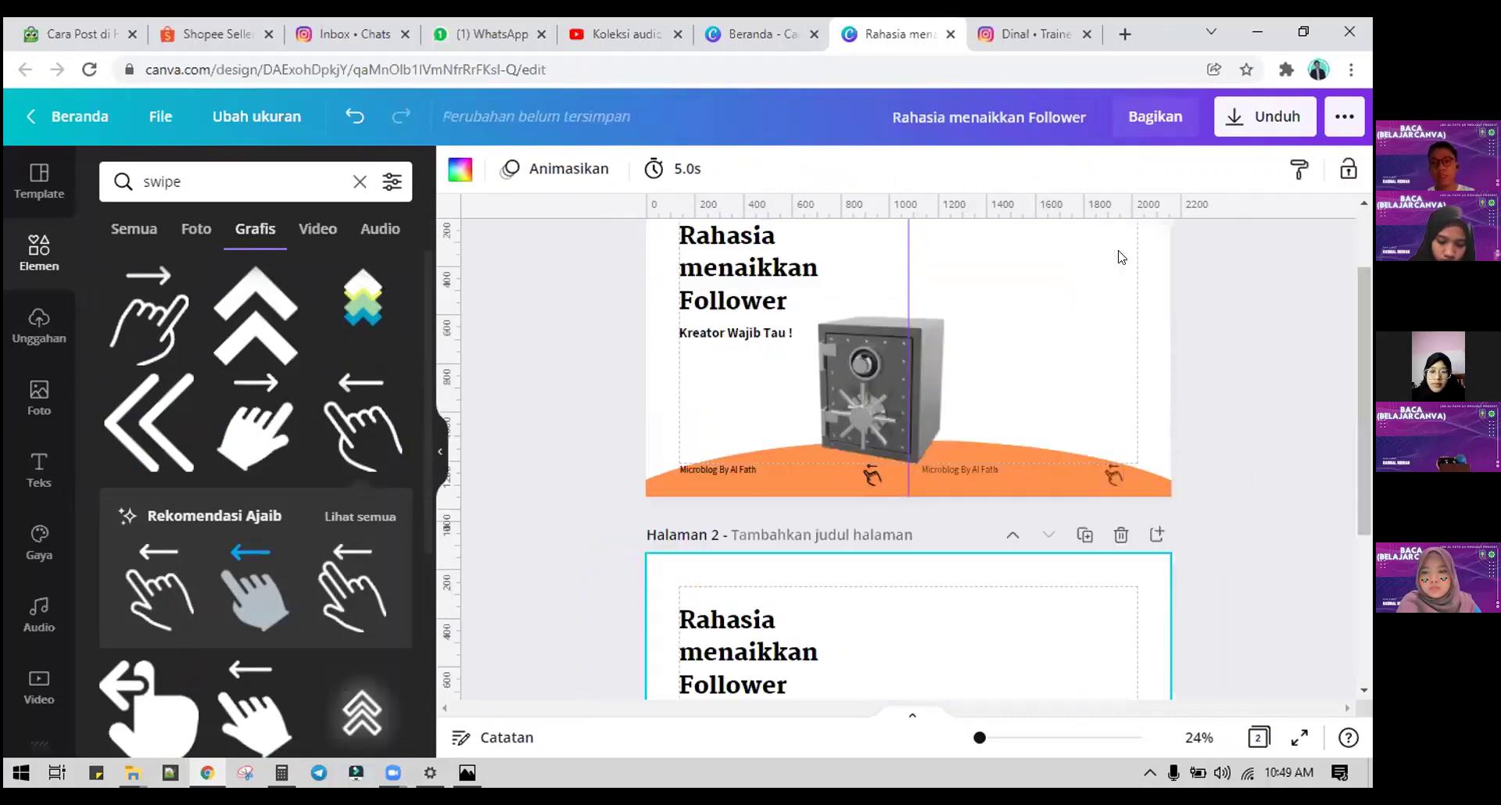
scroll(878, 386, up, 4)
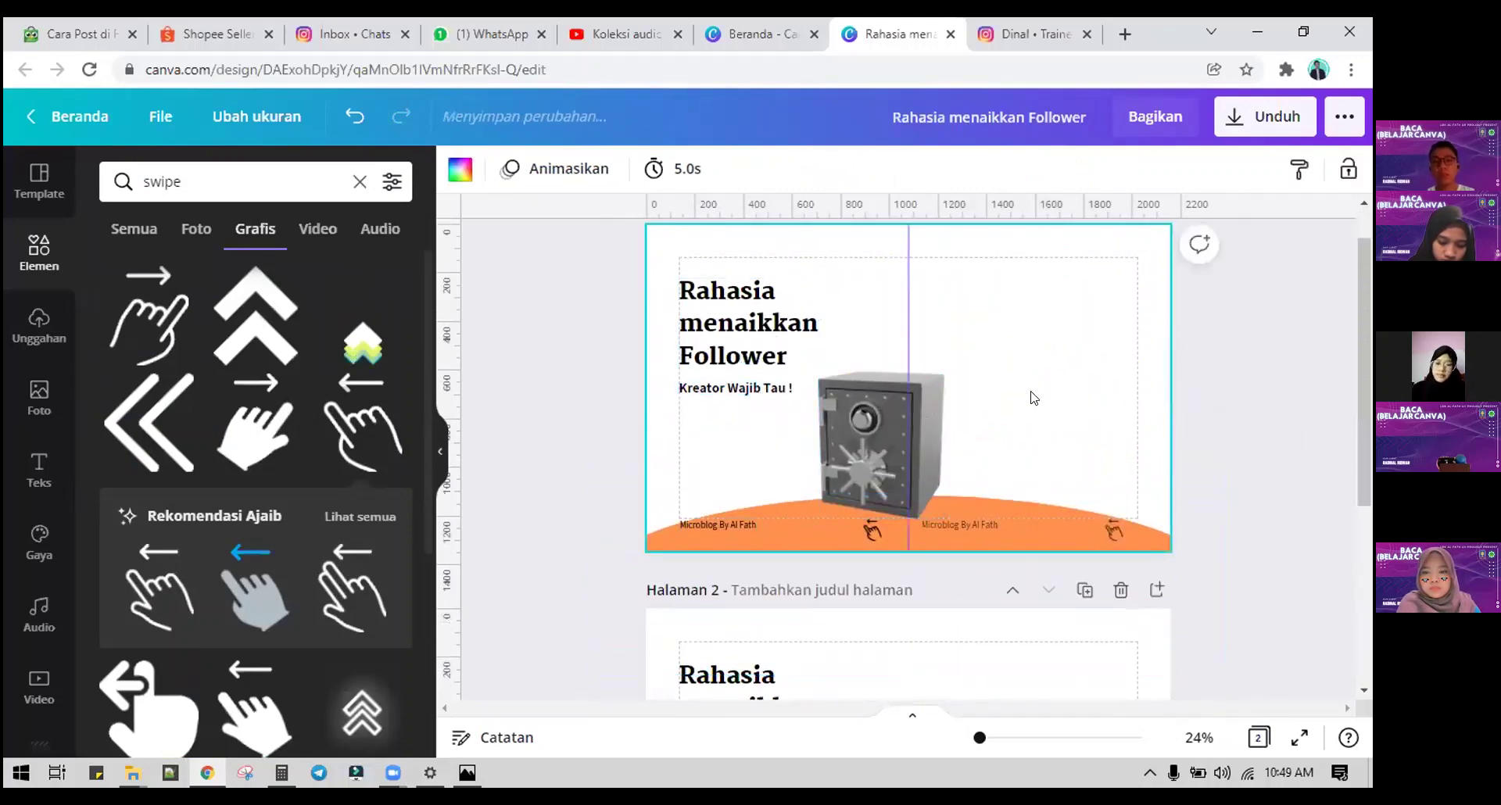
scroll(1047, 375, up, 1)
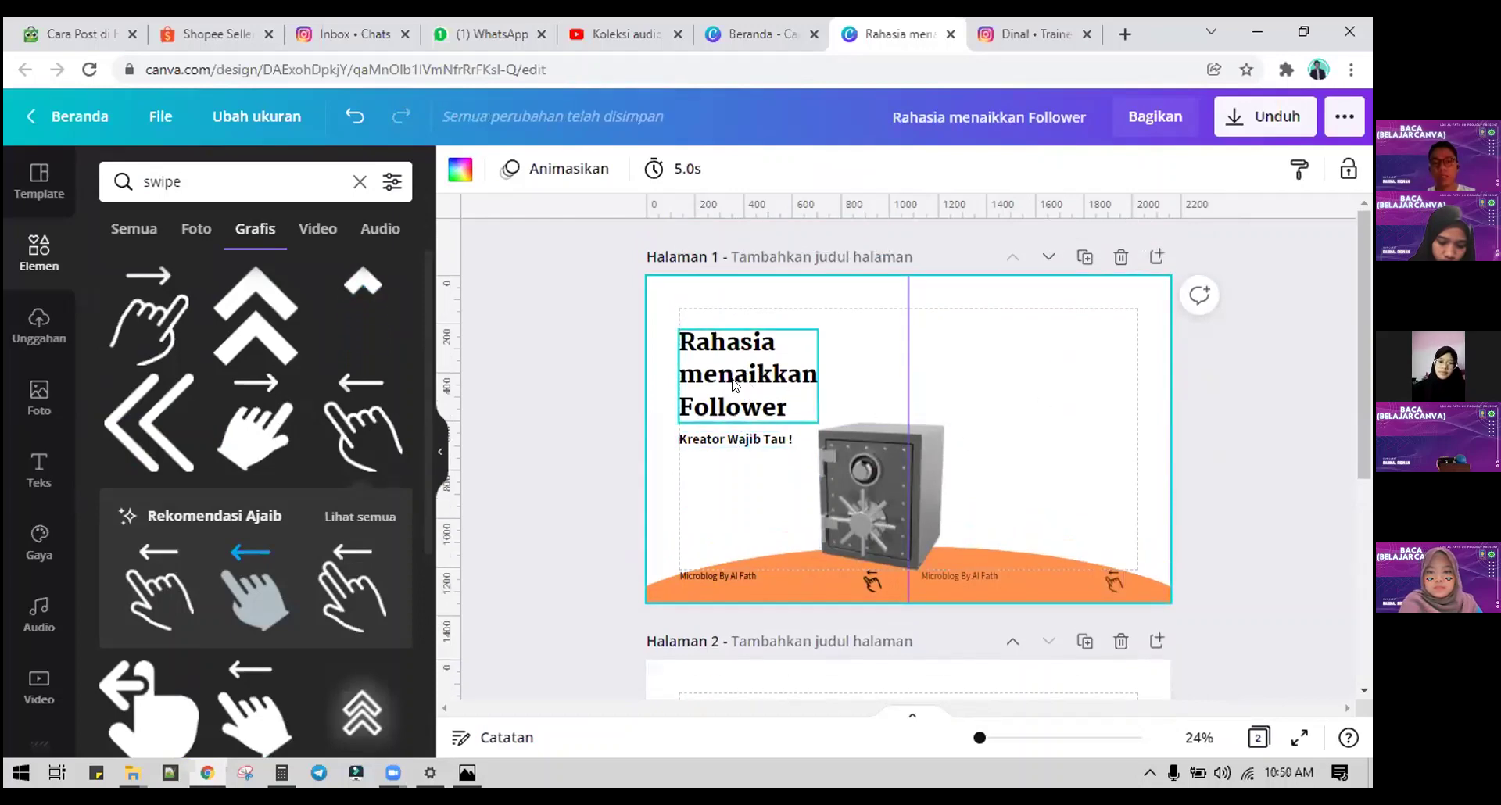
click(741, 422)
shift+click(743, 437)
drag(742, 438, 1039, 473)
click(1227, 469)
Step: Delete the copied subtitle, keeping only the copied title on the right
click(1039, 474)
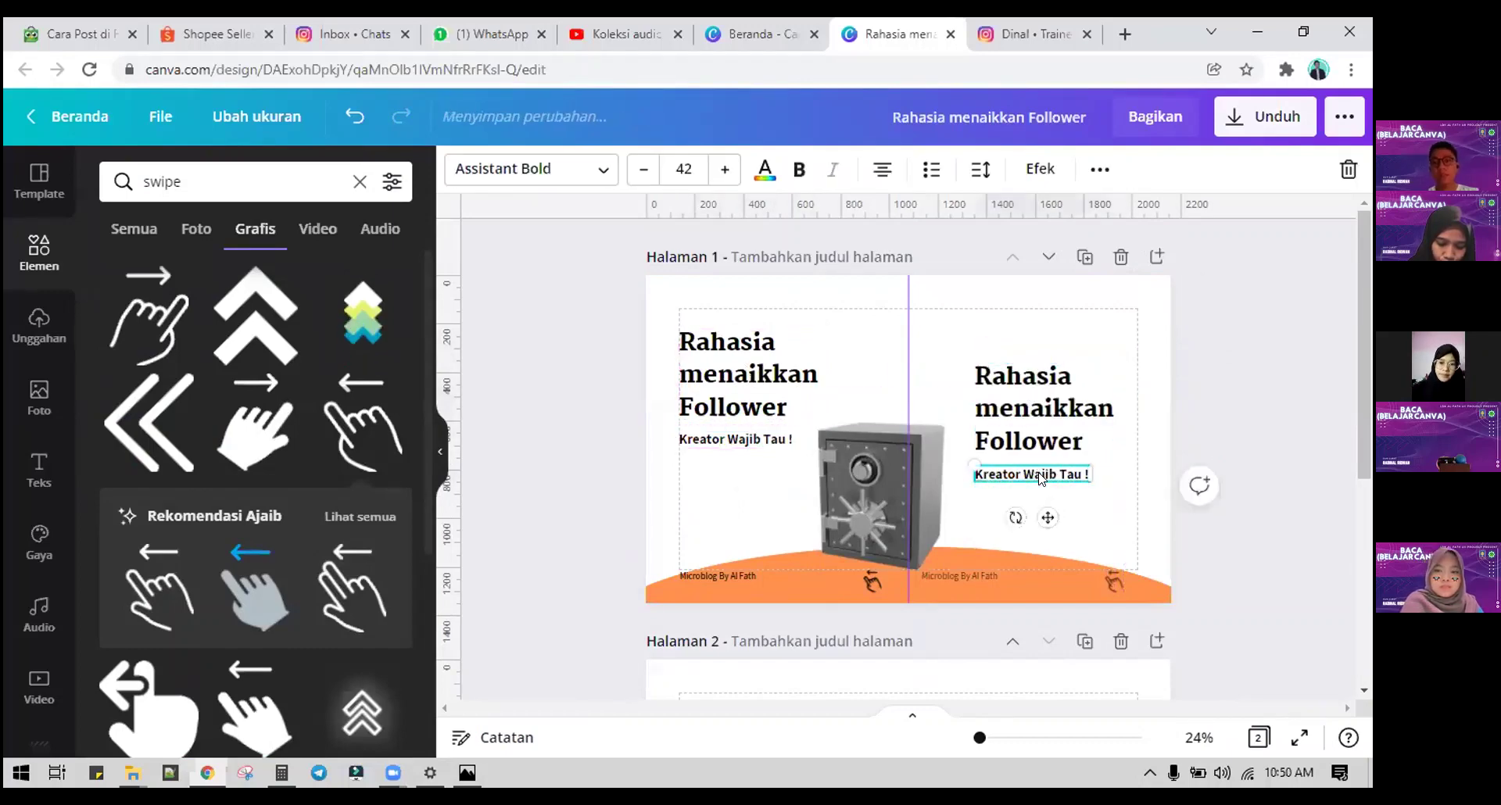
click(1022, 415)
click(1030, 472)
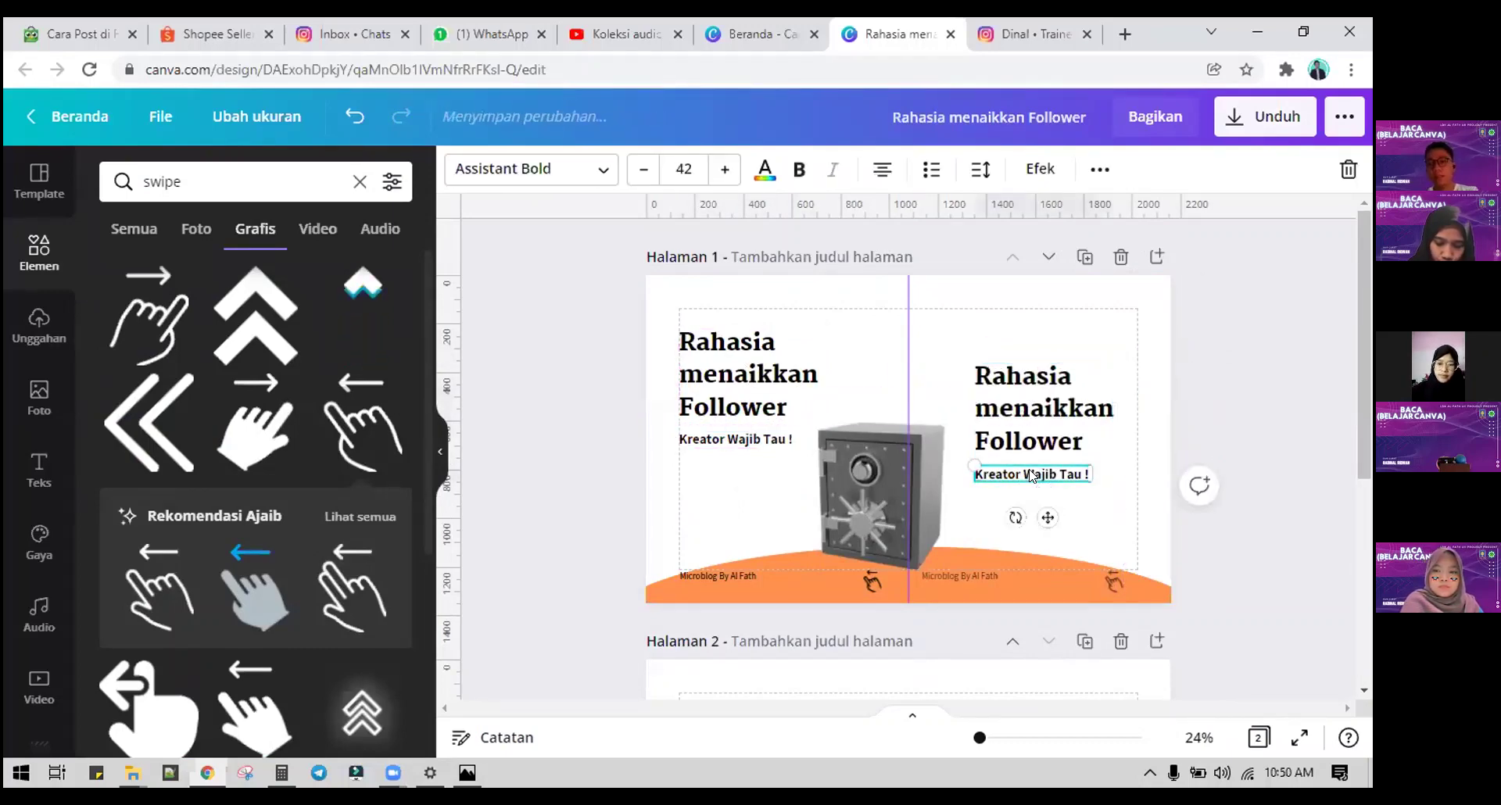
key(Delete)
click(1010, 410)
Step: Retype the copy as 'Berikut 7 Tips' / 'Rahasia', centre-aligned, and nudge it slightly left and down
double_click(1010, 410)
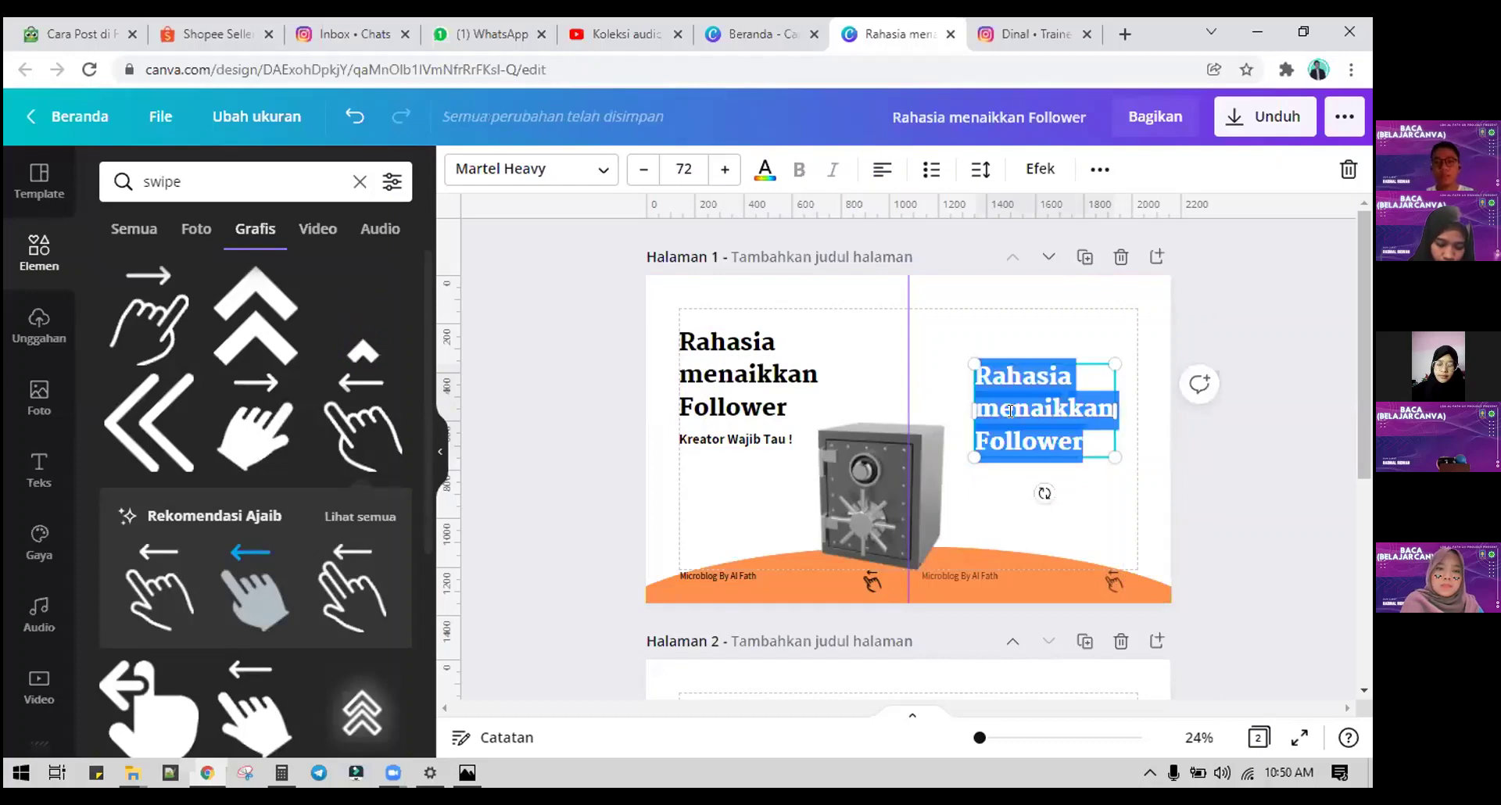
text(Berik)
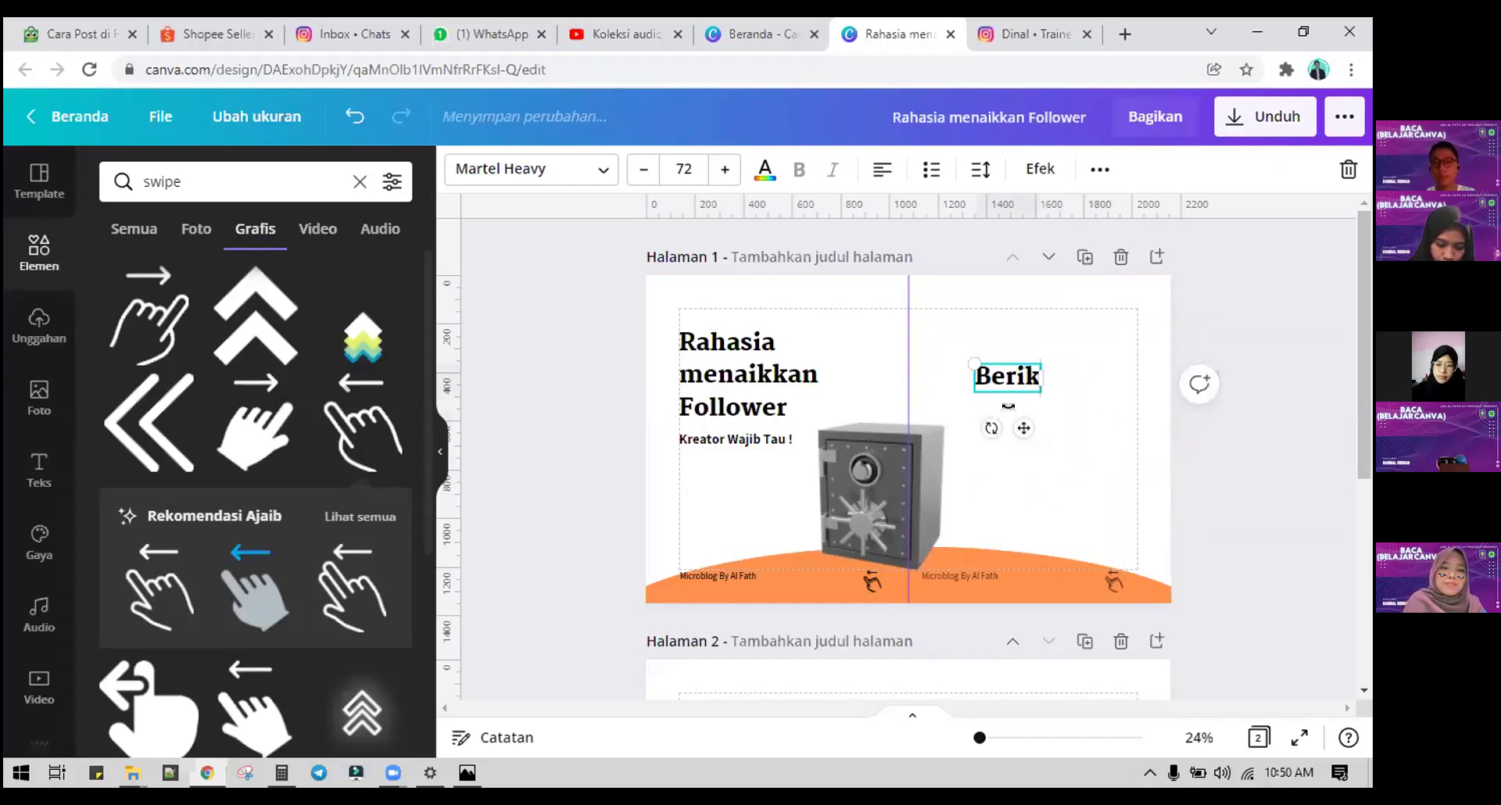
text(ut 7 Tips)
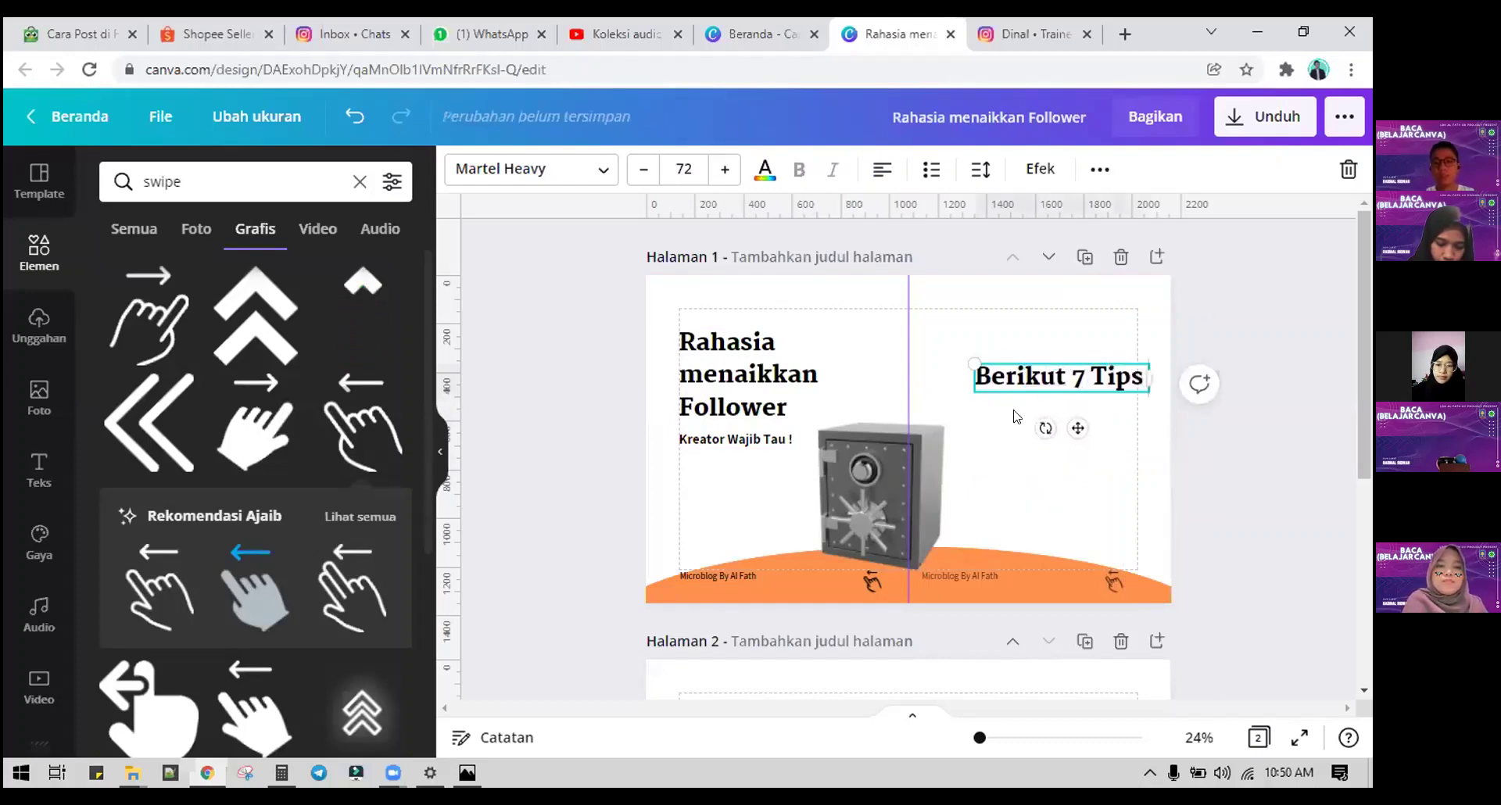
key(Return)
text(Rahasia)
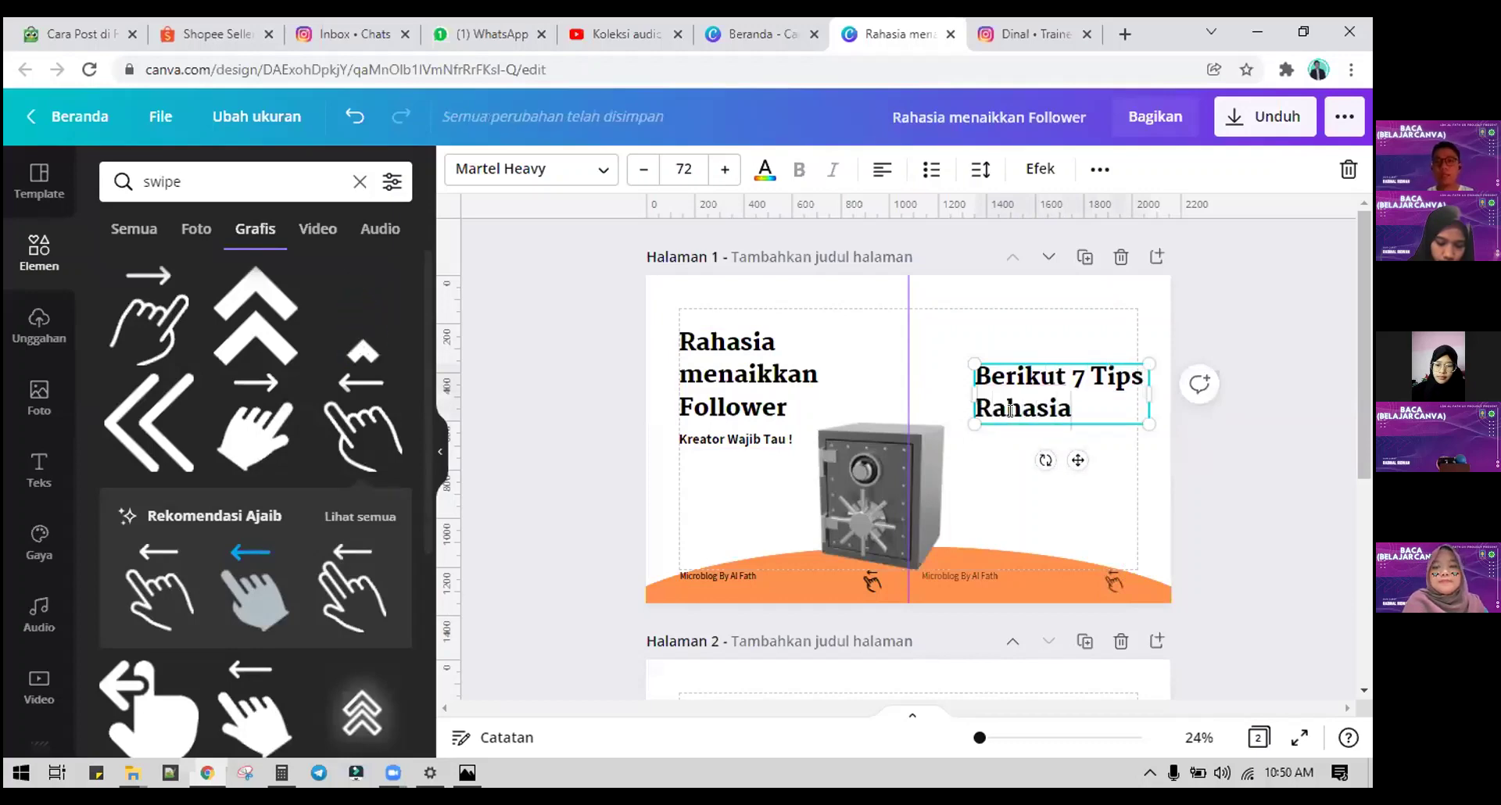
click(891, 171)
click(1223, 461)
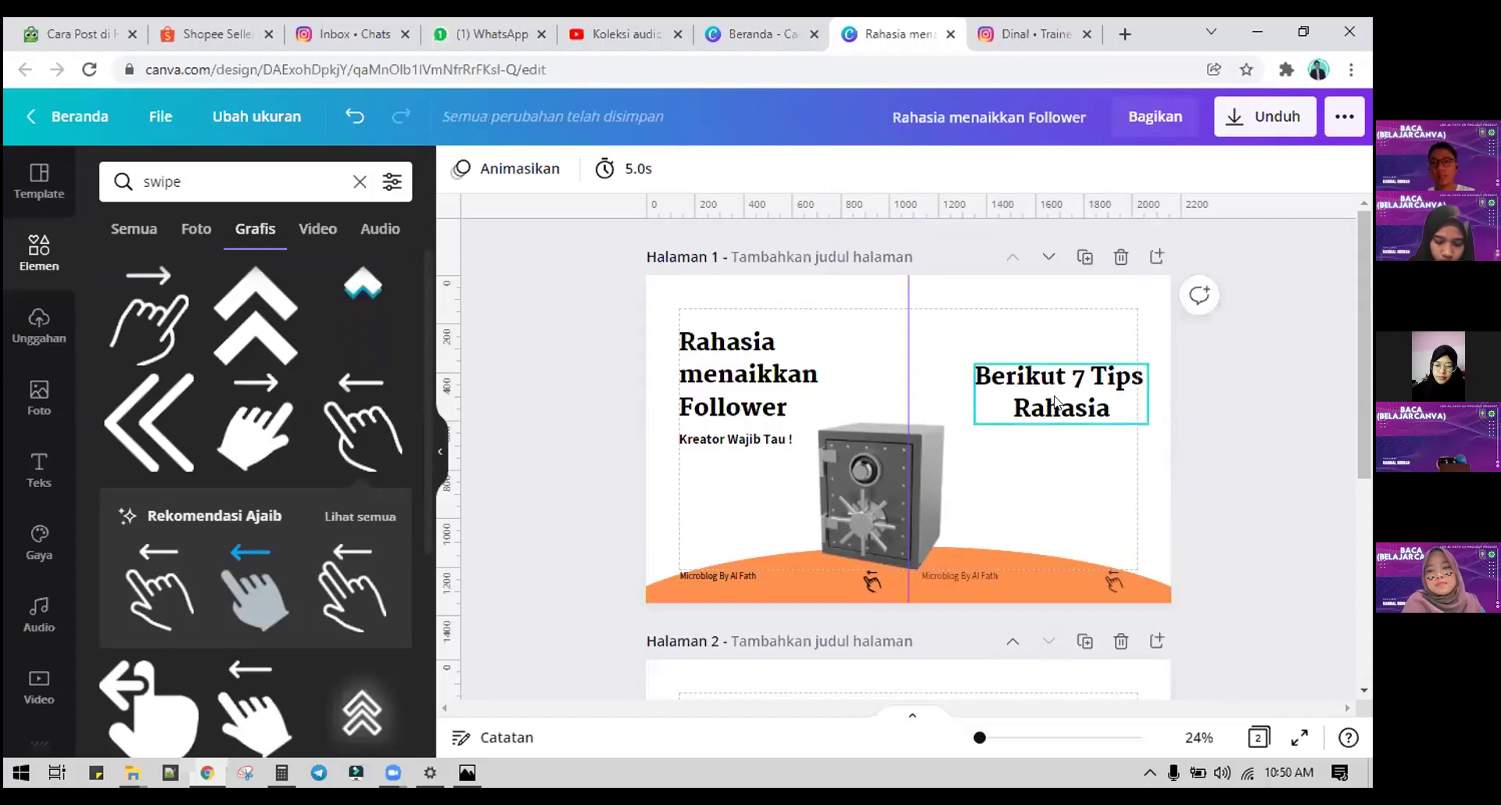
drag(1054, 403, 1028, 440)
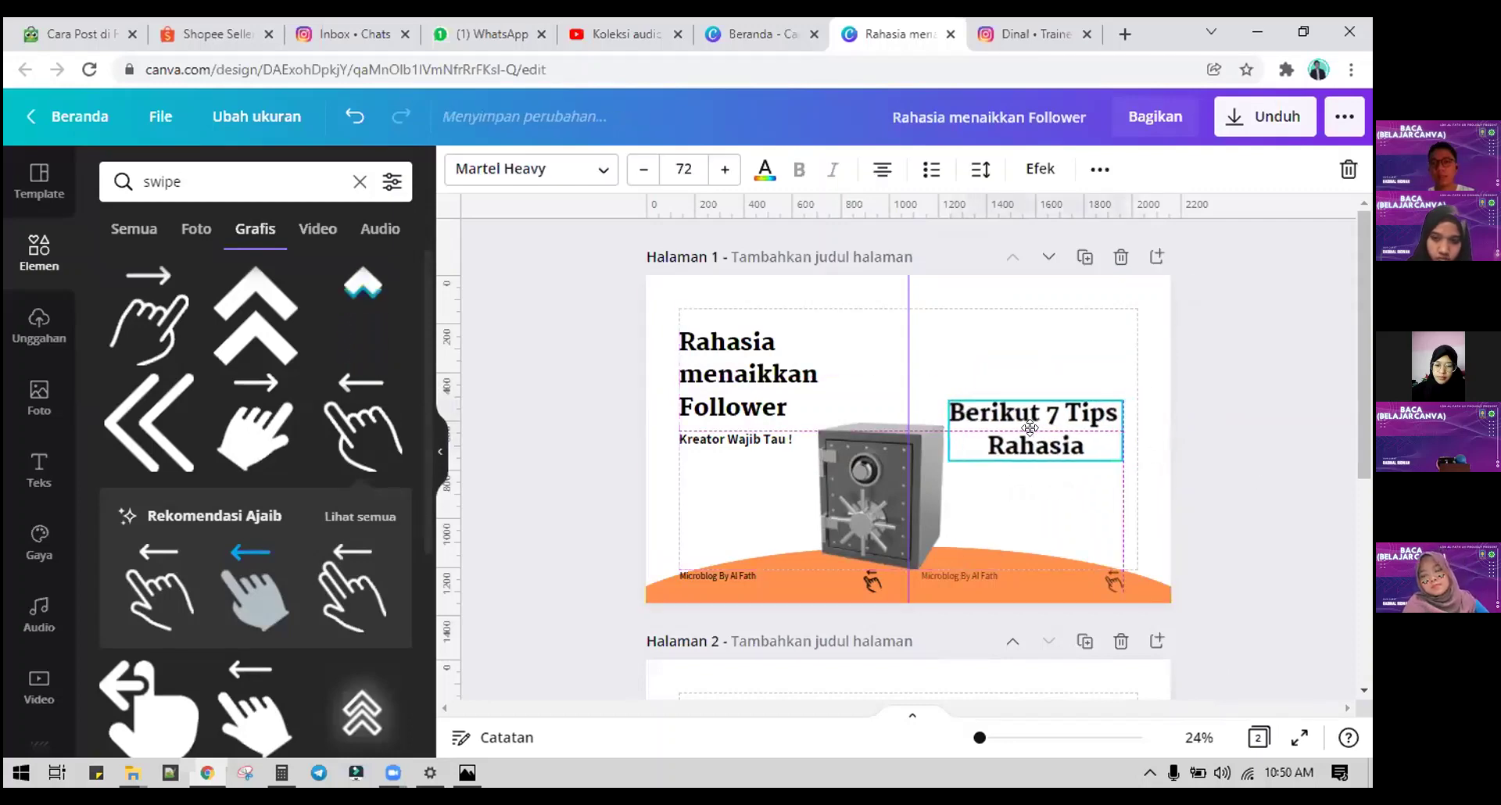
click(1204, 494)
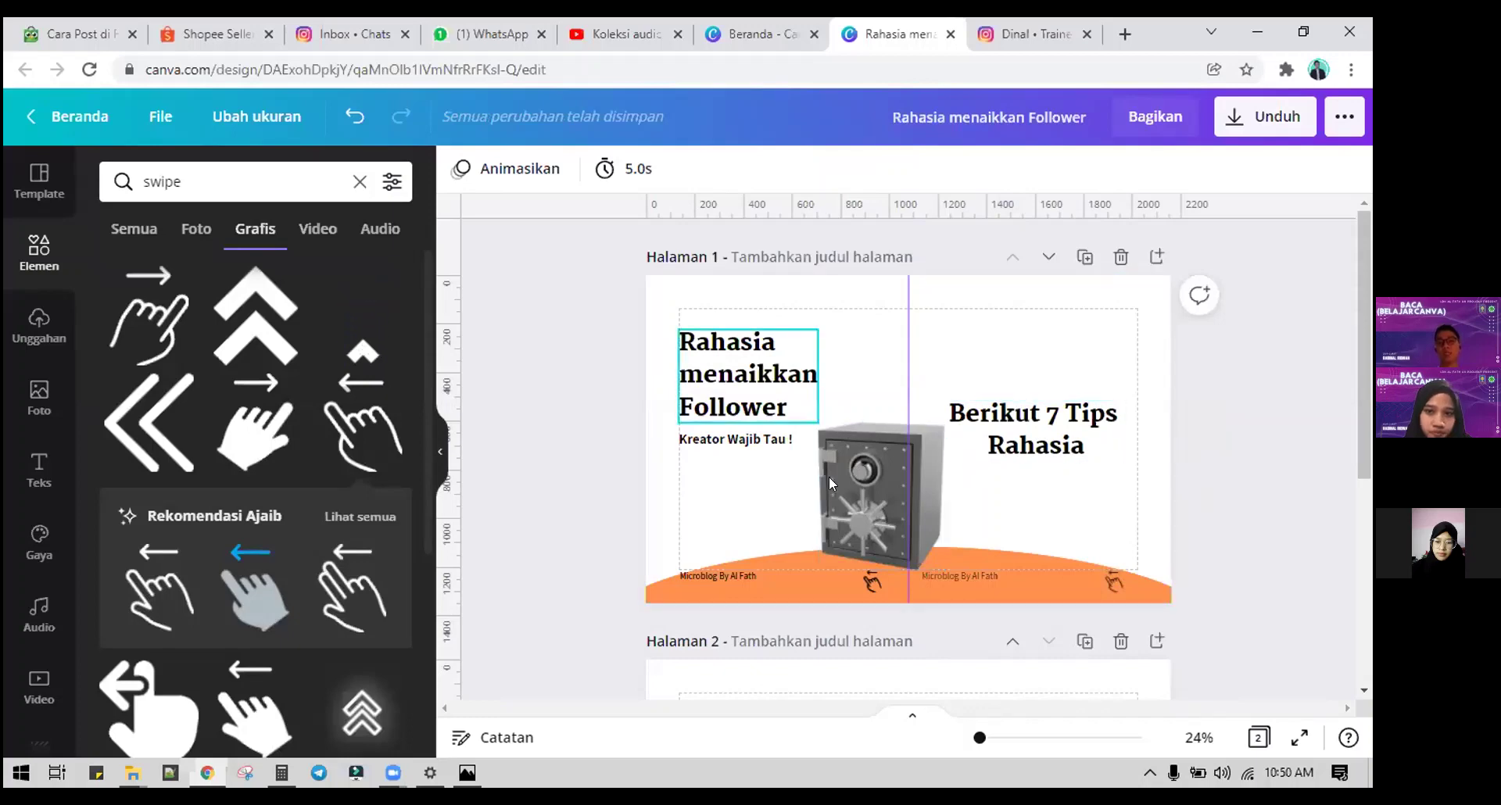
scroll(1009, 416, down, 3)
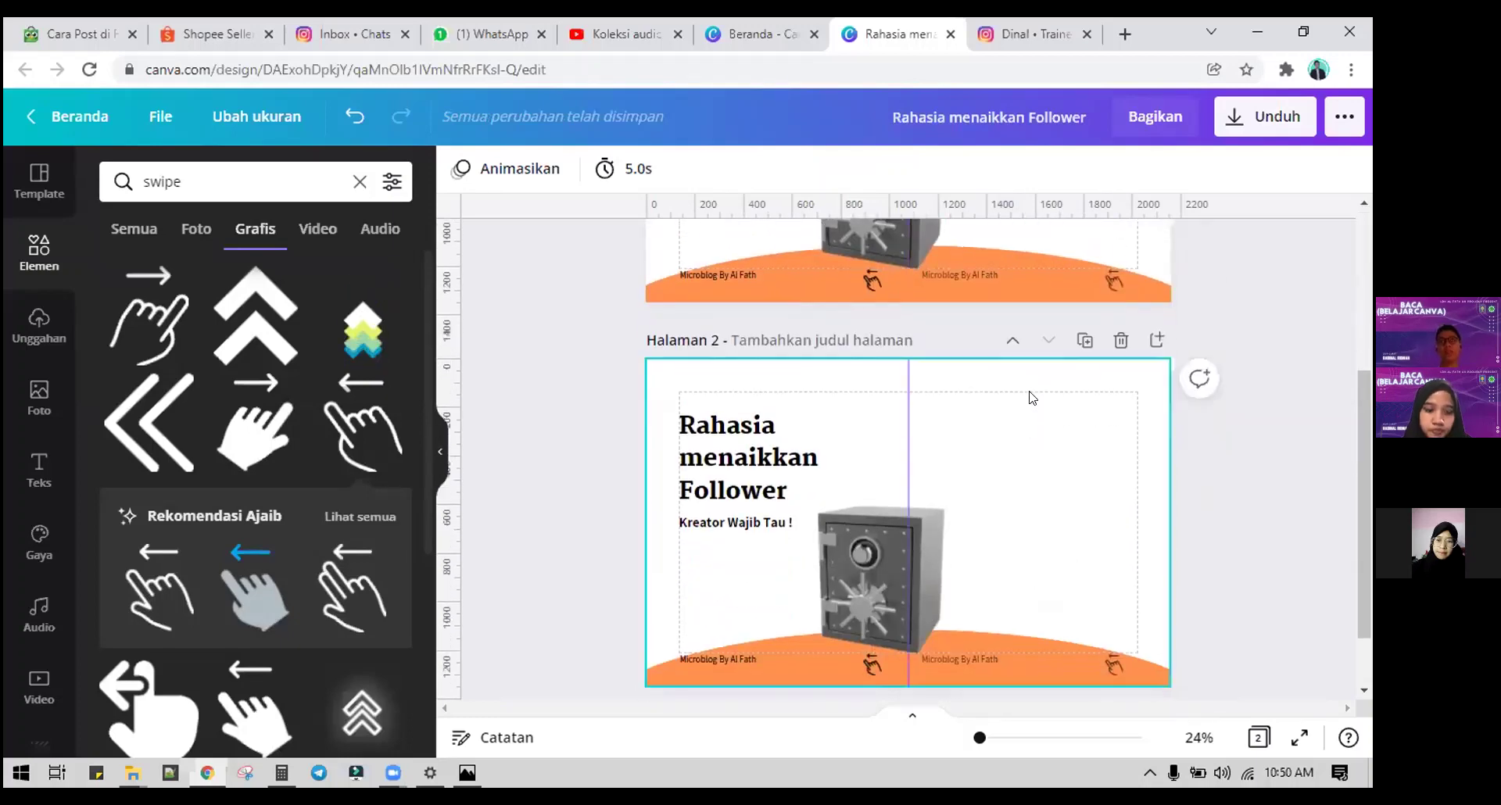
scroll(835, 384, up, 4)
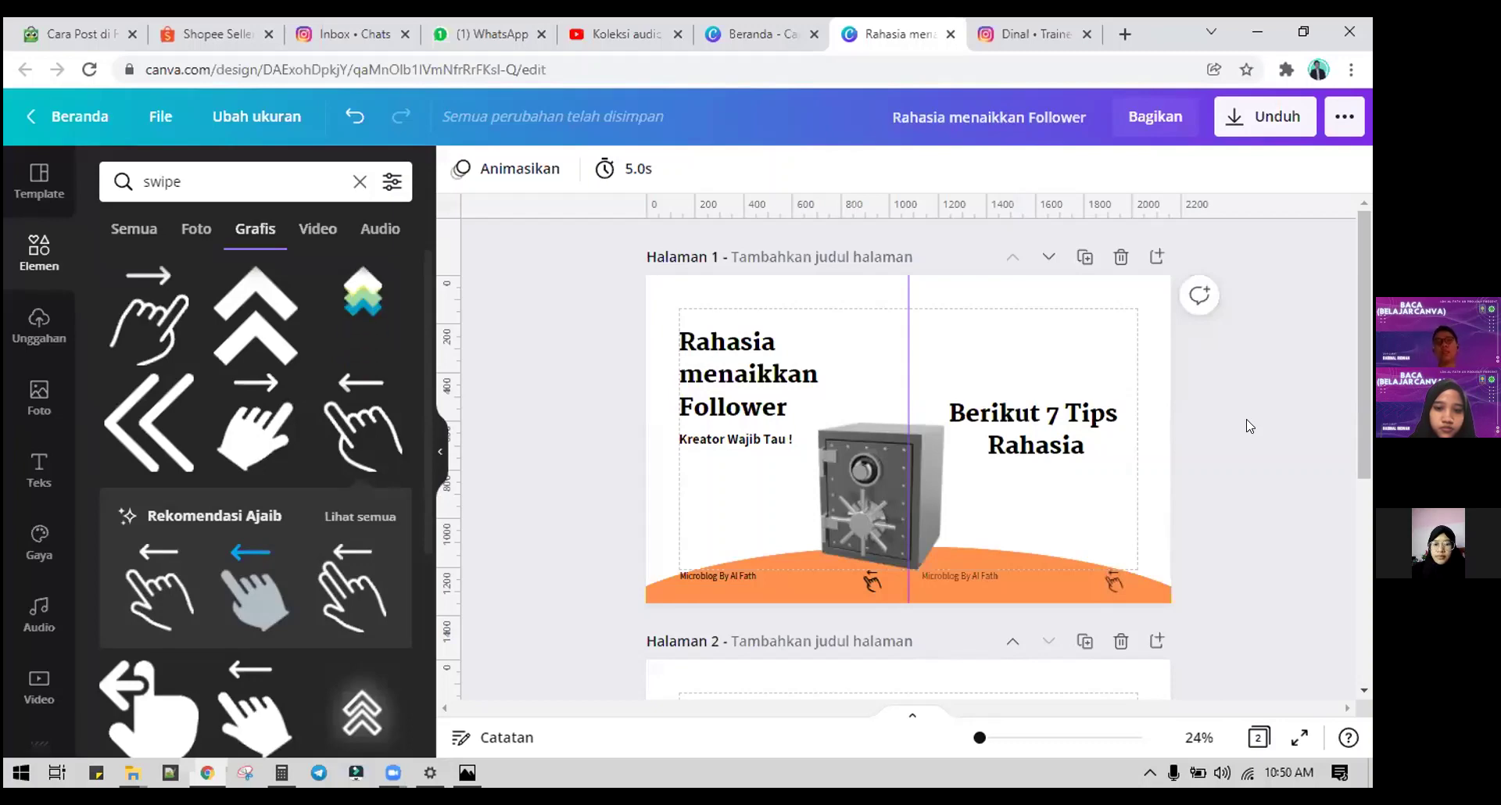
Step: Duplicate page 2 three times so the carousel has five pages
scroll(1273, 462, down, 5)
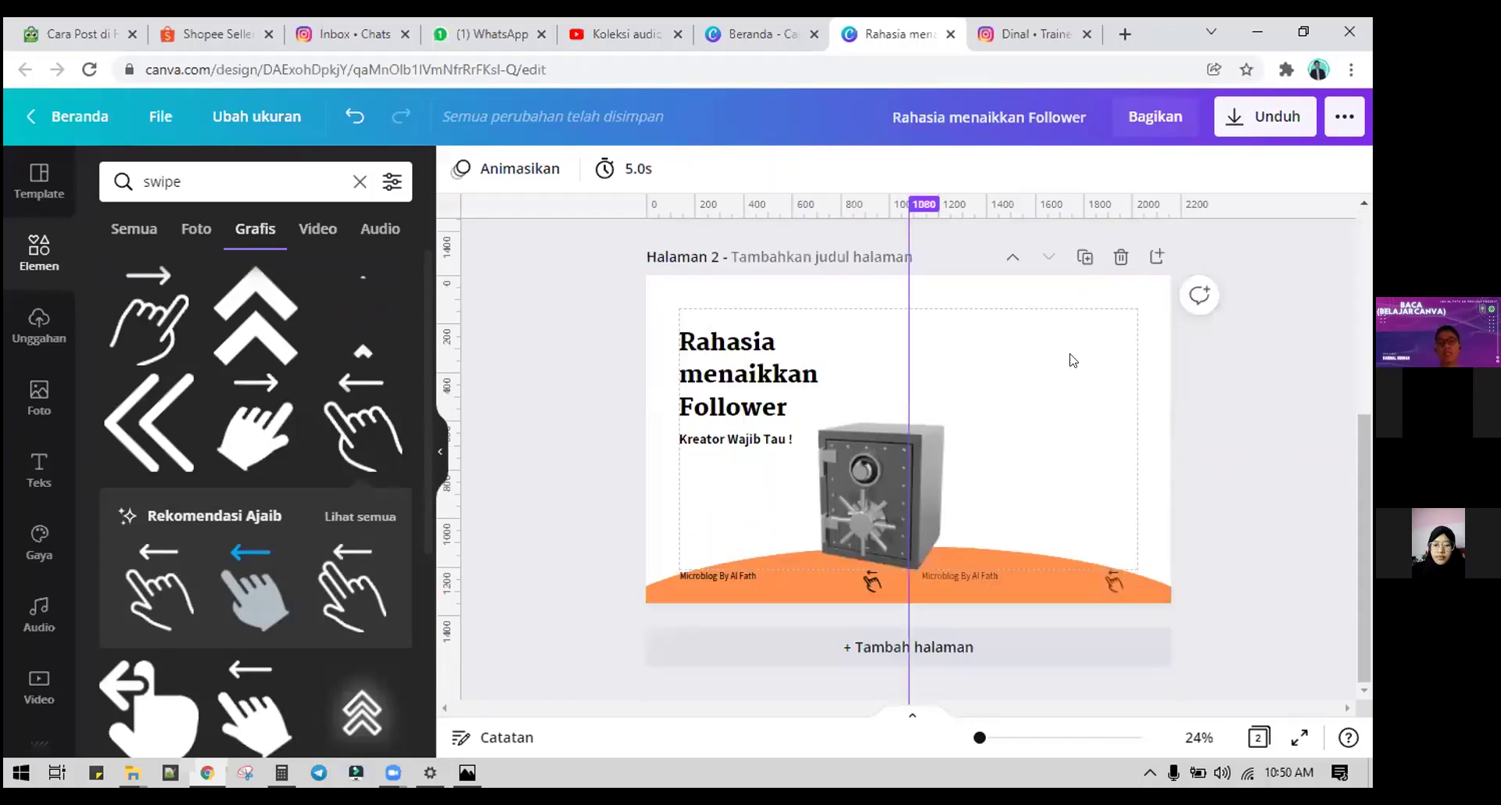
key(ctrl+d)
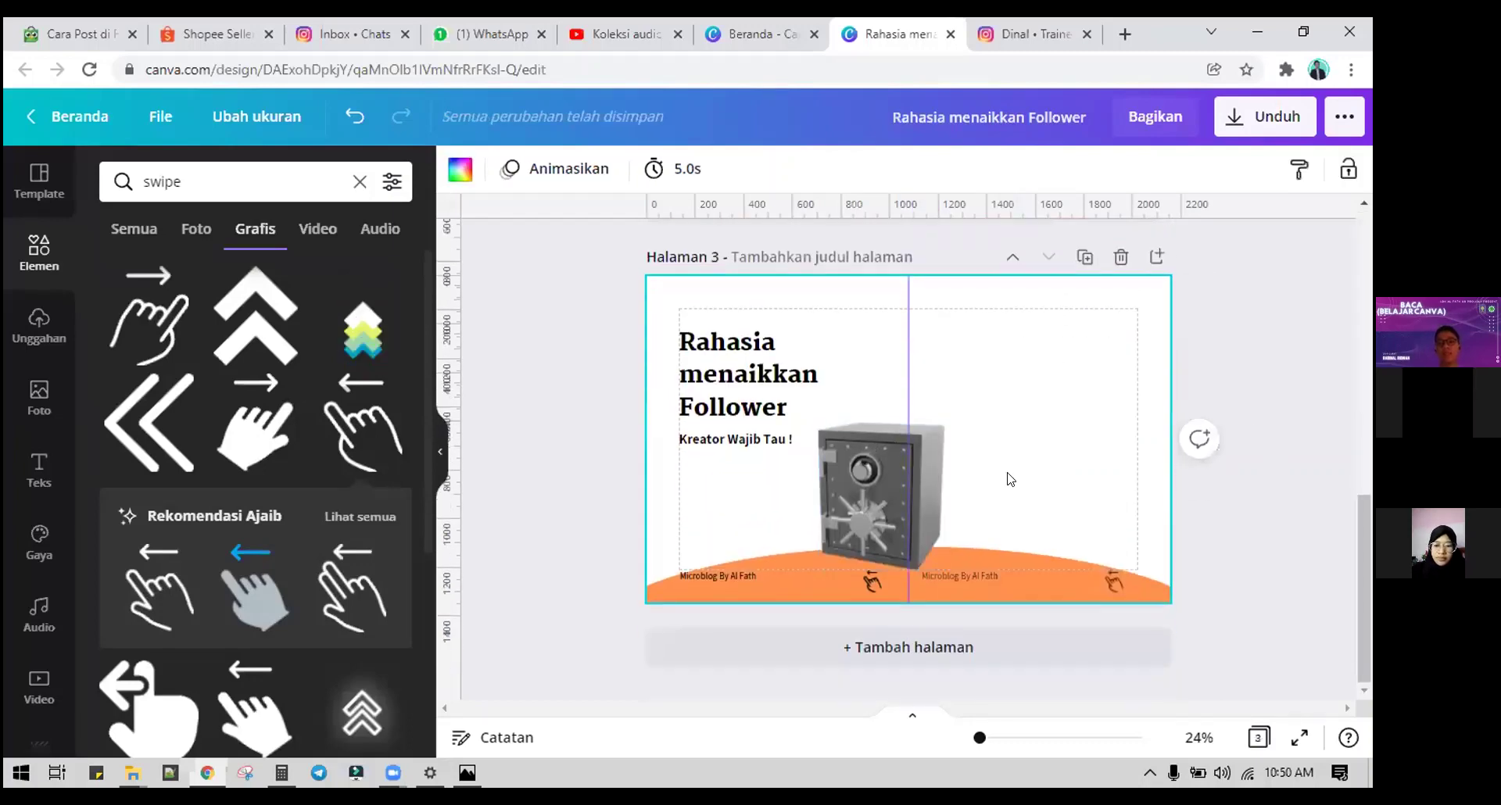
click(1081, 258)
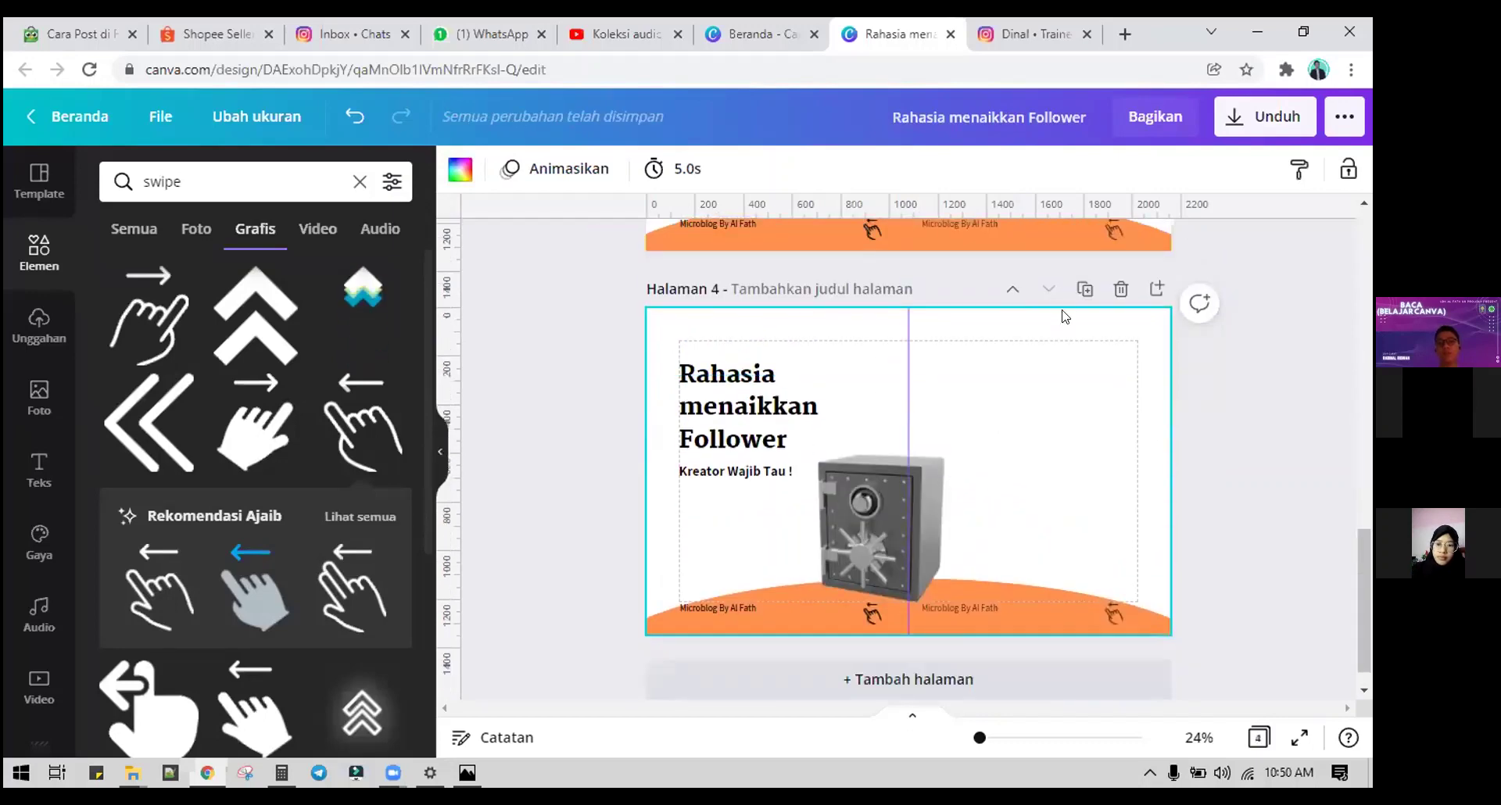
click(1083, 289)
Step: Replace page 2's title with 'Step 1'
scroll(1082, 365, up, 10)
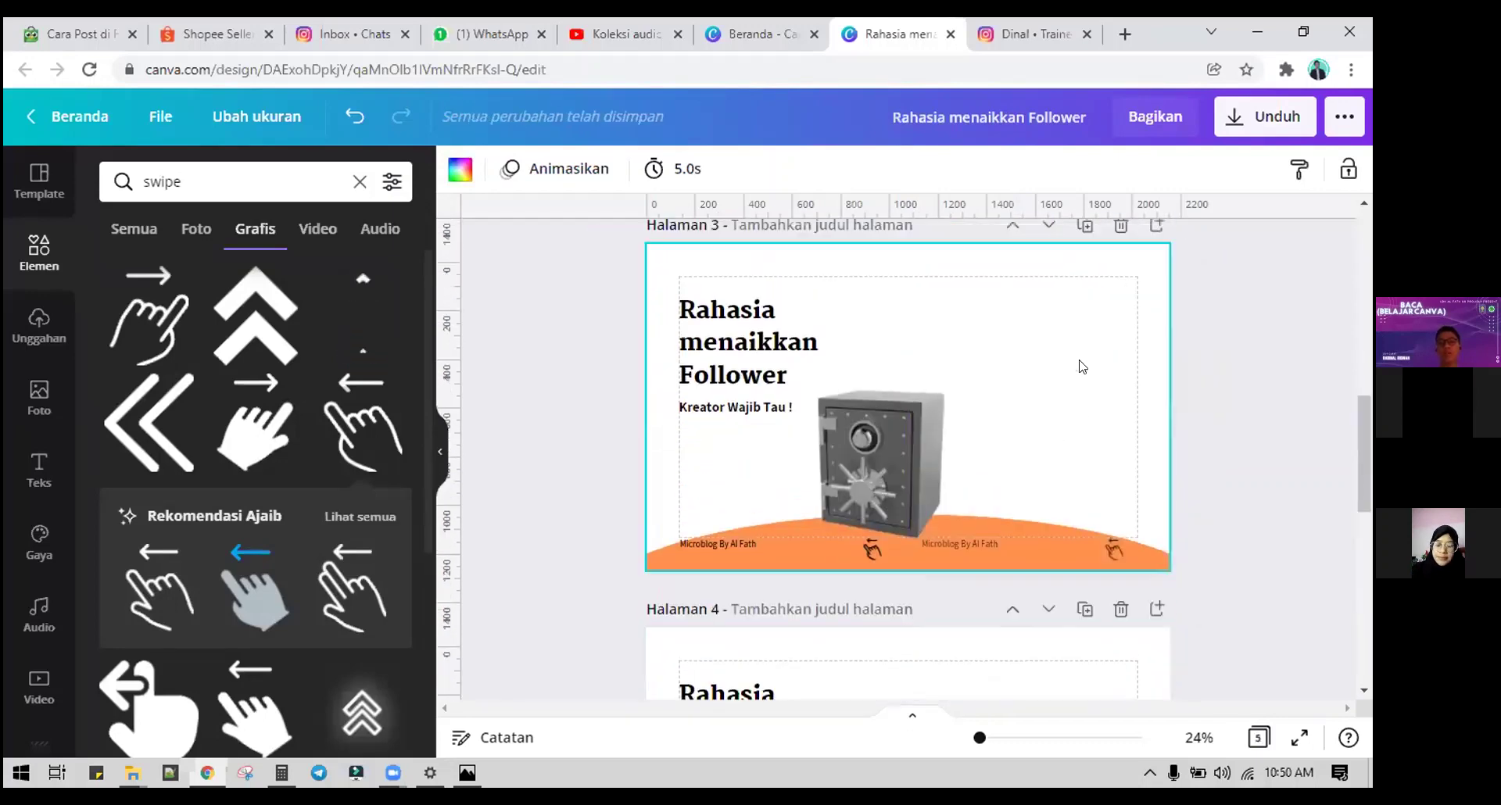
click(748, 360)
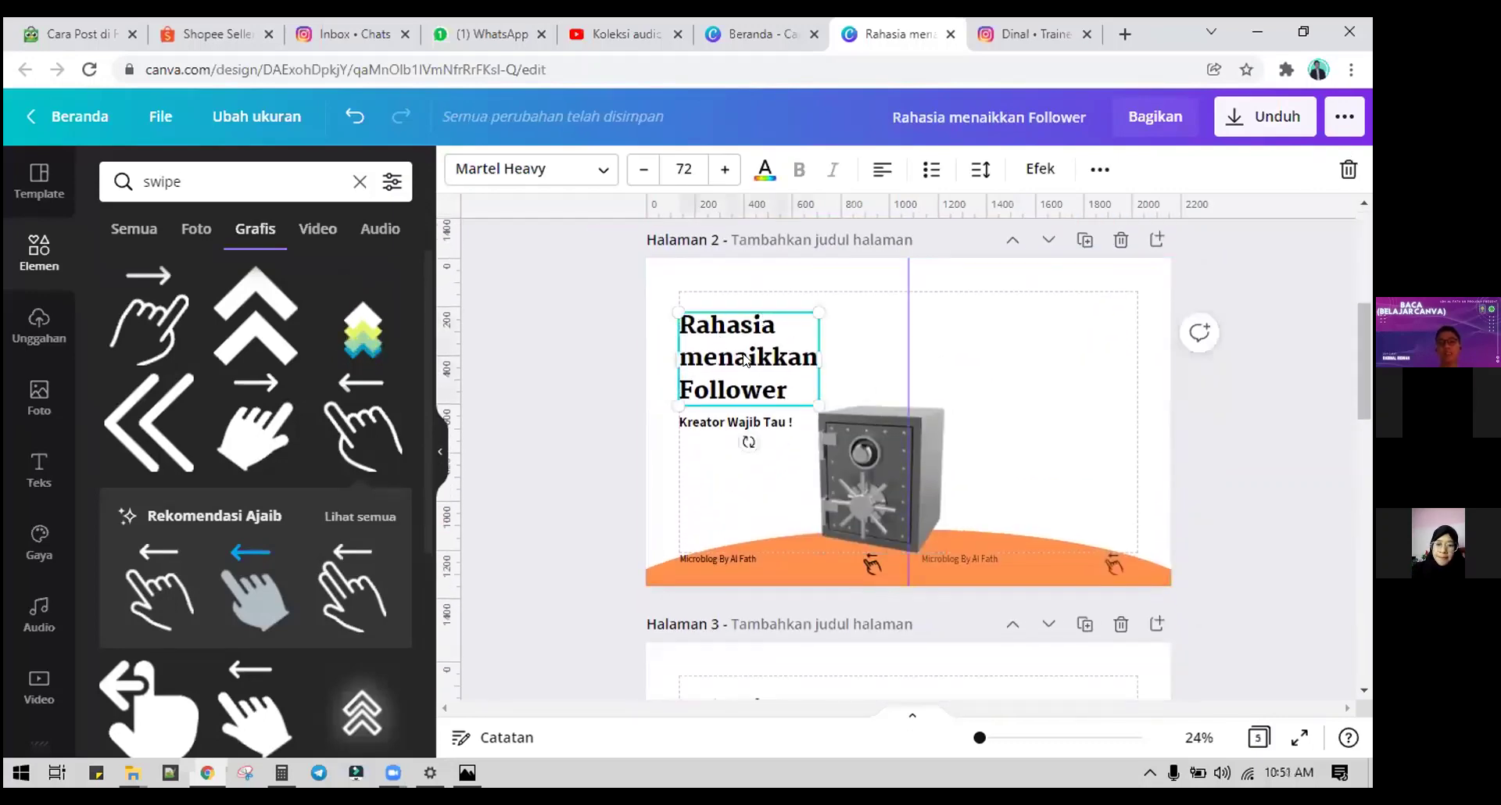
double_click(731, 349)
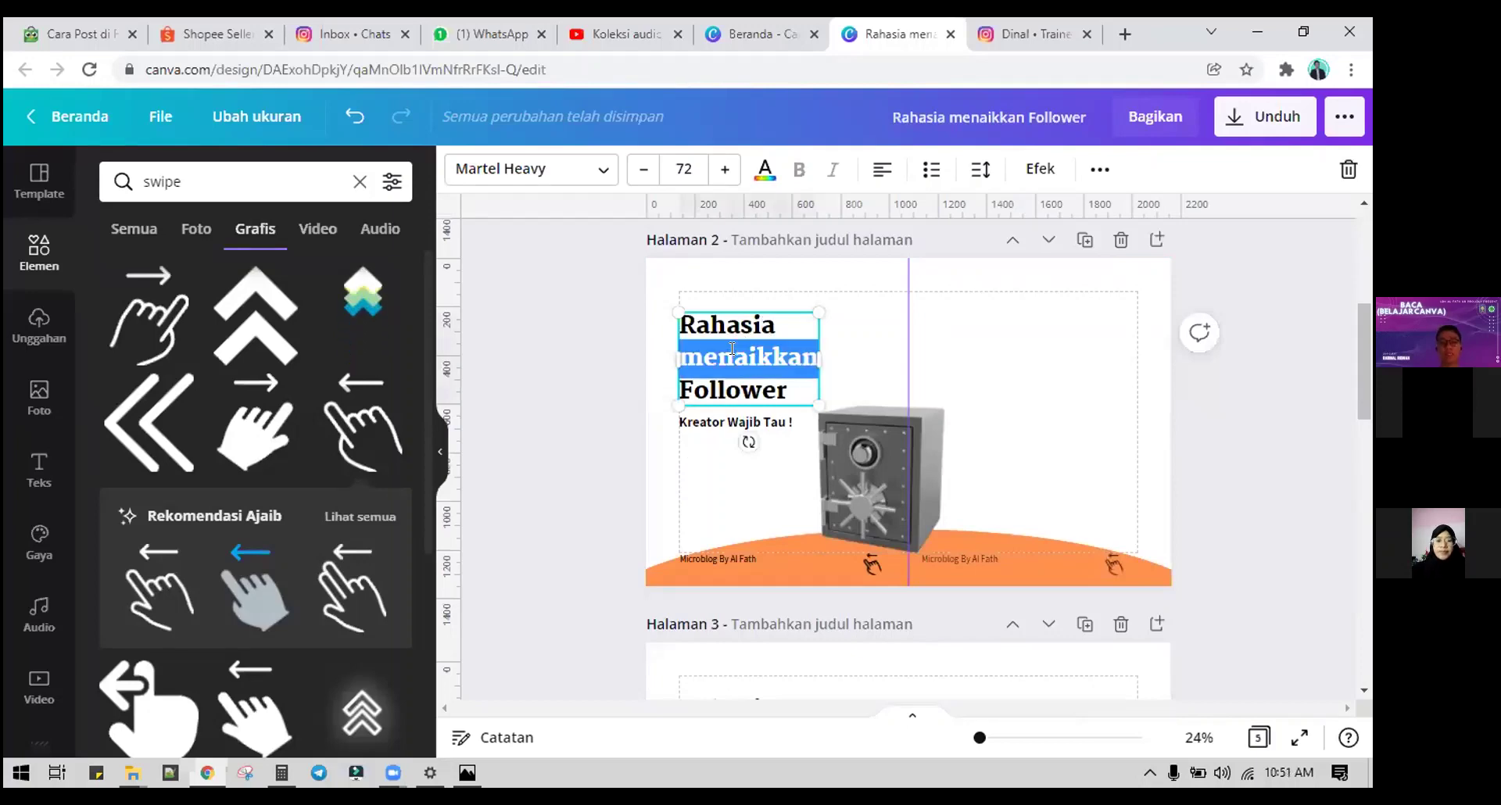
key(ctrl+a)
text(Step 1)
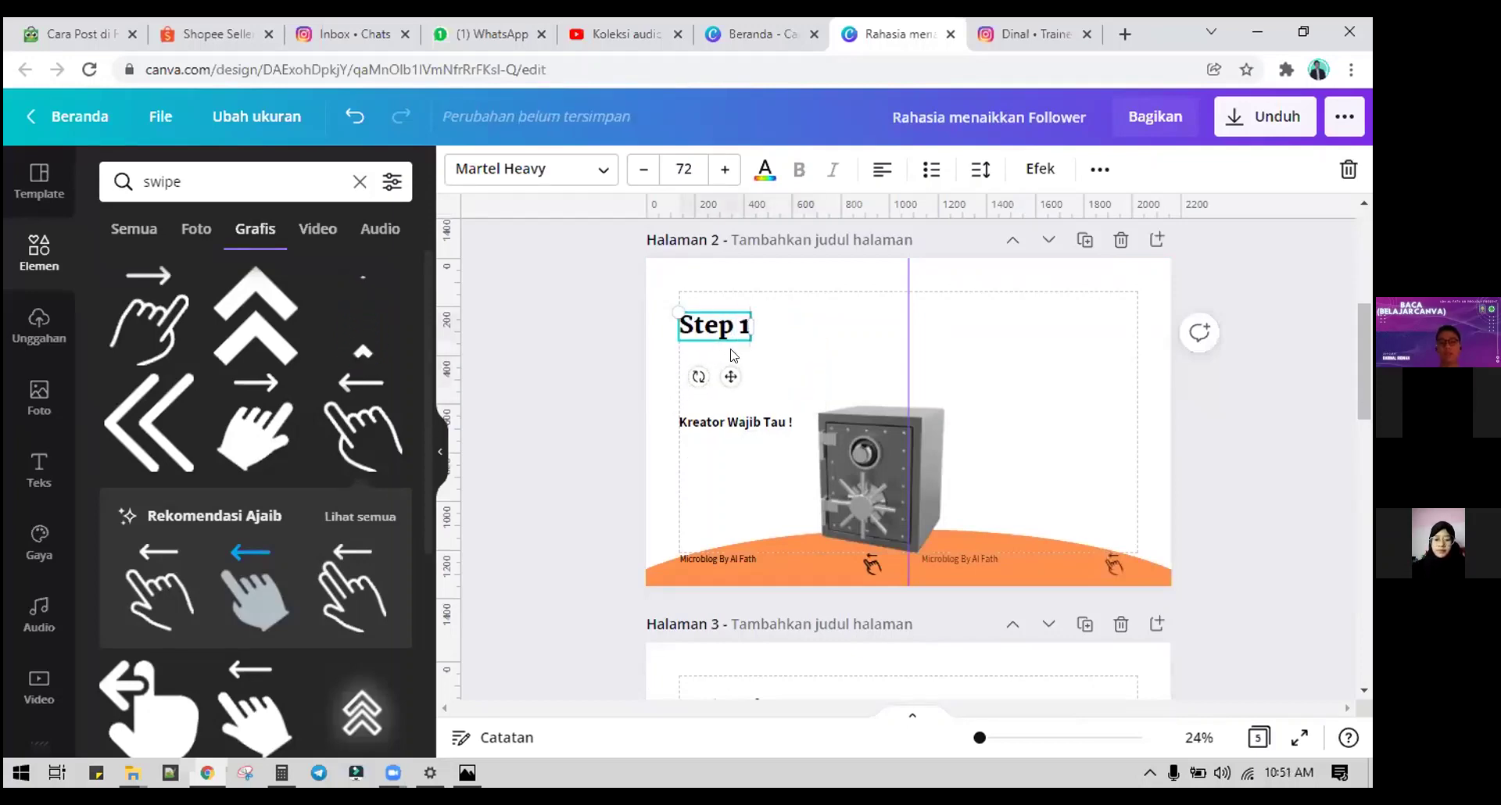
click(918, 367)
Step: Retype page 5's title as 'Recap'
scroll(921, 338, down, 3)
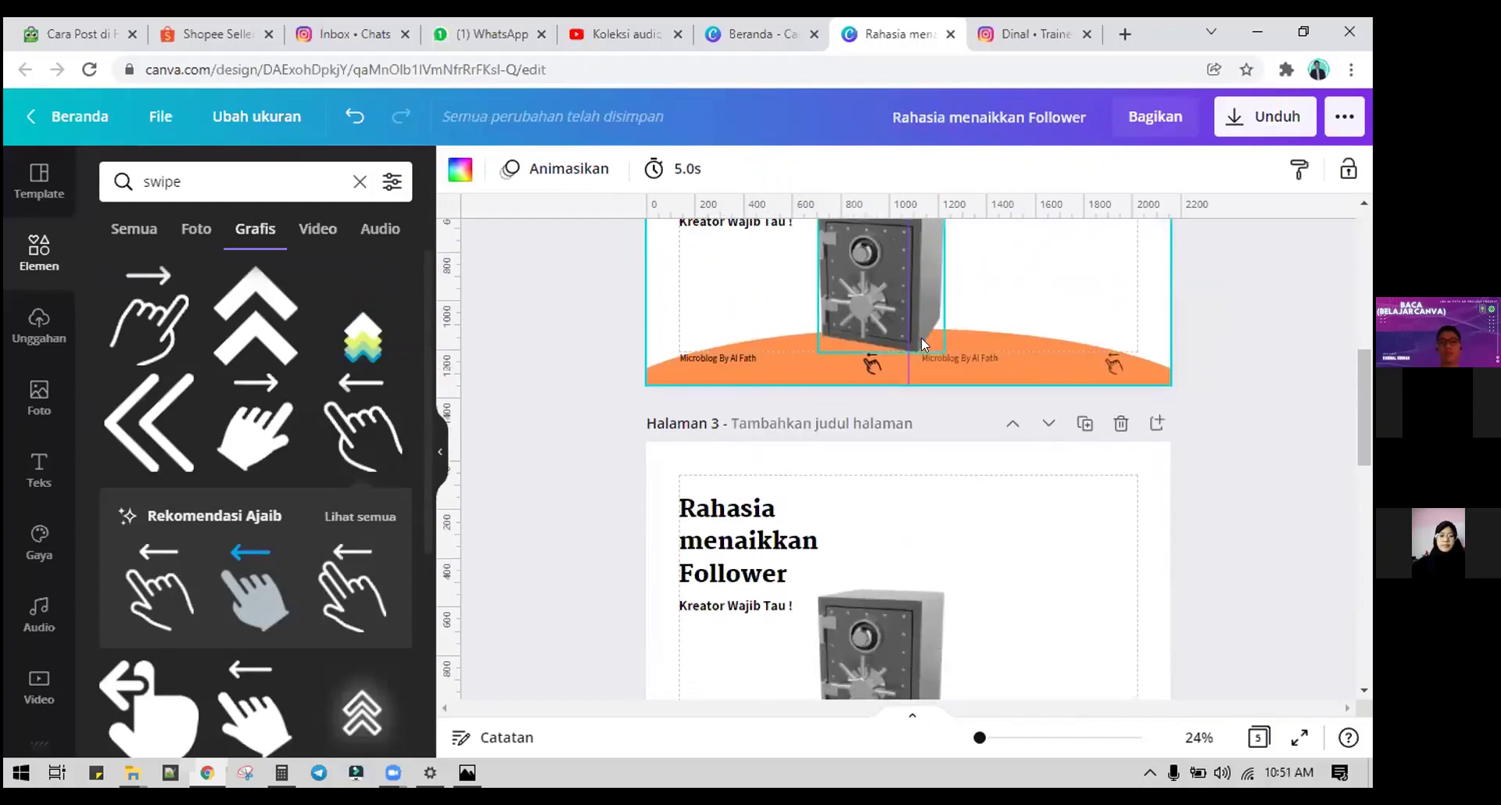
scroll(921, 344, up, 3)
scroll(1015, 348, down, 3)
click(888, 503)
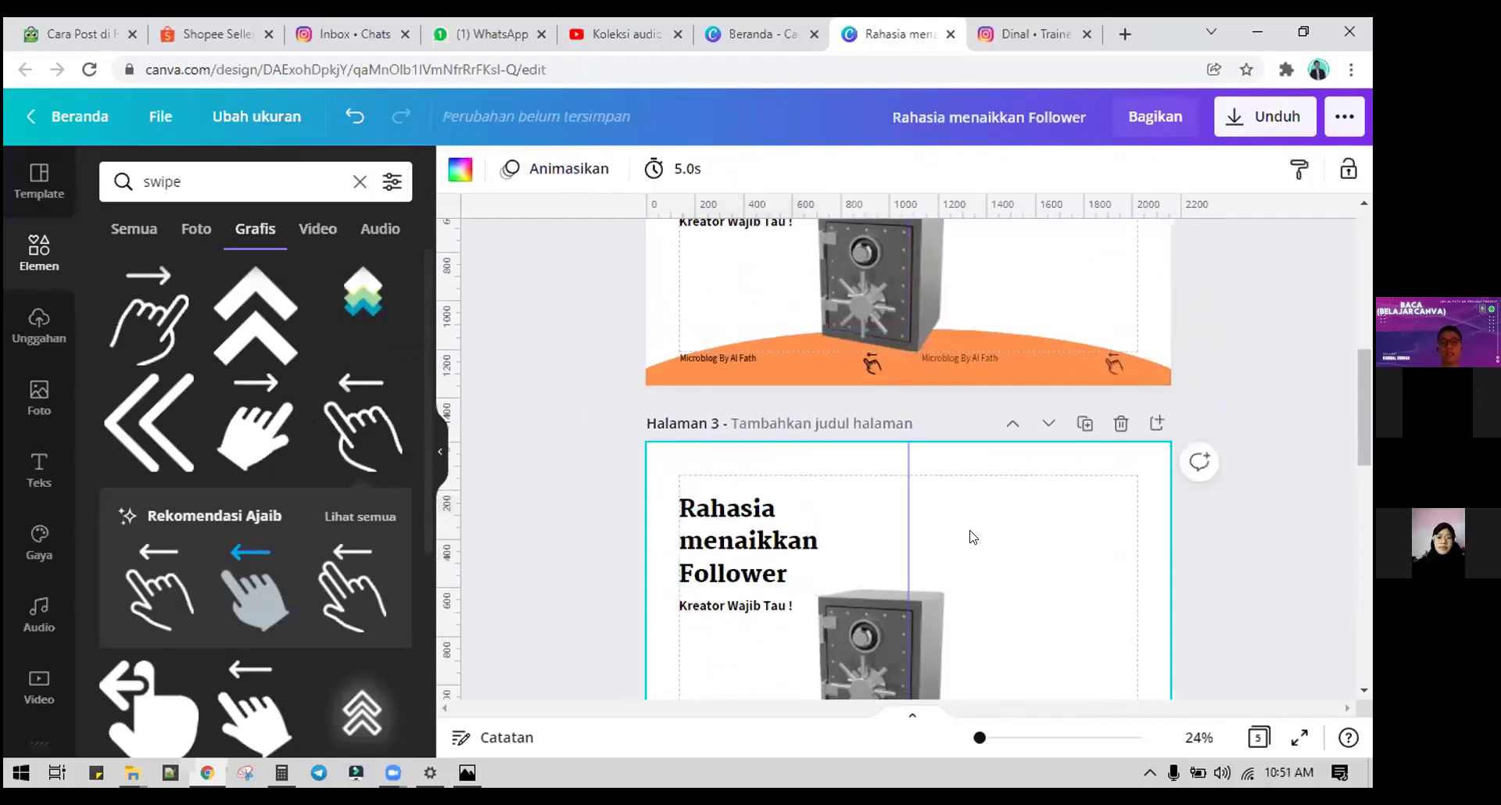
scroll(923, 500, down, 8)
click(768, 440)
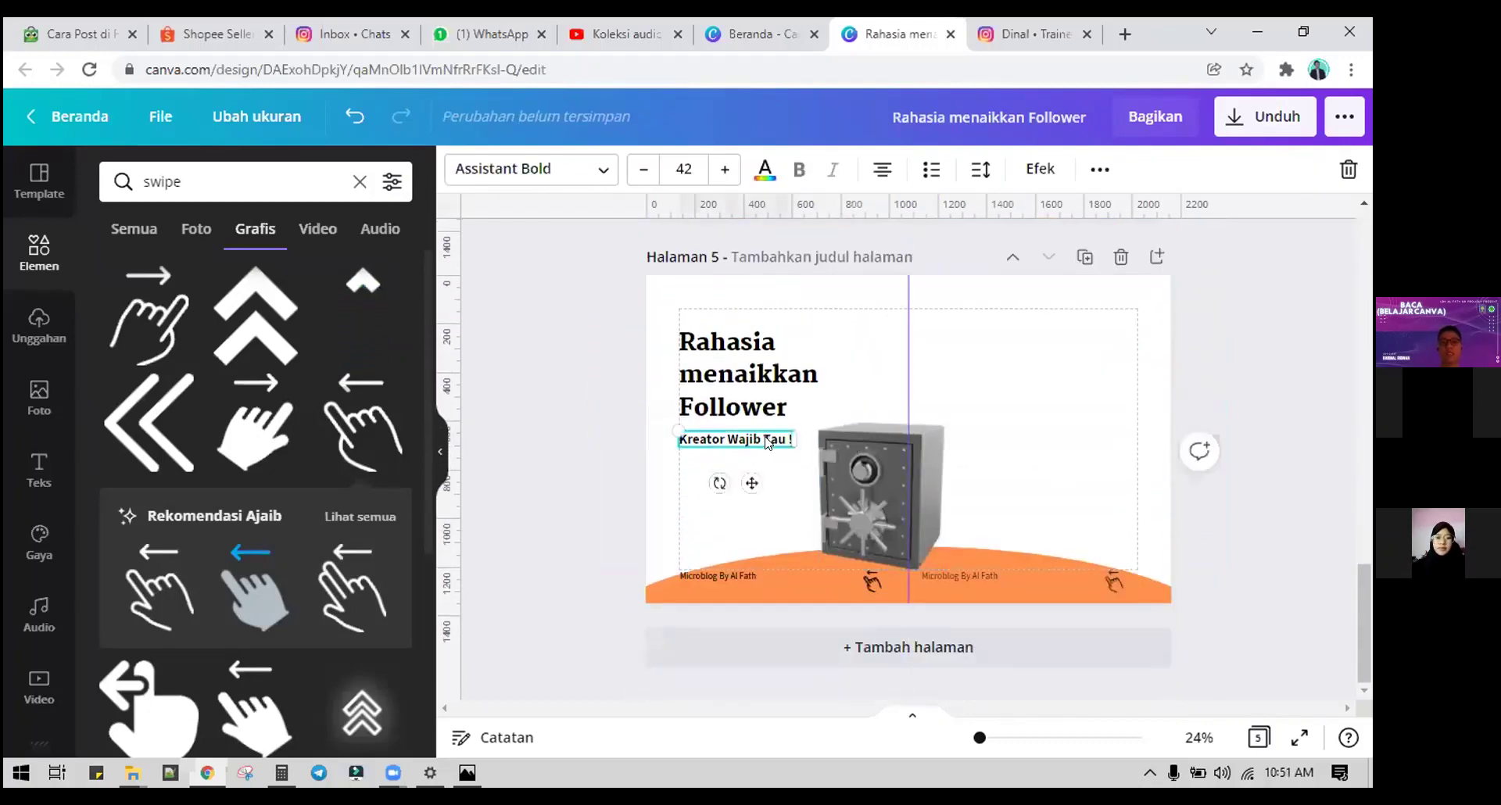
click(736, 374)
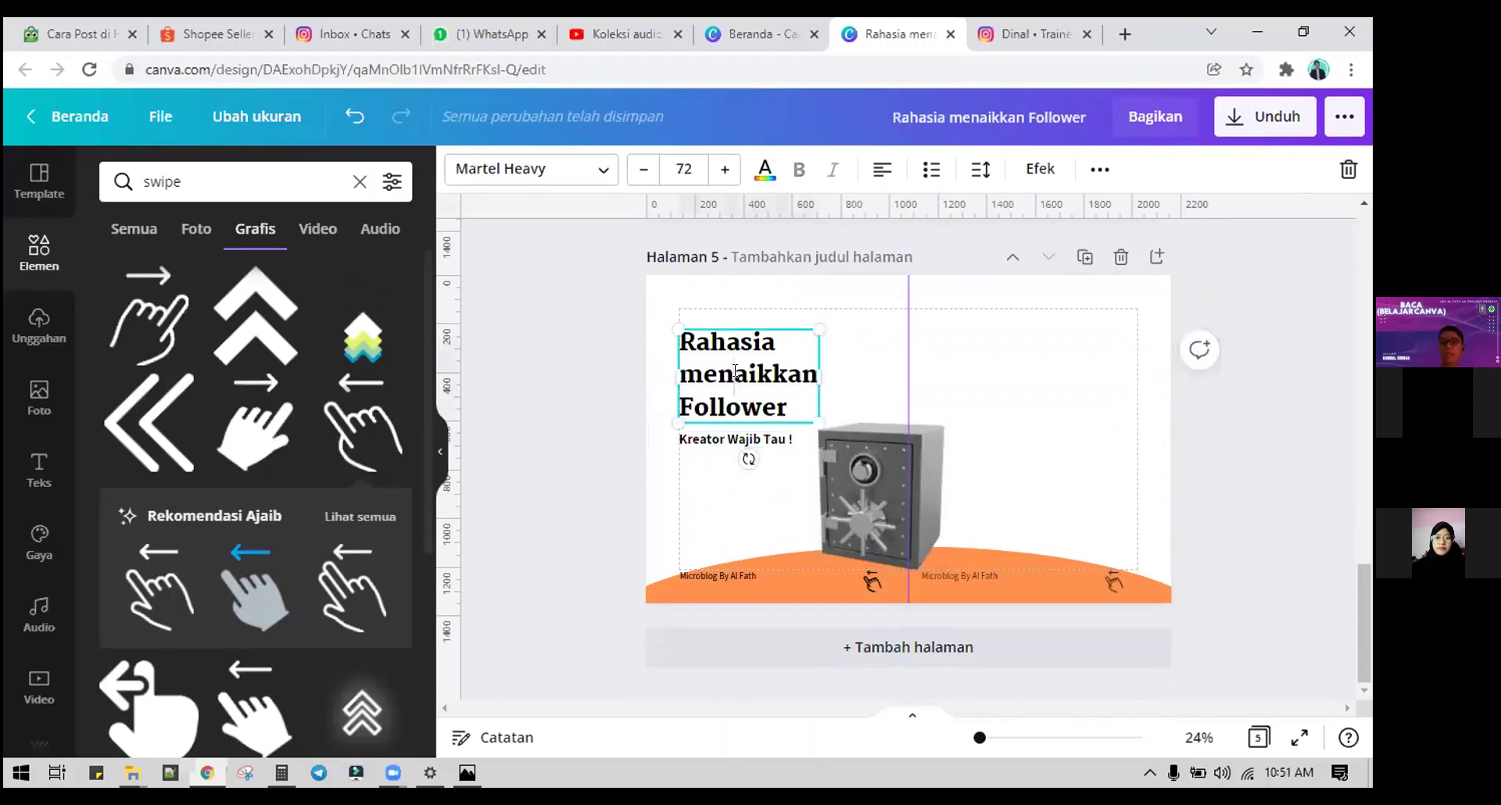
double_click(735, 373)
text(Recap)
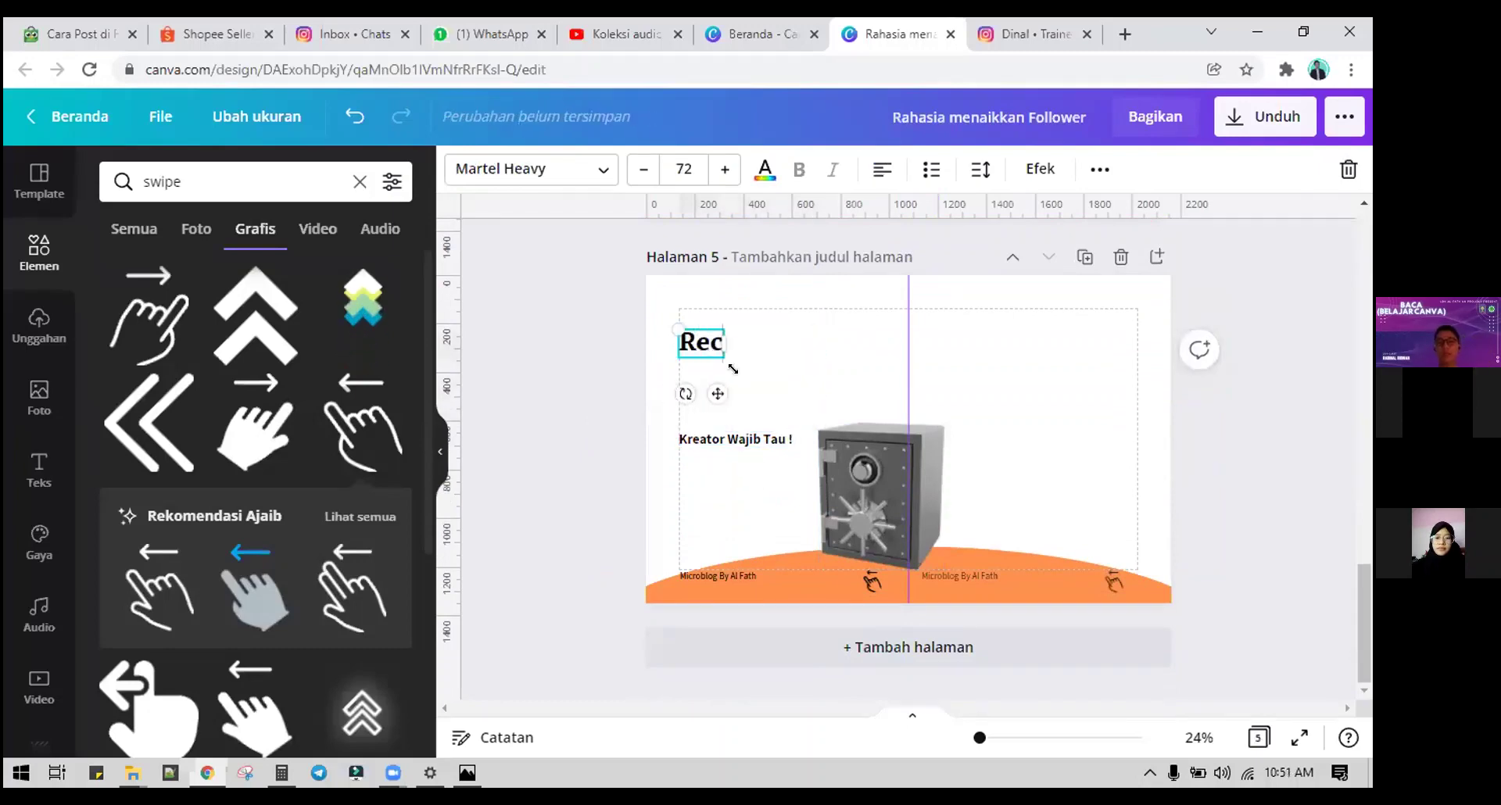